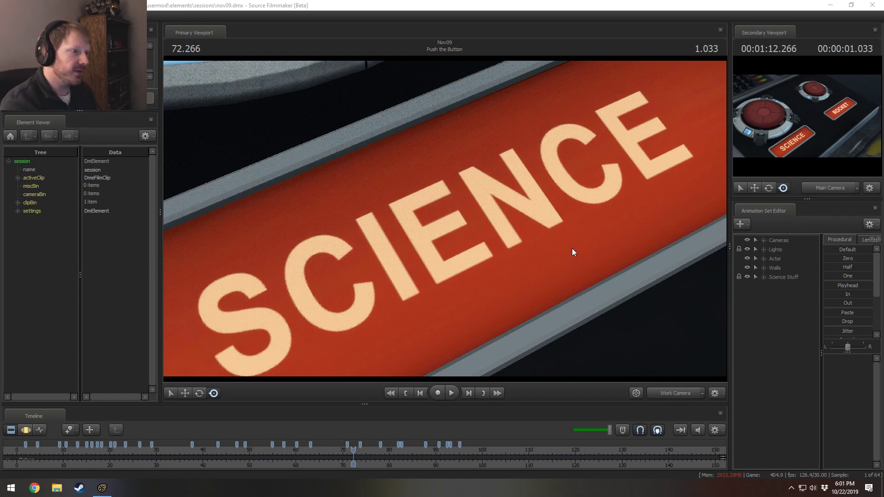
Step: Enlarge the timeline area to expose the film clips and bring the clips around the playhead into view
right_click_drag(572, 249, 572, 249)
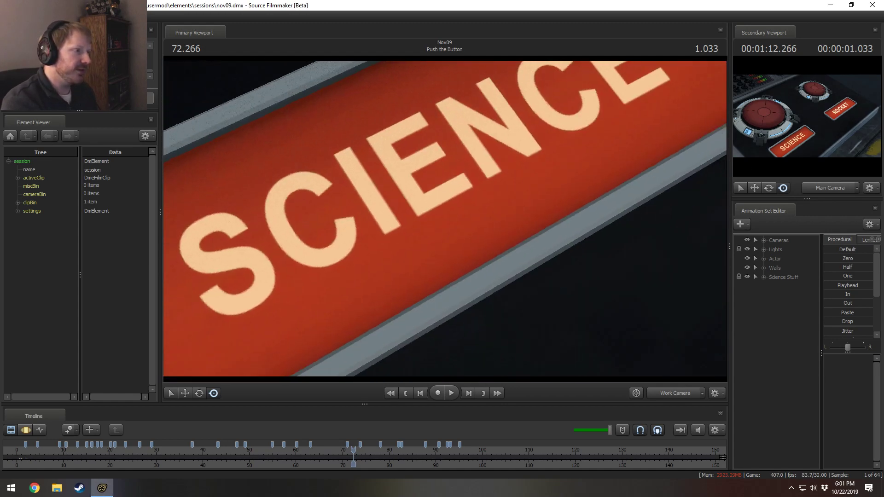
right_click_drag(444, 219, 444, 219)
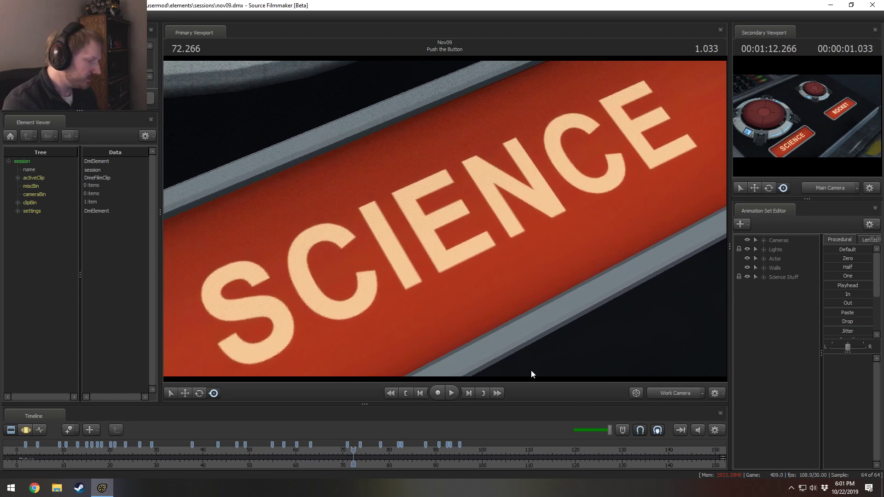
left_click_drag(548, 404, 554, 355)
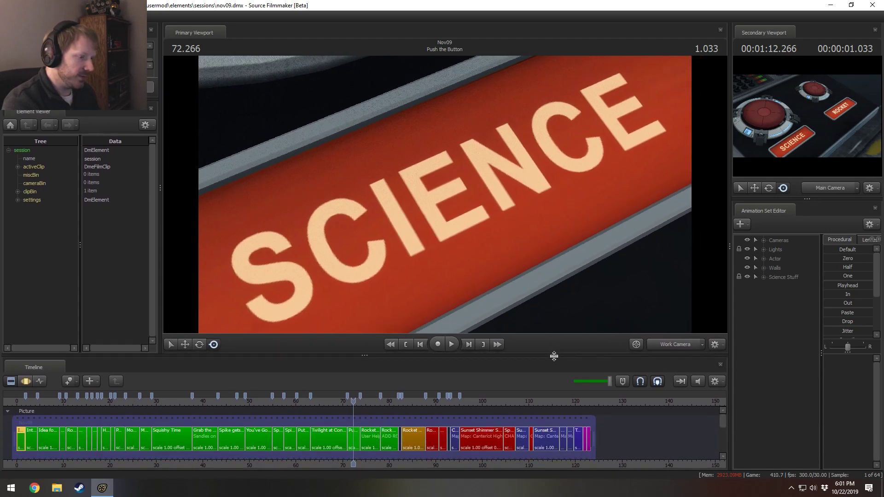
middle_click_drag(520, 458, 447, 463)
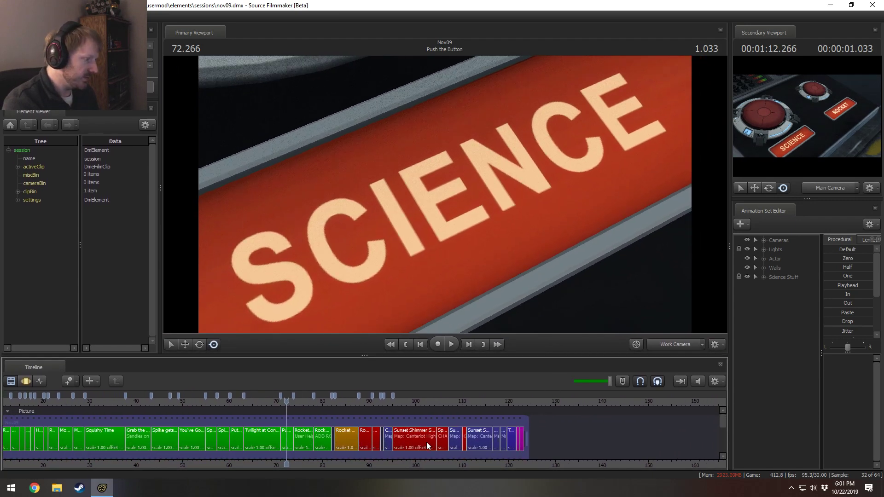
Step: Go to the start of the Rocket Silo shot and show it through the Main Camera in the primary viewport
left_click(344, 401)
scroll(363, 465, "up", 4)
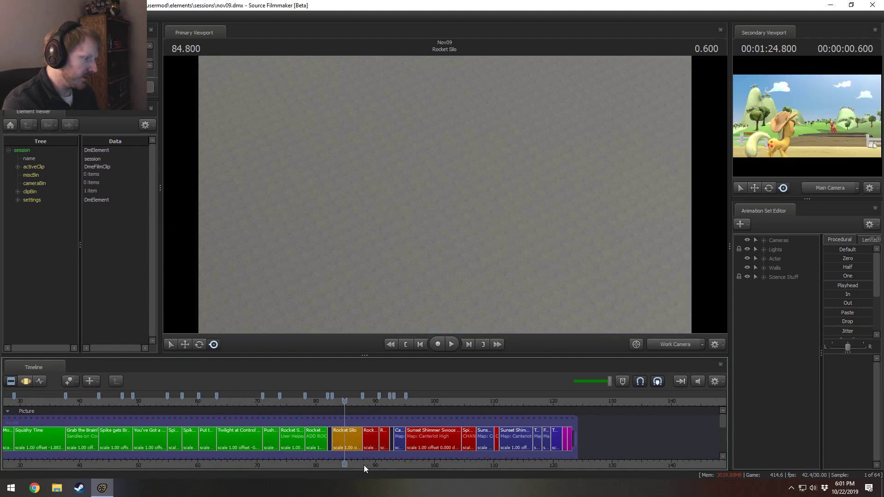
middle_click_drag(374, 468, 277, 464)
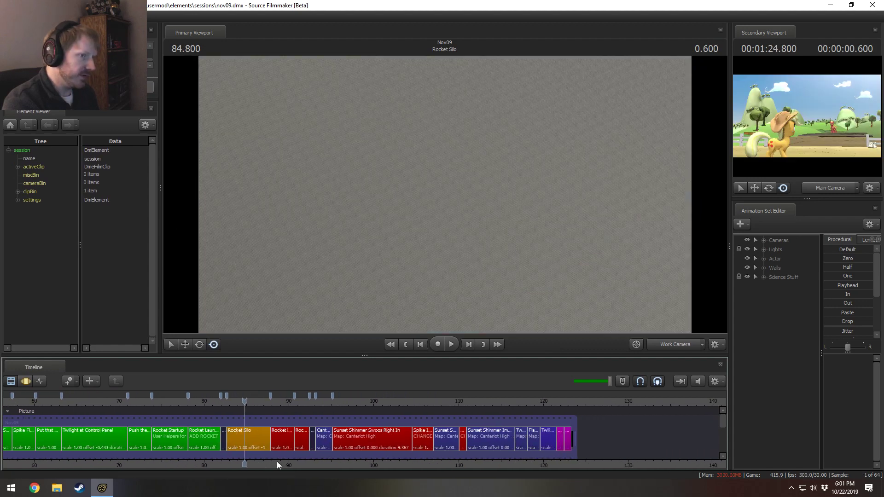
left_click(663, 348)
left_click(228, 401)
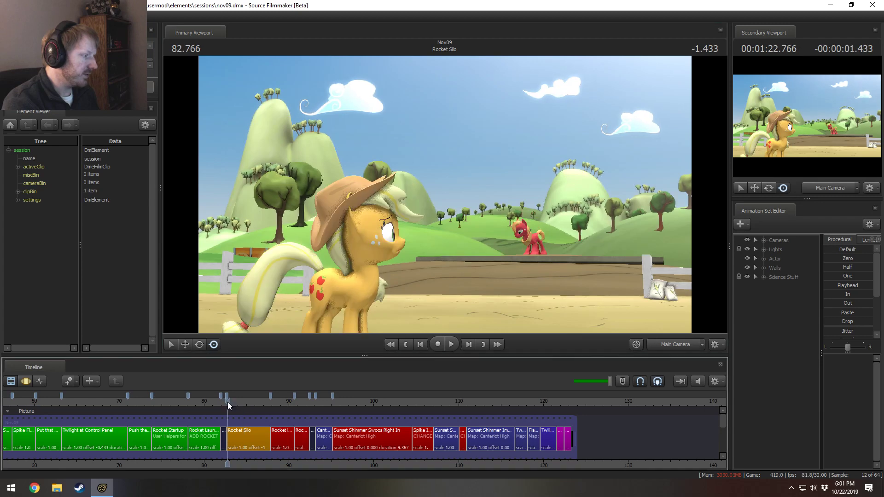
Step: Play the opening of the Rocket Silo shot and stop at 83.8 s, where Applejack faces the camera
key("space")
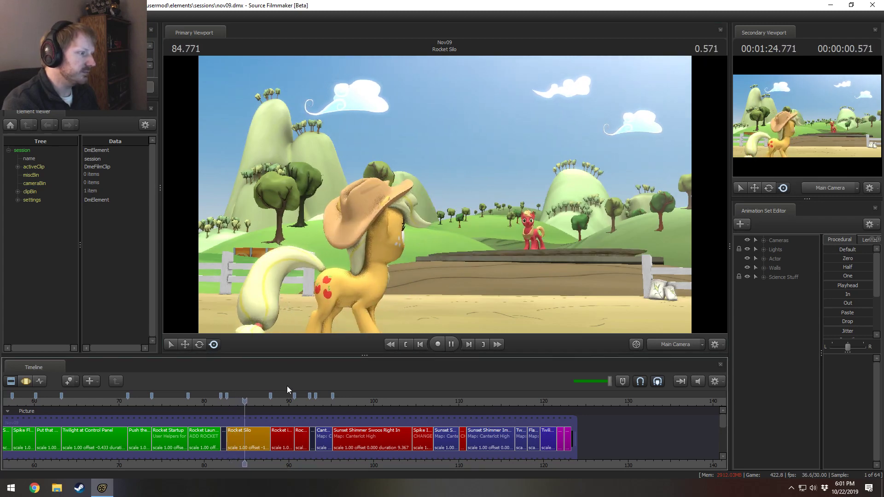
key("space")
left_click_drag(234, 401, 233, 405)
key("space")
key("space")
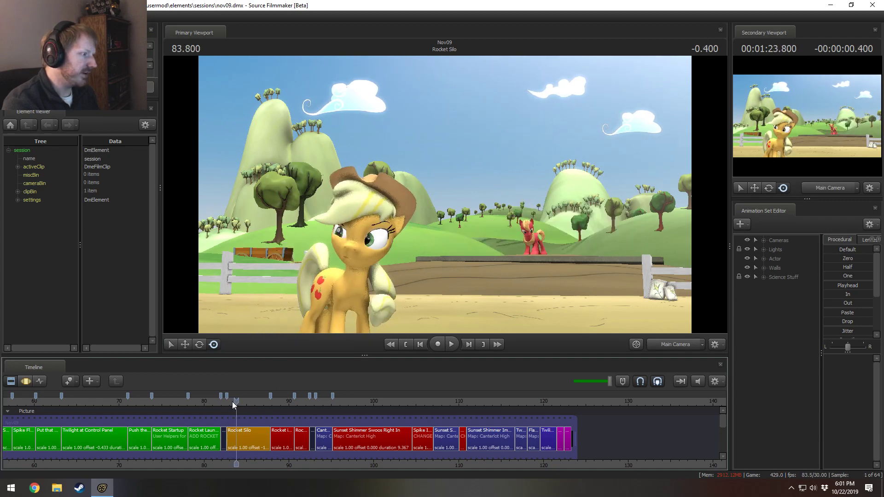
Step: Open the Rocket Silo shot for motion editing, select Applejack's Head control and make a time selection with falloff around 83.8 s
double_click(239, 437)
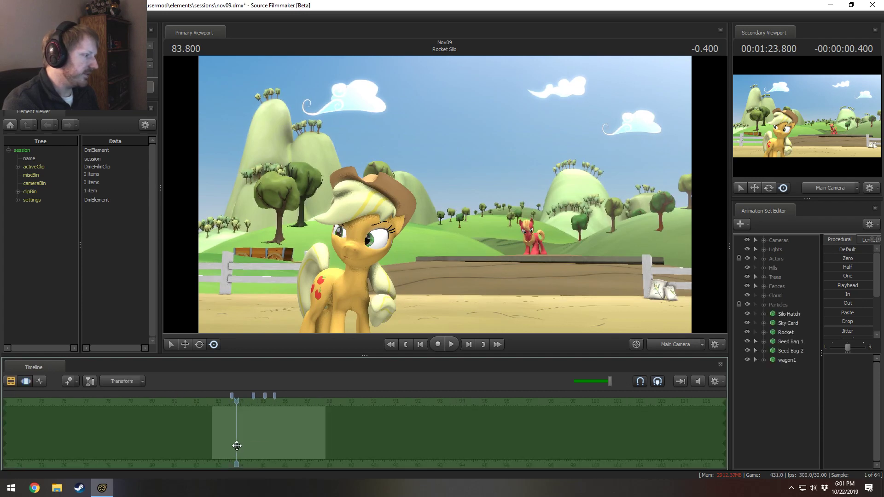
left_click(359, 260)
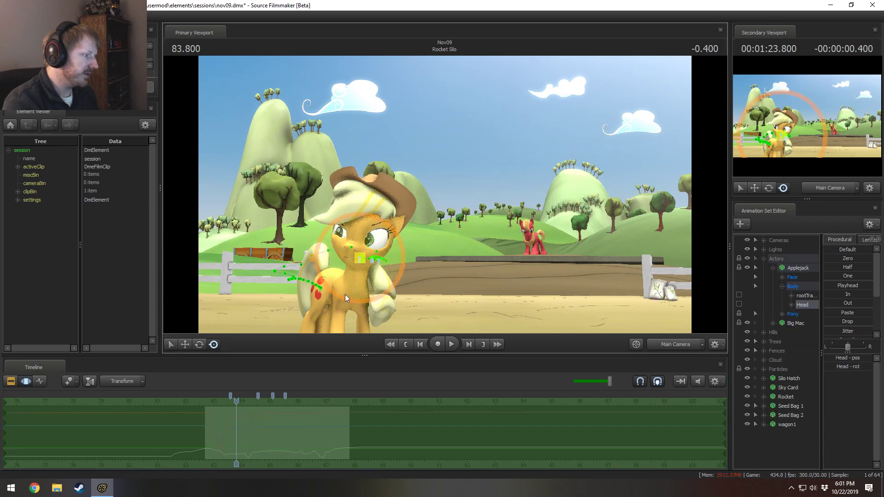
scroll(236, 434, "up", 5)
left_click_drag(211, 432, 236, 429)
Step: Rotate Applejack's head slightly within the time selection and scrub through the head turn to check it
key("e")
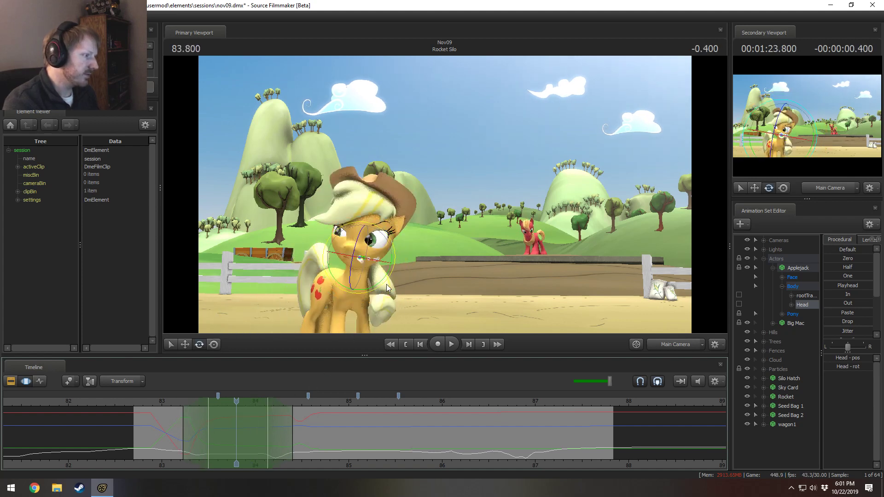
left_click_drag(387, 287, 364, 277)
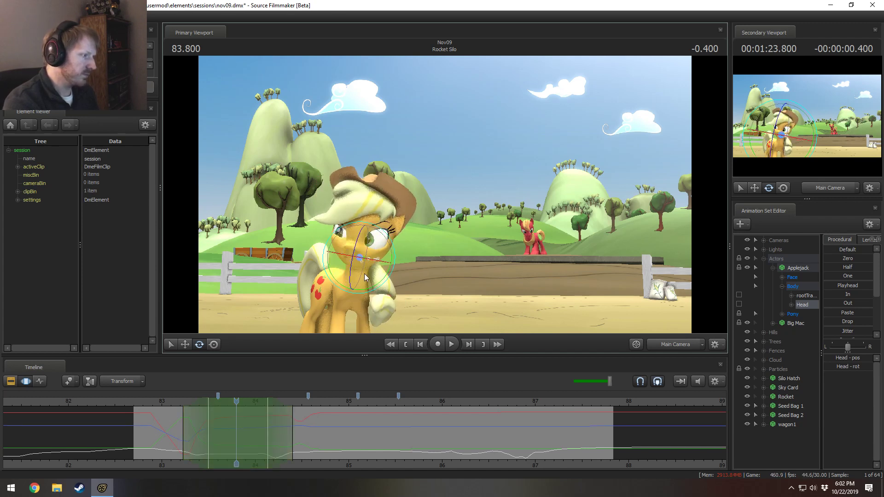
left_click_drag(380, 249, 377, 247)
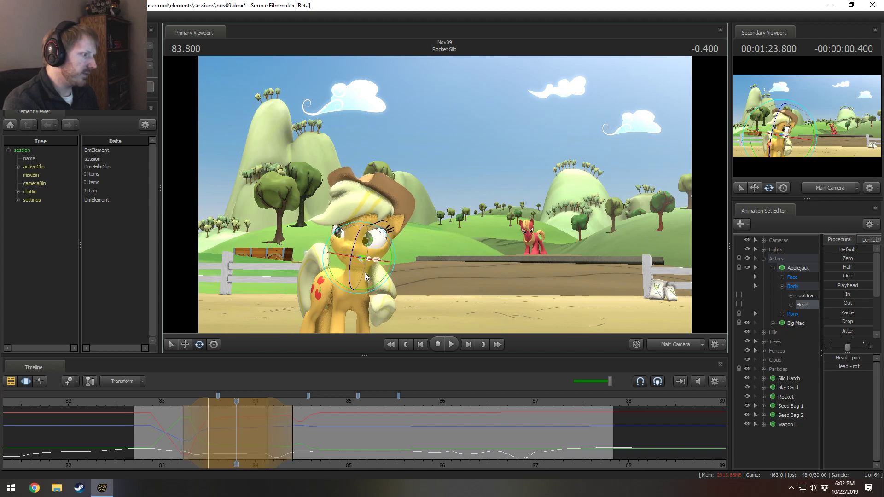
left_click_drag(365, 276, 348, 306)
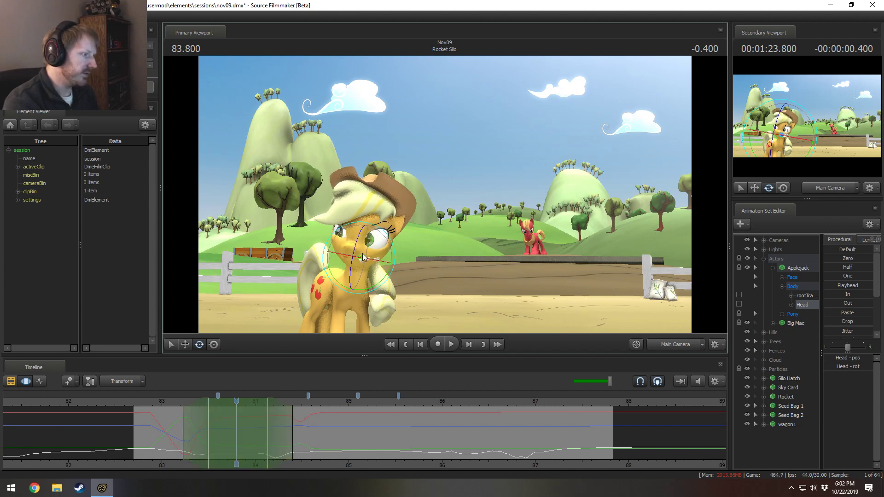
left_click_drag(363, 256, 366, 252)
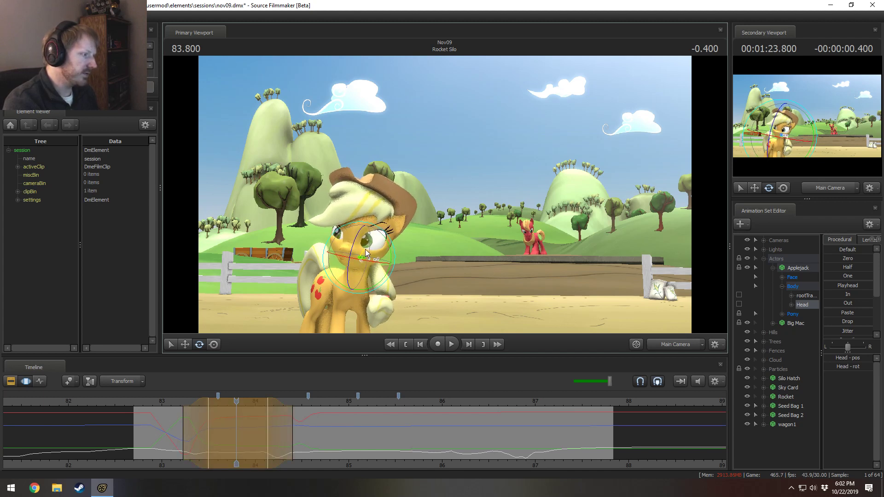
left_click(170, 406)
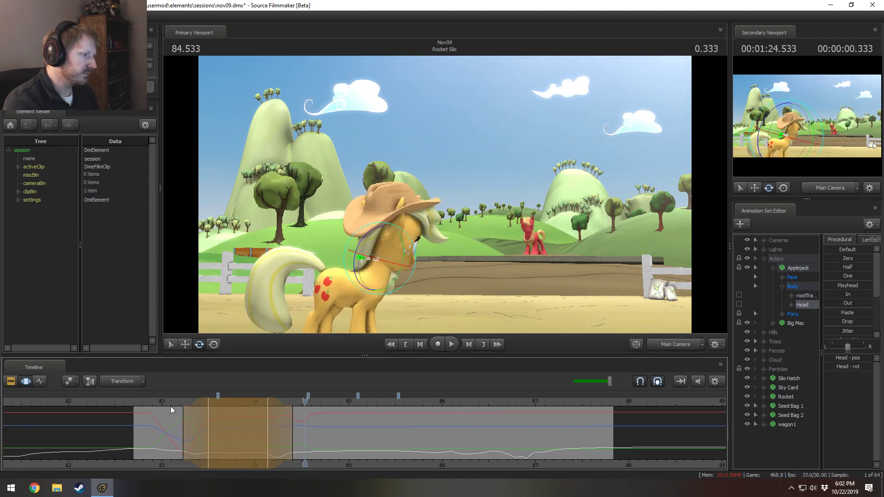
left_click(170, 406)
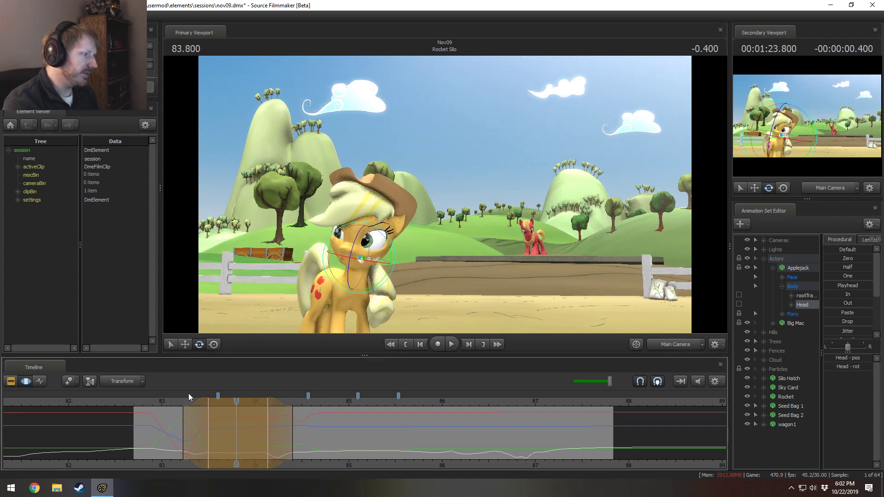
Step: Examine Applejack's face and head motion up close through the Work Camera during playback
left_click(669, 342)
key("w")
left_click_drag(576, 277, 604, 277)
key("s")
key("a")
key("w")
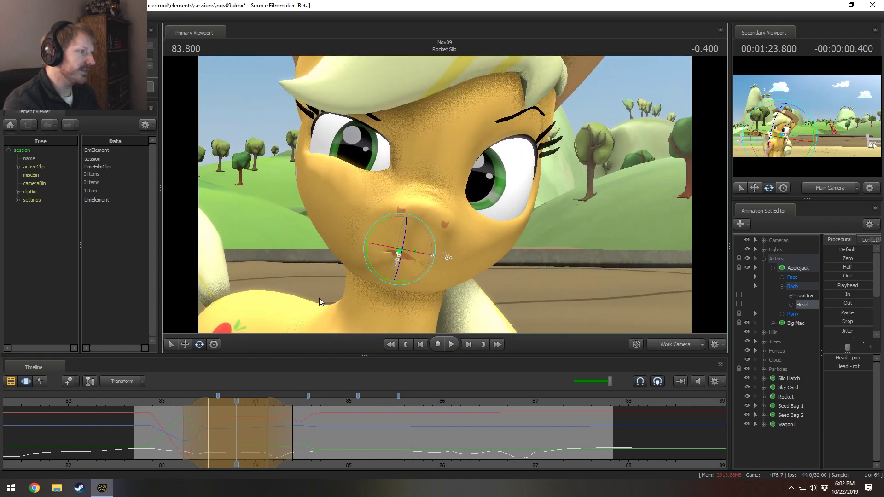
mouse_move(152, 404)
left_mouse_down()
mouse_move(96, 404)
mouse_move(163, 405)
left_mouse_up()
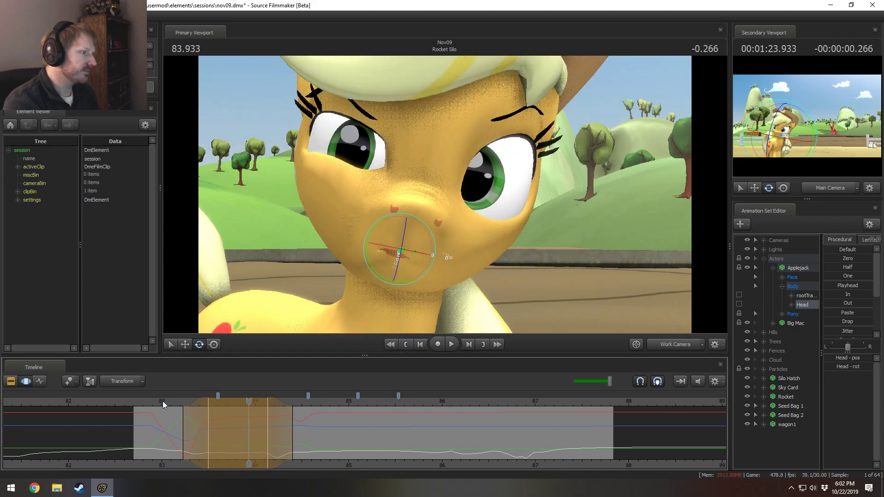
left_click(163, 404)
key("space")
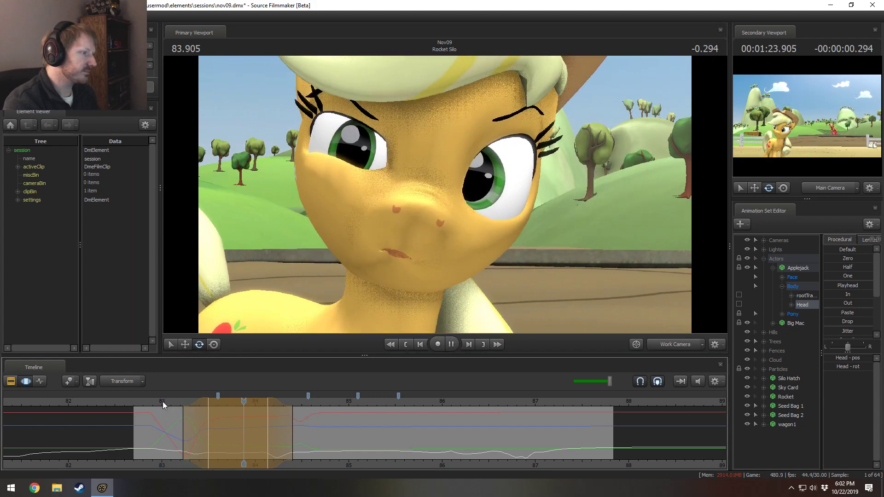
key("space")
Step: Replay Applejack's head turn through the Main Camera to compare the pose before and after the rotation
left_click(681, 345)
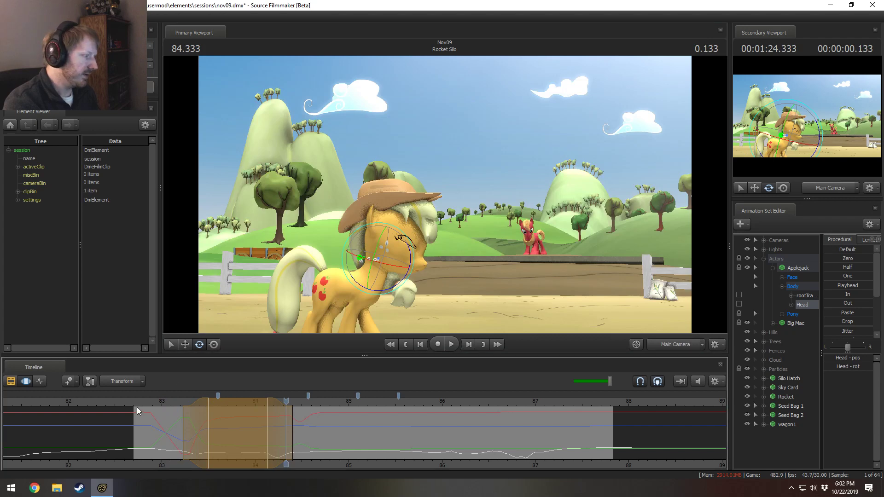
key("space")
key("space")
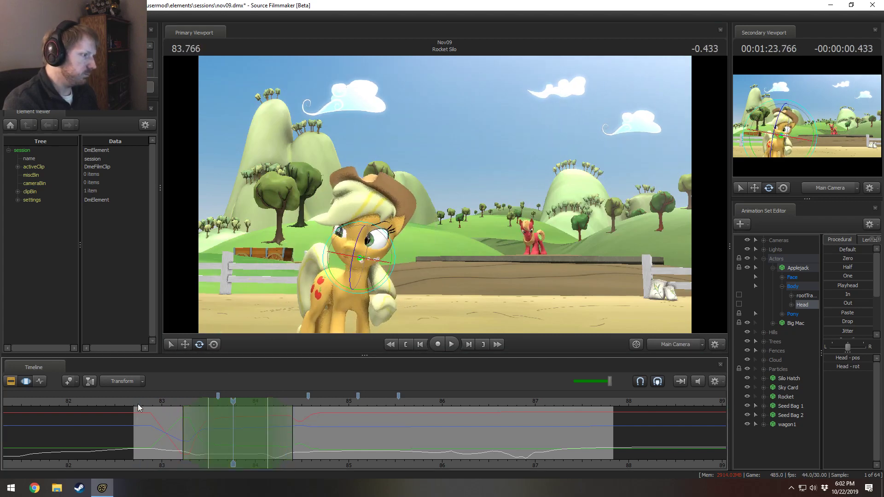
key("space")
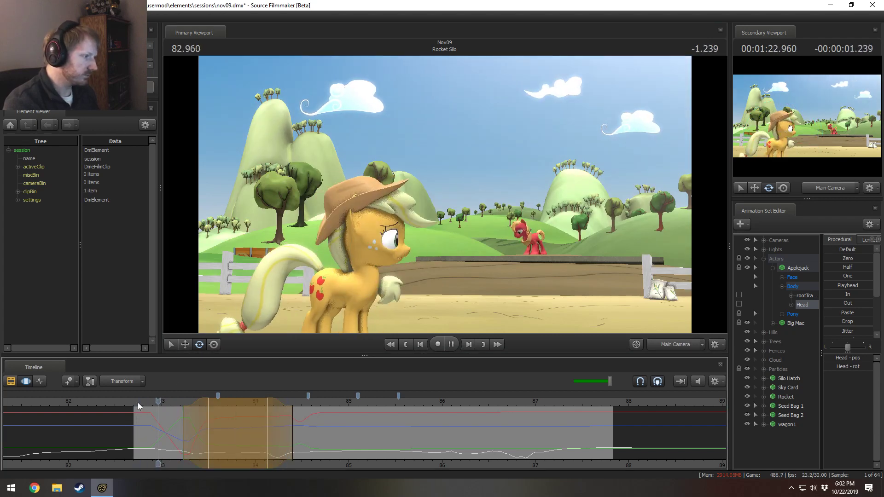
key("space")
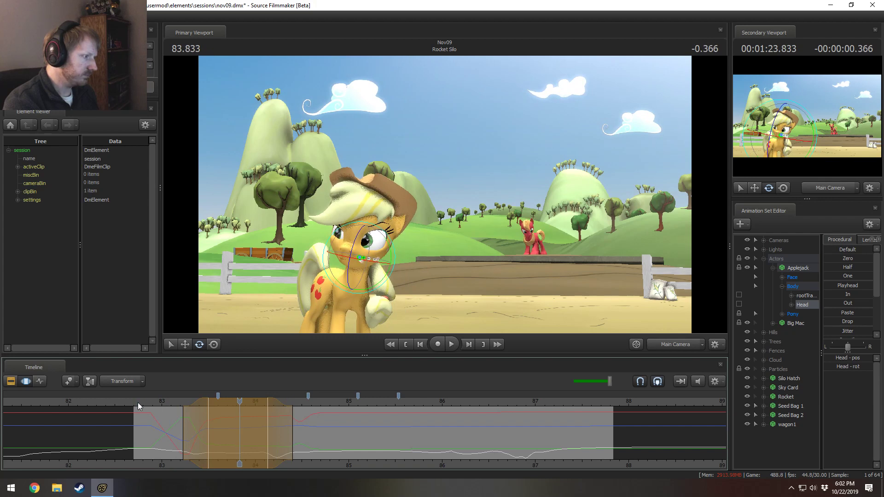
key("space")
key("space")
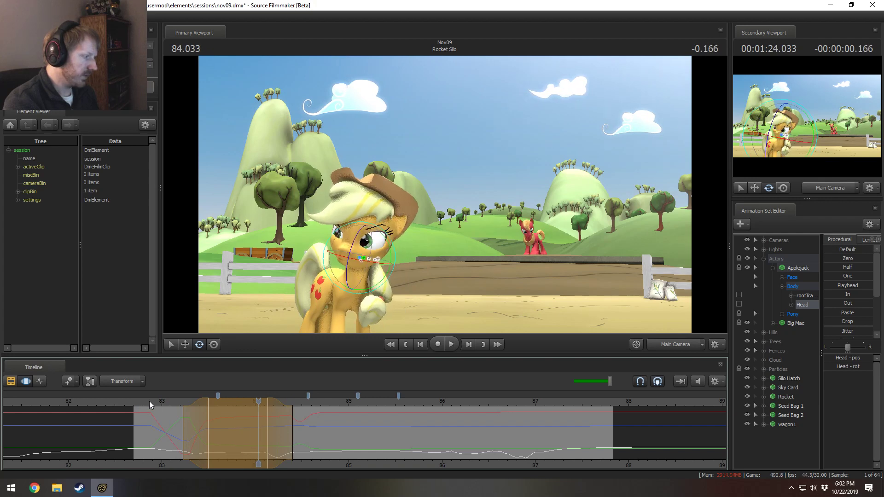
Step: Try shifting Applejack's head sideways at 83.7 s, play the turn, and undo the move
left_click(226, 409)
key("w")
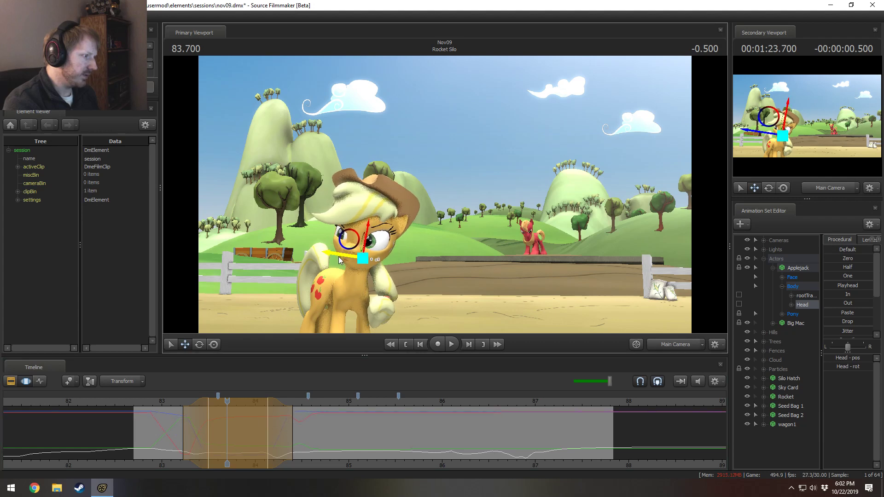
left_click(167, 400)
key("space")
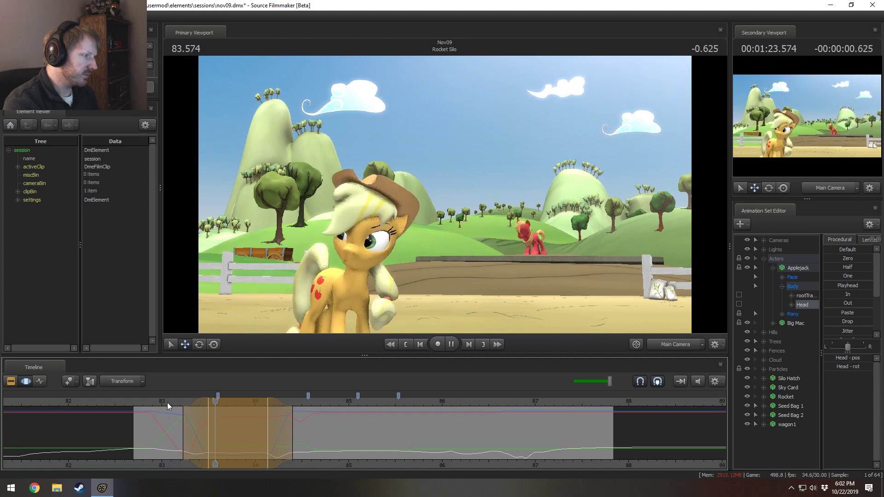
key("space")
key("ctrl+z")
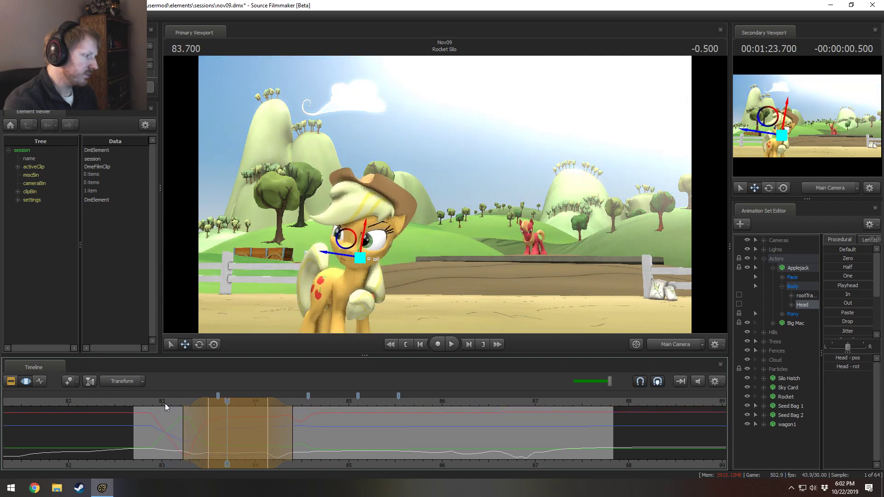
Step: Recheck Applejack's head turn at 83.833 s, comparing the pose with and without the head rotation
left_click(148, 401)
key("space")
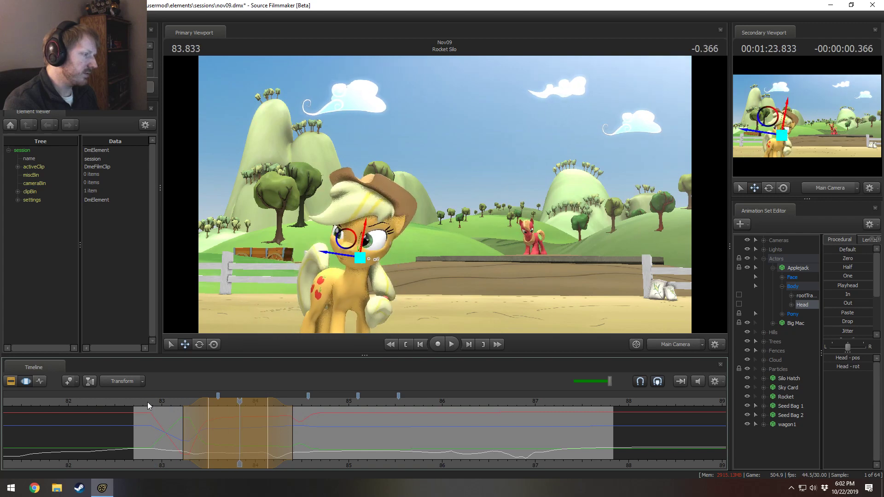
key("ctrl+z")
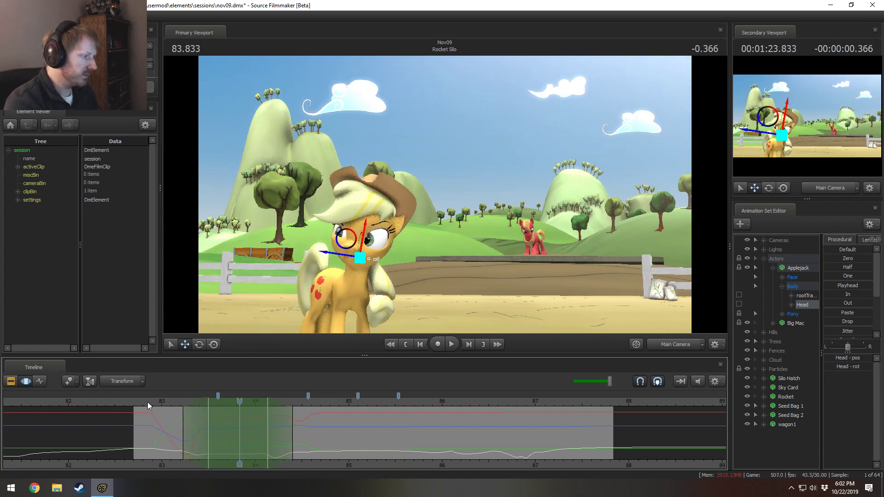
key("ctrl+z")
Step: Return to the clip timeline and review the Rocket in the Sky and Rocket Poof shots
key("F2")
key("F3")
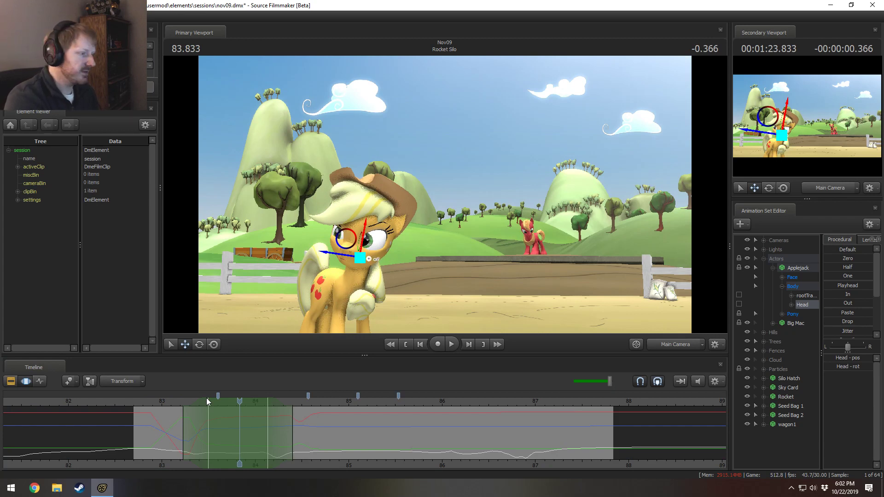
key("F2")
scroll(336, 440, "down", 4)
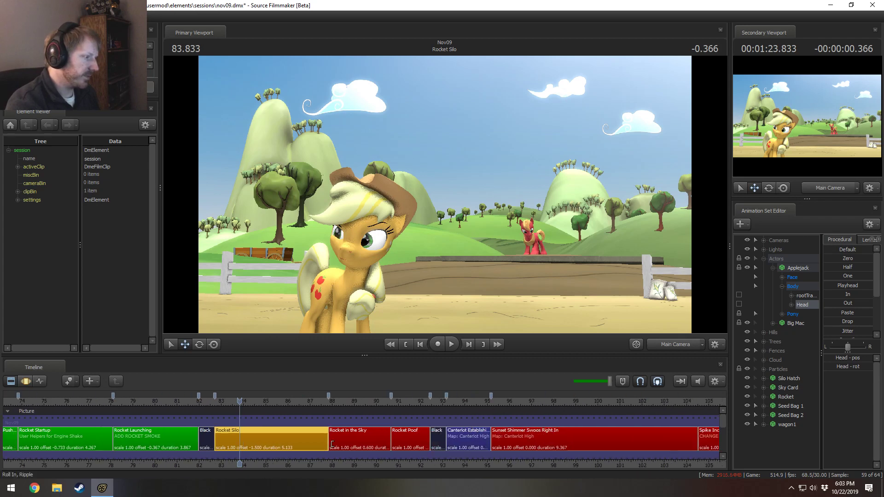
left_click_drag(361, 400, 419, 409)
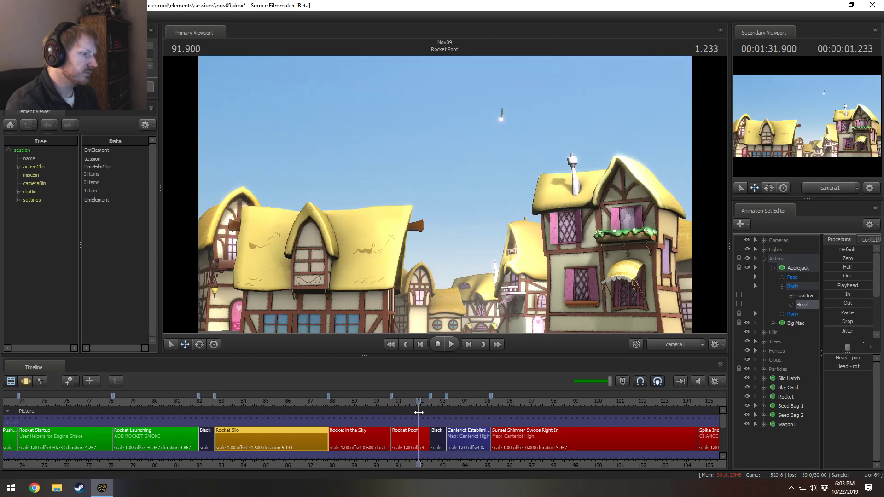
left_click(332, 404)
key("space")
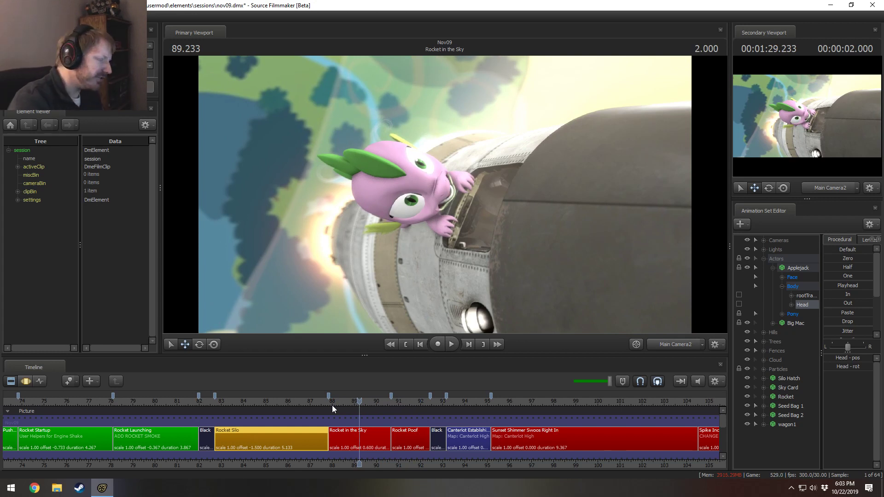
Step: Select the Rocket in the Sky shot and replay its opening, stopping at 88.333 s
left_click(331, 402)
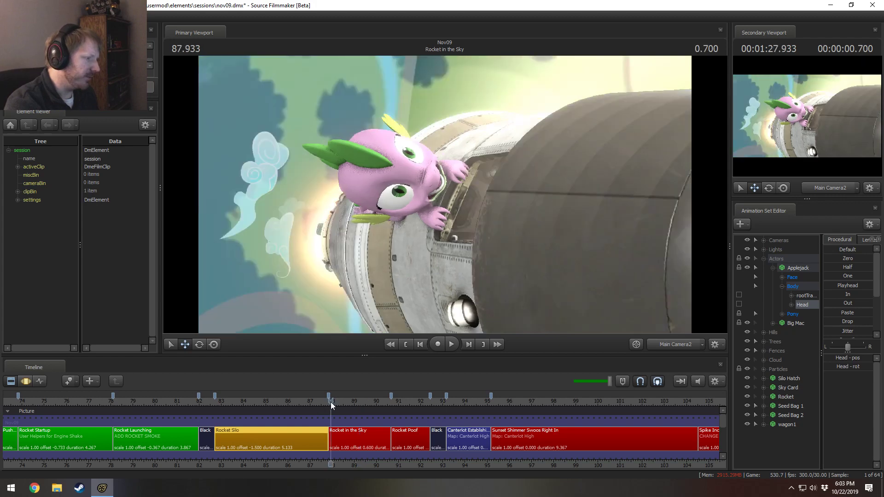
key("space")
key("space")
left_click(343, 432)
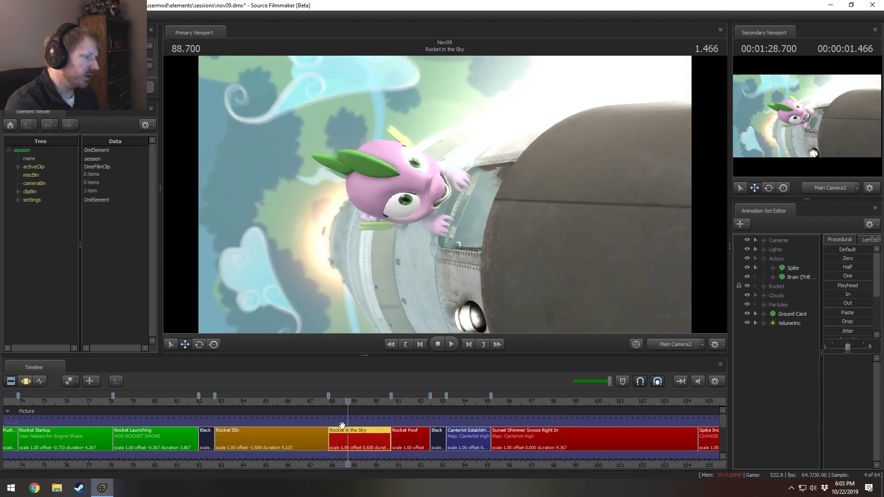
left_click(334, 402)
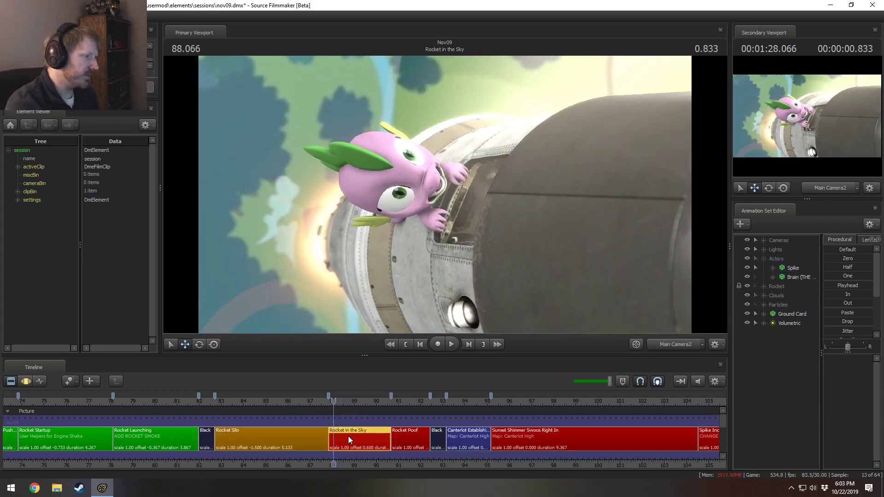
key("space")
key("space")
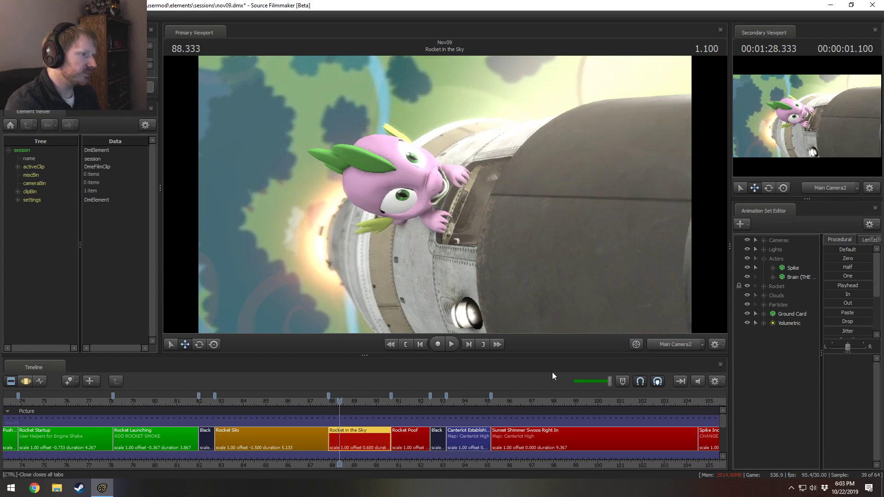
Step: Through the Work Camera, use the Motion Editor to bend Spike's left thumb down over the hatch rim at 88.333 s
left_click(665, 345)
left_click_drag(645, 315, 443, 200)
left_click(656, 346)
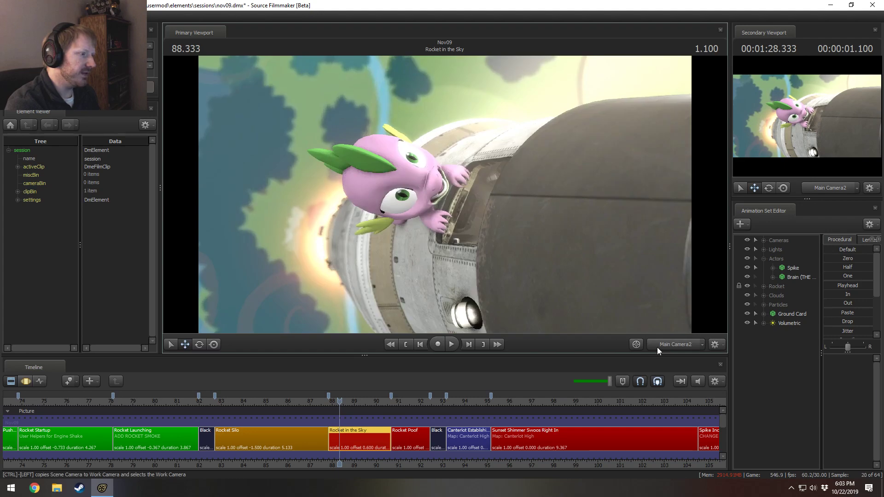
left_click(656, 347)
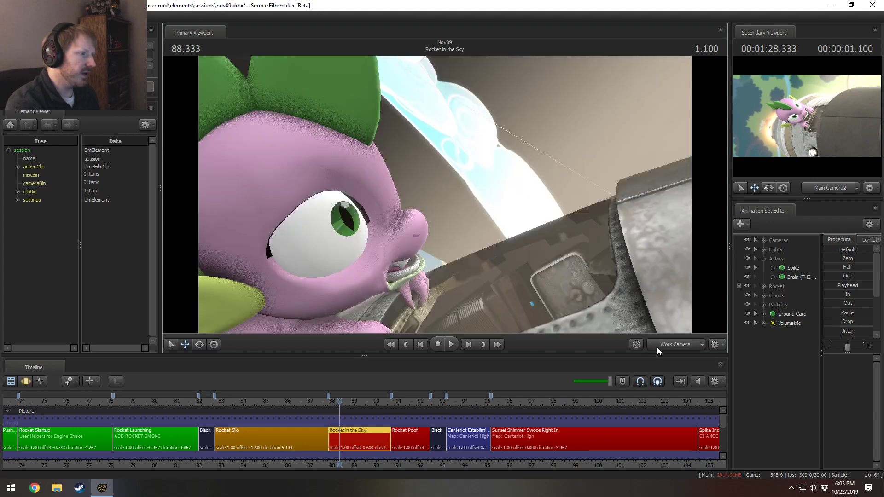
left_click_drag(644, 322, 434, 170)
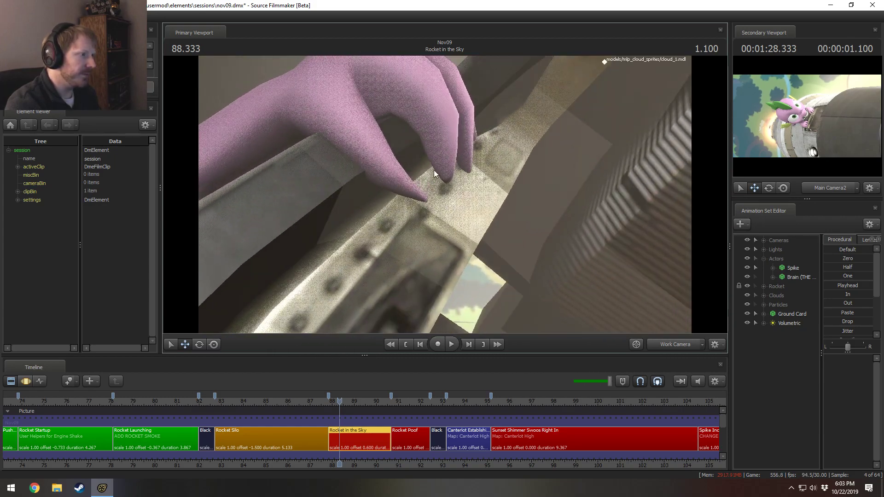
key("F3")
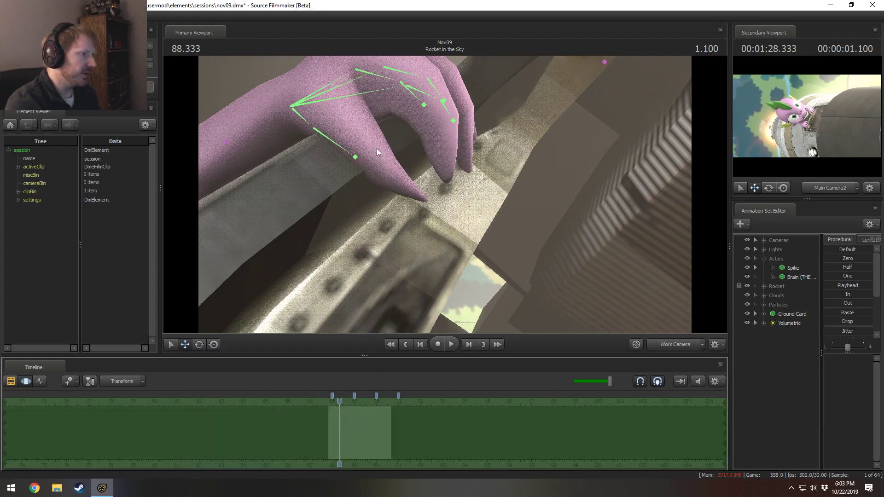
left_click(356, 157)
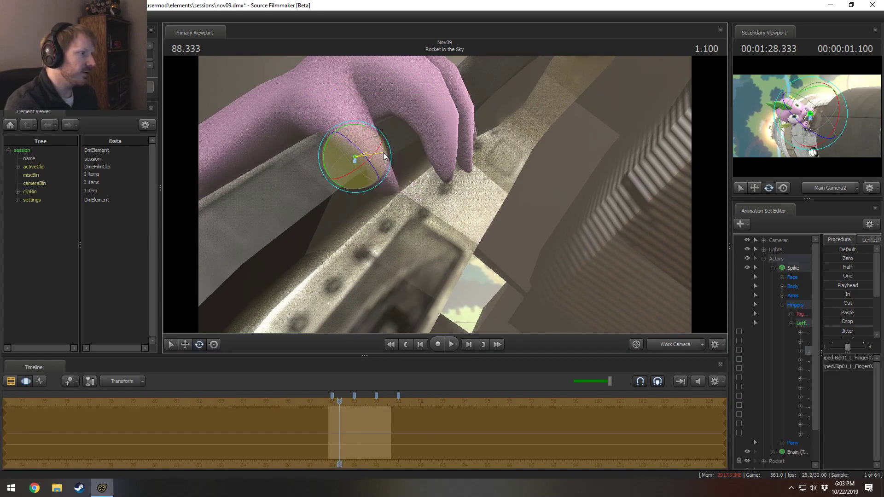
left_click_drag(446, 125, 457, 210)
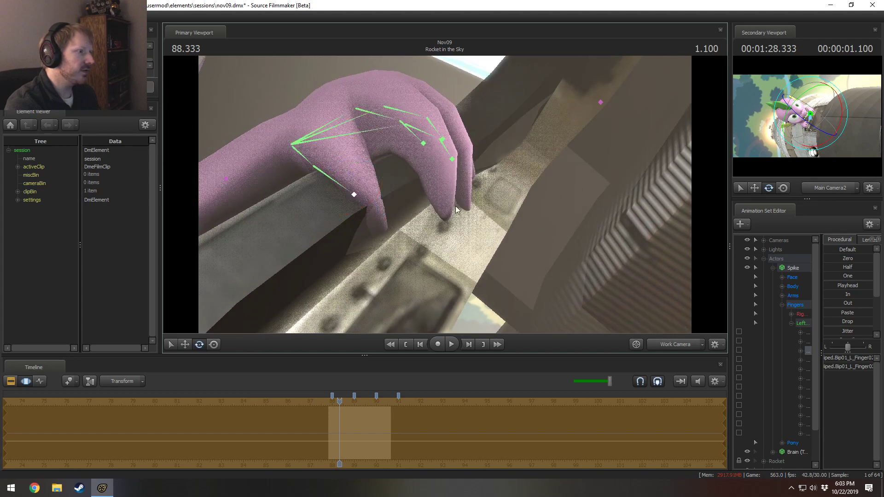
Step: Rotate the joints of Spike's remaining left fingers so that they curl down around the hatch rim
left_click(452, 159)
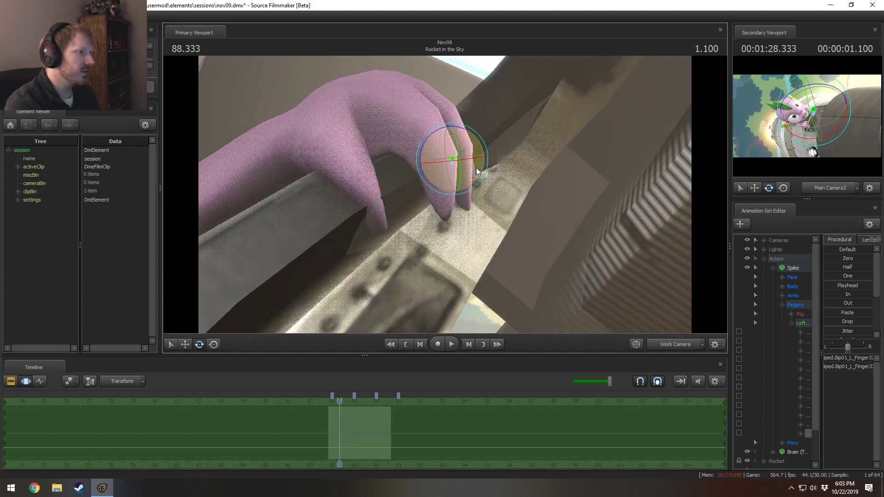
left_click_drag(477, 171, 420, 224)
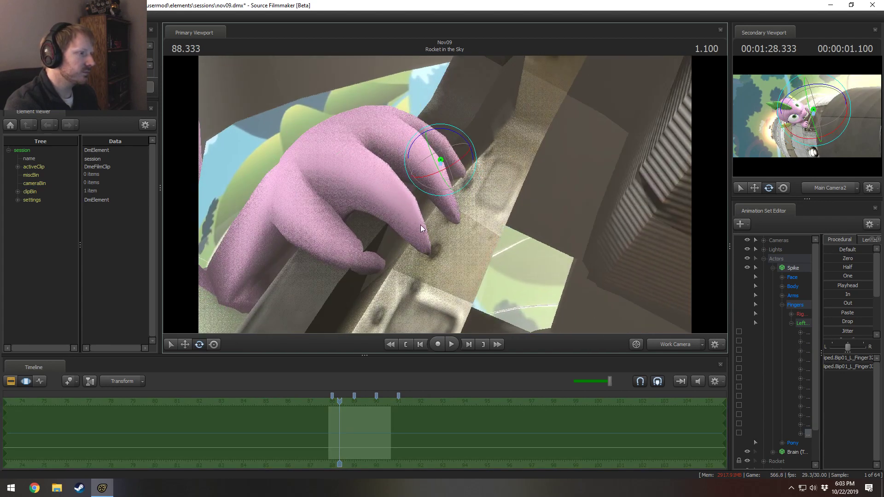
left_click_drag(384, 197, 427, 197)
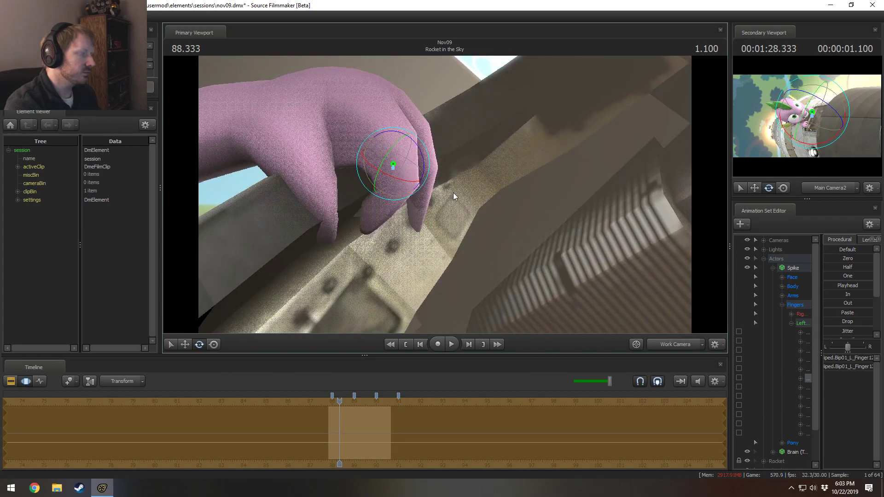
left_click_drag(453, 193, 451, 179)
left_click(441, 137, "ctrl")
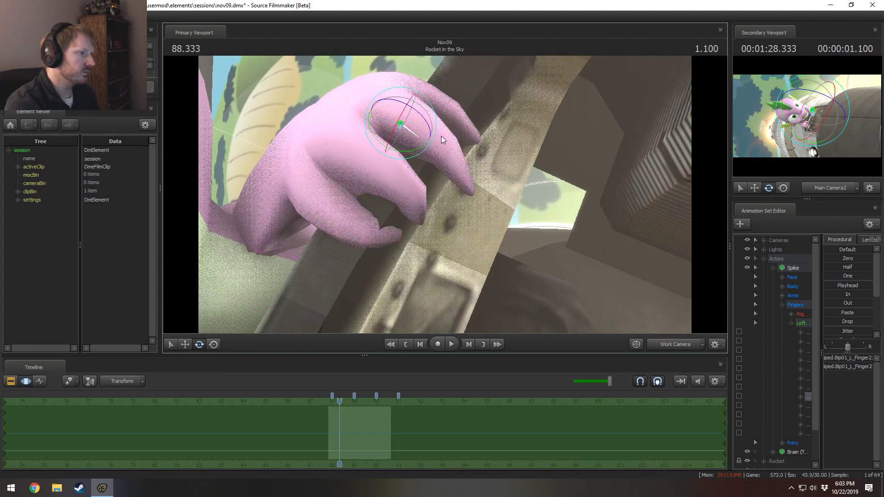
left_click_drag(429, 126, 445, 187)
left_click(395, 148)
left_click(391, 179)
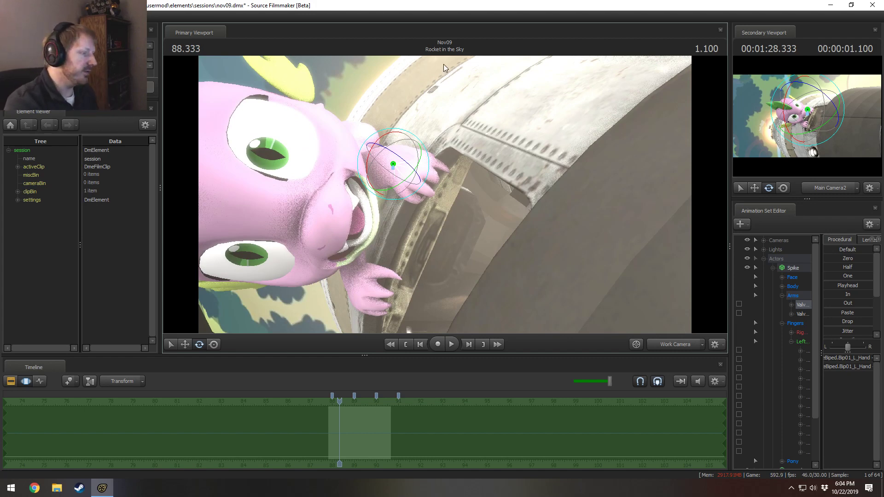
Step: Select all of Spike's controls and widen the Animation Set Editor so the full control names fit
mouse_move(446, 187)
left_mouse_down("alt")
mouse_move(428, 180)
mouse_move(452, 201)
left_mouse_up("alt")
key("s")
left_click(792, 268)
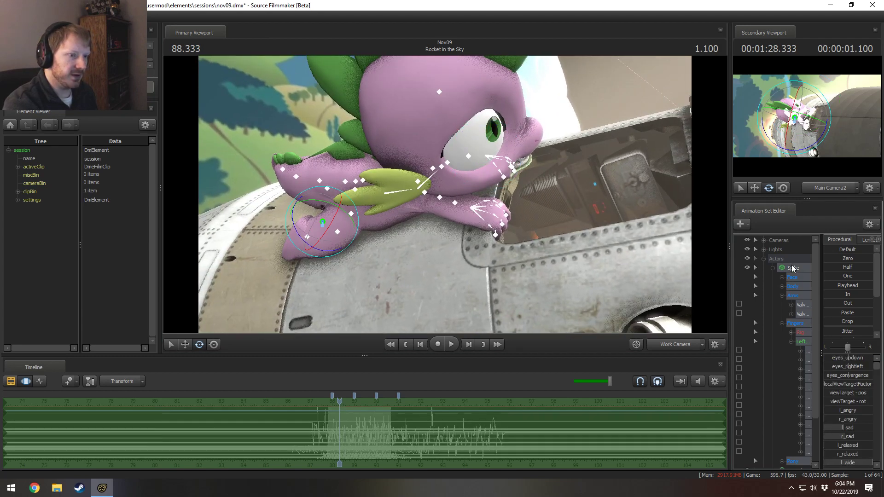
left_click_drag(363, 193, 450, 199)
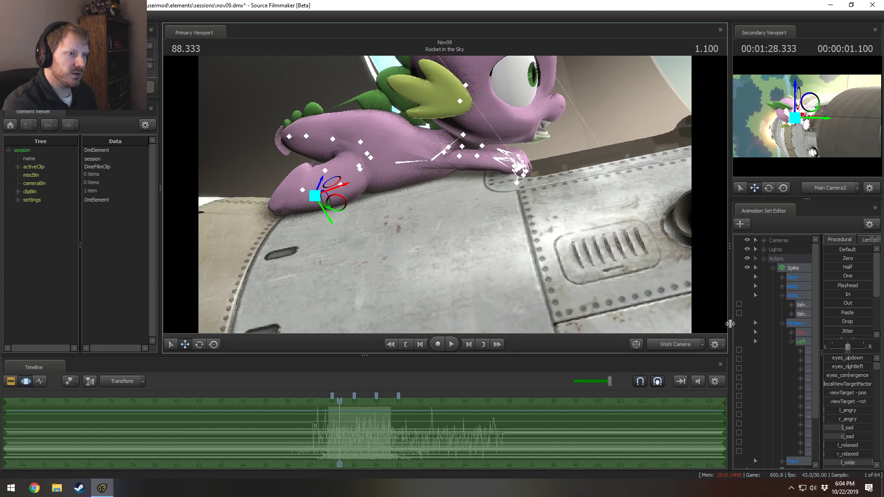
left_click_drag(730, 323, 672, 340)
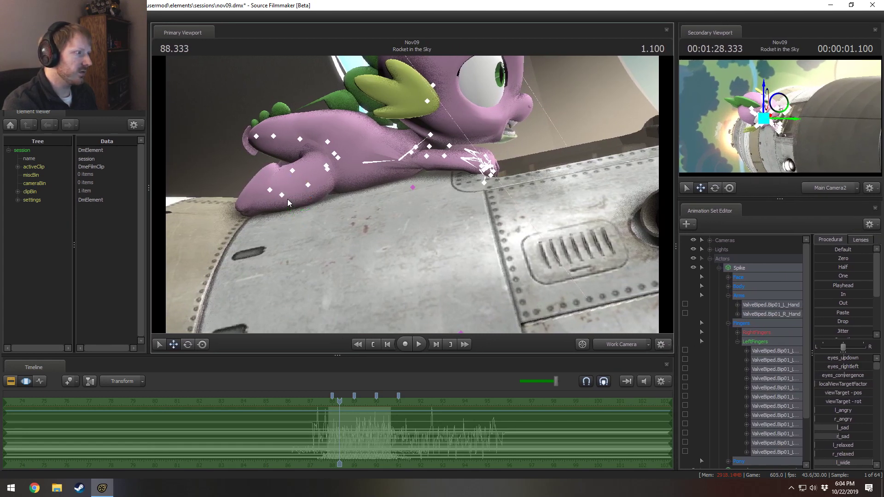
Step: Find Spike's Pelvis control in the Pony Body group and move it down toward the rocket hull
left_click(282, 195)
scroll(728, 359, "down", 2)
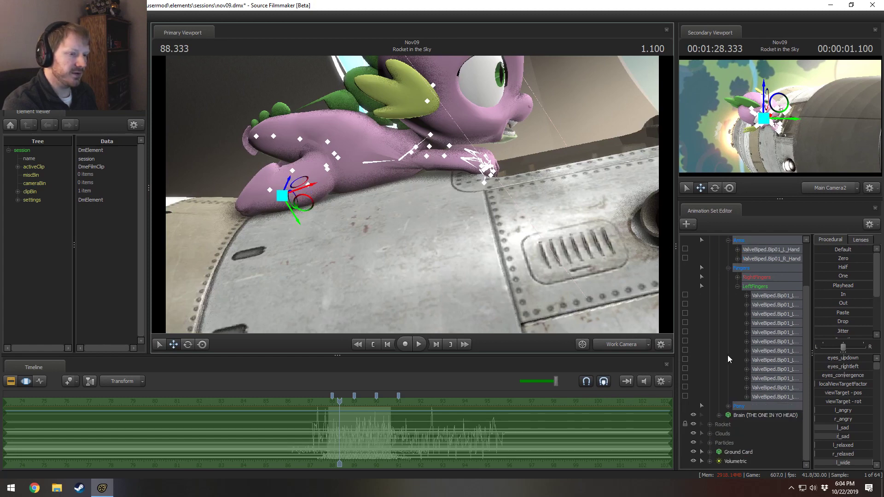
left_click(728, 407)
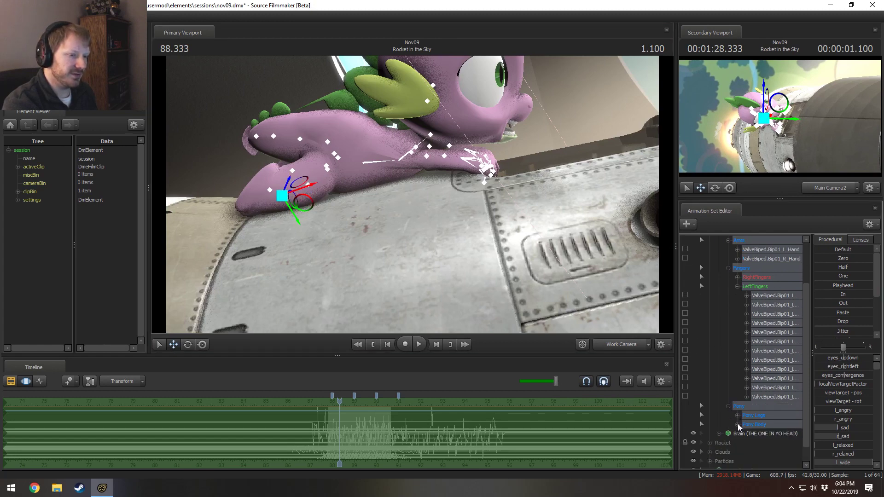
left_click(737, 424)
left_click(755, 433)
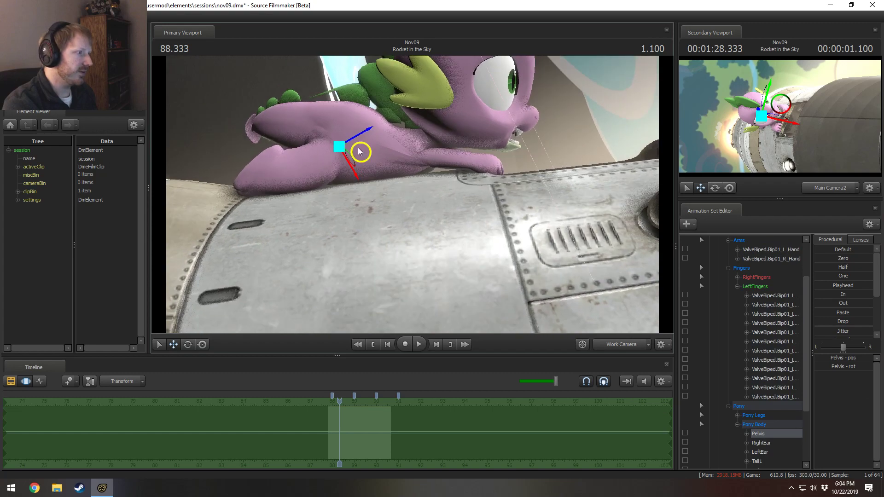
left_click_drag(361, 149, 356, 179)
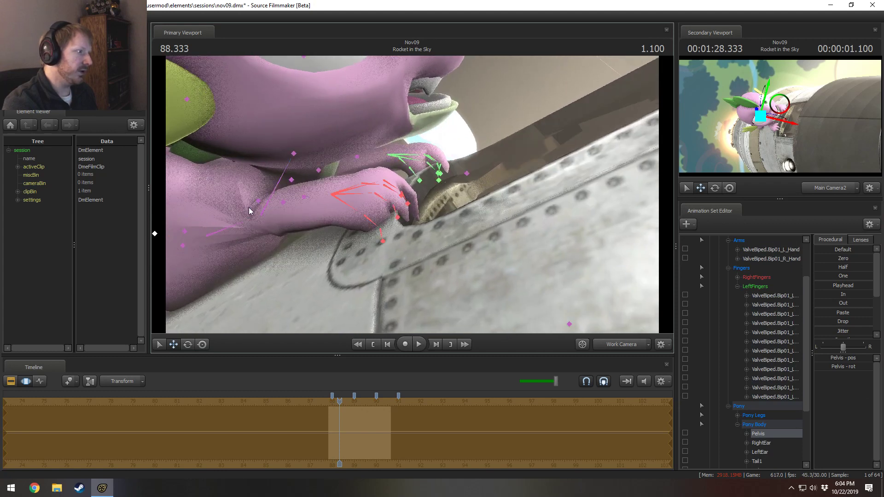
Step: Rotate Spike's RightShoulder to reposition the right arm above the rocket hull
left_click(259, 202)
key("e")
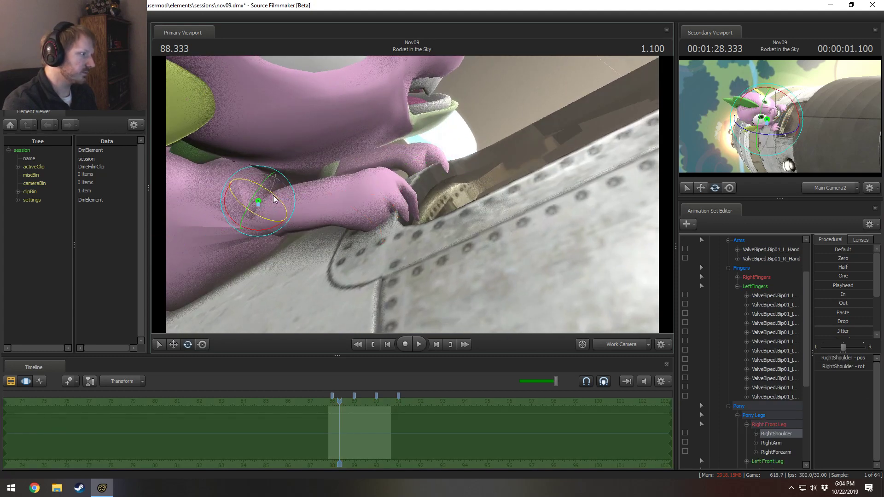
left_click_drag(277, 198, 283, 207)
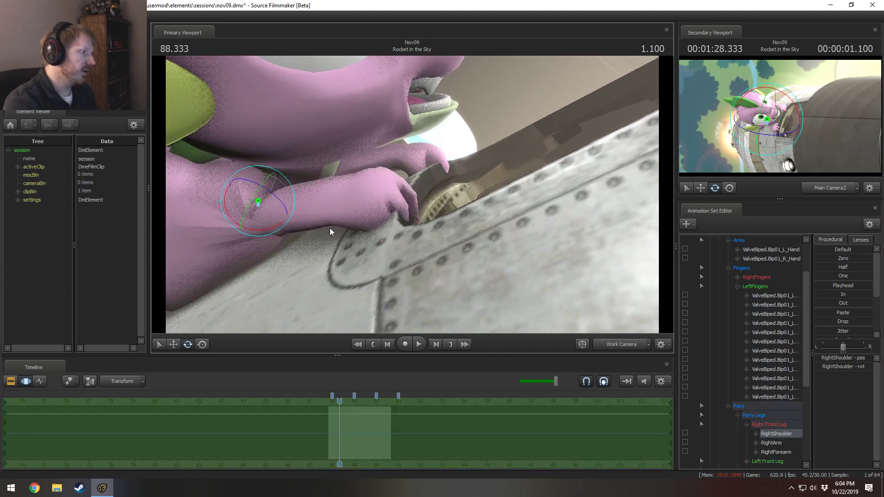
left_click_drag(331, 230, 365, 173)
left_click_drag(259, 154, 262, 157)
key("q")
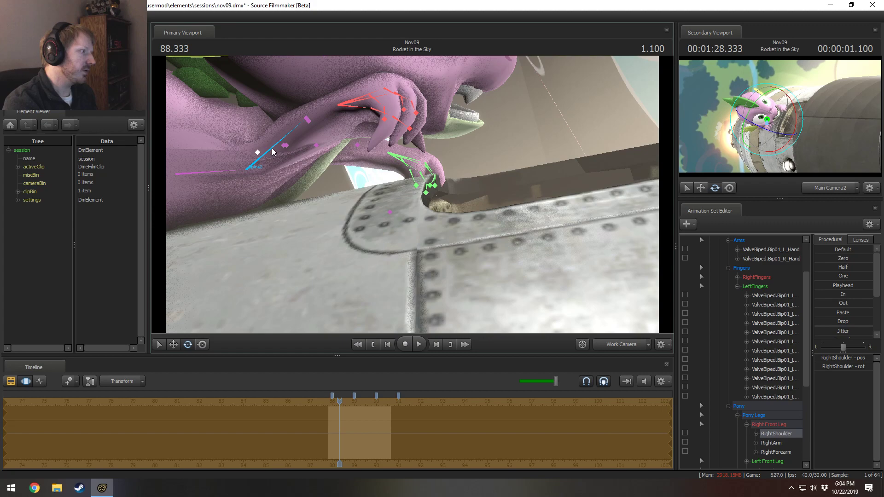
Step: Adjust Spike's RightArm by rotating and shifting it so the right hand comes down at the hatch rim
left_click(284, 148)
mouse_move(308, 151)
left_mouse_down()
mouse_move(316, 176)
mouse_move(347, 207)
mouse_move(317, 182)
mouse_move(304, 147)
left_mouse_up()
key("w")
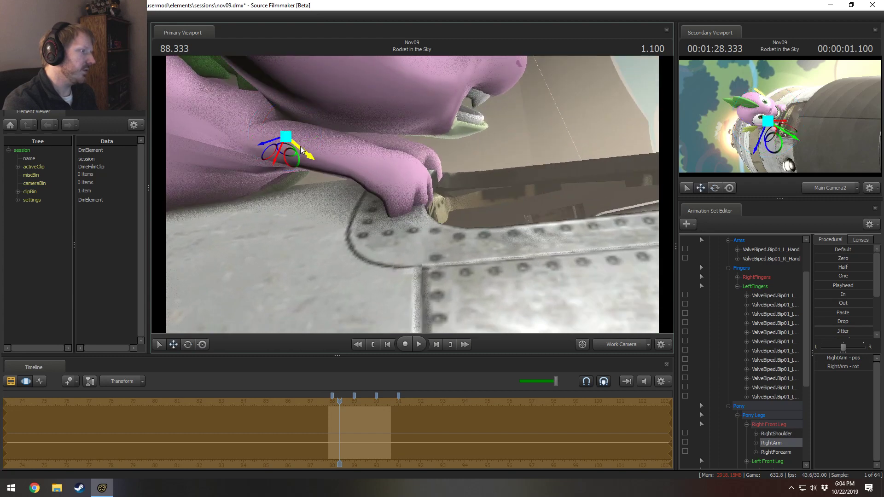
key("e")
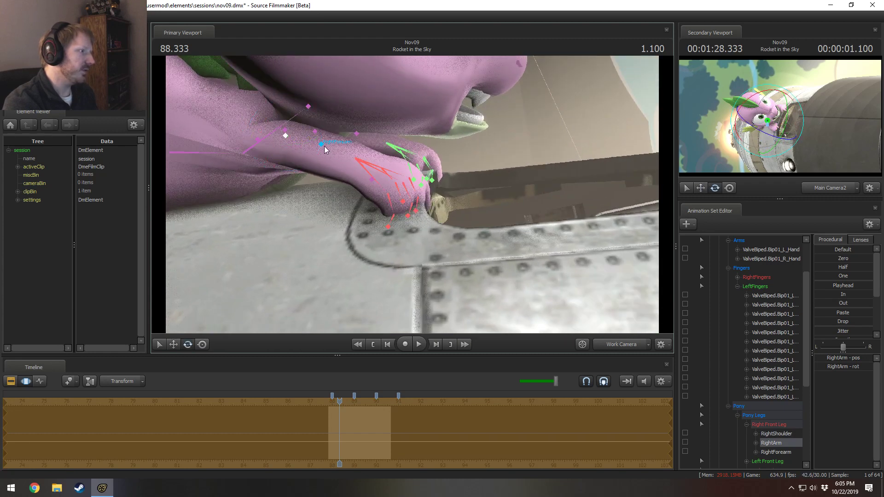
Step: Rotate Spike's right hand at the wrist so the fingers hook over the hatch edge
left_click(376, 166)
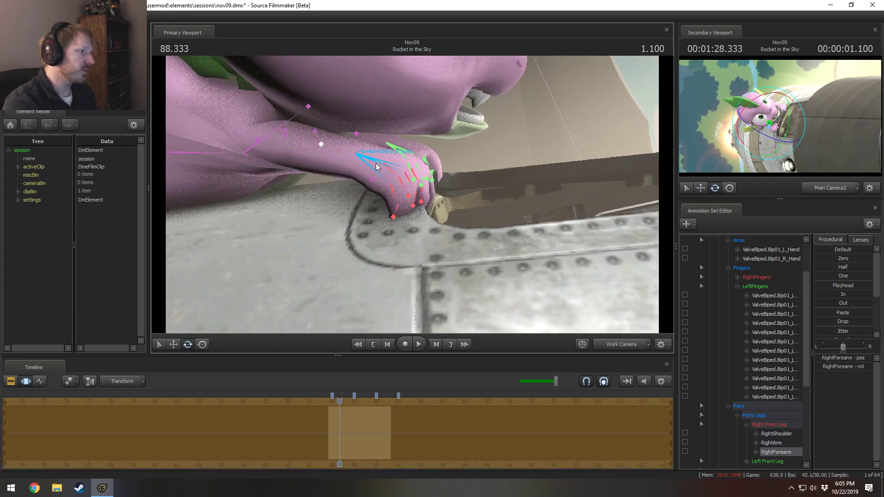
left_click(397, 174)
left_click_drag(383, 176, 386, 171)
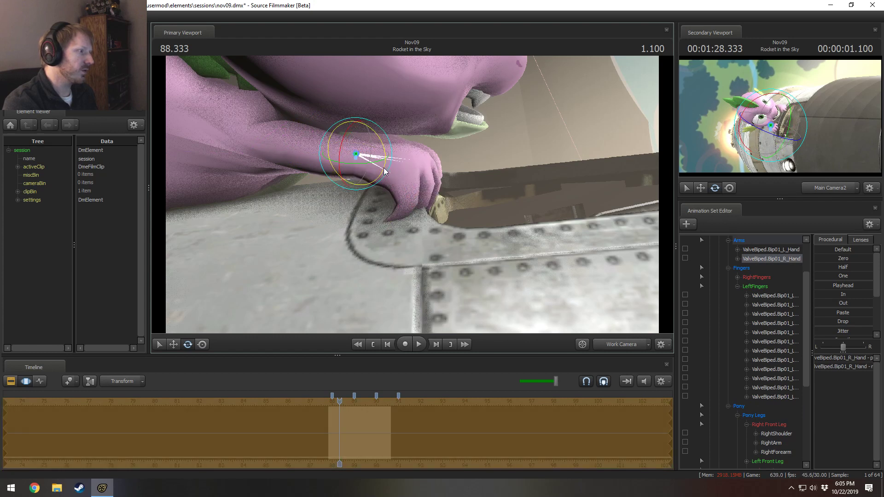
Step: Check the right hand from the front and rotate RightForearm to refine its grip on the hatch rim
key("w")
left_click_drag(337, 150, 412, 196)
left_click(317, 145)
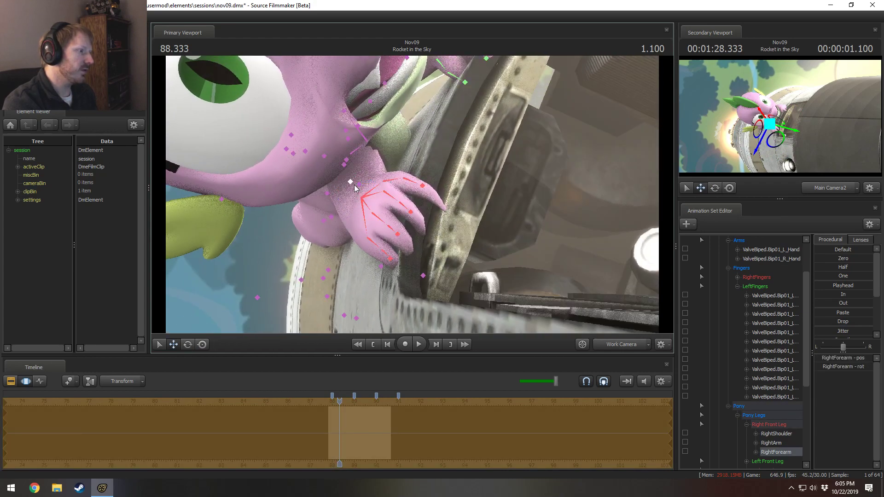
left_click_drag(354, 184, 315, 184)
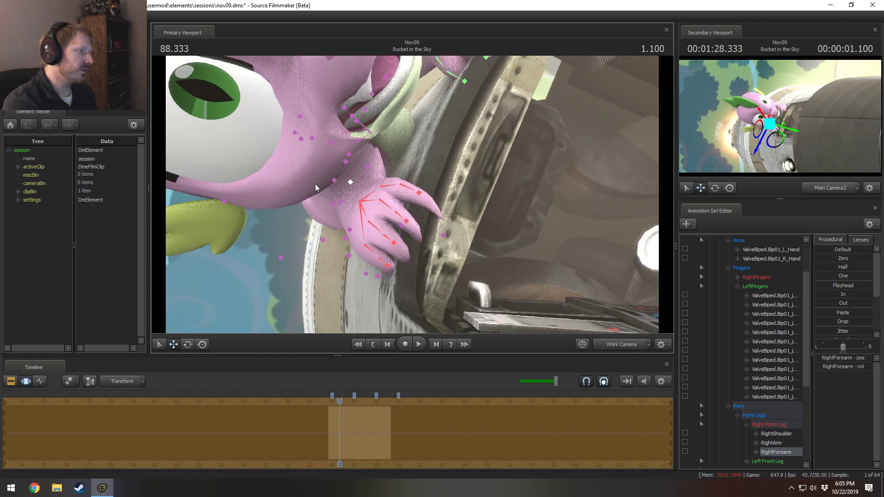
left_click(352, 183)
key("e")
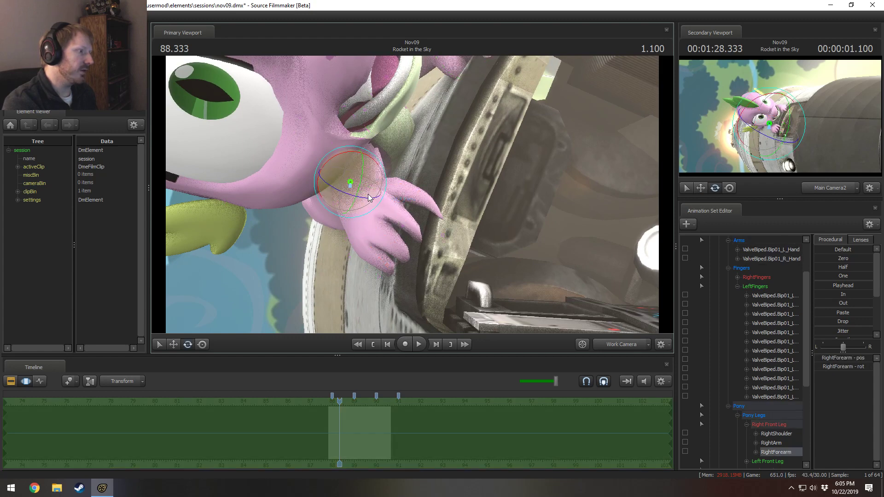
left_click_drag(368, 197, 414, 162)
Step: Rotate and shift Spike's LeftArm so the left hand comes down toward the hatch rim beside the right hand
left_click_drag(478, 202, 377, 156)
left_click_drag(479, 159, 509, 132)
left_click(507, 150)
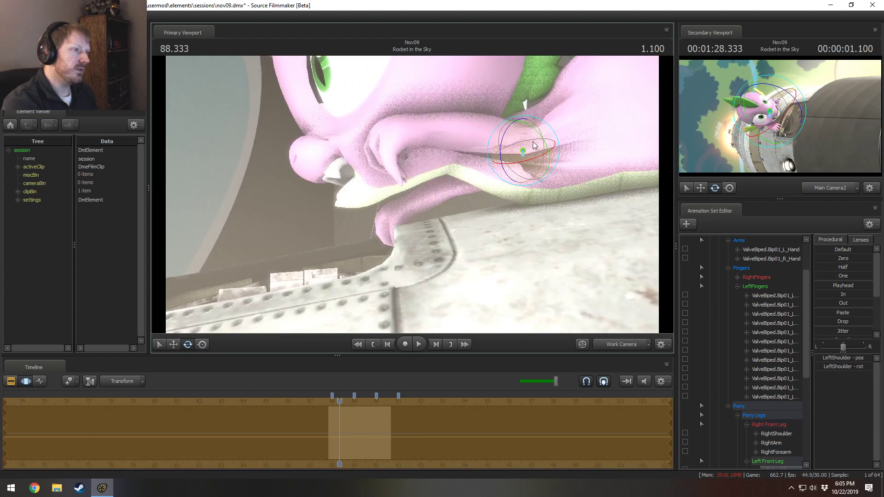
left_click(502, 145, "ctrl")
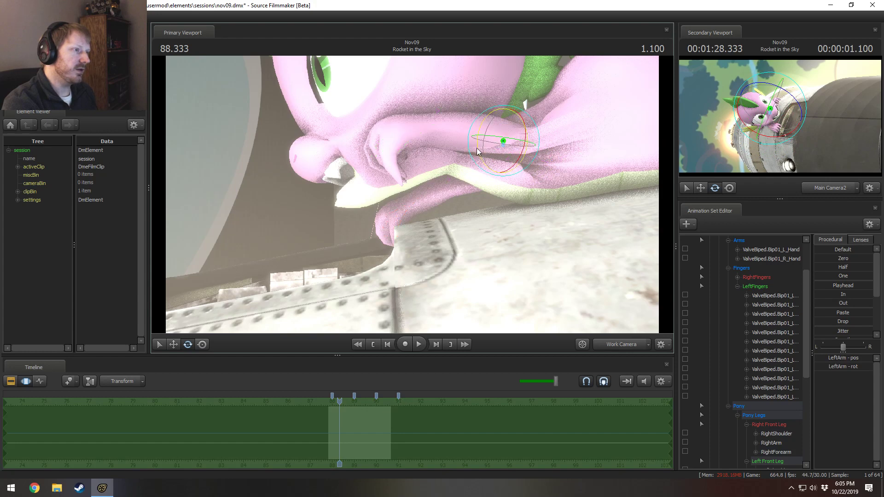
left_click_drag(477, 148, 479, 165)
key("w")
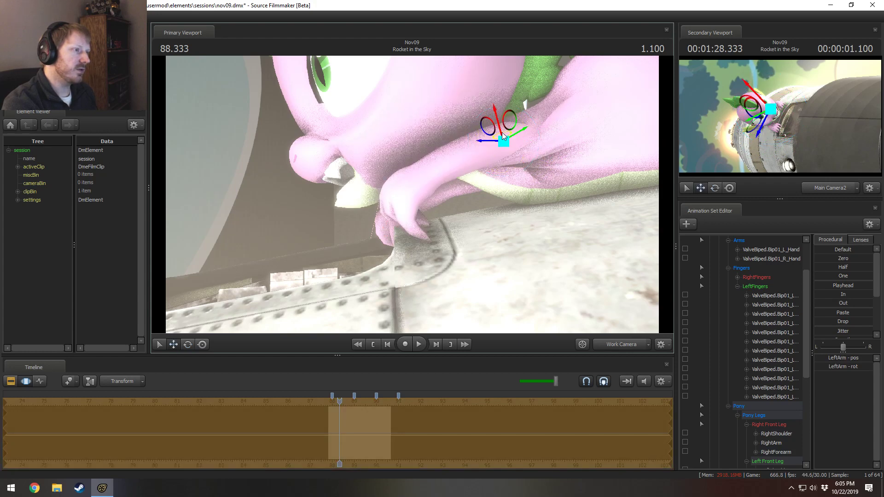
left_click_drag(509, 120, 512, 134)
key("e")
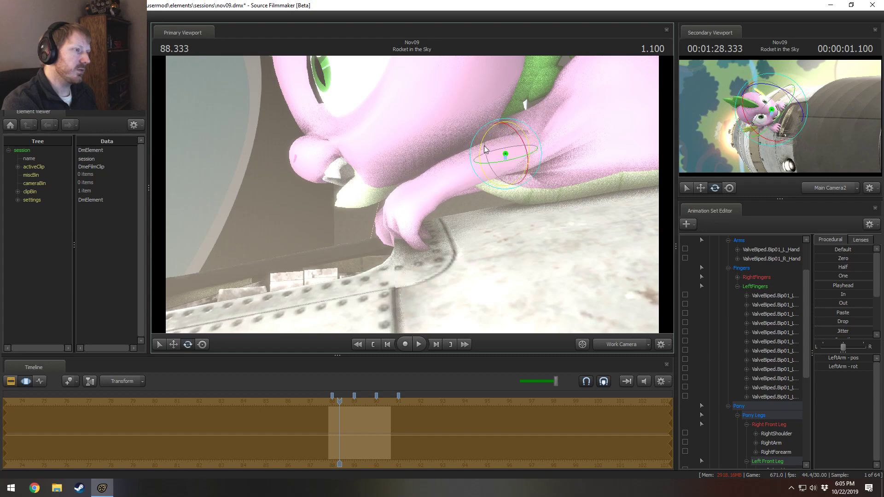
Step: Bend Spike's LeftForearm and rotate the left hand at the wrist so it reaches over the hatch rim
left_click(453, 174)
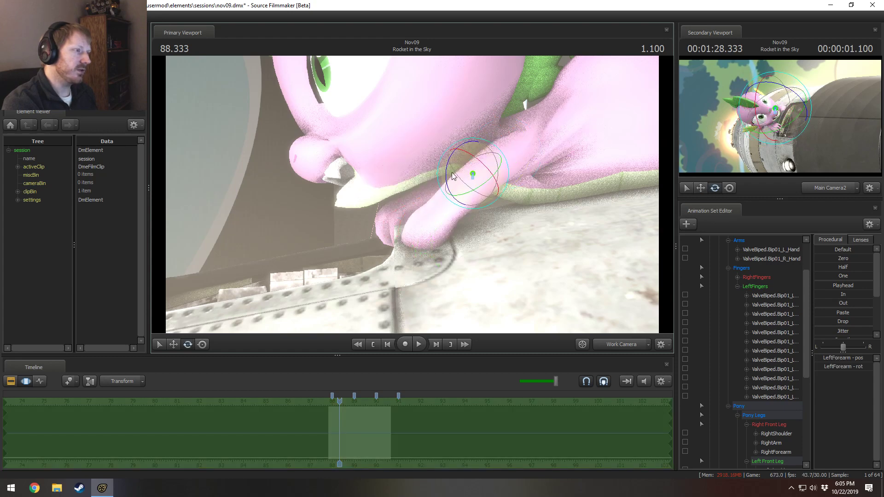
left_click(421, 189)
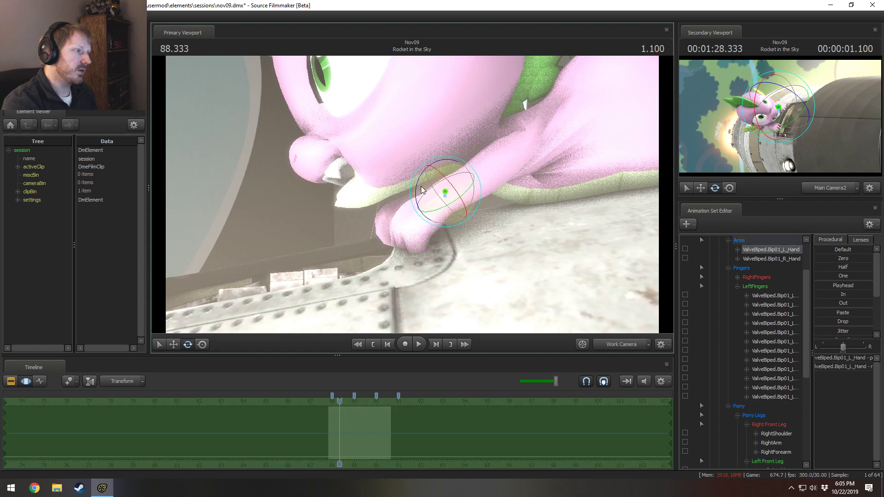
mouse_move(416, 188)
left_mouse_down()
mouse_move(422, 175)
mouse_move(444, 198)
mouse_move(426, 184)
mouse_move(431, 202)
mouse_move(411, 201)
left_mouse_up()
key("w")
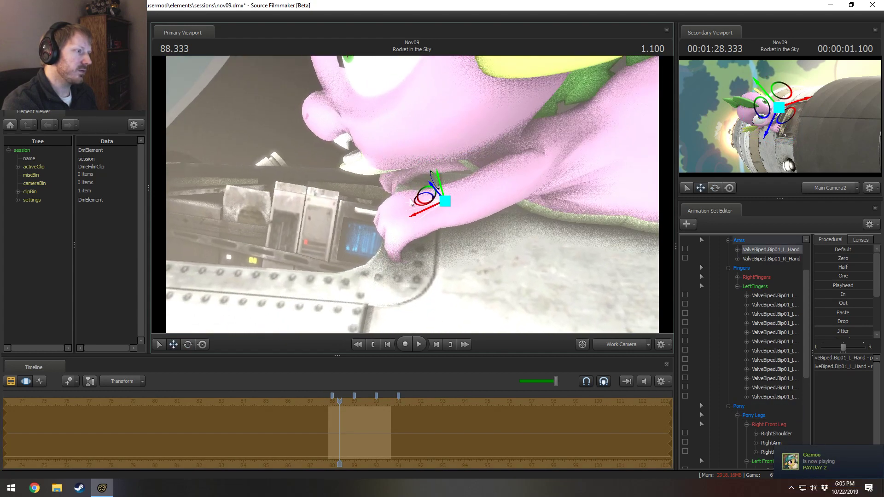
key("e")
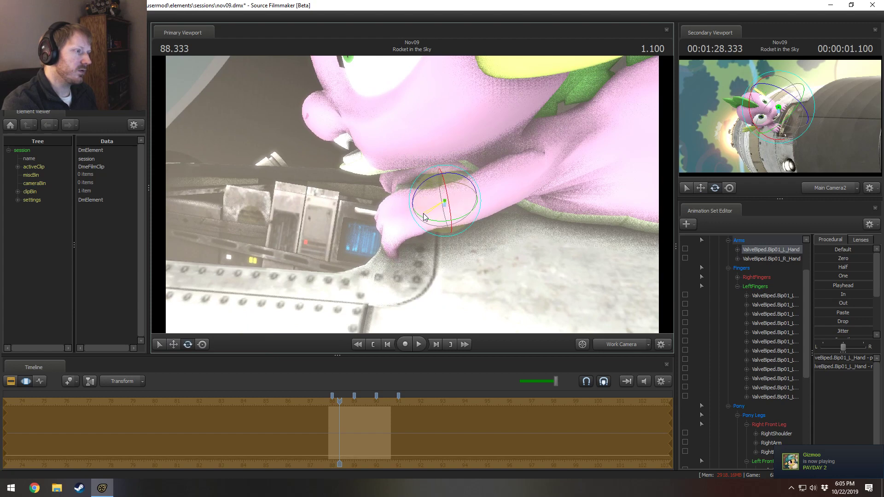
Step: Fine-tune the left arm's angle over the hull by rotating LeftForearm and LeftShoulder
key("ctrl")
left_click(477, 186, "ctrl")
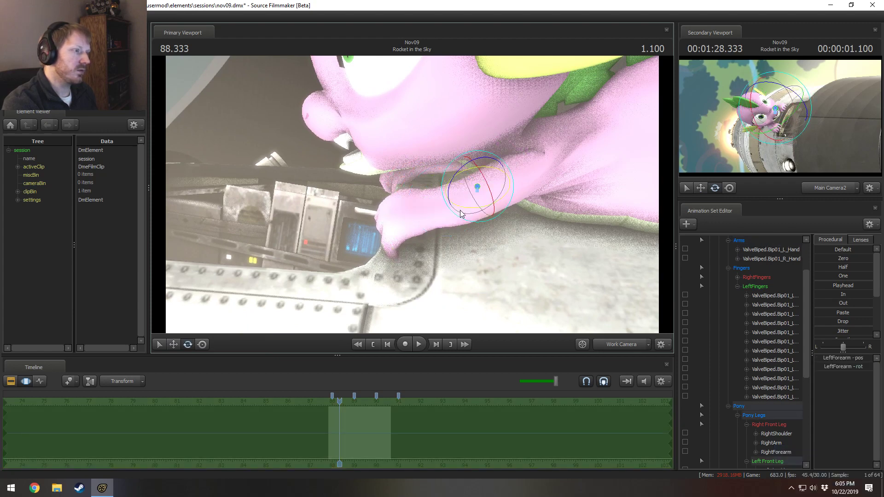
mouse_move(460, 210)
left_mouse_down()
mouse_move(453, 203)
mouse_move(462, 198)
left_mouse_up()
key("ctrl")
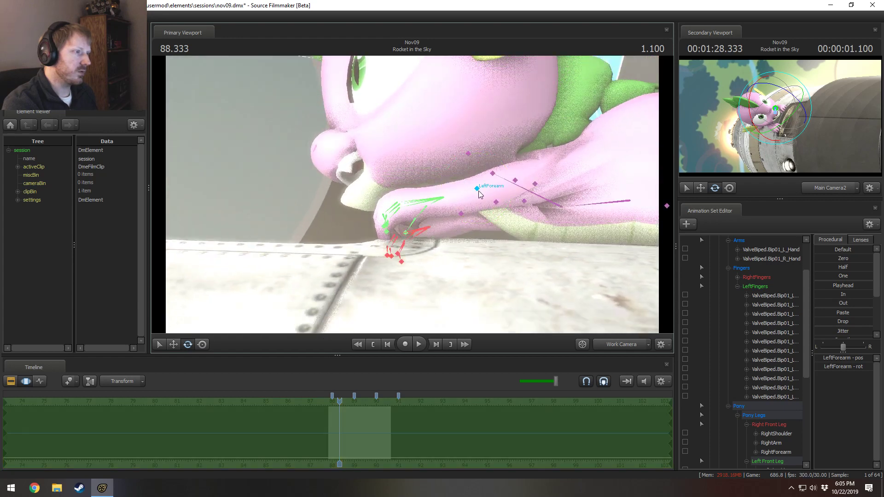
left_click(515, 180, "ctrl")
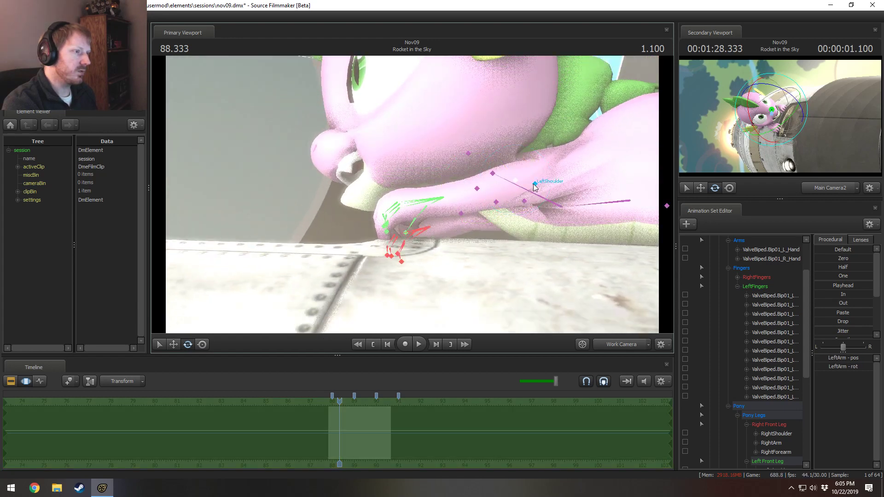
left_click(534, 184, "ctrl")
left_click_drag(513, 211, 514, 214)
Step: Rotate Spike's left hand at the wrist to align it with the hatch edge
left_click_drag(417, 187, 412, 194, "alt")
key("ctrl")
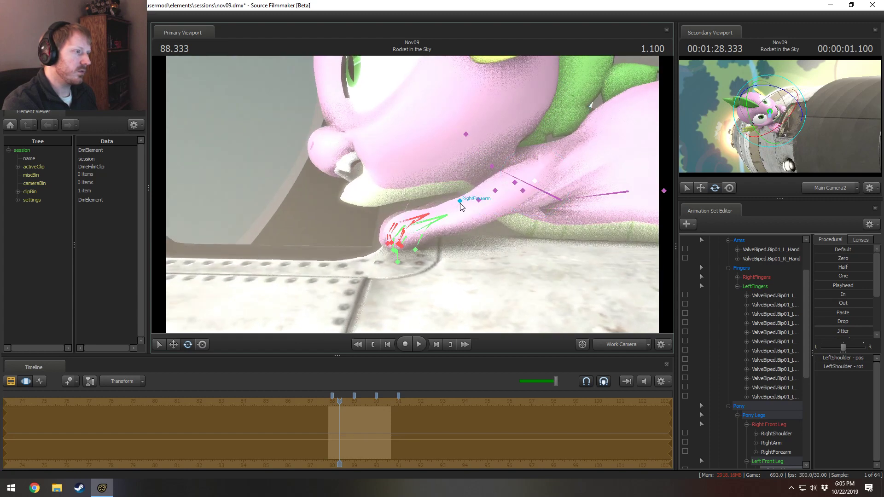
left_click(463, 205, "ctrl")
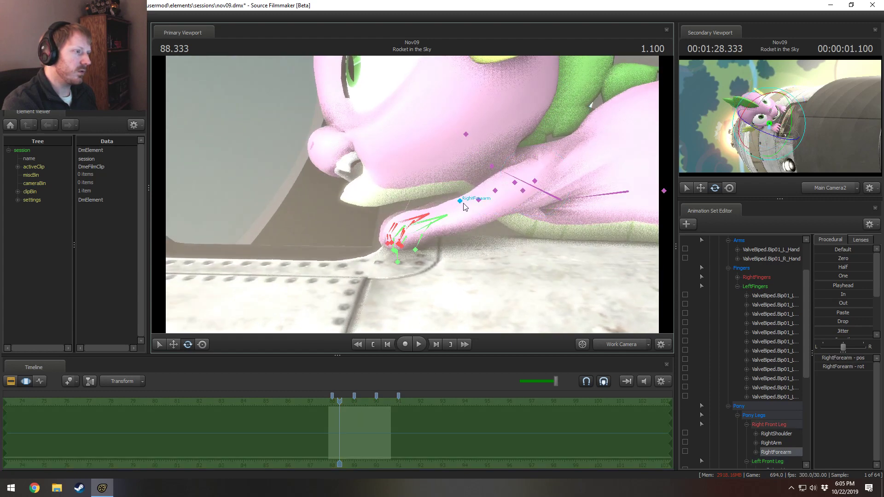
left_click(428, 221, "ctrl")
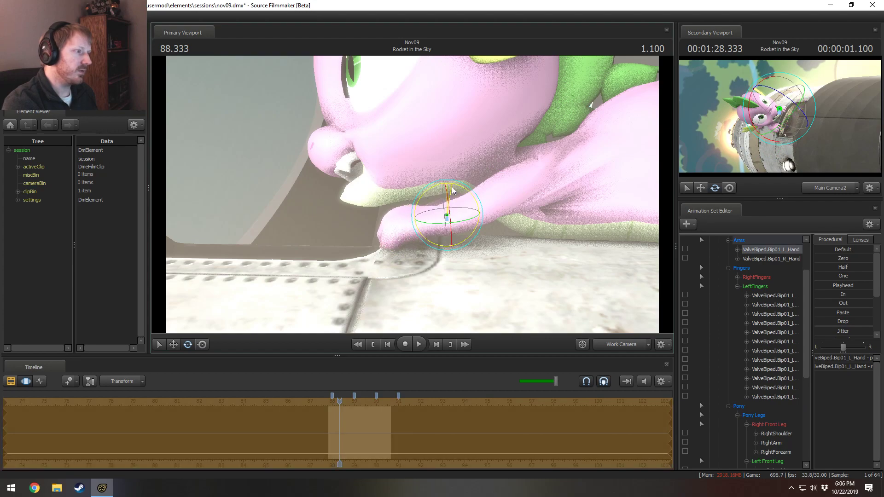
left_click_drag(451, 190, 412, 194)
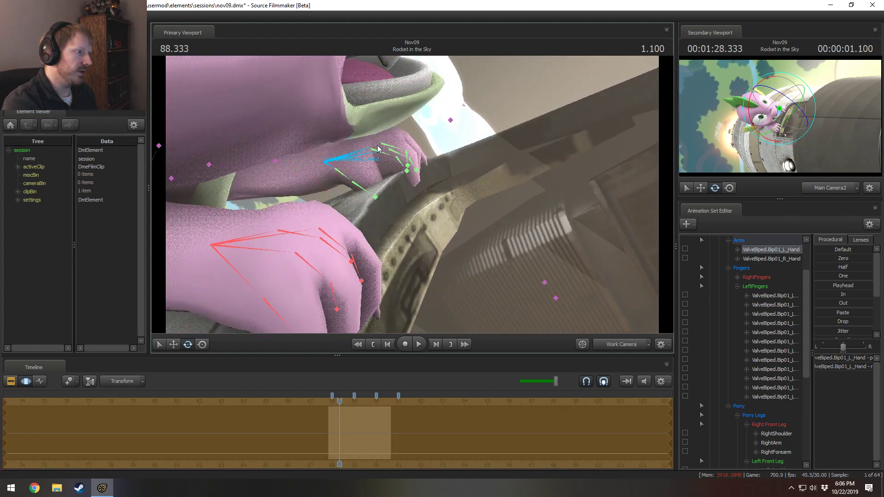
Step: Rotate the L_Finger1 base joint to bend the left hand's finger toward the hatch rim
left_click(390, 162)
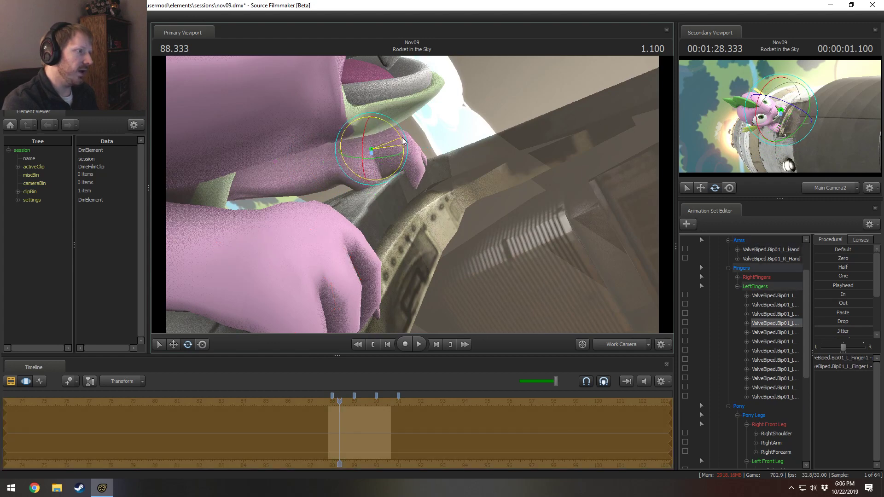
left_click_drag(412, 199, 412, 200)
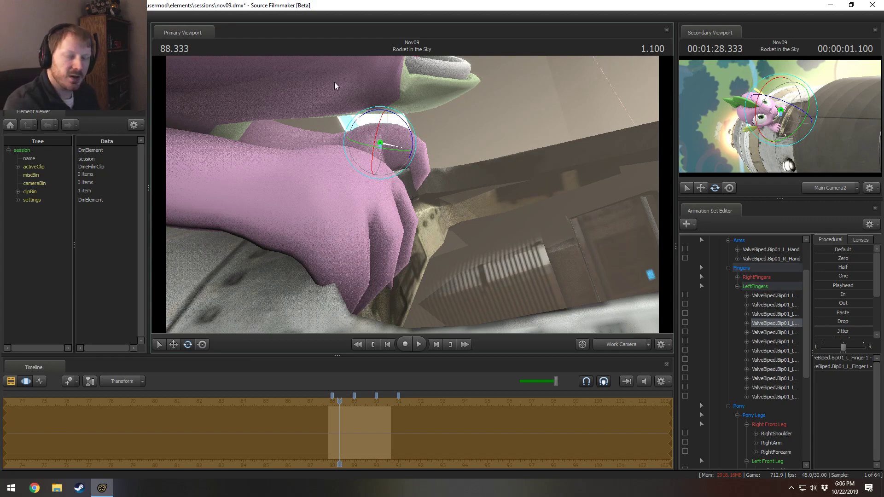
left_click_drag(293, 125, 413, 198)
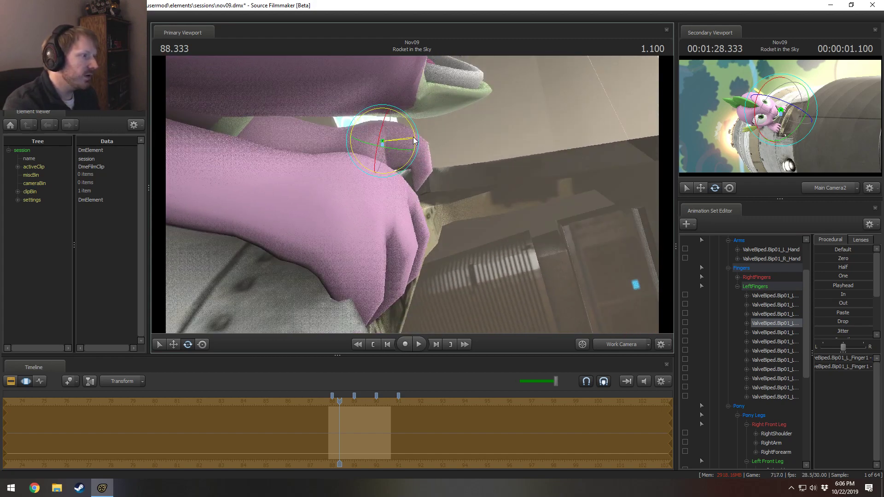
Step: Curl the outer joints of the same left finger, L_Finger12 and L_Finger11, down over the hatch edge
key("ctrl")
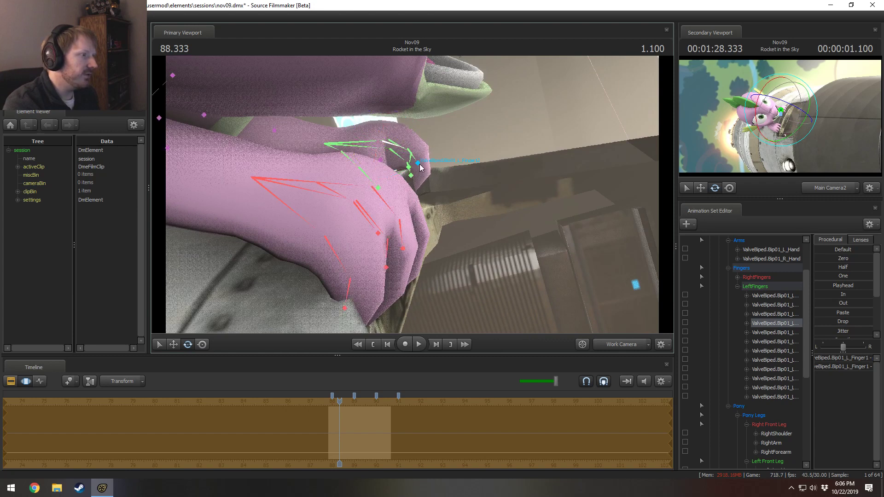
left_click_drag(419, 167, 418, 198)
left_click(407, 169)
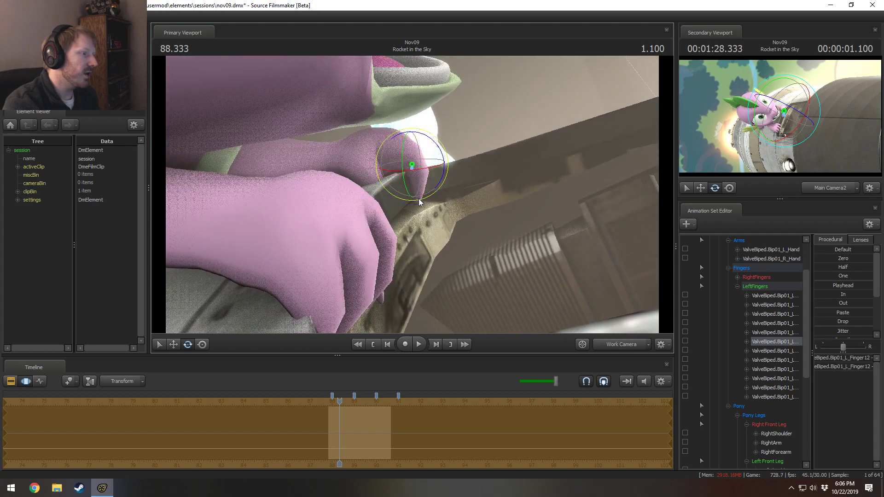
left_click(414, 177)
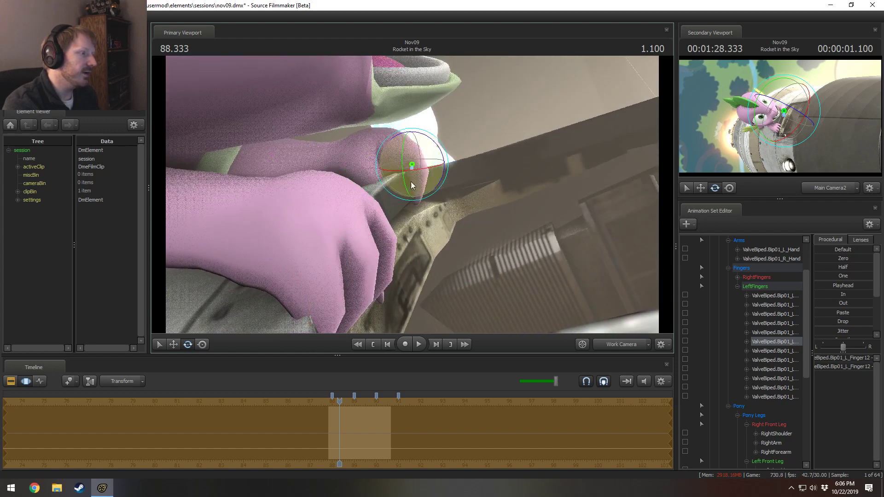
left_click_drag(414, 177, 384, 181, "alt")
left_click(384, 182)
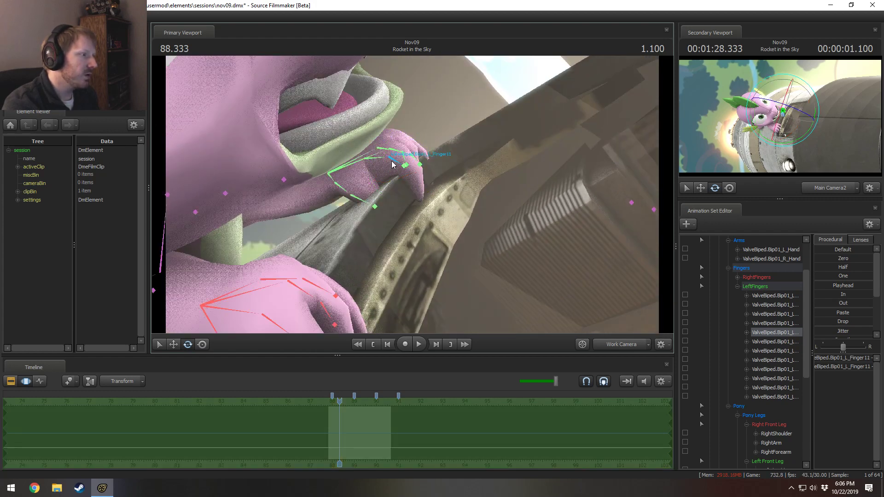
Step: Rotate and shift the L_Finger1 base joint to refine where the finger meets the rim
left_click(377, 162)
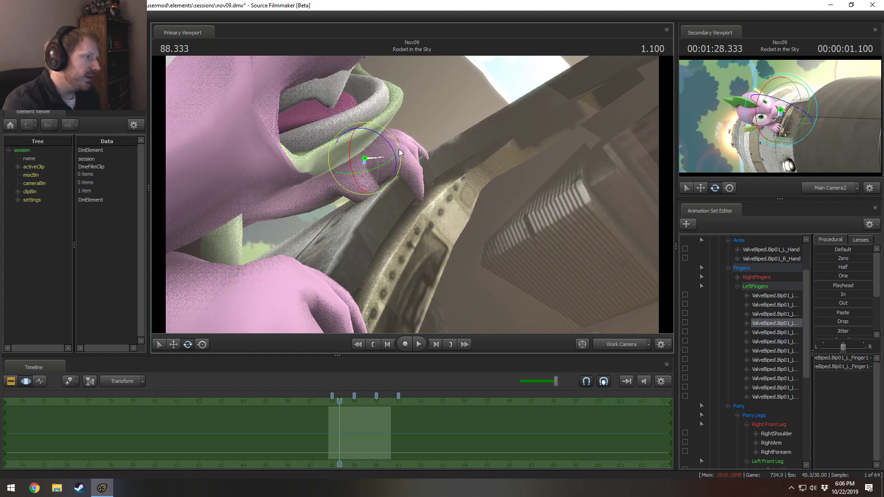
mouse_move(398, 148)
left_mouse_down()
mouse_move(410, 180)
mouse_move(398, 164)
left_mouse_up()
key("w")
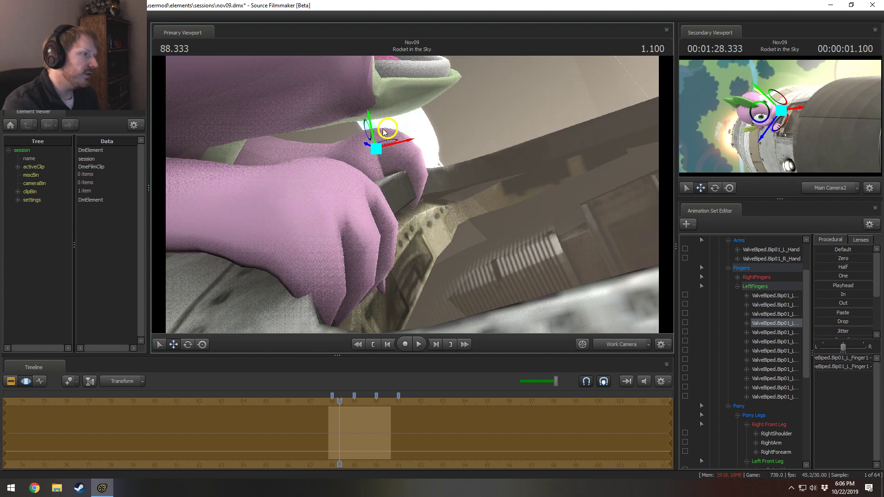
left_click_drag(382, 128, 445, 196)
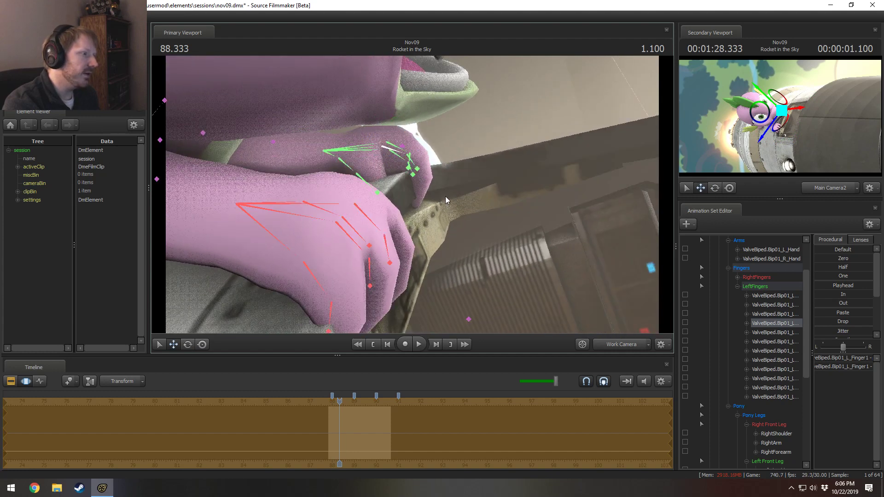
Step: Reposition L_Finger11 and rotate the L_Finger12 tip so the left finger hooks around the hatch rim
left_click(410, 168)
left_click_drag(410, 168, 442, 154, "alt")
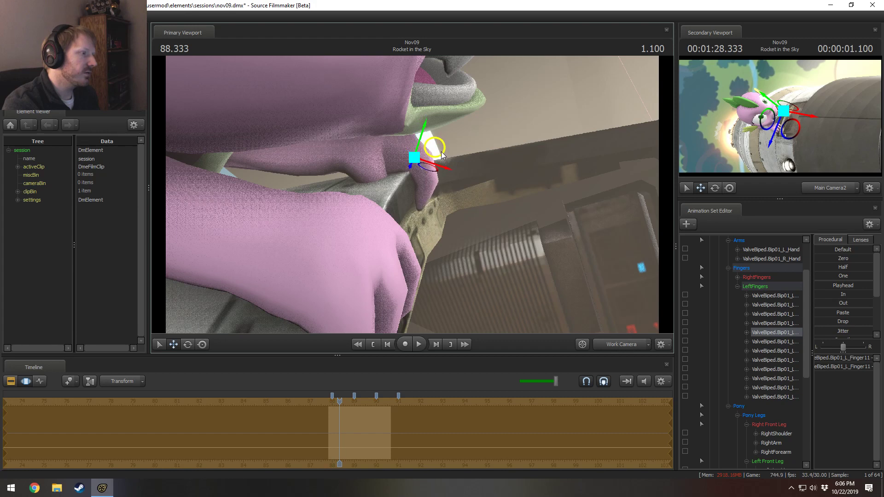
left_click(424, 175, "ctrl")
key("e")
left_click_drag(456, 163, 421, 159)
key("w")
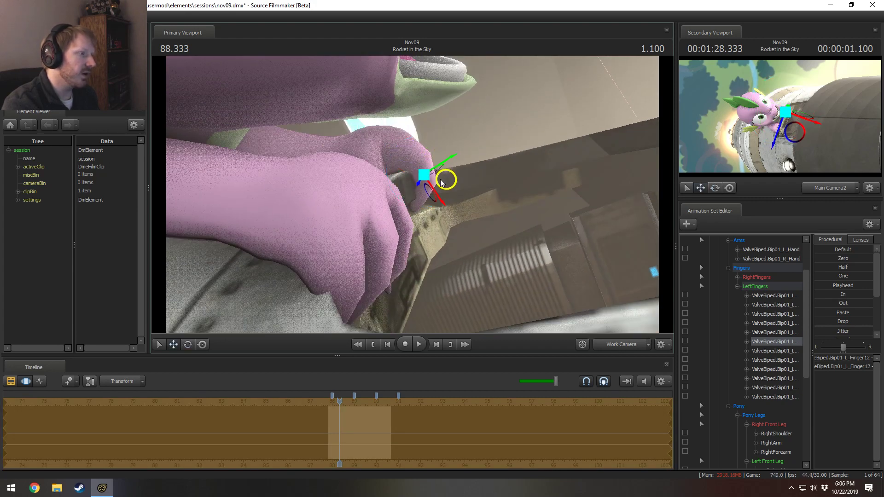
key("e")
left_click_drag(447, 184, 375, 168)
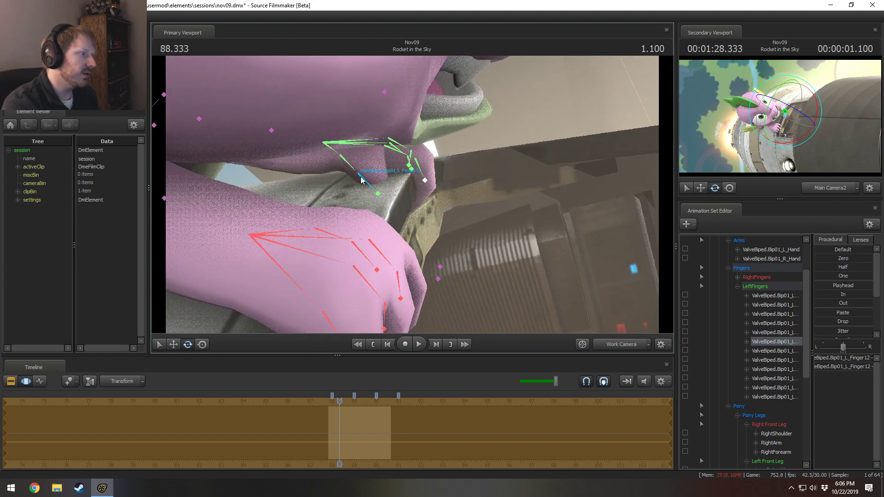
Step: Rotate the left thumb's base joint, L_Finger0, to lay the thumb along the hatch edge
left_click(352, 170, "ctrl")
left_click(364, 181, "ctrl")
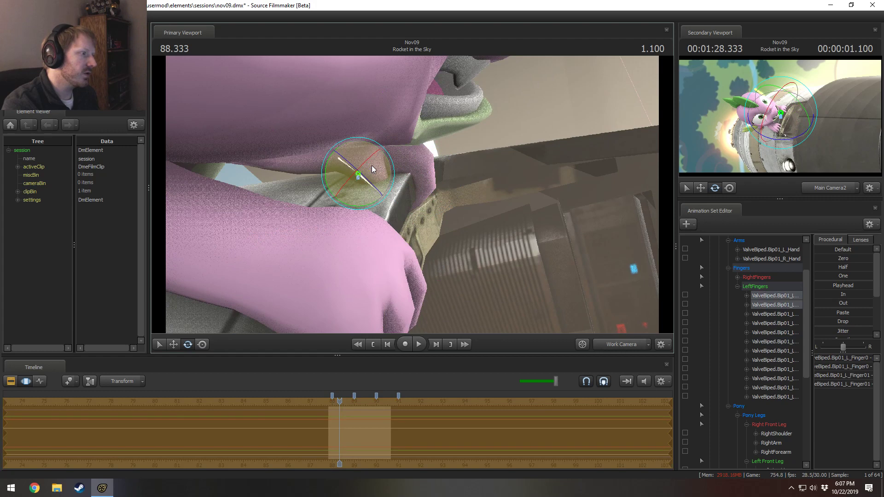
left_click(364, 180, "ctrl")
left_click_drag(374, 167, 410, 189, "alt")
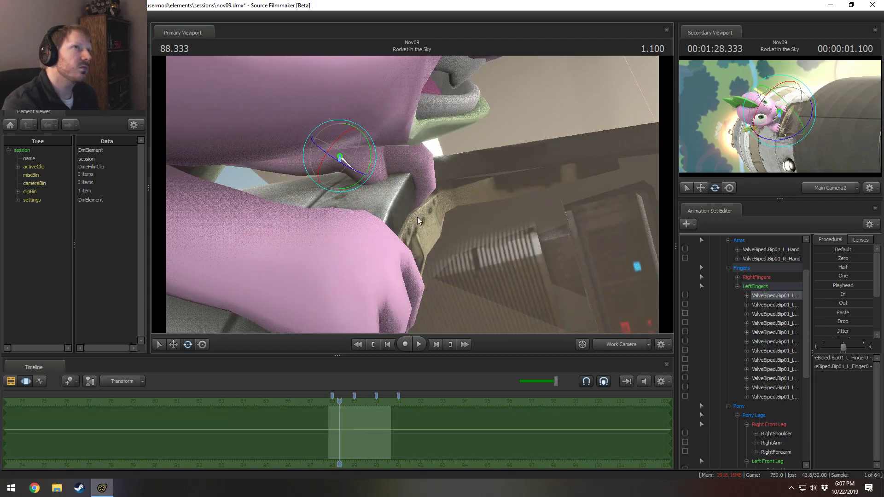
left_click_drag(454, 217, 414, 197, "alt")
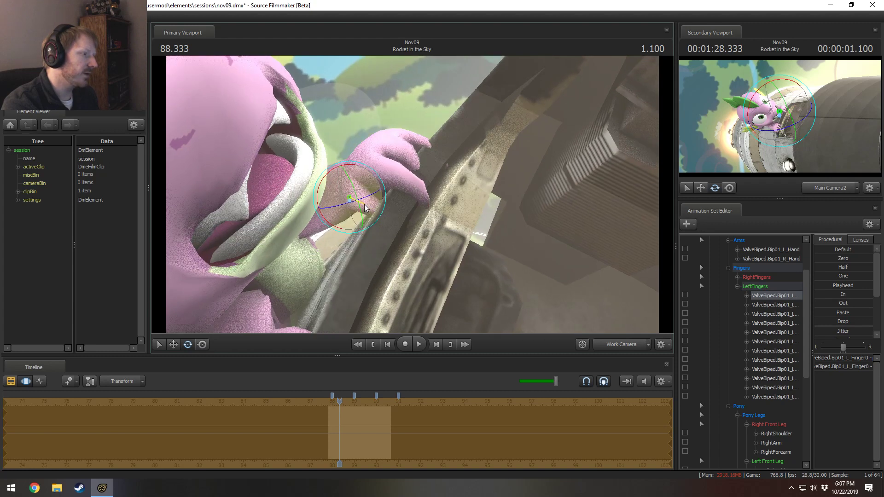
left_click_drag(365, 207, 412, 194, "alt")
key("w")
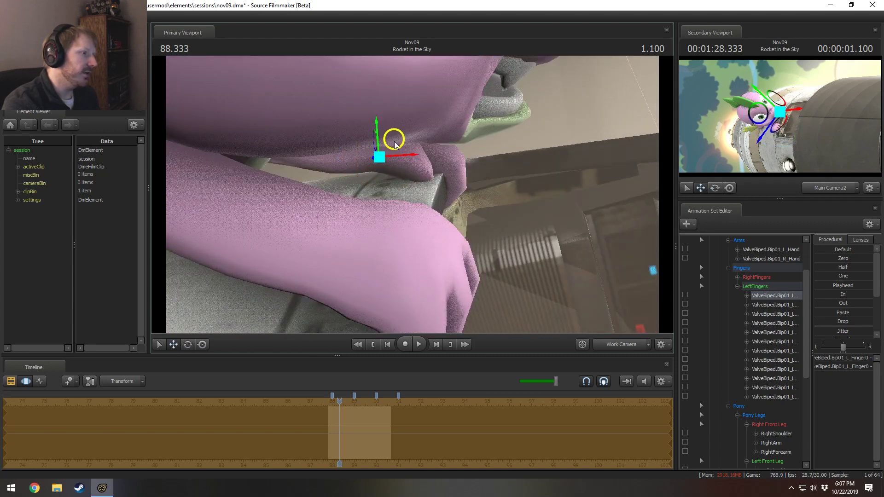
Step: Bend the left thumb's L_Finger01 and L_Finger02 joints to shape its grip on the hatch rim
left_click(418, 176)
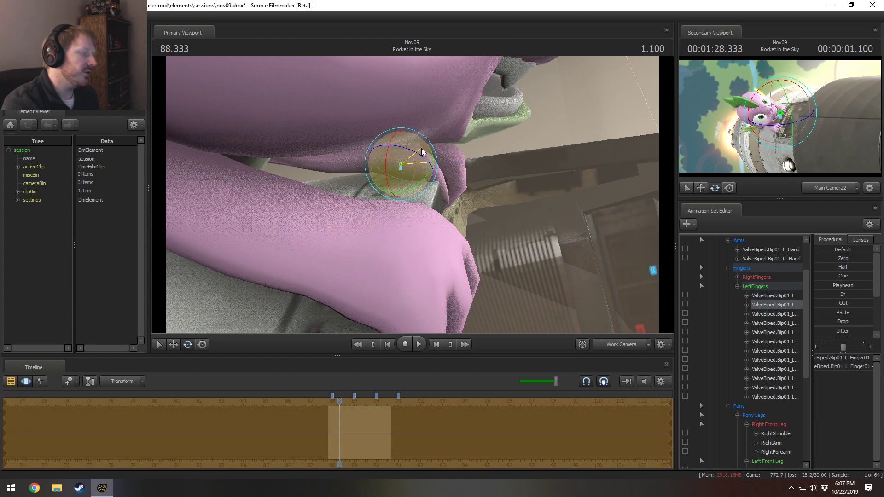
key("ctrl")
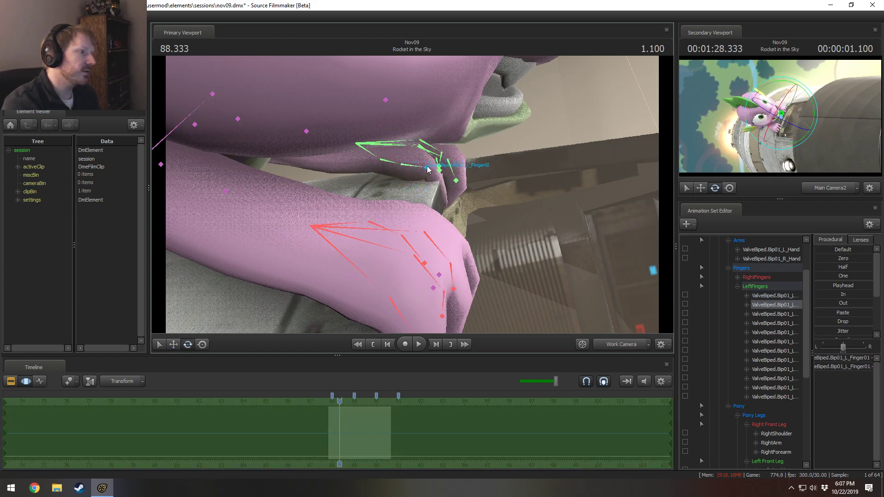
left_click(427, 170, "ctrl")
left_click_drag(455, 165, 506, 181)
key("e")
left_click_drag(413, 191, 399, 202, "alt")
left_click_drag(420, 145, 424, 153)
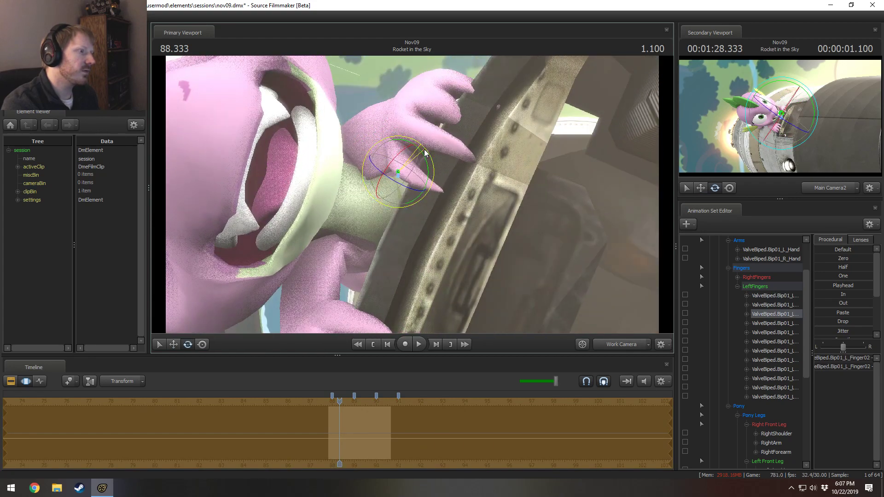
Step: Rotate the left thumb's L_Finger0 base and L_Finger02 tip to refine how the thumb lies against the hatch rim
left_click_drag(461, 131, 375, 224, "alt")
left_click_drag(370, 184, 381, 173)
left_click_drag(462, 125, 389, 200, "alt")
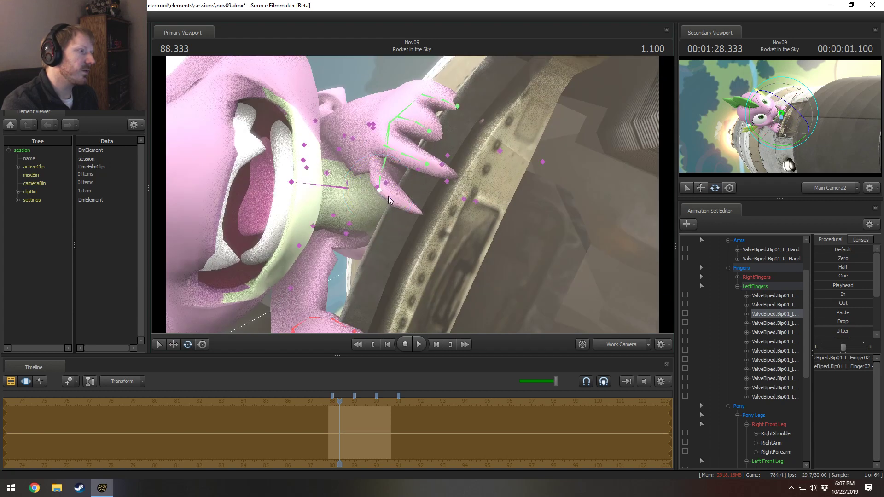
left_click(385, 163)
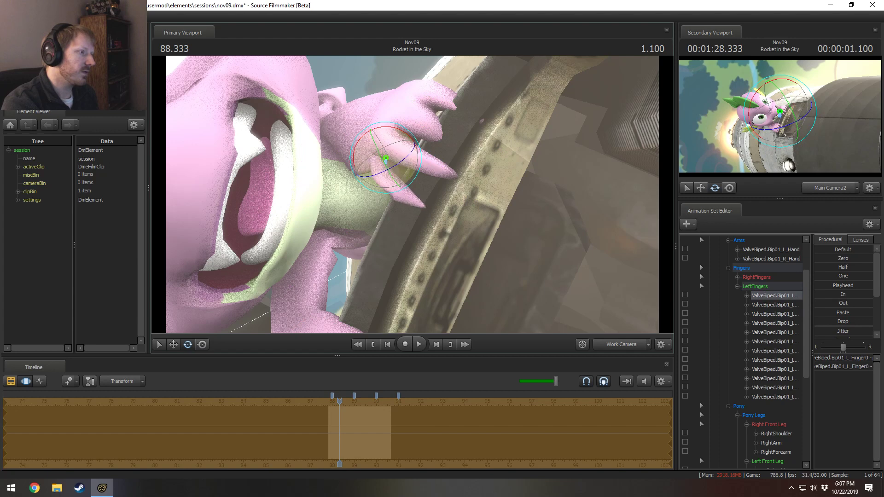
left_click_drag(386, 162, 391, 156, "alt")
left_click_drag(486, 169, 401, 205, "alt")
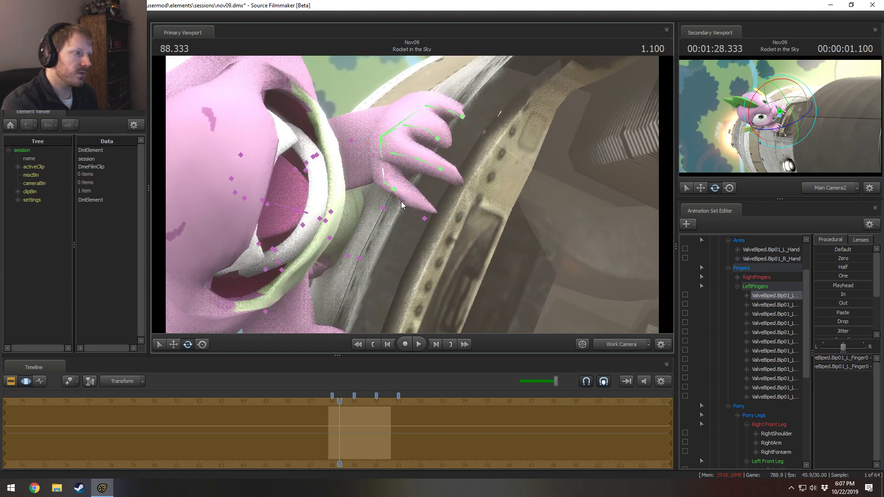
left_click(395, 189)
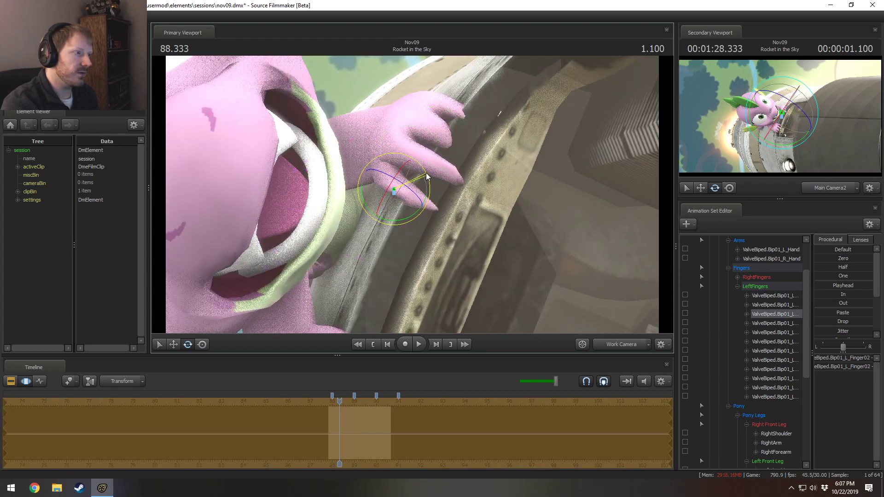
left_click_drag(424, 174, 412, 194, "alt")
Step: Adjust the L_Finger21 joint to bend the middle of the left finger over the hatch rim
left_click(431, 133)
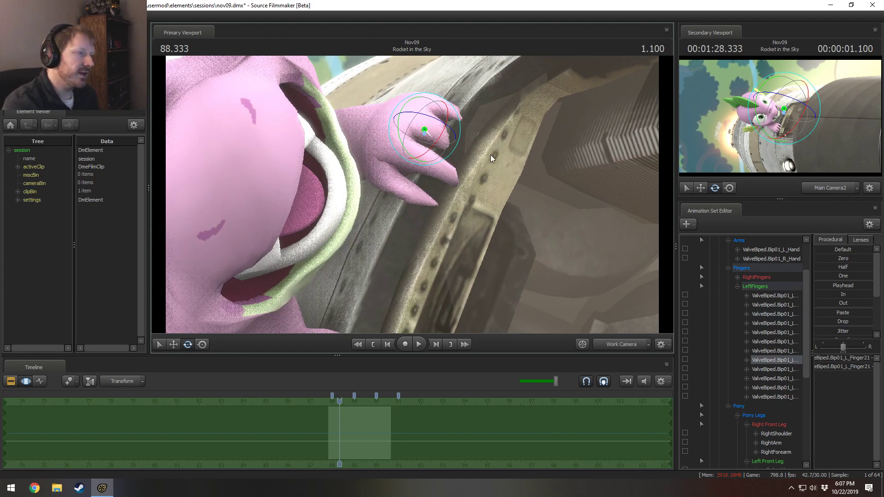
left_click_drag(490, 155, 412, 195, "alt")
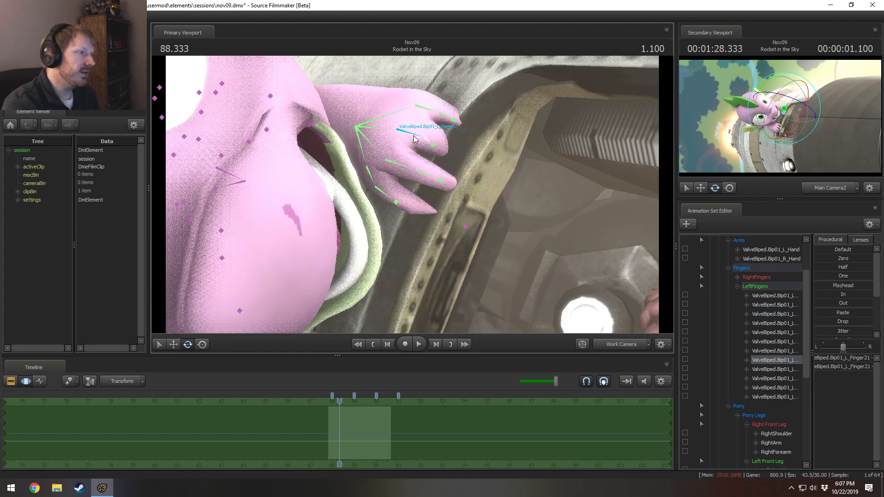
left_click(415, 139)
left_click_drag(416, 138, 416, 186, "alt")
left_click(404, 194)
left_click(403, 206)
key("w")
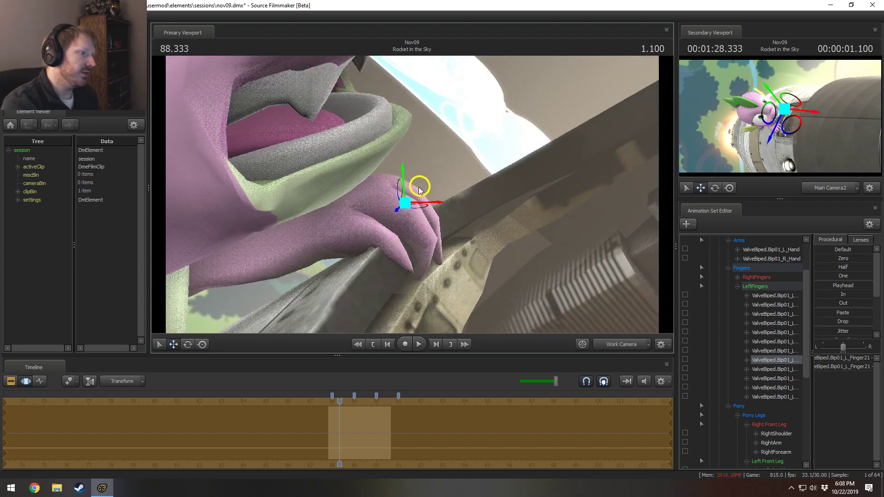
Step: Rotate the L_Finger22 tip so the finger curls down over the hatch rim
key("ctrl")
left_click(420, 223, "ctrl")
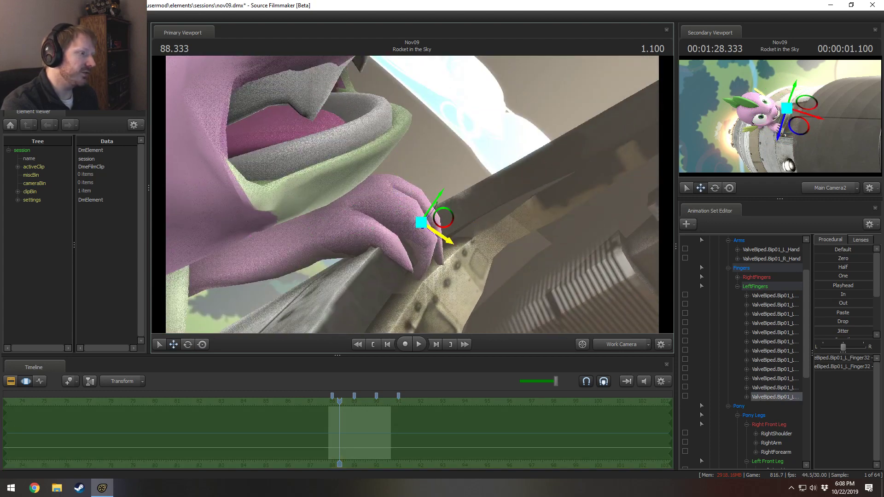
left_click_drag(421, 223, 413, 194, "alt")
left_click(416, 227, "ctrl")
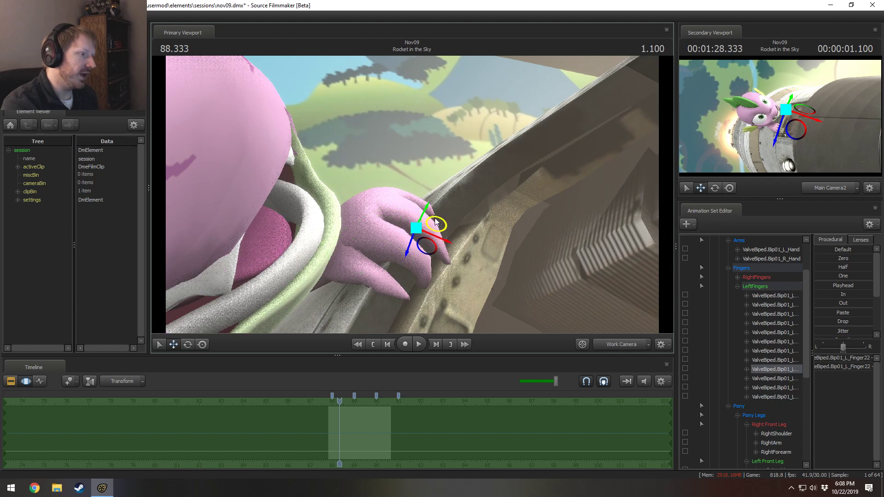
key("e")
left_click_drag(437, 222, 445, 186)
Step: Pose the L_Finger3 base joint to bring the outermost left finger over the hatch edge
key("w")
key("e")
left_click(405, 205)
left_click(414, 211)
left_click(430, 188)
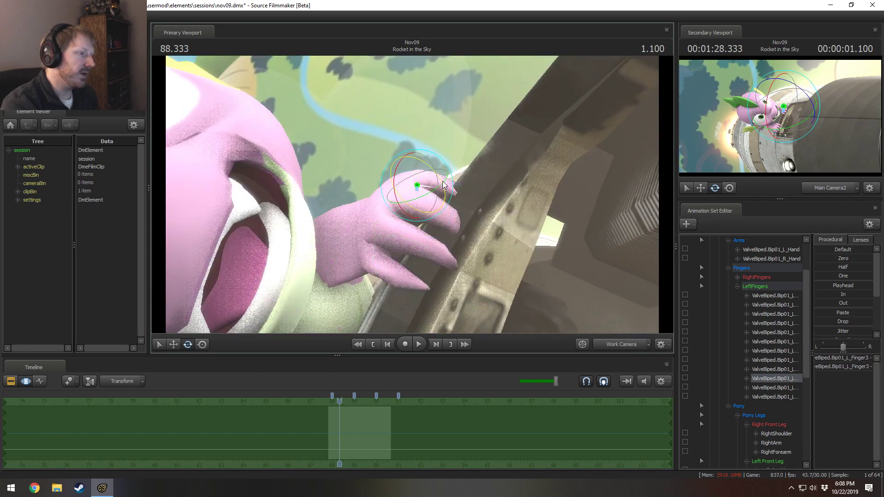
left_click_drag(435, 179, 396, 208, "alt")
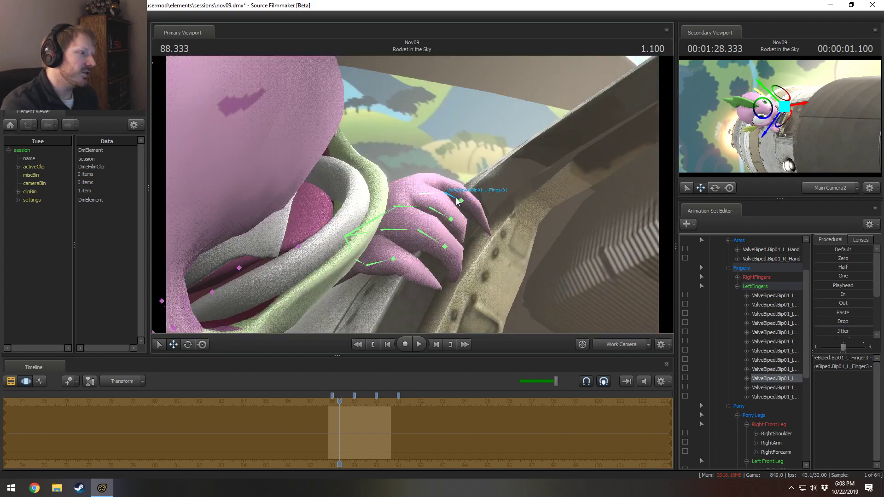
Step: Reposition the L_Finger31 joint and rotate the L_Finger32 tip to hook the outermost left finger around the rim
left_click(457, 201)
left_click_drag(458, 182, 470, 177, "alt")
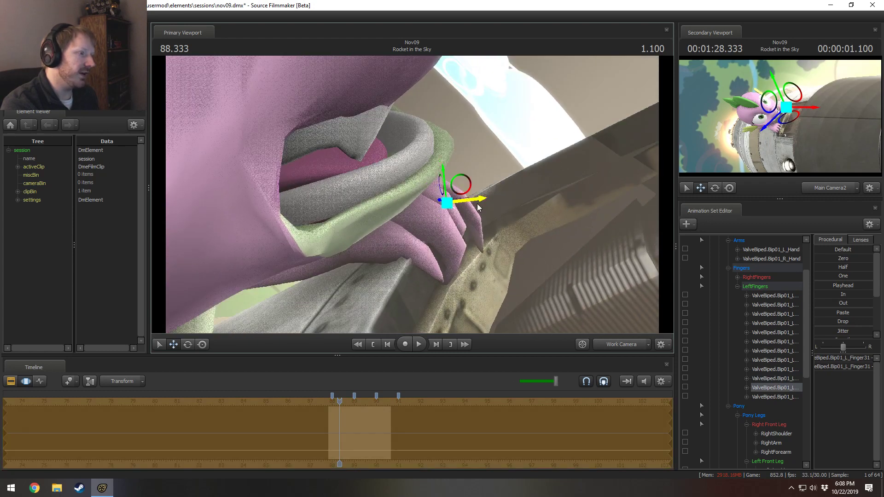
left_click(460, 214, "ctrl")
key("e")
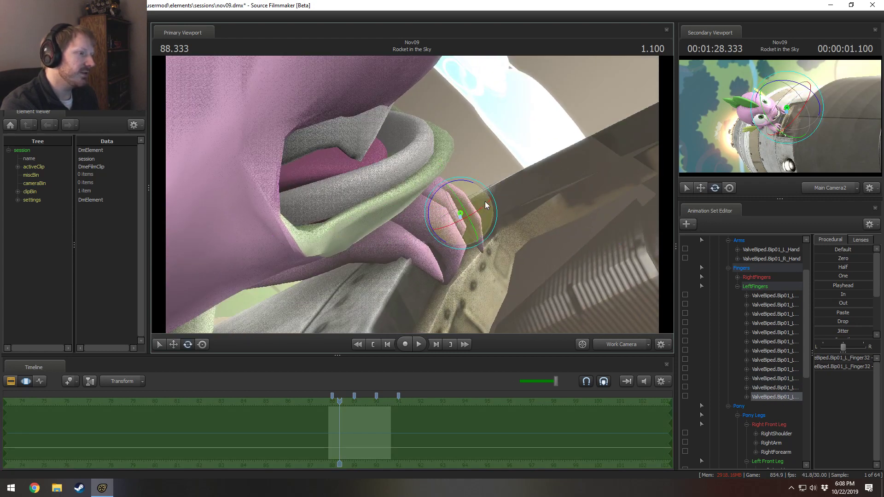
left_click_drag(469, 181, 412, 199, "alt")
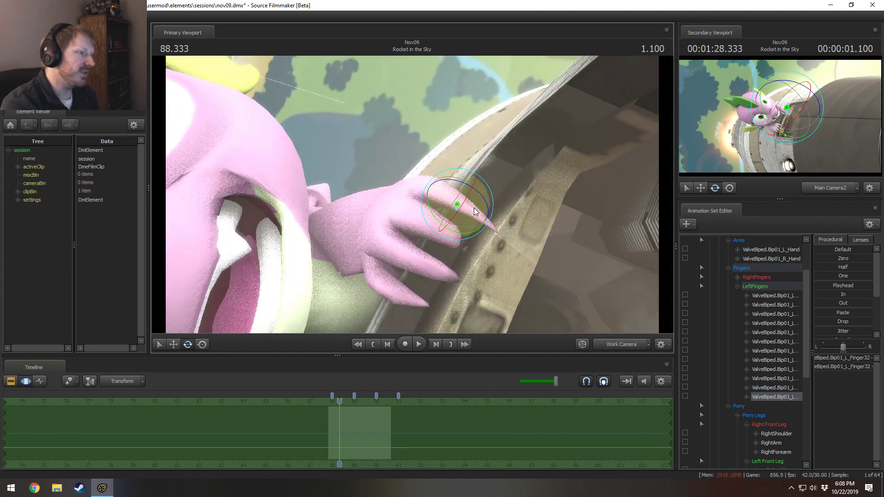
left_click_drag(487, 209, 434, 219)
Step: Rotate the L_Finger3 base joint to swing the outermost left finger in toward its neighbouring finger
left_click(436, 234)
left_click(408, 229)
left_click(423, 195, "ctrl")
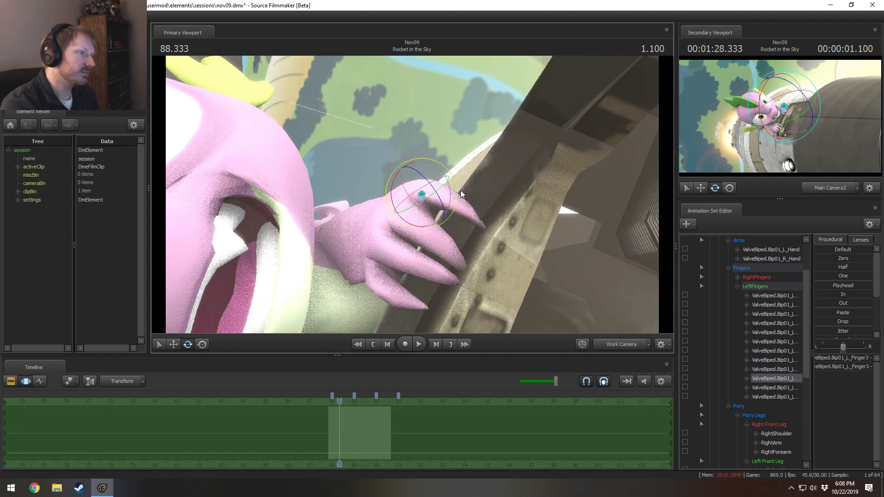
left_click_drag(458, 189, 462, 207)
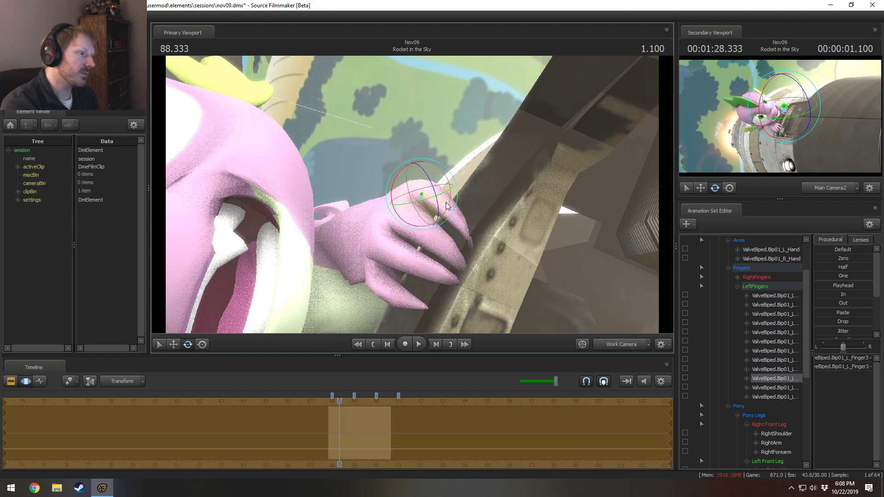
left_click(451, 211, "ctrl")
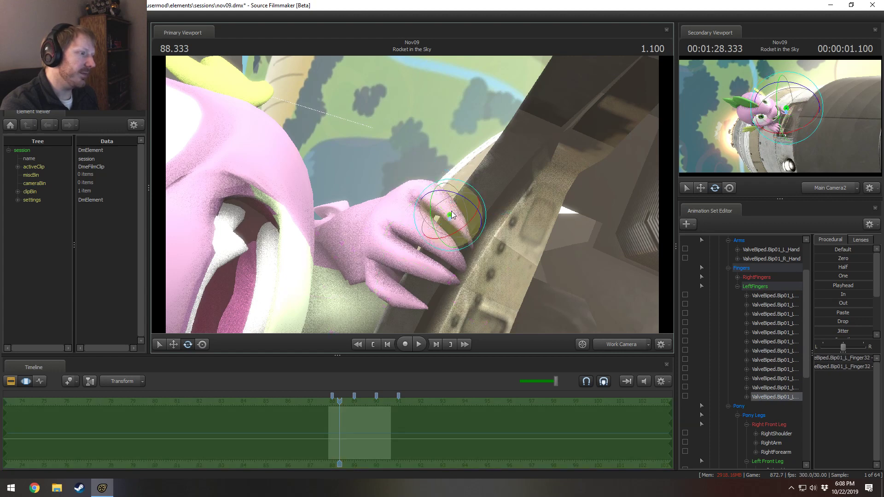
Step: Move and rotate the left thumb's L_Finger0 base joint to reseat the thumb against the hand and rim
left_click(396, 273, "ctrl")
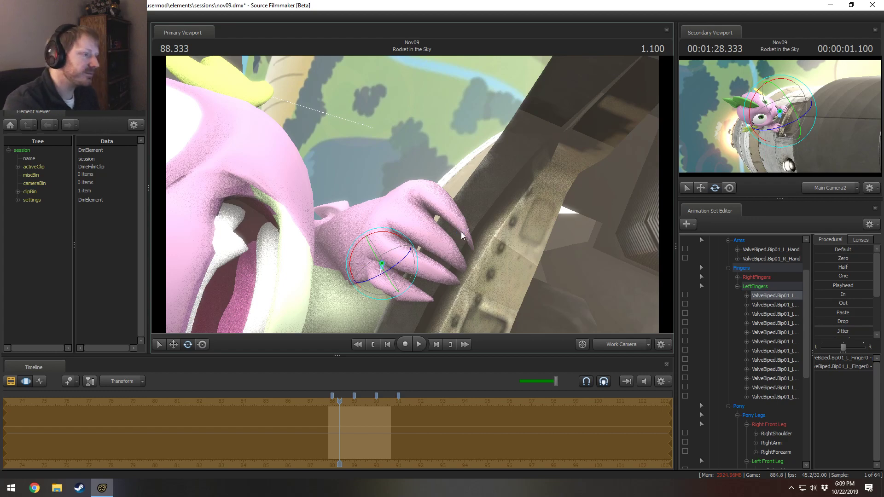
right_click_drag(470, 194, 411, 201)
left_click(373, 263)
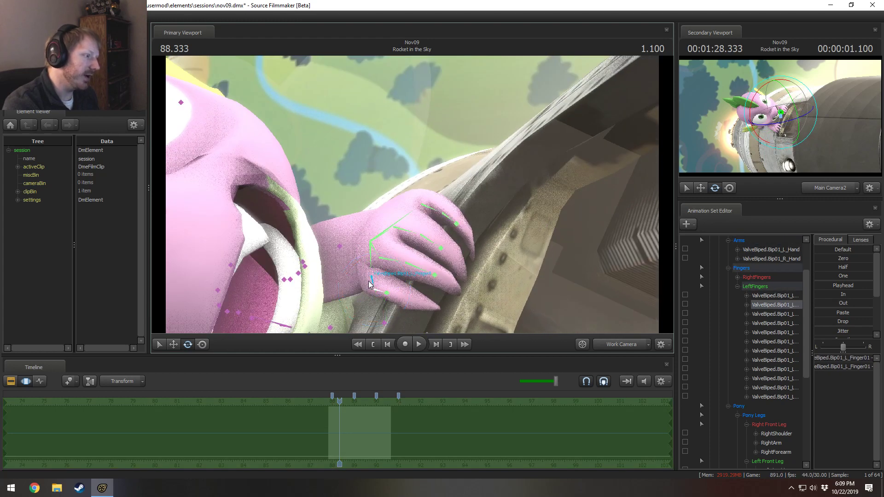
left_click(368, 282, "ctrl")
left_click_drag(392, 226, 406, 198, "alt")
key("w")
left_click_drag(354, 276, 348, 277)
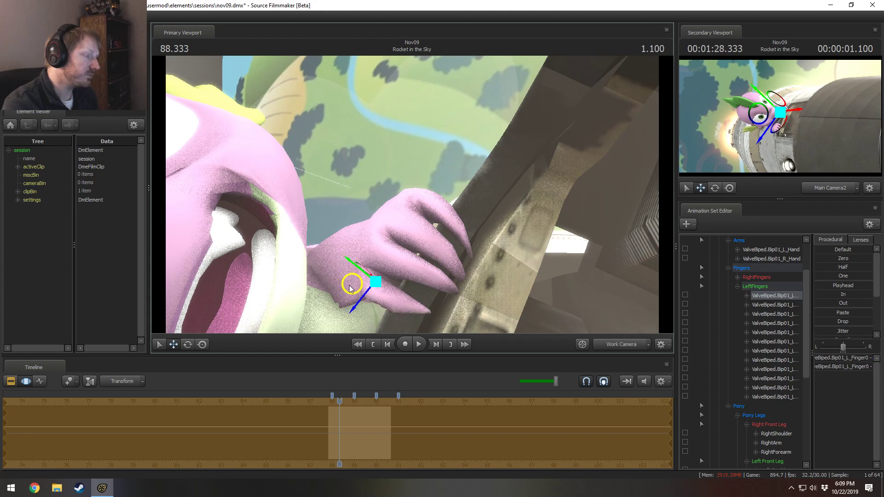
key("e")
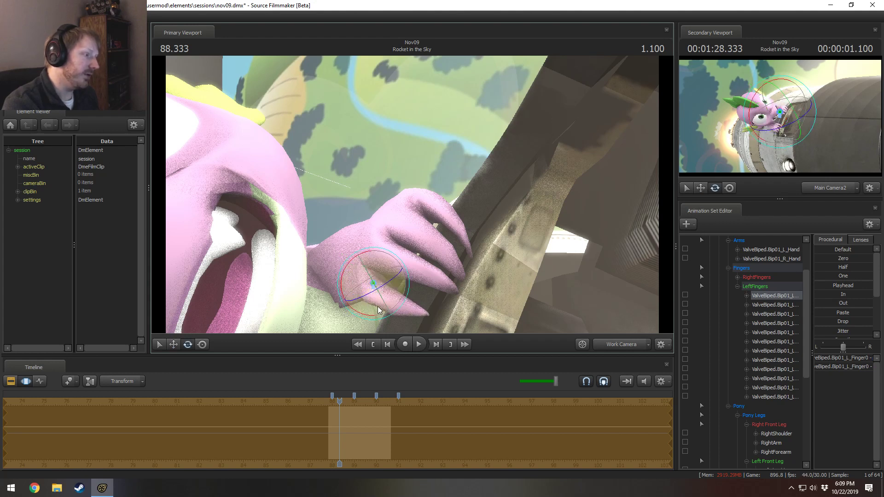
left_click_drag(405, 290, 409, 277)
Step: Fine-tune the L_Finger31 and L_Finger3 joints to smooth the bend of the outermost left finger
right_click_drag(410, 277, 439, 189)
left_click(428, 219)
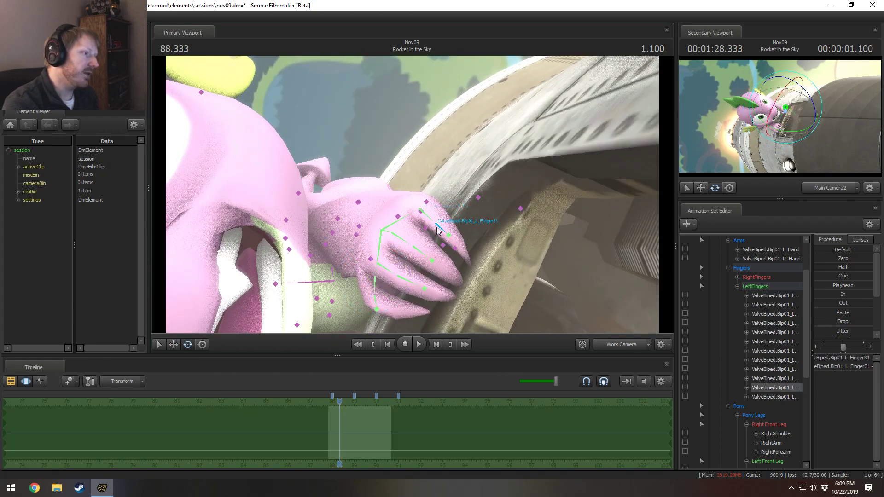
left_click_drag(449, 189, 452, 193)
right_click_drag(470, 211, 441, 199)
left_click_drag(442, 199, 474, 175)
right_click_drag(413, 203, 413, 197)
mouse_move(413, 197)
left_mouse_down("alt")
mouse_move(431, 204)
mouse_move(410, 196)
mouse_move(420, 200)
left_mouse_up("alt")
Step: Rotate the LeftForearm joint to adjust how the left hand meets the hatch edge
key("ctrl")
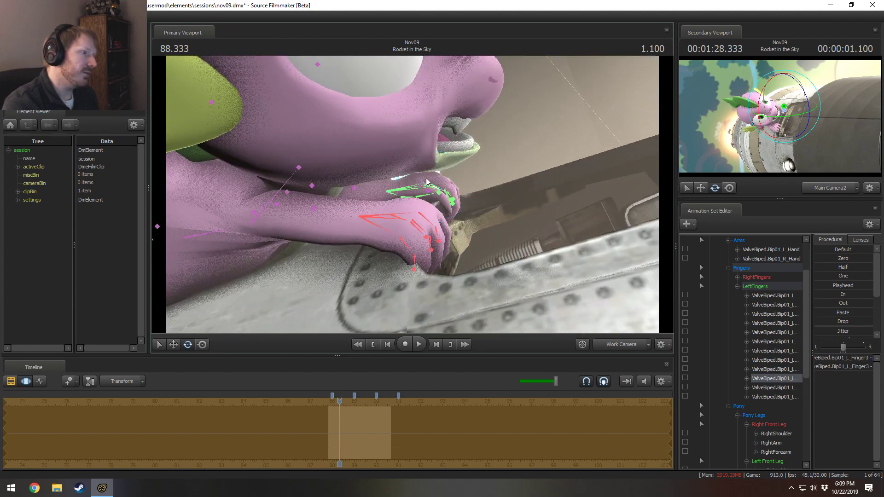
left_click(429, 186, "ctrl")
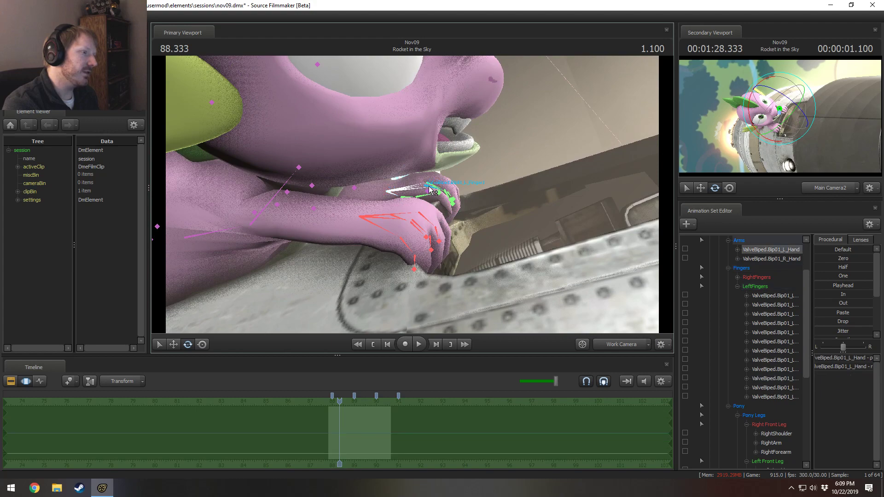
left_click(429, 193, "ctrl+shift")
left_click_drag(436, 186, 463, 169, "alt")
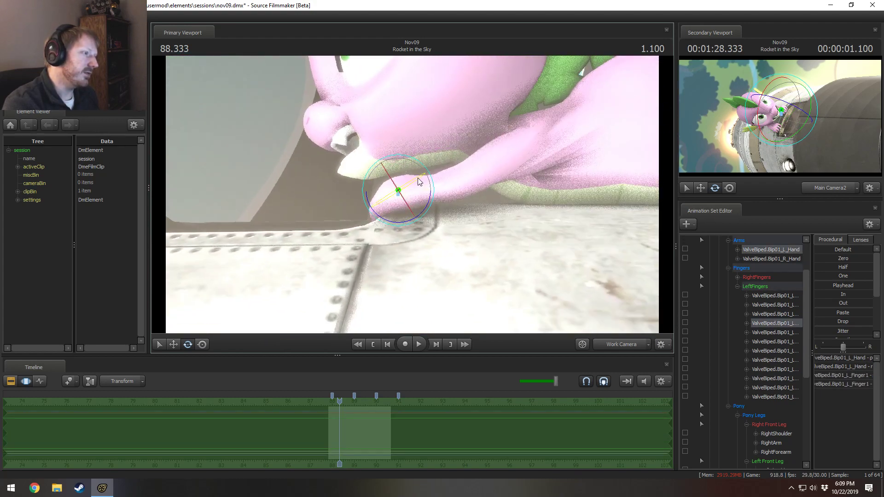
key("ctrl")
left_click(473, 168, "ctrl")
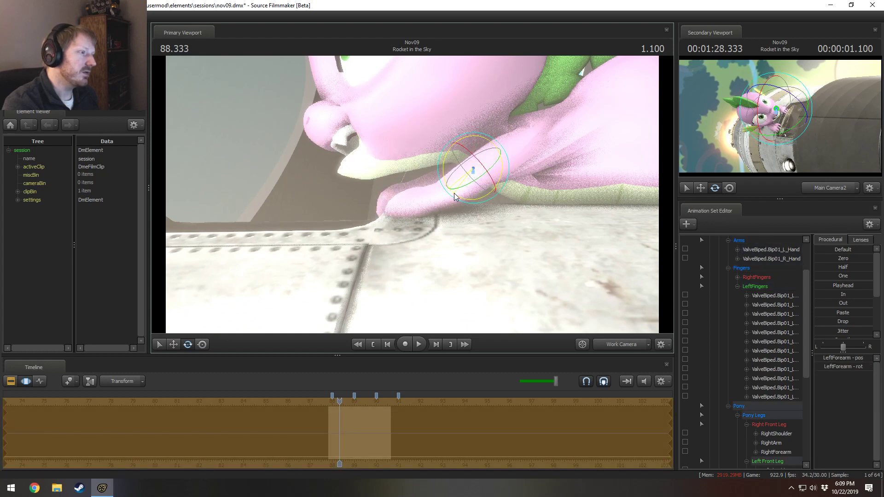
key("ctrl")
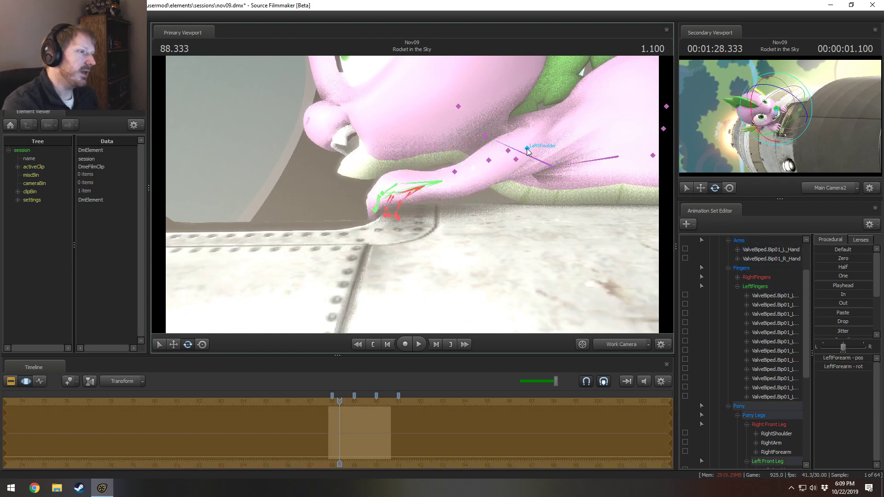
Step: Reposition the LeftForearm joint to lower the left forearm toward the hatch surface
left_click(509, 151, "ctrl")
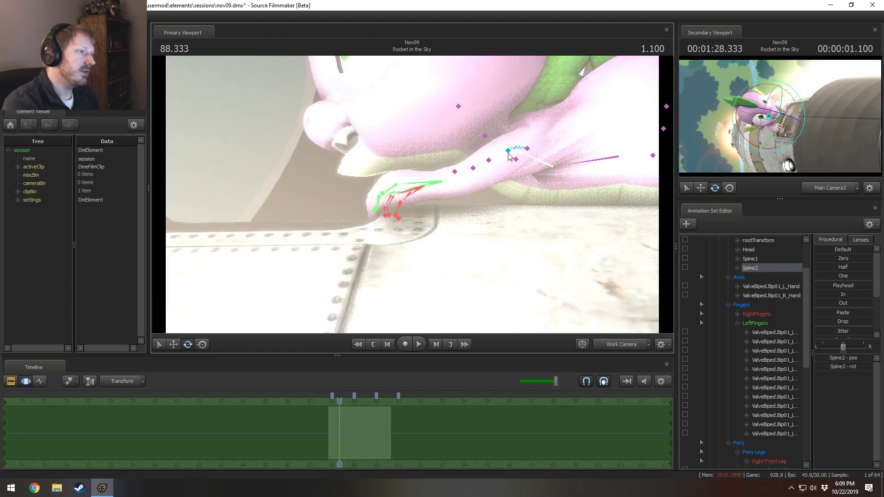
left_click(513, 168, "ctrl")
left_click_drag(493, 186, 451, 185)
left_click(479, 185, "ctrl")
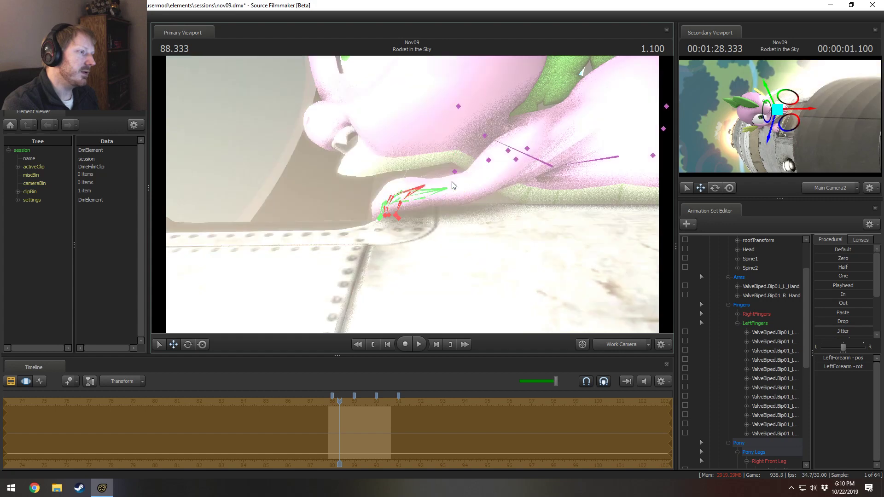
Step: Adjust the LeftShoulder joint to improve the line of the upper left arm into the forearm
left_click(527, 148, "ctrl")
left_click_drag(516, 145, 527, 148)
right_click_drag(527, 148, 493, 138)
left_click_drag(510, 156, 468, 186)
key("e")
left_click(510, 195)
Step: Move and rotate L_Hand to settle the left wrist and palm over the hatch edge
left_click(428, 208)
key("w")
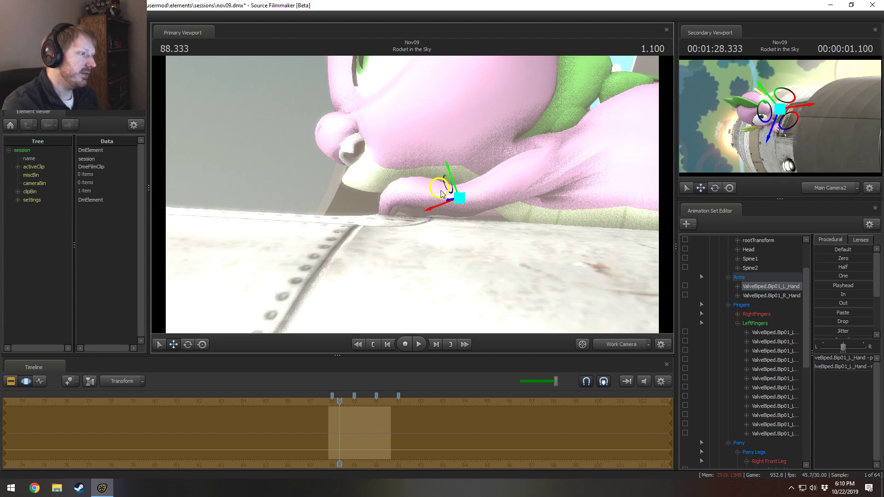
mouse_move(438, 201)
left_mouse_down()
mouse_move(428, 184)
mouse_move(412, 194)
mouse_move(448, 198)
mouse_move(412, 189)
mouse_move(420, 197)
left_mouse_up()
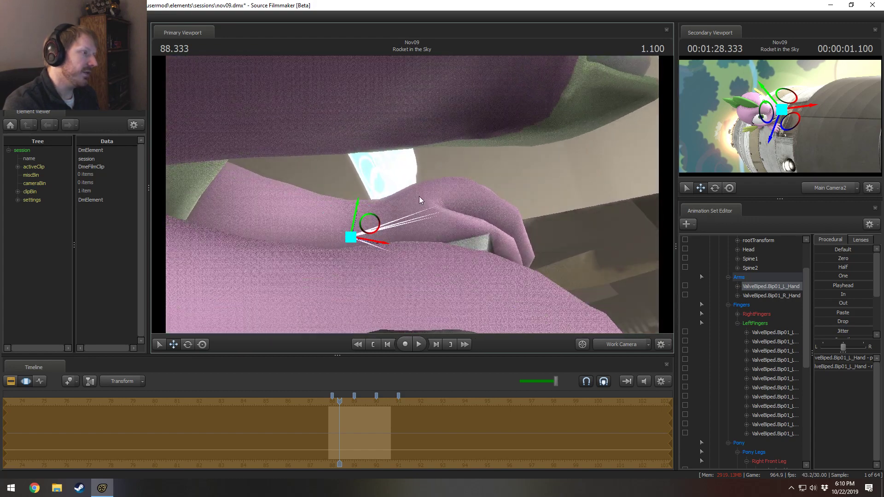
key("e")
left_click_drag(373, 213, 434, 217)
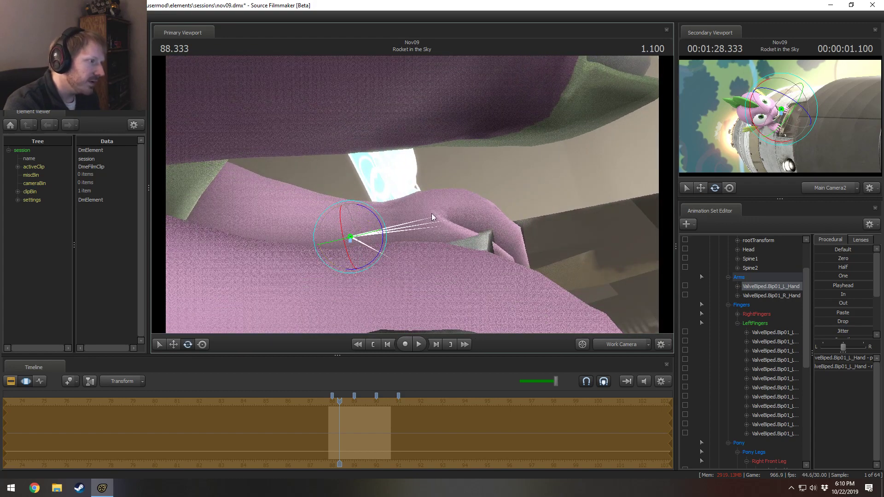
Step: Select the L_Finger1, L_Finger2 and L_Finger3 base joints, set the rotation mode to Local, and rotate them together
left_click(457, 228)
left_click(461, 225)
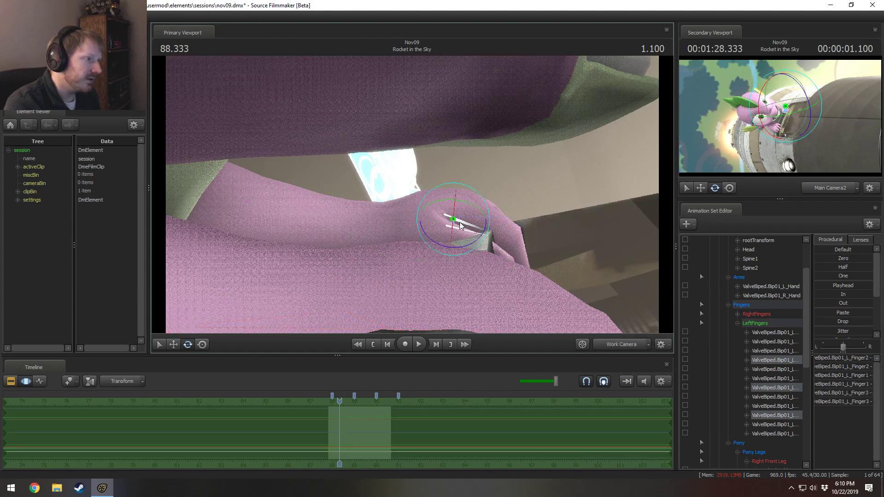
right_click(460, 223)
mouse_move(479, 247)
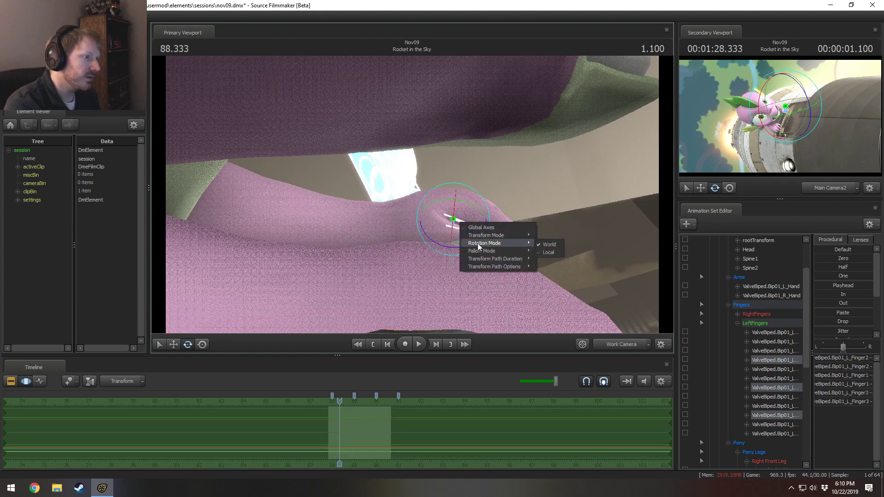
left_click(543, 253)
left_click_drag(484, 205, 395, 213)
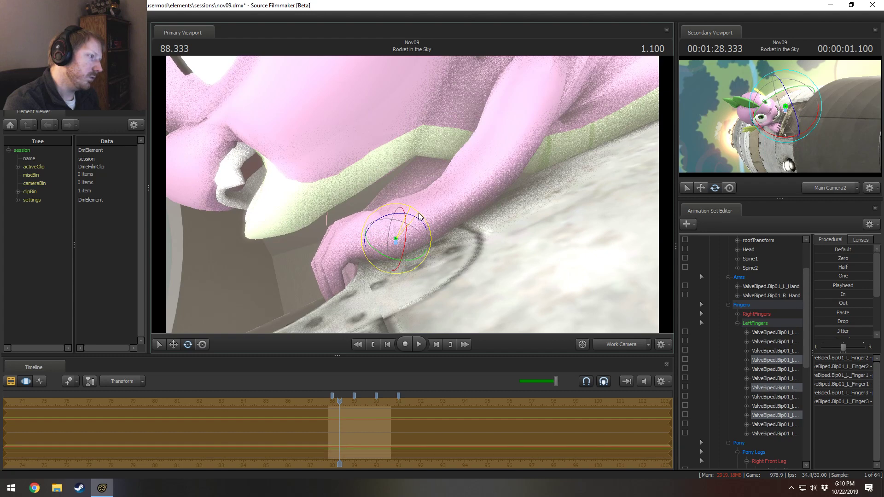
key("w")
left_click_drag(380, 228, 366, 228)
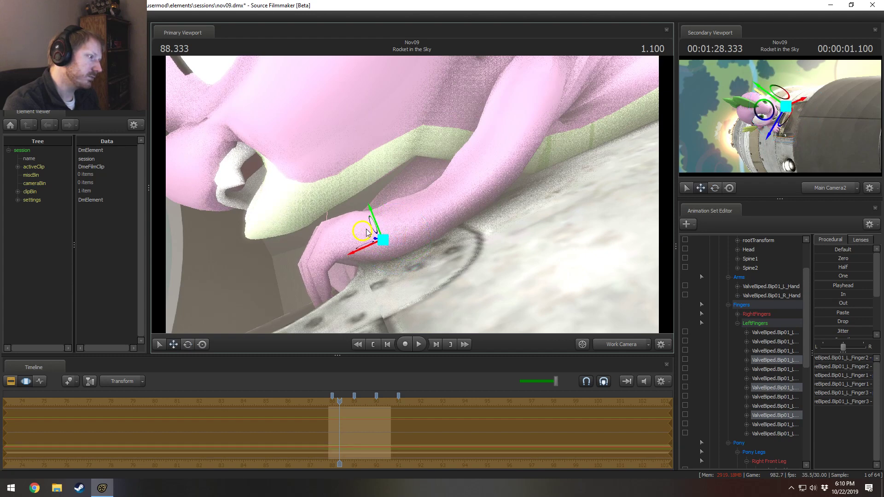
key("ctrl+z")
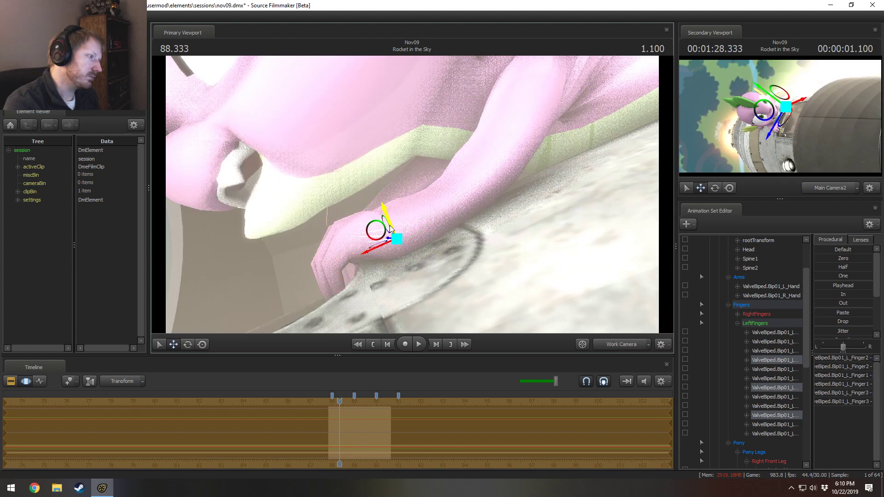
Step: Move the L_Hand joint forward so the left fingers reach further over the hatch edge
left_click(436, 212)
mouse_move(465, 210)
left_mouse_down("alt")
mouse_move(476, 203)
mouse_move(470, 184)
mouse_move(439, 188)
mouse_move(388, 239)
mouse_move(474, 183)
mouse_move(416, 196)
mouse_move(473, 184)
mouse_move(457, 203)
mouse_move(446, 194)
mouse_move(474, 202)
left_mouse_up("alt")
left_click(460, 184)
key("e")
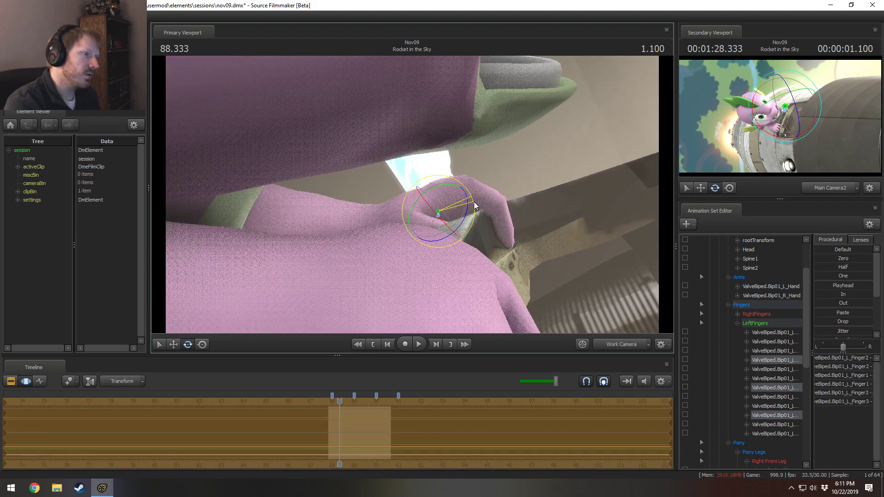
key("q")
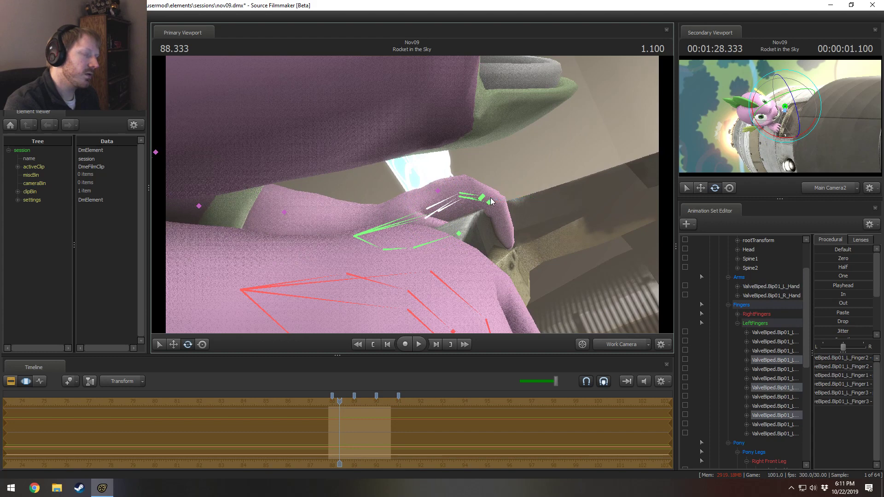
left_click_drag(454, 208, 423, 212, "alt")
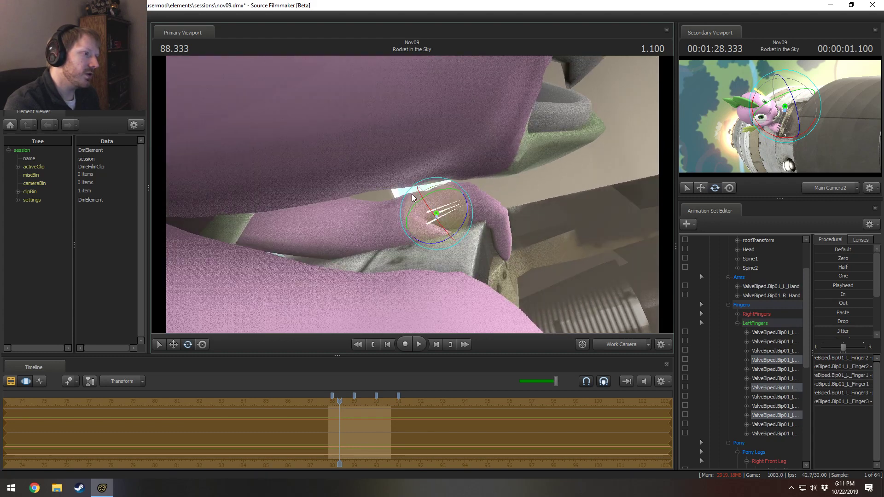
left_click(367, 234)
key("w")
left_click_drag(366, 234, 403, 222)
key("q")
Step: Select the L_Finger11, L_Finger21 and L_Finger31 middle joints and rotate them together to curl the left fingers around the hatch edge
left_click(478, 203)
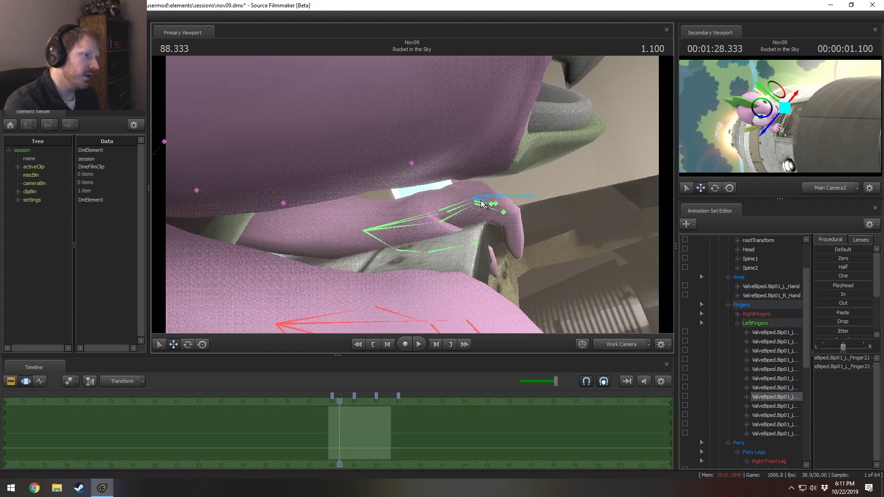
left_click(481, 208, "ctrl")
left_click(484, 204, "ctrl")
key("e")
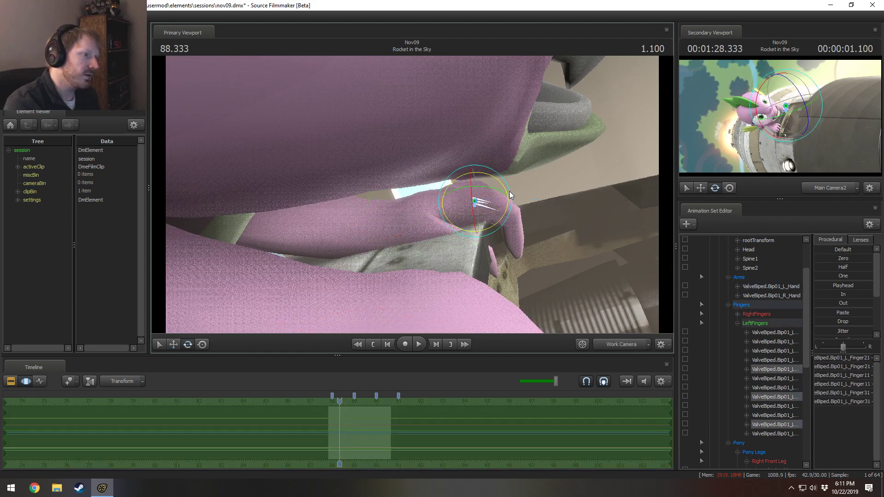
left_click_drag(510, 190, 507, 210)
left_click_drag(412, 194, 409, 193, "alt")
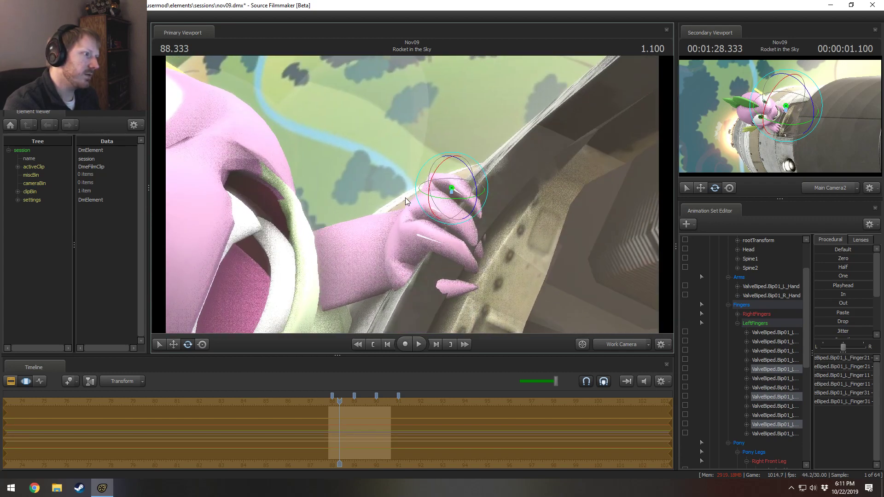
Step: Pose the left thumb against the hatch by rotating its L_Finger0 base joint and L_Finger02 tip joint
left_click(404, 273, "ctrl")
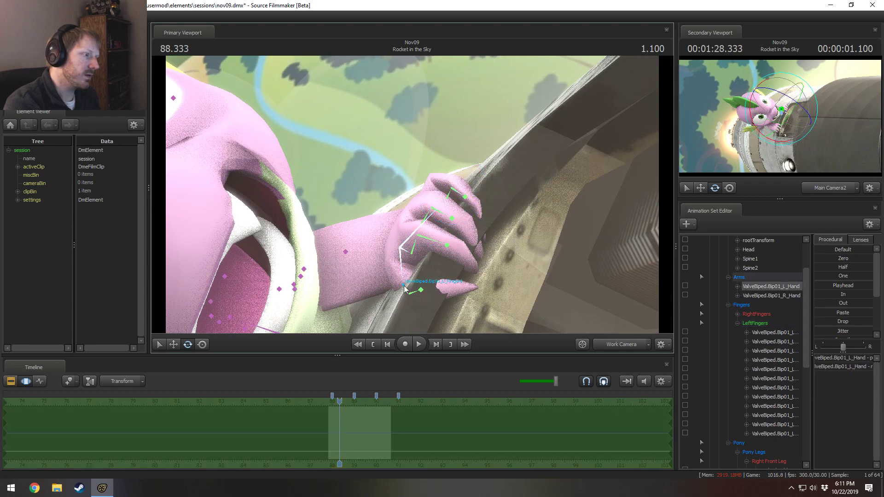
left_click(404, 286, "ctrl")
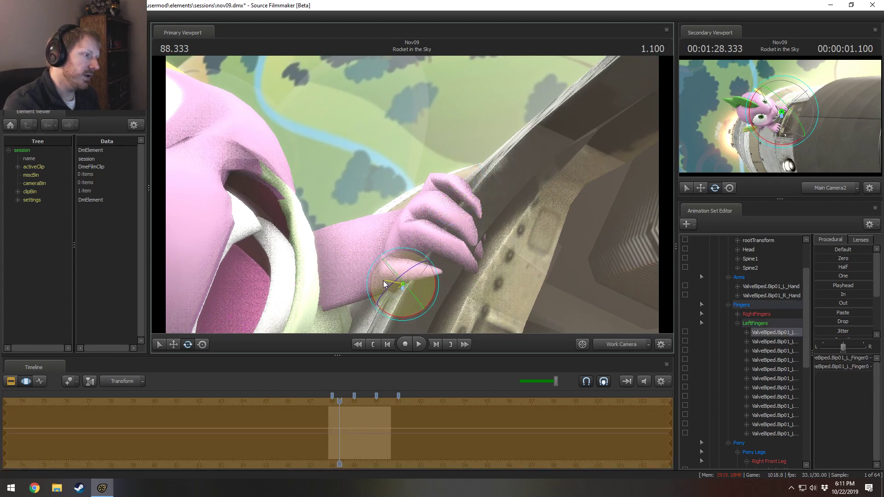
left_click_drag(383, 283, 386, 290)
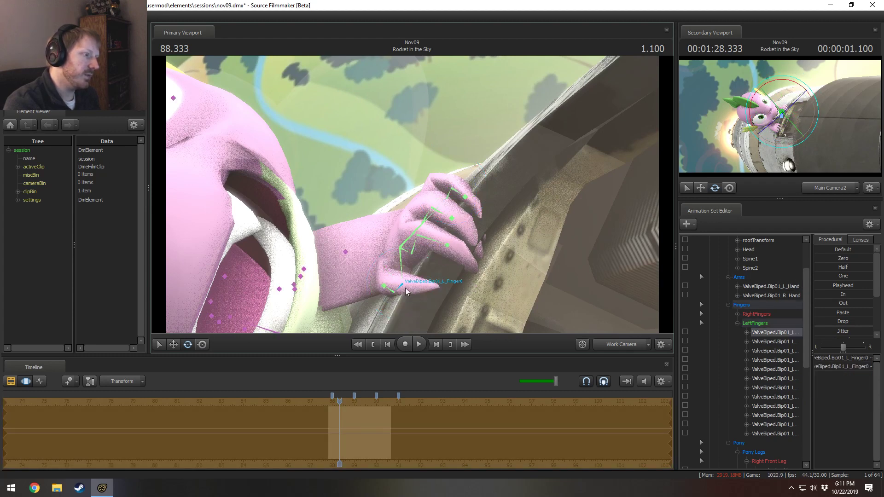
left_click(388, 294, "ctrl")
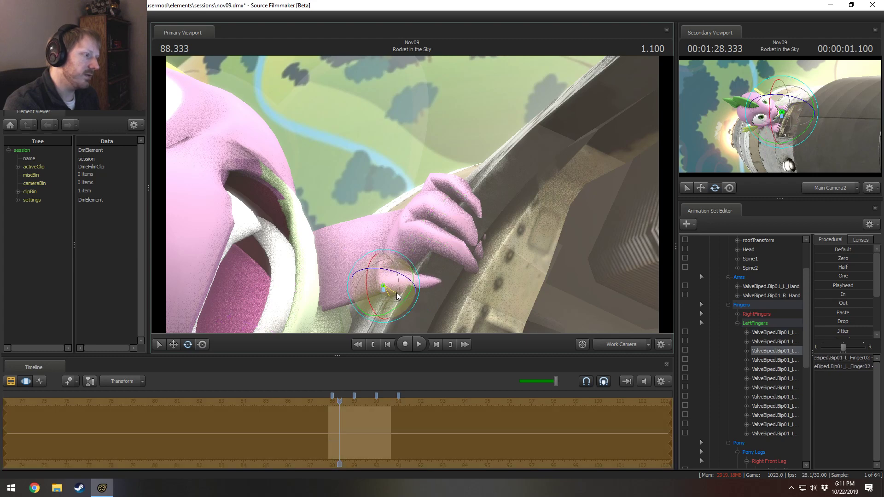
left_click_drag(398, 296, 445, 167)
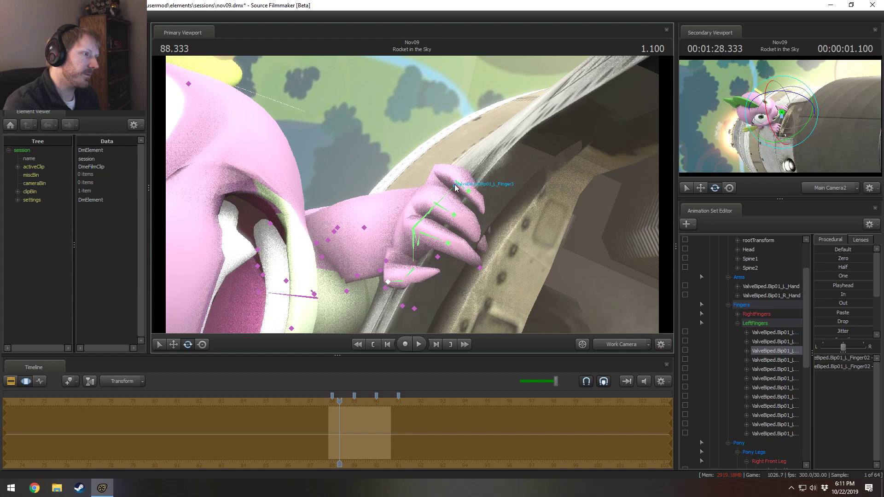
Step: Rotate the L_Finger3 and L_Finger31 joints to spread the left outer finger apart from its neighbours
left_click(454, 184)
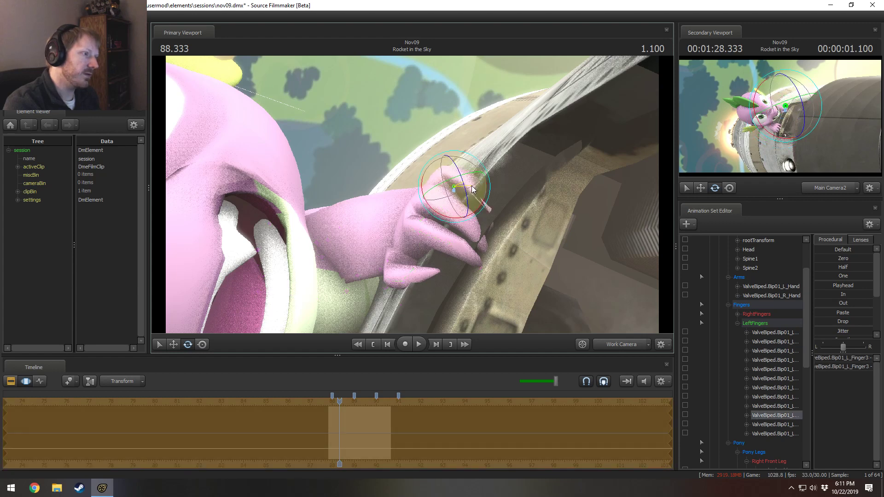
left_click(468, 184)
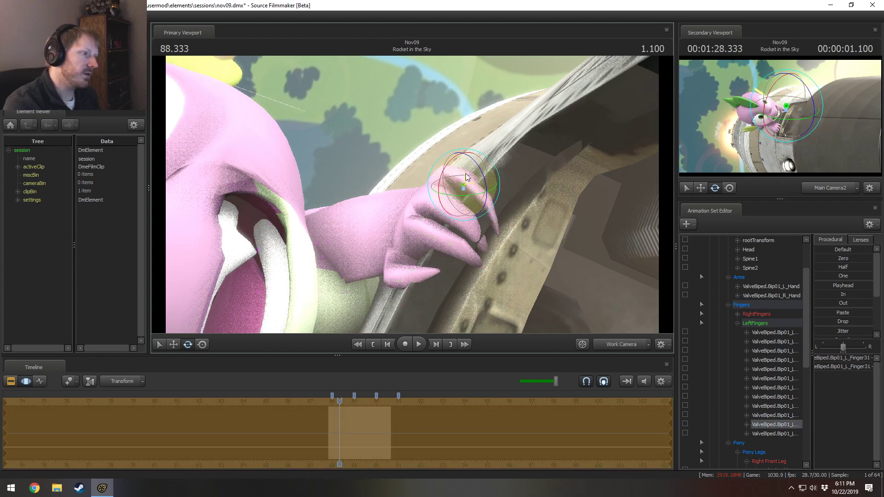
left_click(456, 185)
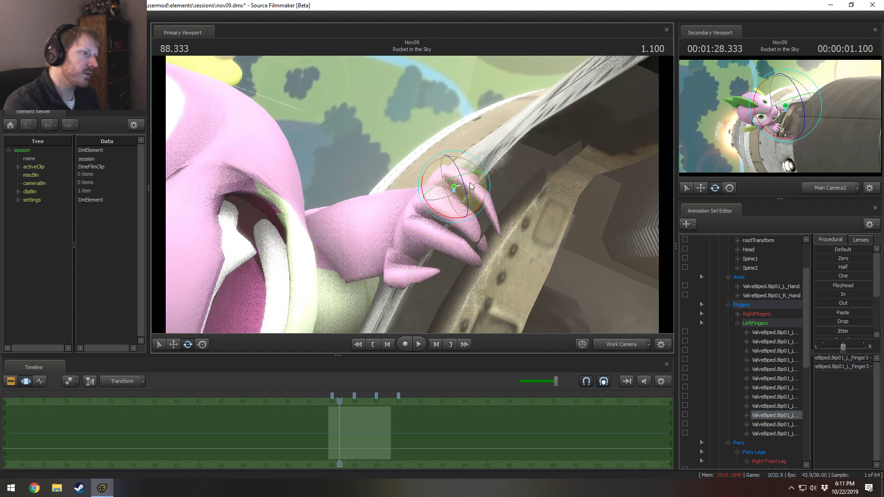
left_click_drag(470, 186, 378, 219)
Step: Vary the curl of the other two left fingers by rotating the L_Finger21 and L_Finger11 joints individually
left_click(448, 208)
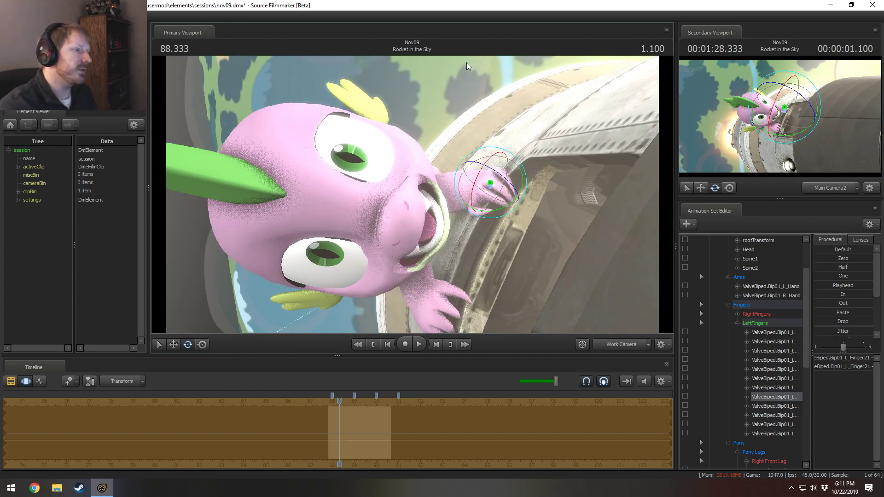
left_click_drag(420, 217, 419, 216)
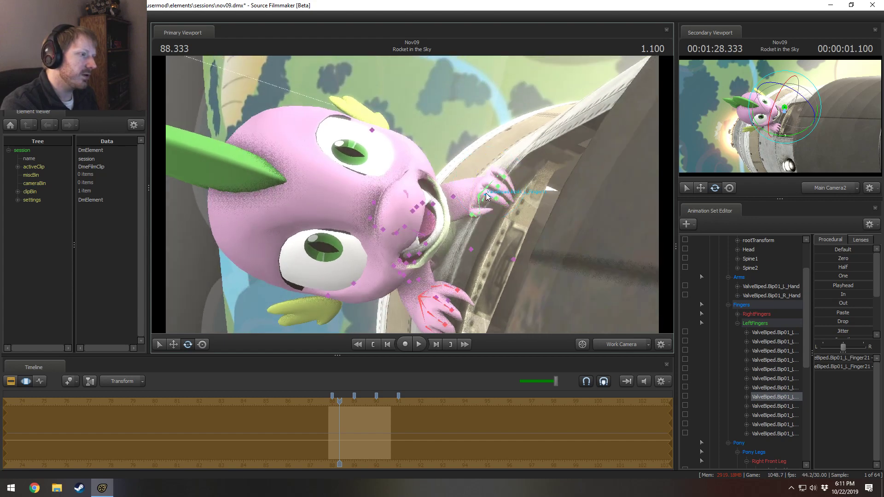
left_click_drag(485, 193, 479, 208)
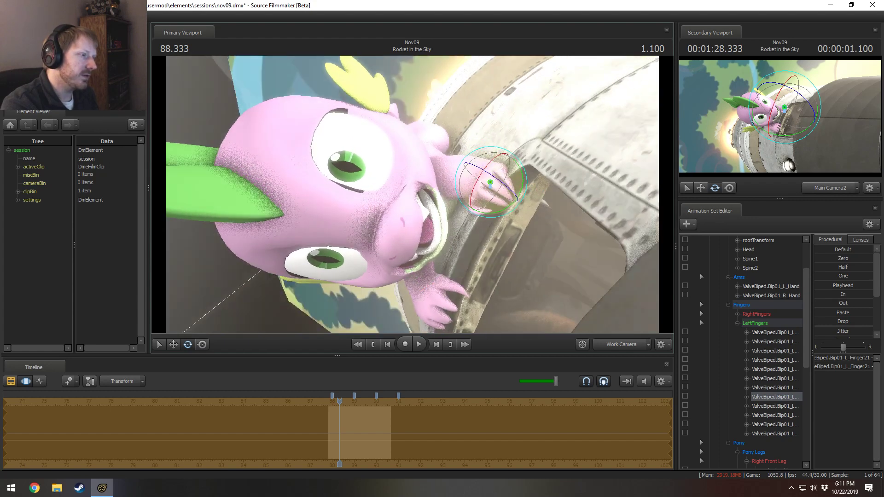
left_click(484, 195)
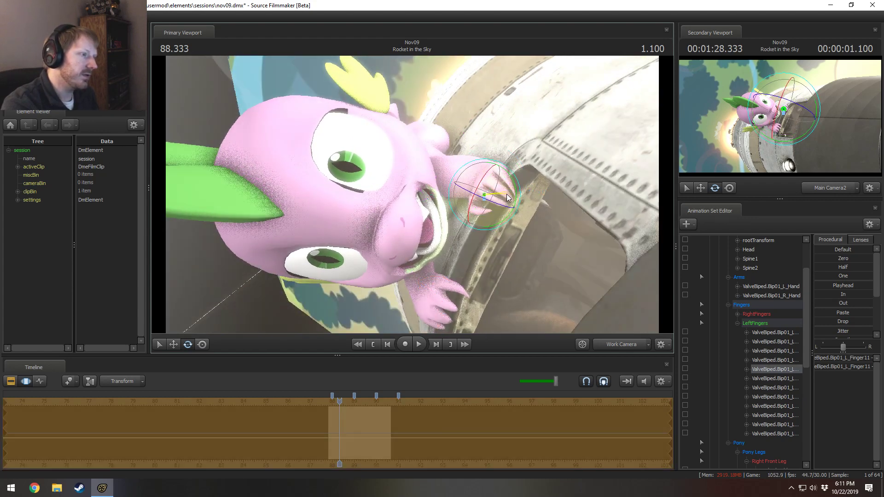
left_click_drag(508, 198, 485, 202)
Step: Fine-tune the left grip by rotating the L_Finger3 base joint and the L_Finger11 middle joint
left_click(450, 212, "ctrl")
left_click(463, 186, "ctrl")
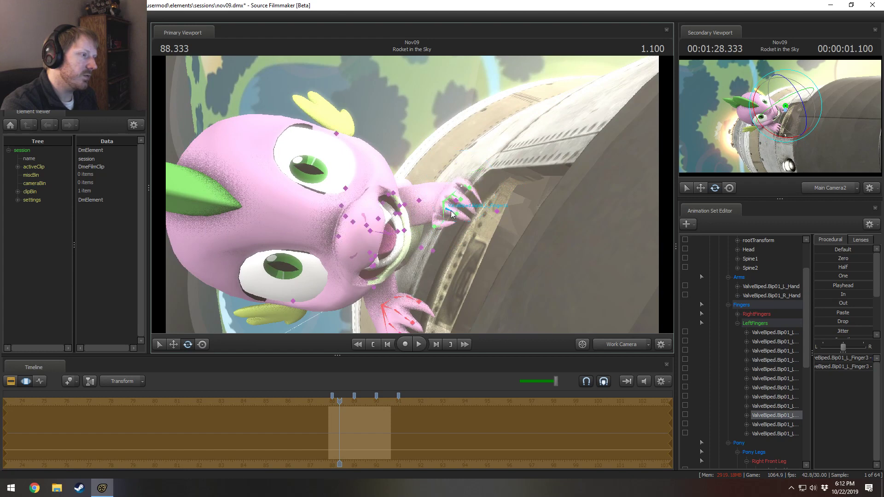
left_click(448, 209, "ctrl")
left_click_drag(479, 212, 457, 220)
key("F2")
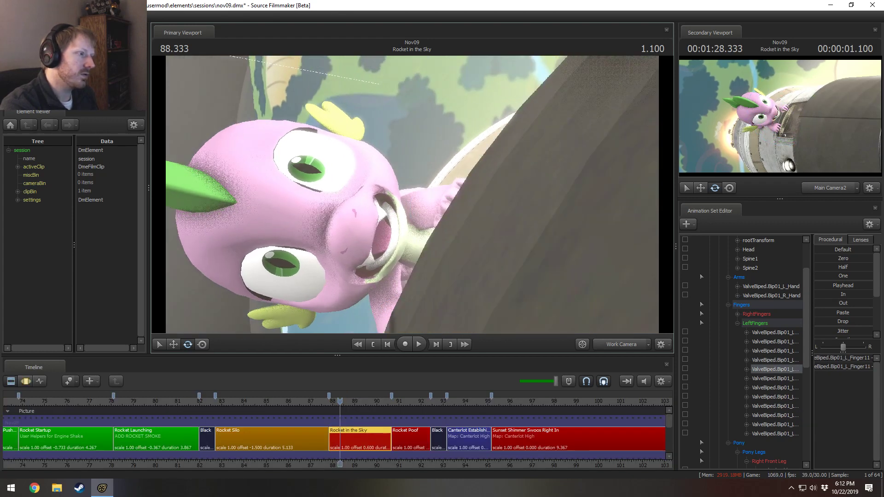
left_click(461, 186, "ctrl")
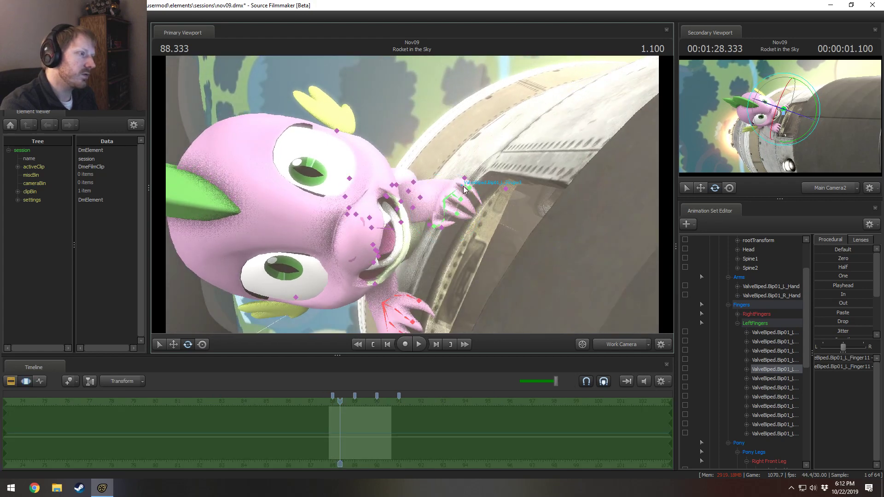
left_click_drag(476, 153, 479, 156)
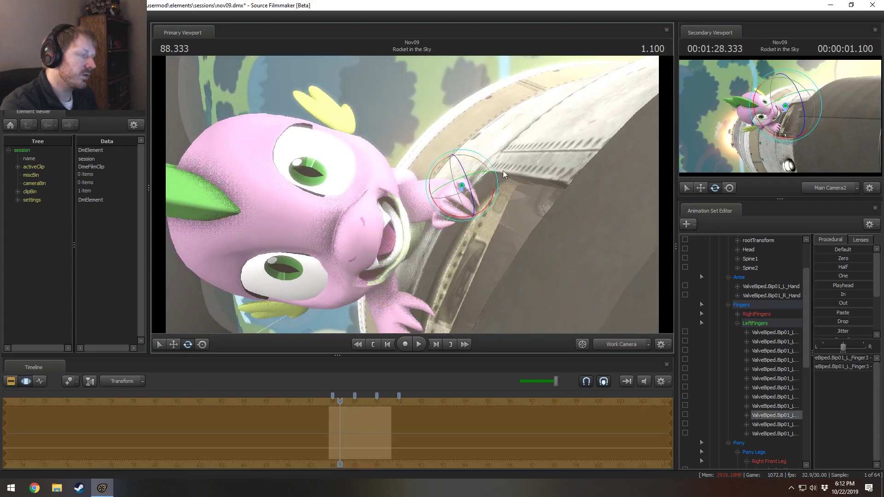
Step: Reposition the RightShoulder joint to improve how the upper right arm leaves the body
left_click_drag(426, 245, 426, 245)
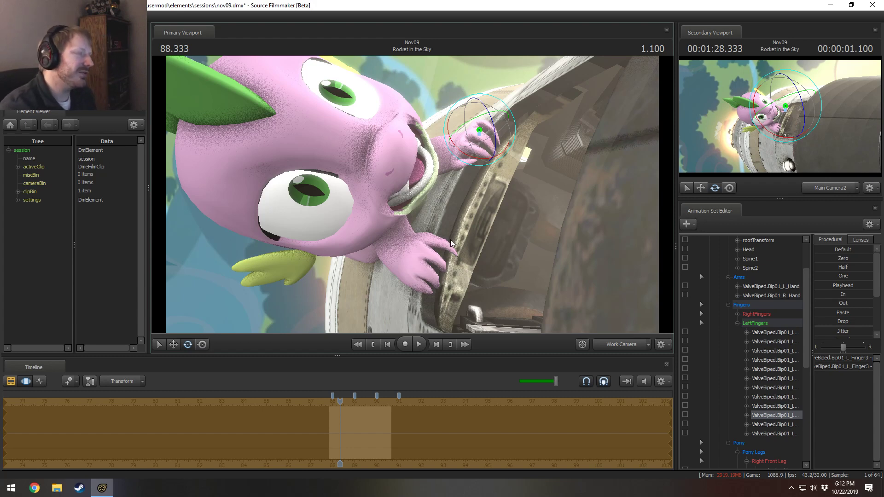
left_click_drag(451, 242, 398, 197)
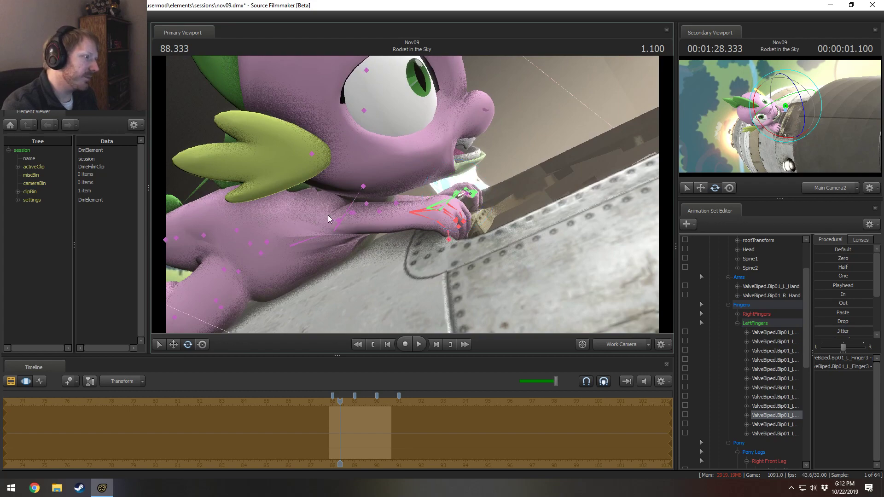
left_click(335, 224)
left_click_drag(335, 225, 366, 173)
key("w")
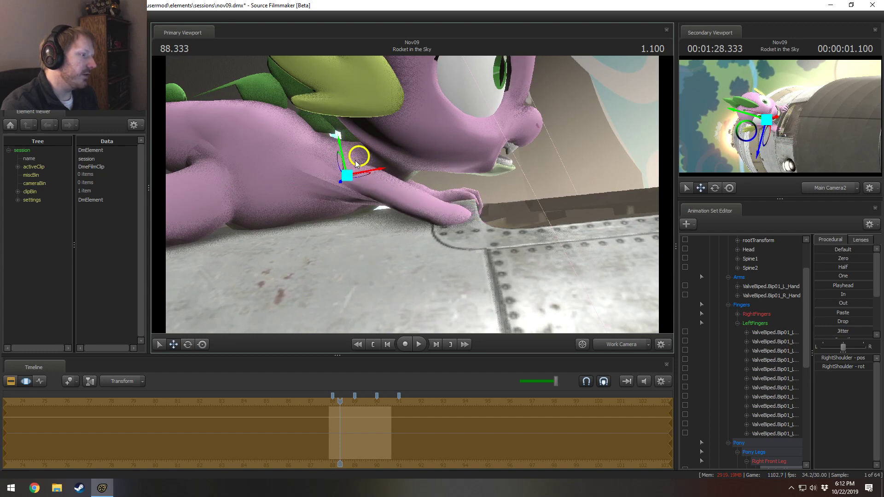
Step: Rotate the right forearm joint to line the forearm up with the hatch edge
key("e")
left_click(397, 191, "ctrl")
left_click_drag(422, 183, 468, 182)
Step: Move and rotate R_Hand to settle the right wrist and palm on the rocket surface at the hatch edge
left_click(450, 197, "ctrl")
left_click_drag(468, 182, 412, 195, "alt")
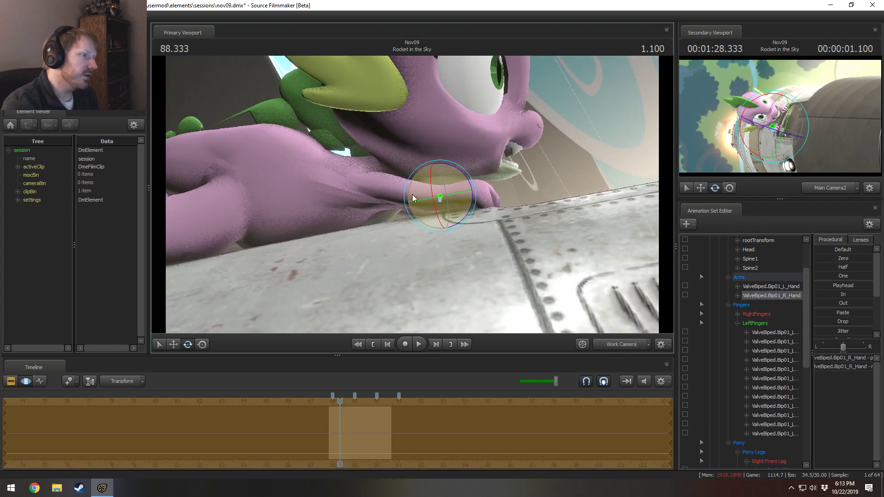
key("w")
key("e")
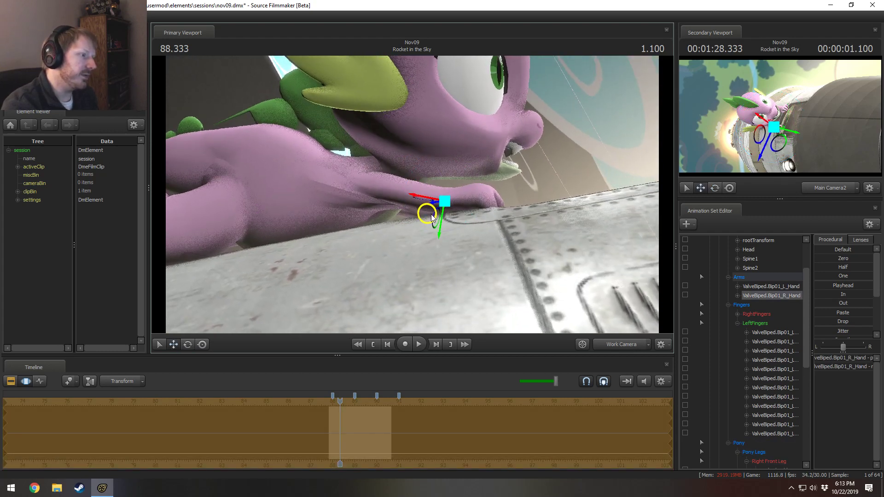
left_click_drag(431, 214, 410, 197, "alt")
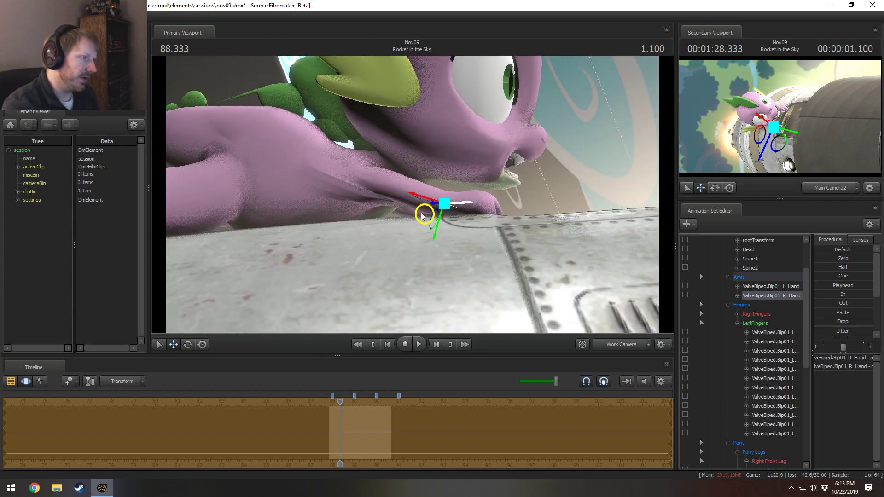
key("e")
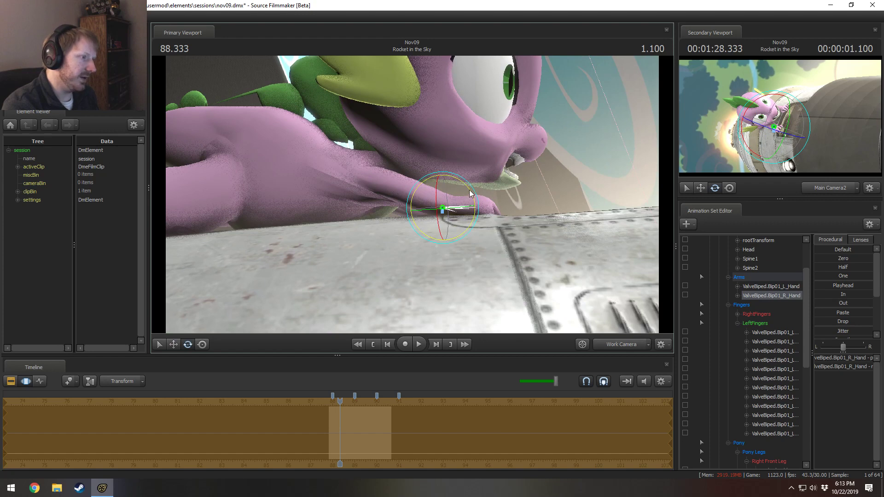
left_click_drag(411, 198, 410, 194, "alt")
Step: Select the R_Finger1, R_Finger2 and R_Finger3 base joints and rotate them together so the right fingers extend over the hatch edge
left_click(416, 212)
left_click(410, 218, "ctrl")
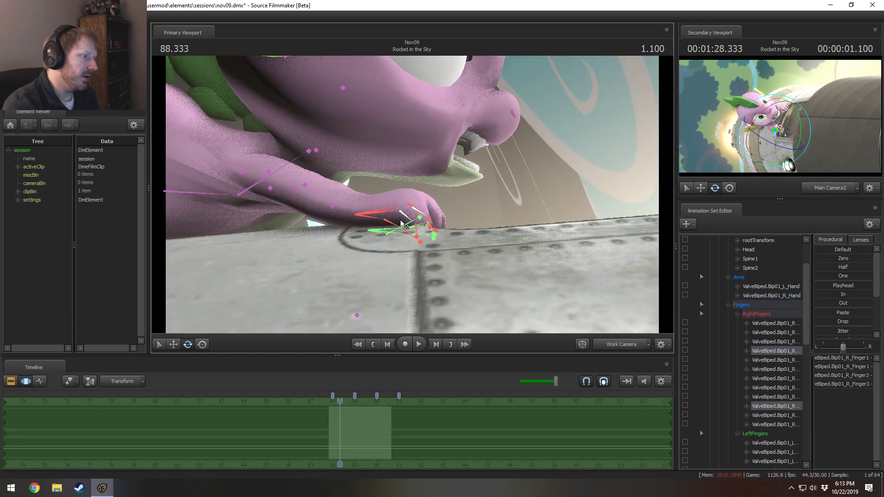
left_click(406, 215, "ctrl")
left_click_drag(413, 210, 414, 141, "alt")
left_click(428, 202, "ctrl")
left_click(436, 195, "ctrl")
left_click(445, 170, "ctrl")
left_click(437, 185, "ctrl")
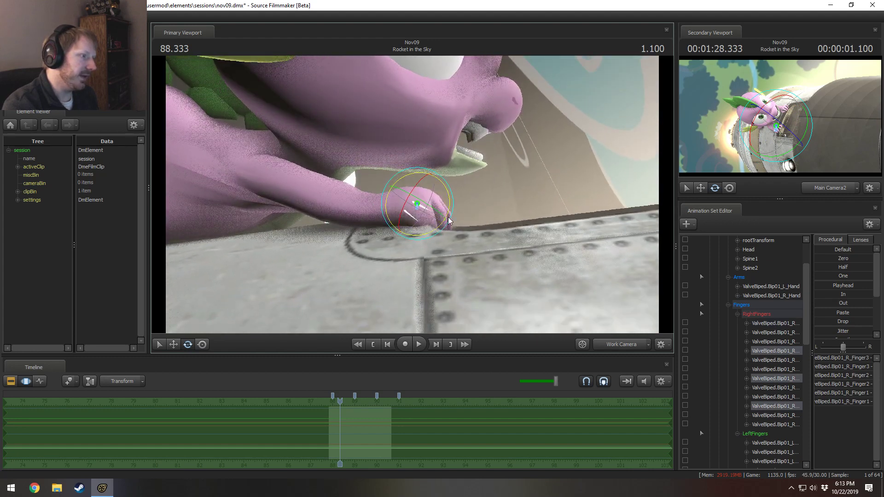
left_click_drag(456, 206, 433, 205)
Step: Rotate the R_Finger3 base joint and R_Hand so the right hand and its fingers reach over the hatch edge
left_click(435, 208)
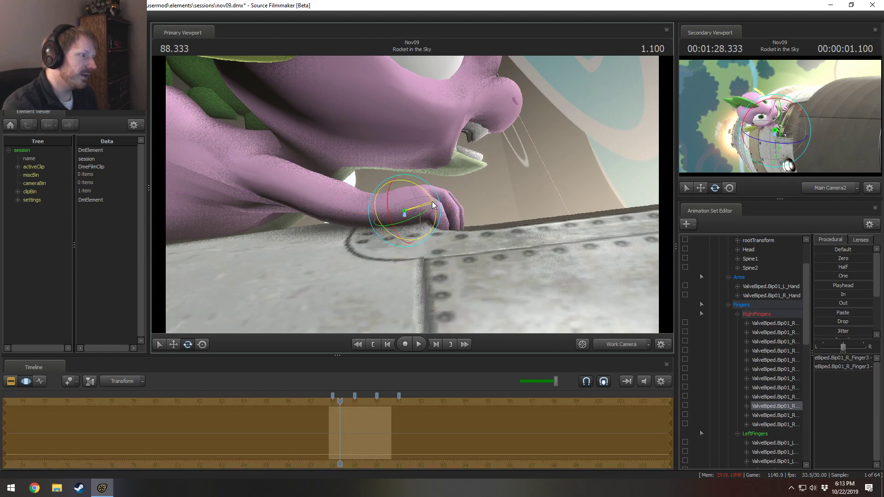
key("ctrl")
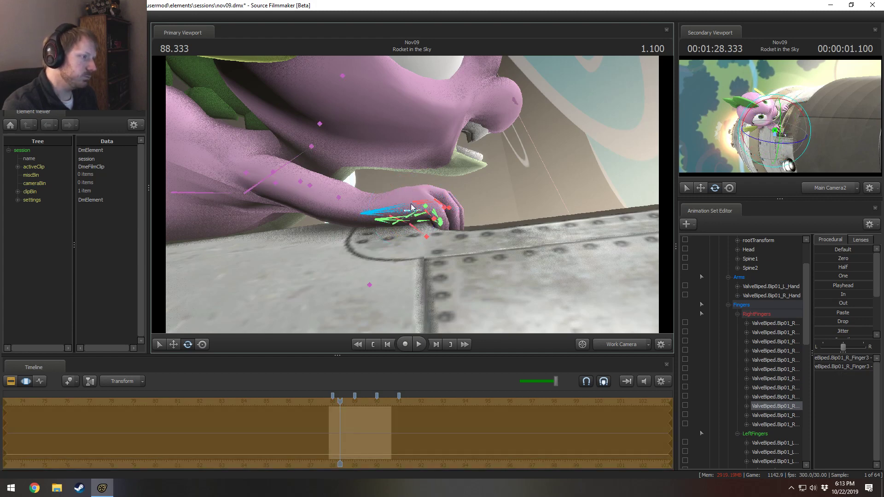
left_click(354, 215)
left_click_drag(346, 221, 331, 248)
key("d")
left_click(455, 187, "ctrl")
left_click_drag(456, 188, 392, 203, "alt")
left_click(422, 213)
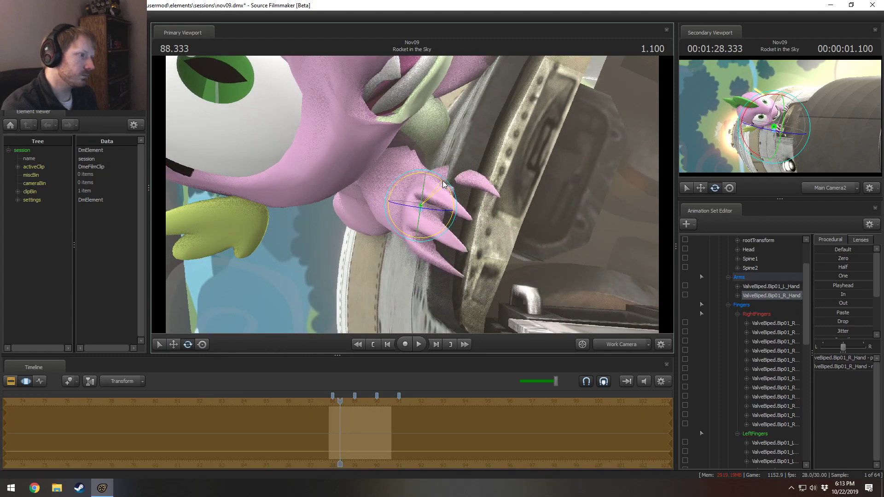
left_click_drag(449, 184, 472, 186, "alt")
Step: Adjust the R_Finger01 thumb joint and rotate the R_Finger11 joint to bend the finger down over the hatch edge
left_click(484, 176)
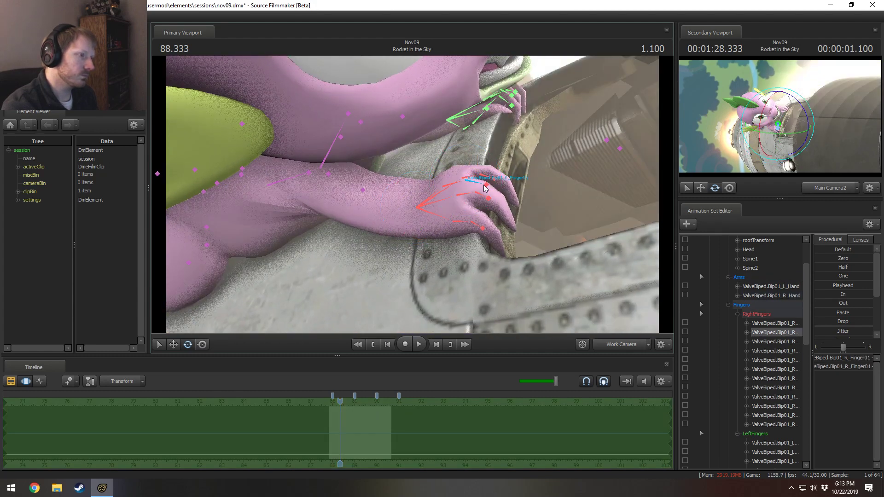
left_click(485, 177)
left_click_drag(486, 177, 405, 187, "alt")
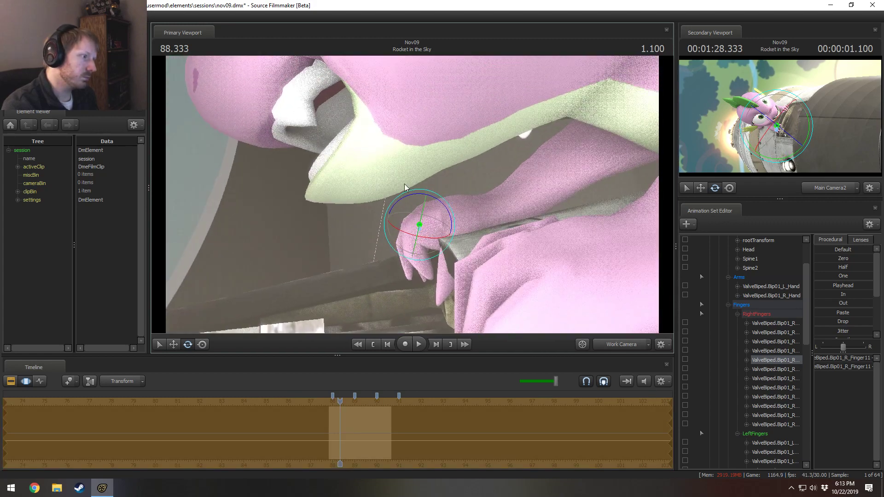
left_click_drag(446, 211, 453, 215)
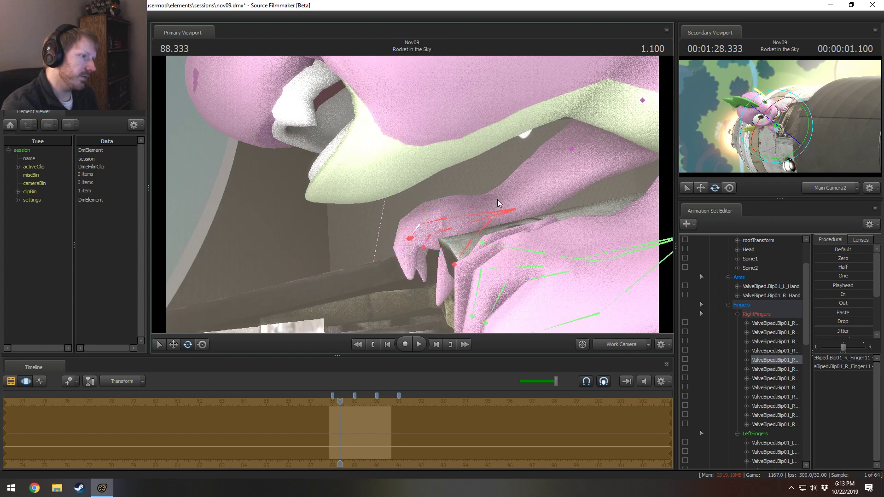
Step: Move R_Hand slightly back along the rocket surface and rotate it so the fingers hook over the hatch lip
left_click(499, 207)
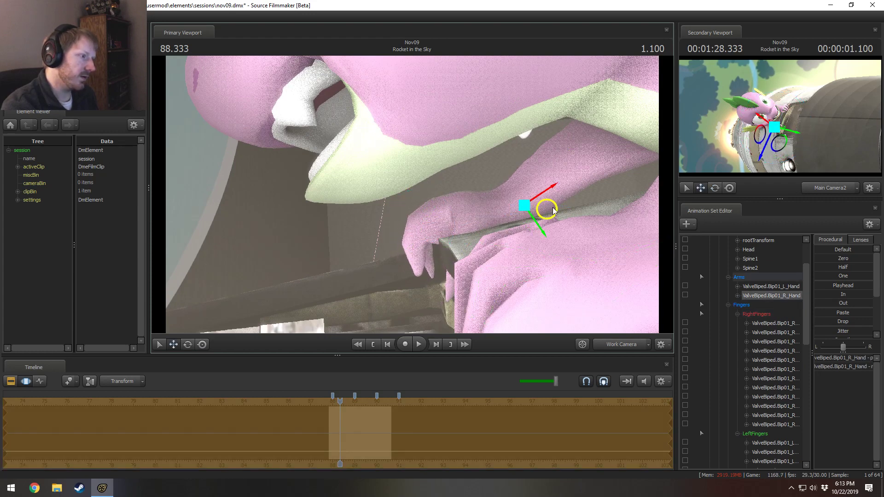
left_click_drag(554, 211, 559, 208)
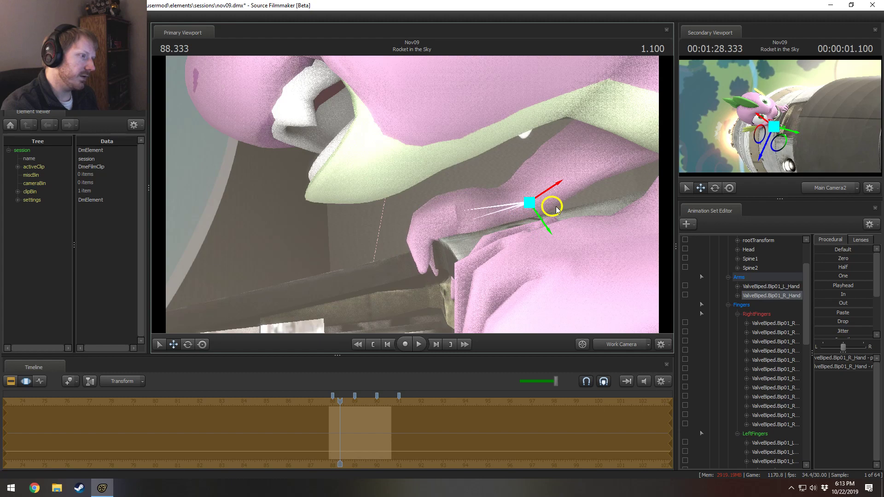
left_click_drag(412, 196, 412, 195)
key("e")
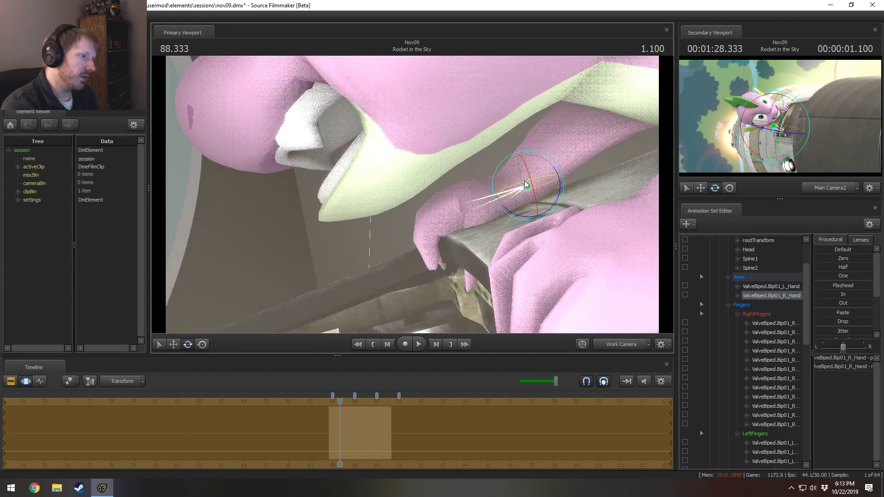
left_click_drag(512, 212, 515, 214)
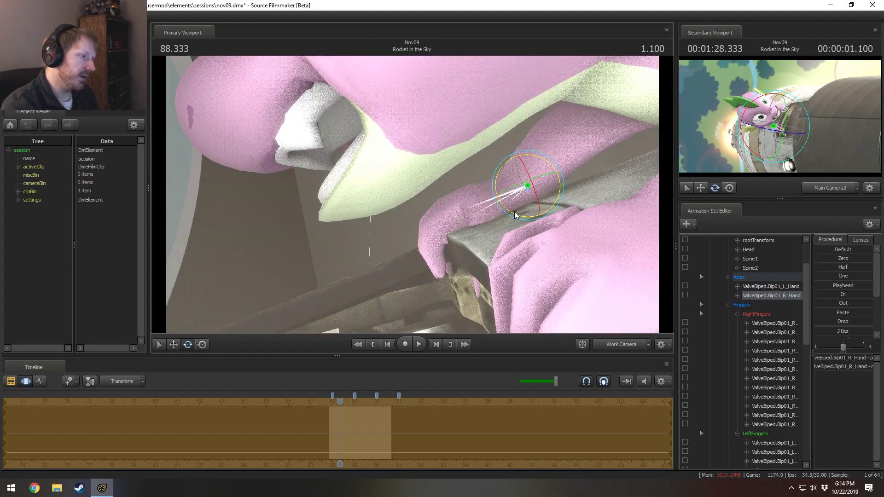
mouse_move(444, 225)
left_mouse_down()
mouse_move(450, 185)
mouse_move(436, 174)
mouse_move(419, 220)
mouse_move(446, 213)
mouse_move(450, 228)
left_mouse_up()
Step: Adjust the R_Finger31 and R_Finger32 joints to shape how the outer right finger bends over the hatch edge
left_click(439, 173)
left_click(419, 220)
mouse_move(450, 229)
left_mouse_down()
mouse_move(429, 213)
mouse_move(401, 219)
mouse_move(449, 214)
mouse_move(450, 234)
left_mouse_up()
key("w")
left_click(434, 256)
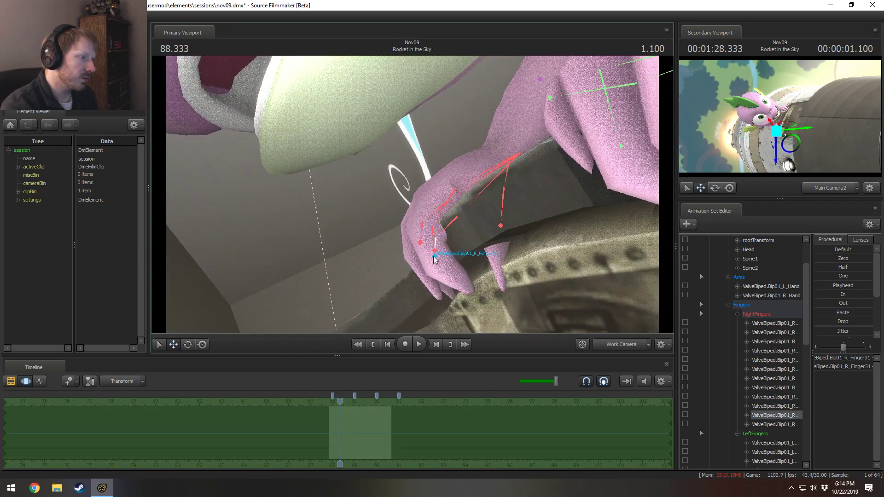
key("e")
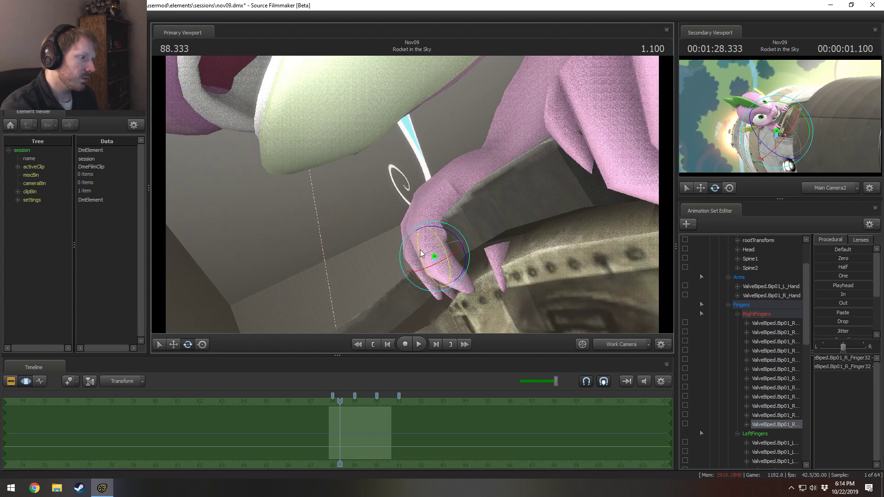
left_click(419, 254)
left_click(436, 252)
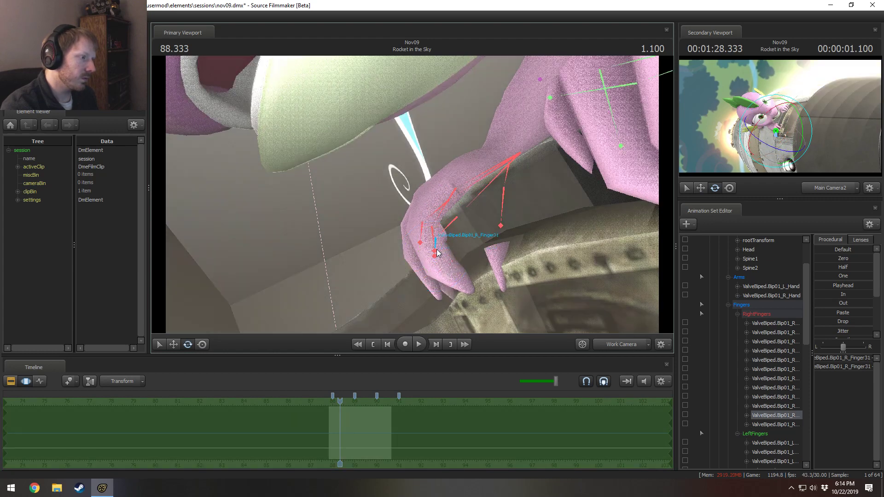
left_click(435, 256)
Step: Rotate the R_Finger11 joint and the R_Finger2 base joint to spread and align the right fingers over the edge
key("e")
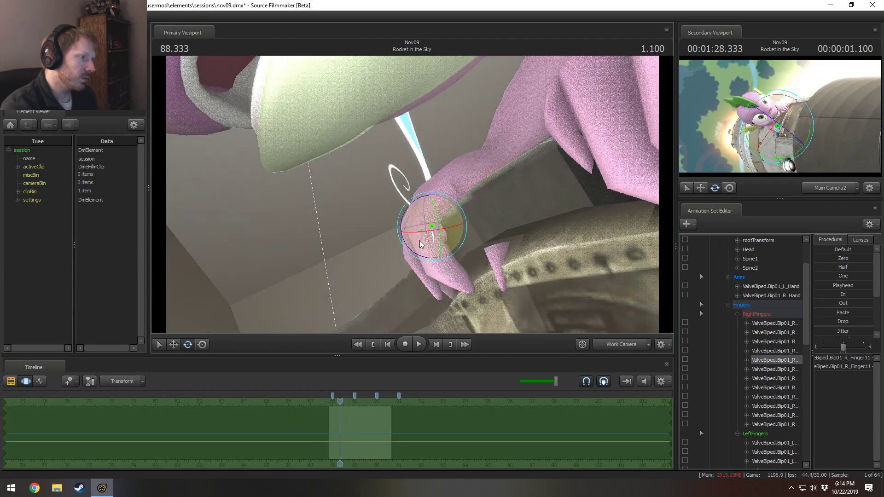
left_click_drag(408, 246, 410, 200)
key("w")
left_click_drag(424, 251, 457, 213)
left_click(405, 241, "ctrl")
left_click(371, 231)
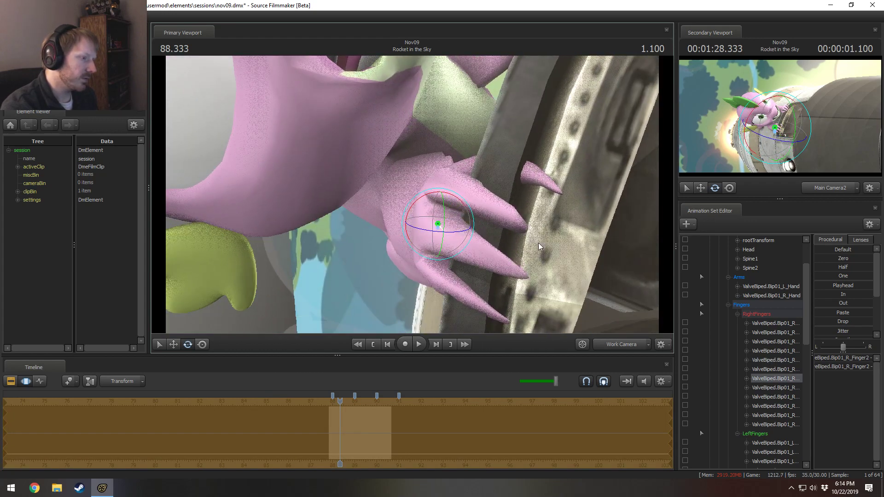
Step: Move and rotate the R_Finger22 tip joint so the middle right finger wraps around the hatch lip
left_click(462, 240, "ctrl")
left_click(464, 241, "ctrl")
left_click_drag(507, 230, 384, 229)
key("w")
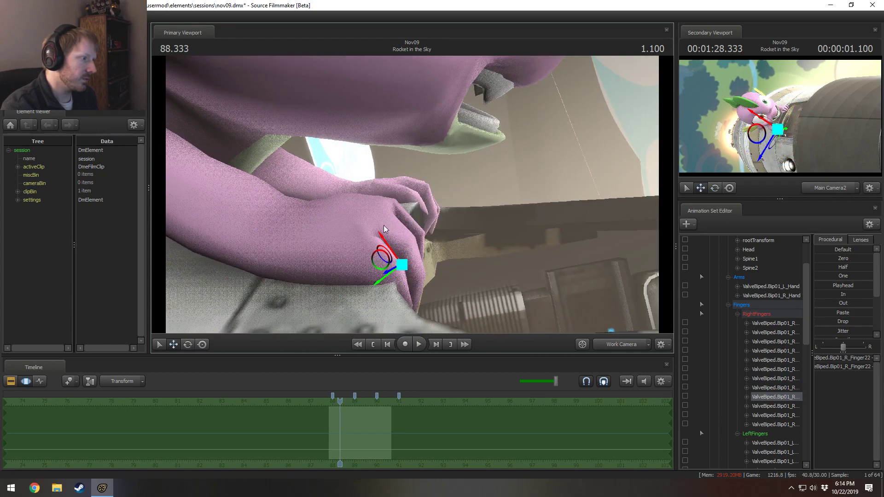
left_click_drag(377, 259, 383, 264)
key("e")
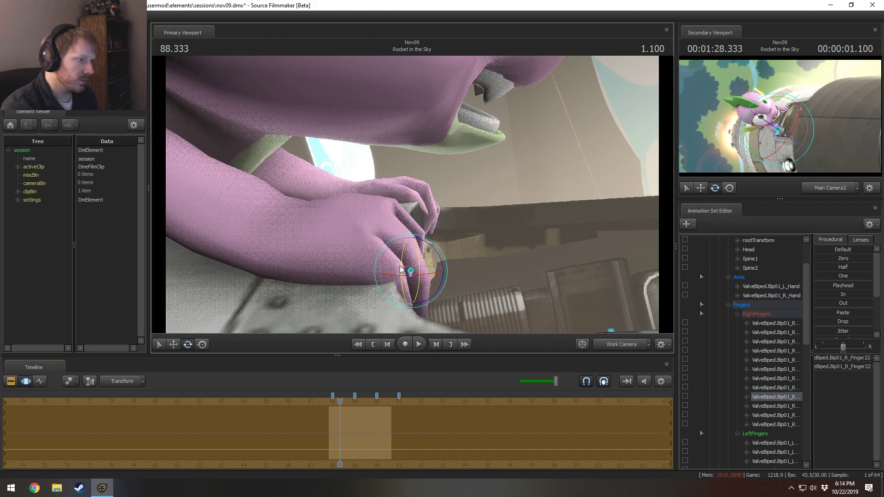
left_click_drag(439, 258, 462, 228)
key("w")
key("e")
key("w")
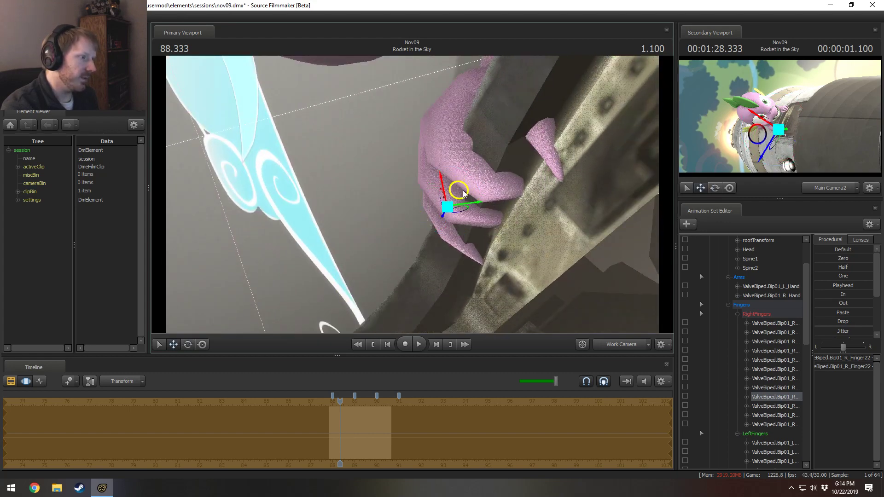
left_click_drag(467, 192, 412, 198)
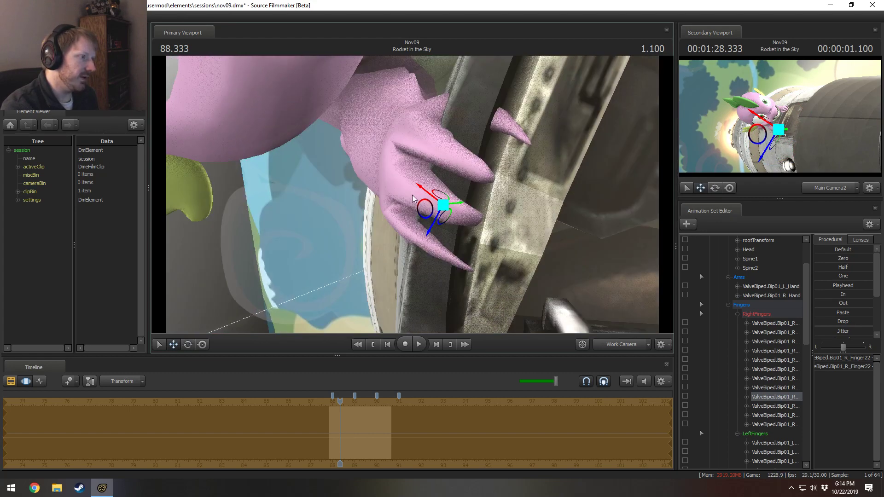
Step: Rotate the R_Finger2 base joint to even out the middle finger's spacing from its neighbours
left_click(422, 191)
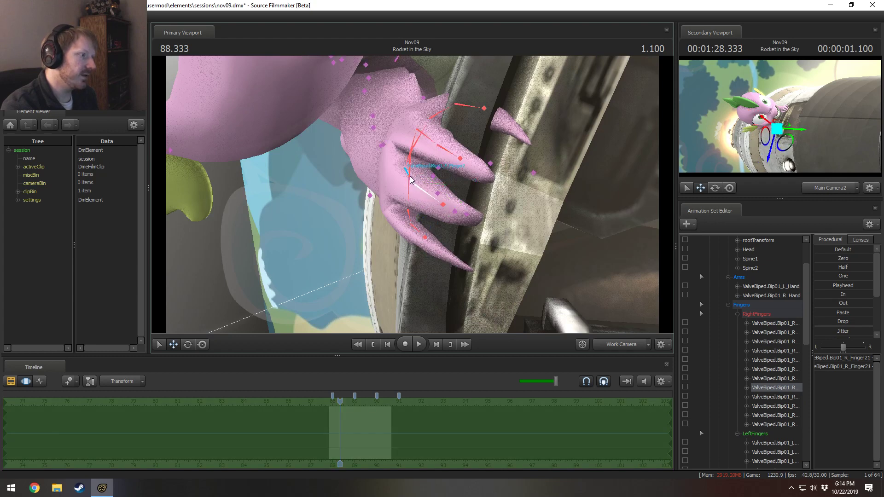
left_click(406, 170)
key("e")
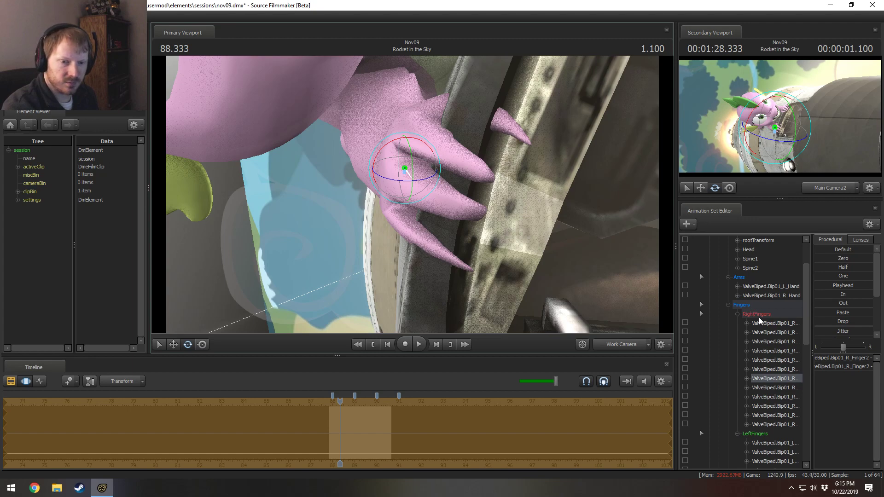
Step: Rotate the R_Finger3 base joint to bring the outer right finger in line with the other fingers
left_click(411, 216, "ctrl")
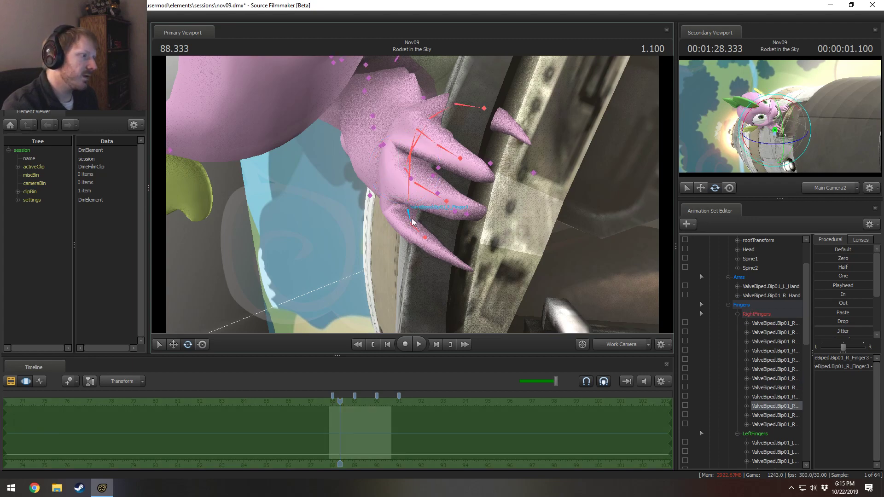
mouse_move(411, 215)
left_mouse_down("alt")
mouse_move(421, 181)
mouse_move(441, 210)
left_mouse_up("alt")
mouse_move(440, 211)
left_mouse_down("alt")
mouse_move(414, 199)
mouse_move(407, 205)
mouse_move(458, 204)
mouse_move(400, 219)
mouse_move(439, 204)
mouse_move(414, 208)
mouse_move(435, 204)
mouse_move(361, 251)
mouse_move(384, 260)
mouse_move(407, 251)
left_mouse_up("alt")
left_click(453, 207, "ctrl")
left_click(459, 206, "ctrl")
left_click(435, 204, "ctrl")
left_click(383, 230, "ctrl")
key("e")
Step: Rotate the R_Finger0 thumb base joint and R_Hand to bring the thumb toward the palm at the hatch edge
left_click_drag(407, 251, 413, 198, "alt")
left_click(416, 158)
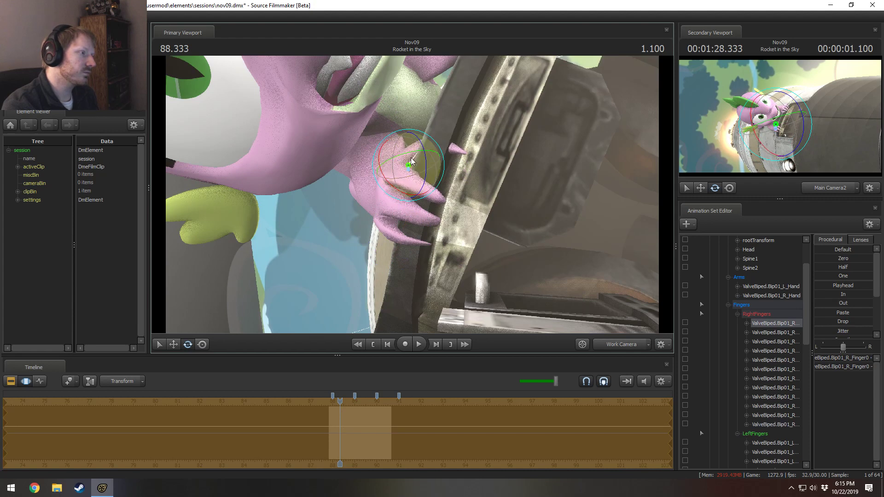
left_click(423, 155)
left_click_drag(424, 155, 350, 251)
left_click(436, 146)
Step: Rotate the R_Finger3 and R_Finger1 base joints to adjust the spread of the outer and index fingers
left_click(398, 231)
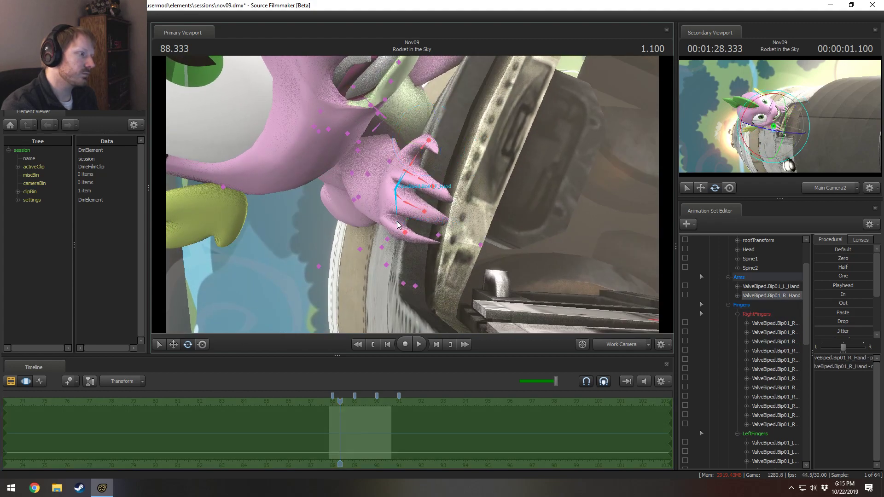
left_click_drag(399, 230, 424, 201, "alt")
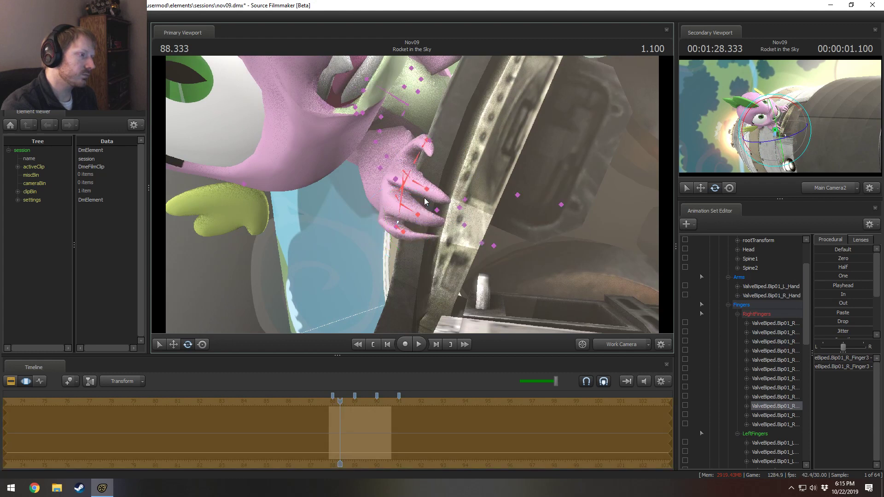
left_click(404, 174)
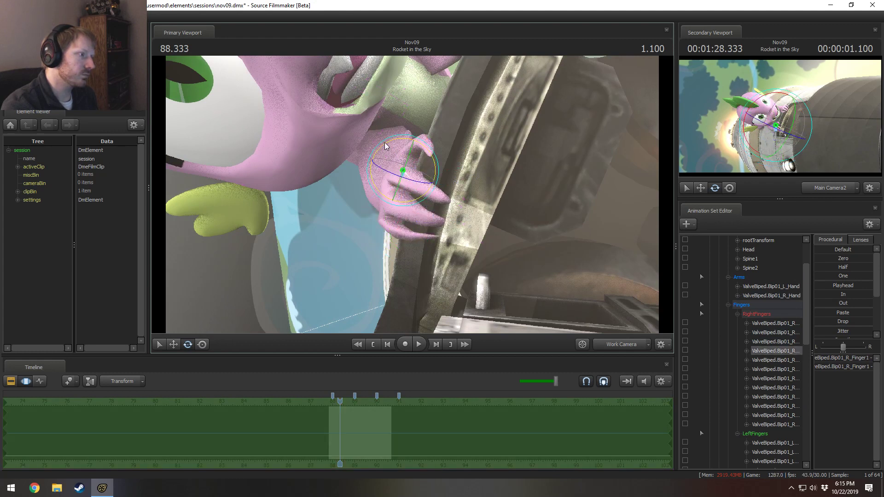
left_click_drag(386, 147, 412, 221)
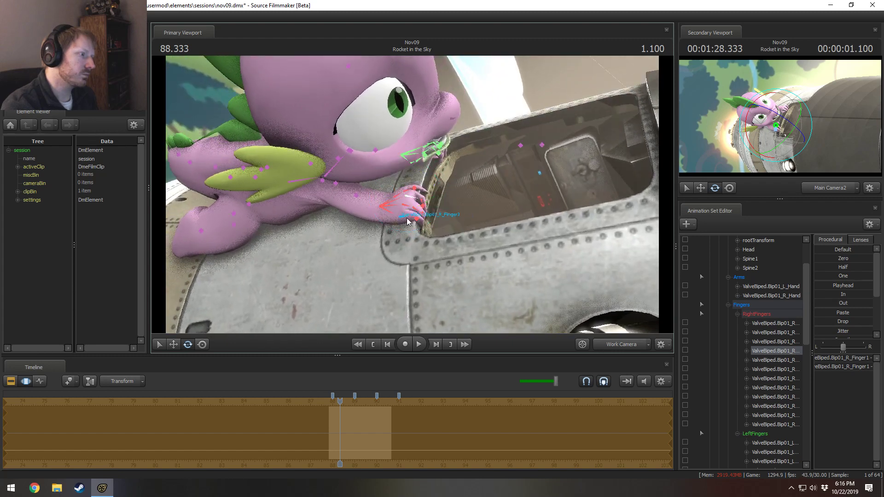
Step: Rotate the R_Finger3 and R_Finger2 base joints to refine the finger spread seen from above the hatch
left_click(407, 221)
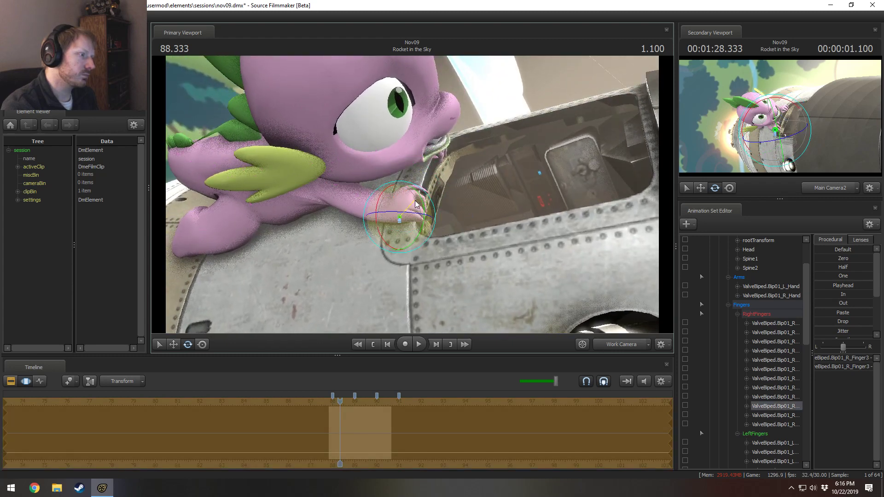
left_click_drag(415, 201, 419, 202)
left_click(418, 207)
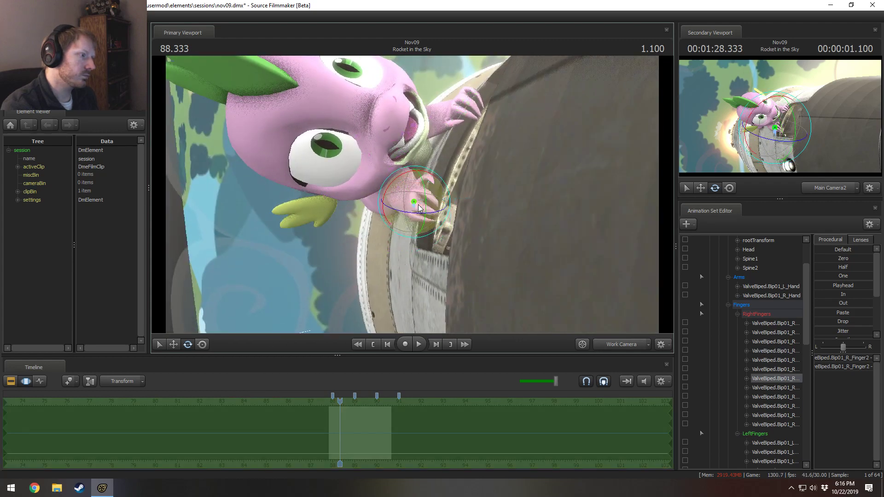
mouse_move(432, 209)
left_mouse_down()
mouse_move(408, 206)
mouse_move(404, 183)
mouse_move(423, 211)
left_mouse_up()
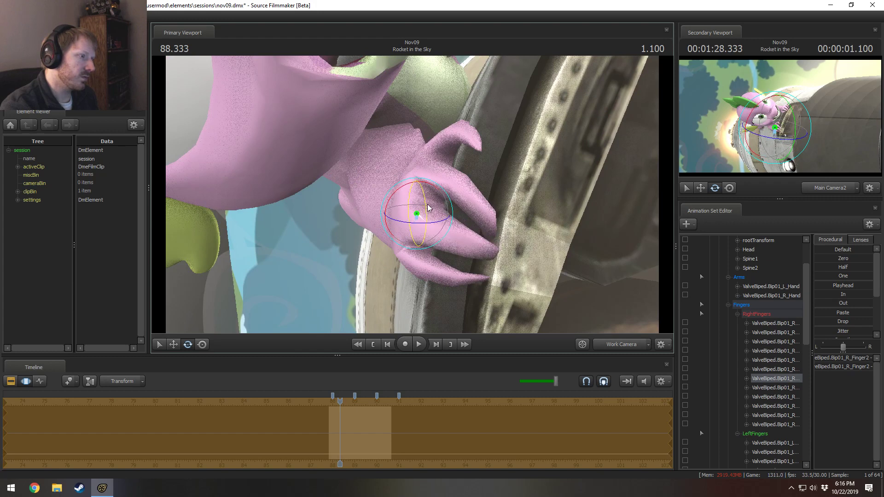
Step: Move the R_Finger2 and R_Finger3 base joints to reshape the right knuckles above the rocket surface
left_click(436, 181)
left_click_drag(465, 172, 464, 168)
left_click_drag(500, 213, 409, 216, "alt")
left_click(411, 219)
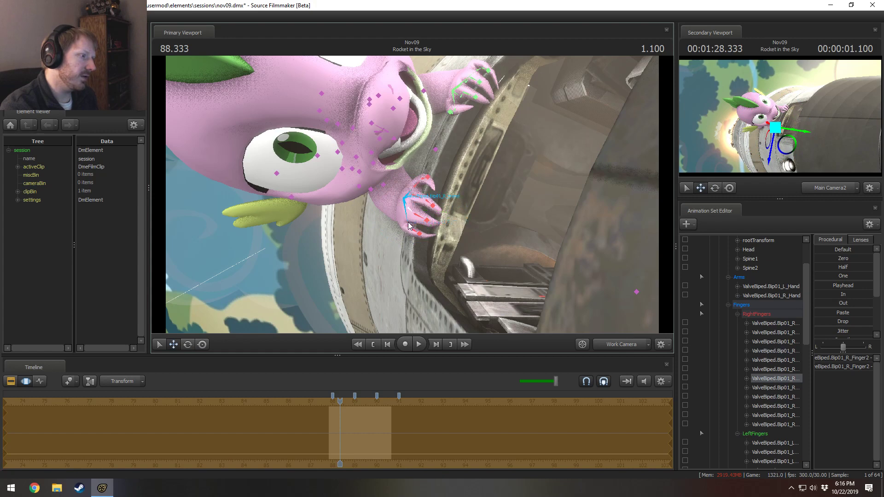
left_click(409, 229)
left_click_drag(401, 246, 413, 197)
key("F2")
left_click(481, 161)
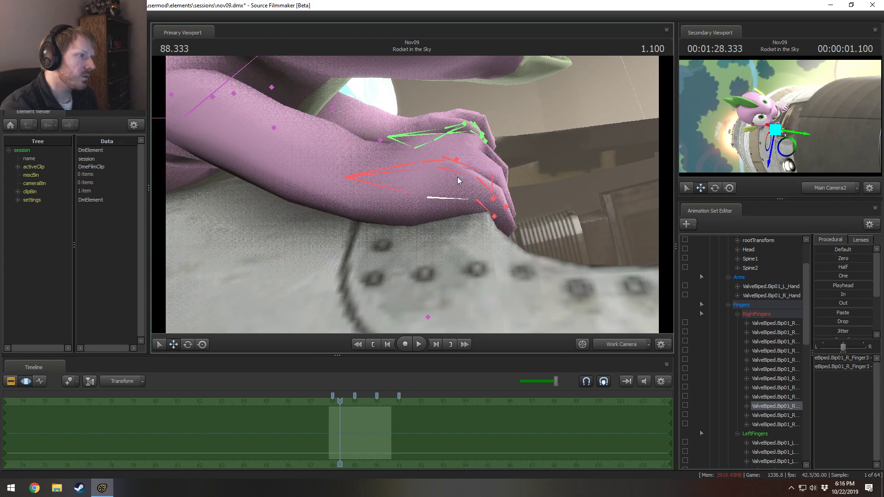
left_click_drag(458, 181, 422, 185, "alt")
Step: Rotate the R_Finger0 base joint to angle the right thumb against the hatch edge
left_click(428, 183)
key("e")
left_click(425, 166)
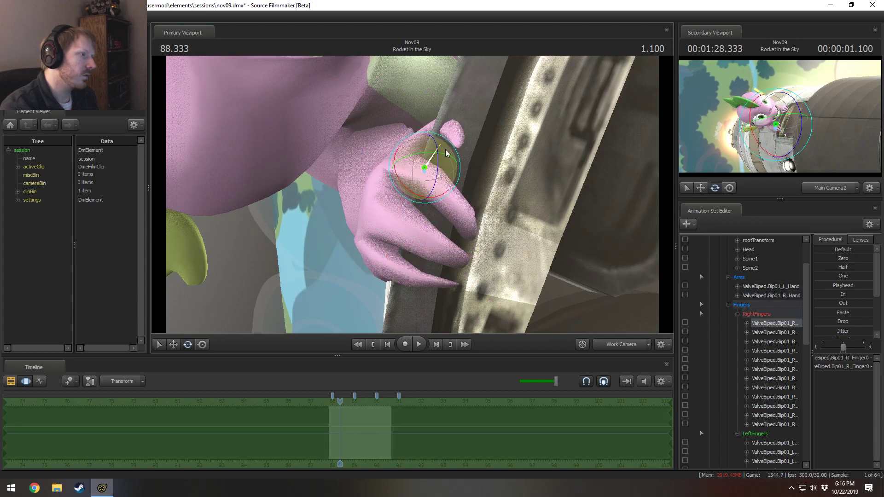
left_click_drag(452, 146, 416, 195)
Step: Rotate the R_Finger01 and R_Finger02 joints to curl the right thumb at the hatch edge
left_click_drag(393, 240, 416, 207)
left_click(414, 203)
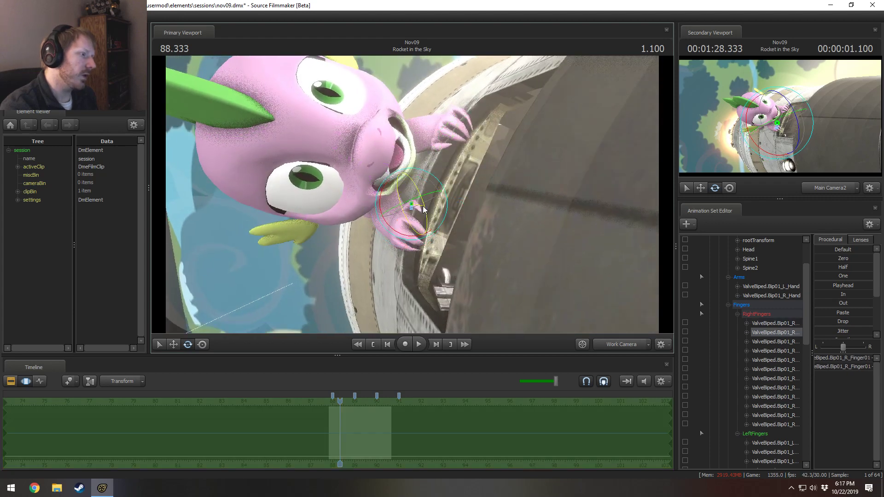
right_click_drag(421, 207, 421, 230)
left_click_drag(421, 207, 449, 213, "alt")
key("e")
left_click(430, 198)
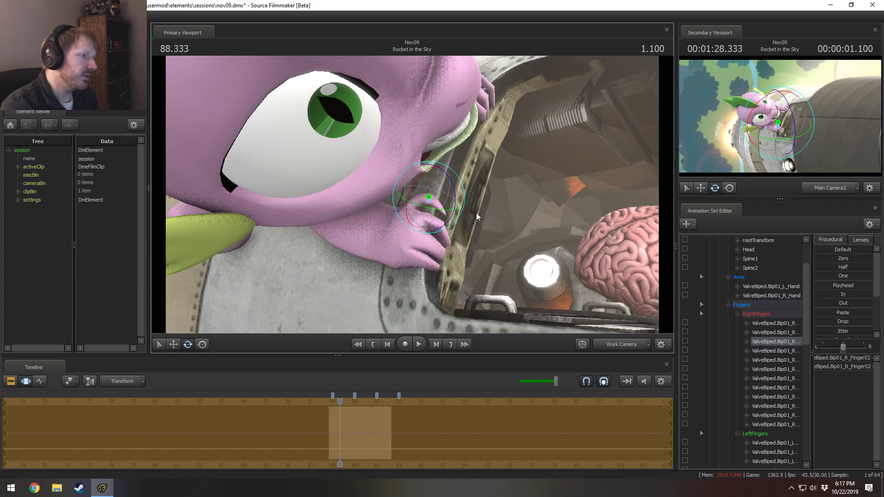
Step: Rotate the R_Finger0 and R_Finger02 joints to refine how the right thumb bends over the hatch edge
left_click(419, 216)
left_click_drag(439, 211, 417, 217)
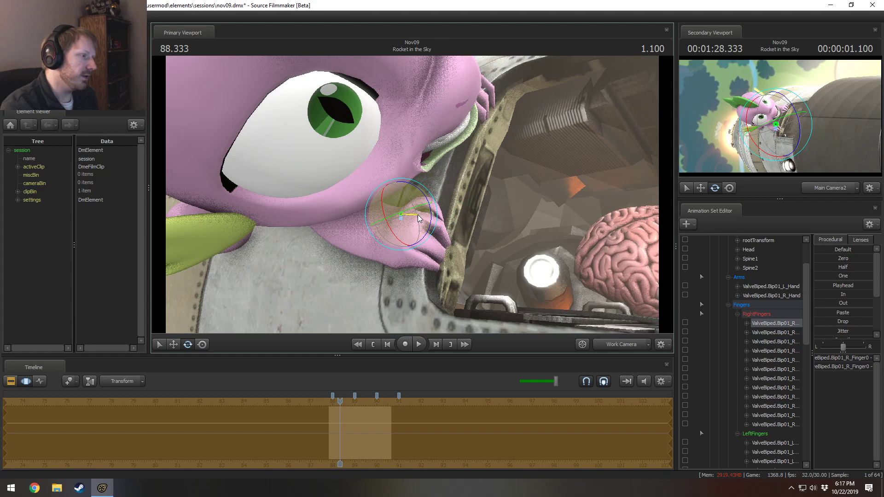
key("ctrl")
left_click(431, 201)
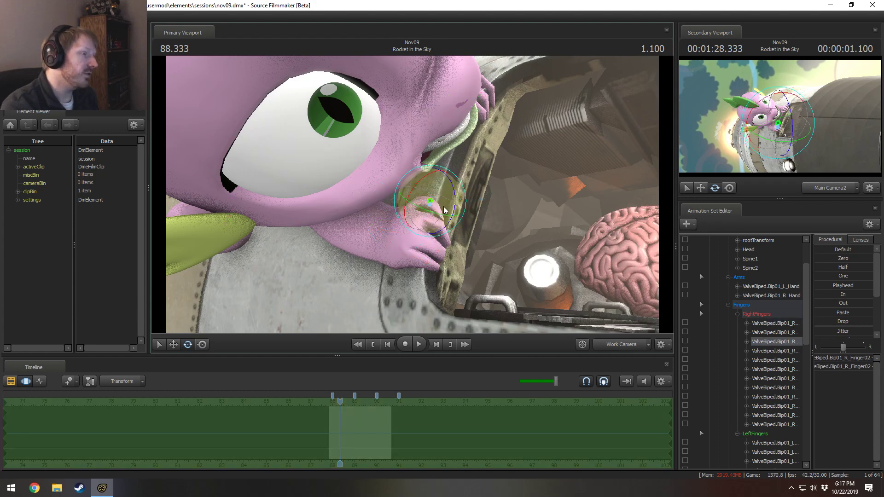
left_click_drag(431, 202, 425, 230)
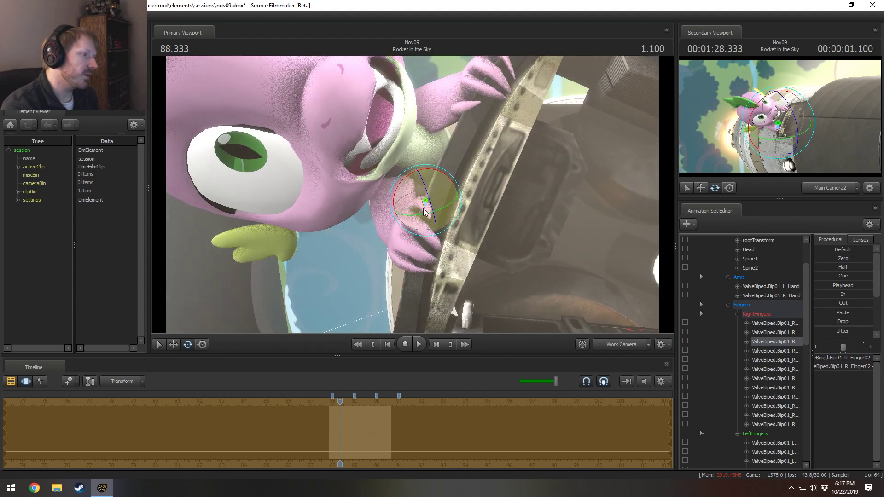
left_click(422, 204, "ctrl")
left_click_drag(437, 197, 440, 206)
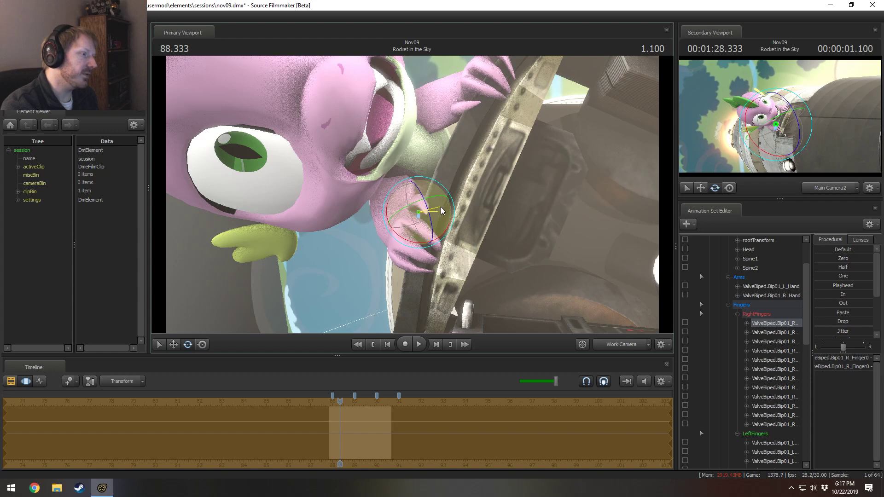
Step: Switch to the Clip Editor and move the playhead to the Rocket Silo shot, then back to the start of Rocket in the Sky
key("F2")
scroll(496, 422, "down", 3)
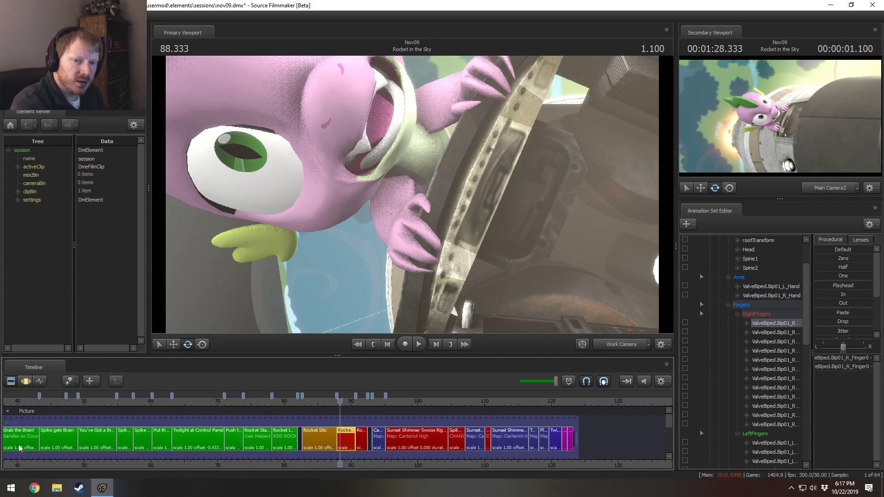
mouse_move(102, 488)
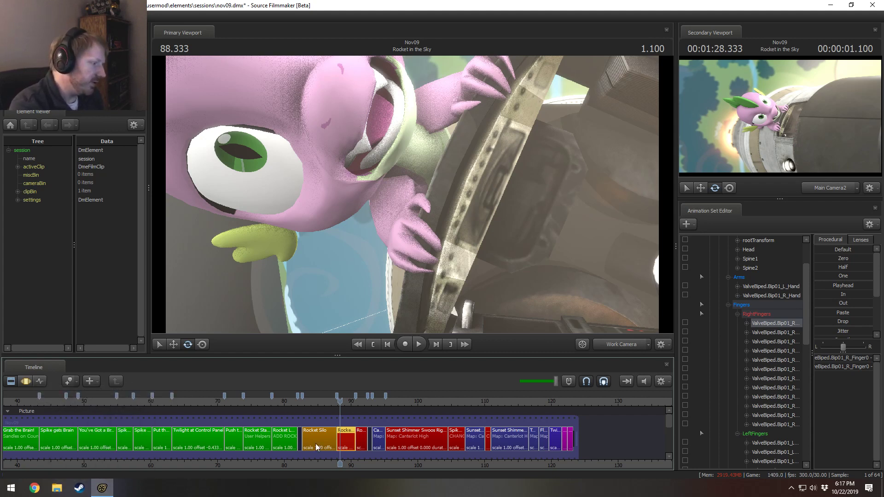
scroll(346, 464, "up", 3)
middle_click_drag(347, 464, 282, 458)
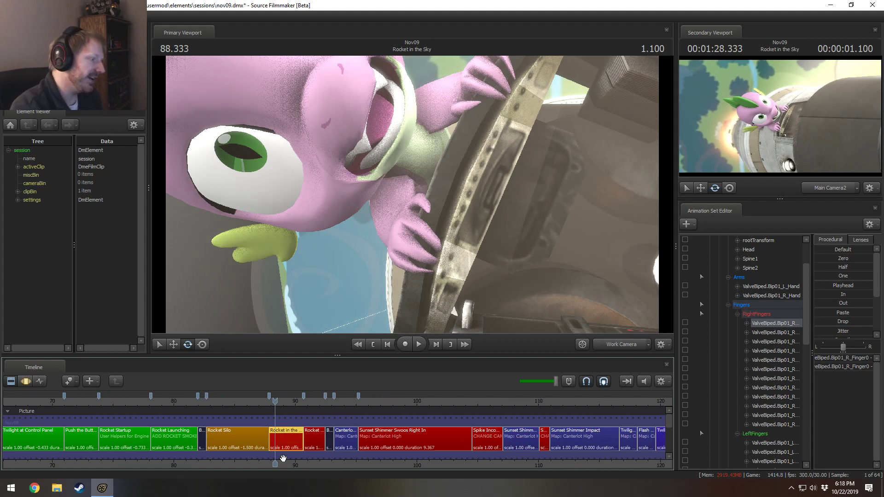
left_click(210, 402)
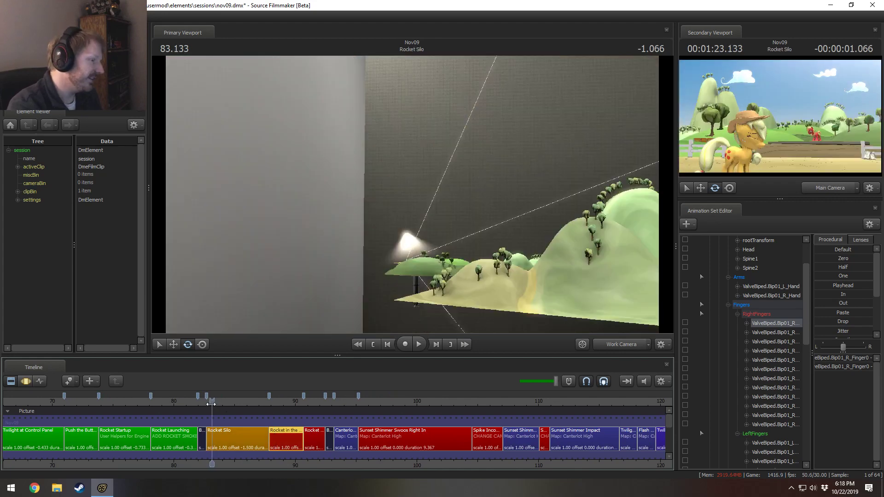
left_click(272, 402)
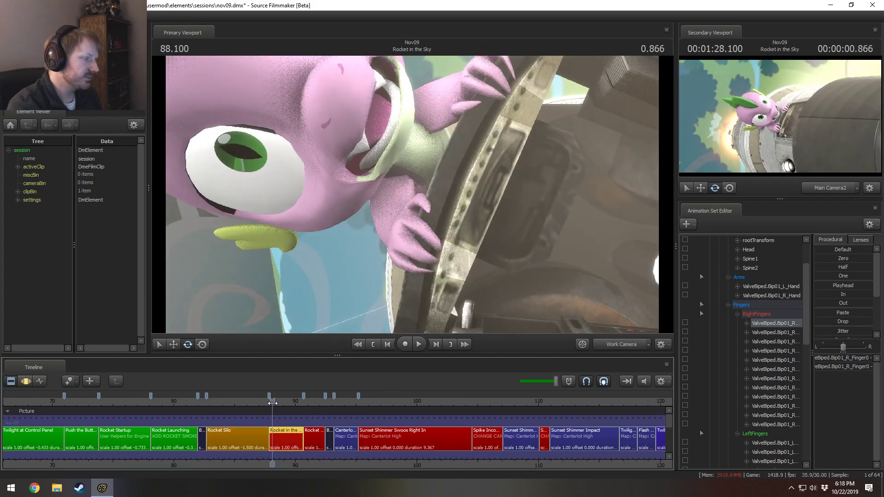
Step: Play and scrub the Rocket in the Sky shot to check Spike's pose on the rocket from the side
key("space")
key("space")
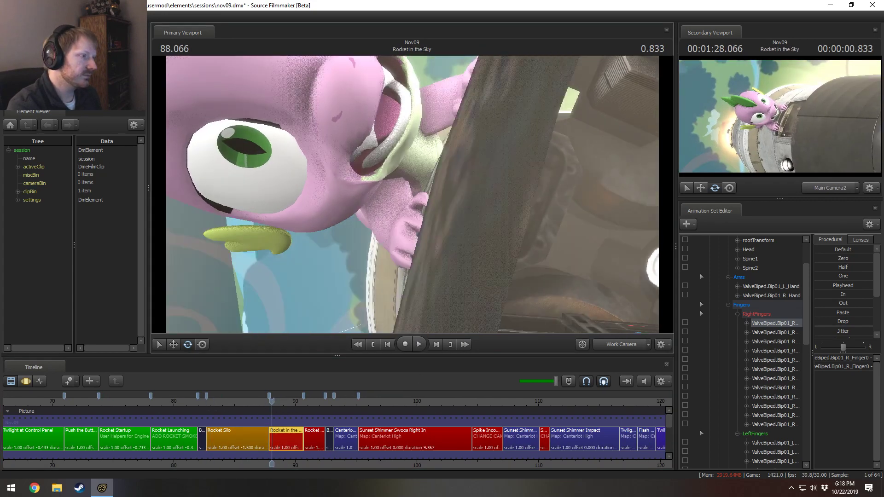
left_click_drag(412, 194, 412, 194)
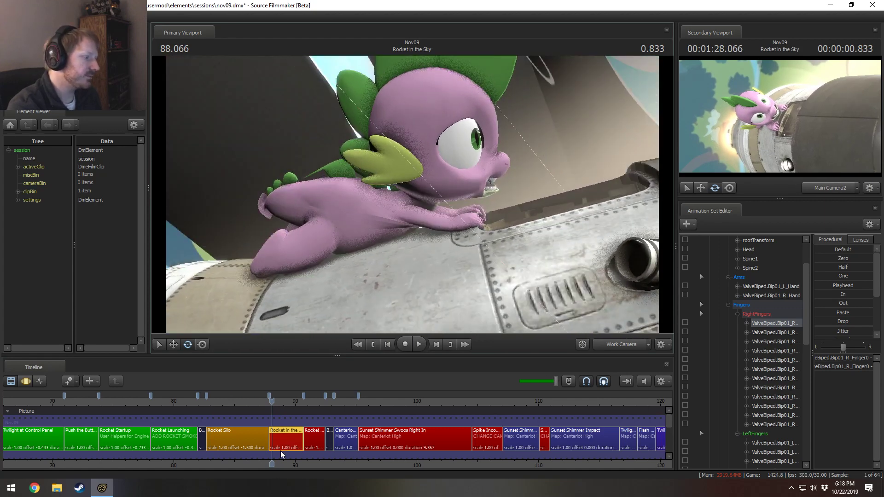
left_click_drag(266, 404, 271, 404)
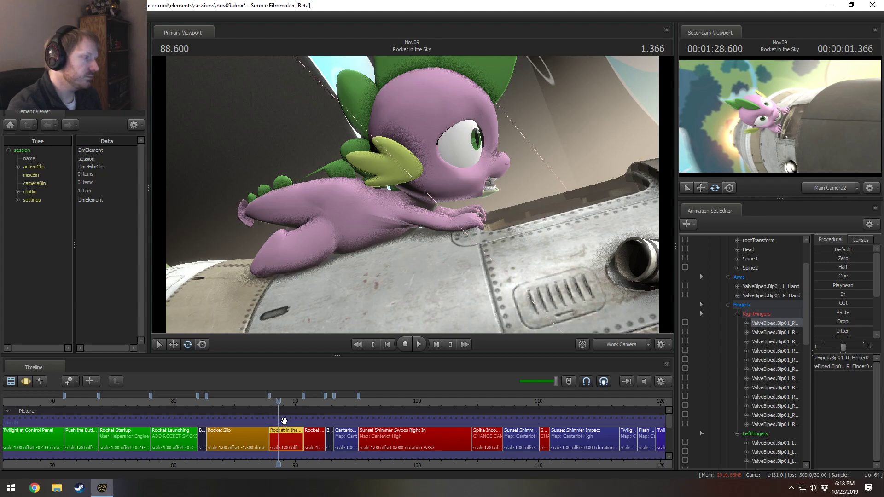
key("space")
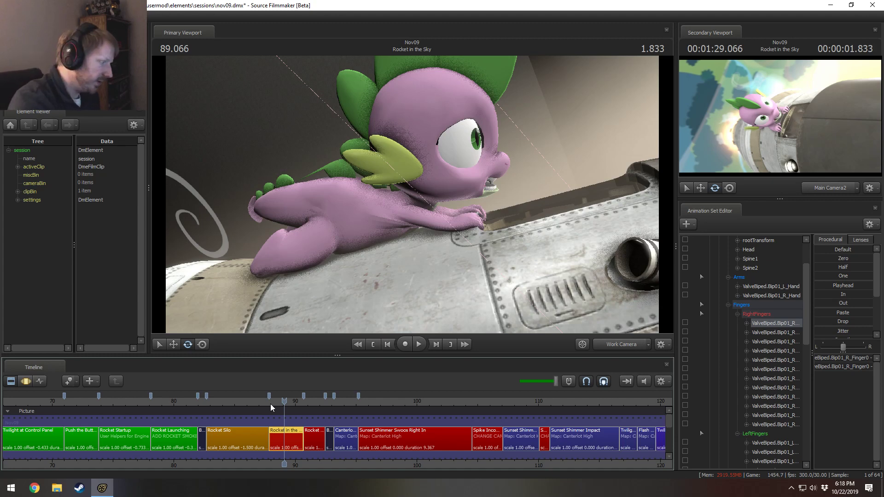
Step: Switch to File Explorer and open the FanFic Scripts folder inside Pony SFM's Presentations folder
left_click(59, 487)
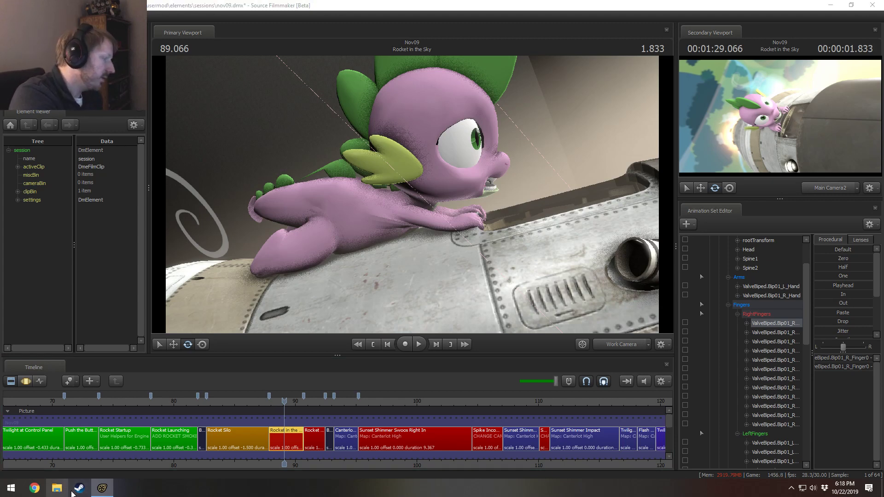
left_click(123, 169)
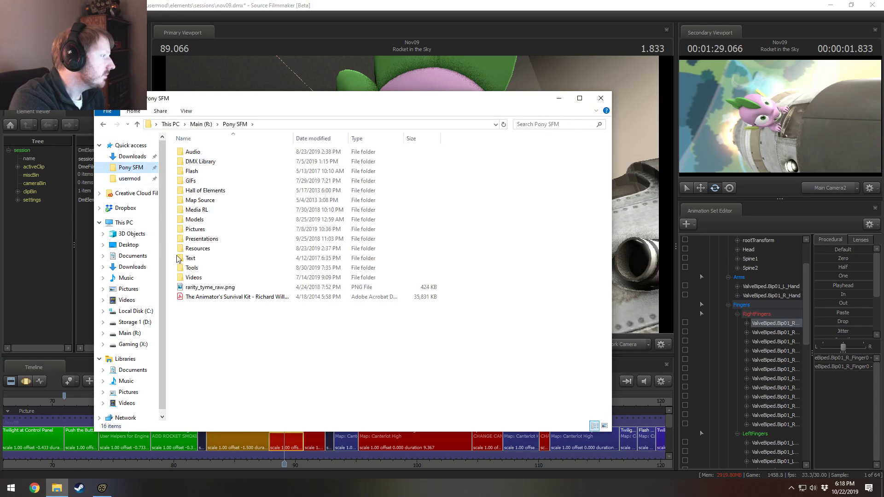
double_click(197, 250)
key("alt+Left")
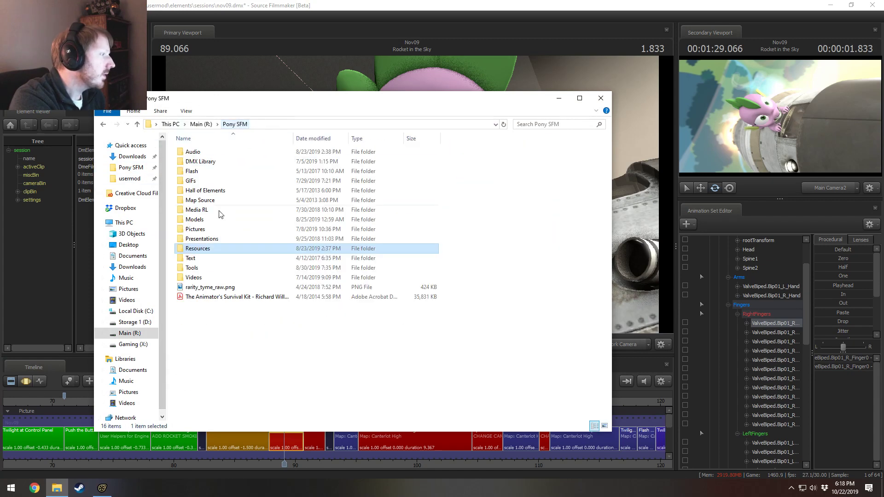
left_click(213, 243)
double_click(212, 243)
double_click(202, 161)
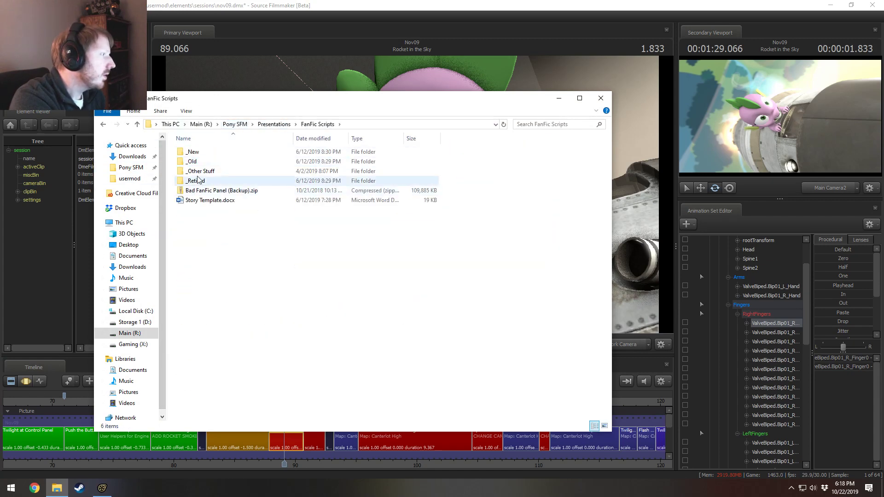
Step: Look through the script folders inside _New, _Old and _Retired, returning to FanFic Scripts after each
left_click(197, 154)
double_click(197, 155)
left_click_drag(214, 290, 201, 193)
left_click(308, 126)
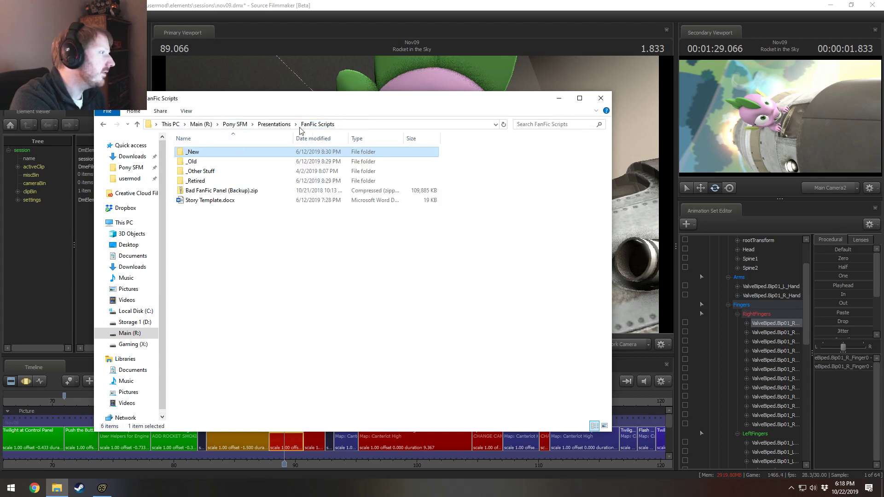
double_click(194, 161)
left_click_drag(231, 274, 211, 168)
left_click(239, 247)
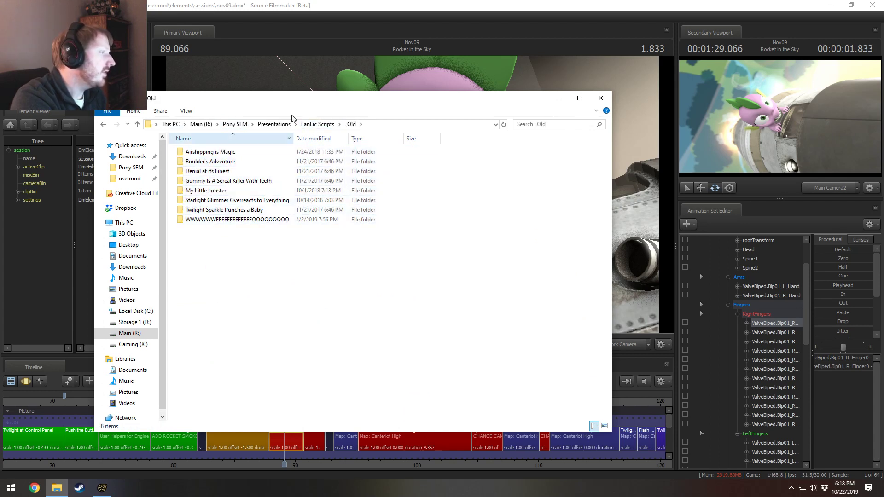
left_click(305, 124)
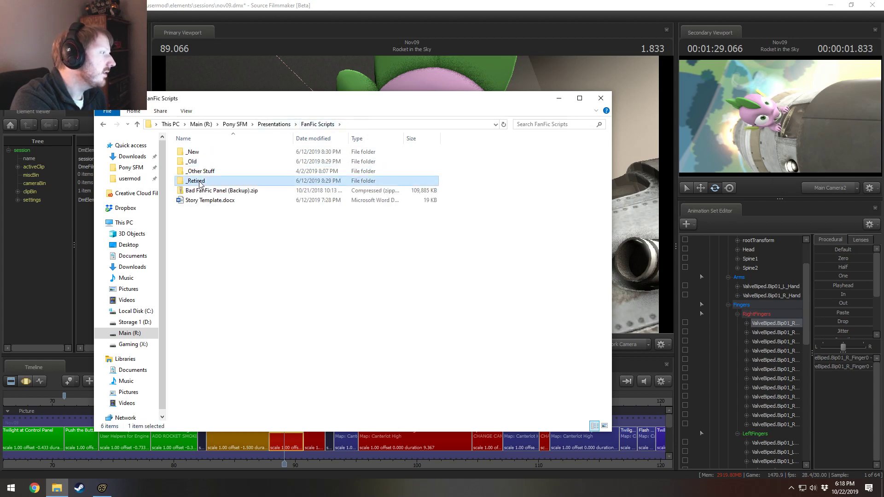
double_click(216, 181)
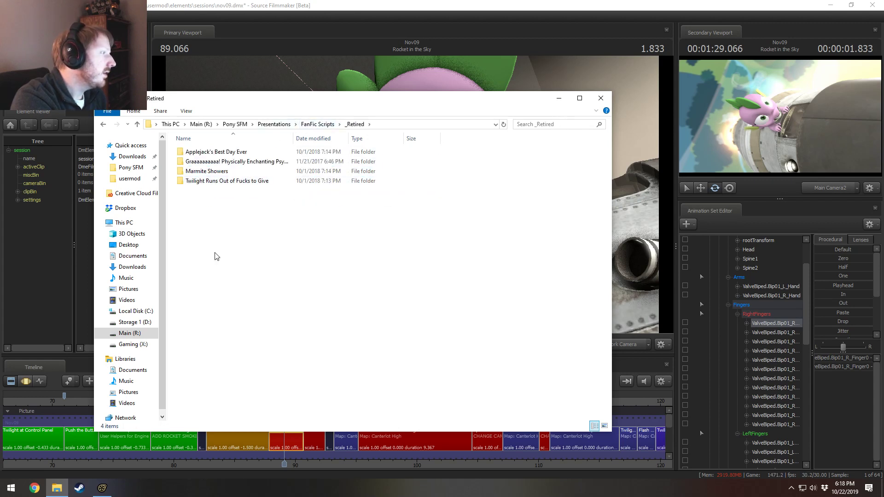
left_click(317, 125)
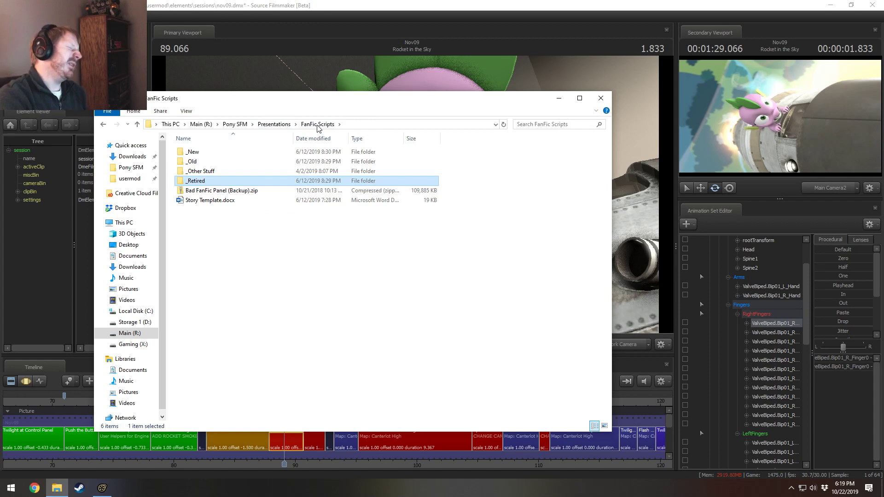
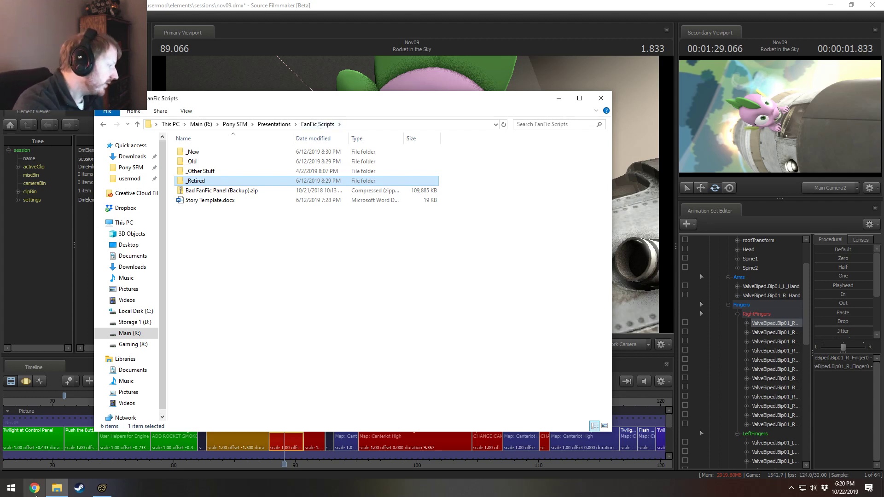
Step: View the picture in _New's "Nightmare Moon - The Prettiest Alicorn that Everyone Loves" folder and close it
left_click(267, 237)
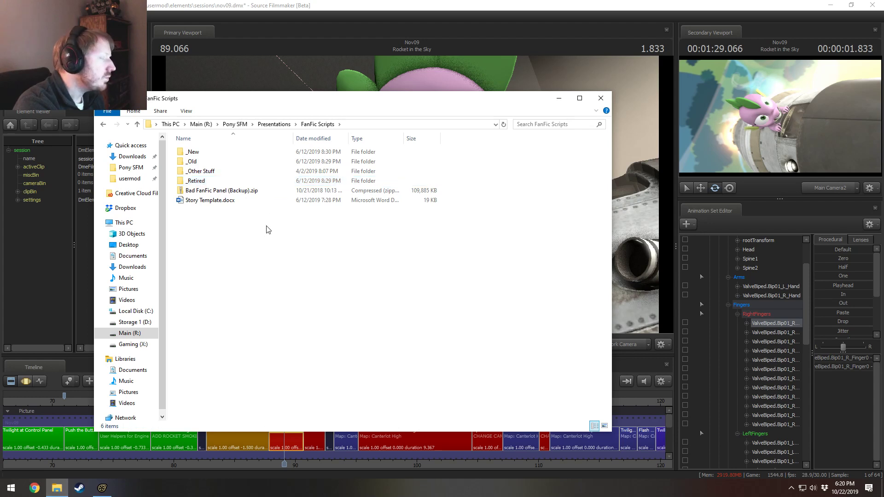
double_click(193, 152)
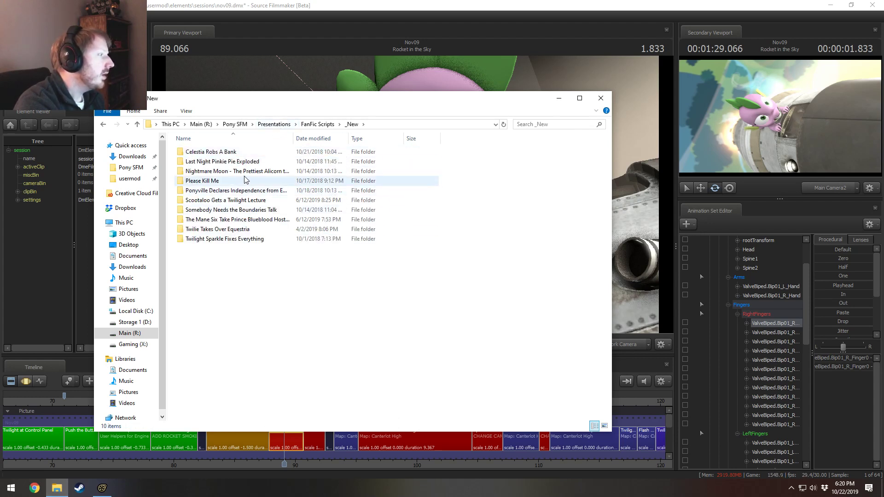
double_click(234, 172)
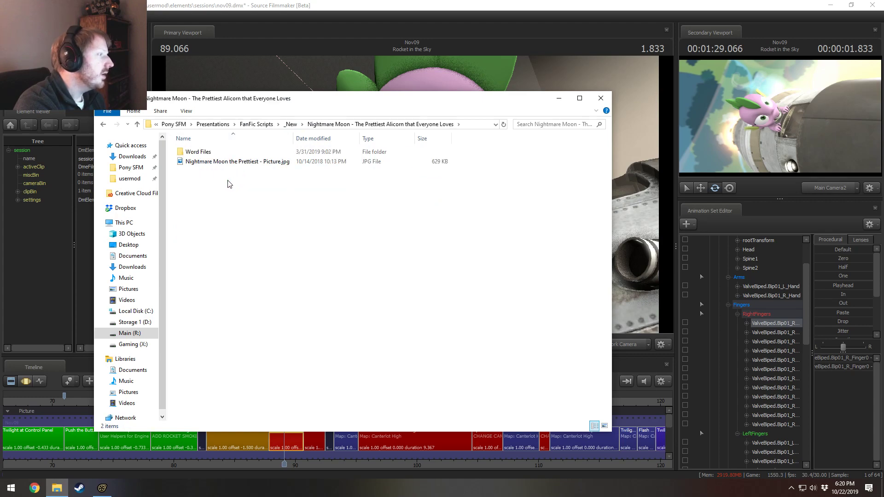
double_click(208, 162)
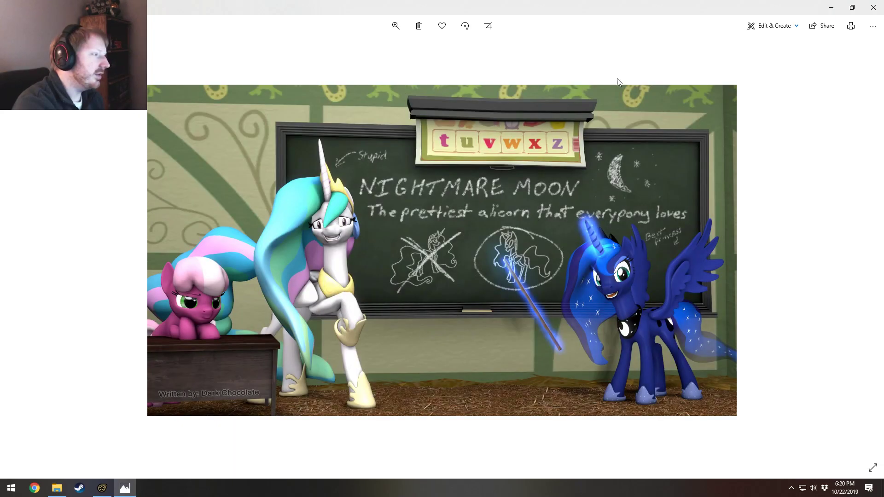
left_click(872, 8)
Step: Open the Nightmare Moon MASTER script from the Word Files folder and maximize its Word window
double_click(194, 152)
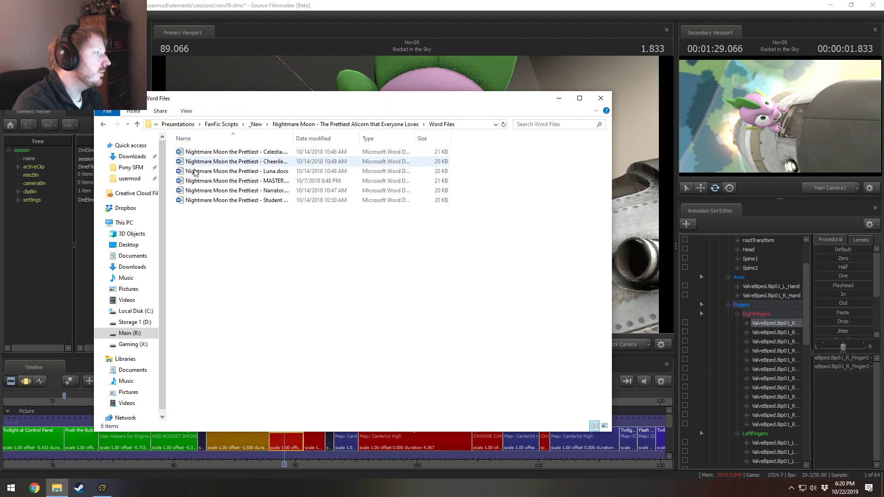
double_click(248, 180)
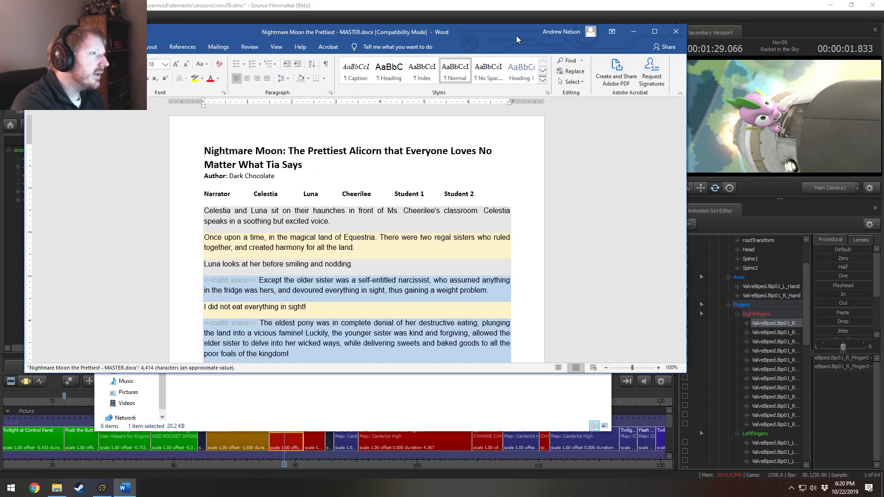
double_click(475, 32)
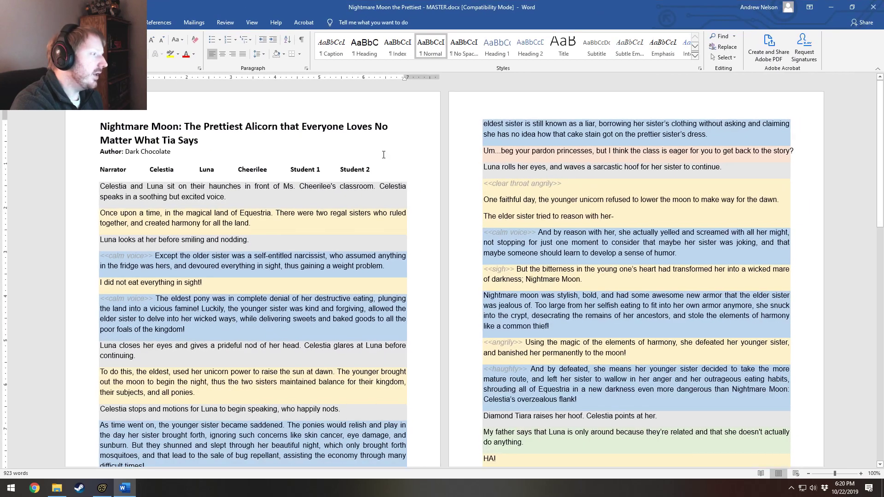
Step: Read through the color-coded Nightmare Moon script from the opening lines on to its third page
left_click(177, 196)
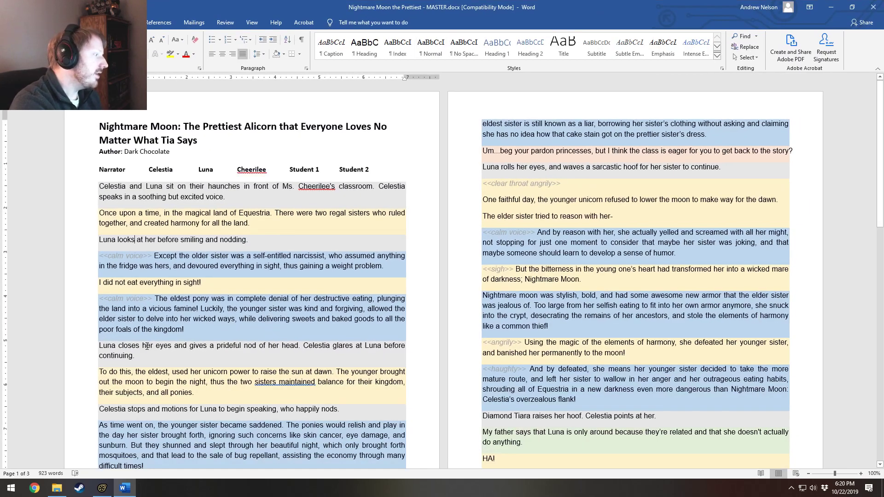
scroll(168, 321, "down", 3)
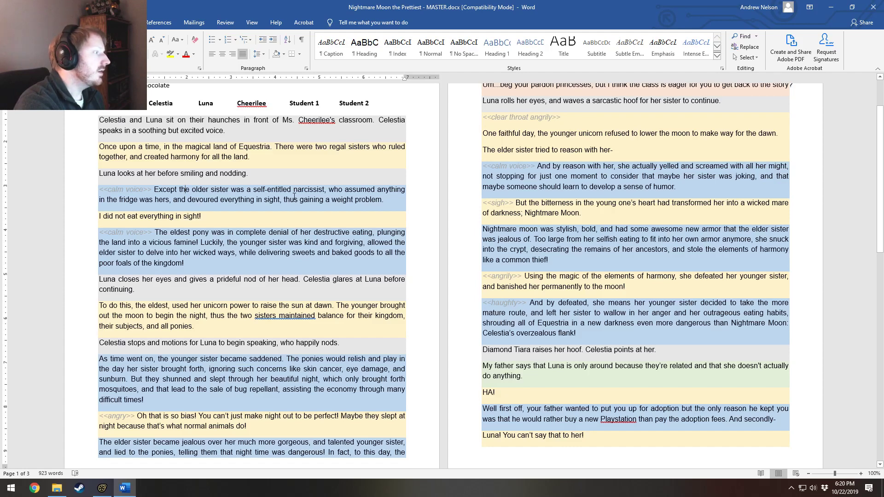
left_click_drag(154, 190, 294, 191)
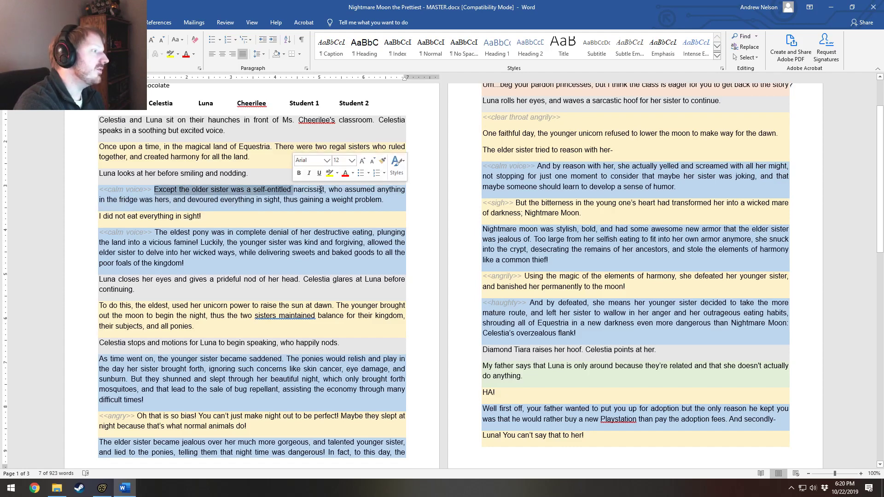
left_click(321, 190)
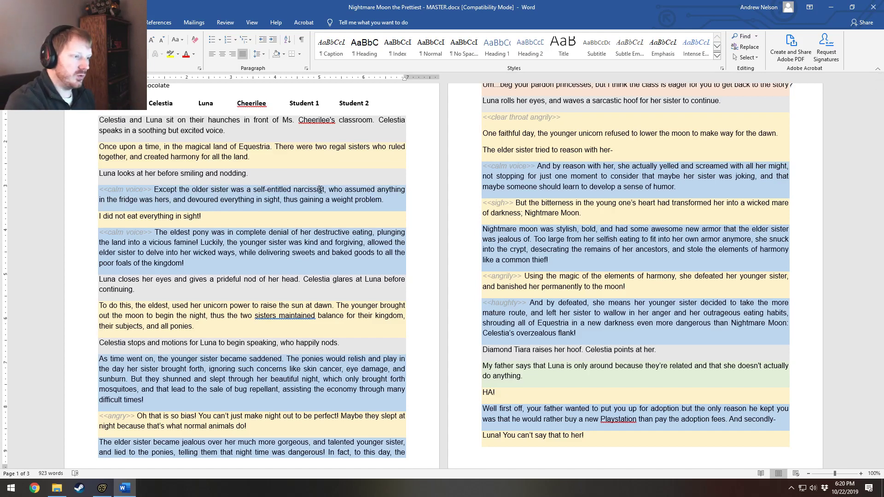
scroll(395, 247, "down", 8)
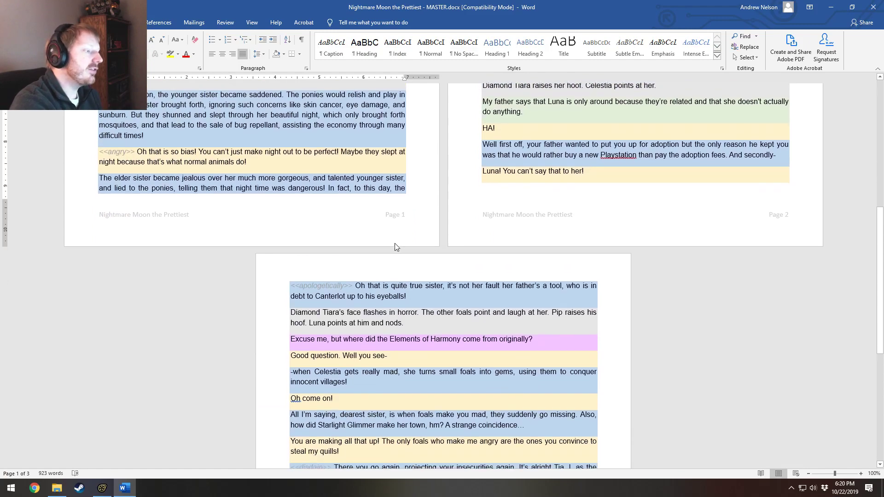
Step: Look over the rest of the Nightmare Moon script down to its closing lines, return to the first page and close the document
scroll(394, 247, "up", 1)
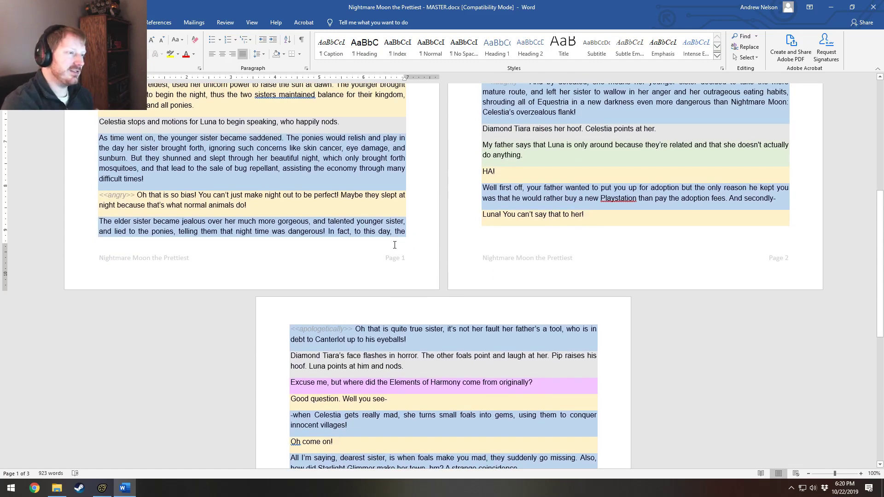
scroll(394, 245, "down", 7)
scroll(322, 404, "up", 7)
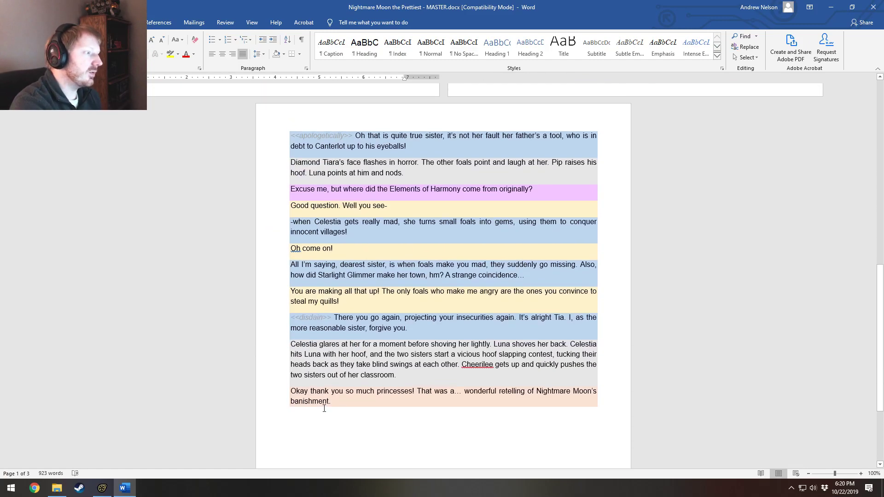
scroll(332, 403, "up", 7)
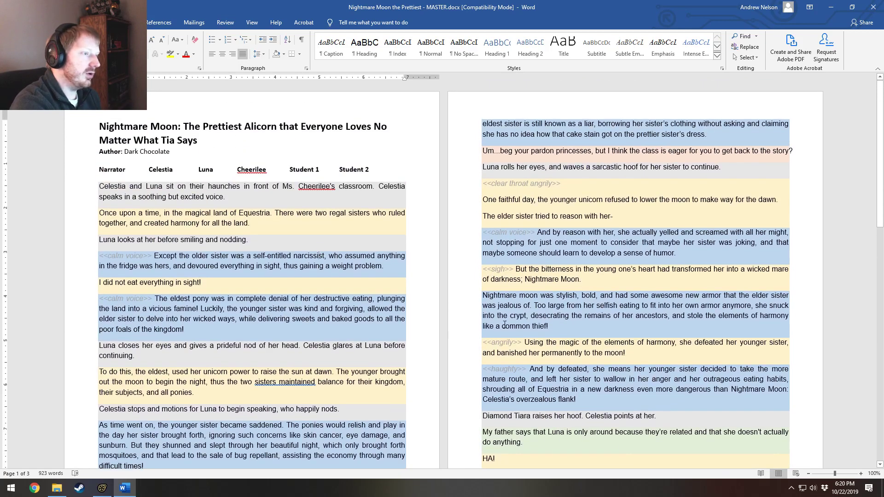
left_click(873, 7)
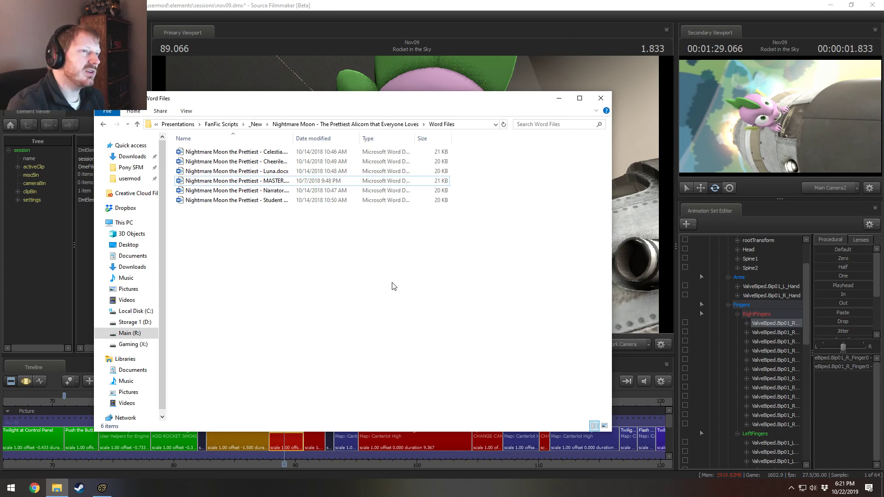
Step: Return to the _New scripts folder and open Pinkie Boom - MASTER.docx from the Word Files of "Last Night Pinkie Pie Exploded"
left_click(287, 4)
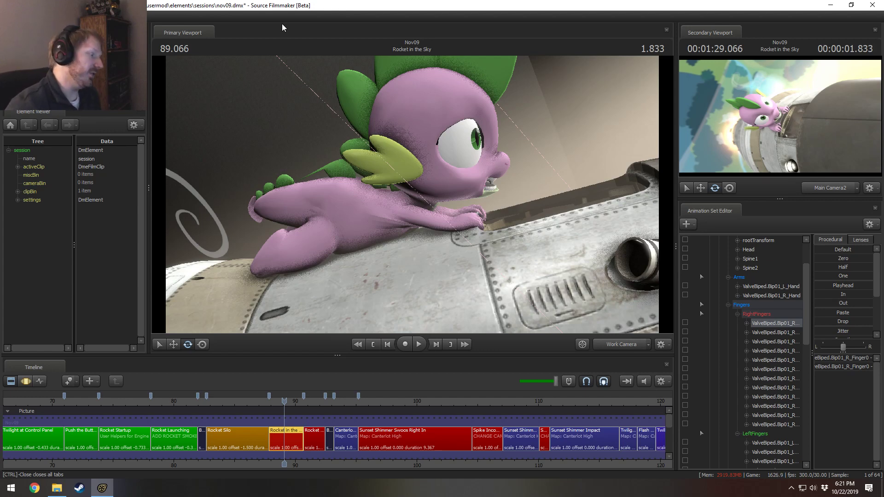
left_click(57, 488)
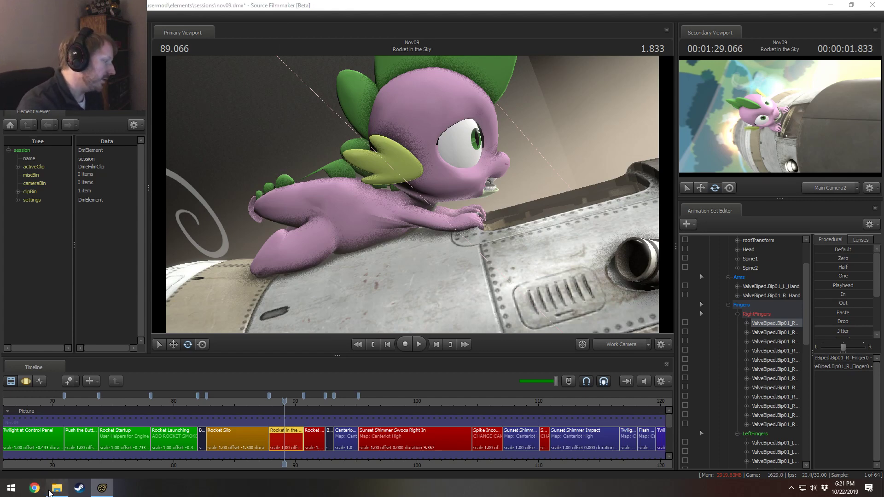
left_click(330, 124)
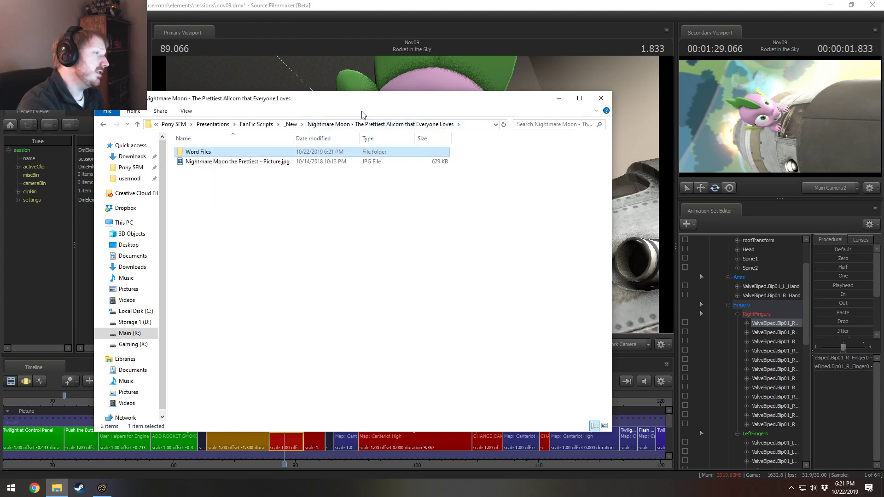
left_click(291, 124)
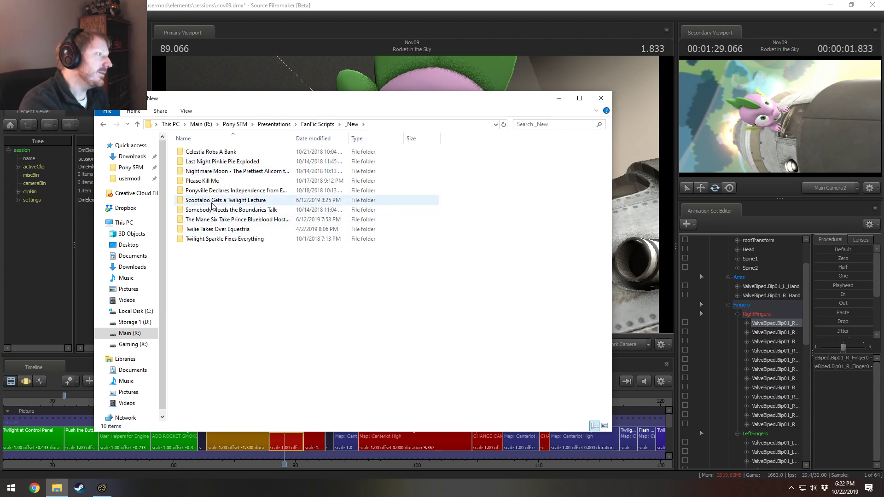
double_click(226, 162)
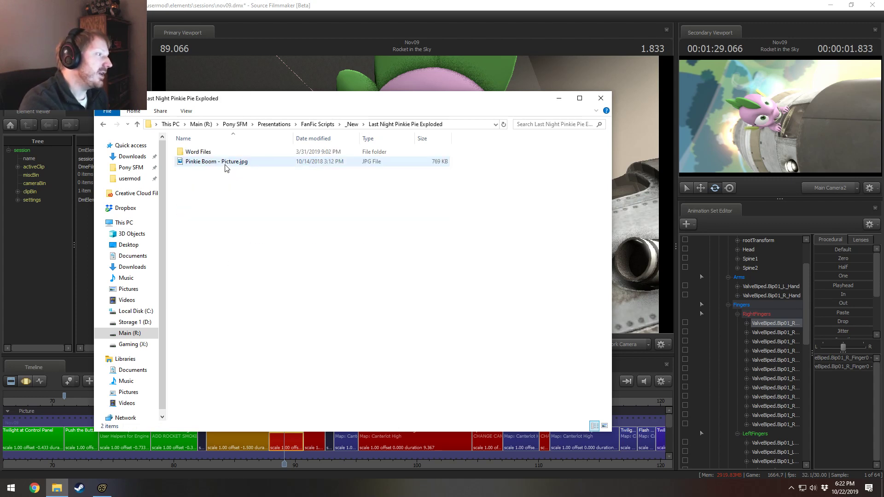
double_click(214, 153)
double_click(215, 154)
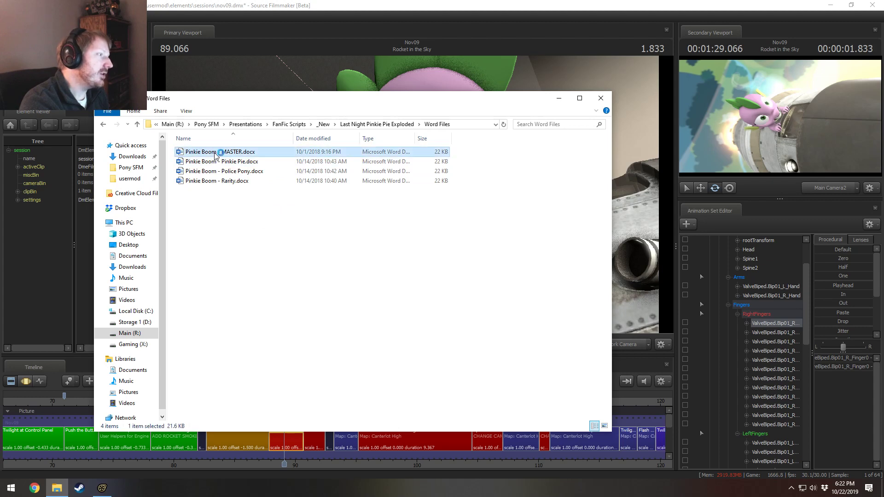
Step: Skim the "Last Night, Pinkie Pie Exploded" script through to its final line on page 7, scroll back and close the document
scroll(271, 262, "down", 2)
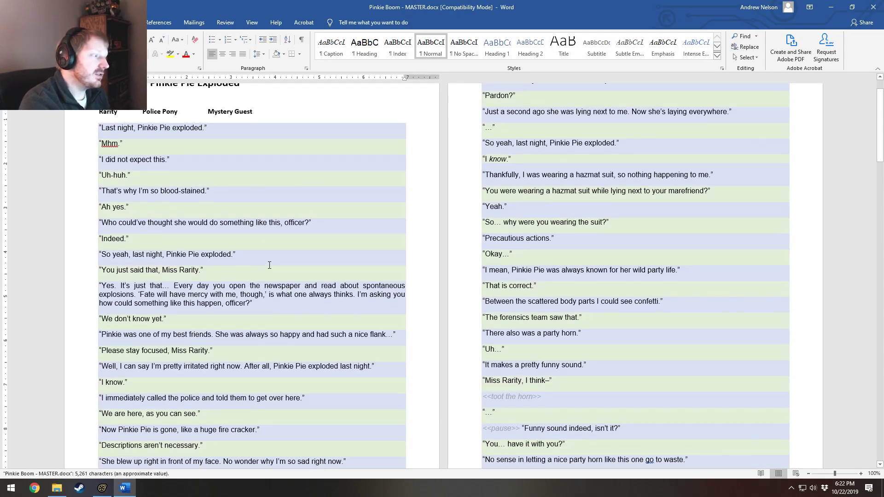
scroll(270, 265, "down", 14)
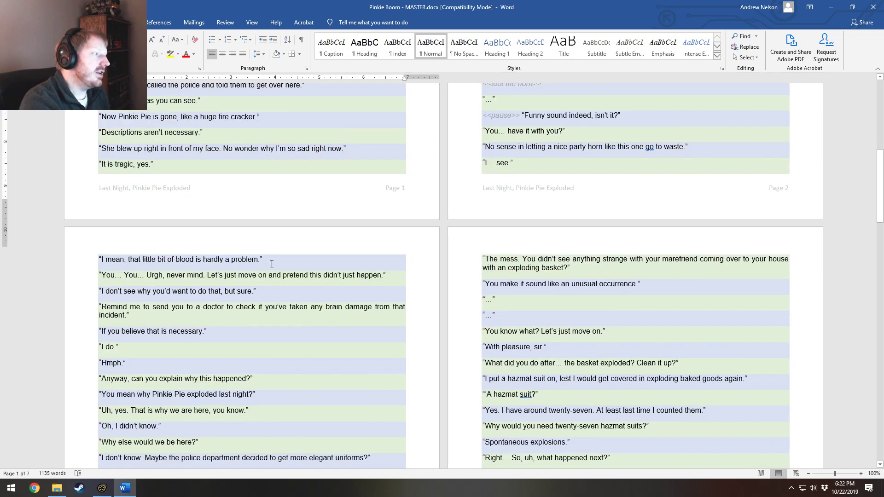
scroll(271, 263, "up", 16)
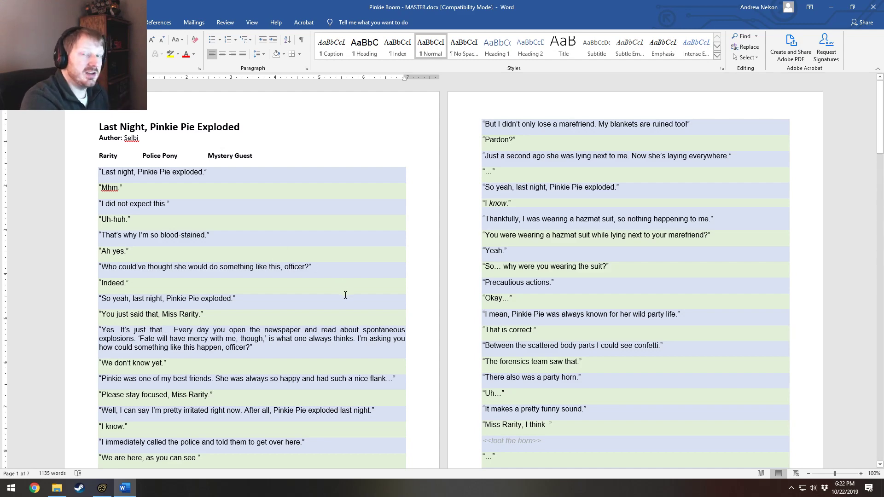
scroll(341, 286, "down", 15)
scroll(350, 291, "down", 3)
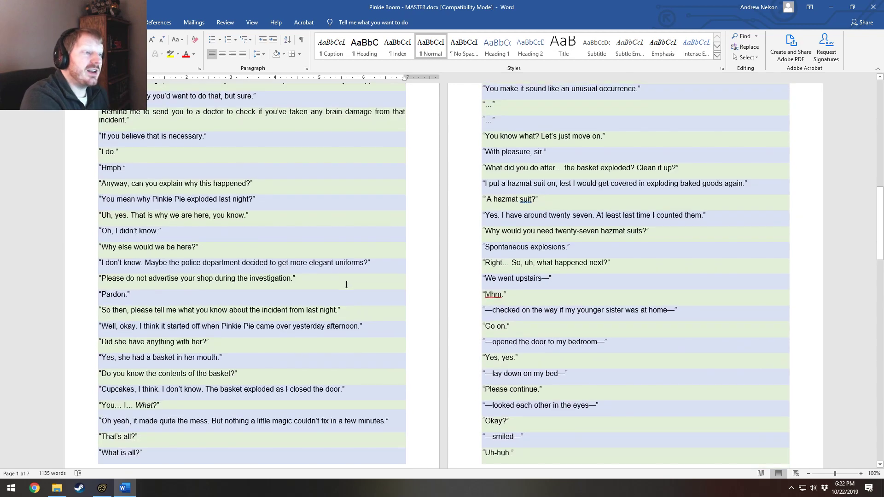
scroll(350, 267, "down", 20)
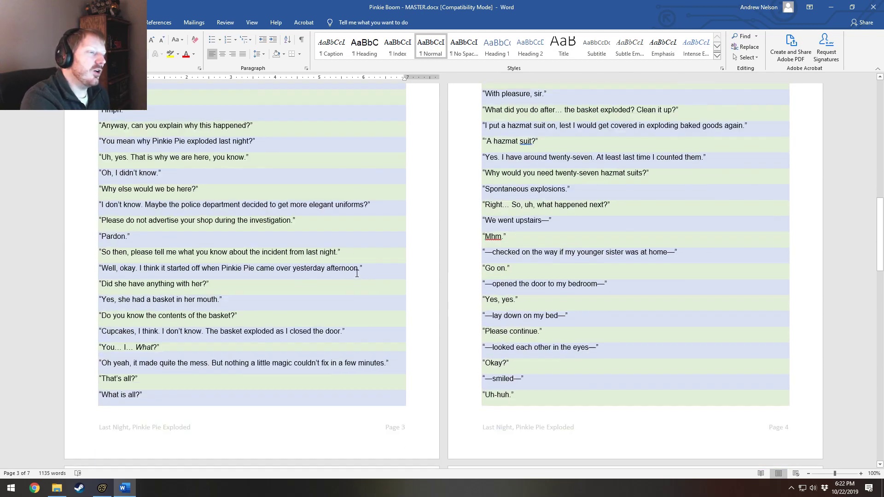
scroll(361, 255, "down", 5)
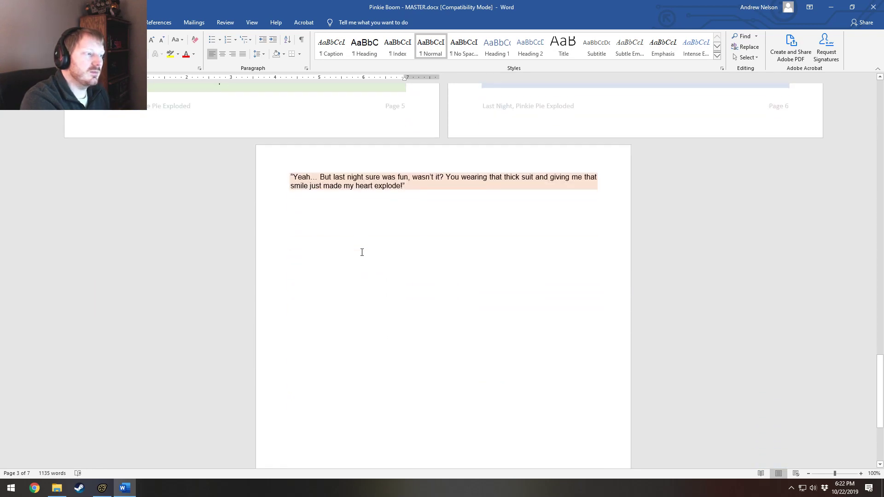
scroll(363, 256, "up", 20)
scroll(365, 255, "up", 20)
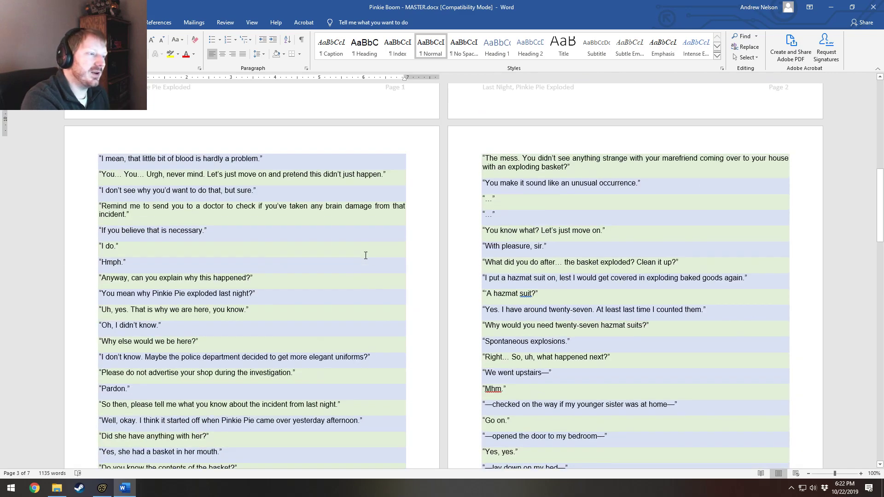
left_click(873, 7)
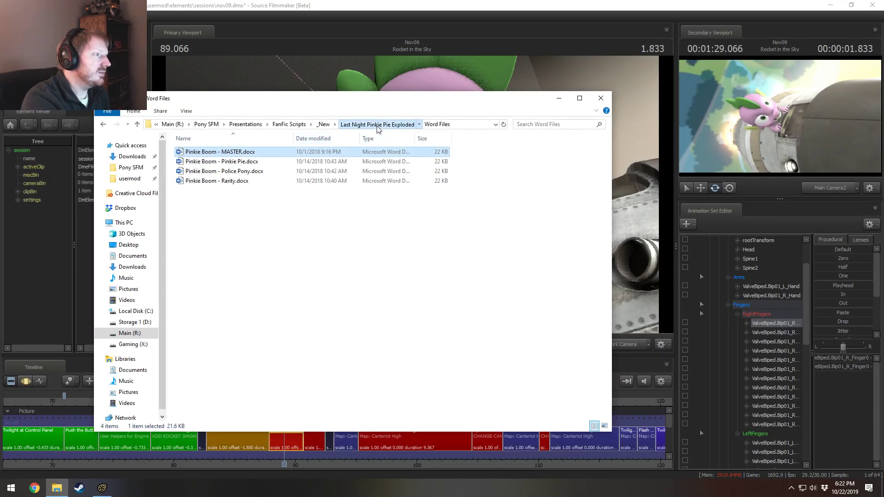
Step: Move the "Last Night Pinkie Pie Exploded" folder from _New into the _Retired folder of FanFic Scripts
left_click(376, 124)
left_click(352, 125)
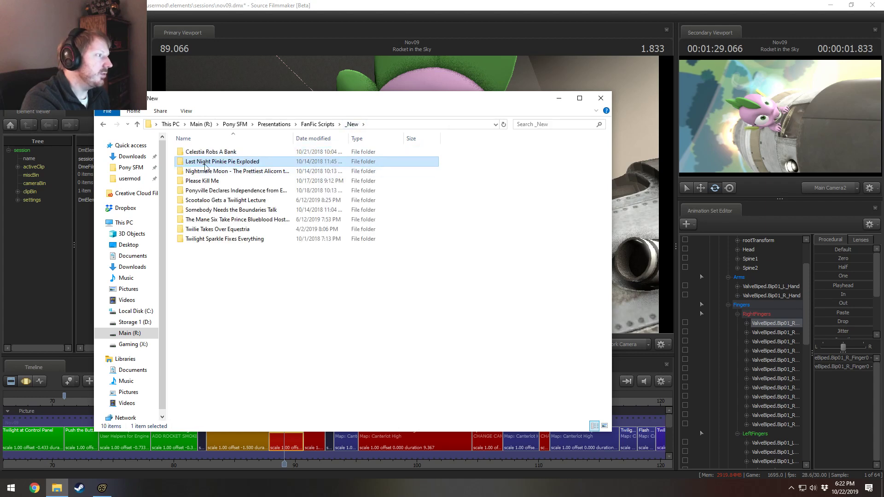
right_click(207, 163)
left_click(225, 339)
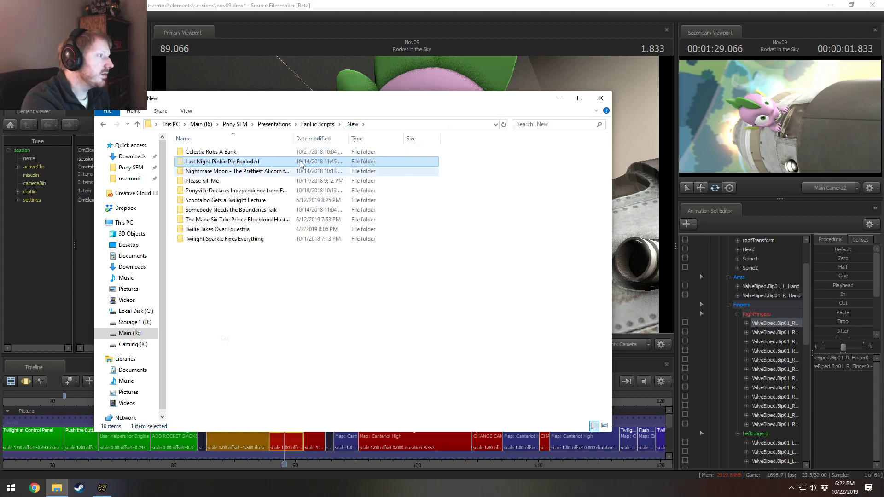
left_click(317, 125)
left_click(193, 181)
double_click(188, 183)
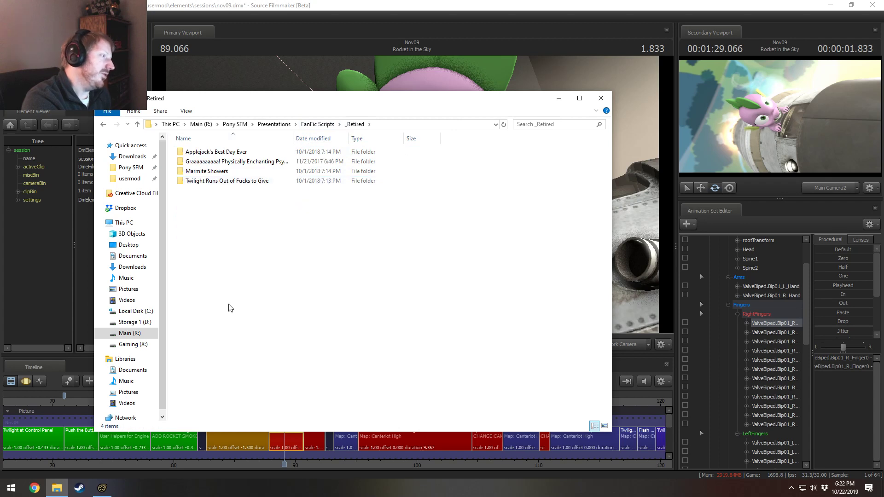
right_click(229, 305)
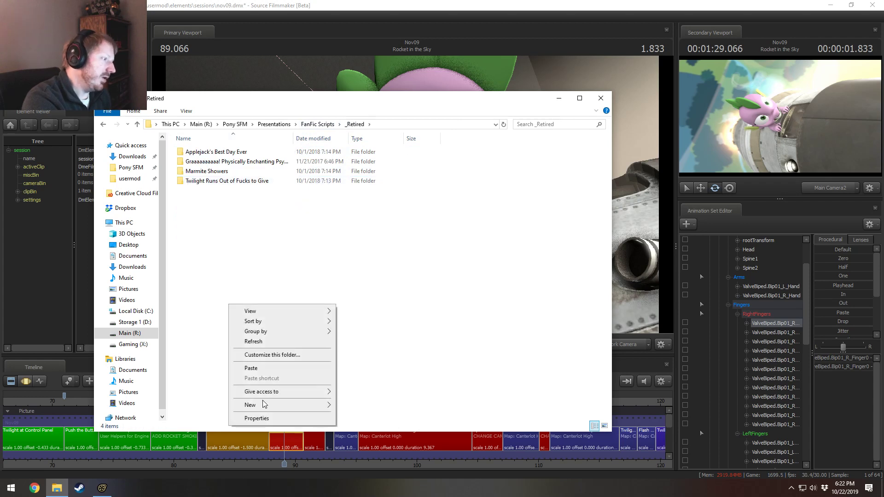
left_click(258, 369)
left_click(210, 171)
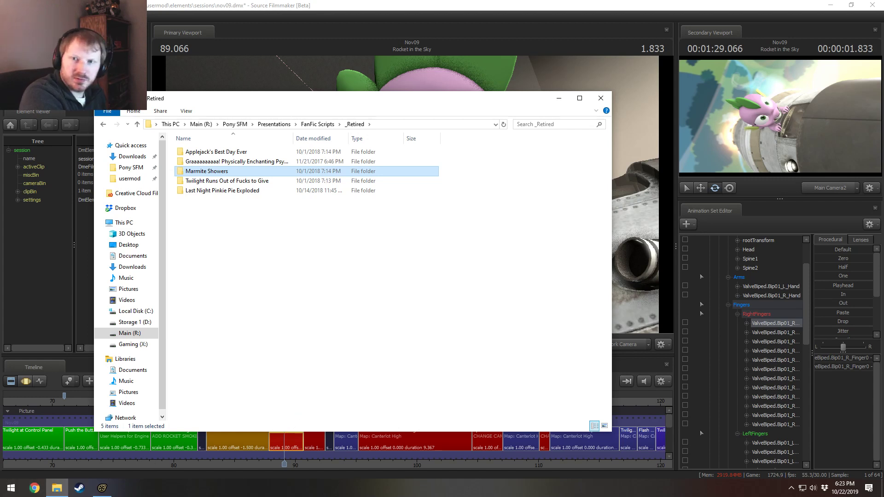
Step: Switch to Chrome in a maximized window, view the overflow bookmarks with the saved Fimfiction stories, and minimize the browser
left_click(34, 488)
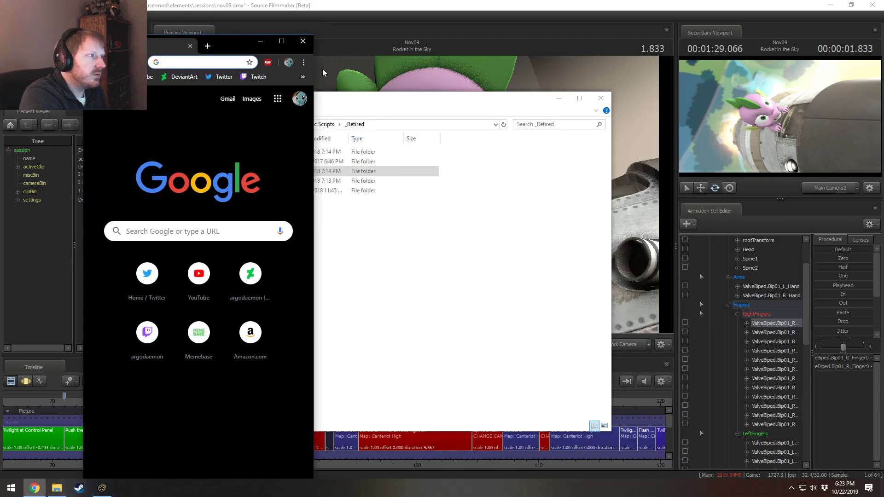
left_click_drag(314, 93, 856, 102)
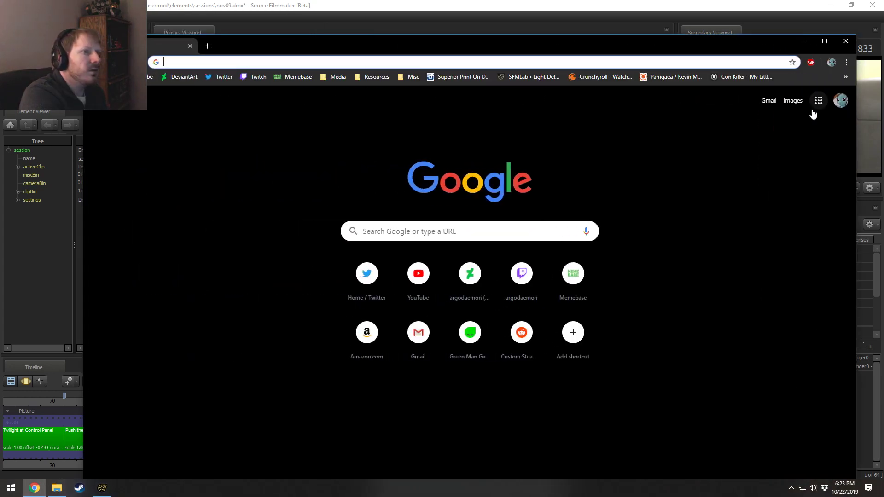
double_click(738, 51)
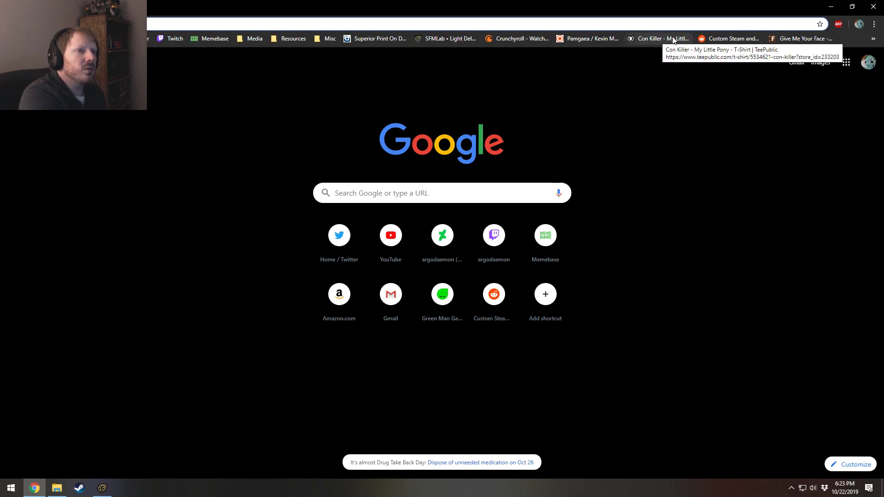
left_click(873, 39)
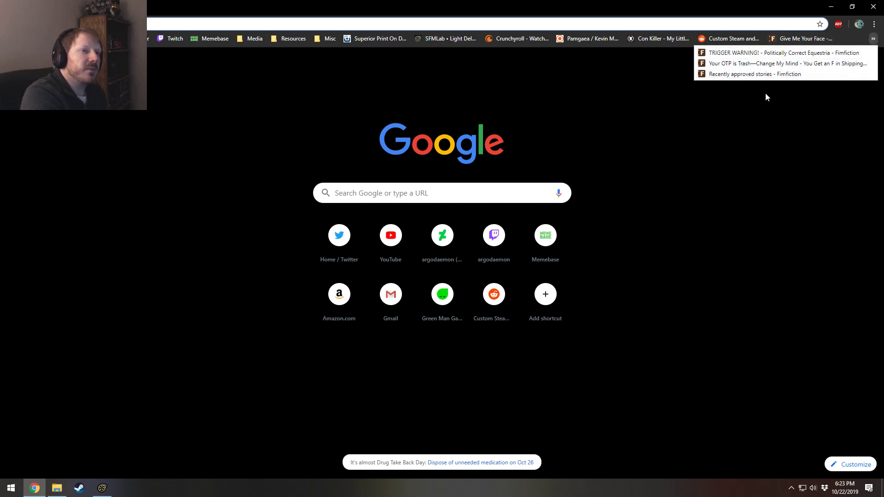
left_click(753, 6)
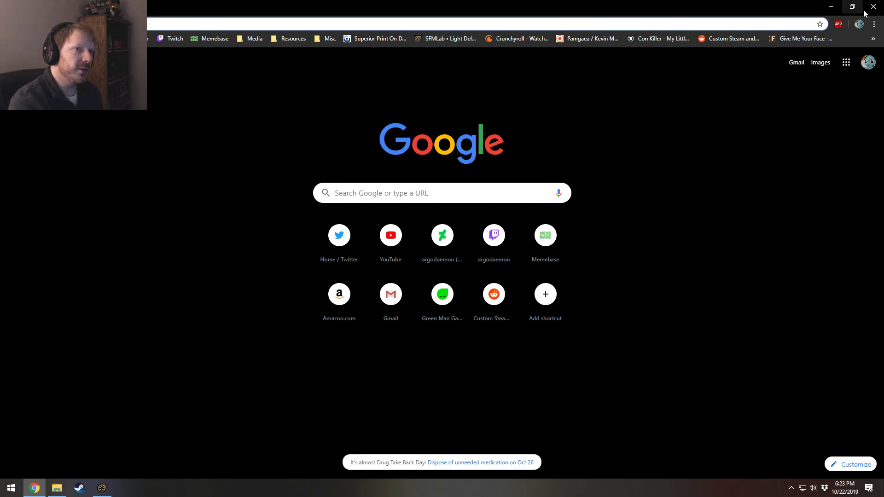
left_click(830, 6)
left_click(467, 291)
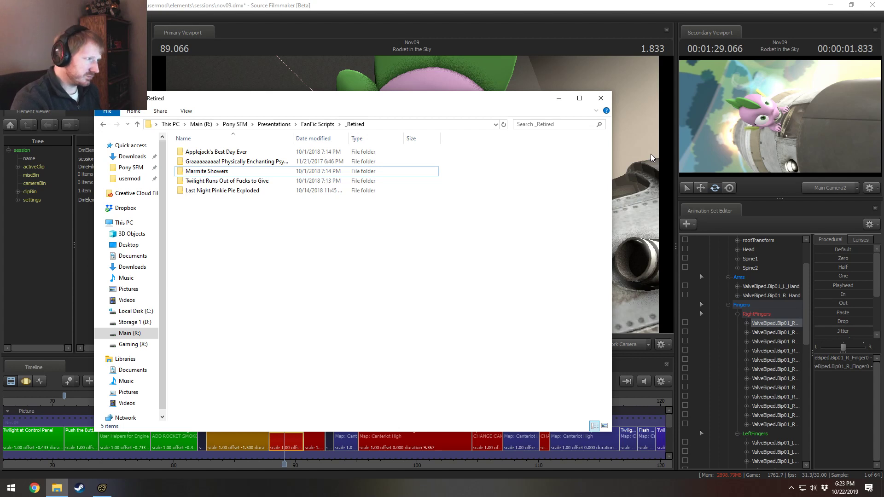
Step: Open Celestia Robs a Bank - MASTER.docx from the Word Files of _New's "Celestia Robs A Bank" folder and look at its author line
key("alt+Up")
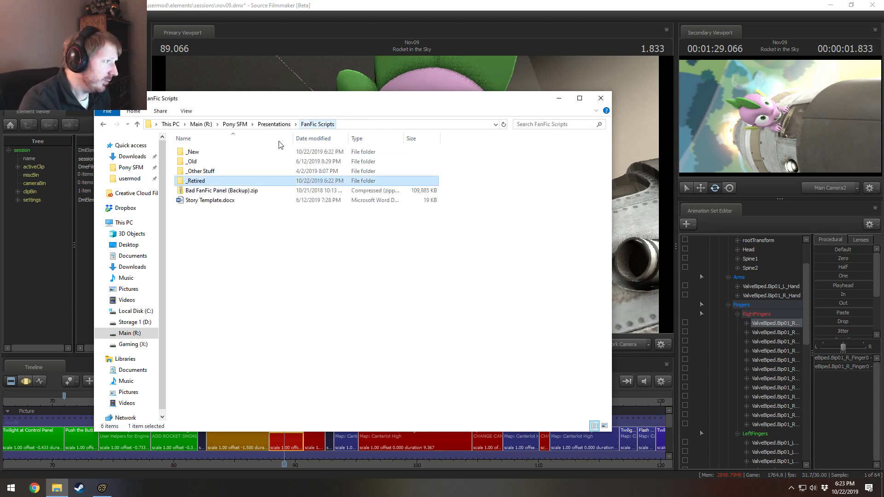
double_click(192, 151)
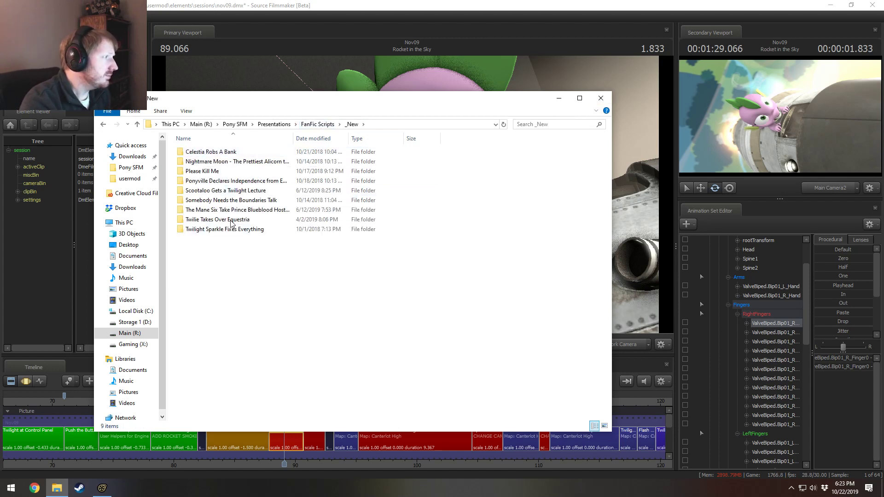
double_click(215, 153)
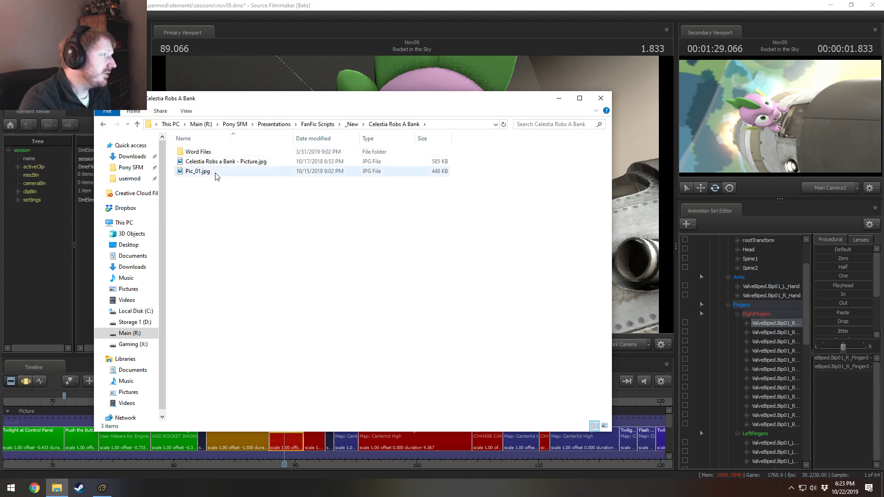
double_click(186, 153)
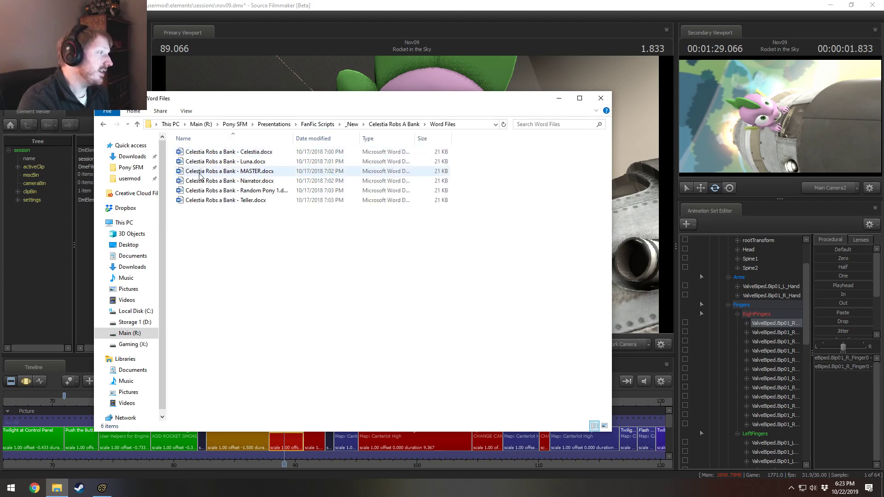
double_click(230, 170)
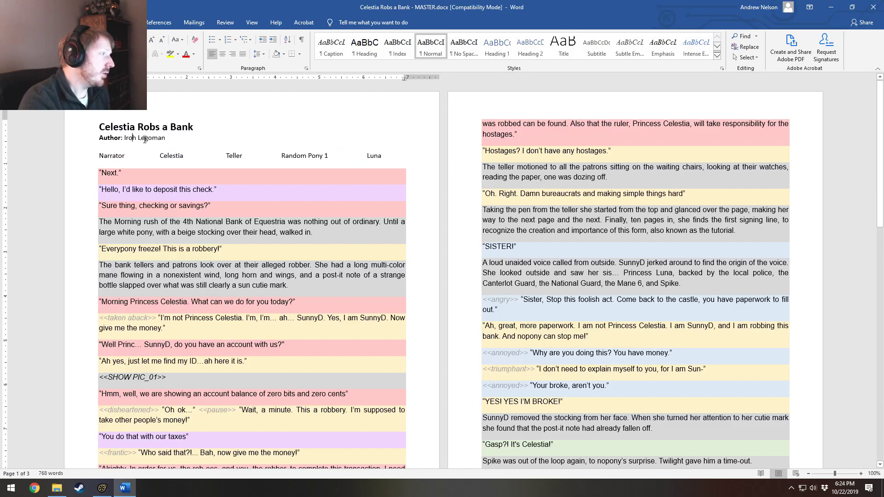
left_click(167, 138)
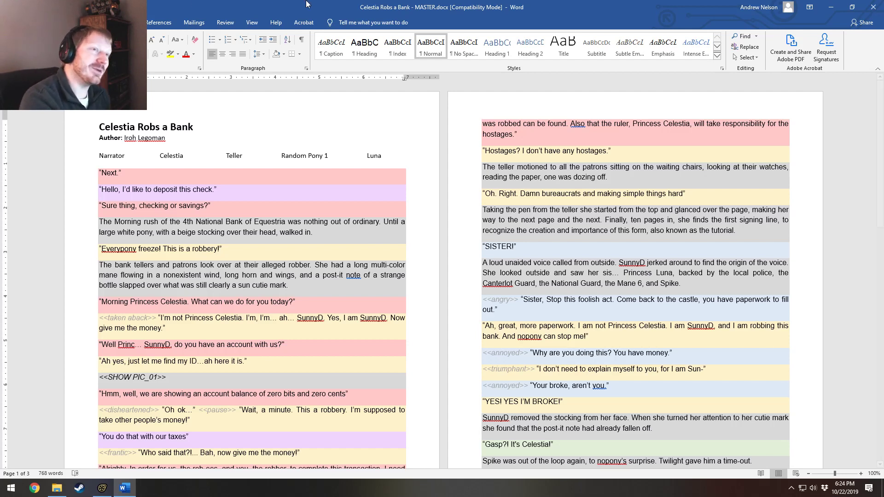
Step: Close the script and view Celestia Robs a Bank - Picture.jpg and Pic_01.jpg from the "Celestia Robs A Bank" folder
left_click(873, 9)
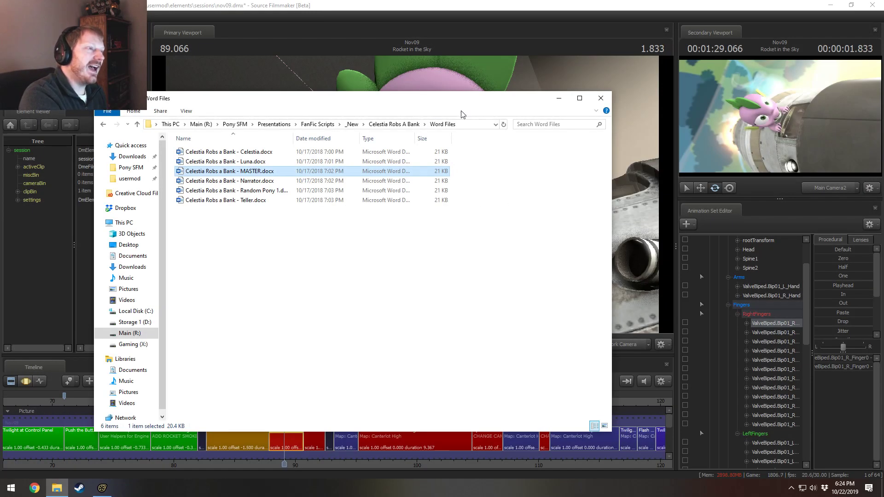
left_click_drag(465, 102, 529, 95)
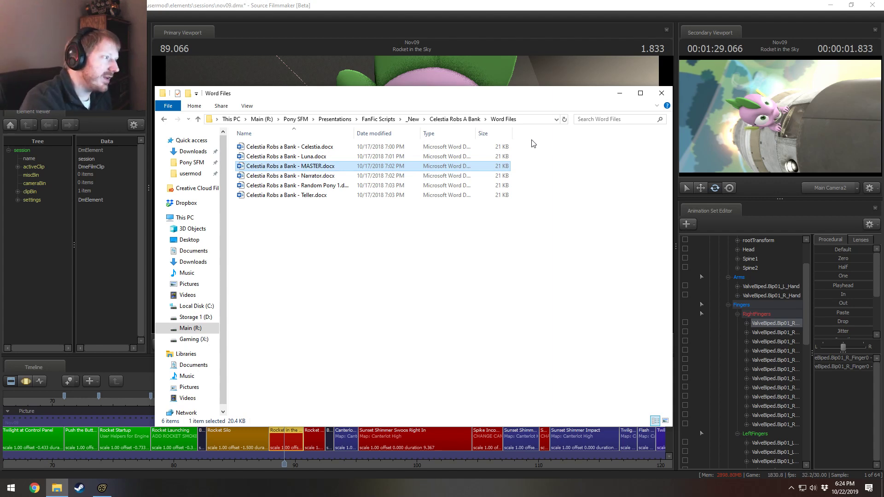
left_click(470, 119)
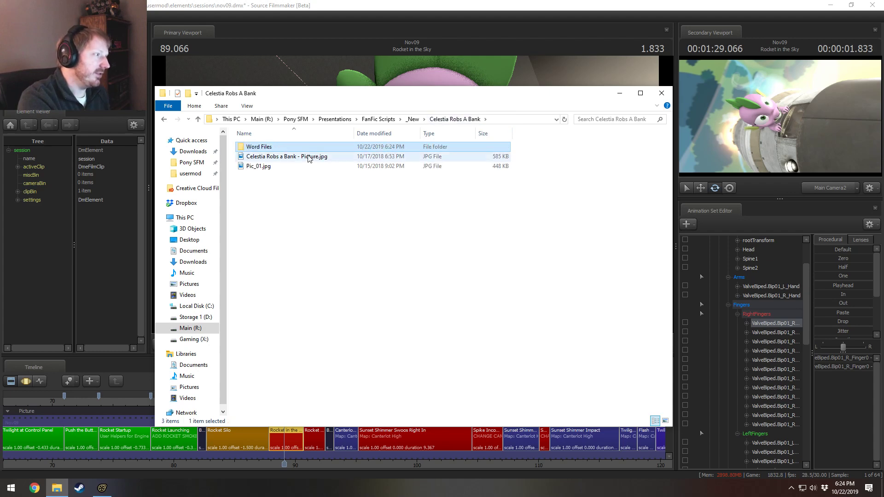
double_click(264, 156)
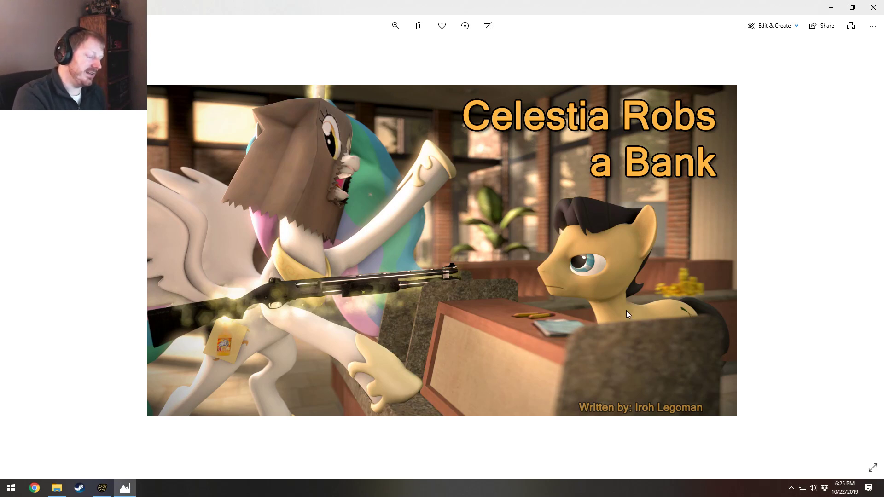
key("Right")
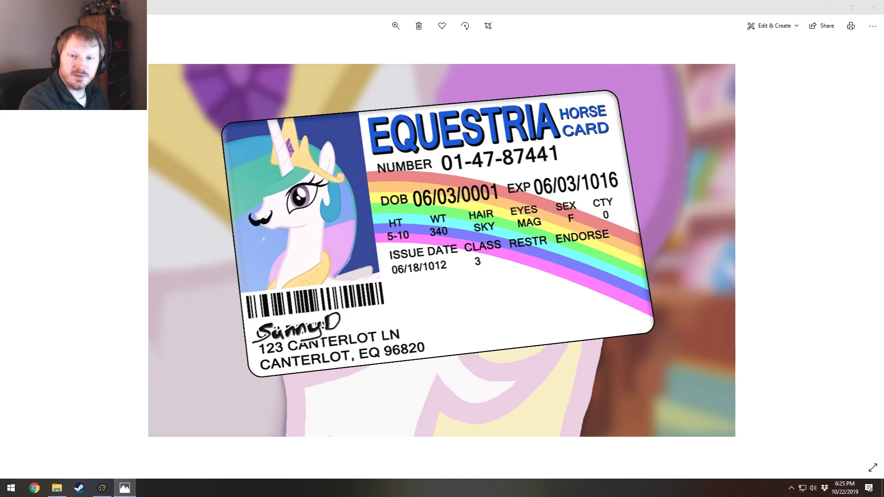
Step: Switch to Chrome's "mclovin id" image search, widen its window to compare the licence with the horse card picture, and close both windows
key("alt+Tab")
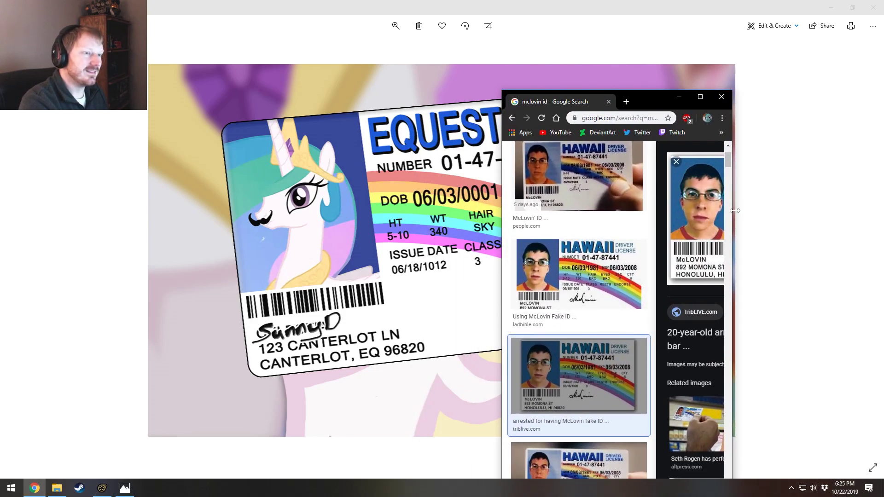
left_click_drag(732, 213, 867, 210)
left_click_drag(777, 102, 409, 296)
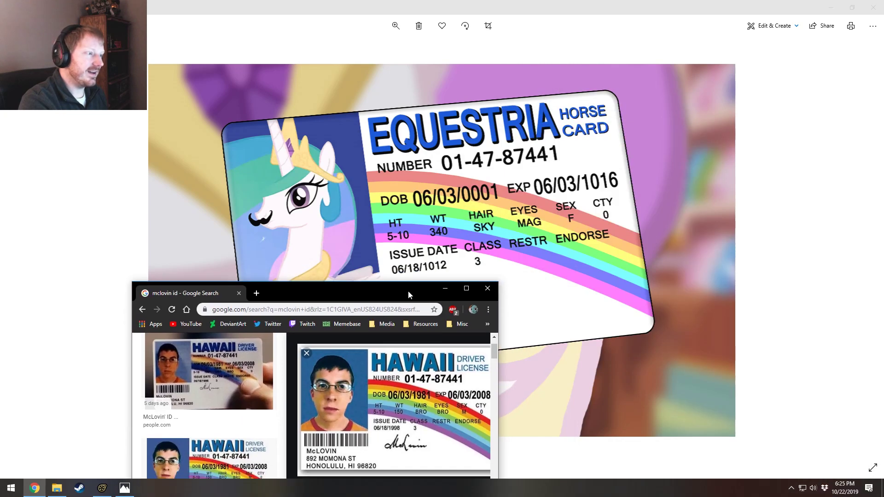
left_click_drag(501, 397, 596, 395)
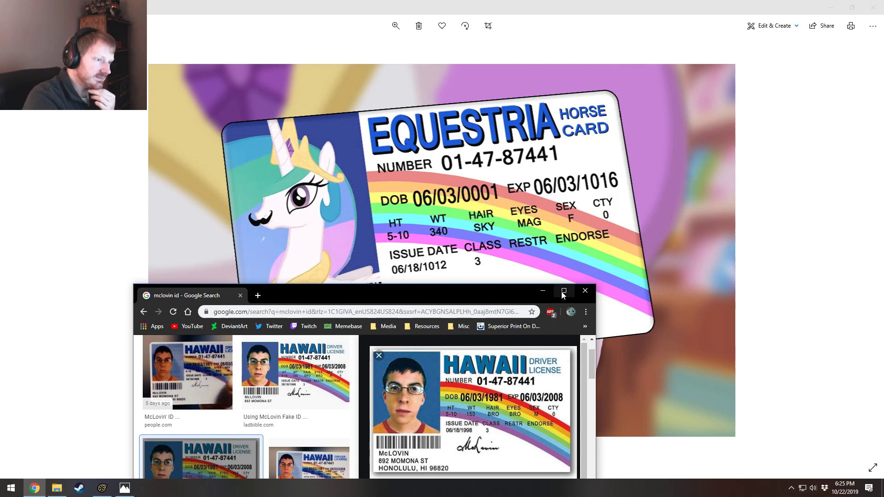
left_click_drag(513, 302, 545, 208)
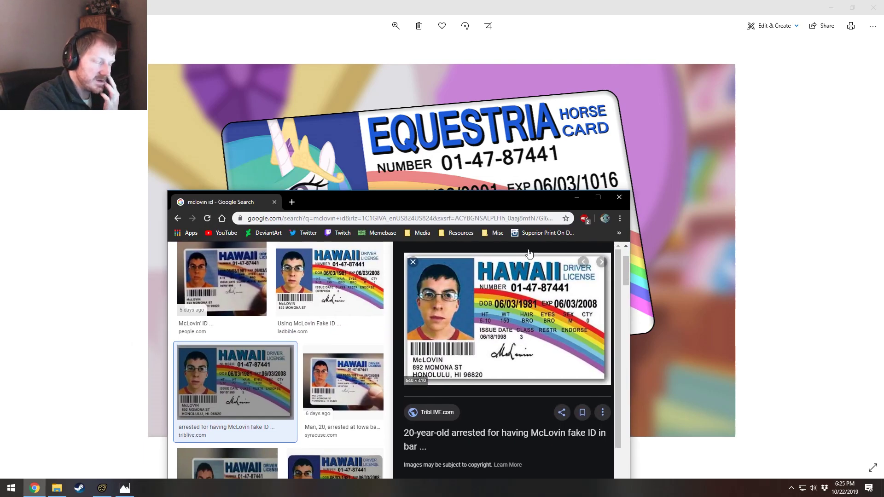
left_click(619, 198)
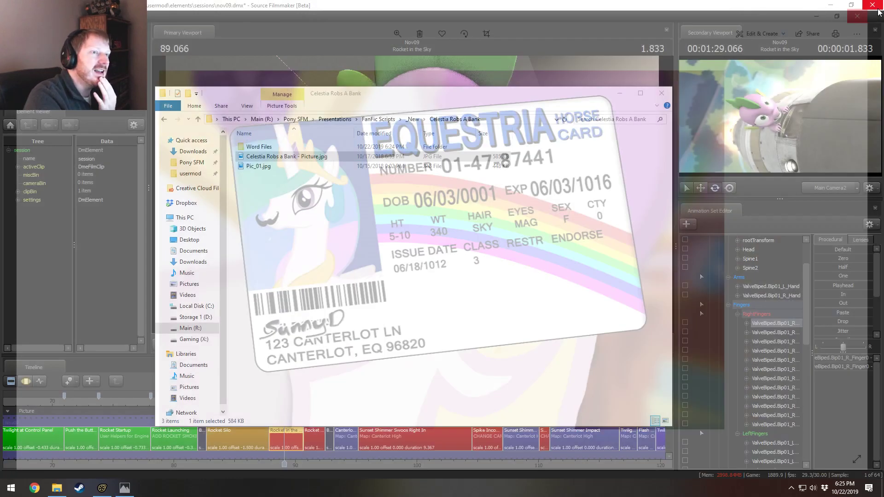
left_click(873, 8)
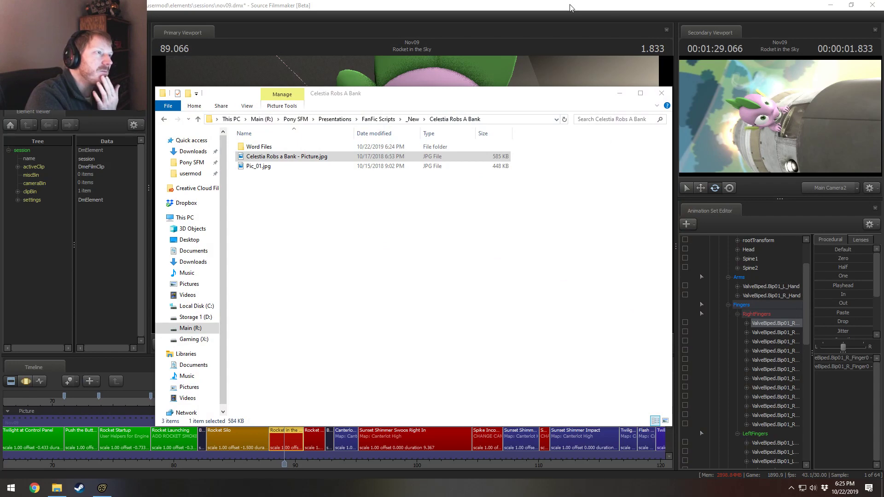
left_click(526, 6)
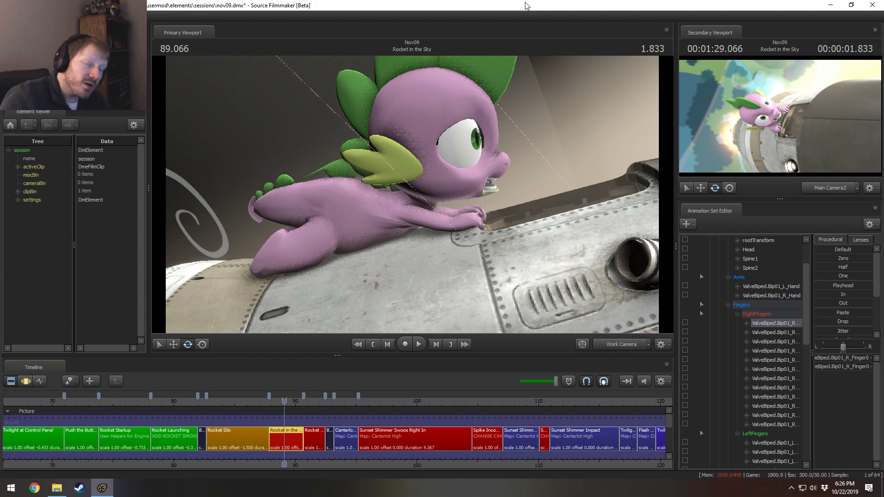
Step: Open the "Please Kill Me" folder inside _New and play Please Kill Me - Video.mp4 in VLC
left_click(57, 488)
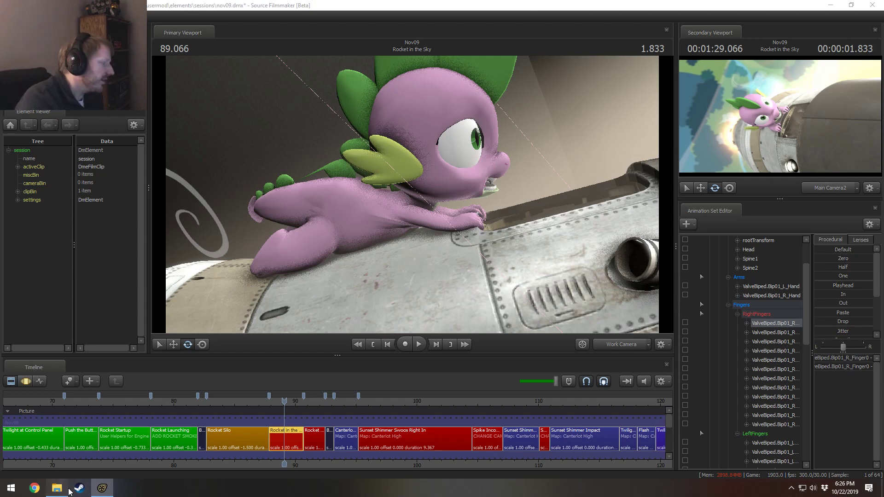
left_click(378, 119)
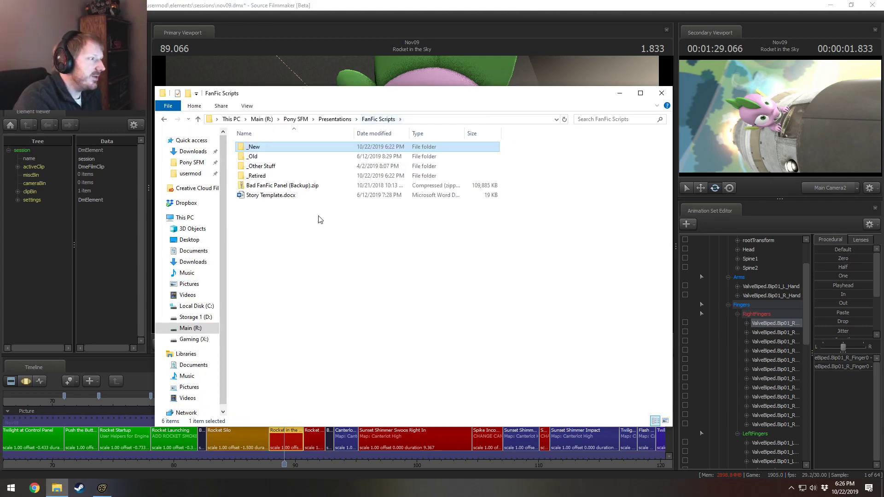
double_click(253, 146)
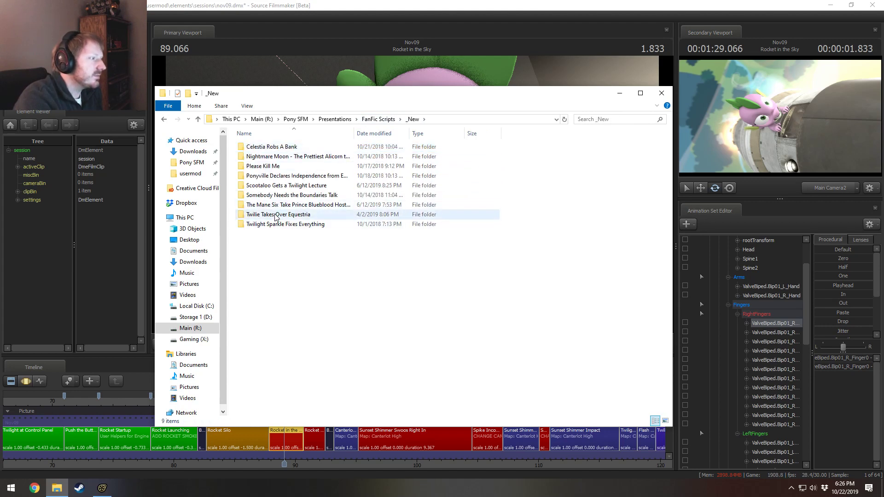
double_click(265, 167)
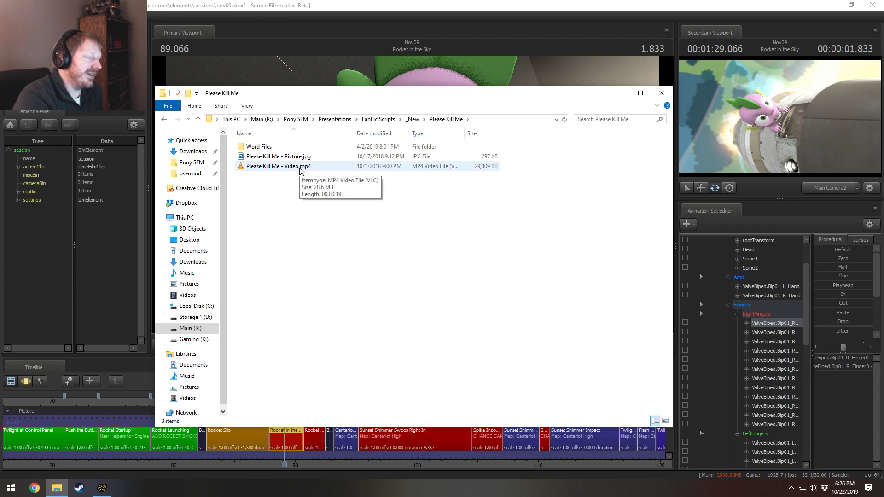
double_click(300, 167)
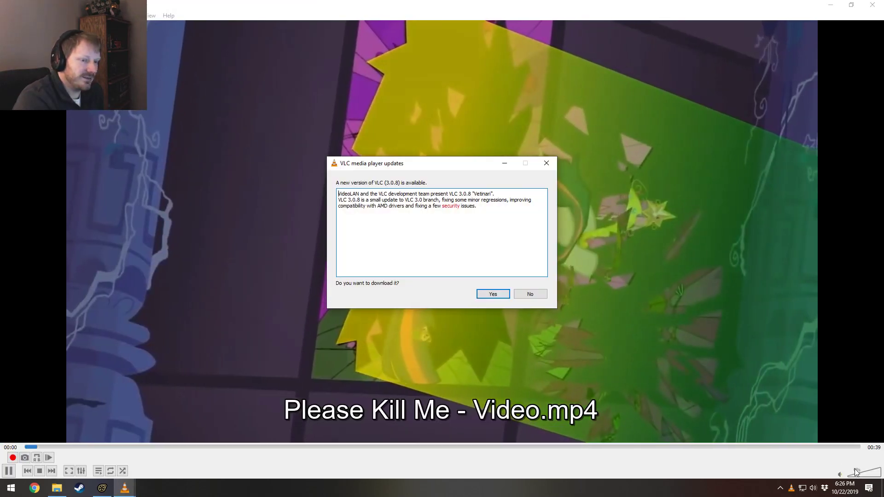
Step: Raise the playback volume, pause the video and set its audio device to Speakers (Sound Blaster Z)
left_click(876, 473)
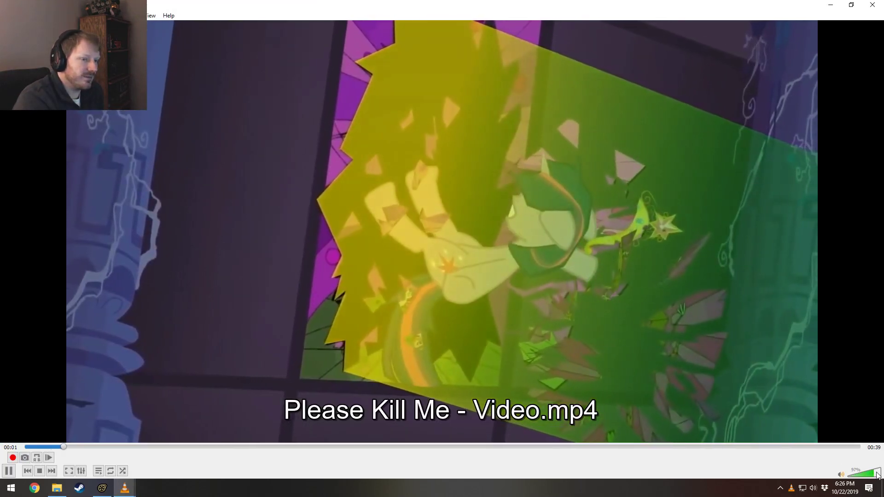
left_click(878, 473)
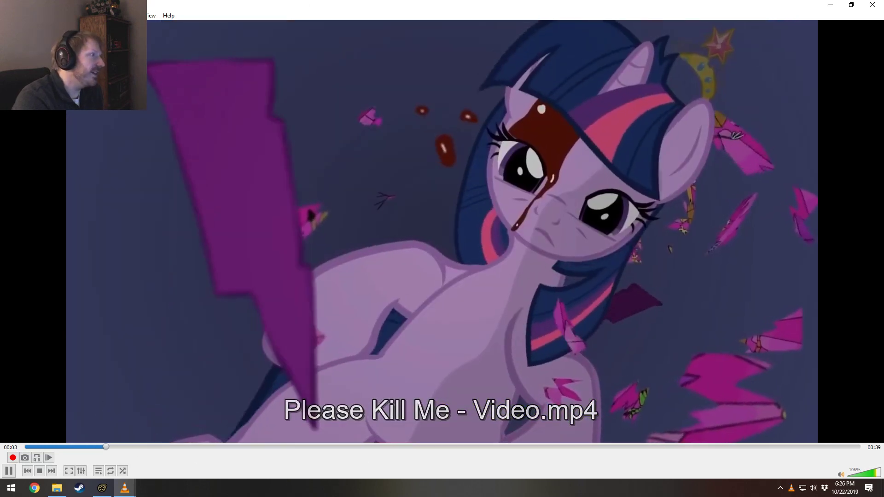
key("space")
left_click(83, 15)
mouse_move(110, 28)
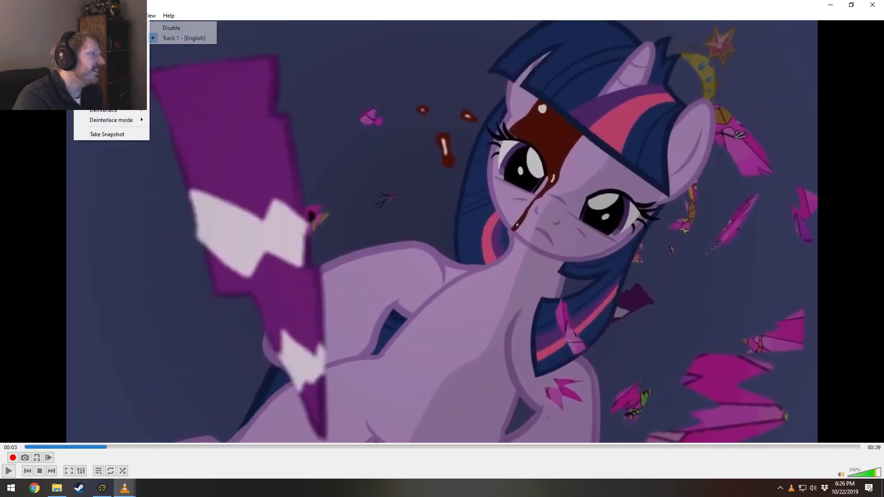
left_click(83, 15)
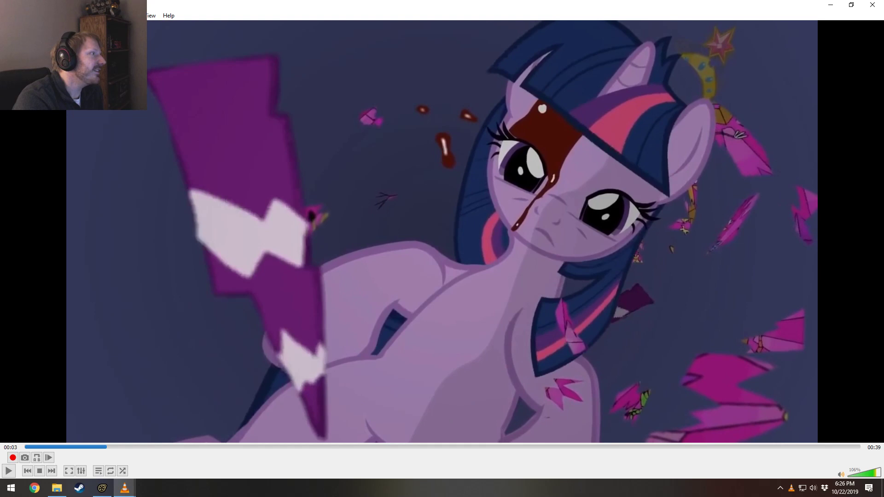
left_click(62, 15)
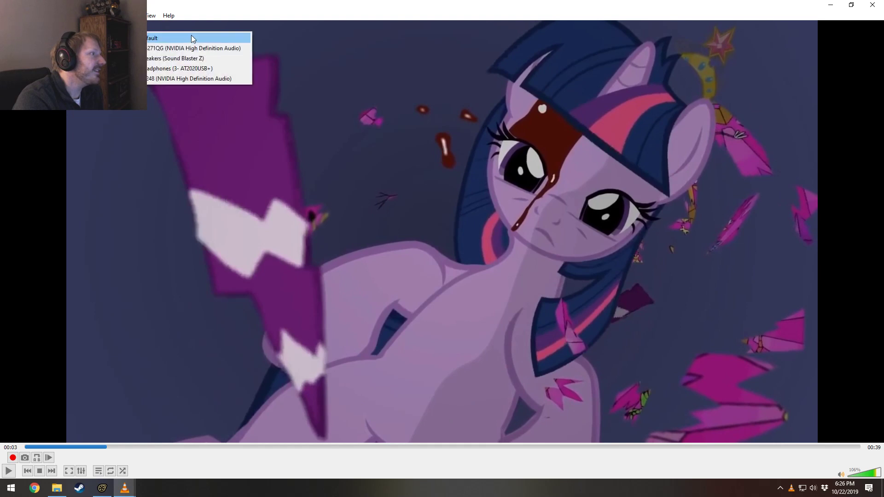
left_click(177, 57)
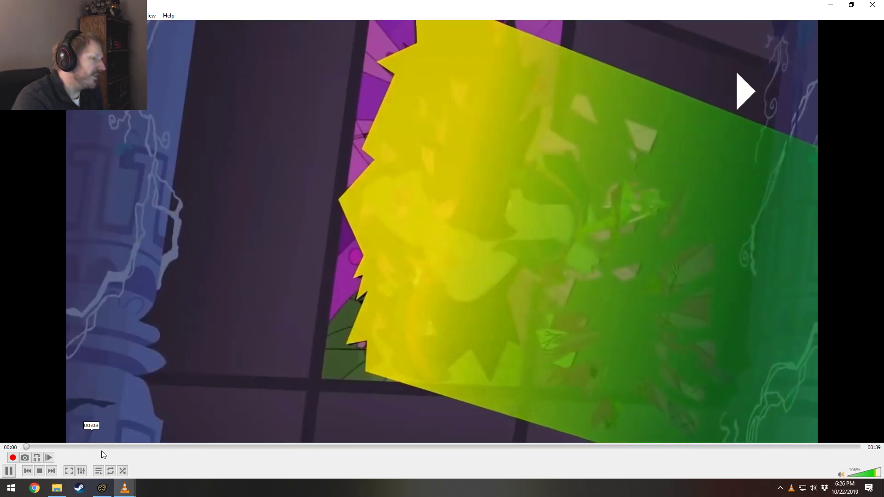
Step: Watch the restarted video, skipping to its later part and adjusting the volume to 75%, and close the player
left_click(867, 475)
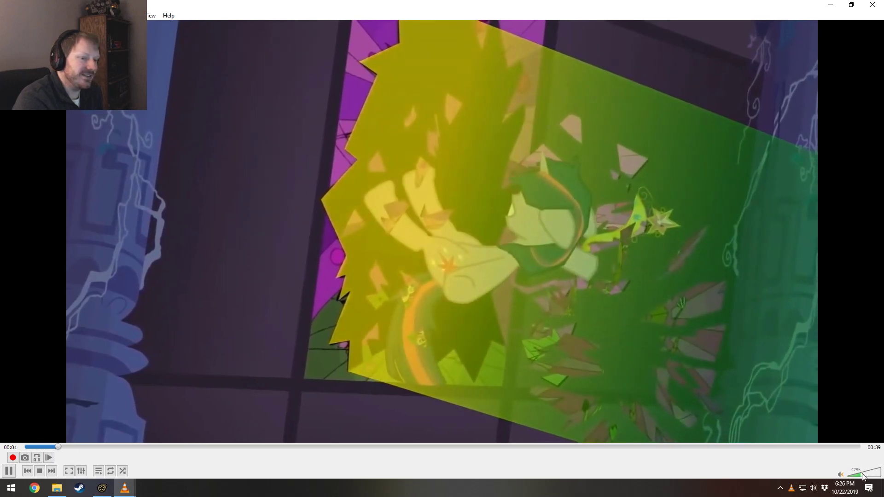
scroll(867, 475, "down", 1)
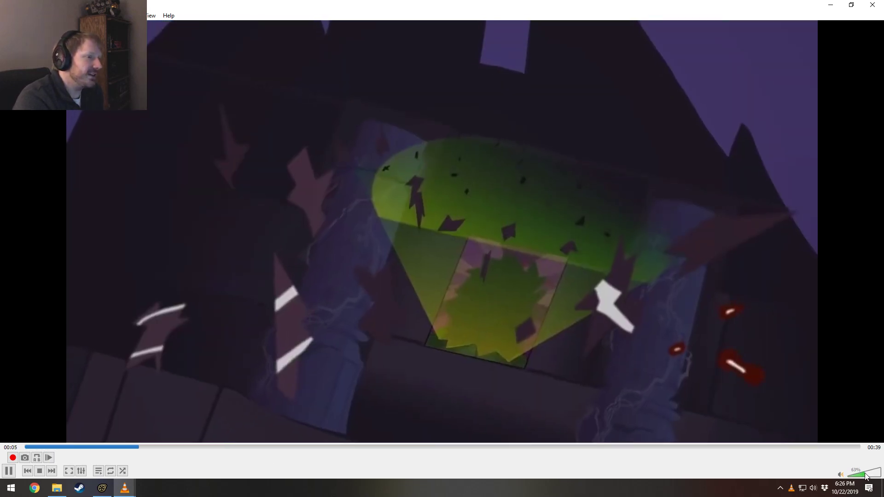
left_click(864, 476)
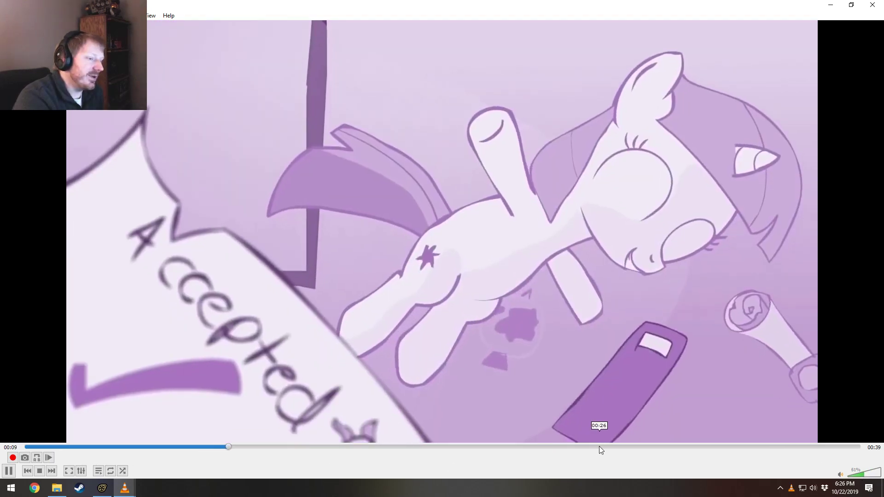
left_click(590, 447)
left_click(395, 447)
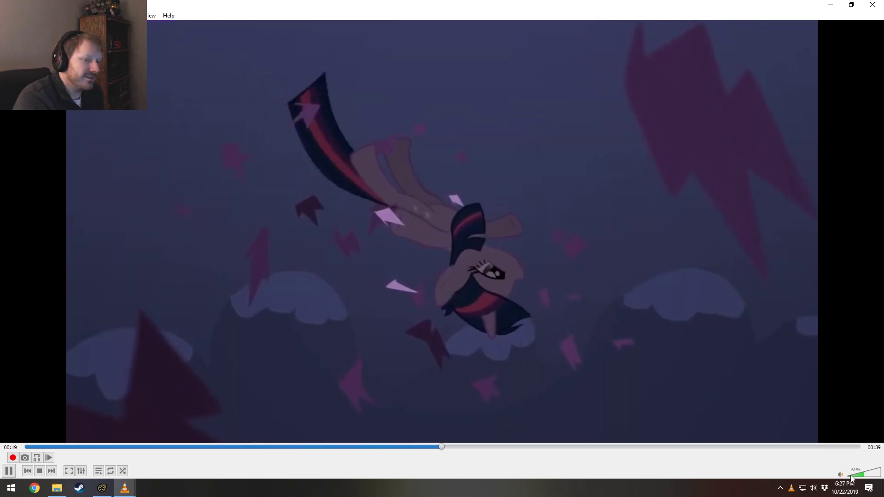
left_click_drag(870, 476, 877, 479)
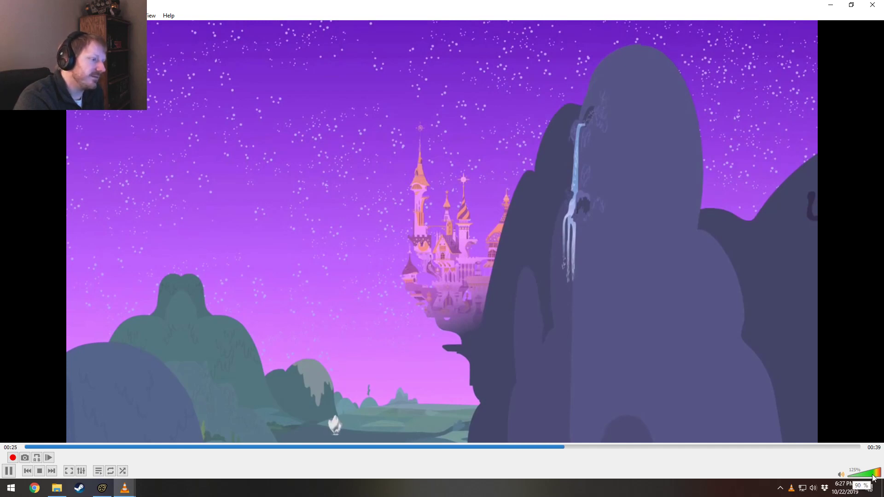
left_click_drag(873, 477, 869, 475)
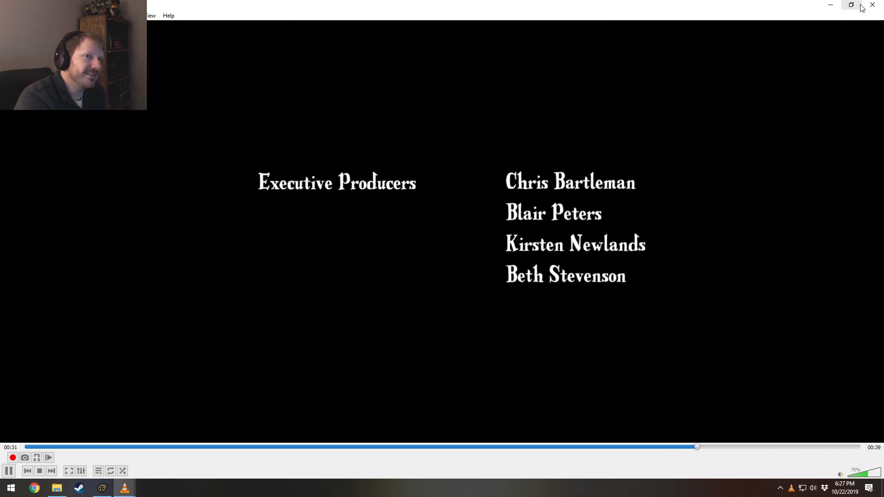
left_click(872, 5)
left_click(402, 4)
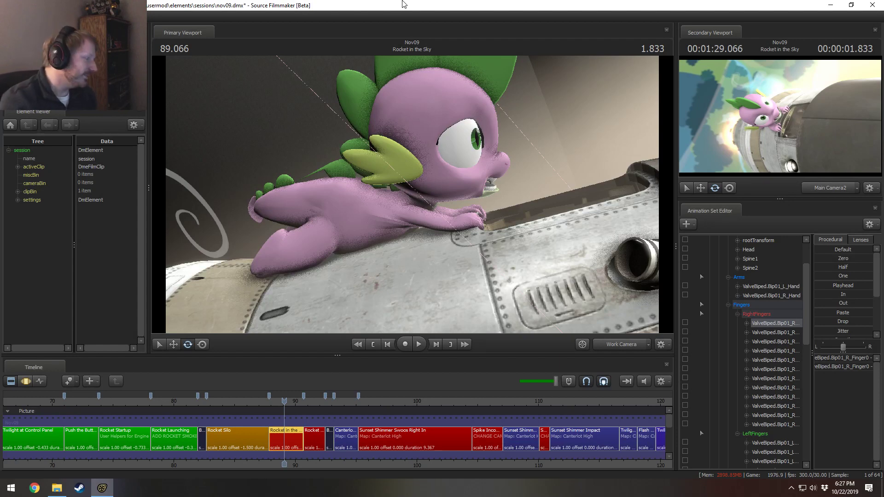
Step: Open Independence - Picture 1.jpg from _New's "Ponyville Declares Independence from Equestria" folder and enlarge the image
left_click(58, 489)
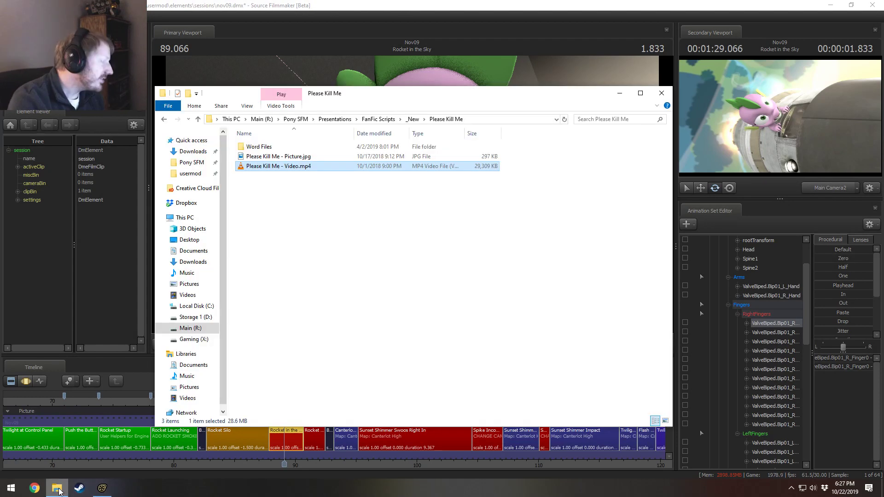
left_click(413, 119)
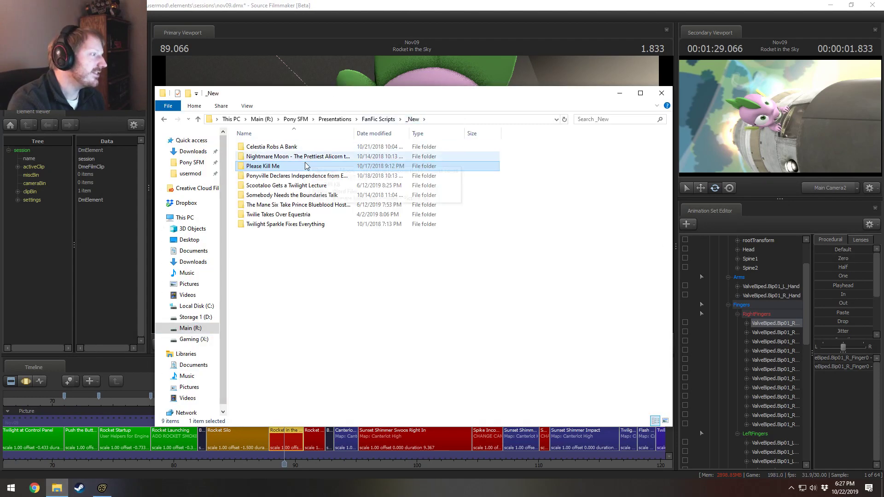
double_click(298, 176)
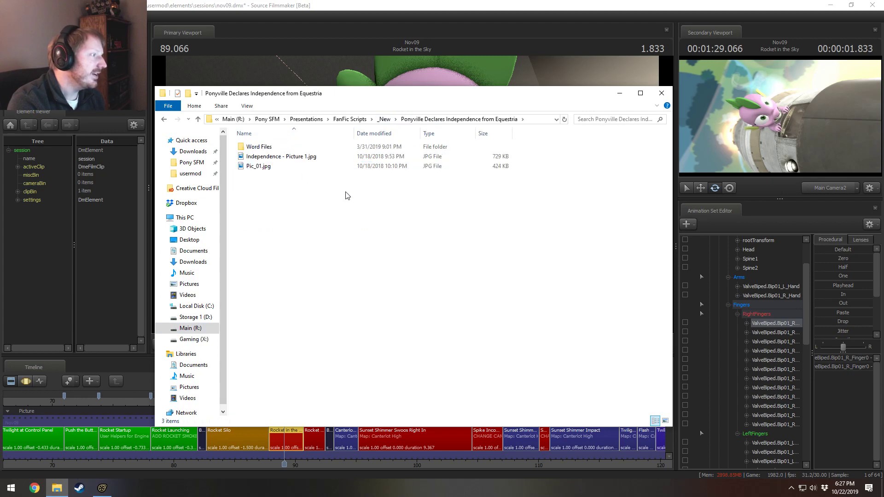
double_click(276, 157)
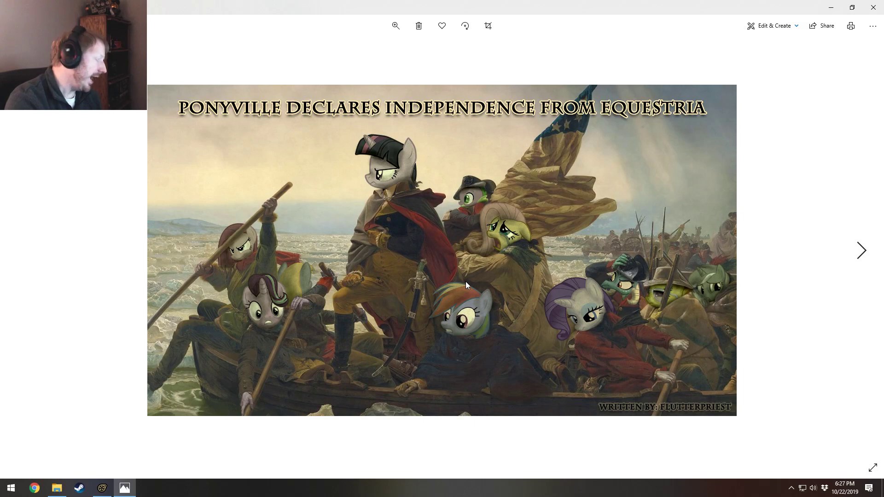
scroll(465, 281, "up", 2)
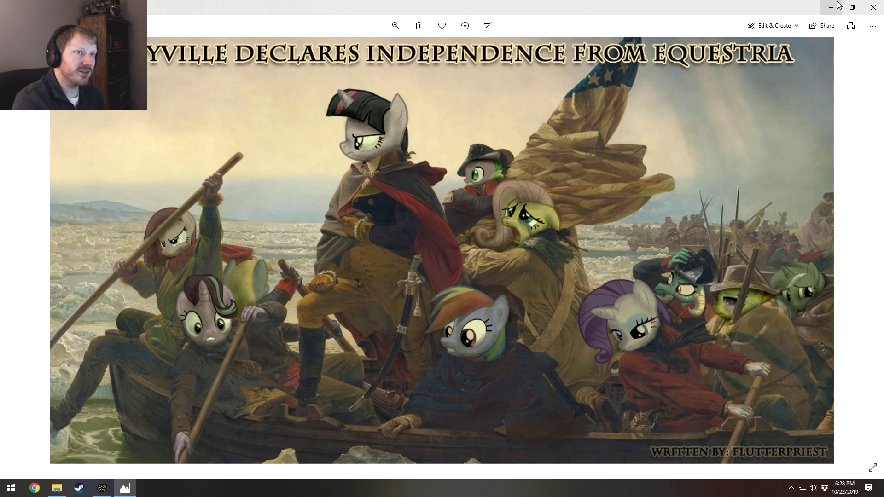
Step: Close the enlarged picture, view Pic_01.jpg from the same Ponyville Declares Independence folder, and close it
left_click(864, 13)
double_click(267, 168)
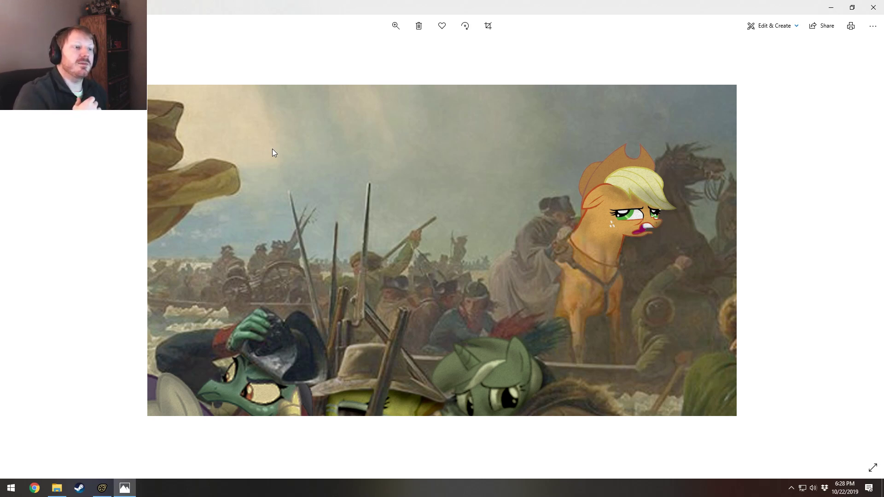
left_click(872, 7)
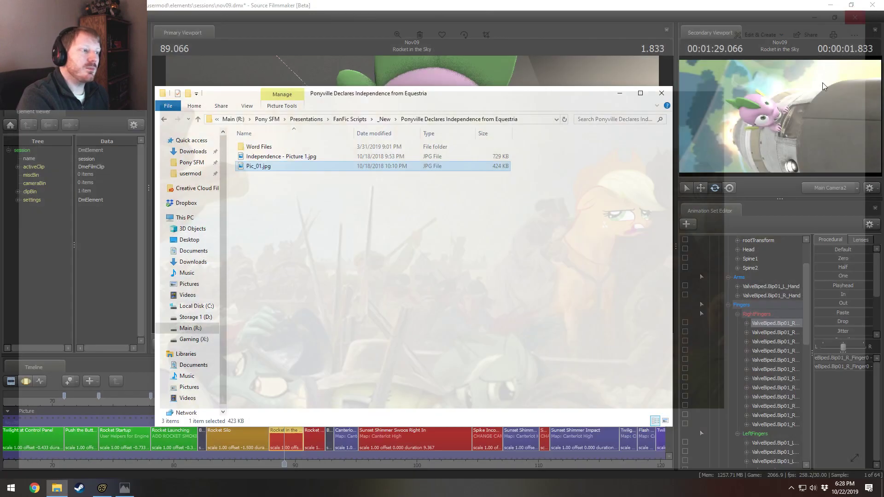
Step: Open _Old's "Starlight Glimmer Overreacts to Everything" folder in FanFic Scripts and view Overreaction - Picture 01.jpg
left_click(385, 119)
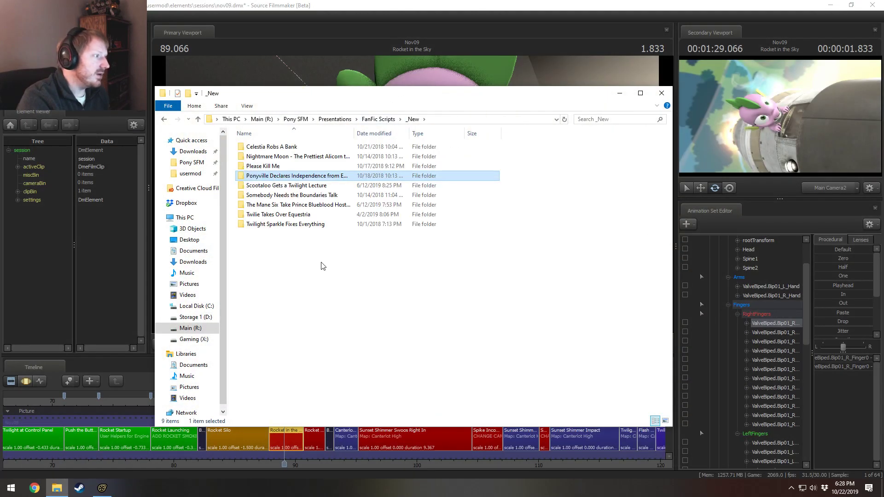
left_click(379, 118)
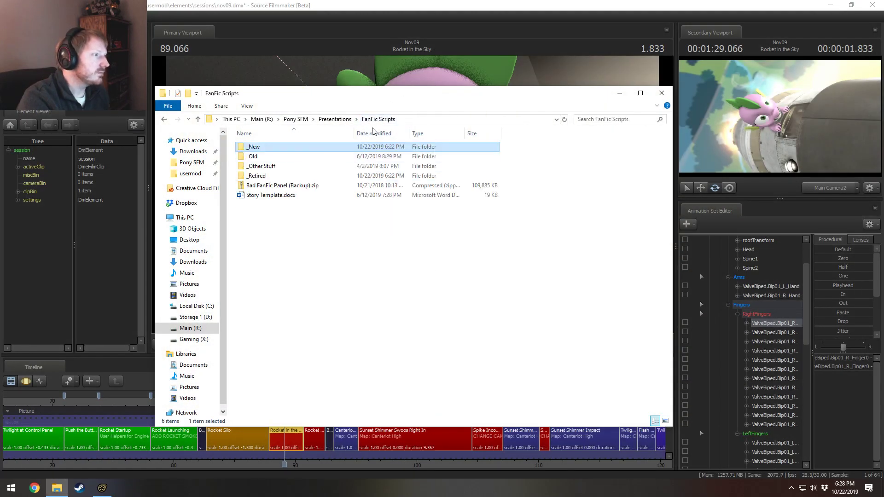
double_click(265, 156)
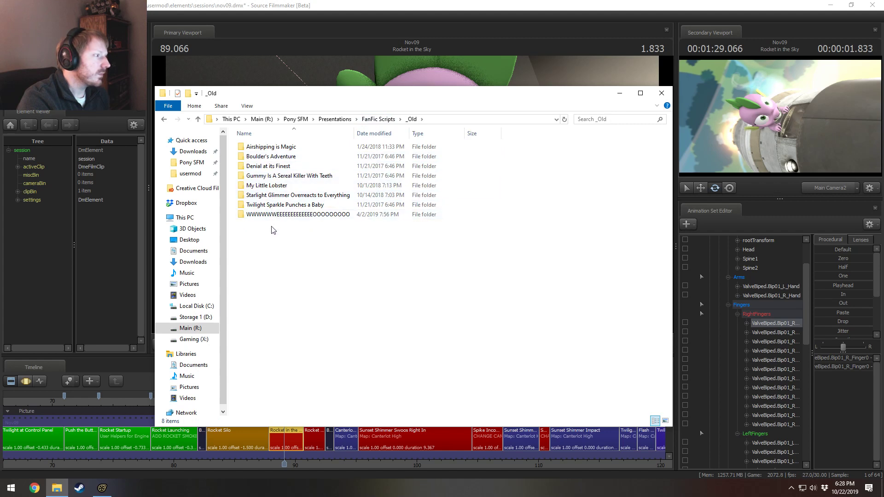
double_click(276, 195)
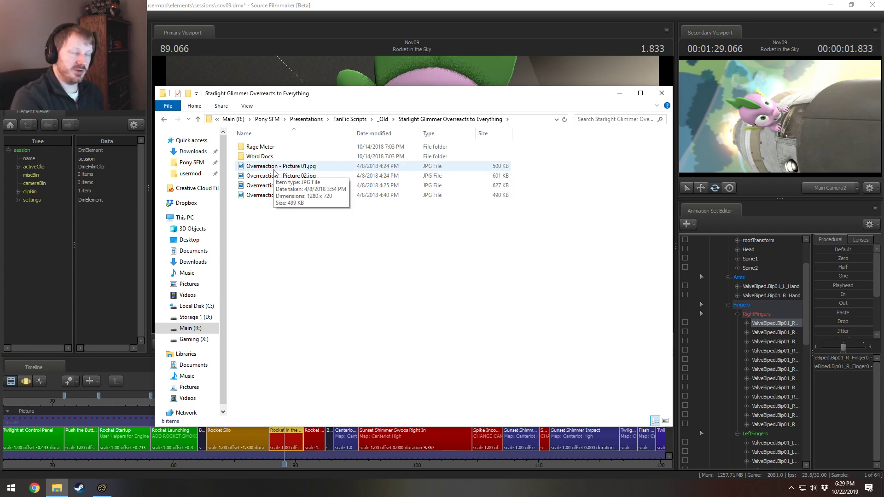
double_click(273, 168)
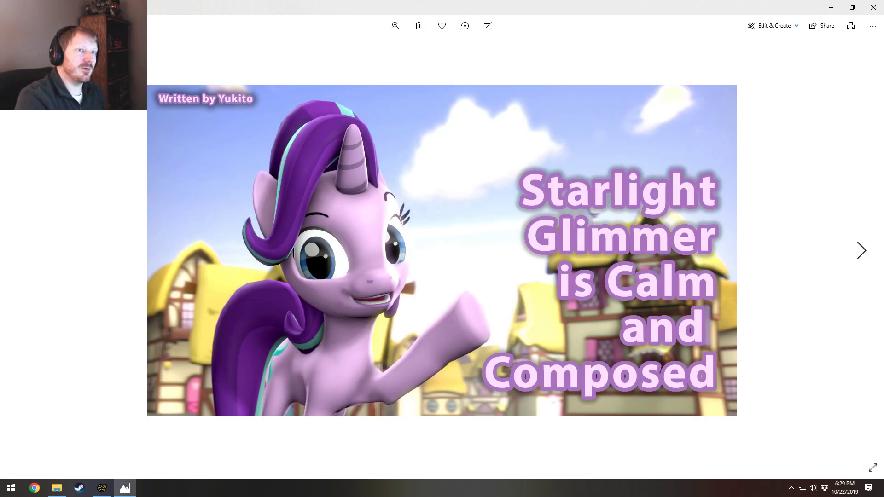
left_click(867, 15)
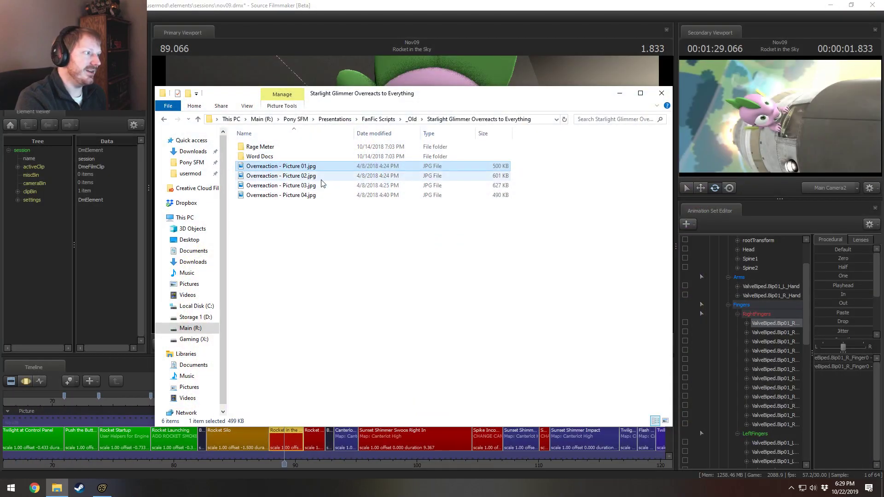
Step: View Overreaction - Picture 02.jpg, Picture 03.jpg and Picture 04.jpg one after another, closing each image
double_click(310, 177)
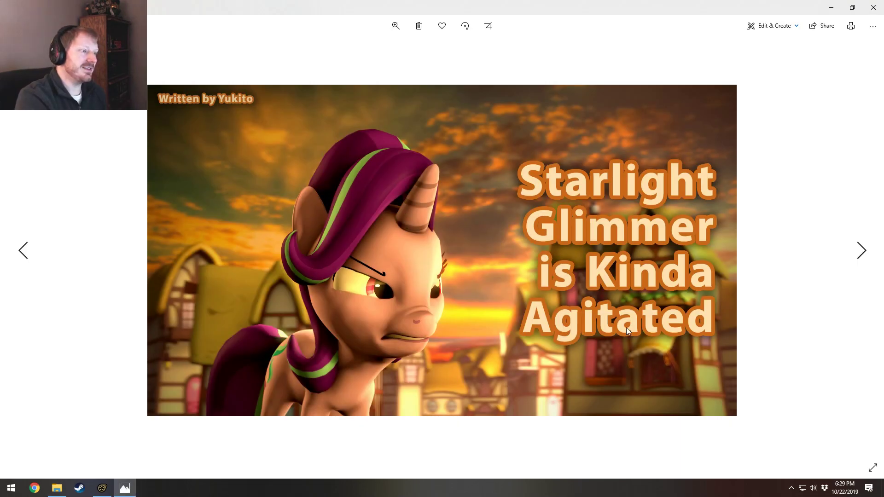
left_click(873, 7)
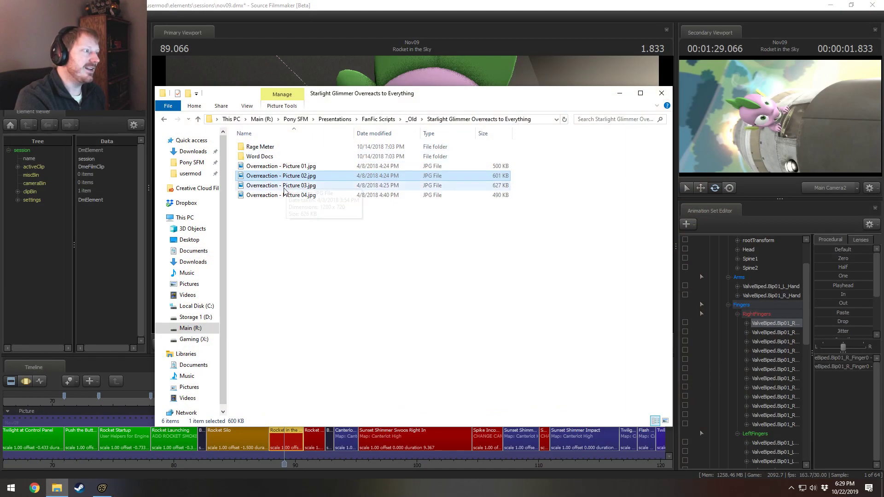
double_click(286, 186)
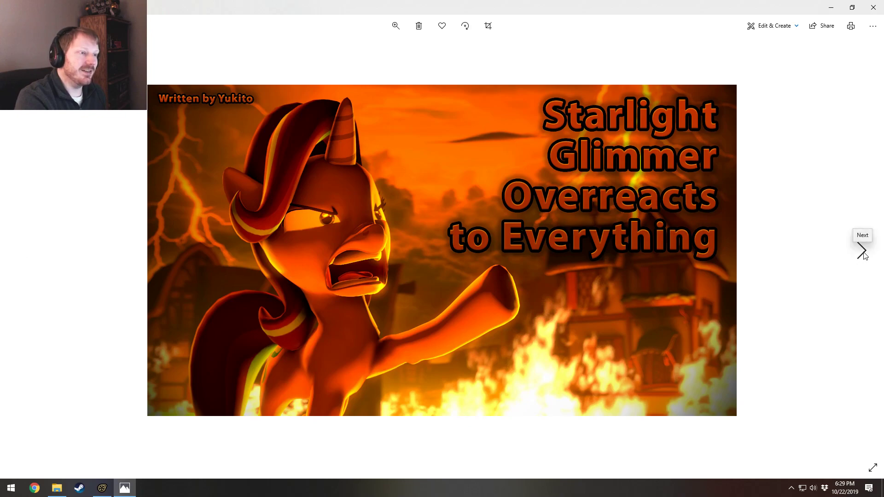
left_click(873, 7)
left_click(303, 195)
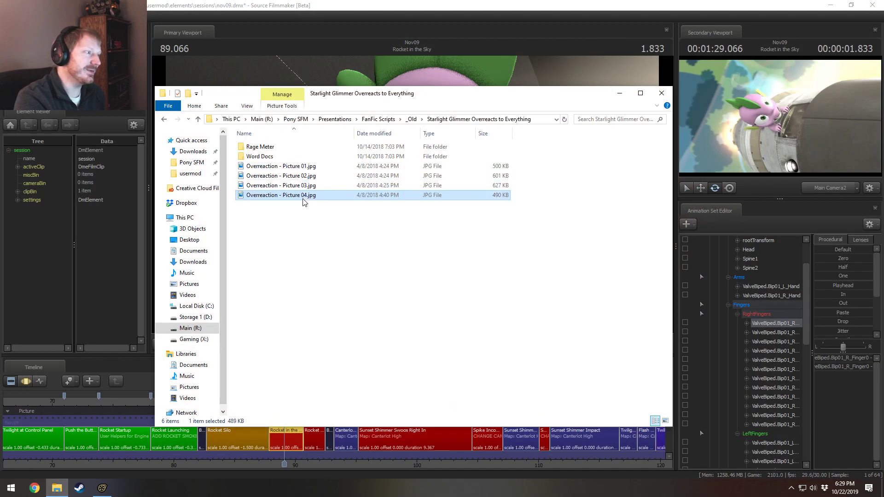
double_click(303, 199)
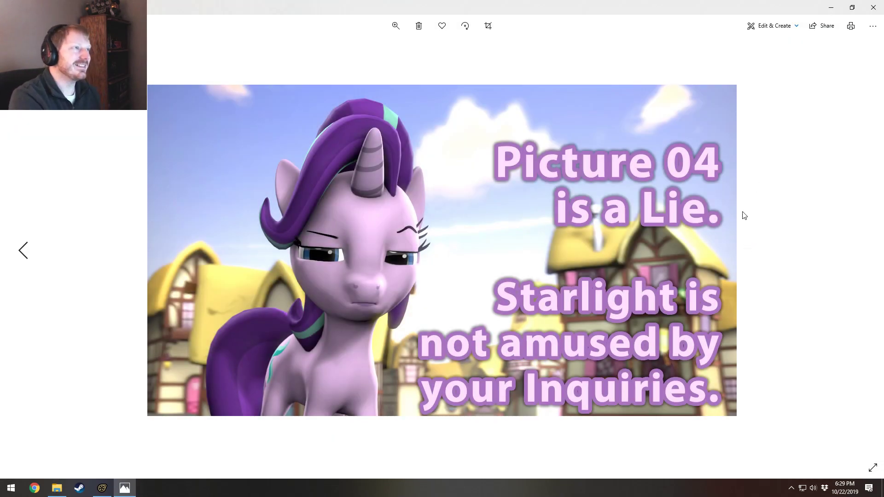
left_click(873, 7)
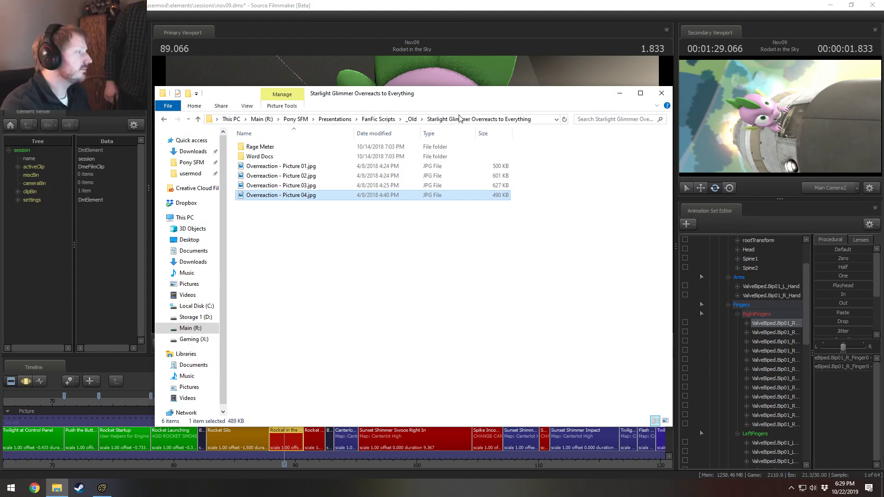
Step: Minimize the file window to return to Source Filmmaker and view Spike on the rocket from other angles with the work camera
left_click(619, 93)
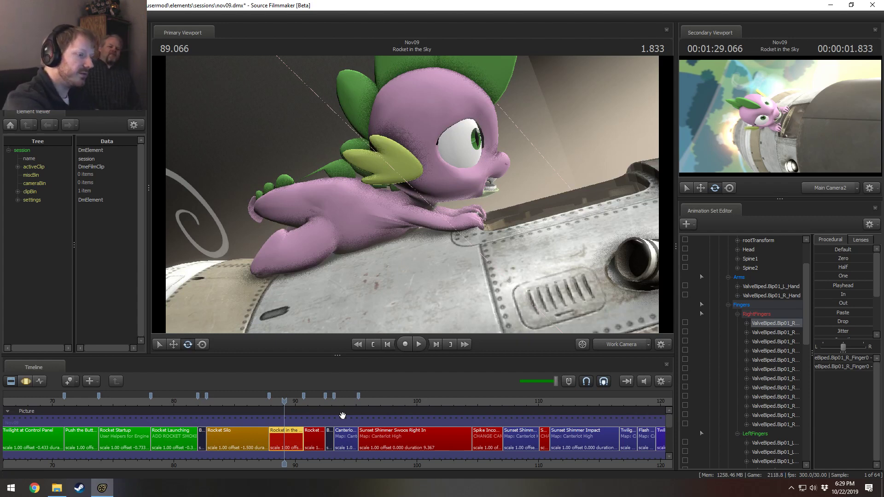
middle_click_drag(330, 463, 295, 465)
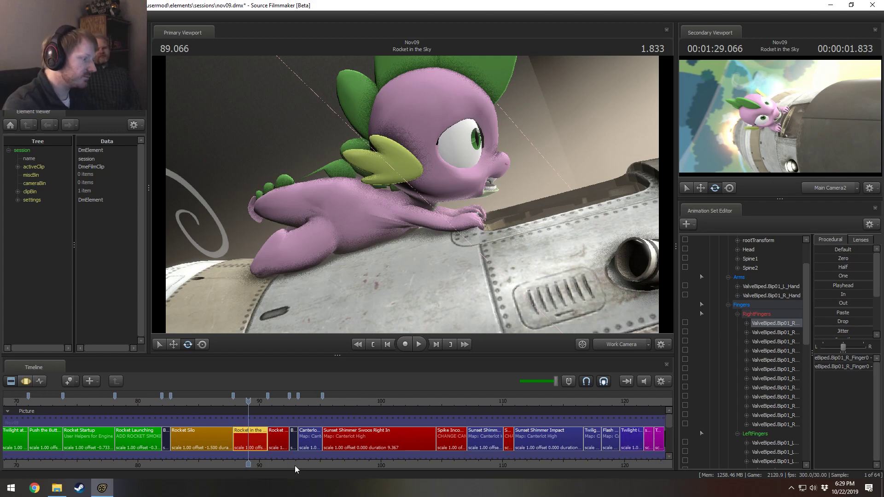
mouse_move(386, 290)
left_mouse_down()
mouse_move(413, 189)
mouse_move(434, 222)
mouse_move(422, 215)
mouse_move(414, 223)
mouse_move(412, 194)
mouse_move(377, 184)
left_mouse_up()
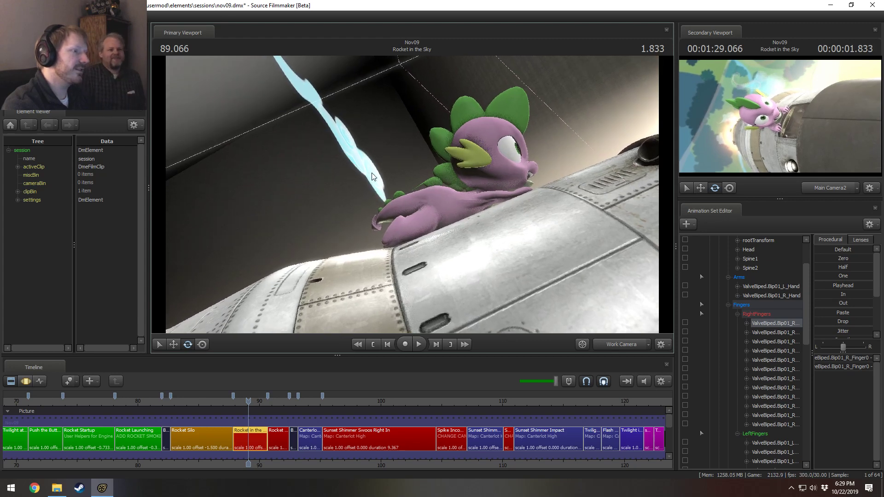
left_click_drag(421, 256, 408, 244)
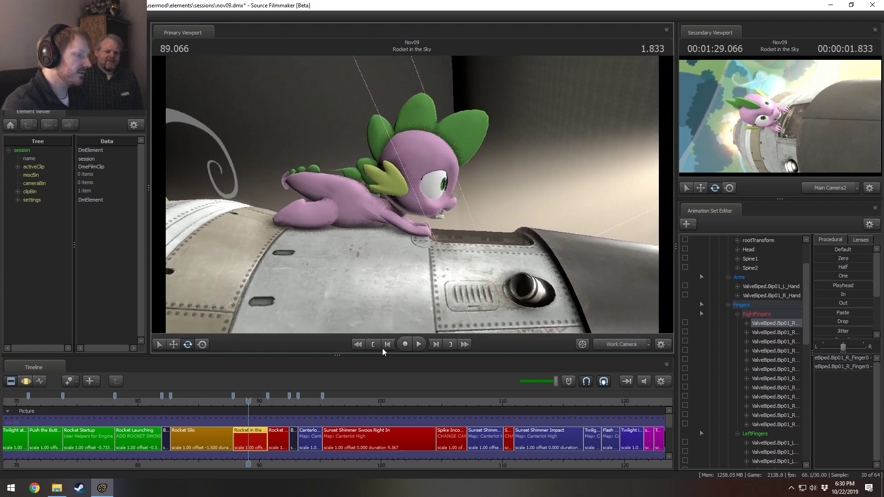
Step: Switch the timeline to the Motion Editor and place the playhead at 88.366 in the Rocket in the Sky shot
scroll(273, 437, "up", 3)
scroll(274, 437, "up", 2)
key("F3")
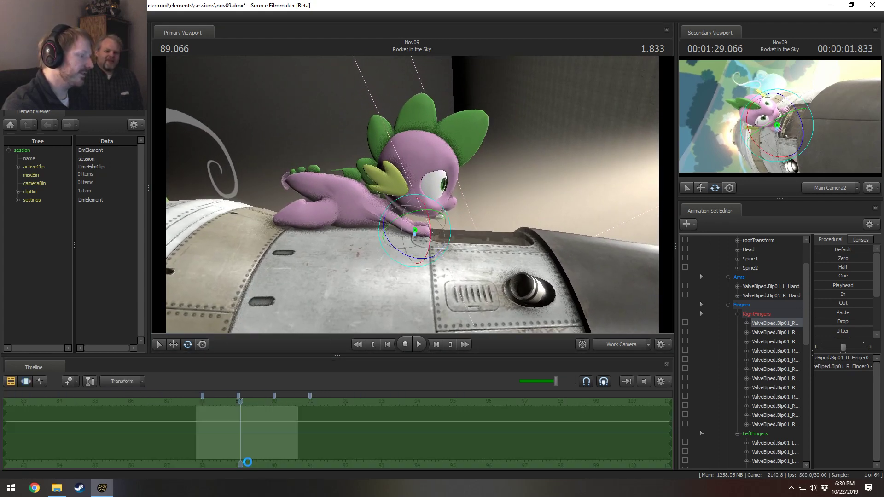
scroll(244, 445, "up", 4)
left_click(147, 431)
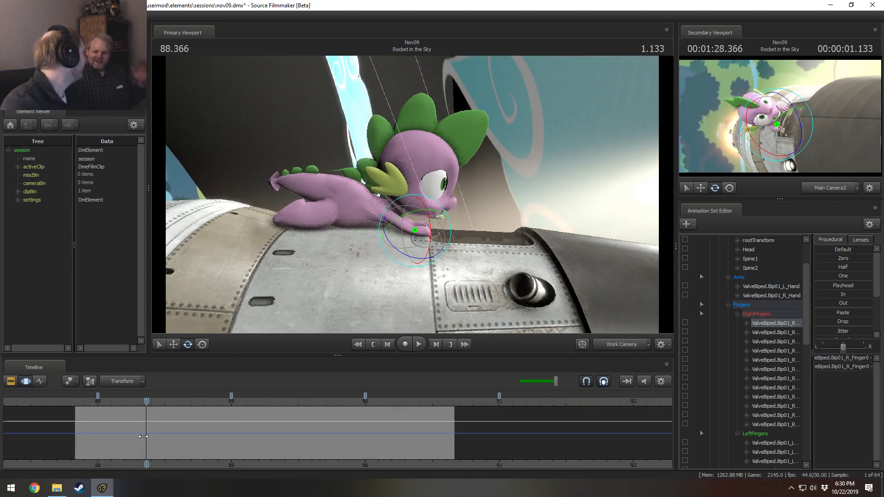
Step: Review Spike's tail motion by scrubbing and playing the Rocket in the Sky shot, and return the playhead to 87.900
left_click(97, 403)
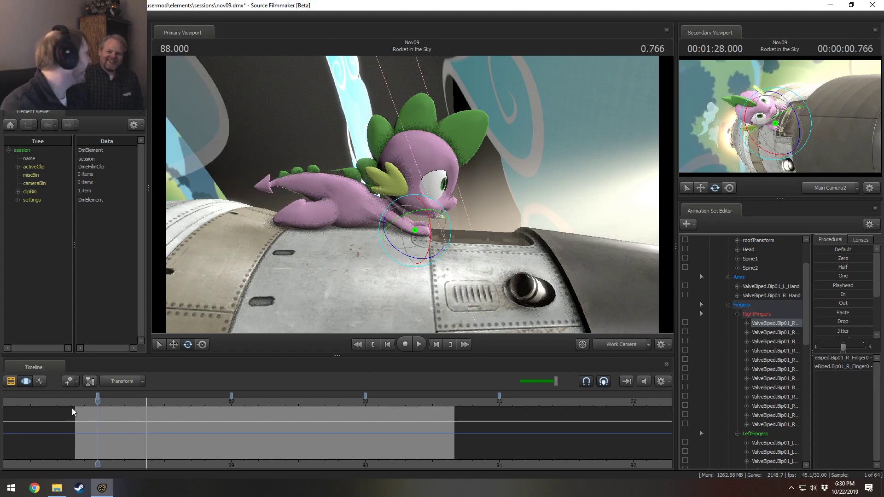
left_click_drag(64, 405, 196, 388)
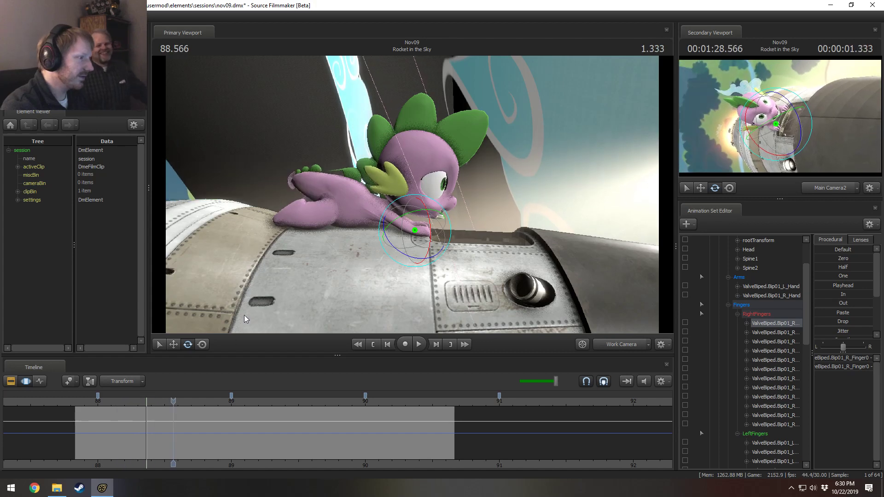
key("space")
left_click_drag(291, 274, 357, 295)
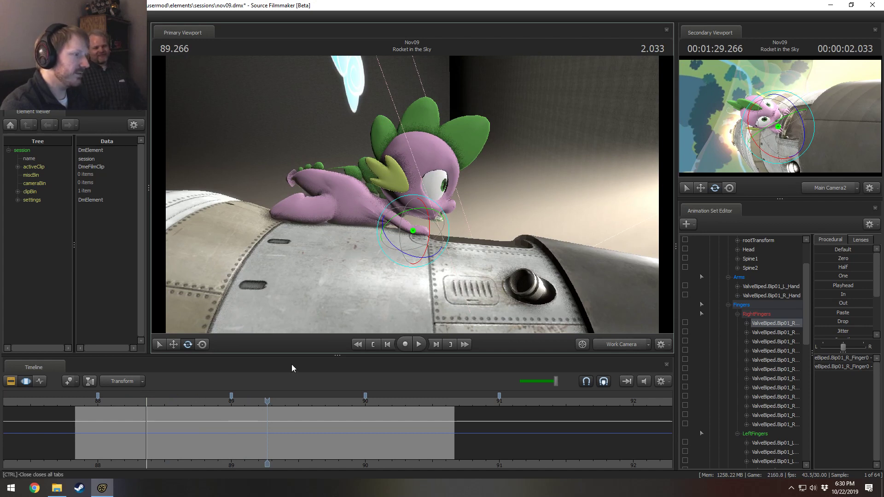
left_click(86, 401)
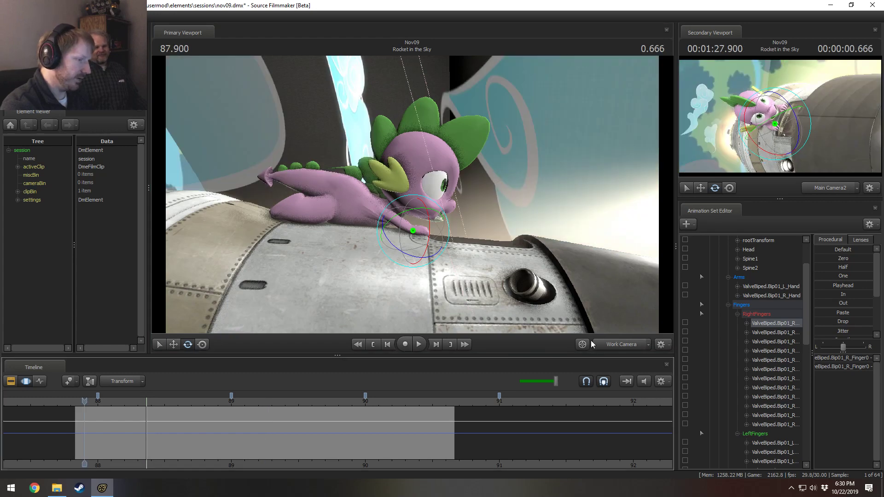
Step: Review the Rocket in the Sky shot through Main Camera2 and the work camera, examining Spike's pose and hand contact on the rocket
left_click(627, 344)
key("space")
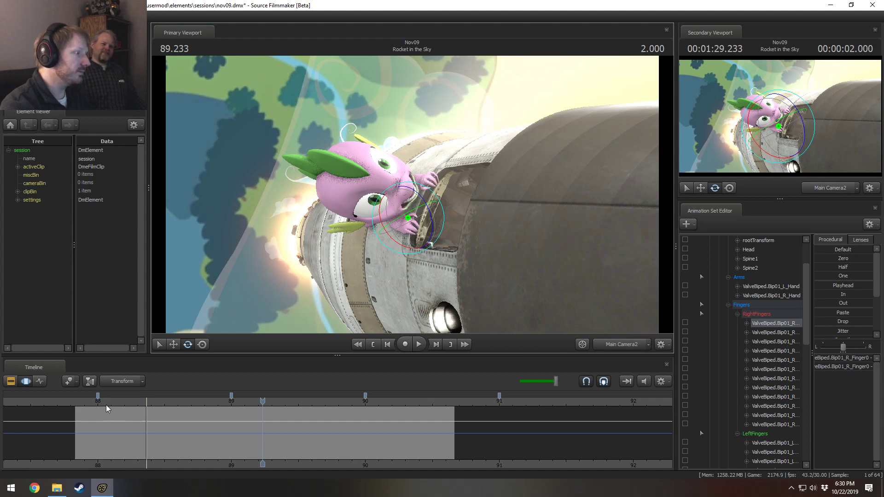
left_click(89, 405)
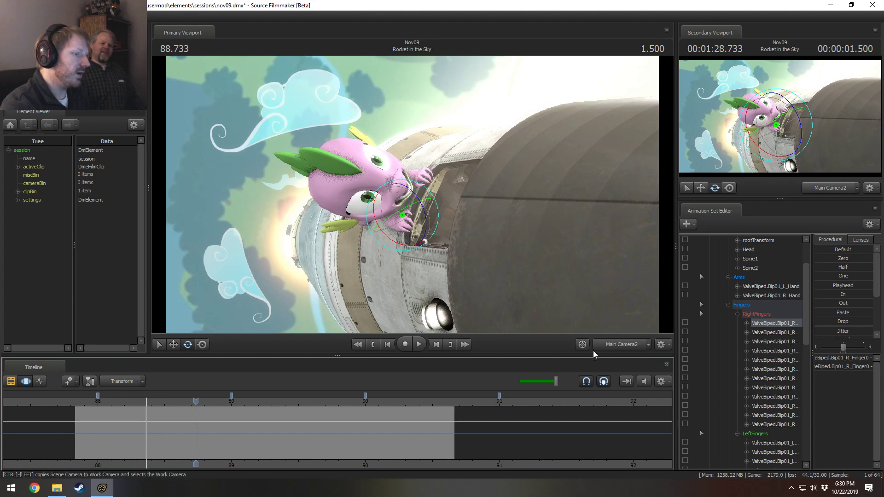
left_click(606, 343)
left_click_drag(502, 293, 453, 171)
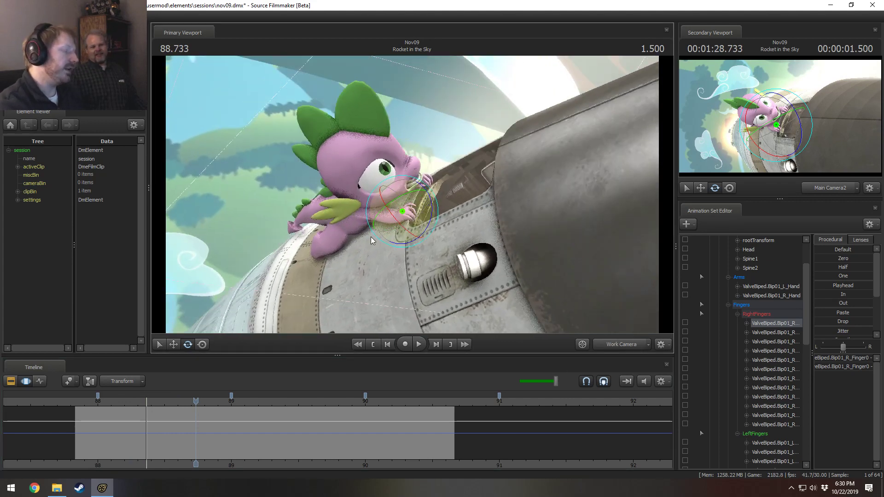
key("space")
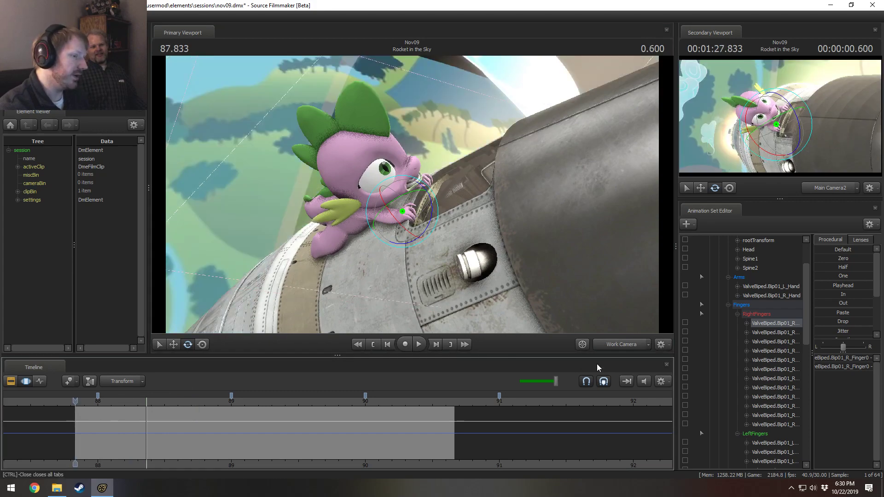
left_click(613, 345)
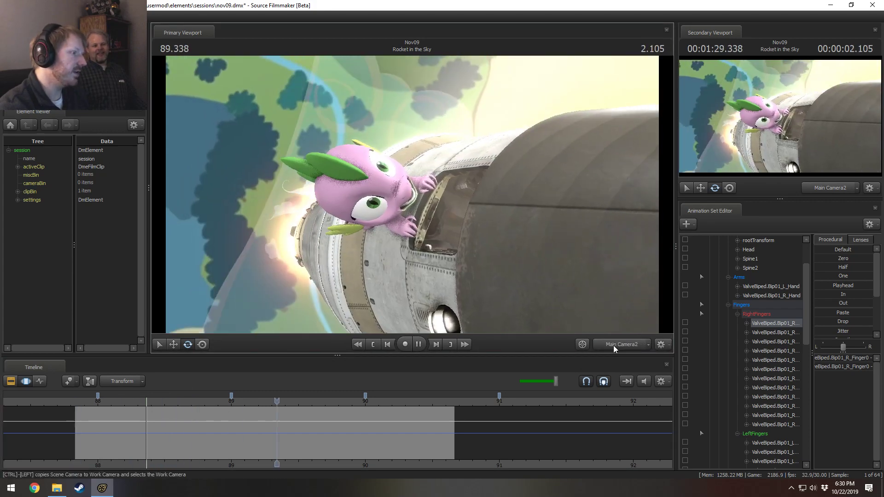
key("space")
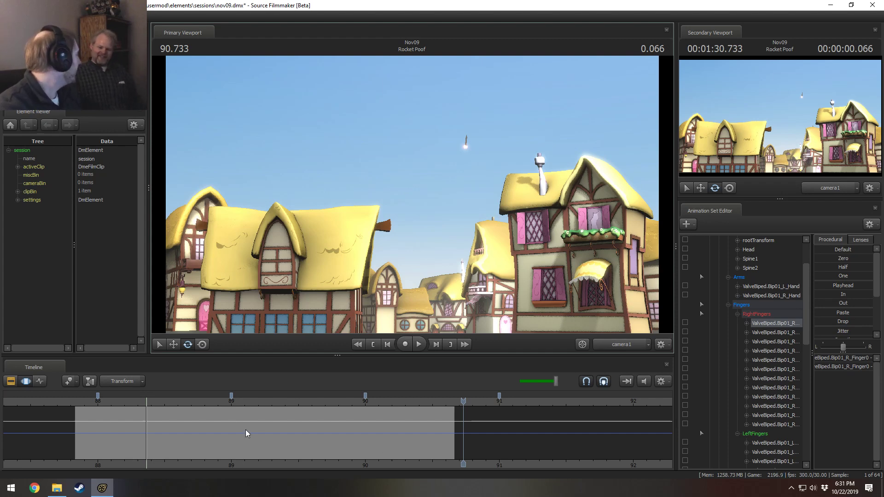
left_click(80, 429)
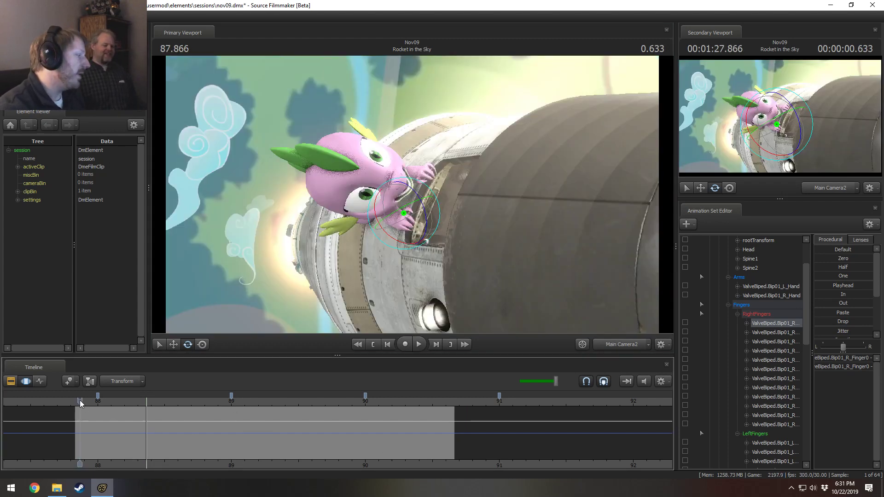
left_click(618, 344)
left_click(617, 345)
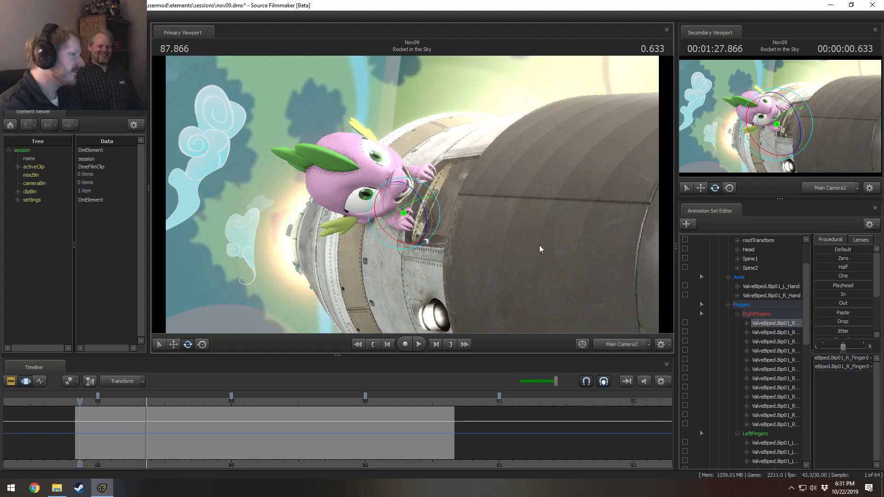
left_click_drag(589, 321, 463, 134)
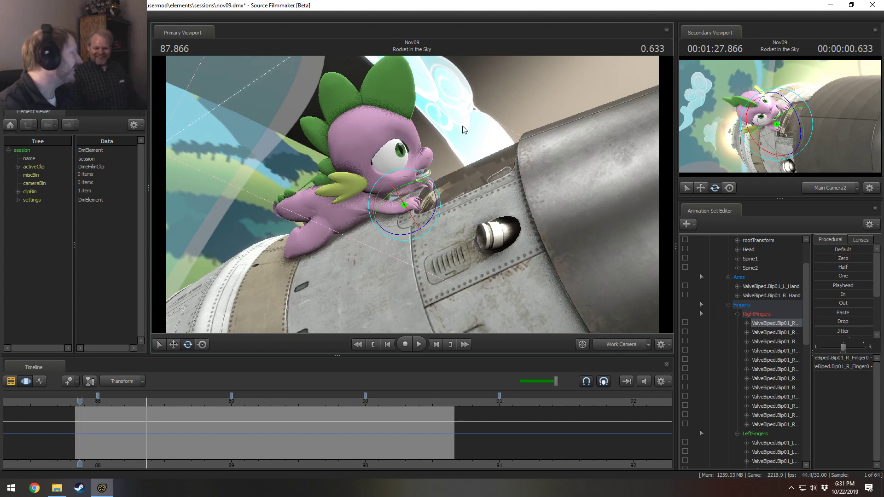
Step: Switch to the Clip Editor and play back the earlier Spike Fly to Rocket shot for comparison
scroll(460, 430, "down", 3)
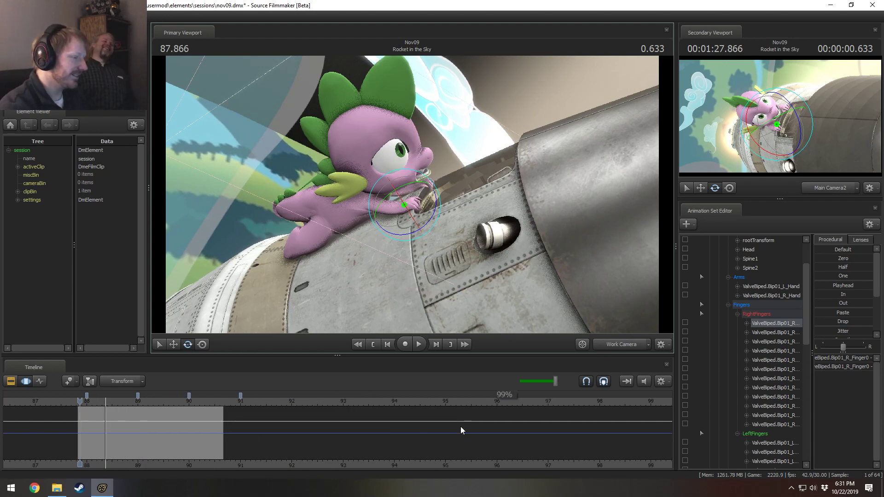
key("F2")
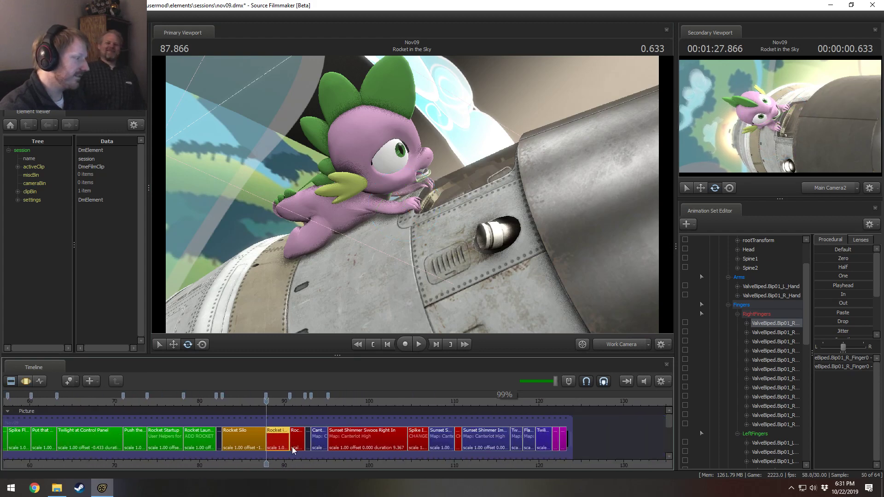
scroll(293, 450, "down", 2)
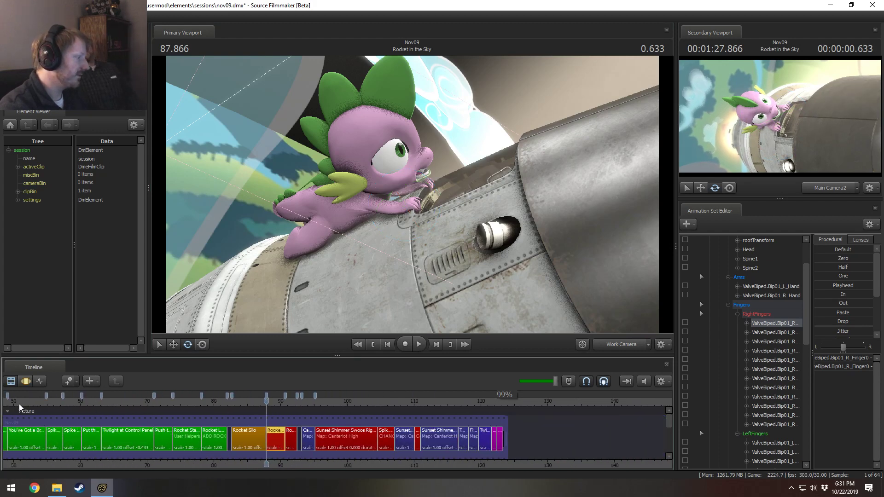
left_click(84, 402)
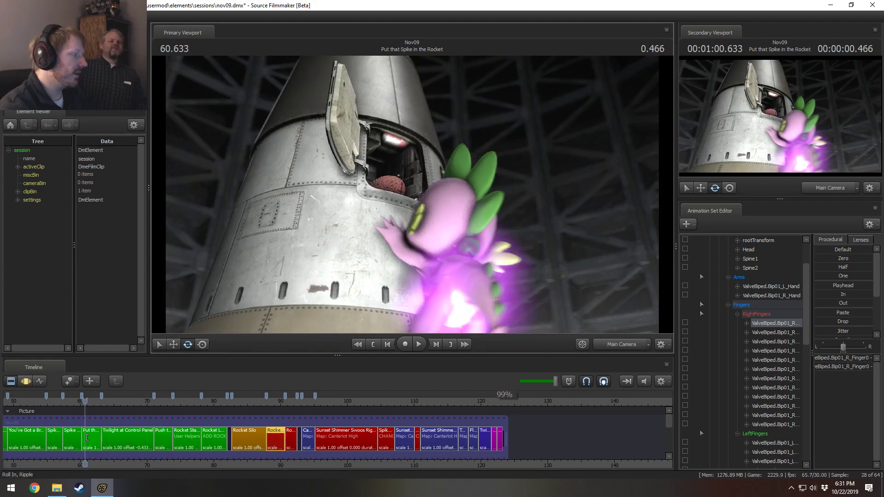
left_click(65, 401)
key("space")
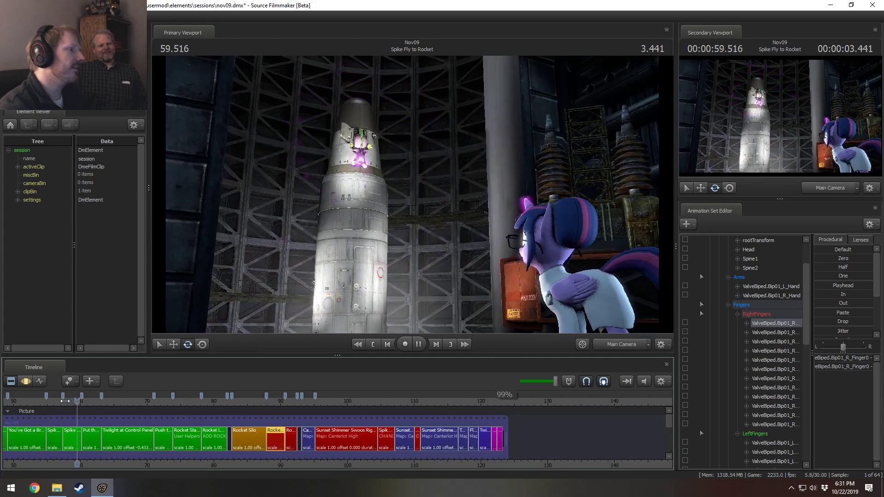
key("space")
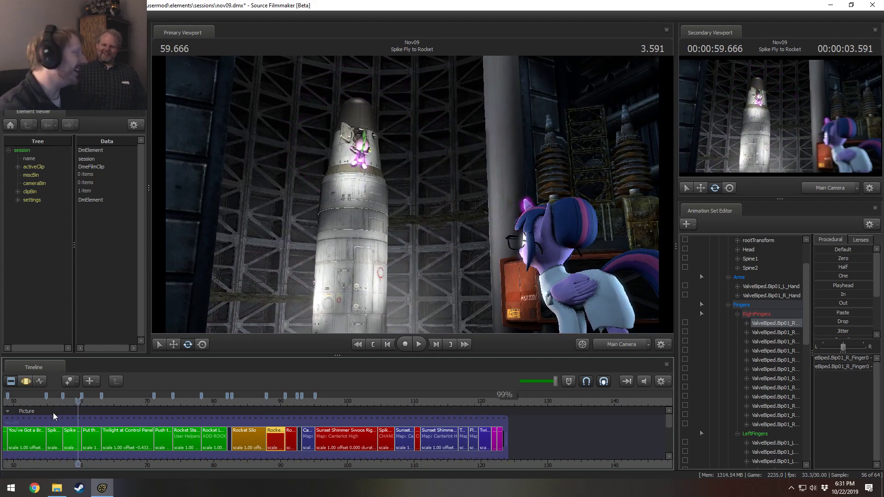
Step: Return to the Rocket in the Sky shot in the film timeline and play it from its beginning
scroll(327, 421, "up", 2)
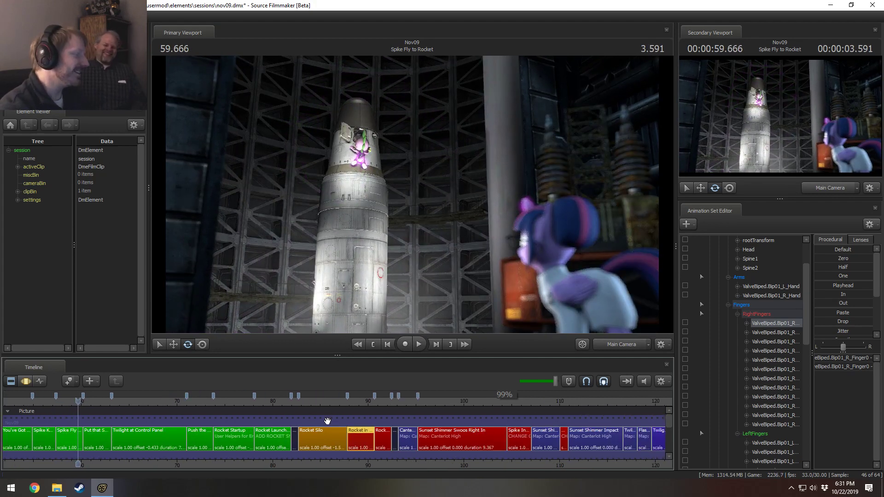
scroll(327, 421, "down", 1)
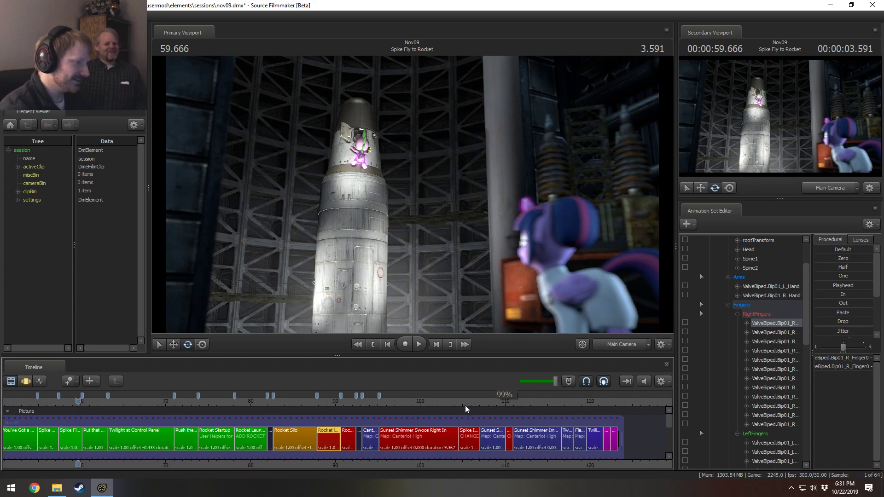
left_click(324, 400)
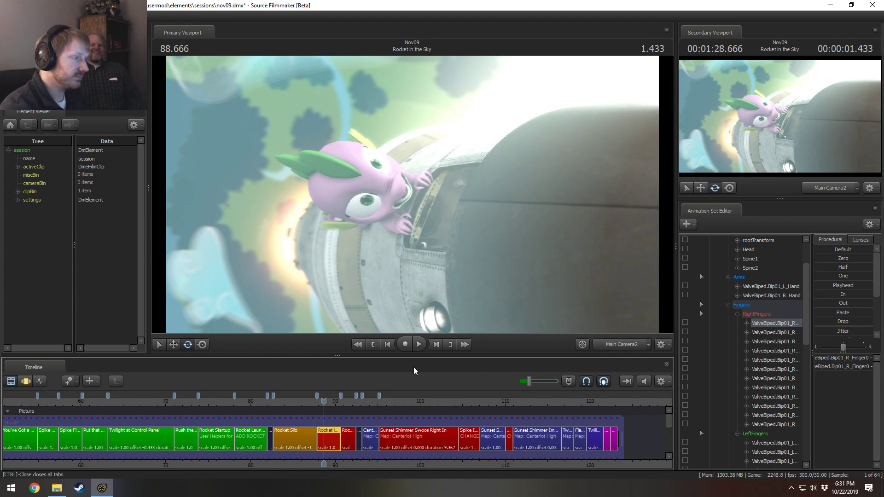
scroll(341, 432, "up", 8)
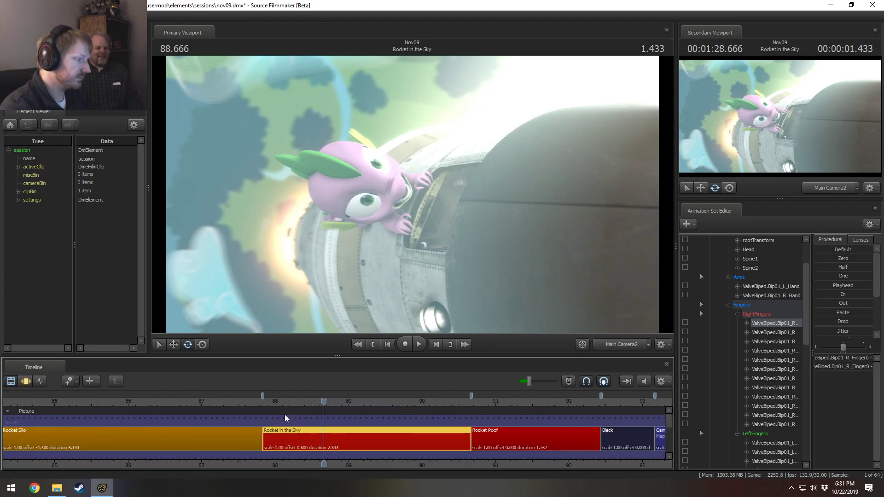
left_click(267, 399)
key("space")
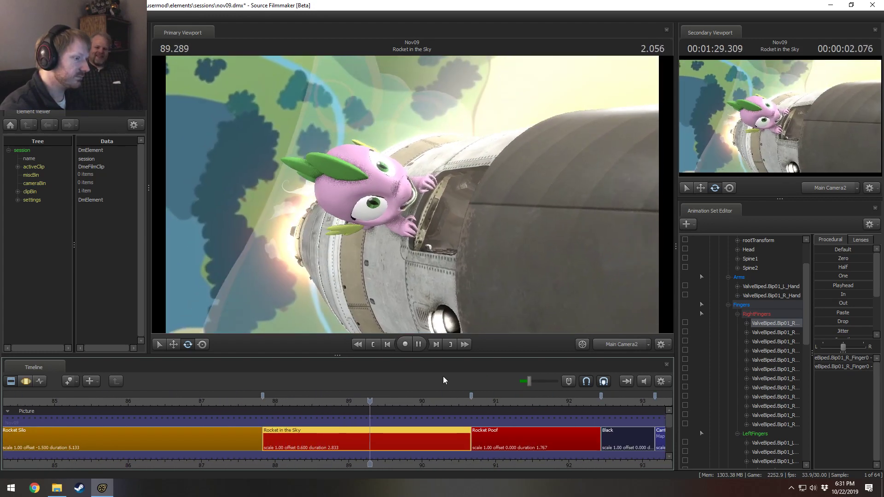
key("space")
Step: Open the shot in the Motion Editor and select the time range from before the shot's start to about 89.3 seconds
left_click_drag(426, 244, 453, 244)
key("F3")
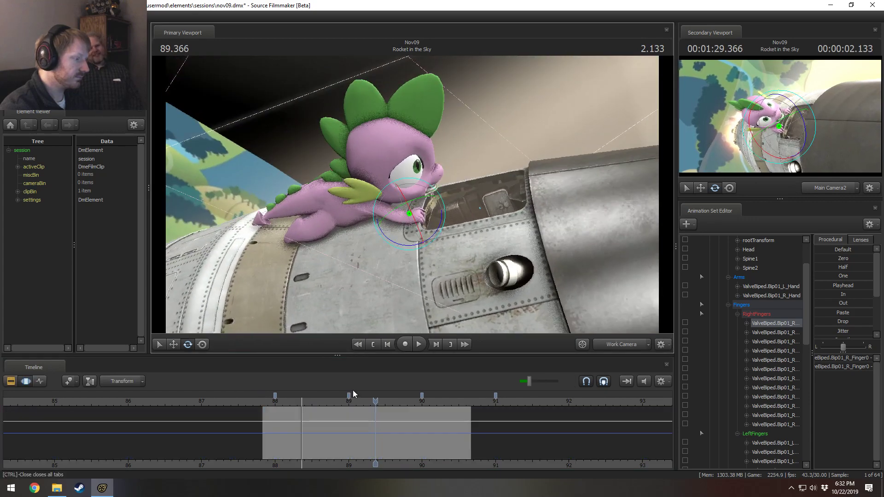
scroll(353, 394, "up", 3)
key("shift")
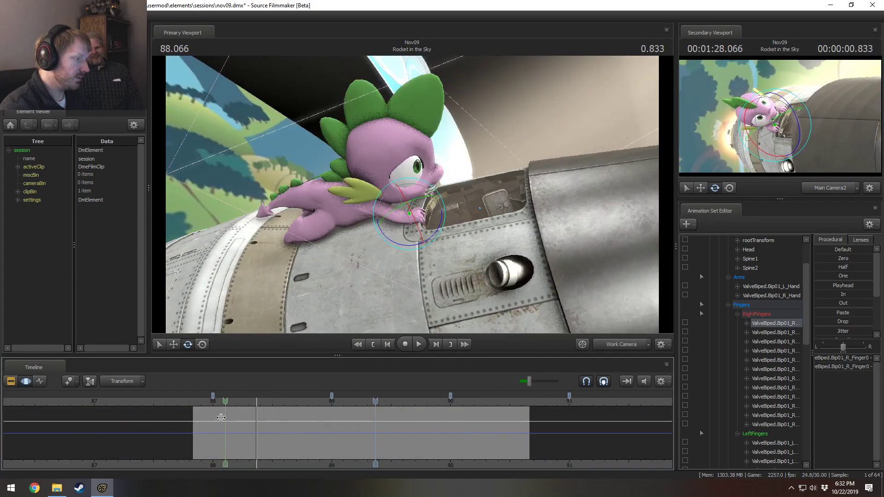
key("space")
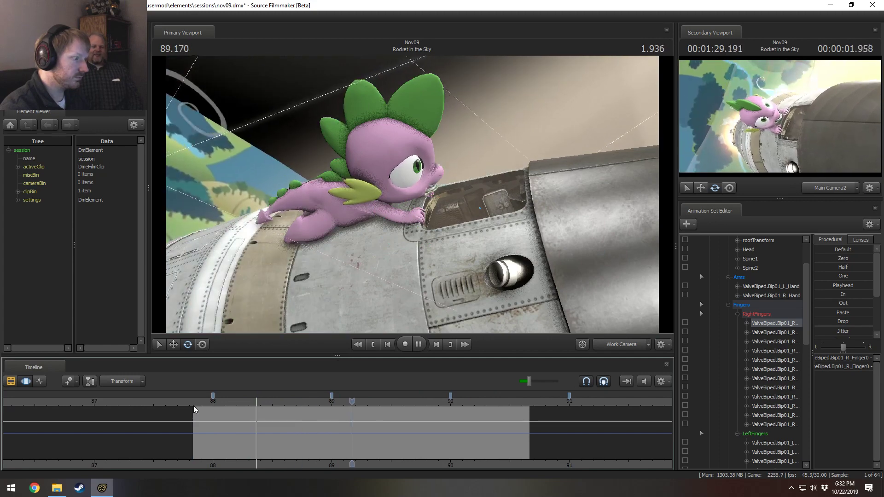
key("space")
key("shift")
left_click_drag(367, 419, 2, 414, "shift")
Step: Move the playhead to 88.6 seconds and collapse Spike's Fingers control group
left_click(284, 411)
left_click_drag(438, 279, 413, 196)
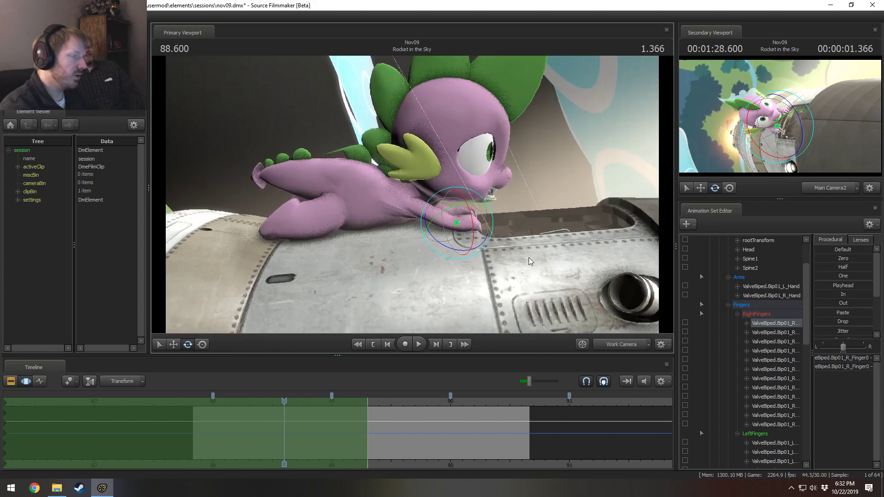
scroll(755, 326, "up", 2)
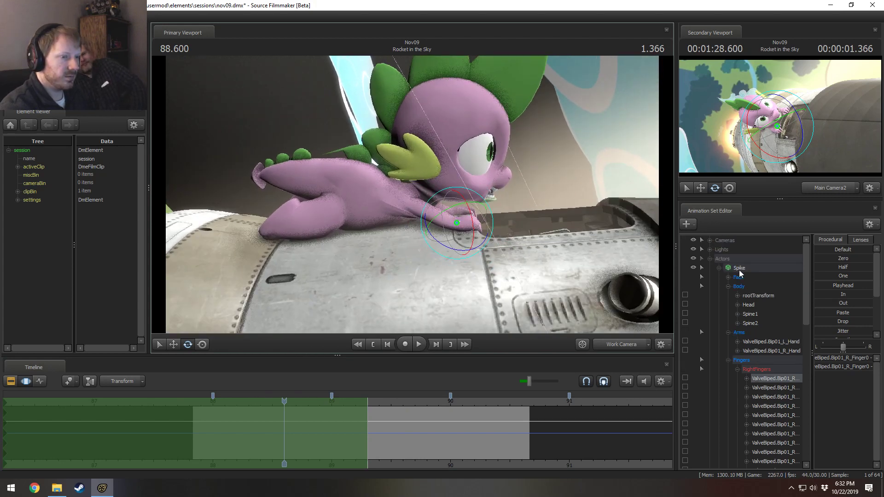
left_click(728, 360)
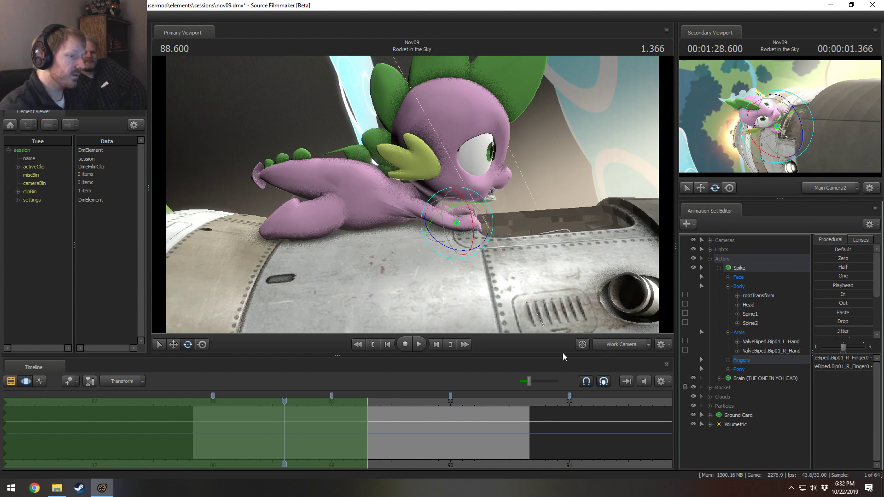
Step: Play the shot through Main Camera2 and scrub back to about 87.97 seconds
left_click(418, 344)
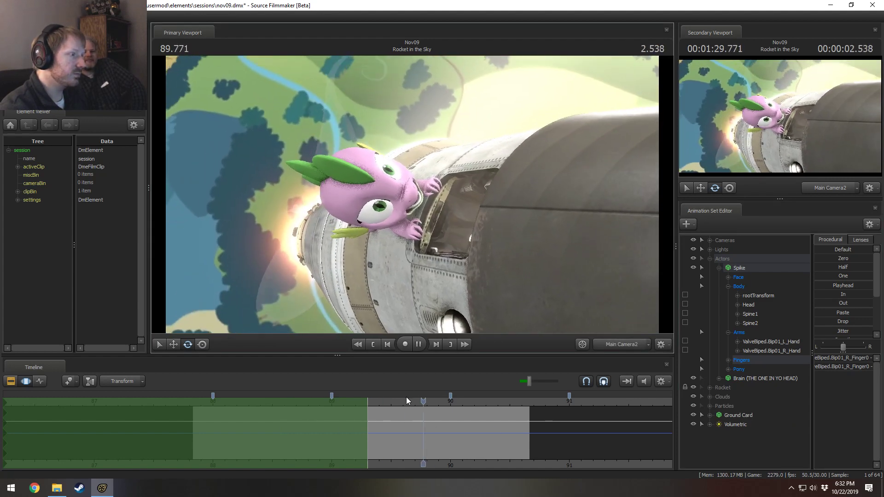
key("space")
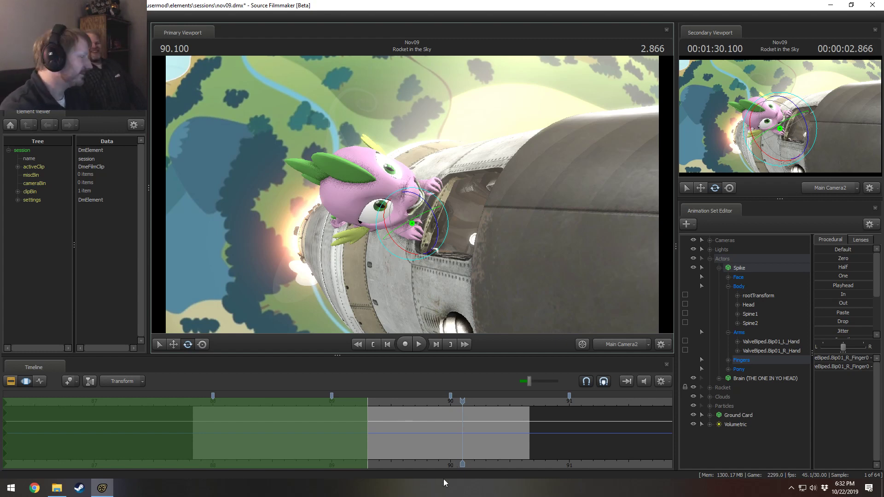
left_click_drag(395, 403, 240, 405)
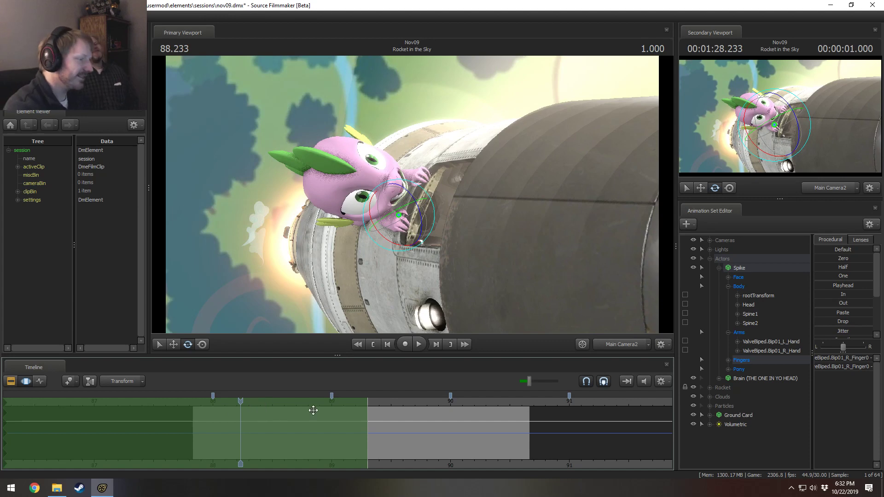
left_click_drag(258, 407, 208, 437)
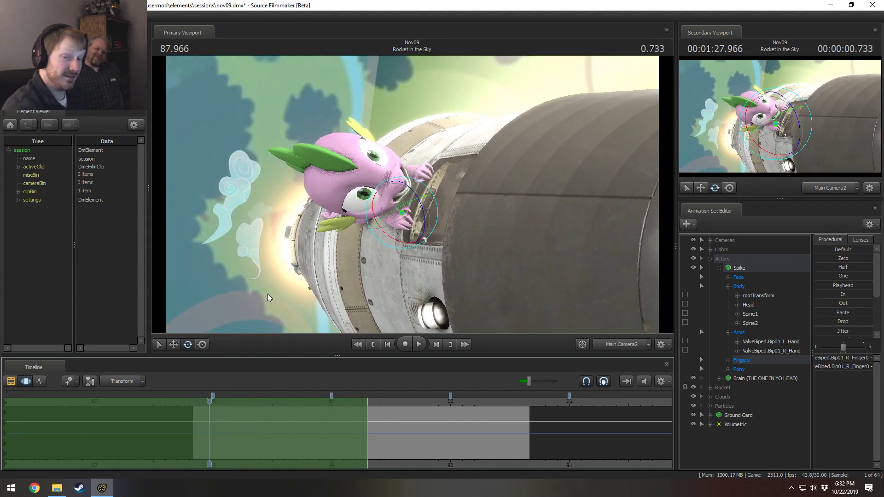
Step: Run the rig_biped_spike rig script on the Spike animation set and select the rig_root control
left_click(597, 341, "ctrl")
left_click_drag(489, 258, 580, 258)
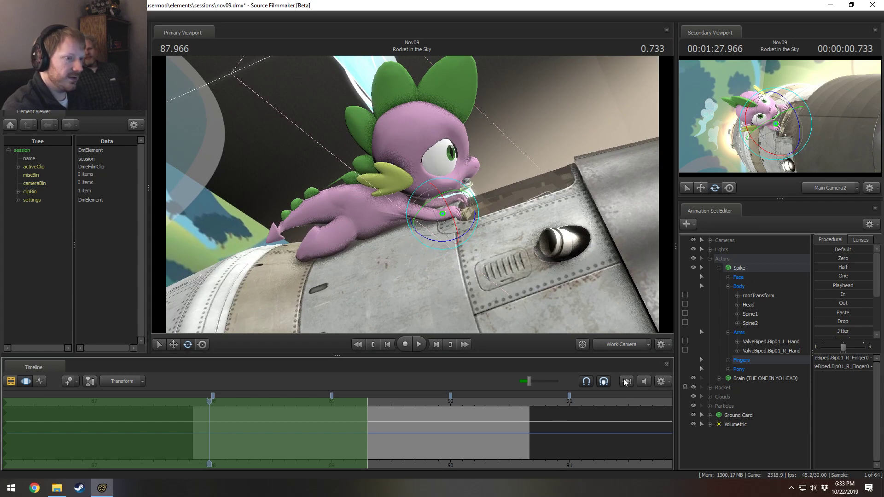
right_click(750, 270)
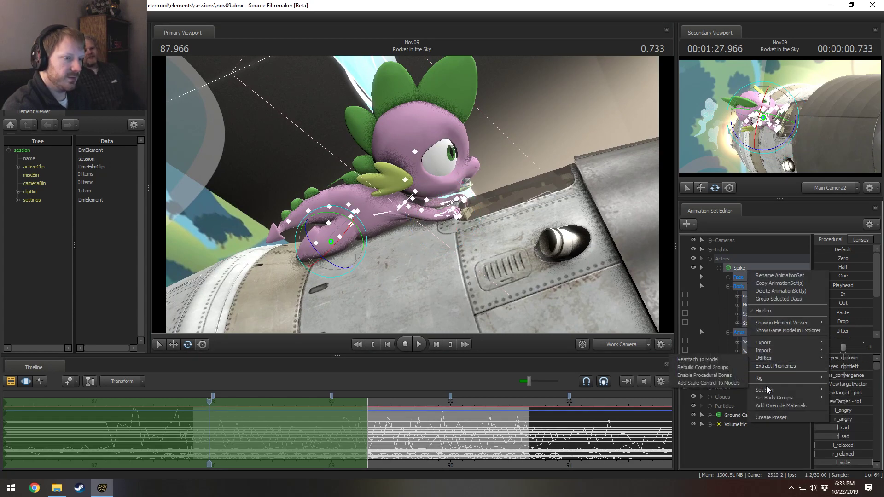
mouse_move(766, 381)
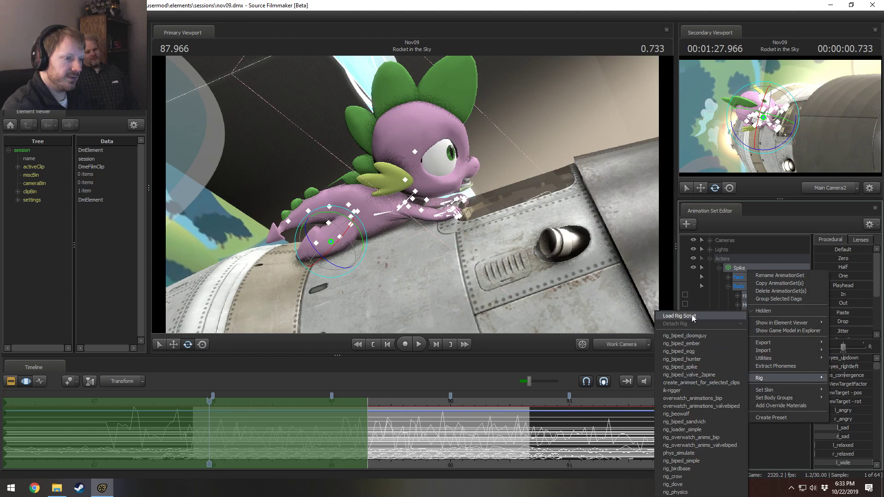
left_click(690, 368)
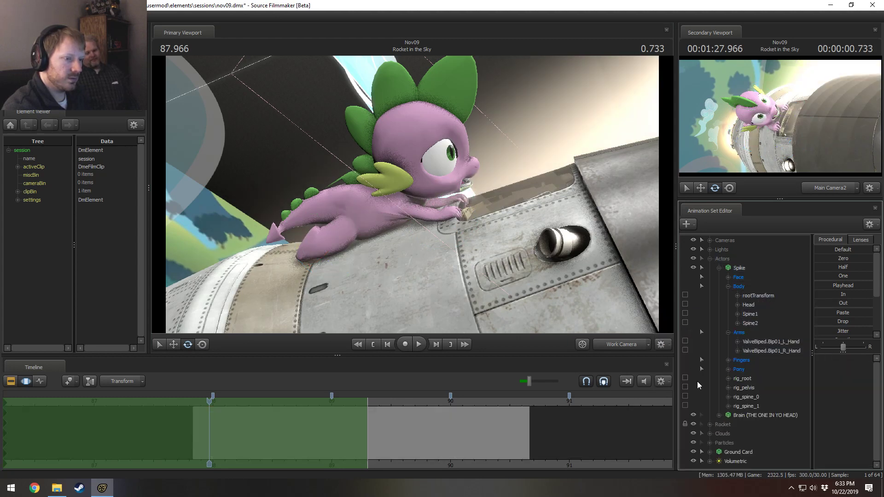
left_click(740, 378)
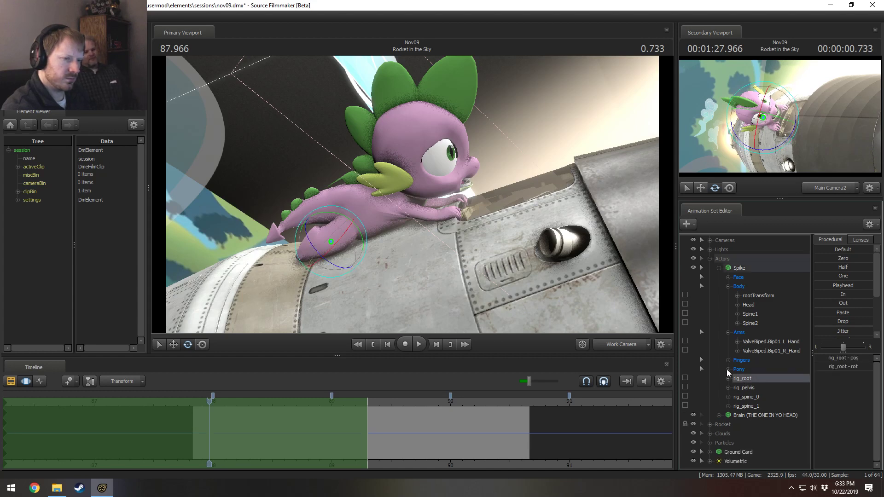
Step: Check the rig_pelvis and rig_spine_0 controls on Spike's body and clear the selection
left_click(743, 388)
left_click(745, 397)
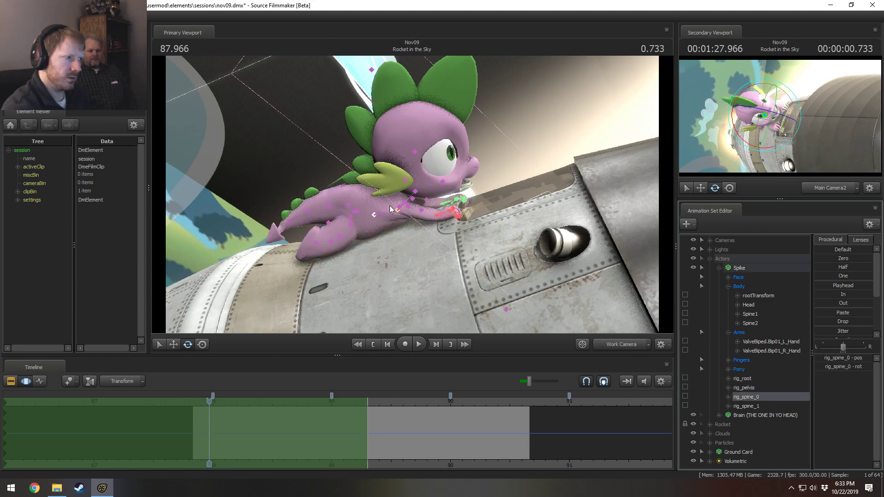
left_click(528, 300)
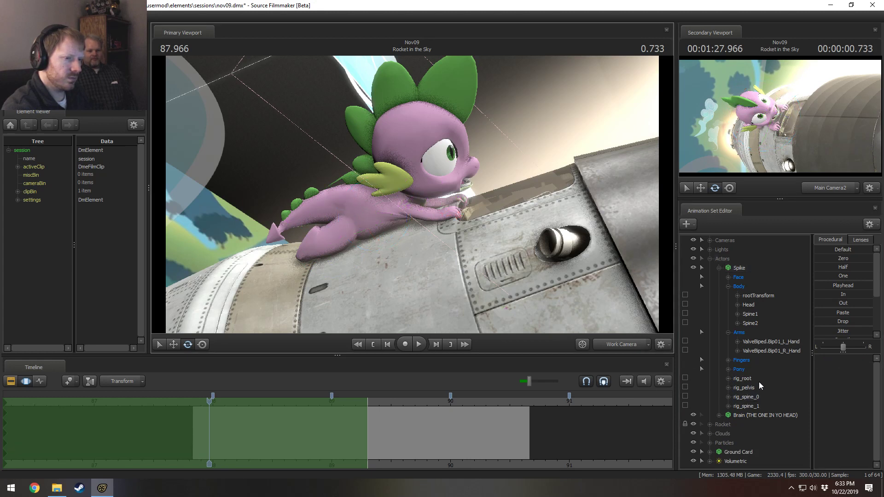
Step: Expand Spike's Pony control group and try moving the ValveBiped.Bip01_L_Hand control to test the rig
left_click(727, 369)
left_click(771, 341)
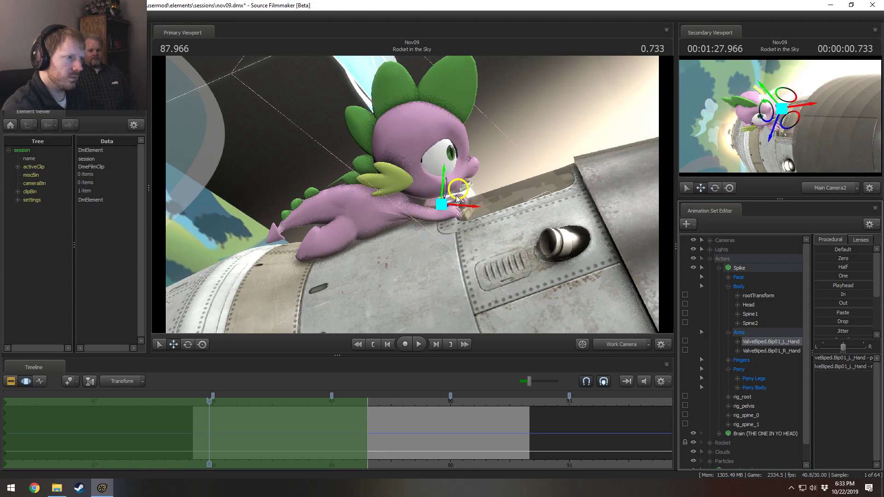
left_click_drag(456, 198, 681, 159)
key("ctrl+z")
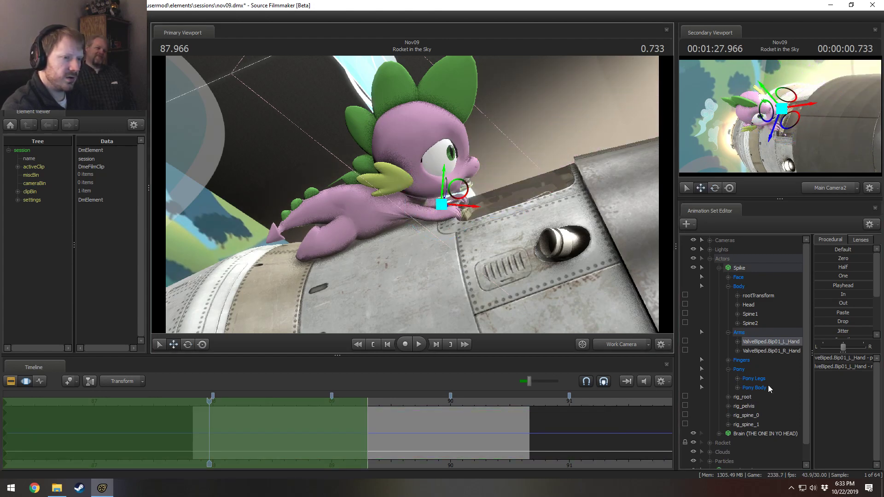
Step: Undo the rig_biped_spike rig applied to Spike
key("ctrl+z")
key("ctrl+z")
key("ctrl+z")
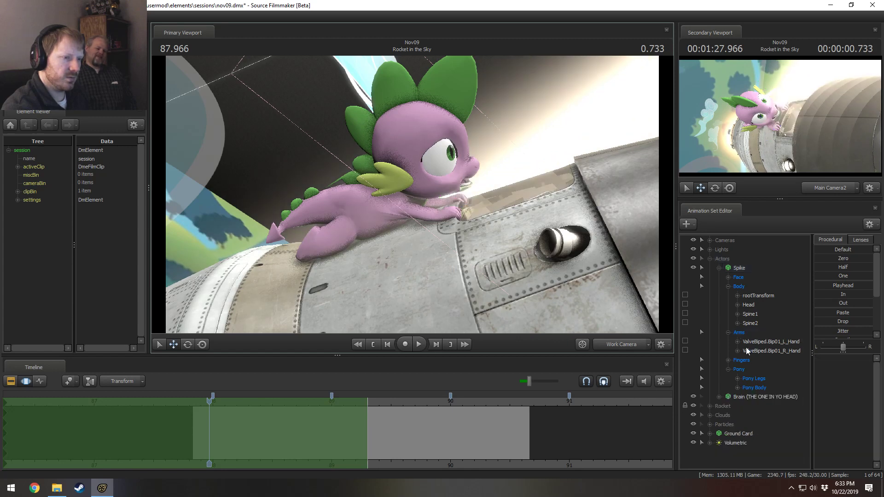
Step: Open the rig script loader for Spike and look through the usermod, scripts and sfm folders for rig scripts
right_click(740, 269)
mouse_move(760, 358)
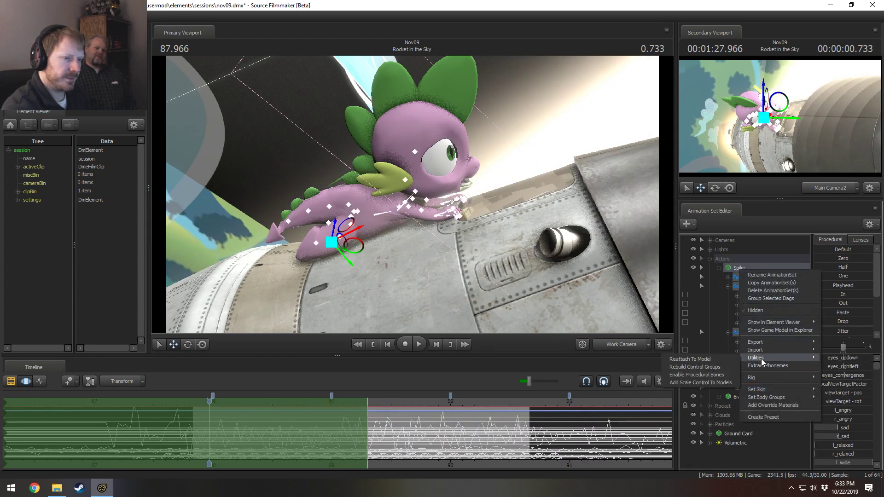
mouse_move(767, 377)
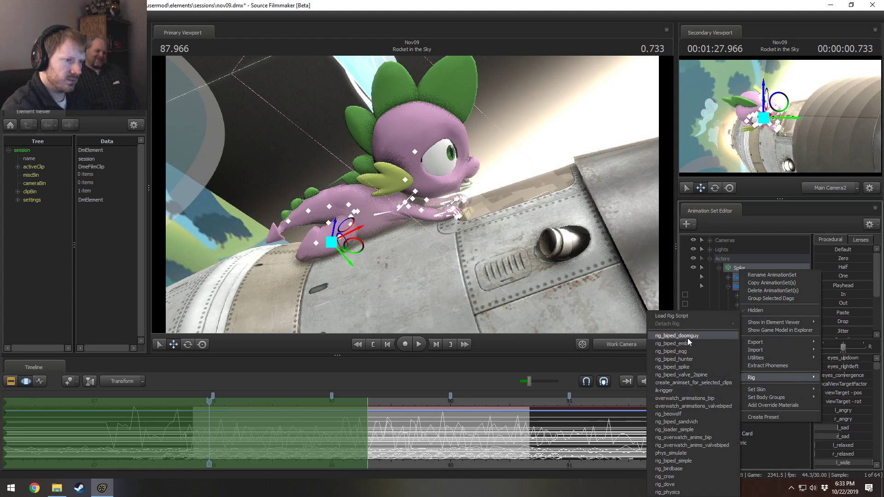
left_click(681, 314)
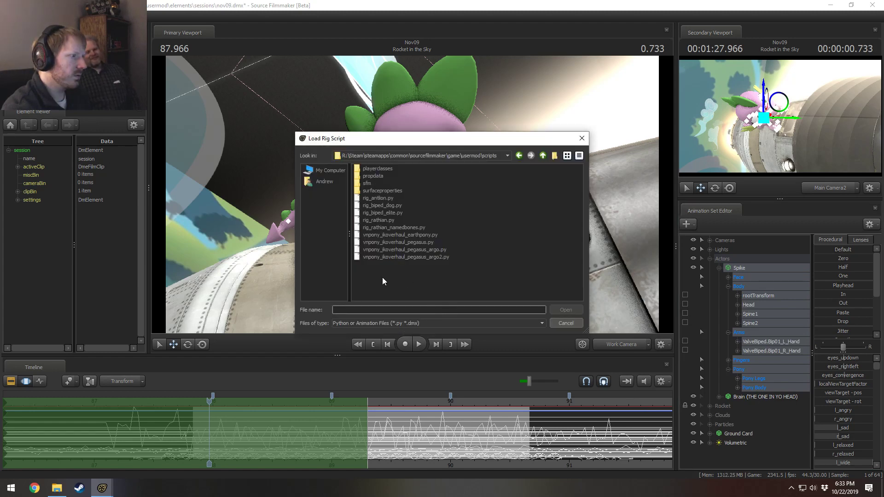
double_click(367, 183)
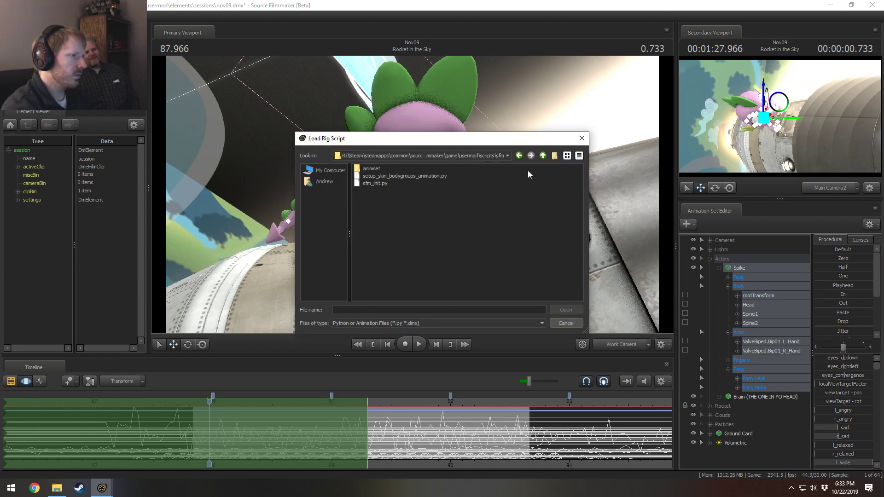
left_click(542, 155)
left_click(543, 155)
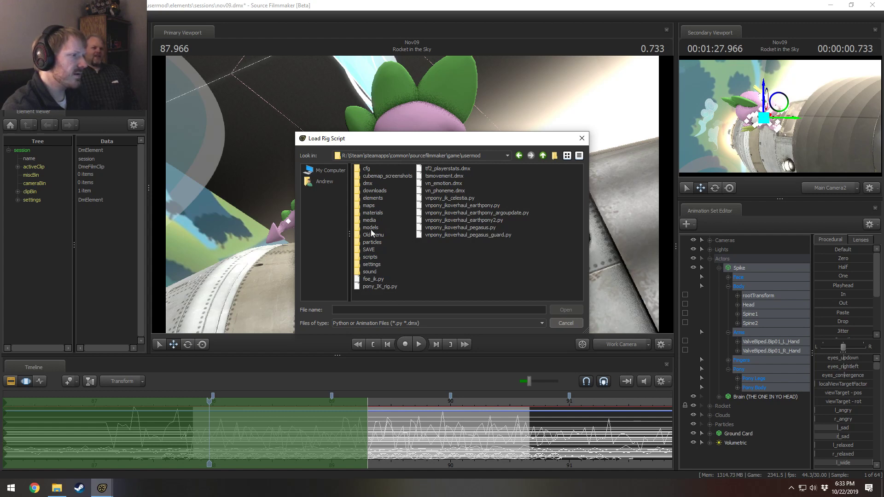
double_click(371, 258)
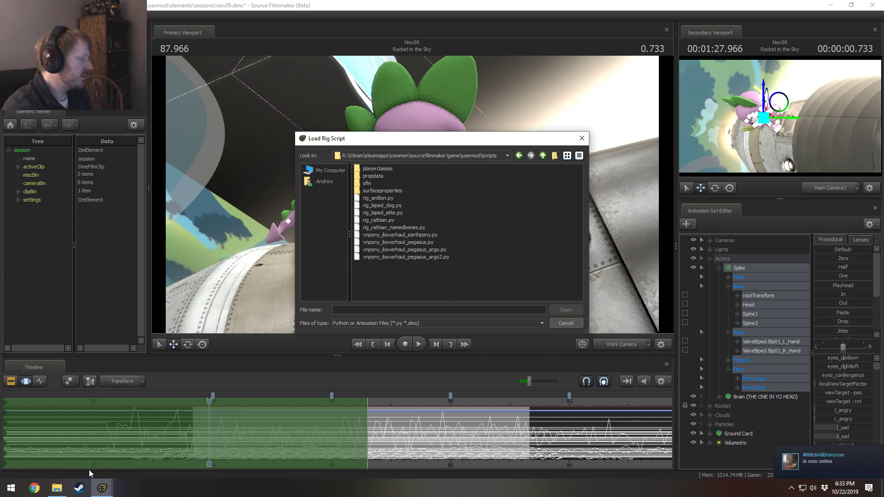
Step: Switch to Chrome and look over the DeviantArt profile page for the newest deviations and gallery links
left_click(39, 493)
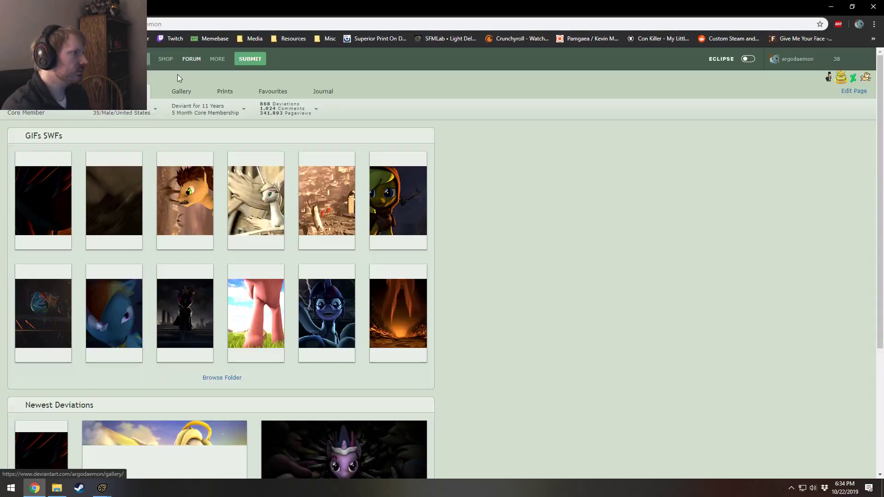
scroll(206, 387, "down", 1)
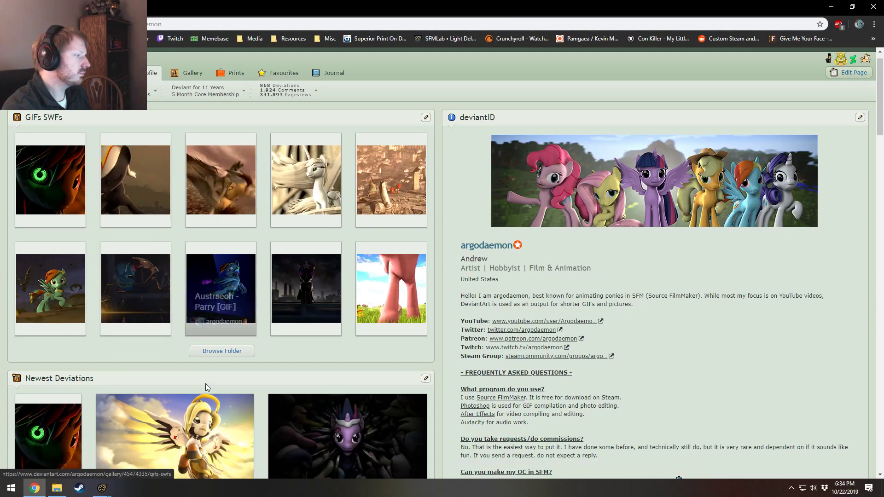
scroll(206, 387, "down", 7)
scroll(308, 326, "up", 2)
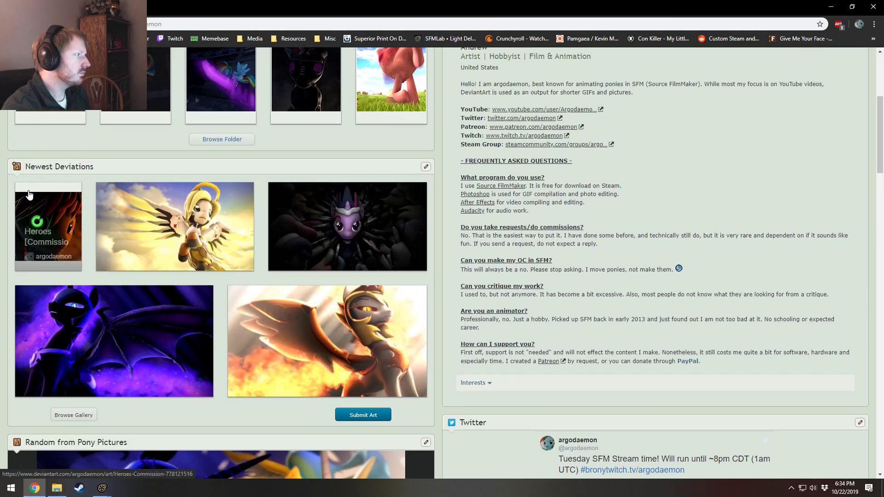
scroll(141, 247, "down", 6)
scroll(148, 250, "up", 10)
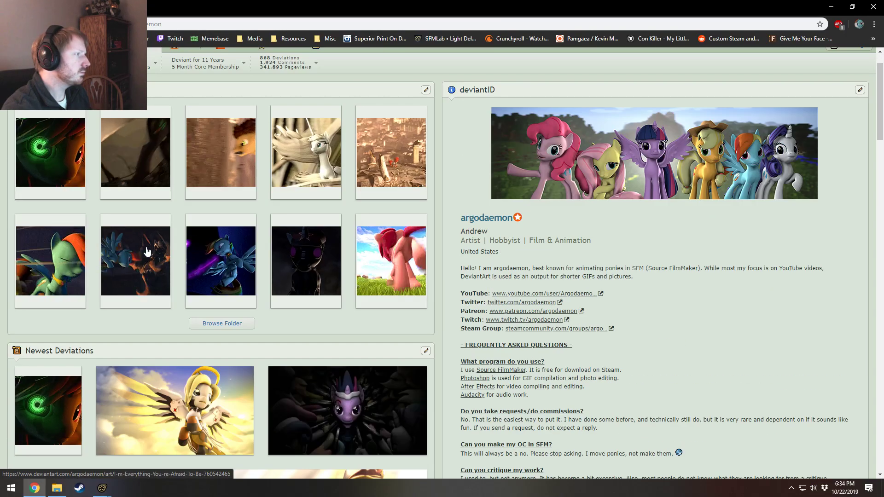
scroll(101, 363, "down", 7)
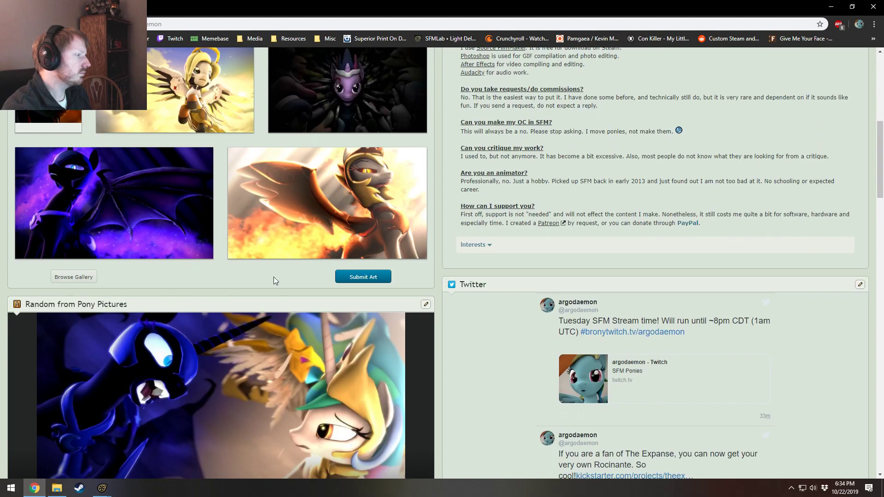
Step: Browse the profile's full gallery and examine the Hall of the Elements Map v2 resource page
left_click(74, 277)
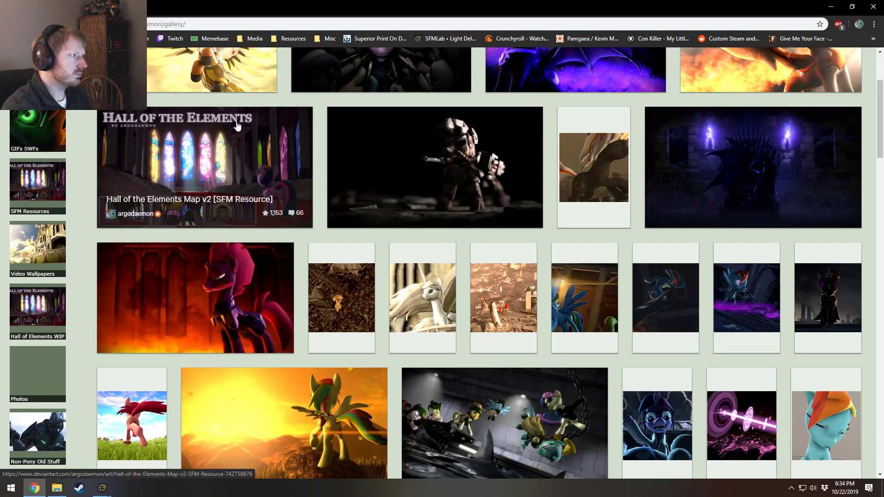
left_click(198, 165)
scroll(756, 359, "down", 9)
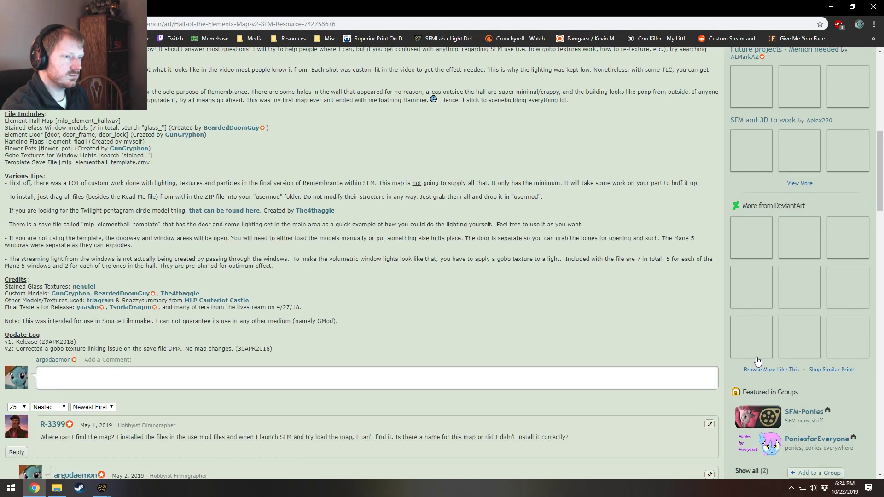
Step: Go to the SFM-Ponies group featured on the page and open its SFM Resource gallery folder
left_click(761, 279)
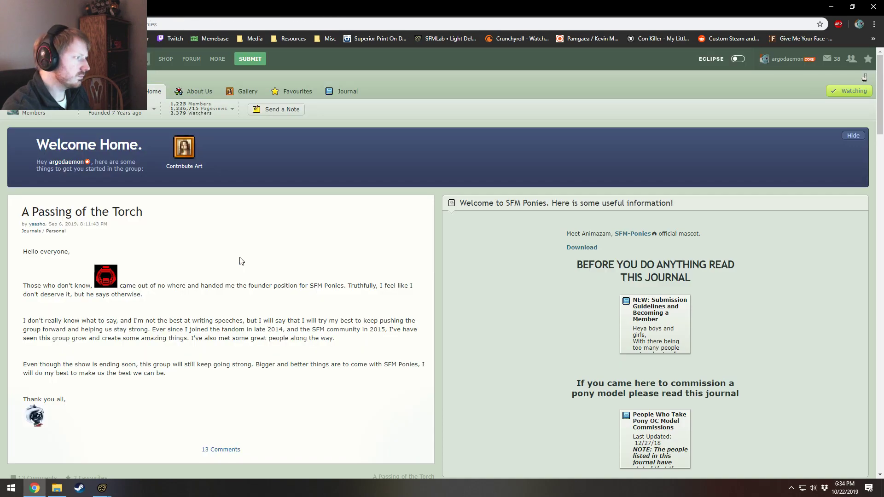
scroll(143, 212, "down", 7)
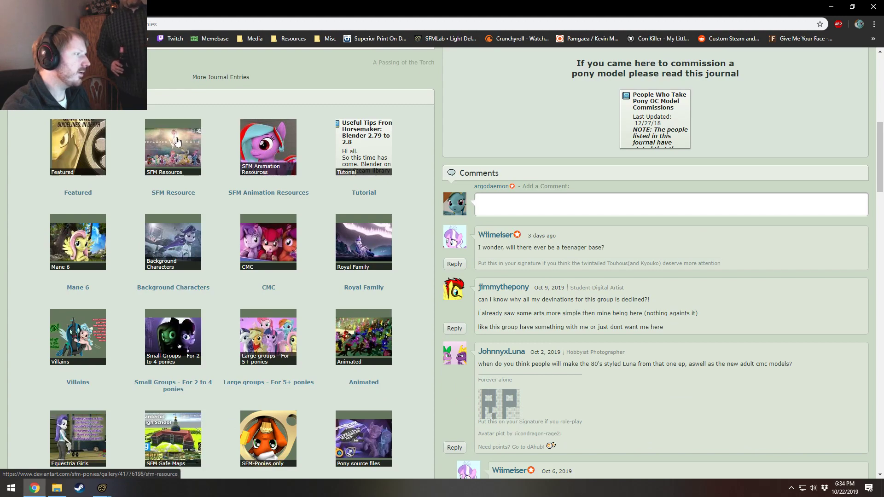
left_click(199, 156)
Step: Browse down the SFM-Ponies group's SFM Resource gallery and examine the model, prop and script entries for a resource suited to Spike
scroll(320, 288, "down", 8)
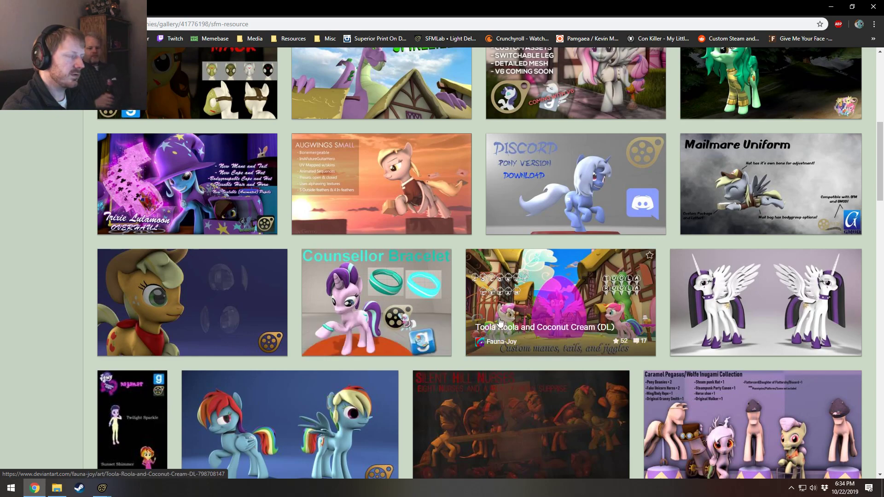
scroll(506, 343, "down", 6)
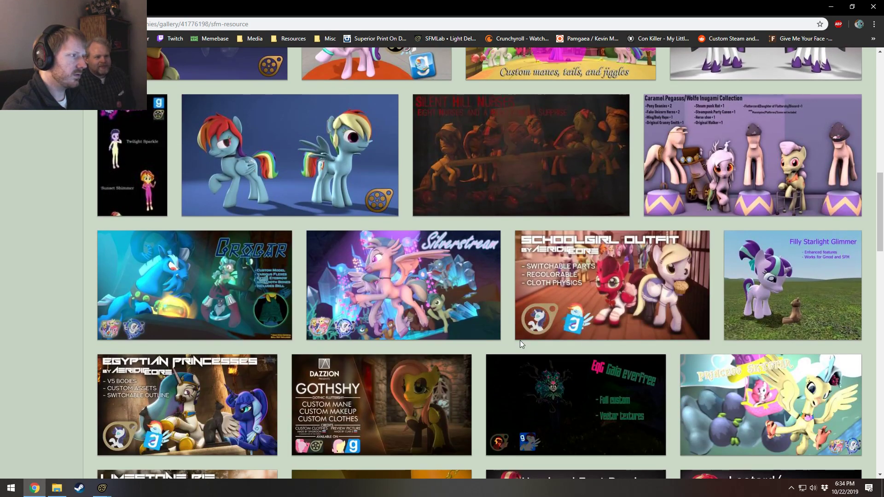
scroll(520, 343, "down", 9)
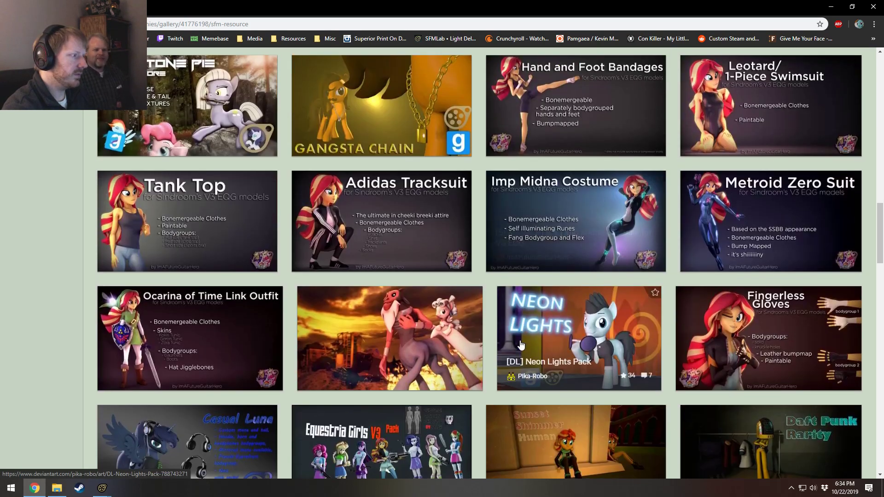
scroll(520, 344, "down", 4)
scroll(520, 344, "up", 3)
scroll(520, 344, "down", 4)
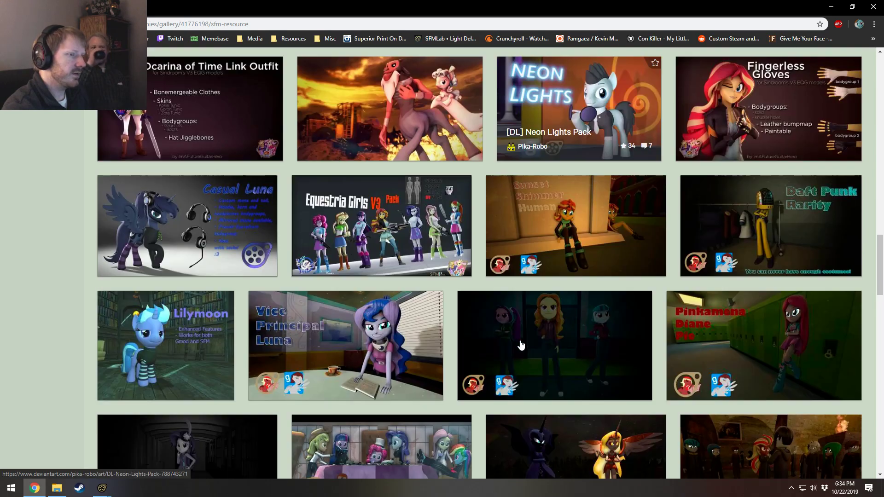
scroll(520, 344, "down", 16)
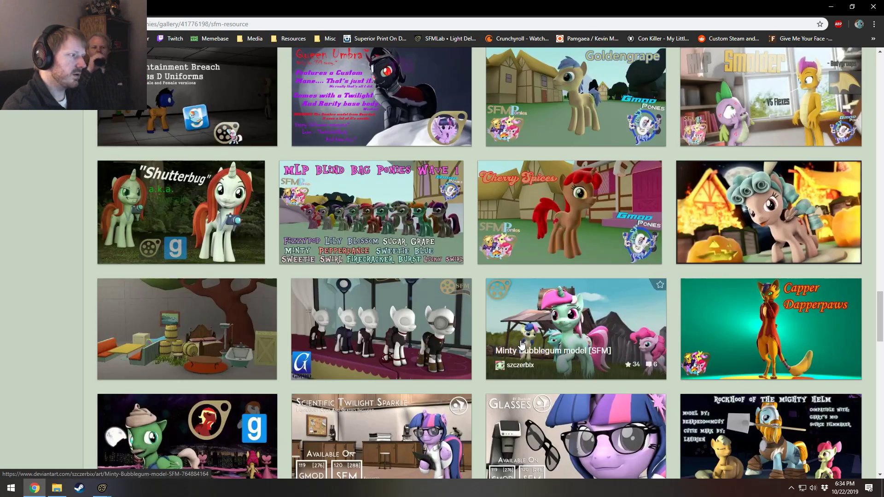
scroll(522, 344, "down", 7)
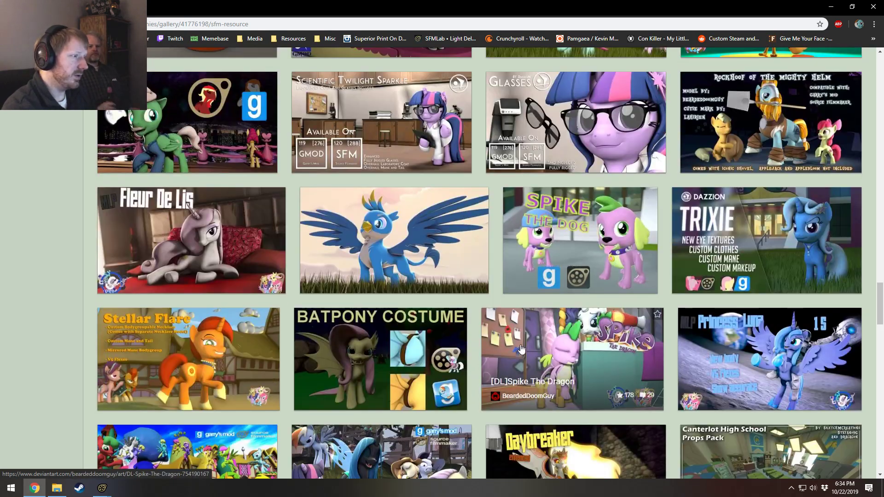
scroll(521, 348, "down", 10)
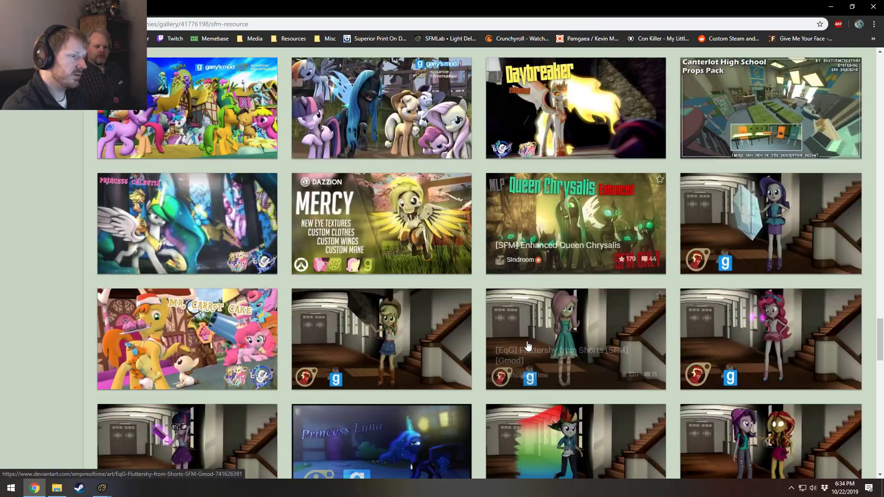
scroll(531, 343, "down", 3)
scroll(531, 343, "up", 5)
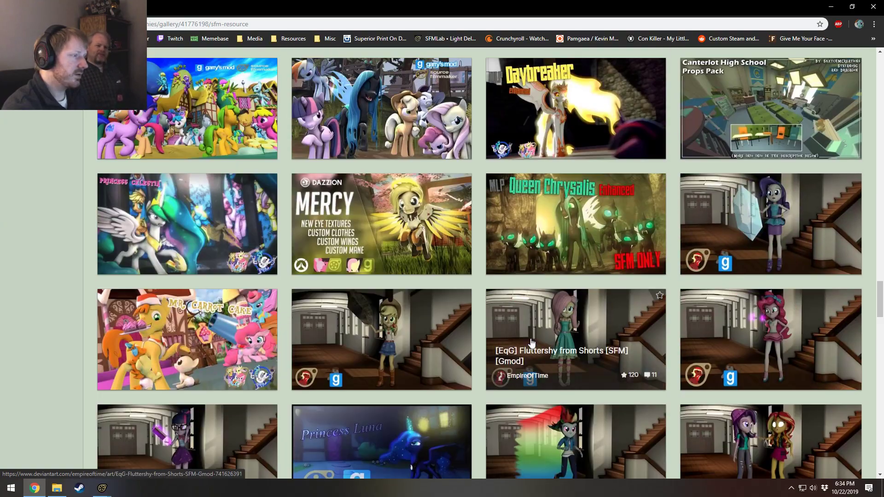
scroll(531, 343, "down", 5)
scroll(531, 342, "down", 10)
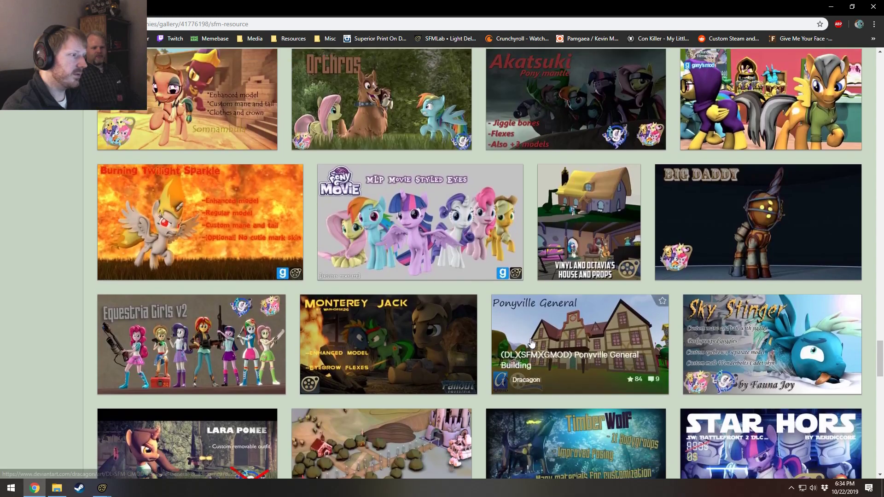
scroll(531, 343, "up", 5)
scroll(531, 343, "down", 9)
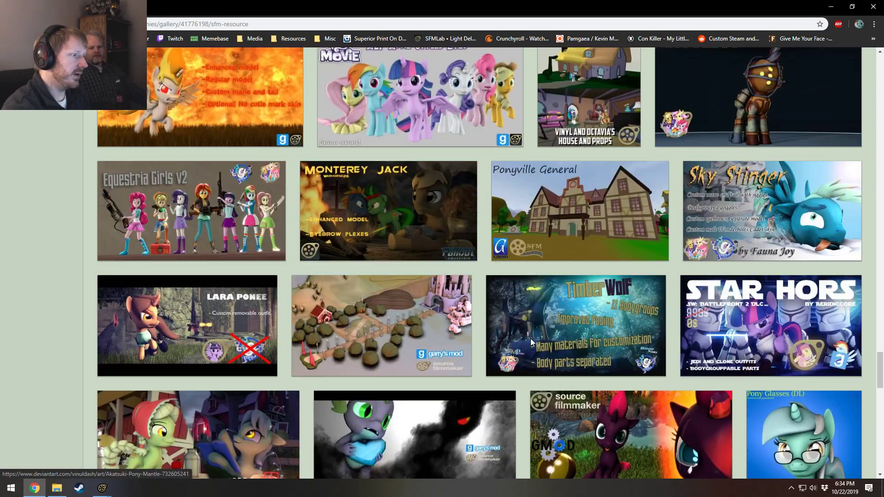
scroll(531, 342, "down", 3)
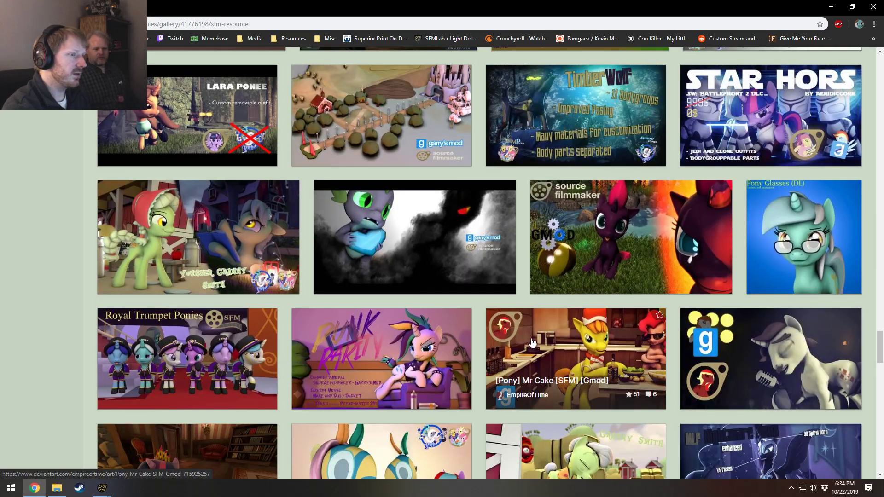
scroll(531, 343, "down", 5)
scroll(533, 344, "up", 2)
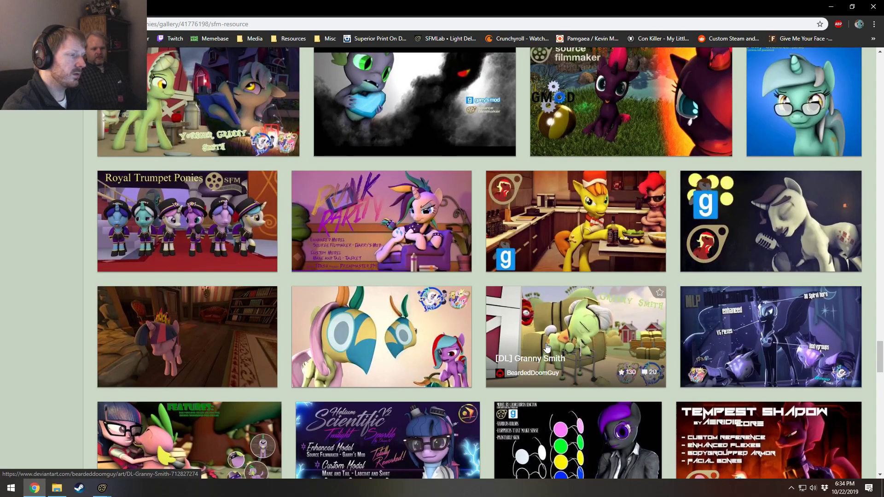
scroll(547, 346, "down", 2)
scroll(576, 300, "up", 4)
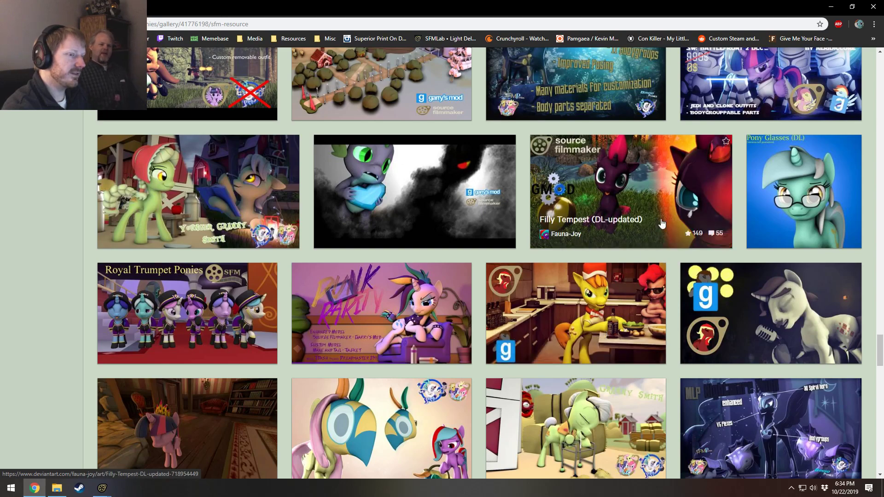
scroll(553, 266, "down", 6)
scroll(552, 266, "down", 3)
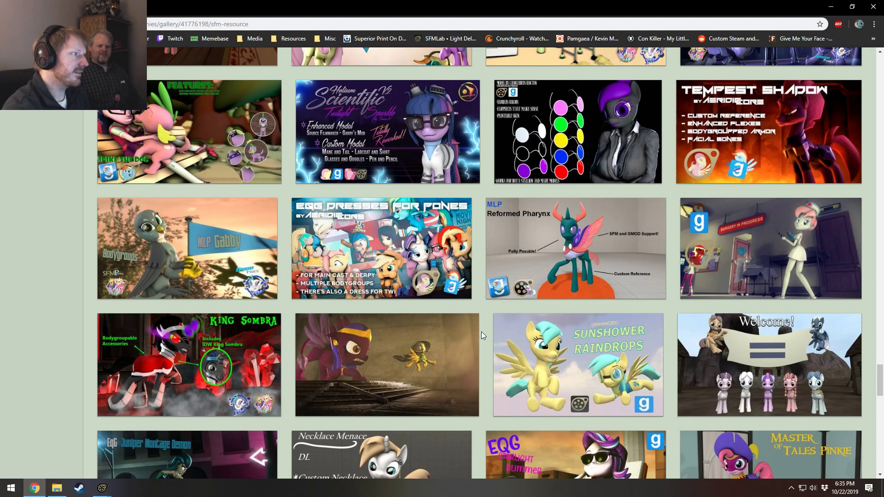
scroll(482, 332, "down", 3)
scroll(480, 331, "down", 3)
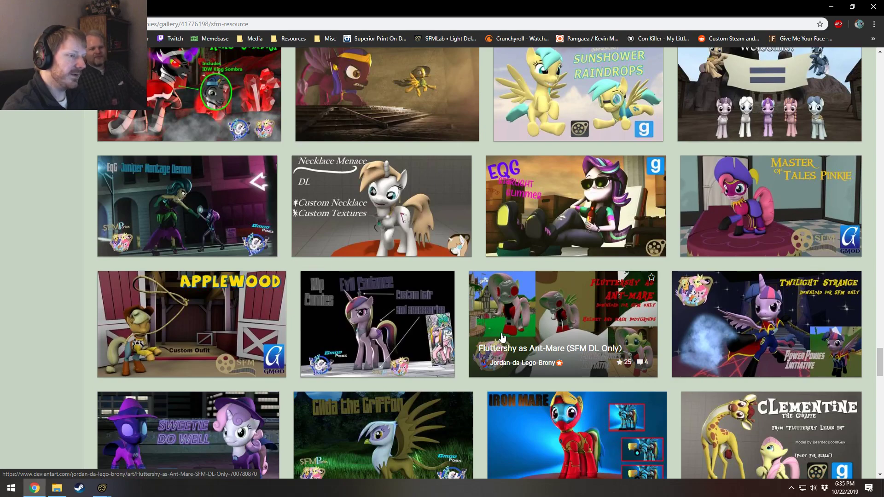
scroll(482, 335, "down", 7)
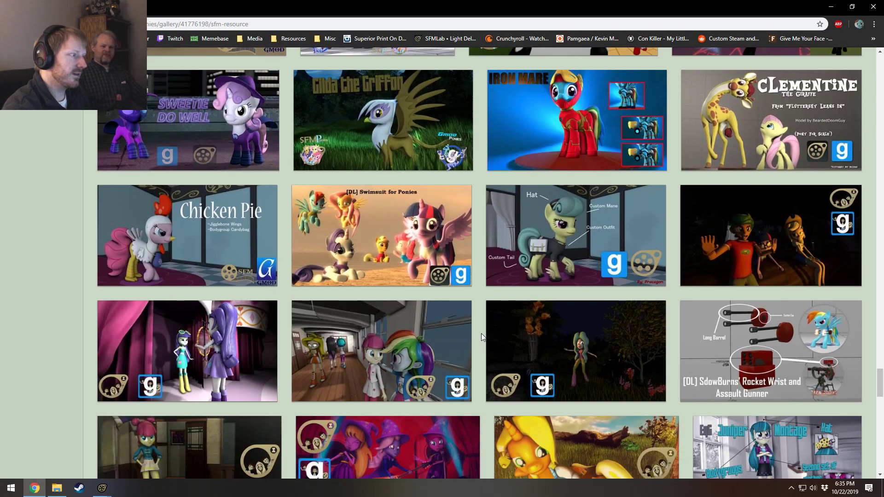
scroll(481, 333, "down", 5)
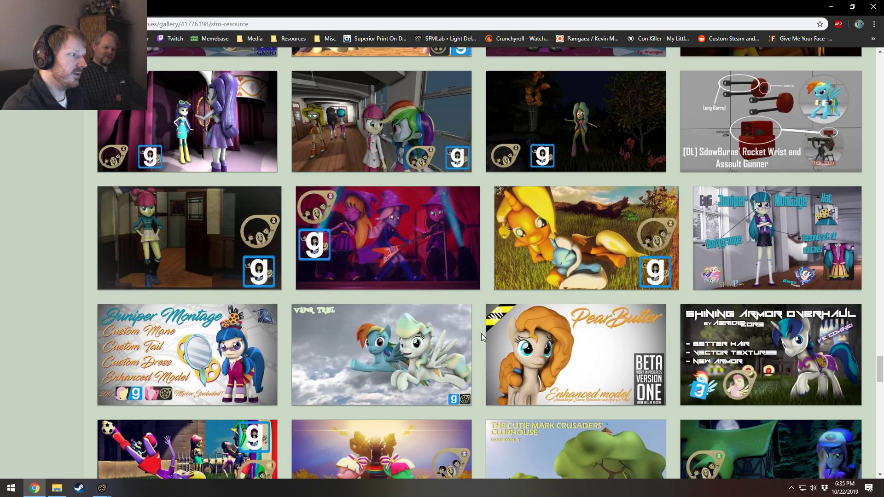
scroll(482, 332, "down", 5)
scroll(482, 331, "up", 3)
scroll(482, 330, "down", 7)
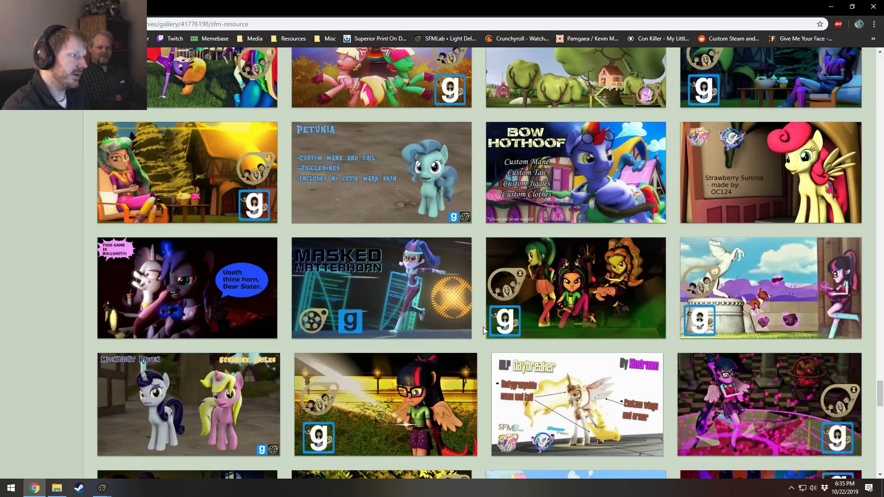
scroll(483, 329, "down", 7)
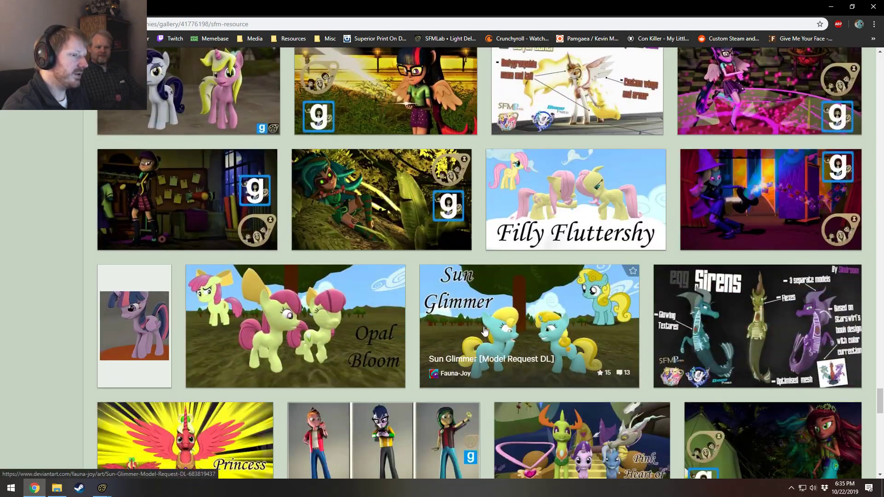
scroll(485, 328, "down", 7)
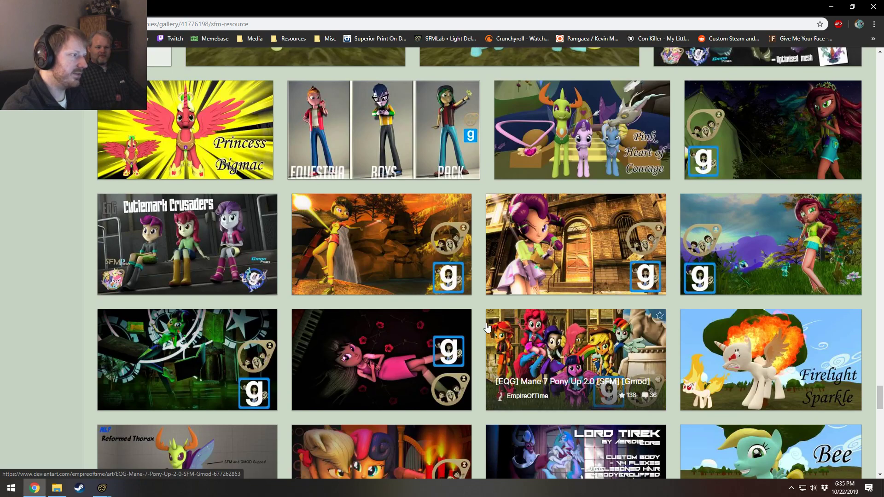
scroll(487, 327, "down", 4)
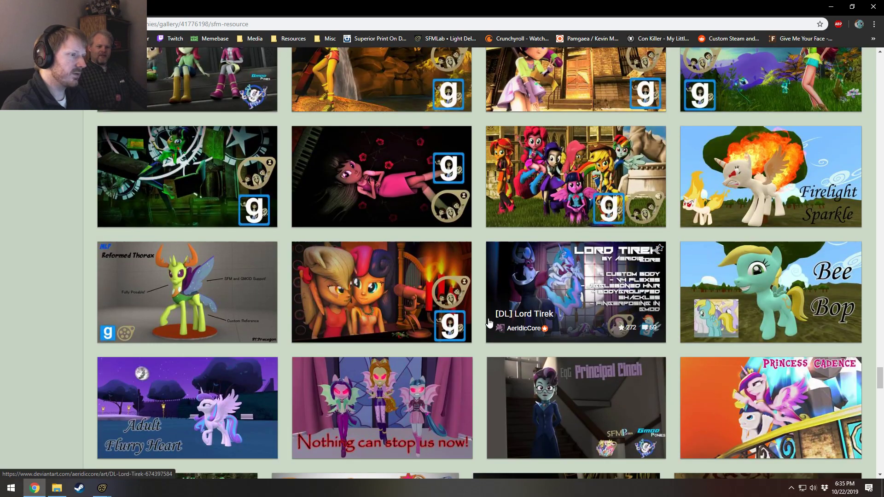
scroll(489, 324, "down", 5)
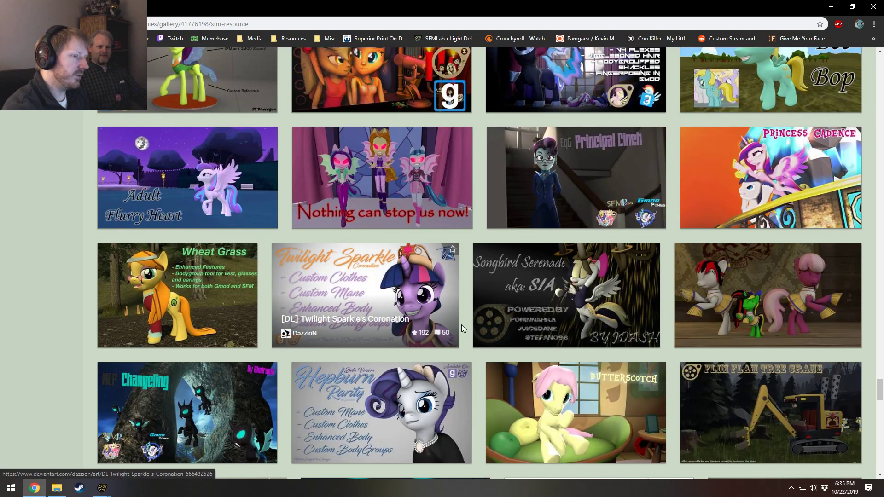
scroll(462, 324, "down", 6)
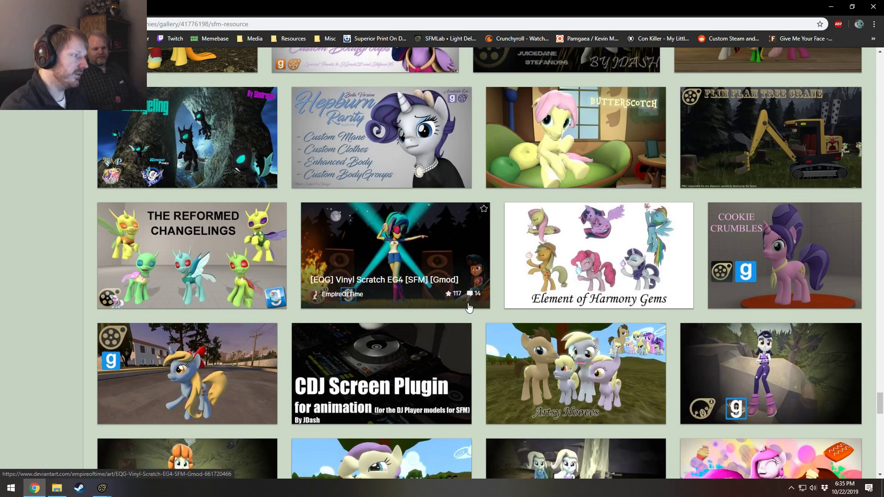
scroll(488, 265, "down", 7)
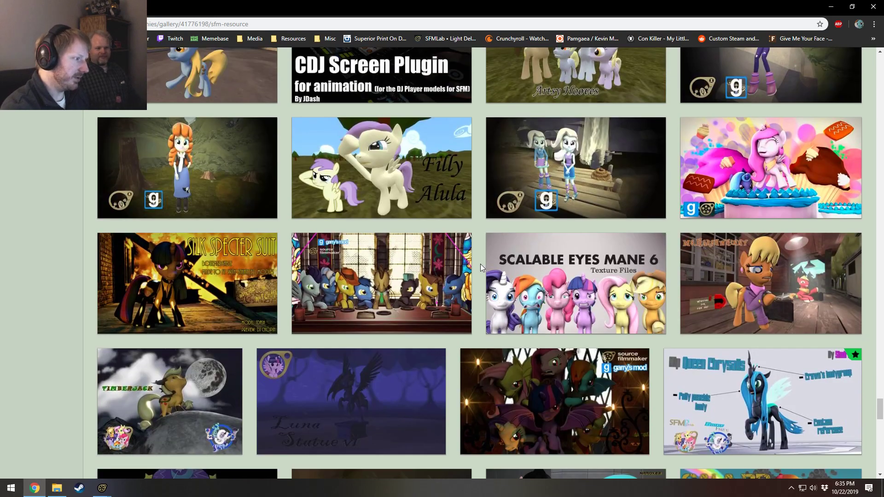
scroll(384, 273, "down", 4)
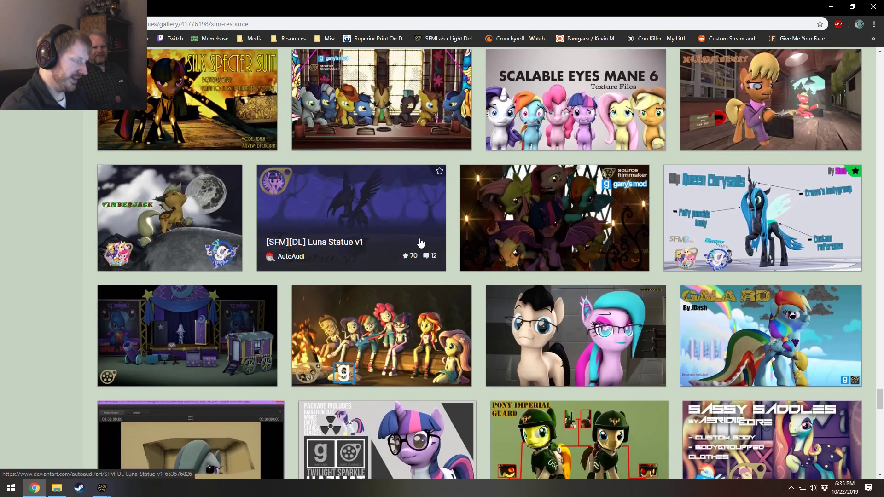
scroll(420, 242, "down", 7)
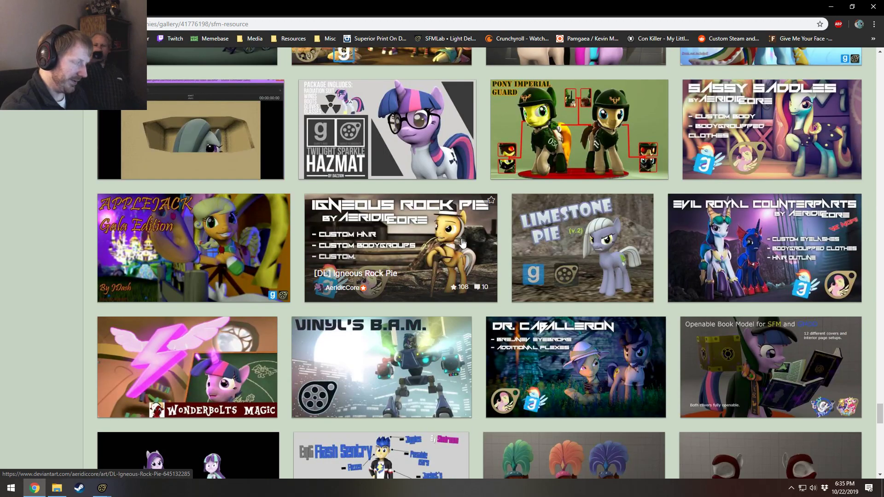
scroll(462, 242, "down", 3)
scroll(462, 243, "down", 13)
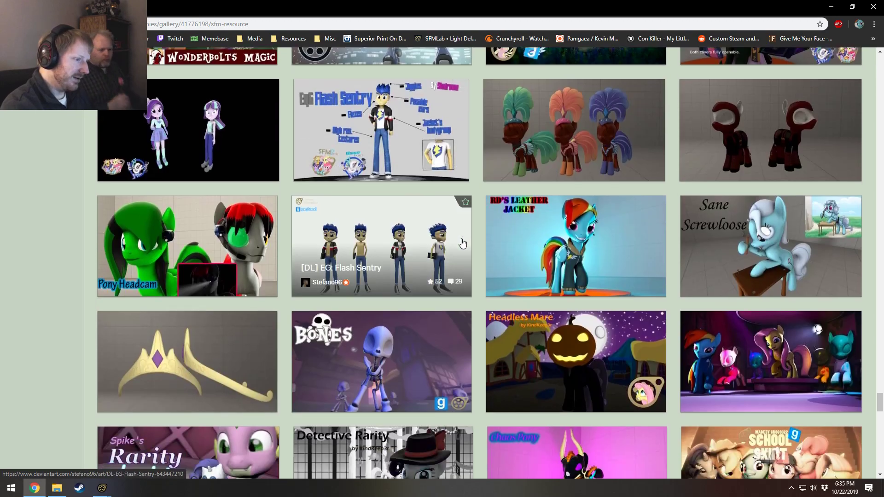
scroll(462, 243, "down", 11)
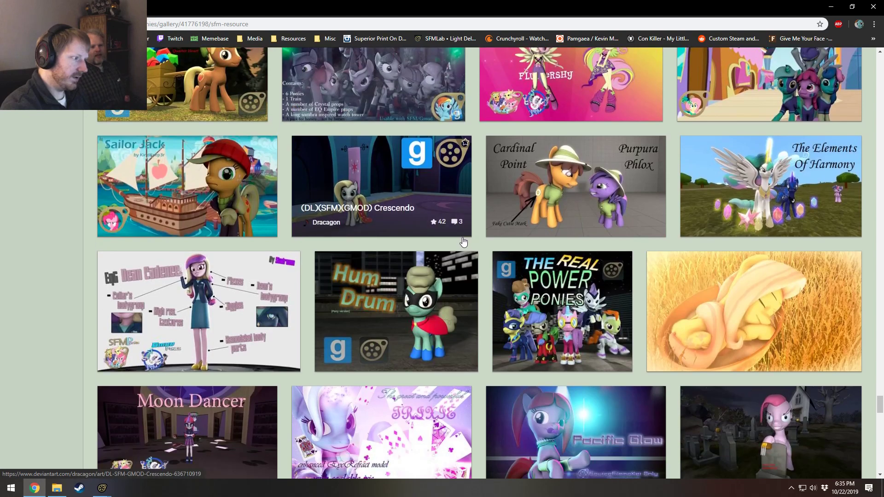
scroll(463, 243, "down", 6)
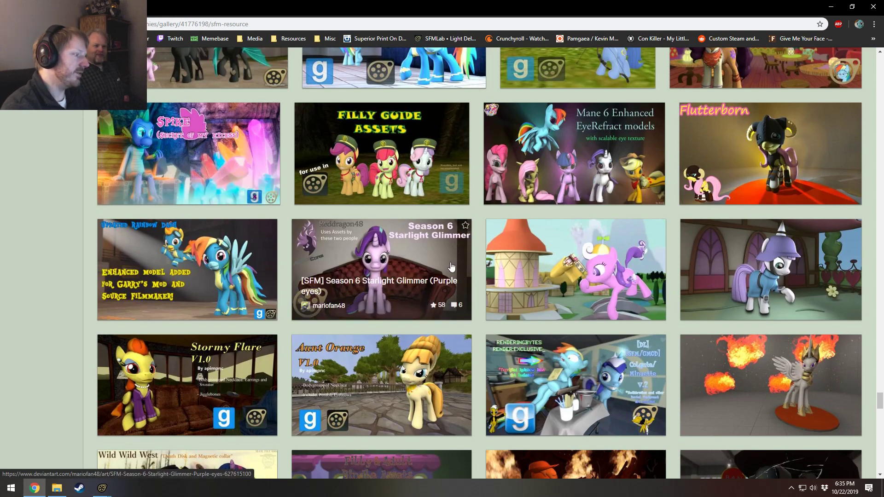
scroll(455, 282, "down", 9)
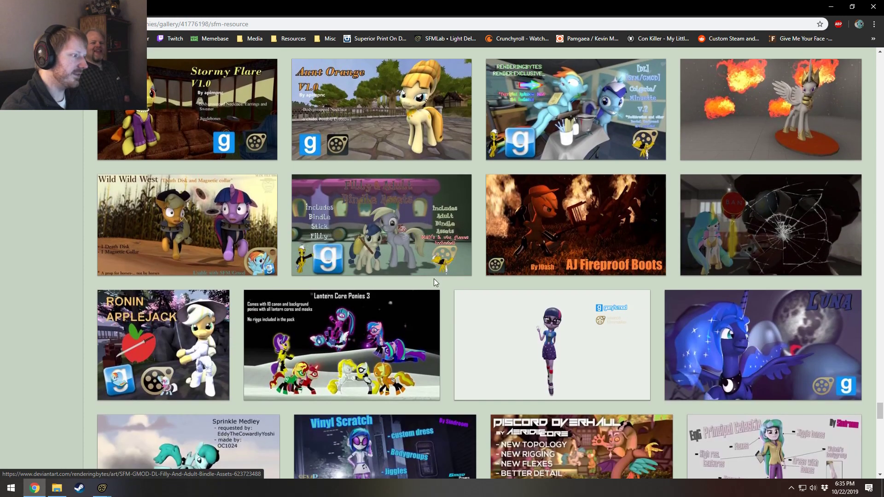
scroll(434, 279, "down", 6)
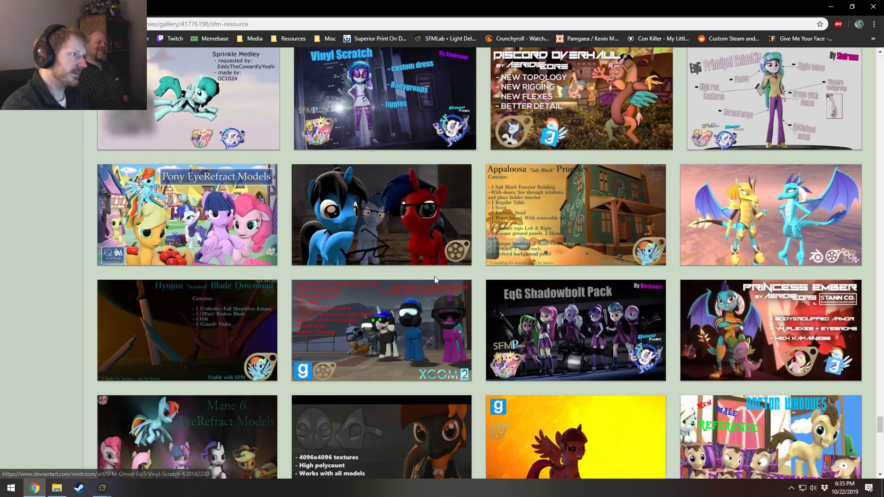
scroll(436, 281, "down", 13)
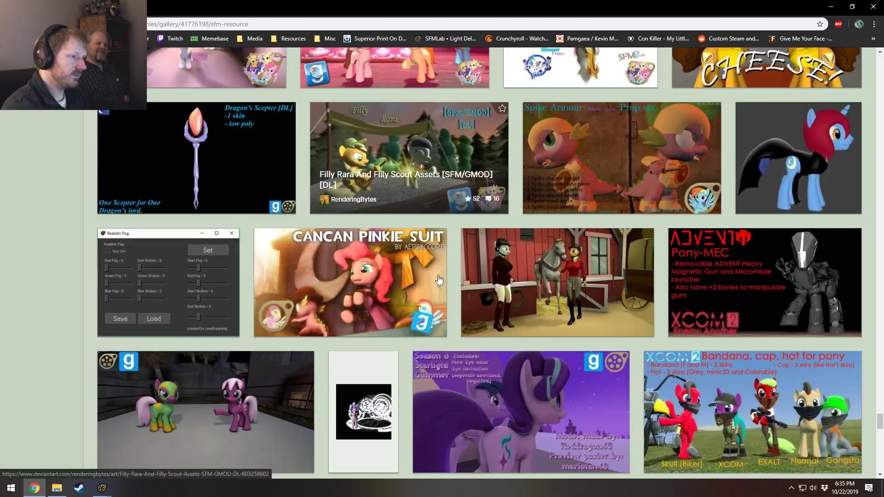
scroll(438, 279, "up", 4)
scroll(440, 277, "up", 3)
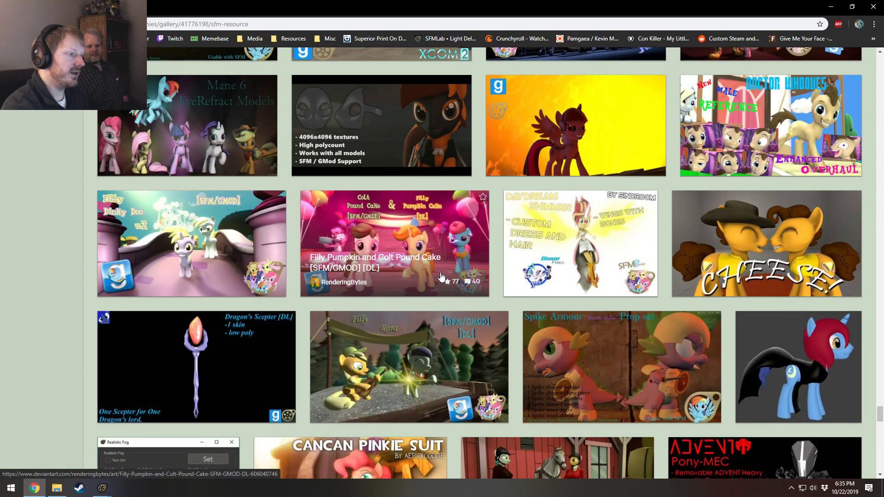
scroll(441, 276, "down", 2)
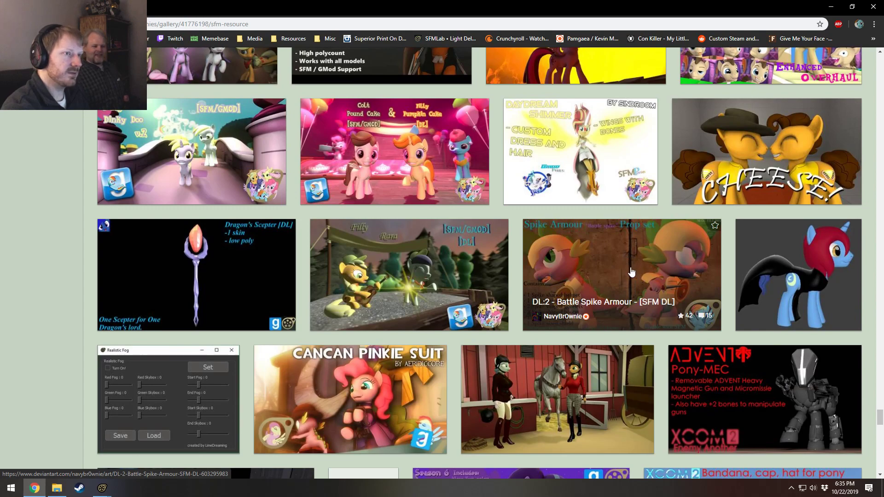
scroll(631, 272, "down", 12)
scroll(630, 274, "up", 4)
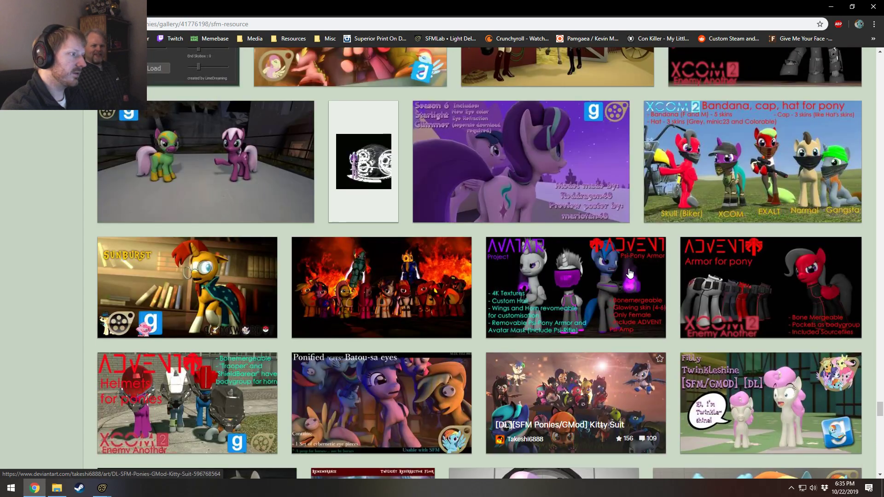
Step: Scan the older entries deep in the SFM Resource gallery, and return to the beginning of the folder
scroll(629, 273, "down", 3)
scroll(631, 272, "down", 8)
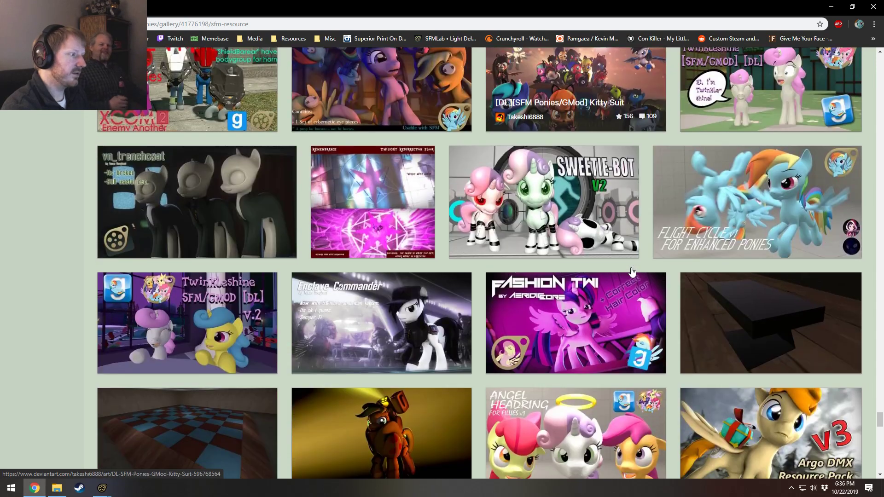
scroll(631, 272, "down", 7)
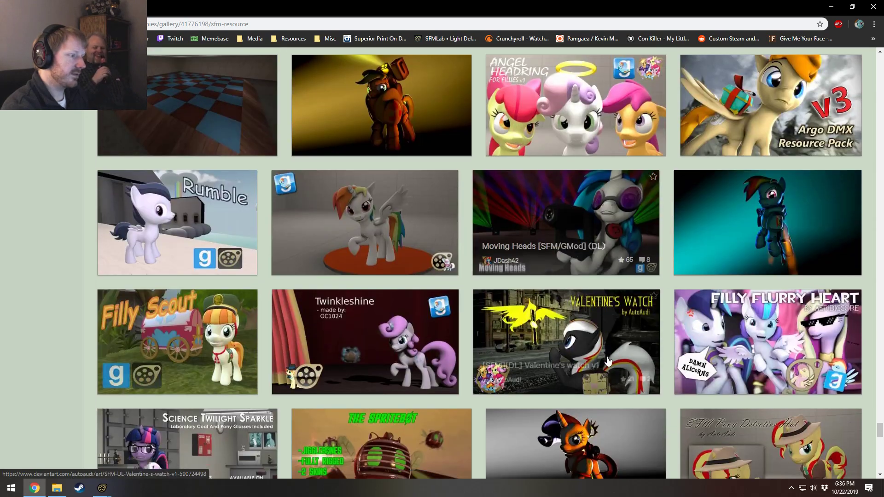
scroll(52, 379, "up", 20)
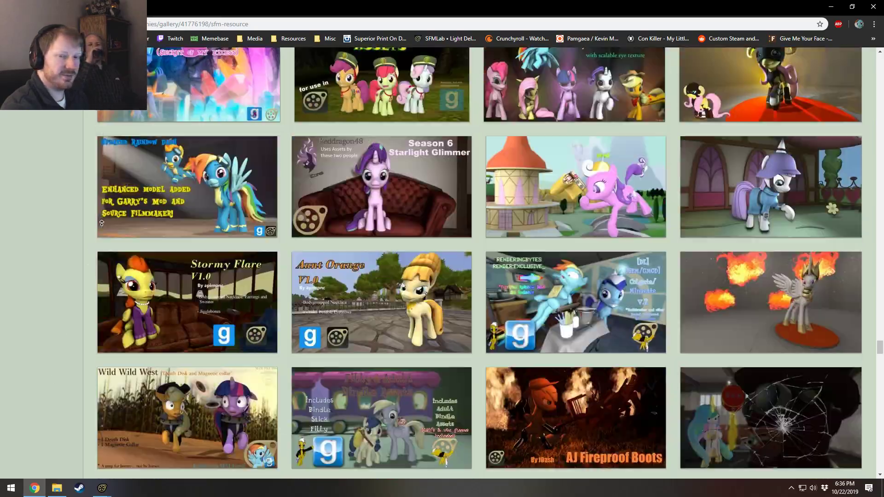
scroll(110, 194, "down", 12)
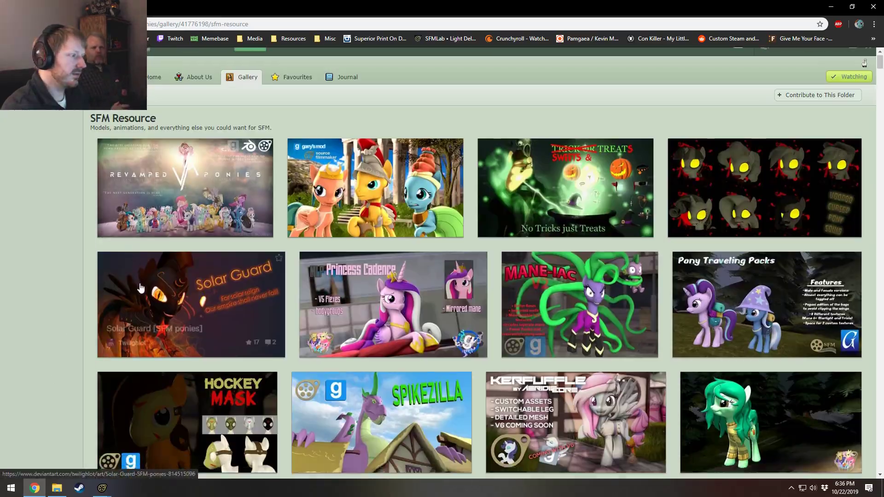
Step: Look through the newest SFM Resource entries from the beginning of the gallery for a dragon model related to Spike
scroll(149, 288, "down", 3)
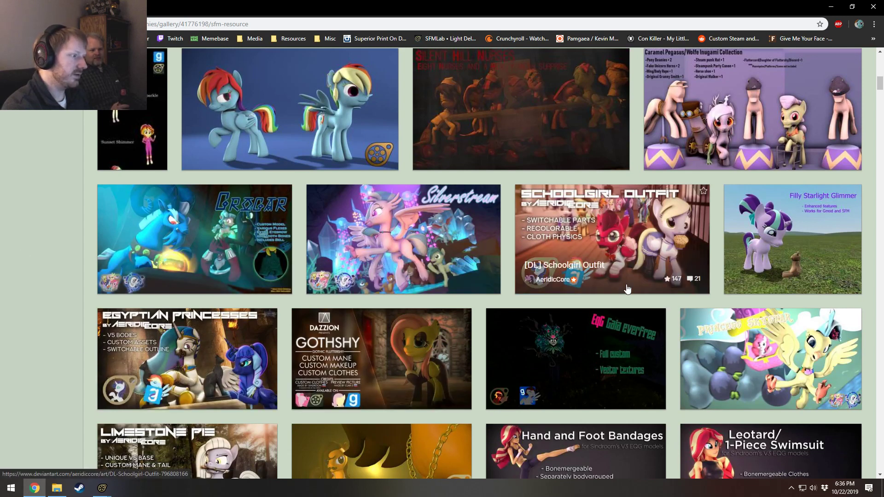
scroll(22, 242, "up", 3)
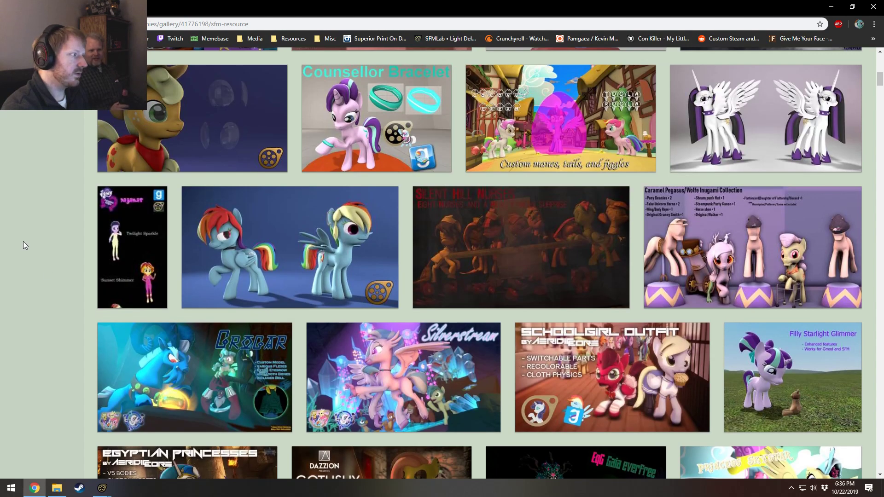
scroll(22, 241, "down", 2)
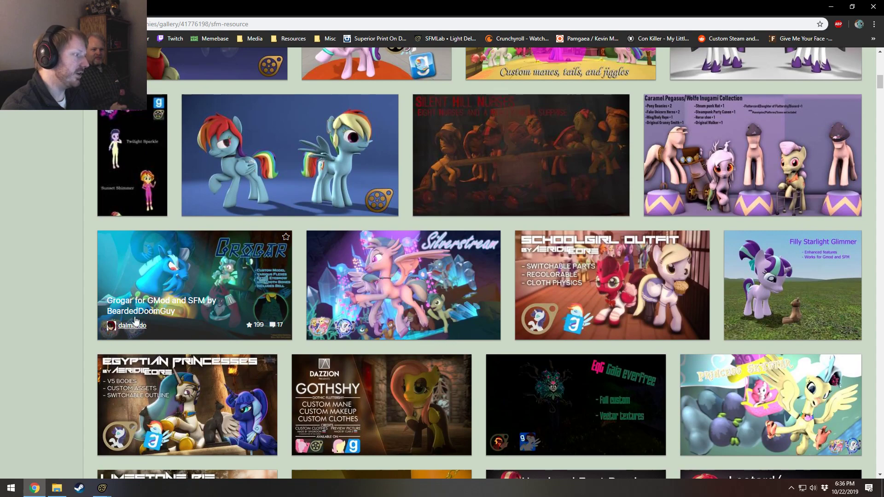
scroll(2, 269, "down", 5)
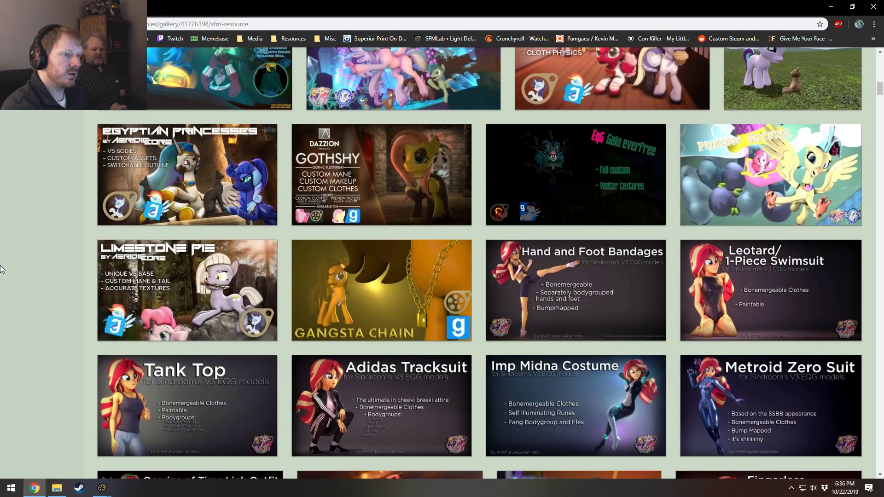
scroll(3, 269, "down", 10)
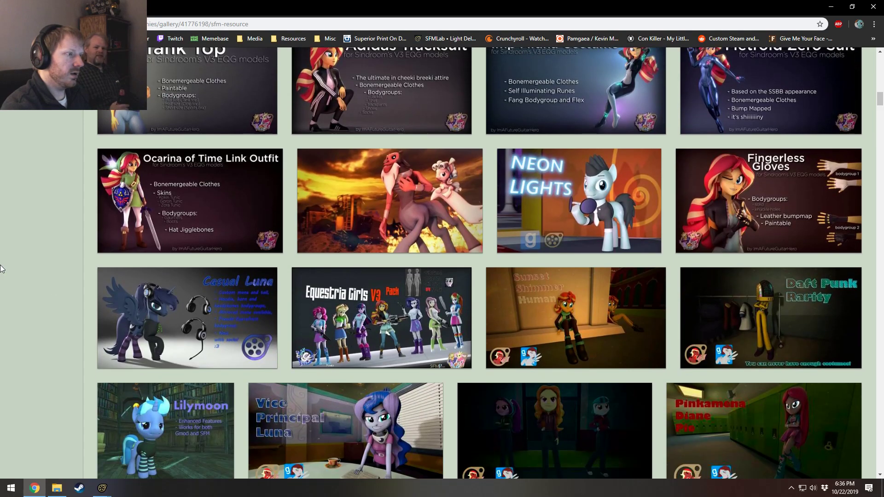
scroll(3, 270, "down", 1)
scroll(2, 269, "up", 2)
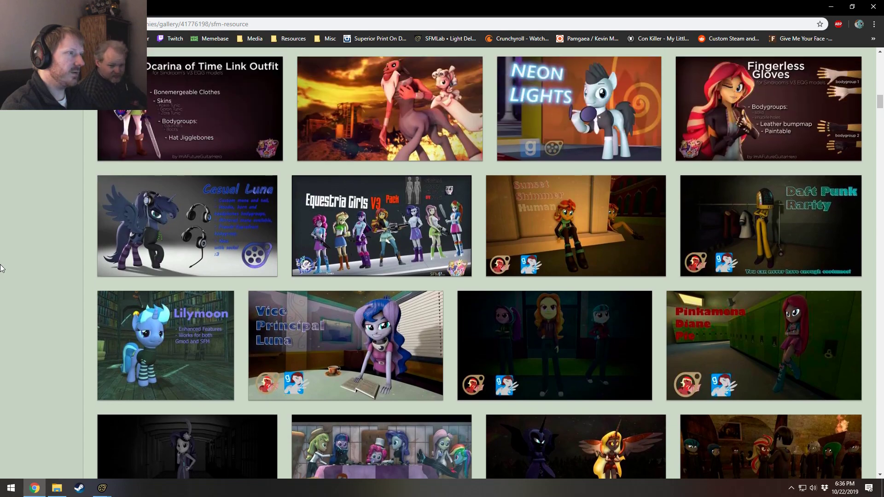
scroll(2, 265, "down", 3)
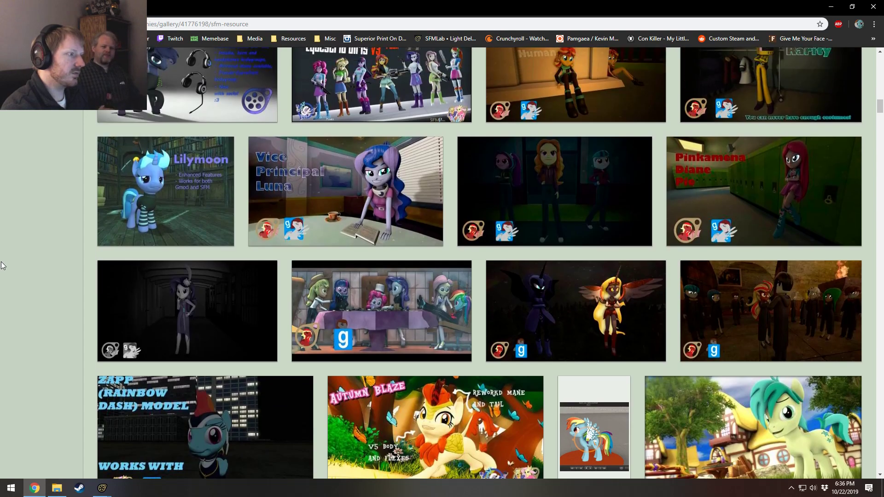
scroll(3, 266, "up", 1)
scroll(2, 265, "down", 2)
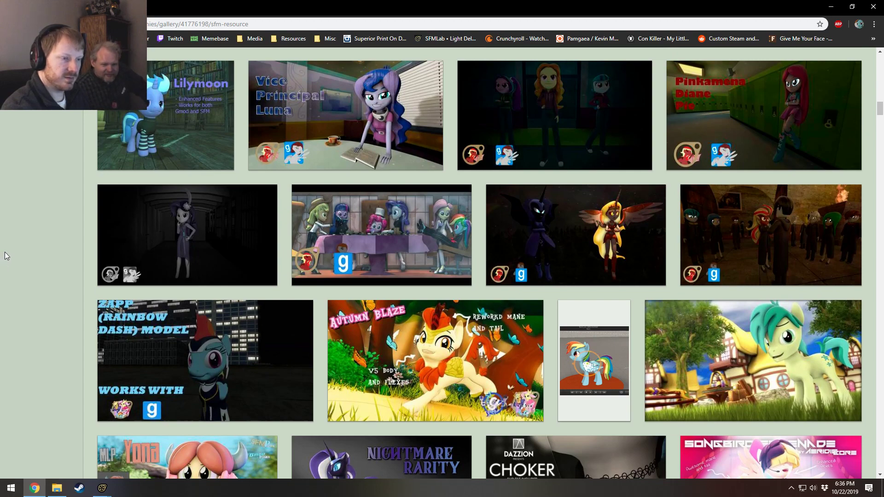
scroll(4, 252, "down", 6)
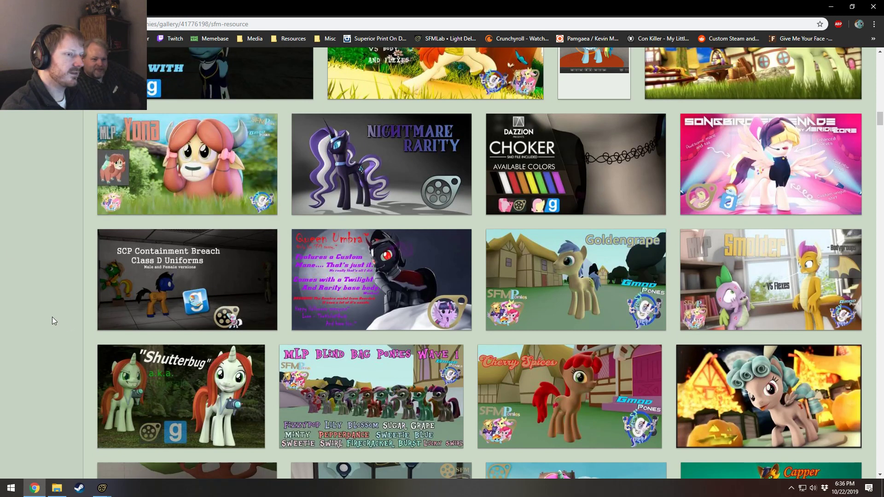
scroll(52, 317, "up", 1)
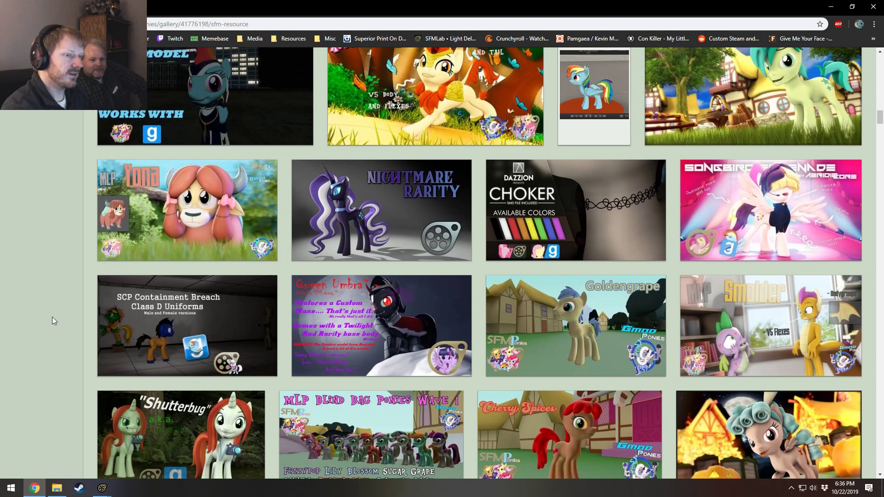
Step: Open the Smolder v1.0 model page, read its description and update notes, and return to the SFM Resource gallery
left_click(749, 323)
scroll(71, 435, "down", 4)
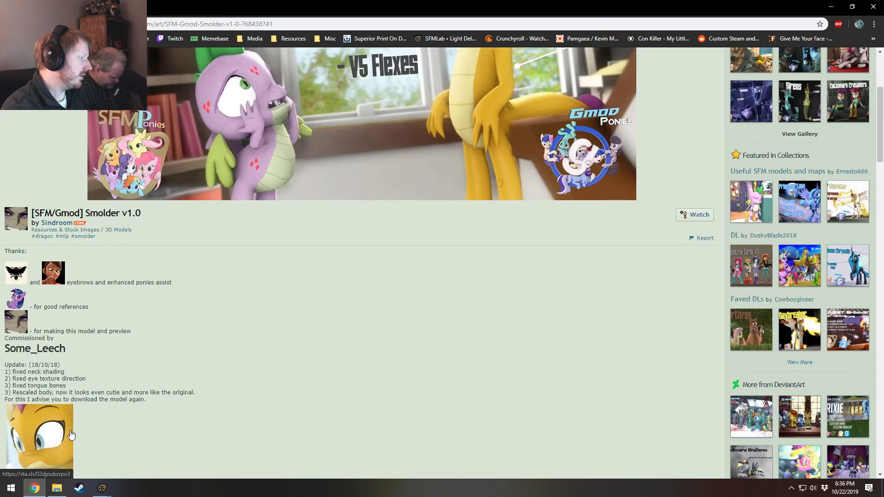
scroll(71, 434, "down", 2)
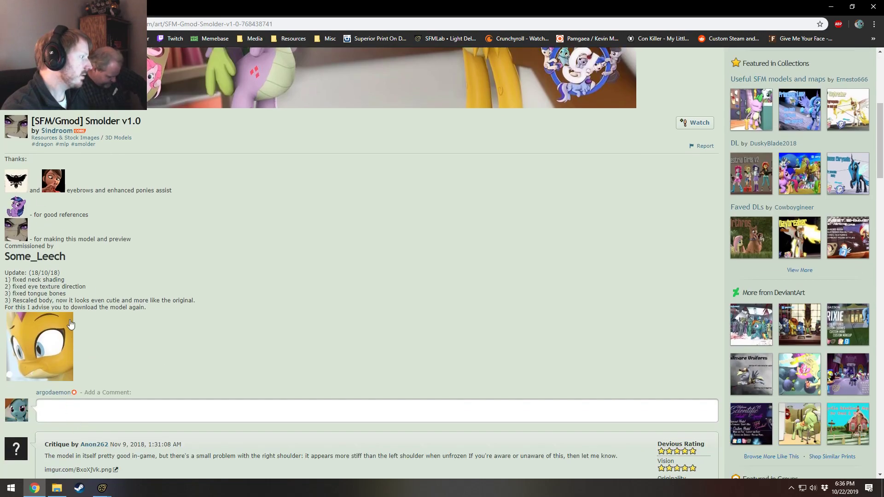
scroll(53, 125, "up", 6)
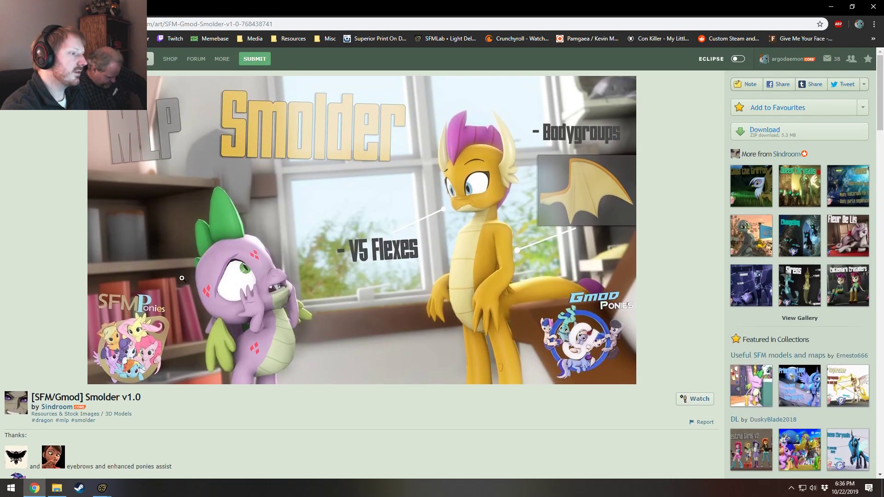
key("alt+Left")
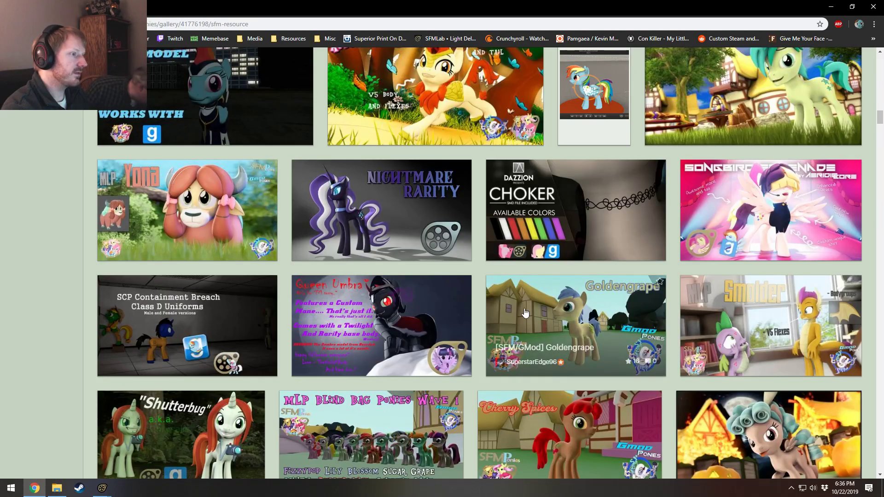
Step: Find the Spike The Dragon model further down the SFM Resource gallery and open its page
scroll(483, 302, "down", 5)
scroll(484, 302, "down", 7)
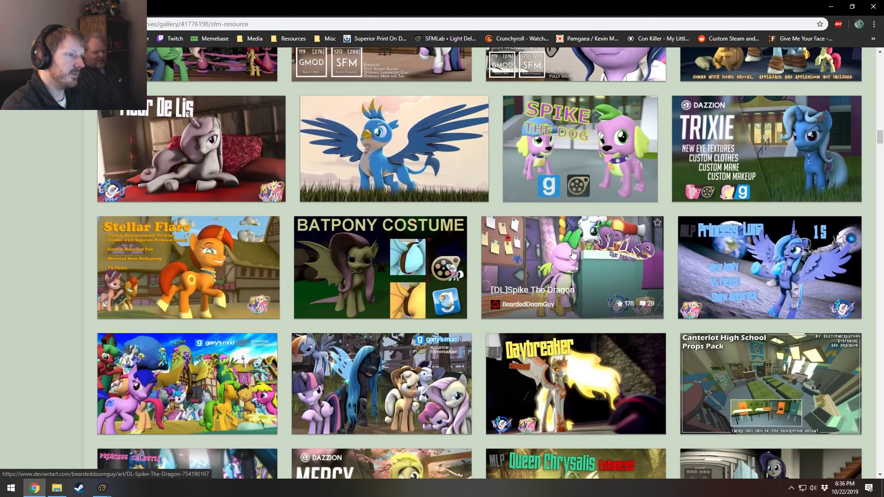
left_click(589, 260)
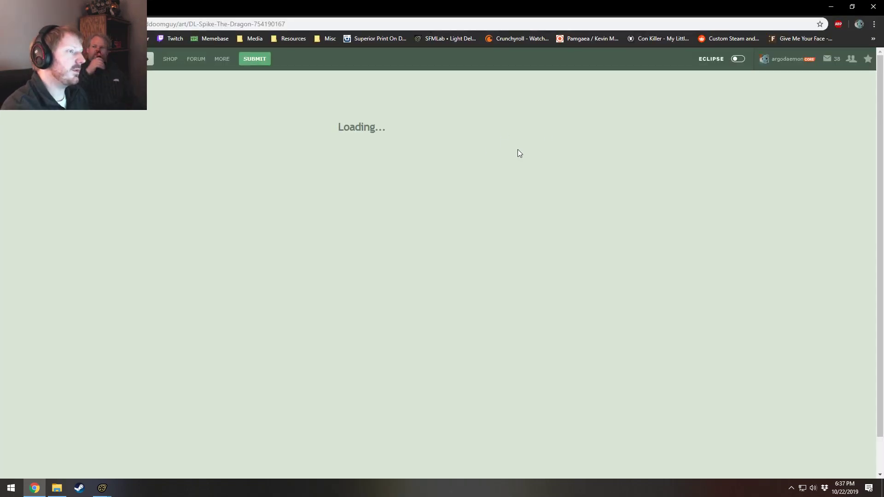
right_click(301, 154)
left_click(54, 207)
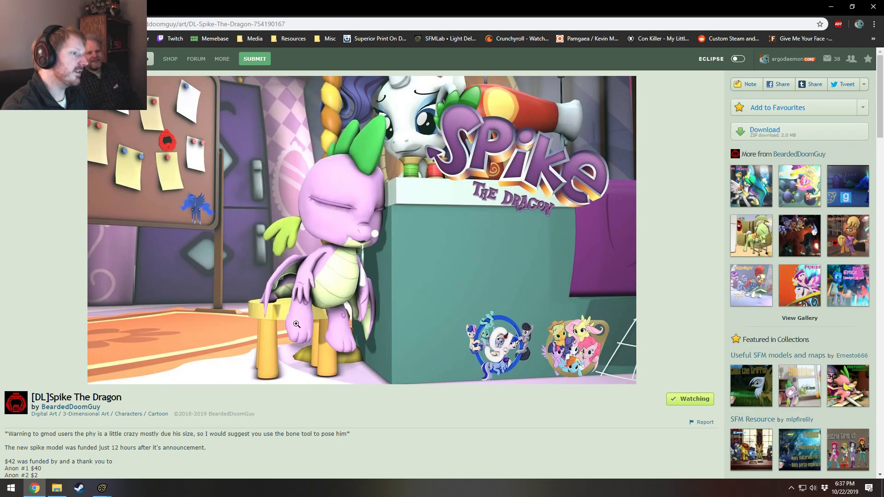
Step: Read the Spike The Dragon description, feature list and comments for details about rigging and posing
scroll(297, 324, "down", 6)
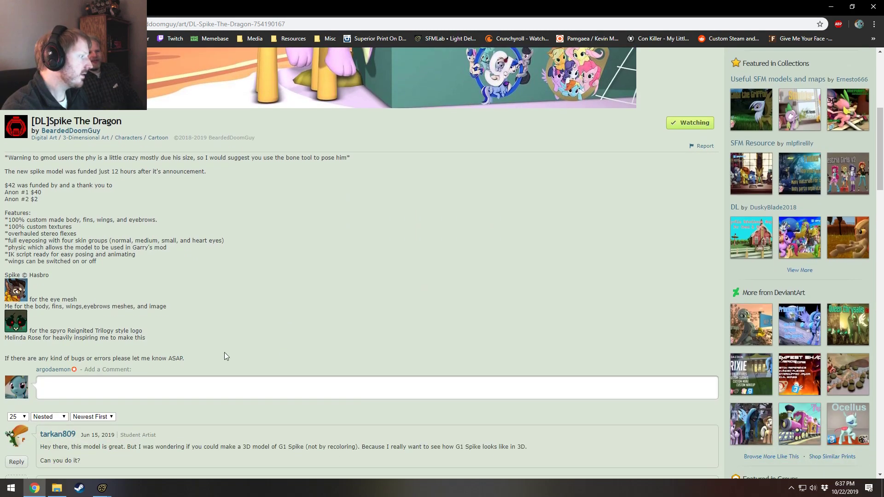
scroll(142, 251, "down", 3)
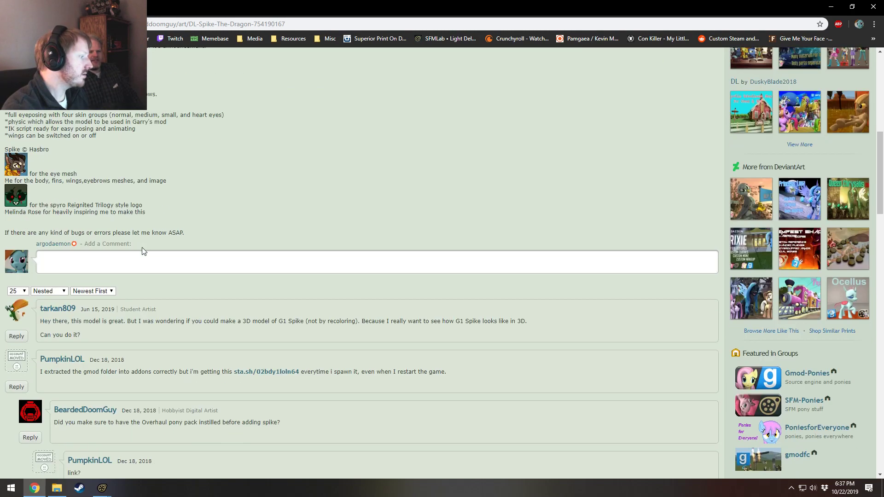
scroll(152, 249, "up", 8)
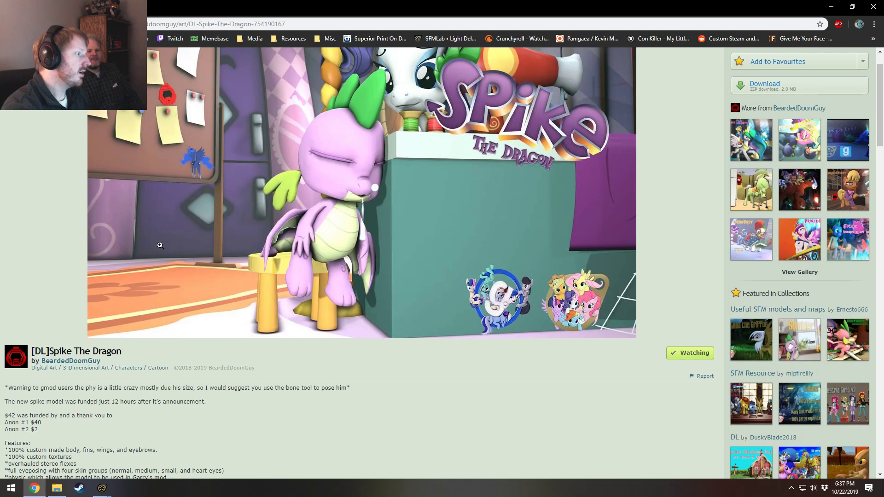
scroll(139, 273, "down", 4)
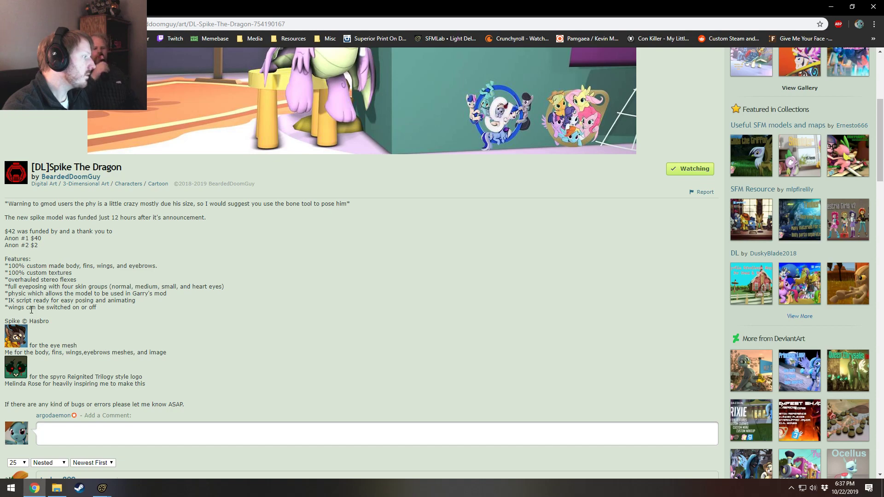
scroll(169, 317, "up", 5)
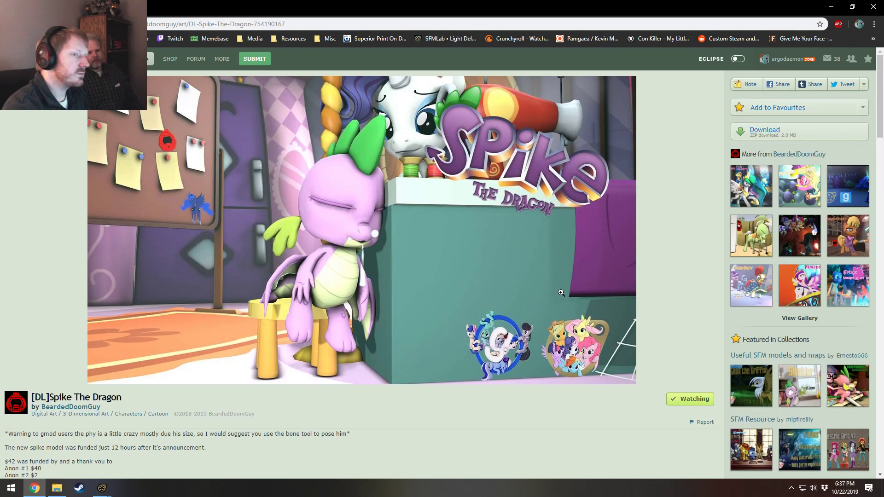
Step: Download the Spike The Dragon ZIP and open the downloaded archive
scroll(178, 375, "down", 3)
scroll(178, 375, "down", 1)
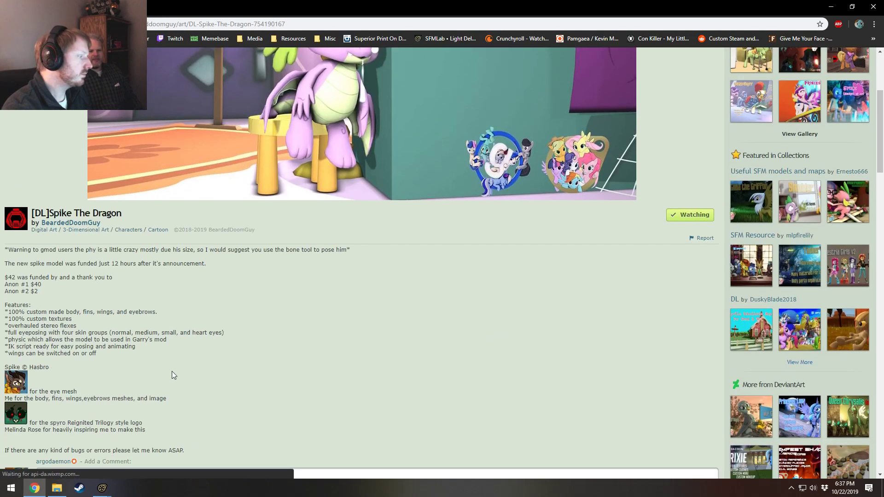
left_click(47, 468)
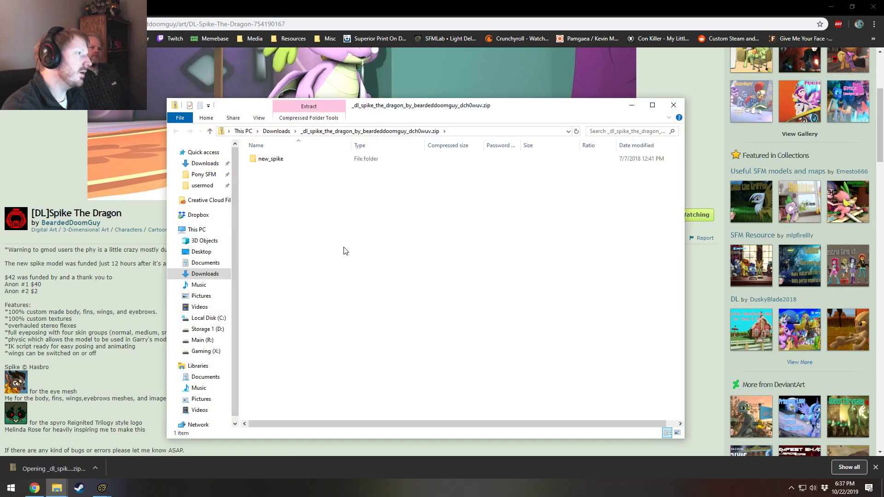
Step: Browse the archive's new_spike folder down through sfm, scripts and sfm to animset to inspect the included rig script
double_click(271, 158)
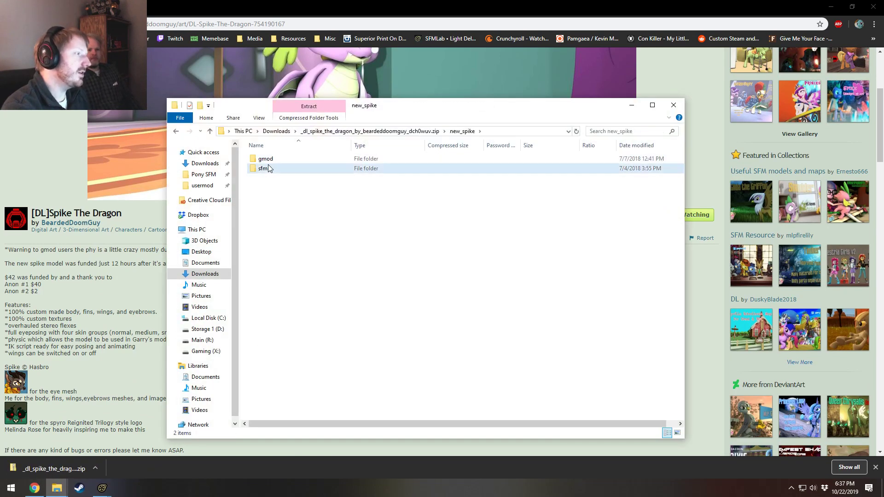
double_click(265, 168)
double_click(263, 179)
double_click(269, 159)
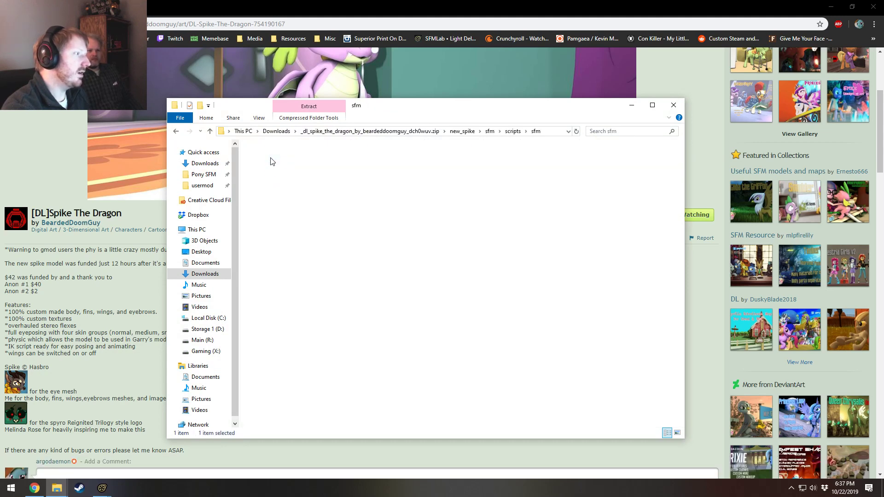
double_click(274, 159)
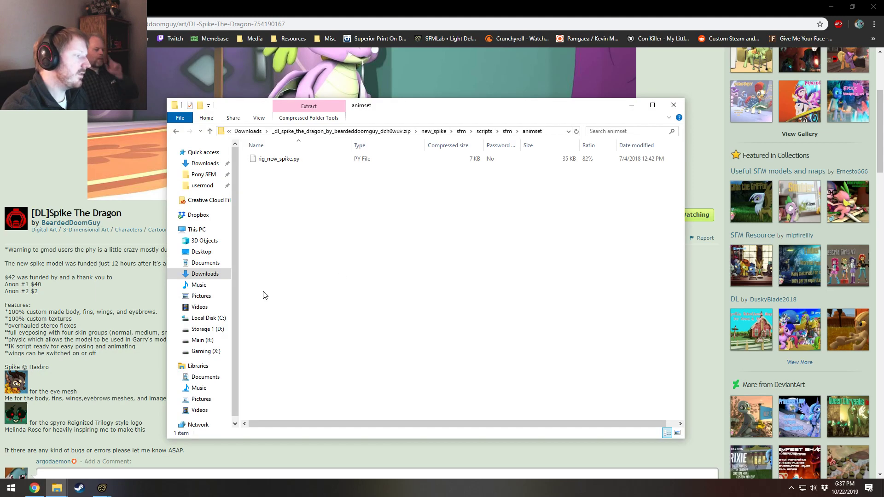
left_click(54, 488)
left_click(46, 448)
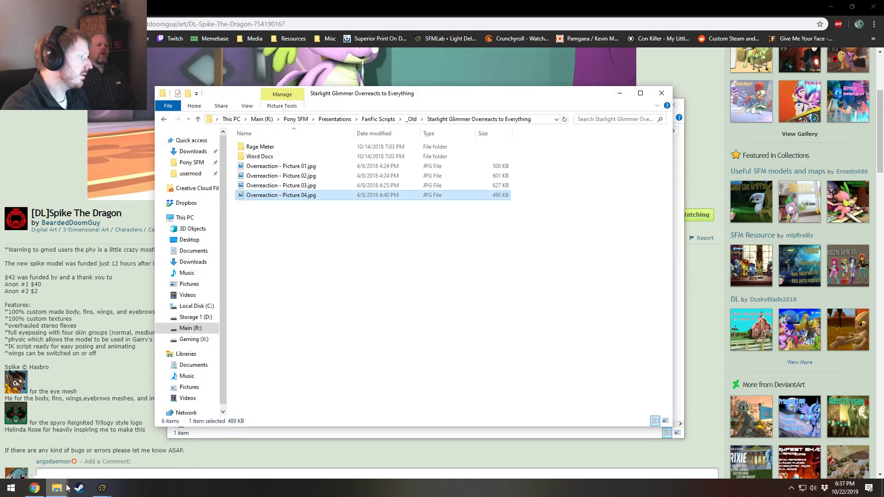
left_click(310, 239)
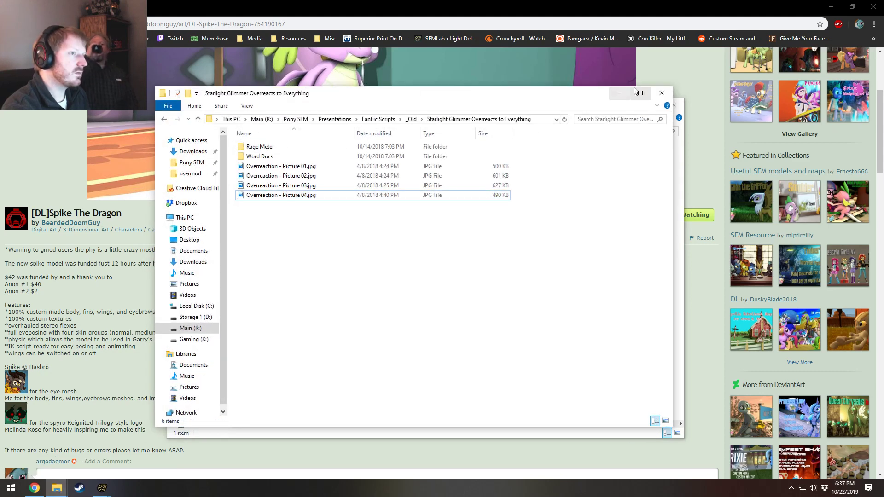
left_click(619, 93)
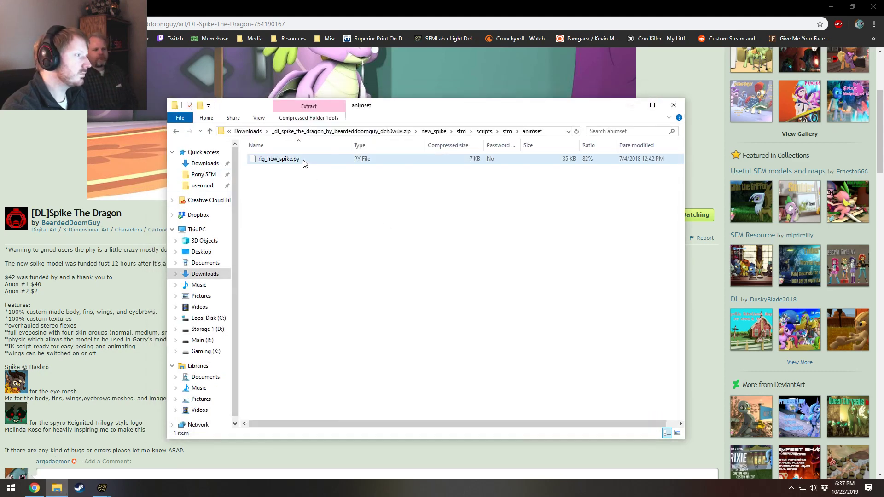
Step: Paste the copied rig_new_spike.py script into the usermod folder's scripts/sfm/animset directory
left_click(203, 175)
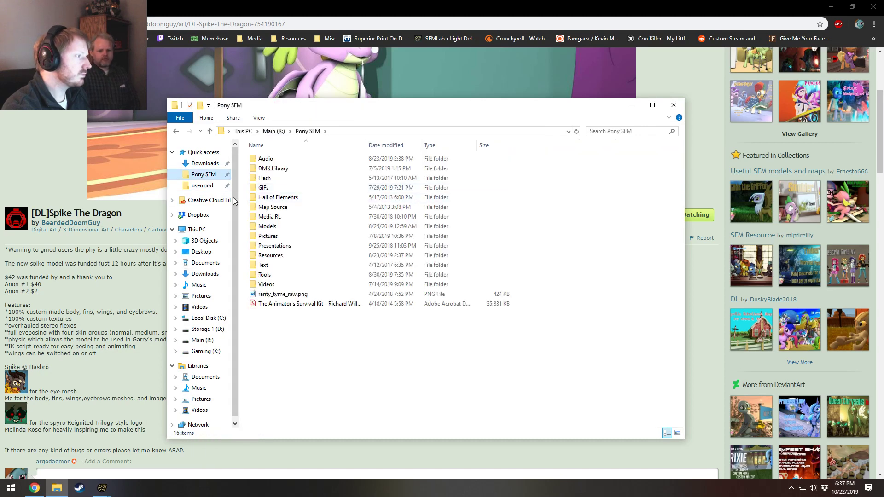
left_click(202, 185)
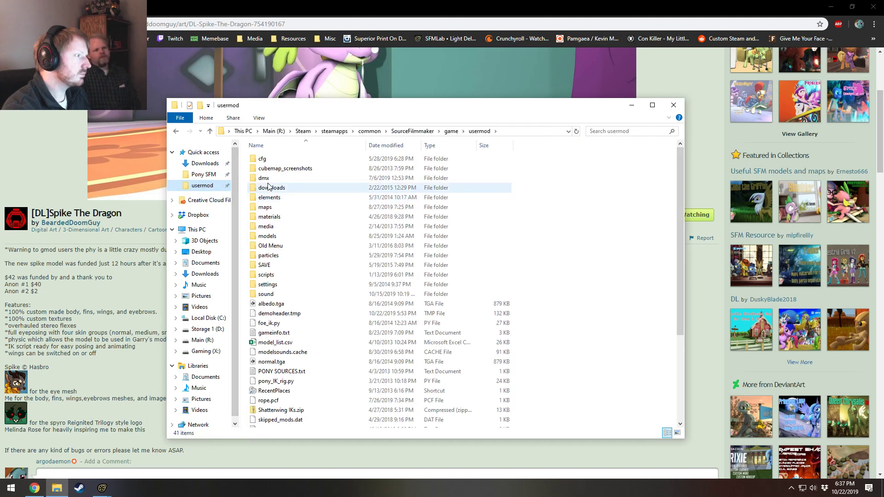
double_click(266, 274)
double_click(263, 178)
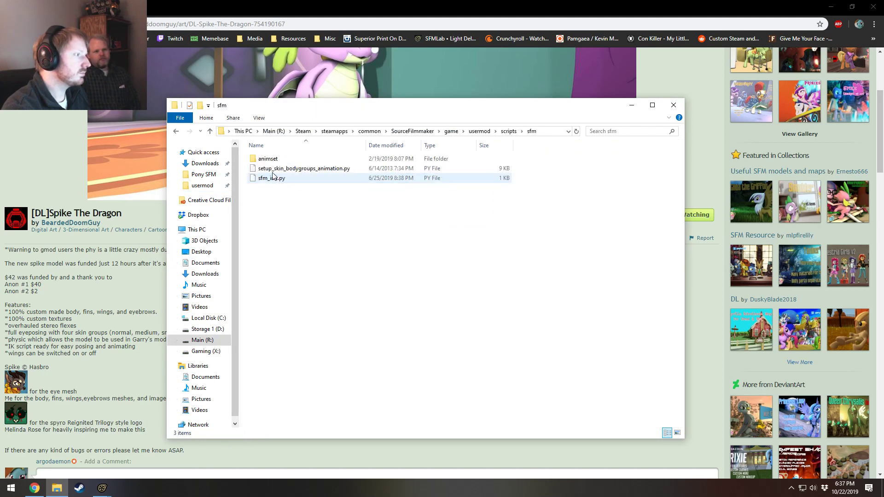
double_click(266, 158)
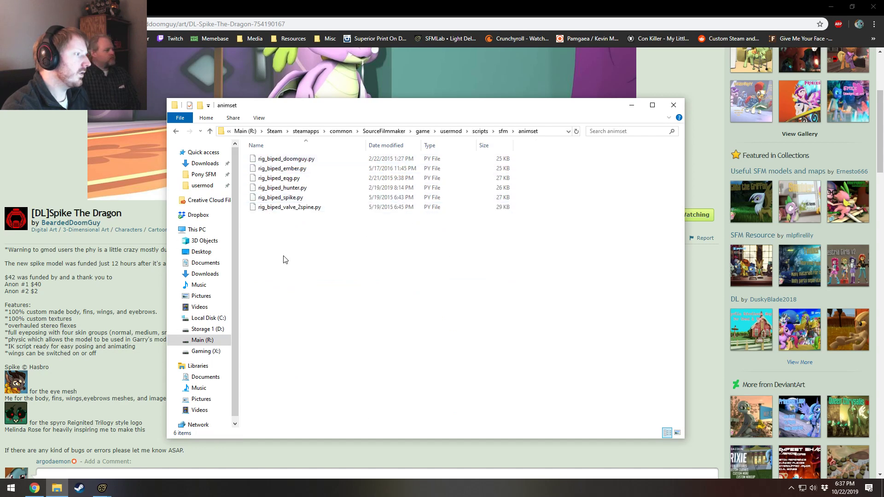
key("ctrl+v")
left_click(302, 284)
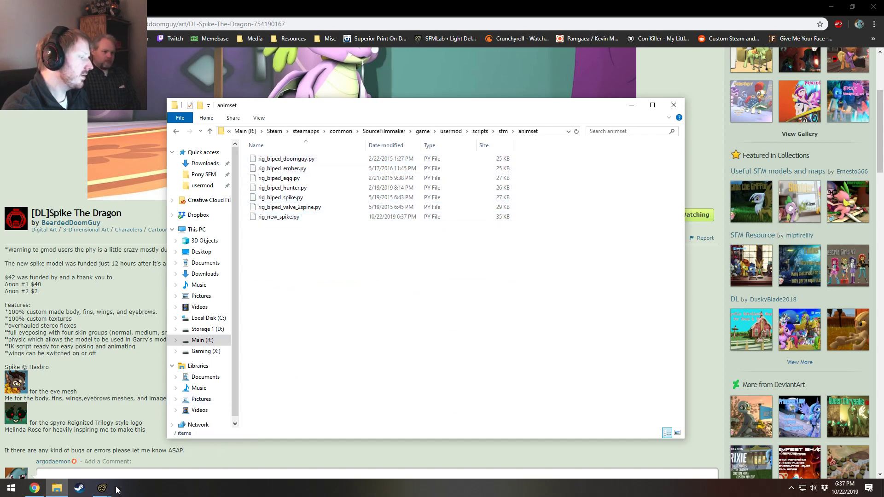
Step: Load rig_new_spike.py as Spike's rig script from the sfm/animset scripts folder
mouse_move(103, 488)
left_click(145, 446)
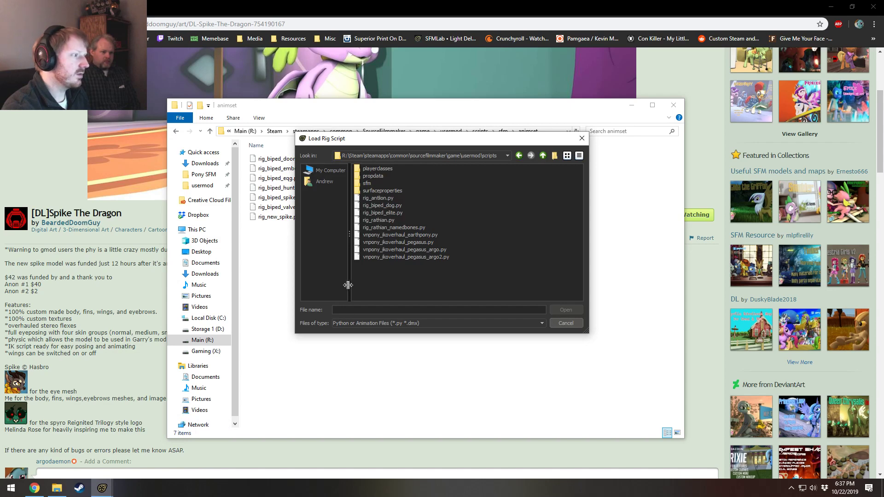
double_click(368, 183)
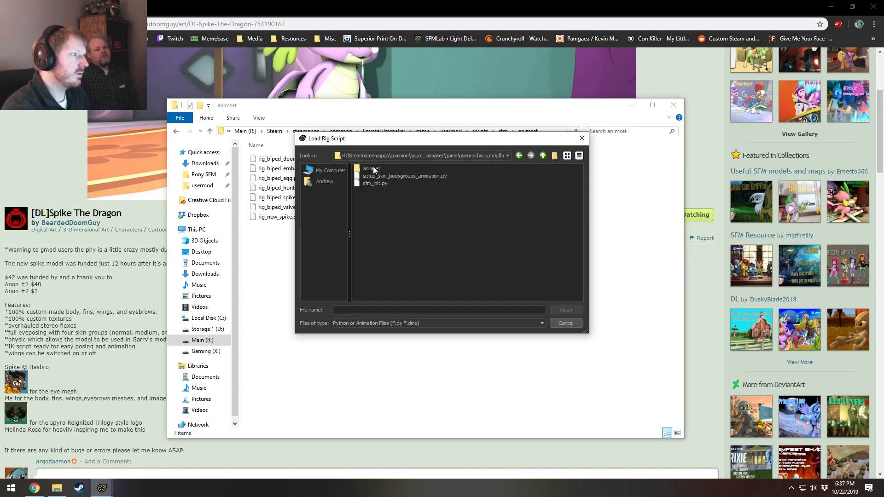
double_click(373, 168)
double_click(373, 213)
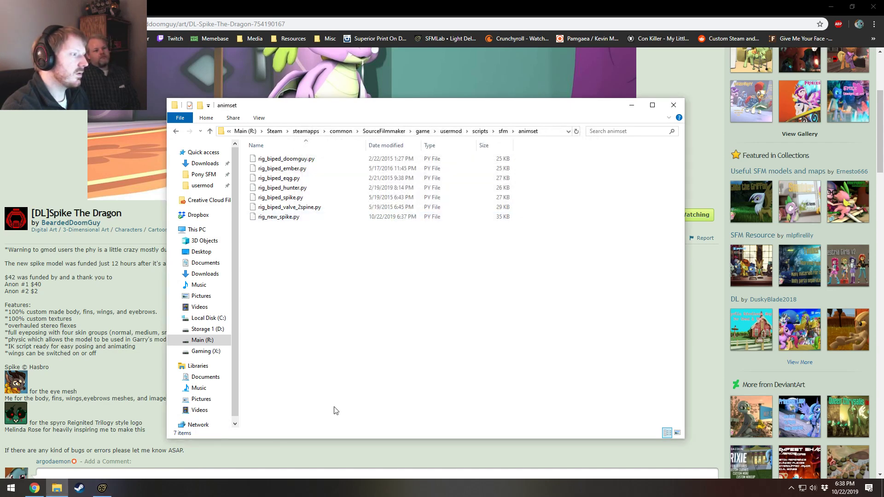
Step: Switch back to Source Filmmaker, play the shot briefly and collapse Spike's Body, Arms and Pony control groups
left_click(103, 488)
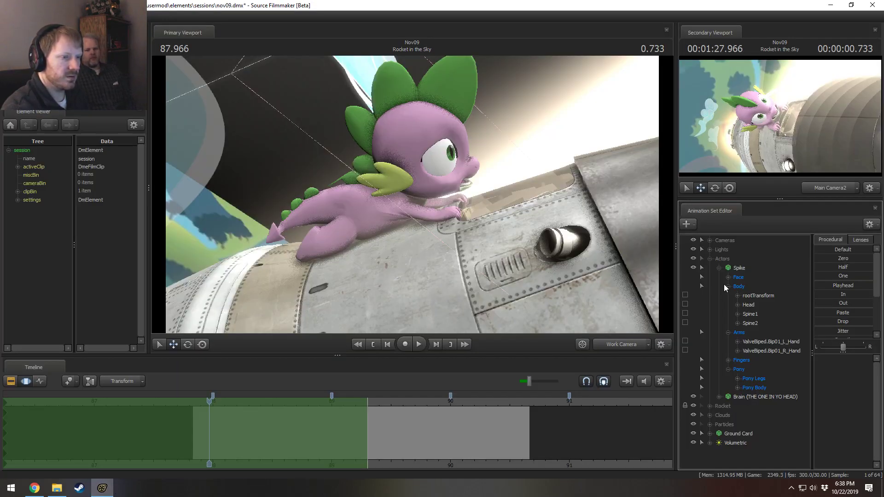
key("space")
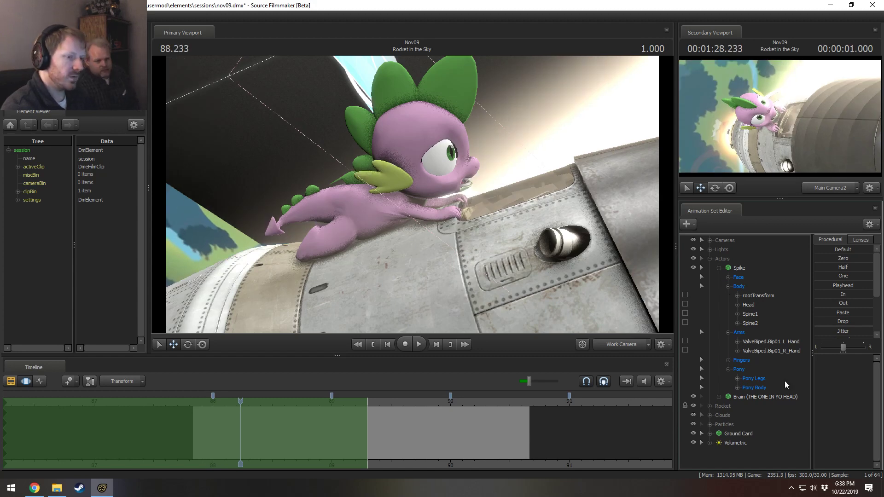
left_click(728, 286)
left_click(728, 295)
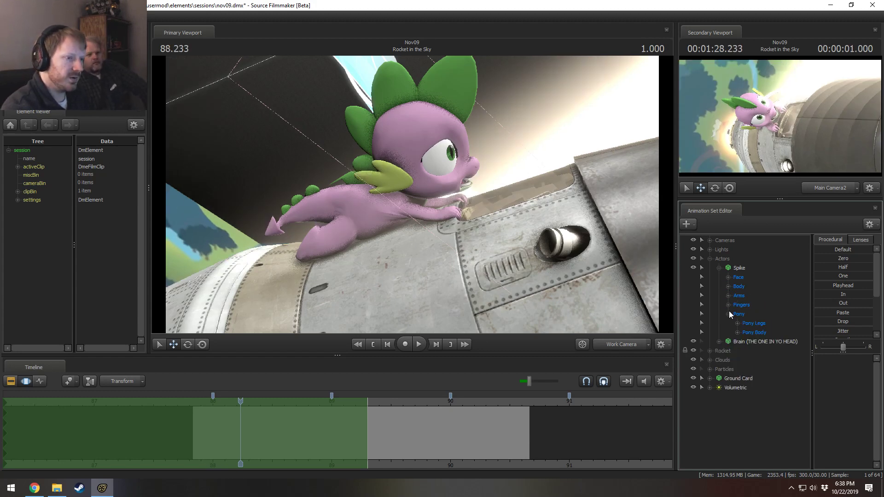
left_click(727, 313)
left_click_drag(490, 247, 431, 210)
Step: Switch to File Explorer, reopen the downloaded Spike archive and inspect the model files in its new_spike/sfm/models folder
key("alt+Tab")
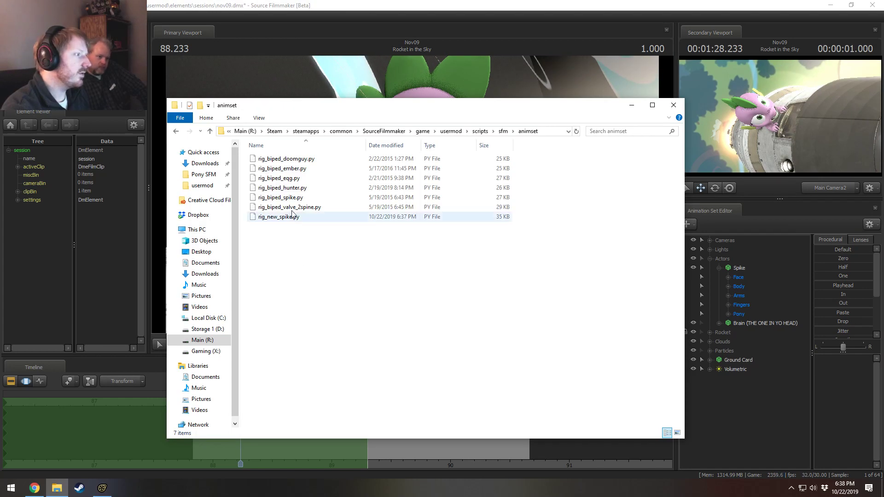
key("alt+Tab")
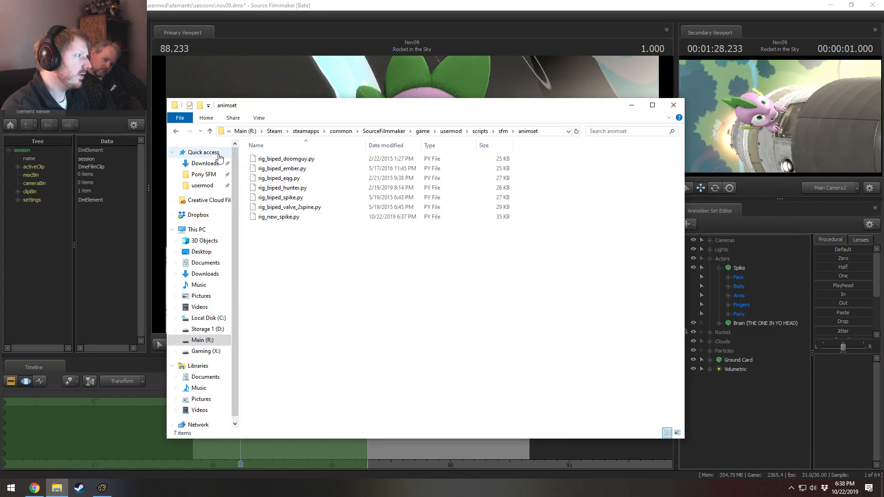
left_click(203, 164)
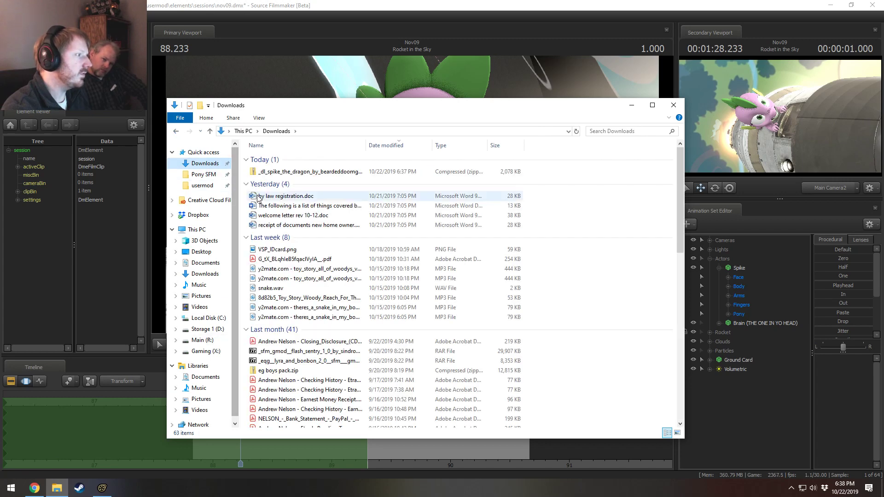
double_click(291, 171)
double_click(278, 165)
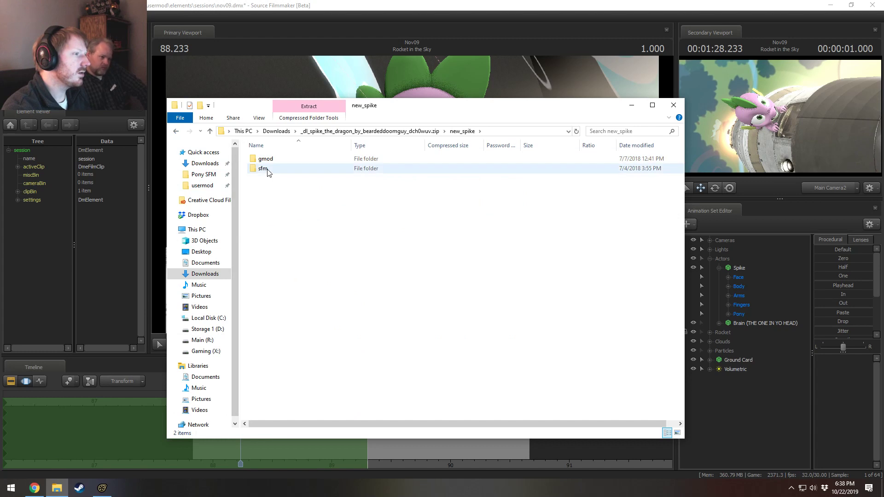
double_click(270, 169)
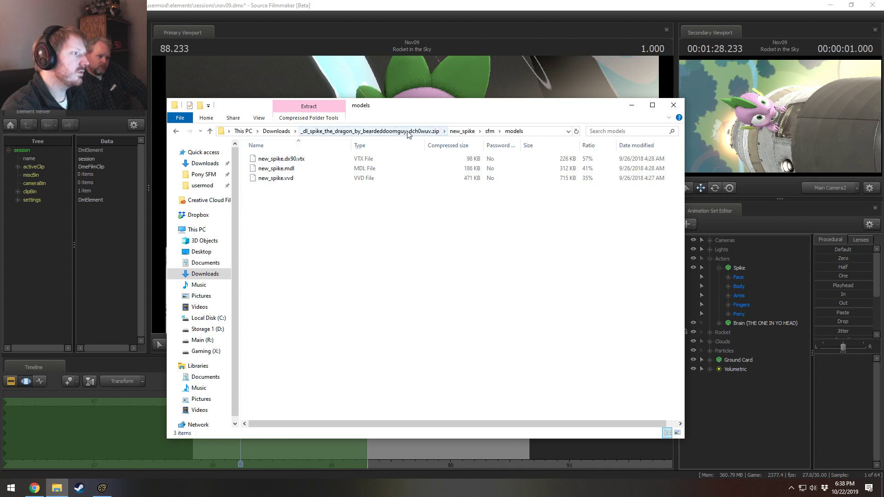
left_click(350, 133)
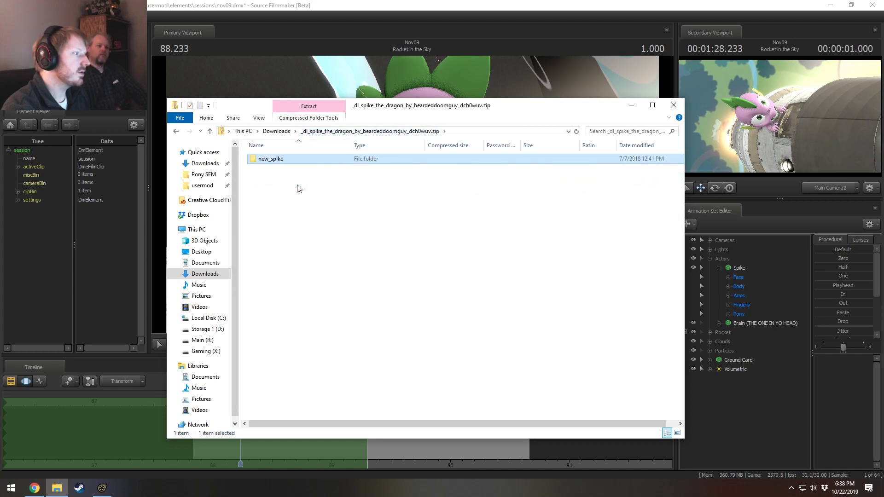
Step: Copy the archive's sfm materials, models and scripts folders into usermod, replacing the existing rig_new_spike.py
double_click(271, 161)
left_click_drag(262, 169, 199, 185)
double_click(266, 170)
key("ctrl+a")
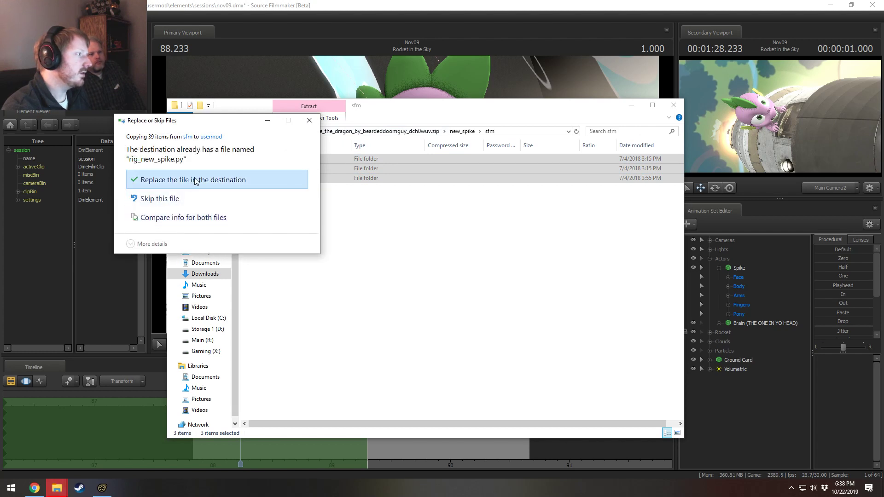
left_click(162, 179)
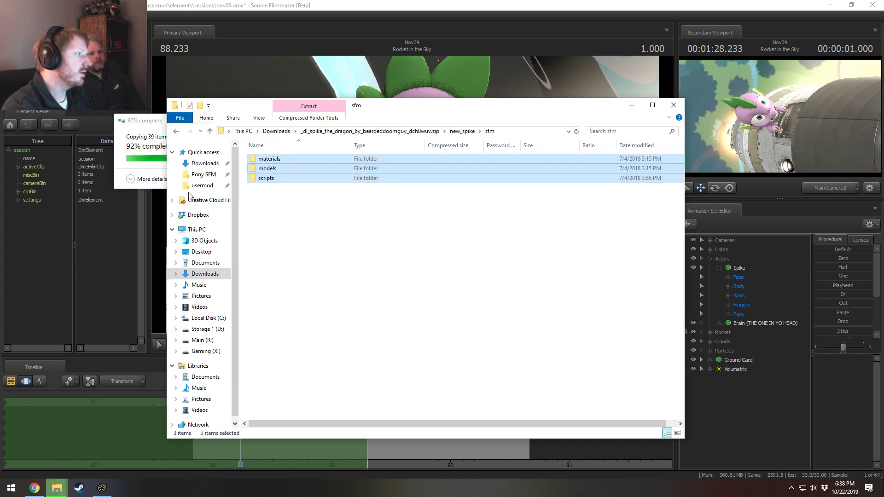
Step: Switch back to Source Filmmaker and create an animation set for a new model, filtering for SPIKE and choosing new_spike.mdl
left_click(431, 4)
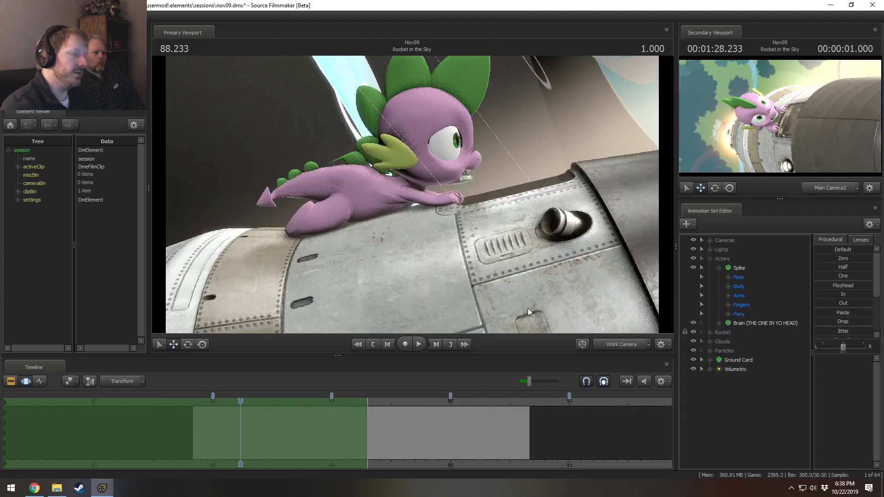
mouse_move(538, 306)
left_mouse_down()
mouse_move(563, 307)
mouse_move(546, 294)
left_mouse_up()
right_click(714, 402)
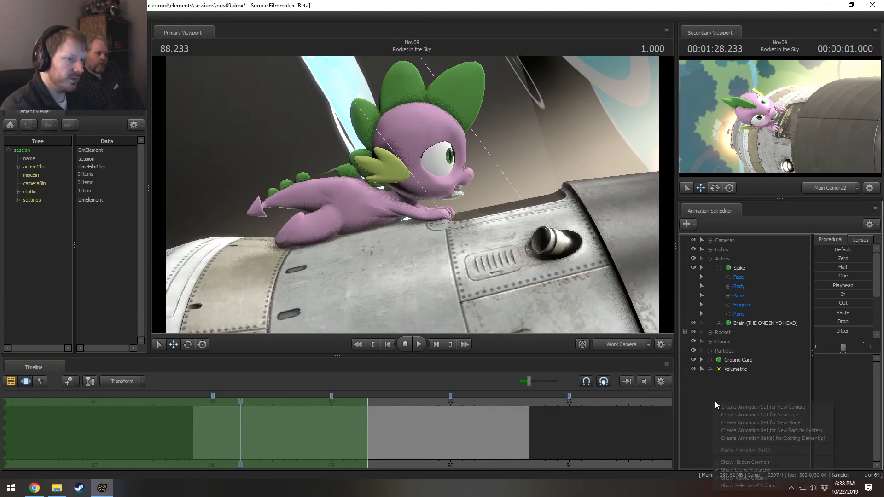
left_click(766, 423)
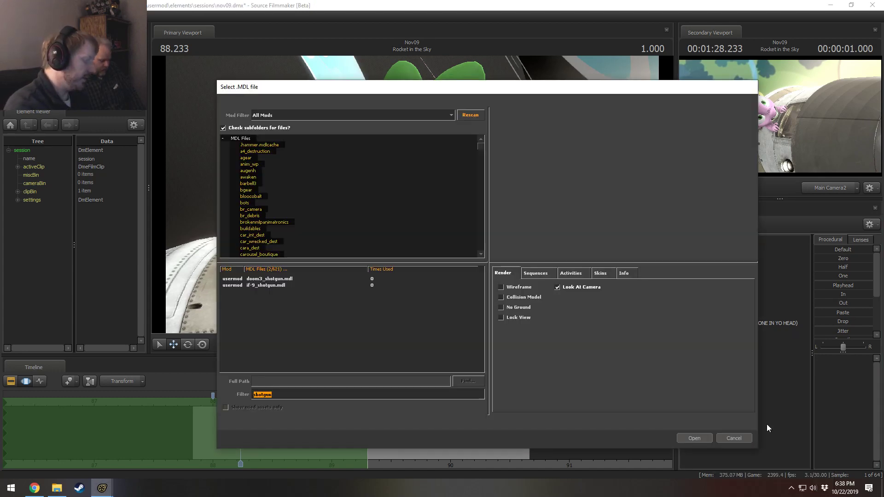
type("SPIKE")
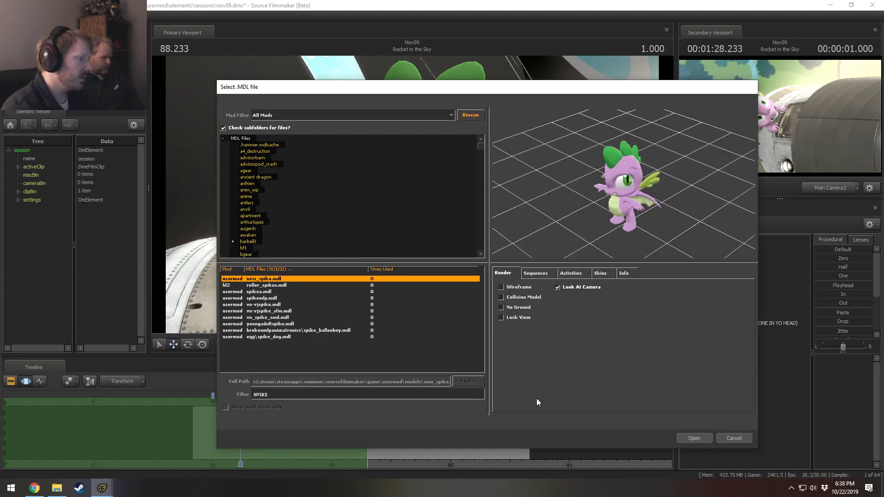
left_click(693, 437)
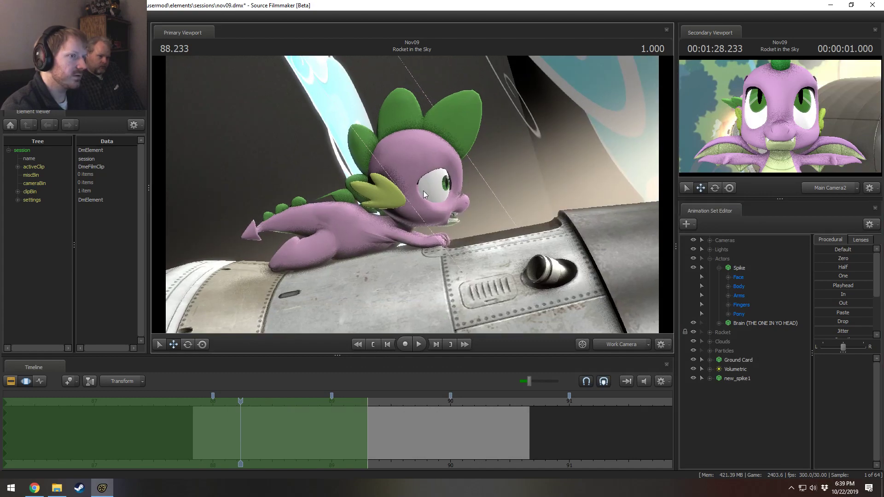
Step: Examine the new_spike1 model up close and review its face control groups, including the Lower Face sliders
left_click_drag(412, 194, 541, 305)
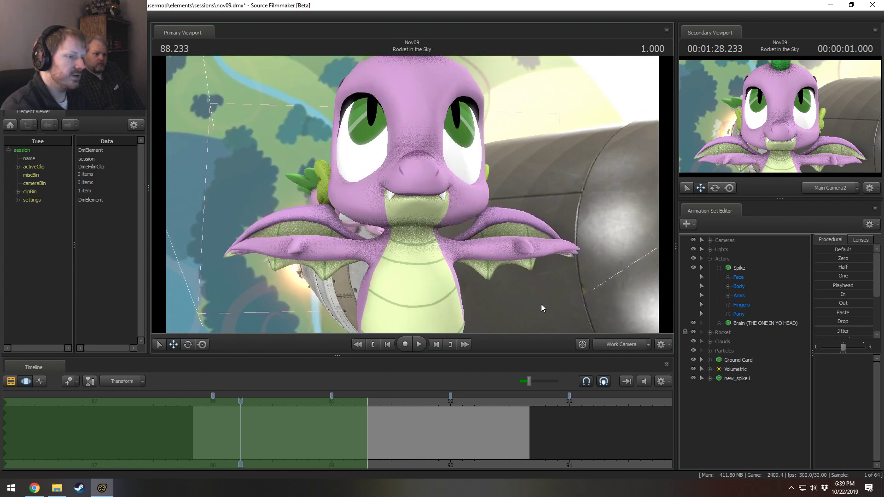
left_click(726, 380)
left_click(709, 378)
left_click(718, 387)
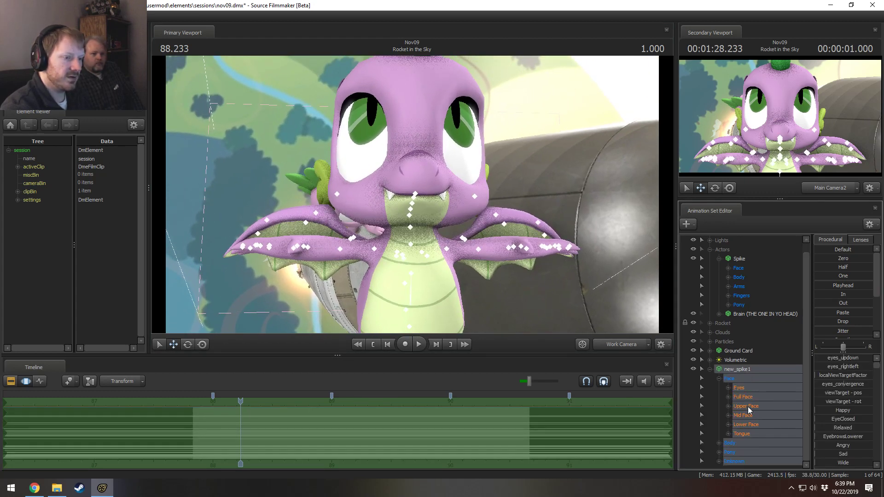
left_click(742, 425)
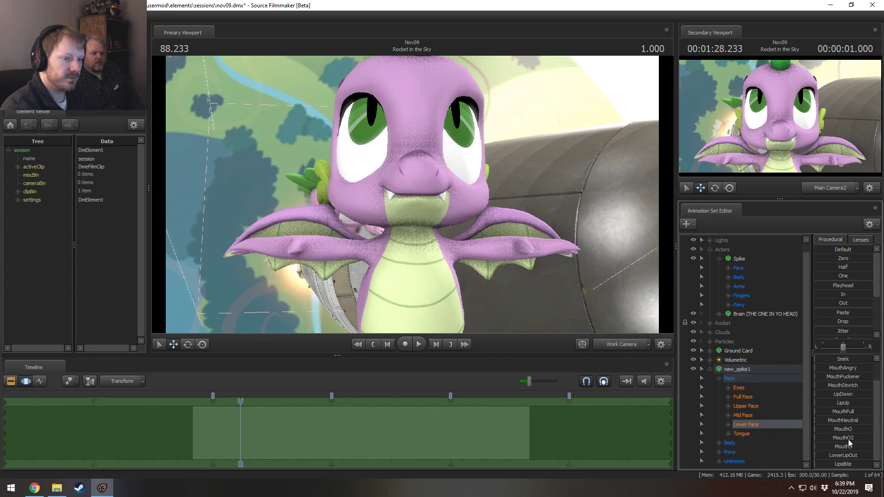
left_click_drag(514, 282, 432, 189)
key("w")
Step: Check the animation sequences available for import on new_spike1, leaving without importing any
right_click(730, 366)
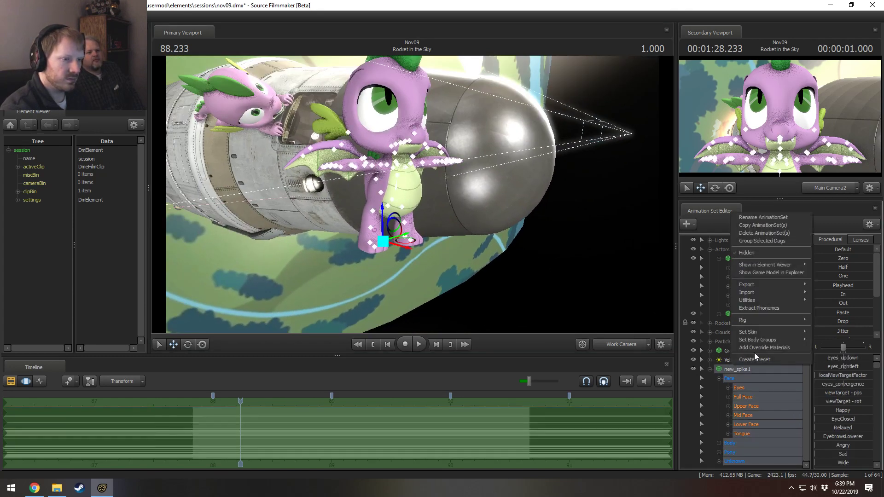
mouse_move(755, 293)
left_click(824, 299)
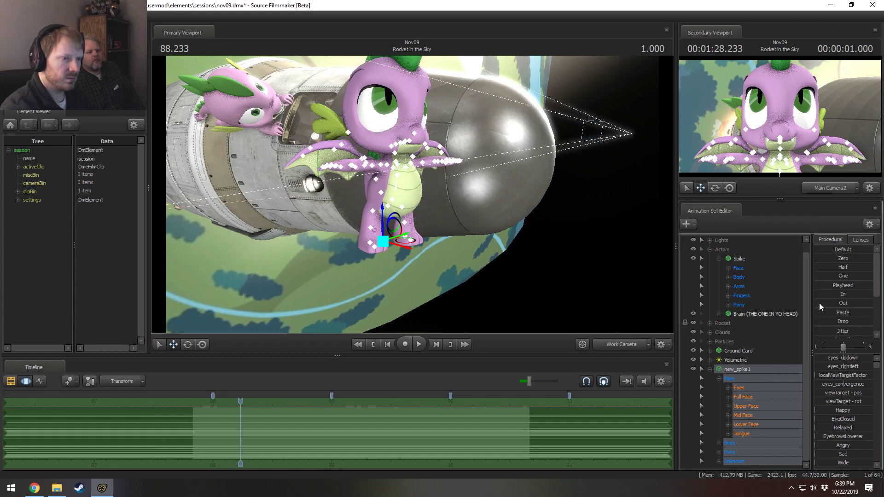
left_click(375, 264)
left_click(374, 264)
left_click(534, 396)
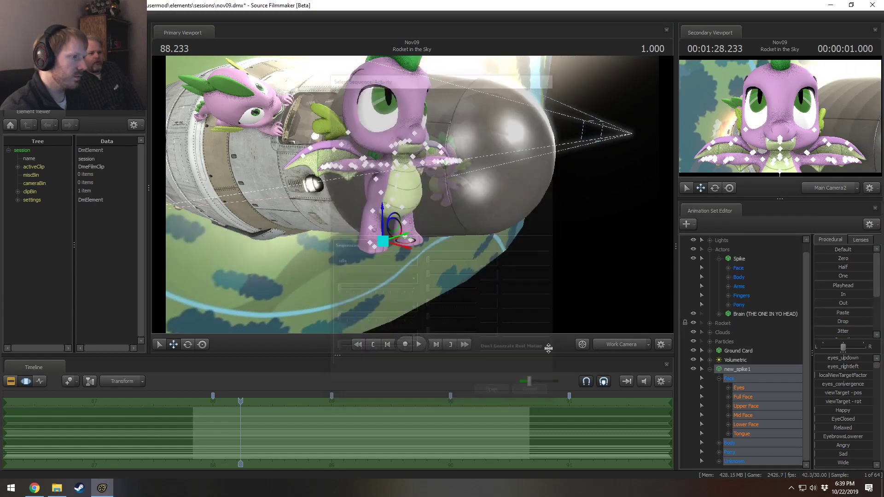
Step: Select new_spike1's Eyes controls and lower the view target so the eyes look straight ahead
left_click_drag(460, 221, 411, 194, "alt")
left_click(746, 390)
left_click_drag(529, 226, 441, 177)
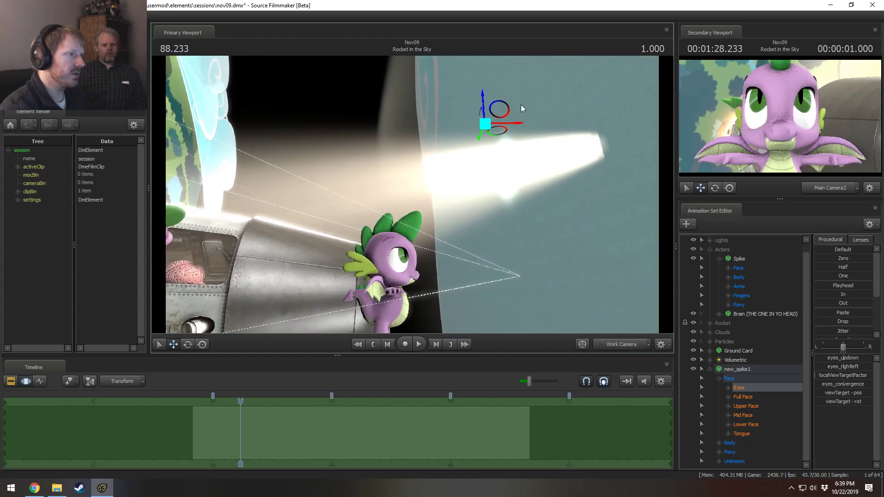
left_click_drag(520, 108, 612, 247)
left_click_drag(506, 281, 405, 323)
left_click_drag(412, 194, 447, 184)
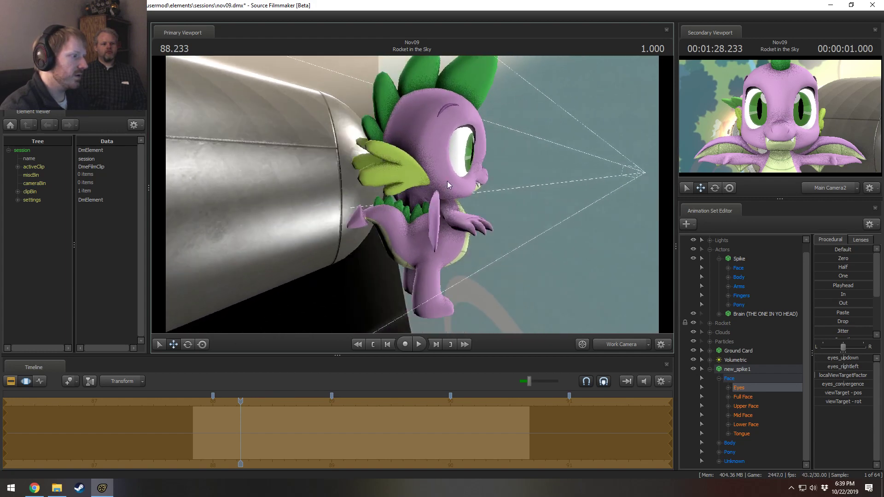
Step: Try moving and rotating the tail bones of new_spike1, undoing each test change
left_click(404, 242)
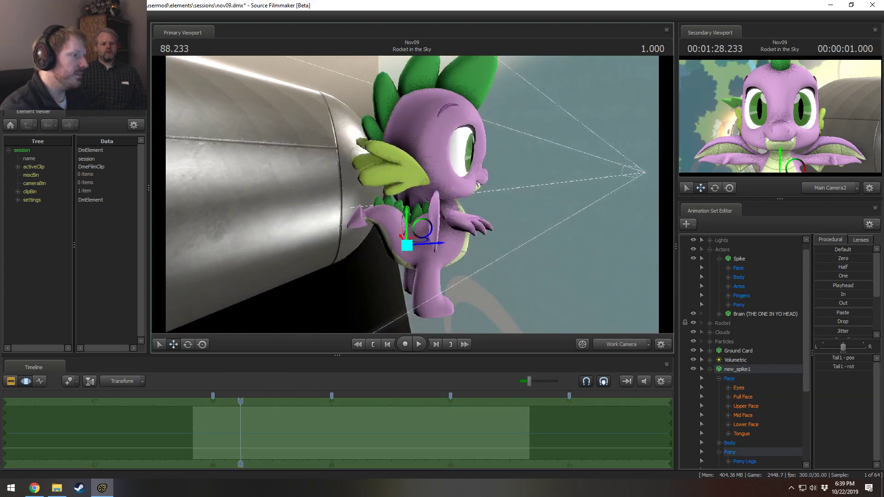
mouse_move(405, 243)
left_mouse_down()
mouse_move(440, 227)
mouse_move(393, 237)
mouse_move(413, 236)
left_mouse_up()
key("e")
key("ctrl+z")
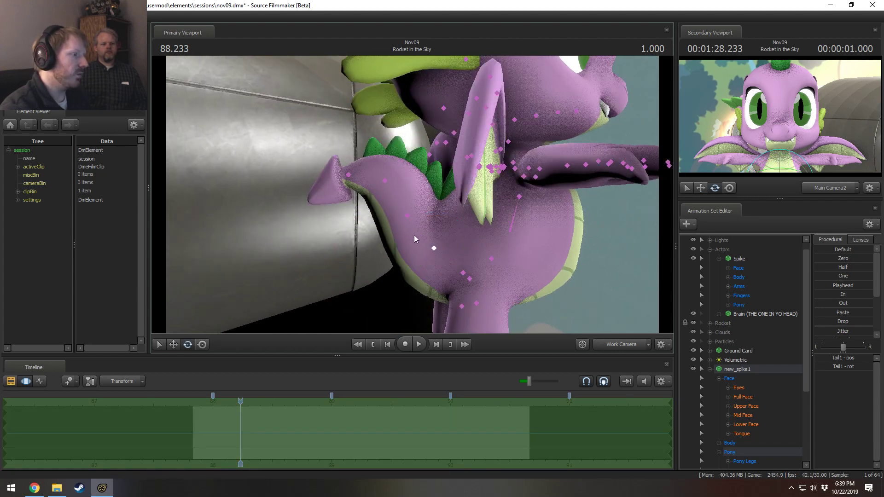
left_click(408, 216)
left_click_drag(410, 194, 391, 203)
key("w")
key("ctrl+z")
Step: Try rotating new_spike1's tail bones from Tail1 through Tail4 to curl the tail, and undo the rotations
left_click(407, 246, "ctrl")
key("e")
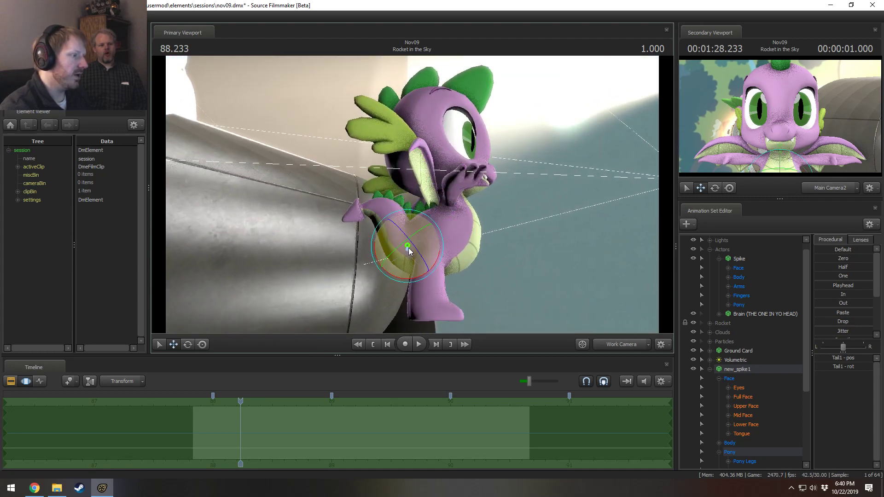
left_click_drag(390, 273, 281, 267)
left_click(387, 247, "ctrl")
left_click(364, 250, "ctrl")
left_click(345, 251, "ctrl")
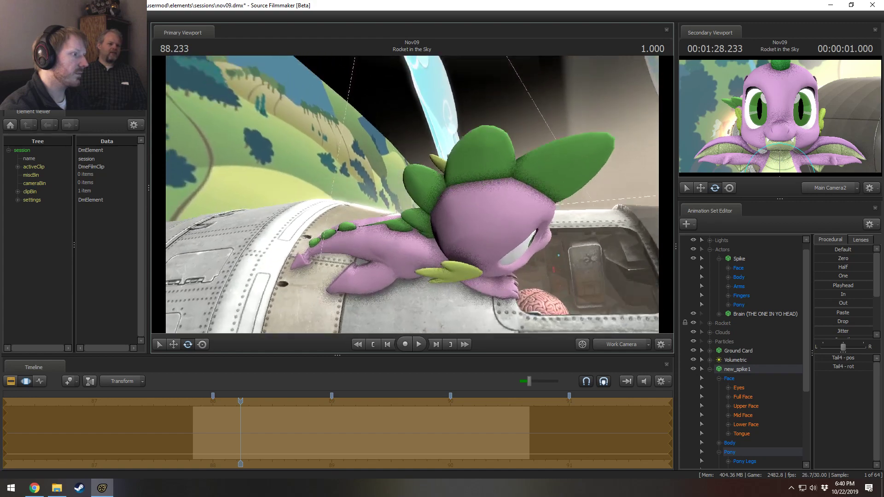
left_click_drag(414, 184, 660, 274)
key("ctrl+z")
key("ctrl+z")
key("ctrl+z")
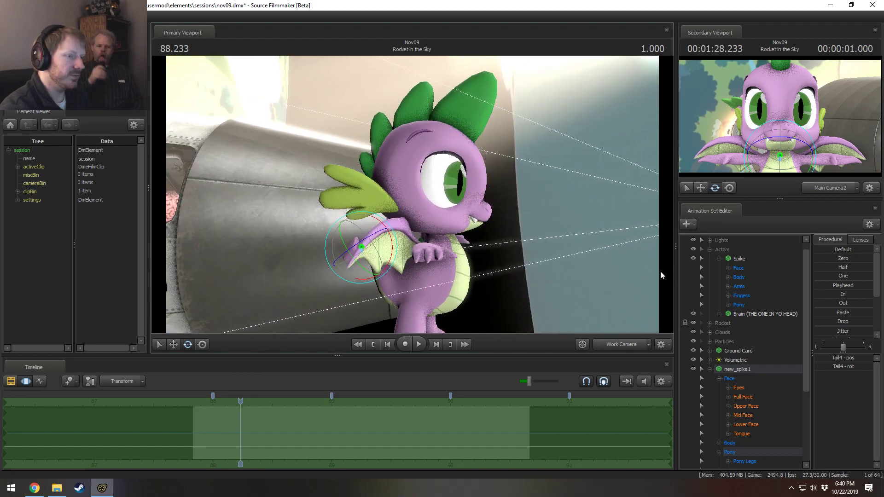
Step: Try pasting the original Spike's animation onto new_spike1 with the original Spike hidden, and undo the paste
left_click_drag(559, 259, 405, 191)
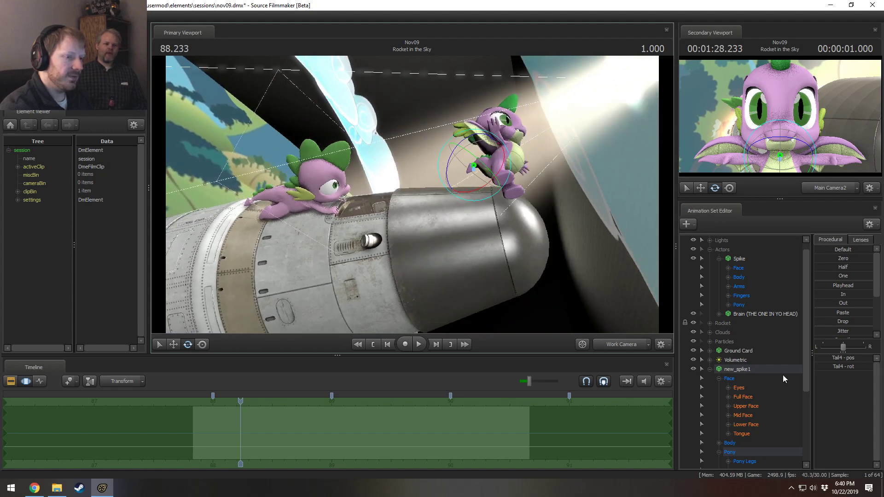
left_click(755, 368)
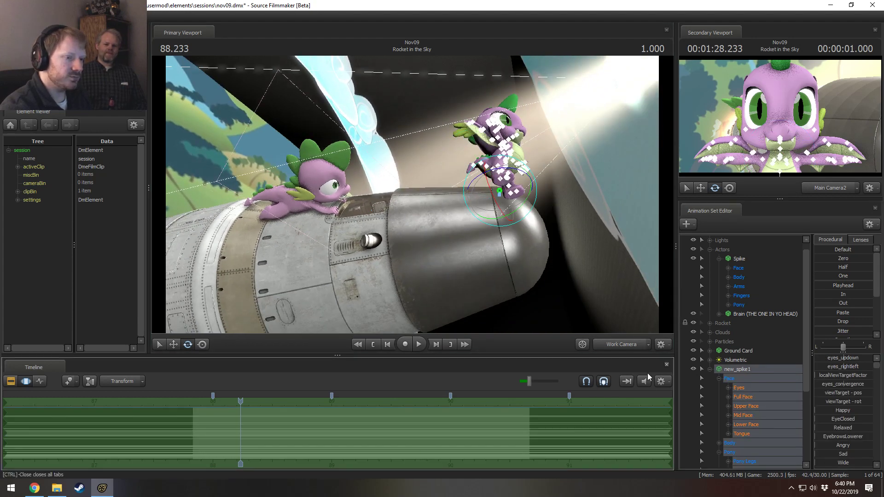
left_click(738, 258)
left_click(737, 368)
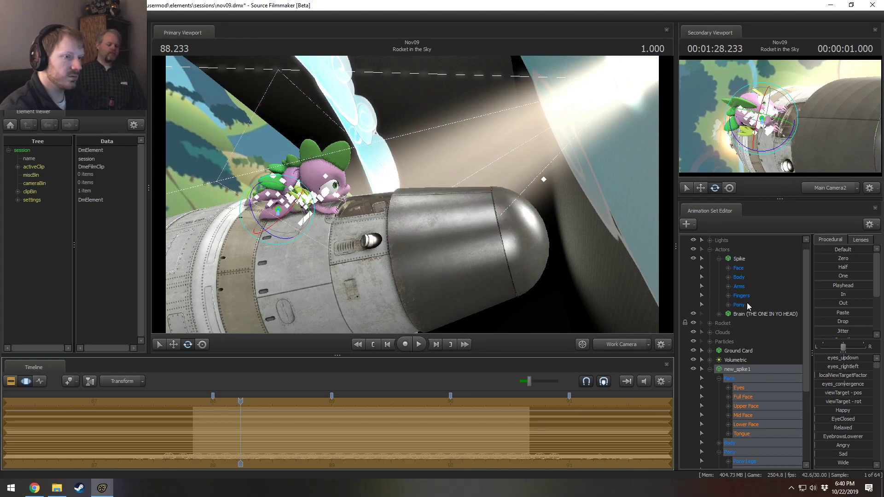
left_click(693, 258)
mouse_move(411, 194)
left_mouse_down()
mouse_move(396, 198)
mouse_move(488, 197)
mouse_move(465, 207)
mouse_move(446, 198)
mouse_move(400, 200)
mouse_move(411, 195)
left_mouse_up()
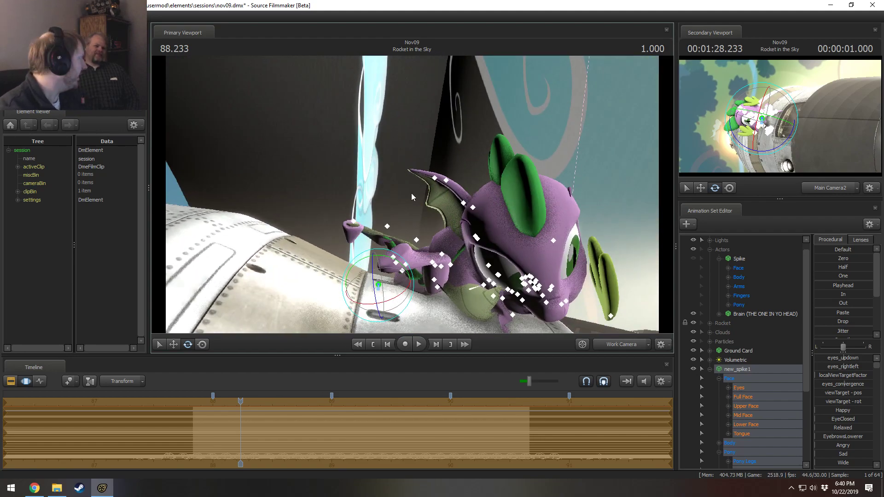
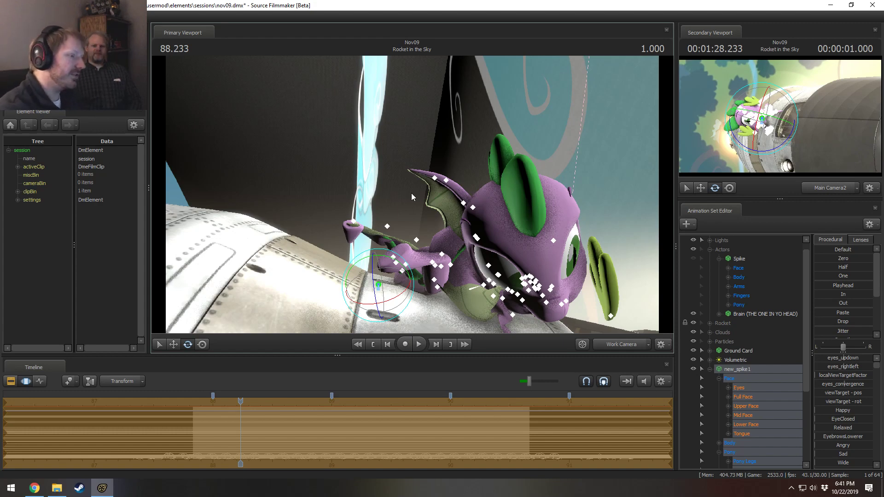
key("ctrl+z")
Step: Delete the new_spike1 animation set and make the original Spike visible again
left_click_drag(493, 186, 591, 194)
left_click(744, 370)
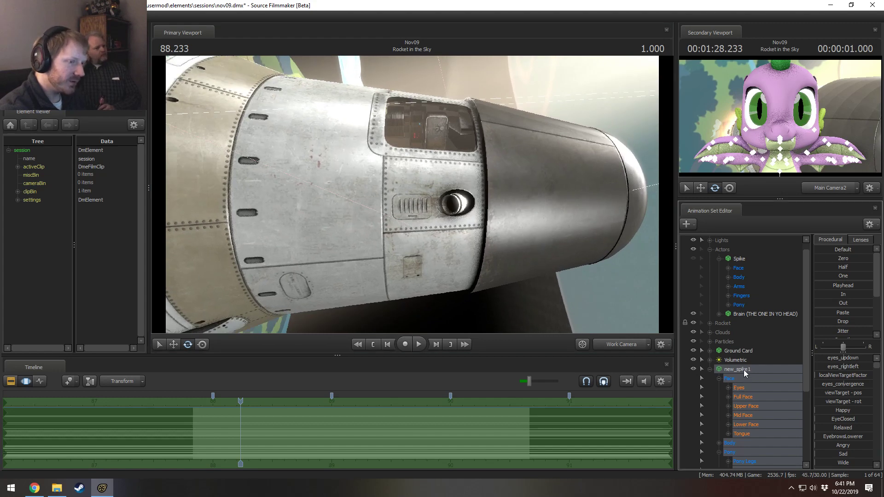
right_click(743, 369)
left_click(770, 237)
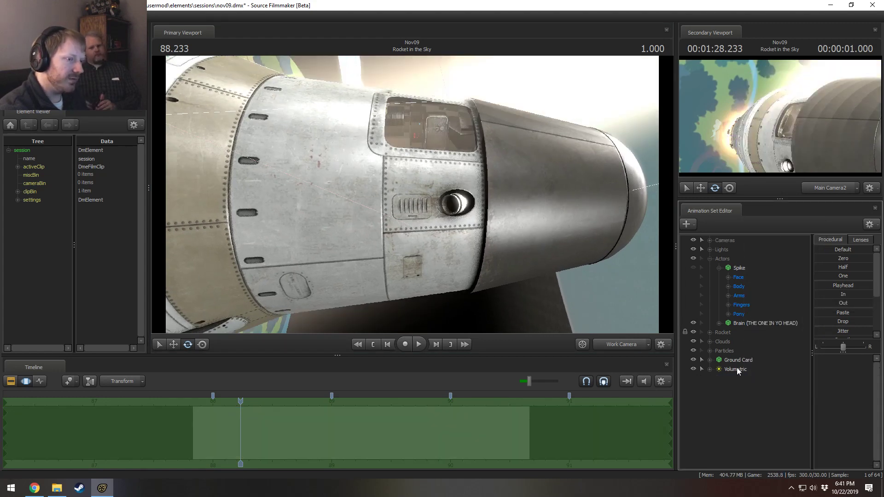
left_click_drag(594, 252, 615, 251)
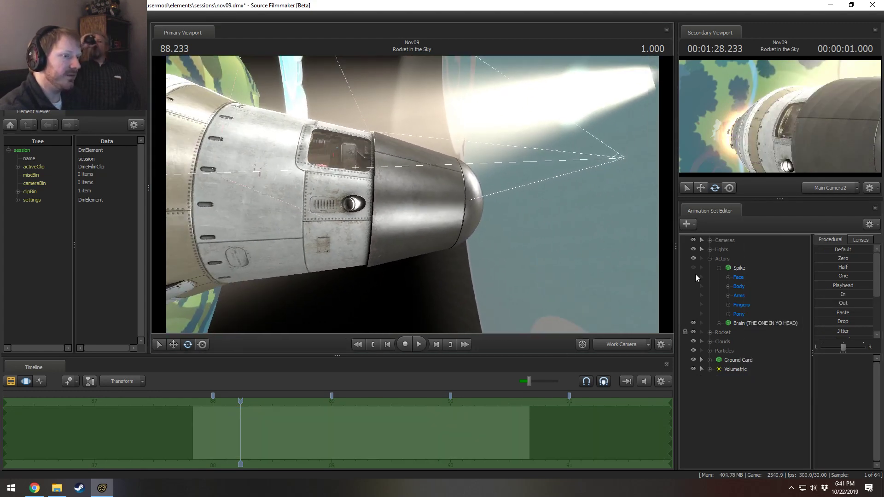
left_click(693, 267)
Step: Examine the original Spike's pose on the rocket from several angles, including at 88.300 seconds on the timeline
left_click_drag(410, 237, 413, 194)
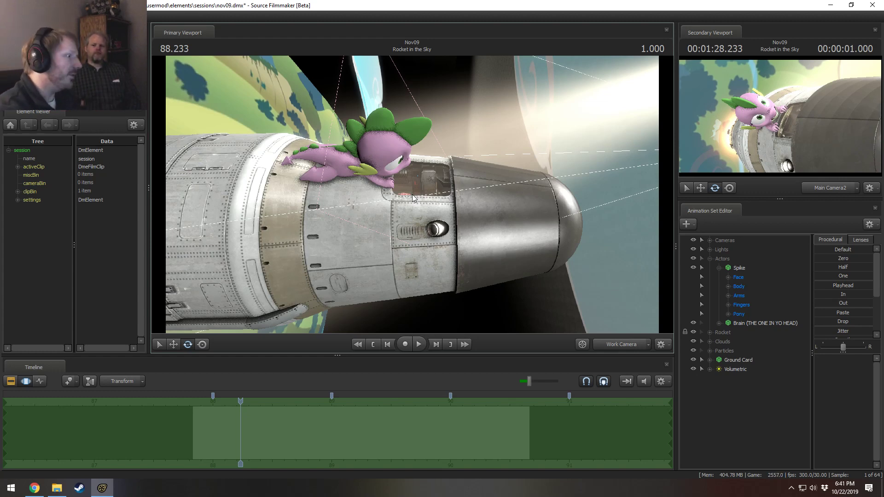
left_click_drag(412, 194, 436, 173)
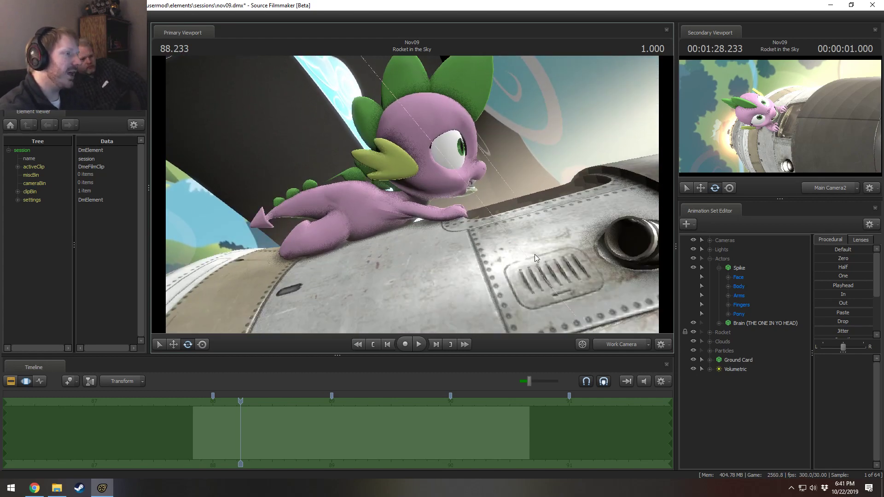
left_click_drag(539, 241, 283, 283)
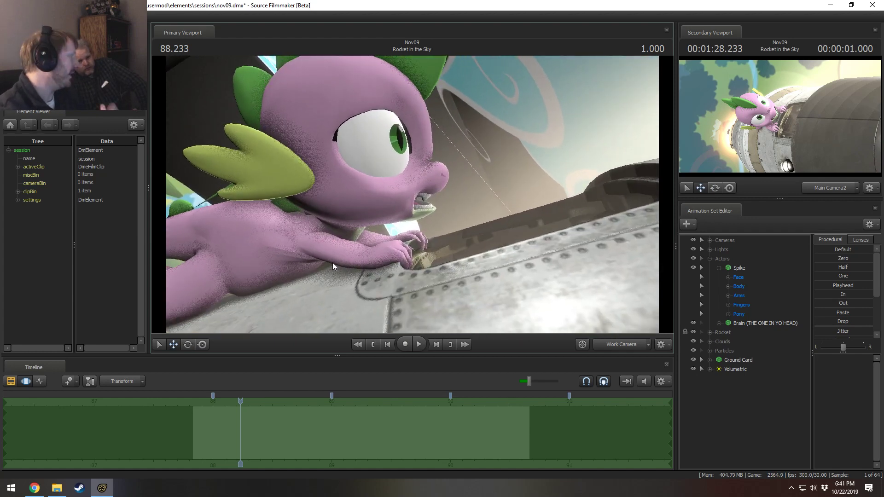
left_click_drag(344, 198, 414, 195)
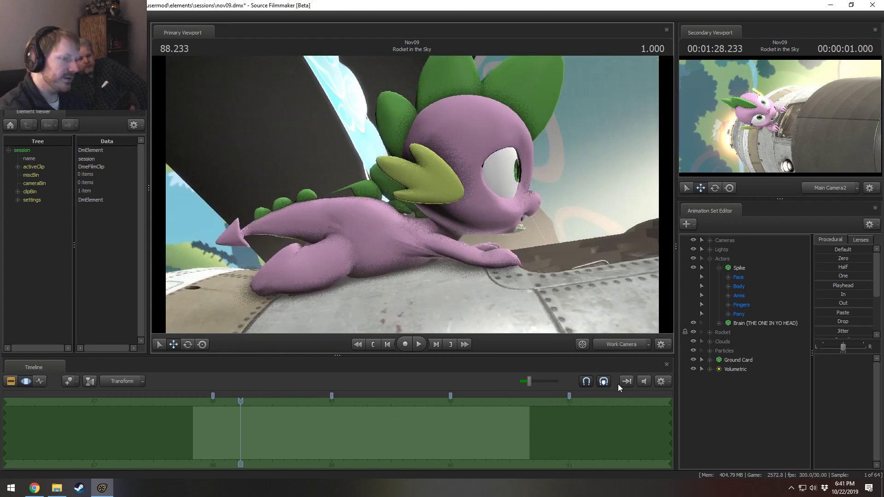
key("ctrl+1")
left_click_drag(230, 401, 248, 401)
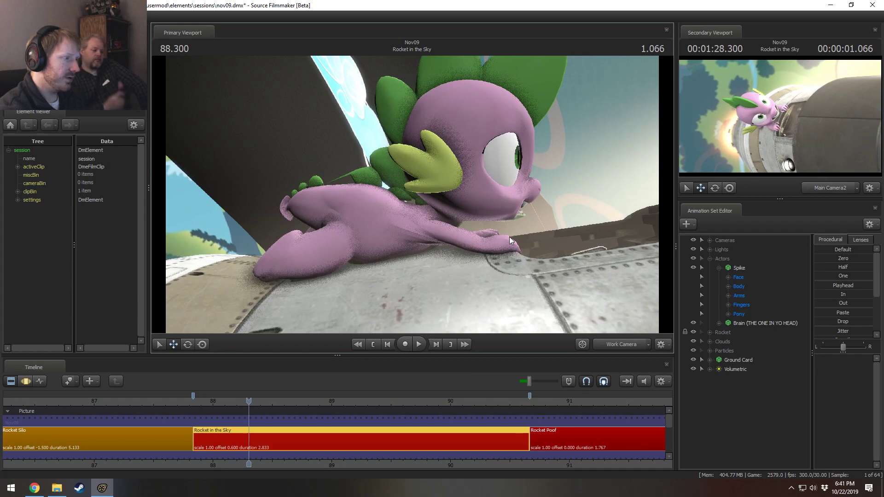
Step: Limit the Motion Editor time selection to end just before 89.1 seconds and select all of Spike's controls at 88.400
key("ctrl+2")
scroll(222, 445, "up", 2)
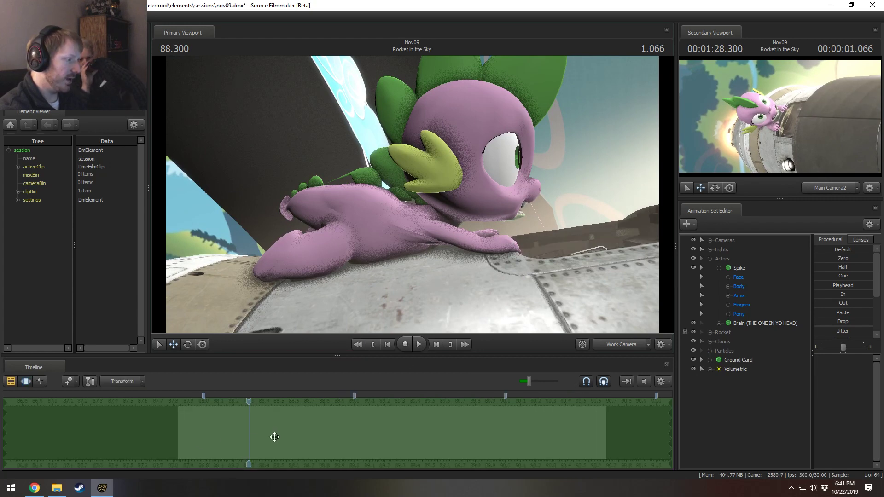
middle_click_drag(325, 422, 364, 431)
left_click_drag(364, 431, 1, 429, "shift")
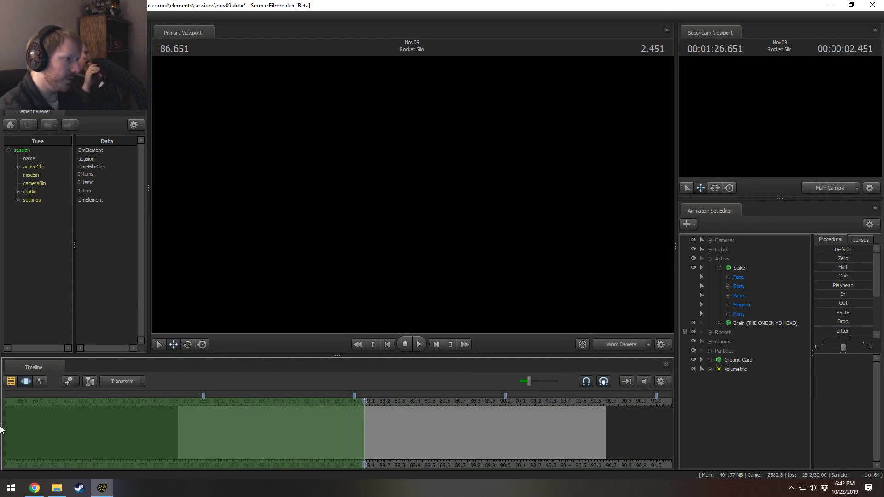
left_click(265, 419)
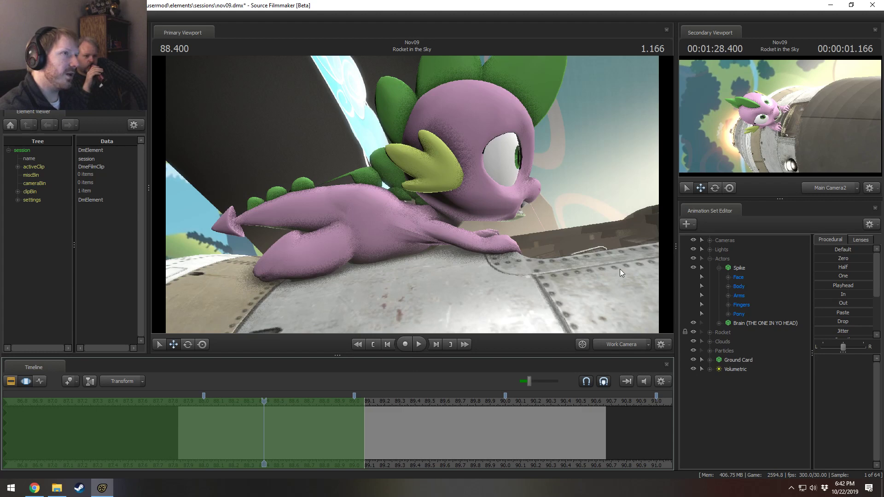
key("ctrl")
key("ctrl")
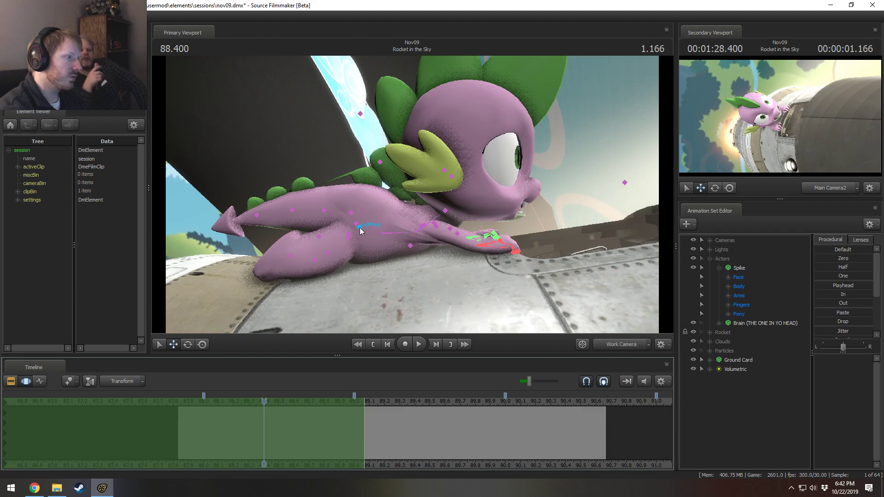
left_click(742, 268)
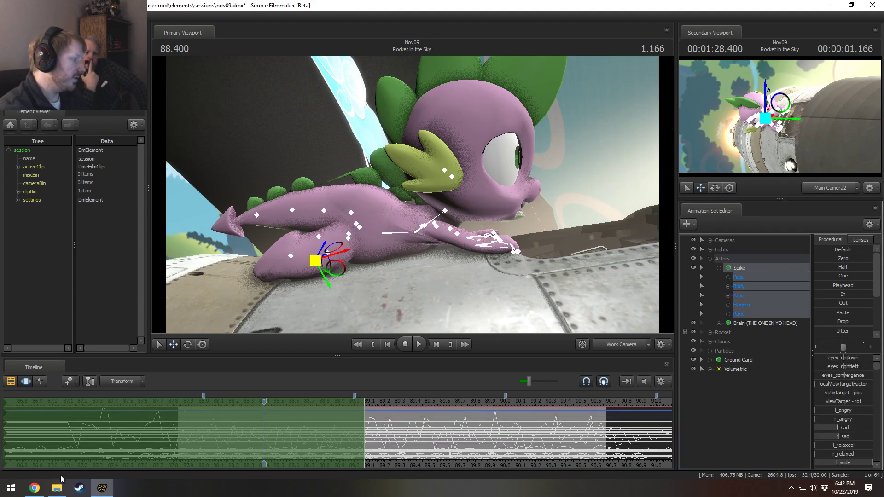
Step: Switch to File Explorer and open the Models folder inside Pony SFM
left_click(56, 489)
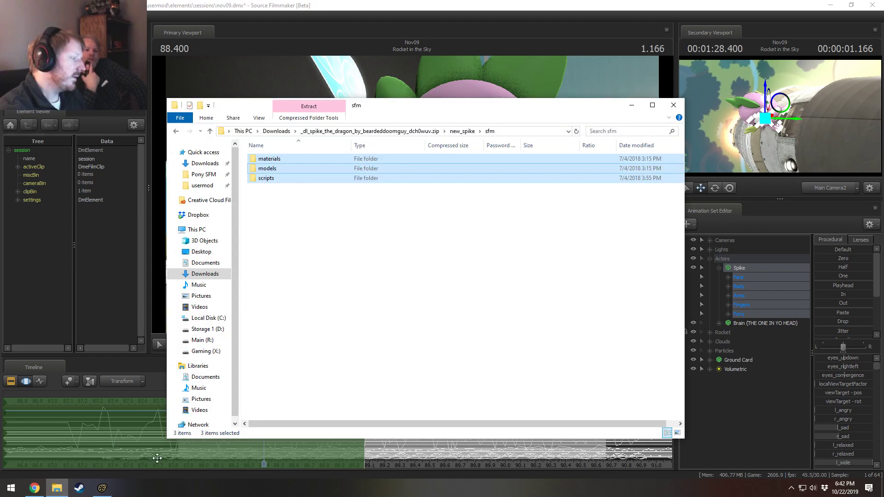
left_click(65, 488)
left_click_drag(421, 267, 329, 337, "alt")
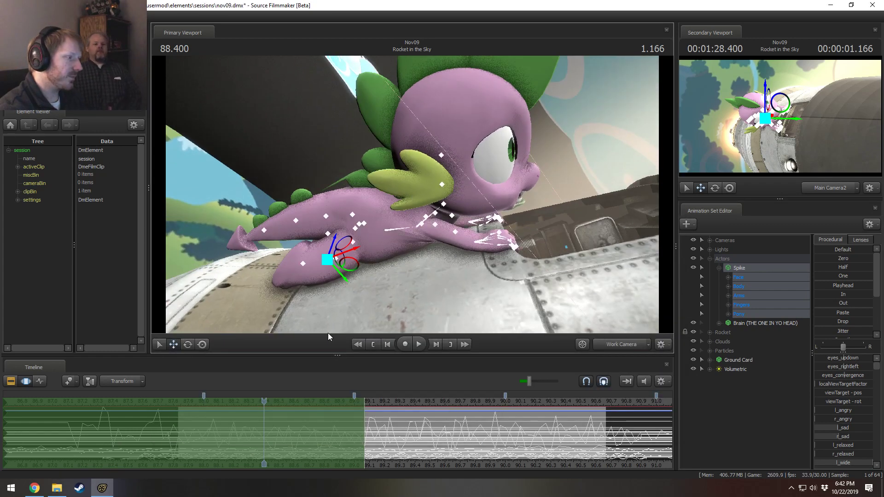
left_click(57, 487)
left_click(353, 290)
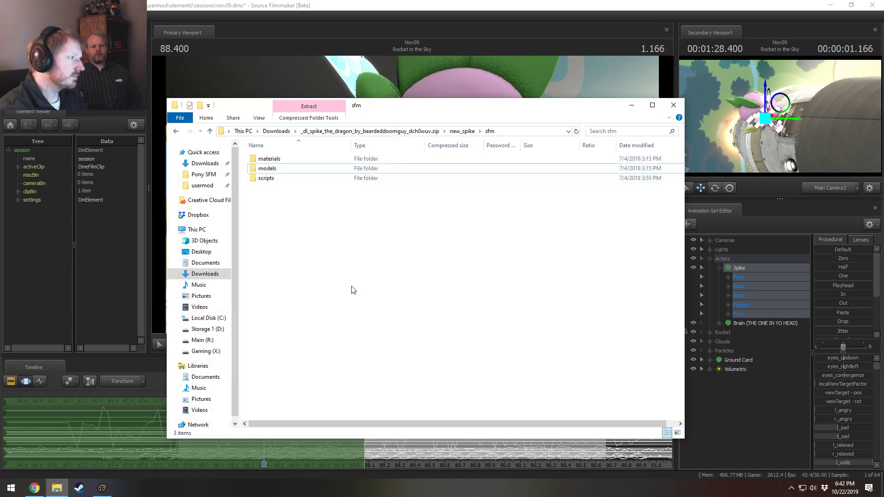
left_click(202, 177)
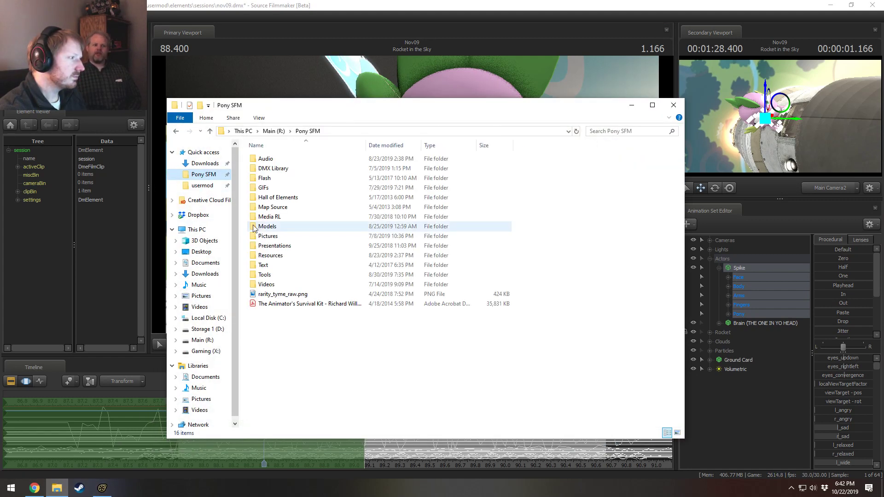
double_click(278, 227)
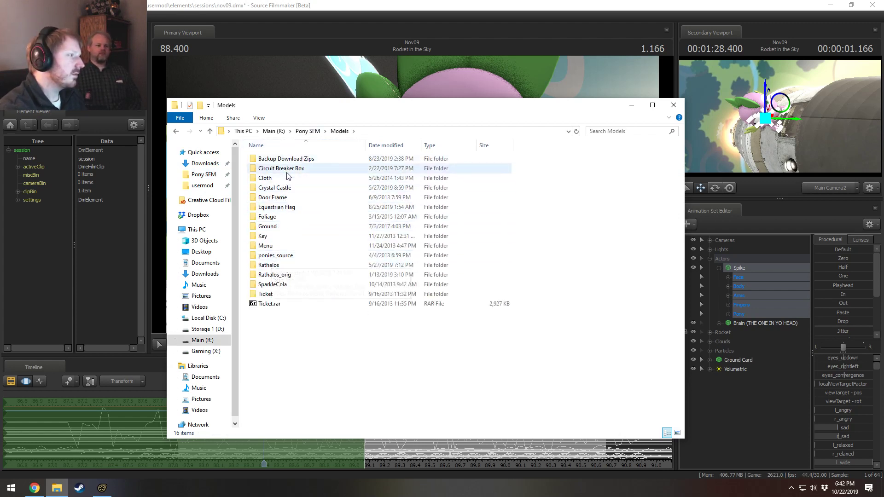
Step: Return to Source Filmmaker and set new_spike1's wings body group to none
left_click(725, 407)
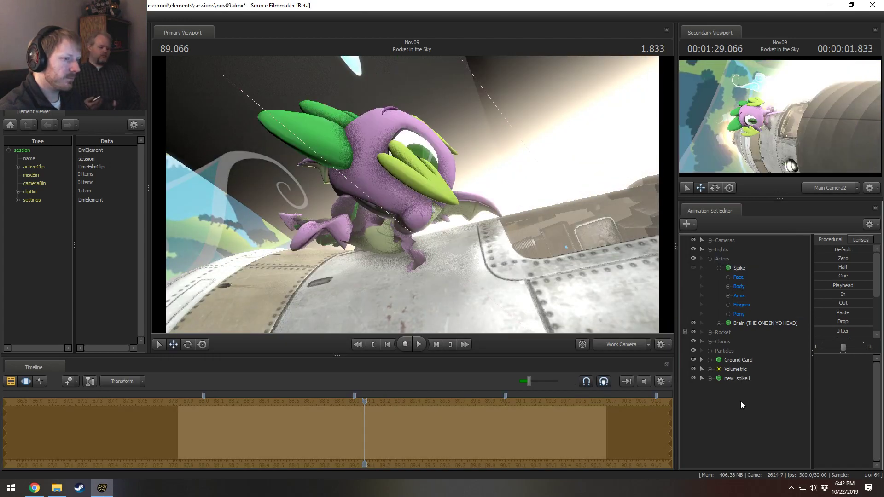
right_click(734, 380)
mouse_move(761, 357)
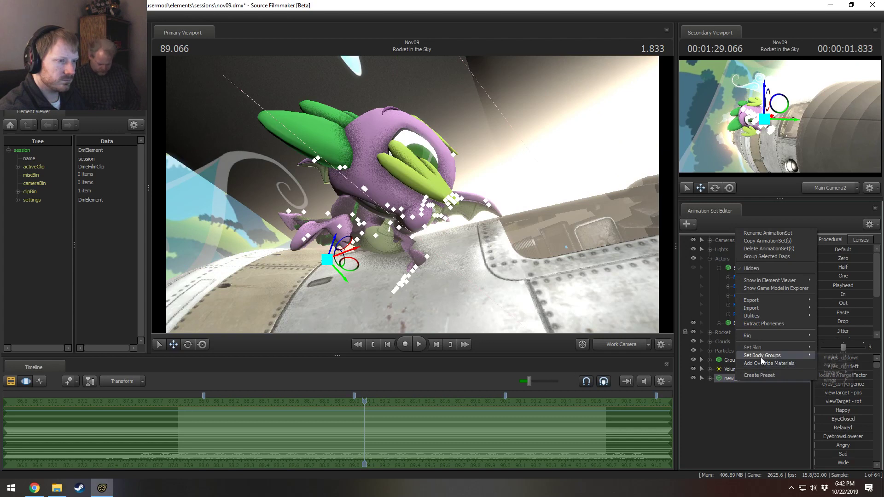
mouse_move(827, 382)
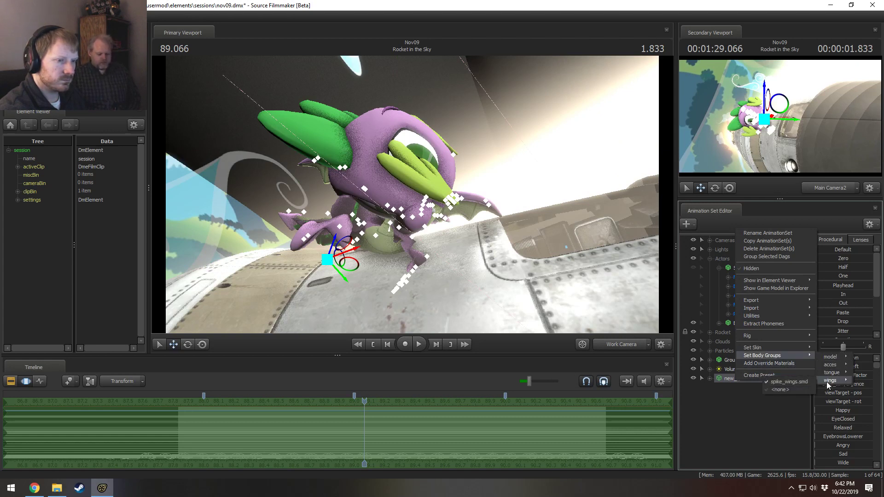
left_click(777, 390)
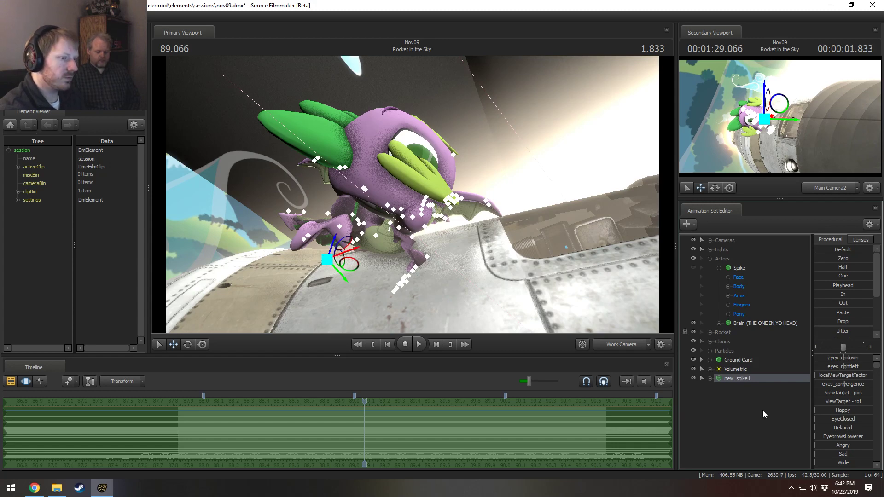
Step: Bring the original Spike back into view and remove the re-added new_spike1 animation set
key("ctrl+v")
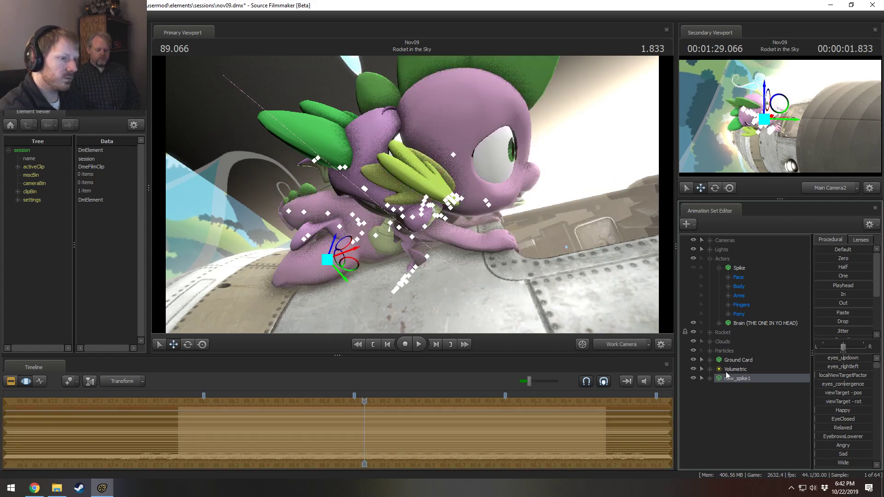
right_click(726, 375)
left_click(755, 245)
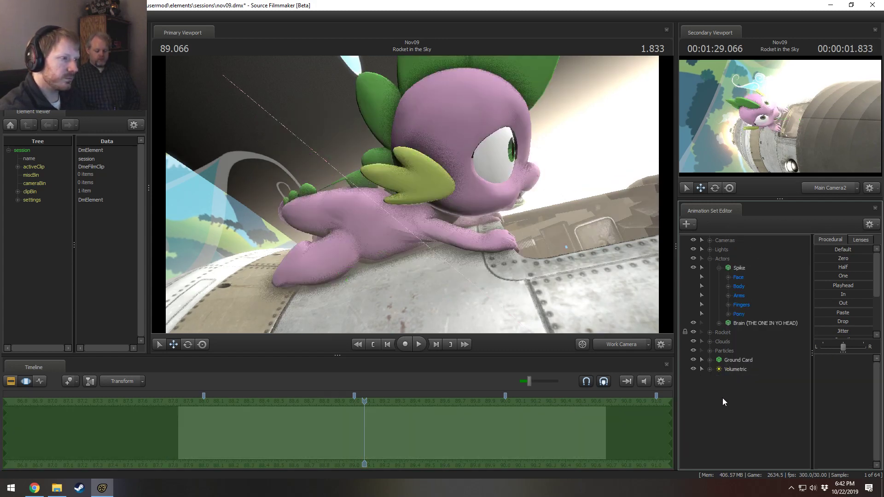
Step: Switch to File Explorer and search the Backup Download Zips folder for SPIKE
key("alt+Tab")
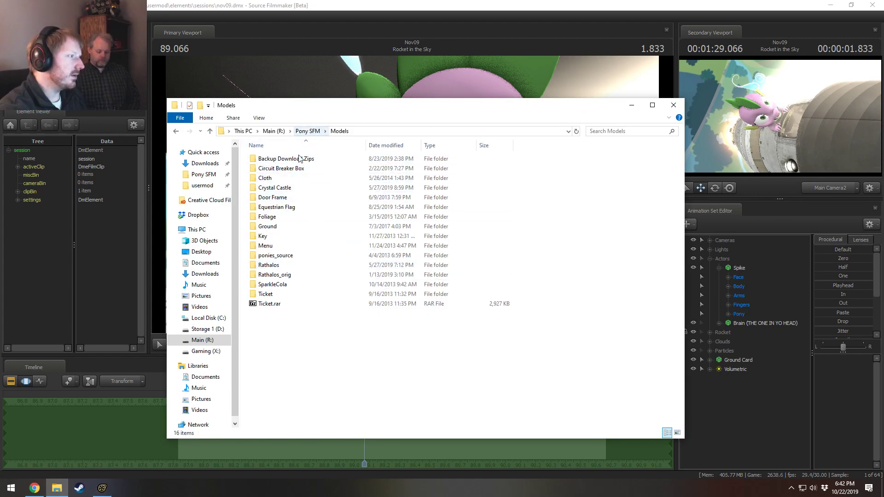
double_click(285, 160)
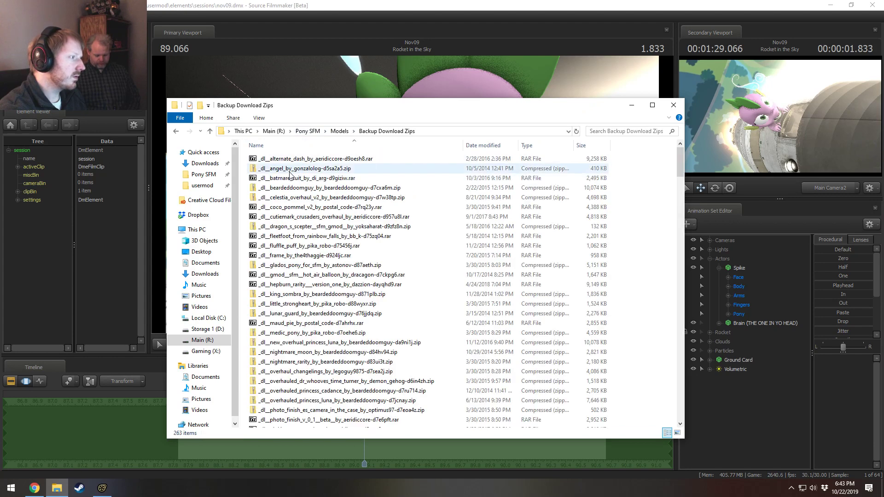
left_click(631, 132)
type("SPIKE")
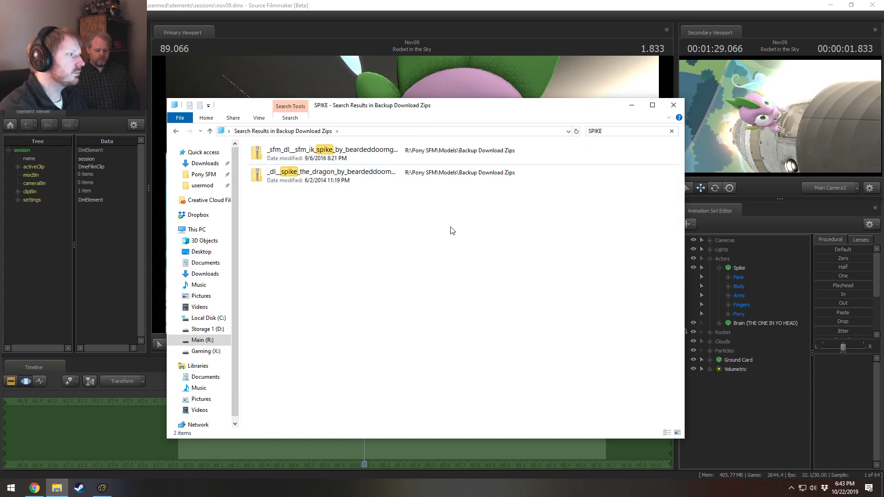
Step: Open the SFM IK Spike backup zip and browse to usermod\scripts\sfm\animset to check its rig_biped_valve_2spine.py rig script
left_click(350, 162)
left_click(350, 162)
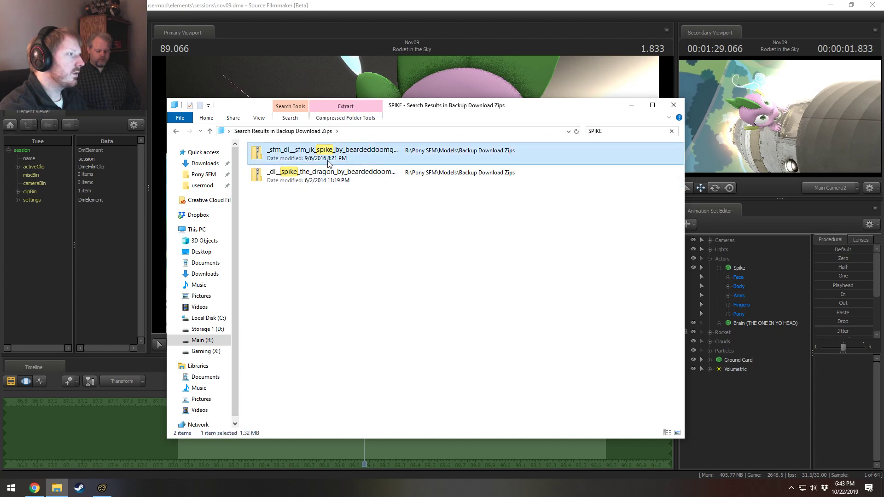
double_click(358, 158)
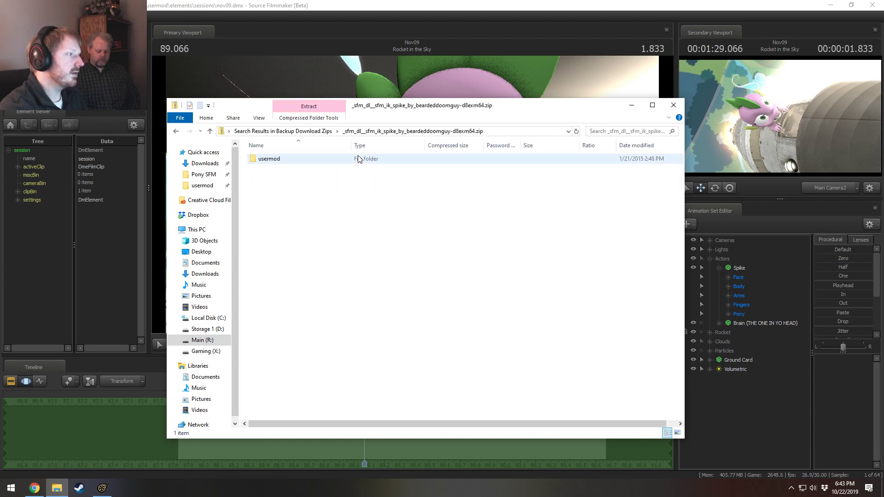
double_click(297, 159)
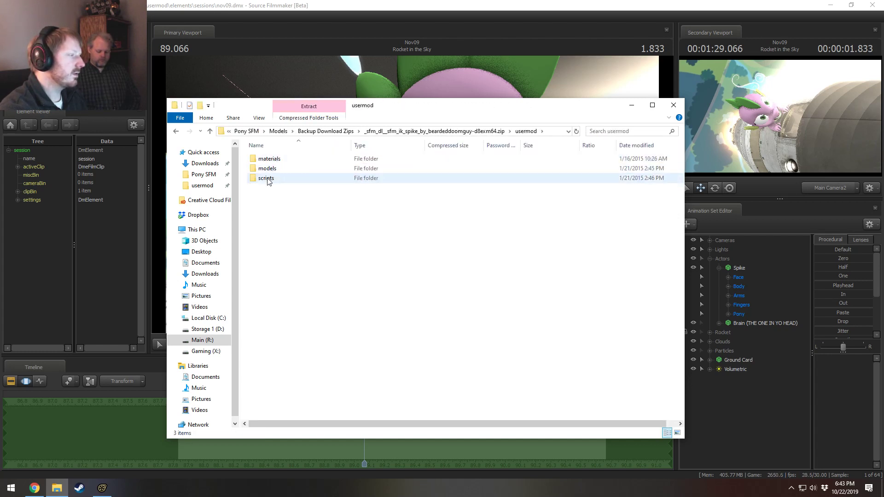
double_click(267, 178)
double_click(266, 160)
left_click(272, 161)
double_click(272, 161)
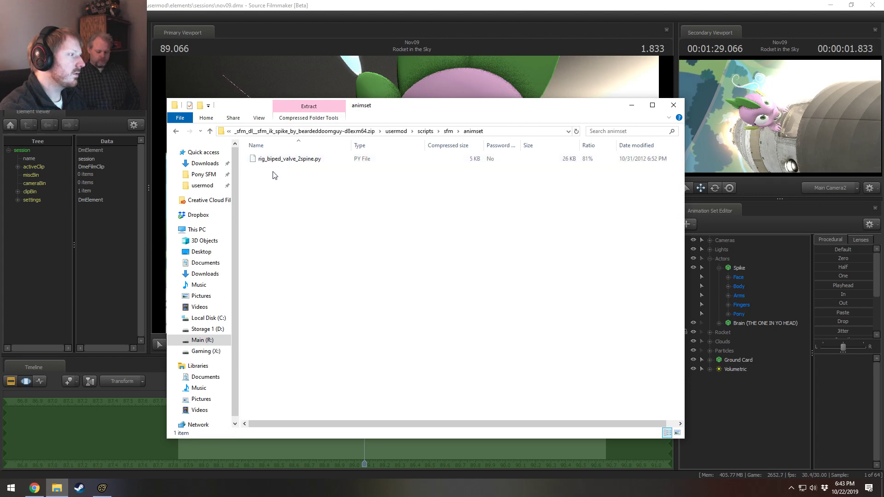
left_click(290, 162)
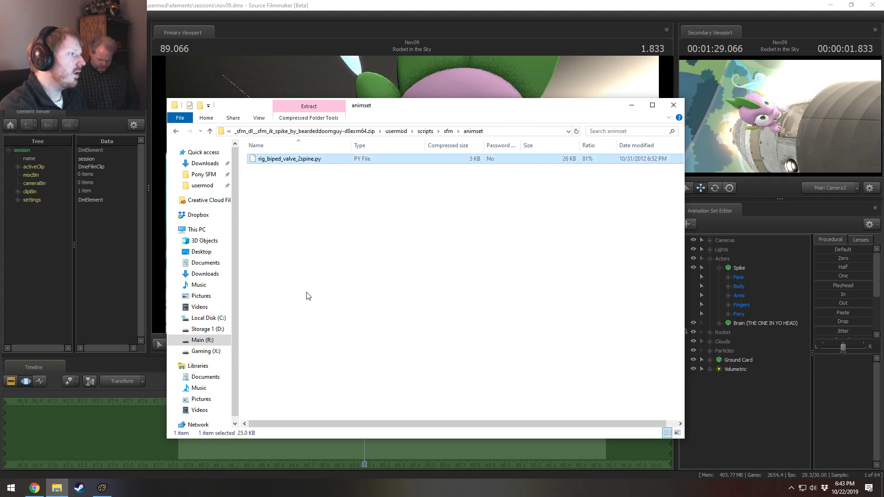
Step: Return to Source Filmmaker, try to apply the rig_biped_valve_2spine rig to Spike, and save the session
left_click(461, 2)
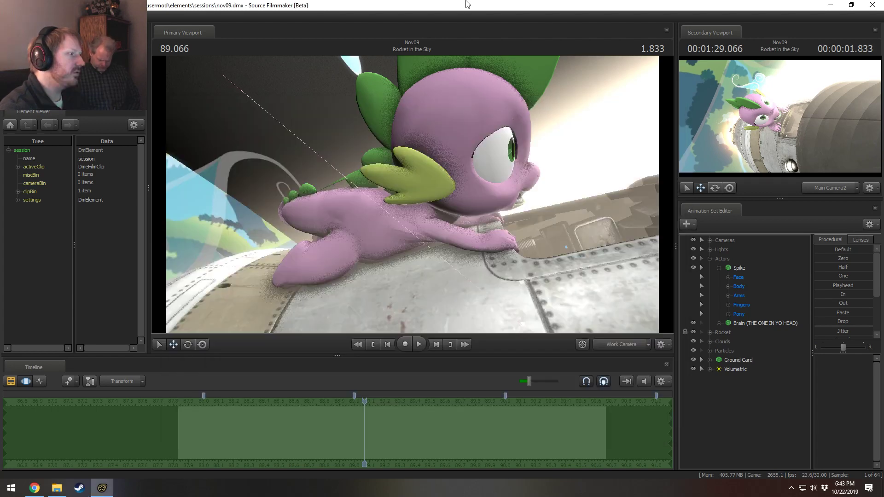
right_click(742, 272)
mouse_move(769, 382)
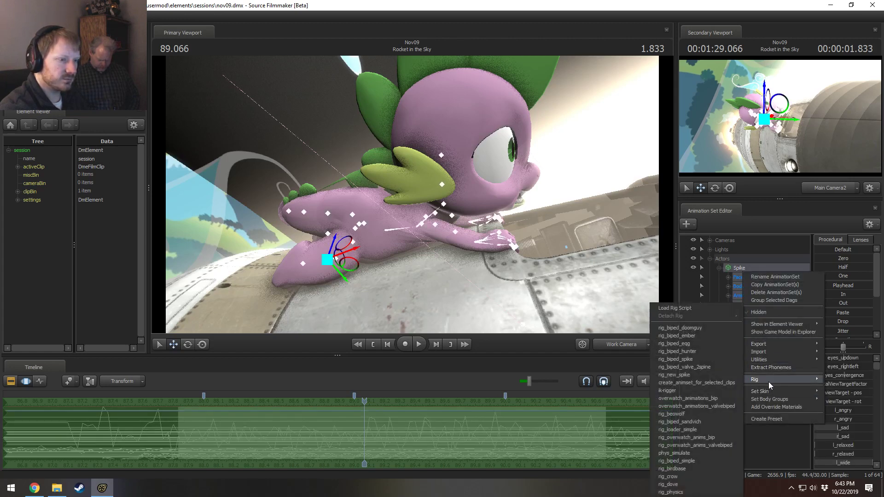
left_click(700, 365)
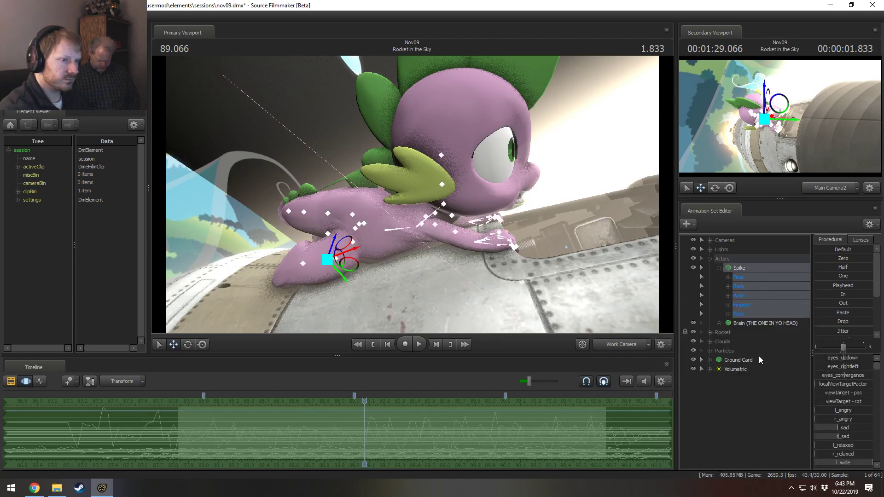
left_click(734, 405)
left_click(739, 269)
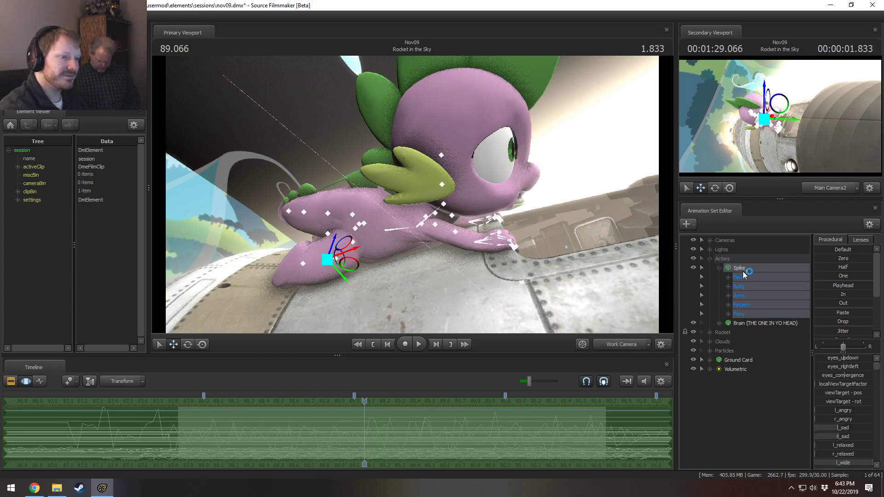
key("ctrl+s")
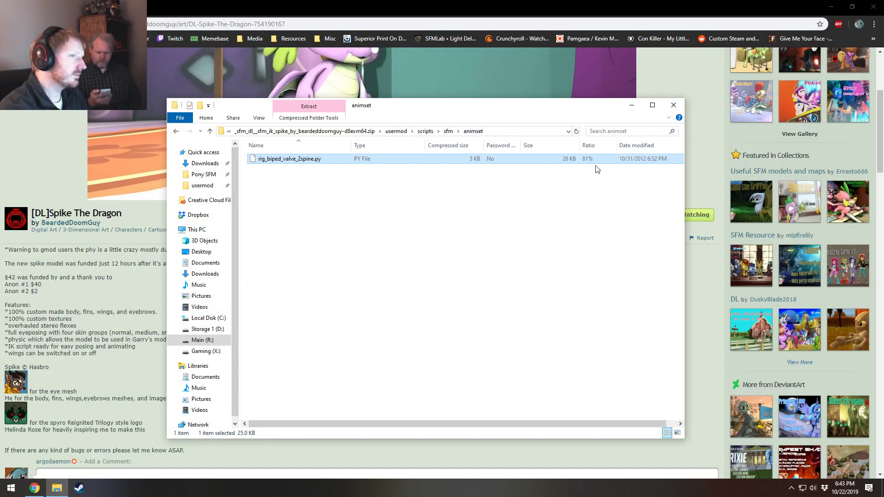
Step: Minimize the browser and File Explorer windows, relaunch Source Filmmaker from Steam and reopen the recent session nov09.dmx
left_click(831, 7)
left_click(631, 105)
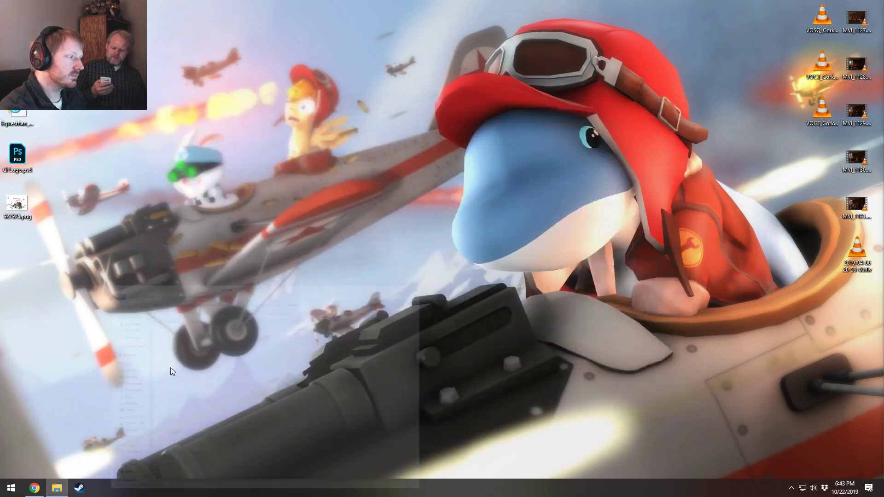
right_click(79, 488)
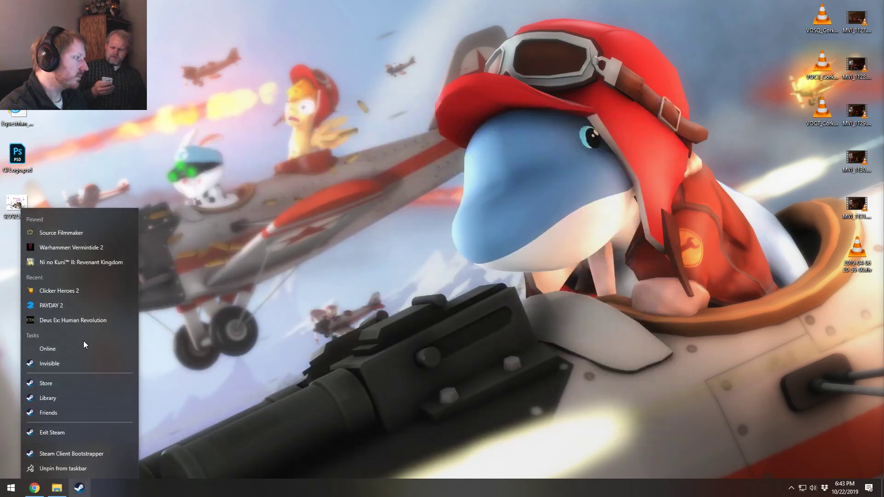
left_click(74, 232)
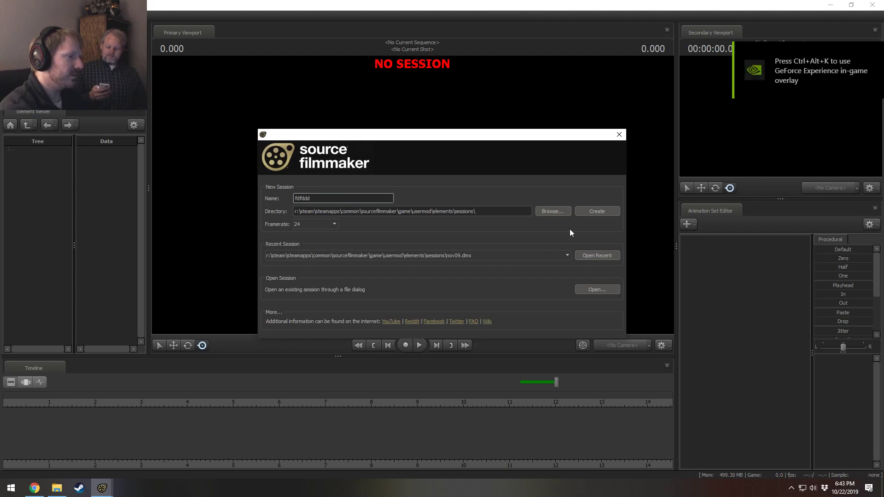
left_click(597, 254)
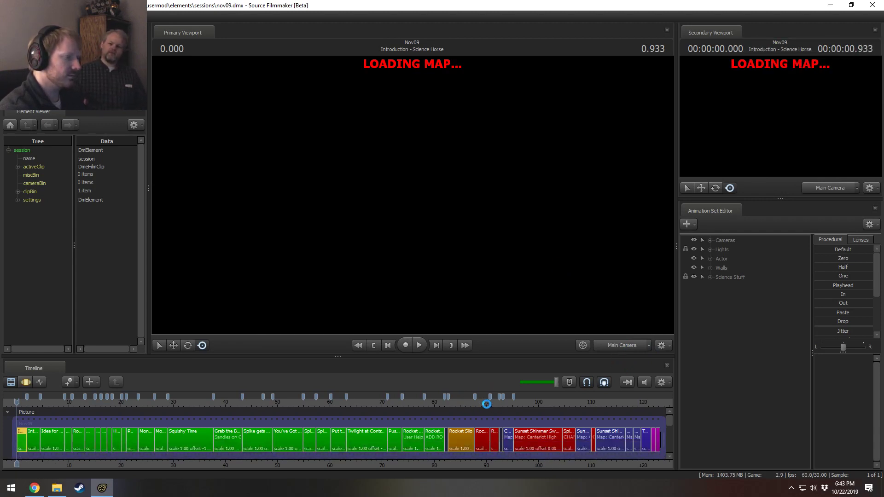
Step: Go to 89.433 s in the Rocket in the Sky shot, select that shot and view it through the Work Camera
left_click(480, 405)
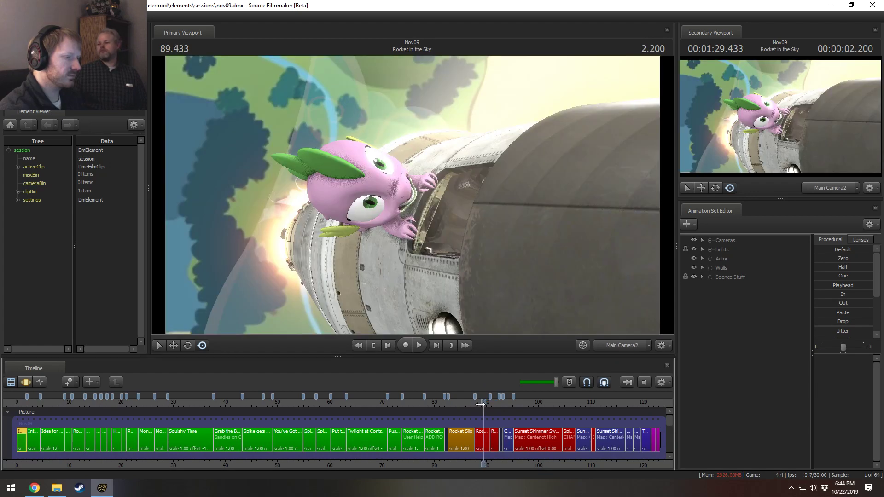
scroll(486, 441, "up", 5)
scroll(487, 451, "up", 3)
left_click(488, 445)
left_click(624, 342)
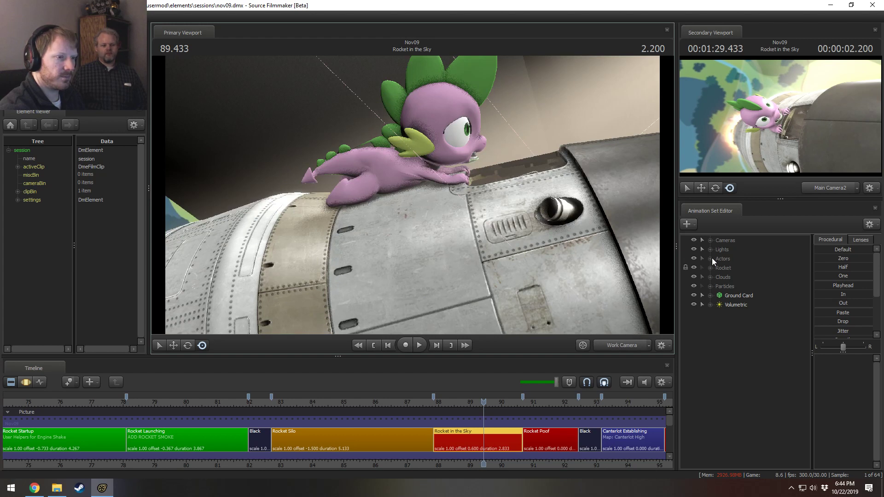
Step: Expand the Actors group and Spike's control groups, and try to apply the rig_new_spike rig to Spike
left_click(708, 259)
left_click(729, 270)
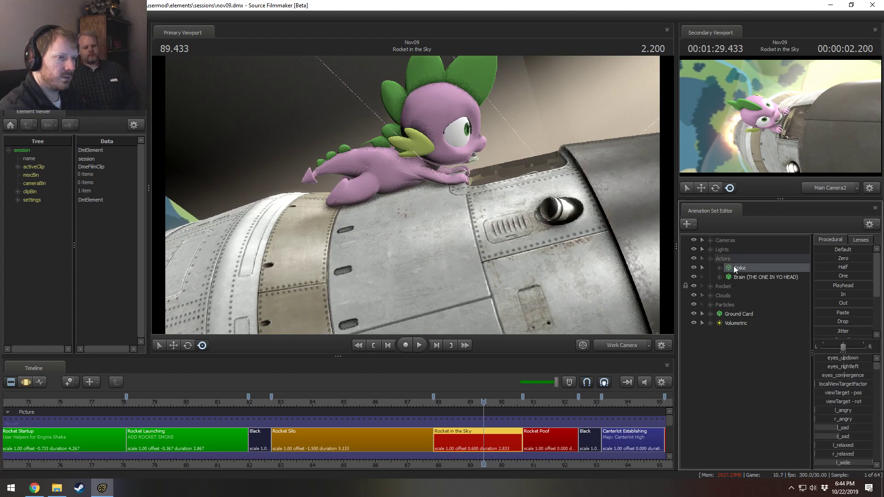
left_click(719, 267)
right_click(734, 268)
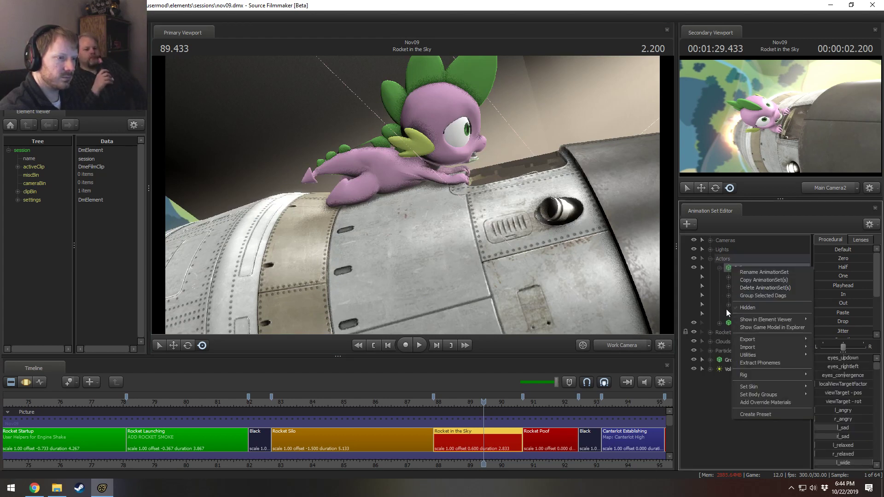
left_click(727, 313)
right_click(752, 300)
right_click(747, 269)
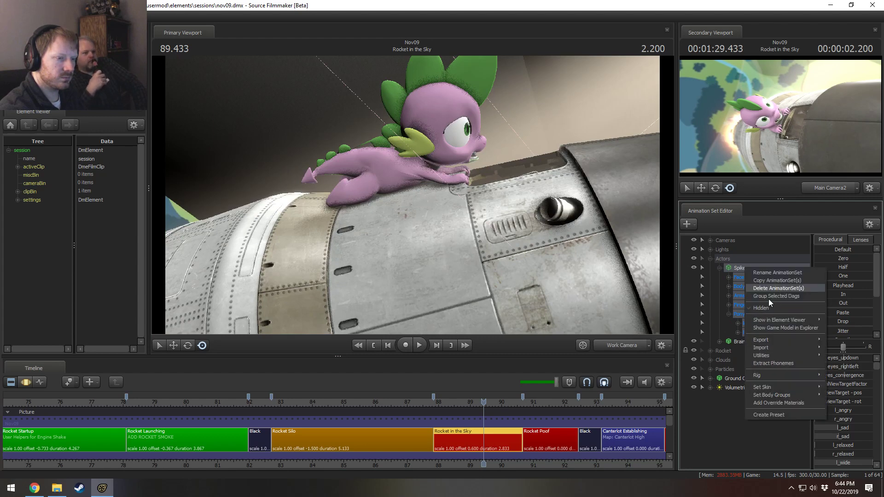
mouse_move(764, 376)
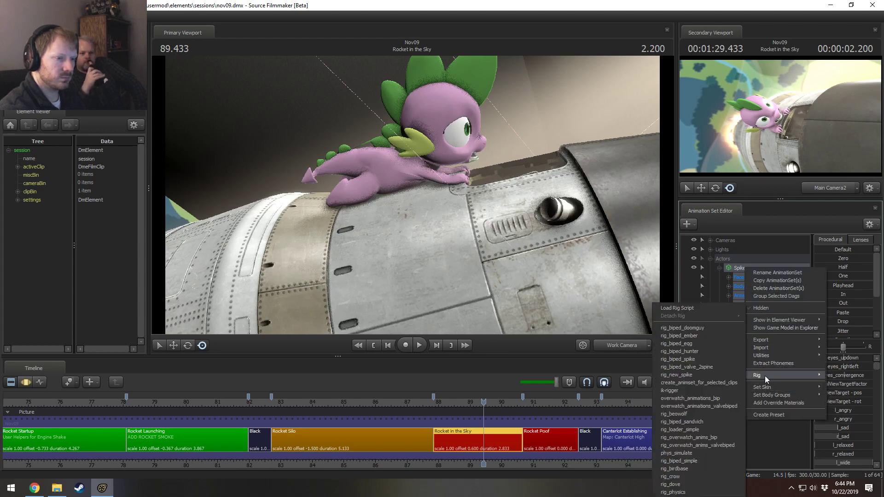
left_click(676, 375)
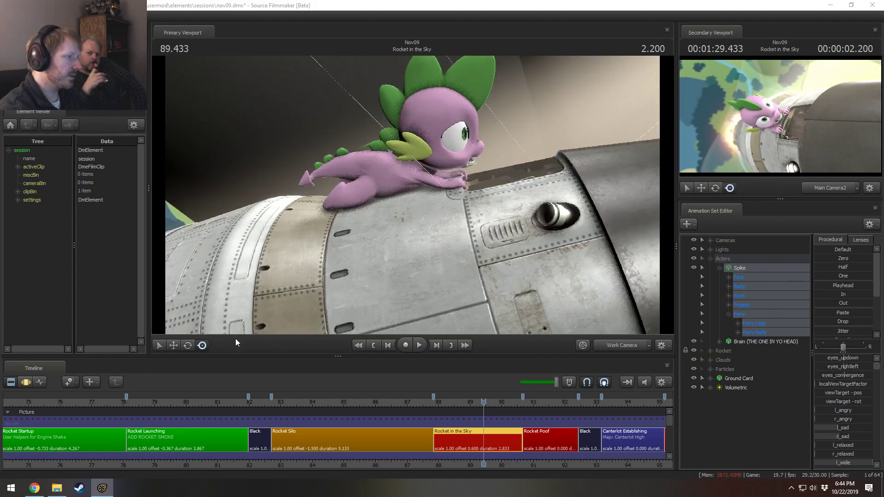
Step: Recheck the rig script's file name in File Explorer and look through the rig scripts offered for Spike in Source Filmmaker
key("alt+Tab")
left_click(308, 176)
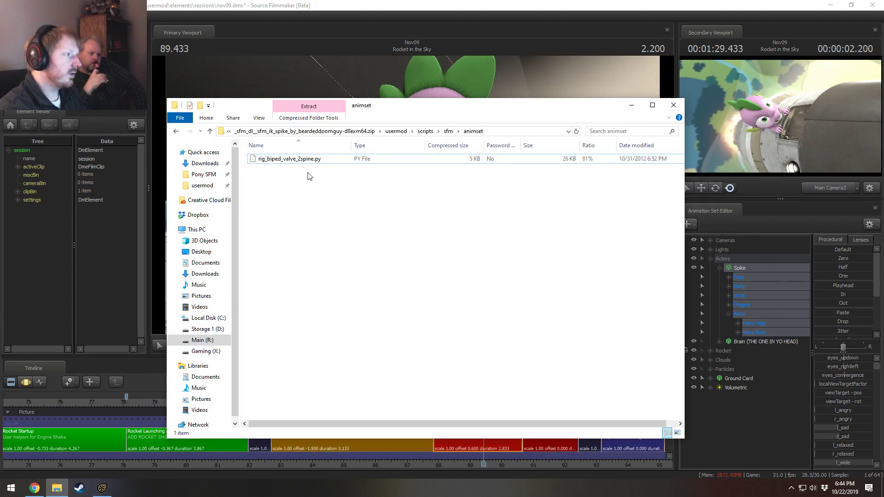
right_click(749, 288)
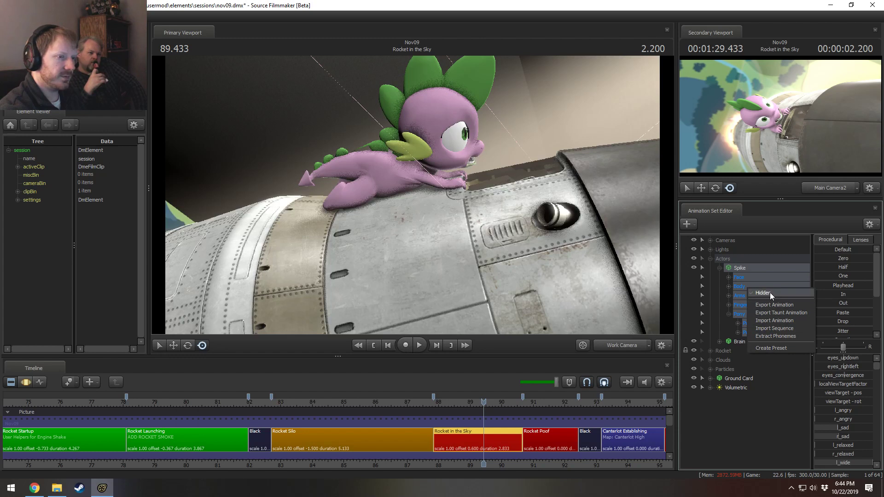
right_click(755, 269)
mouse_move(782, 375)
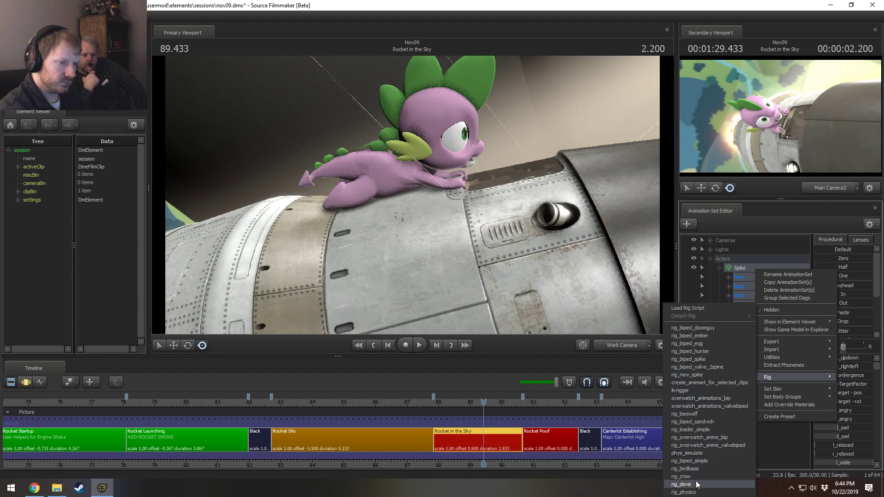
left_click(701, 429)
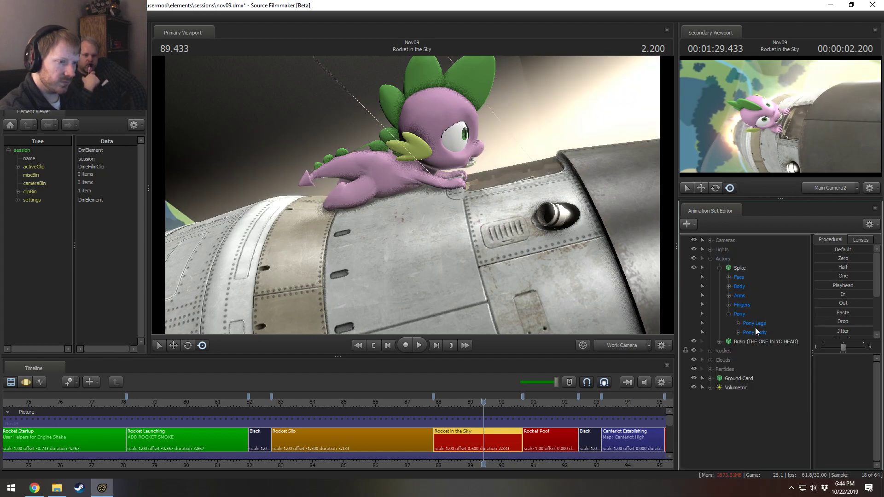
right_click(745, 269)
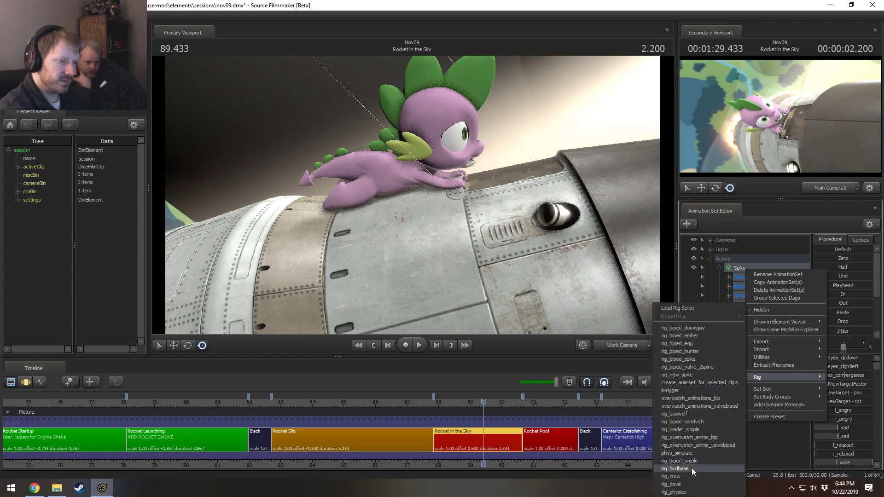
left_click(689, 492)
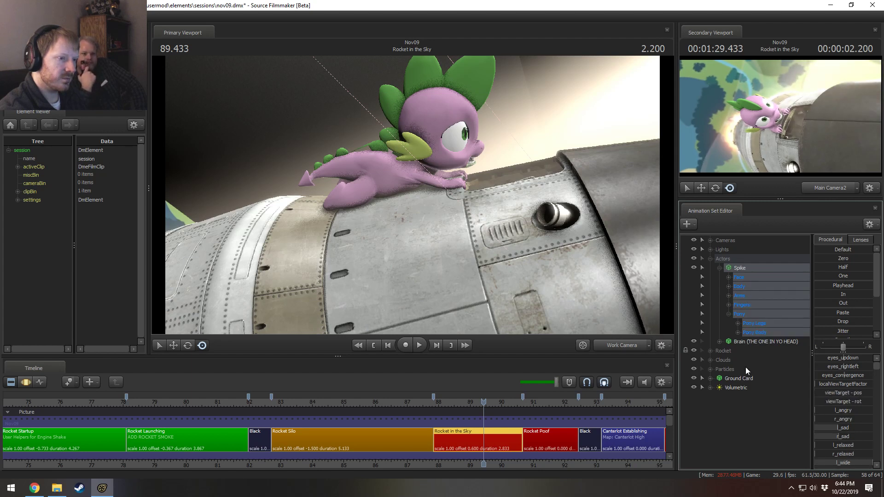
left_click(750, 262)
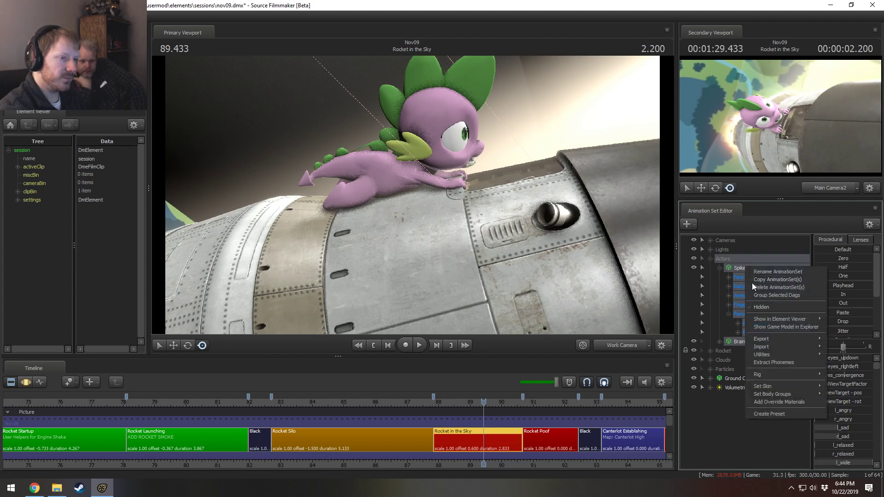
right_click(742, 270)
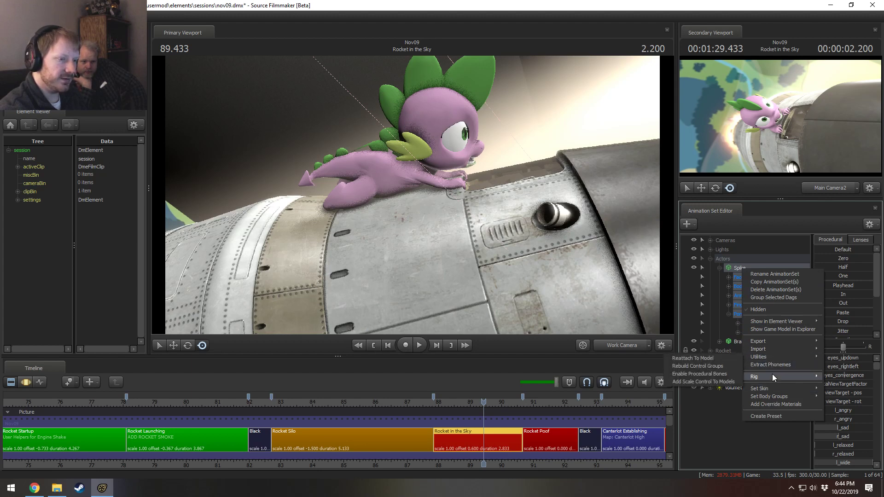
mouse_move(772, 377)
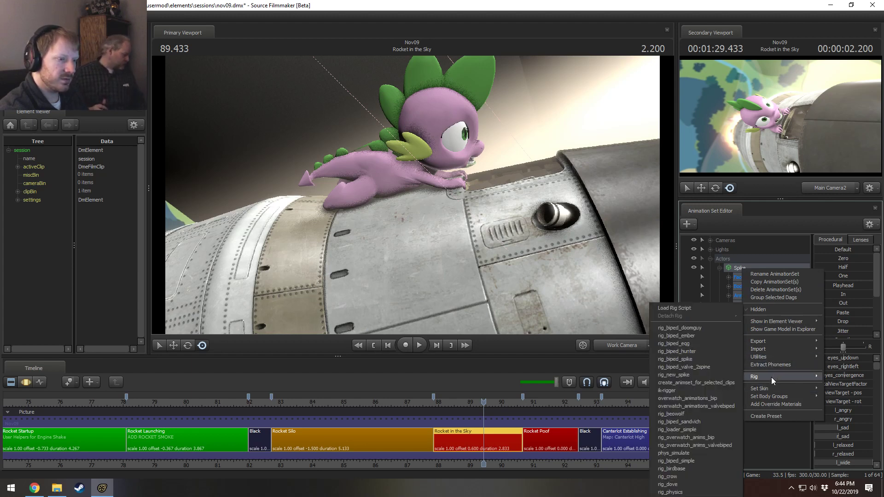
left_click(767, 440)
Step: Switch to the Motion Editor and extend the time selection to cover everything before about 89.4 s
left_click_drag(530, 263, 413, 198)
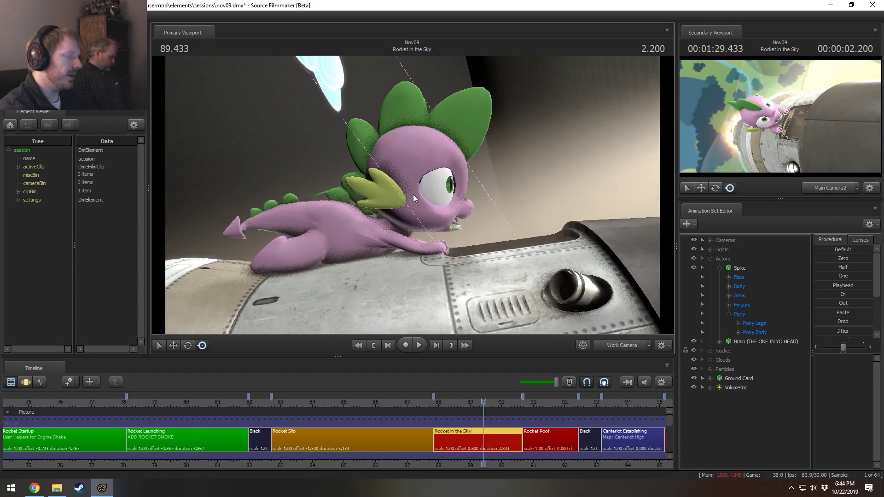
key("F3")
scroll(460, 435, "up", 6)
left_click(479, 430)
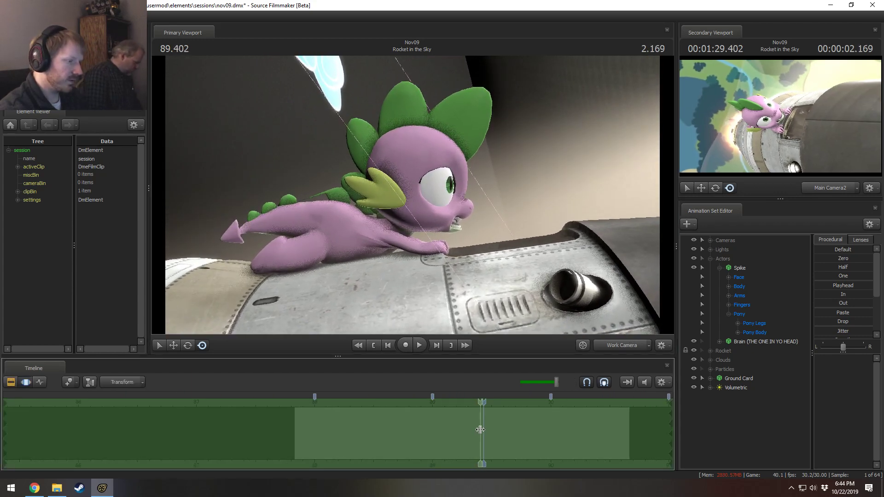
left_click_drag(479, 430, 1, 419, "shift")
left_click_drag(394, 424, 404, 431)
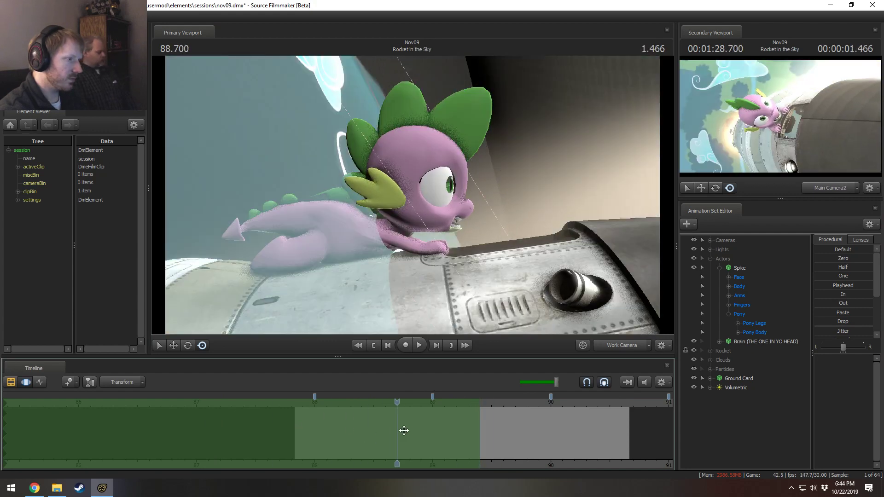
Step: Select the whole Spike animation set and play the shot around the edge of the time selection
left_click(733, 269)
scroll(504, 457, "down", 3)
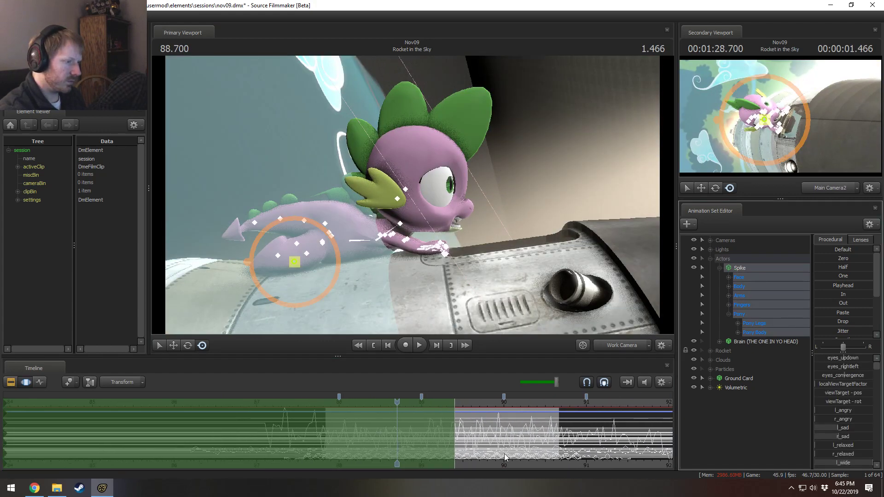
scroll(505, 457, "up", 3)
key("space")
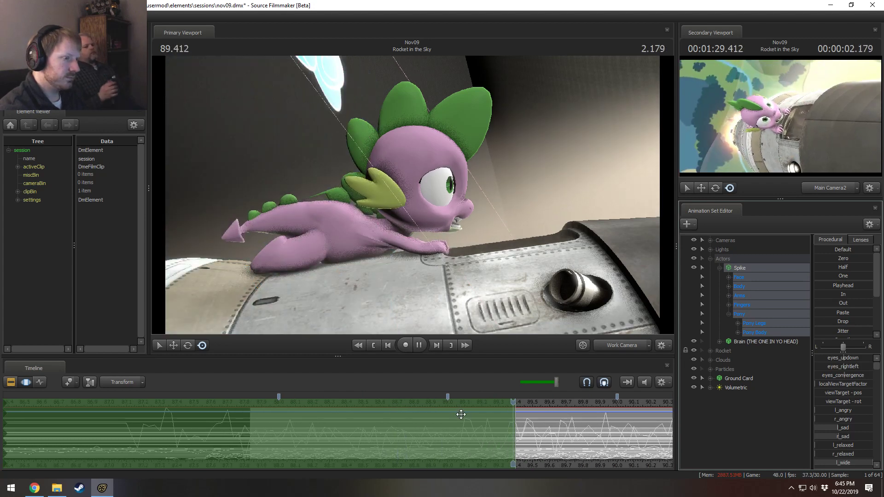
Step: Lock Spike's left hand control, ValveBiped.Bip01_L_Hand, with the playhead at about 87.97 s
left_click_drag(522, 401, 268, 402)
scroll(448, 193, "up", 5)
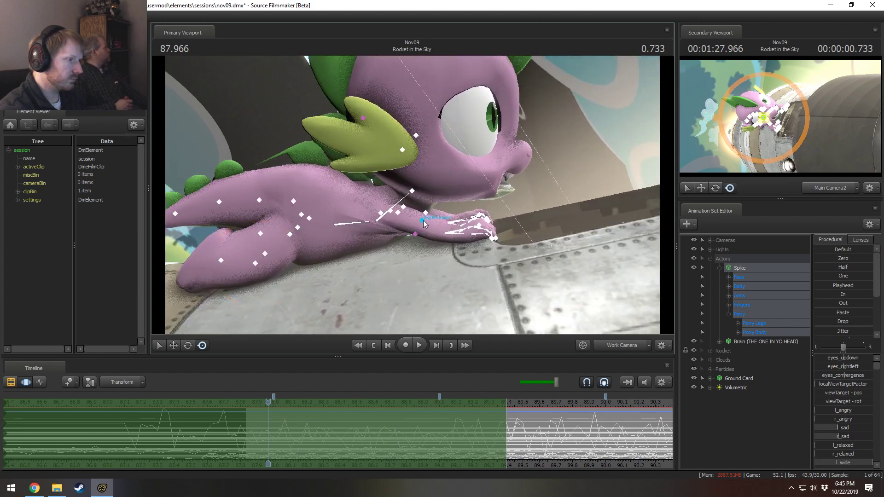
left_click(463, 223)
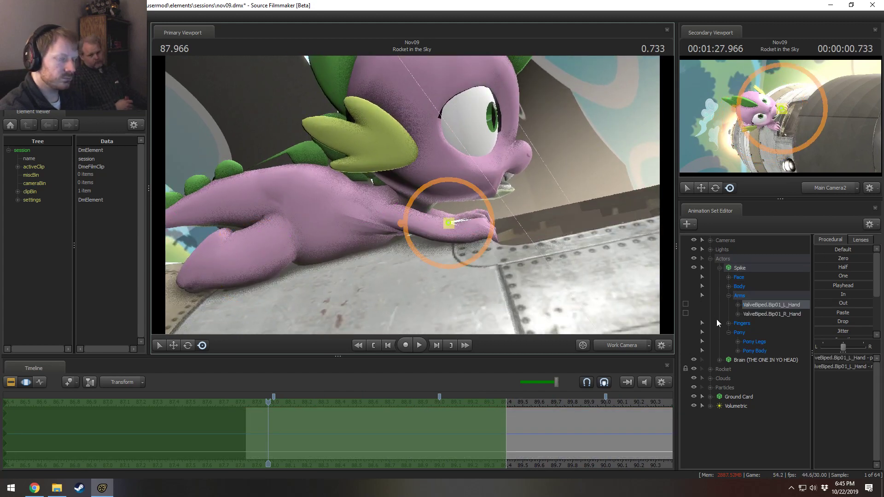
left_click(685, 305)
mouse_move(411, 197)
left_mouse_down("alt")
mouse_move(442, 221)
mouse_move(411, 197)
left_mouse_up("alt")
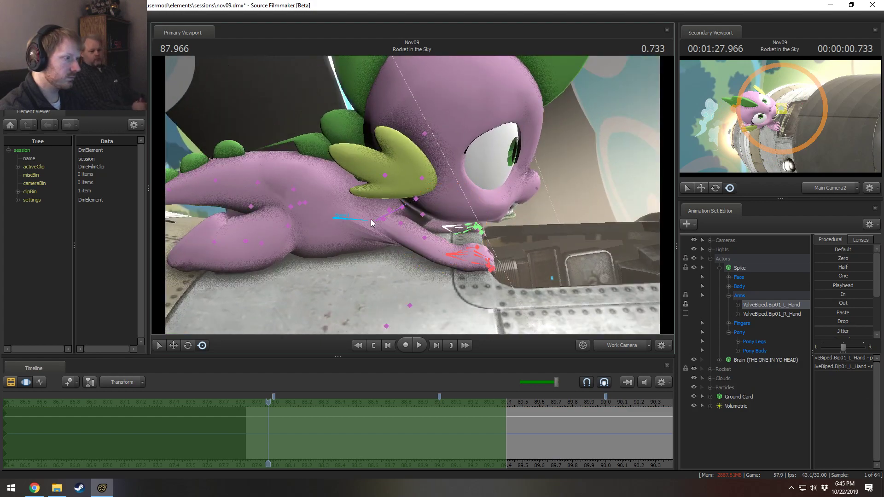
Step: Reposition Spike's pelvis control on the rocket hull
left_click(368, 220)
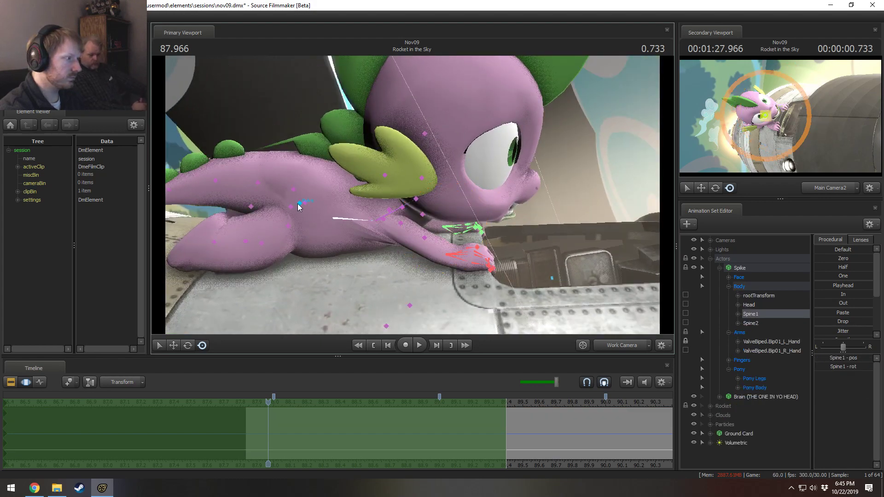
left_click(297, 203)
left_click_drag(297, 204, 392, 195, "alt")
key("w")
key("e")
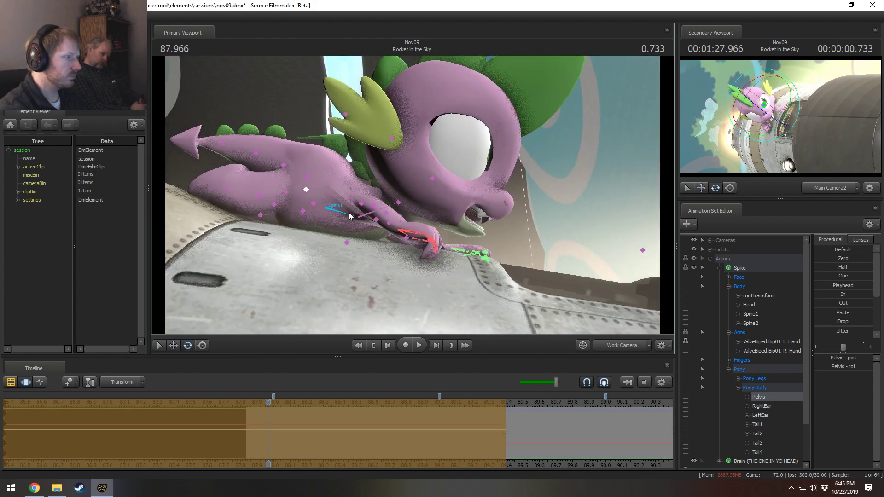
Step: Rotate Spike's Spine1 control to roll his torso so the right arm swings free of the rocket
left_click(350, 216)
left_click_drag(331, 211, 290, 186)
left_click(304, 192)
left_click(358, 202)
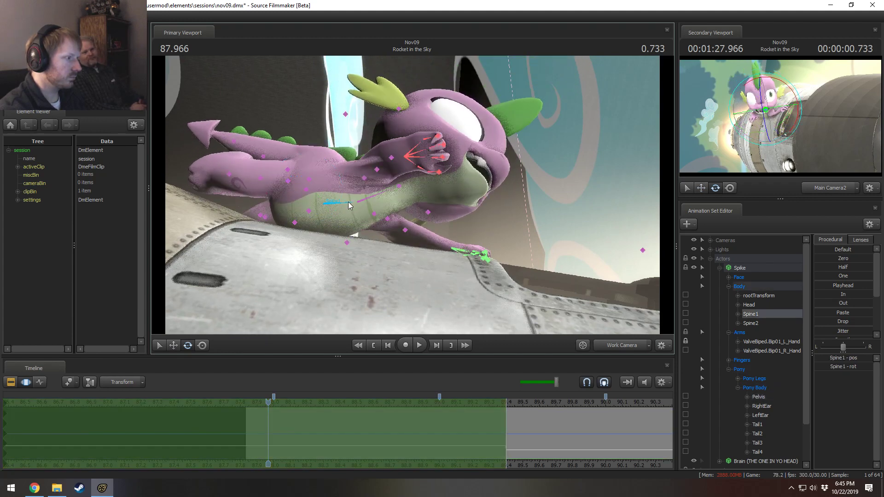
left_click_drag(372, 201, 318, 213)
Step: Rotate Spike's Spine2 control and left shoulder to twist his upper body toward the arm gripping the cockpit edge
left_click_drag(412, 194, 402, 161, "alt")
left_click(394, 208, "ctrl")
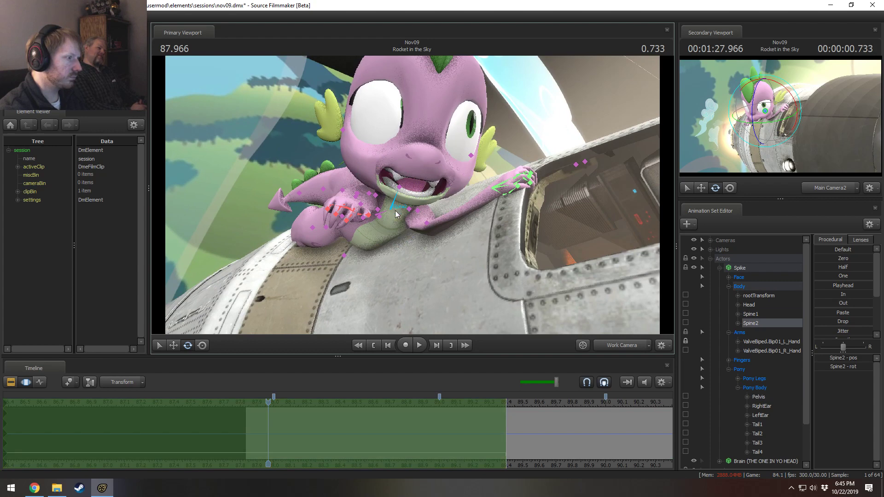
left_click_drag(407, 219, 451, 272)
key("ctrl")
left_click(389, 206, "ctrl")
left_click(438, 208, "ctrl")
left_click(444, 205, "ctrl")
left_click_drag(456, 213, 437, 197)
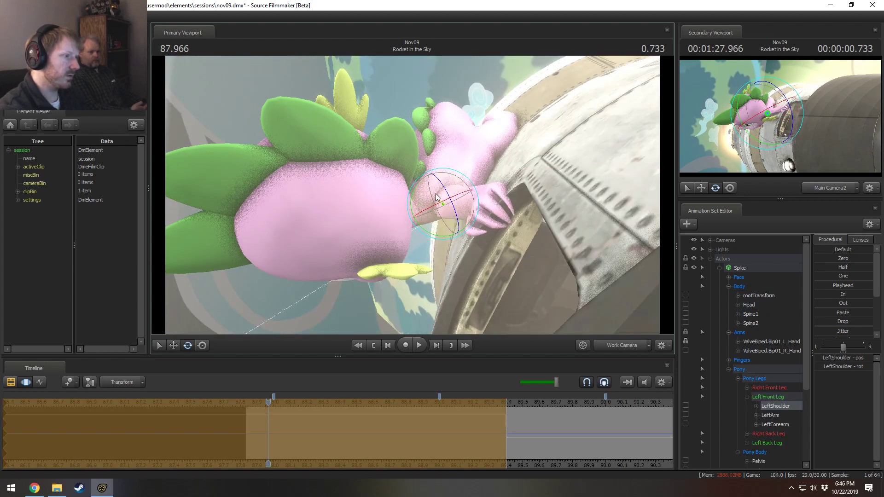
Step: Rotate Spike's right shoulder and turn his head away from the cockpit
left_click_drag(492, 179, 428, 195, "alt")
left_click(427, 192)
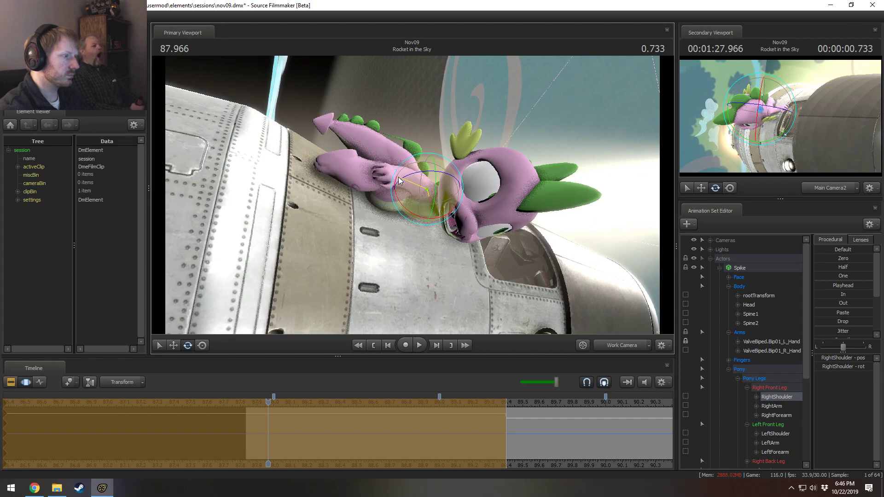
left_click_drag(399, 183, 617, 352, "alt")
left_click(385, 161)
left_click(447, 204)
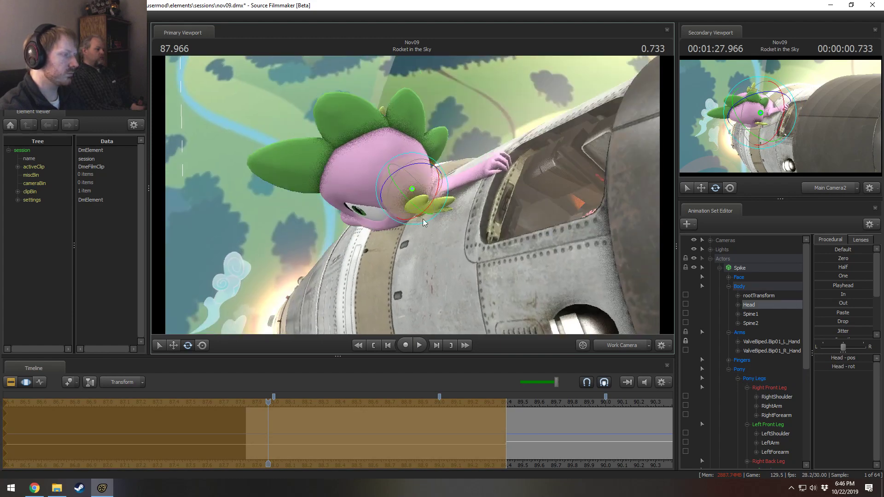
Step: Play the new pose through Main Camera2 and park the playhead at 89.333 s
left_click(619, 350)
key("space")
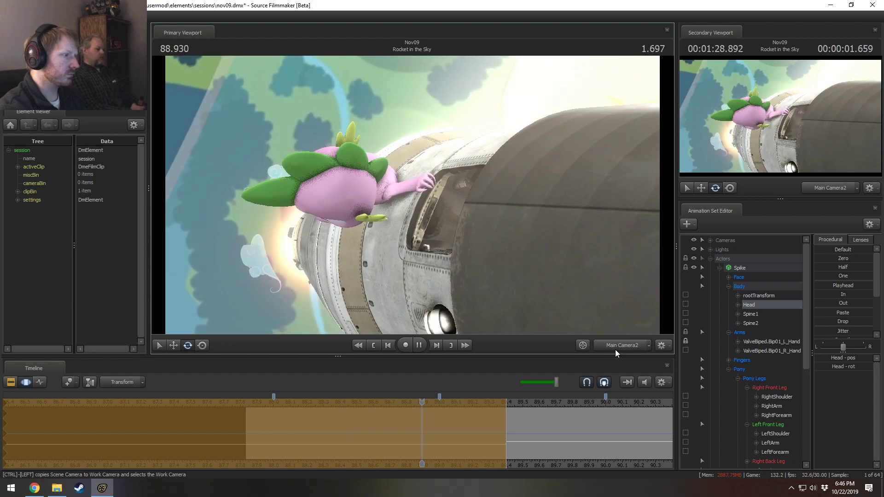
key("space")
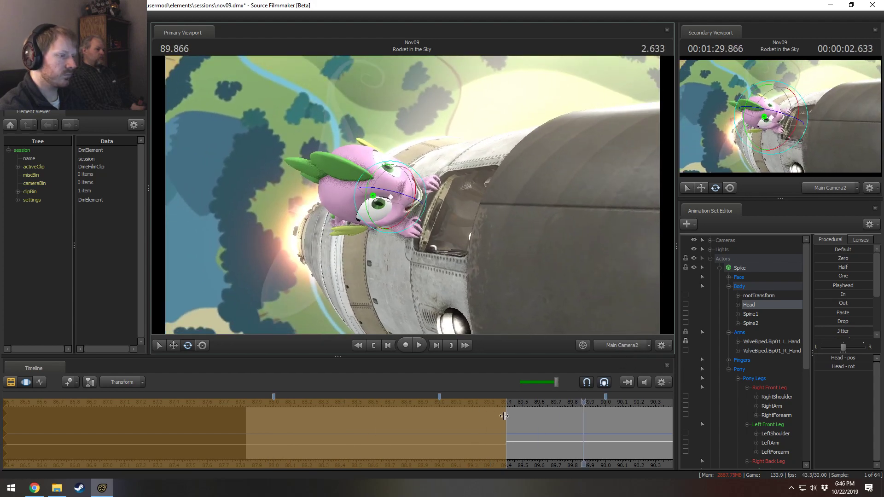
left_click(494, 402)
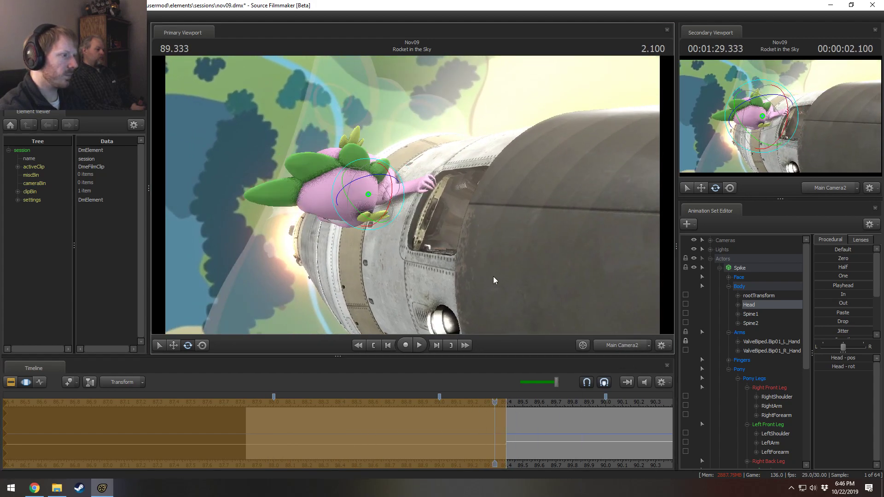
Step: Copy the Main Camera2 view to the work camera and reposition Spike's Spine2 control
left_click(620, 347, "ctrl")
key("w")
left_click_drag(529, 276, 341, 144)
left_click(389, 212)
mouse_move(414, 216)
left_mouse_down()
mouse_move(411, 198)
mouse_move(423, 213)
mouse_move(421, 220)
mouse_move(404, 203)
mouse_move(409, 212)
mouse_move(431, 180)
mouse_move(420, 193)
mouse_move(371, 200)
mouse_move(356, 161)
left_mouse_up()
left_click(415, 197)
left_click(353, 196)
left_click_drag(360, 121, 380, 148, "alt")
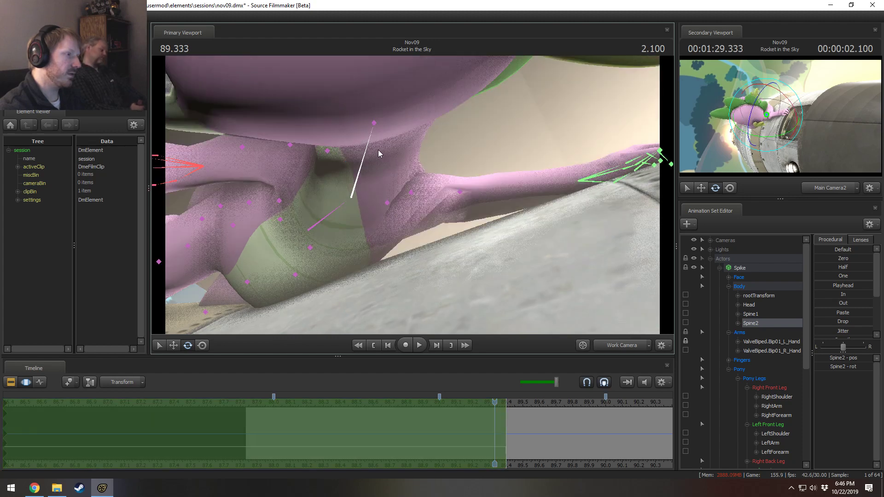
left_click_drag(469, 159, 396, 201, "alt")
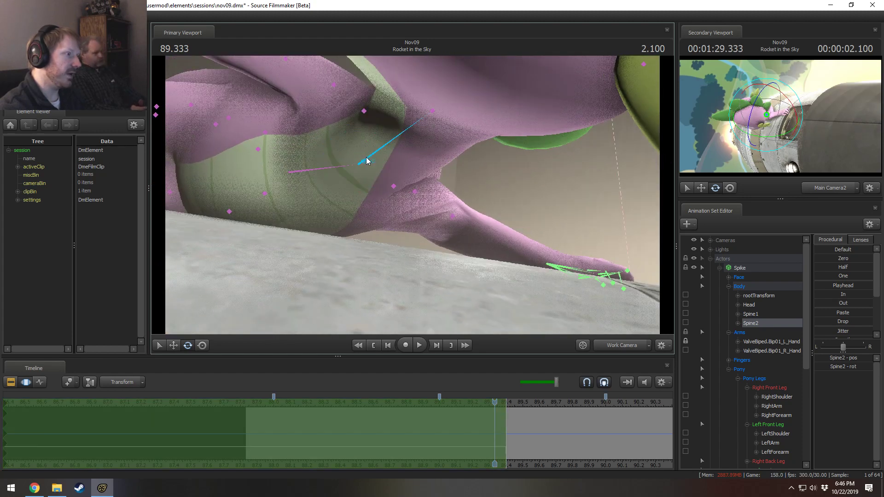
key("w")
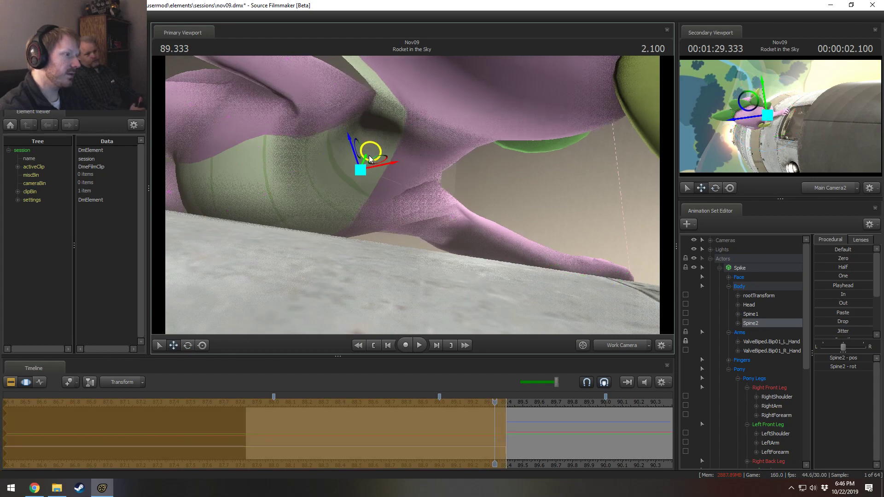
left_click_drag(371, 162, 418, 199, "alt")
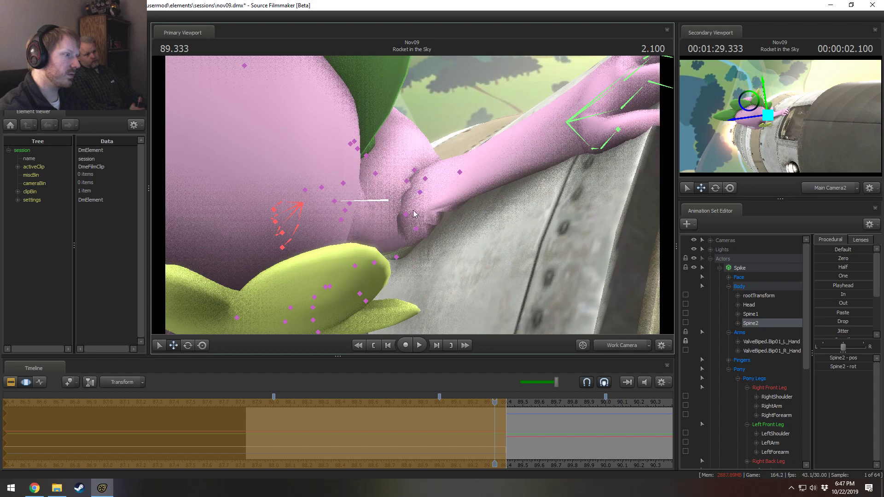
Step: Rotate Spike's LeftShoulder control to refine how the gripping arm joins the body
left_click(405, 216)
left_click_drag(405, 215, 433, 233, "alt")
key("e")
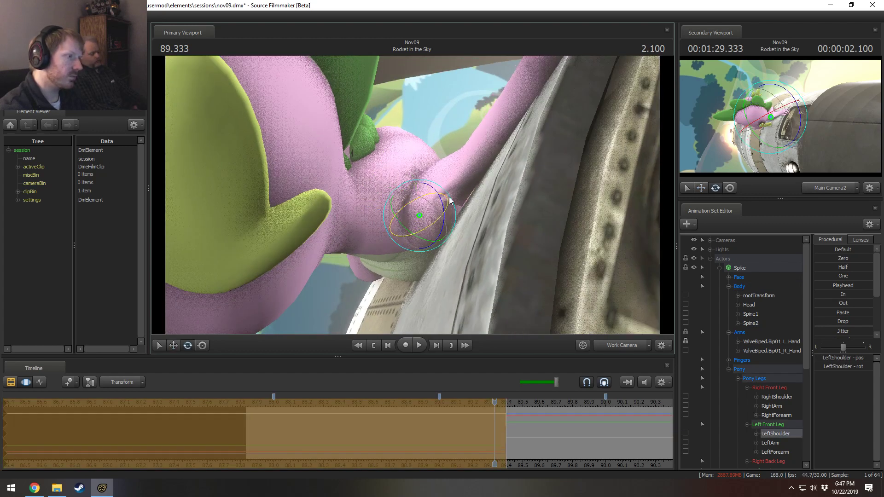
left_click_drag(449, 200, 434, 229)
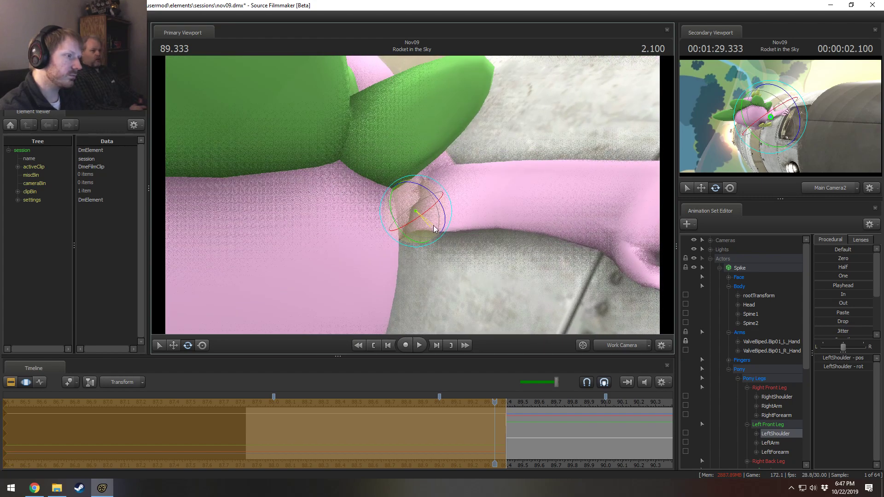
right_click_drag(459, 217, 442, 207, "alt")
left_click_drag(442, 207, 508, 206, "alt")
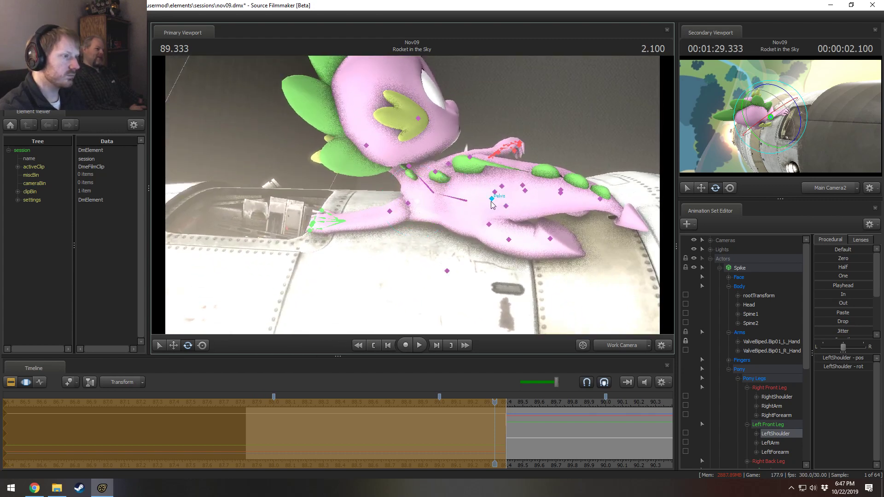
Step: Move Spike's Pelvis control slightly toward the cockpit
left_click(491, 199)
left_click_drag(495, 203, 488, 203)
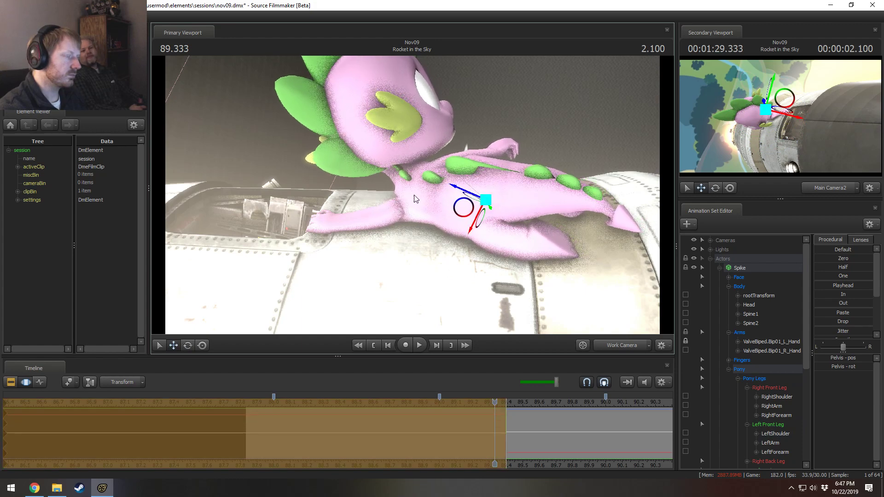
left_click_drag(413, 199, 413, 201)
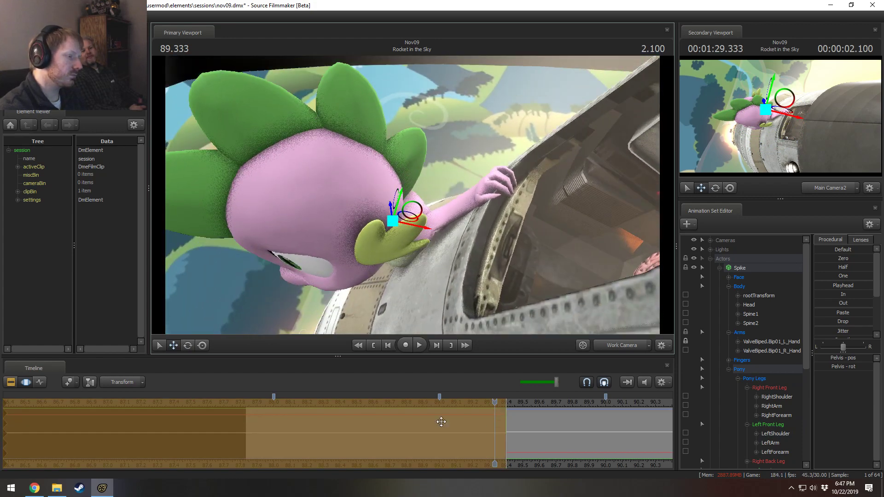
Step: Select all of Spike's body, arm, finger and pony controls, leaving the Face group out of the selection
left_click(739, 269)
scroll(500, 440, "up", 4)
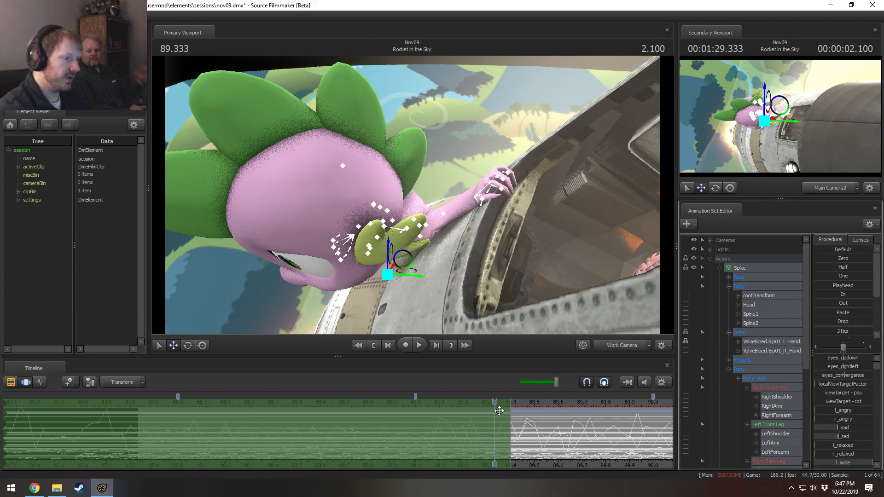
key("shift")
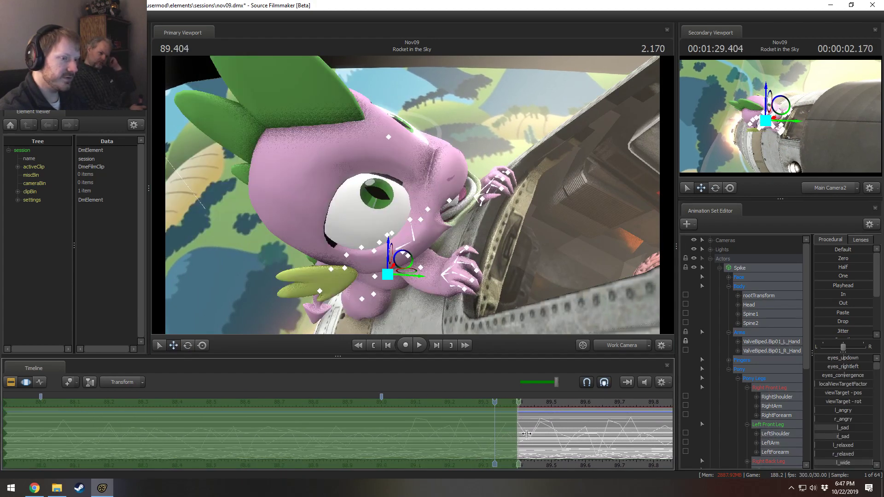
scroll(753, 375, "down", 6)
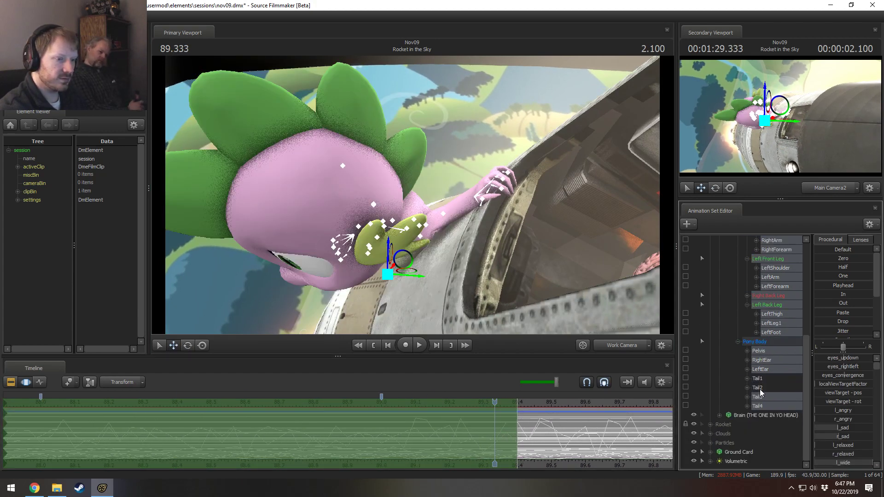
scroll(763, 396, "up", 6)
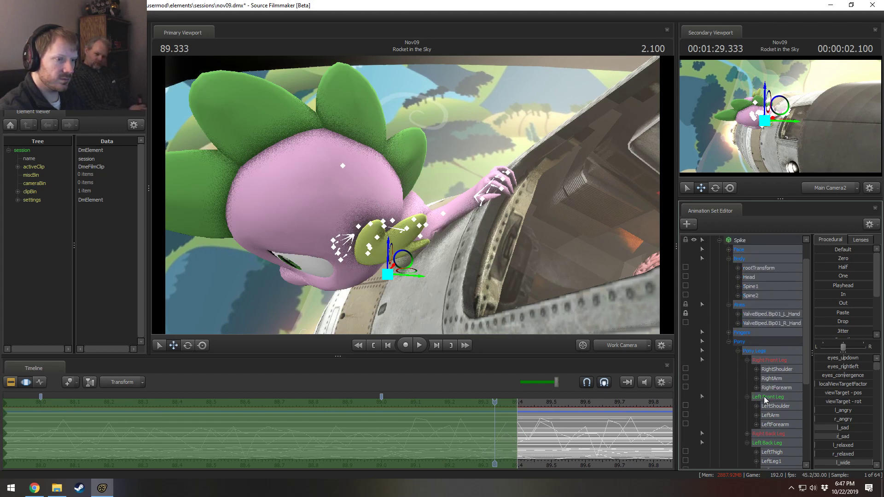
scroll(767, 373, "down", 6)
scroll(760, 408, "up", 2)
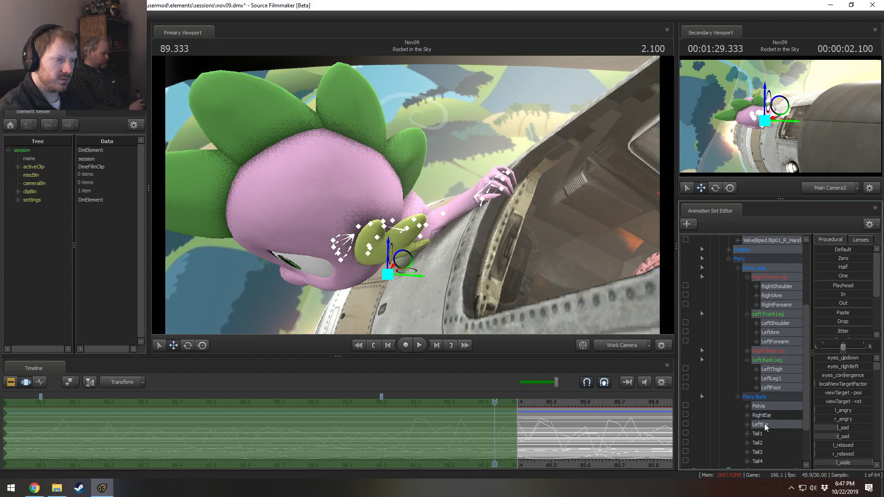
scroll(761, 429, "up", 4)
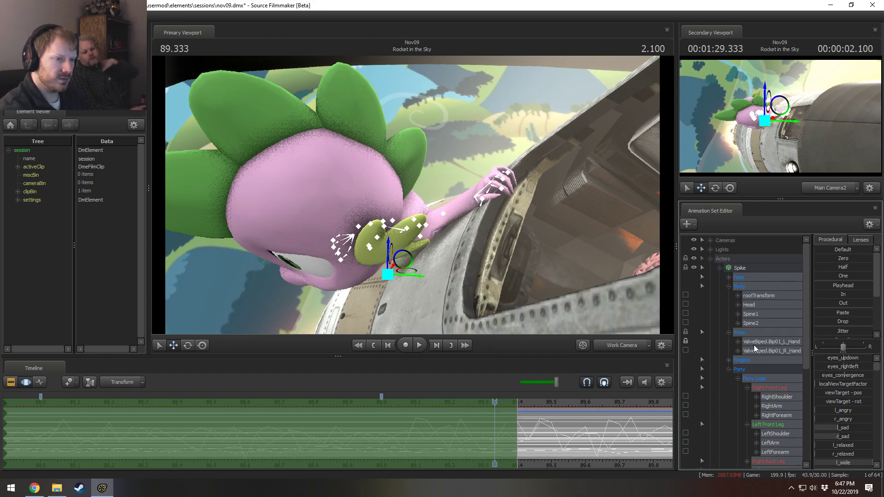
left_click(742, 284)
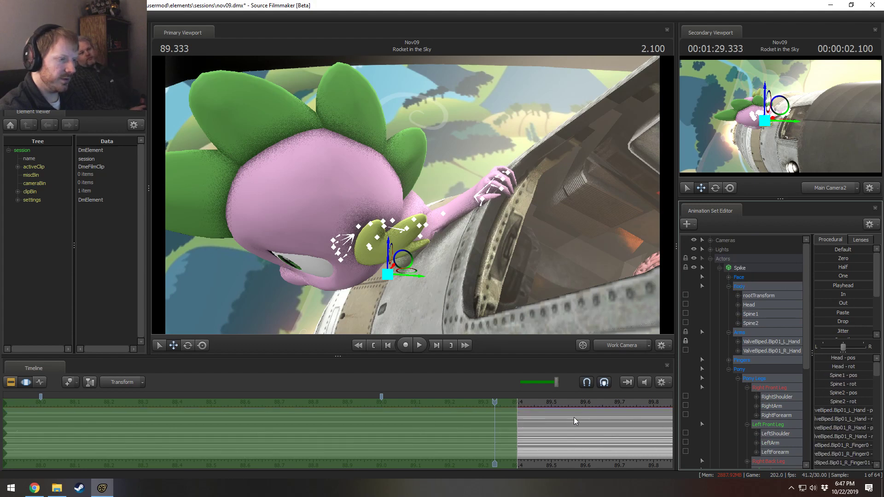
Step: Set a time selection around 89.4 s with falloffs from about 89.1 to 89.7 s and apply the Round procedural preset
scroll(575, 421, "up", 2)
left_click_drag(496, 441, 554, 440, "shift")
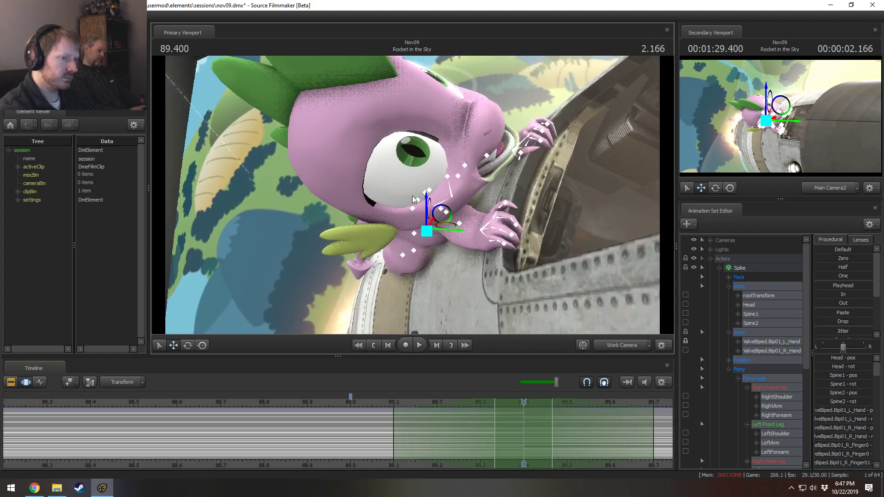
scroll(834, 333, "down", 3)
left_click_drag(834, 334, 866, 333)
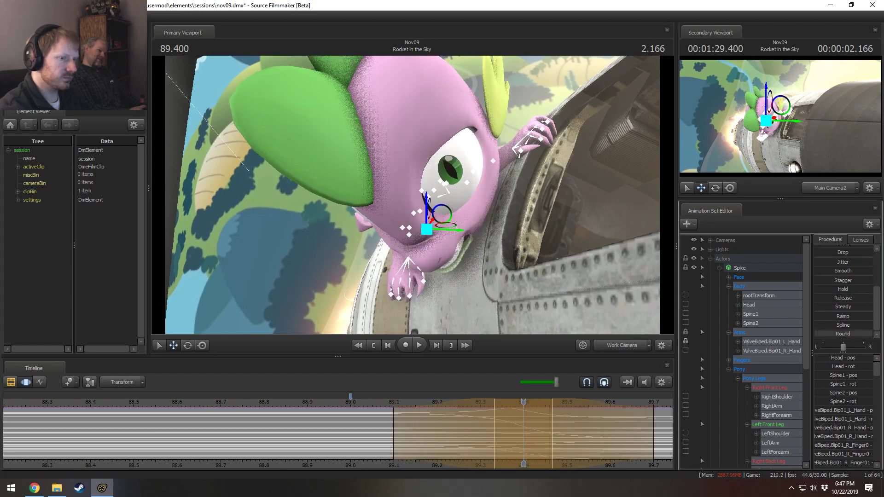
left_click_drag(573, 328, 461, 323)
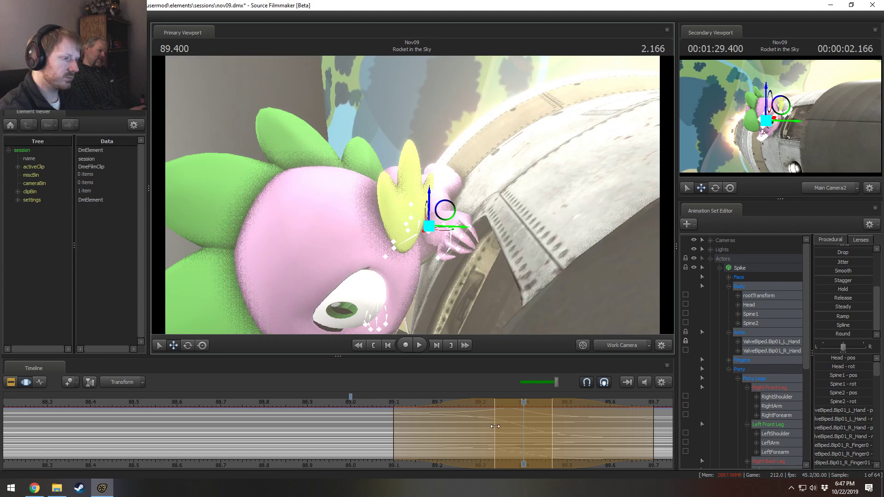
Step: Reshape the time selection to hold from about 89.33 to 89.53 s with falloffs to about 89.27 and 89.6 s, and replay the transition
left_click_drag(495, 426, 462, 427)
left_click_drag(552, 431, 610, 435)
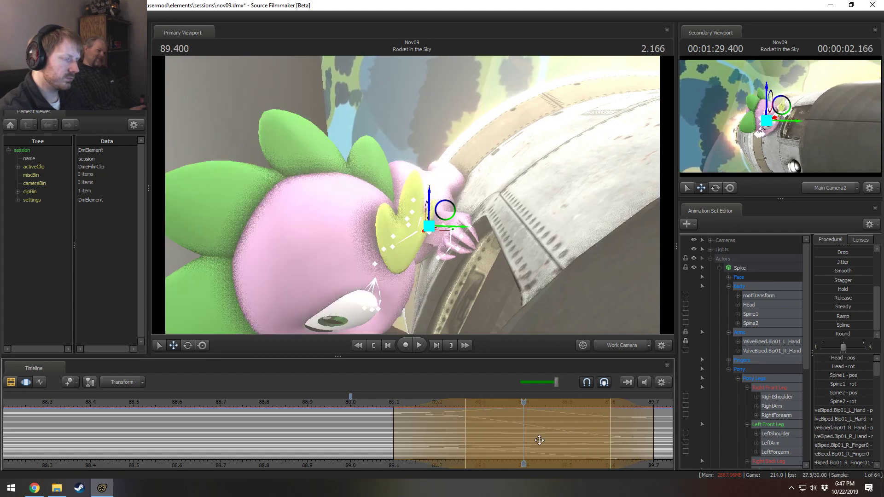
left_click_drag(490, 435, 379, 435)
key("space")
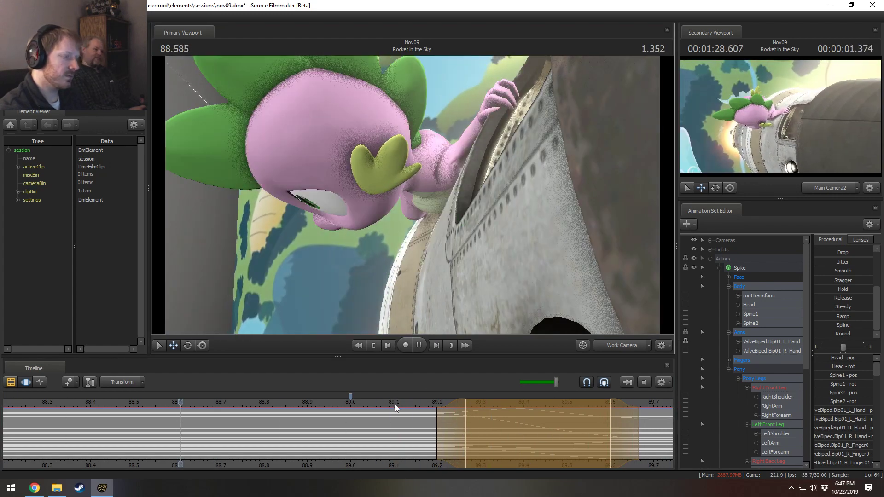
key("space")
left_click_drag(622, 430, 482, 423)
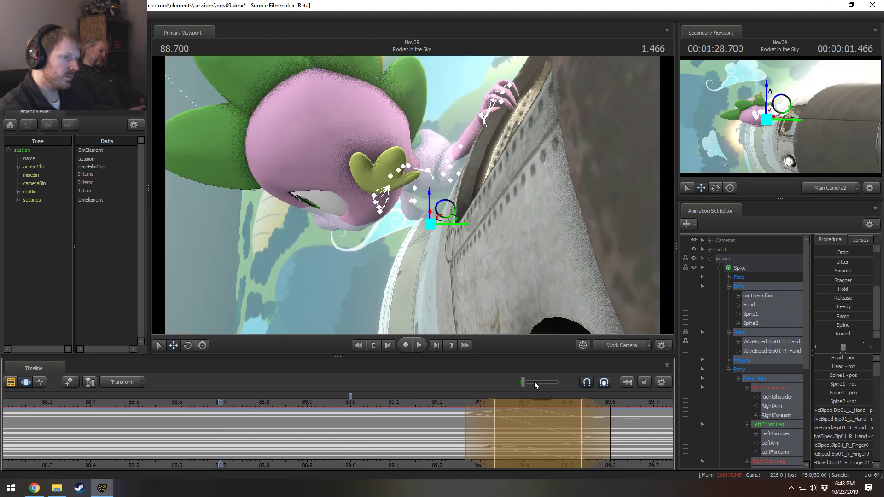
Step: Mute the timeline audio and replay the motion up to about 89.53 s
left_click_drag(543, 387, 537, 390)
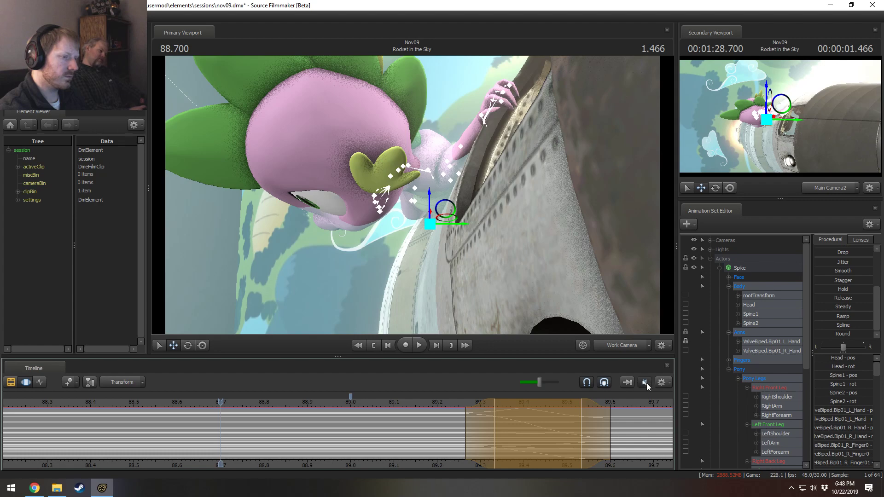
key("space")
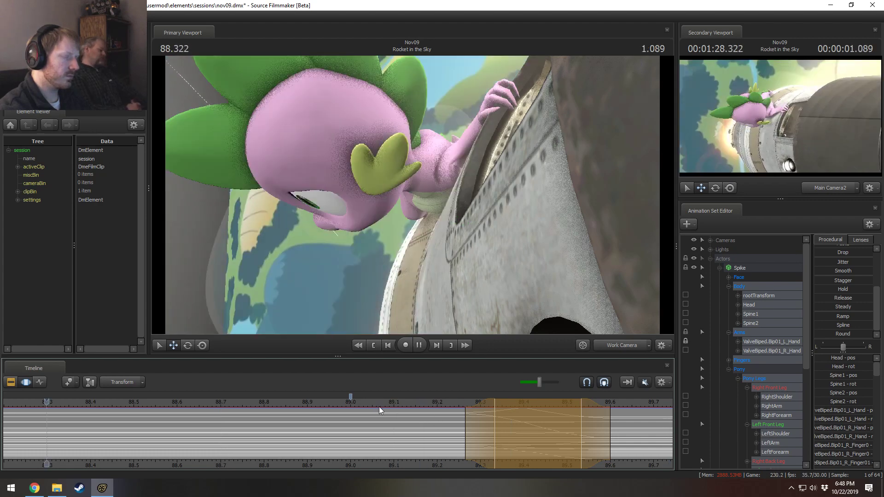
key("space")
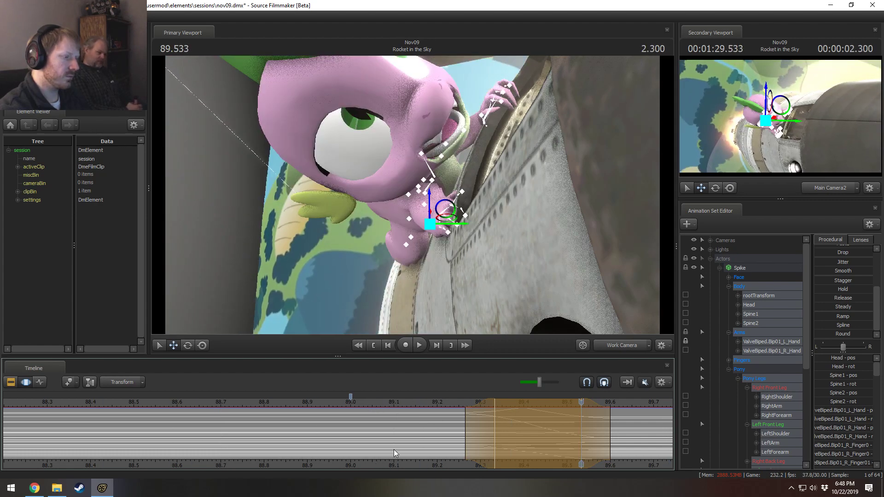
Step: Widen the time selection's falloffs to about 89.13 and 89.73 s, holding from about 89.37 to 89.5 s
scroll(394, 449, "down", 5)
scroll(500, 452, "up", 3)
middle_click_drag(482, 466, 327, 459)
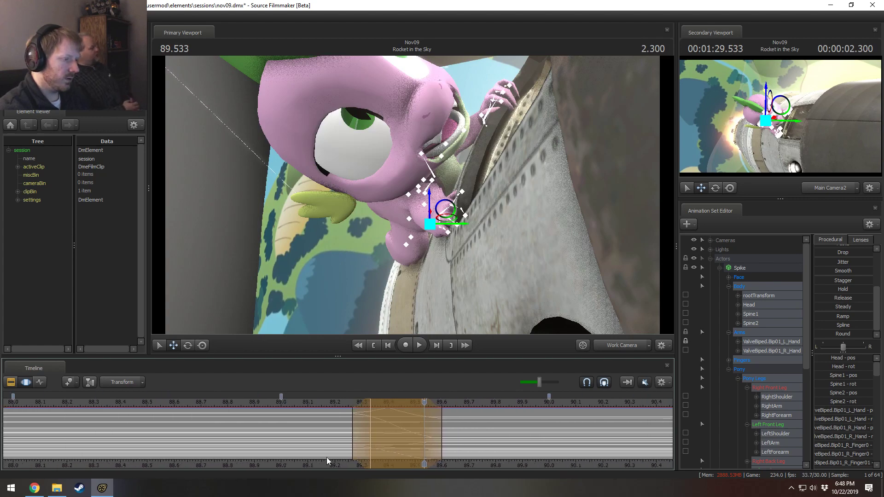
scroll(347, 453, "up", 5, "shift")
left_click(282, 402)
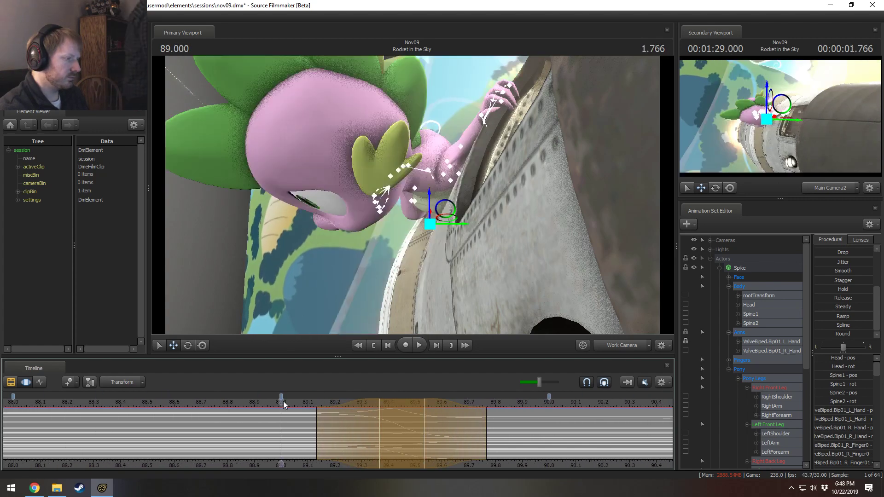
key("space")
left_click(282, 402)
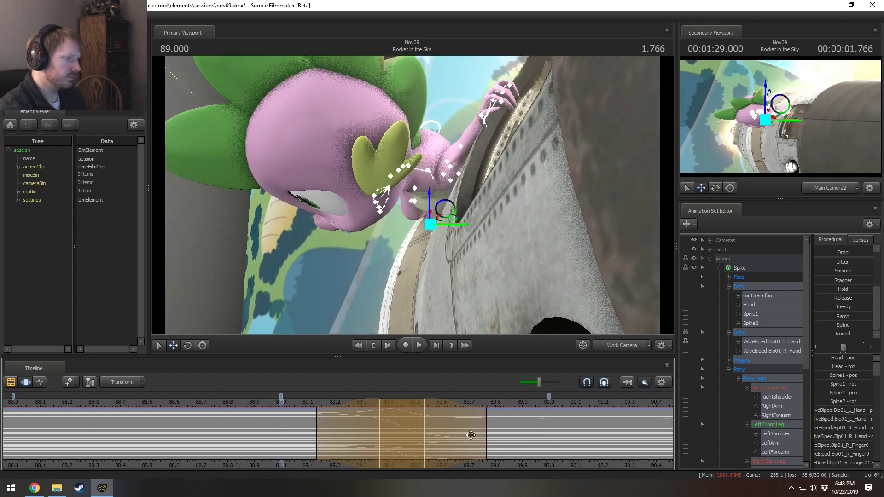
left_click_drag(423, 432, 414, 432)
Step: Replay Spike's head turn and grab from several points between about 88.7 and 89.1 s to examine the transition
left_click(210, 402)
key("space")
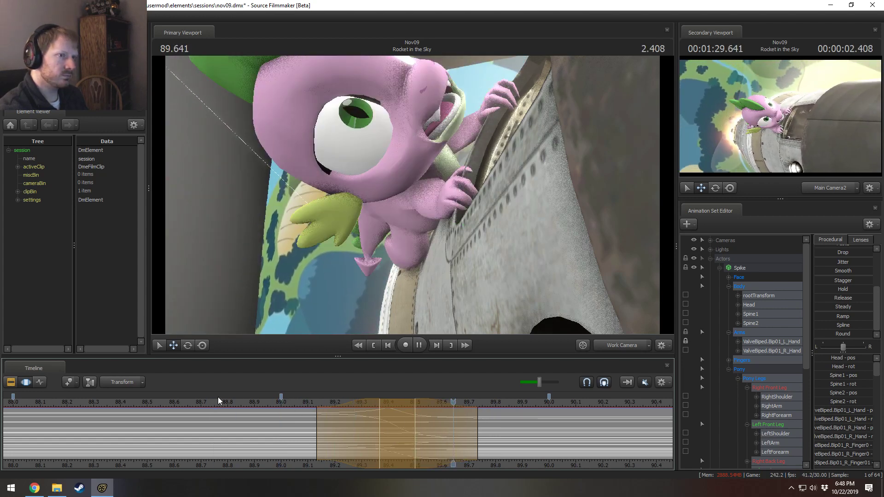
key("space")
key("space")
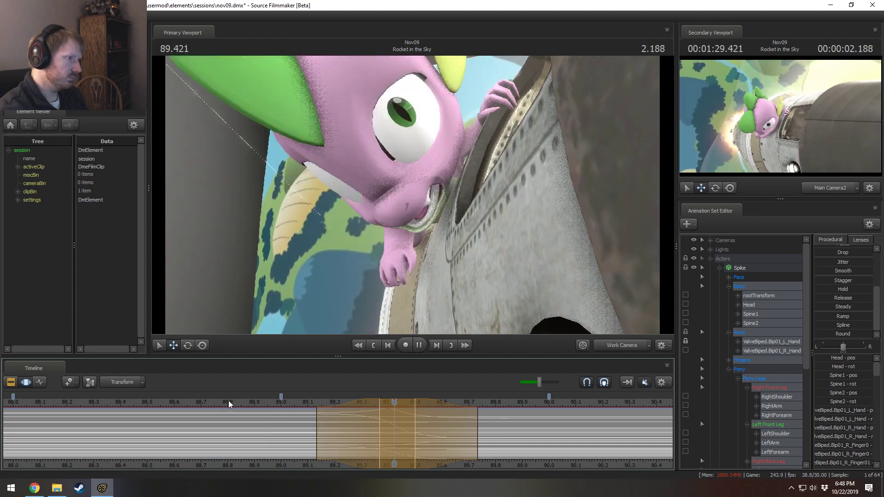
key("space")
left_click(229, 400)
key("space")
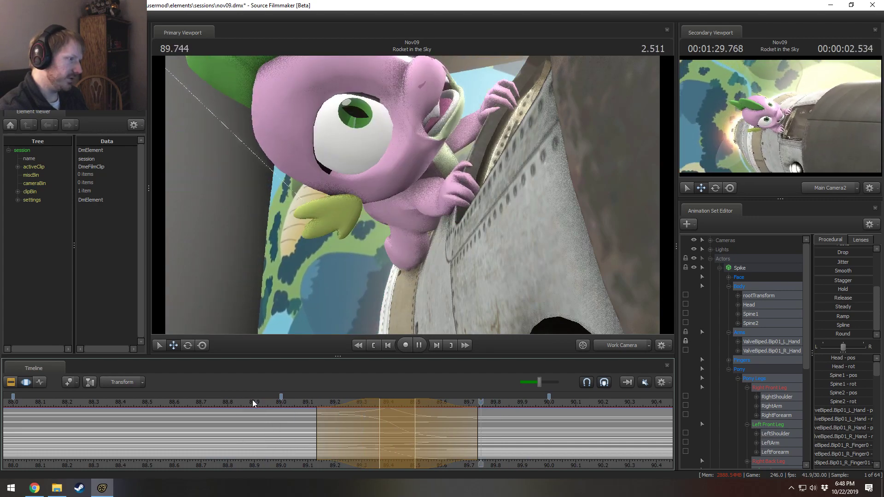
key("space")
left_click(298, 403)
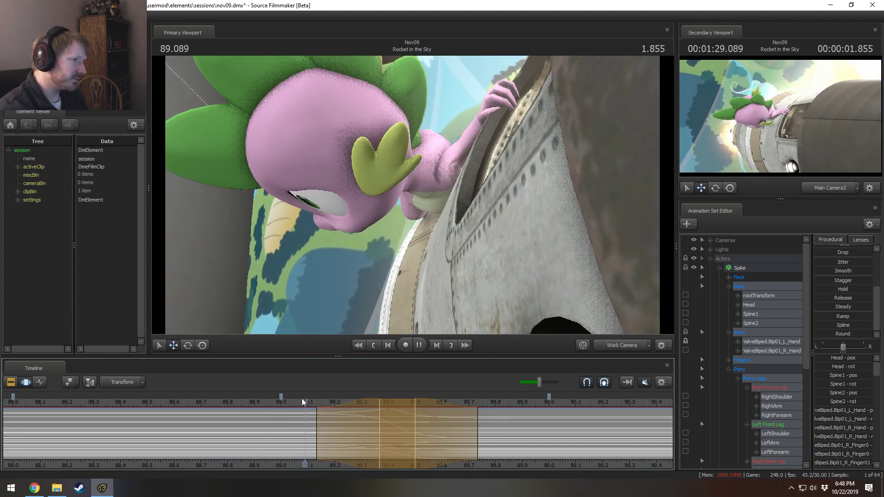
key("space")
key("space")
Step: Set a time selection peaking at about 89.43 s with falloffs to about 89.2 and 89.67 s
left_click_drag(480, 240, 495, 228, "alt")
right_click(495, 227)
left_click(510, 249)
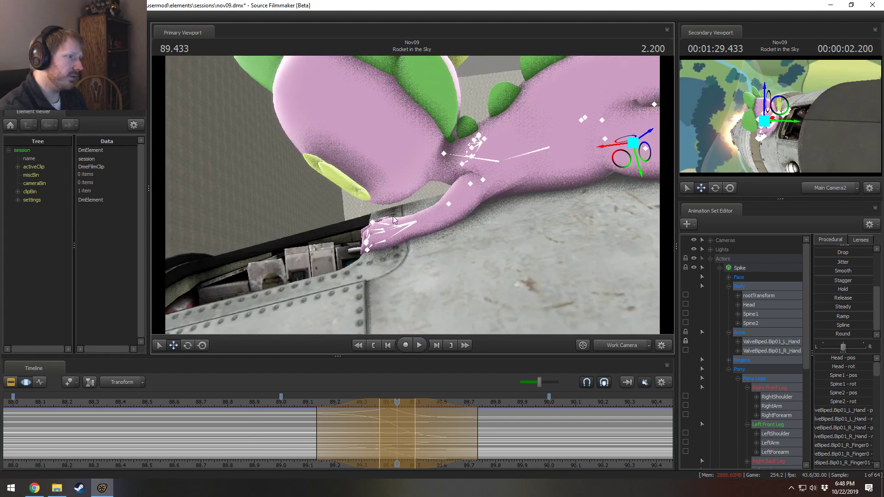
left_click_drag(317, 417, 397, 419)
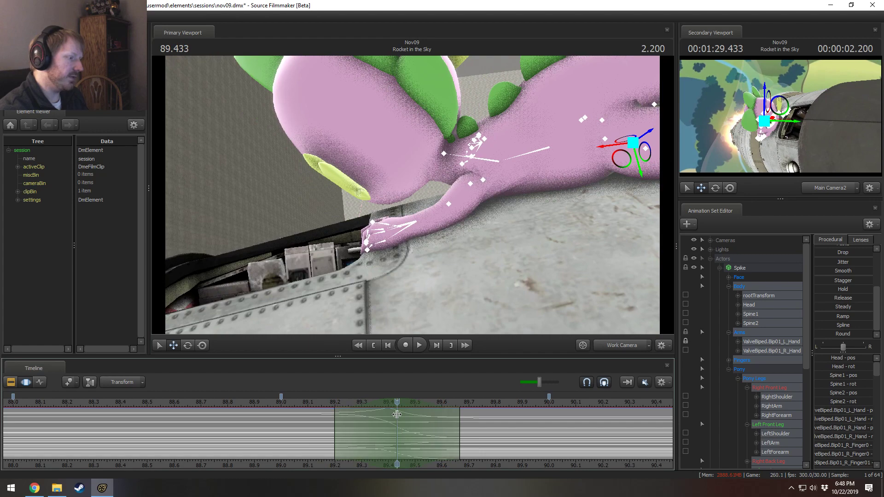
Step: Rotate Spike's LeftForearm control to adjust the arm gripping the cockpit rim
left_click_drag(426, 207, 426, 198, "alt")
left_click_drag(477, 185, 430, 180, "alt")
left_click(445, 138)
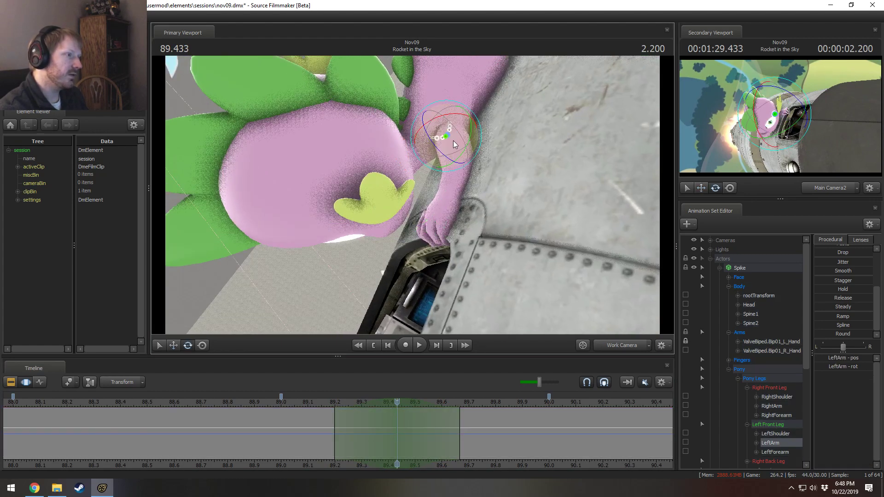
left_click_drag(454, 144, 413, 199)
left_click(435, 143)
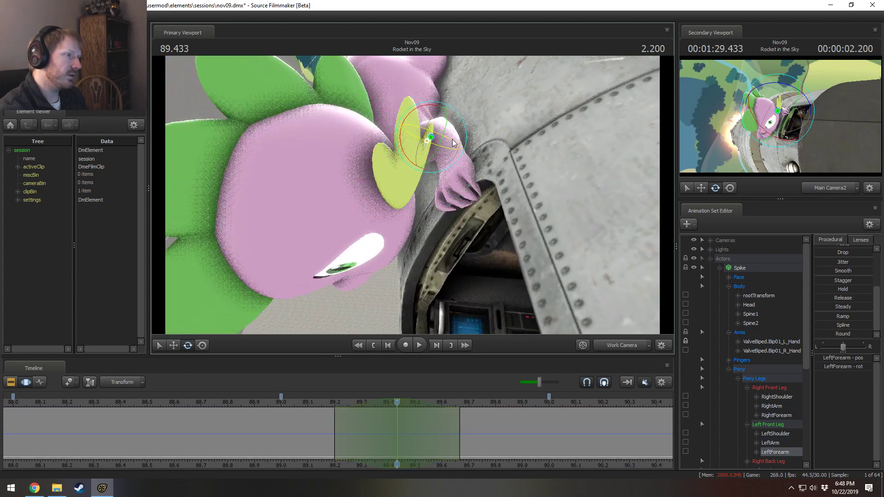
left_click_drag(449, 147, 503, 224, "alt")
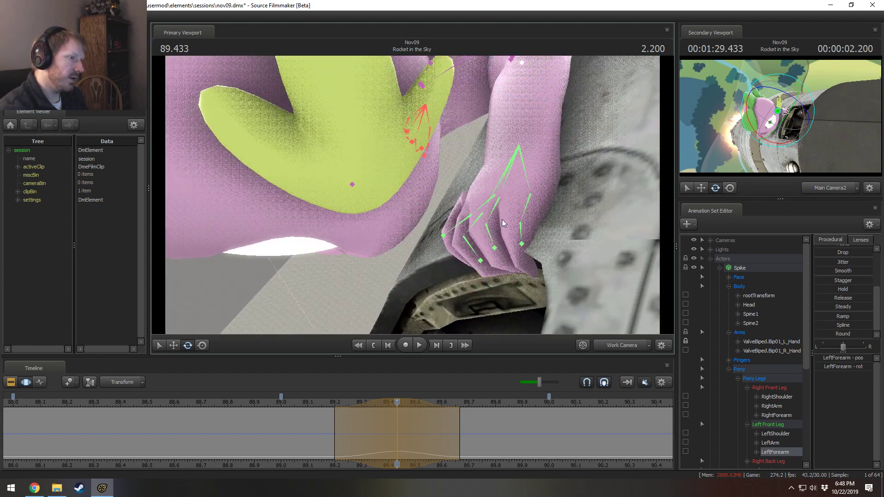
Step: Move Spike's left hand control slightly toward the cockpit opening
left_click(470, 241)
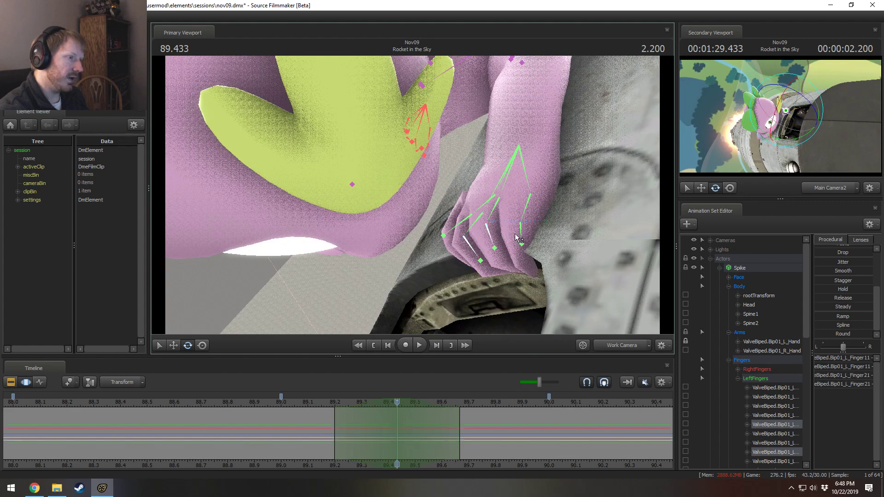
left_click_drag(521, 234, 454, 247, "alt")
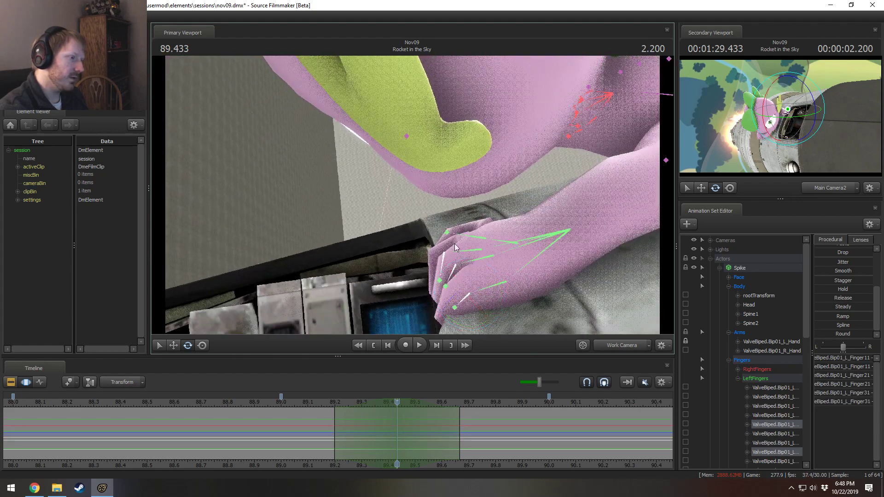
left_click(532, 248, "ctrl")
key("s")
left_click_drag(532, 247, 532, 260)
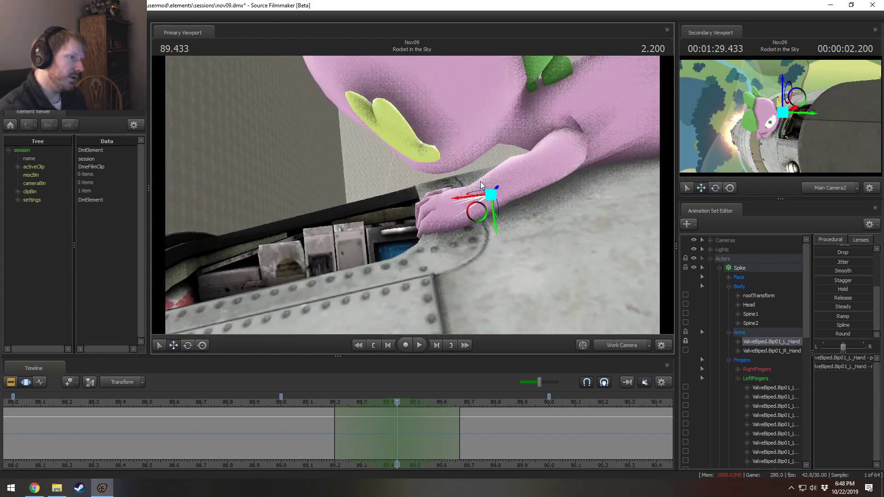
left_click_drag(482, 204, 477, 205)
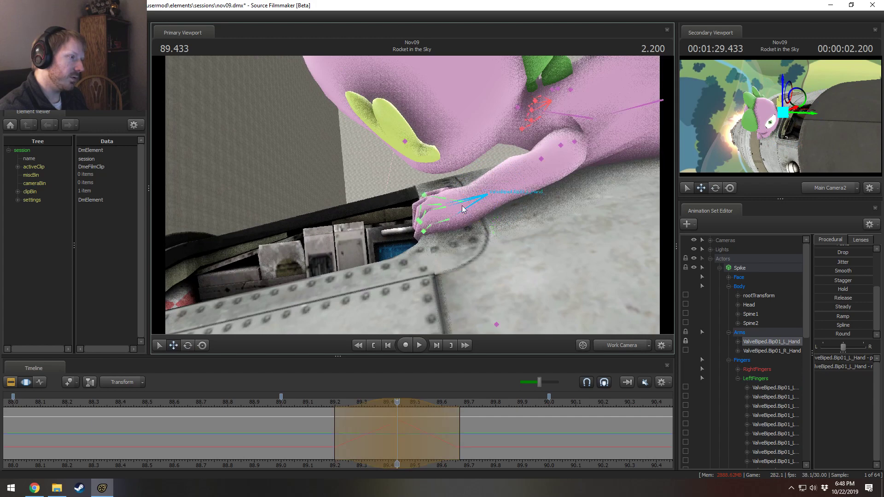
Step: Rotate the base joints of Spike's left fingers (L_Finger1, L_Finger2 and L_Finger3) slightly around the cockpit rim
left_click(433, 208, "ctrl")
left_click(430, 205, "ctrl+shift")
left_click(442, 218, "ctrl+shift")
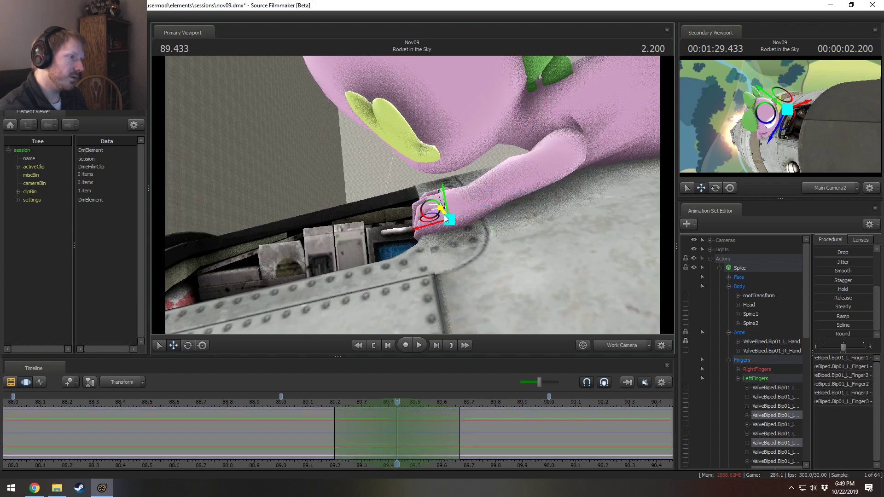
left_click_drag(442, 204, 441, 205)
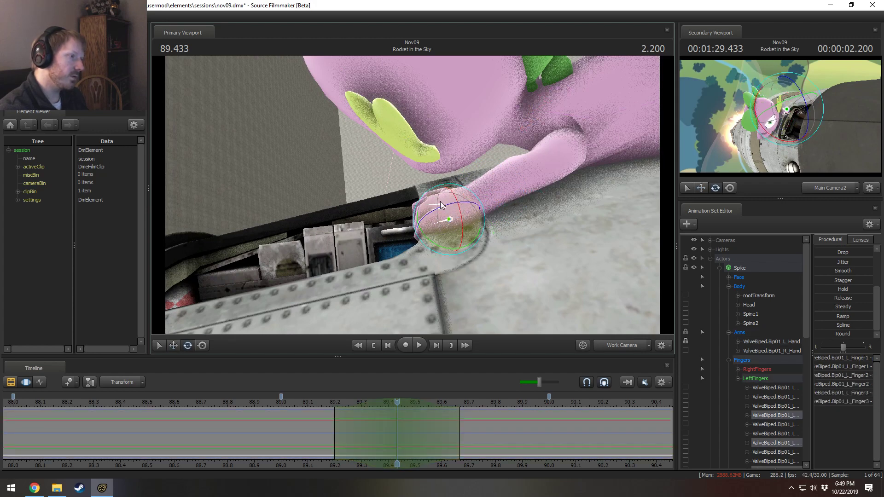
right_click(442, 205)
left_click(531, 235)
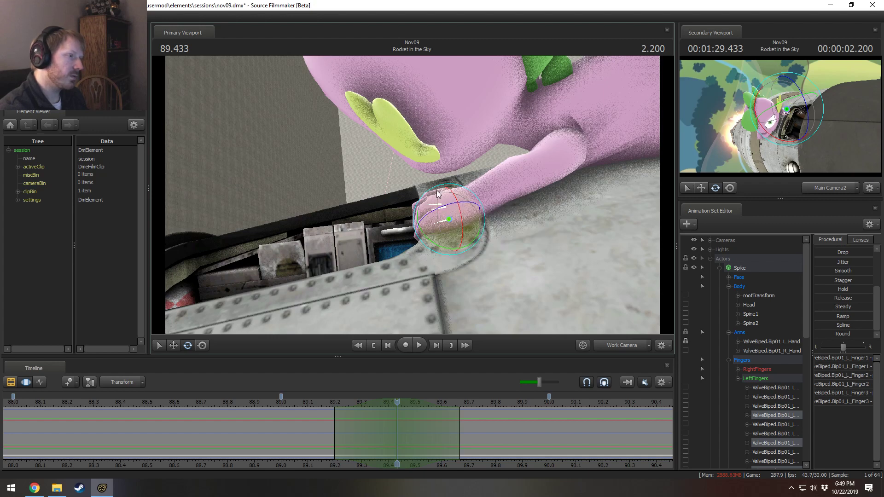
left_click_drag(438, 191, 434, 191)
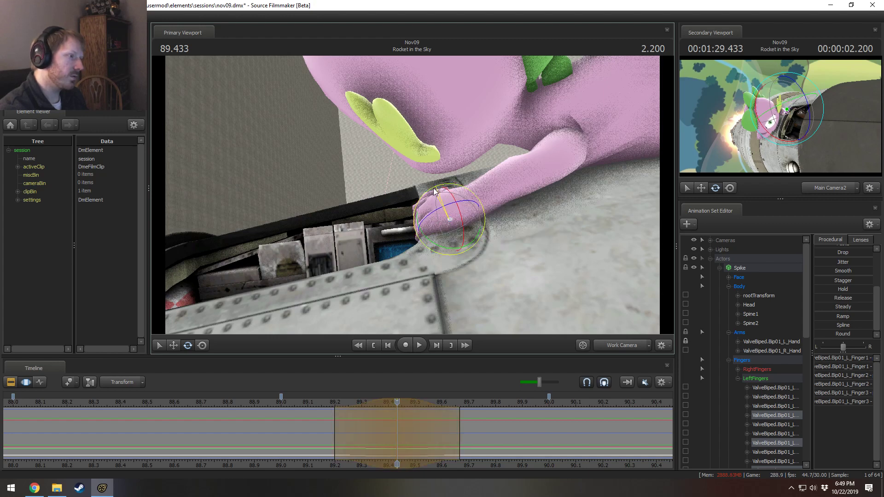
Step: Check the left hand's grip on the rim at about 89.1, 89.43 and 89.6 s from different angles
left_click(310, 403)
key("space")
key("space")
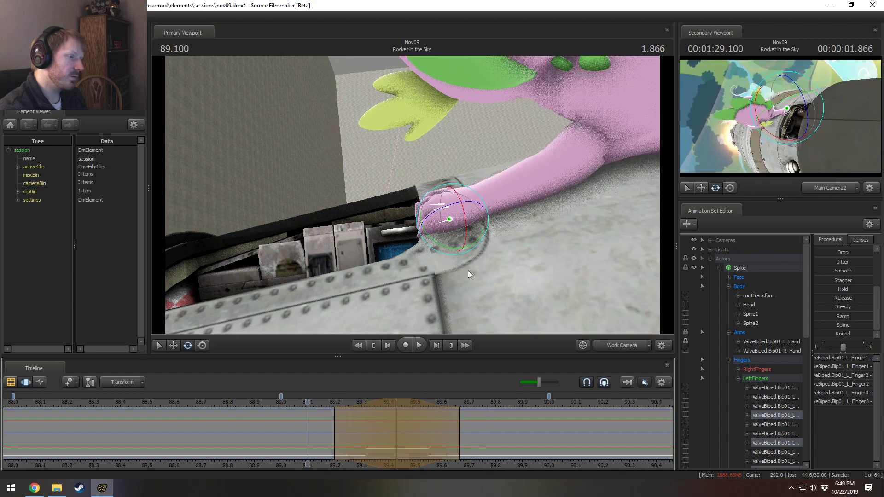
key("space")
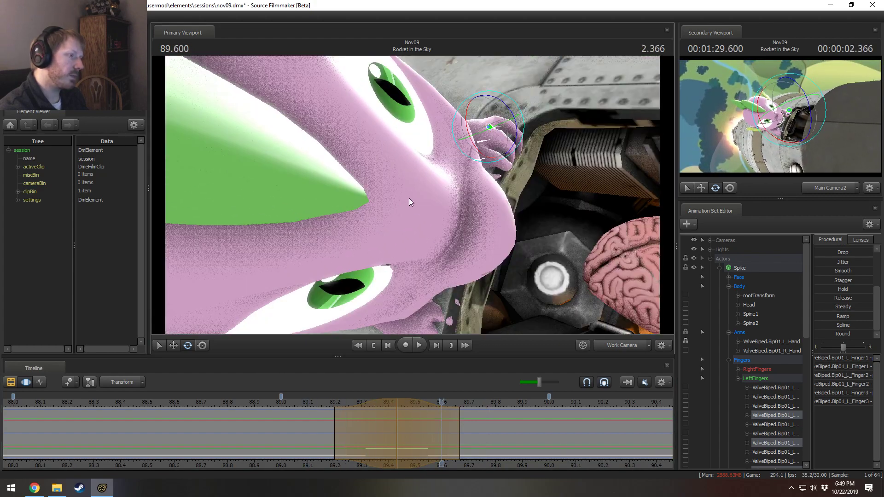
left_click_drag(359, 434, 392, 435)
key("space")
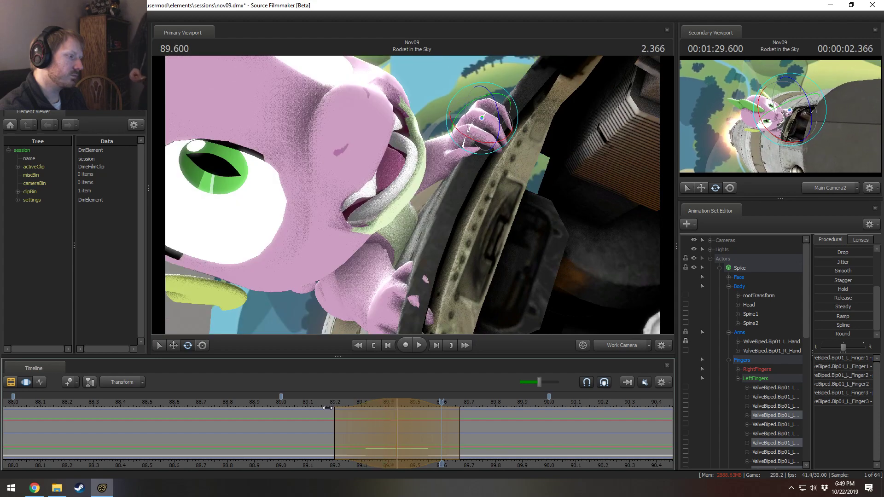
key("space")
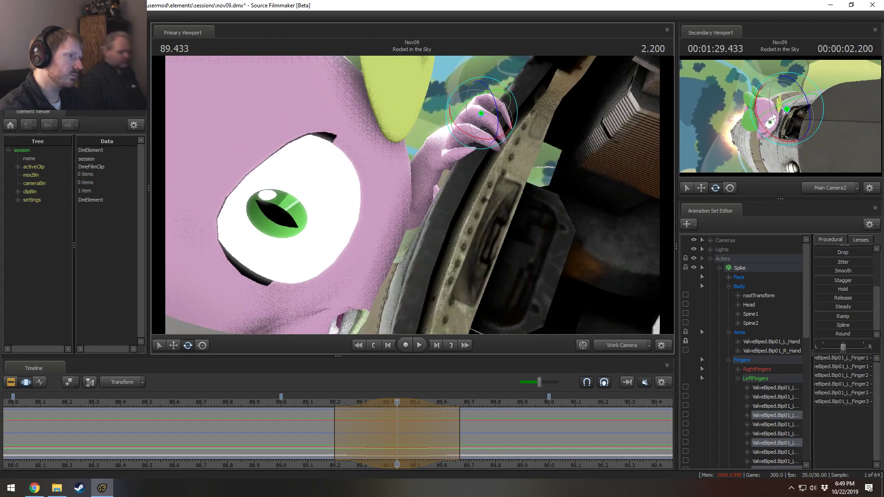
Step: Fine-tune the rotation of Spike's LeftForearm control at about 89.43 s
left_click(427, 158)
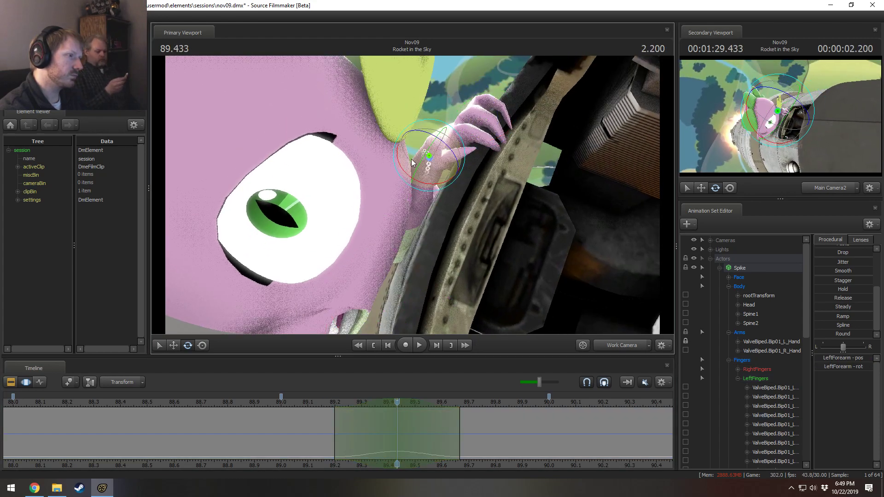
left_click_drag(408, 179, 412, 182)
mouse_move(397, 424)
middle_mouse_down()
mouse_move(329, 424)
mouse_move(404, 424)
middle_mouse_up()
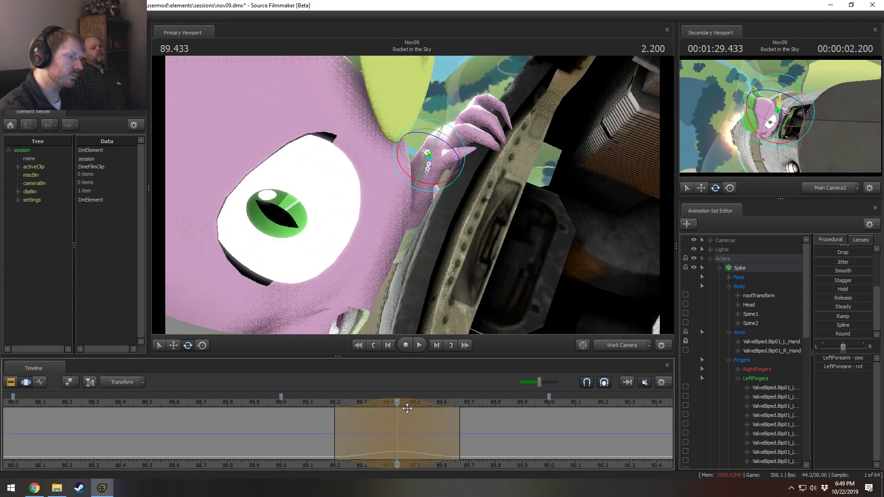
middle_click_drag(330, 402, 399, 417)
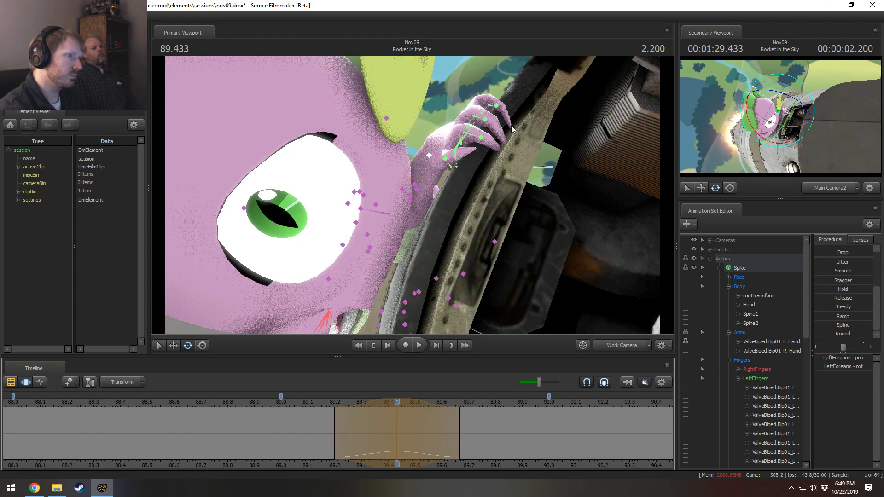
Step: Rotate Spike's left fingertip joints (L_Finger12, L_Finger22 and L_Finger32) at about 89.43 s and replay the grip
left_click(497, 108)
left_click(484, 140, "ctrl+shift")
left_click_drag(486, 188, 407, 209)
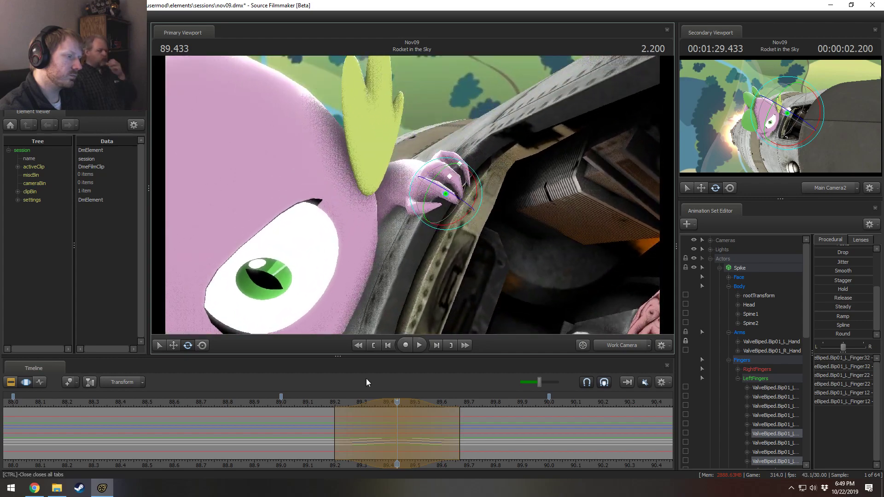
key("space")
key("space")
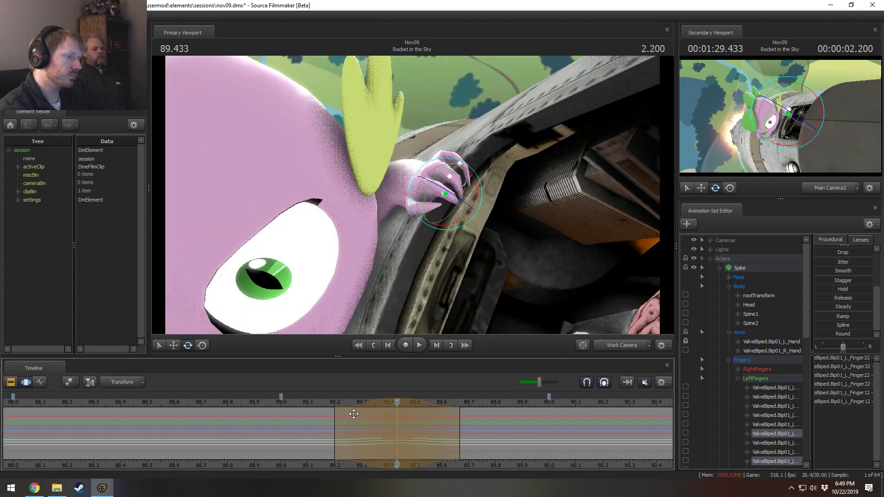
key("space")
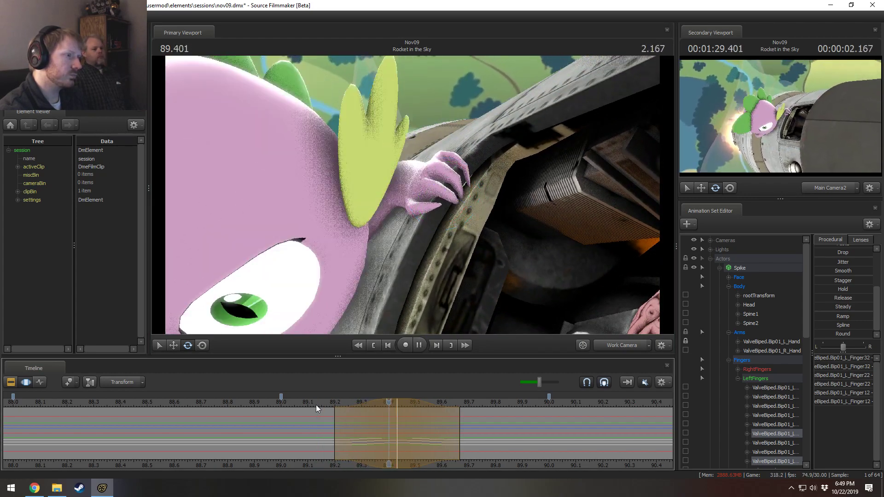
key("space")
Step: Set a time selection holding from about 89.33 to 89.57 s with falloffs to about 89.2 and 89.7 s
left_click(219, 412)
left_click_drag(343, 302, 415, 197, "alt")
mouse_move(321, 433)
middle_mouse_down()
mouse_move(236, 435)
mouse_move(431, 451)
middle_mouse_up()
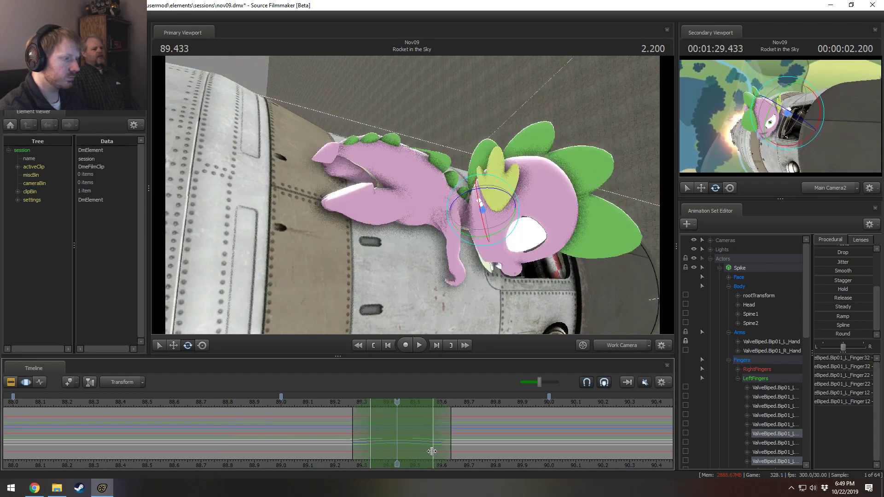
left_click_drag(483, 322, 415, 197)
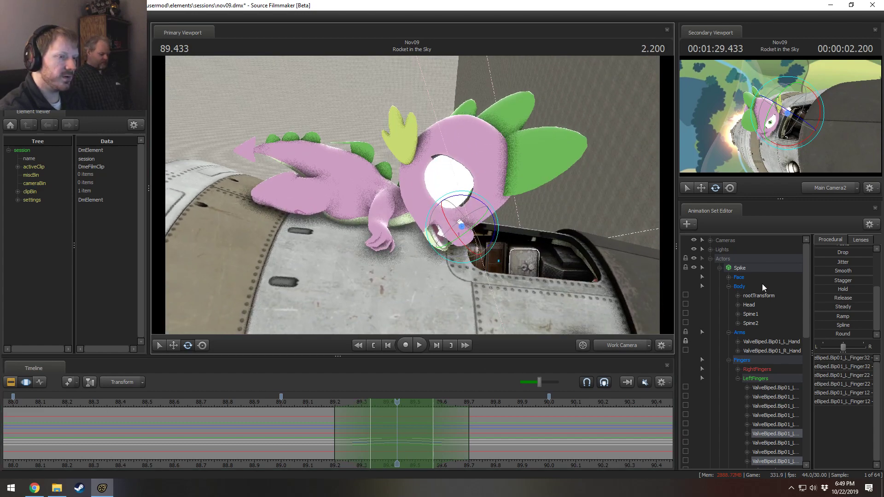
Step: Close Spike's eyes from about 89.37 to 89.57 s with the Upper Face controls eye_closer_left and eye_closer_right, and replay the blink
left_click(741, 277)
left_click(728, 277)
left_click(764, 296)
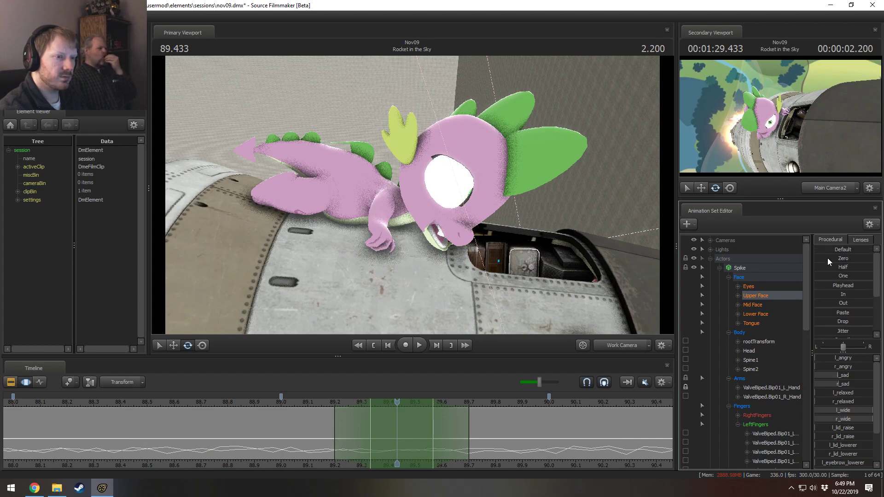
left_click(827, 258)
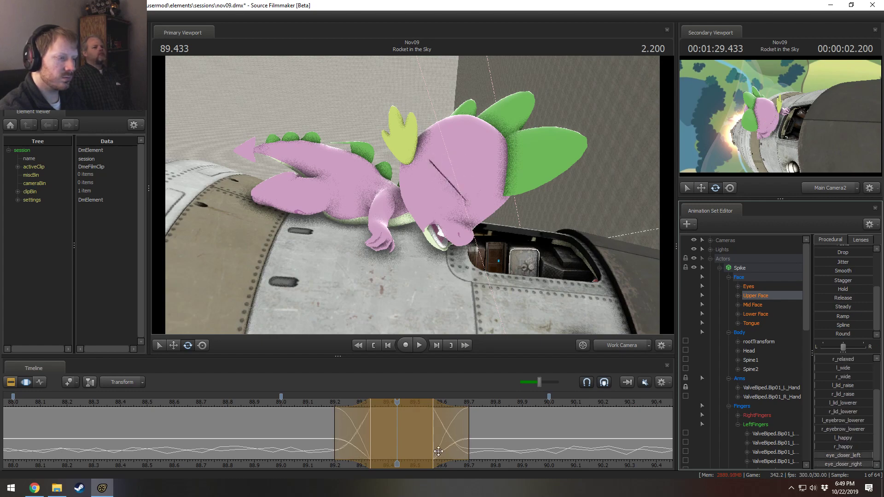
left_click_drag(308, 409, 394, 408)
key("space")
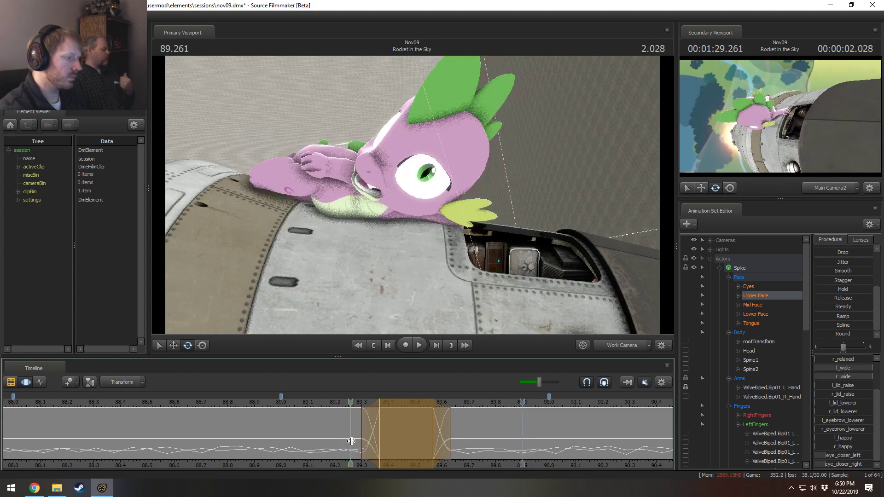
Step: Set a time selection centred at about 89.23 s with falloffs to about 88.9 and 89.43 s
left_click(398, 444)
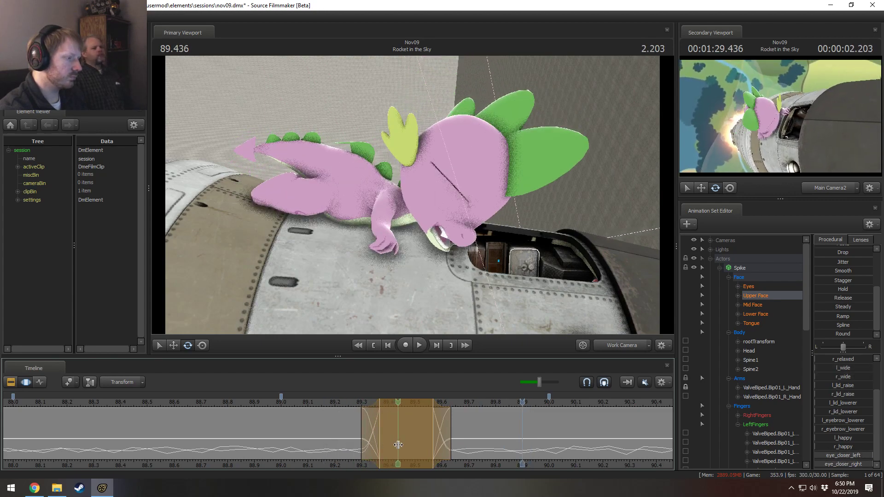
left_click_drag(398, 444, 368, 442)
left_click(369, 443)
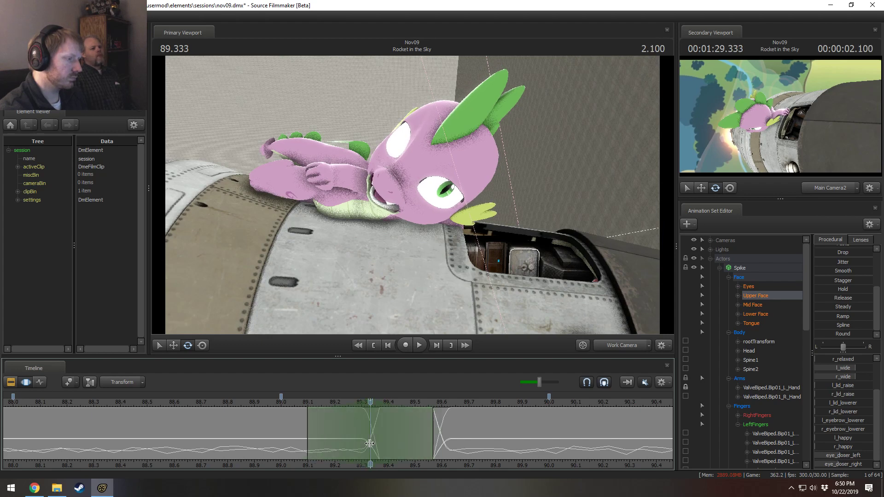
left_click_drag(337, 400, 369, 437)
left_click_drag(432, 435, 397, 435)
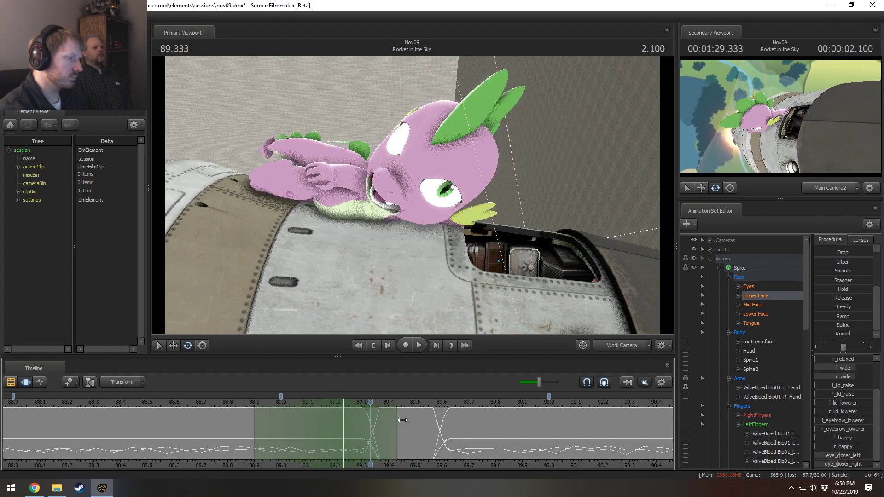
Step: Move Spike's Pelvis control away from the hanging side of the body at 89.233 s and replay the swing
left_click_drag(414, 240, 374, 235)
left_click(418, 195)
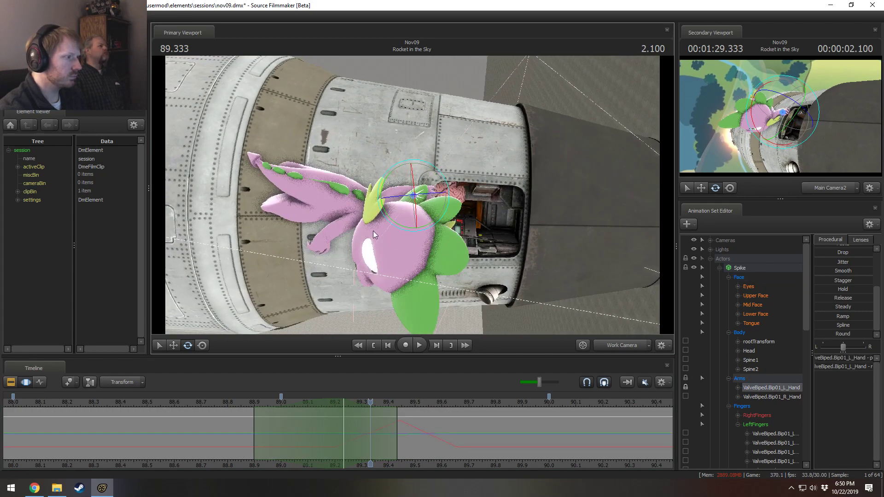
left_click(328, 195)
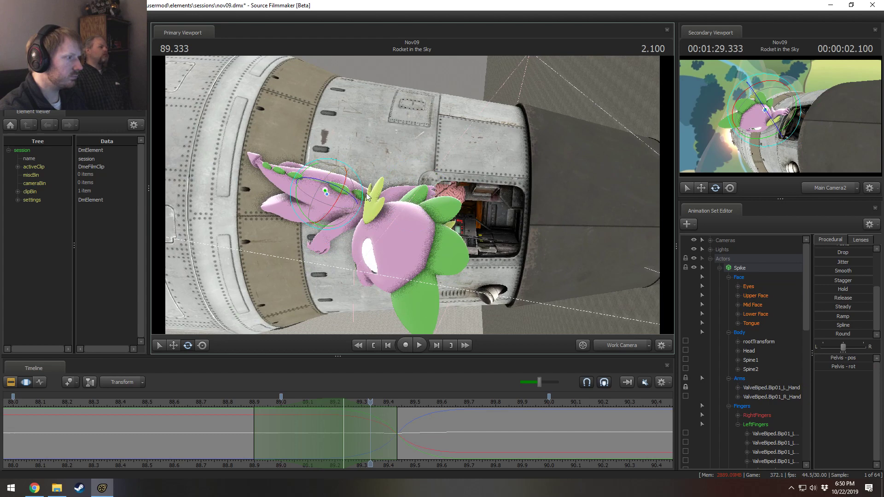
key("w")
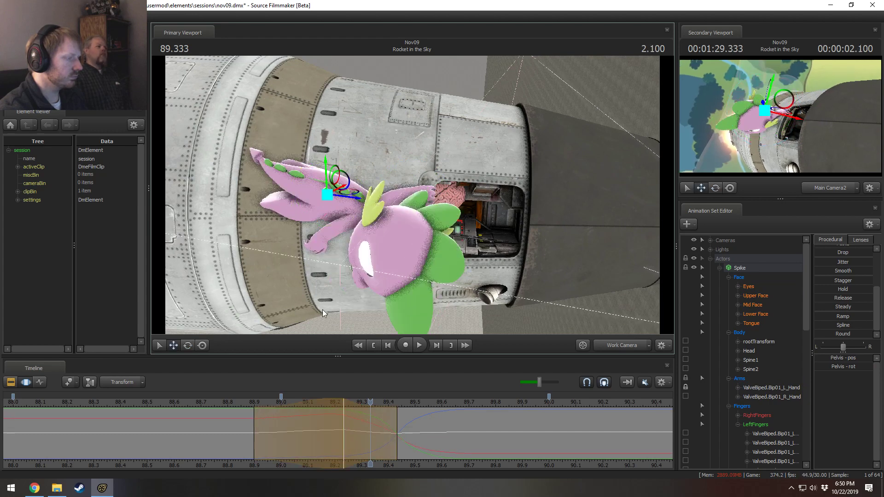
left_click_drag(336, 402, 343, 401)
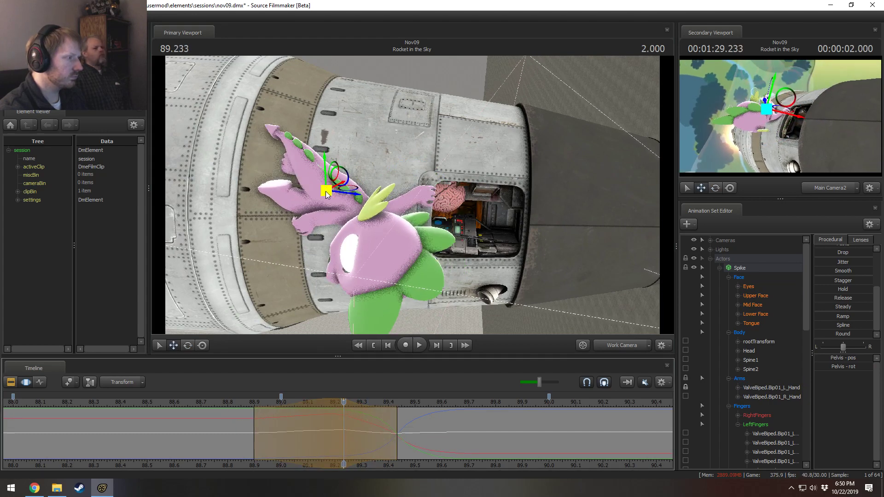
left_click_drag(326, 194, 326, 176)
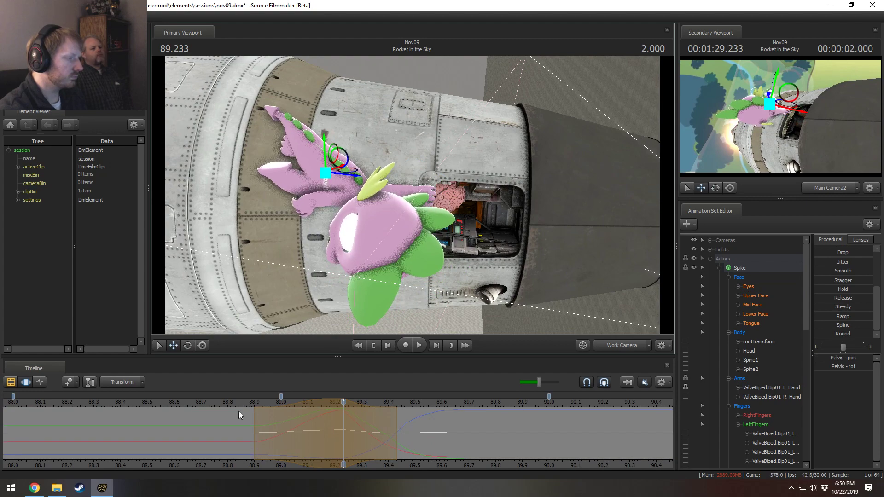
key("space")
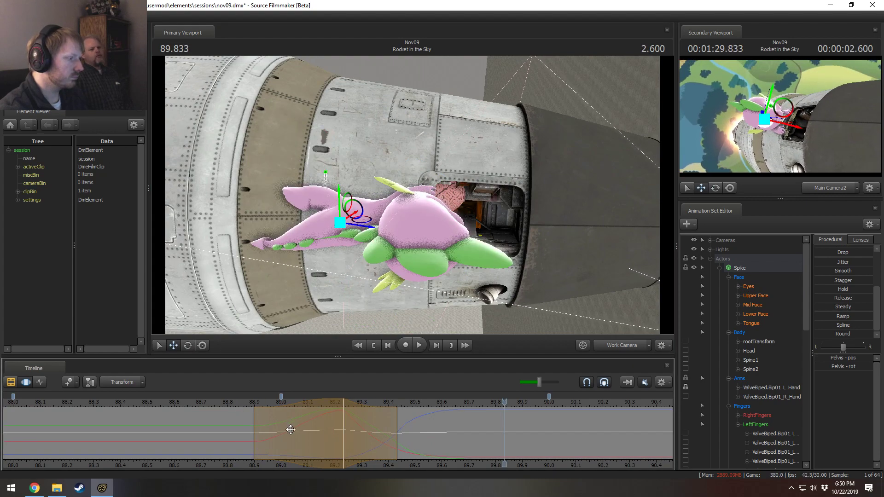
Step: Push the Pelvis slightly further at 89.233 s and shift the edit's peak to about 89.27 s, replaying the motion
left_click_drag(341, 402, 345, 399)
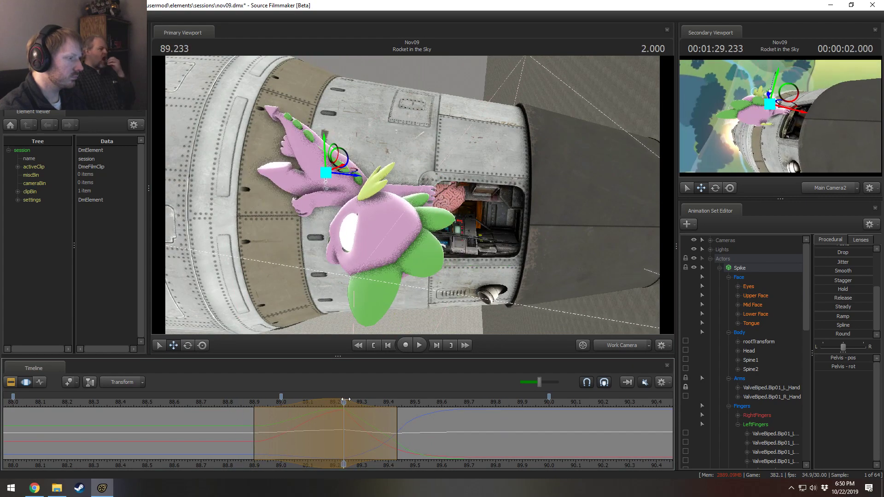
left_click_drag(347, 159, 414, 202)
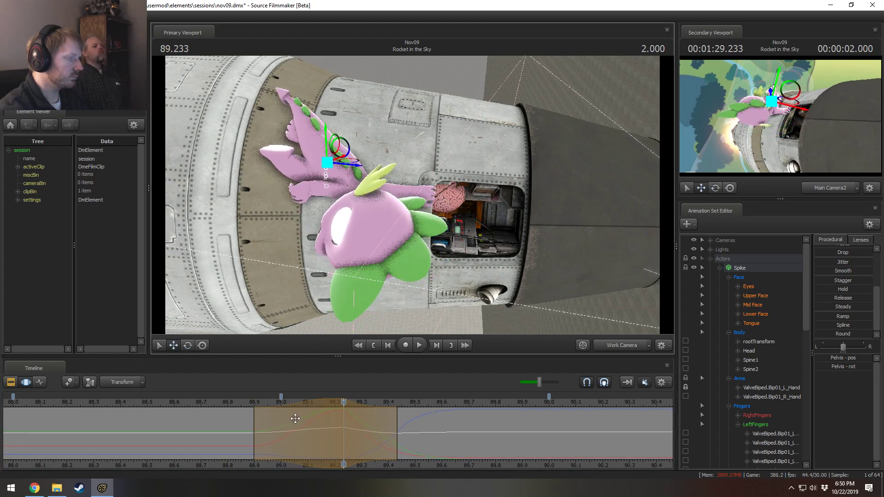
key("space")
key("space")
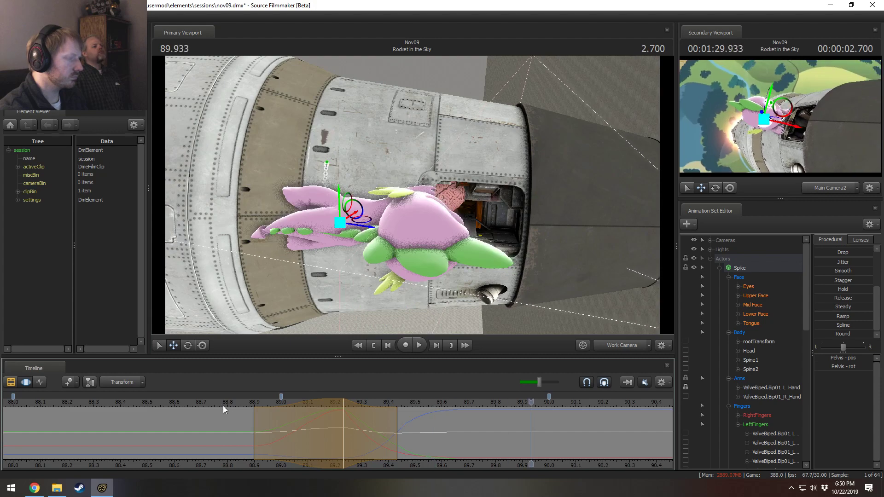
key("space")
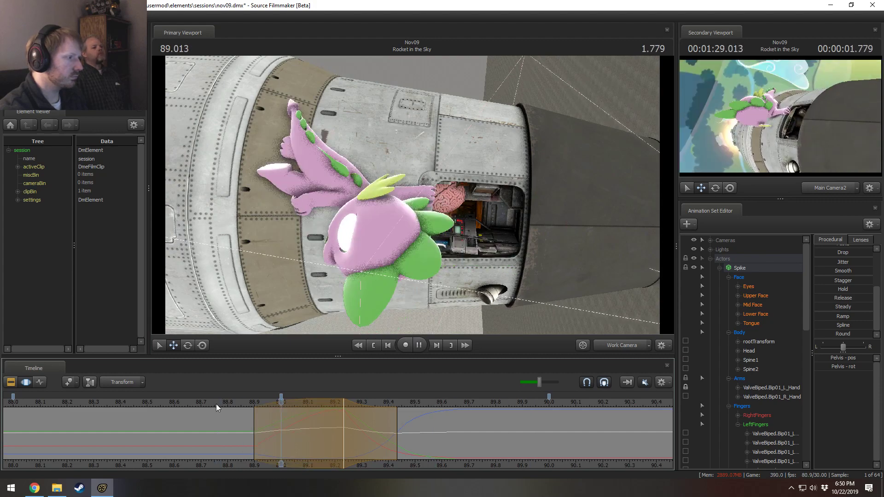
left_click_drag(341, 432, 350, 430)
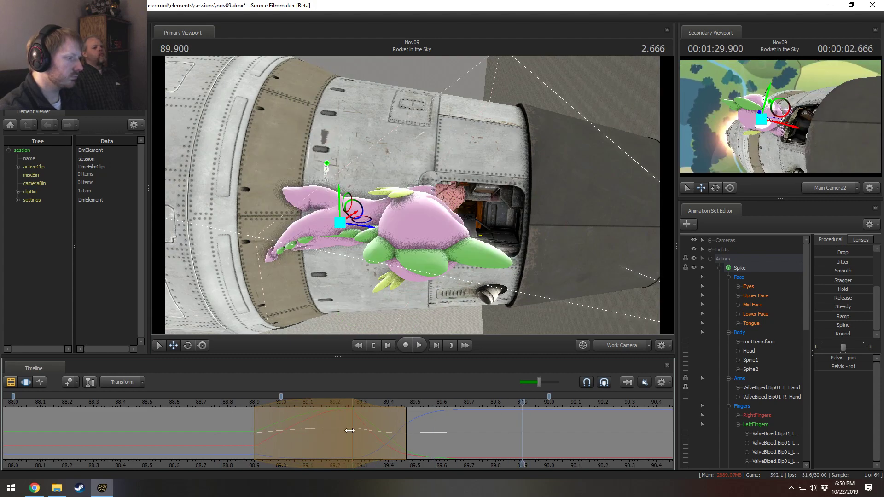
left_click(236, 405)
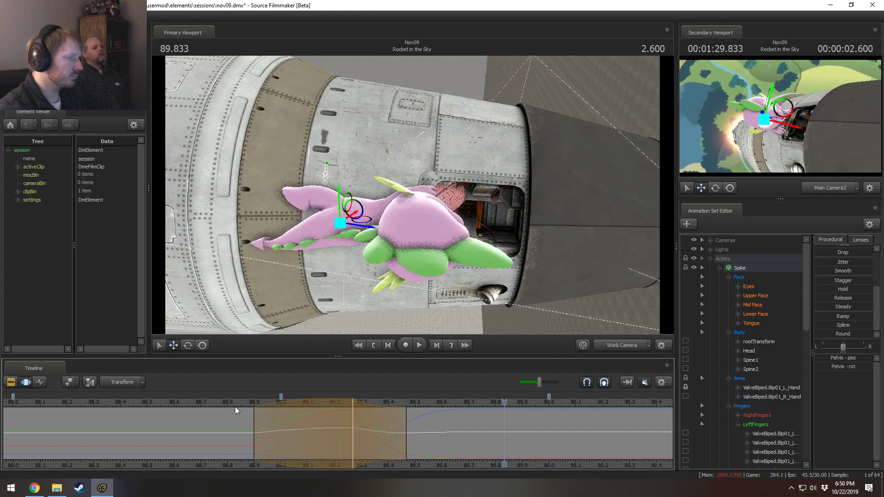
key("space")
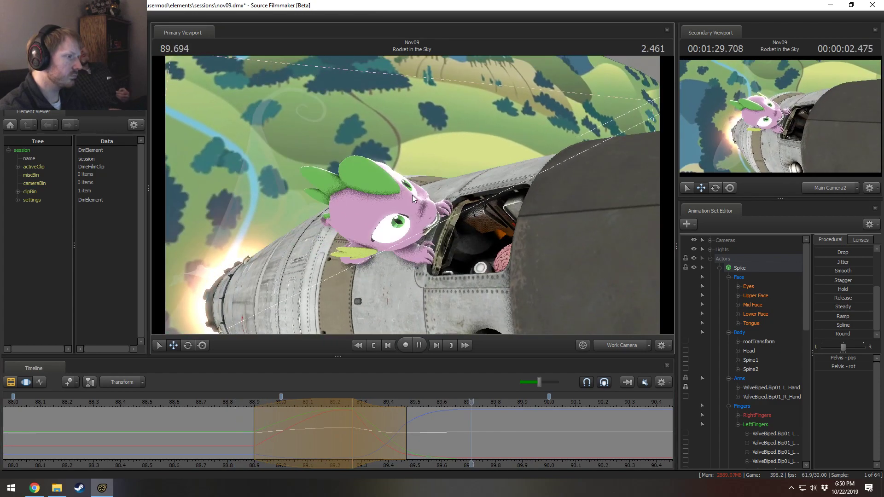
Step: Set a time selection centred at 89.133 s with falloffs to about 88.87 and 89.4 s, and select Spike's tail and leg controls
key("shift")
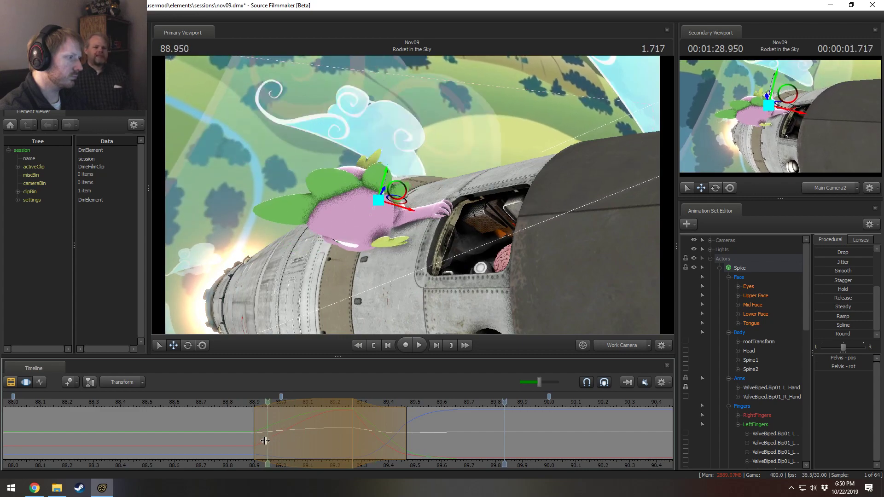
left_click(316, 442)
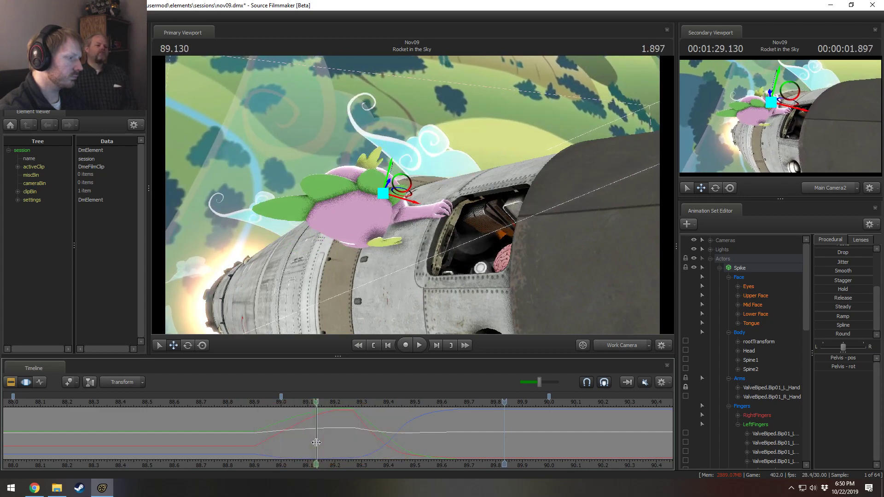
scroll(317, 442, "up", 3)
mouse_move(417, 320)
left_mouse_down("alt")
mouse_move(412, 200)
mouse_move(388, 197)
left_mouse_up("alt")
left_click(390, 214)
left_click(391, 211, "ctrl")
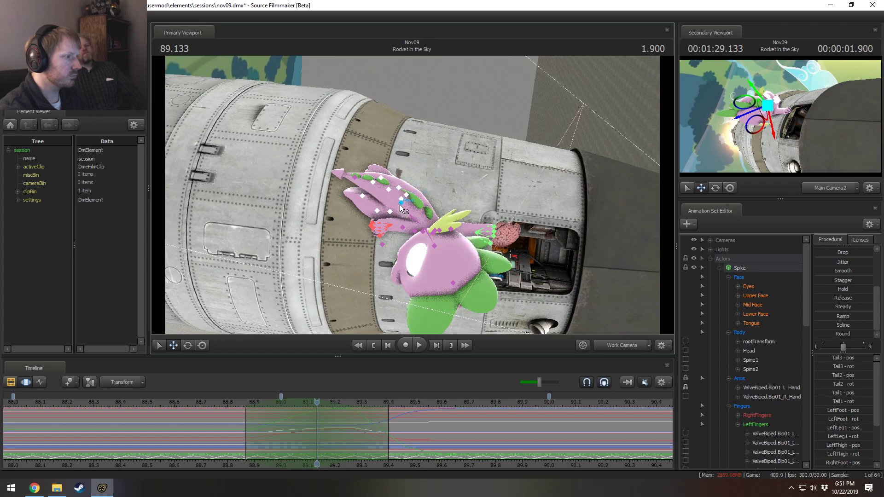
left_click(400, 205, "ctrl")
Step: Try rotating the selected tail and leg controls at 89.133 s and replay the swing
key("e")
left_click_drag(403, 250, 429, 230, "alt")
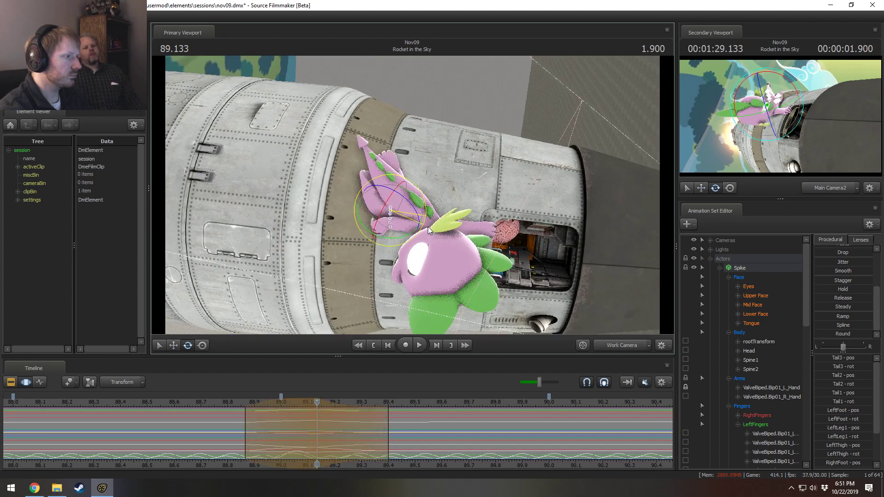
left_click(225, 403)
key("space")
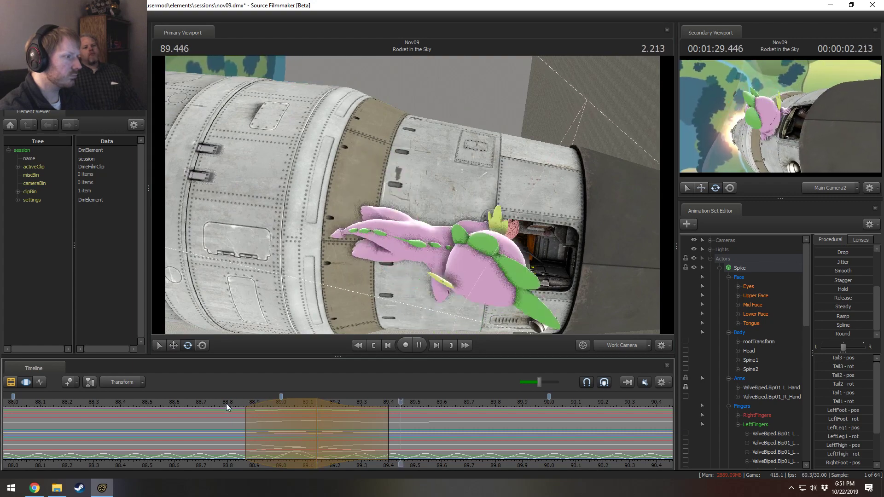
key("space")
key("space")
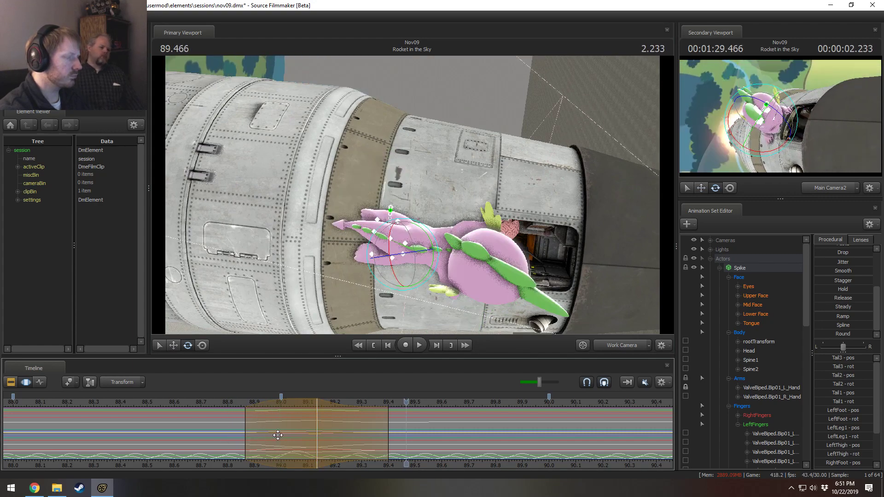
Step: Try a smaller rotation of the tail and leg controls at 89.133 s and review the motion
left_click(316, 414)
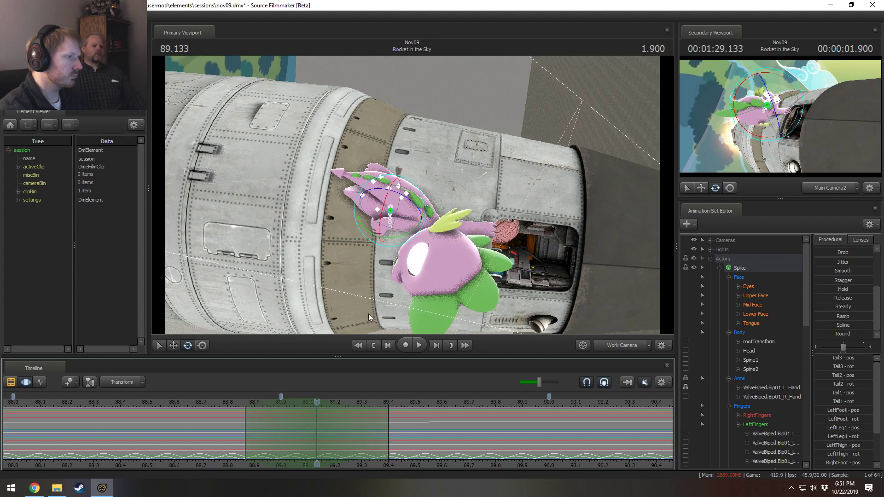
left_click_drag(411, 239, 415, 236)
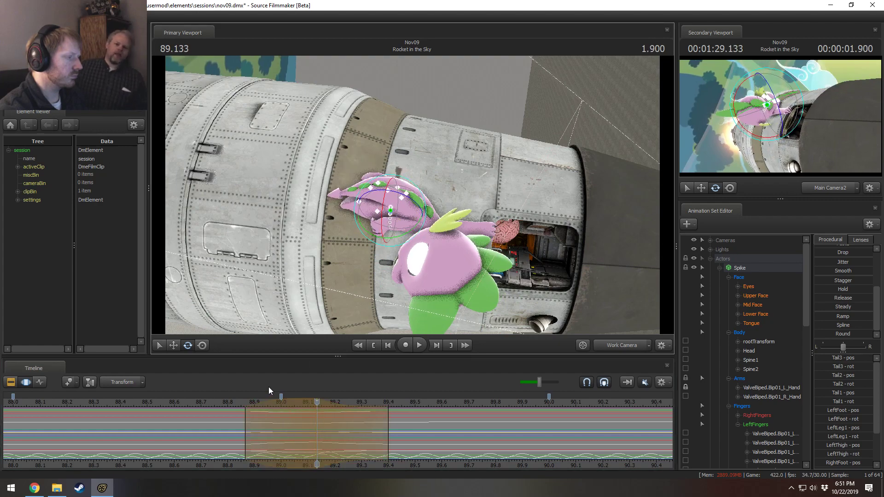
left_click(251, 434)
key("space")
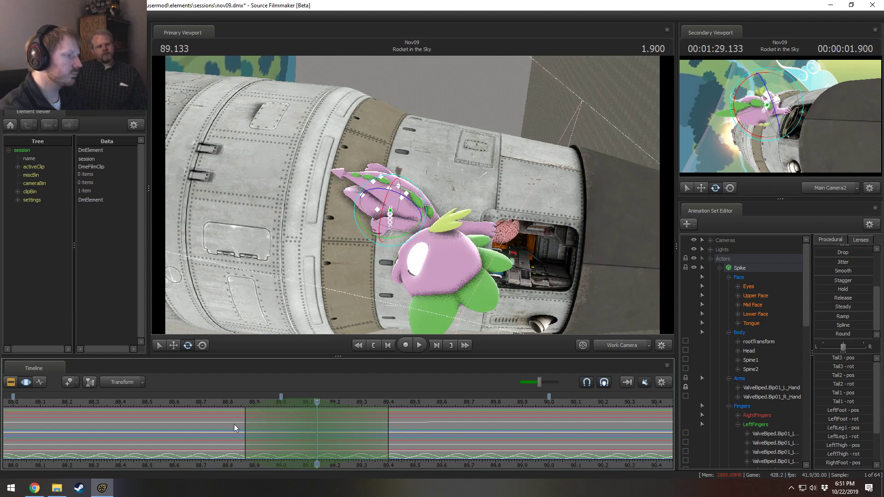
Step: Set a time selection centred at about 88.87 s with falloffs to about 88.5 and 89.23 s
mouse_move(234, 428)
left_mouse_down()
mouse_move(279, 428)
mouse_move(258, 430)
mouse_move(269, 429)
left_mouse_up()
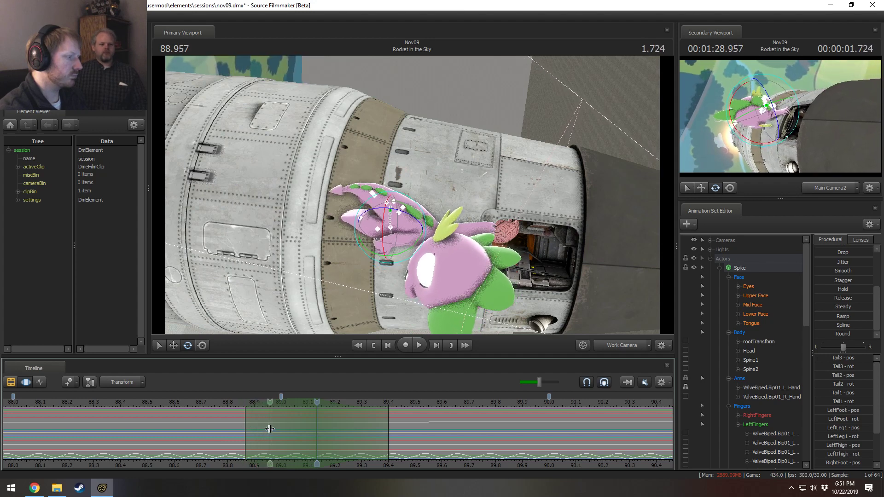
left_click(270, 429, "shift")
scroll(270, 429, "up", 9, "shift")
left_click(245, 429)
left_click(244, 429, "shift")
scroll(243, 430, "up", 13, "shift")
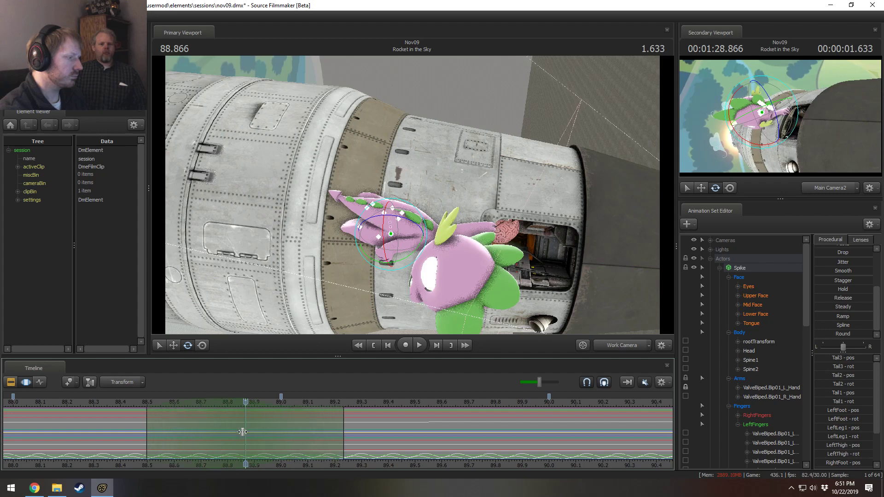
Step: Add Spike's rootTransform, Spine1, Pelvis and right hand to the selected tail and leg controls and reposition them at 88.866 s
mouse_move(371, 234)
left_mouse_down("alt")
mouse_move(413, 195)
mouse_move(430, 234)
left_mouse_up("alt")
mouse_move(409, 189)
left_mouse_down("ctrl")
mouse_move(354, 195)
mouse_move(421, 258)
mouse_move(420, 245)
mouse_move(400, 230)
mouse_move(387, 244)
mouse_move(440, 204)
left_mouse_up("ctrl")
key("w")
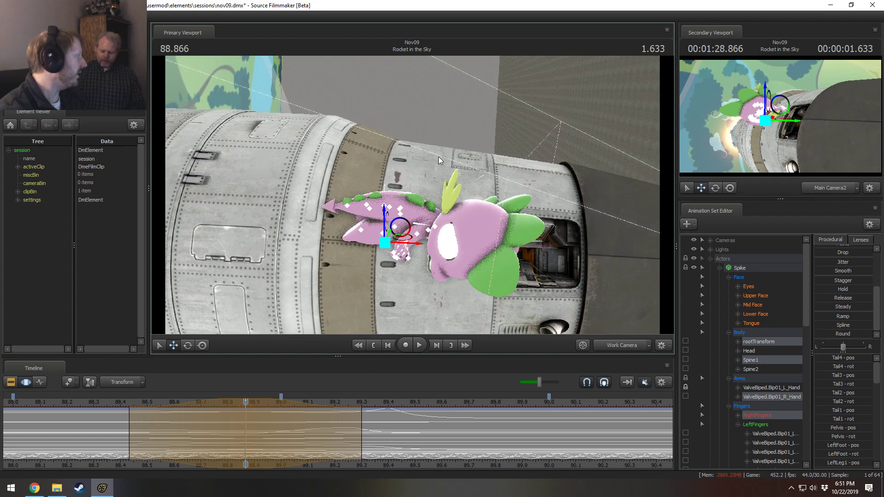
left_click_drag(430, 130, 295, 302, "alt")
Step: Replay and scrub the body swing between about 88.37 and 89.37 s to examine the new pose at 88.866 s
left_click_drag(121, 403, 112, 404)
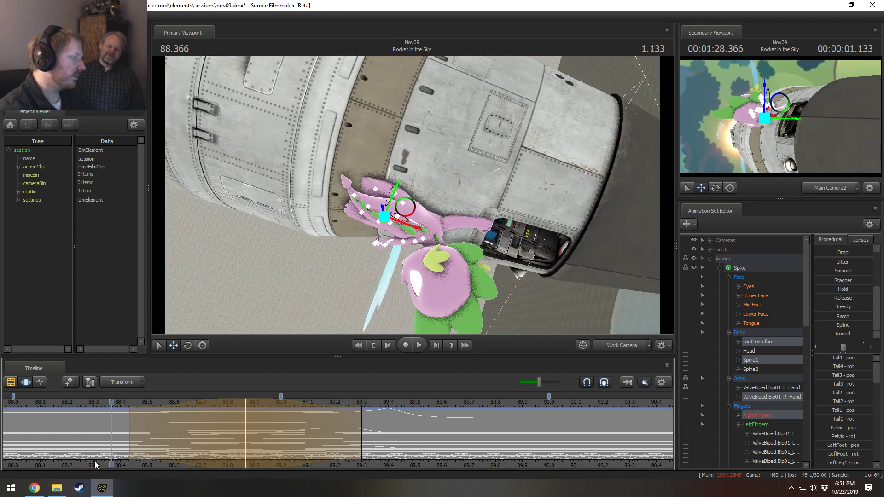
middle_click_drag(95, 460, 150, 449)
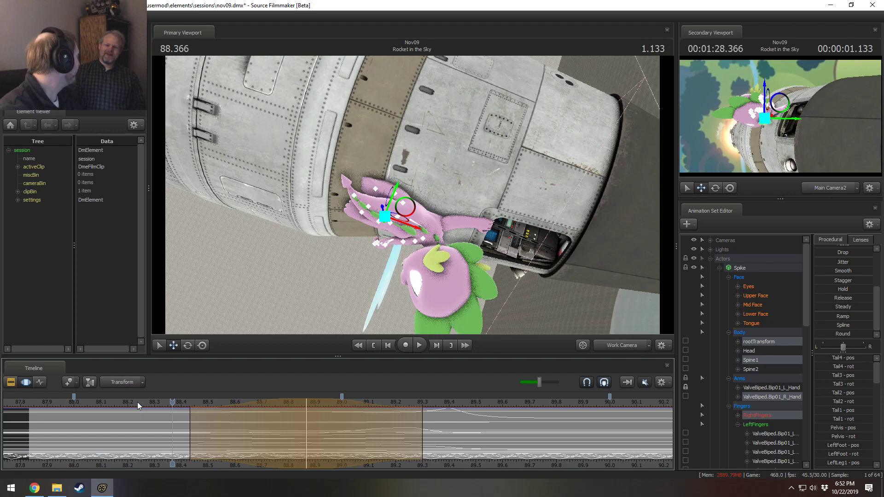
key("space")
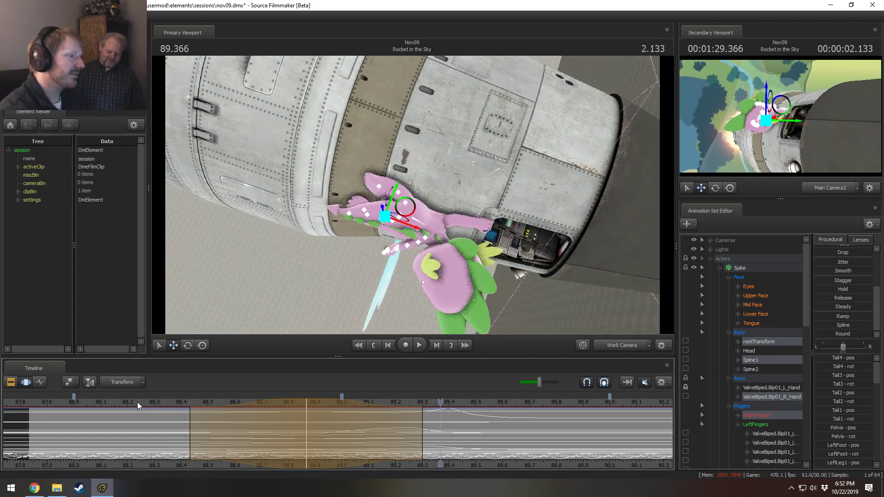
left_click_drag(186, 404, 323, 404)
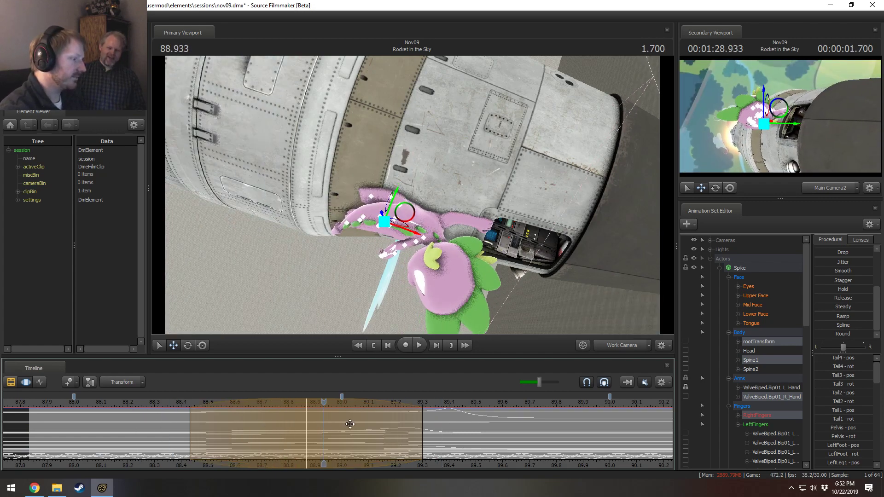
key("space")
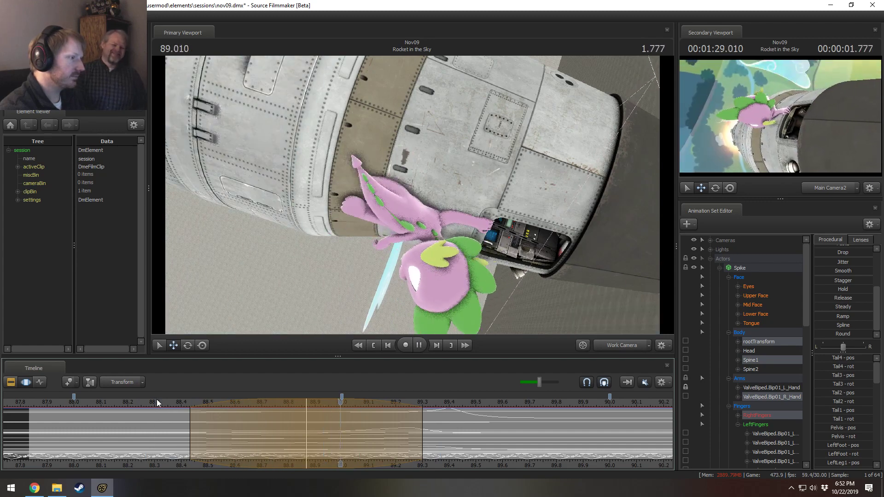
key("space")
left_click_drag(174, 403, 308, 415)
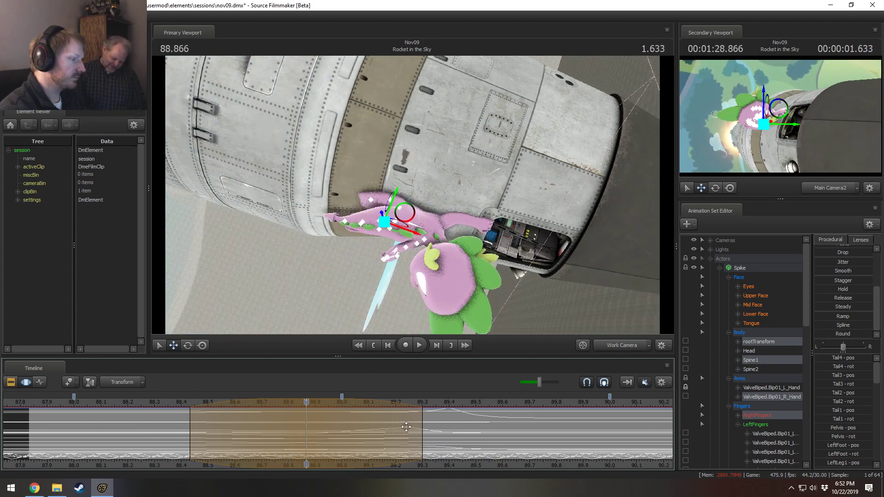
Step: Shorten the time selection so it ends at about 89.27 and move its peak to 88.800
left_click_drag(428, 430, 420, 431)
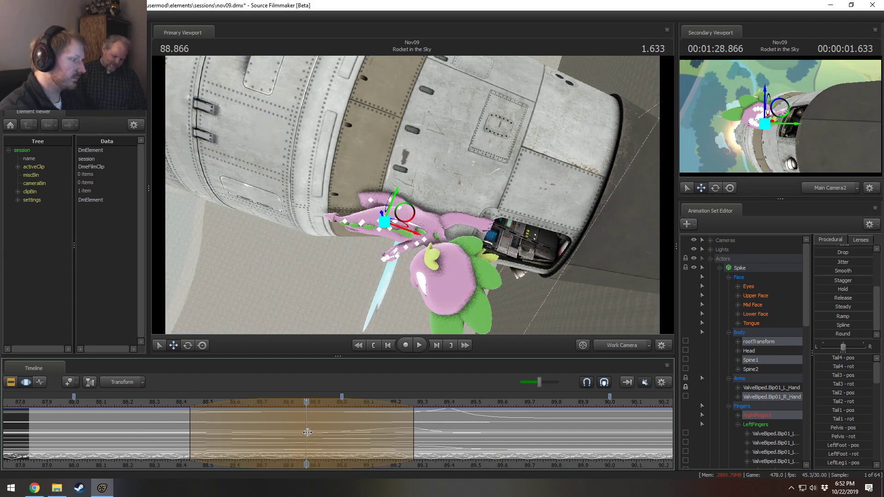
left_click_drag(307, 432, 284, 436)
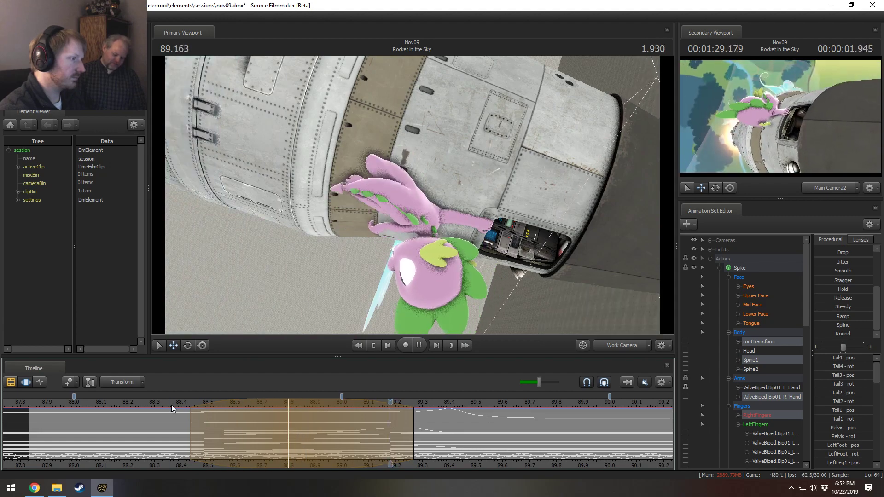
left_click(286, 405)
left_click_drag(385, 223, 398, 205, "alt")
left_click_drag(197, 431, 288, 434)
Step: Rotate and shift Spike's selected body bones slightly at 88.800, and play back the motion from about 88.37
left_click_drag(400, 198, 409, 210, "alt")
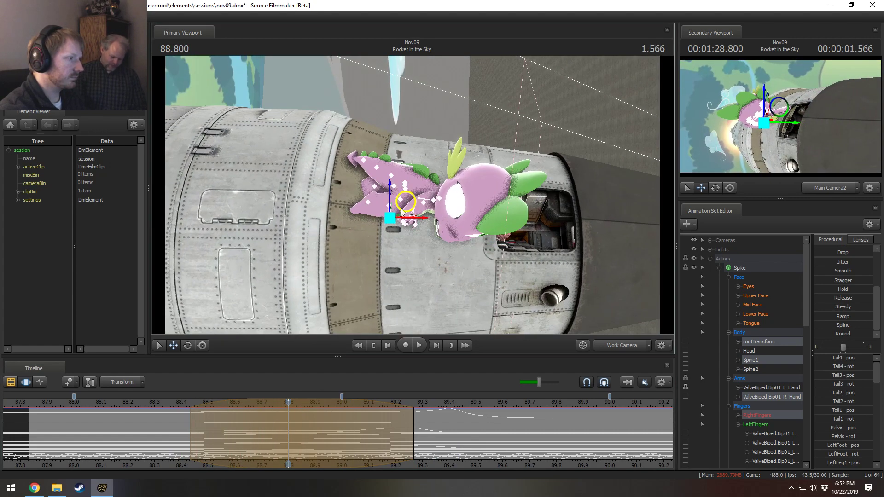
key("e")
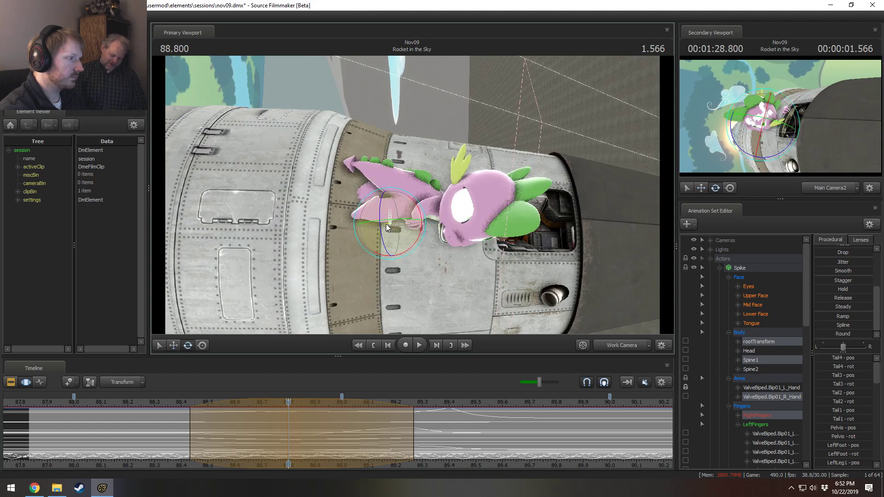
key("w")
left_click_drag(395, 200, 413, 197, "alt")
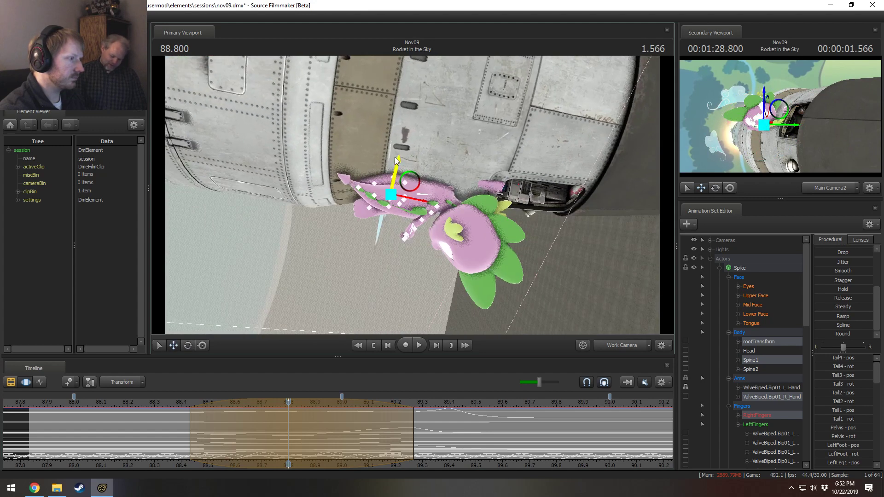
left_click_drag(396, 160, 396, 169)
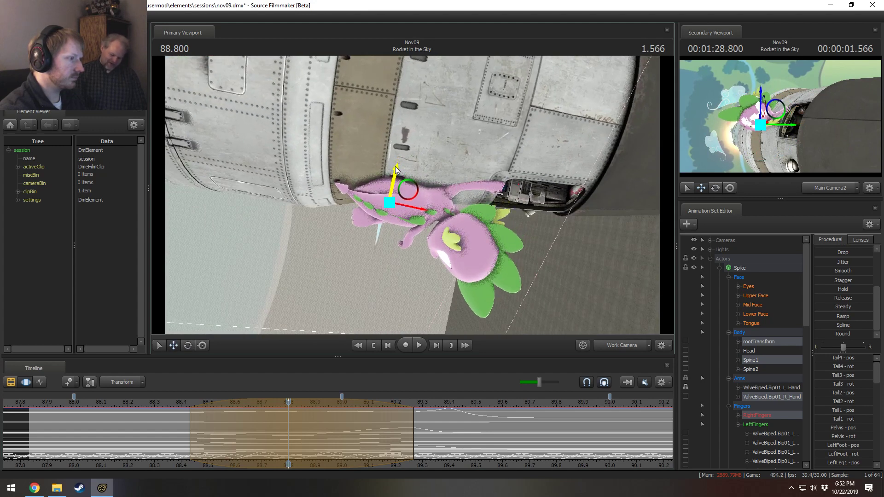
left_click_drag(404, 235, 254, 452, "alt")
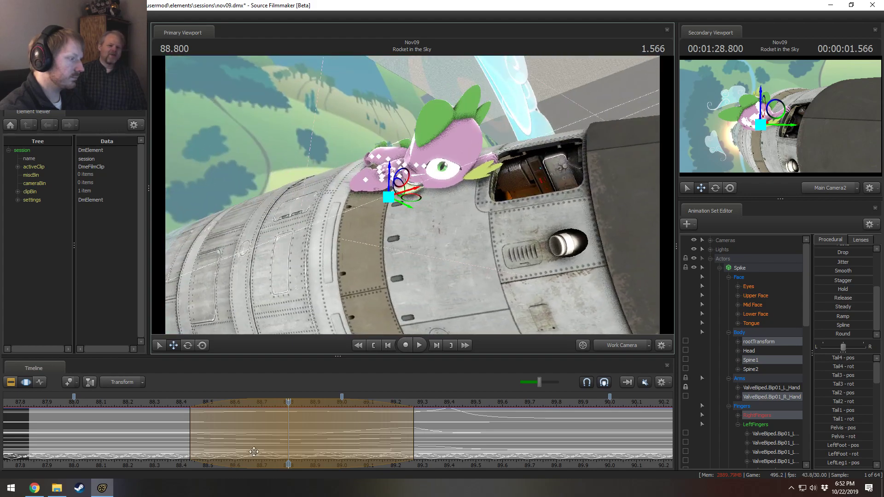
left_click(174, 402)
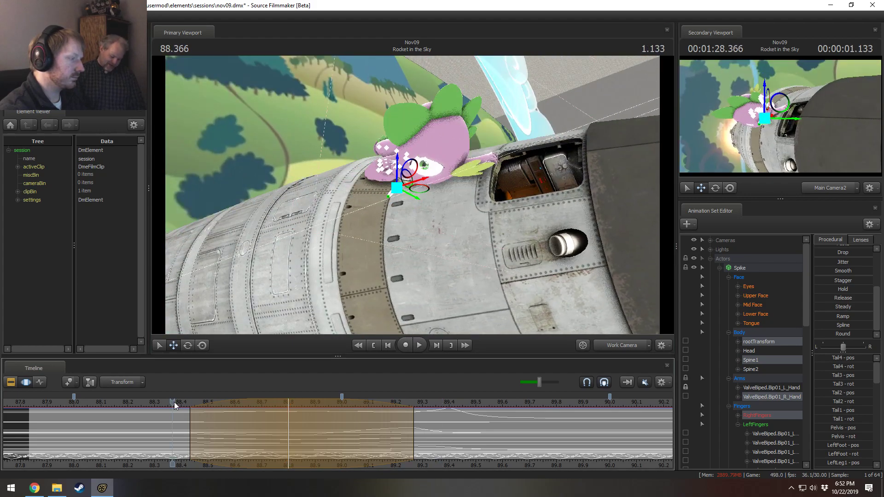
left_click_drag(341, 285, 423, 215, "alt")
key("space")
key("space")
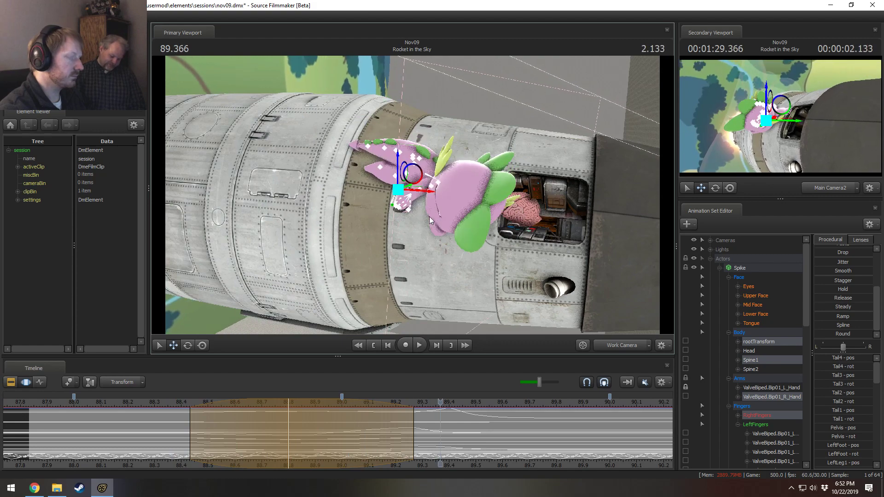
left_click_drag(383, 300, 377, 281, "alt")
Step: Make a time selection from about 88.33 to 88.97 peaking at 88.533, and select Spike's leg, foot and tail bones
left_click_drag(180, 416, 333, 429)
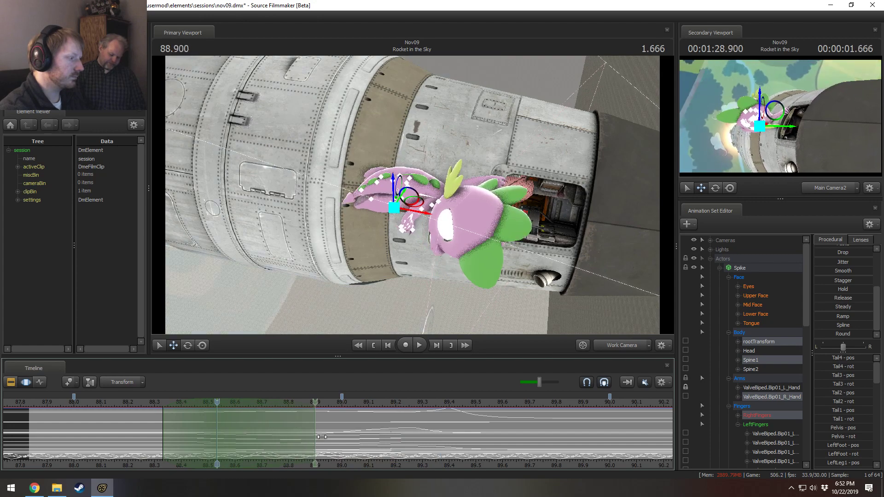
left_click_drag(445, 201, 410, 198)
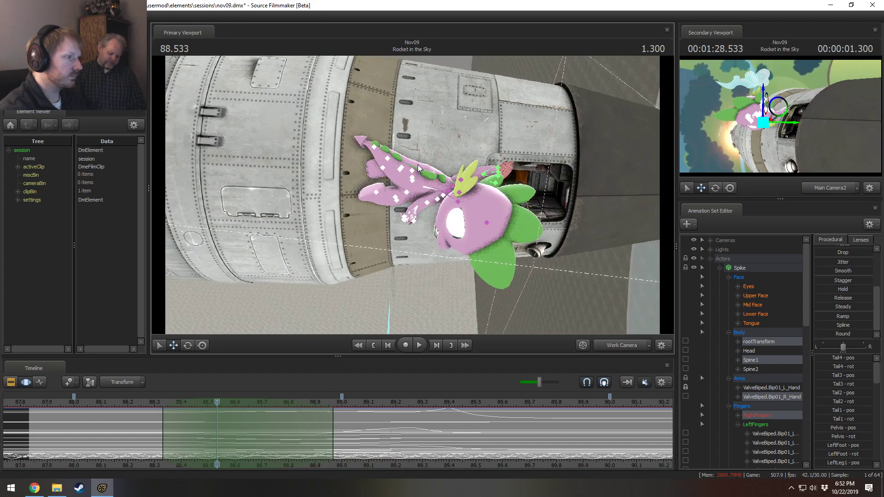
left_click_drag(418, 167, 343, 187)
left_click_drag(426, 168, 395, 195)
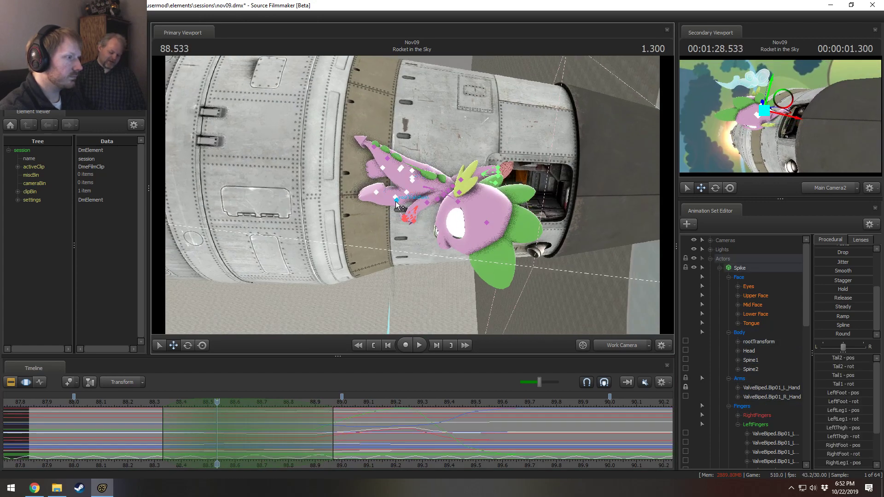
left_click(414, 180)
left_click_drag(413, 181, 415, 203)
key("ctrl")
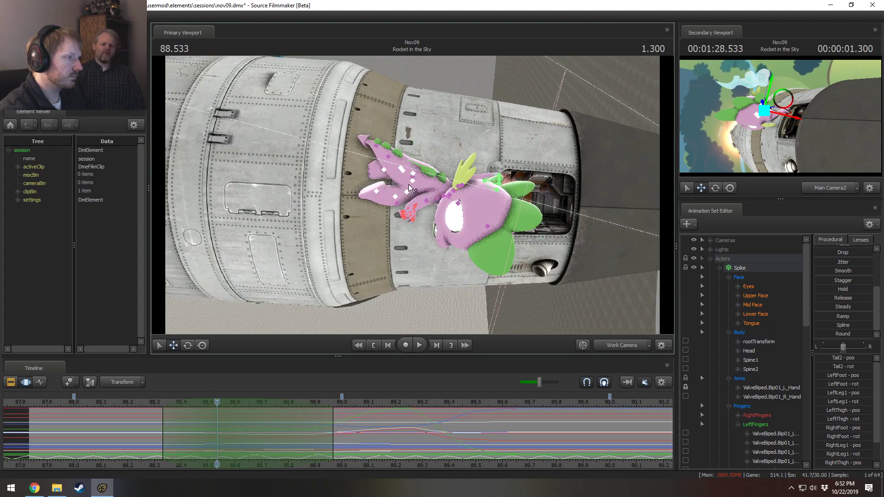
Step: Rotate Spike's selected leg bones at 88.533 to lower the right leg
left_click_drag(498, 203, 433, 207)
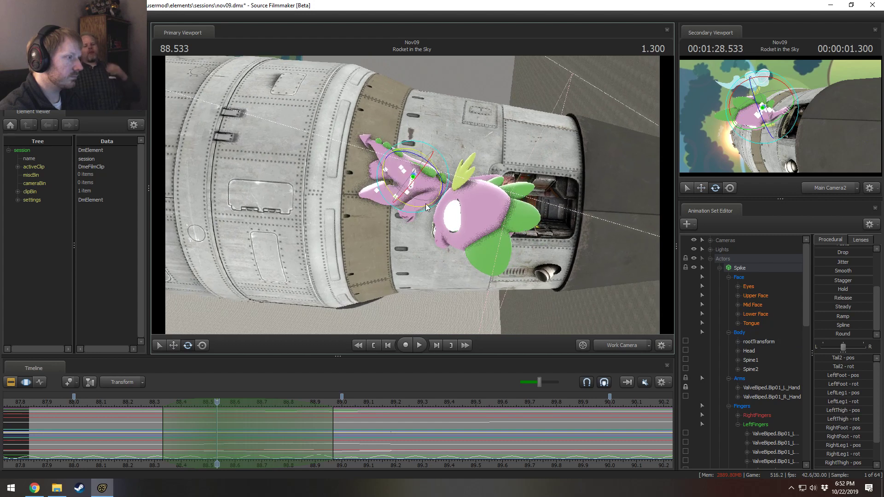
key("ctrl")
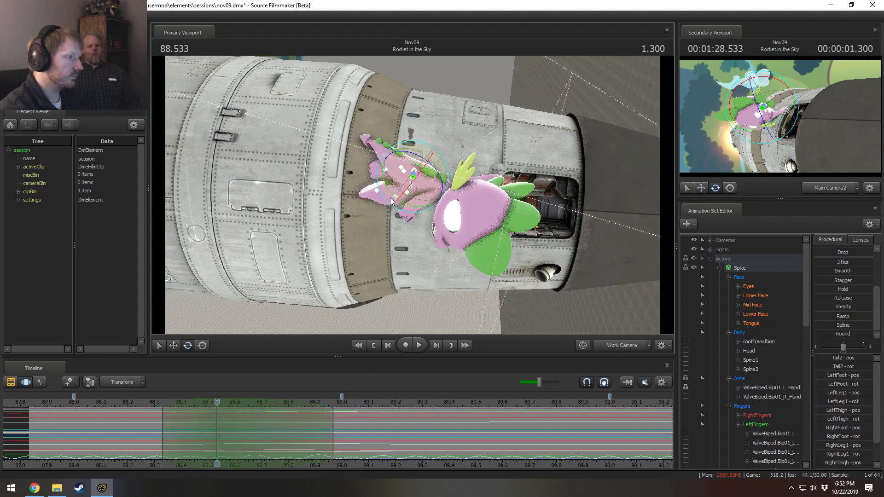
left_click(413, 197, "ctrl")
left_click_drag(413, 197, 391, 211, "ctrl")
left_click(392, 207)
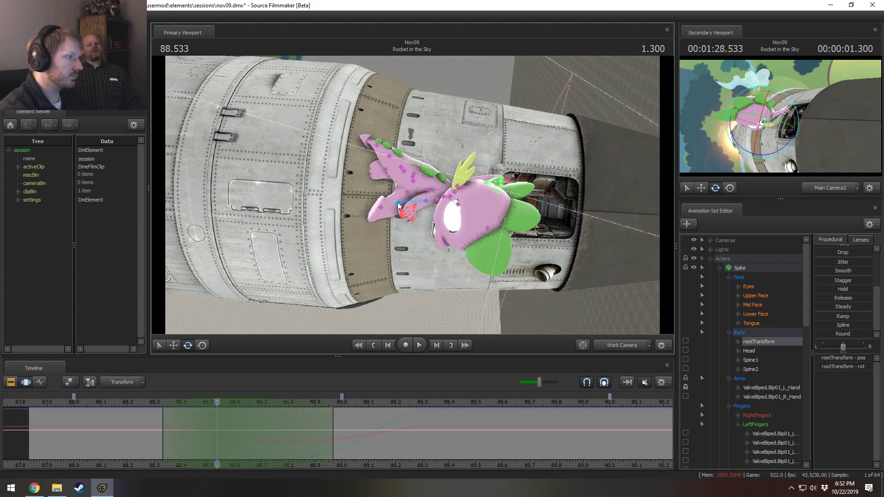
Step: Bend Spike's right leg at 88.533 by rotating RightLeg1 and RightFoot, and play back the motion
left_click(398, 205)
left_click_drag(437, 198, 413, 199)
left_click(381, 192)
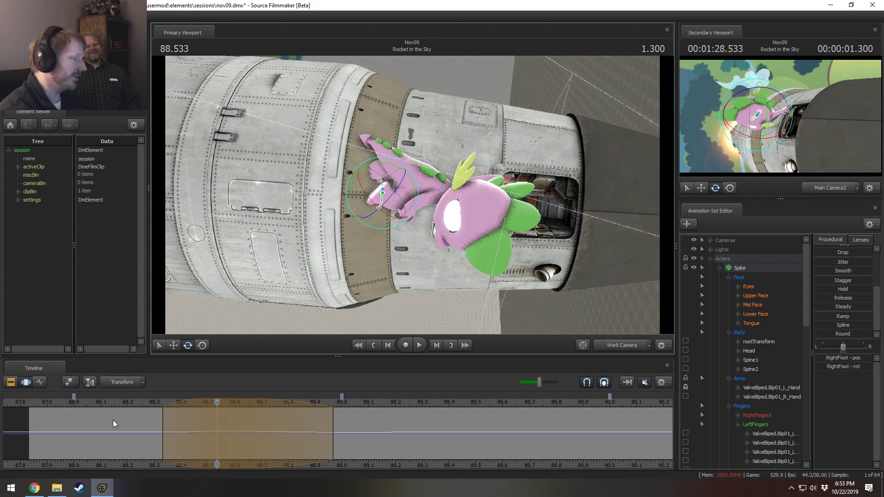
left_click(123, 407)
key("space")
key("space")
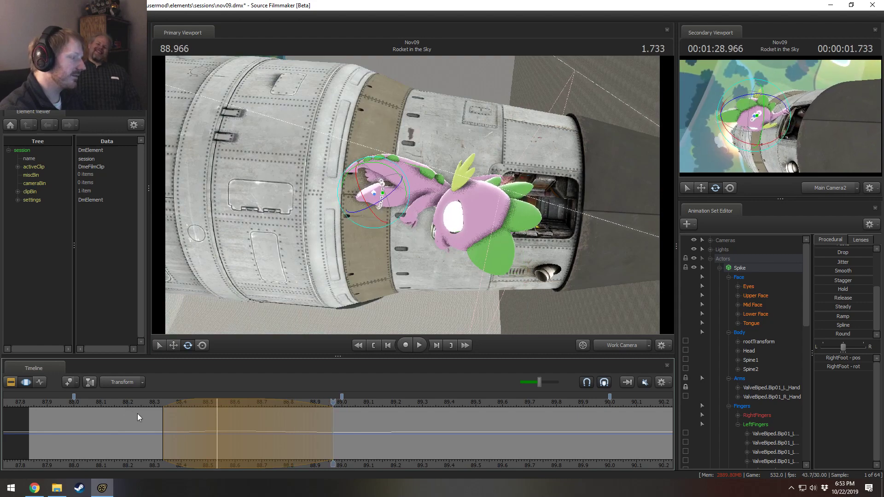
Step: Rotate RightLeg1 at 88.666 using a time selection from about 88.43 to 89.03, and play back the result
mouse_move(156, 430)
left_mouse_down()
mouse_move(253, 440)
mouse_move(243, 437)
left_mouse_up()
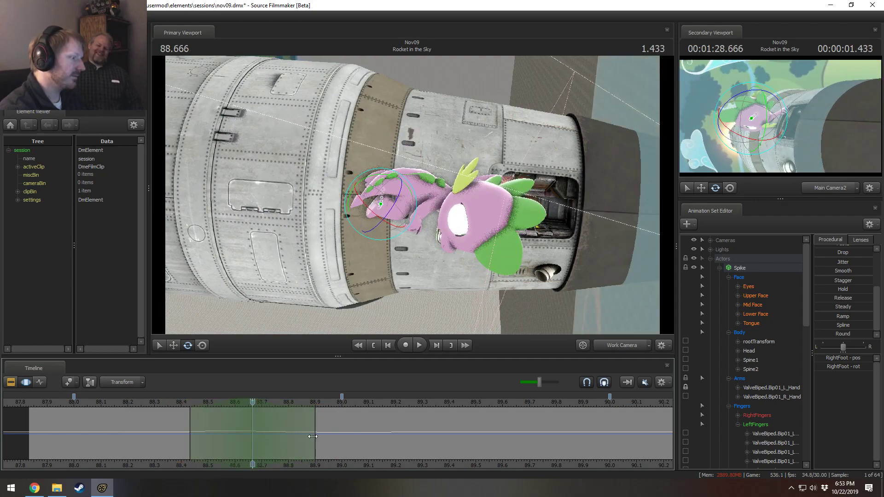
left_click_drag(312, 436, 358, 437)
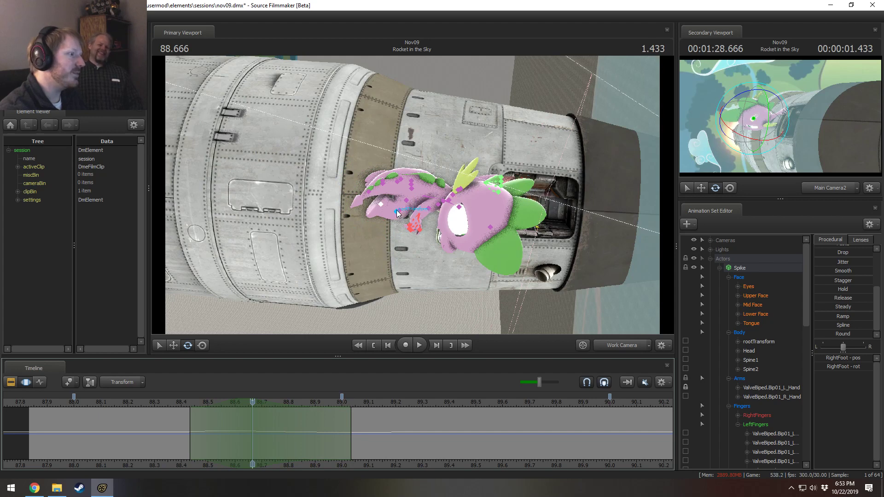
left_click(399, 212)
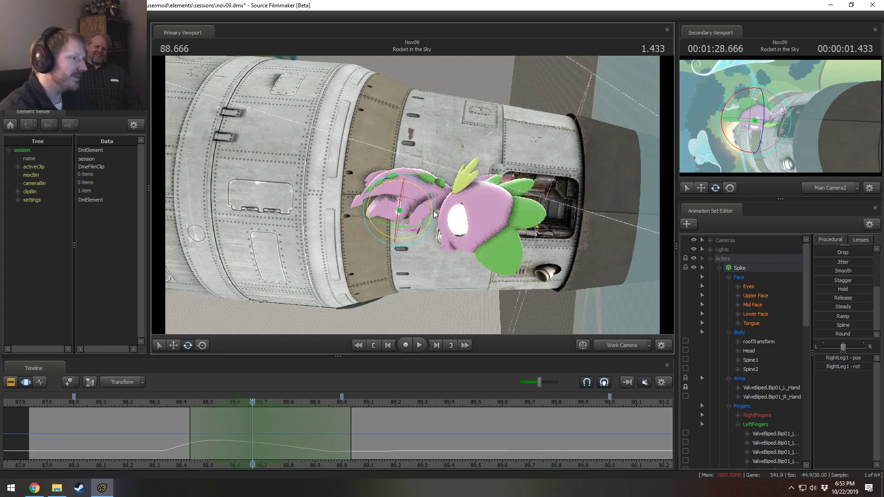
left_click_drag(401, 214, 432, 190)
left_click(173, 402)
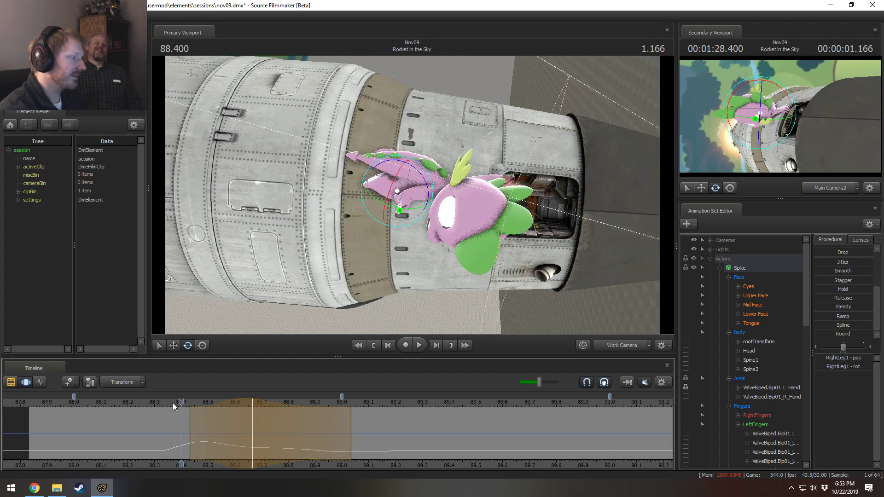
key("space")
key("space")
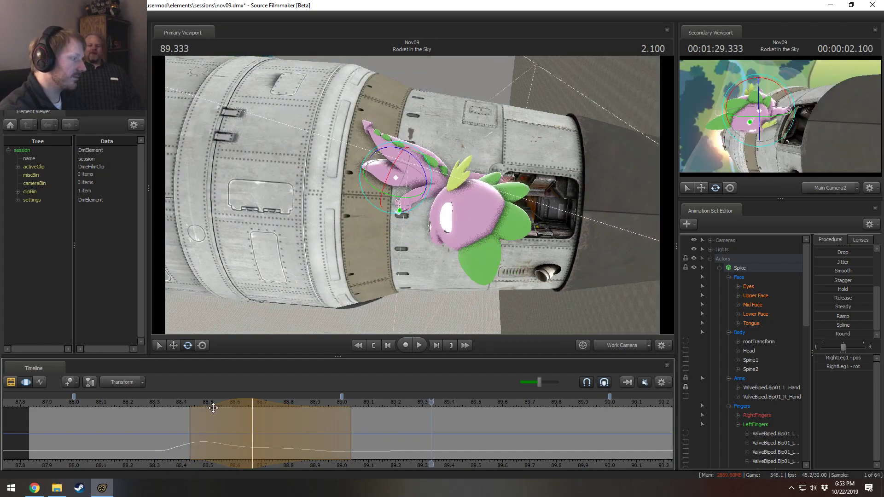
Step: Rotate RightFoot at 88.433 using a time selection from about 88.17 to 88.70
left_click(192, 421)
left_click(156, 406)
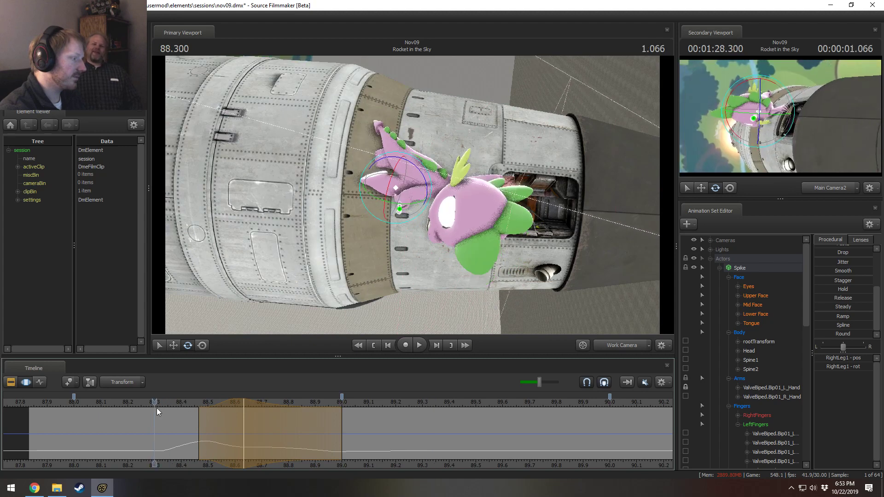
key("shift")
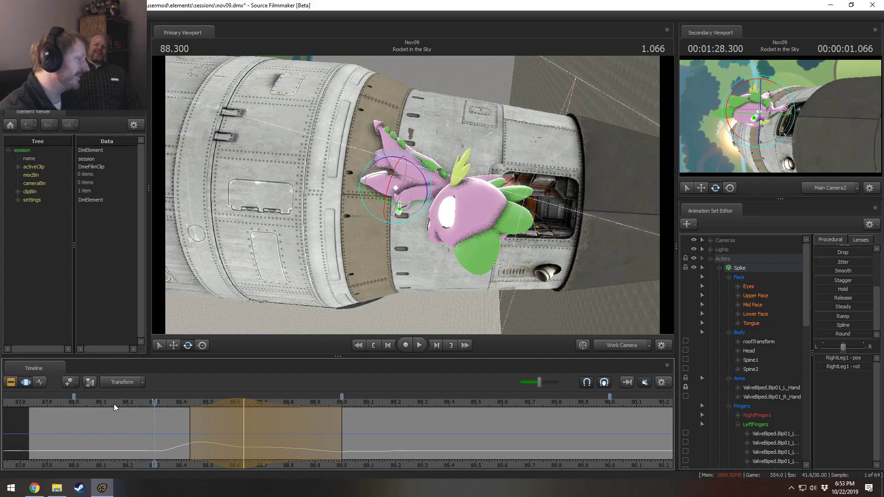
left_click(164, 428)
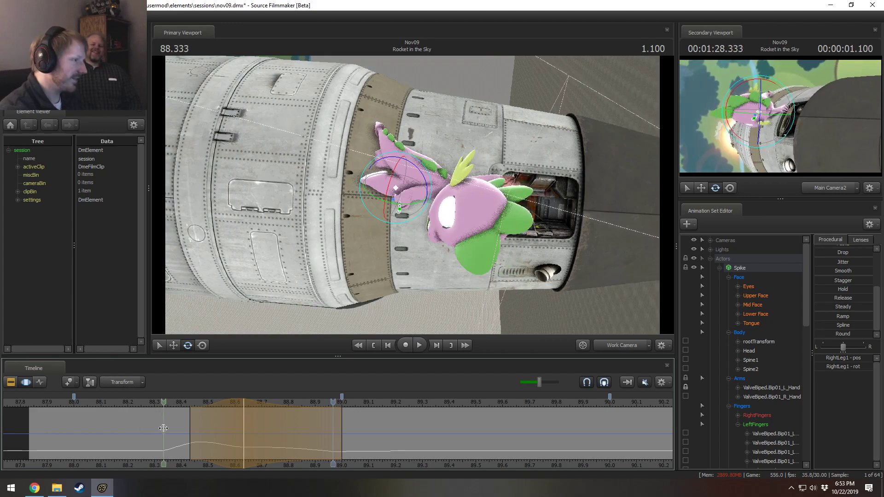
left_click_drag(163, 428, 192, 439)
scroll(206, 440, "up", 5)
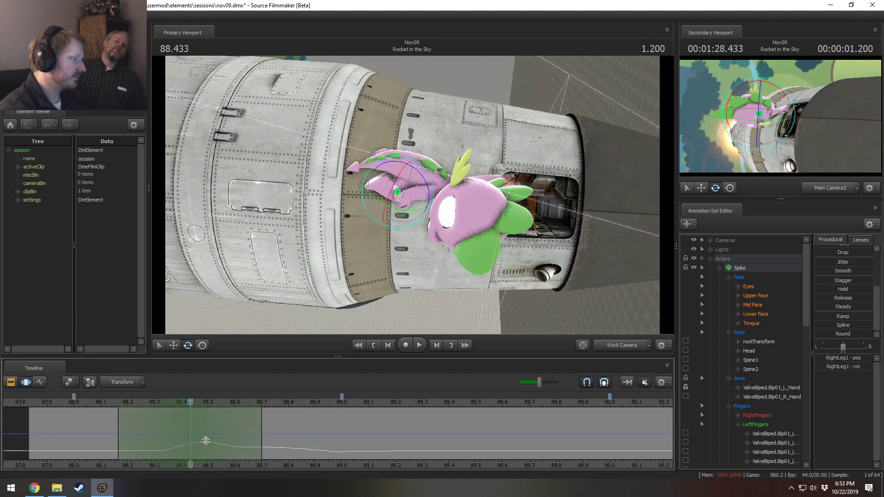
left_click(382, 178)
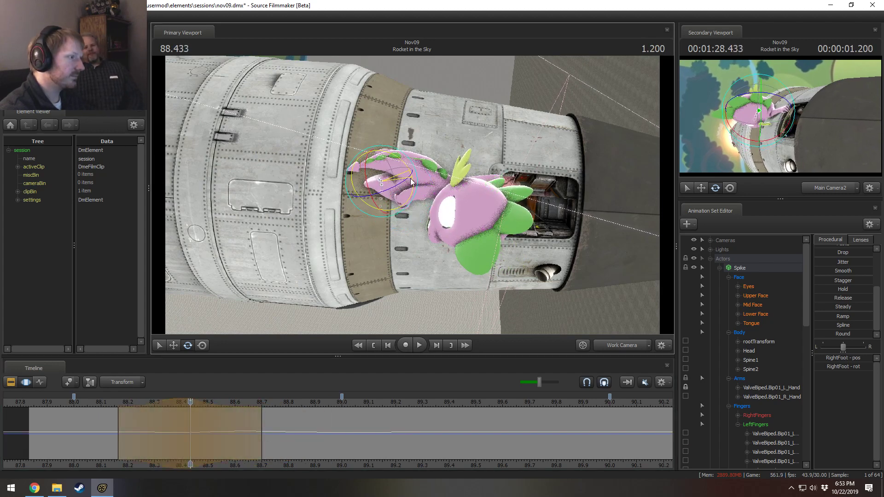
Step: Rotate RightLeg1 at 88.733 using a time selection from about 88.47 to 89.03, and play back the motion
left_click_drag(112, 407, 269, 442)
scroll(270, 441, "up", 5)
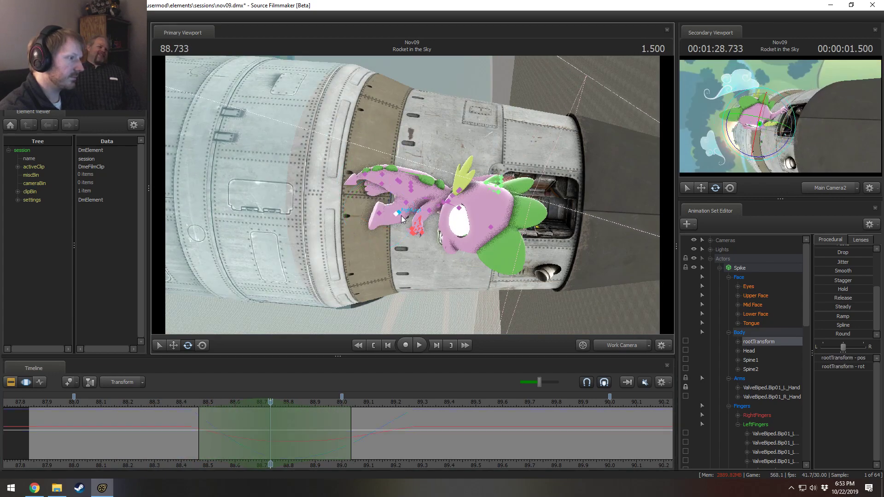
left_click(400, 215)
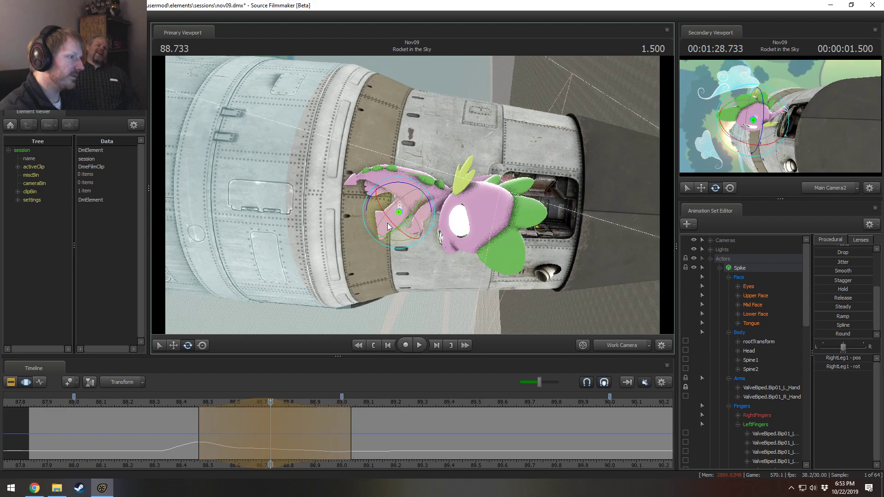
left_click(166, 405)
key("space")
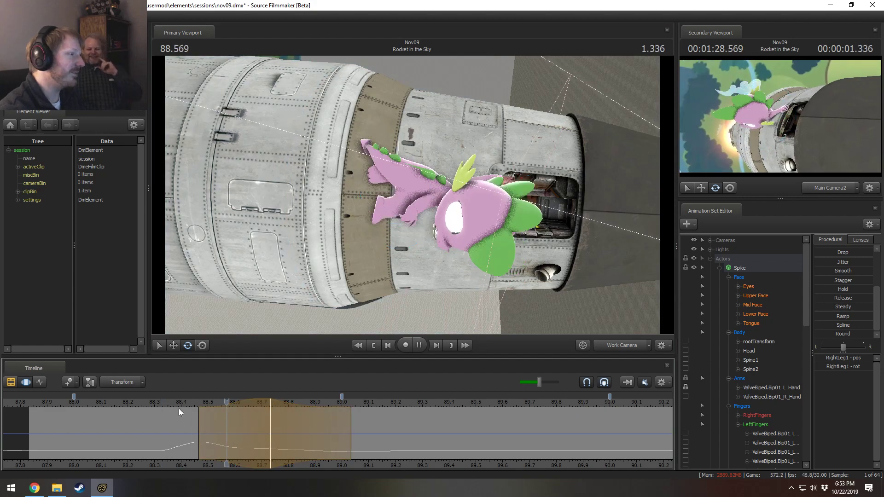
key("space")
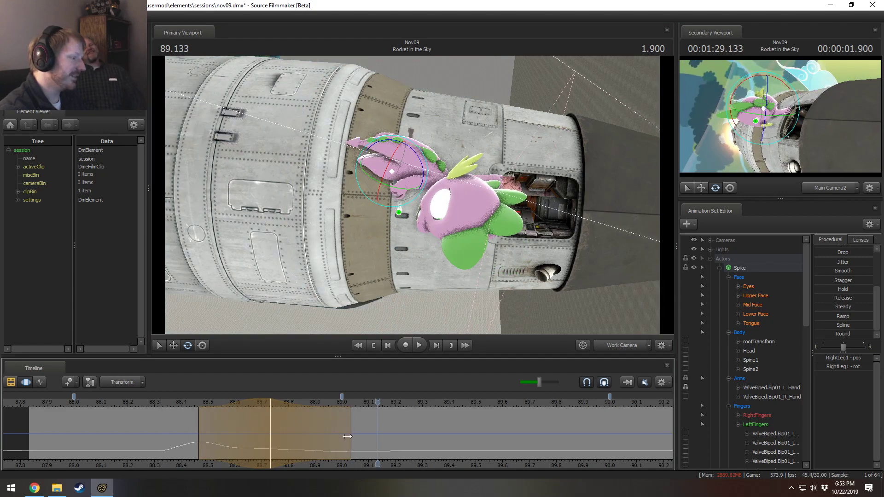
Step: Replay the leg motion and make a time selection from about 88.37 to 88.90 peaking at 88.633
left_click_drag(347, 436, 333, 436)
key("space")
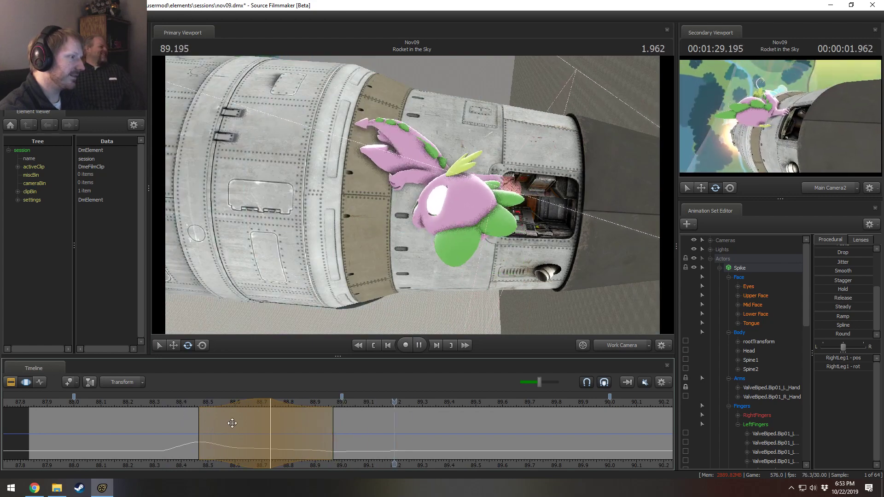
left_click(232, 423)
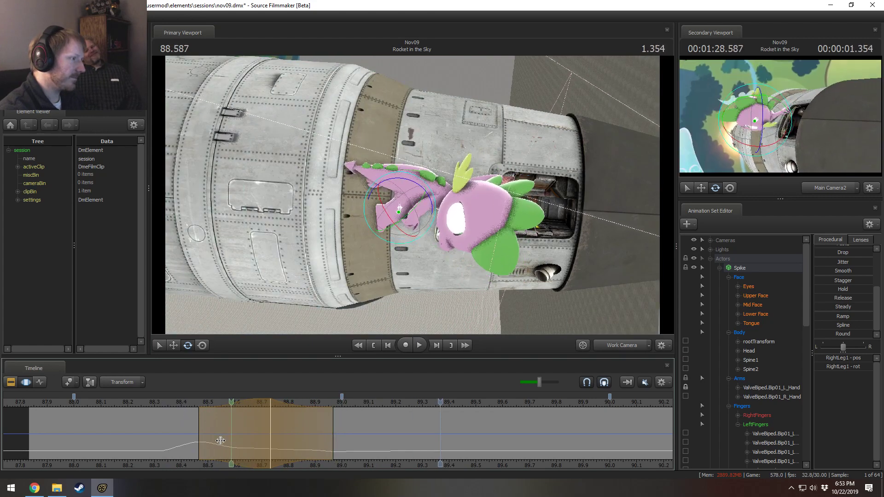
mouse_move(221, 441)
left_mouse_down()
mouse_move(199, 441)
mouse_move(235, 441)
left_mouse_up()
key("Escape")
mouse_move(238, 441)
left_mouse_down()
mouse_move(191, 439)
mouse_move(240, 440)
left_mouse_up()
scroll(240, 440, "up", 5, "shift")
scroll(240, 440, "up", 2, "shift")
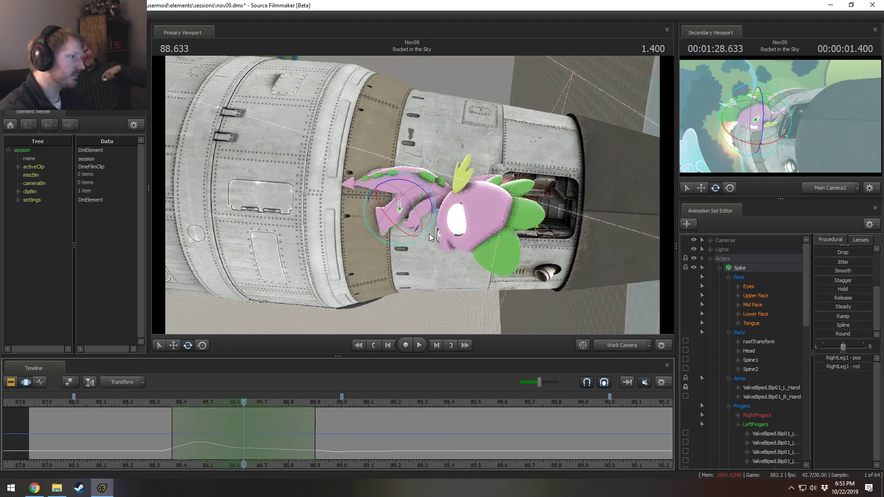
Step: Rotate LeftThigh at 88.633 and shorten the time selection to end at about 88.83
left_click(400, 176)
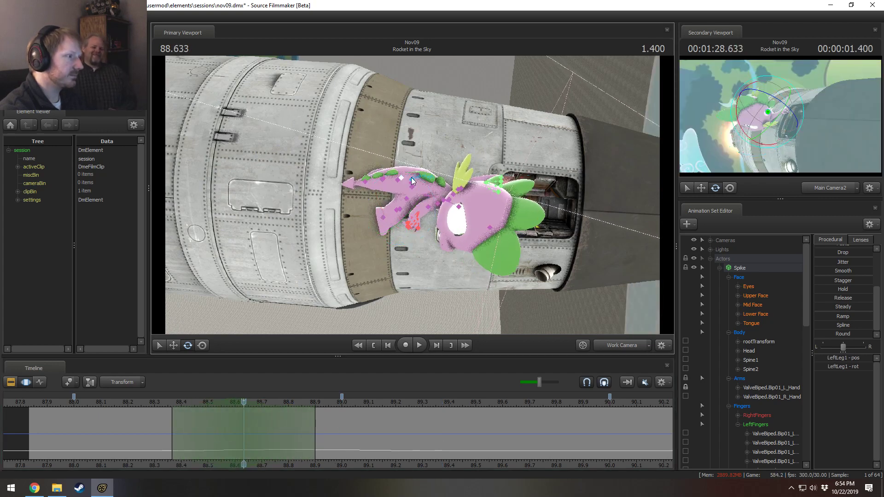
left_click(411, 179, "ctrl")
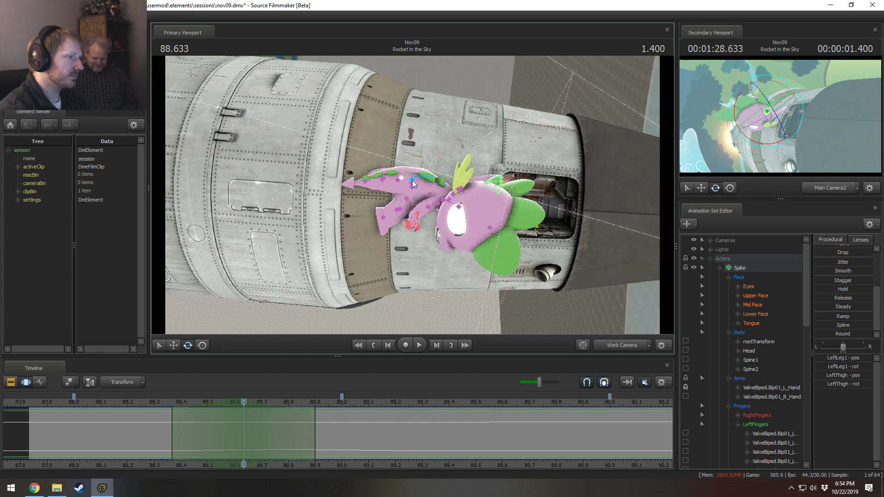
left_click(412, 180, "ctrl")
left_click_drag(398, 199, 315, 293)
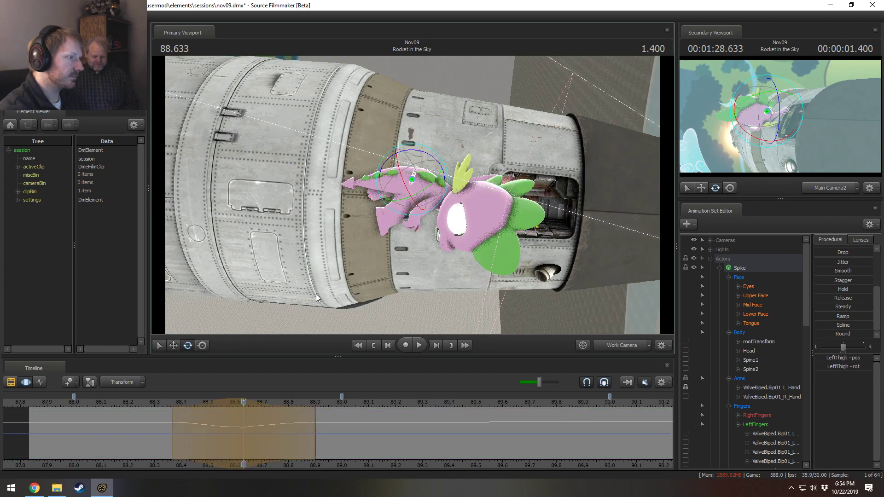
left_click_drag(148, 417, 323, 432)
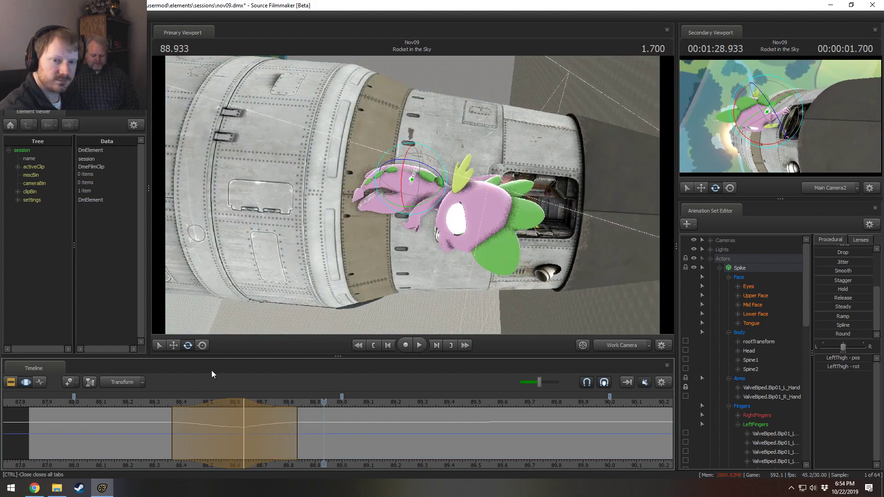
Step: Rotate LeftThigh at 88.933 using a time selection from about 88.67 to 89.30
left_click_drag(212, 428, 326, 436)
scroll(326, 437, "up", 8)
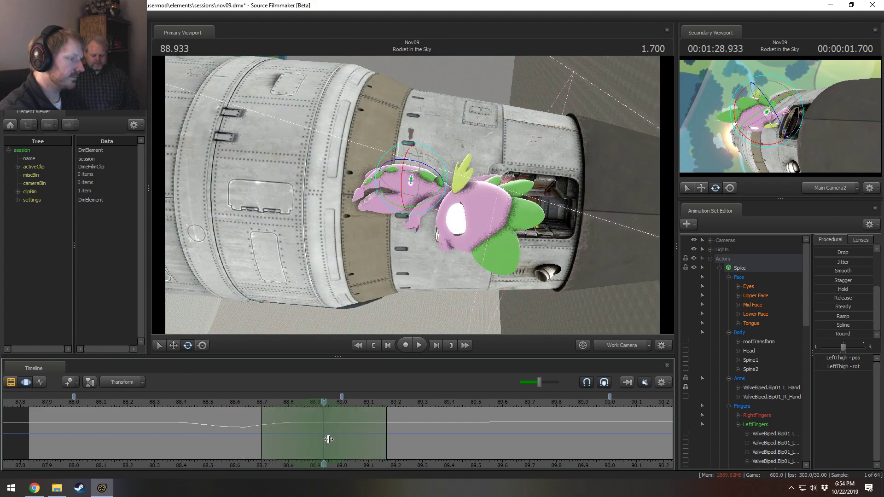
left_click_drag(409, 436, 422, 435)
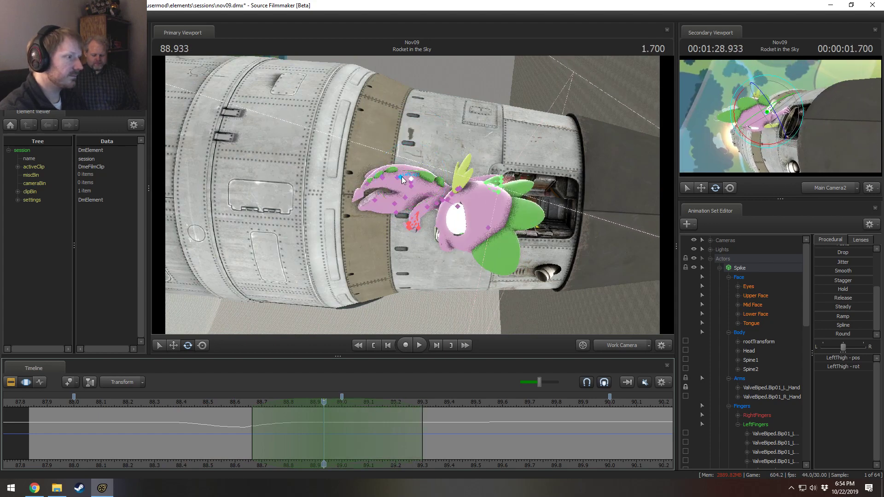
left_click(402, 176, "ctrl")
left_click_drag(435, 185, 430, 211)
key("ctrl+z")
left_click(412, 180, "ctrl")
Step: Play back the left leg motion and shift the LeftThigh adjustment to peak at 89.000
left_click(233, 404)
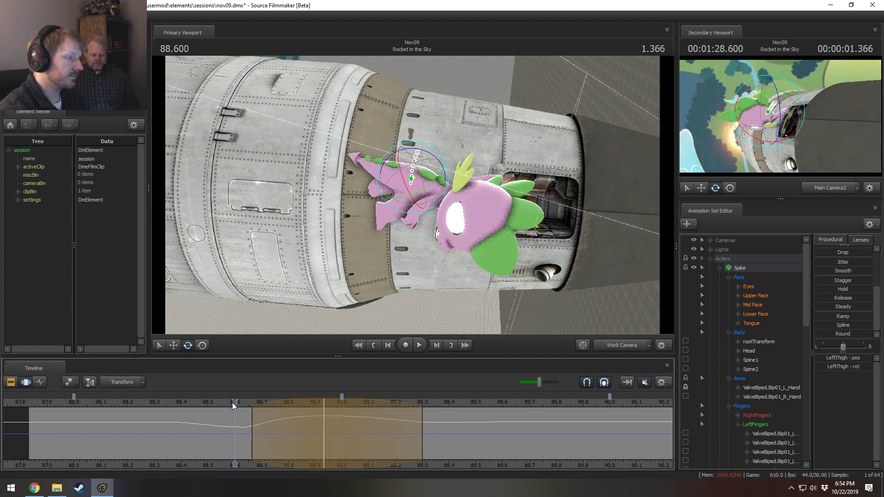
key("space")
key("space")
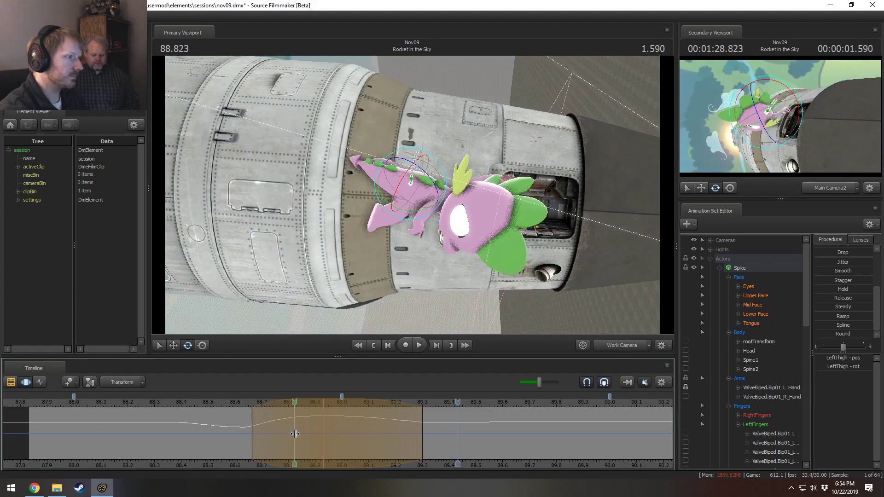
left_click_drag(287, 404, 310, 406)
left_click(208, 402)
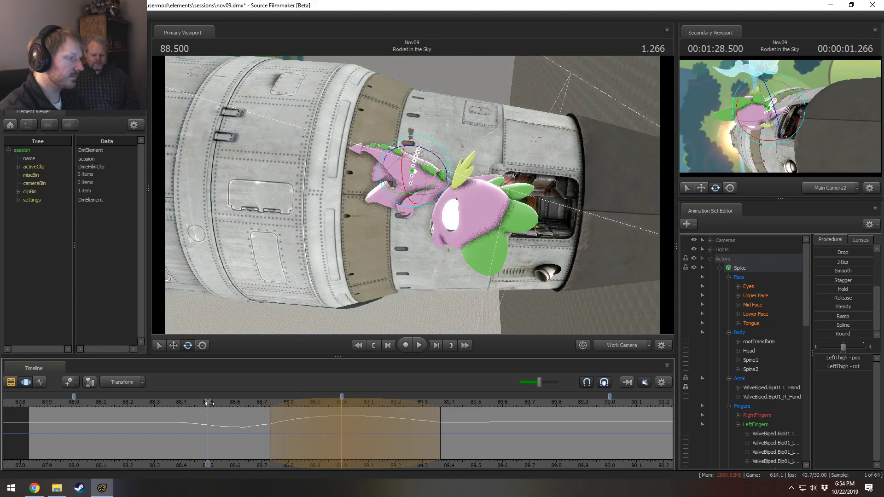
key("space")
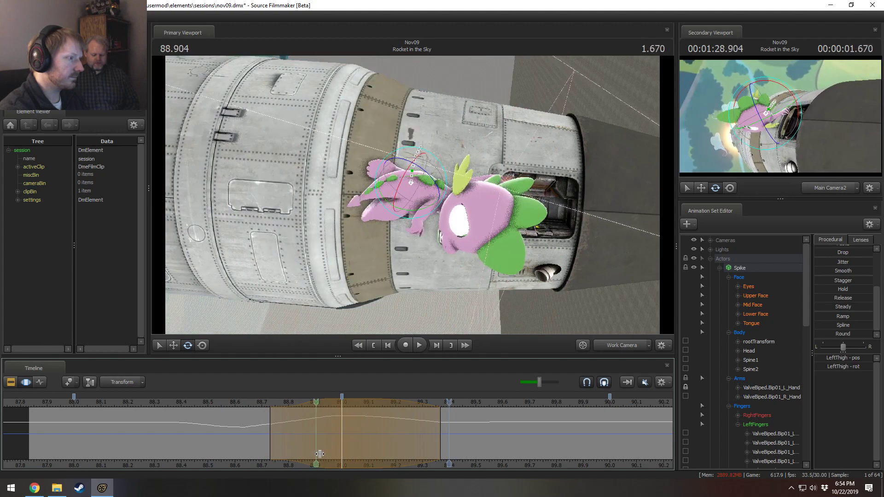
Step: Rotate RightThigh at 89.000 using a time selection from about 88.70 to 89.37
left_click(340, 455)
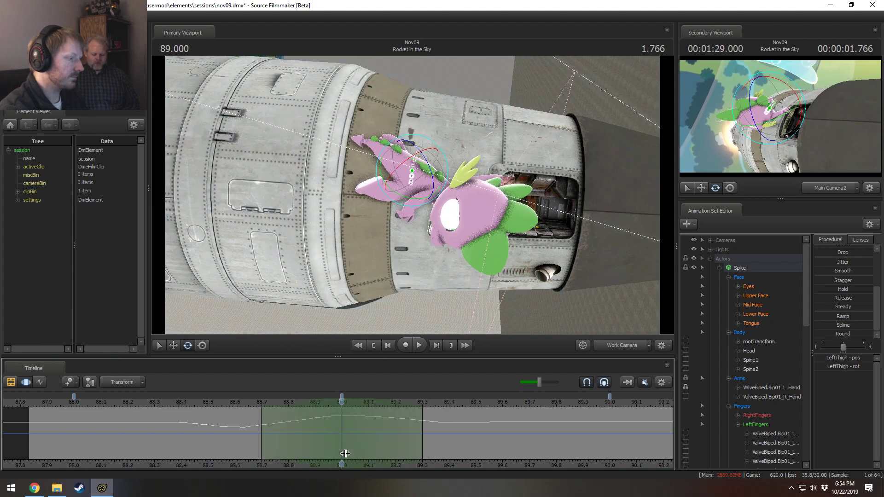
left_click_drag(422, 428, 440, 428)
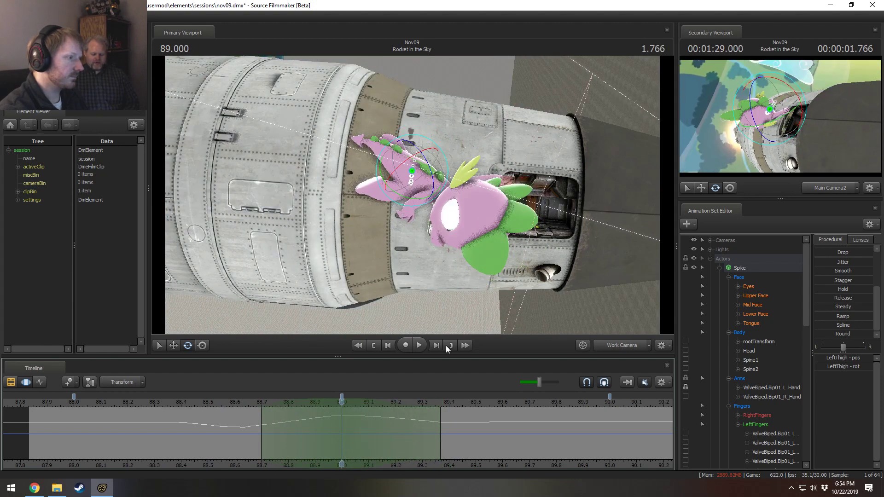
left_click(403, 188)
left_click_drag(438, 201, 438, 205)
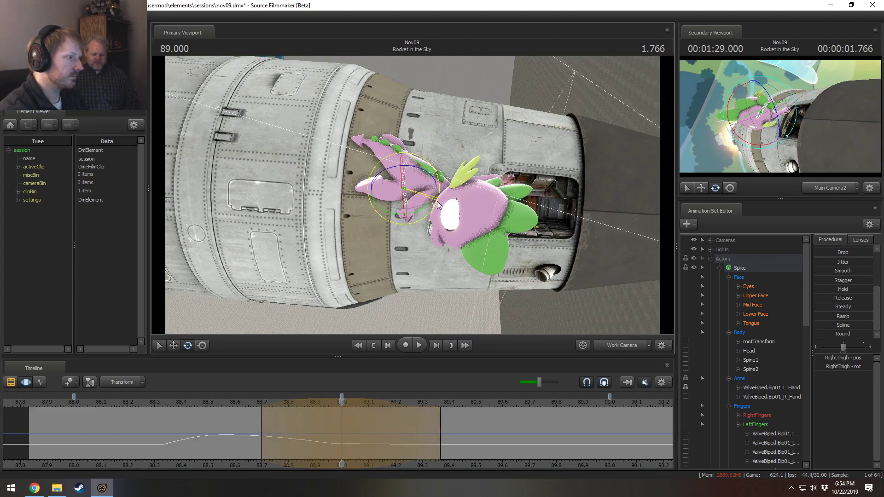
Step: Rotate RightLeg1 at 88.933 using a time selection from about 88.67 to 89.27, and review the motion
left_click_drag(203, 407, 414, 440)
left_click(398, 203)
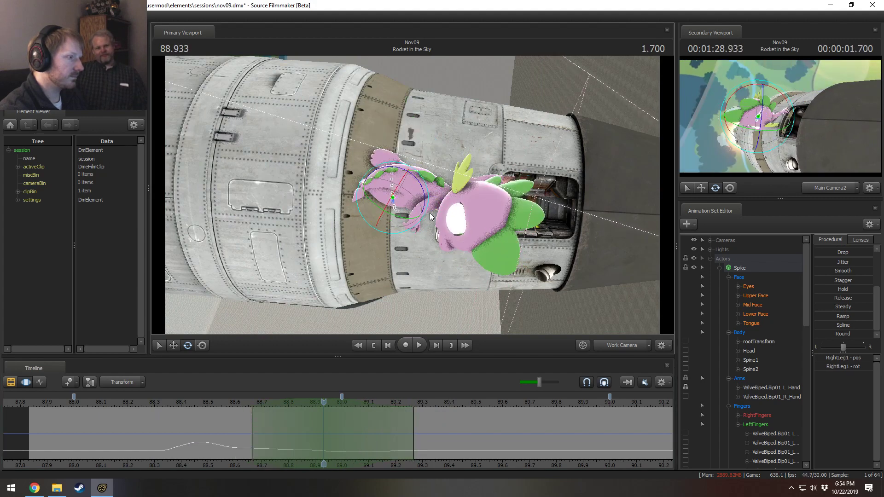
left_click_drag(238, 400, 433, 437)
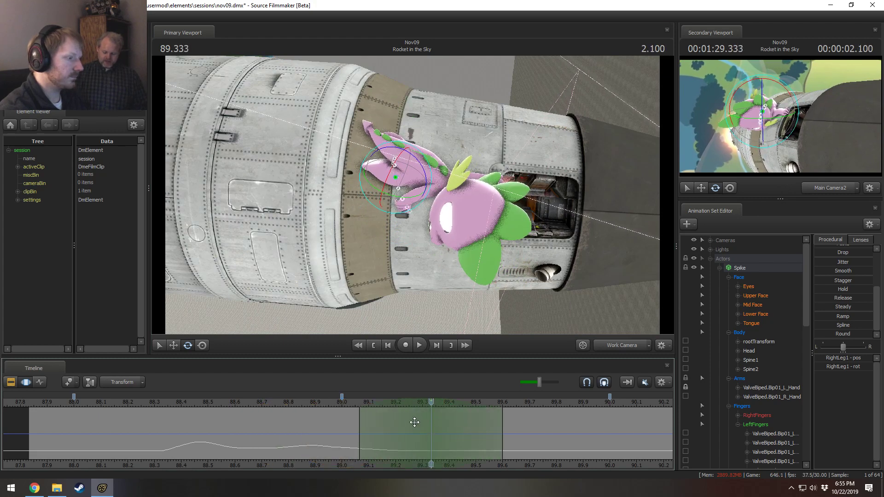
Step: Select Pelvis at 89.200 with a time selection from about 88.93 to 89.47, and lock Spine1
mouse_move(383, 426)
left_mouse_down()
mouse_move(355, 437)
mouse_move(395, 437)
left_mouse_up()
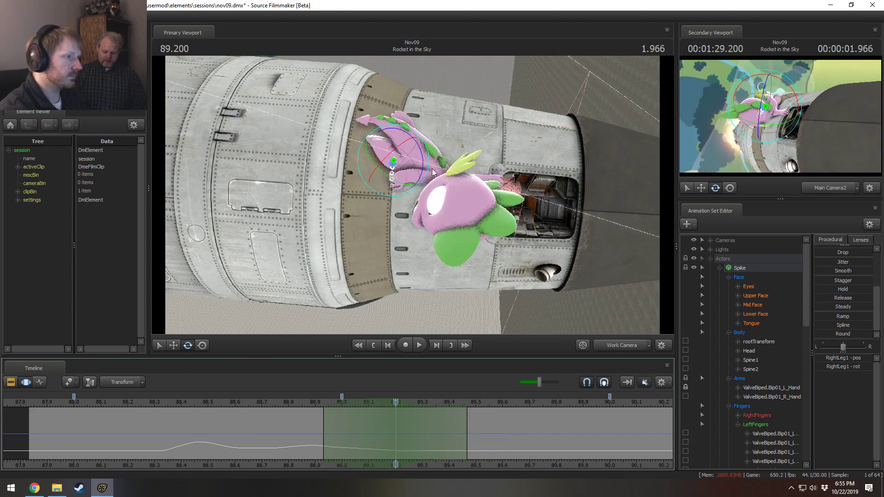
left_click(417, 154)
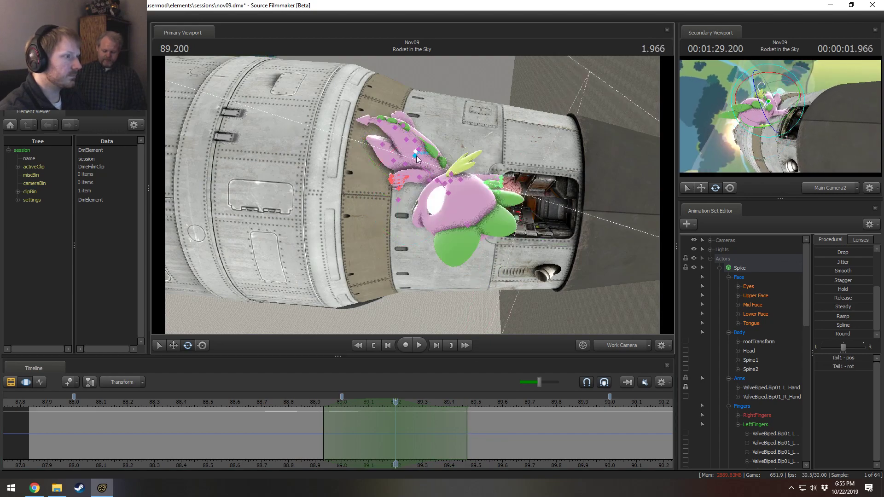
left_click(416, 156, "ctrl")
left_click_drag(416, 156, 446, 146, "alt")
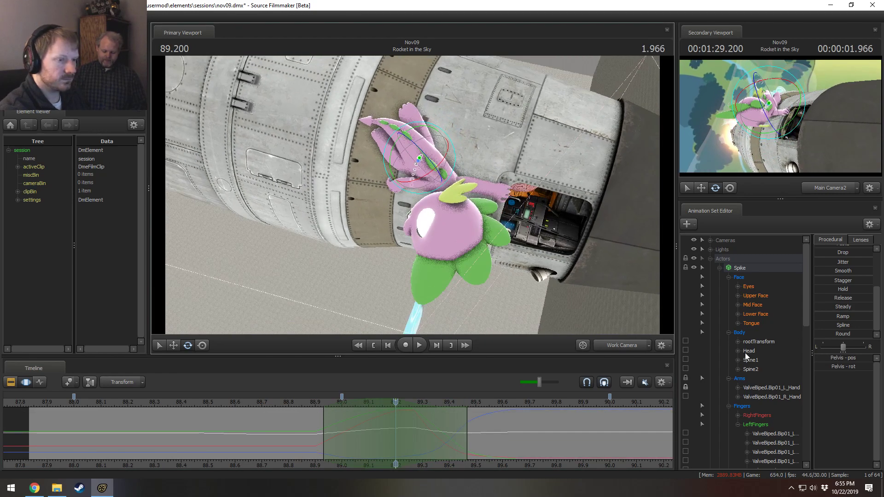
scroll(745, 353, "down", 2)
left_click(684, 305)
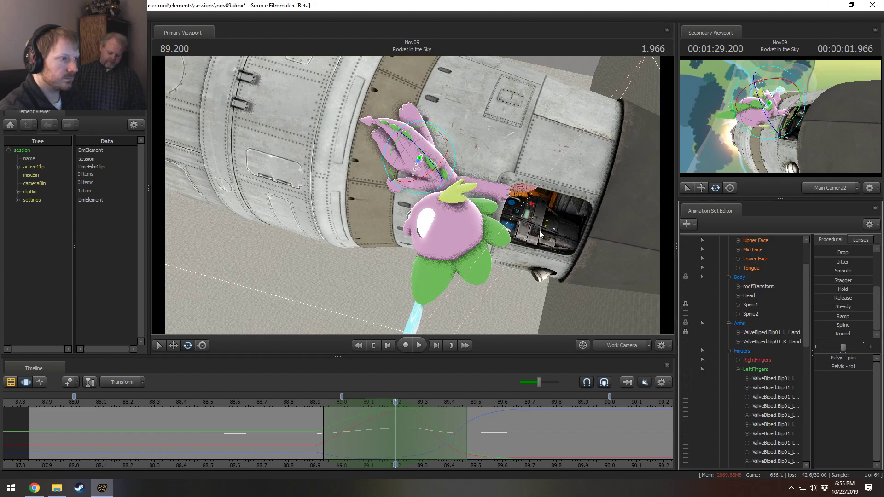
Step: Rotate and reposition Pelvis at 89.200 to swing Spike's lower body upward
left_click_drag(460, 184, 487, 186, "alt")
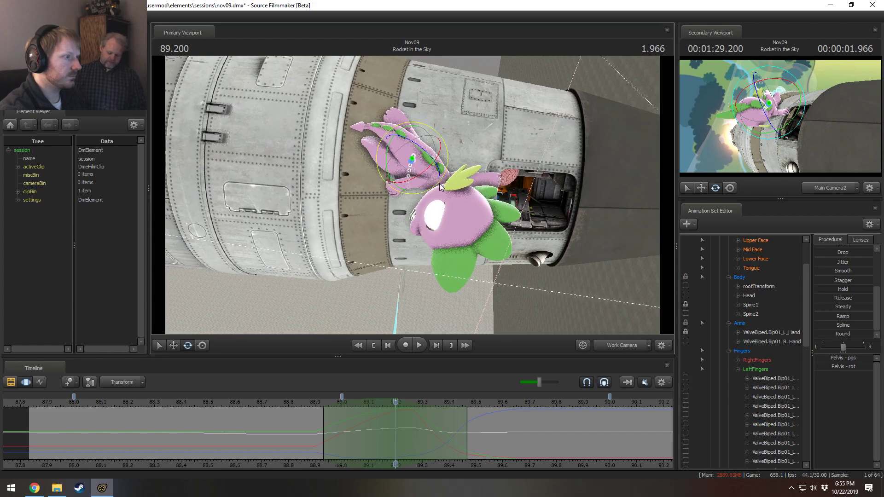
left_click_drag(437, 154, 417, 153)
key("w")
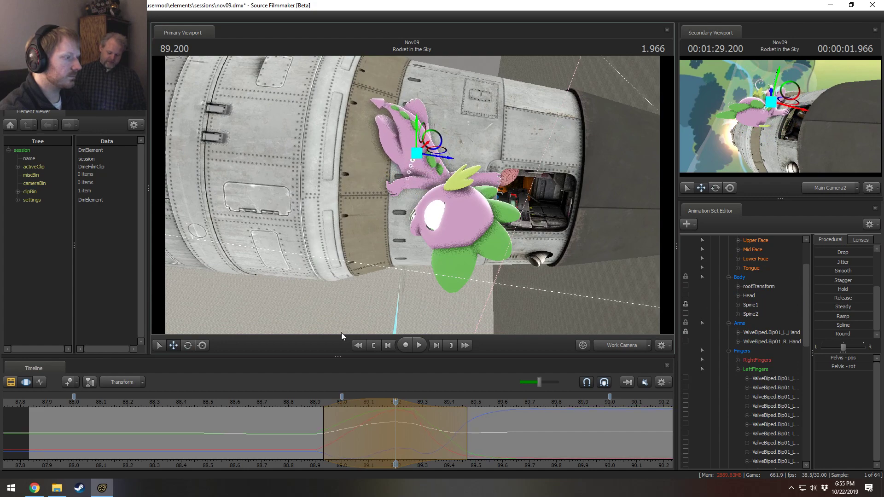
Step: Play back the pelvis motion and shift its time selection to about 89.00 to 89.53, peaking at 89.266
left_click(273, 400)
key("space")
key("space")
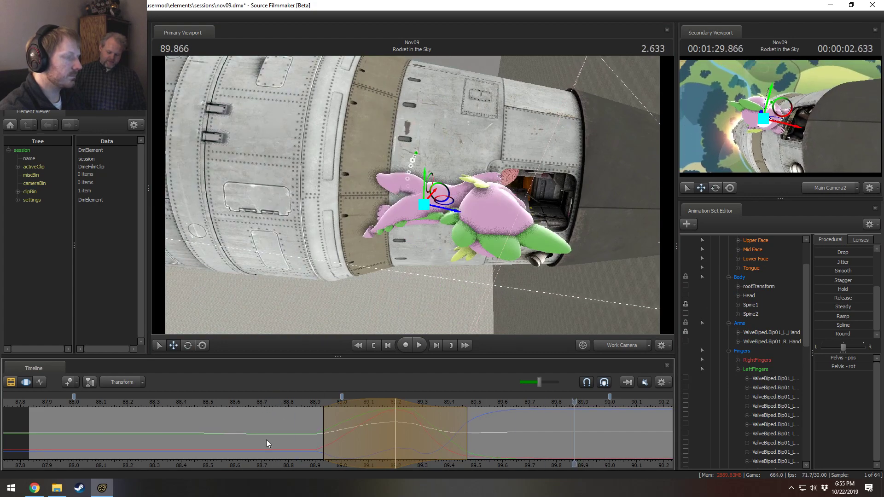
key("shift")
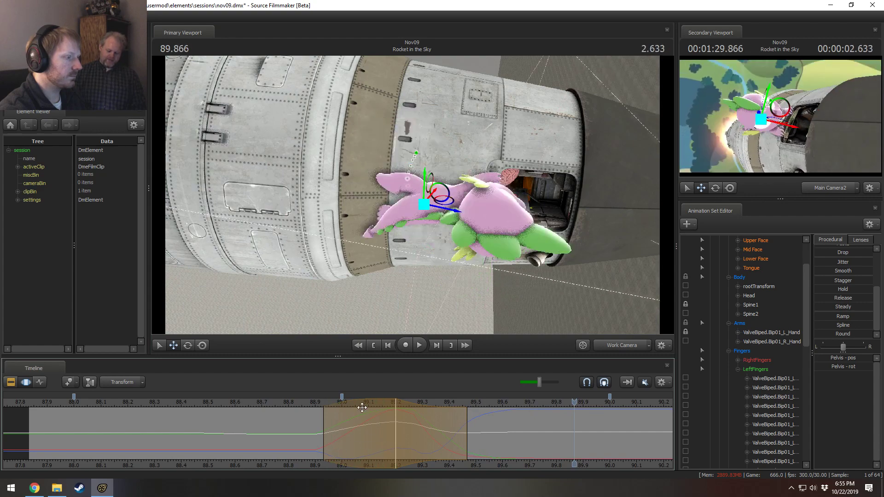
left_click_drag(362, 407, 381, 408)
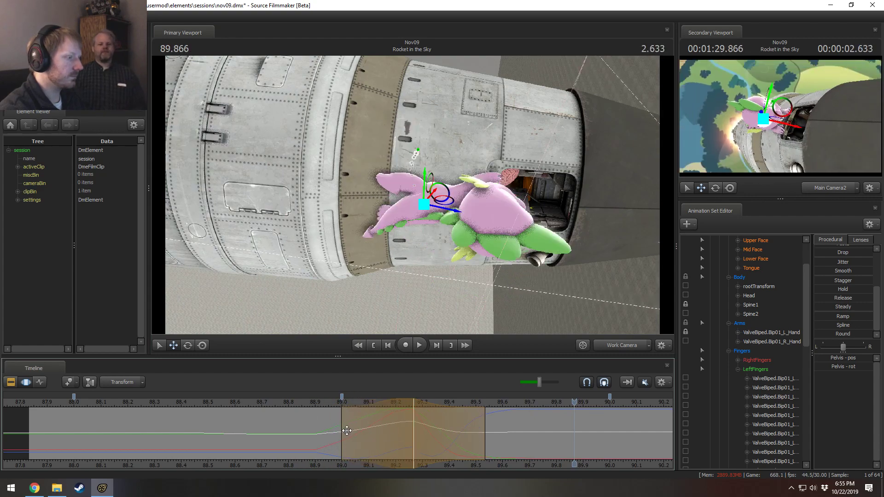
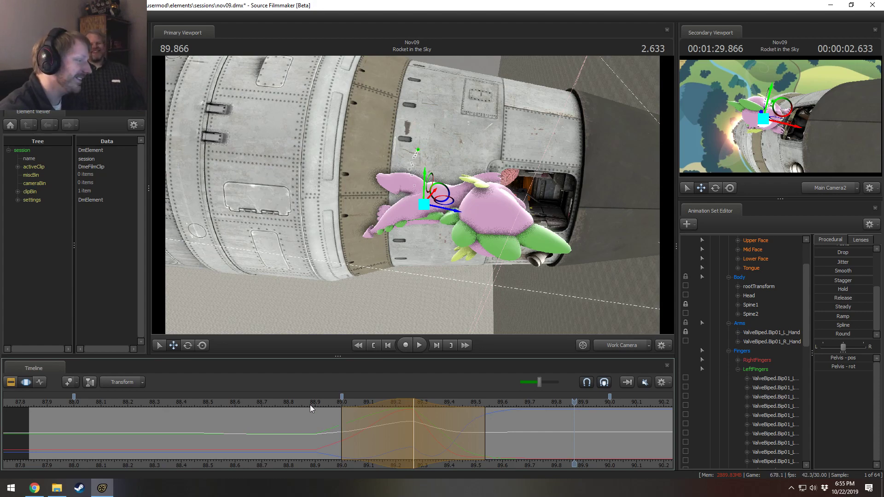
Step: Review the motion and make a time selection from about 89.17 to 89.57 peaking at 89.366
left_click_drag(310, 404, 476, 432)
left_click_drag(358, 409, 439, 414)
scroll(398, 415, "down", 2)
scroll(397, 418, "up", 2)
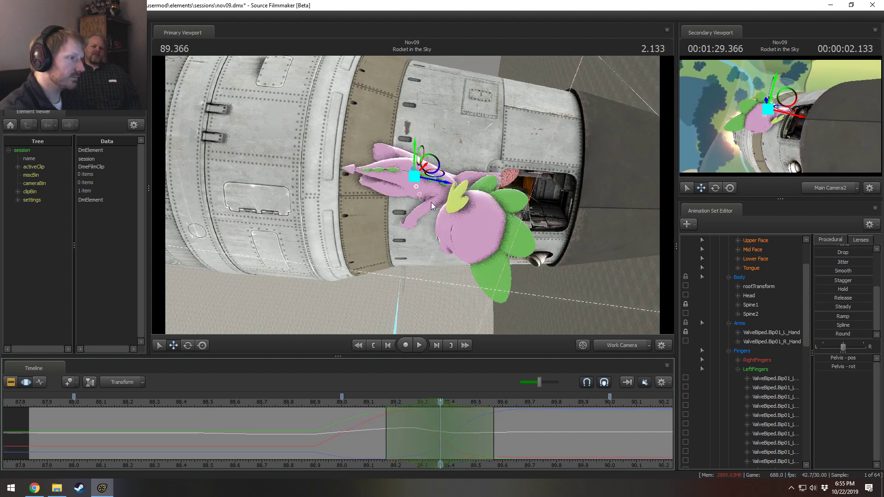
key("e")
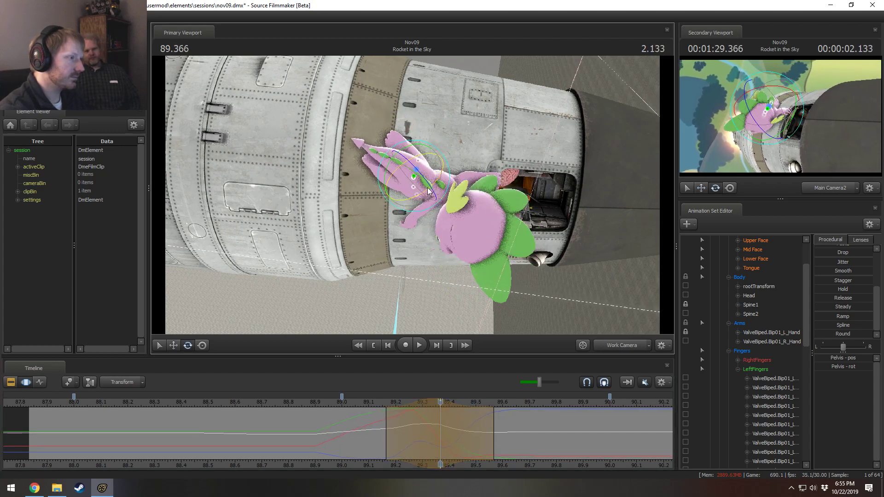
left_click_drag(417, 173, 445, 157)
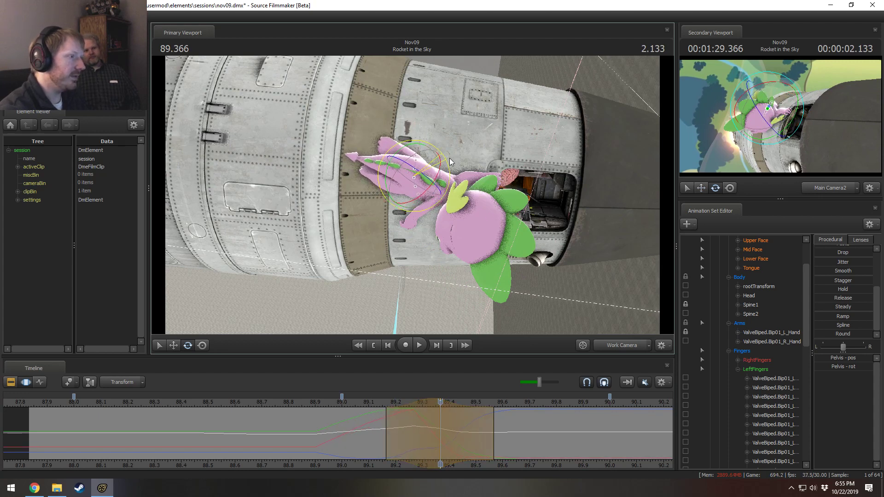
key("ctrl+z")
Step: Switch the lock from Spine1 to Spine2, and try rotating Pelvis and Spine1 together at 89.366
left_click(429, 189)
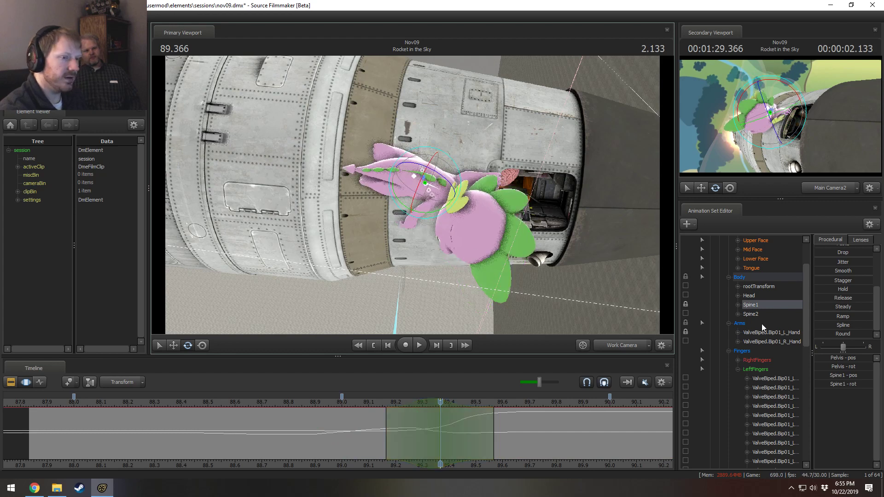
left_click(684, 307)
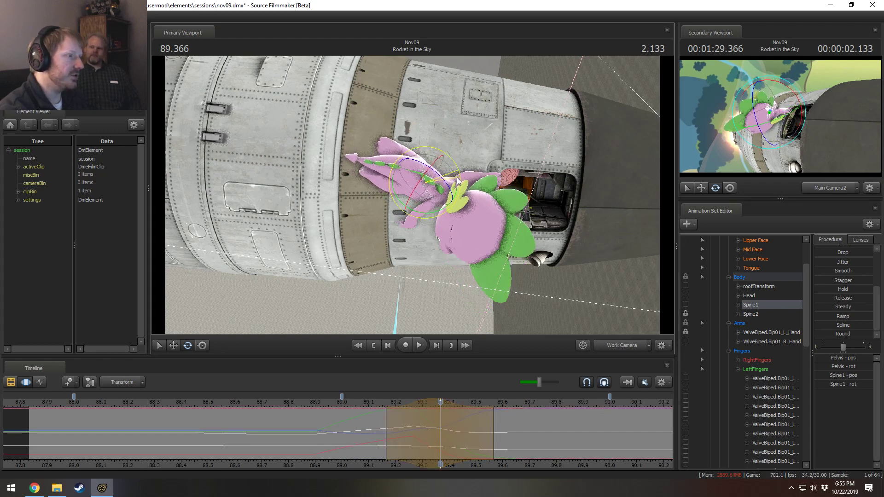
left_click(434, 187)
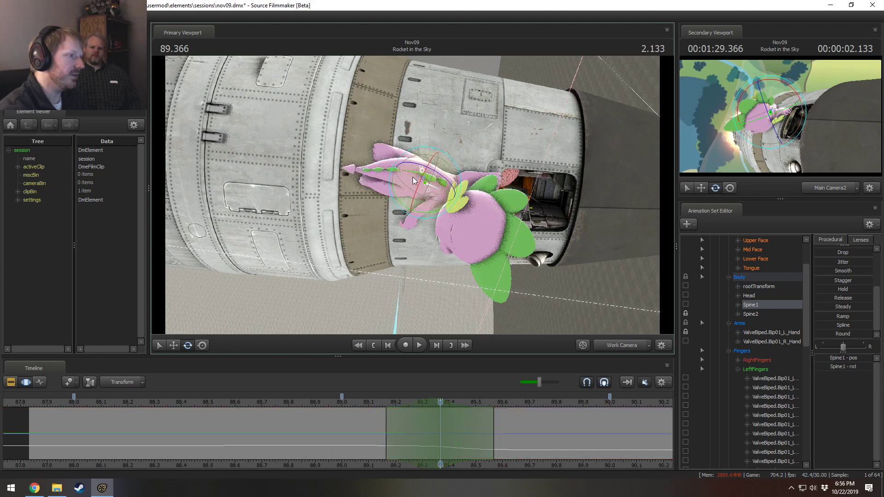
Step: Rotate Pelvis and Spine1 separately at 89.366, and fine-tune the Pelvis position
left_click(416, 181)
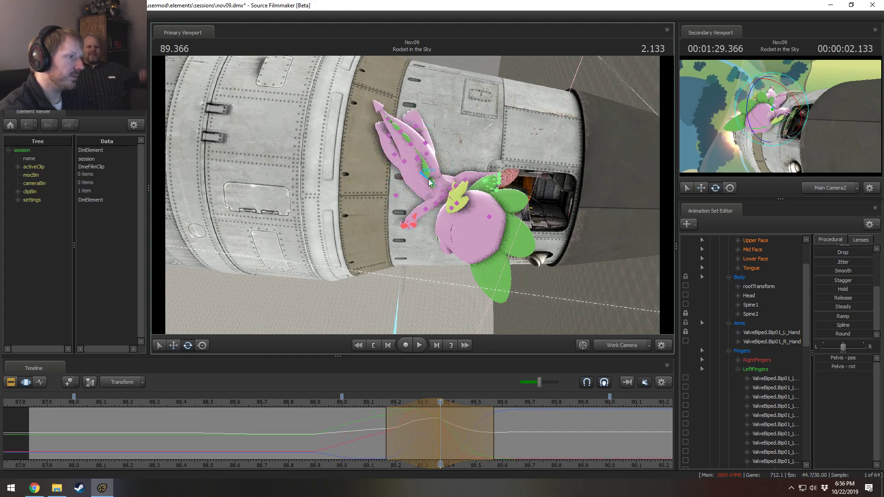
left_click(443, 190)
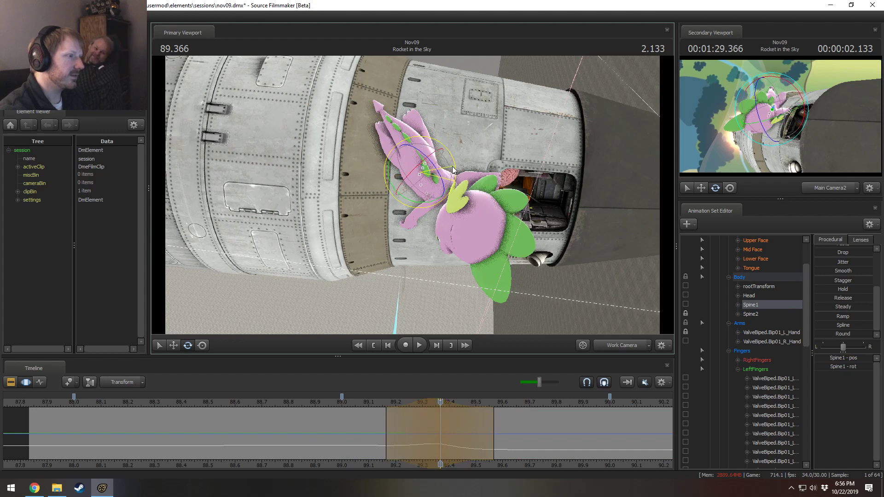
left_click(418, 160)
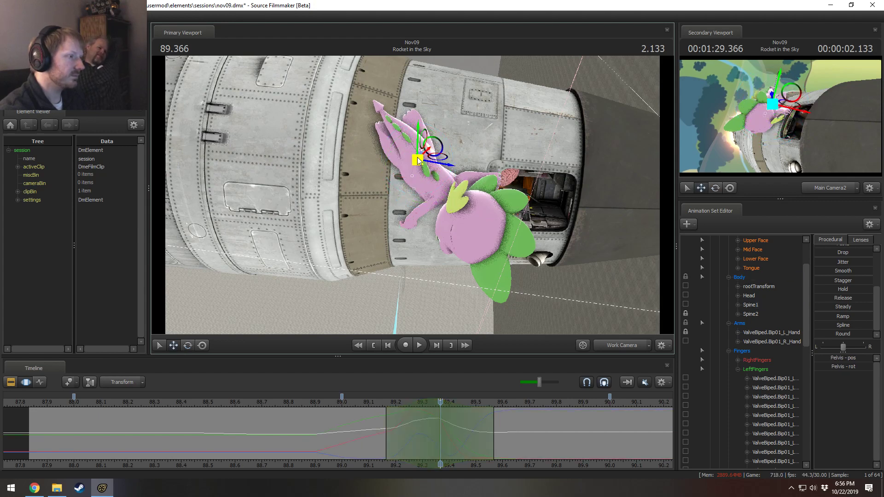
left_click_drag(418, 160, 420, 165)
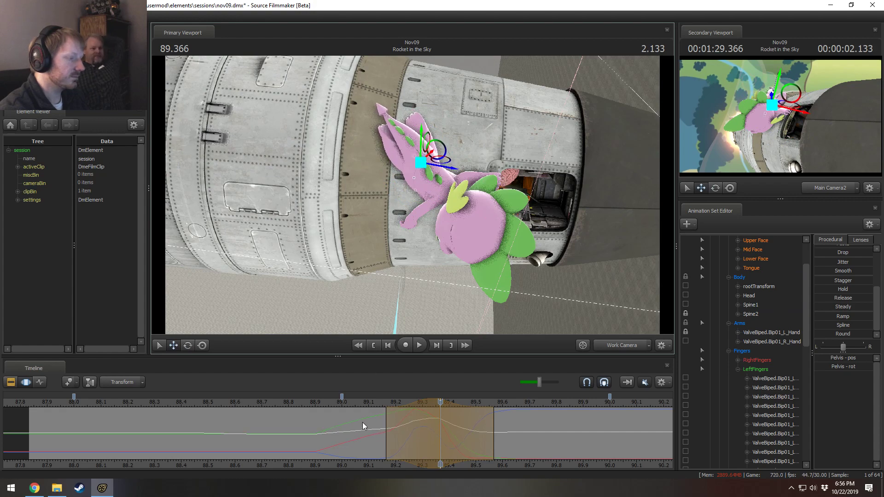
Step: Scrub through and play back the pelvis motion around 89.366 to 89.733
left_click_drag(363, 425, 491, 427)
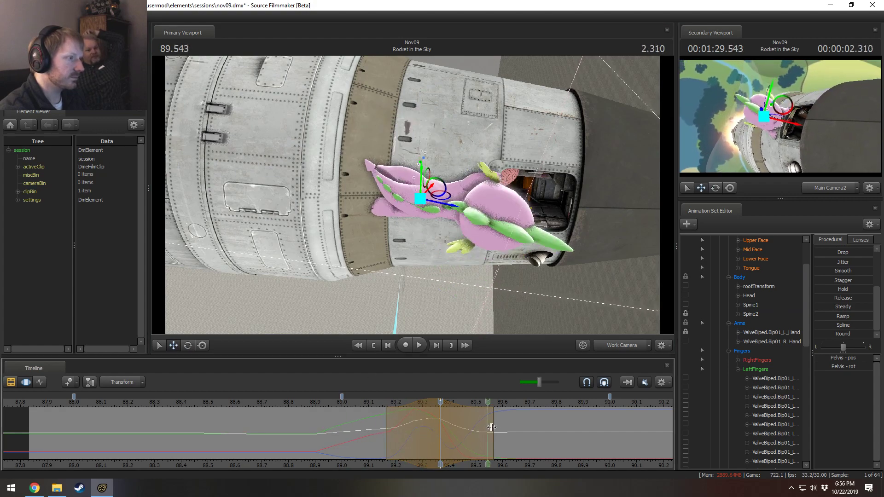
key("space")
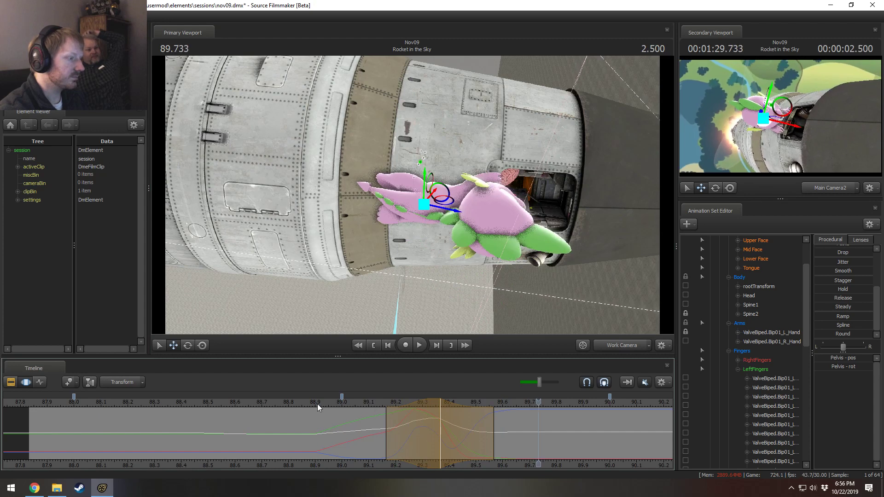
key("space")
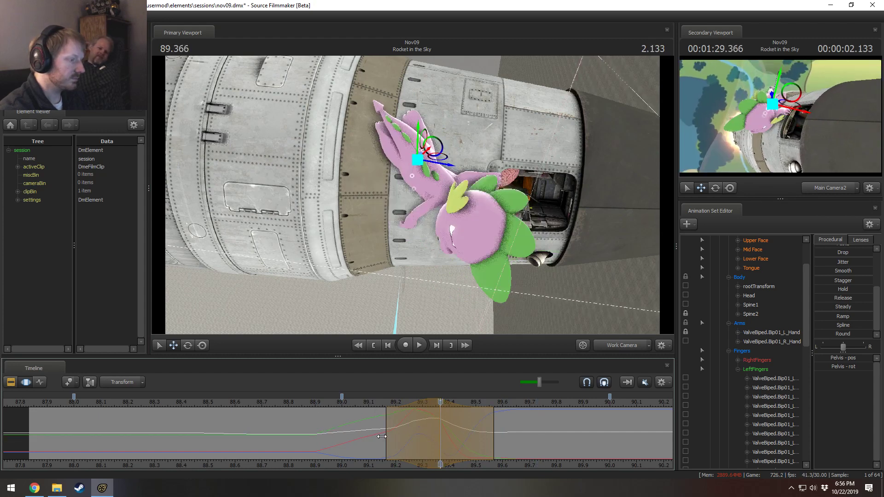
Step: Make a time selection from about 89.03 to 89.63 peaking at 89.333, and rotate and reposition the Pelvis
left_click_drag(381, 436, 417, 429)
left_click(427, 429, "shift")
scroll(427, 429, "up", 9, "shift")
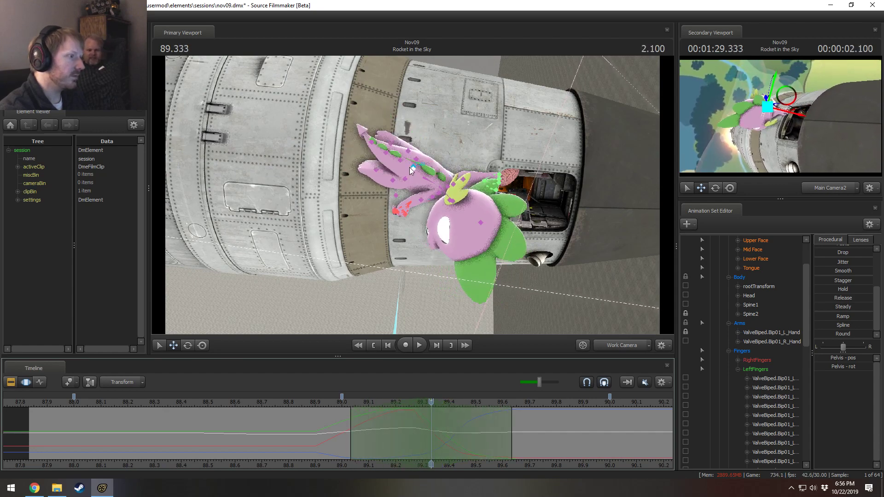
left_click(410, 170)
key("e")
left_click_drag(450, 162, 419, 159)
key("w")
key("e")
key("w")
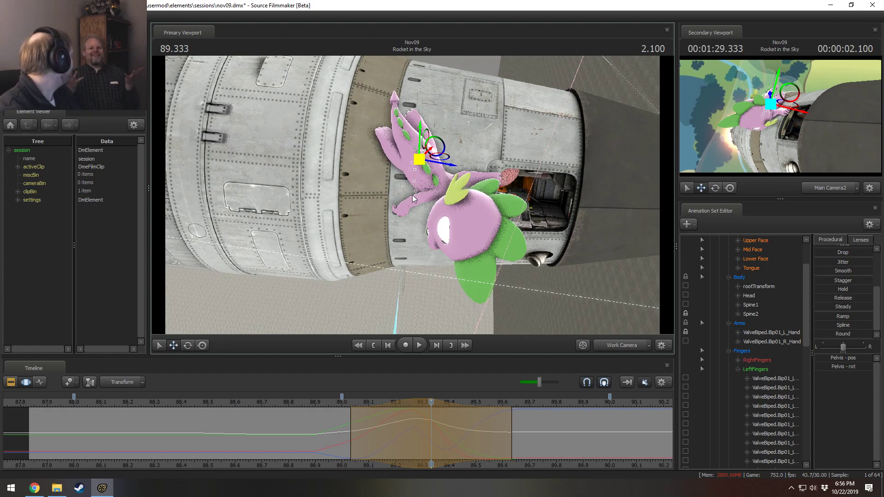
Step: Select Tail1 through Tail4 and rotate them together at 89.400 over a time selection from about 89.17 to 89.63
mouse_move(397, 442)
left_mouse_down()
mouse_move(364, 440)
mouse_move(449, 429)
left_mouse_up()
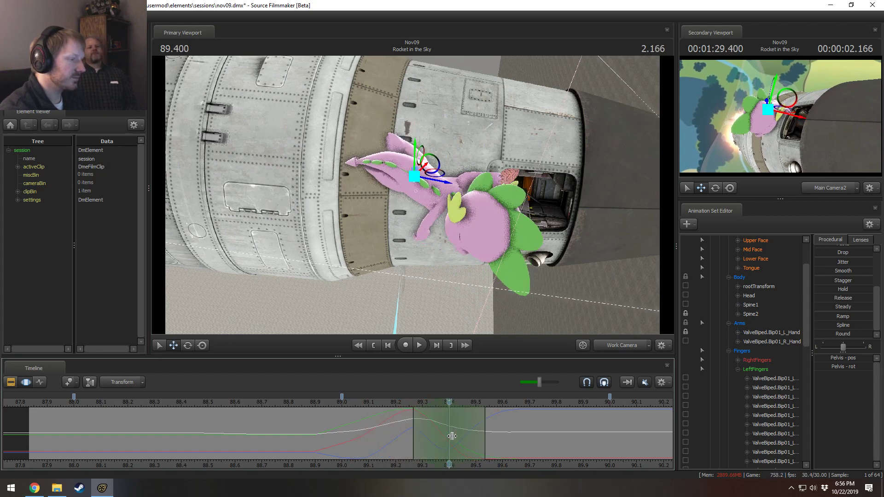
left_click(400, 167)
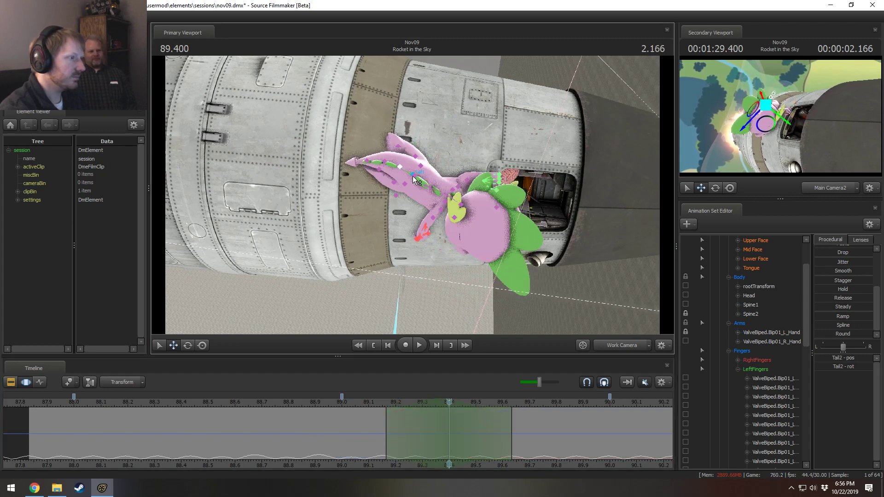
left_click(413, 176, "ctrl+shift")
left_click(384, 162, "ctrl+shift")
left_click(367, 162, "ctrl+shift")
key("e")
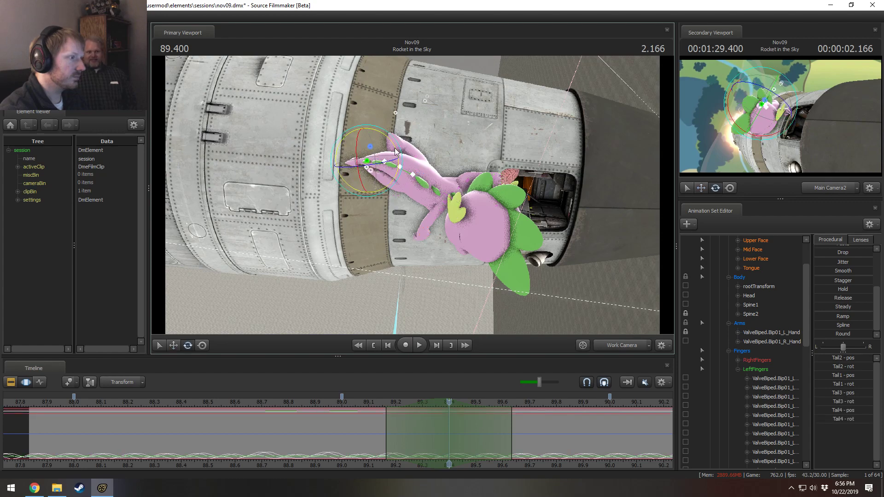
left_click_drag(396, 148, 408, 165)
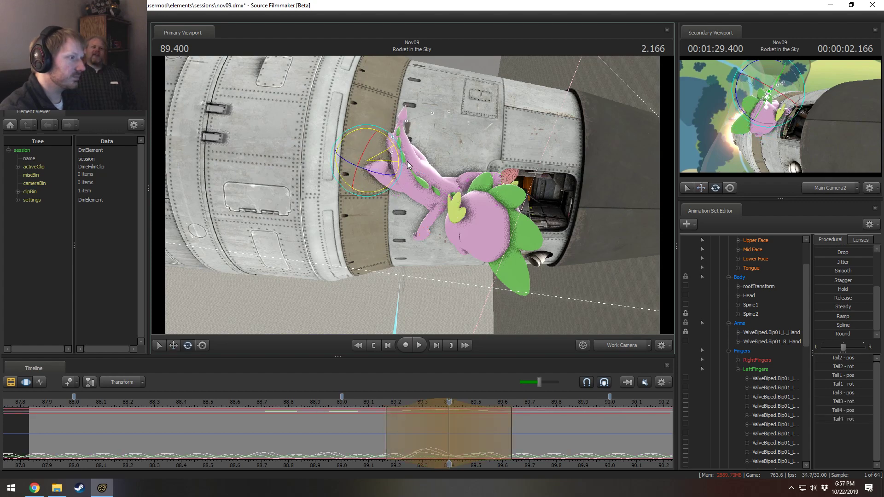
Step: Play back and scrub the tail swing to check its motion through the shot
left_click(420, 345)
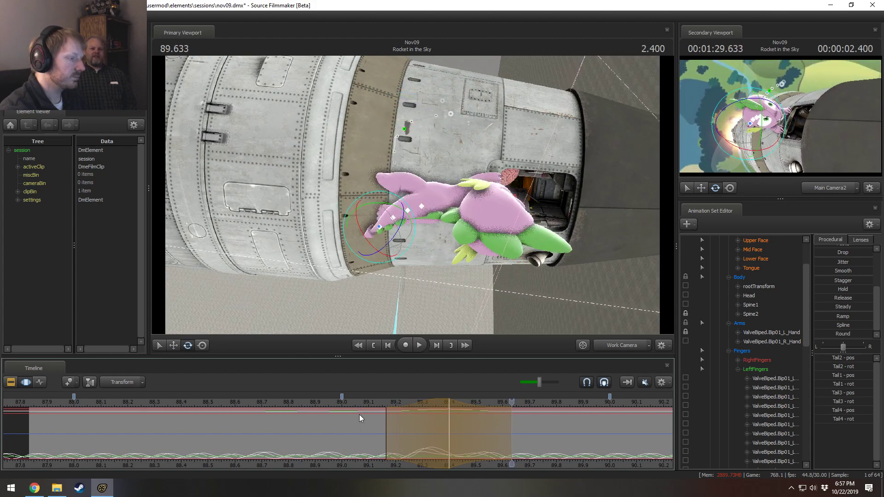
key("space")
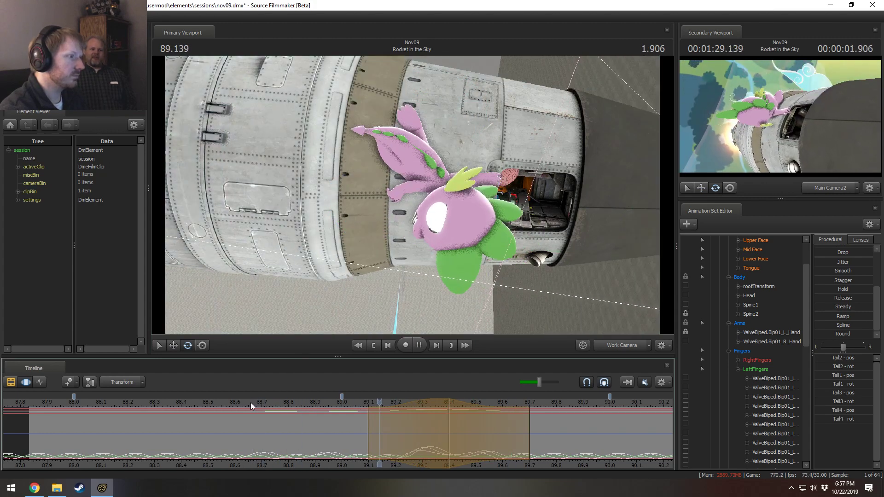
key("space")
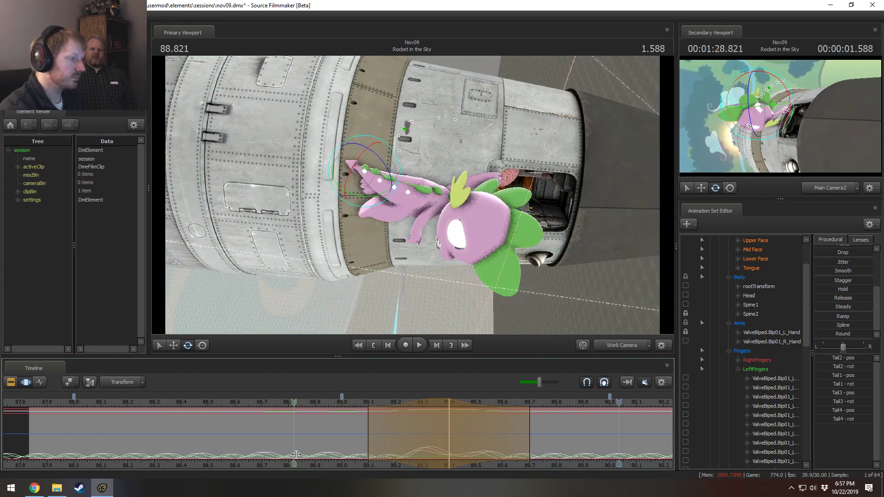
key("space")
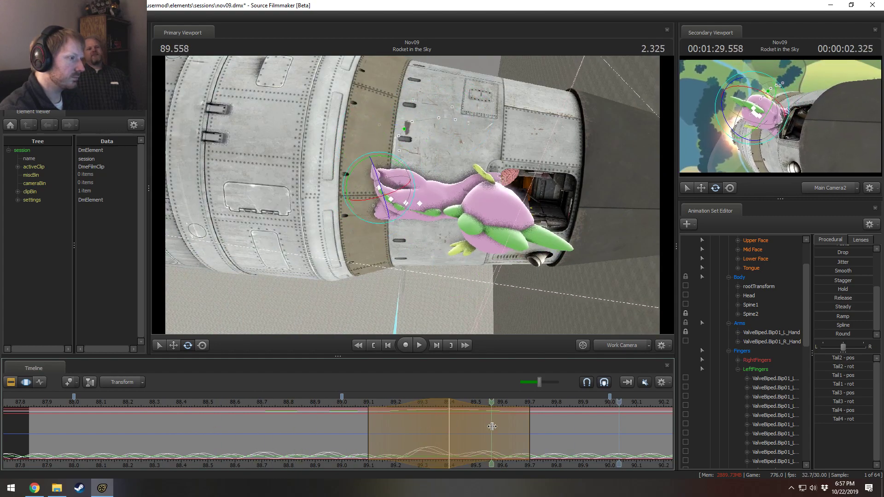
Step: Make a time selection from about 89.30 to 90.03, peaking at 89.666
left_click_drag(500, 427, 589, 460)
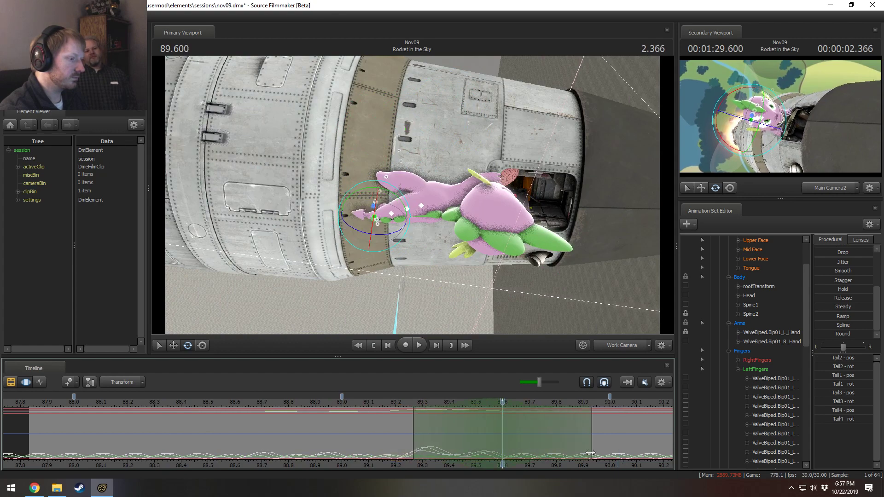
middle_click_drag(594, 467, 433, 437)
scroll(434, 438, "up", 1)
left_click_drag(482, 276, 465, 249, "alt")
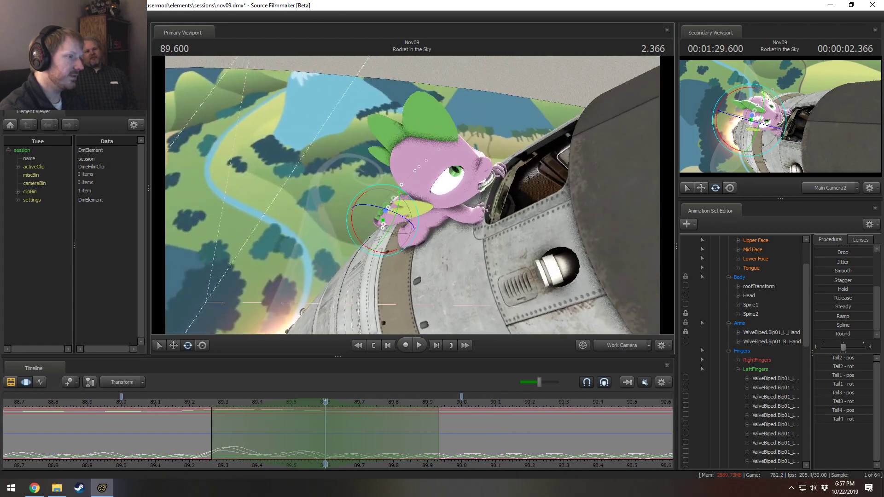
left_click(416, 414)
mouse_move(290, 460)
left_mouse_down()
mouse_move(309, 443)
mouse_move(371, 445)
mouse_move(176, 439)
mouse_move(348, 439)
left_mouse_up()
left_click(348, 439)
scroll(348, 439, "up", 11, "shift")
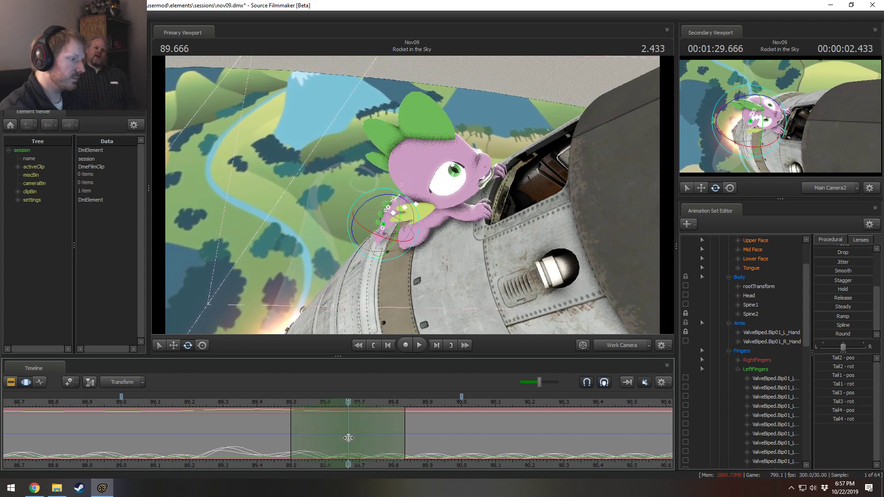
Step: Toggle the lock on ValveBiped.Bip01_R_Hand and select the Pelvis
left_click(490, 216)
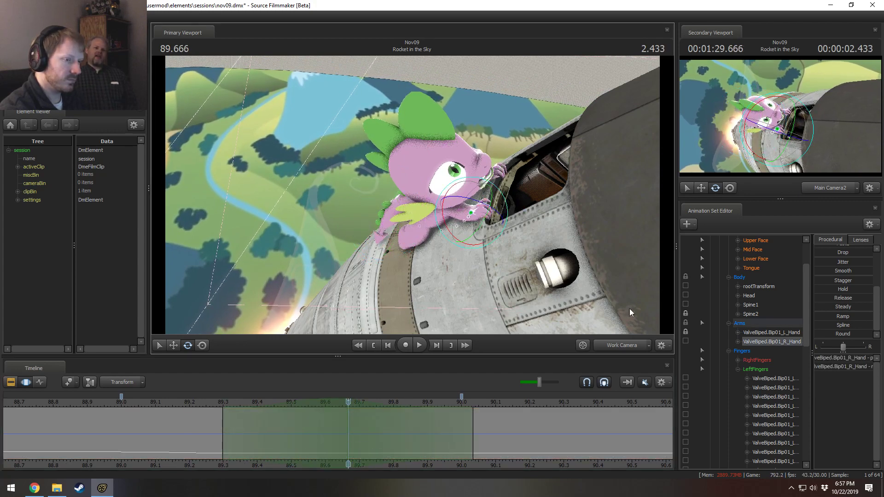
left_click(685, 341)
mouse_move(409, 196)
left_mouse_down("alt")
mouse_move(405, 184)
mouse_move(437, 212)
mouse_move(414, 236)
mouse_move(421, 234)
mouse_move(409, 208)
mouse_move(418, 208)
left_mouse_up("alt")
left_click(398, 219)
key("ctrl+z")
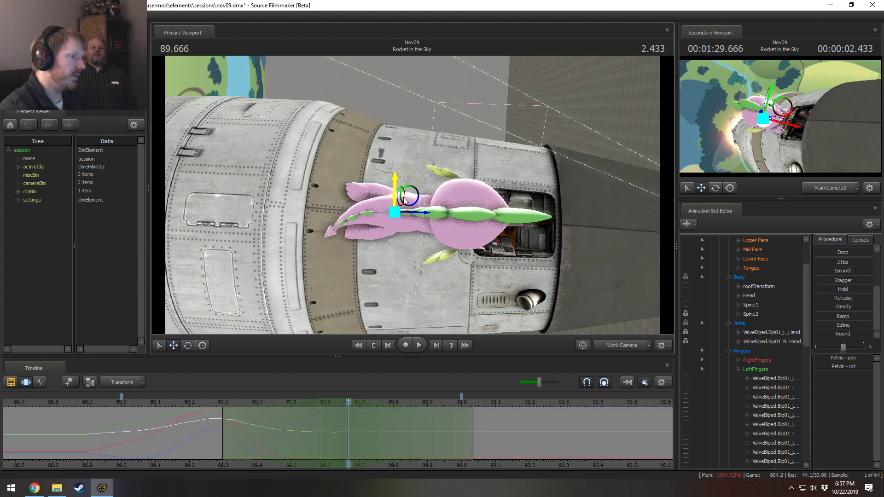
Step: Rotate the Pelvis at 89.666 and adjust its position above the rocket surface
key("e")
left_click_drag(415, 241, 420, 230)
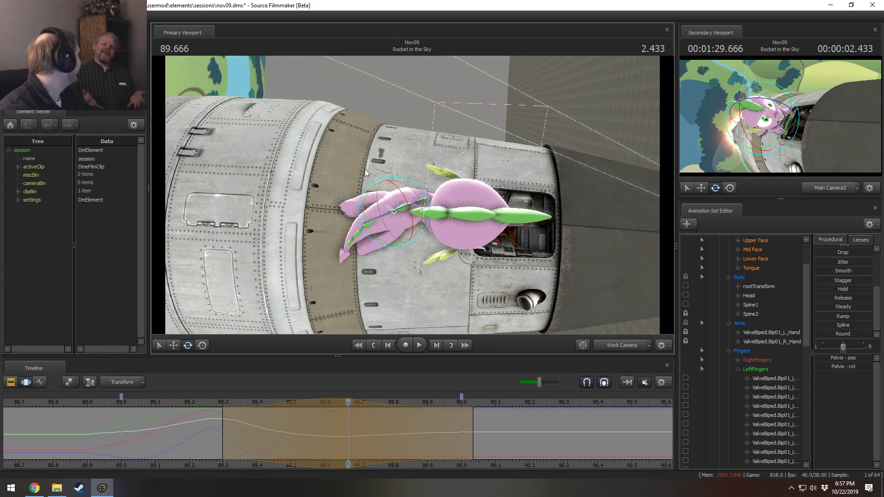
left_click_drag(440, 204, 453, 214, "alt")
key("w")
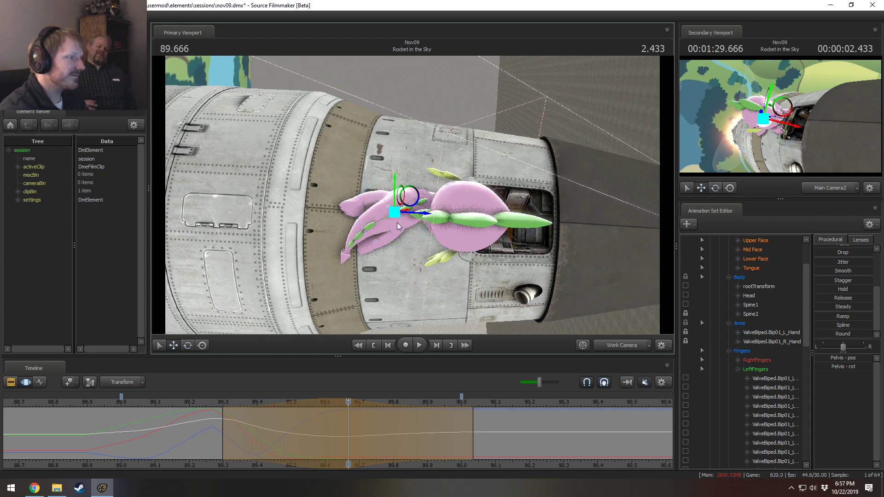
left_click_drag(393, 213, 395, 222)
left_click_drag(455, 217, 445, 219, "alt")
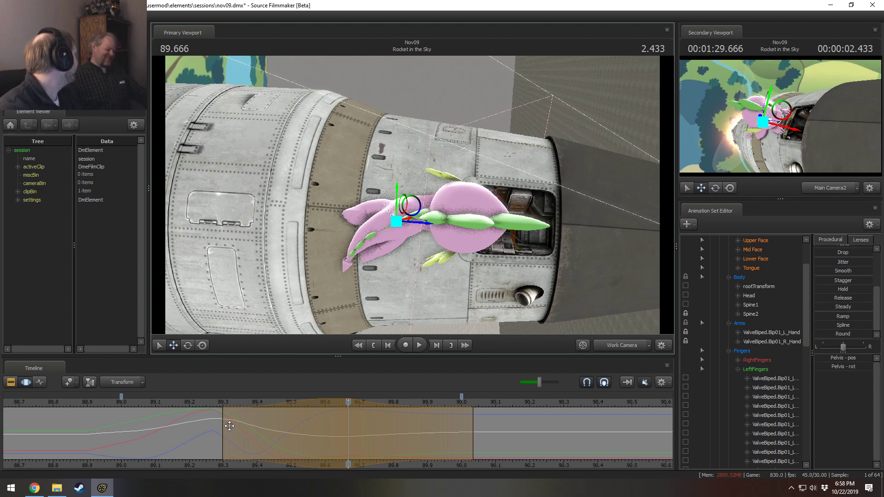
Step: Review the motion, shift the time selection to about 89.27 to 89.93 peaking at 89.600, and rotate the Pelvis
left_click_drag(252, 447, 384, 430)
key("space")
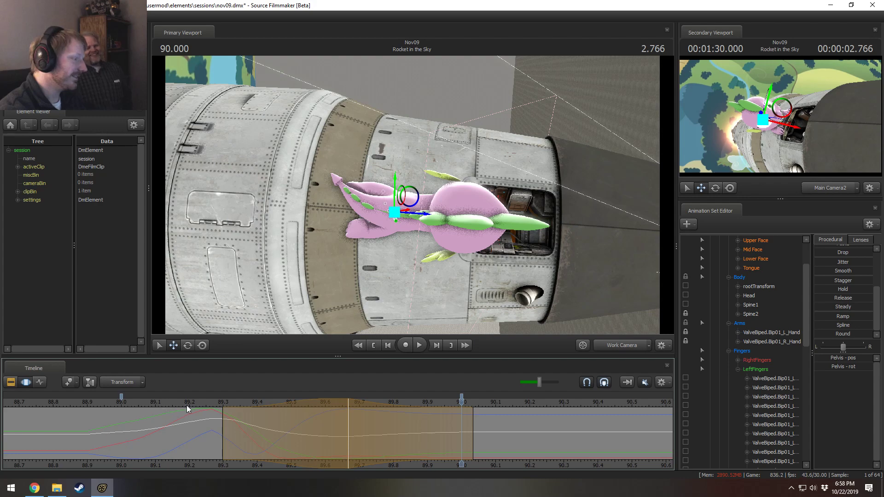
scroll(202, 406, "down", 1)
left_click_drag(273, 403, 324, 422)
key("e")
left_click_drag(416, 245, 399, 225)
key("w")
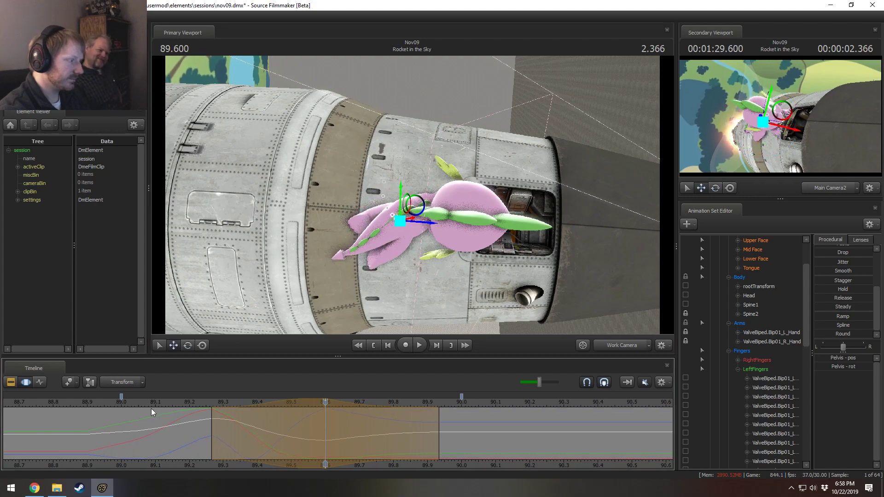
Step: Play back the revised pelvis motion and inspect the 89.600 pose from the side
left_click(64, 401)
key("space")
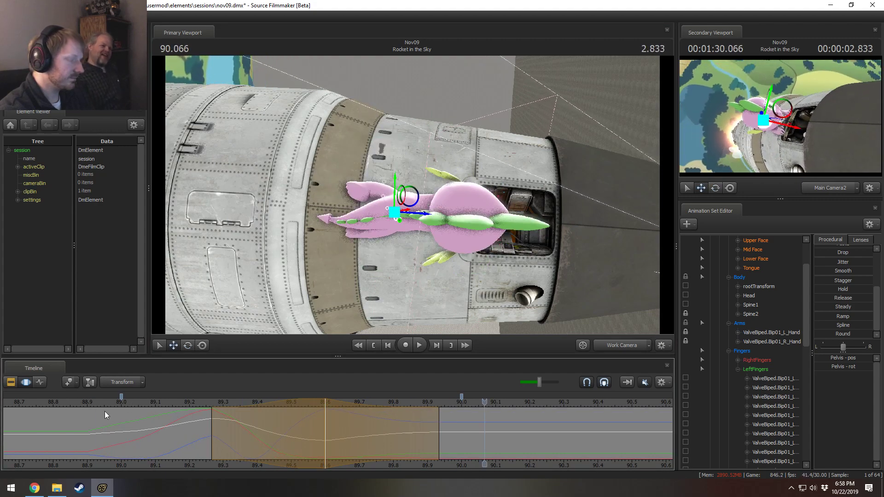
left_click_drag(280, 415, 326, 418)
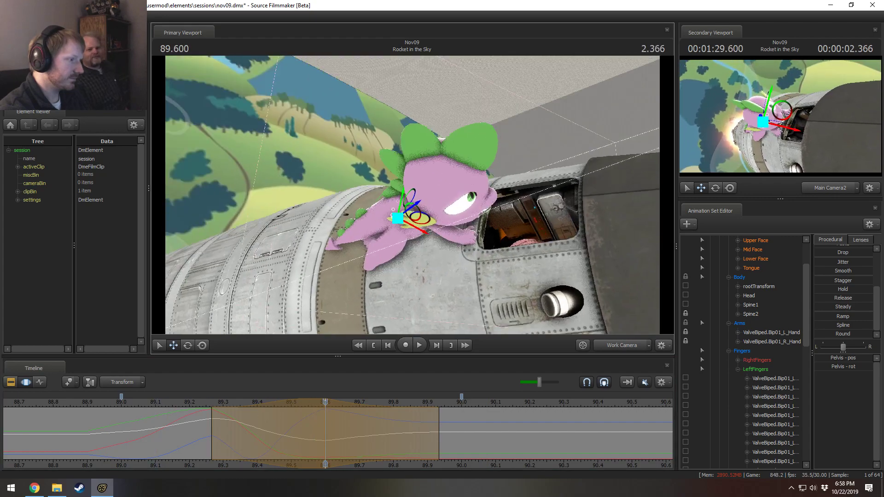
mouse_move(441, 199)
left_mouse_down()
mouse_move(414, 207)
mouse_move(442, 199)
left_mouse_up()
left_click_drag(198, 416, 331, 420)
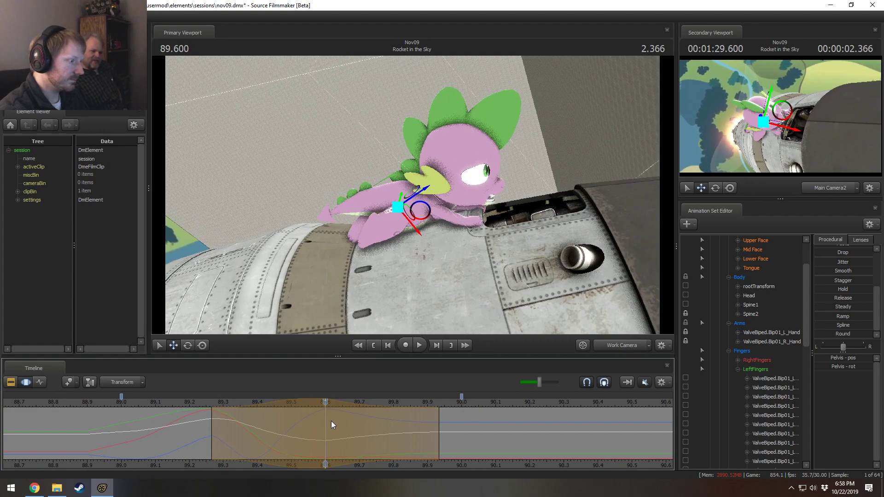
Step: Rotate the RightShoulder at 89.600 and adjust the RightForearm to correct the right arm's pose
left_click_drag(328, 276, 308, 269)
right_click_drag(336, 230, 364, 189)
left_click_drag(380, 207, 385, 222)
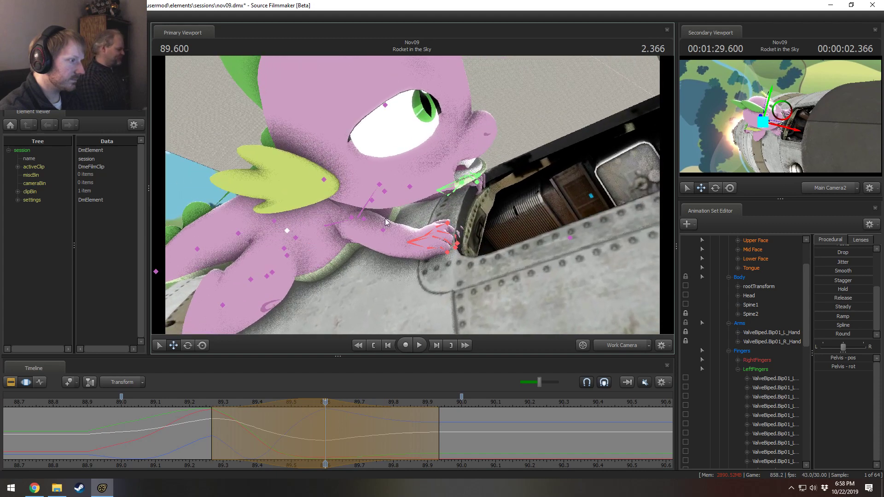
left_click(351, 217)
key("e")
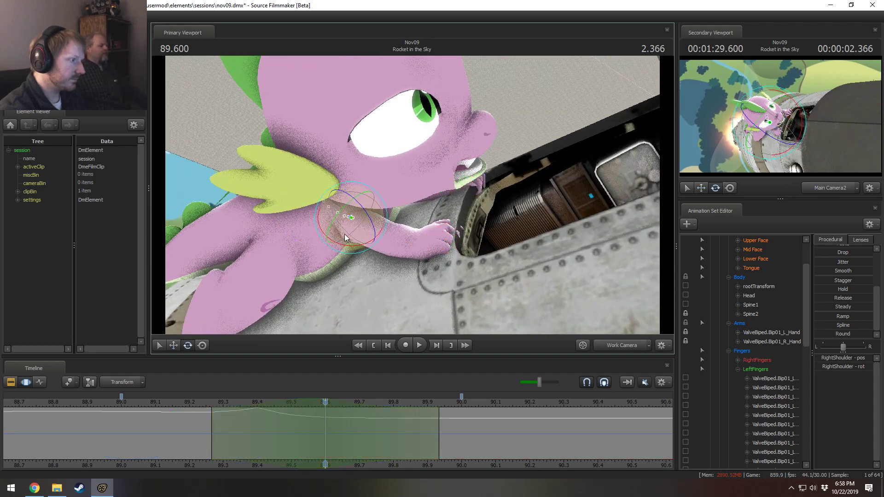
left_click_drag(331, 228, 390, 194)
left_click(352, 229, "ctrl")
key("w")
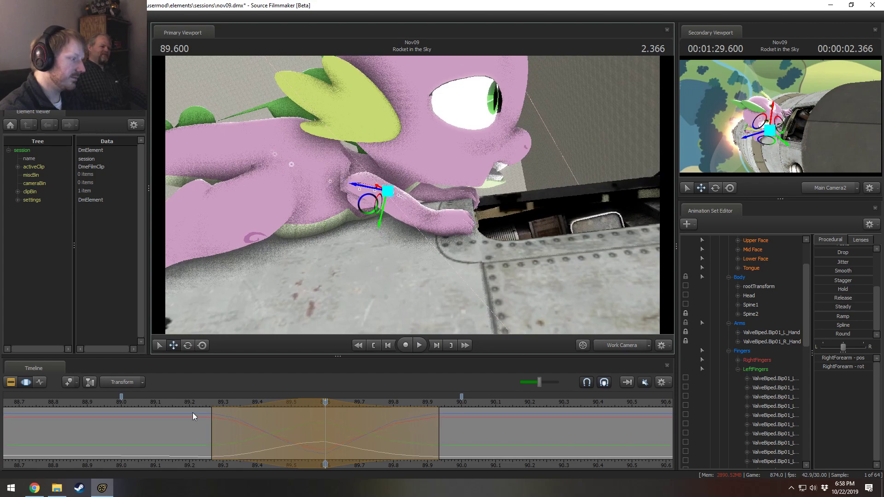
Step: Scrub through the right arm motion and make a time selection from about 89.27 to 89.80 peaking at 89.533
key("shift")
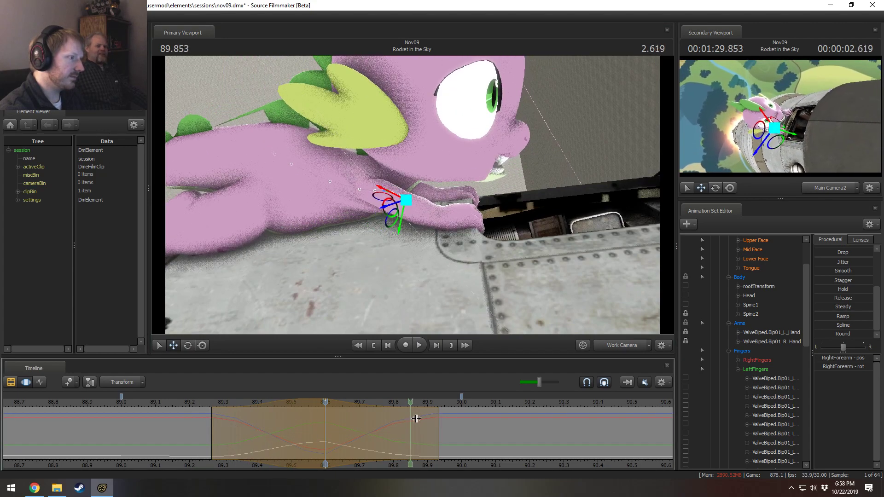
key("shift")
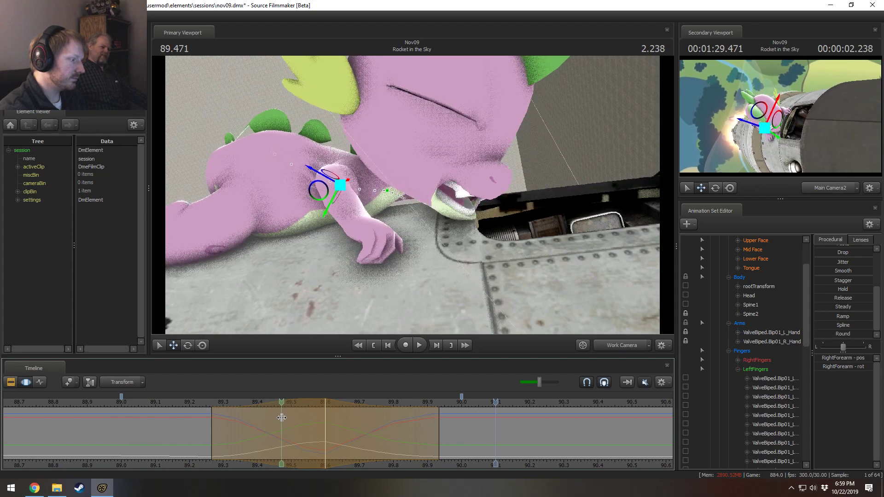
left_click(280, 416)
left_click(348, 423)
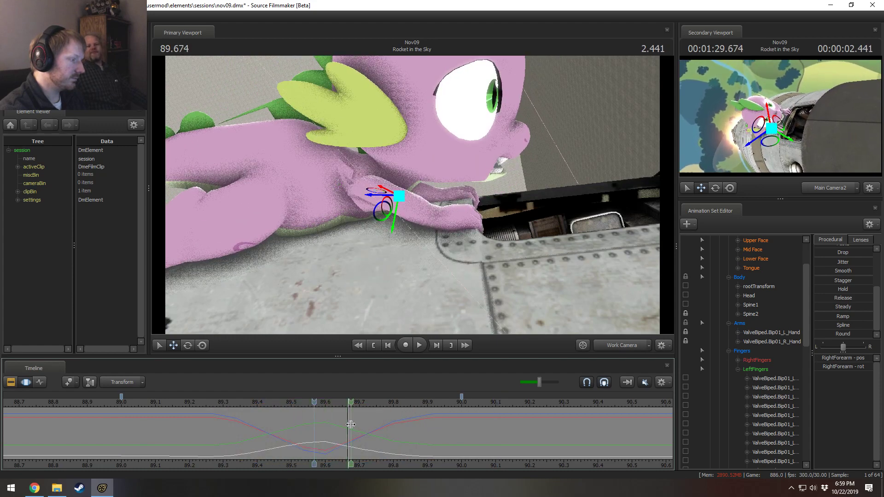
left_click(304, 428)
scroll(305, 427, "up", 8)
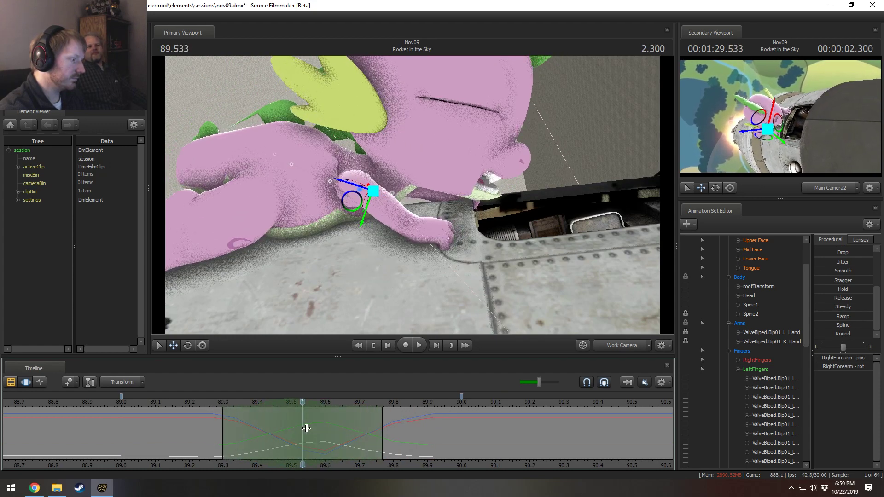
Step: Try rotating the right hand at 89.533 and undo the change
left_click_drag(460, 275, 391, 212, "alt")
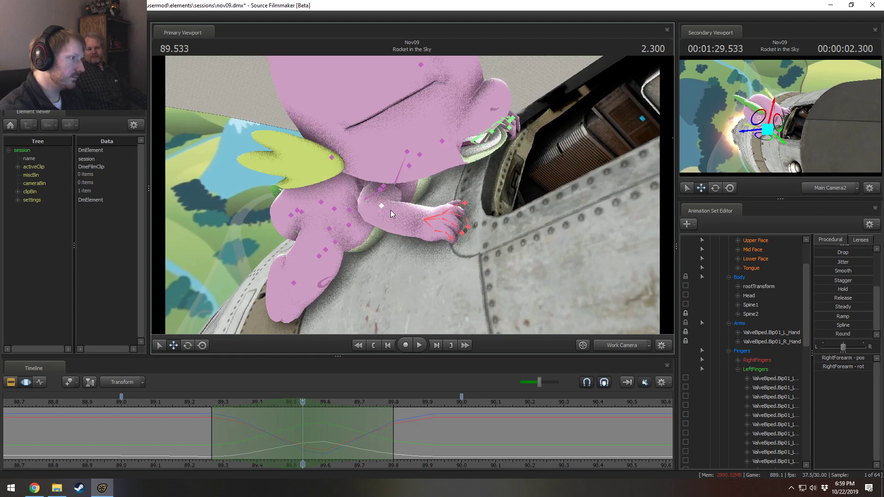
left_click(382, 187)
key("e")
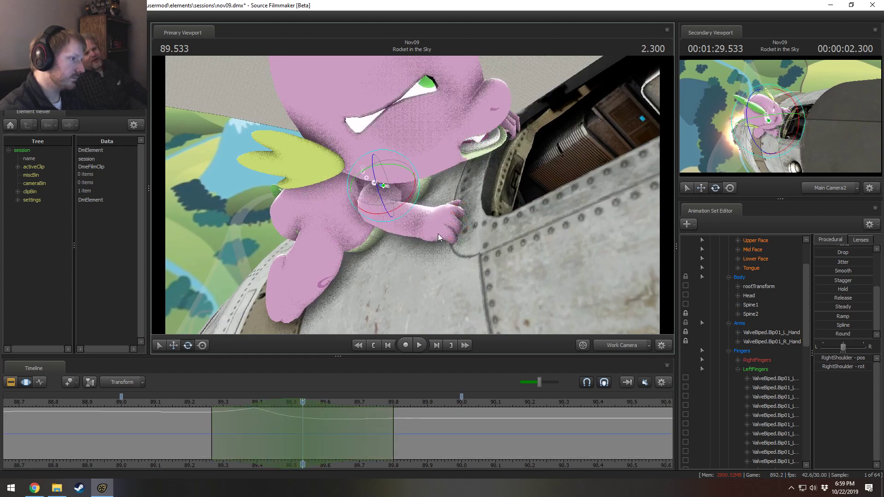
left_click(441, 220)
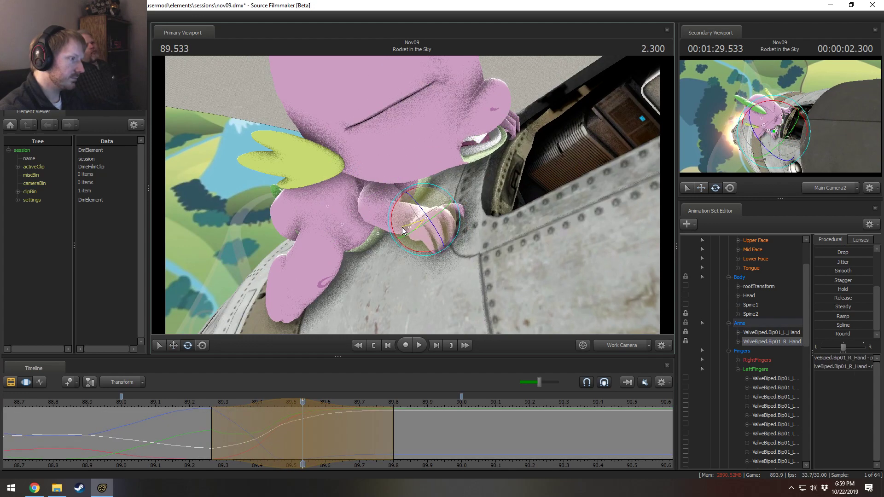
left_click_drag(403, 230, 410, 196, "alt")
key("w")
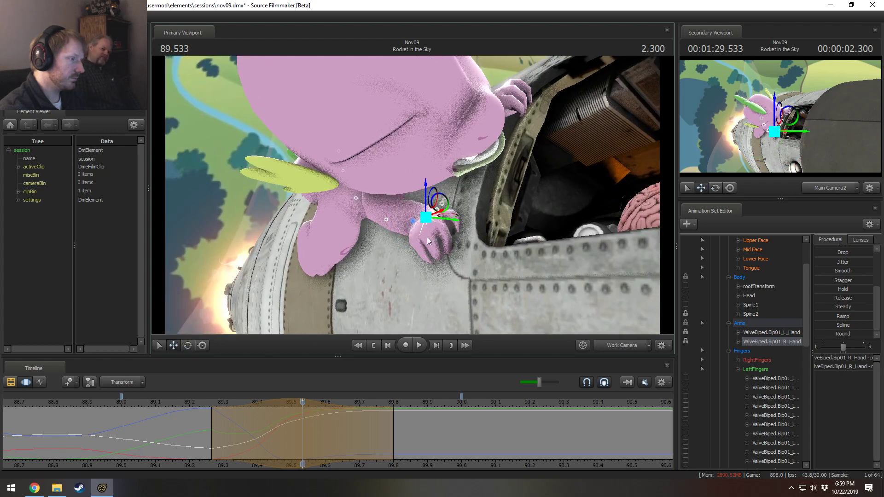
key("ctrl+z")
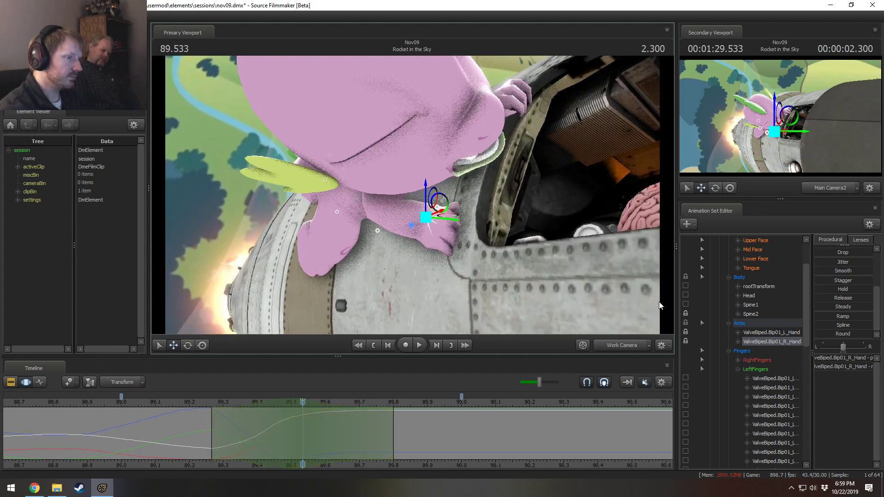
Step: Unlock ValveBiped.Bip01_R_Hand and narrow the time selection to about 89.37 to 89.70 around 89.533
left_click(686, 341)
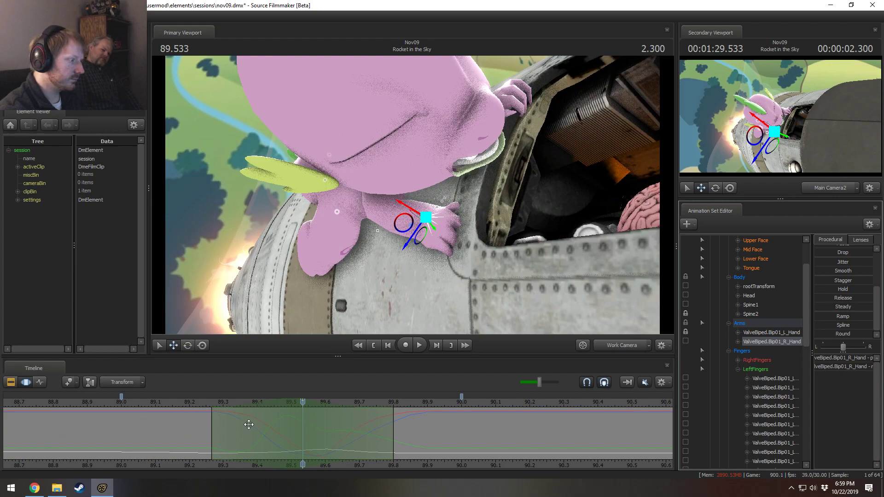
left_click(222, 426)
left_click_drag(222, 426, 301, 422)
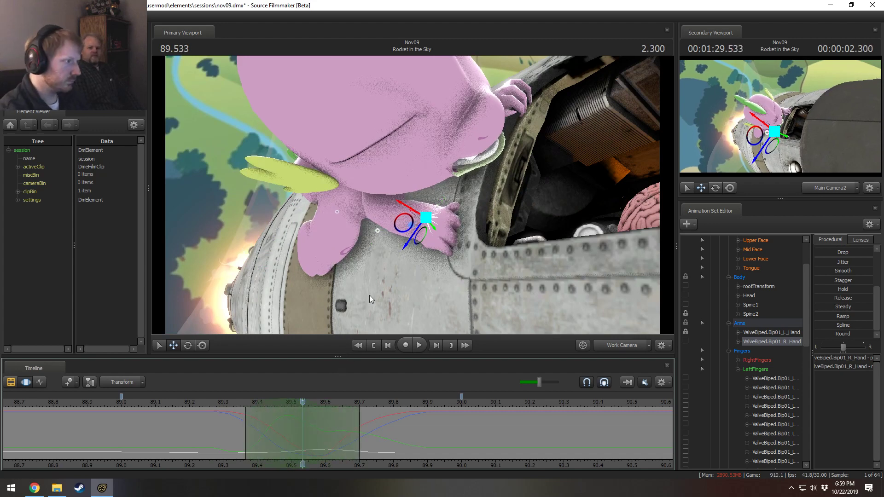
Step: Rotate the RightForearm at 89.533 so the right arm swings back away from the engine opening
left_click_drag(369, 295, 398, 184)
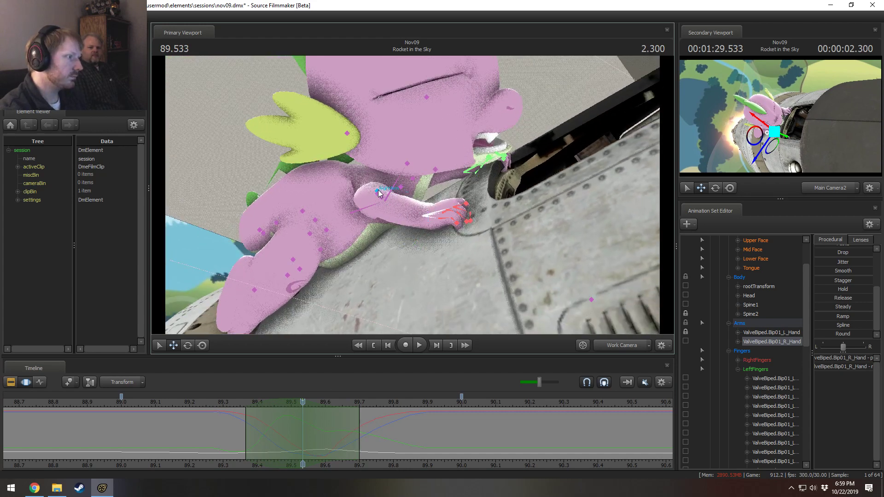
left_click(378, 194)
key("e")
left_click(377, 195)
left_click_drag(377, 195, 413, 196)
left_click(349, 206)
key("q")
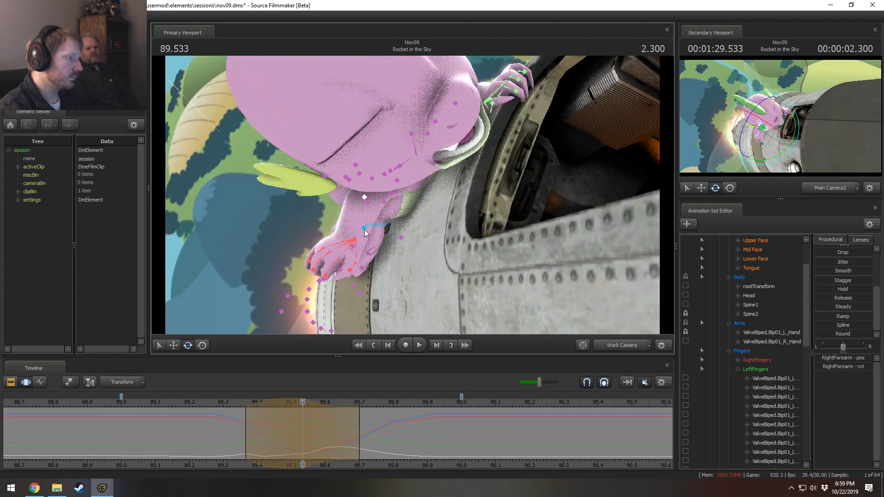
Step: Refine the pose of the right arm's bones at 89.533, checking the arm from other angles
left_click(389, 194)
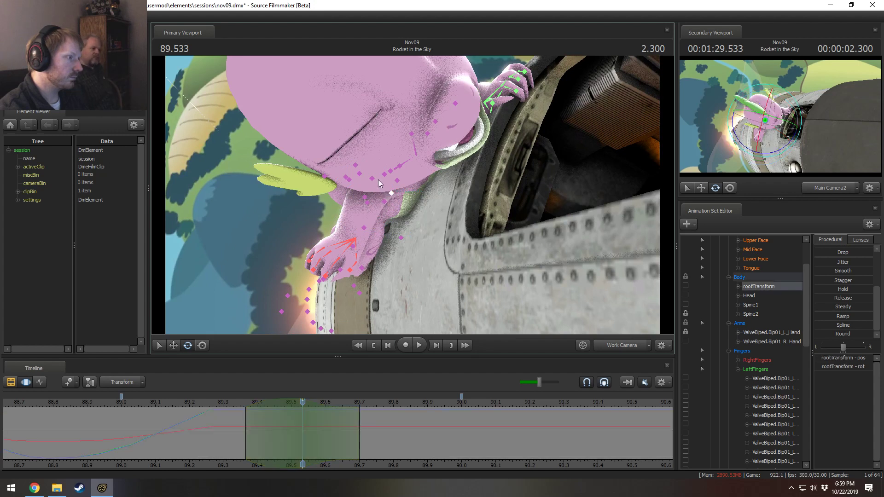
left_click(385, 174)
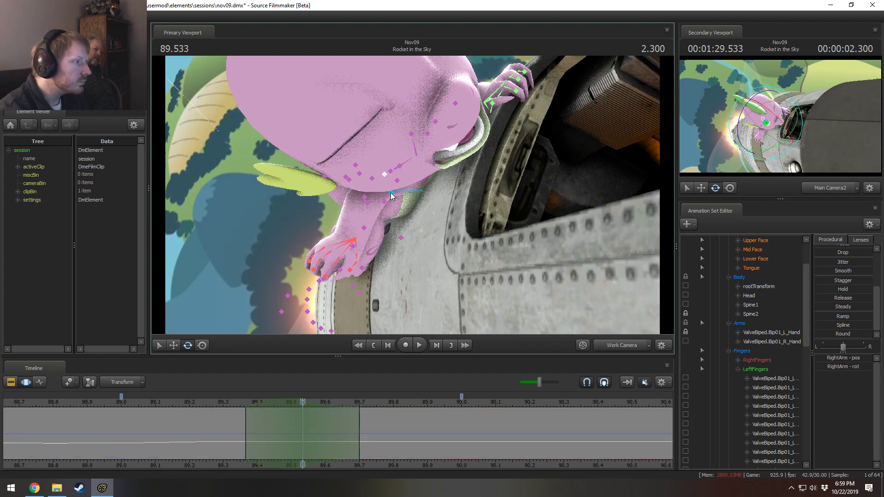
left_click(365, 203)
left_click_drag(365, 203, 404, 202)
left_click(403, 156)
left_click(366, 176)
left_click(337, 219, "ctrl")
left_click_drag(361, 230, 407, 197)
Step: Select R_Finger11, R_Finger21 and R_Finger31 together and rotate them to open the curled right hand
left_click(417, 228, "ctrl")
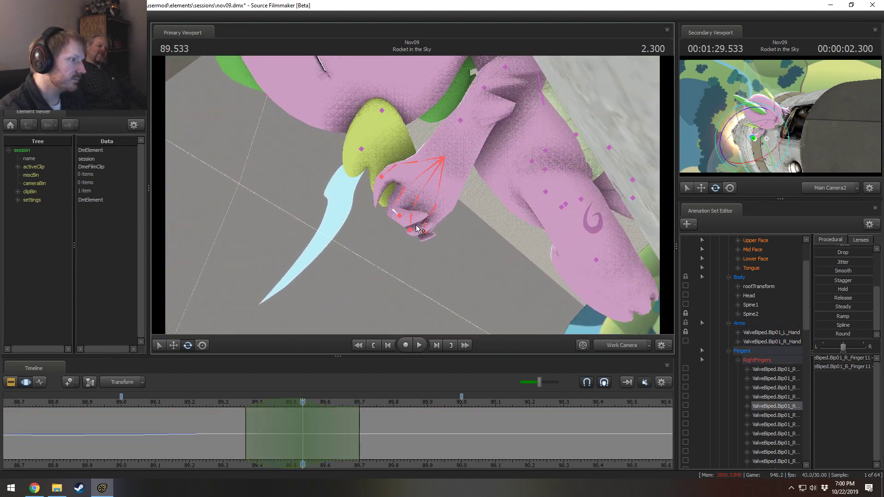
left_click(417, 228, "ctrl")
left_click(426, 232, "ctrl")
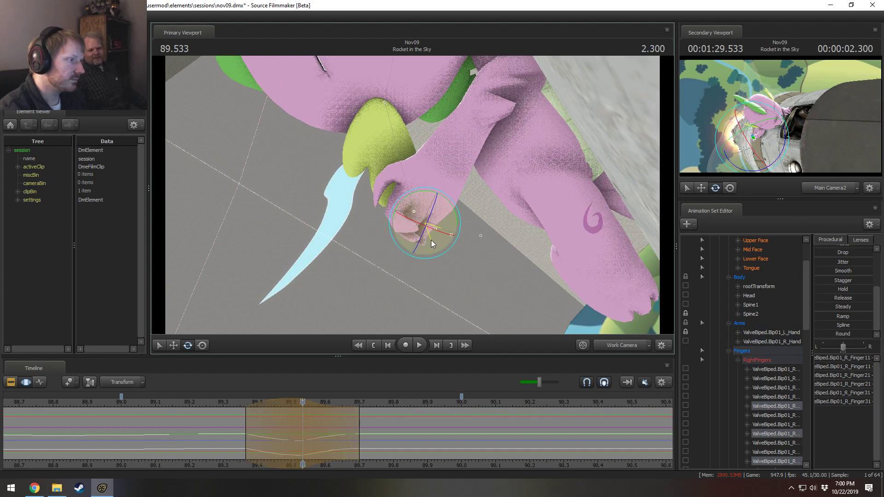
left_click(397, 224, "ctrl")
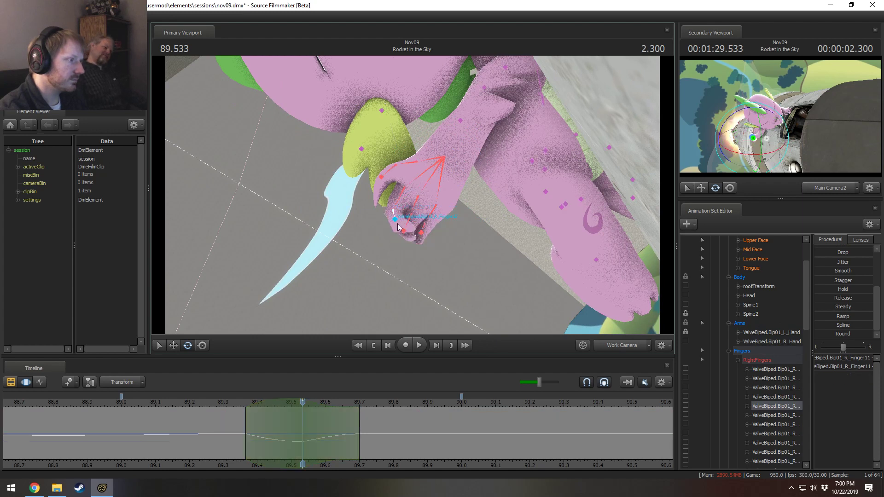
Step: Rotate the end joints R_Finger12, R_Finger22 and R_Finger32 to straighten the right hand's fingertips
left_click_drag(397, 226, 401, 238)
left_click(405, 232, "ctrl")
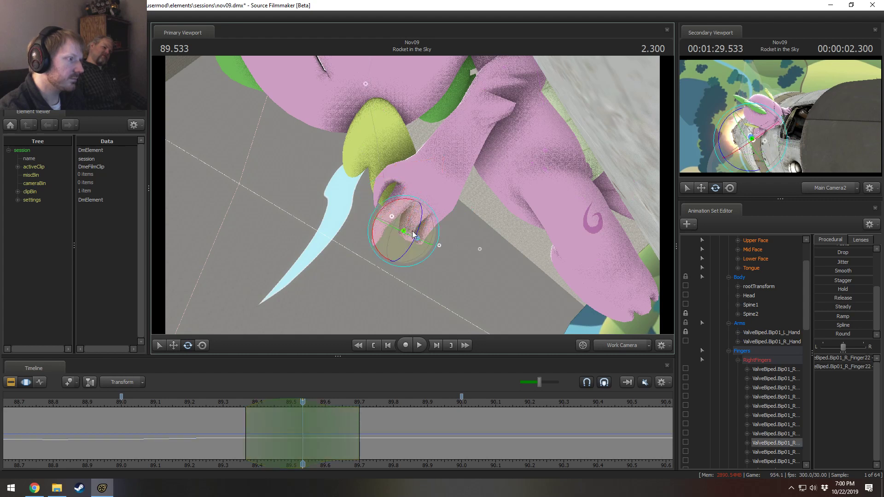
left_click_drag(413, 246, 388, 265)
left_click(421, 233, "ctrl")
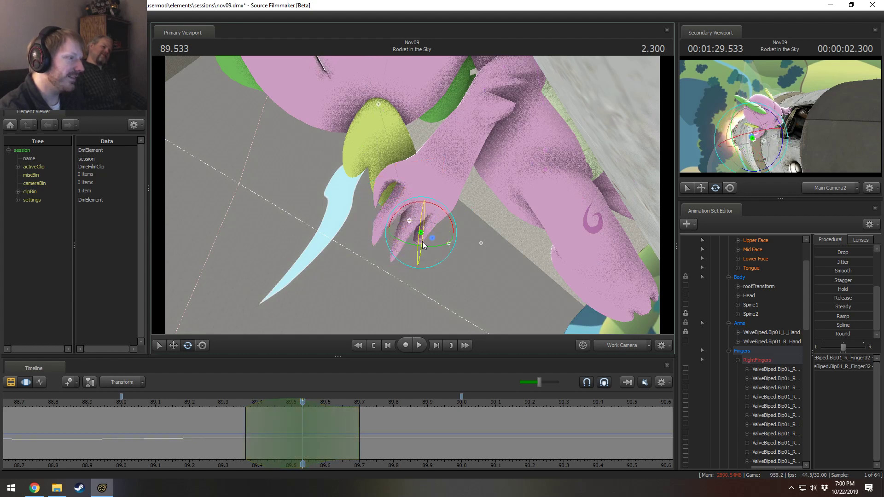
left_click_drag(422, 241, 434, 198)
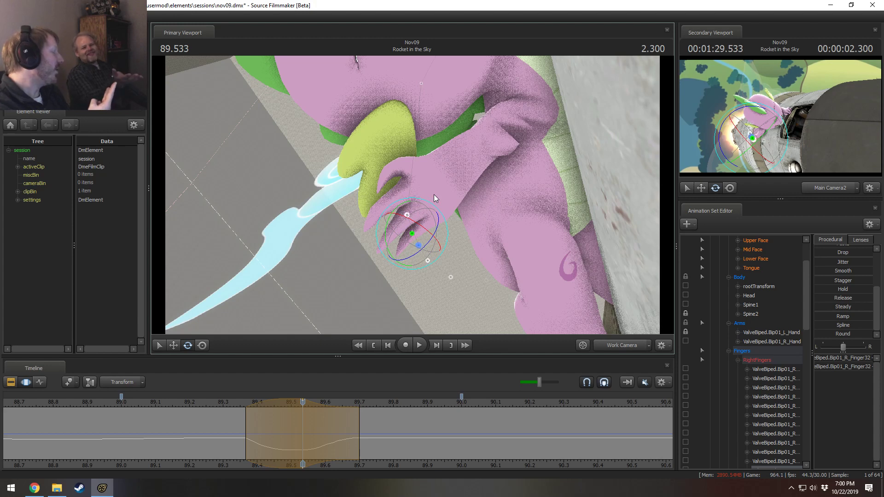
left_click_drag(429, 188, 360, 186)
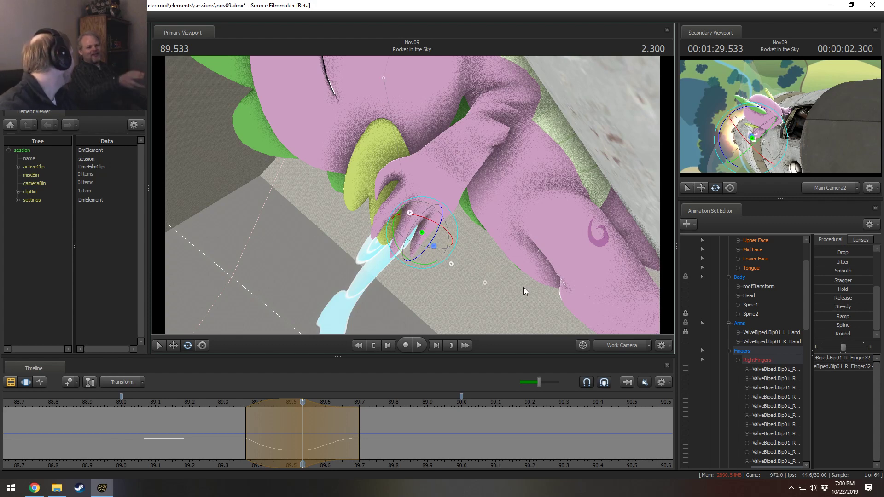
Step: Adjust the rotation of the right hand and the RightForearm at 89.533
key("ctrl")
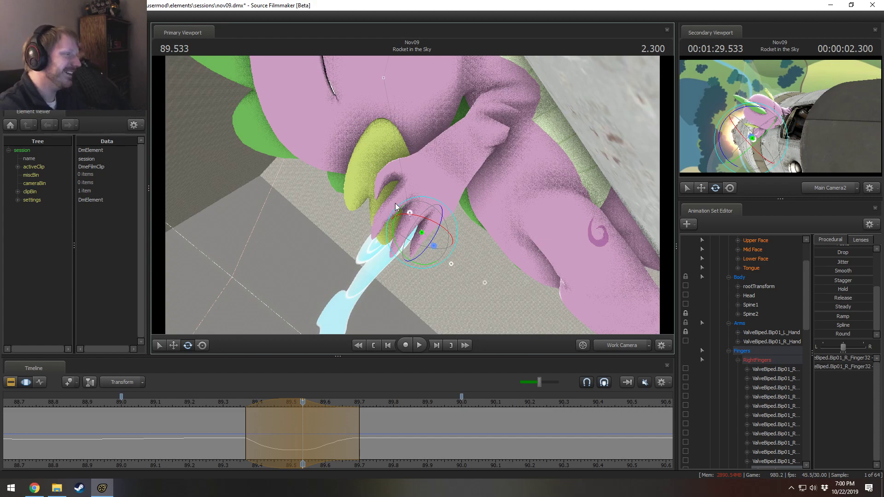
right_click_drag(384, 217, 384, 216)
left_click(423, 189)
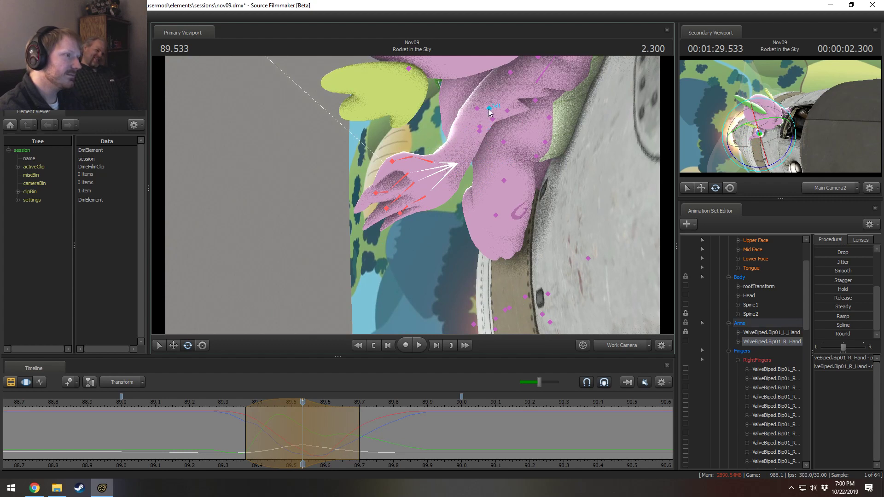
left_click(477, 109)
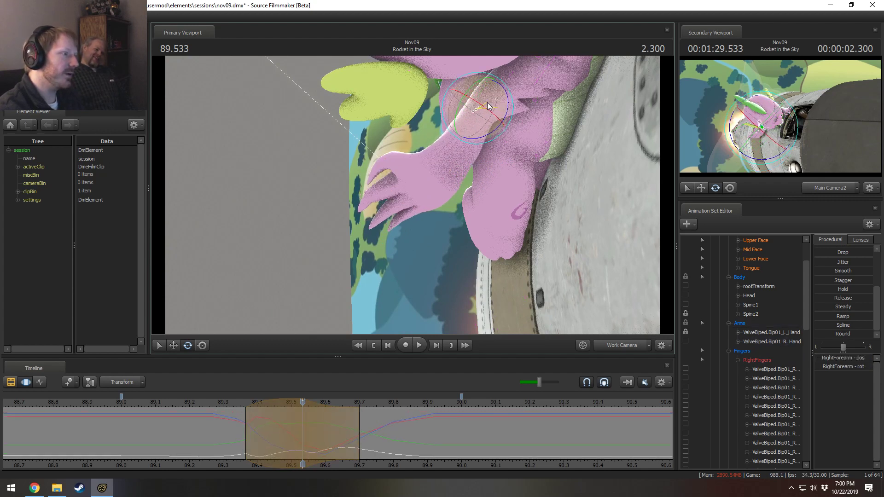
left_click(458, 168)
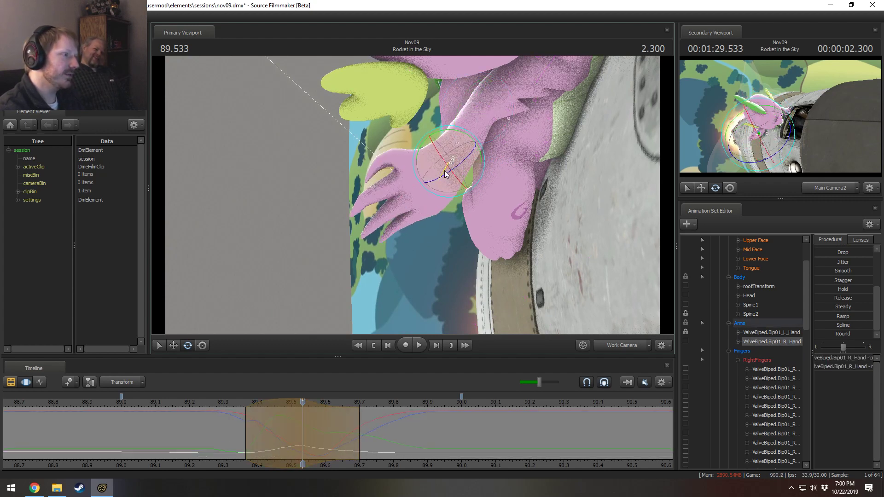
right_click_drag(450, 174, 450, 173)
Step: Rotate the joints of the right hand's first finger, R_Finger11, R_Finger12 and R_Finger1, to spread it from the others
left_click_drag(450, 173, 402, 231, "alt")
left_click(398, 207, "ctrl")
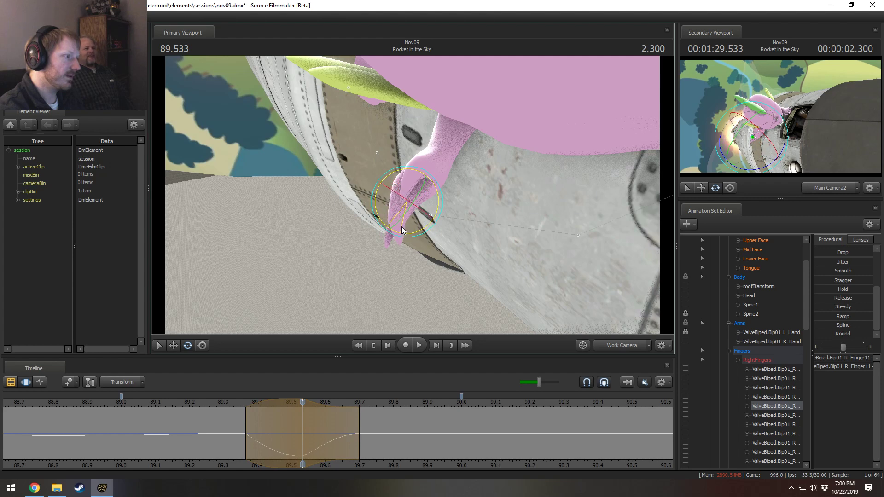
left_click_drag(415, 194, 414, 190, "alt")
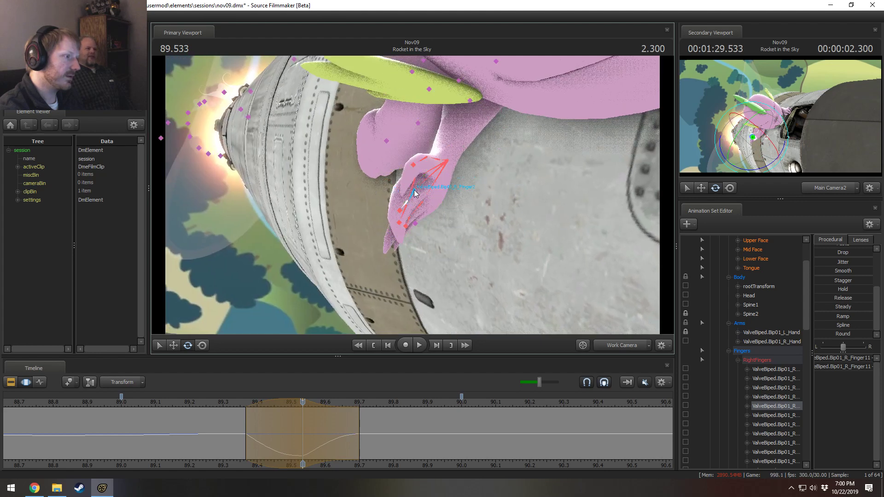
left_click(414, 192)
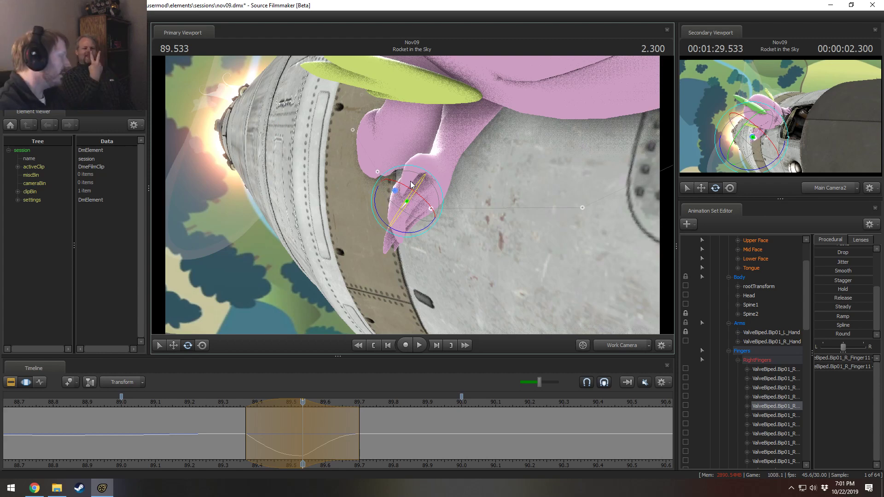
left_click_drag(411, 183, 387, 178)
left_click_drag(423, 206, 426, 242, "alt")
left_click(403, 213, "ctrl")
left_click(428, 208)
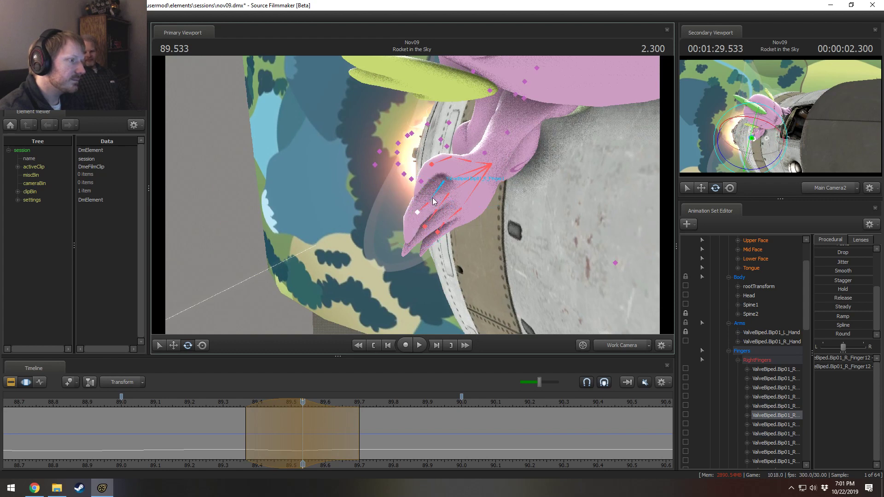
left_click(443, 222)
left_click_drag(443, 222, 433, 212)
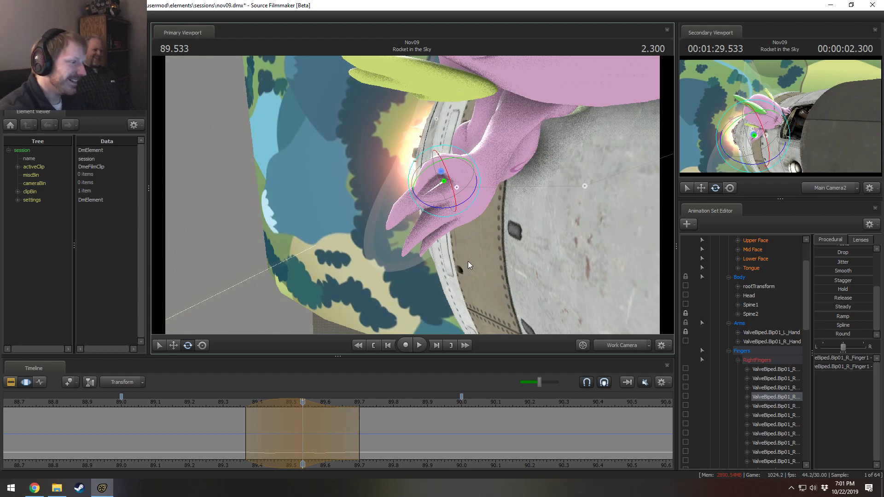
Step: View the whole character on the rocket and play through the right arm motion up to about 89.9
left_click_drag(474, 286, 439, 211)
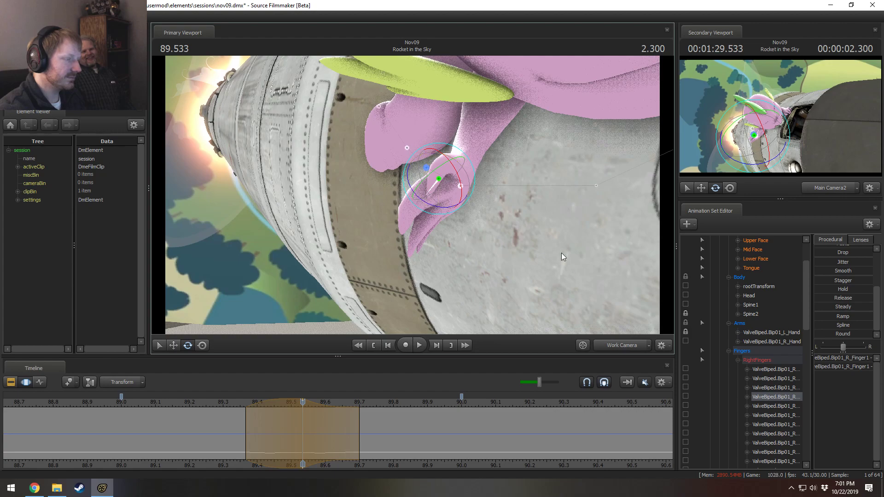
left_click_drag(564, 255, 402, 234)
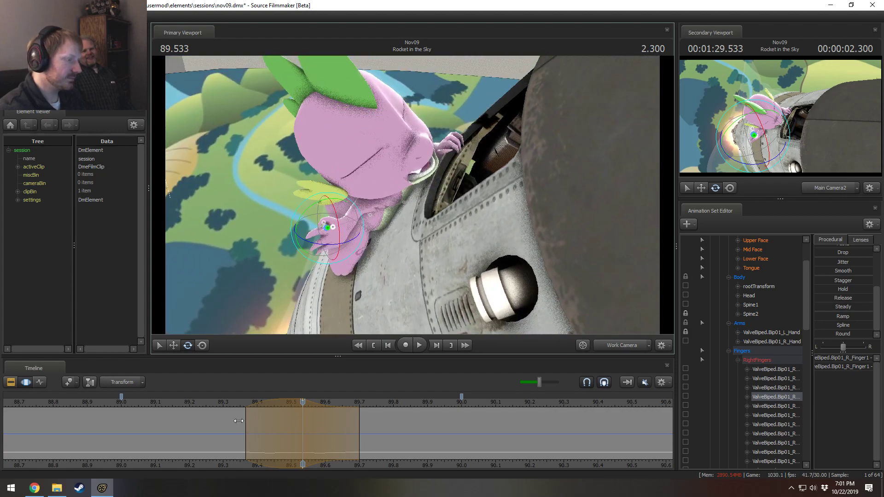
mouse_move(335, 424)
left_mouse_down()
mouse_move(326, 424)
mouse_move(336, 424)
left_mouse_up()
key("space")
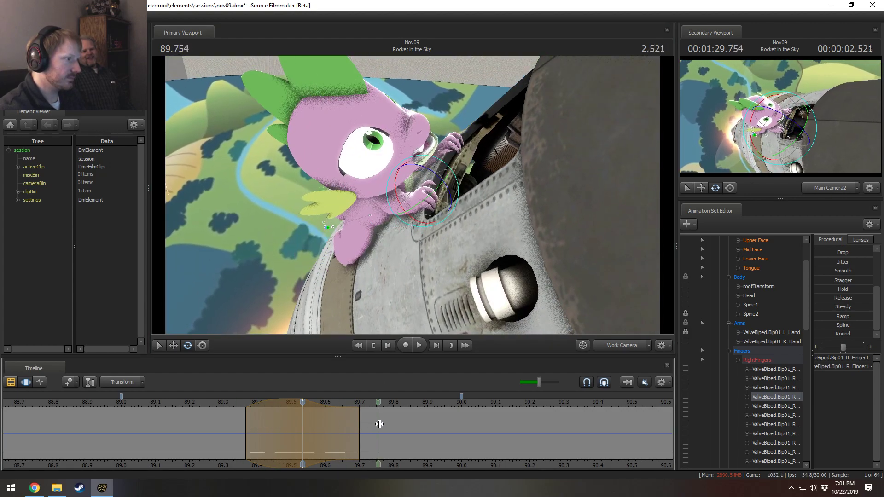
left_click(121, 412)
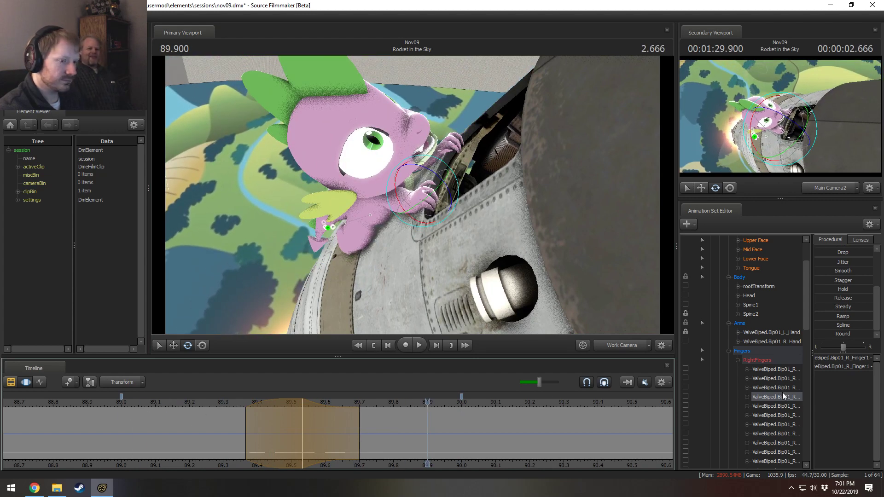
Step: Select the RightFingers group with the right arm's controls and make a time selection from about 88.97 to 89.70 around 89.366
key("ctrl+s")
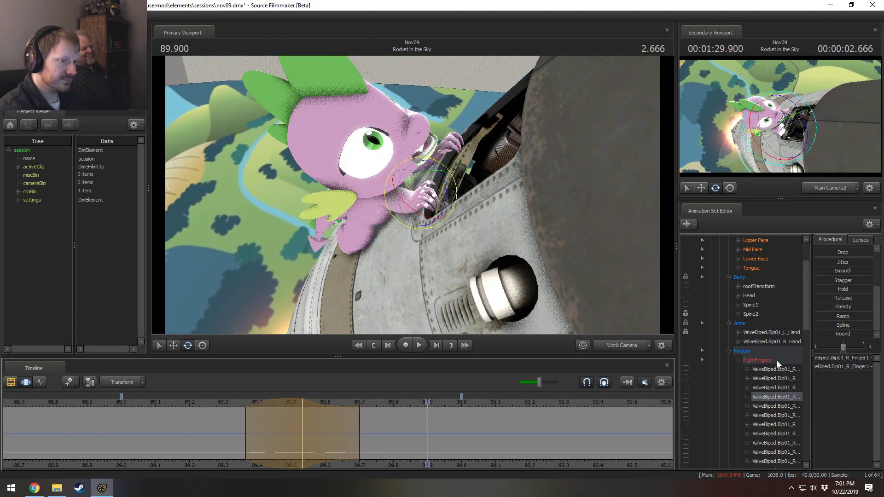
left_click(777, 360)
left_click(395, 200)
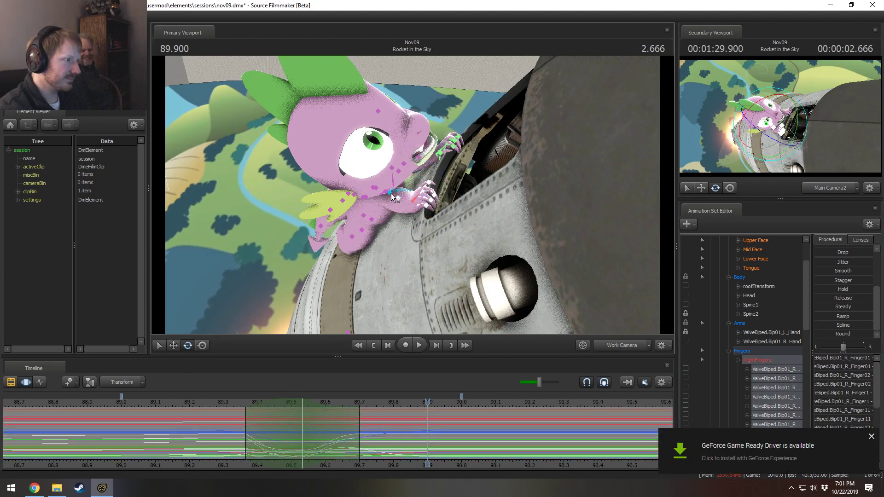
left_click(244, 438)
scroll(246, 439, "up", 10)
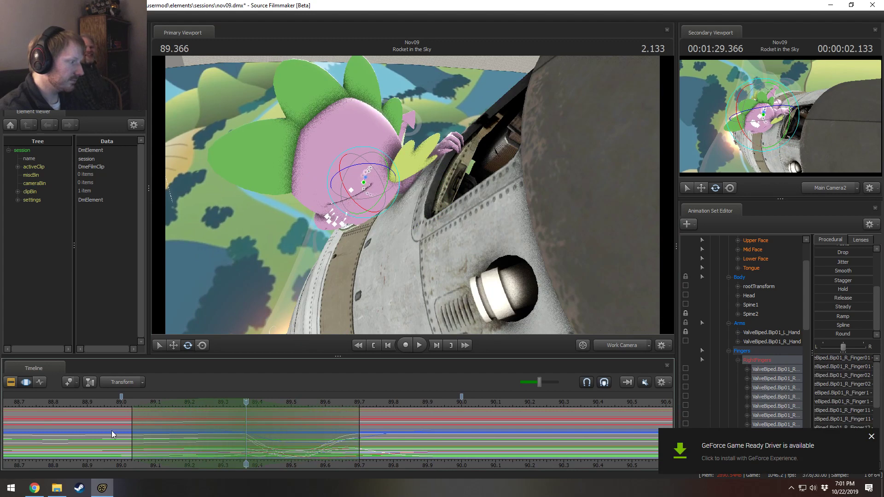
mouse_move(244, 429)
left_mouse_down()
mouse_move(201, 432)
mouse_move(258, 428)
left_mouse_up()
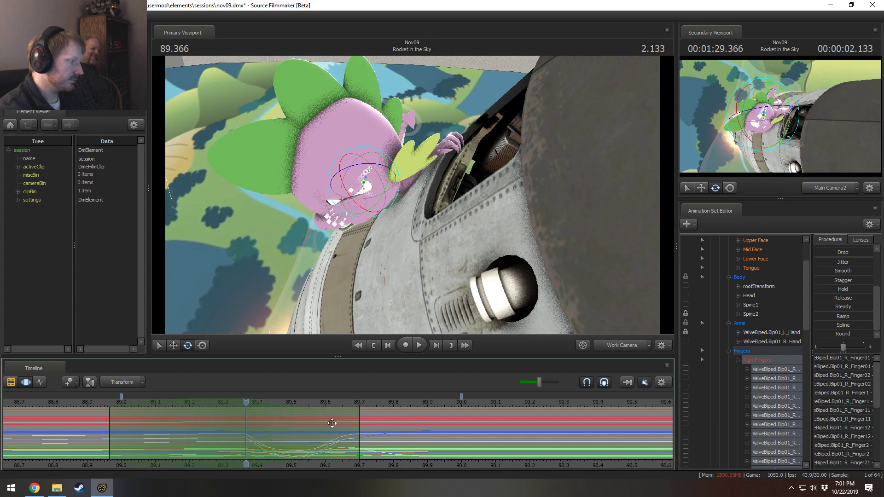
Step: Undo the last RightFingers change and replay the right hand's motion up to about 89.9
key("ctrl+z")
left_click(662, 382)
left_click(673, 418)
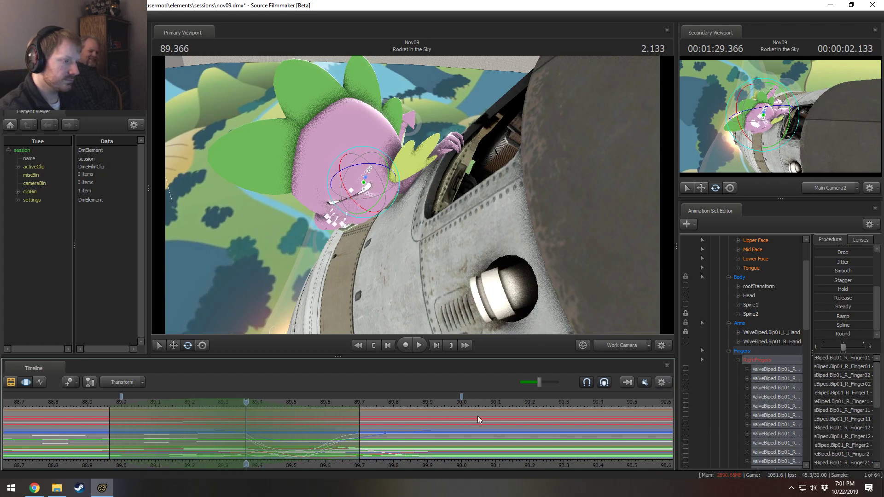
left_click_drag(250, 420, 213, 421)
left_click_drag(116, 420, 340, 445)
key("space")
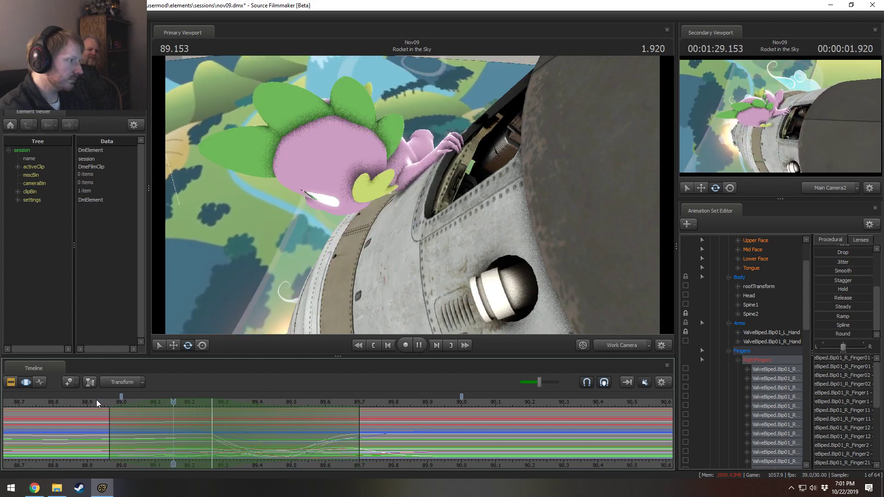
key("space")
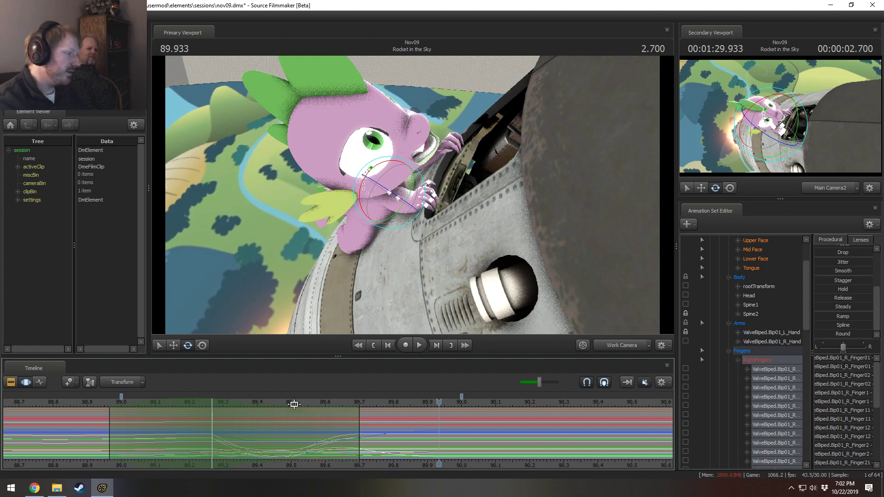
Step: Play through the whole character's motion from 88.500 to about 89.9
scroll(333, 424, "down", 1)
scroll(333, 424, "down", 2)
left_click(172, 404)
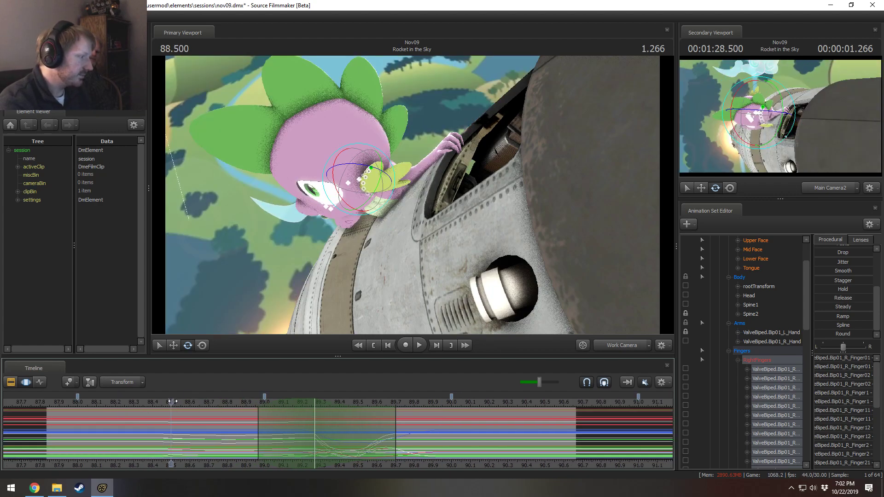
key("space")
left_click(227, 434)
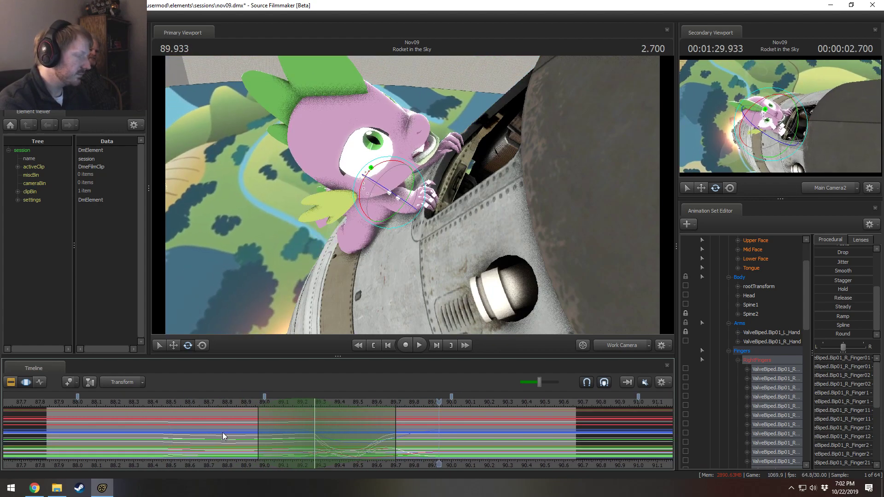
Step: Rotate the Head at 89.466 within a time selection from about 89.2 to 89.77
mouse_move(237, 443)
left_mouse_down()
mouse_move(341, 438)
mouse_move(361, 426)
mouse_move(332, 420)
mouse_move(408, 427)
left_mouse_up()
left_click_drag(488, 228, 412, 199, "alt")
left_click(425, 173)
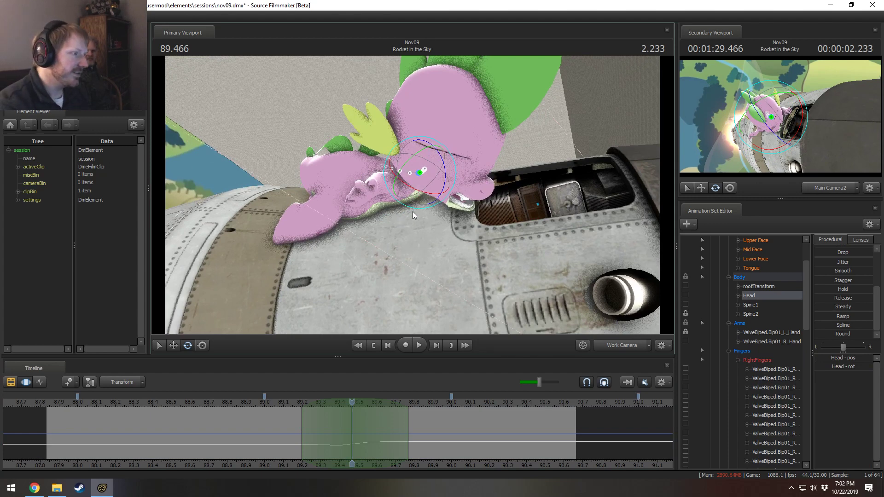
left_click_drag(413, 215, 411, 201)
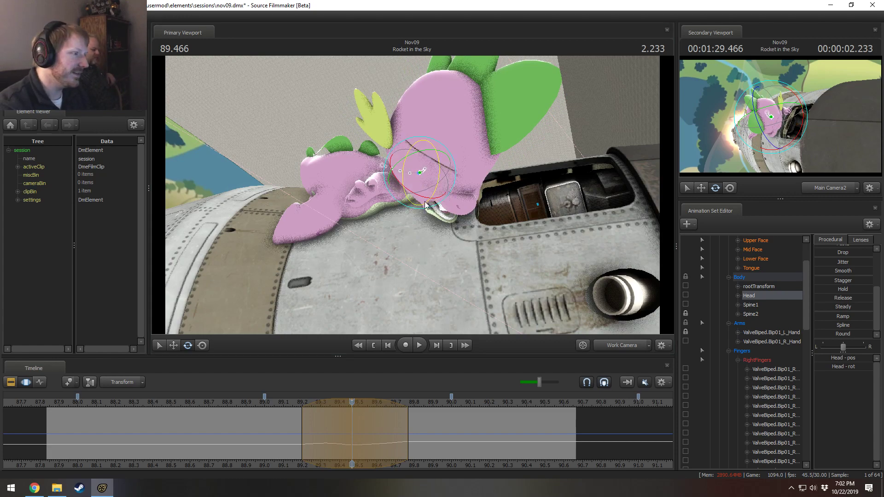
left_click_drag(414, 201, 424, 188)
Step: Collapse the finger groups, lock LeftShoulder and rotate Spine2 at 89.433
left_click_drag(276, 435, 346, 421)
left_click_drag(395, 197, 420, 193)
left_click(396, 164)
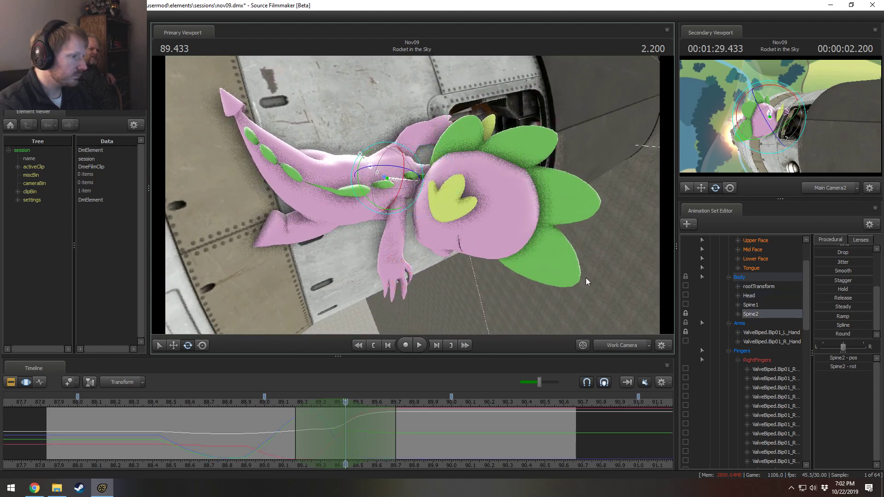
scroll(747, 366, "down", 6)
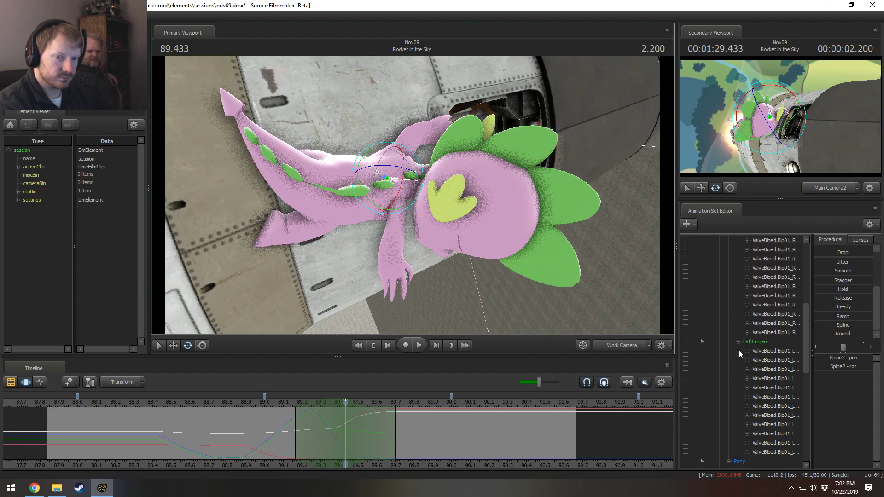
scroll(738, 348, "up", 3)
left_click(738, 305)
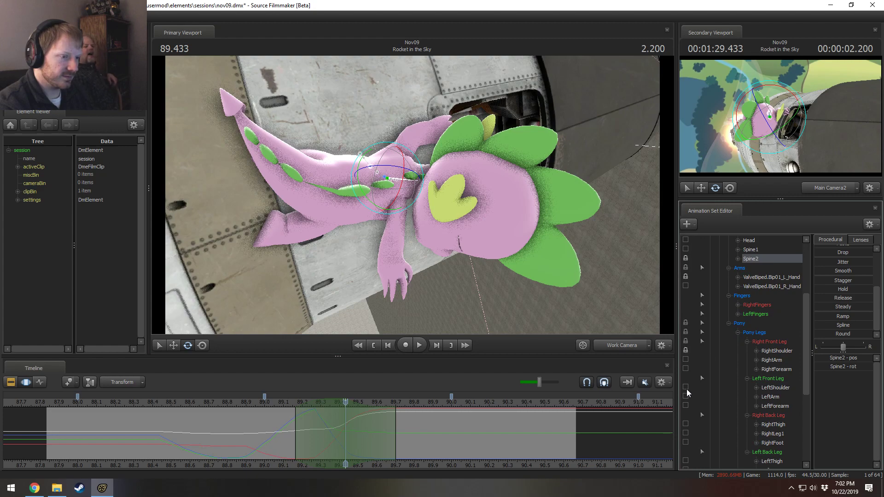
left_click_drag(399, 215, 418, 223, "alt")
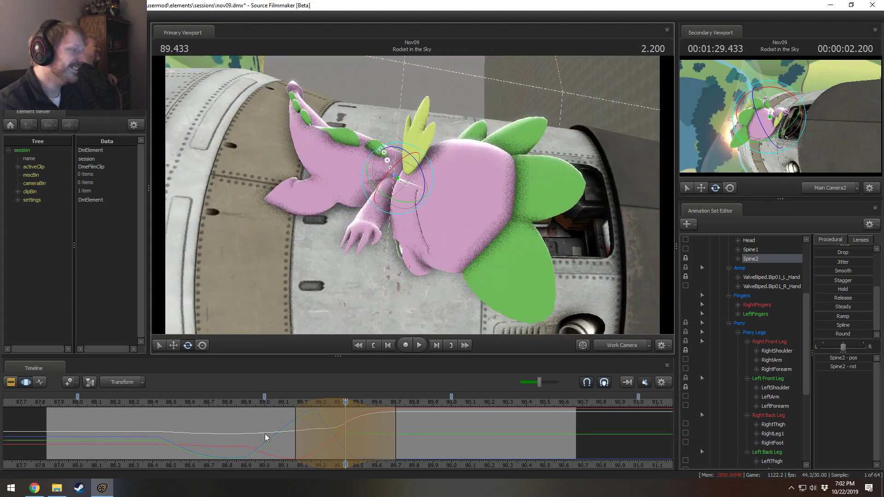
Step: Check the poses frame by frame up to 89.733 and adjust the Spine2 time selection to about 89.2–89.6 around 89.400
key("Right")
key("Right")
key("Right")
key("Right")
key("Right")
key("Right")
key("Right")
key("Right")
key("Right")
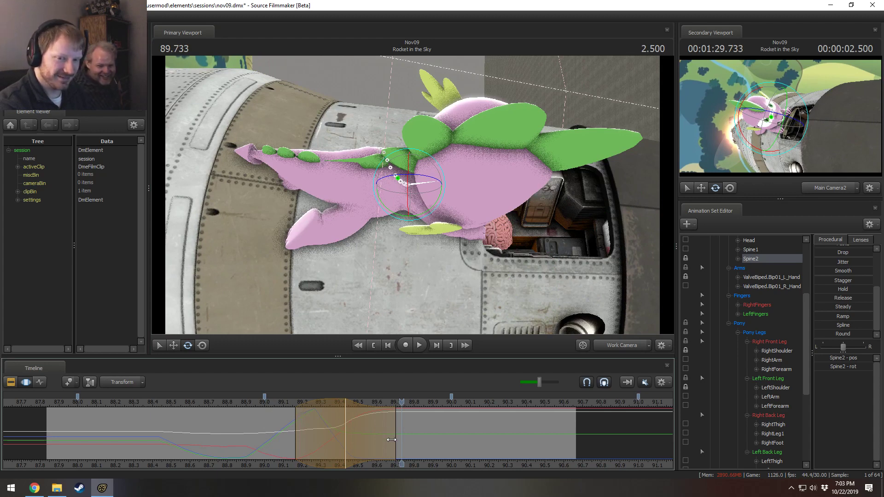
left_click_drag(390, 440, 377, 440)
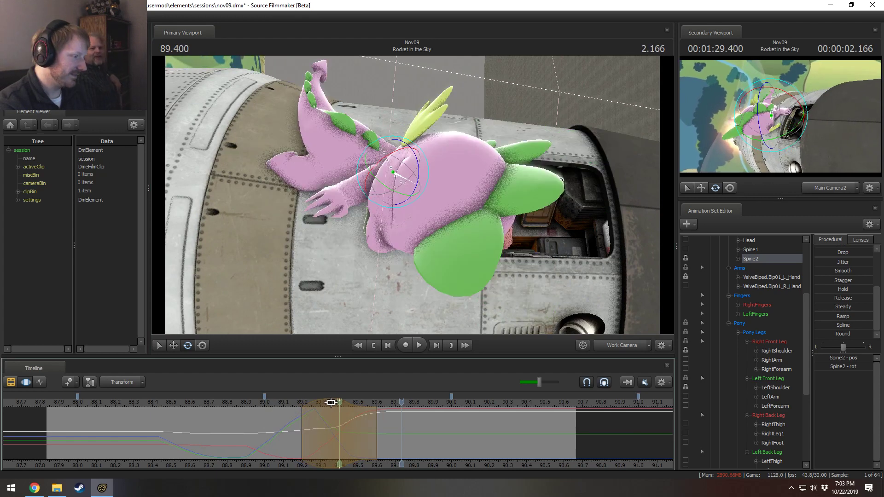
Step: Play back the Spine2 motion from about 88.97 while viewing the character from the side
key("space")
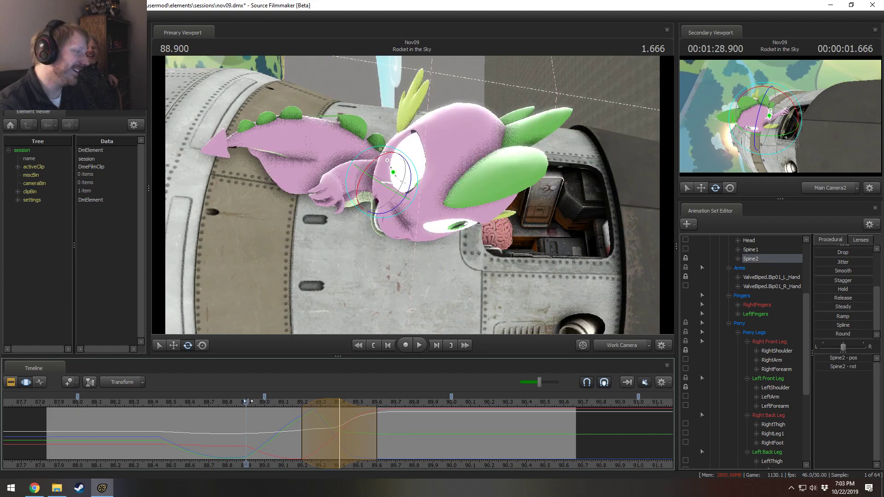
left_click(258, 402)
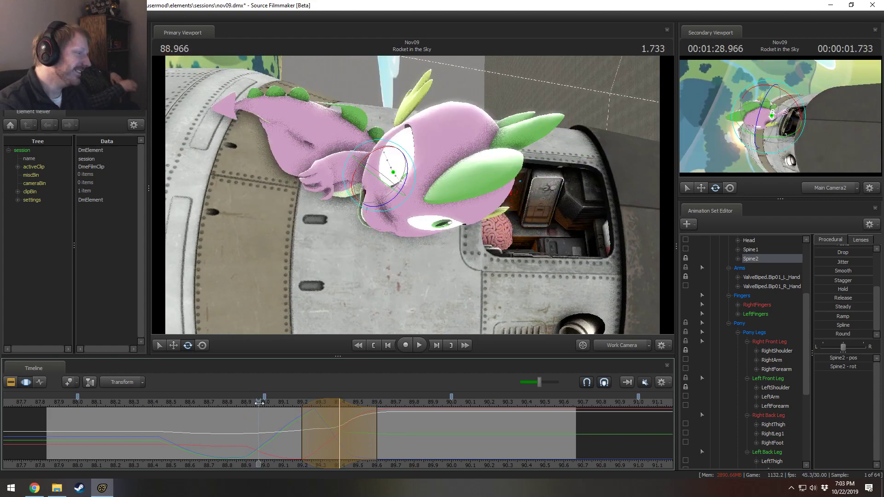
left_click_drag(396, 207, 413, 193)
key("space")
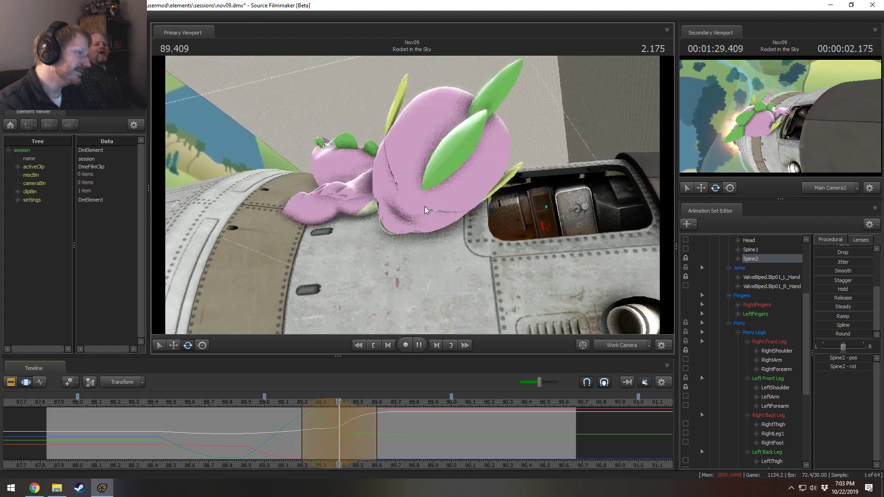
Step: Select Head together with Spine2 and apply the Release preset over about 89.23–89.83 around 89.533
left_click(377, 425)
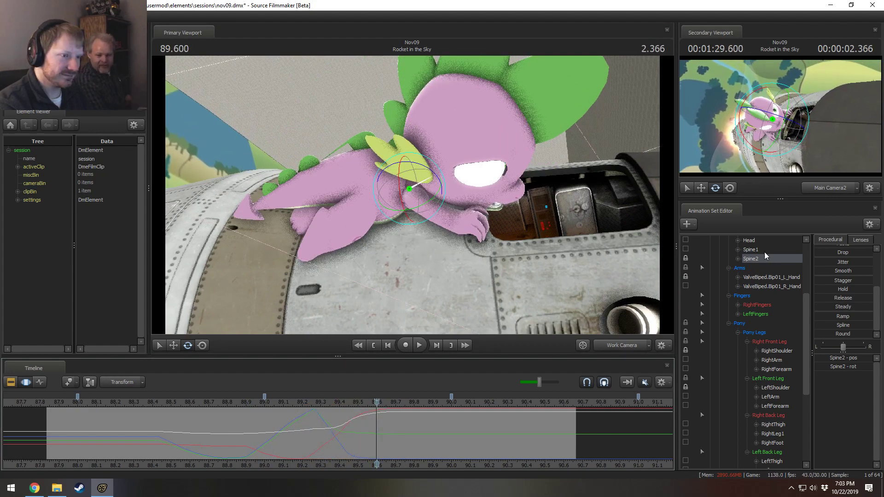
left_click(750, 241, "ctrl")
left_click_drag(357, 427, 364, 423)
scroll(364, 423, "up", 5, "shift")
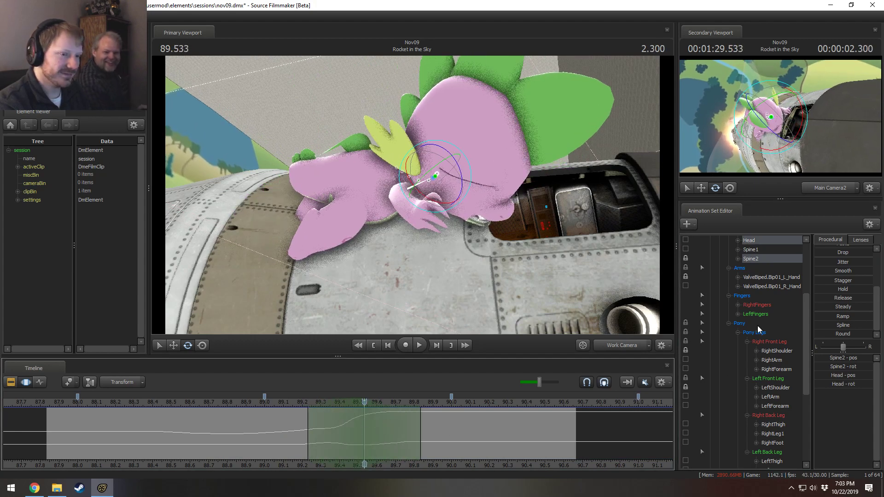
left_click(848, 299)
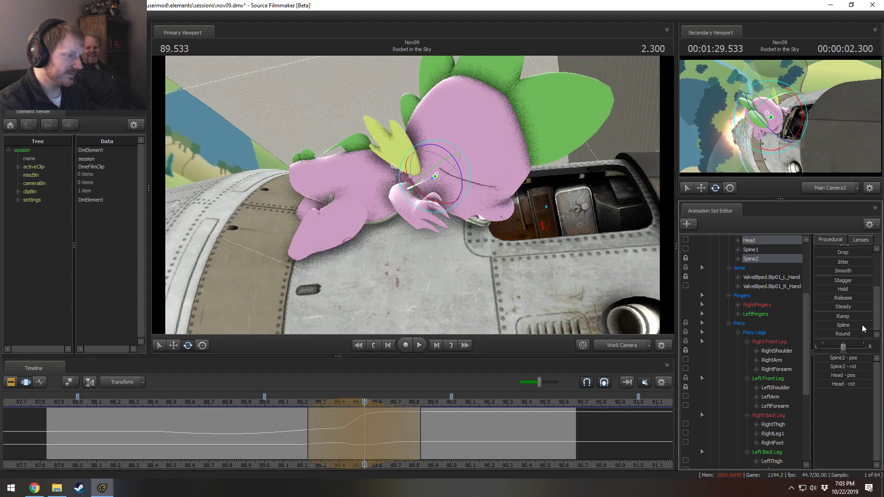
Step: Replay the head and spine motion between about 89.2 and 89.9
left_click(301, 402)
key("space")
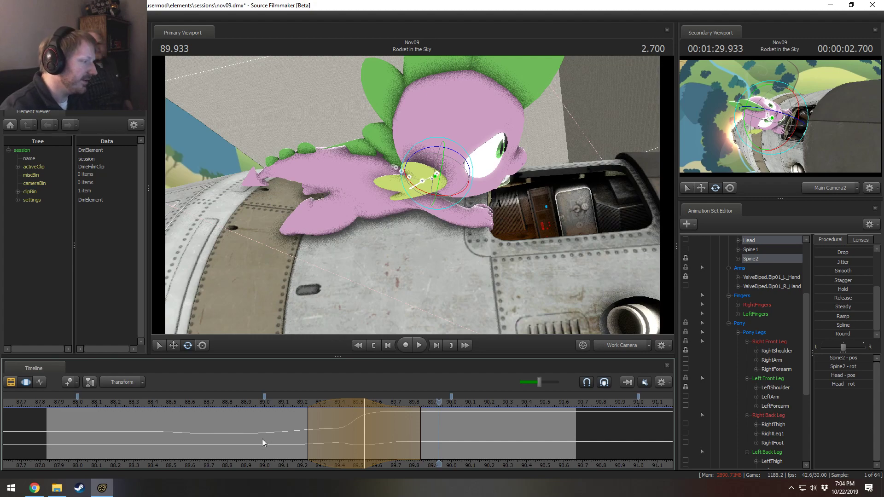
left_click_drag(281, 405, 391, 432)
key("space")
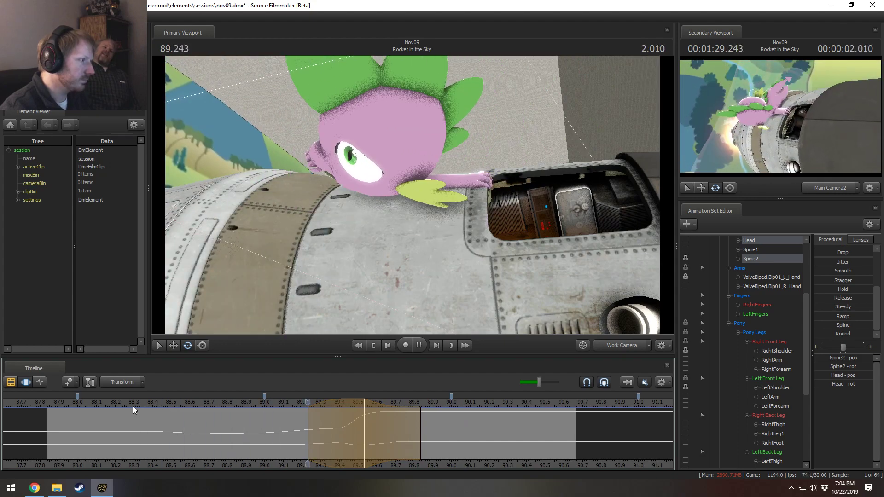
key("space")
Step: Make a time selection from about 89.33 to 90.0 around 89.666 and select the left hand control
left_click(271, 433)
mouse_move(270, 433)
left_mouse_down()
mouse_move(415, 439)
mouse_move(376, 446)
mouse_move(388, 446)
left_mouse_up()
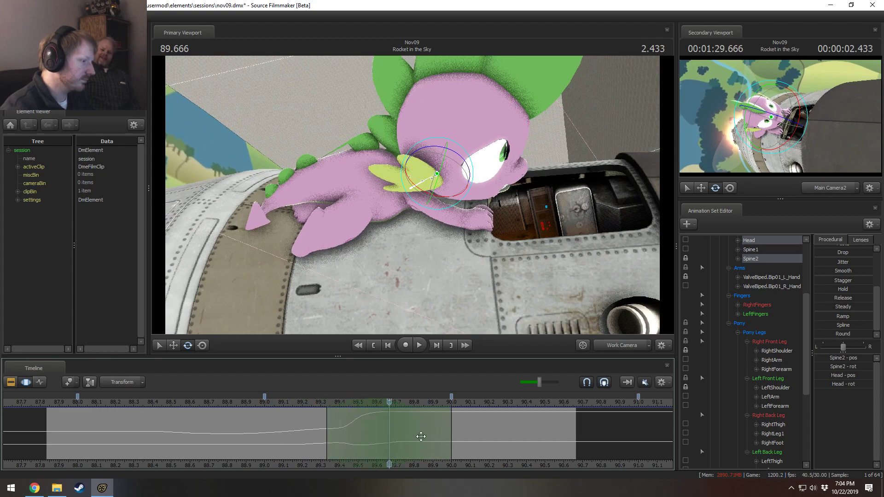
left_click_drag(460, 257, 509, 198)
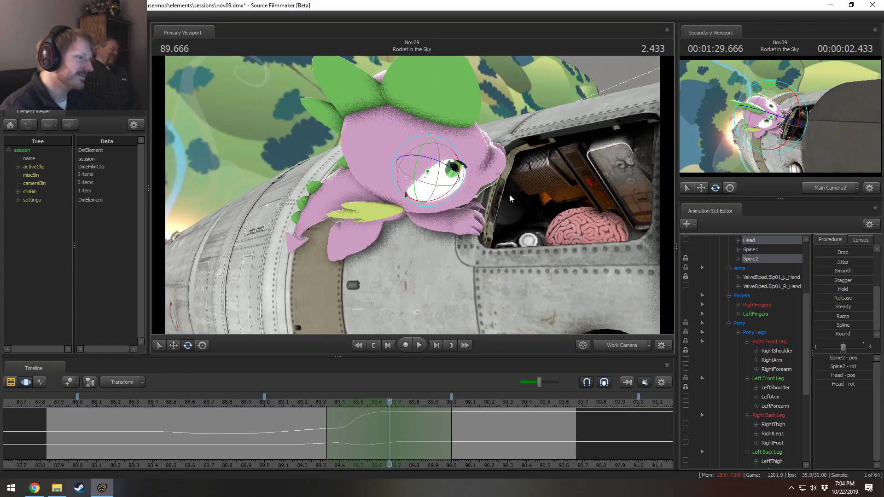
left_click(458, 226)
left_click(476, 170)
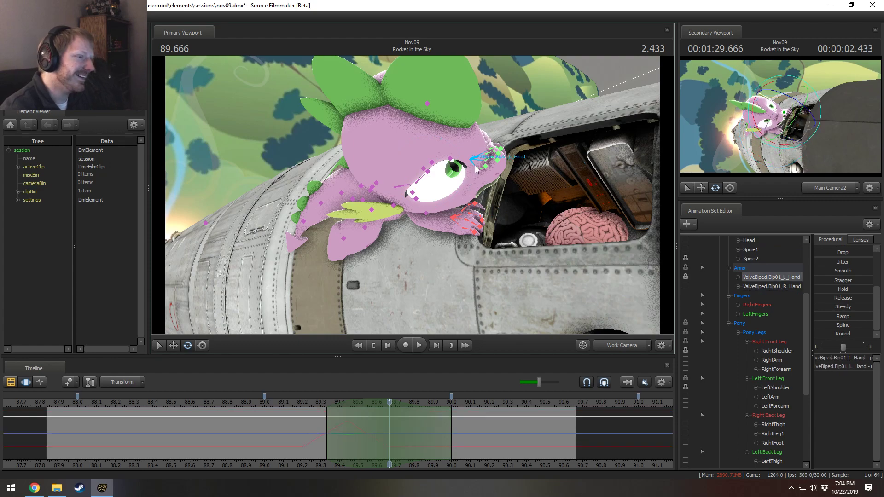
Step: Lock the right hand control and rotate the Pelvis at 89.666
left_click(685, 286)
left_click_drag(405, 202, 403, 221)
left_click(378, 205, "ctrl")
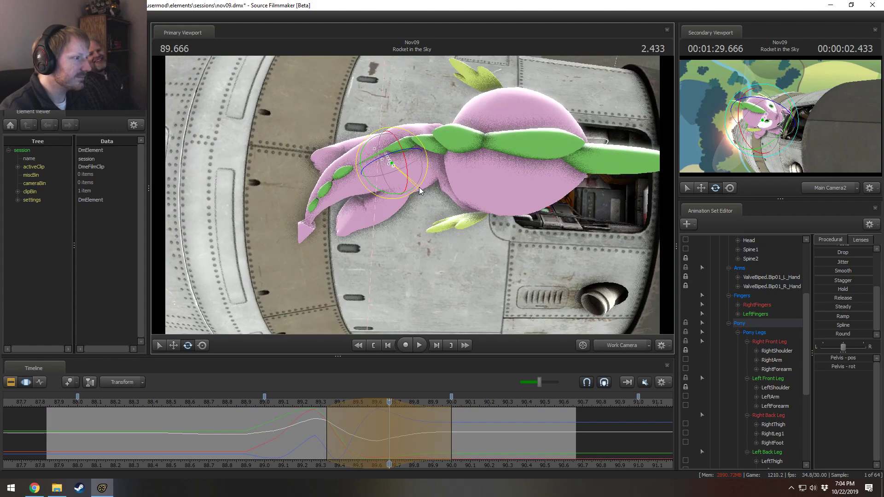
left_click_drag(483, 190, 421, 208)
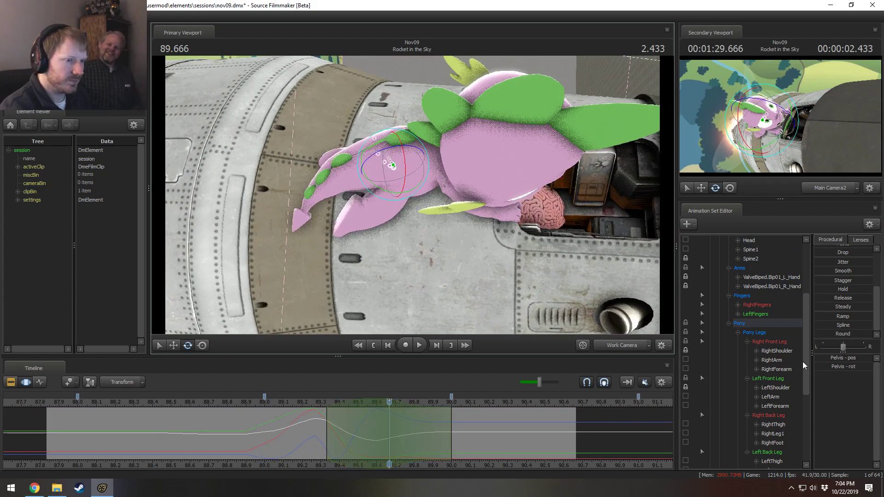
Step: Unlock RightShoulder and LeftShoulder and adjust the Pelvis rotation at 89.666
left_click(685, 349)
left_click(685, 377)
left_click(685, 387)
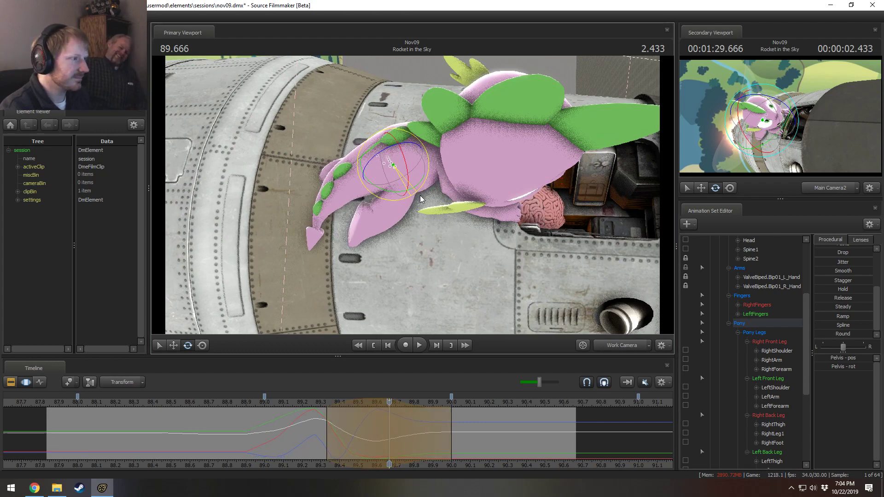
right_click_drag(412, 199, 388, 192)
left_click_drag(388, 191, 416, 179)
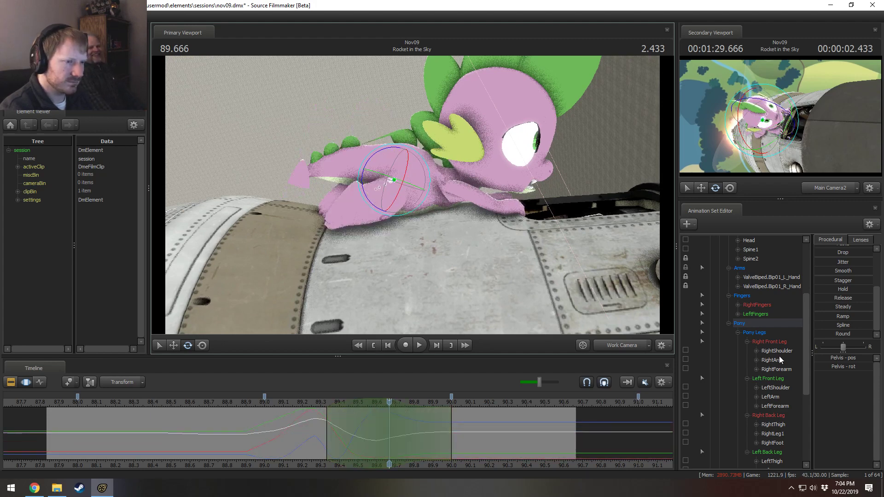
Step: Unlock Spine2 and move the Pelvis to a new position at 89.666
scroll(758, 340, "up", 3)
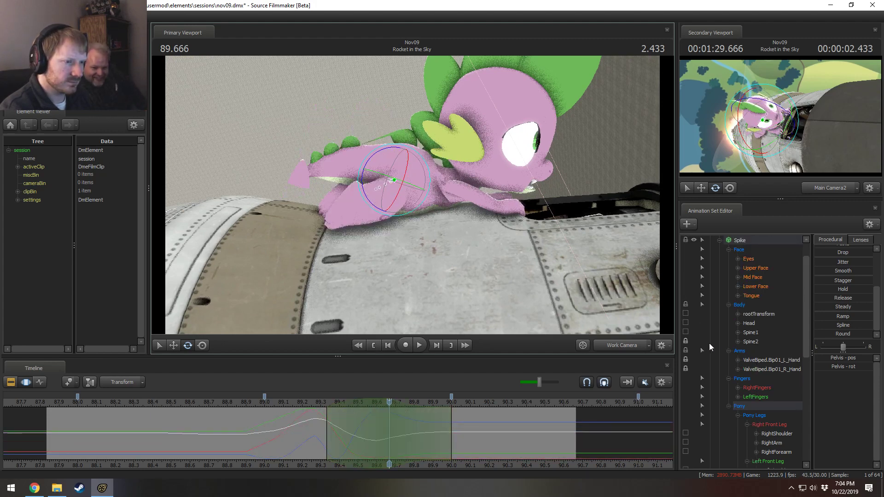
left_click(685, 342)
left_click_drag(562, 235, 411, 204, "alt")
left_click_drag(395, 232, 403, 235)
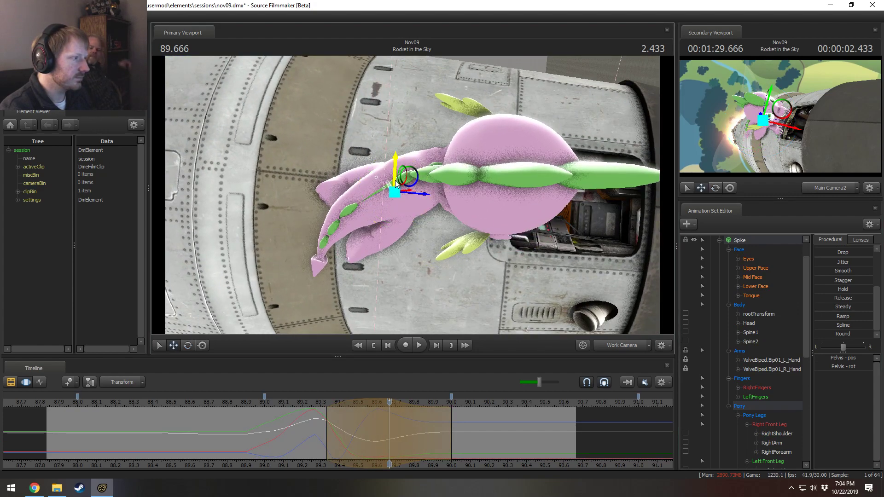
left_click_drag(397, 197, 405, 208)
Step: Play the shot repeatedly from several start points to review the new pelvis motion up to about 90.1
key("space")
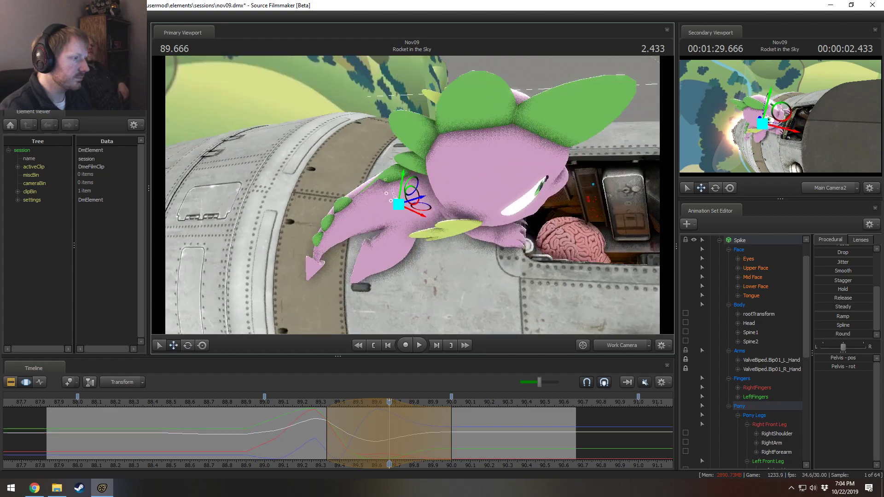
key("space")
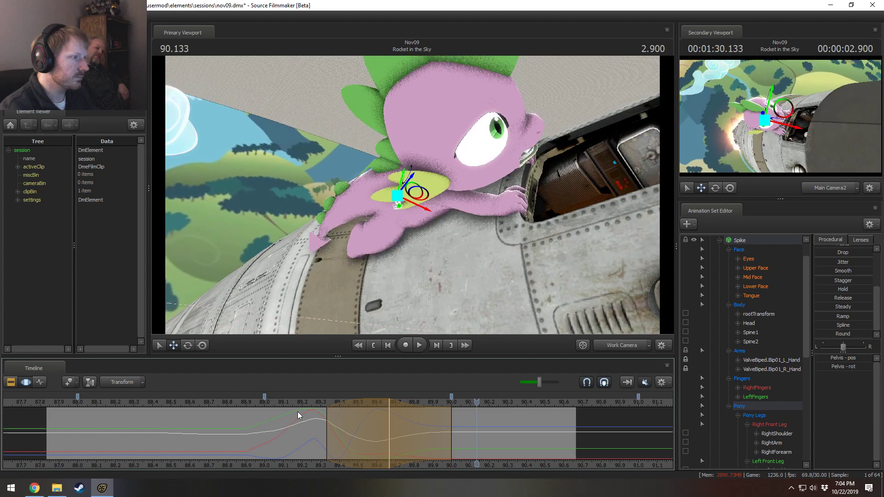
key("space")
left_click(285, 401)
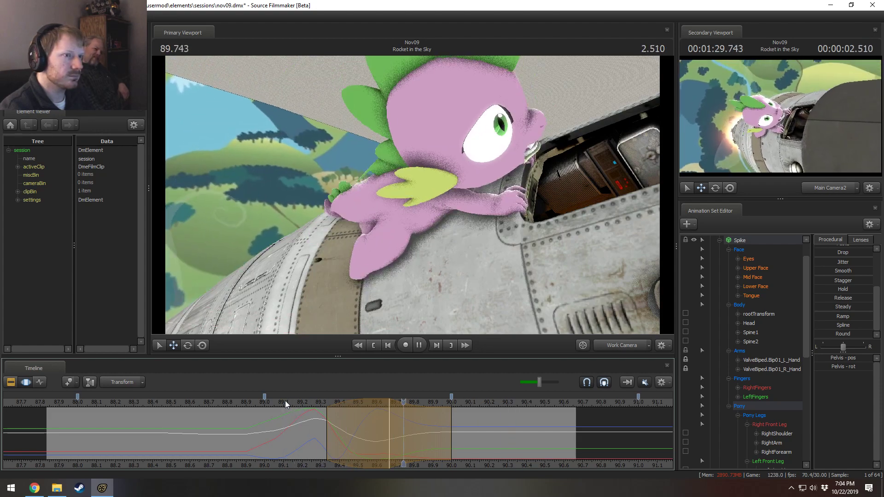
key("space")
left_click(126, 408)
key("space")
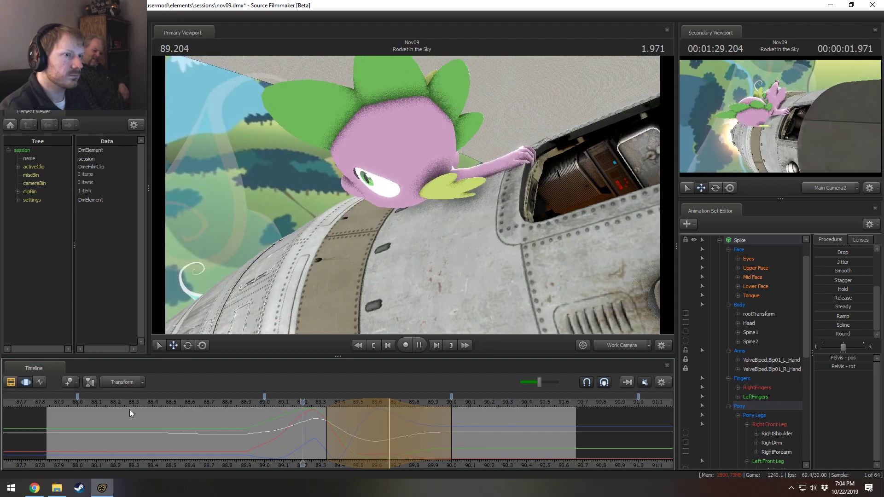
key("space")
left_click(255, 404)
key("space")
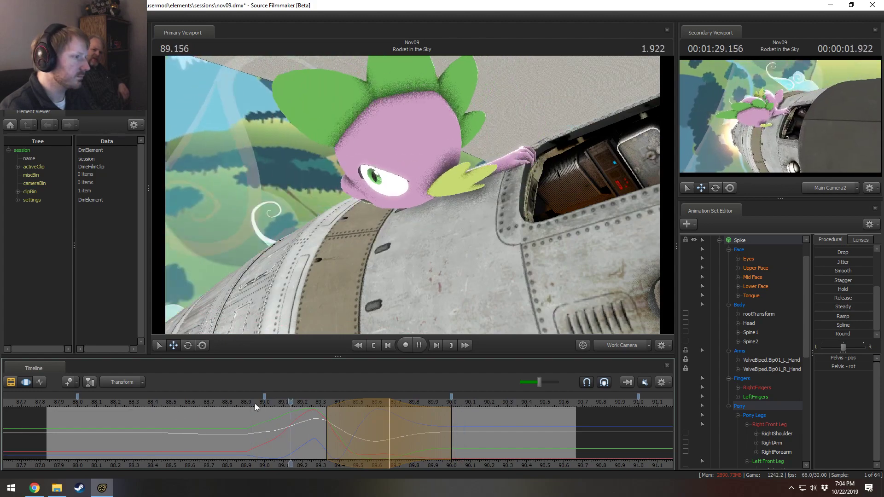
Step: Play the shot from about 89.0 to check the pelvis motion up to about 89.6
key("space")
left_click(267, 405)
key("space")
key("space")
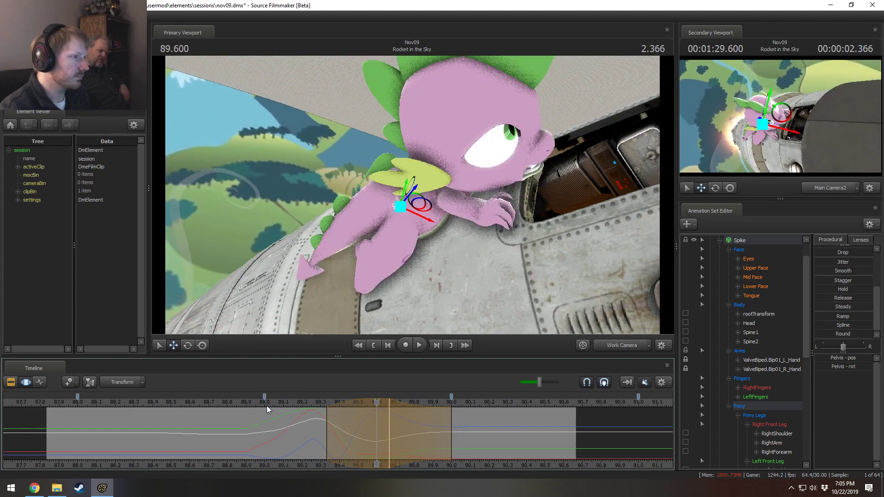
Step: Park at 89.666, examine the pelvis and arm pose from several angles, and compare it with the neighbouring frames
left_click_drag(266, 405, 389, 409)
left_click_drag(407, 276, 389, 421, "alt")
left_click_drag(485, 300, 617, 290, "alt")
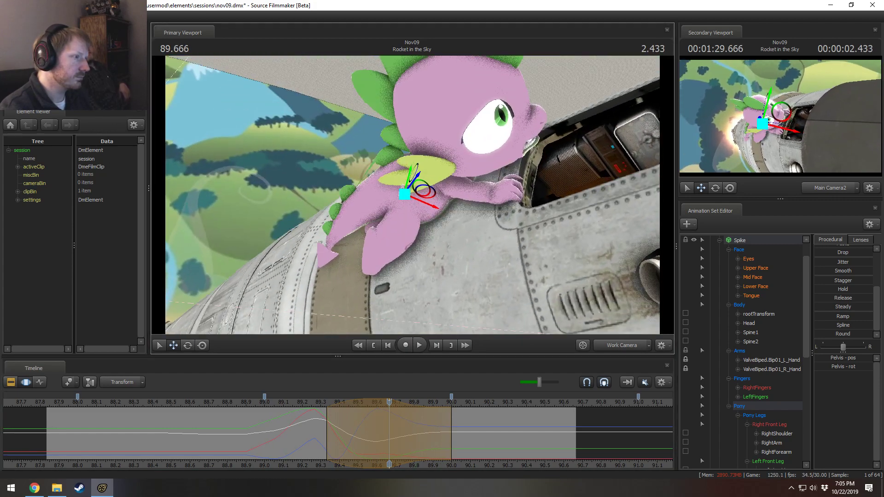
mouse_move(389, 423)
left_mouse_down()
mouse_move(444, 424)
mouse_move(389, 424)
left_mouse_up()
left_click_drag(405, 203, 440, 185, "alt")
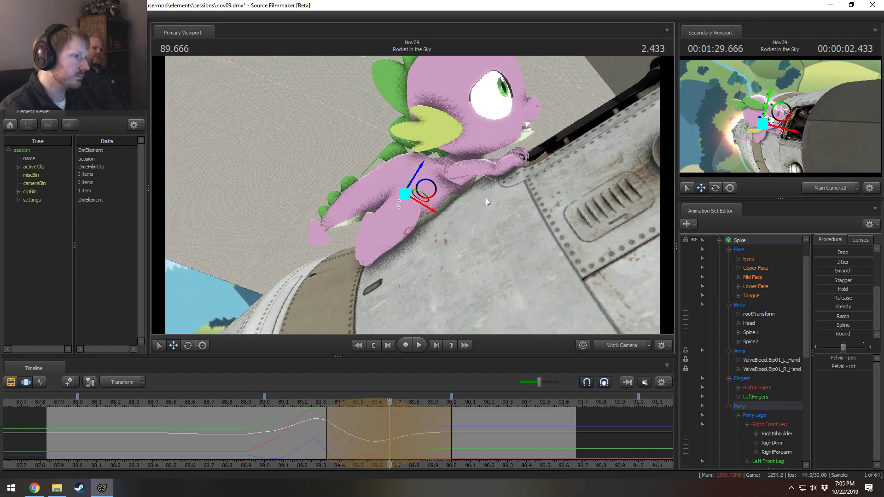
left_click_drag(450, 277, 488, 249)
key("w")
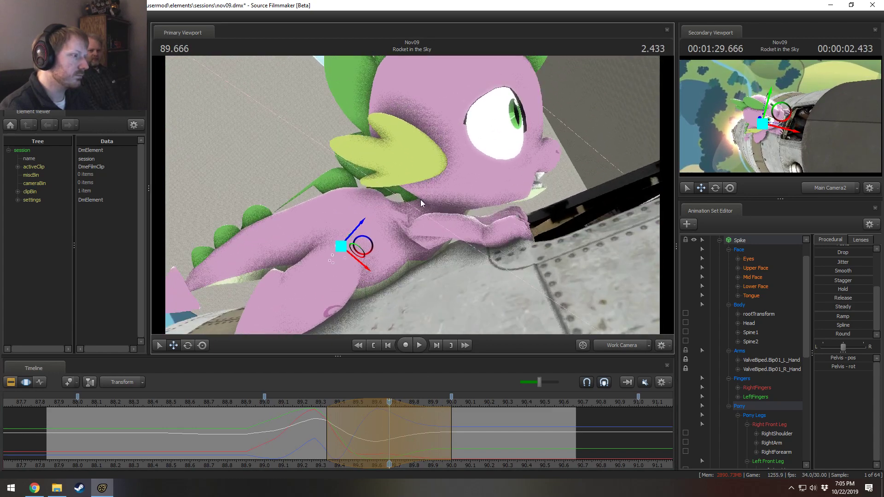
key("Left")
key("Left")
key("Right")
key("Right")
Step: Pick the LeftShoulder, RightShoulder and RightForearm controls in turn and inspect the right arm's pose at 89.666 from several angles
key("ctrl")
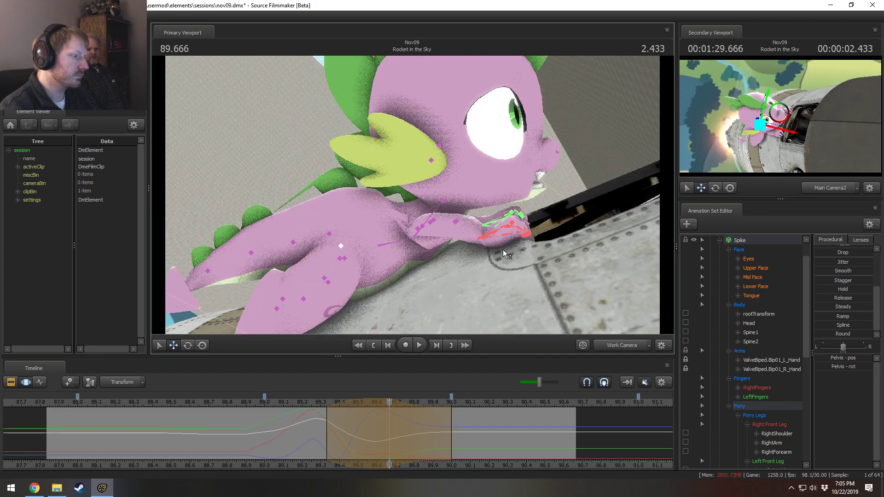
left_click(502, 250)
left_click_drag(523, 280, 567, 272, "alt")
left_click_drag(412, 220, 413, 194, "alt")
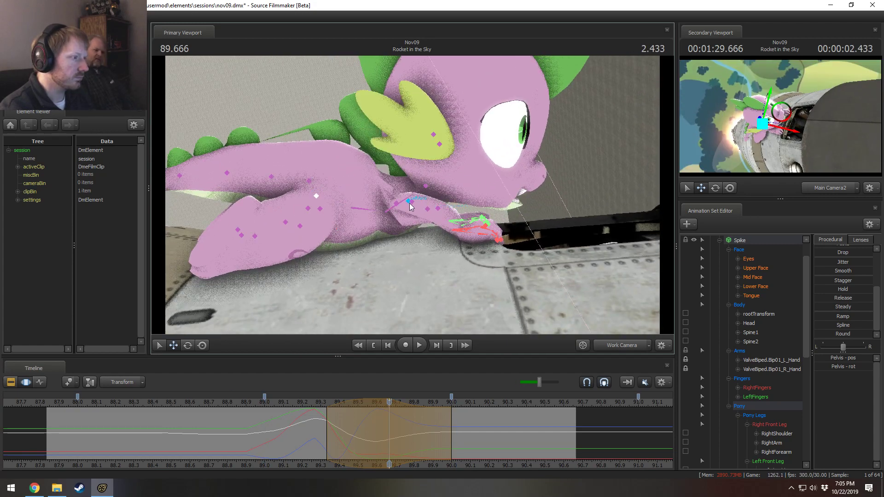
left_click(393, 205)
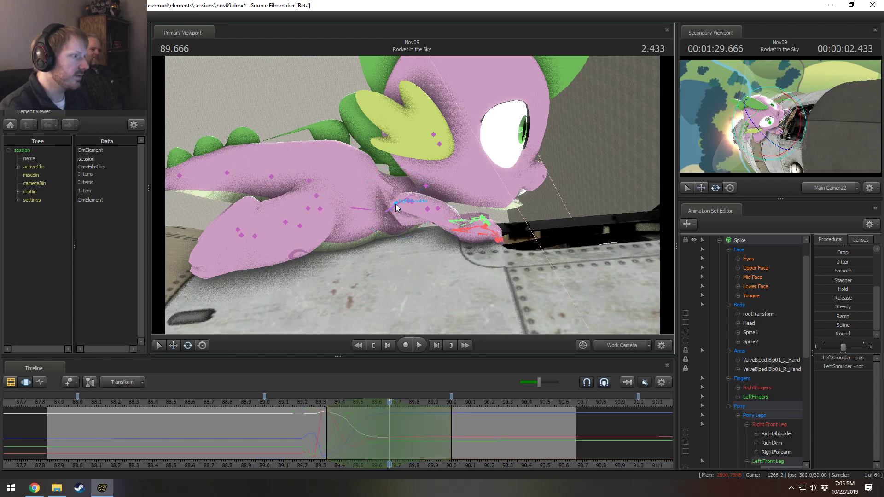
left_click(396, 206)
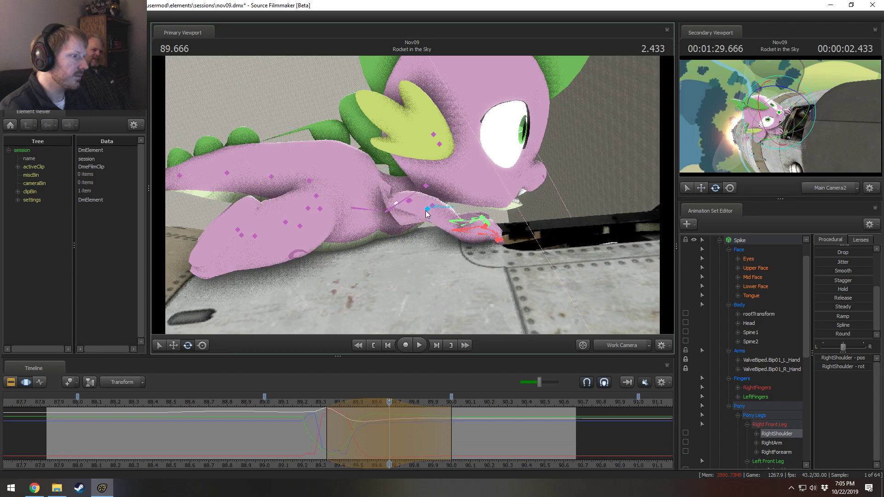
left_click(426, 211, "ctrl")
left_click_drag(426, 210, 444, 226, "alt")
left_click(409, 235, "ctrl")
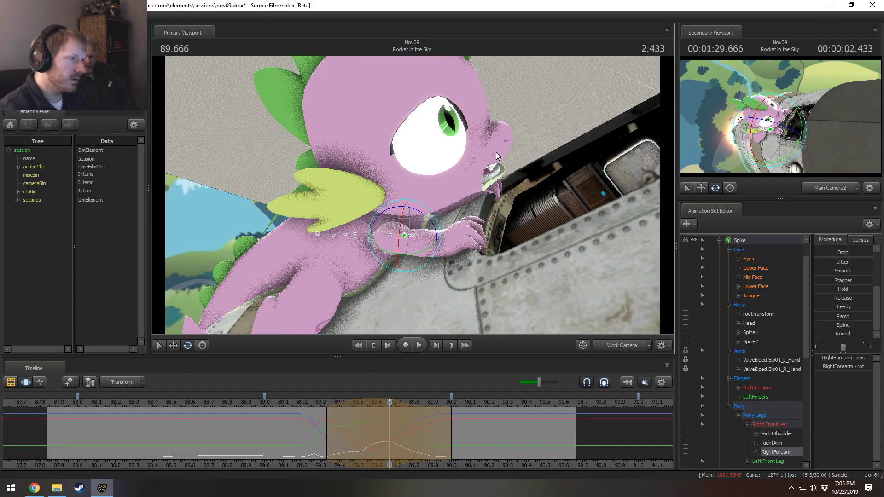
left_click_drag(499, 175, 410, 215, "alt")
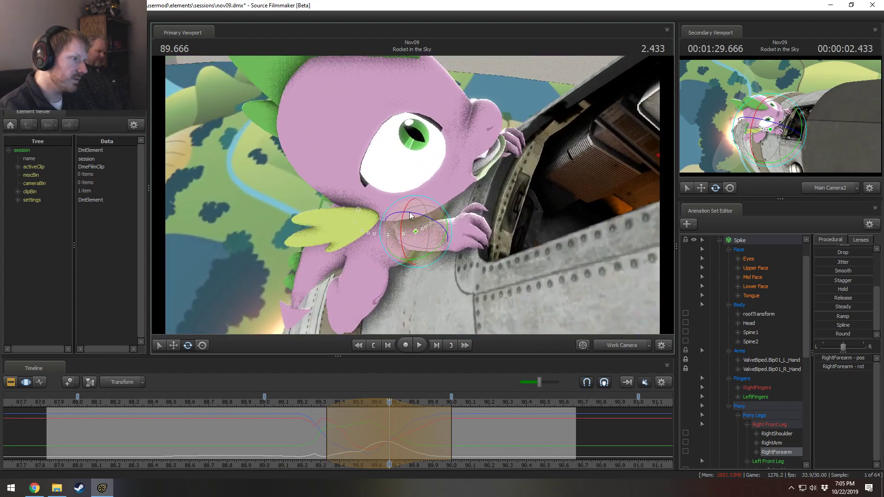
left_click_drag(437, 244, 415, 203, "alt")
Step: Play the motion through Main Camera2 from about 89.1 and 88.8, and review it again through the Work Camera
left_click_drag(313, 427, 289, 405)
left_click(612, 349)
key("space")
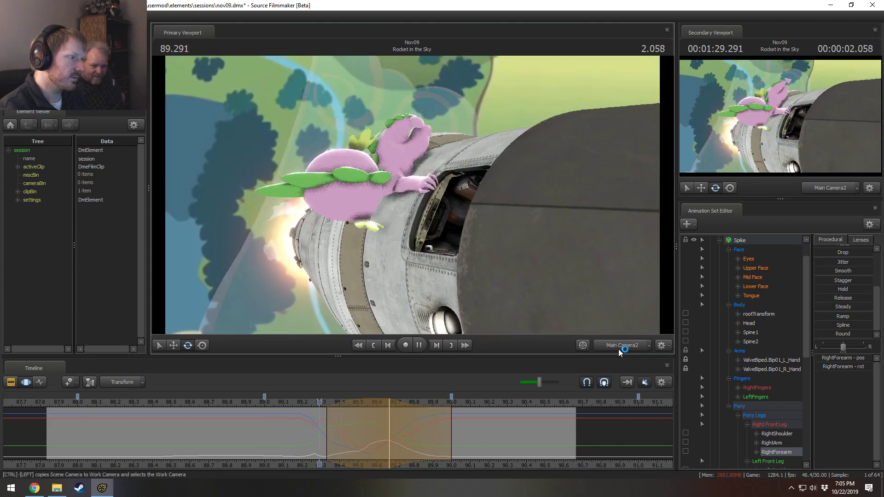
left_click(228, 404)
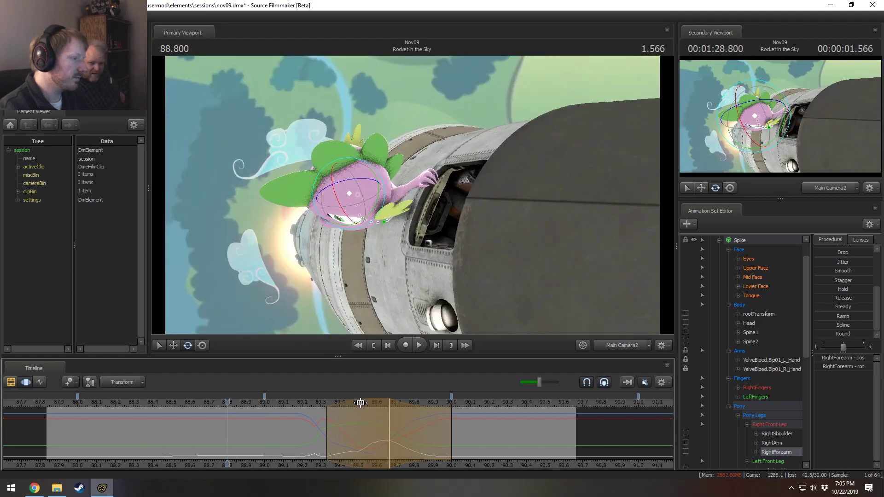
left_click(598, 346)
left_click_drag(586, 319, 587, 320)
left_click_drag(412, 196, 412, 195)
key("space")
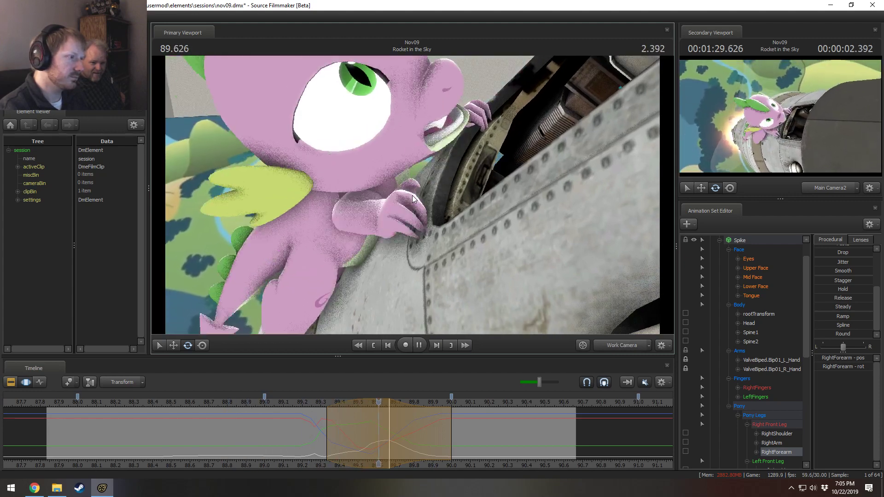
key("space")
Step: Select the right hand and RightFingers controls and set a time selection from about 89.27 to 89.7
left_click_drag(319, 427, 373, 432)
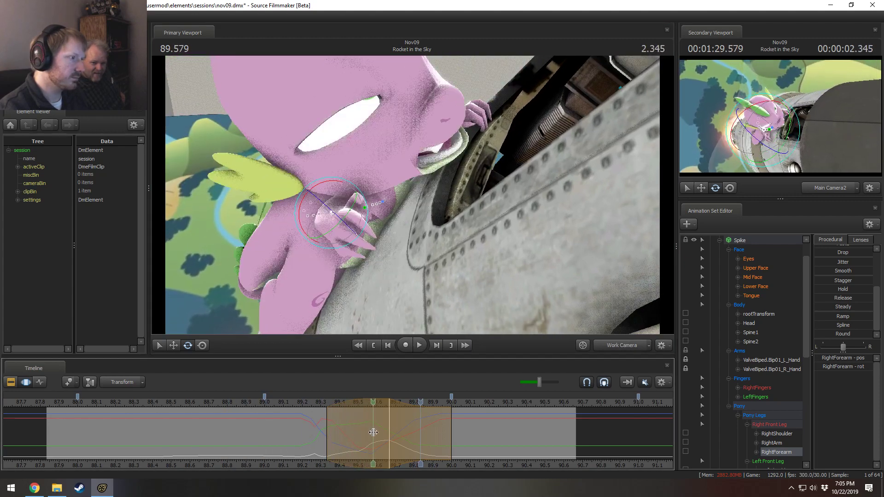
left_click(394, 434)
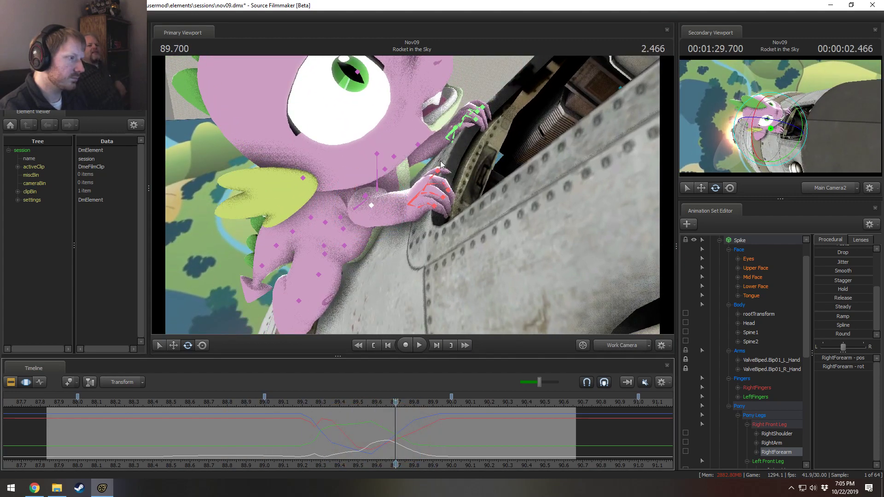
left_click(449, 178)
scroll(387, 400, "up", 2)
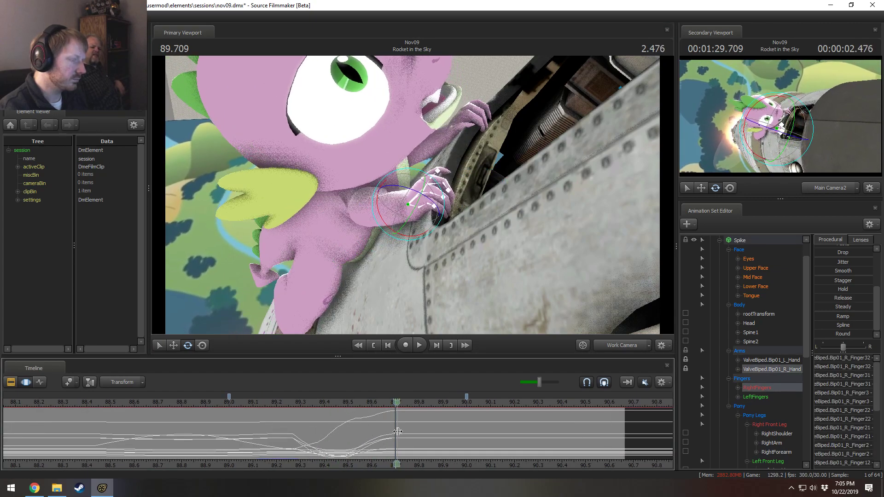
left_click_drag(390, 431, 317, 438)
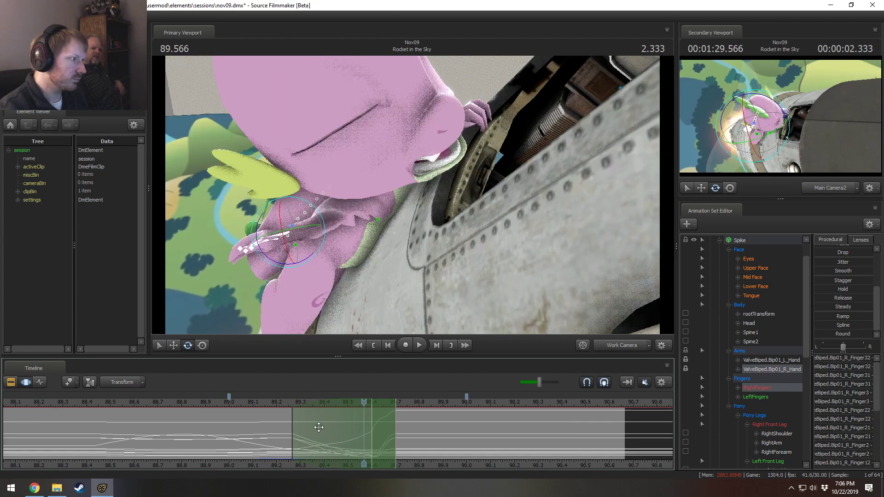
Step: Undo the last change to the right hand and fingers, and unlock ValveBiped.Bip01_R_Hand
left_click_drag(319, 427, 363, 437)
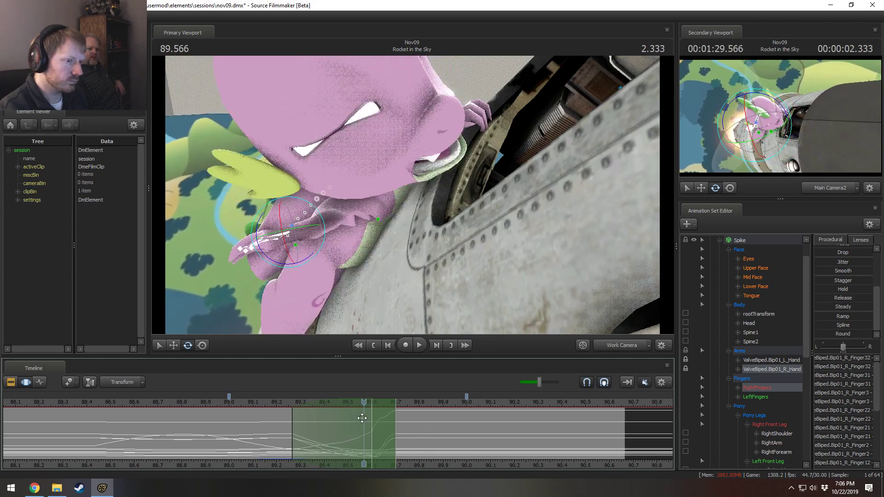
key("ctrl+z")
left_click(686, 368)
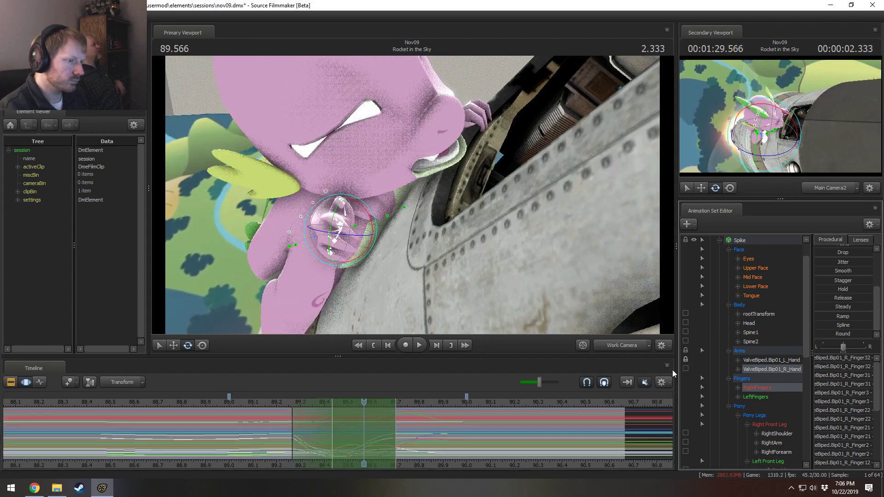
Step: Play the shot repeatedly from several start points and angles to review the right hand's motion up to about 90.0
left_click_drag(331, 420, 234, 404)
key("space")
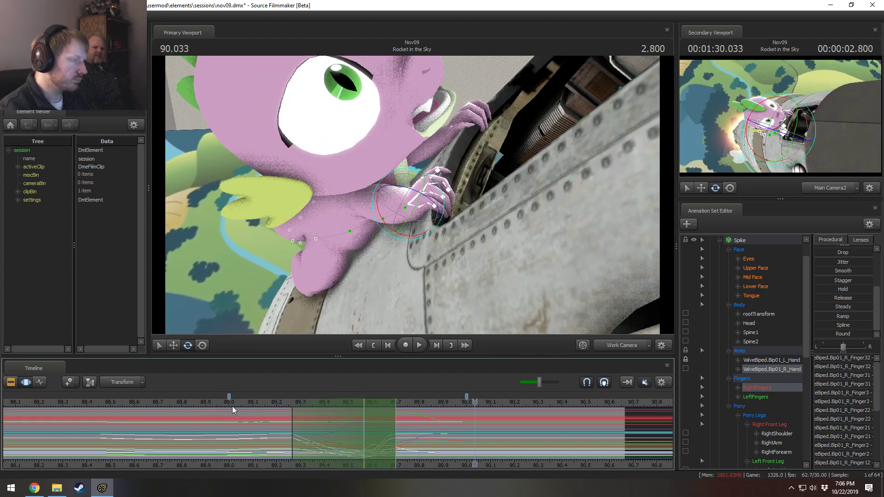
left_click(183, 405)
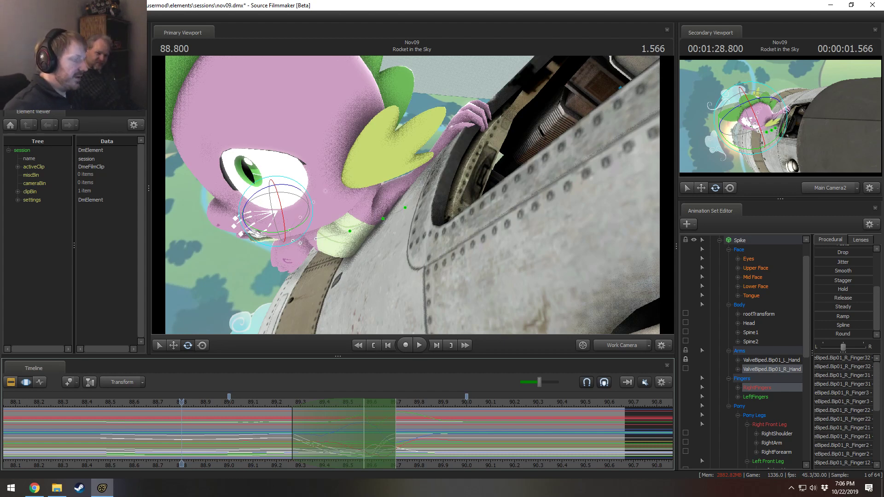
key("space")
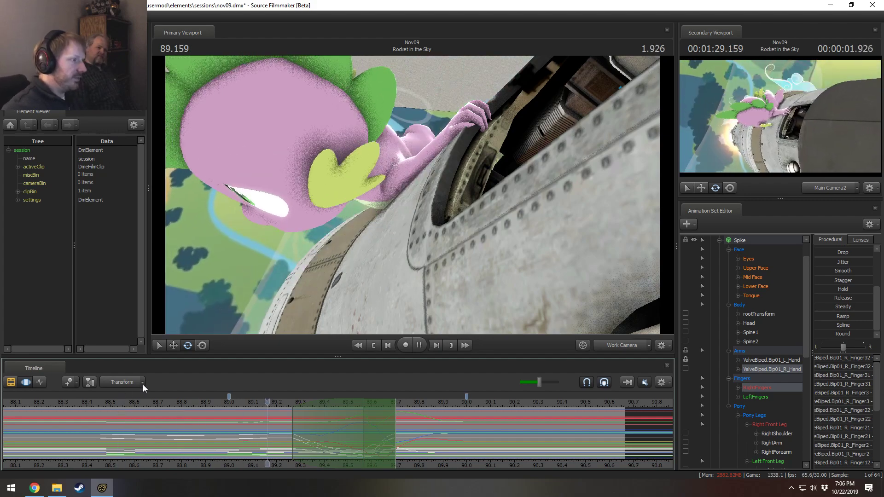
key("space")
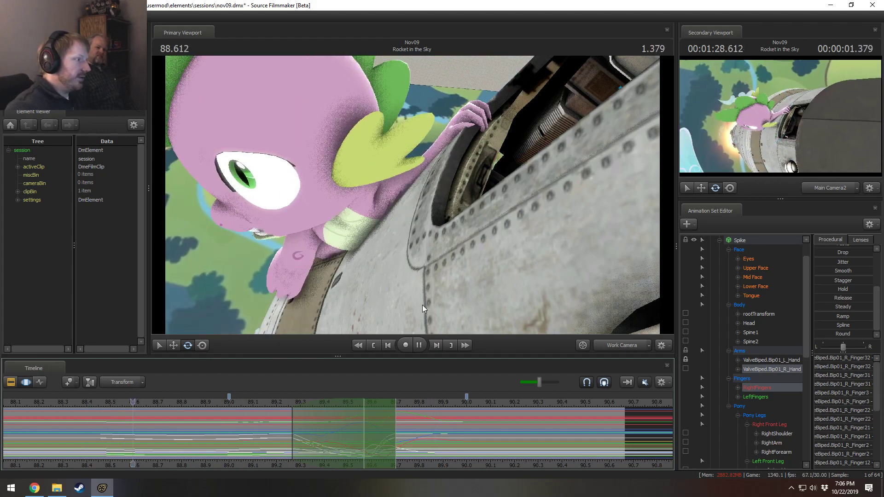
key("space")
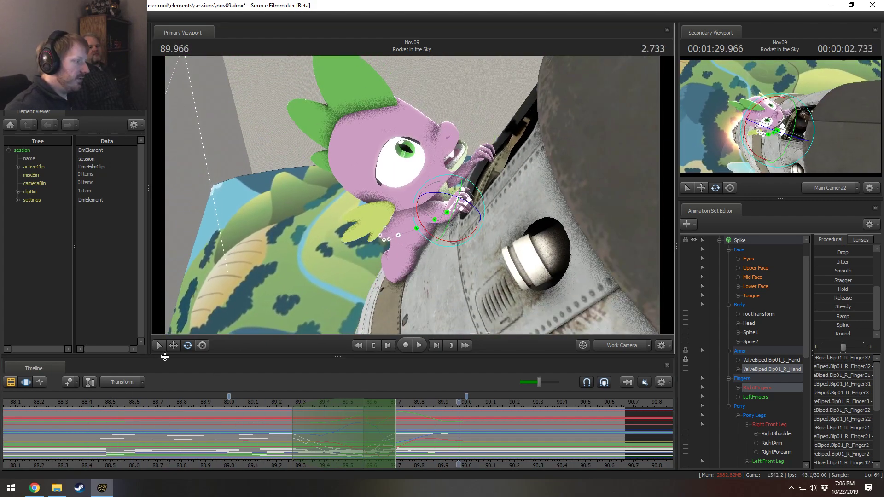
scroll(258, 428, "down", 3)
key("space")
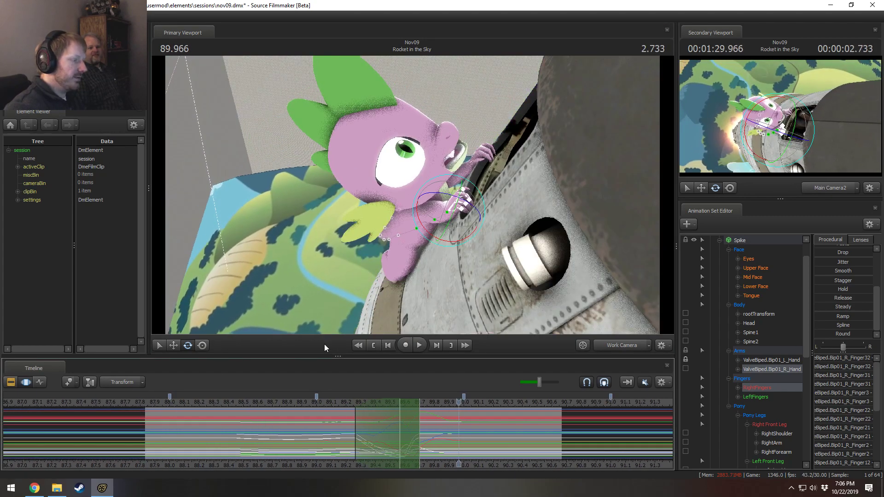
key("space")
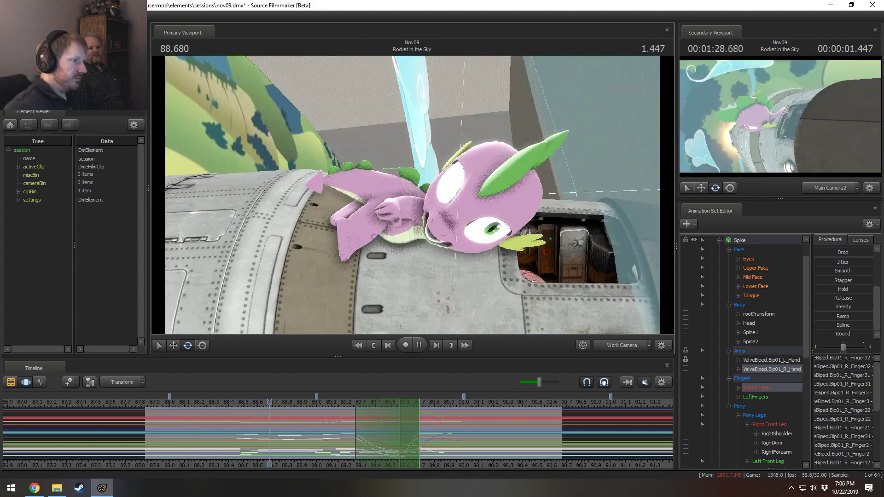
key("space")
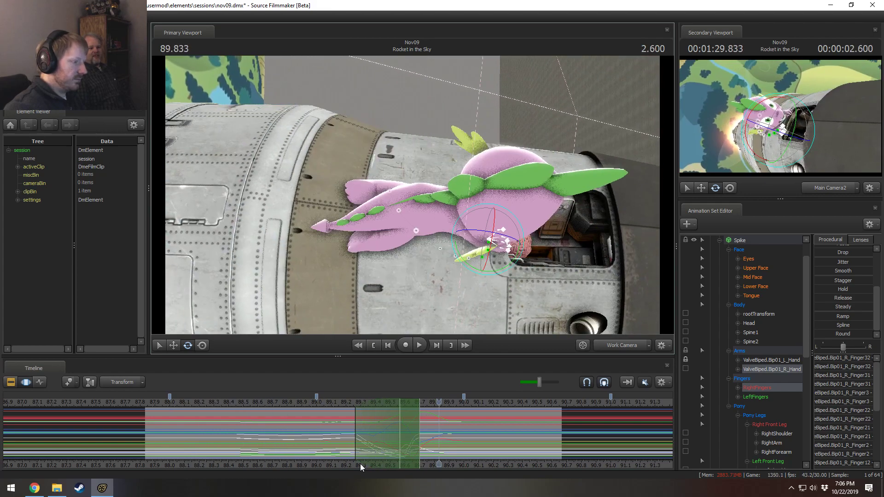
Step: Adjust the RightThigh and RightLeg1 pose at 89.666 within a time selection from about 89.4 to 89.93
left_click_drag(360, 467, 432, 446)
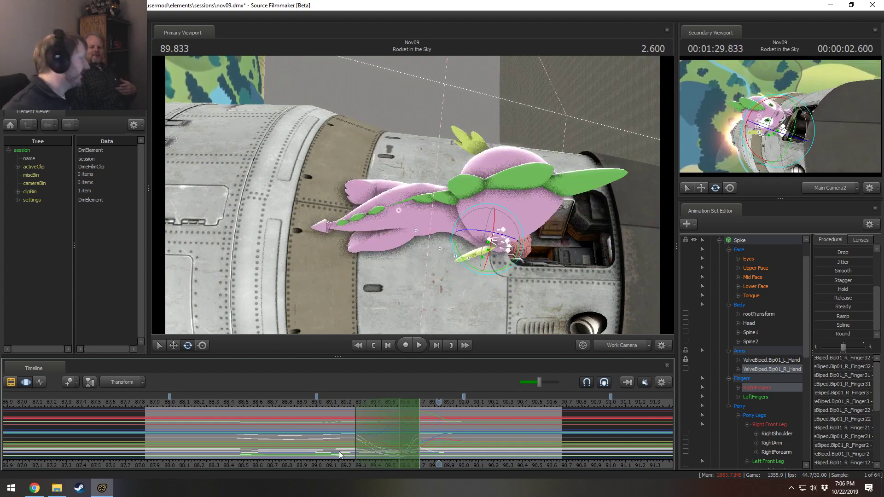
left_click_drag(191, 433, 417, 449)
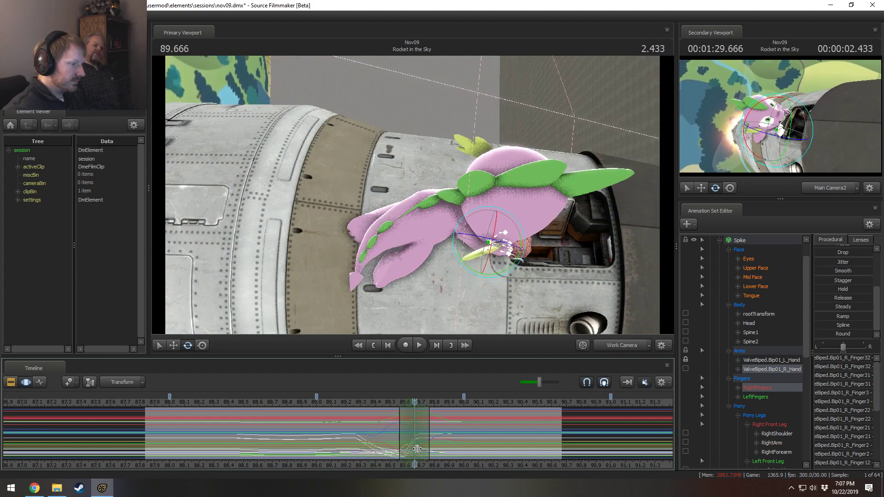
left_click(422, 236)
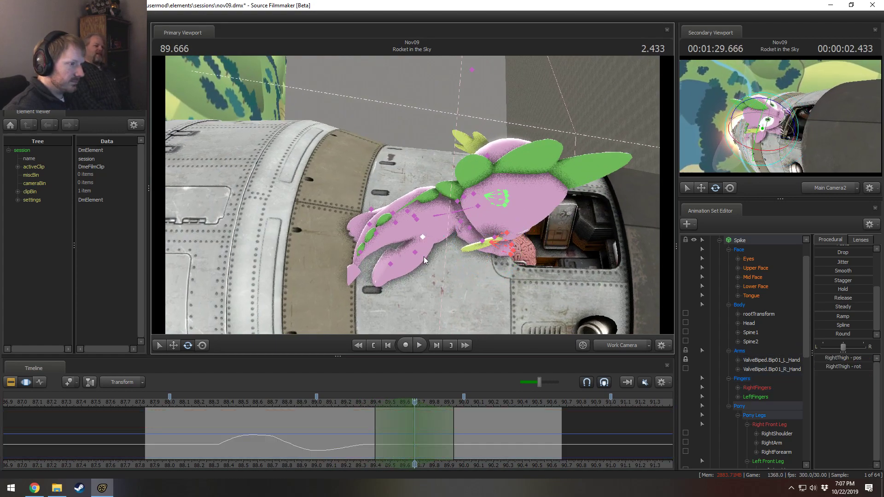
left_click_drag(449, 270, 397, 275)
left_click(425, 253)
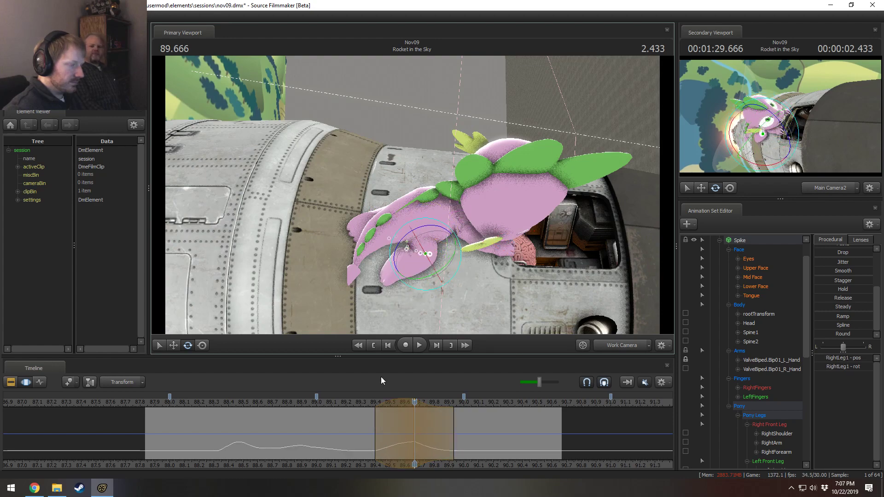
Step: Rotate RightLeg1 at 89.766 with the time selection narrowed to about 89.57–89.97, and play the result from 89.1
left_click_drag(382, 428, 431, 430)
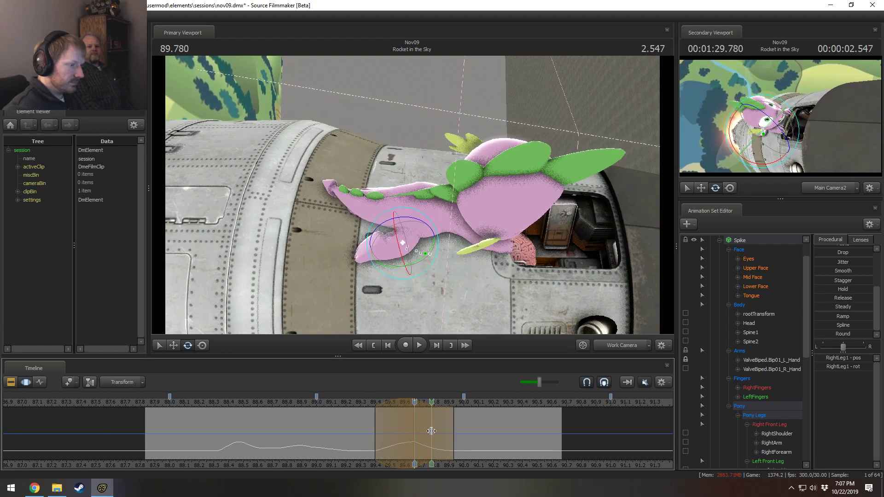
left_click(430, 431)
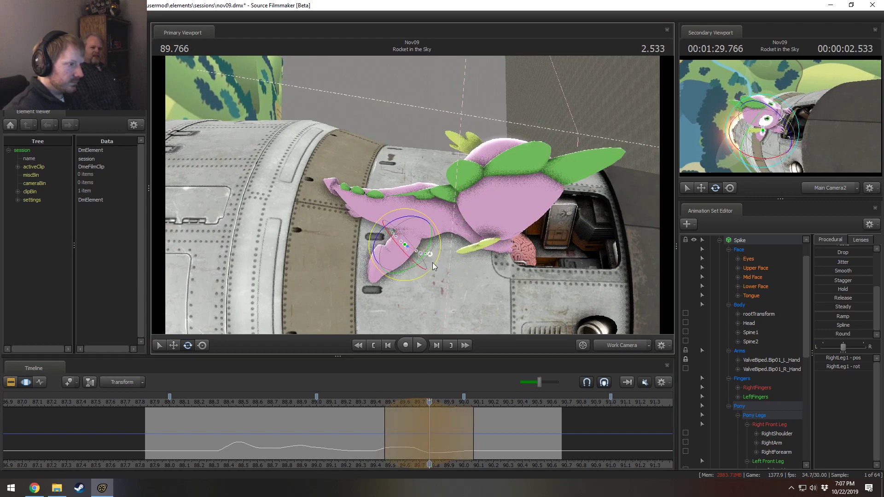
left_click(405, 431)
left_click_drag(440, 432, 427, 416)
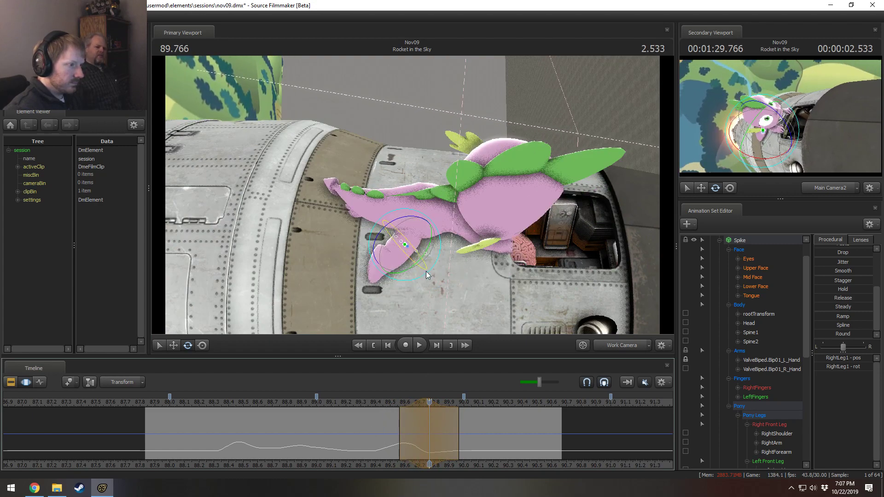
left_click_drag(427, 273, 432, 291)
left_click_drag(358, 411, 331, 405)
key("space")
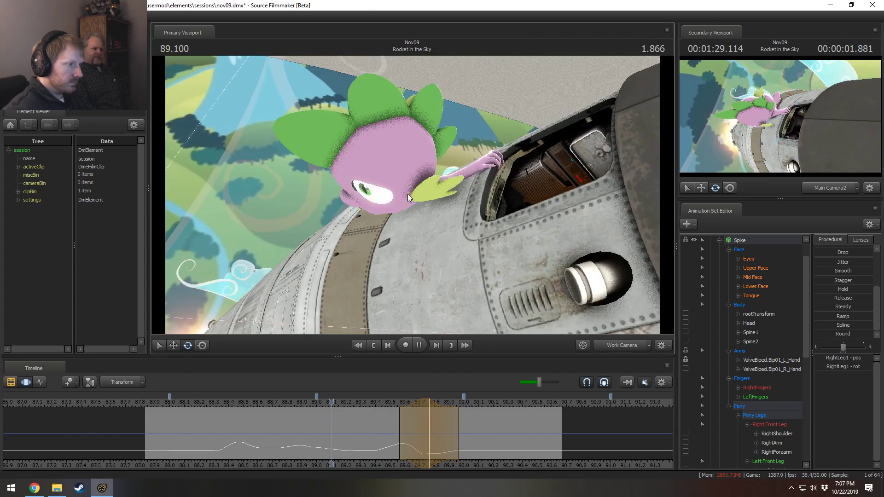
Step: Widen the RightLeg1 edit's time selection to about 89.47–90.0, and play the result through Work Camera and Main Camera2
scroll(420, 410, "up", 2)
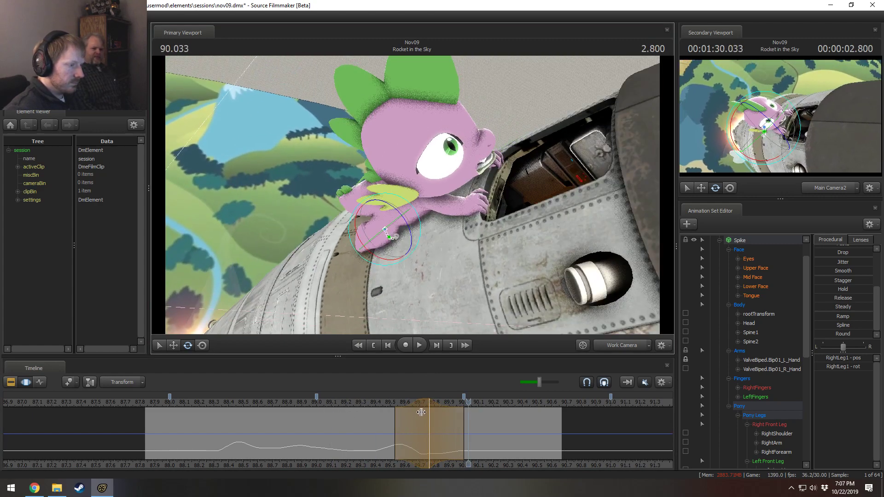
left_click_drag(416, 405, 411, 405)
left_click(355, 403)
key("space")
key("space")
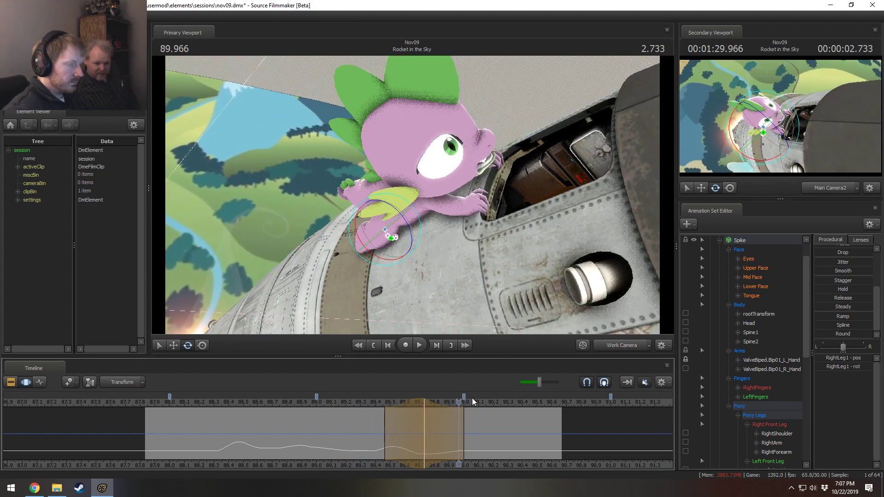
left_click(622, 344)
left_click(326, 404)
key("space")
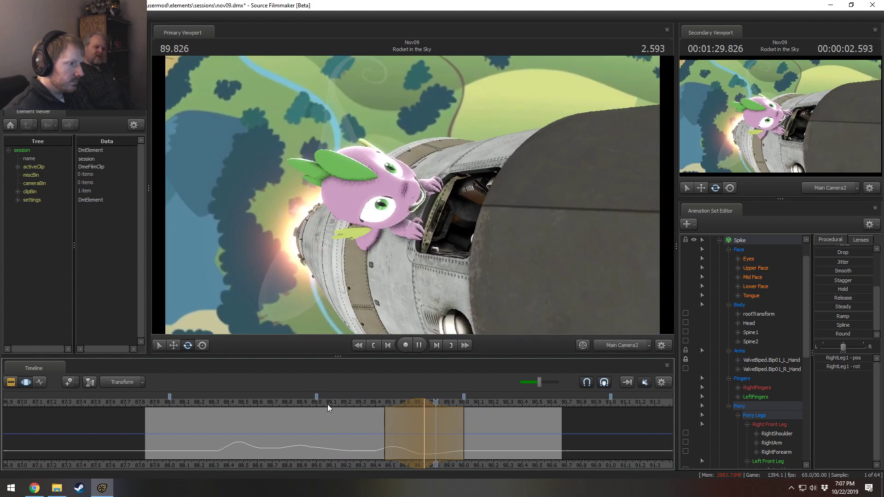
key("space")
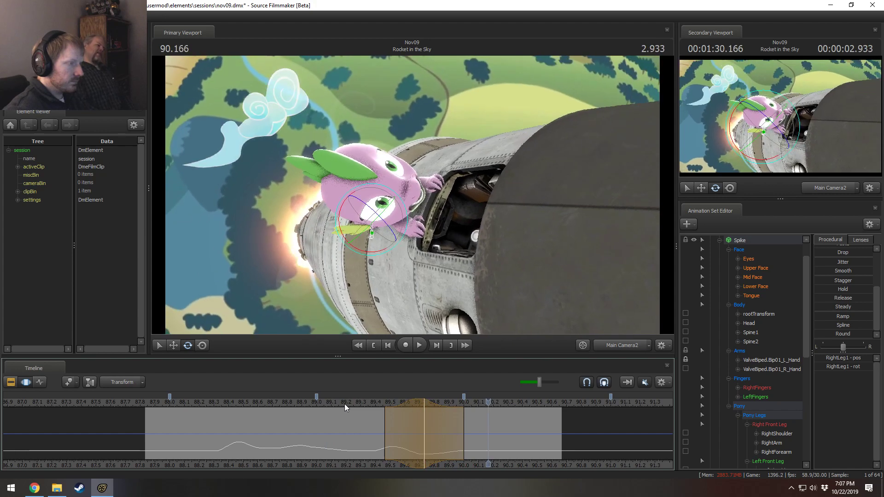
Step: Rotate RightFoot at 89.8 with the time selection widened to about 89.47–90.13, and play the result in Work Camera
mouse_move(440, 437)
left_mouse_down()
mouse_move(427, 438)
mouse_move(438, 446)
left_mouse_up()
left_click(434, 445, "shift")
left_click(621, 346)
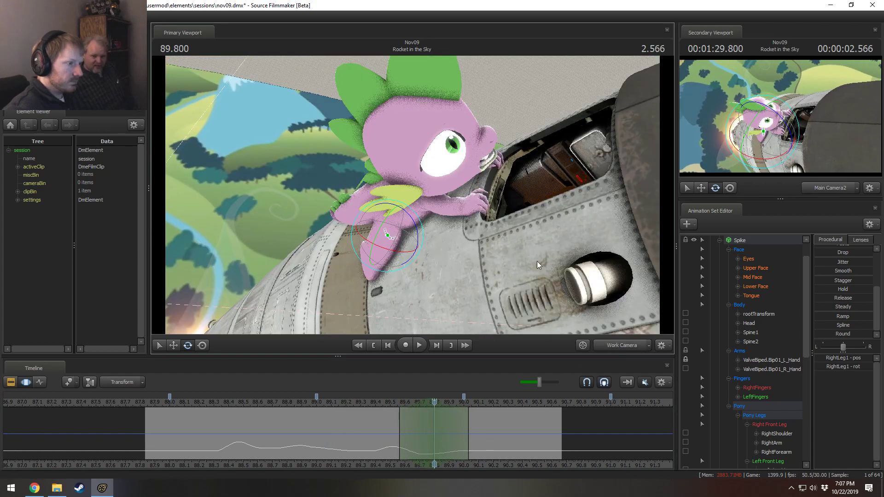
left_click(362, 249)
left_click_drag(378, 273, 383, 260)
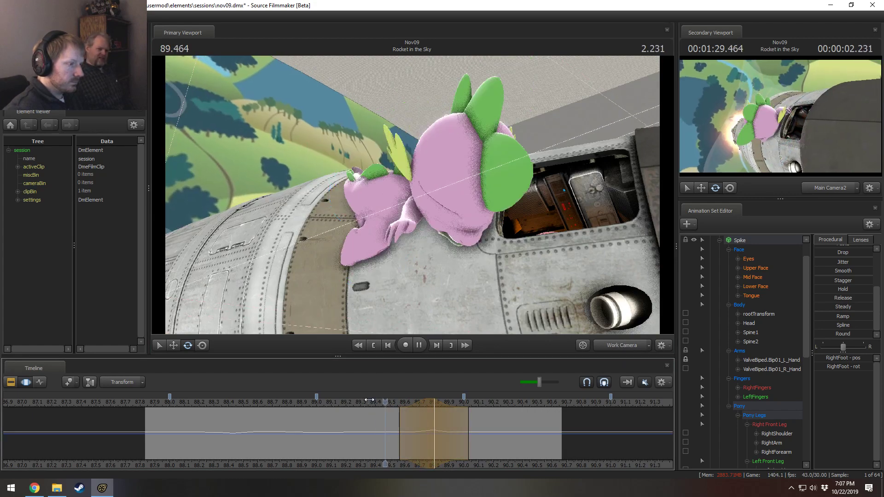
left_click(277, 414)
key("space")
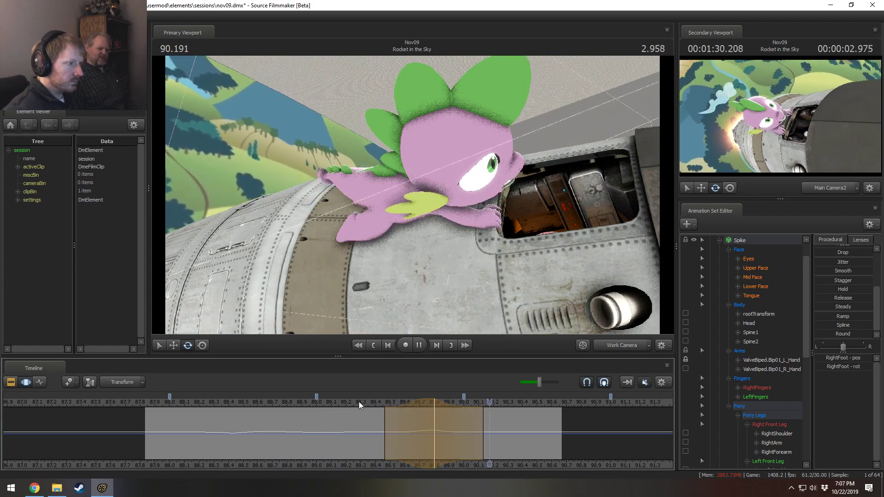
key("space")
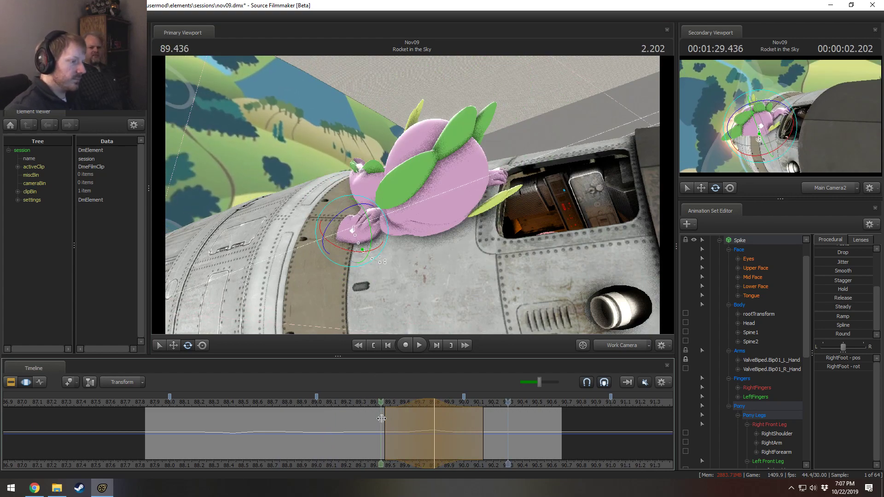
Step: Set a time selection from about 89.63 to the shot's end around 90.133, and select the Pelvis from above
left_click_drag(463, 432, 560, 420, "shift")
left_click_drag(406, 198, 424, 209, "alt")
left_click(410, 209)
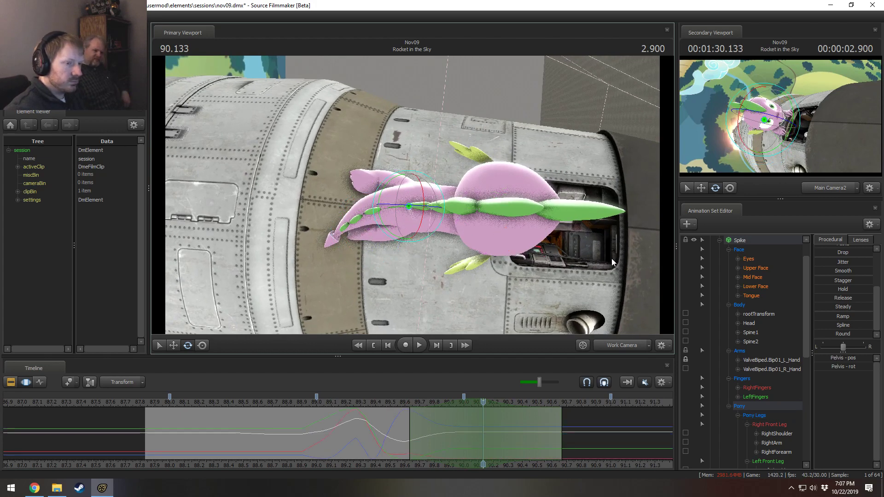
Step: Try to rotate the Pelvis and shift it sideways across the rocket at 90.133
left_click_drag(437, 221, 439, 232, "alt")
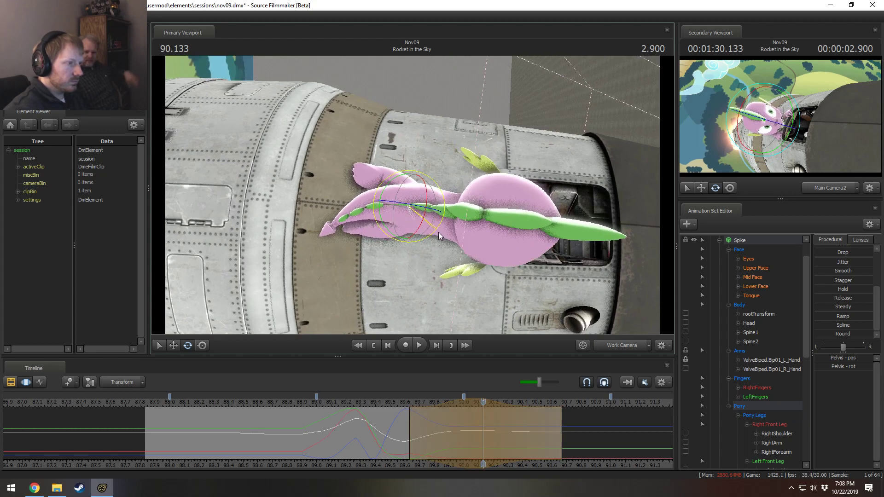
key("w")
left_click_drag(409, 205, 411, 197)
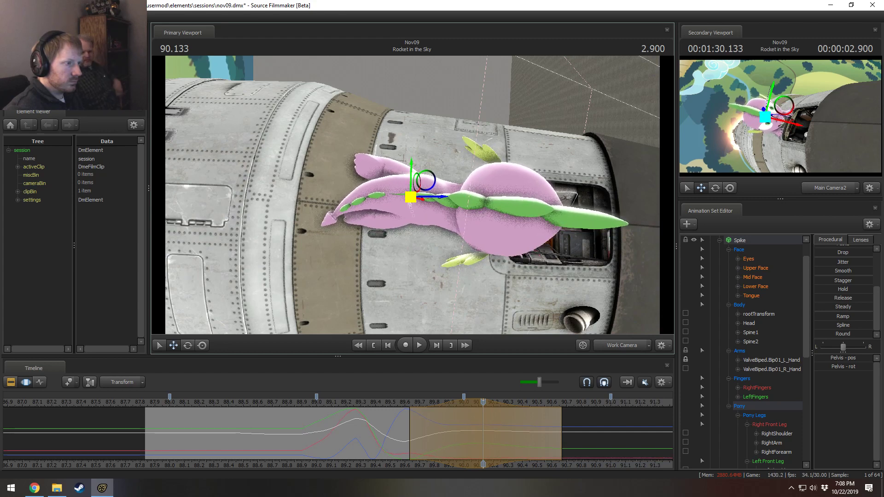
Step: Try to rotate Spine1 and Spine2 at 90.133 to realign the upper body, and check the motion against the hands
left_click(466, 215)
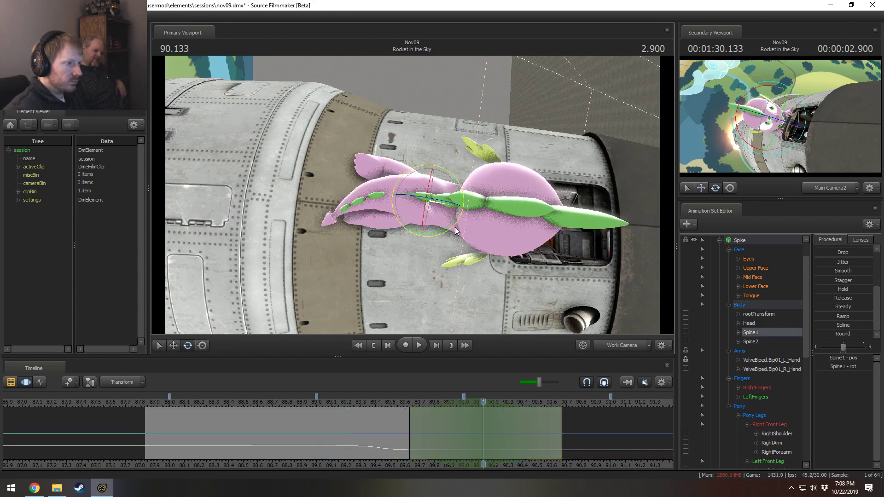
left_click(467, 208, "ctrl")
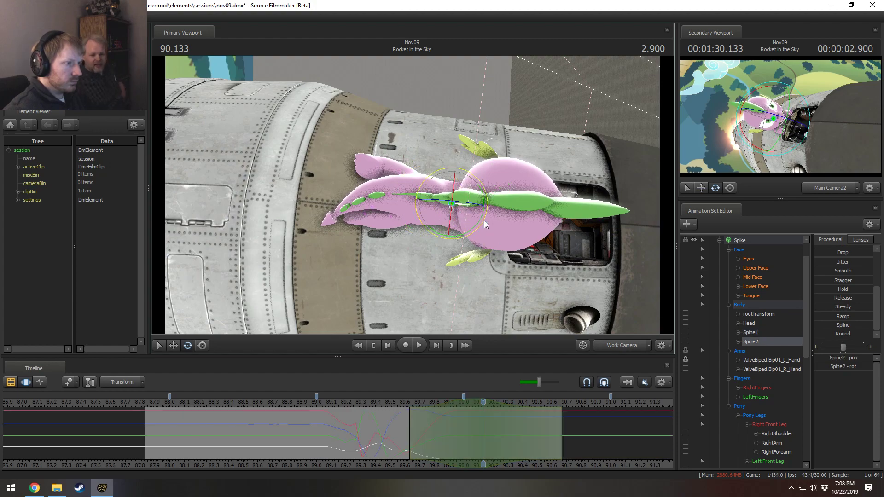
left_click_drag(466, 209, 412, 210)
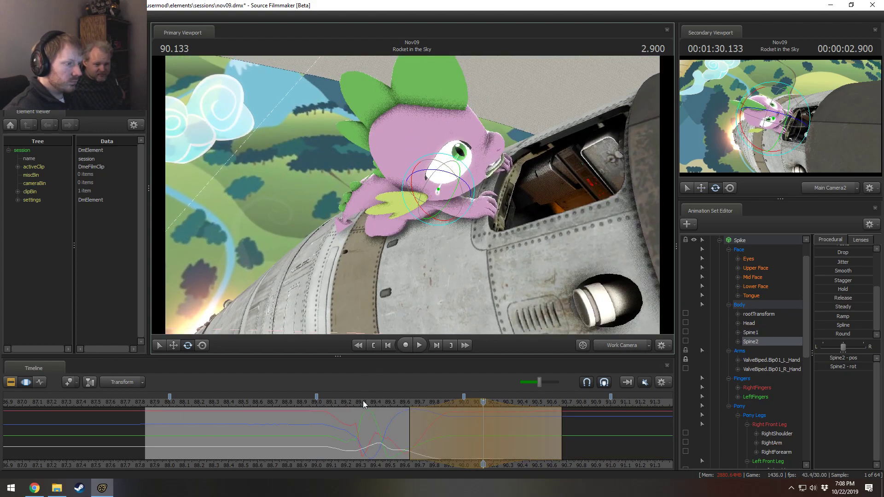
key("space")
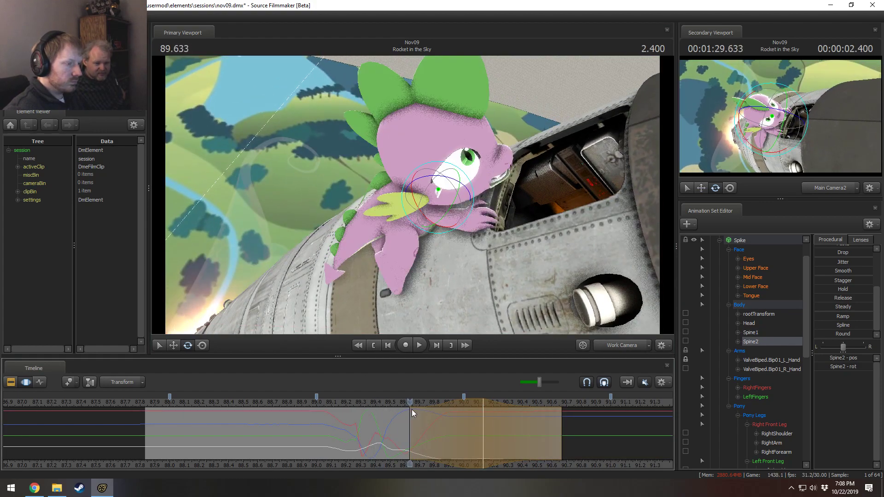
key("space")
key("space")
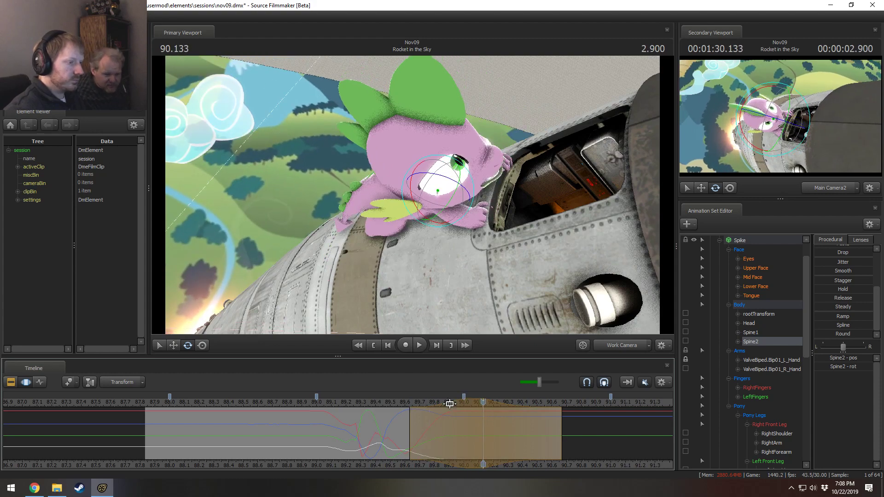
key("space")
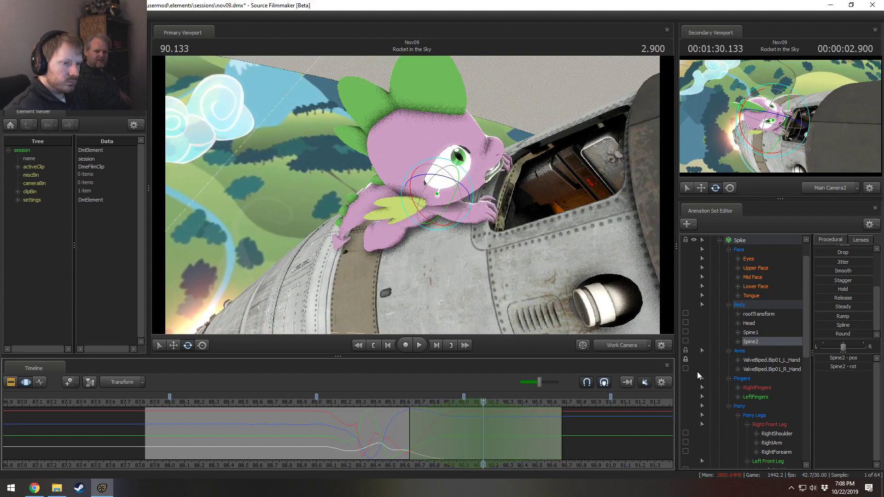
Step: Lock ValveBiped.Bip01_R_Hand at 90.133, and reposition the Pelvis sideways across the rocket
left_click(685, 368)
left_click_drag(534, 258, 495, 322, "alt")
left_click(404, 194)
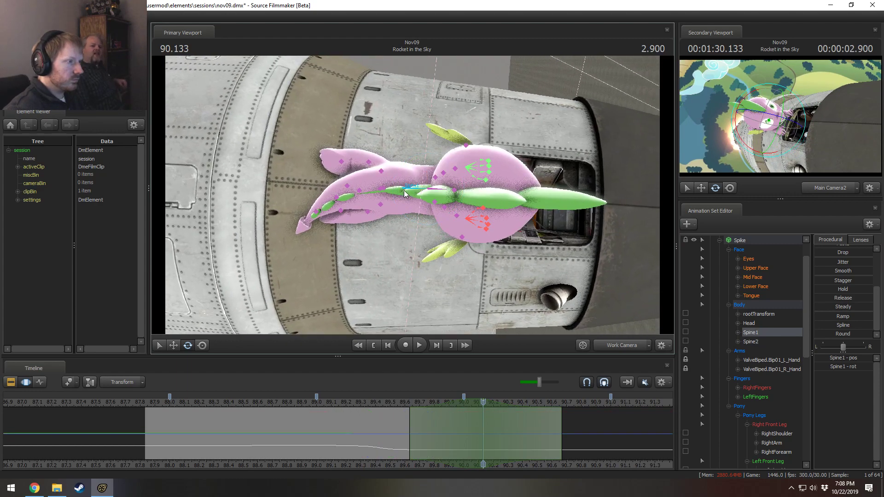
left_click(386, 191)
left_click_drag(417, 199, 393, 178)
key("w")
Step: Rotate Spine1 and Spine2 at 90.133 to line the head up with the hatch, and play the motion from about 89.35
left_click(420, 188)
key("e")
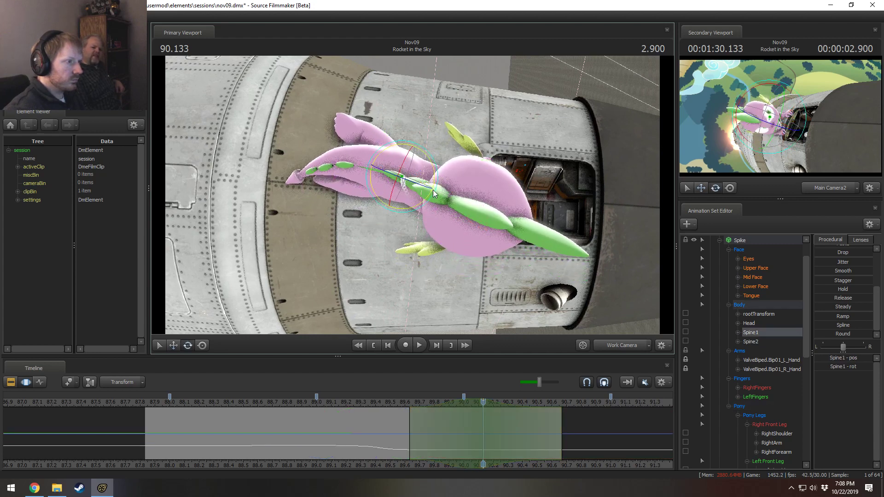
left_click_drag(440, 195, 439, 193)
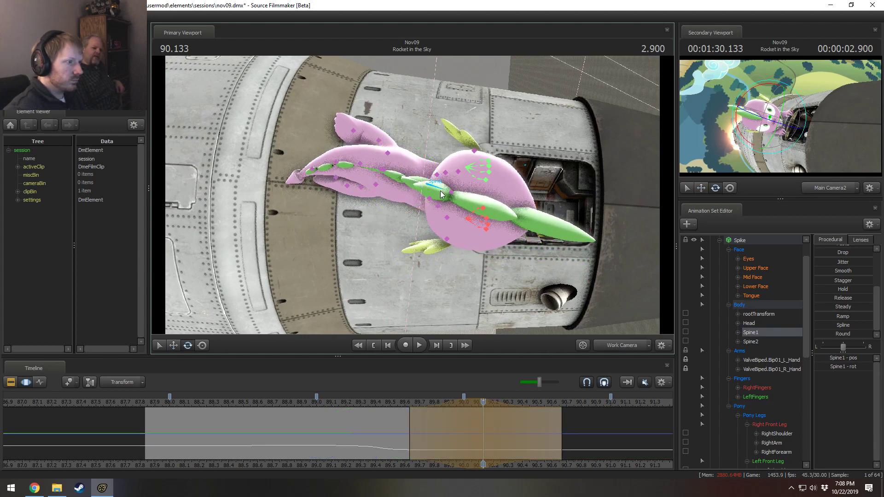
left_click(441, 194)
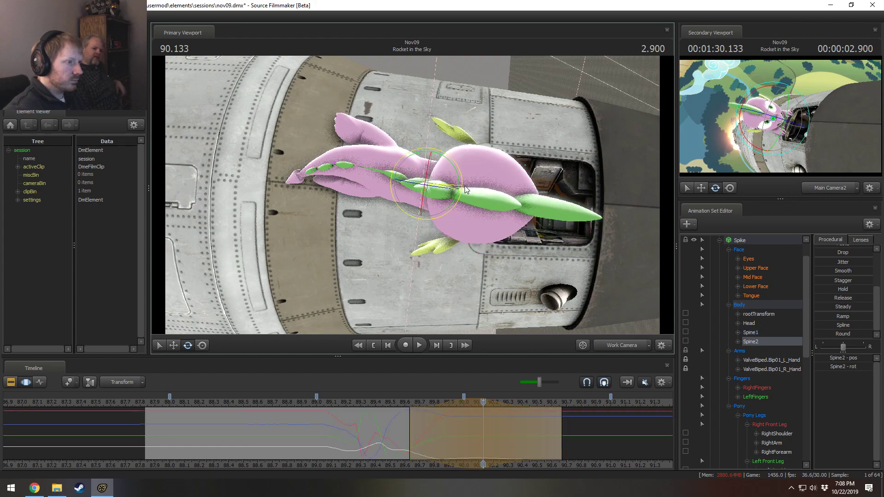
left_click_drag(465, 185, 428, 134)
left_click(369, 401)
key("space")
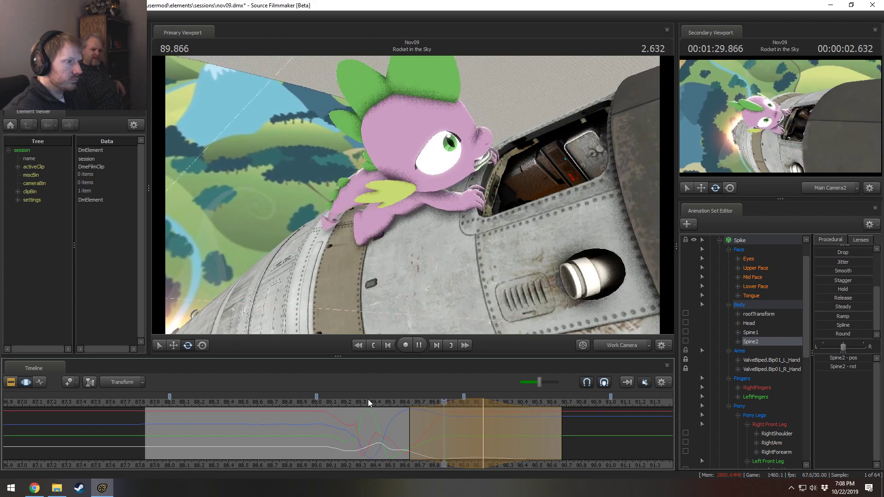
key("space")
Step: Apply the Round procedural preset to Spine1, Spine2 and Pelvis within a time selection of about 89.8–90.57, held from 90.07 to 90.3
left_click(380, 401)
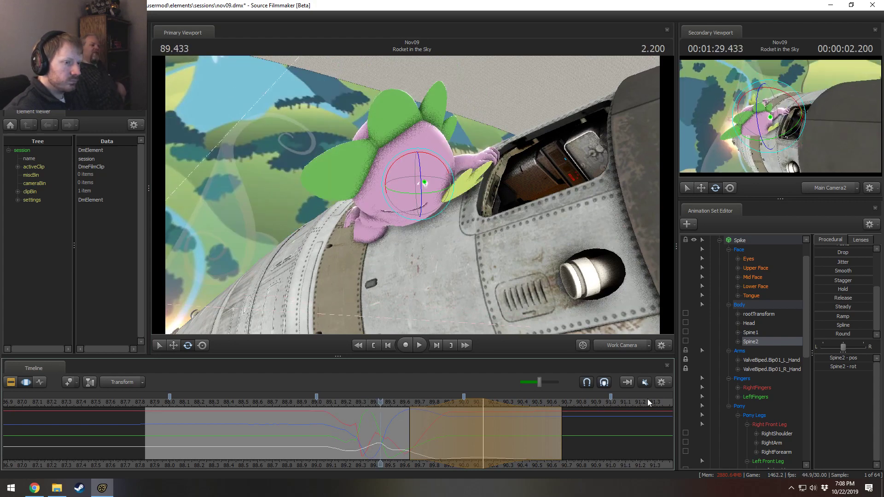
left_click(755, 333, "ctrl")
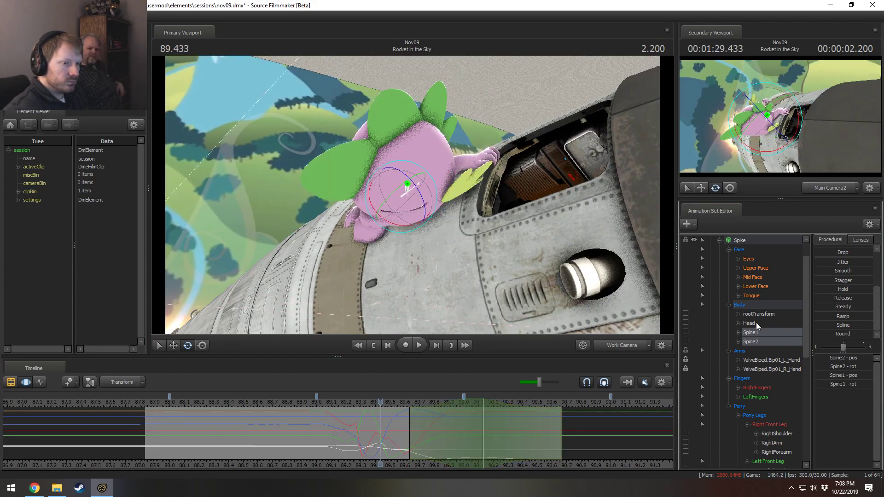
scroll(764, 382, "down", 6)
left_click(762, 416, "ctrl")
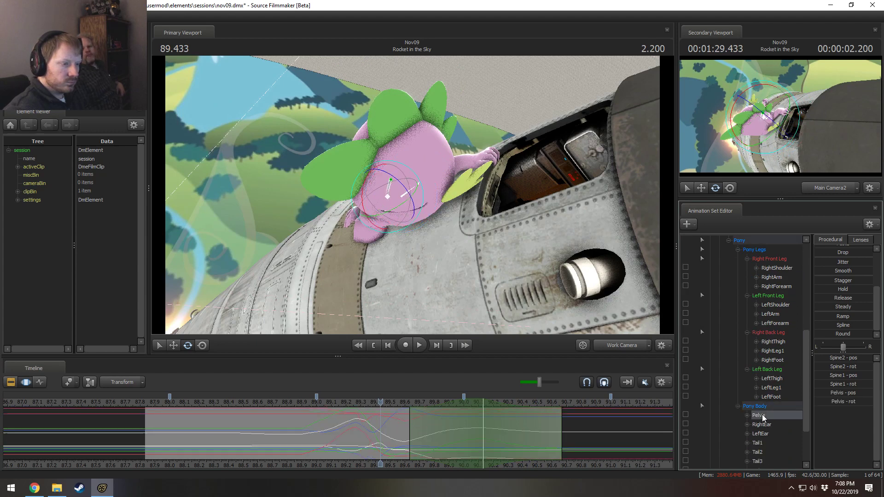
left_click(487, 433)
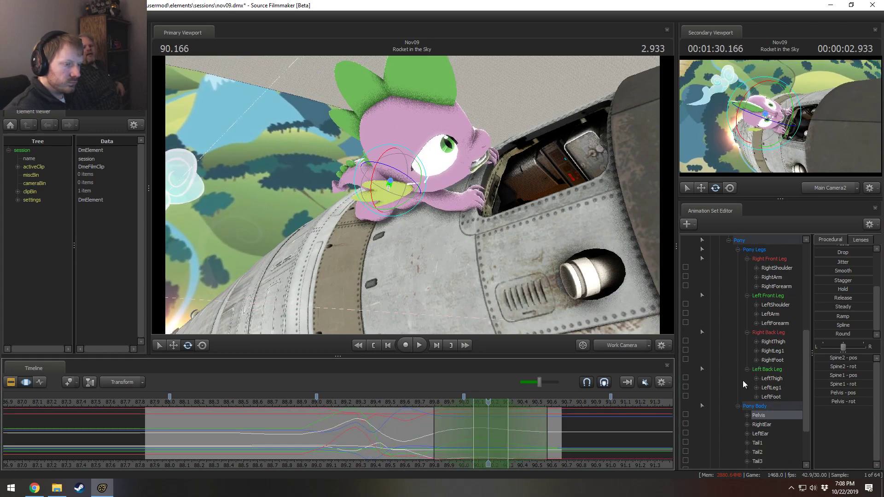
left_click_drag(836, 336, 806, 355)
Step: Extend the spine and pelvis time selection to about 89.77–90.93, and play the motion from several start points and angles
left_click(397, 402)
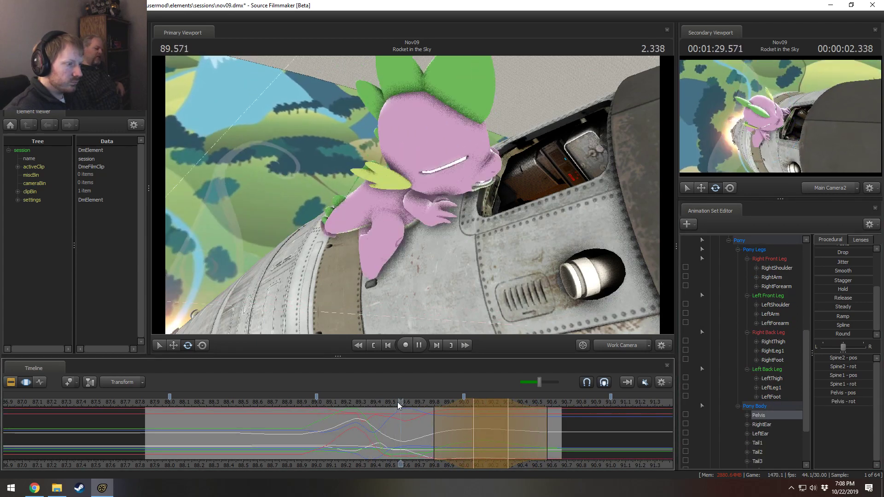
left_click(397, 402)
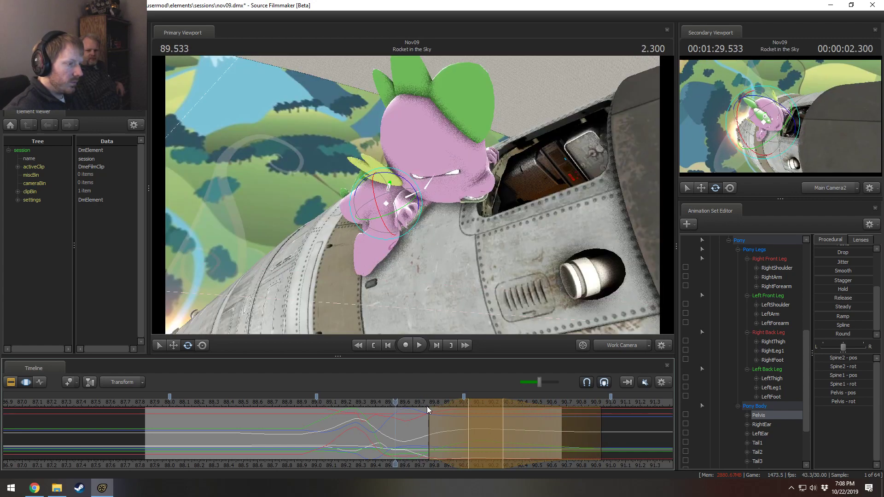
left_click(418, 402)
key("space")
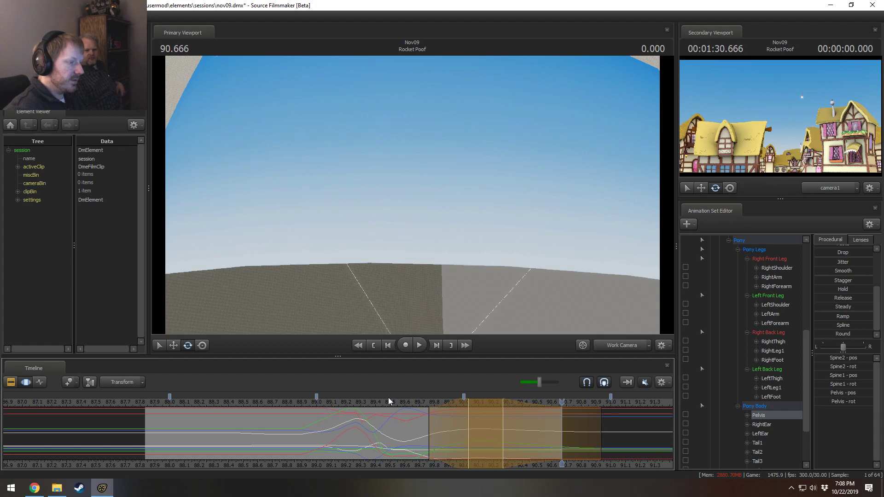
left_click(386, 402)
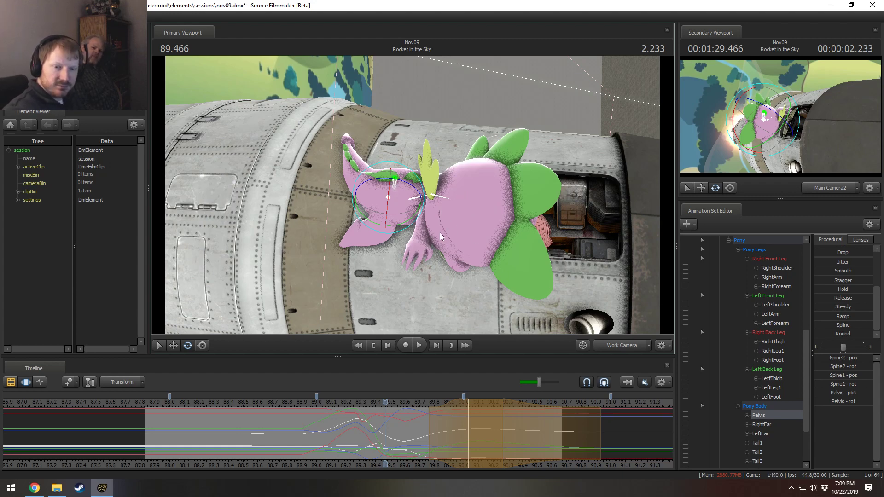
left_click(289, 401)
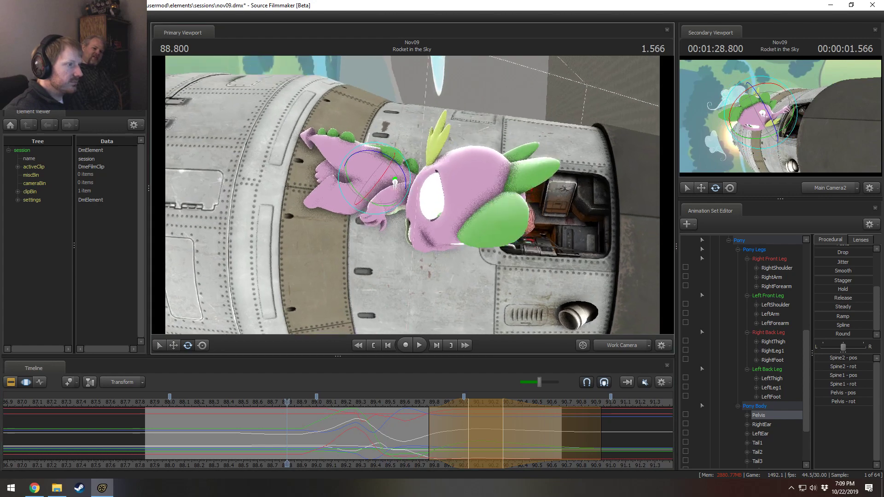
key("space")
key("space")
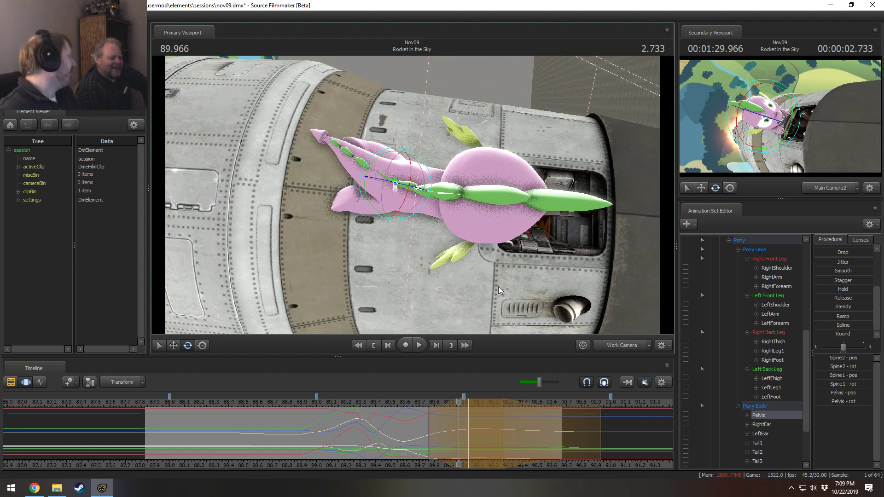
Step: Centre the time selection on 90.233, spanning about 89.63–90.83
middle_click_drag(396, 418, 475, 435)
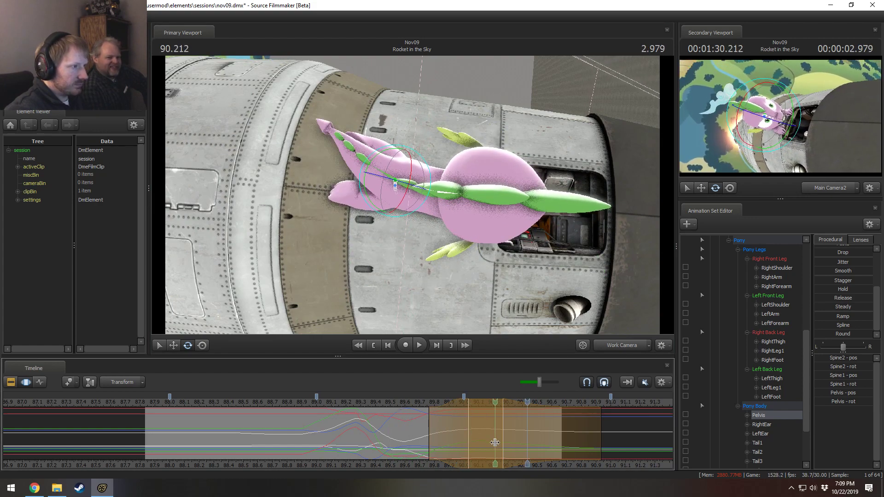
left_click(497, 443, "shift")
scroll(497, 443, "up", 7, "shift")
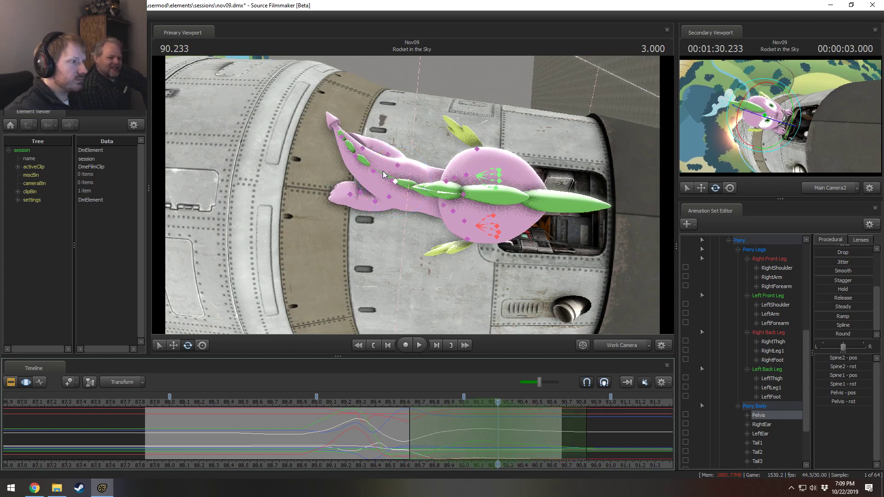
Step: Try rotating Tail1 through Tail4 sideways at 90.233, and play the motion from about 89.4
double_click(391, 183)
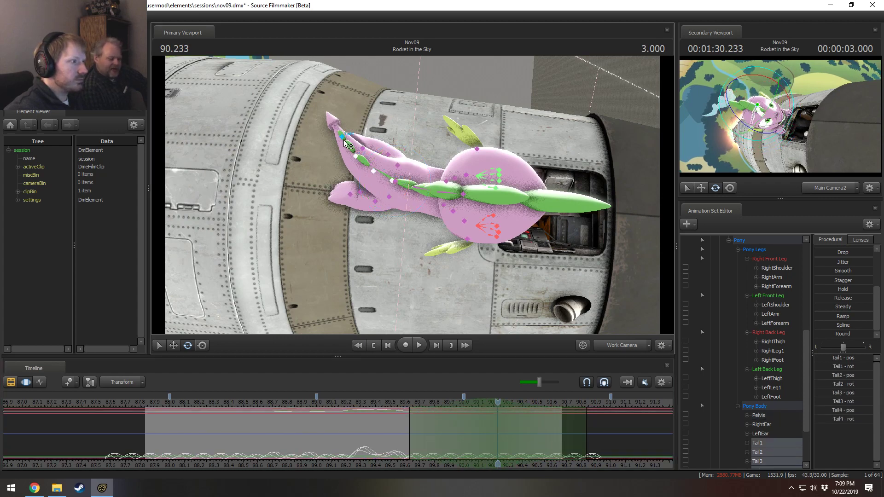
left_click_drag(378, 162, 377, 159)
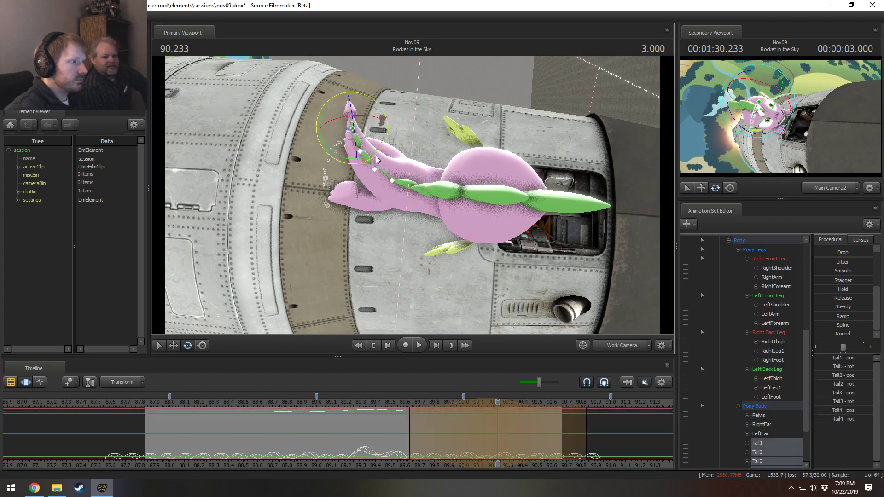
left_click(375, 401)
key("space")
left_click(391, 403)
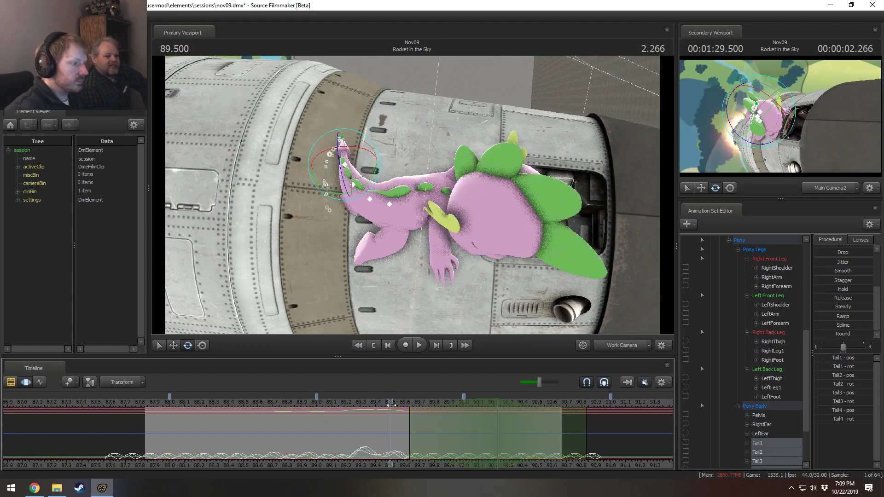
key("space")
Step: Rotate only Tail1 slightly at 90.233 within the same time selection, and recheck the motion
left_click(404, 185)
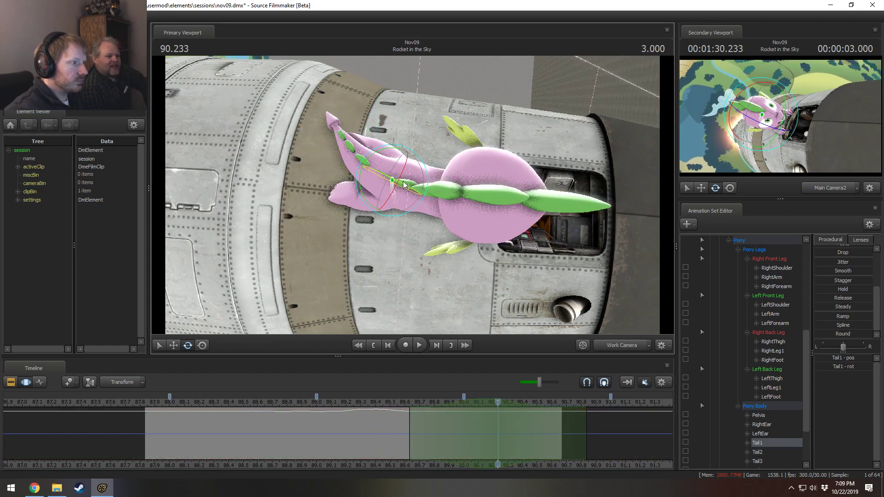
left_click_drag(431, 181, 432, 188)
left_click(374, 345)
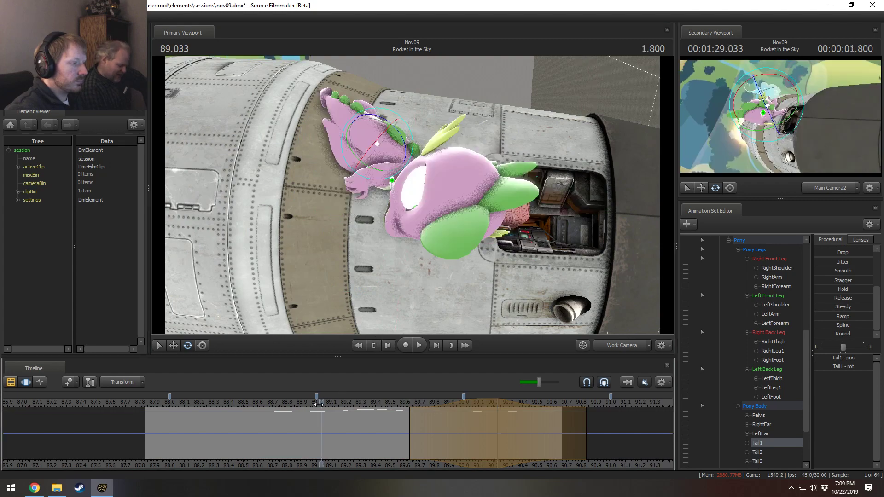
Step: Rotate Tail1 toward the right back leg at 89.733 within a time selection of about 89.16–90.3, and play the motion
left_click_drag(334, 443, 423, 448)
scroll(424, 448, "up", 3)
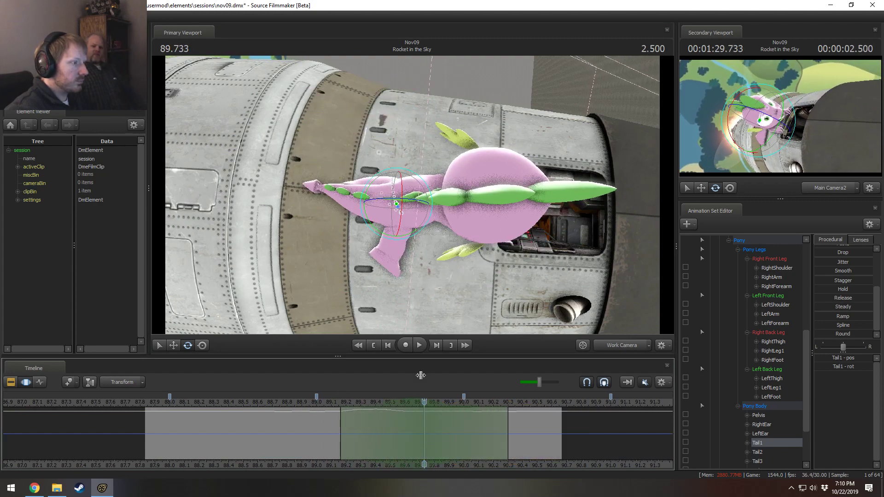
left_click_drag(423, 213, 426, 222)
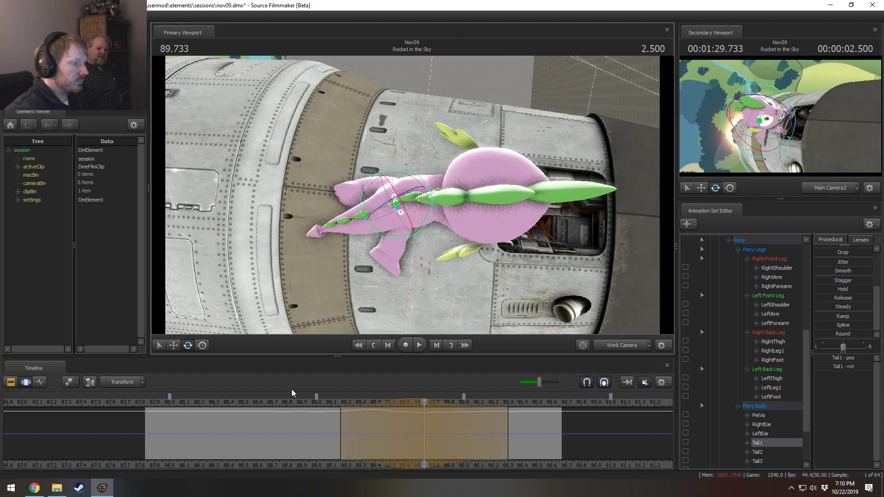
key("space")
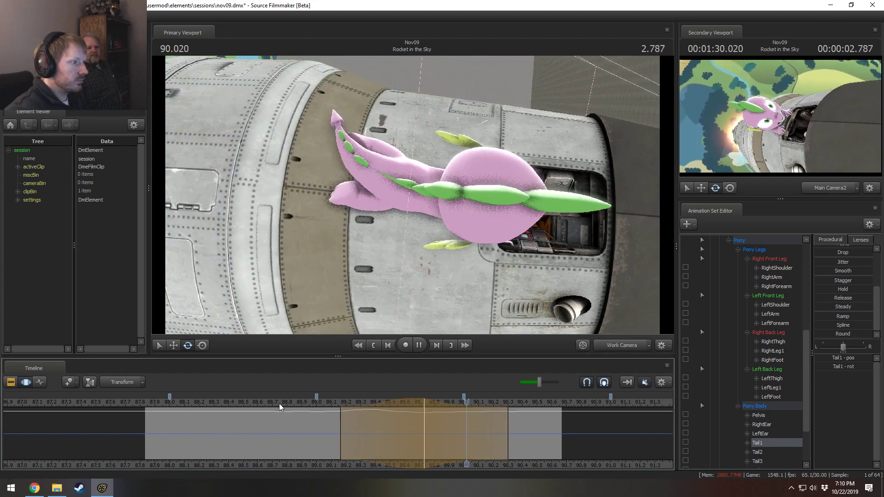
Step: Rotate LeftThigh and LeftLeg1 together at 89.666 within a time selection of about 89.2–90.13
left_click(326, 436)
left_click_drag(325, 436, 415, 446)
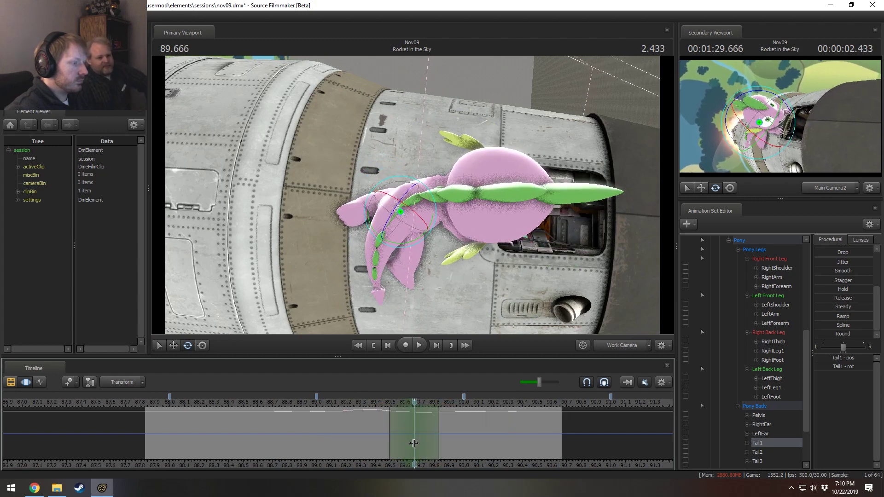
left_click(397, 201)
left_click(381, 199, "ctrl+shift")
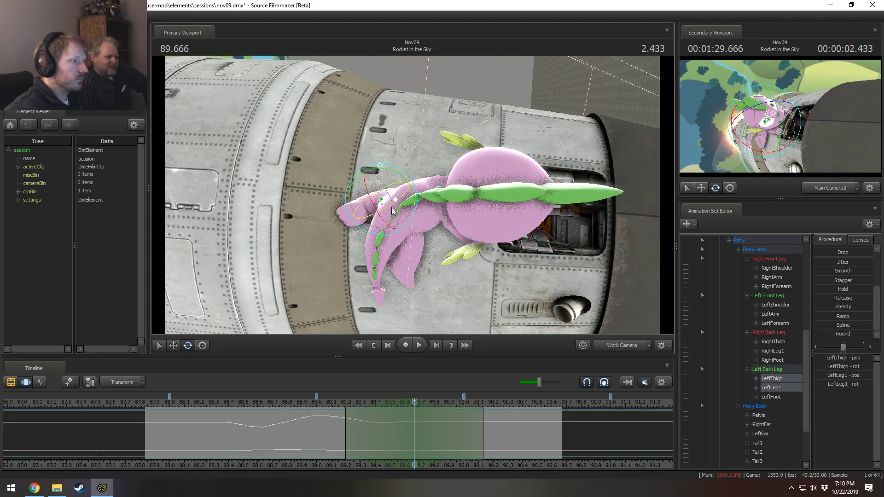
left_click_drag(410, 223, 404, 244)
Step: Rotate both thighs and lower legs at 90.033 to spread them apart, within a time selection of about 89.6–90.53
left_click_drag(400, 435, 467, 445)
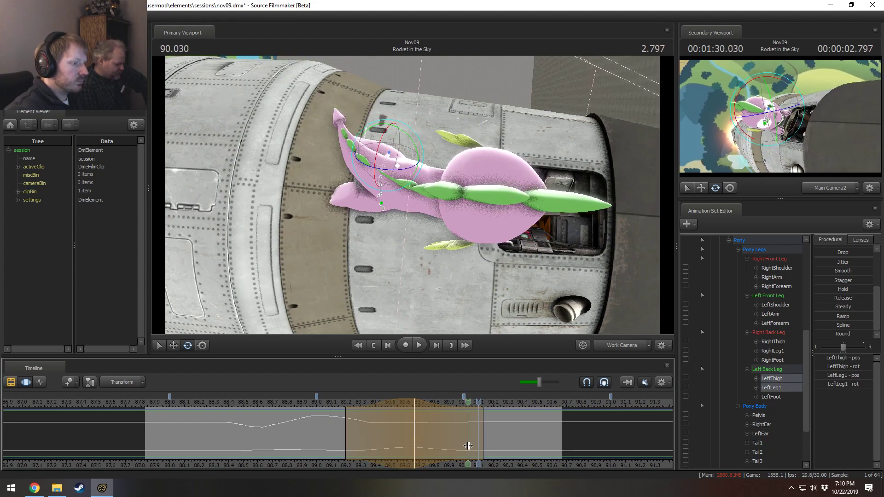
left_click(468, 446, "shift")
scroll(469, 445, "up", 10, "shift")
left_click_drag(536, 437, 546, 437)
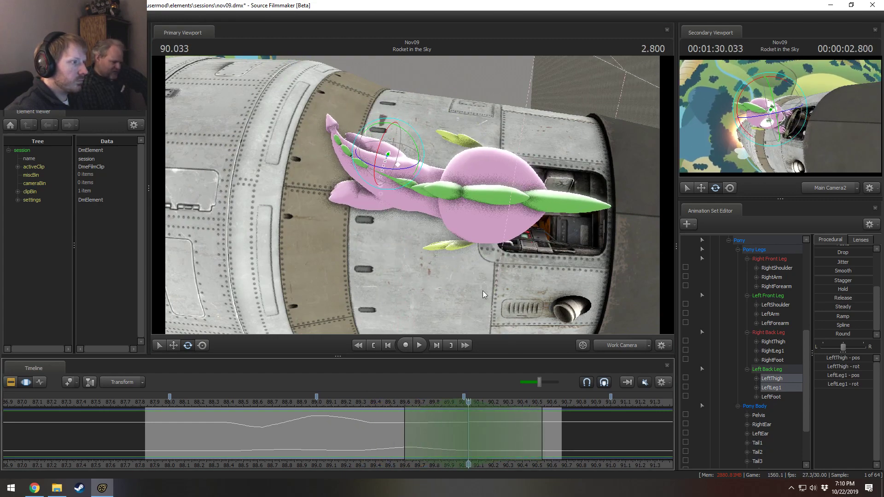
left_click(374, 200, "ctrl")
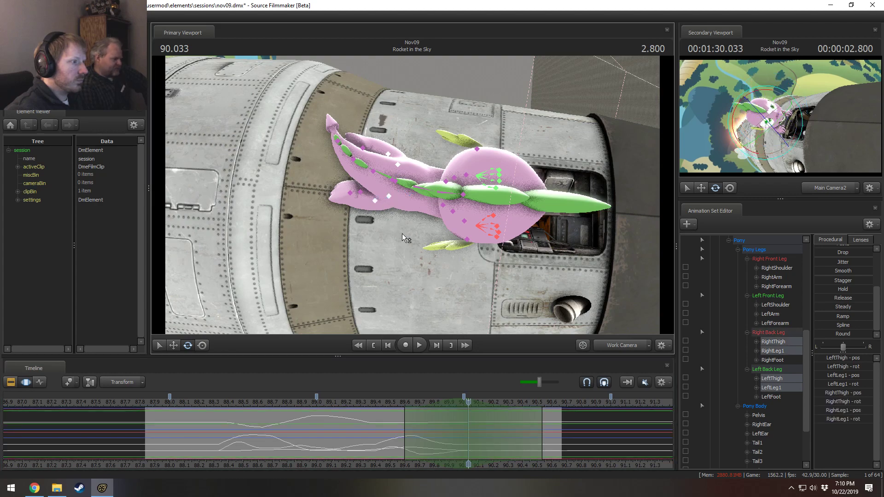
mouse_move(418, 210)
left_mouse_down("alt")
mouse_move(434, 221)
mouse_move(439, 206)
mouse_move(447, 209)
mouse_move(413, 196)
left_mouse_up("alt")
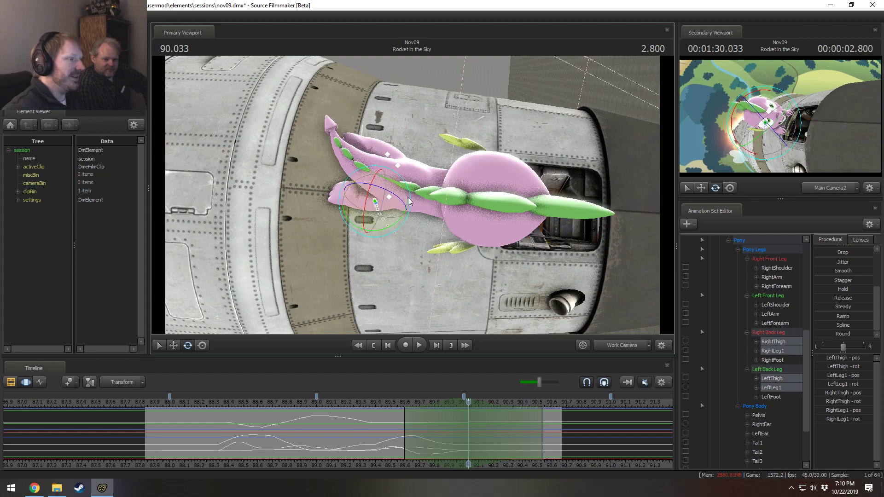
left_click_drag(408, 198, 411, 213)
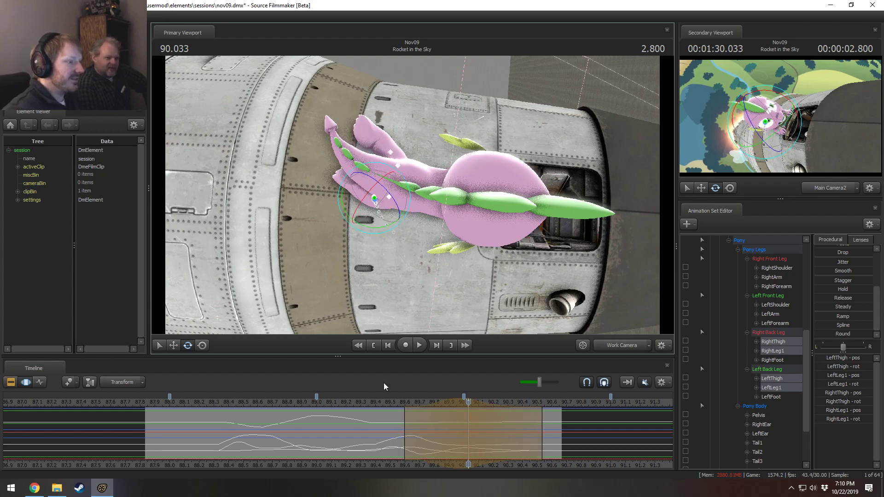
Step: Shift the leg adjustment's time selection to centre on 90.0, spanning about 89.53–90.47, and play the motion from about 89.4
left_click(374, 403)
key("space")
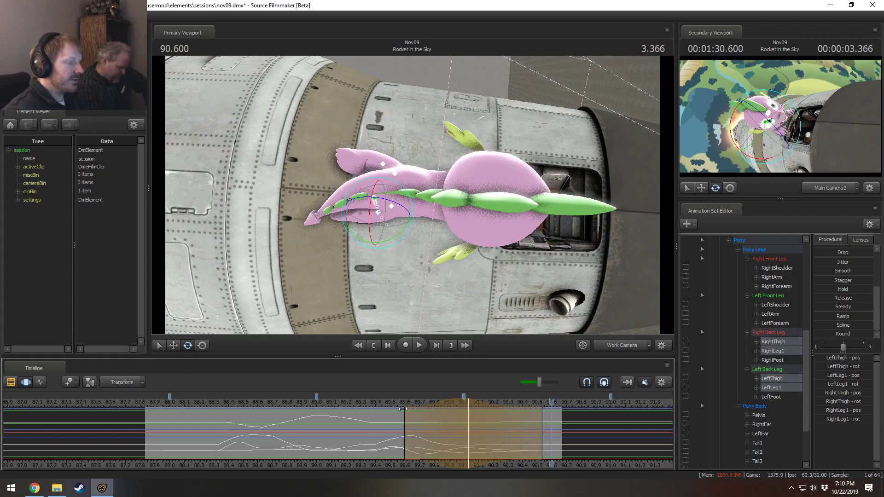
key("space")
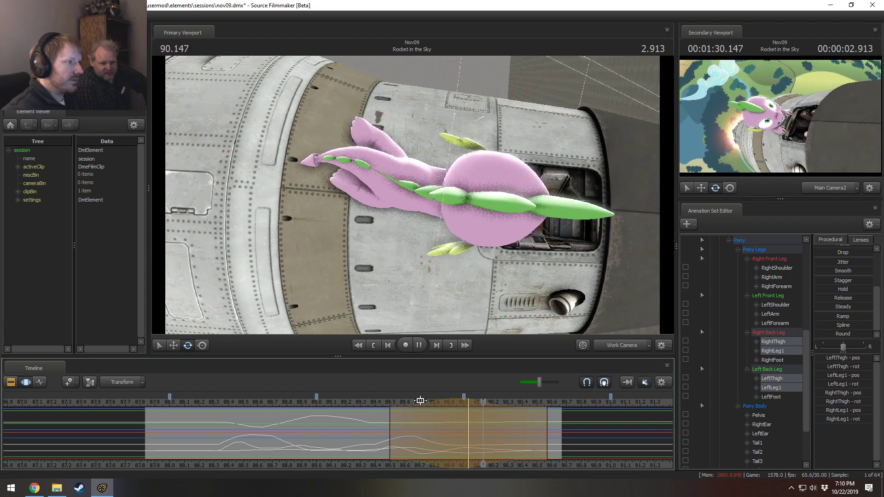
key("space")
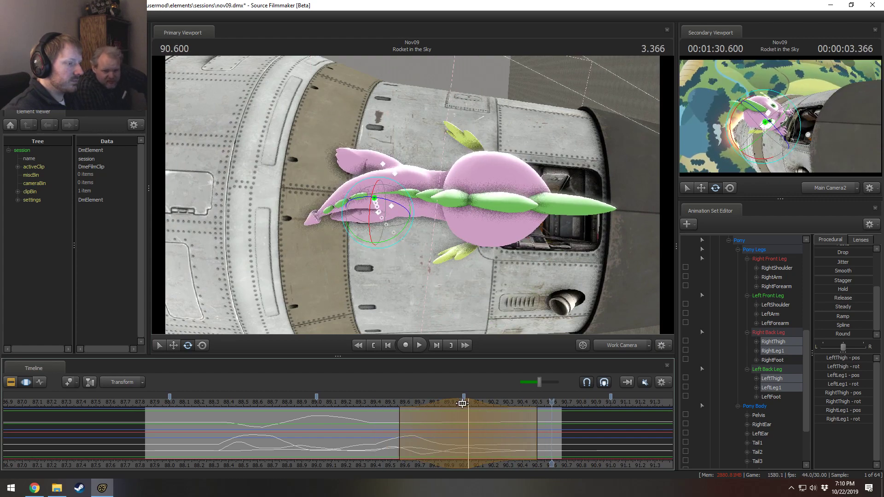
left_click_drag(464, 402, 459, 403)
left_click(377, 402)
key("space")
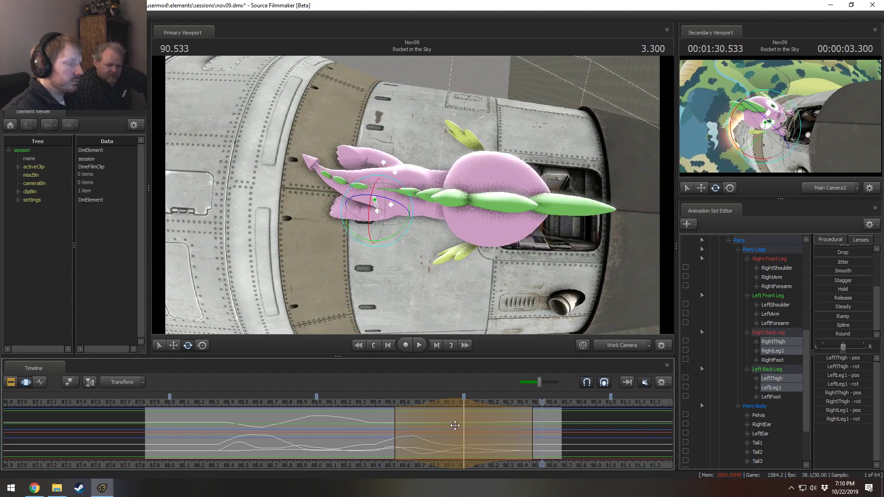
Step: Rotate both thighs and lower legs slightly at 90.366 within a time selection of about 89.77–90.97, and play the motion
key("space")
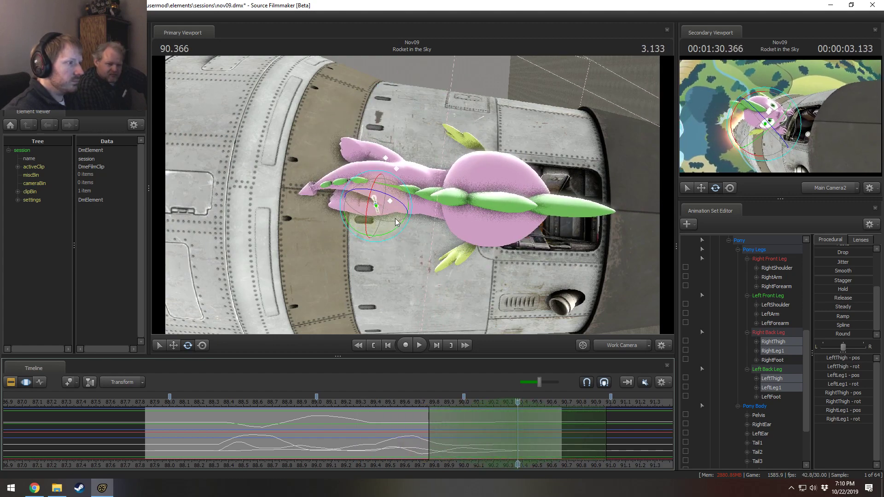
left_click_drag(405, 227, 406, 225)
key("space")
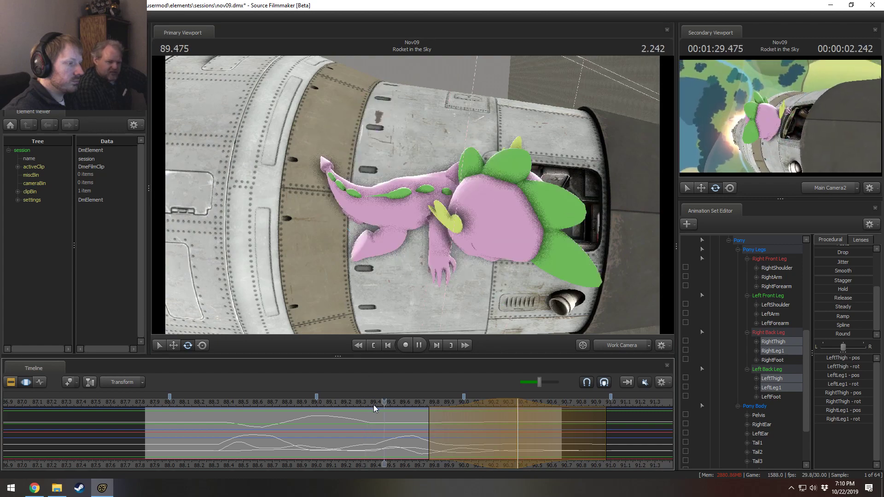
key("space")
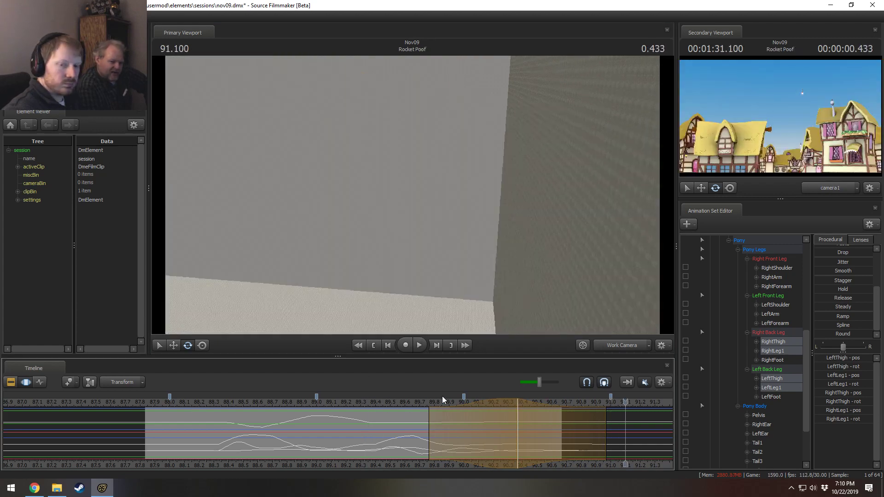
left_click(483, 400)
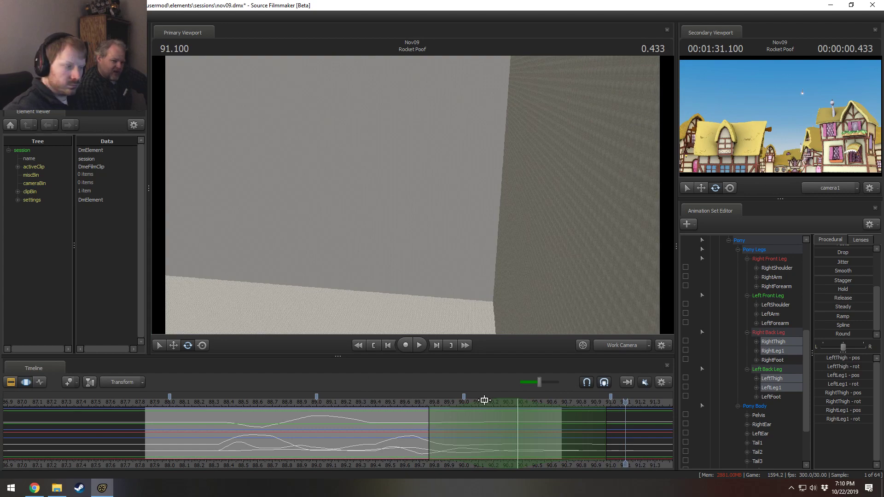
Step: Play the Rocket in the Sky shot through Main Camera2 to review the leg and tail motion
key("space")
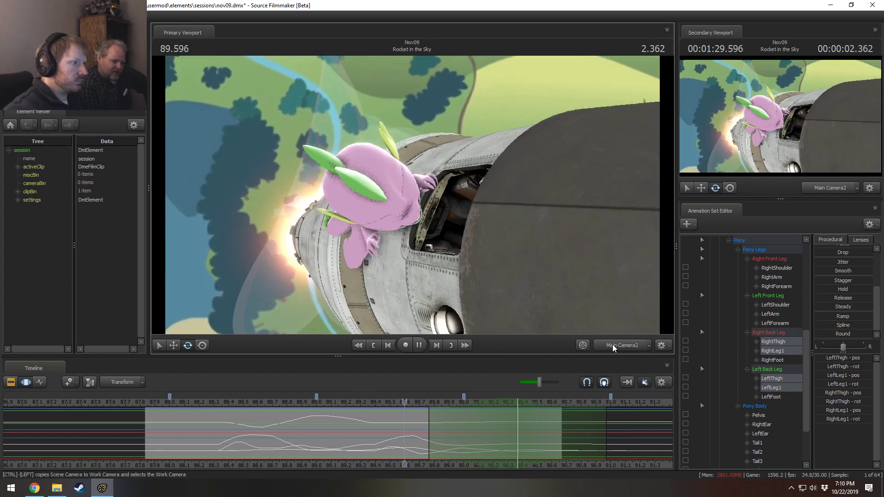
key("space")
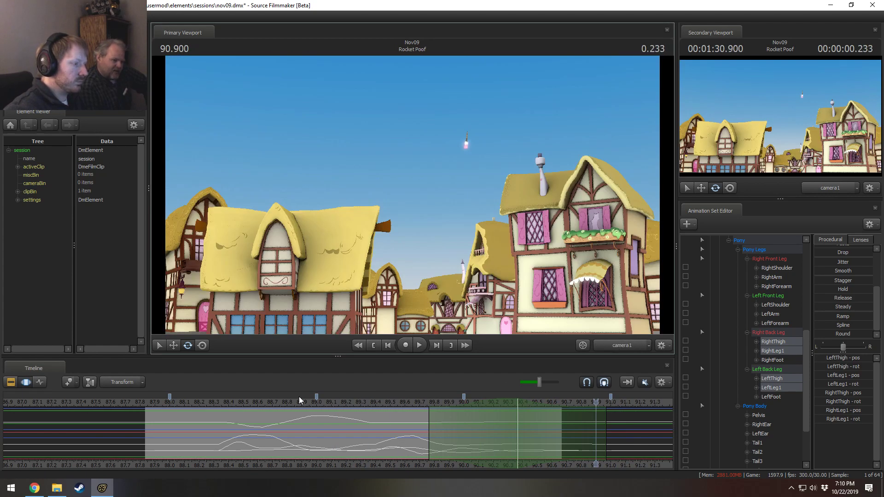
left_click(170, 403)
key("space")
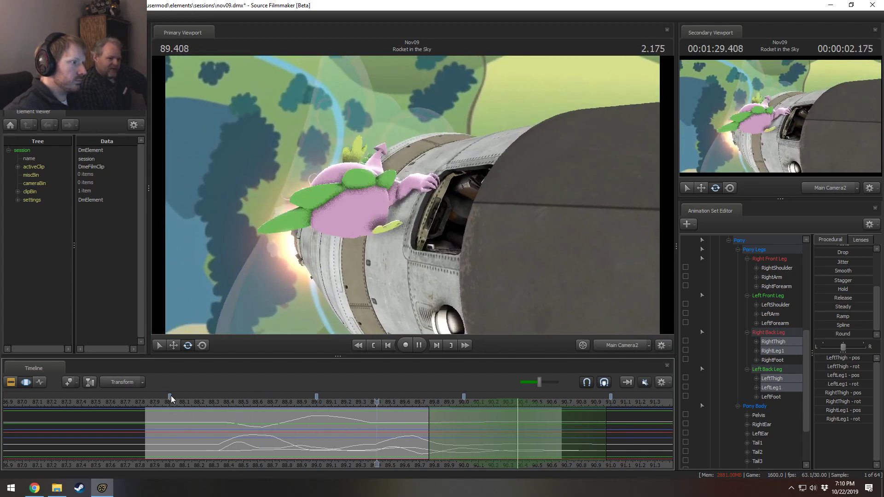
key("space")
Step: Select Spike's Eyes controls in the work camera view, and set the time selection from the start to about 89.46
left_click(598, 346)
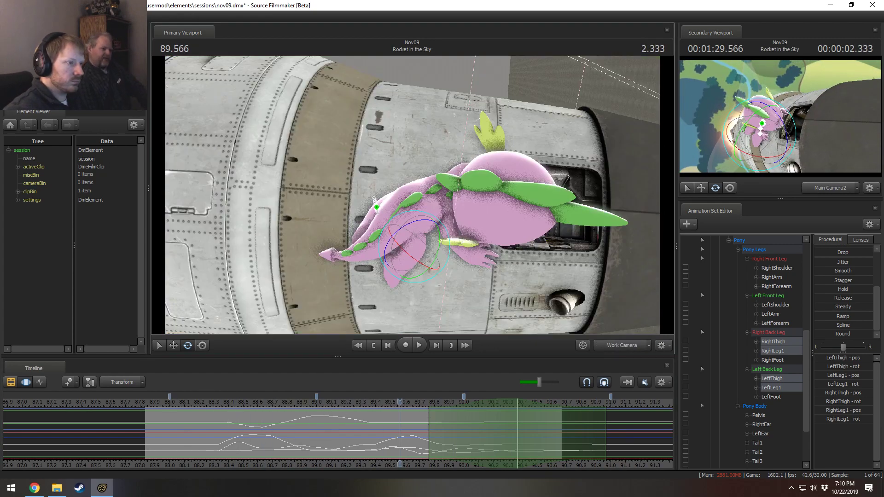
left_click_drag(201, 403, 233, 403)
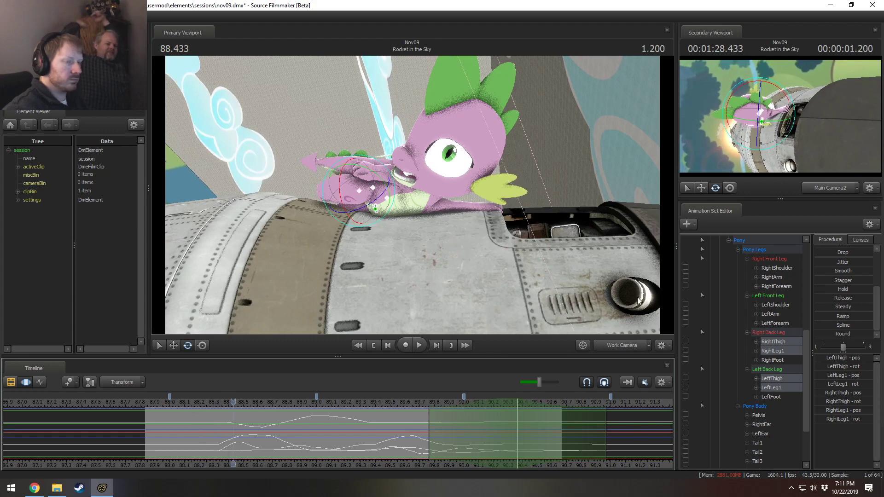
scroll(739, 275, "up", 6)
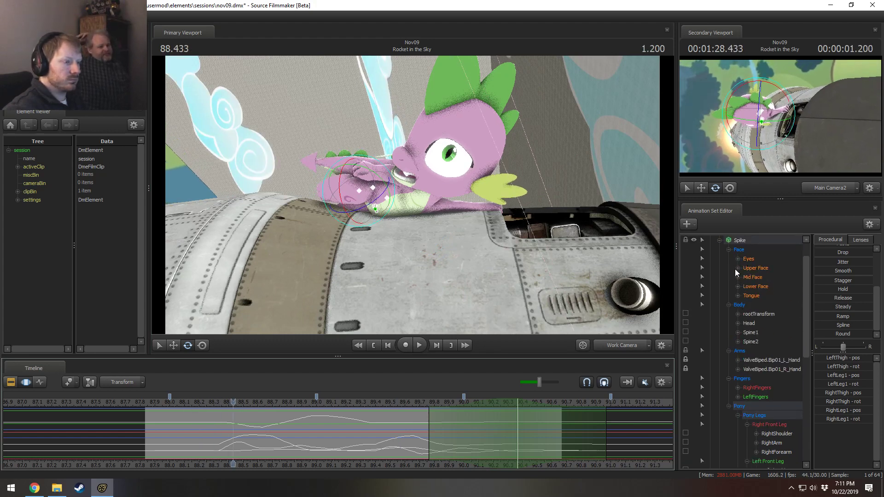
left_click(744, 260)
mouse_move(232, 429)
left_mouse_down()
mouse_move(384, 431)
mouse_move(382, 439)
mouse_move(135, 448)
left_mouse_up()
left_click_drag(386, 404, 228, 403)
Step: Move the eyes' viewTarget at 88.4 away from the rocket's nose to redirect Spike's gaze
left_click_drag(318, 267, 322, 263)
left_click_drag(421, 203, 497, 193)
key("s")
key("w")
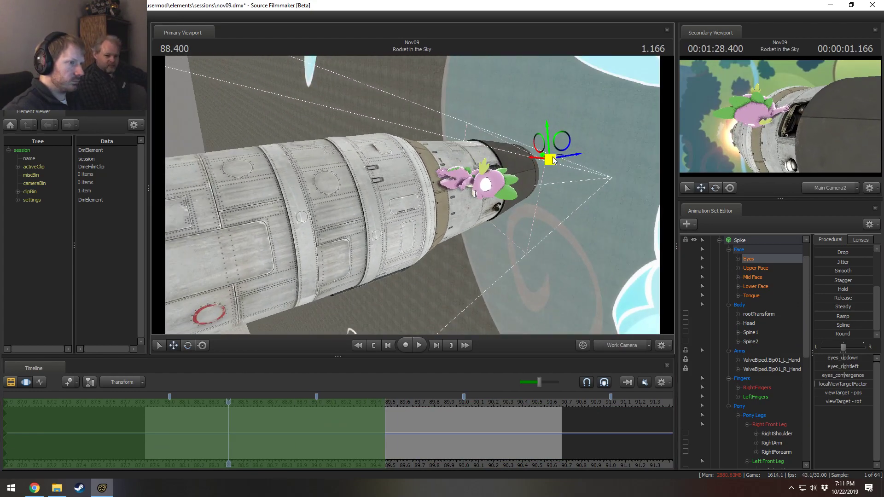
left_click_drag(558, 159, 451, 219)
left_click_drag(357, 255, 641, 331)
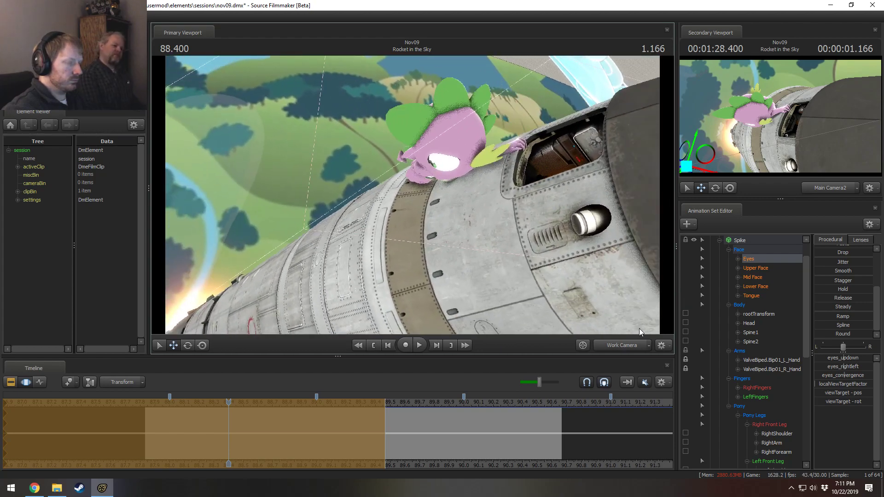
Step: Play the shot through Main Camera2 in the Clip Editor, and return to the Motion Editor at 89.933
key("F2")
key("space")
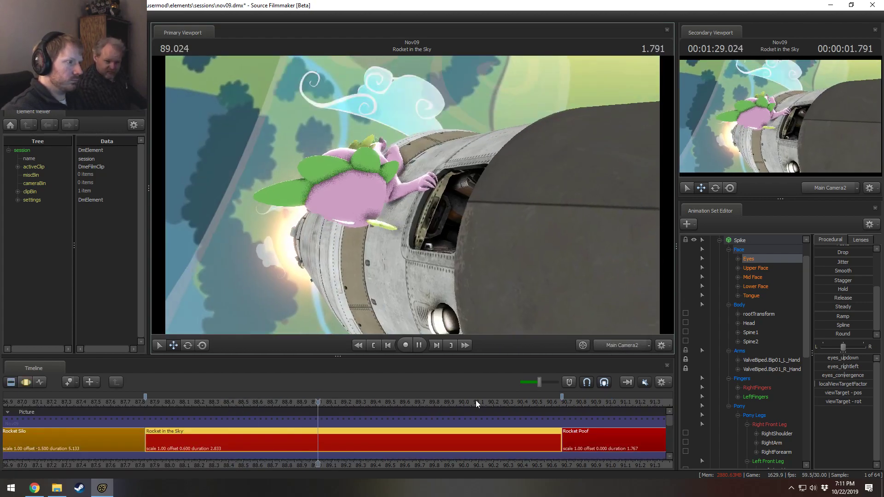
key("space")
key("F3")
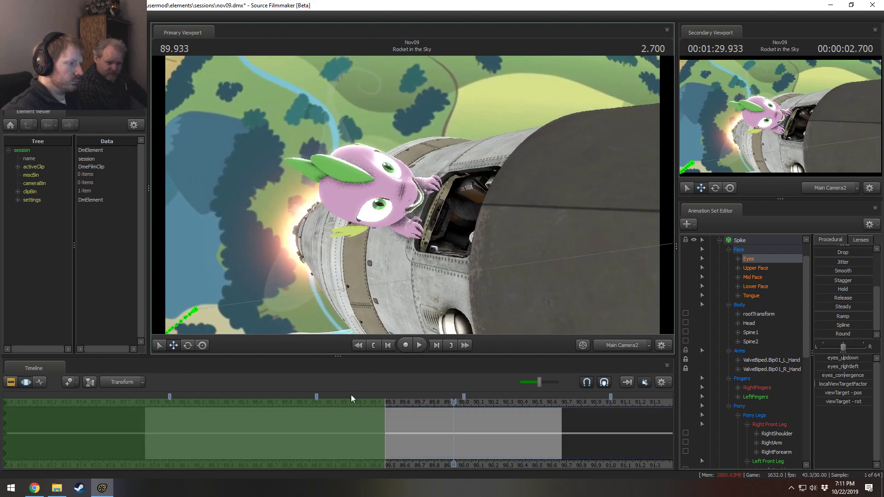
Step: Rotate Spike's Head in the Main Camera2 view over a time selection from about 88.63 to 89.43 with soft falloffs
middle_click_drag(351, 394, 200, 420)
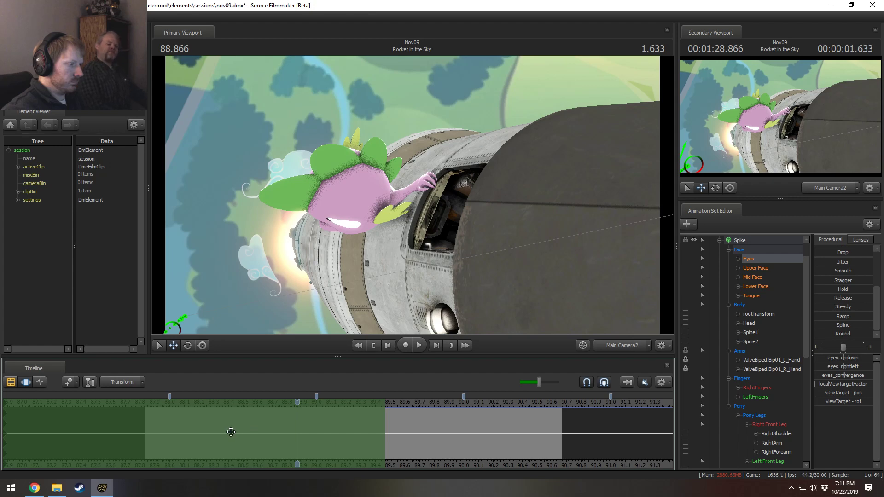
middle_click_drag(143, 433, 265, 430)
left_click(265, 430)
left_click_drag(265, 430, 380, 427)
scroll(380, 428, "up", 4)
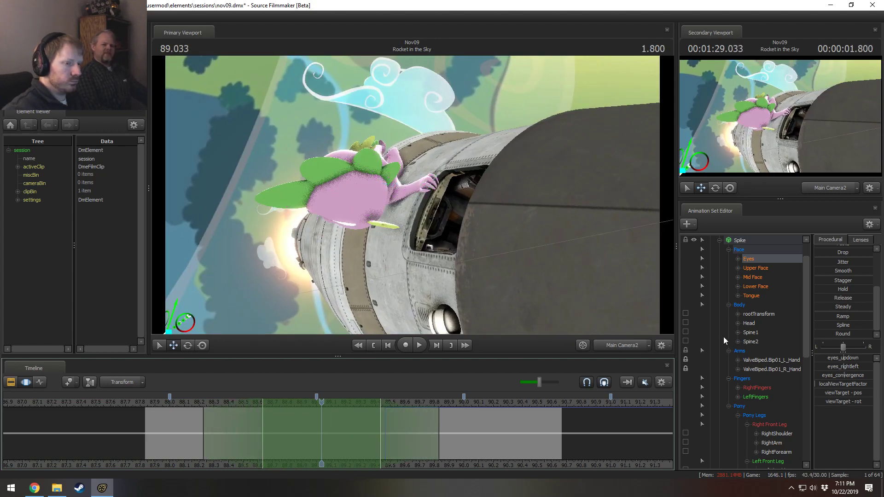
left_click(748, 323)
left_click_drag(390, 242, 388, 212)
Step: Play the shot from near its start to review the timing of Spike's head turn
left_click(148, 405)
key("space")
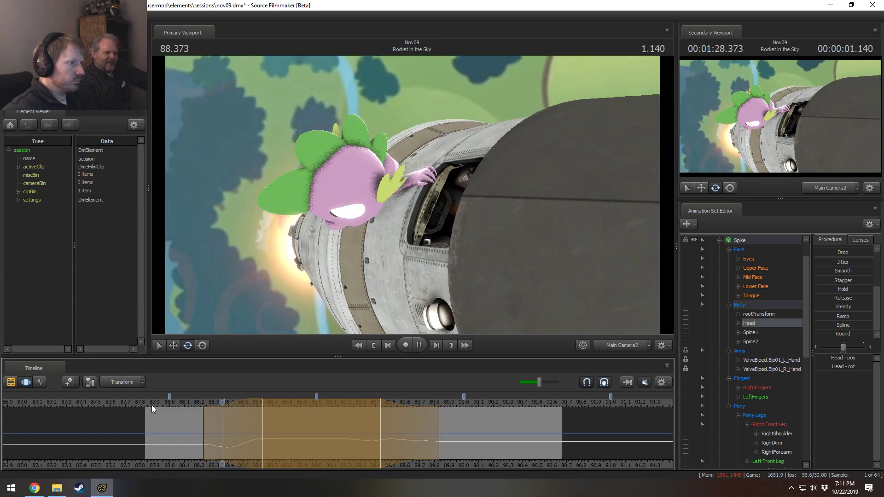
key("space")
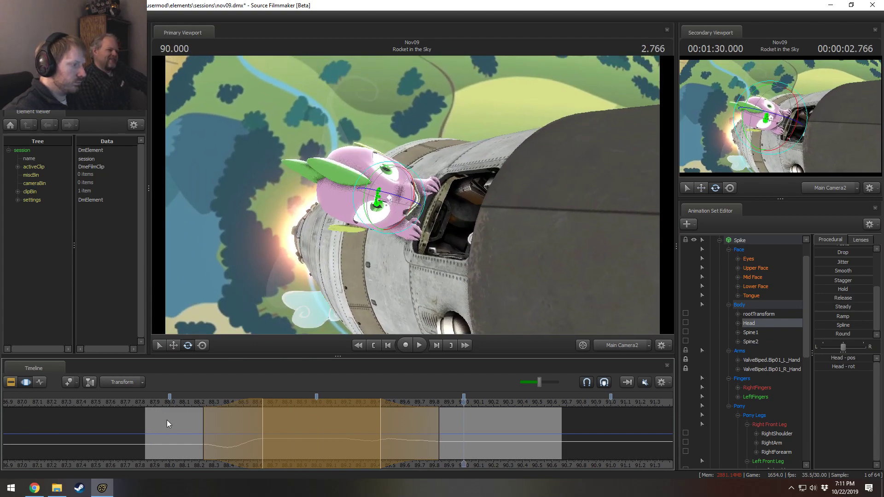
left_click(159, 405)
key("space")
key("space")
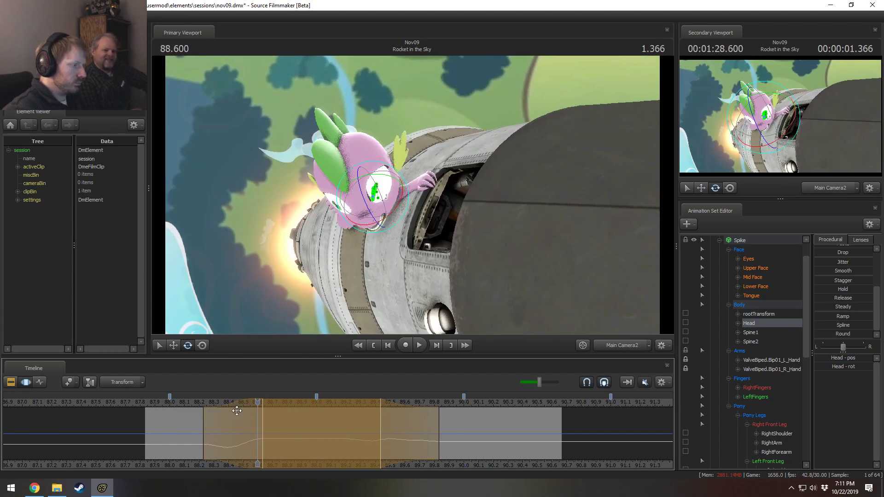
Step: Shift the head turn earlier so its held range spans about 88.5 to 89.3, and replay the shot
left_click_drag(248, 402, 228, 401)
key("space")
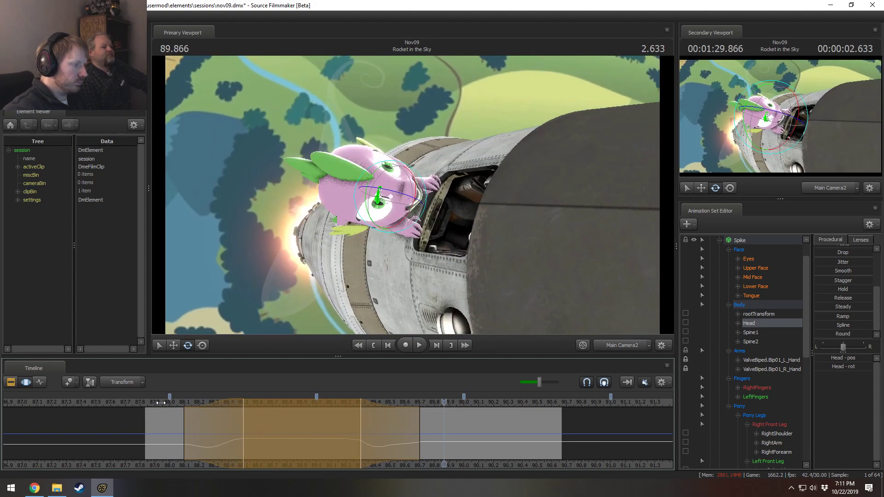
key("space")
left_click(263, 422)
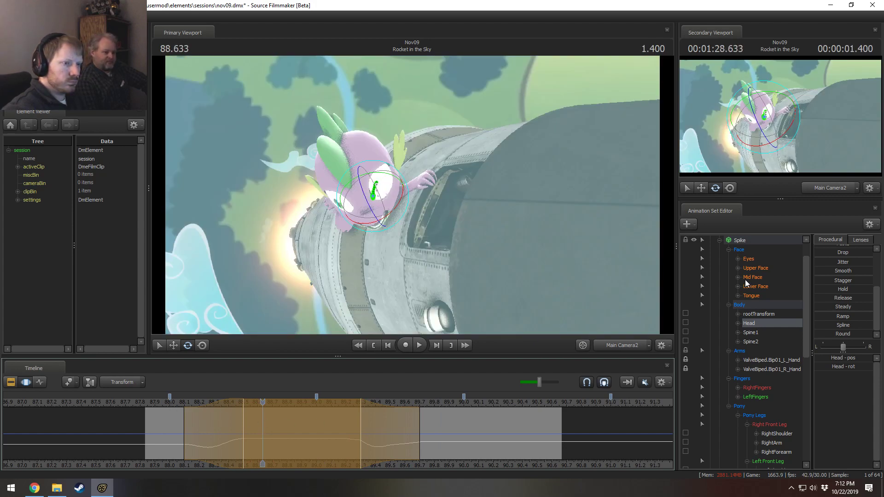
Step: Add a blink with Spike's Upper Face controls, closing both eyes from about 88.27 to 88.5 with falloffs on both sides
left_click(757, 269)
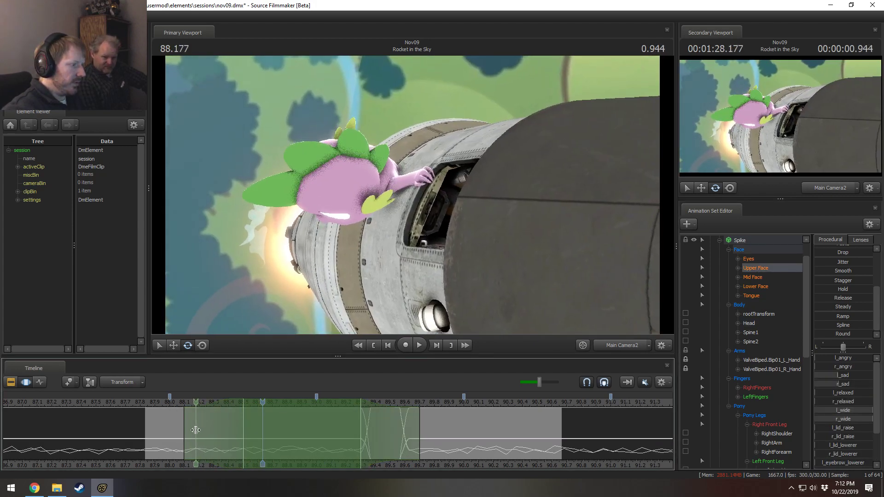
left_click_drag(195, 428, 245, 447)
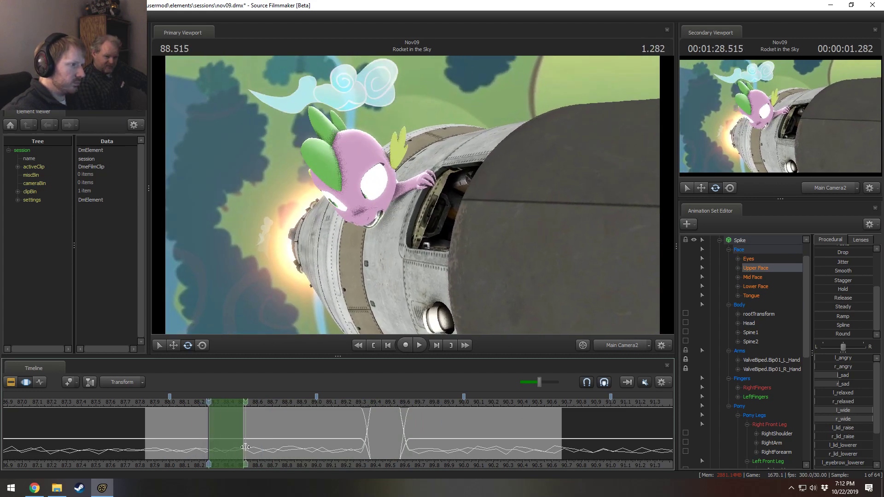
scroll(241, 446, "up", 3, "shift")
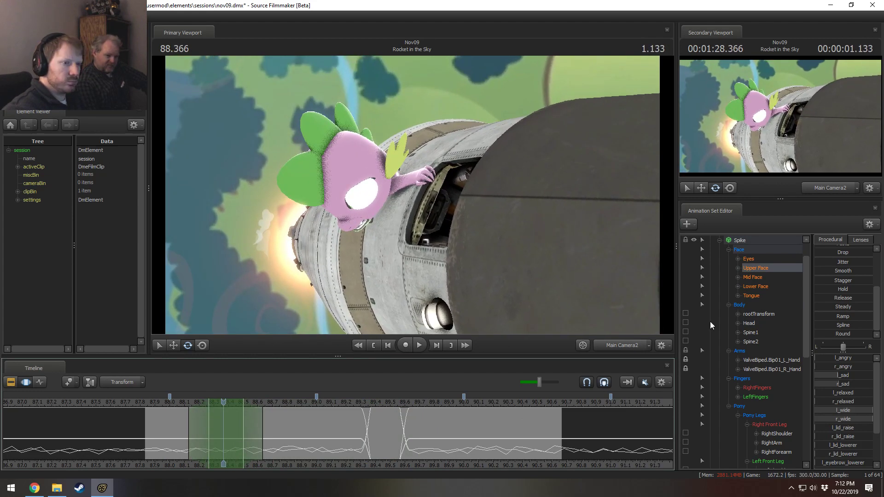
scroll(833, 249, "up", 3)
left_click(834, 257)
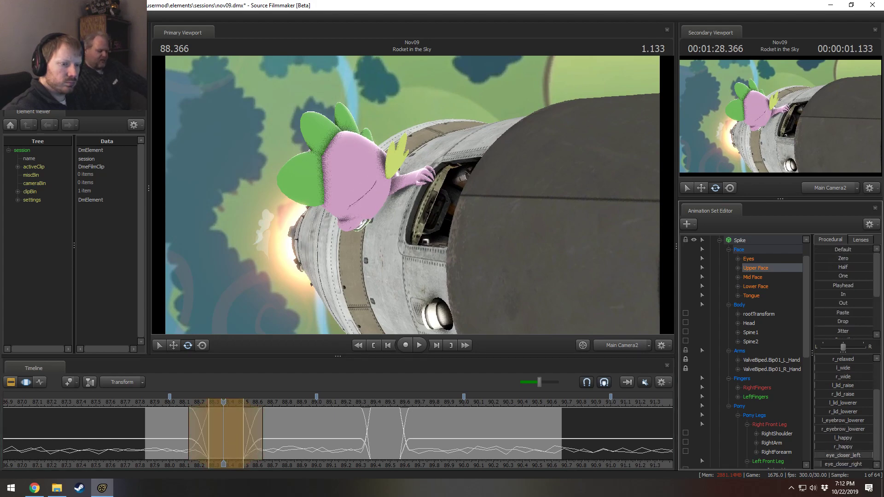
Step: Play back the blink and tighten its timing so the closed range spans about 88.23 to 88.4
key("space")
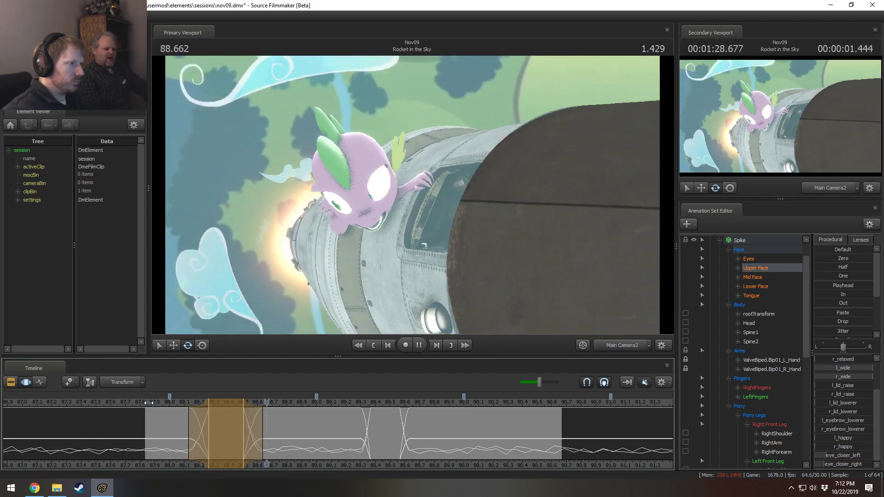
key("space")
key("shift")
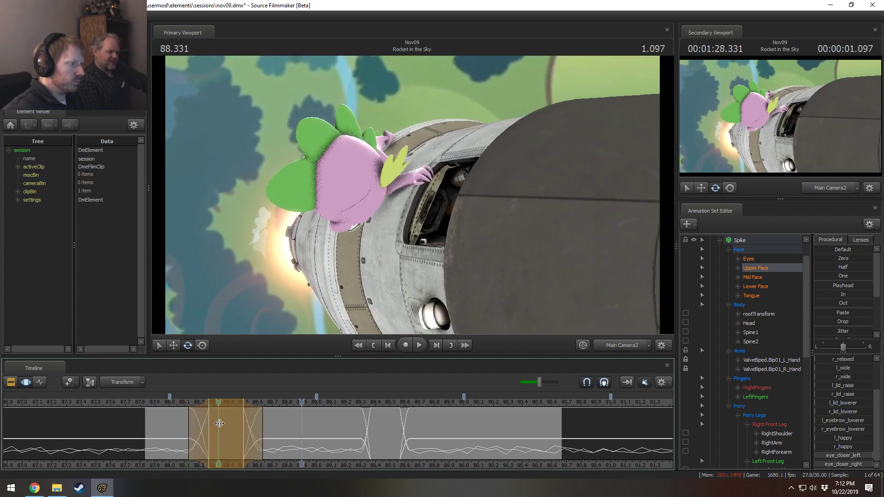
left_click_drag(254, 428, 212, 401)
key("shift")
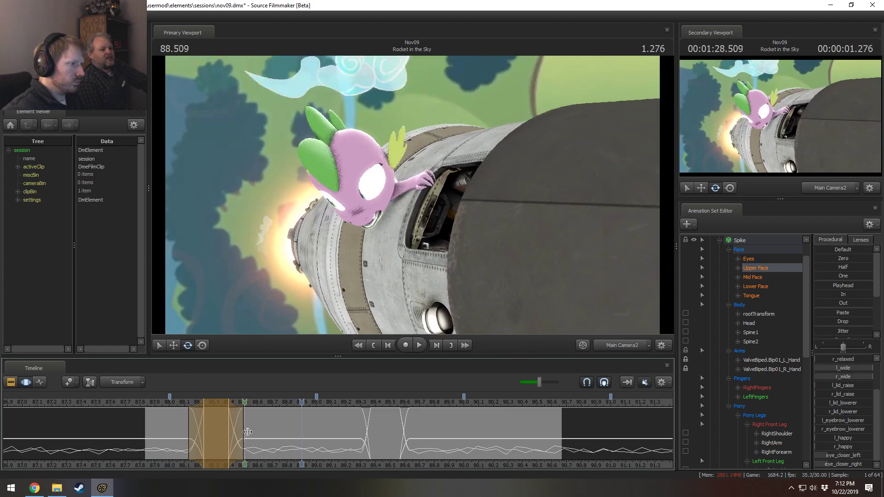
key("space")
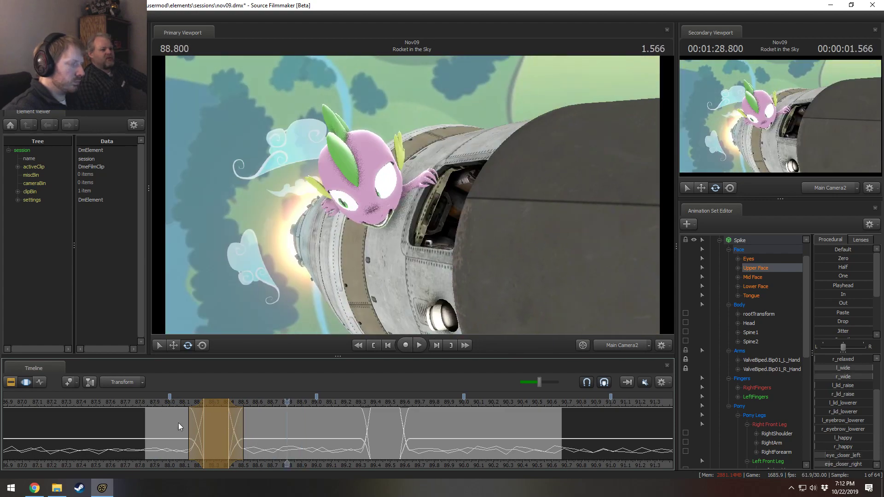
Step: Apply the Out preset to Spike's Eyes over a time selection from about 88.33 to 89.77
left_click_drag(218, 437, 385, 439)
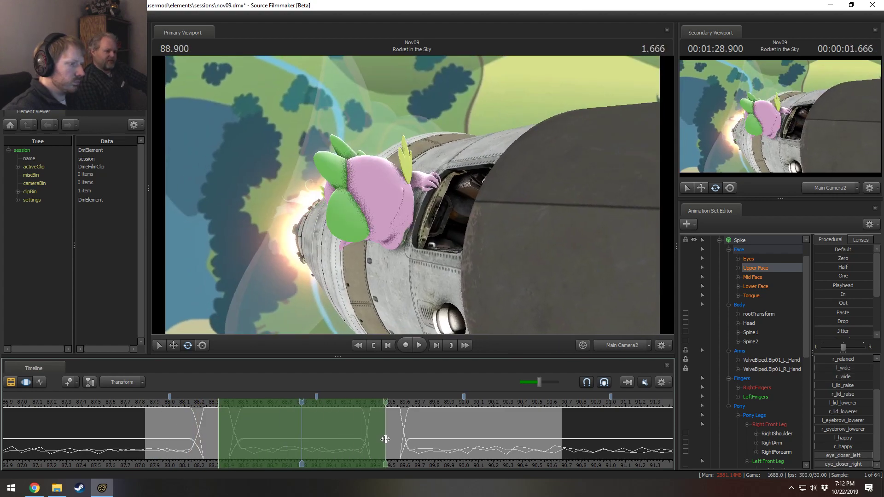
left_click(749, 259)
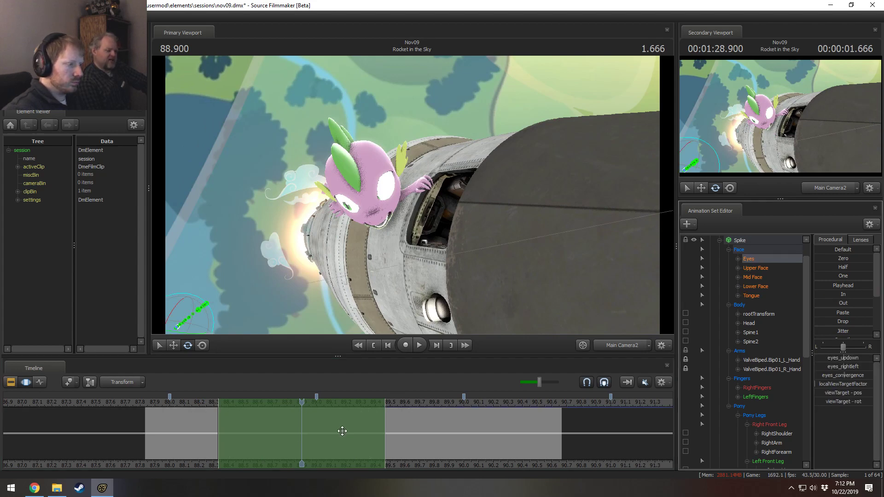
left_click_drag(428, 432, 219, 438)
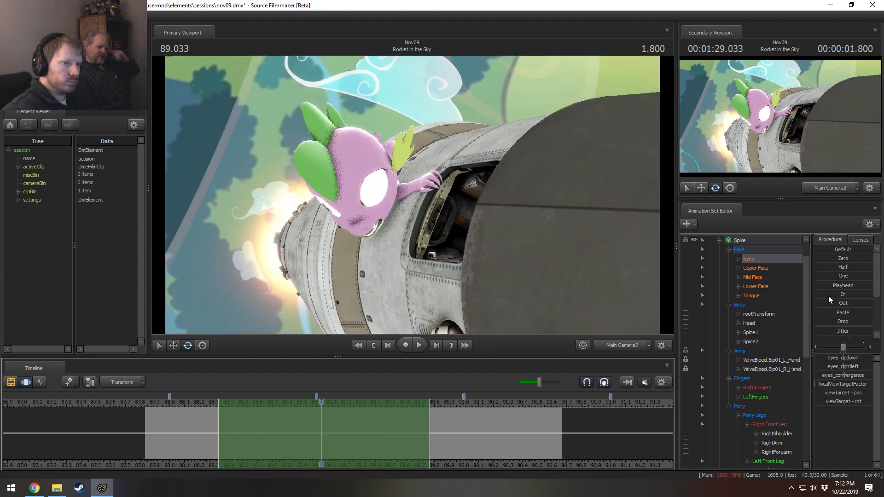
left_click(836, 300)
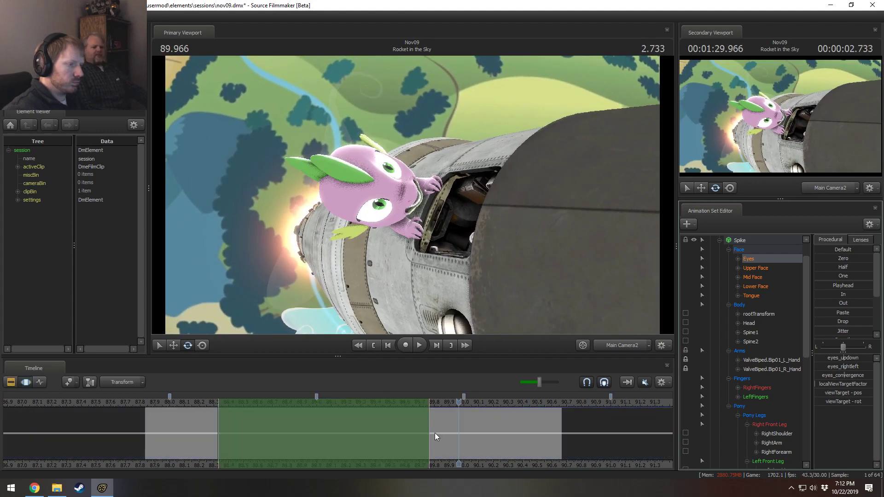
Step: Shorten the time selection to end at about 89.4, and place the eyes' viewTarget by the cockpit opening at 88.833 using the work camera
left_click_drag(451, 401, 376, 430)
left_click(378, 422)
key("ctrl+z")
left_click(292, 415)
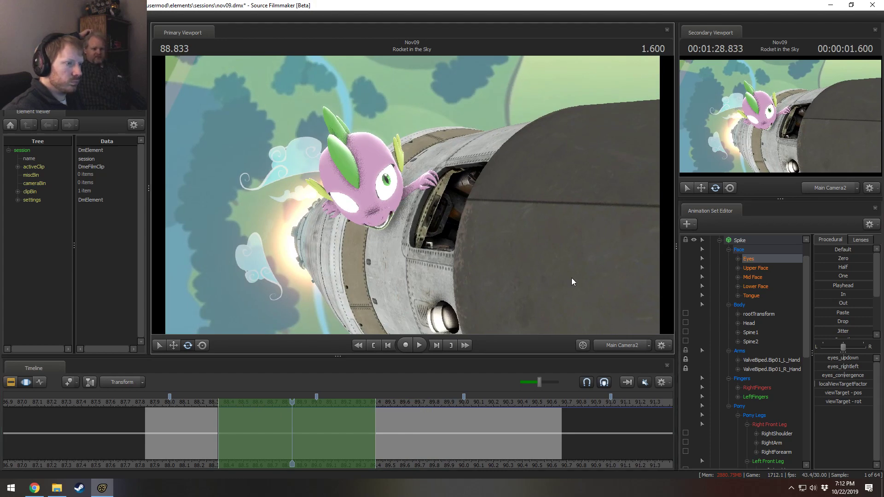
key("w")
left_click_drag(488, 184, 426, 193)
mouse_move(523, 187)
left_mouse_down()
mouse_move(482, 192)
mouse_move(425, 234)
mouse_move(409, 234)
mouse_move(428, 197)
left_mouse_up()
key("w")
left_click_drag(379, 213, 376, 218)
left_click_drag(431, 194, 428, 163)
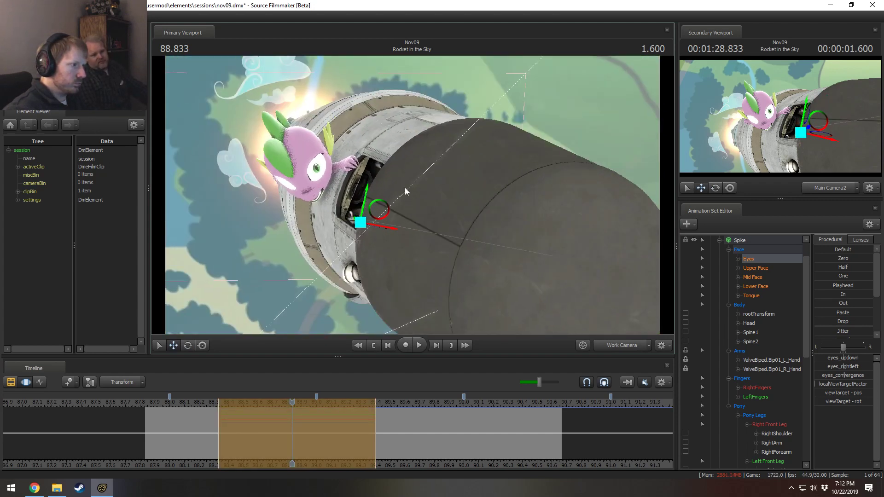
Step: Lower the viewTarget along the rocket's side below the cockpit opening and fine-tune its position to redirect Spike's gaze
left_click_drag(405, 190, 398, 222)
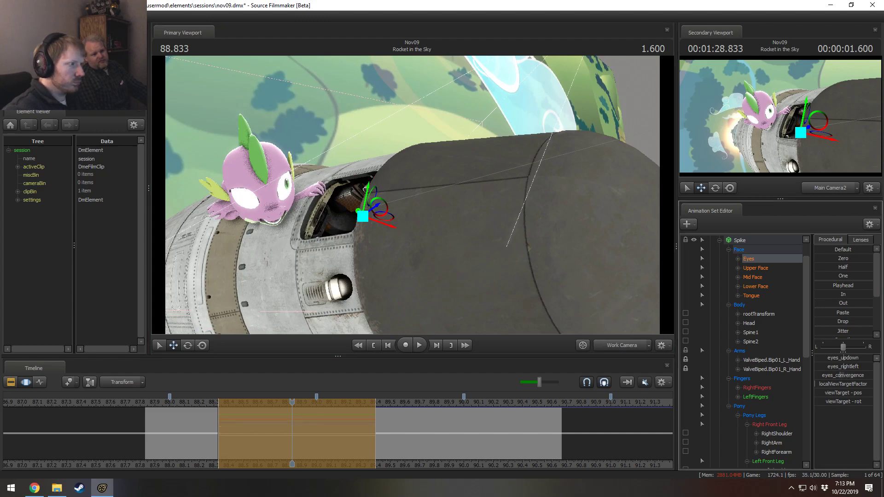
left_click_drag(385, 203, 362, 250)
left_click_drag(381, 222, 343, 279)
left_click_drag(446, 173, 407, 199)
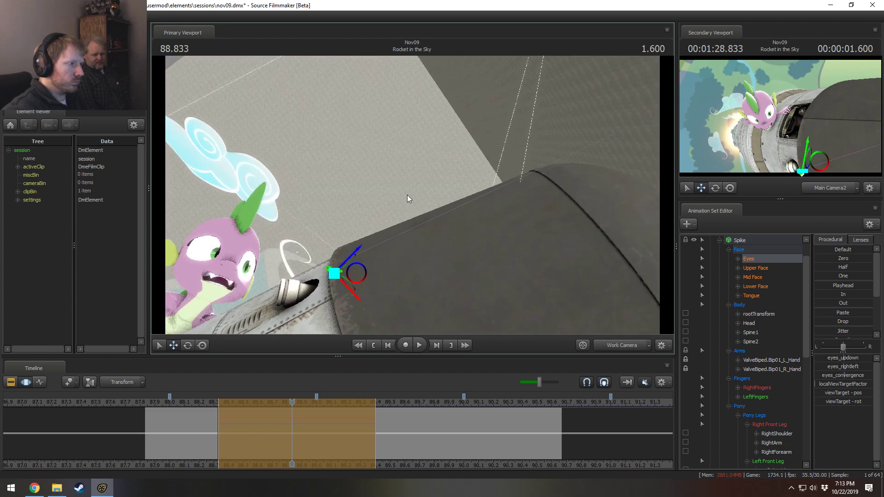
left_click_drag(350, 275, 354, 256)
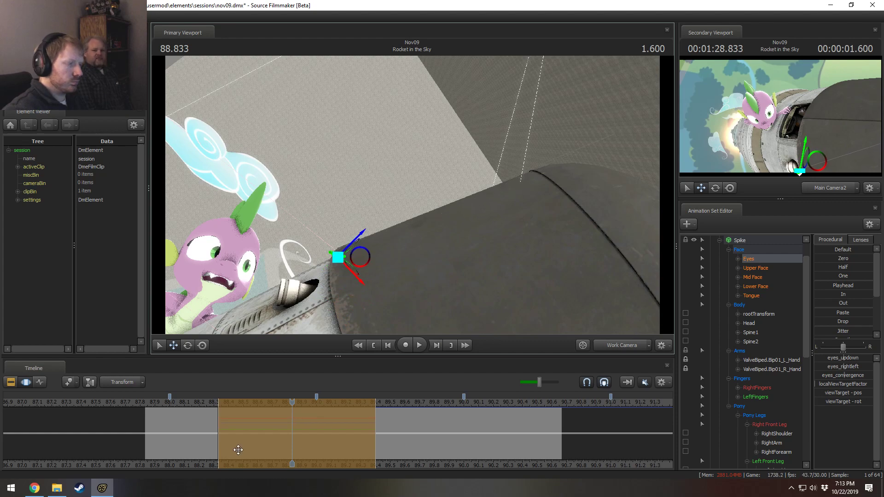
Step: Play and scrub the shot to review Spike's new gaze direction
left_click(166, 400)
key("space")
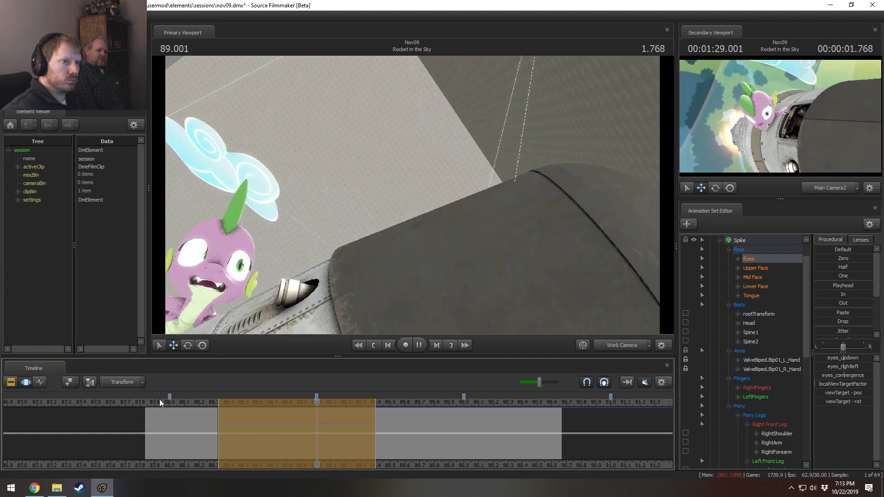
key("space")
left_click_drag(182, 400, 381, 428)
Step: Apply the Out preset to Spike's Upper Face from about 89.1 to 89.43, with a falloff before it, to start the second blink earlier
left_click(757, 268)
left_click(387, 417)
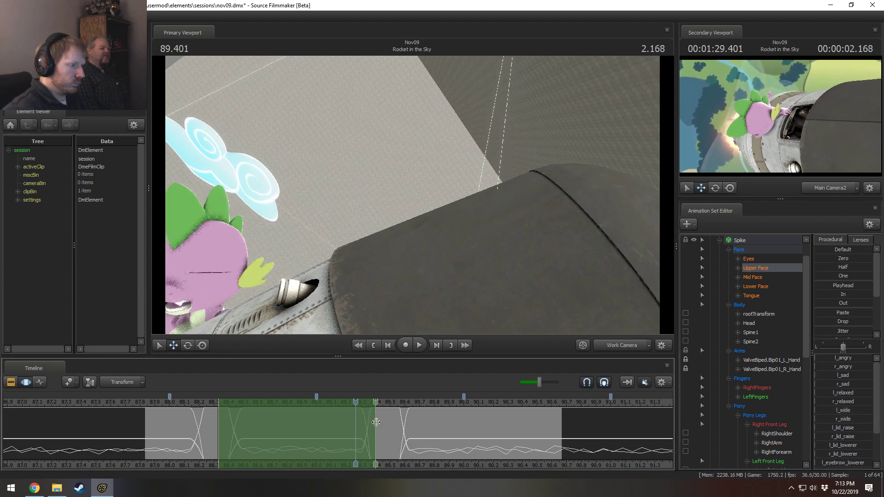
left_click_drag(372, 423, 240, 439)
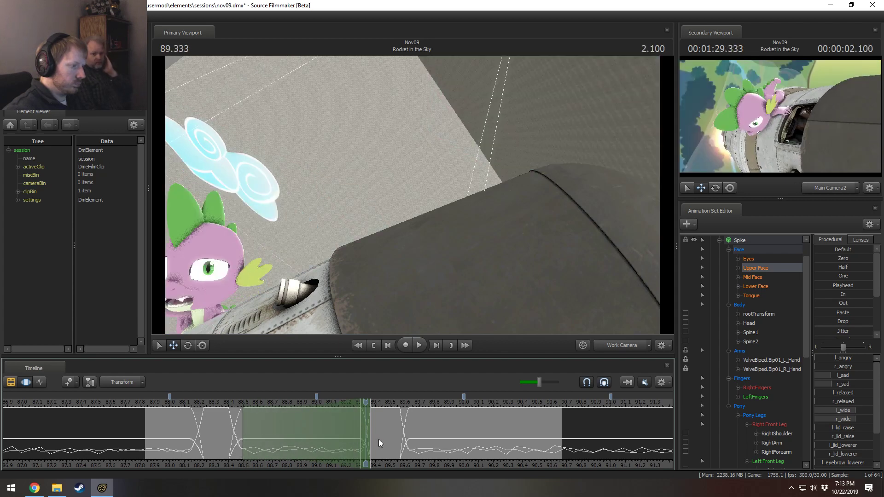
left_click_drag(378, 440, 339, 441)
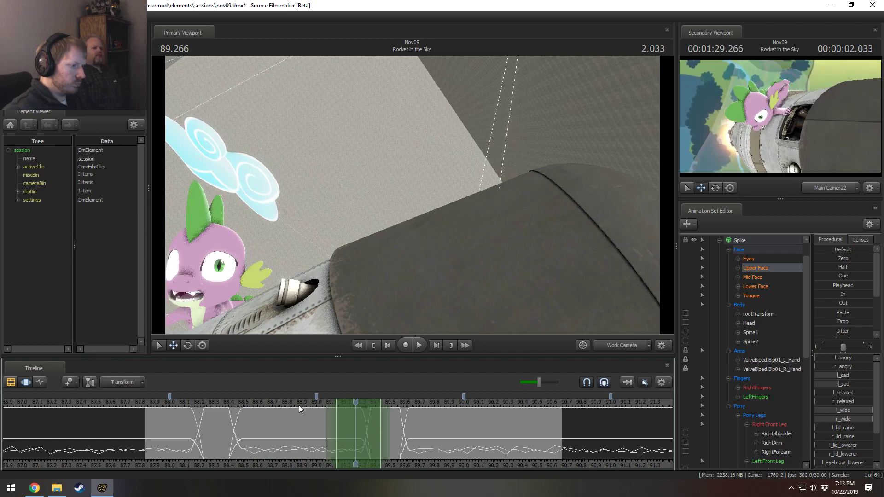
left_click_drag(325, 407, 319, 429)
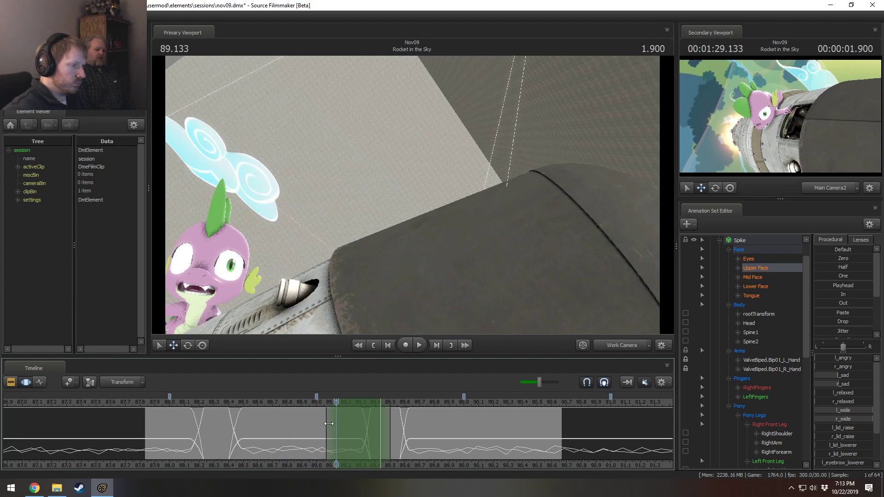
scroll(329, 424, "up", 2)
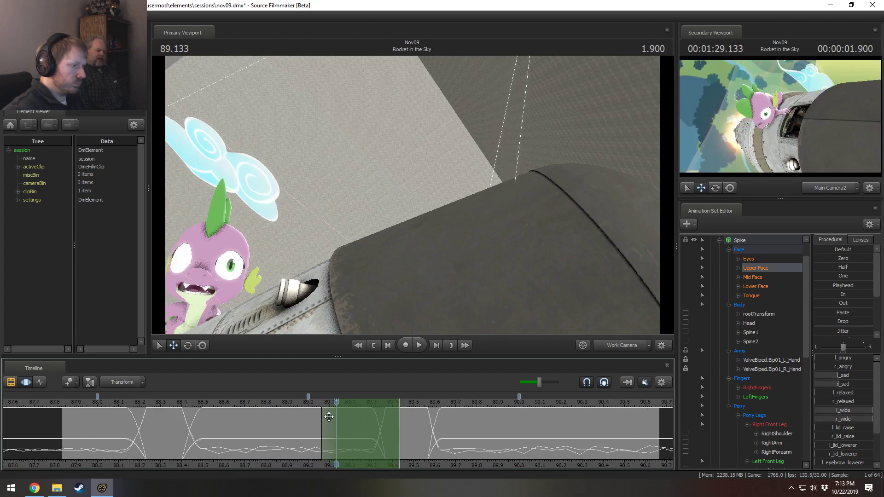
left_click(826, 302)
Step: Play the shot and adjust the second blink so its fully closed range starts at about 89.13
key("space")
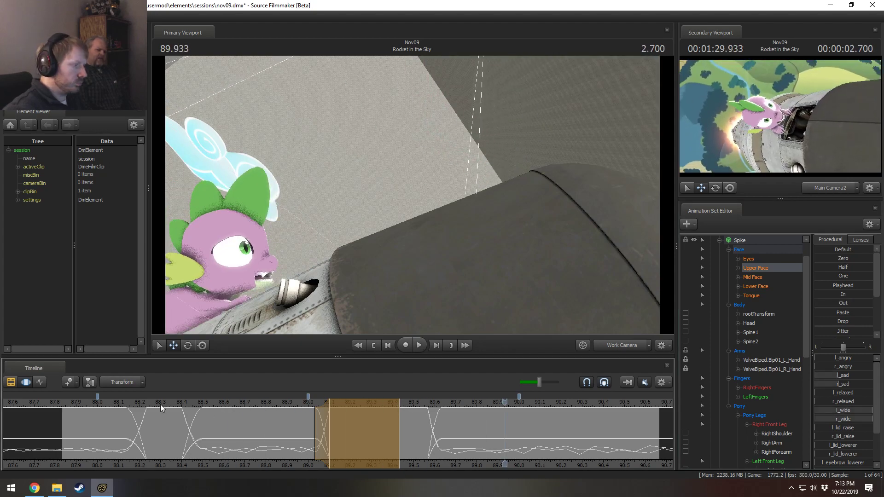
key("space")
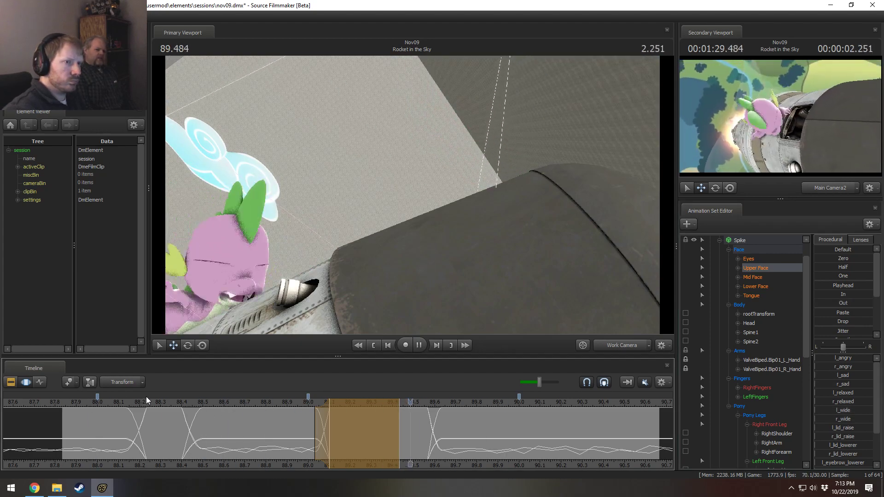
left_click_drag(329, 427, 336, 427)
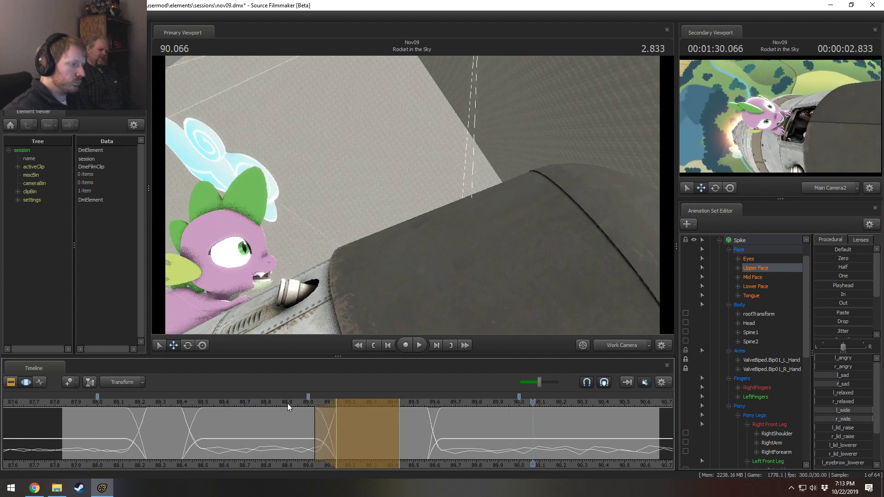
Step: Mark a time range on Spike's Upper Face around 89.63, spanning about 89.57 to 89.77
left_click(369, 425)
left_click_drag(370, 424, 442, 436)
scroll(442, 436, "up", 3, "shift")
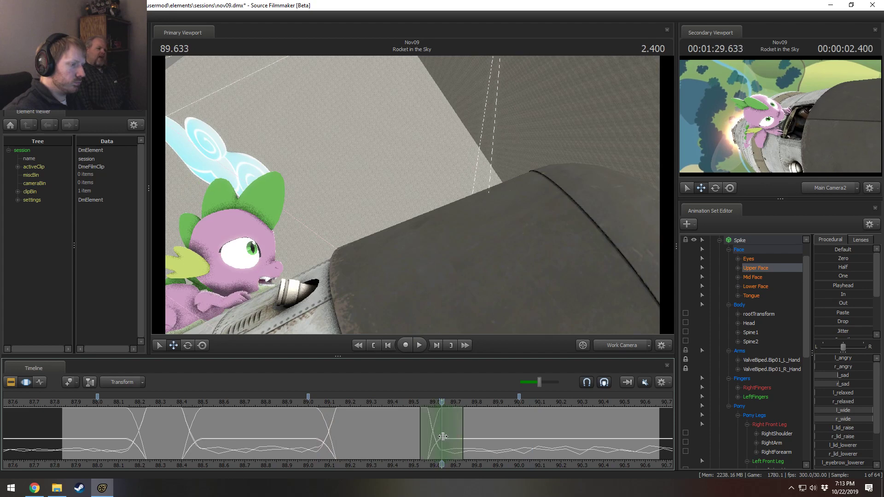
left_click_drag(456, 431, 483, 428)
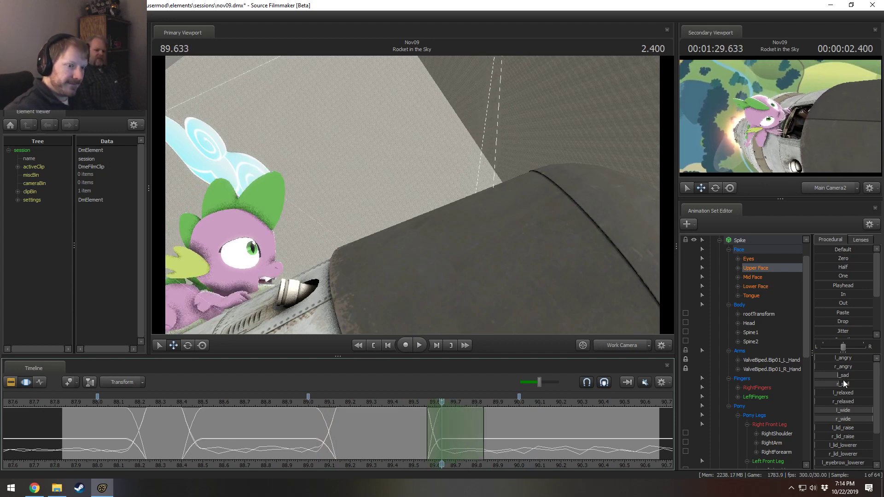
key("shift")
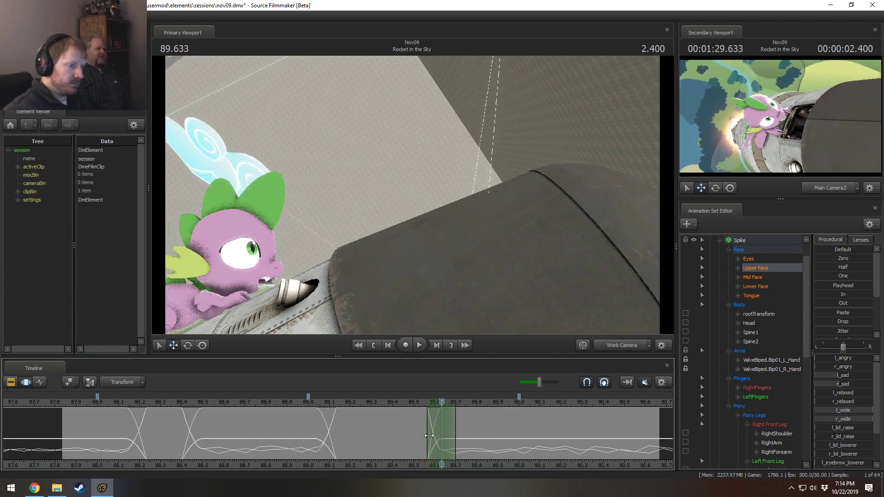
mouse_move(484, 439)
left_mouse_down()
mouse_move(491, 439)
mouse_move(469, 439)
left_mouse_up()
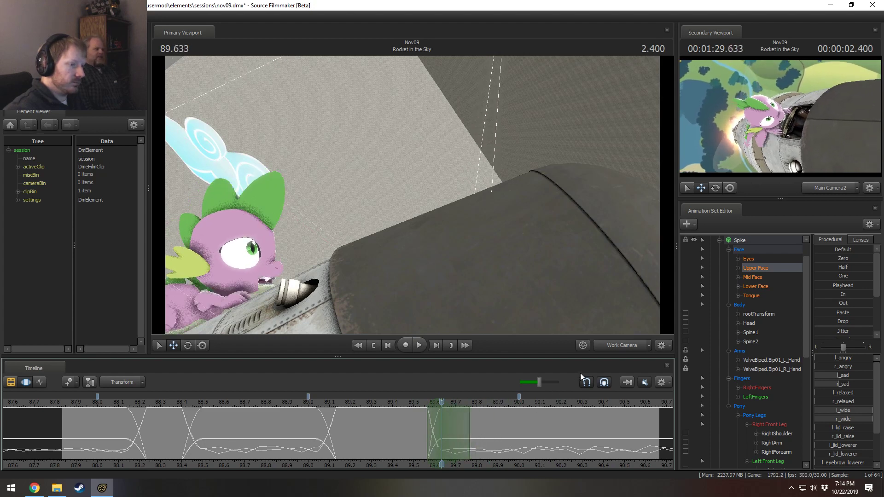
Step: Using Main Camera2, reduce jaw_open on Spike's Lower Face from about 88.27 to 89.23, with falloffs reaching about 88.07 and 89.43
left_click(615, 349)
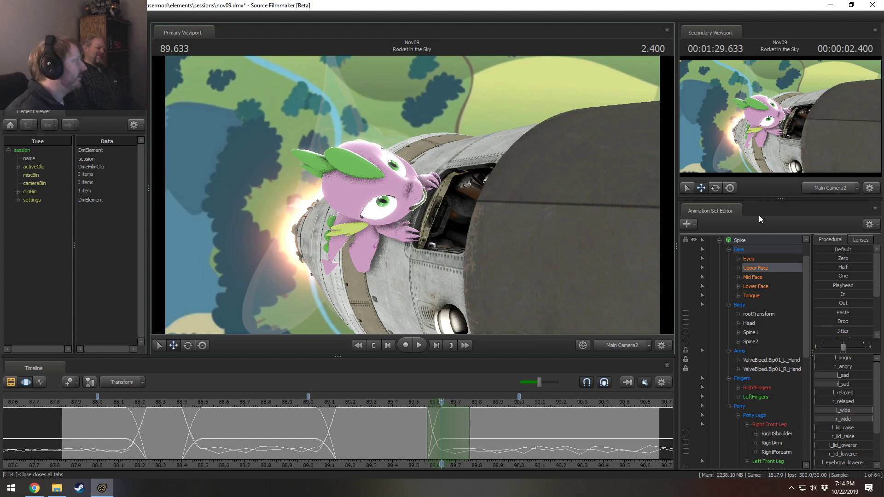
left_click_drag(355, 407, 251, 419)
left_click(92, 402)
left_click_drag(92, 401, 244, 401)
left_click(755, 277)
left_click(766, 287)
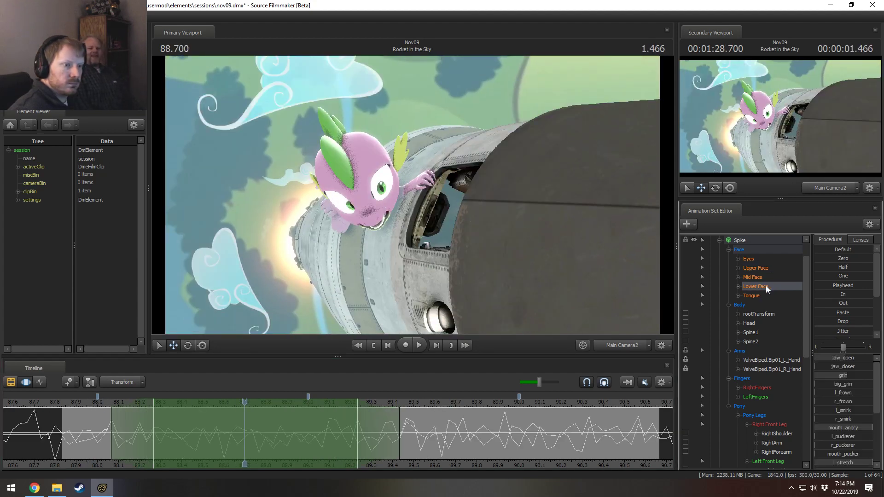
left_click_drag(859, 360, 838, 360)
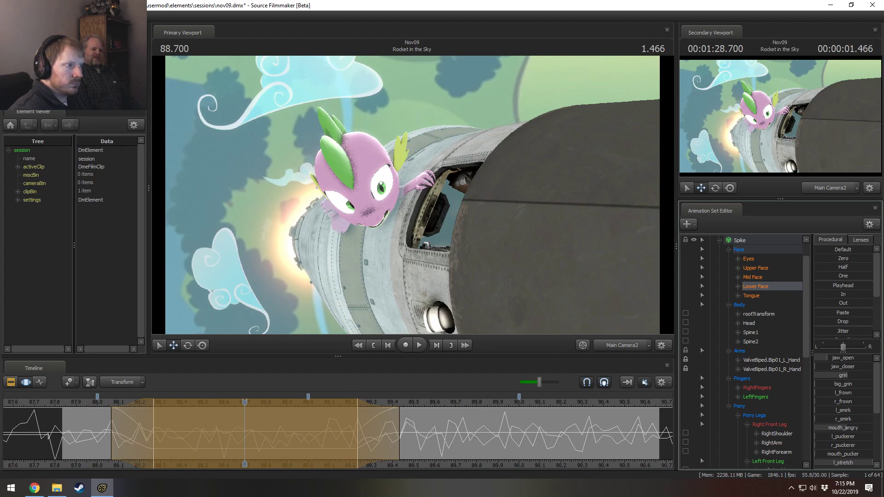
scroll(831, 456, "down", 2)
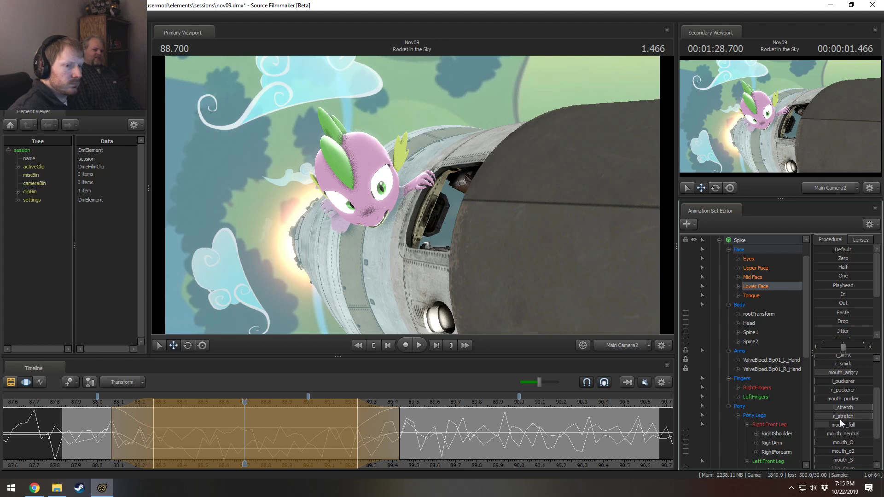
scroll(842, 400, "down", 2)
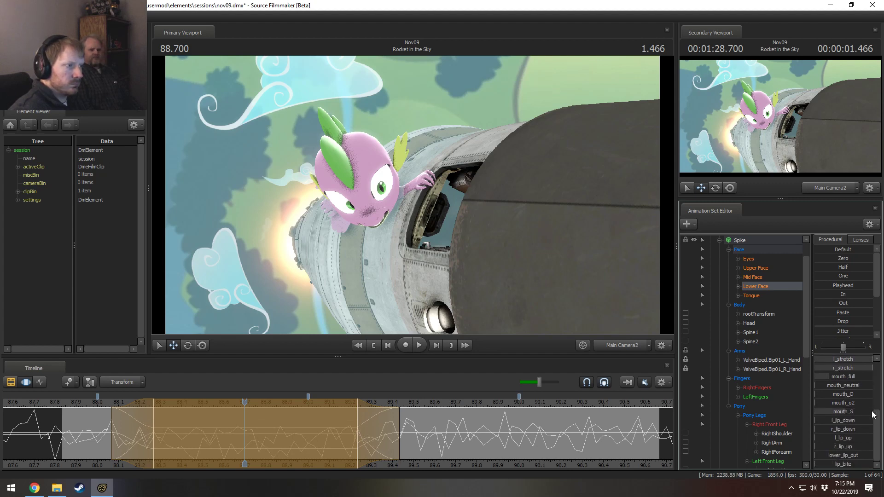
scroll(849, 384, "up", 2)
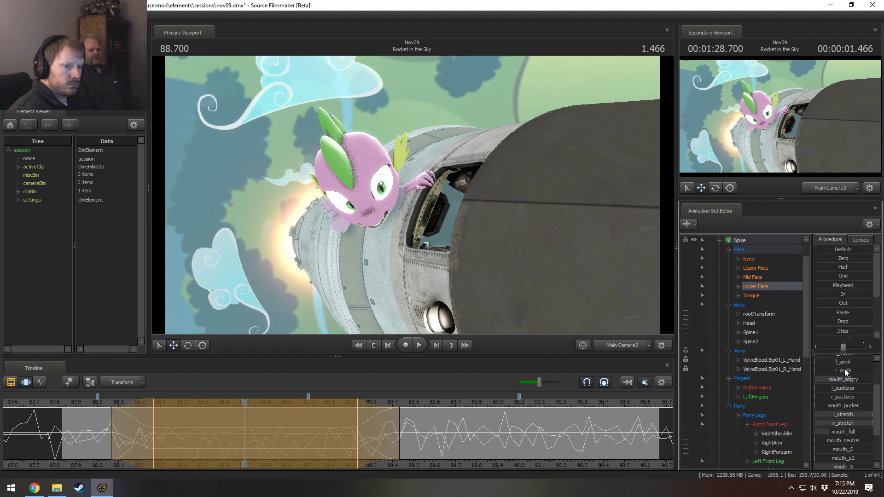
scroll(843, 386, "up", 1)
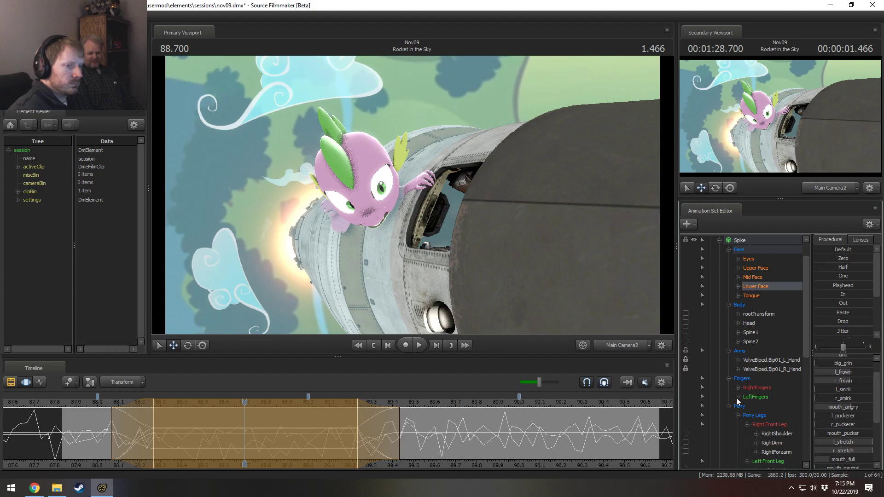
Step: Play the shot from before 88.0 to review Spike's reduced jaw opening
left_click(75, 402)
key("space")
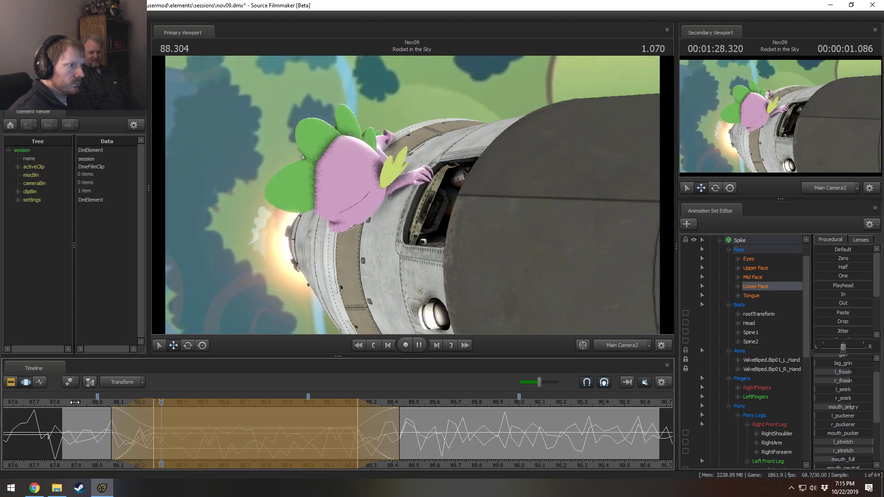
key("space")
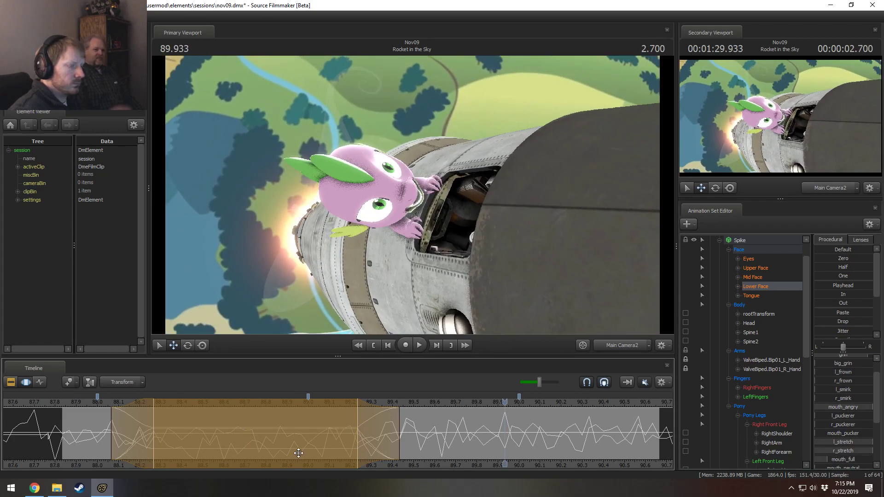
Step: Set the Lower Face time selection to about 89.4 to 89.6, with falloffs reaching about 89.2 and 89.8
key("shift")
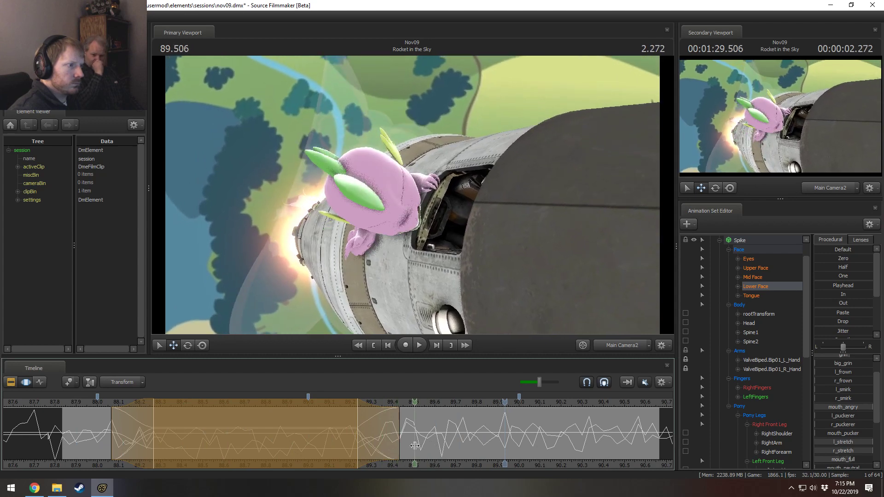
left_click(414, 445, "shift")
scroll(414, 446, "up", 5, "shift")
left_click_drag(393, 445, 436, 441, "shift")
scroll(437, 441, "up", 5, "shift")
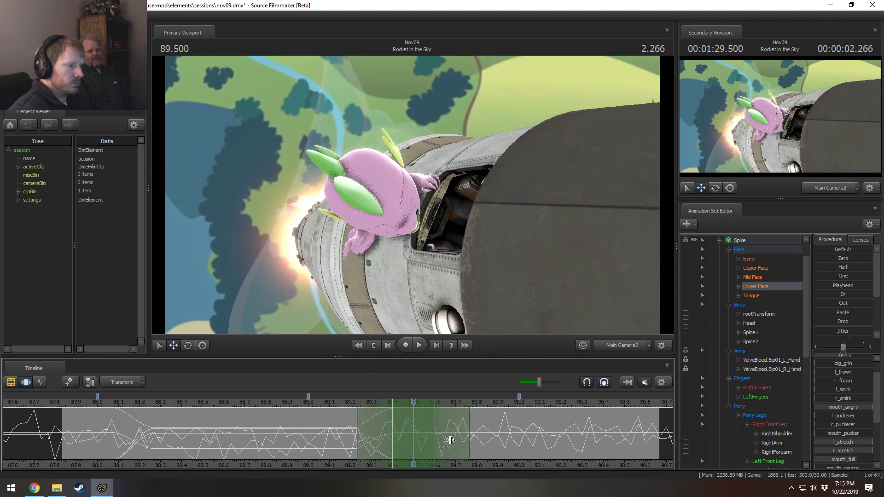
scroll(450, 440, "up", 2, "shift")
Step: Frame Spike's face up close with the Work Camera, then close his jaw and raise grin and big_grin to bare clenched teeth
left_click(625, 342)
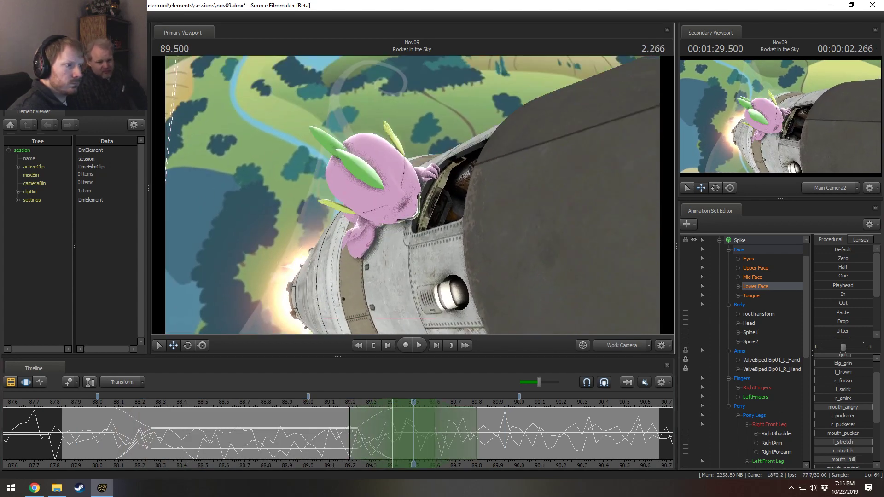
key("w")
left_click_drag(442, 208, 667, 338)
scroll(842, 372, "up", 2)
left_click_drag(846, 360, 849, 385)
key("ctrl+z")
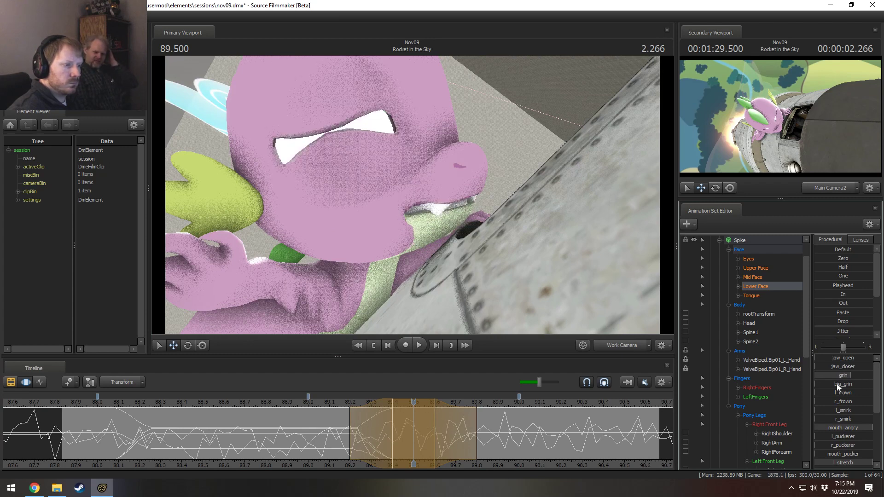
left_click_drag(837, 378, 851, 378)
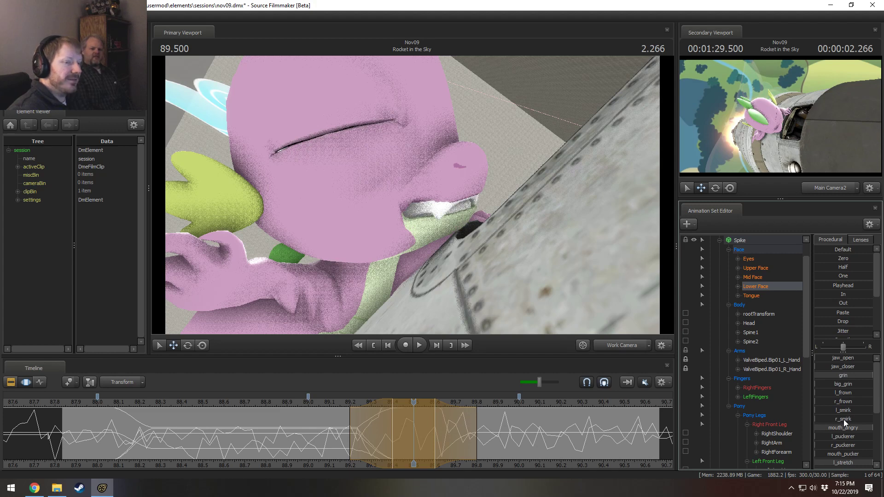
left_click_drag(836, 385, 859, 385)
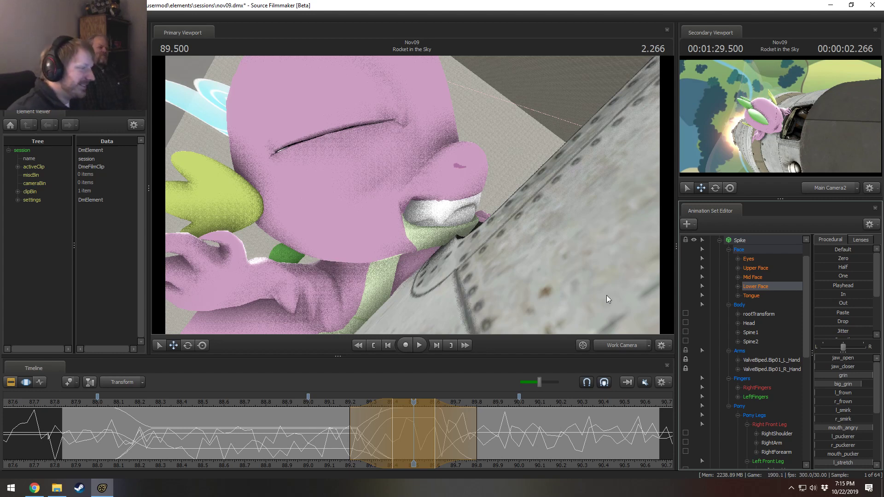
Step: Play the shot from around 89.1 twice to review Spike's clenched-teeth grimace
left_click(334, 395)
key("space")
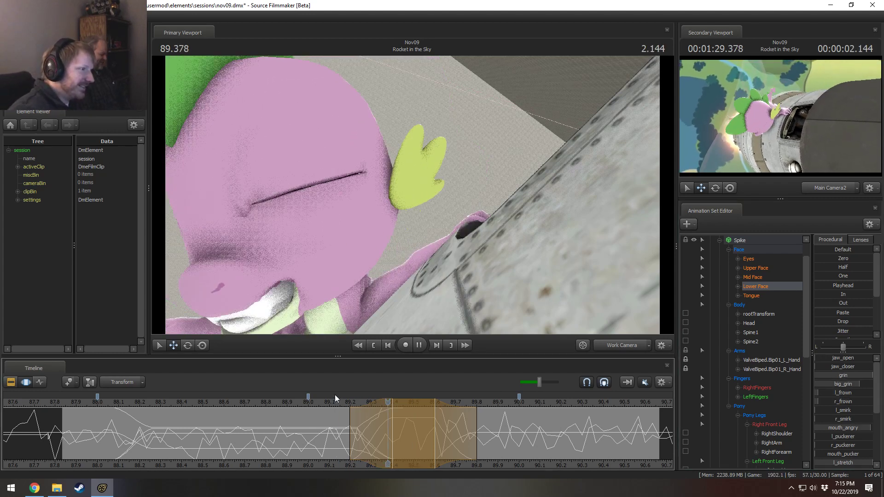
key("space")
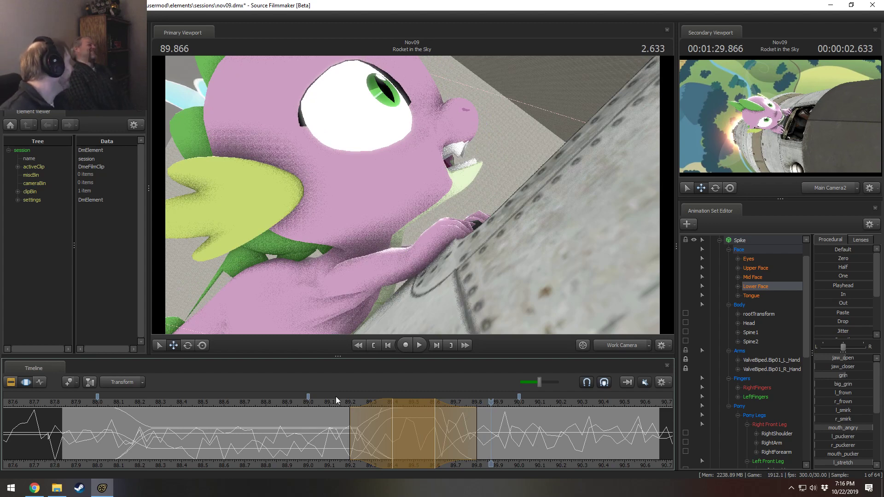
left_click(344, 401)
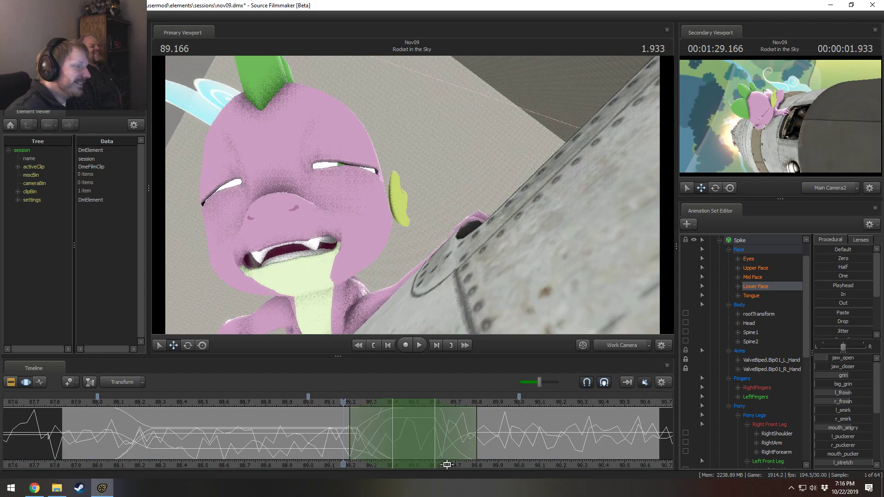
key("space")
key("space")
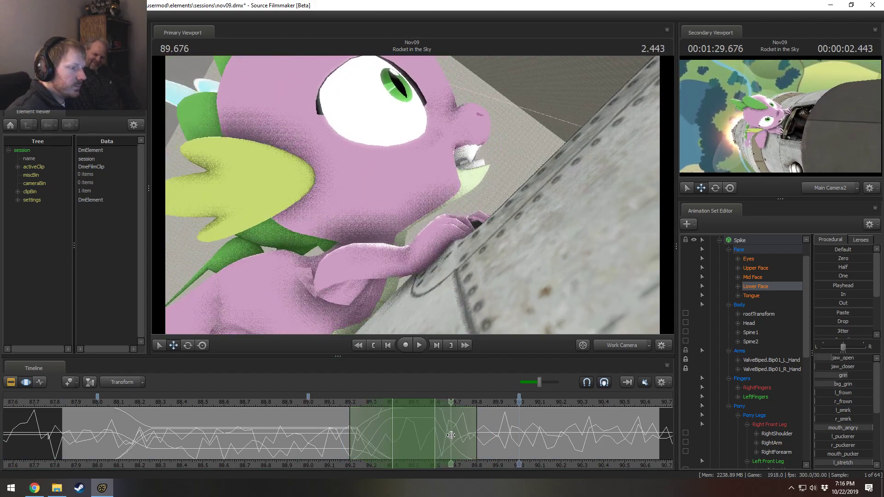
Step: Raise grin on Spike's Lower Face at 89.7, with falloffs reaching about 89.5 and 89.9
left_click(451, 435)
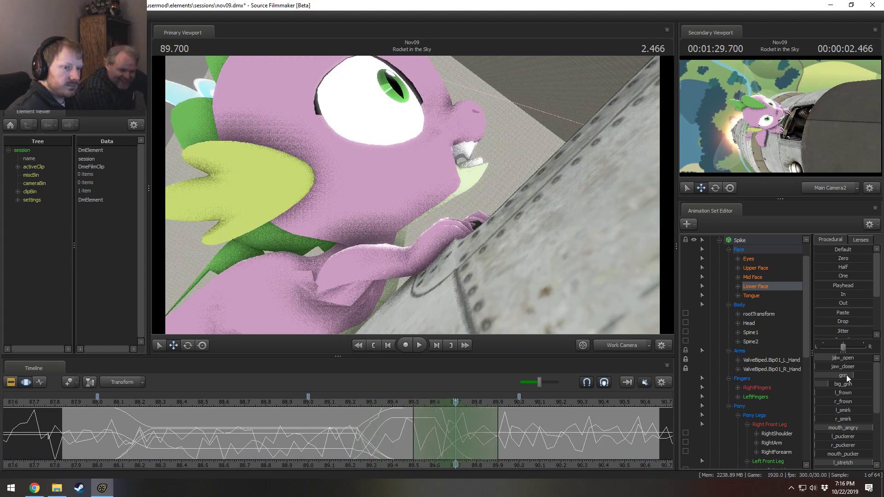
left_click_drag(845, 375, 869, 367)
Step: Rotate Spike's Head at about 89.7, with falloffs widened to about 89.43 and 90.07
mouse_move(488, 437)
left_mouse_down()
mouse_move(328, 441)
mouse_move(526, 436)
left_mouse_up()
scroll(456, 439, "up", 1)
left_click_drag(424, 167, 454, 175)
left_click(431, 194)
key("Left")
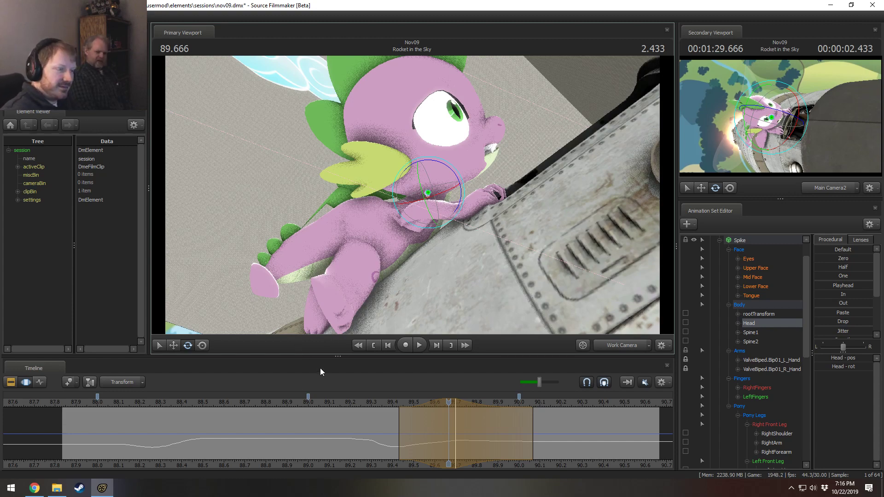
Step: Play the shot from about 89.2 to review Spike's new head rotation
left_click(347, 403)
key("space")
key("space")
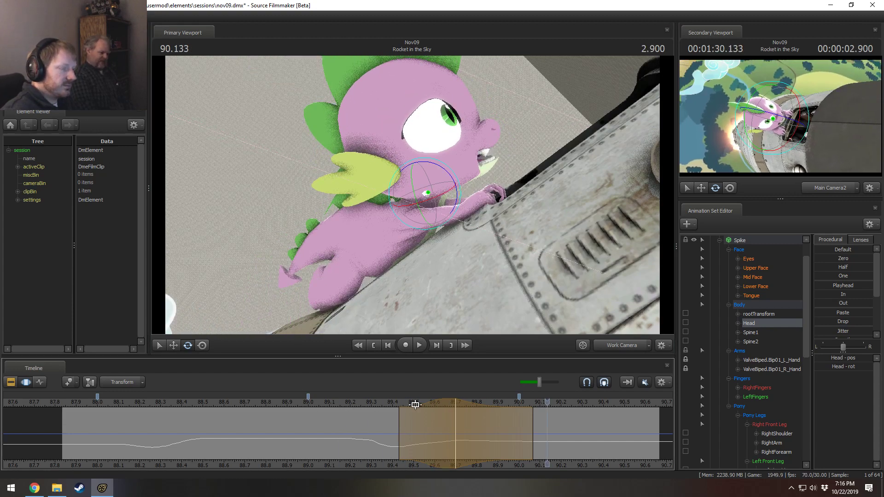
Step: Undo the last head edit and rotate Spike's head slightly around 89.666, checking the motion in playback
left_click_drag(425, 408, 450, 410)
left_click(385, 402)
key("space")
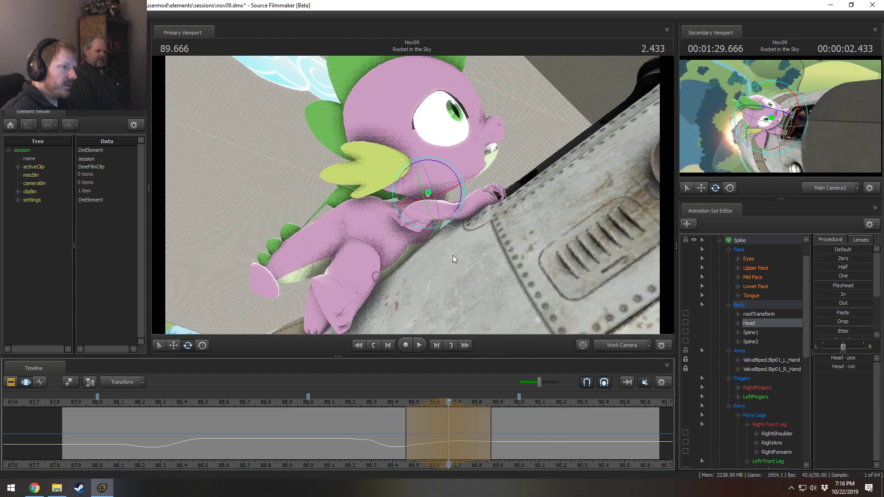
key("ctrl+z")
left_click_drag(454, 159, 452, 170)
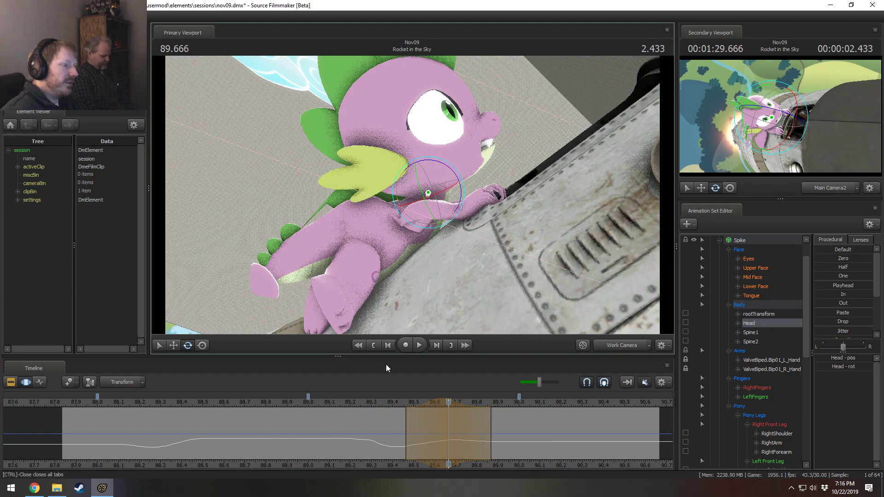
left_click(356, 400)
key("space")
key("space")
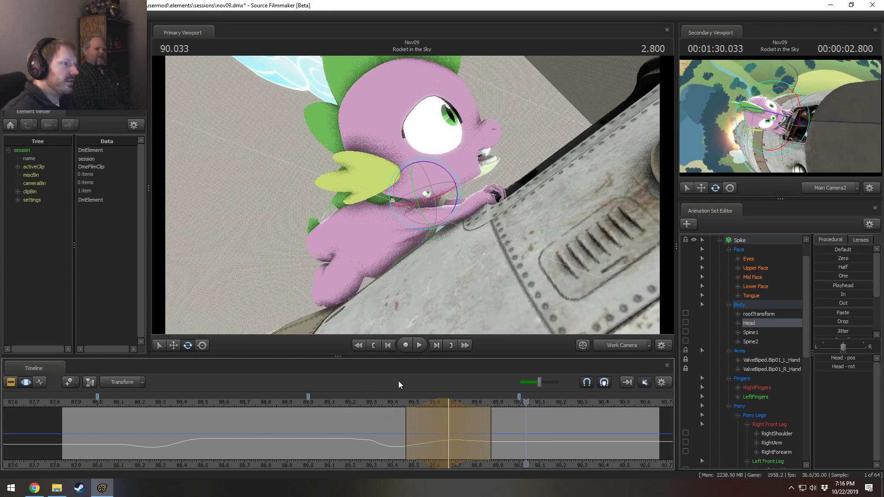
Step: Centre the time selection on 89.633 and tilt Spike's head further back there
left_click_drag(401, 410, 443, 413)
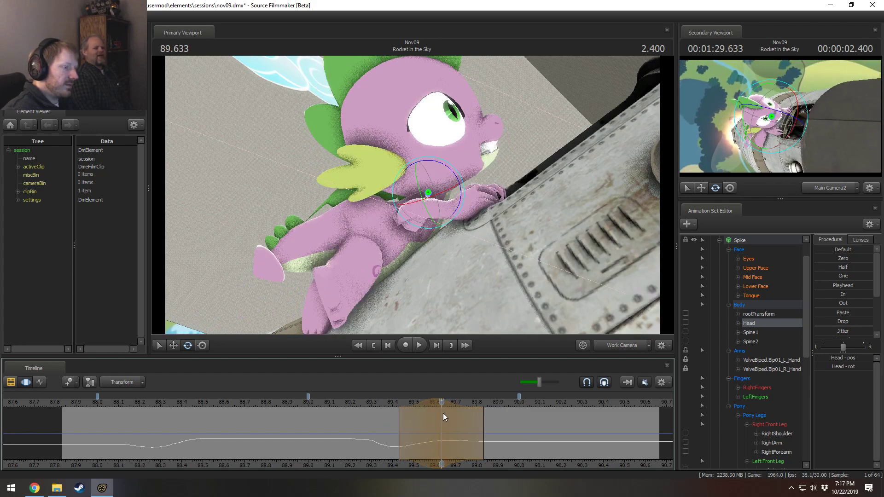
key("space")
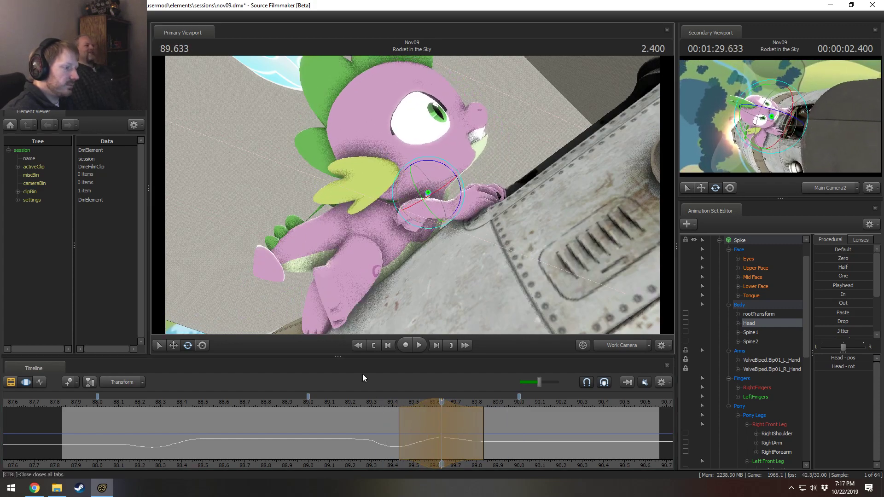
left_click(359, 403)
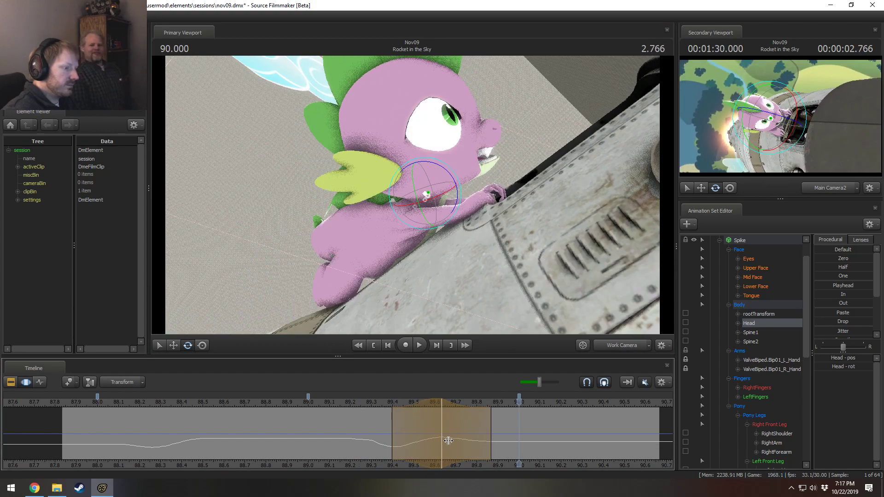
Step: Extend the head tilt's time selection to end at about 90.07 and play back the result
left_click_drag(487, 435, 532, 435)
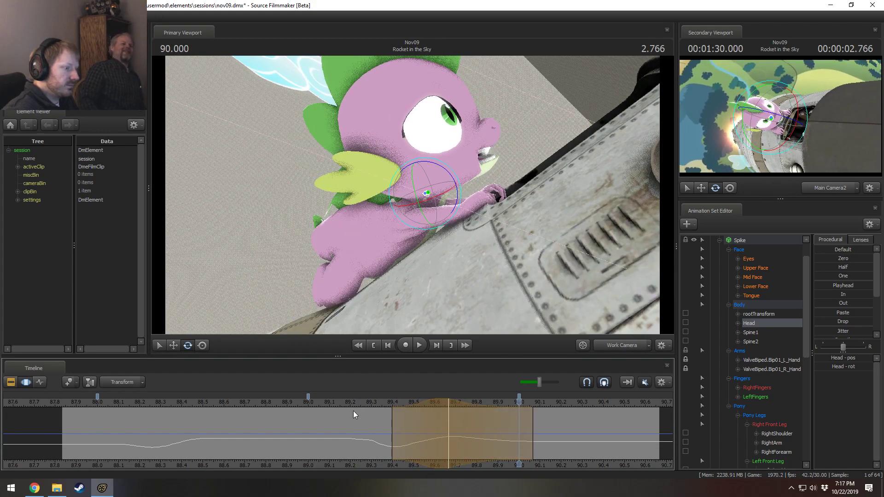
left_click(343, 405)
key("space")
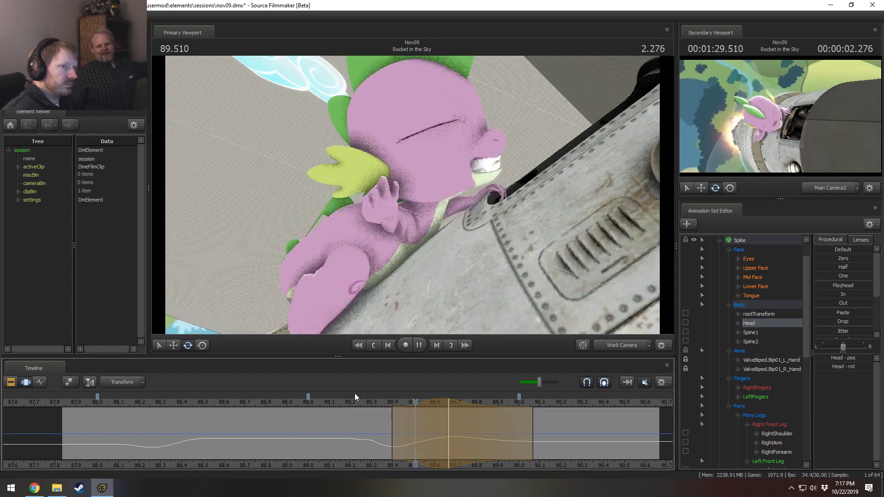
key("space")
Step: Orbit the work camera around to view Spike's face from the front
left_click_drag(368, 405, 450, 417)
key("Escape")
left_click_drag(432, 285, 304, 309, "alt")
left_click_drag(420, 196, 428, 180, "alt")
left_click_drag(422, 214, 415, 222)
Step: Play back the head turn and shift its time selection slightly later, centred at about 89.73
key("space")
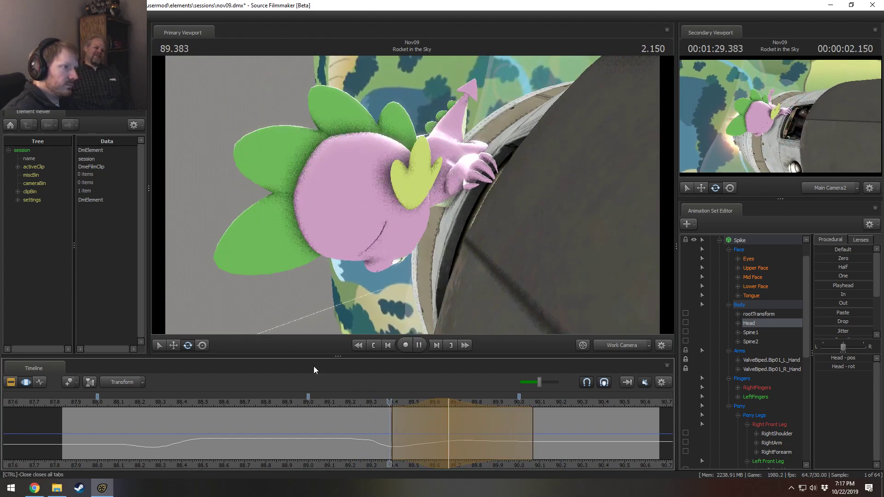
key("space")
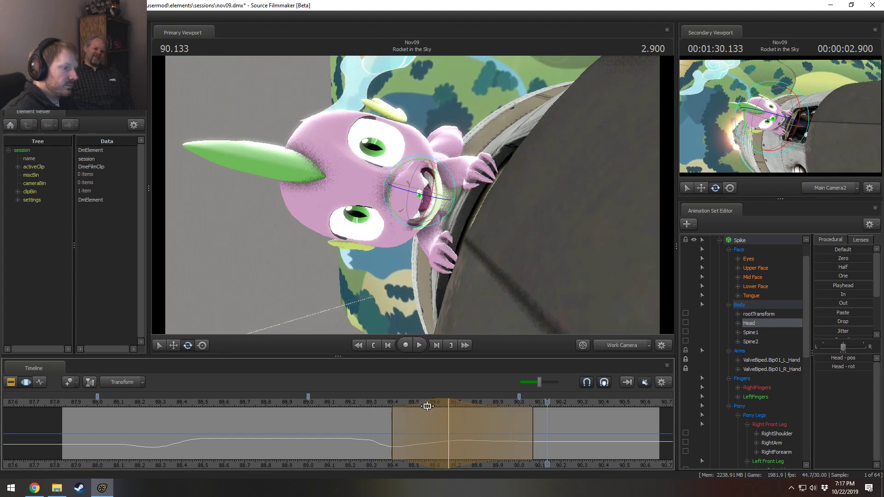
left_click(372, 401)
key("space")
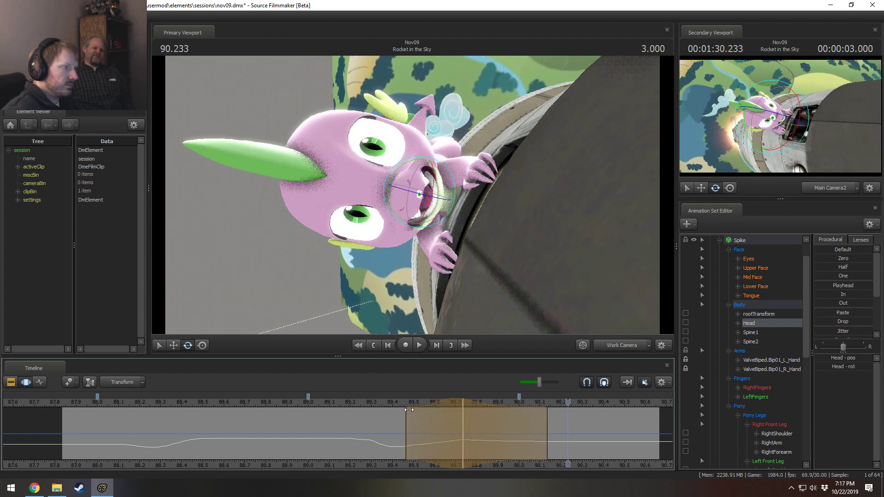
Step: Make a wide time selection centred on 90.066, rotate Spike's head slightly over it, and play it back
left_click(533, 439)
scroll(533, 440, "up", 8, "shift")
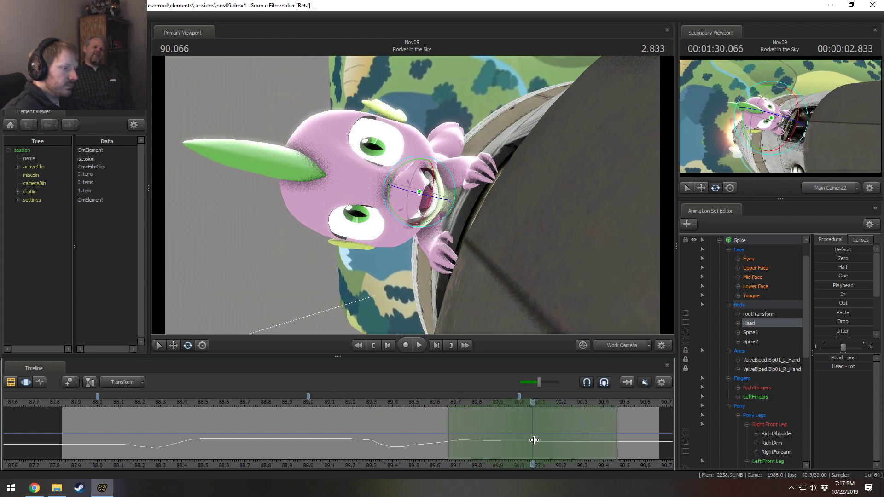
left_click_drag(420, 192, 432, 207)
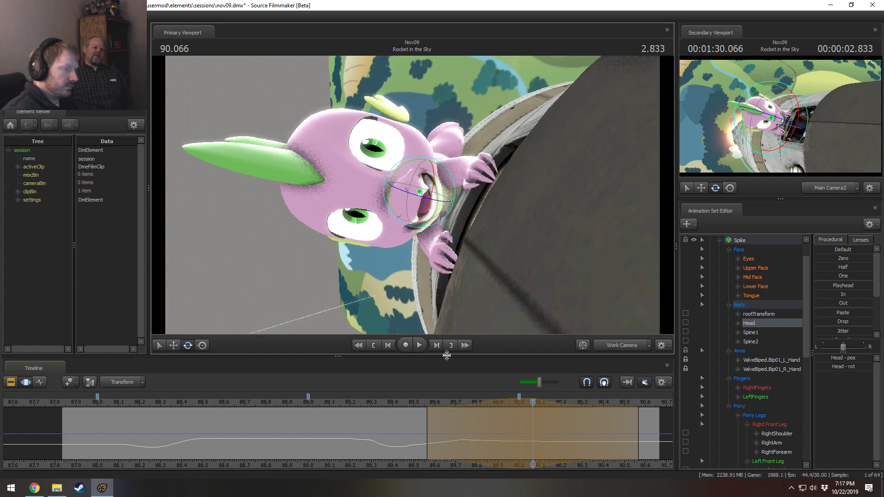
left_click(374, 402)
key("space")
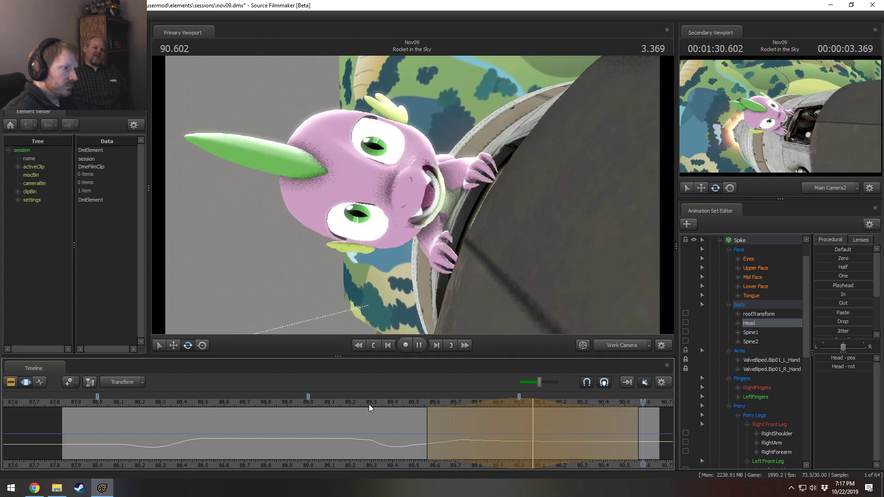
Step: Shift the head rotation's time selection slightly later, centred on about 90.1, and play back the shot
left_click_drag(486, 407, 493, 408)
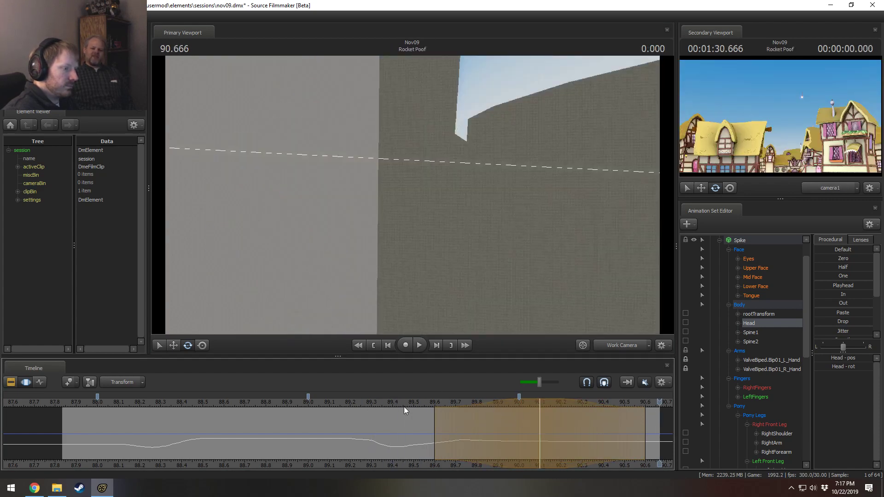
left_click(379, 403)
key("space")
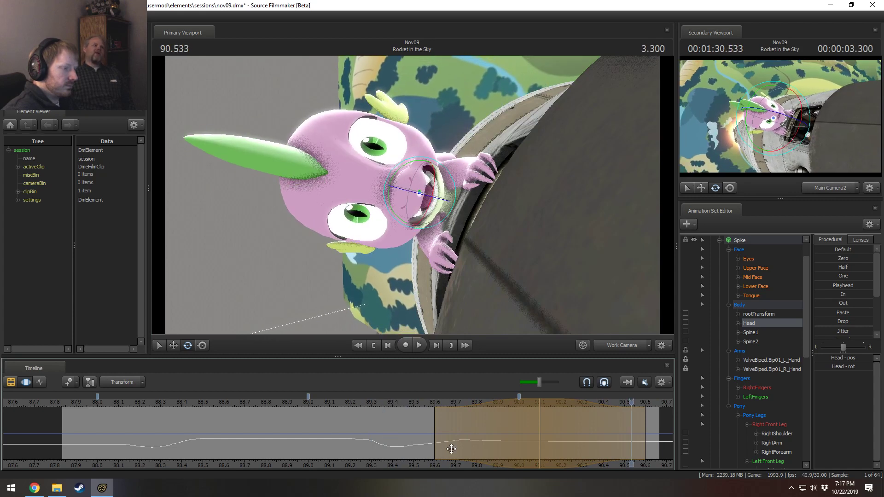
Step: Apply Smooth to the Head and Spine1 controls with the full-strength time range from about 89.63 to 90.4
left_click_drag(441, 436, 603, 419, "shift")
left_click(750, 332, "ctrl")
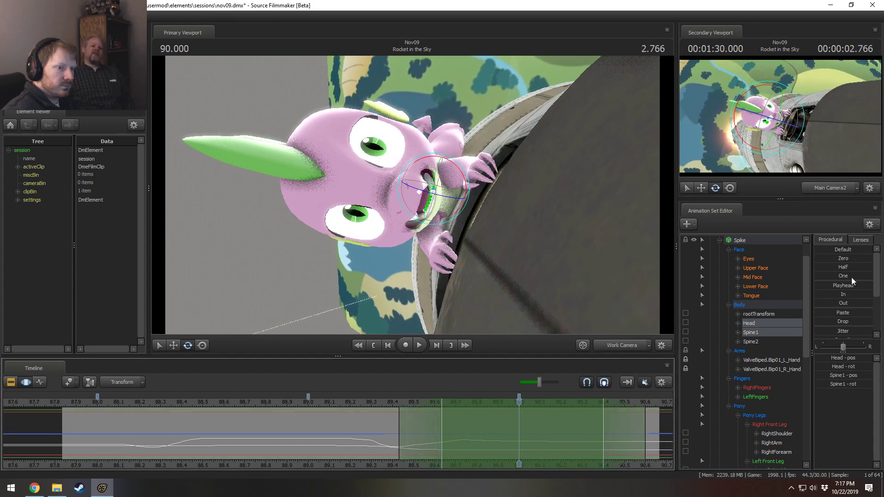
scroll(839, 308, "down", 3)
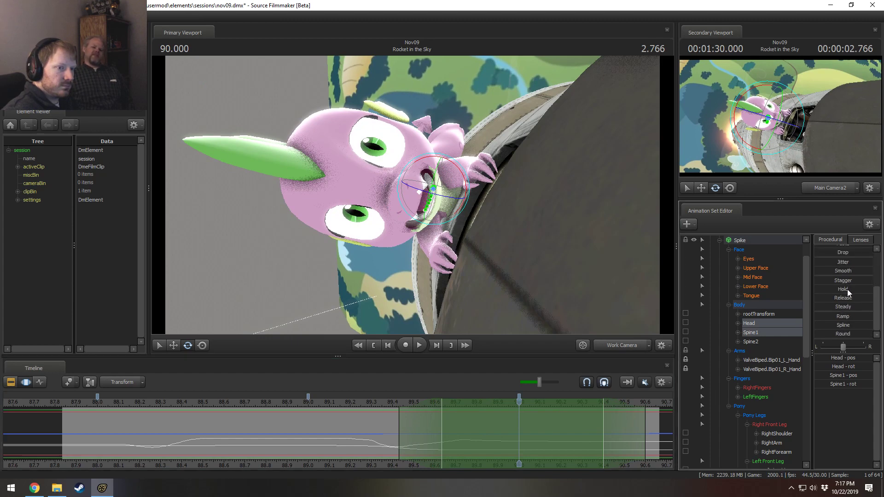
left_click(839, 270)
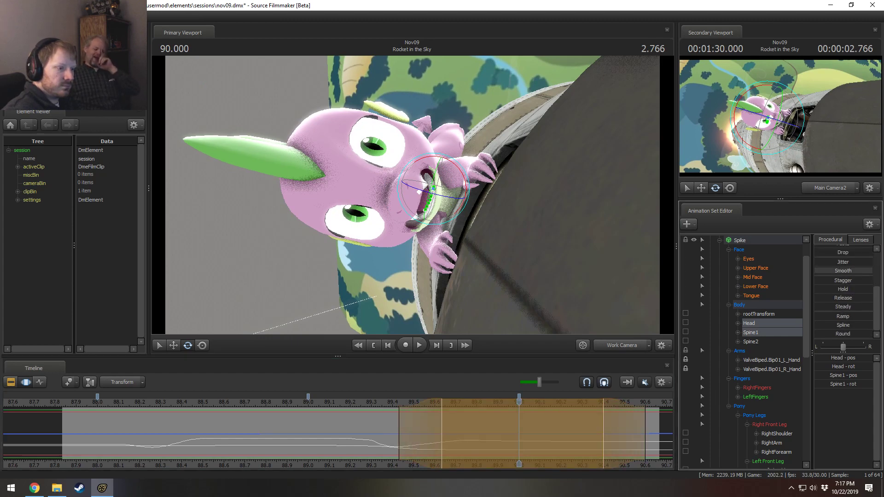
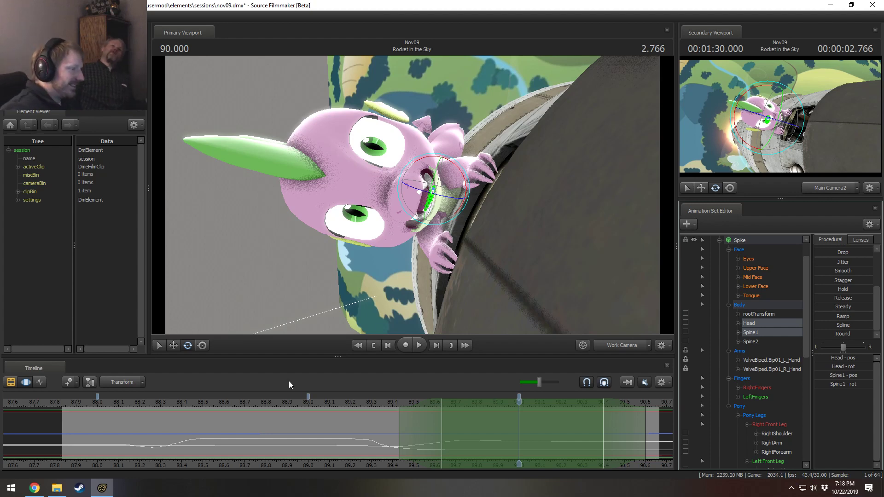
Step: Play back Spike's head and spine motion from about 89.2
left_click(344, 401)
key("space")
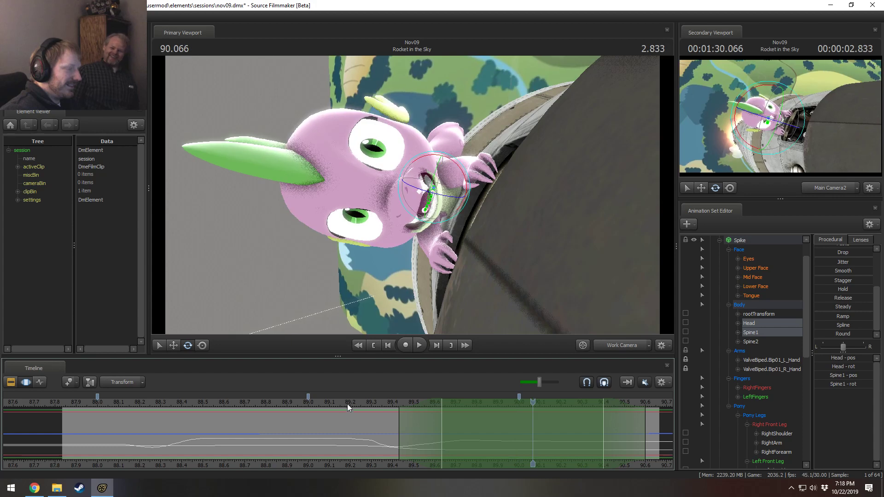
key("space")
Step: Set a time selection centred on 90.1, spanning about 89.87 to 90.53, and select Spike's Upper Face controls
middle_click_drag(501, 435, 540, 433)
left_click(541, 435)
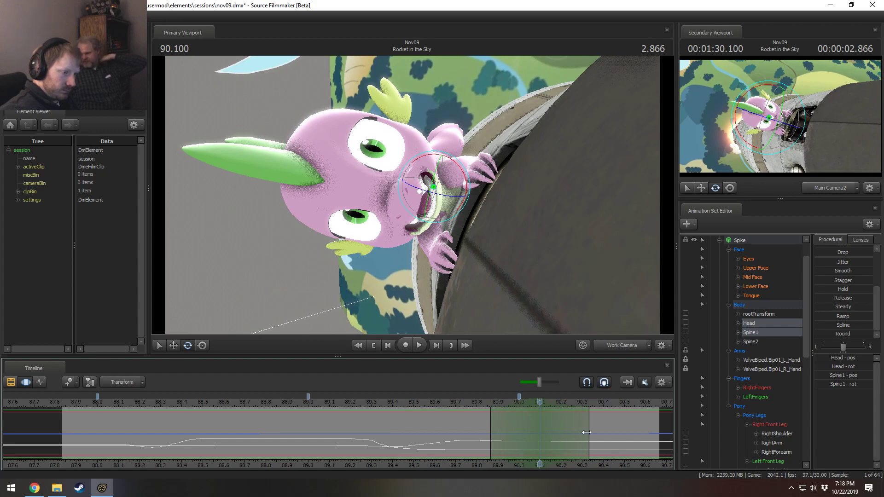
left_click_drag(586, 432, 631, 432)
left_click(767, 270)
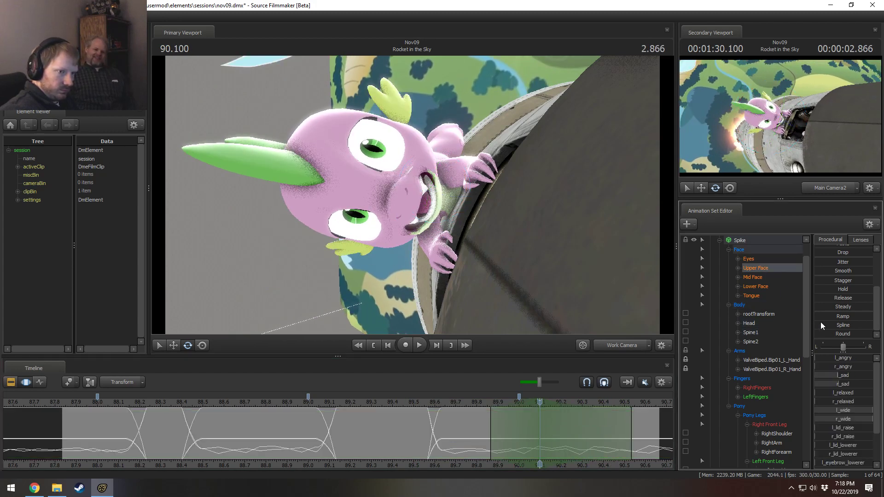
Step: Reduce l_wide and r_wide, slightly raise eye_closer_left and eye_closer_right, and play back the eye squint
scroll(843, 401, "down", 3)
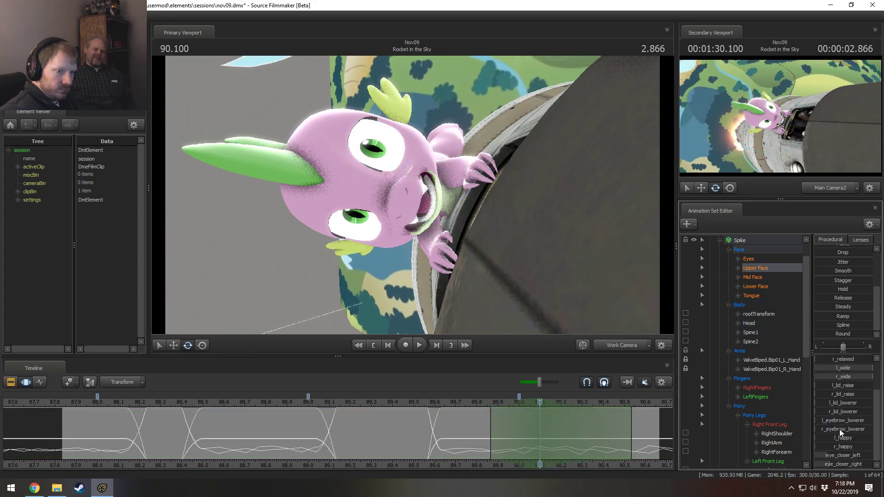
left_click_drag(843, 377, 806, 368)
left_click_drag(836, 455, 841, 456)
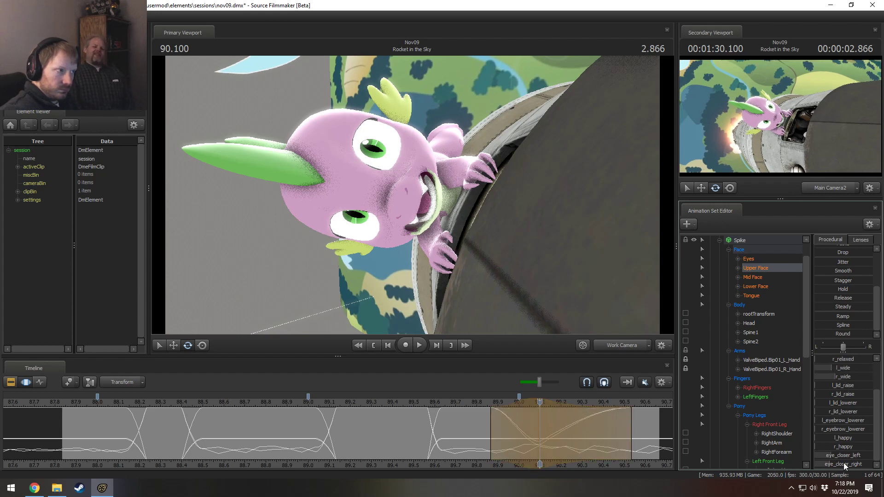
key("space")
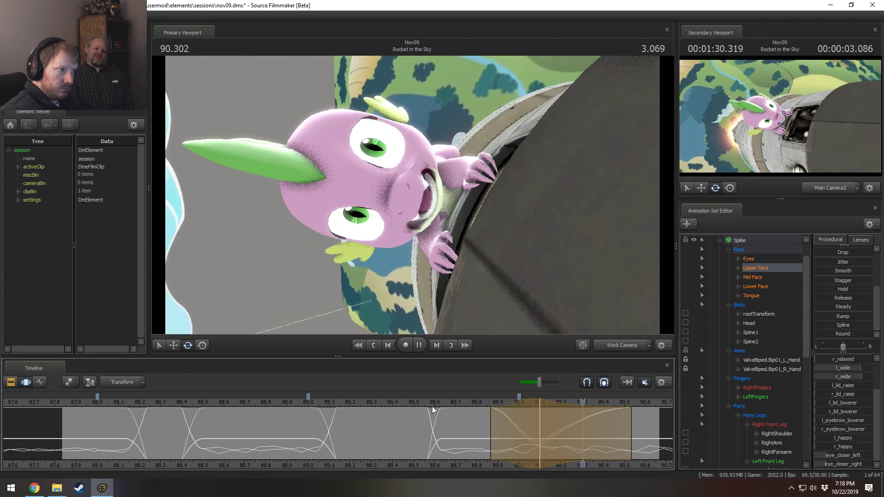
key("space")
Step: Shorten the eye squint's time selection, shift it earlier to about 89.8–90.27, and review its timing in playback
scroll(558, 427, "down", 1)
scroll(555, 427, "up", 1)
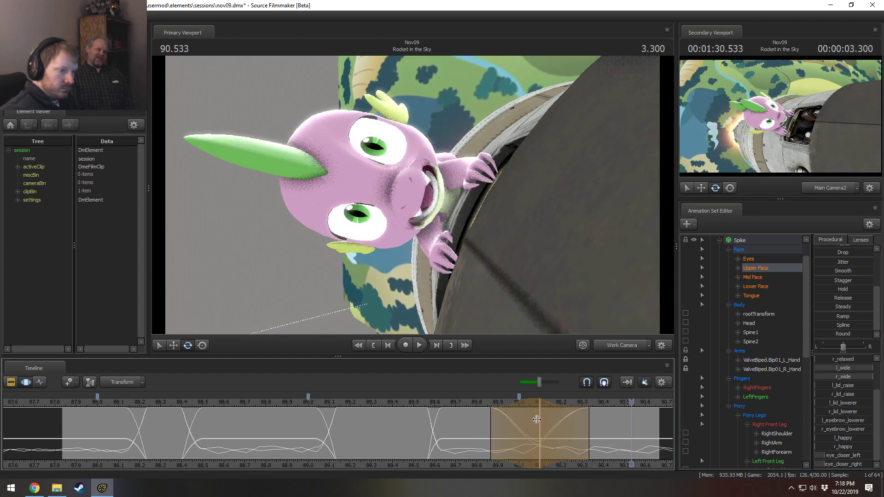
left_click_drag(527, 403, 512, 403)
left_click(453, 404)
key("space")
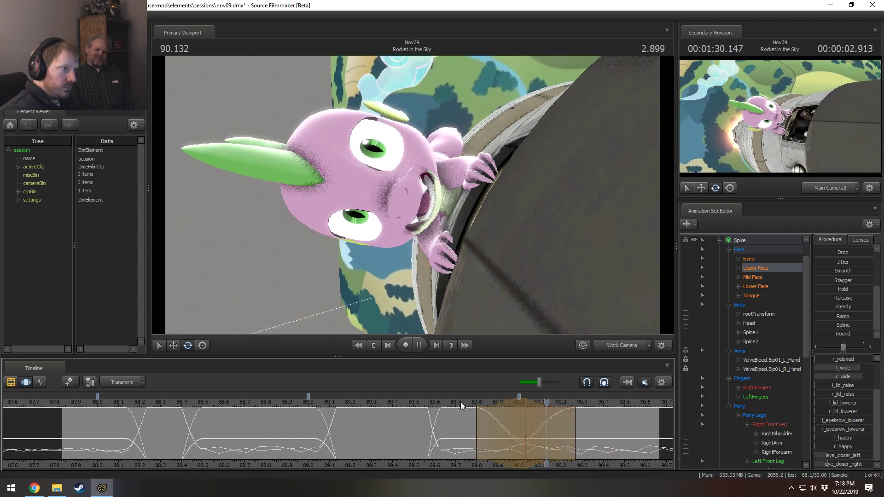
key("space")
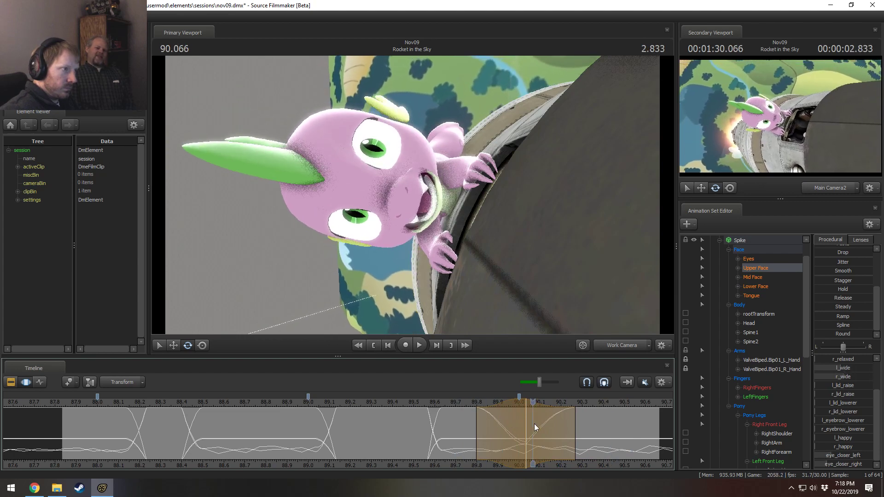
key("space")
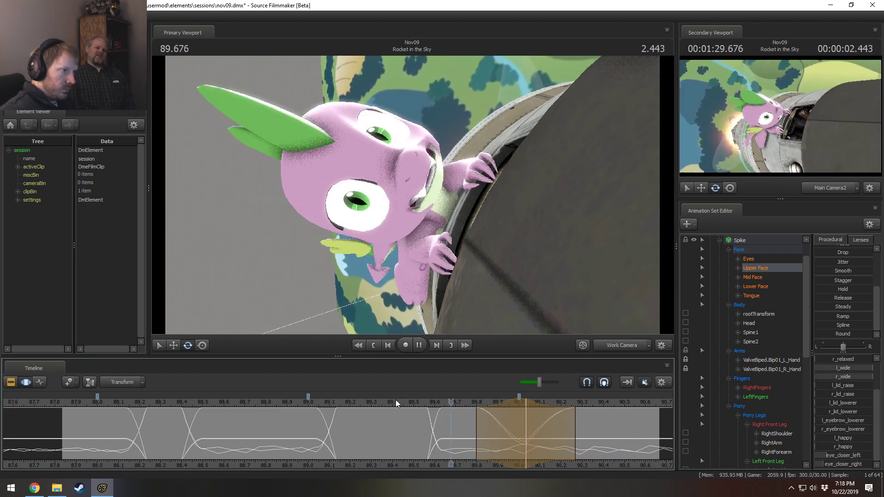
Step: Rotate Spike's head slightly over a time selection centred on 90.000, and review the motion in playback
left_click(517, 409)
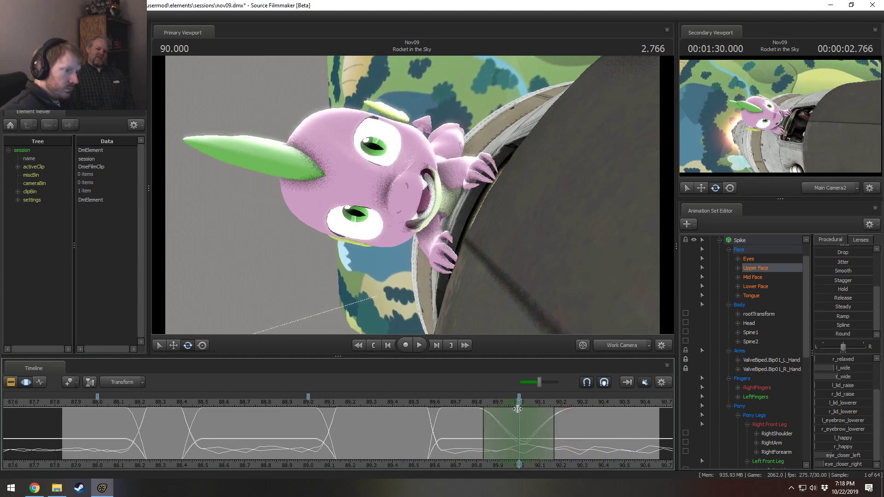
scroll(517, 409, "up", 4)
left_click_drag(582, 424, 598, 427)
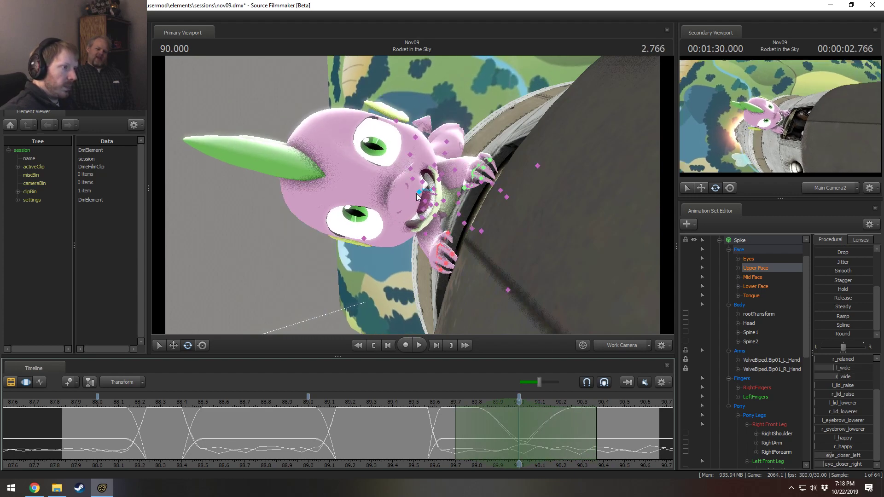
left_click(418, 194)
left_click_drag(414, 196, 416, 198)
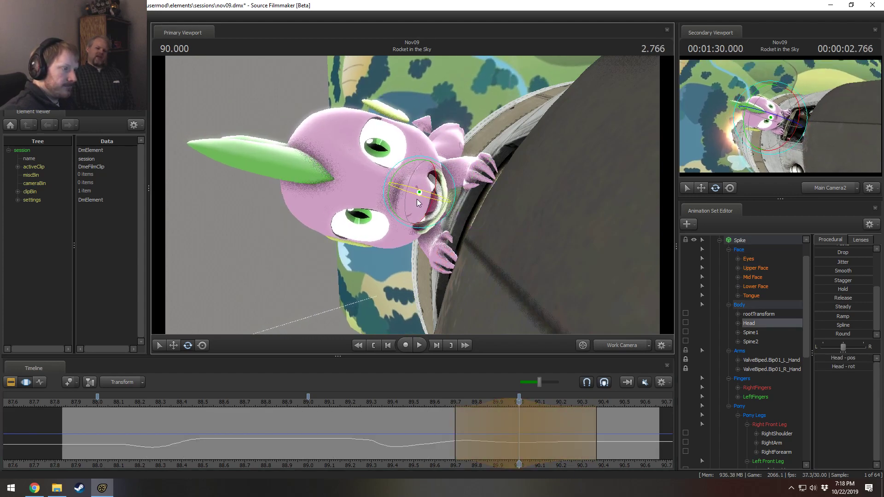
key("space")
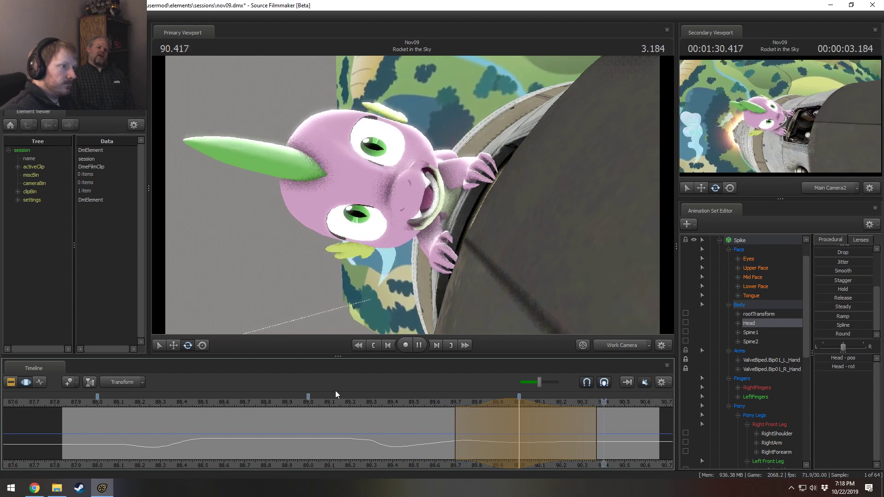
left_click(322, 402)
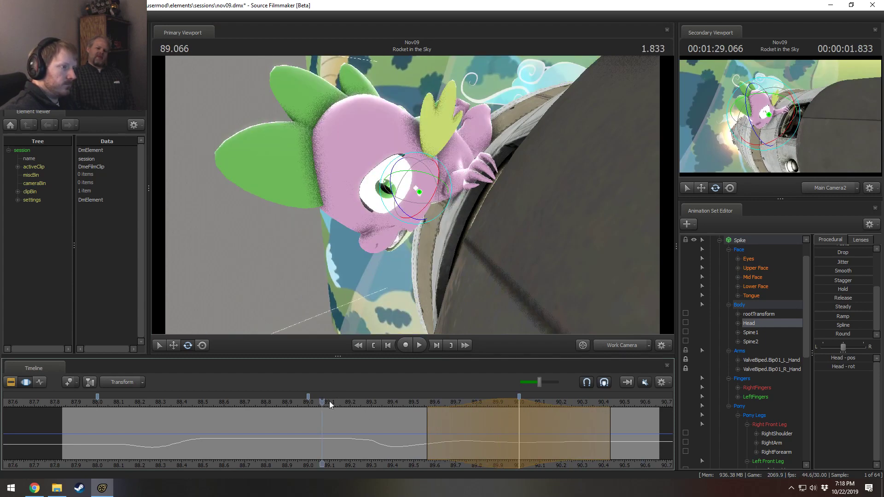
Step: Review the head motion in playback and set a time selection centred on 90.100, spanning about 89.83 to 90.63
key("space")
key("space")
left_click(509, 428)
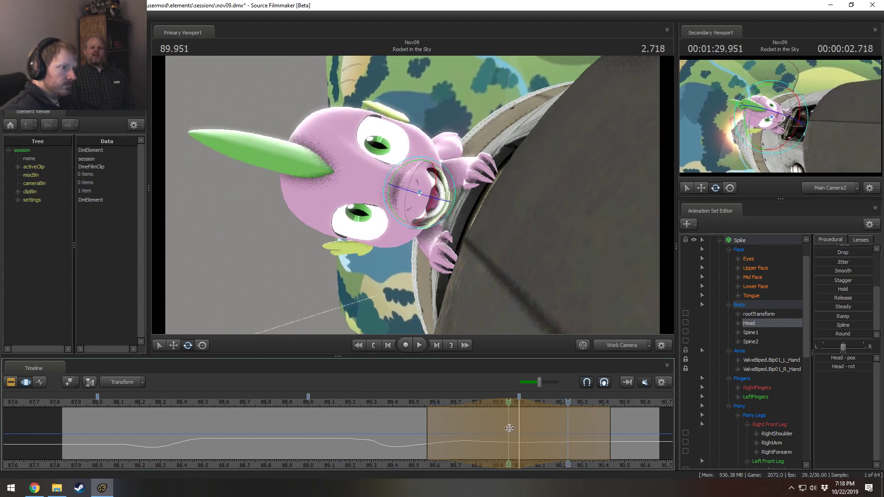
left_click(542, 430, "shift")
scroll(543, 430, "up", 7)
scroll(581, 428, "up", 1)
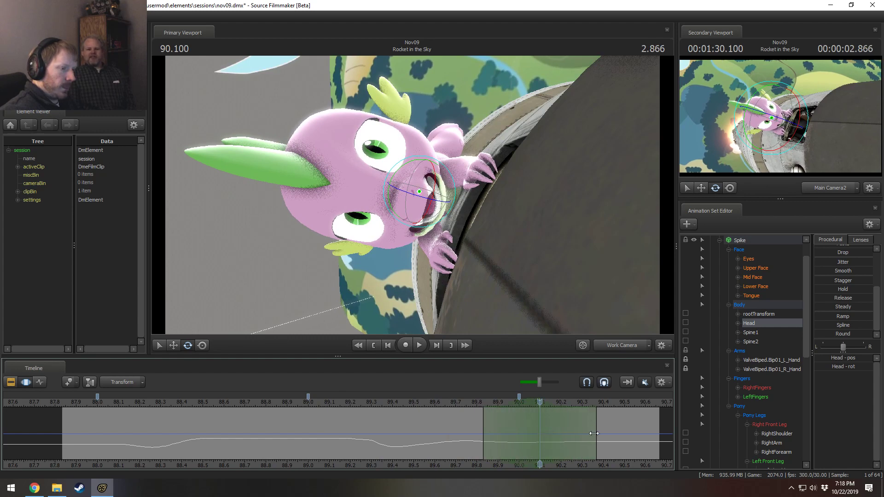
left_click_drag(594, 433, 653, 433)
Step: Close Spike's open mouth into a toothy grin with the Lower Face controls and check it in playback
left_click(756, 286)
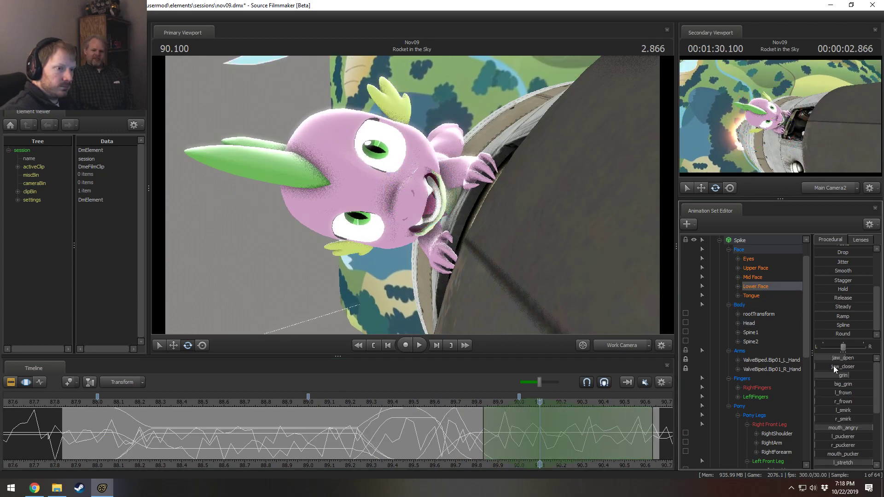
left_click_drag(846, 358, 873, 404)
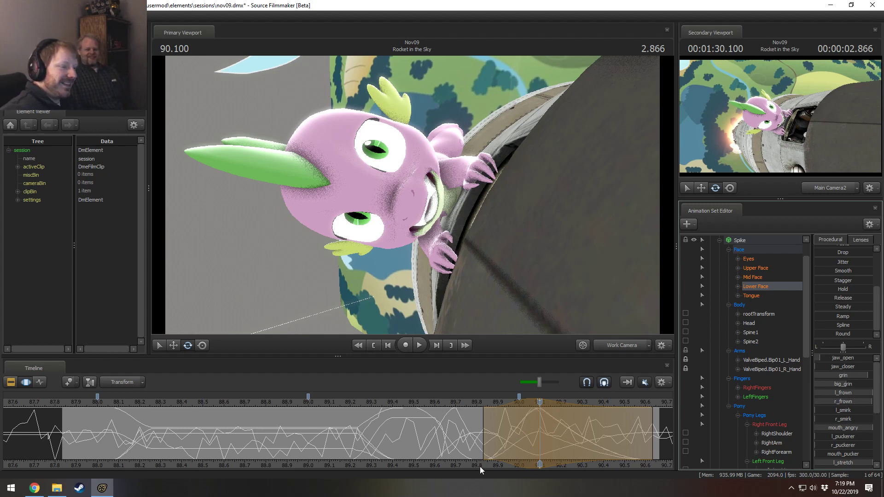
left_click_drag(513, 290, 413, 194)
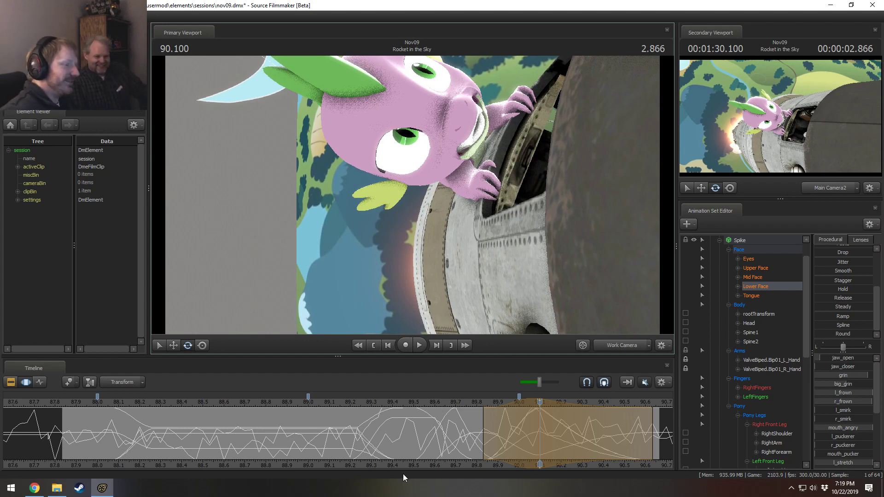
middle_click_drag(407, 460, 258, 465)
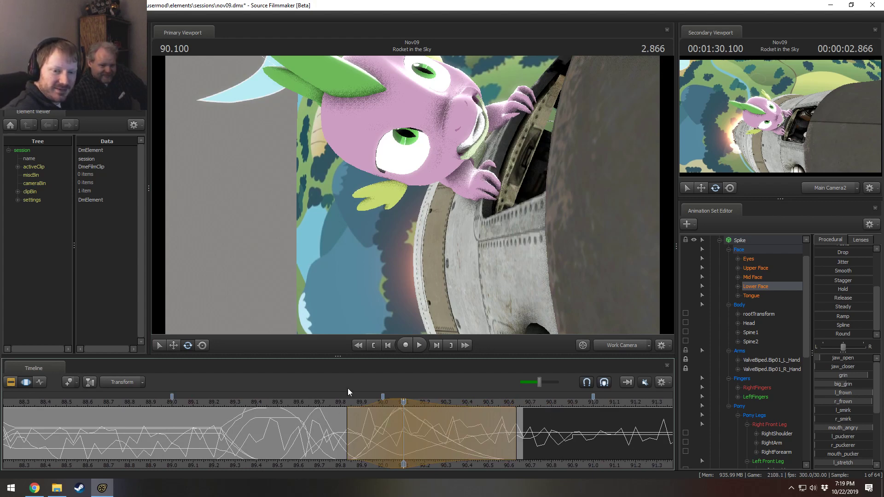
left_click_drag(319, 402, 299, 394)
key("space")
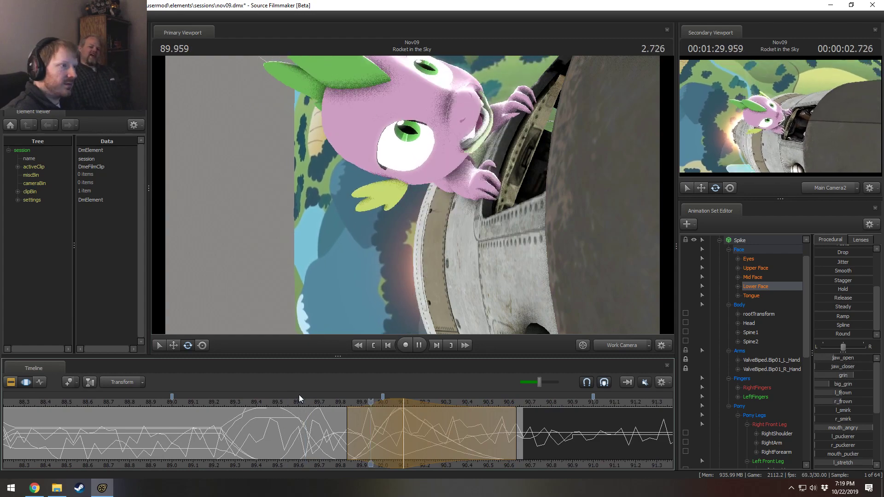
left_click_drag(244, 400, 222, 403)
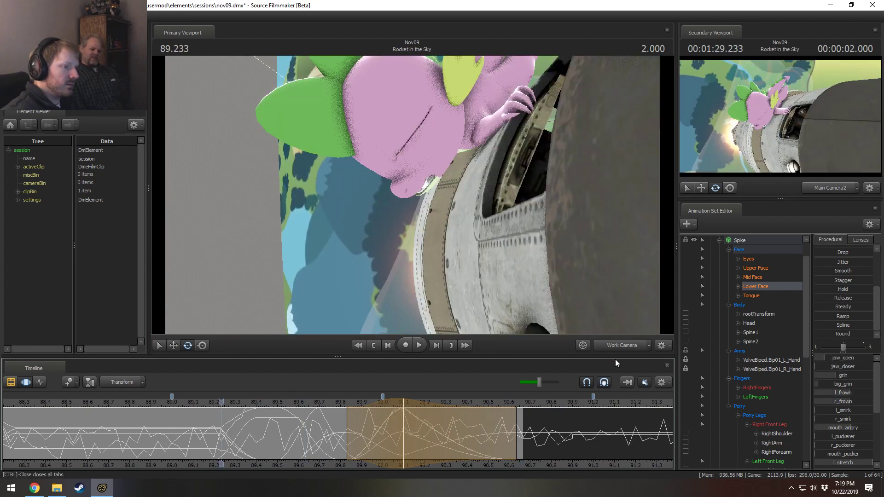
Step: Switch the primary viewport to Main Camera2 and review Spike's mouth change in playback
left_click(624, 347)
key("space")
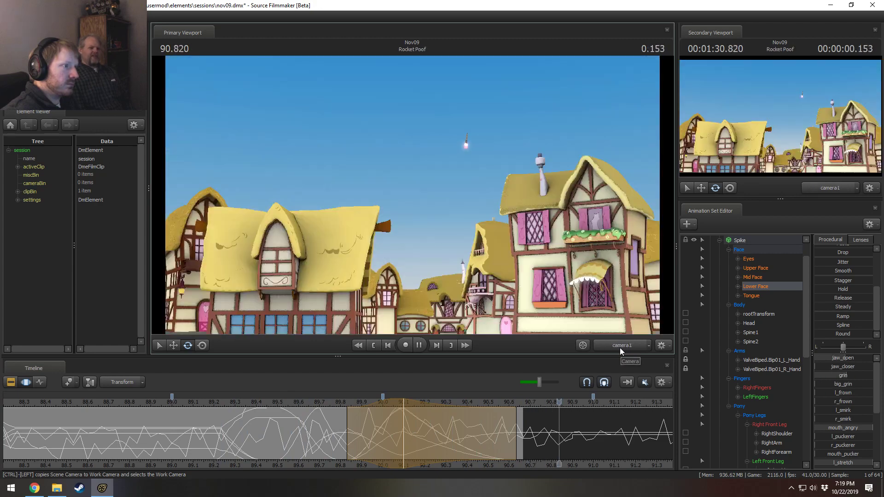
key("space")
left_click(92, 405)
key("space")
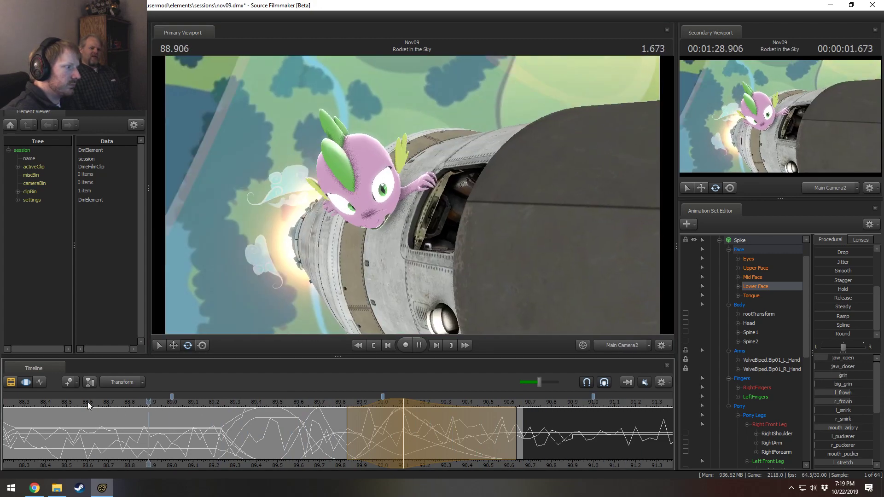
key("space")
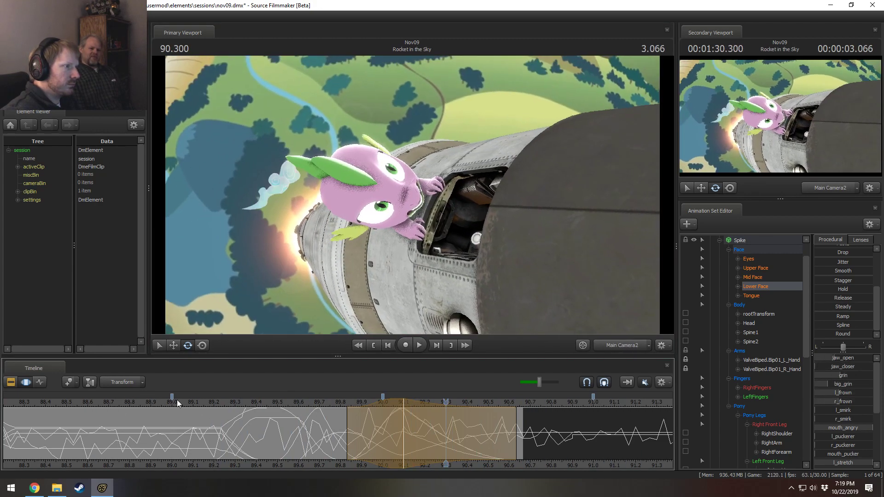
Step: Shift Spike's eyes_rightleft slightly over a time selection centred on 90.233, spanning about 89.97 to 90.5, and review it in playback
left_click(749, 259)
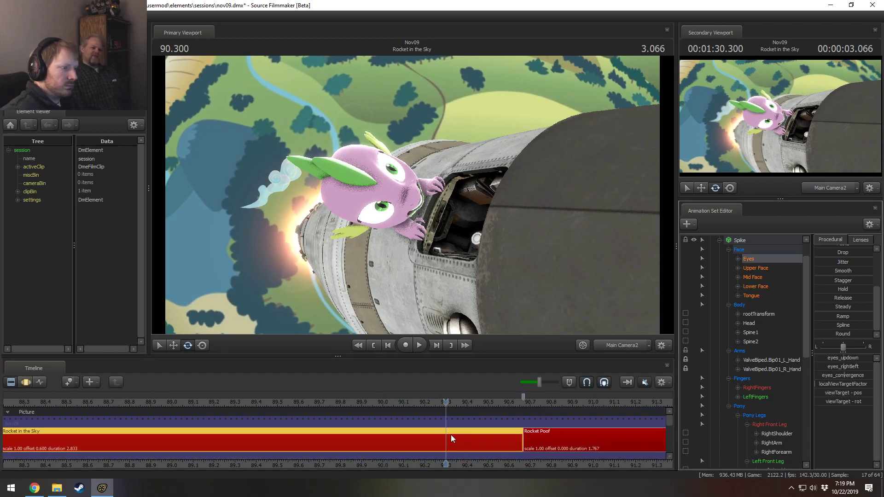
left_click_drag(544, 414, 431, 439)
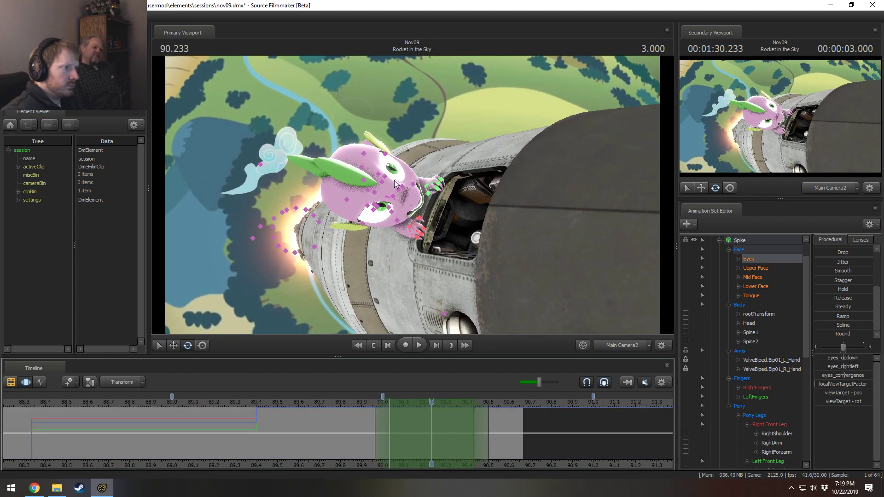
left_click_drag(848, 369, 849, 370)
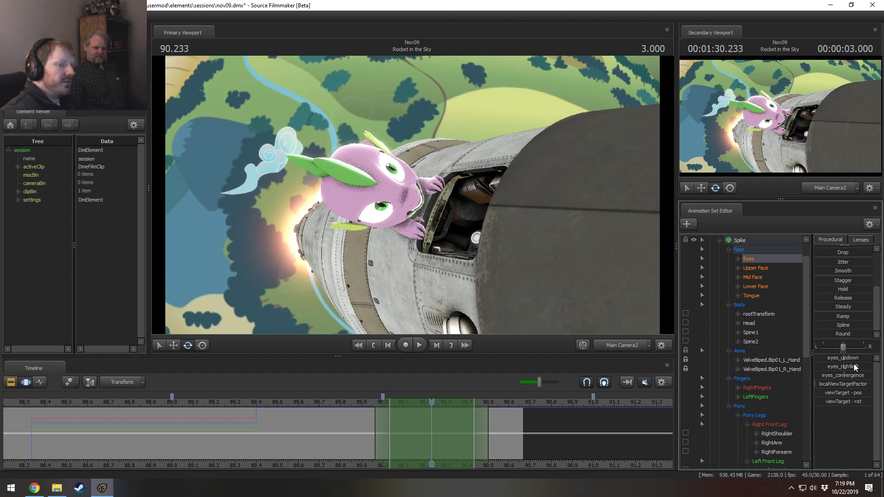
left_click_drag(855, 368, 849, 368)
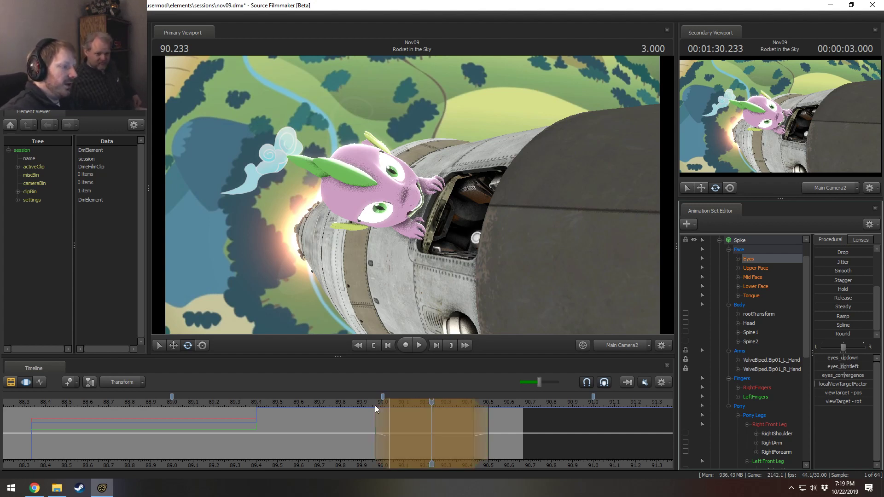
left_click(318, 401)
key("space")
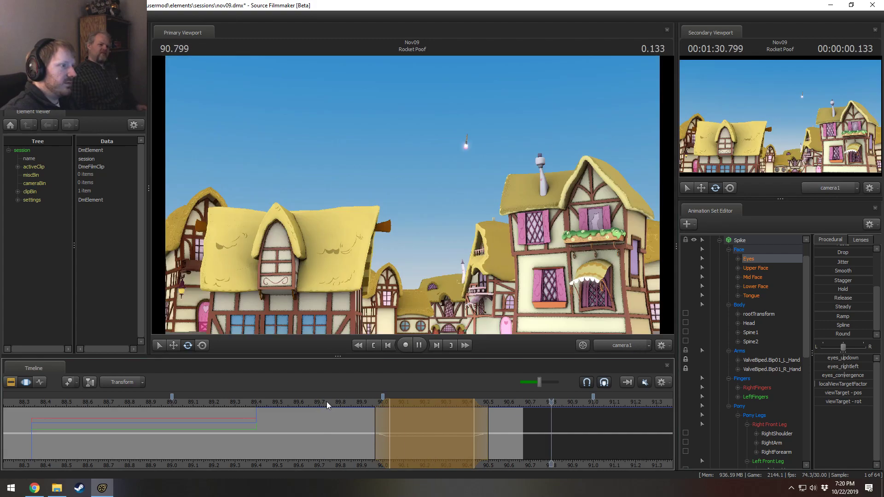
Step: Undo the eye shift and try a different gaze with eyes_updown and eyes_rightleft over the same time selection
left_click(425, 419)
key("ctrl+z")
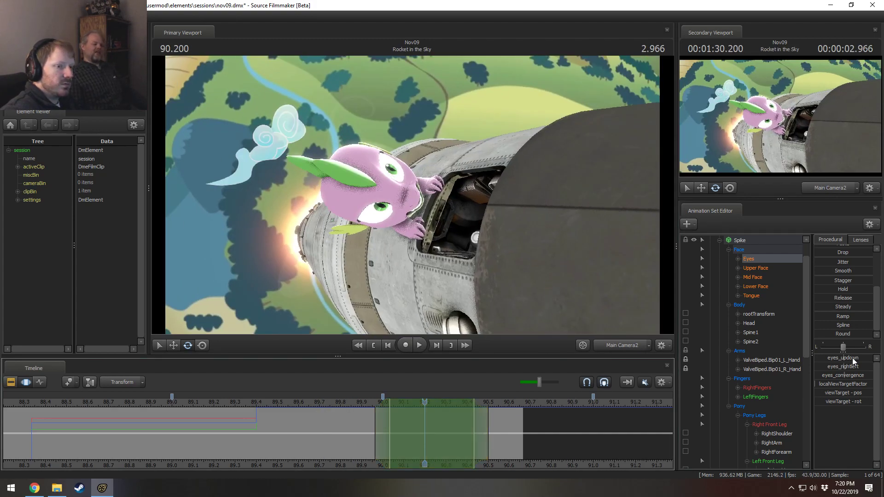
left_click_drag(856, 369, 856, 369)
key("ctrl+z")
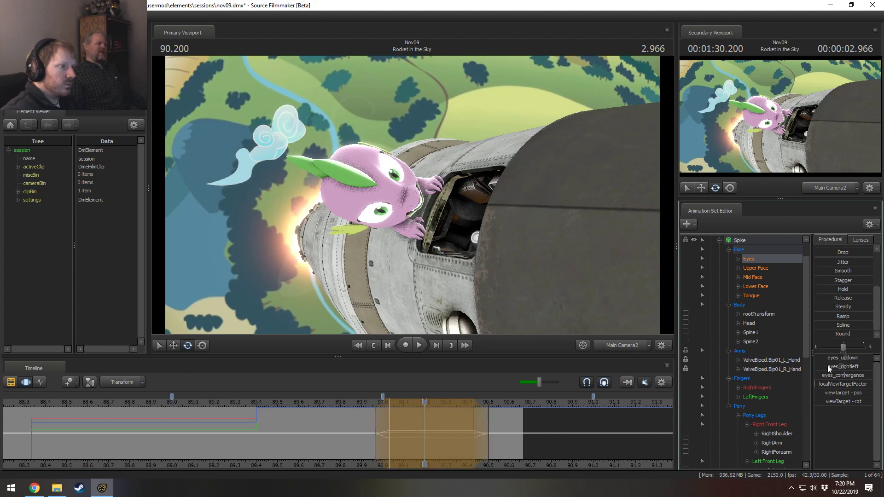
Step: Move the eye movement's time selection later and shorten it to about 90.13–90.6, reviewing the timing in playback
key("space")
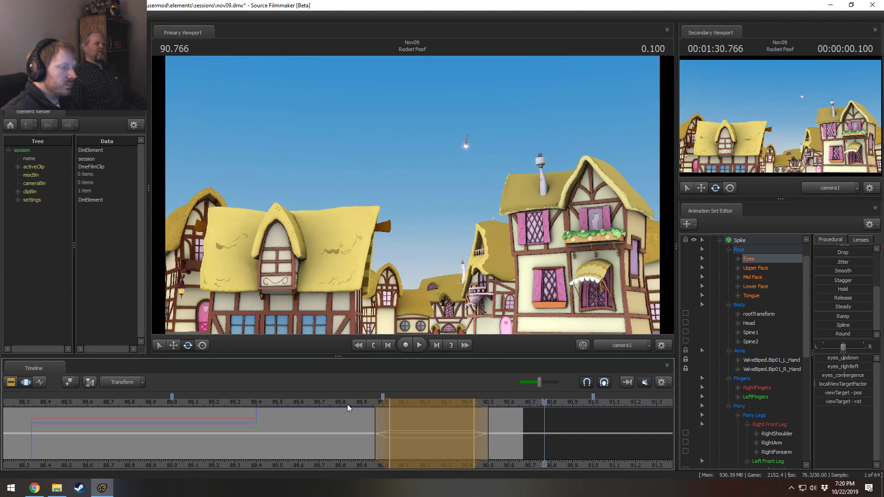
left_click(263, 403)
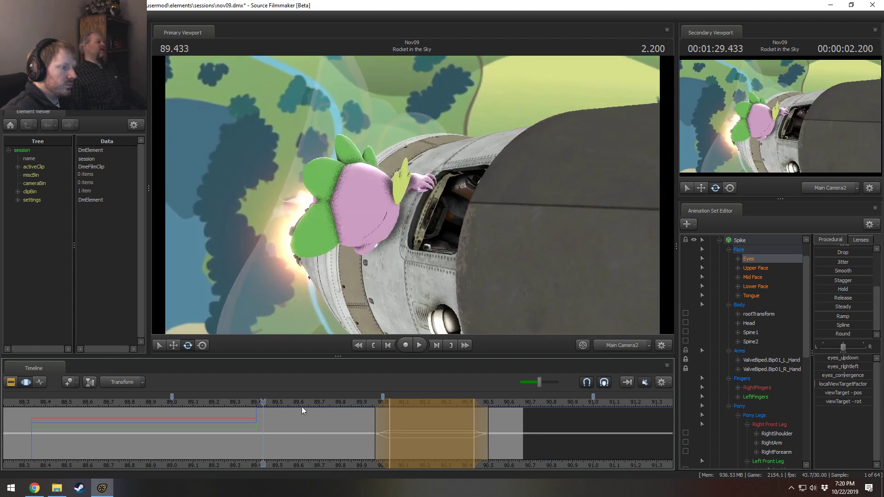
key("space")
key("space")
left_click_drag(424, 404, 432, 402)
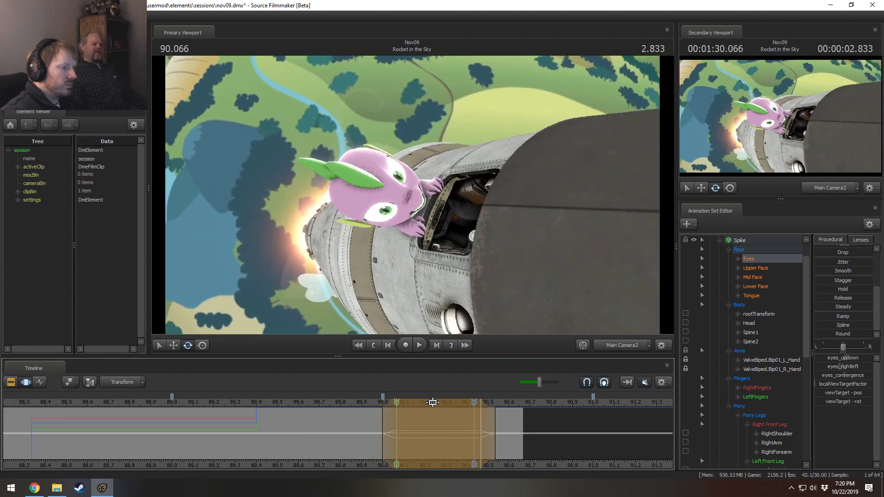
key("space")
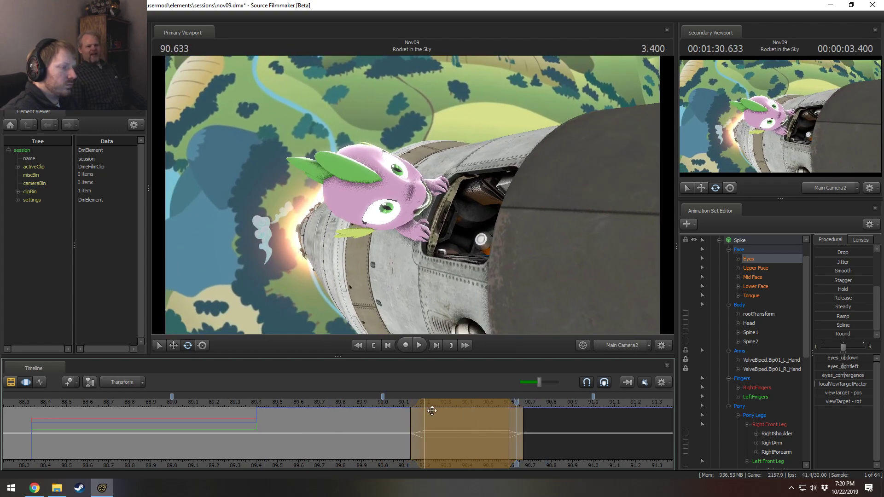
left_click_drag(509, 425, 495, 426)
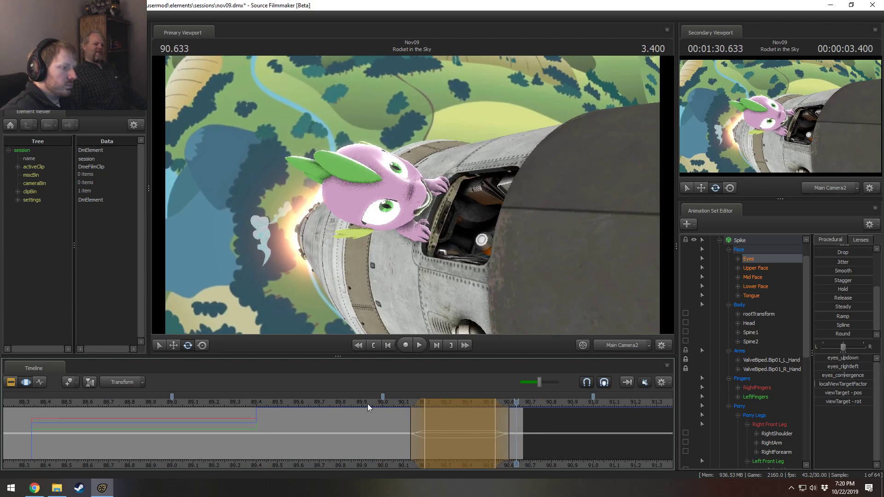
key("space")
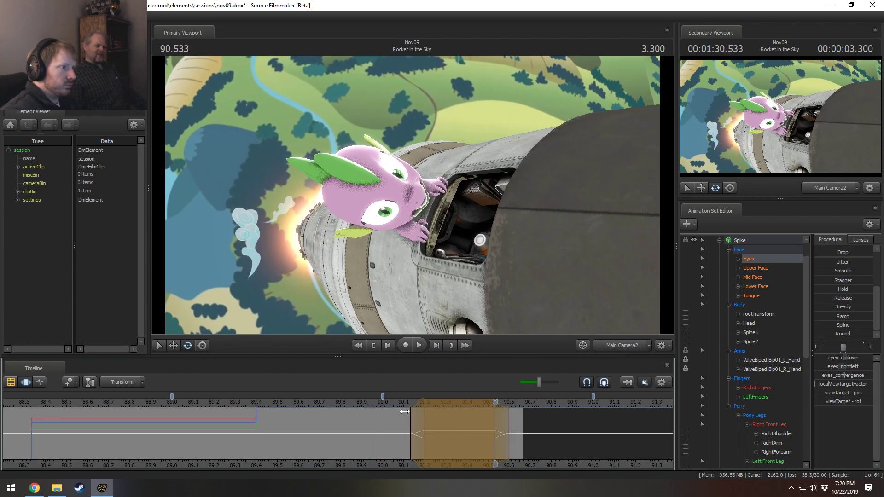
Step: Undo the eye movement, reapply a slight eyes_rightleft shift at 90.333 over the same selection, and review it in playback
key("ctrl+z")
left_click_drag(392, 403, 453, 410)
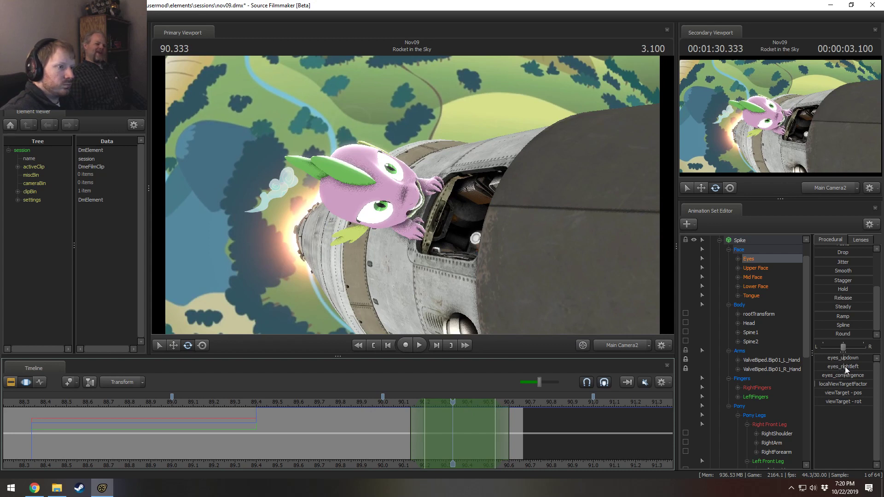
left_click_drag(845, 367, 843, 367)
key("ctrl+z")
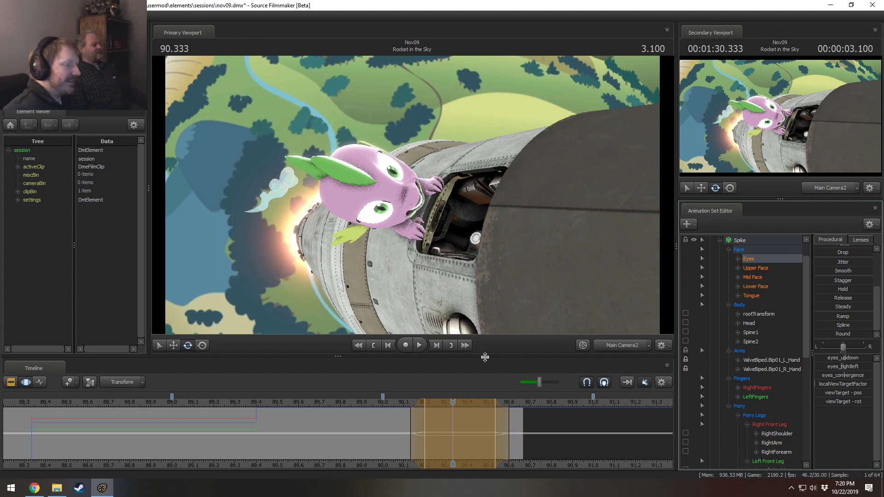
left_click(346, 405)
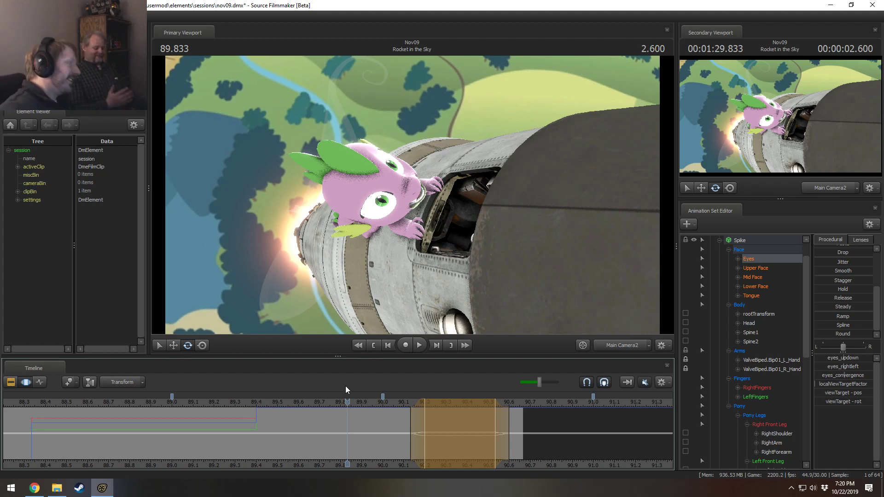
key("space")
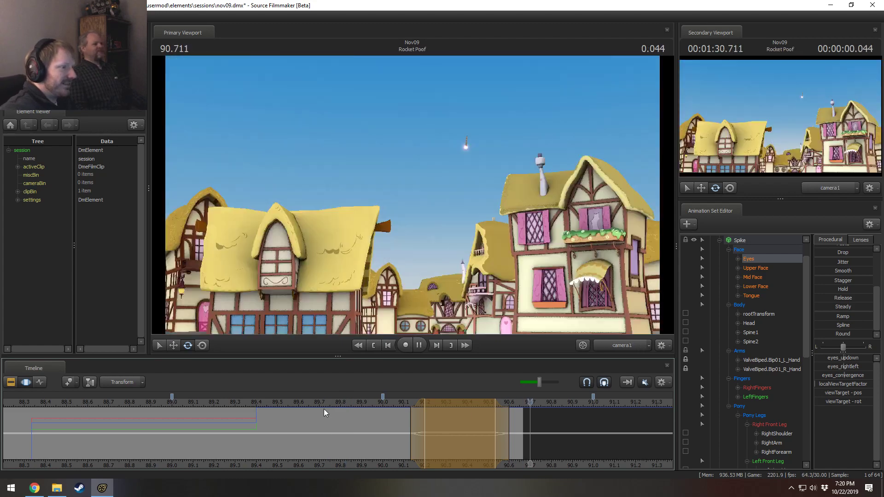
key("space")
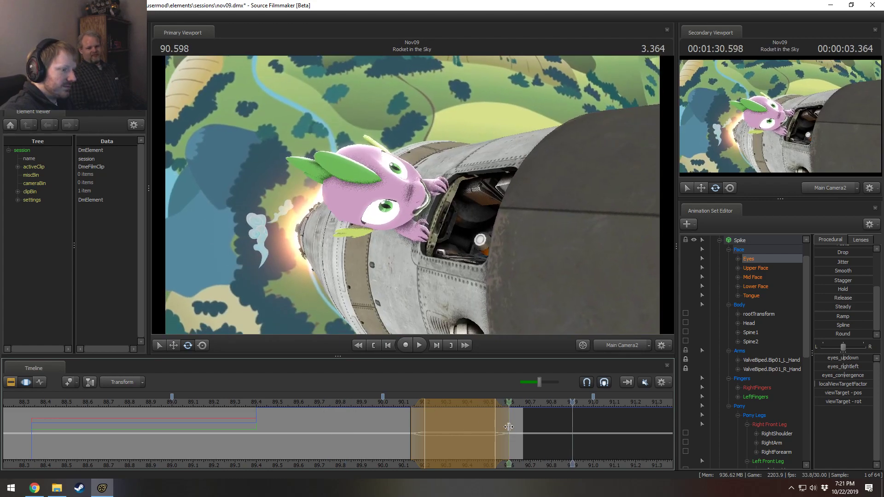
Step: Set an open-ended time selection starting at about 90.53 with full effect from 90.600, and shift Spike's eyes_rightleft slightly
left_click_drag(508, 426, 724, 420, "shift")
left_click_drag(639, 431, 551, 428)
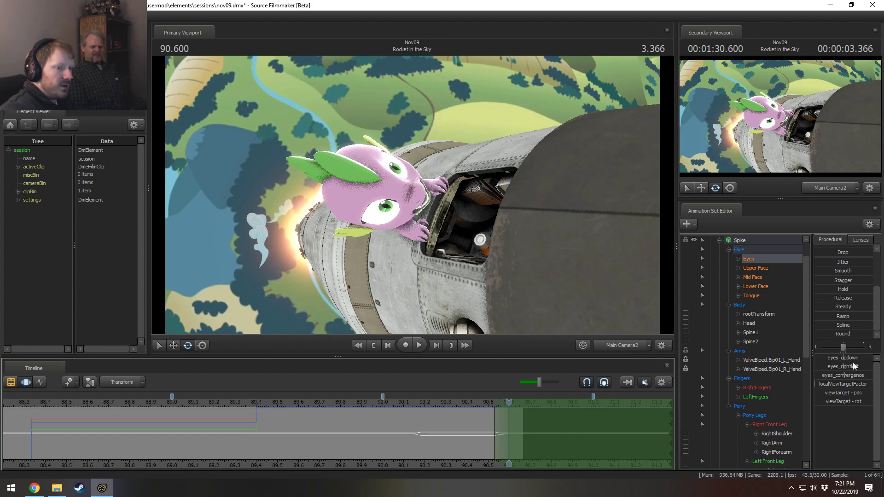
left_click_drag(851, 366, 844, 365)
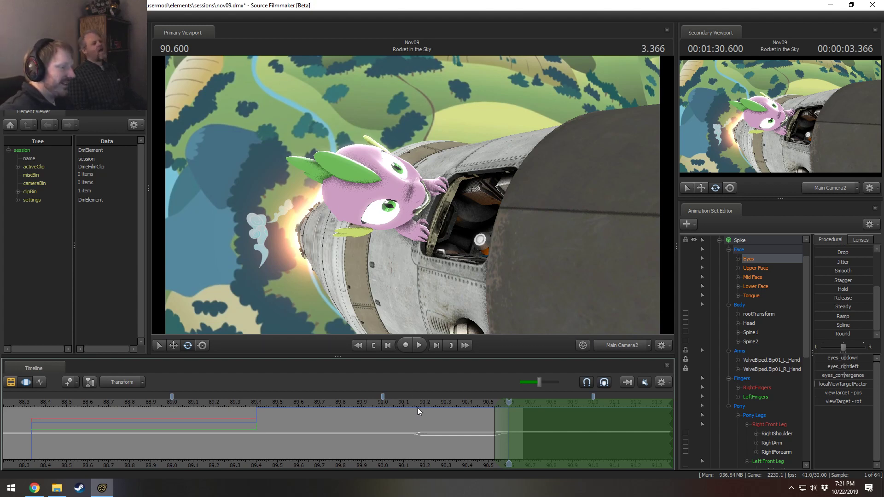
Step: Set an open-ended time selection starting at about 90.1 with full effect from about 90.27
left_click(410, 398)
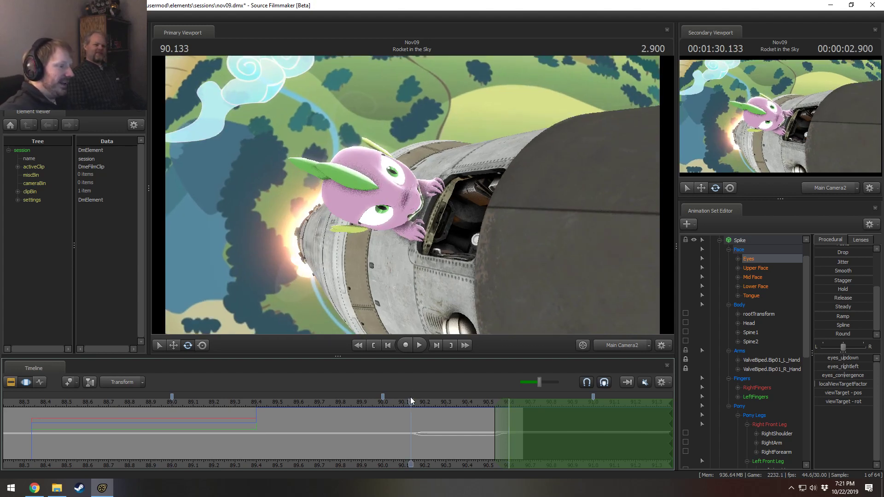
left_click_drag(413, 442, 578, 432)
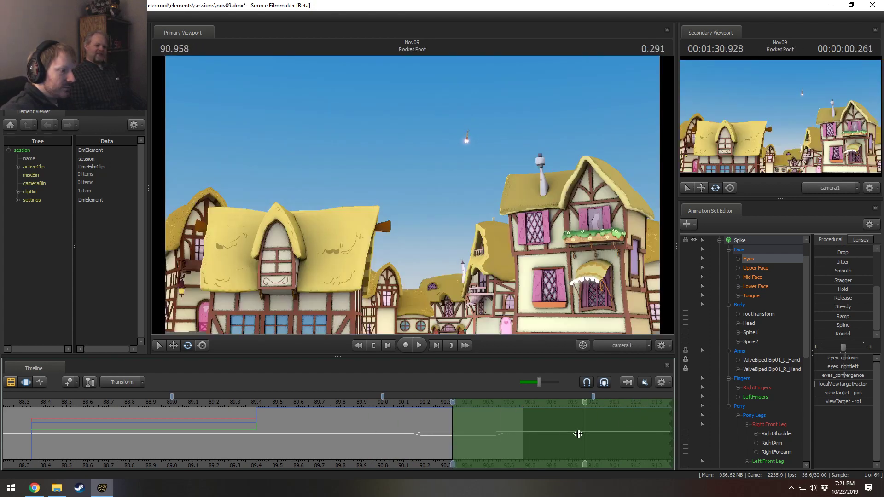
scroll(547, 443, "up", 8, "shift")
scroll(536, 436, "down", 8, "shift")
scroll(469, 434, "up", 5, "shift")
scroll(428, 419, "up", 2, "shift")
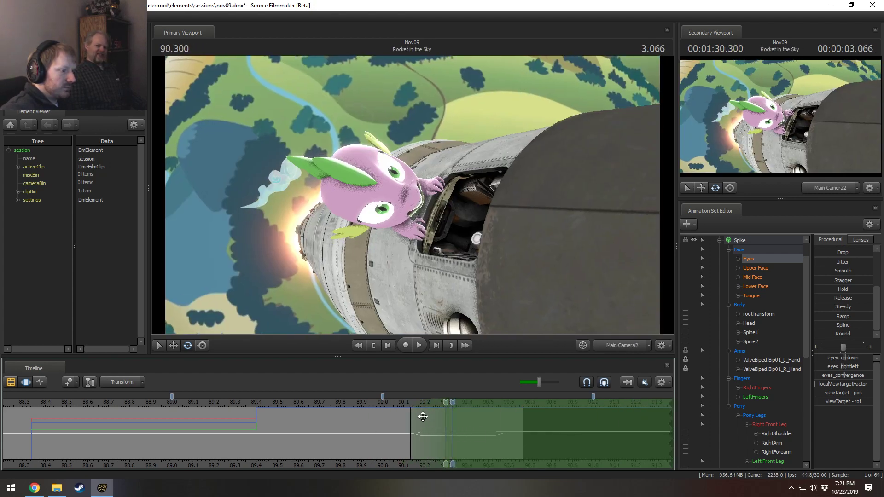
Step: Rotate Spike's Head control slightly at 90.333 over the time selection and review the turn in playback
left_click(390, 208)
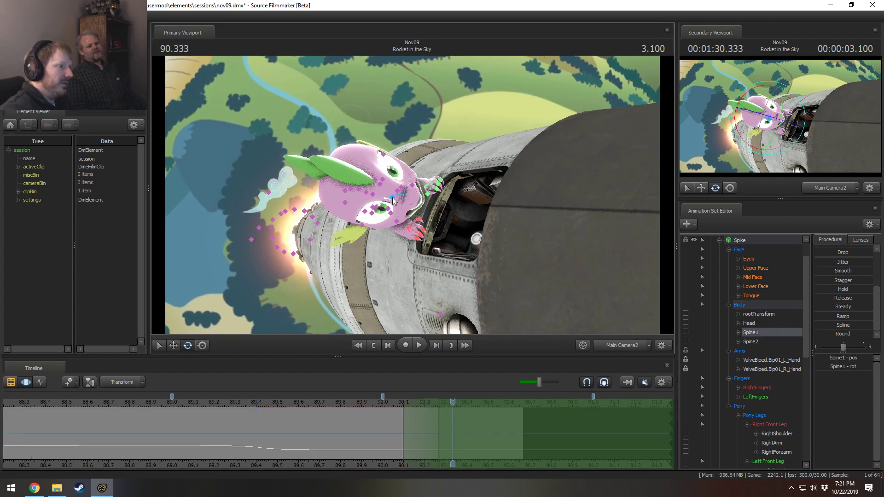
left_click(393, 200)
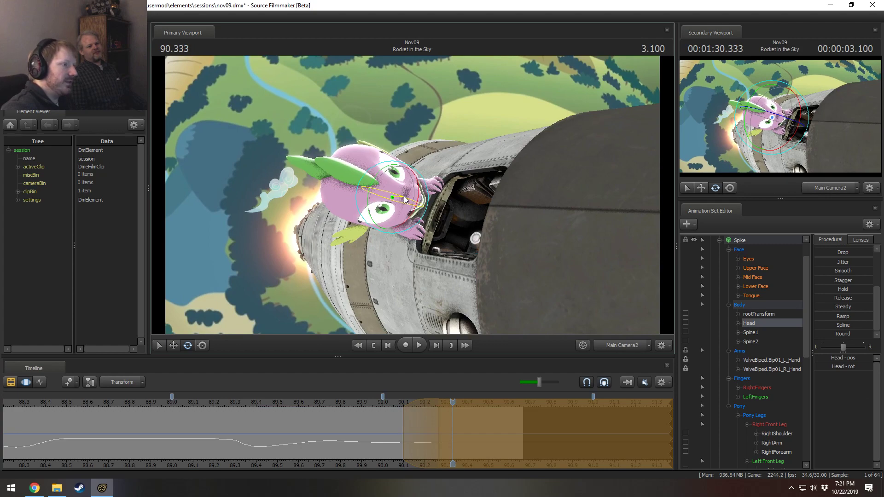
left_click_drag(404, 198, 407, 200)
key("space")
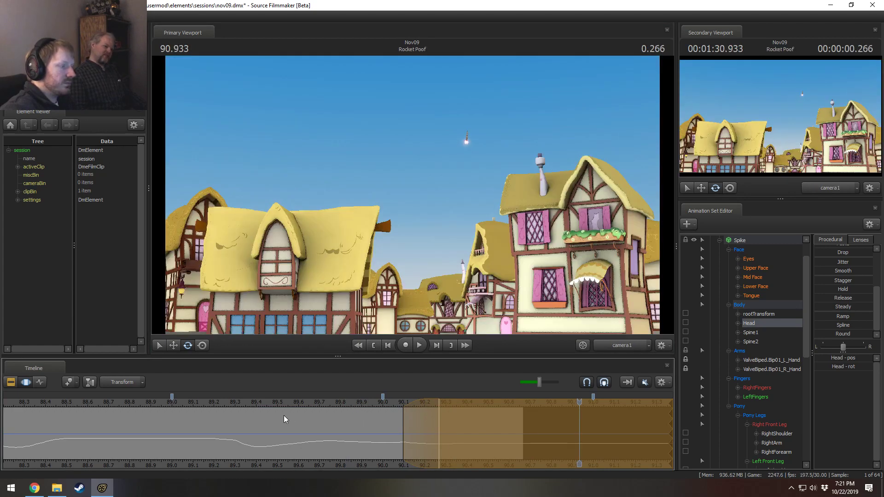
left_click(184, 406)
key("space")
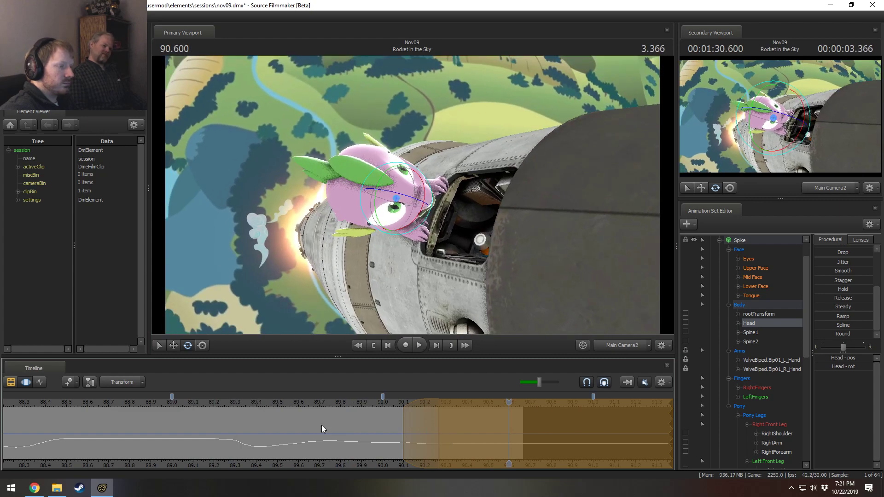
left_click_drag(350, 428, 508, 433)
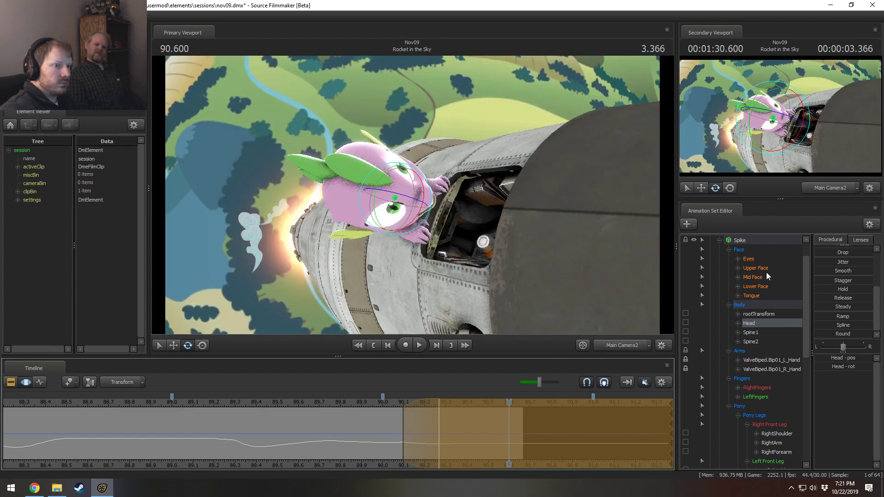
Step: Shift Spike's eyes_updown slightly over an open-ended selection from about 90.13, with full effect from 90.200, and review it in playback
left_click(748, 259)
left_click_drag(399, 432, 438, 408)
left_click_drag(847, 358, 854, 359)
key("space")
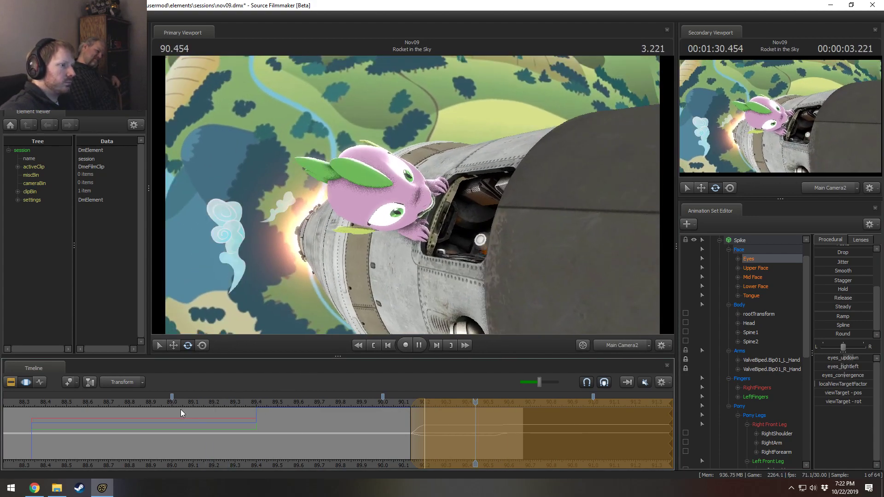
key("space")
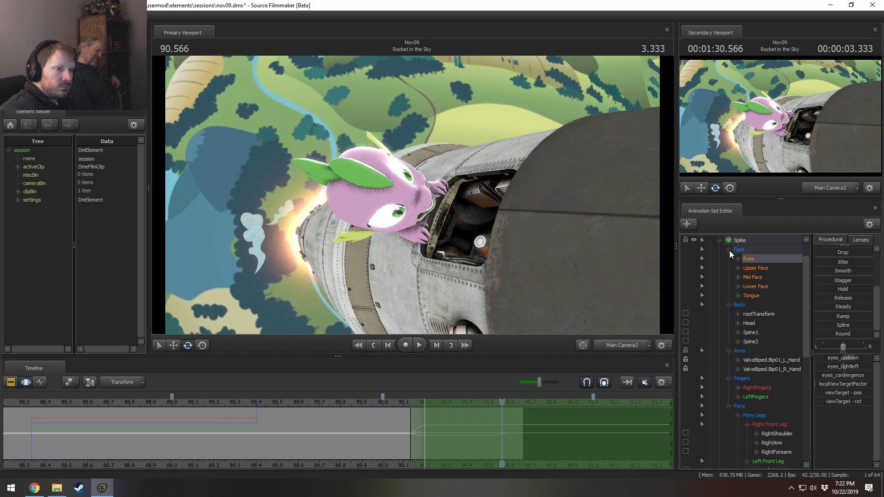
Step: Collapse Spike's control groups and move the Brain prop into the rocket's open hatch over the whole shot, working from the Work Camera
left_click(729, 351)
left_click(729, 305)
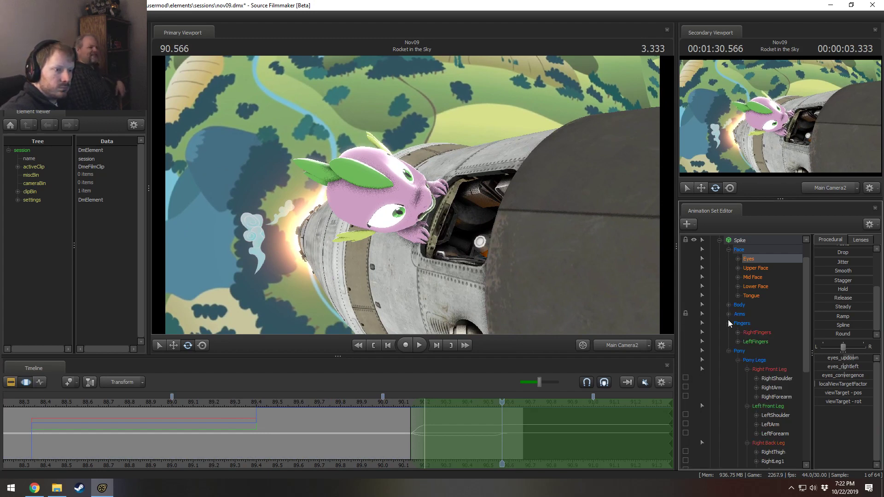
left_click(729, 323)
left_click(728, 332)
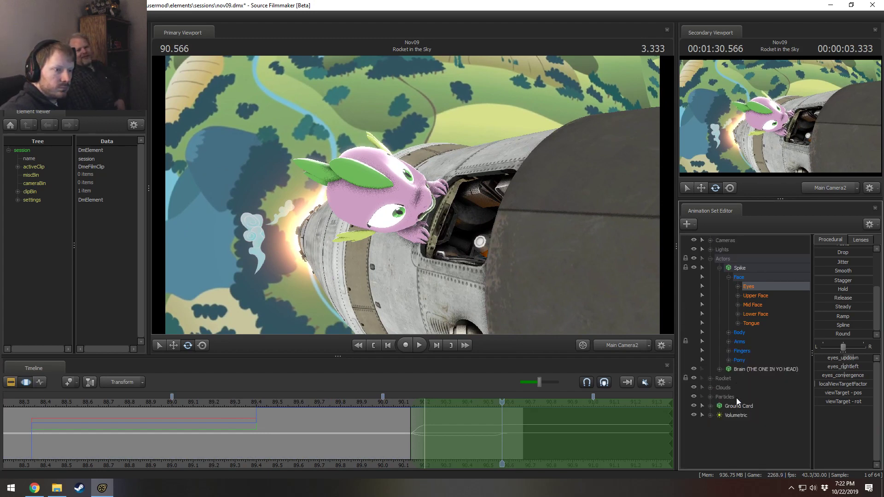
left_click(719, 268)
left_click(747, 279)
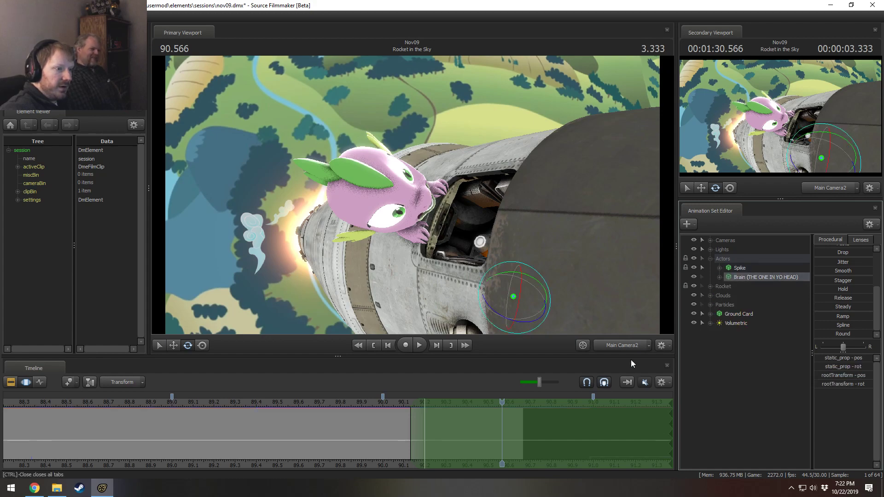
key("ctrl+a")
left_click_drag(392, 292, 412, 196, "alt")
key("w")
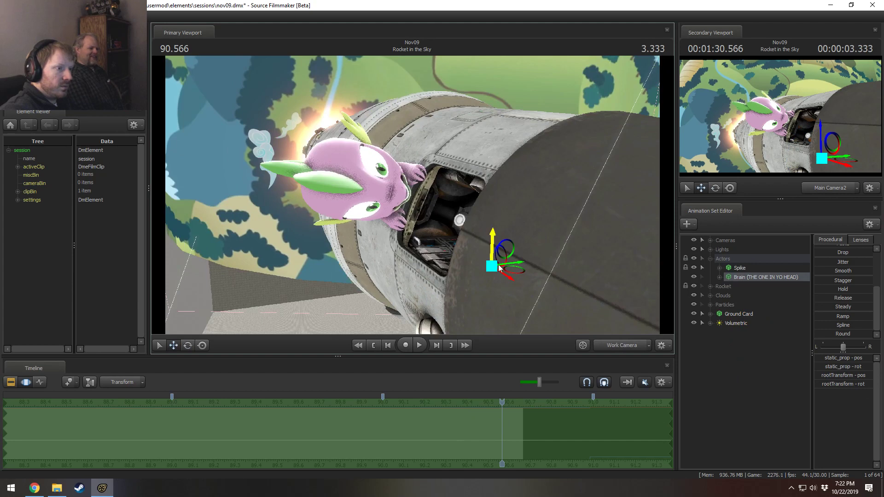
left_click_drag(512, 275, 495, 288)
Step: Review the Brain's placement in playback through the Work Camera and through Main Camera2
key("F3")
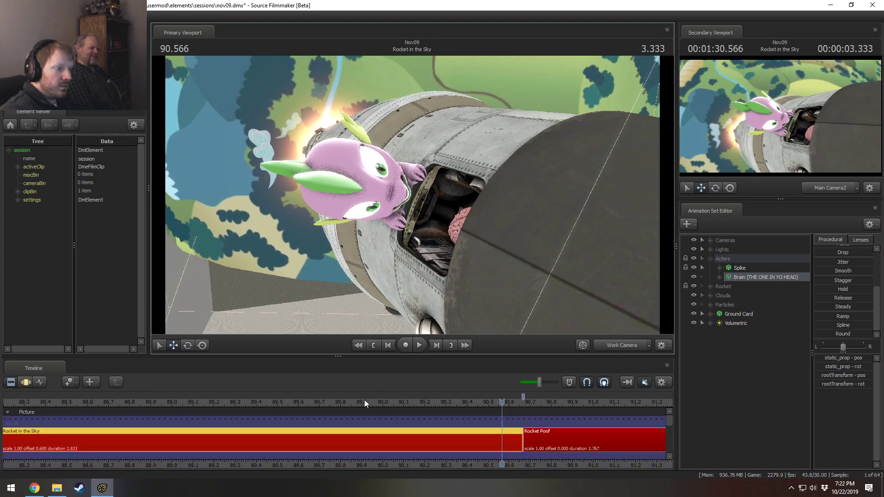
key("space")
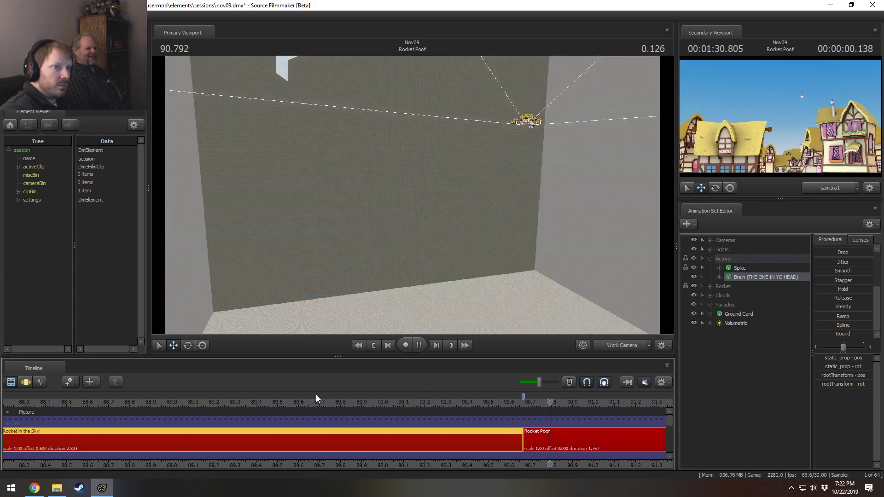
left_click(299, 398)
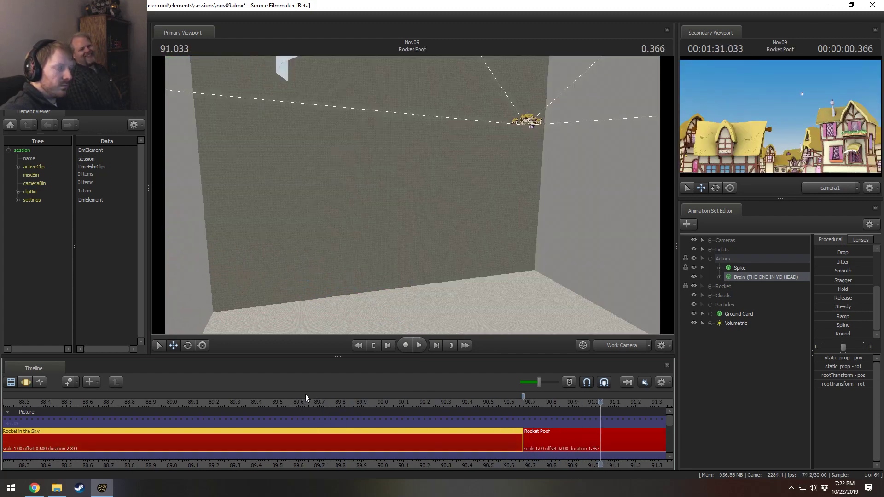
left_click(210, 402)
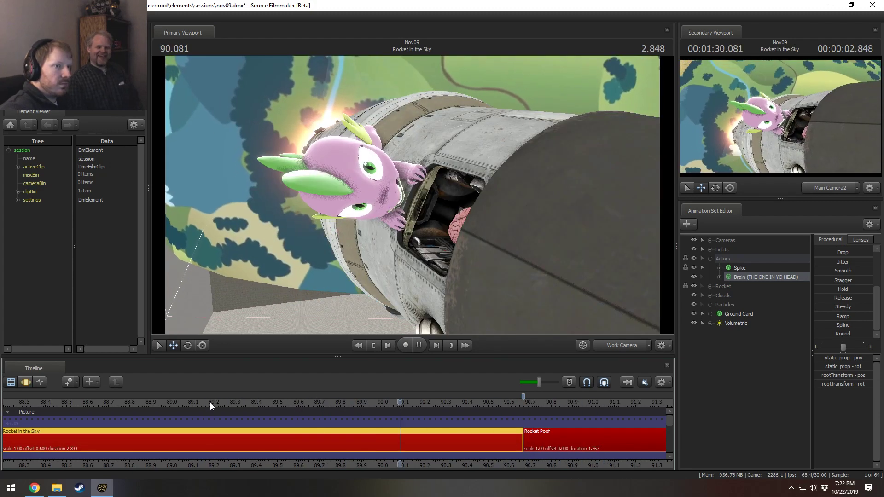
key("space")
left_click(115, 402)
key("space")
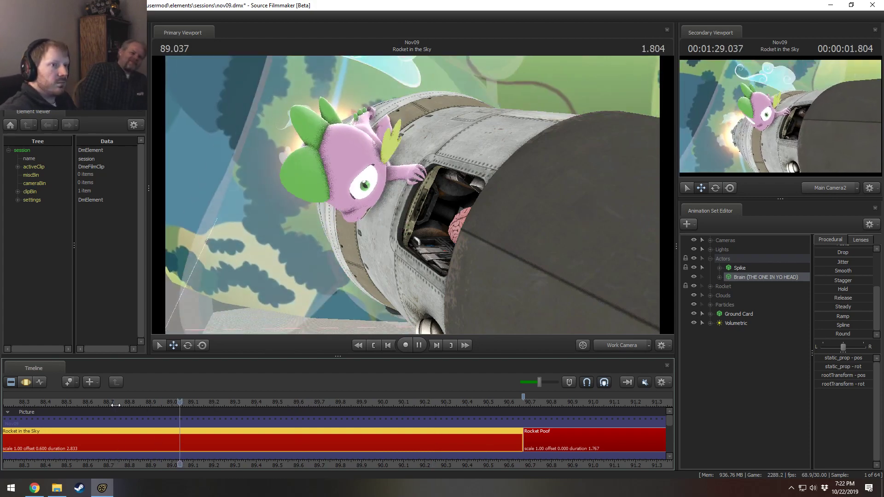
key("space")
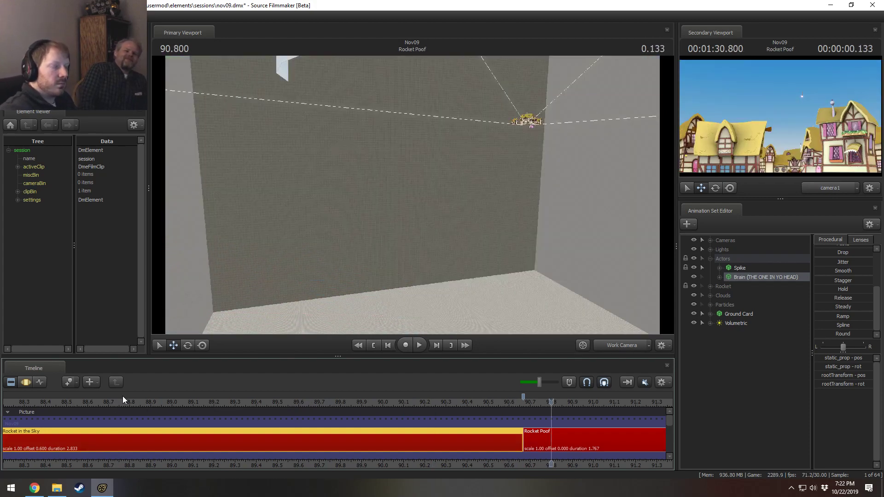
left_click(182, 401)
key("space")
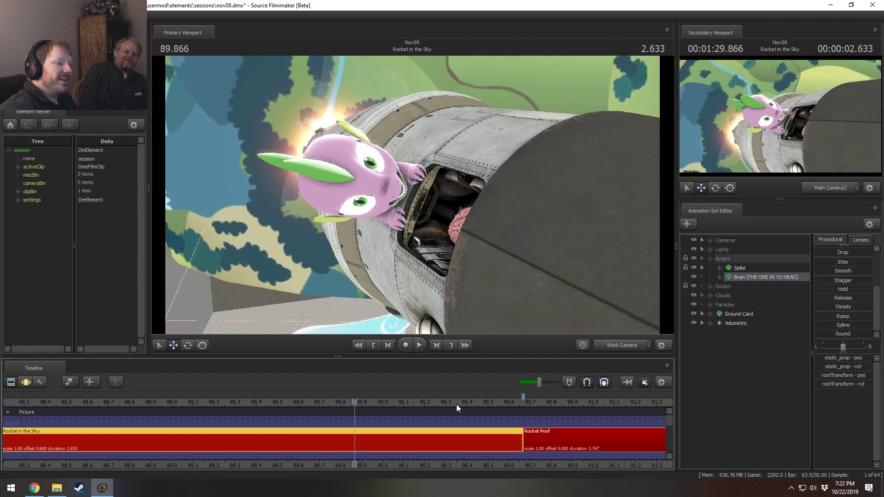
left_click(633, 343)
key("space")
key("space")
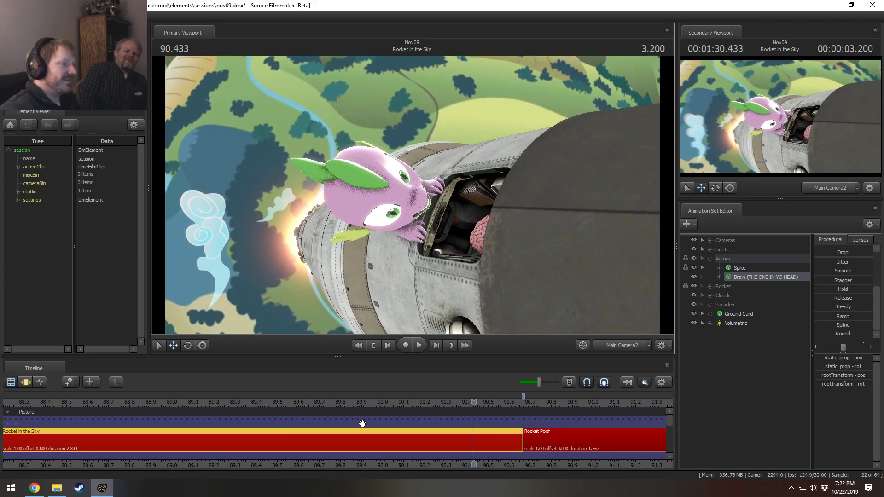
Step: Lower Spike's upper eyelids slightly with l_lid_lowerer and r_lid_lowerer over an open-ended selection from about 90.23, with full effect from about 90.37
left_click(719, 267)
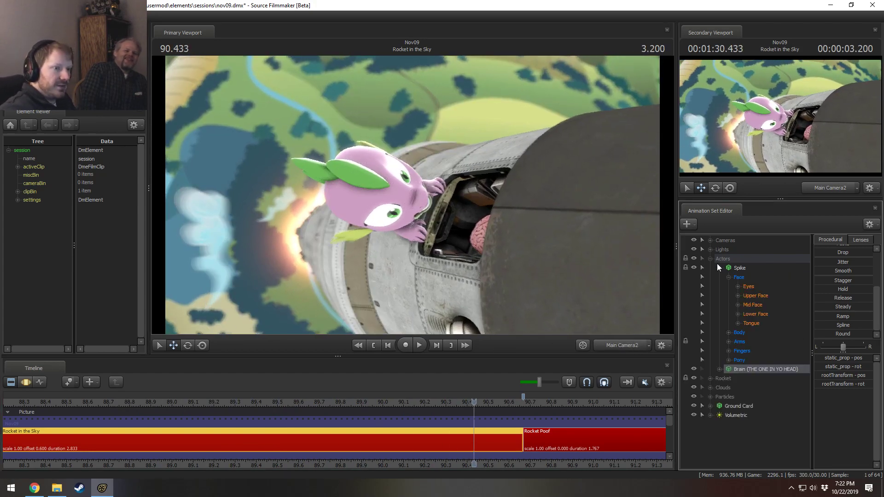
left_click(741, 296)
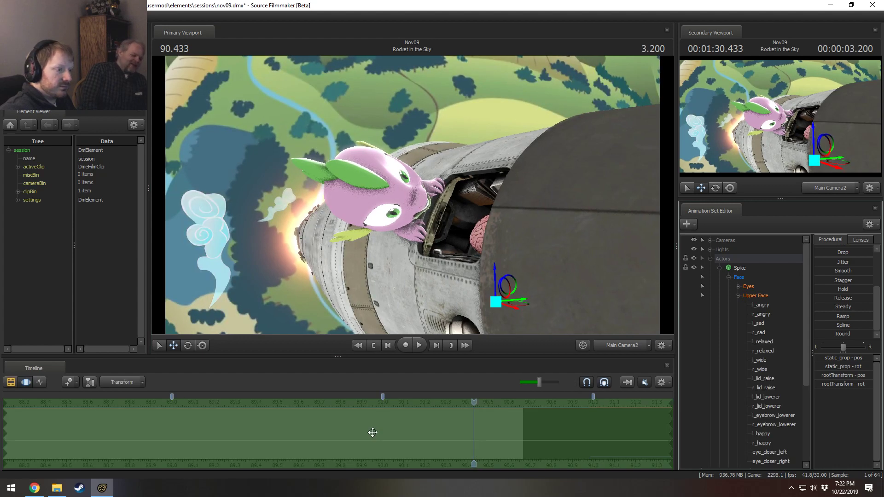
left_click(376, 432)
left_click_drag(387, 435, 461, 427)
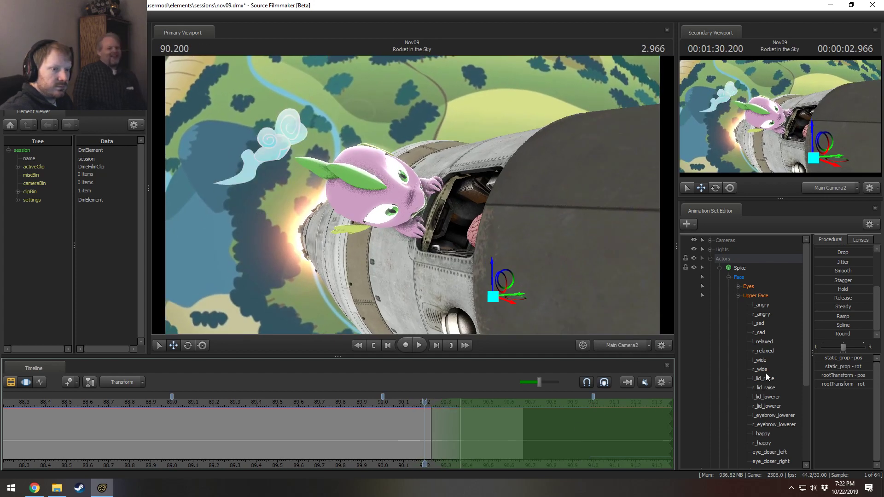
left_click(755, 296)
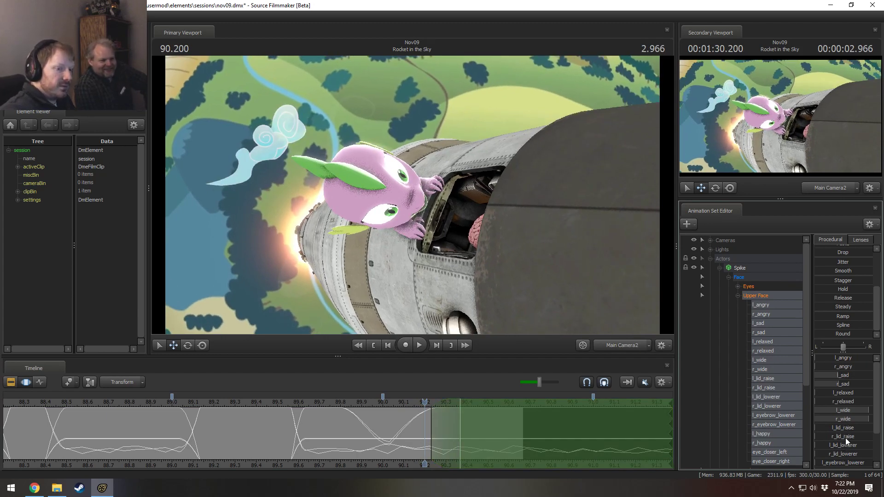
mouse_move(844, 445)
left_mouse_down()
mouse_move(864, 453)
mouse_move(838, 452)
mouse_move(845, 463)
left_mouse_up()
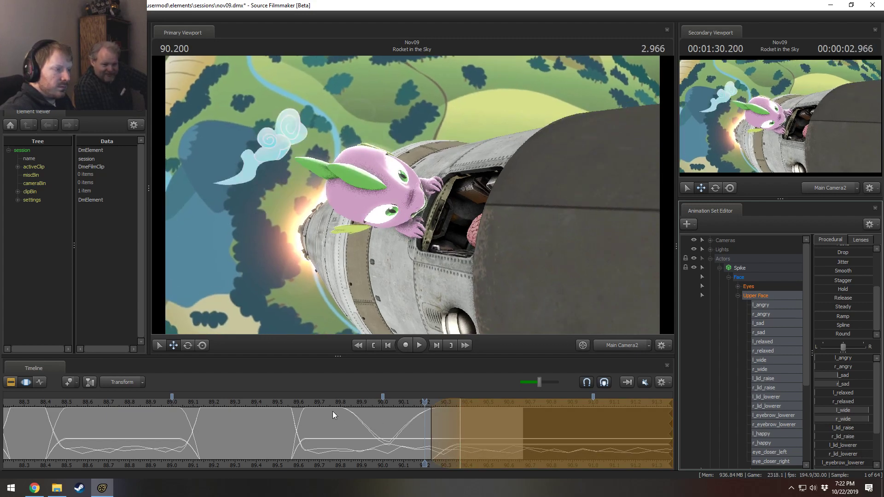
left_click(361, 403)
key("space")
key("space")
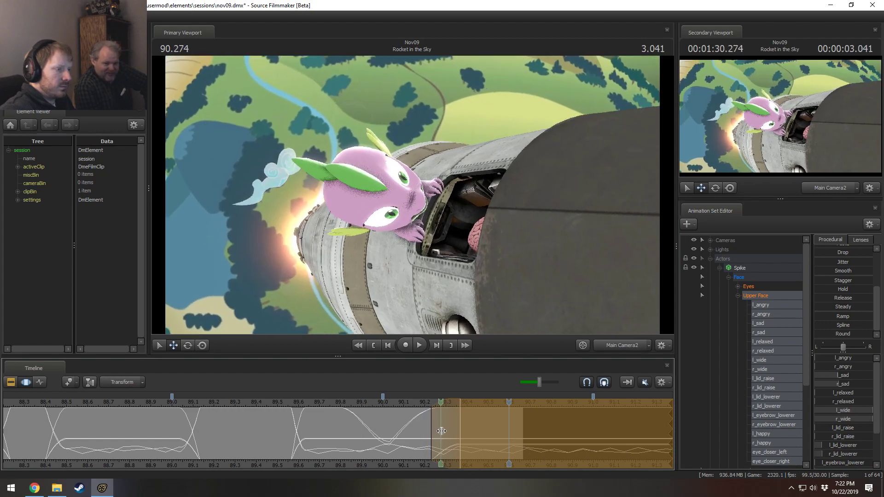
Step: Shift the eyelid change earlier so it starts at about 90.13 and reaches full effect at about 90.23, checking playback between adjustments
left_click_drag(441, 431, 445, 423)
left_click(393, 401)
key("space")
key("space")
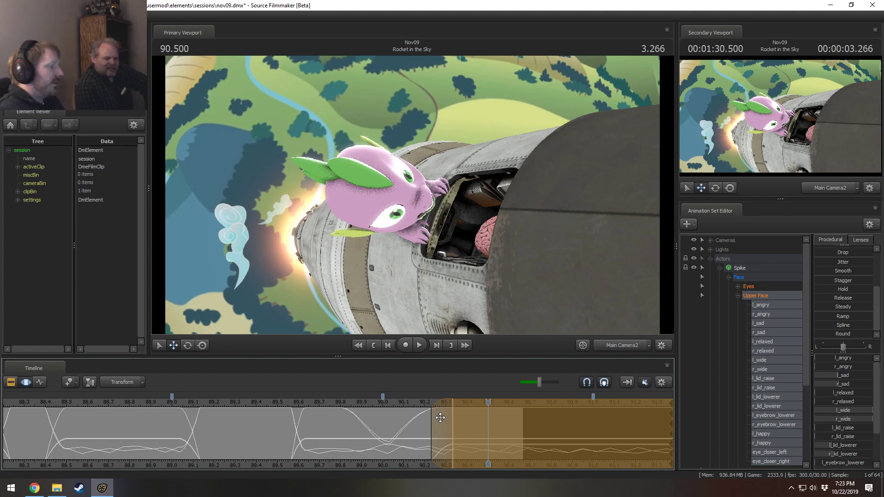
left_click_drag(441, 421, 438, 439)
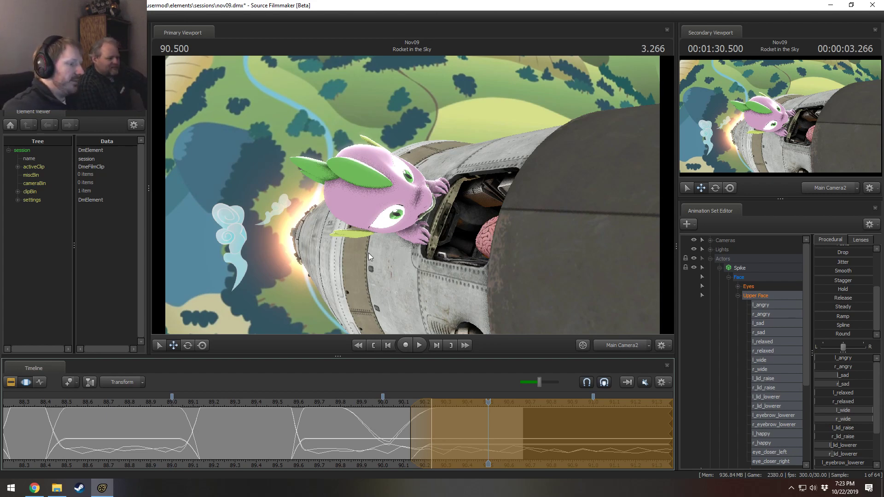
Step: Review the eyelid, eye and head timing by replaying the end of the "Rocket in the Sky" shot into "Rocket Poof"
left_click(272, 395)
key("space")
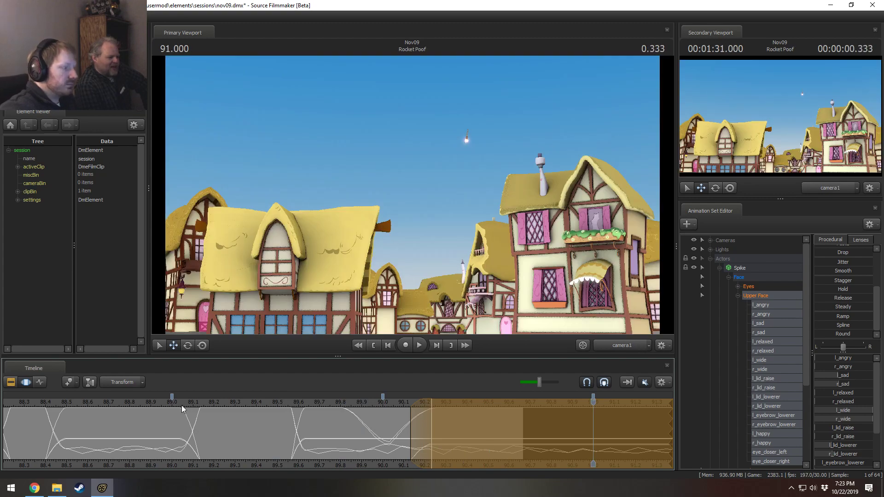
left_click(153, 401)
key("space")
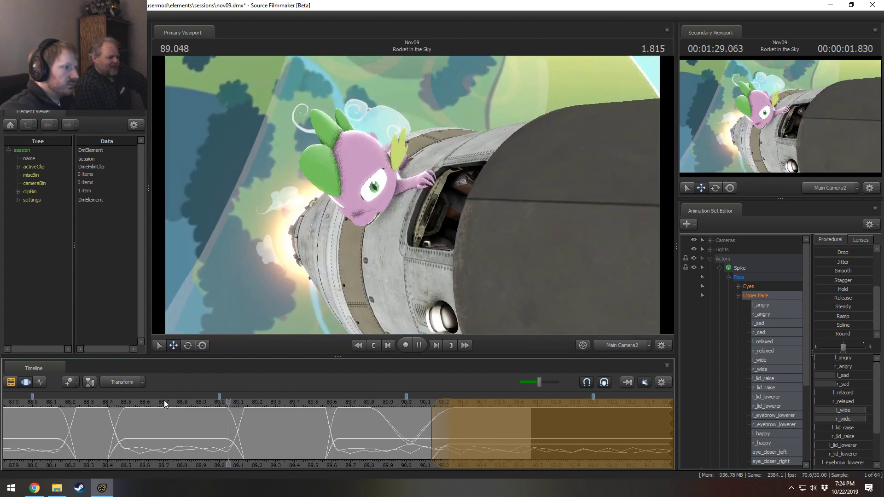
key("space")
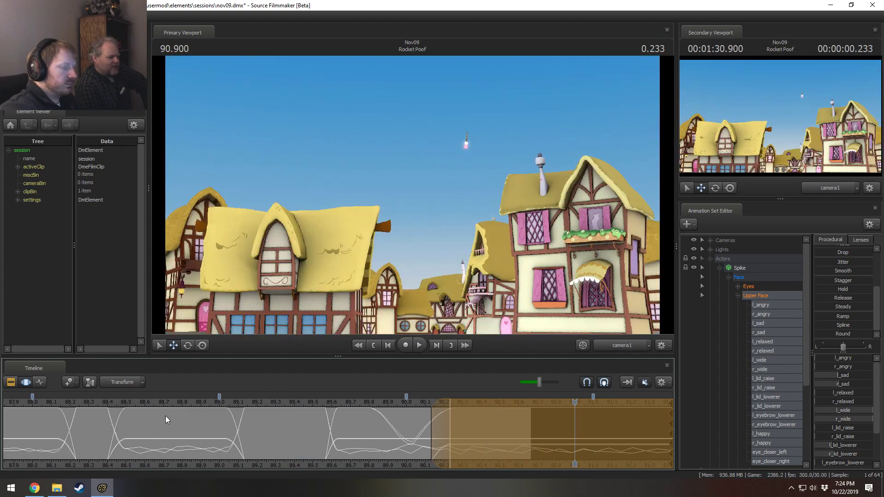
scroll(138, 416, "down", 2)
left_click(131, 405)
key("space")
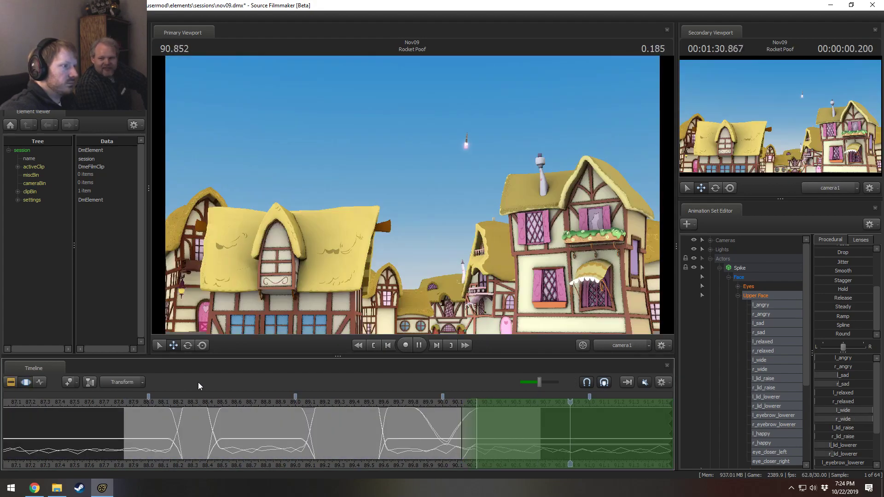
left_click(233, 409)
key("space")
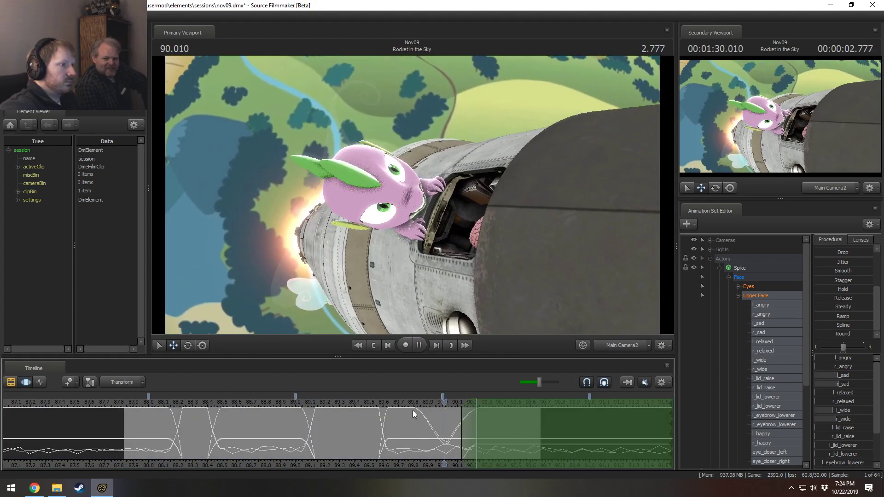
Step: Set the open-ended selection to reach full effect from about 90.27 and select Spike's Lower Face controls
key("space")
left_click(491, 440)
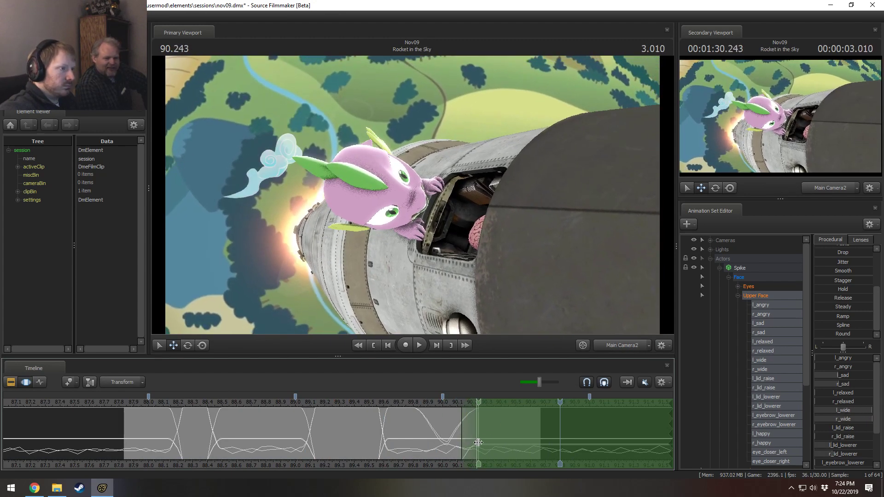
left_click_drag(481, 440, 673, 440, "shift")
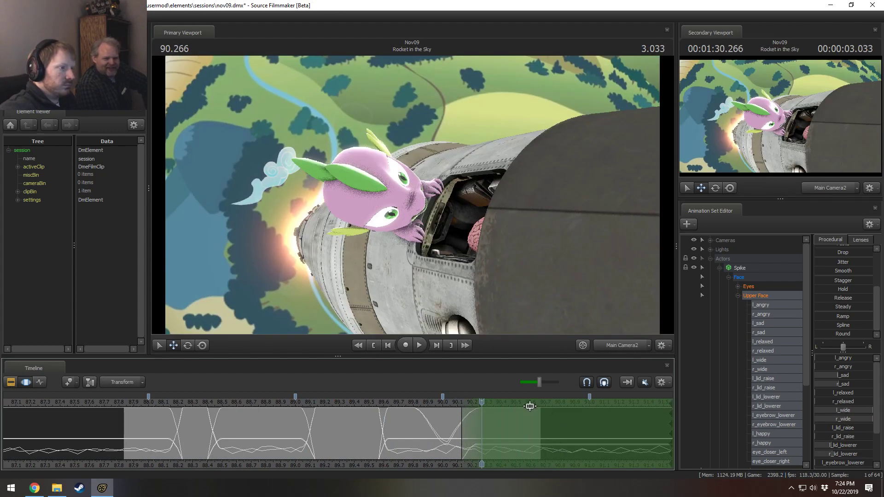
left_click(737, 295)
left_click(755, 314)
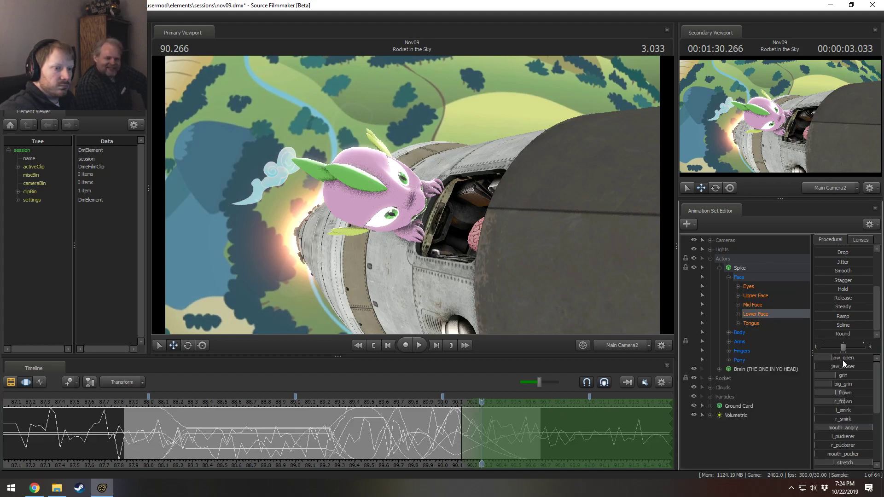
Step: Try adjusting Spike's mouth with jaw_open and the other Lower Face controls, check it through the Work Camera, and undo the change
left_click_drag(843, 361, 843, 360)
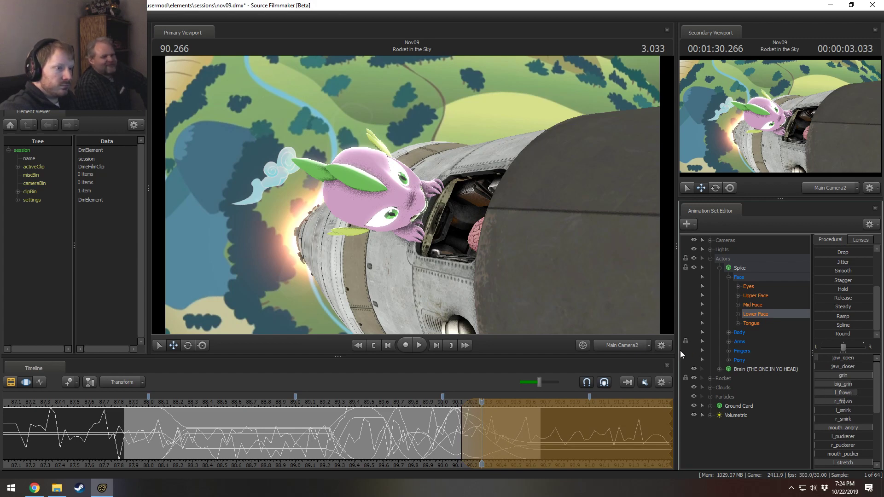
left_click(627, 345, "ctrl")
left_click_drag(543, 258, 485, 155)
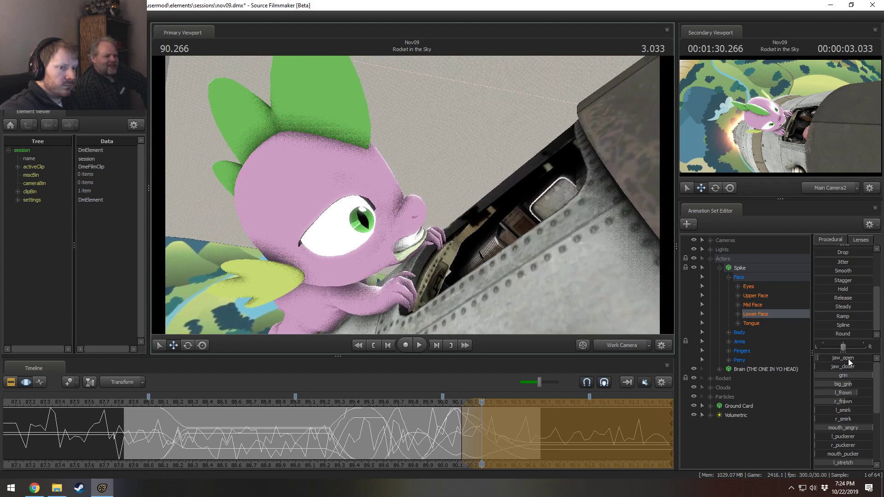
key("ctrl+z")
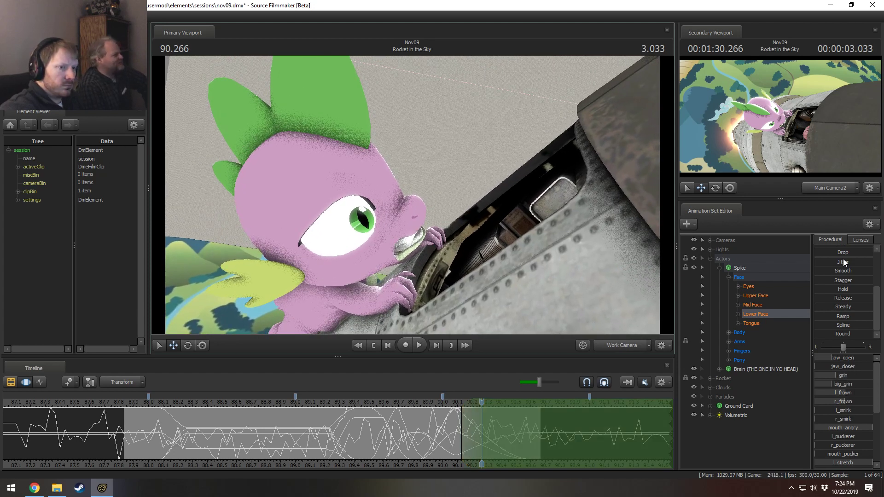
Step: Blend Spike's Lower Face controls partway towards Zero over the open-ended selection and play the result
scroll(842, 260, "up", 3)
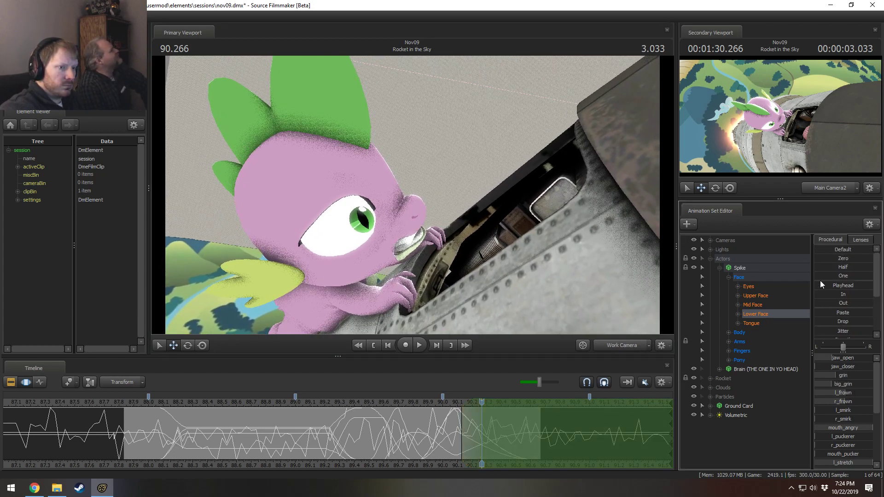
left_click(838, 259)
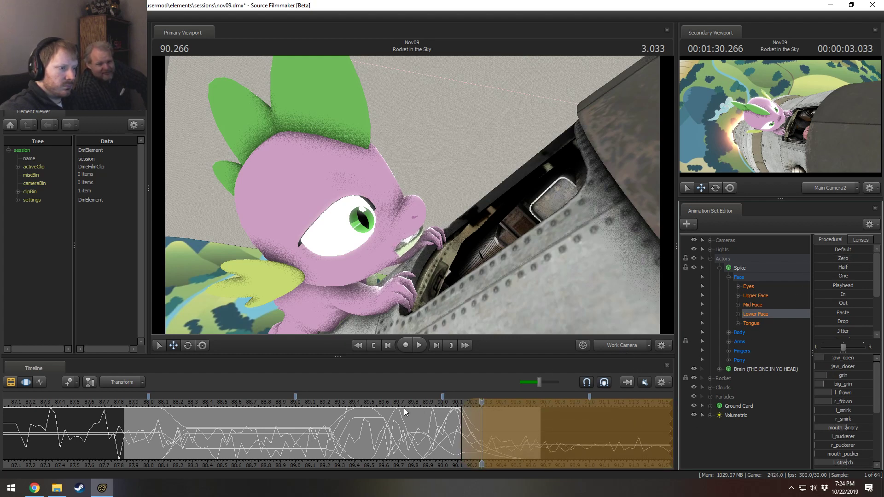
key("space")
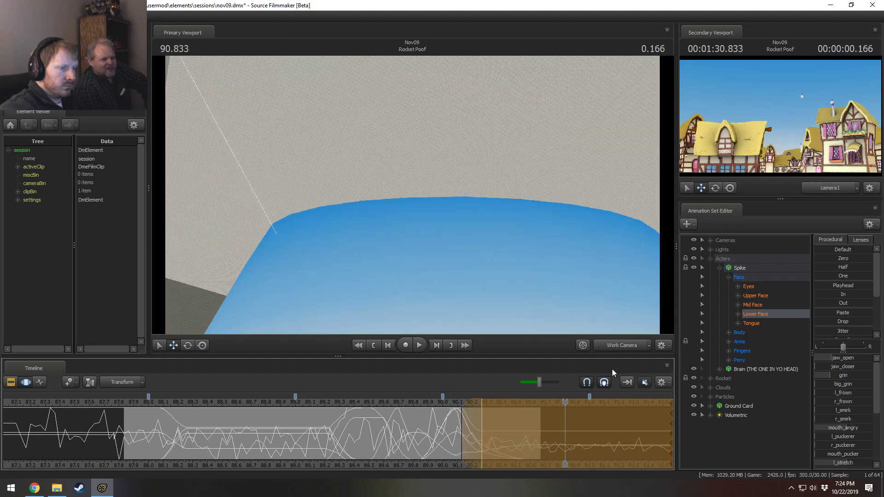
Step: Review the mouth change and Spike's head turns by replaying the "Rocket in the Sky" shot through Main Camera2
left_click(613, 346)
left_click(161, 404)
key("space")
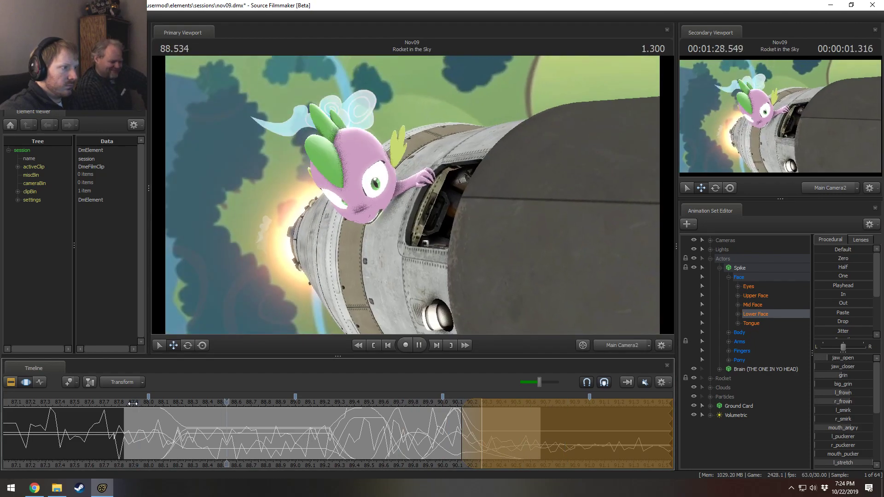
key("space")
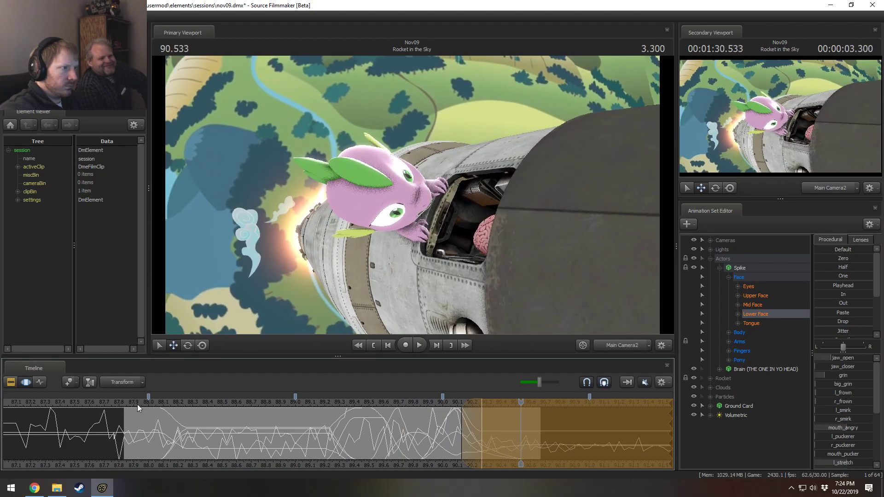
left_click(121, 406)
key("space")
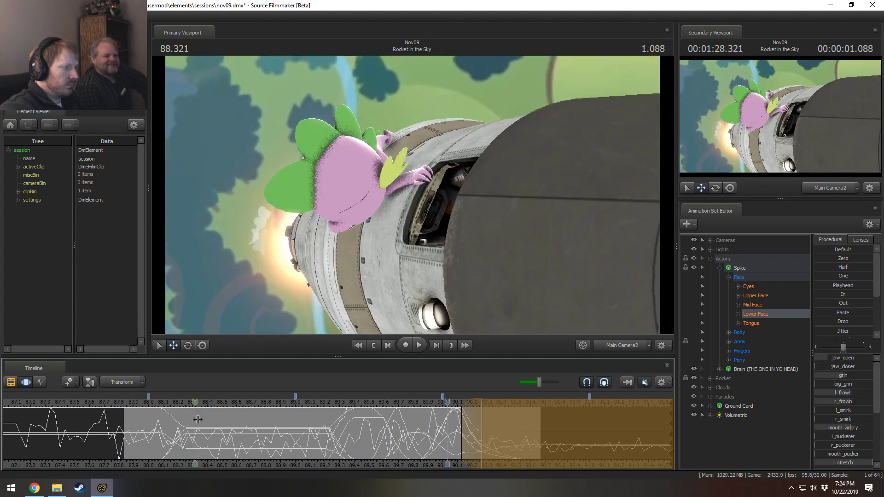
key("space")
left_click_drag(268, 435, 270, 405)
key("space")
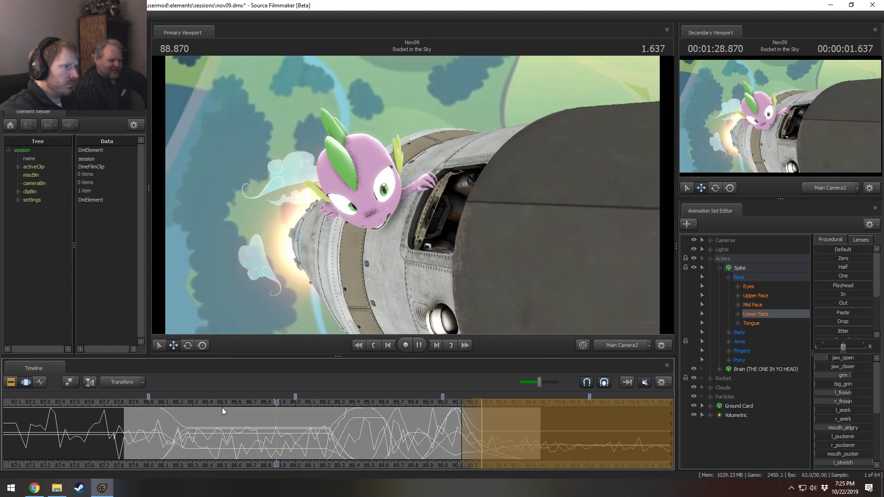
key("space")
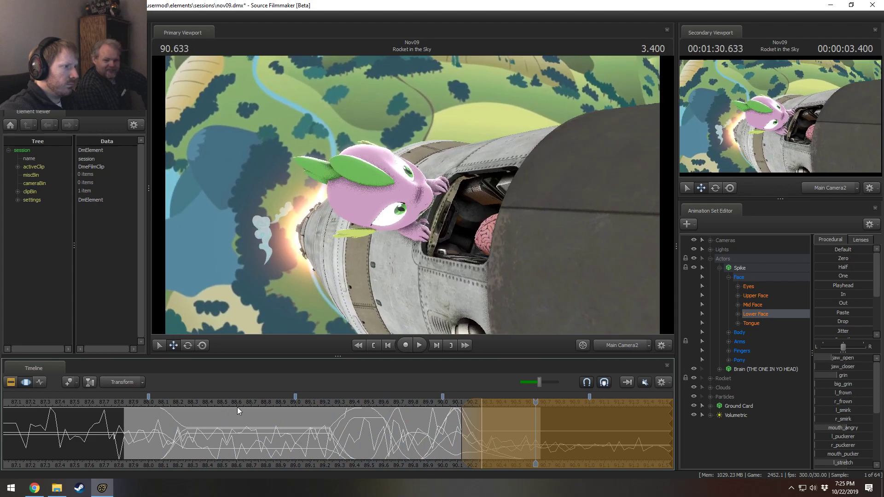
left_click(250, 404)
key("space")
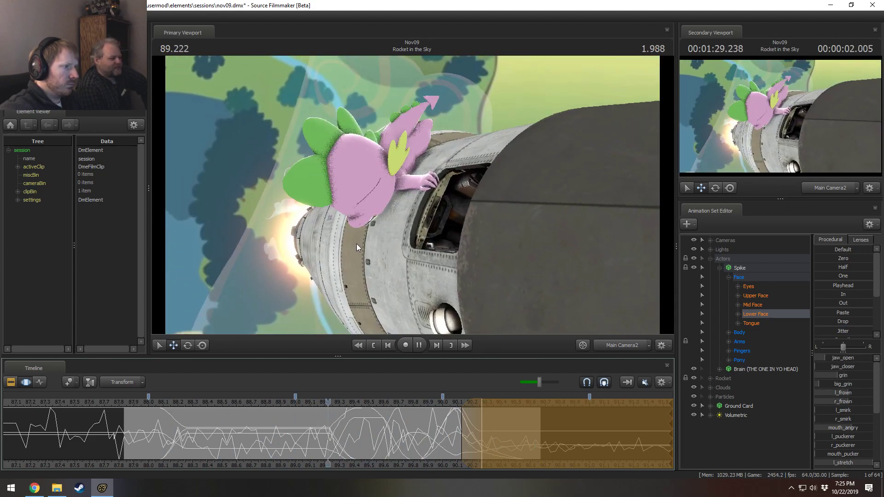
key("space")
left_click(131, 404)
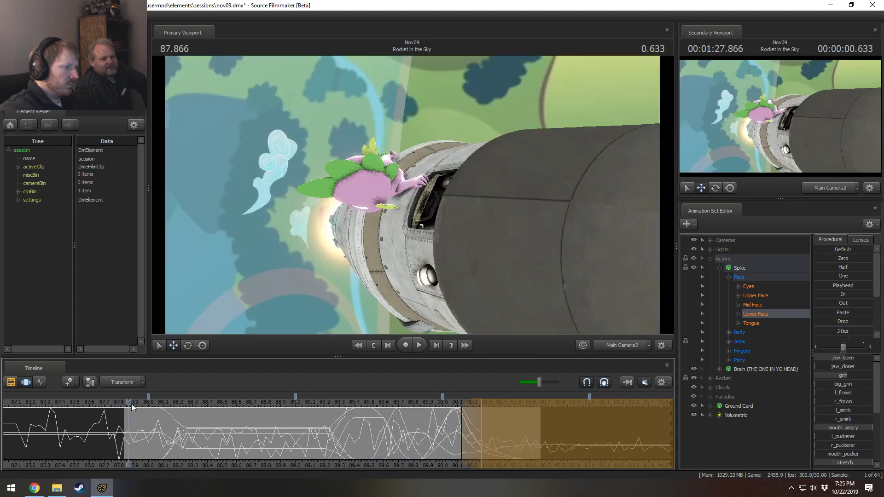
key("space")
key("space")
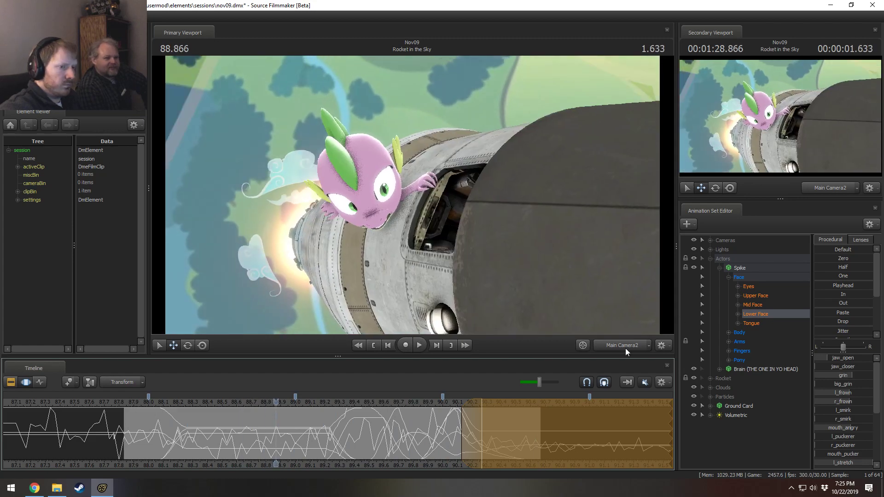
Step: Try adjusting Spike's Eyes over a selection from about 88.93 to 89.4, with a falloff starting at about 88.87
left_click(748, 286)
left_click_drag(274, 439, 373, 435)
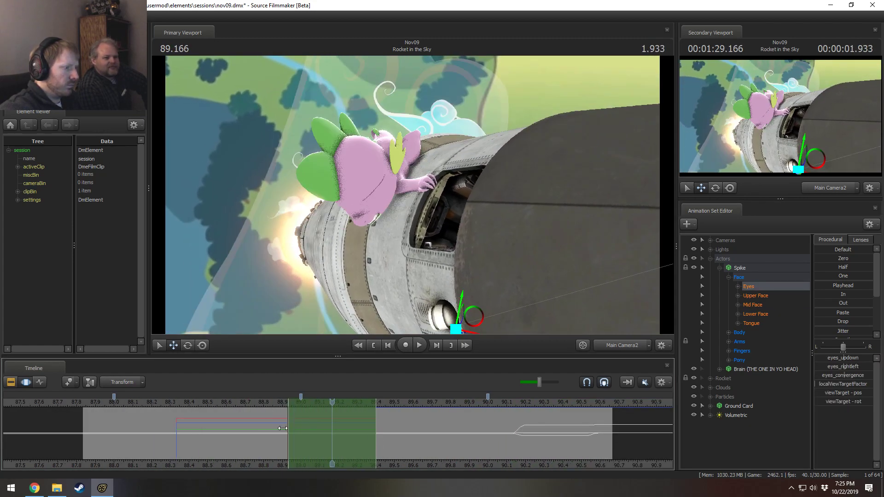
left_click_drag(282, 428, 270, 427)
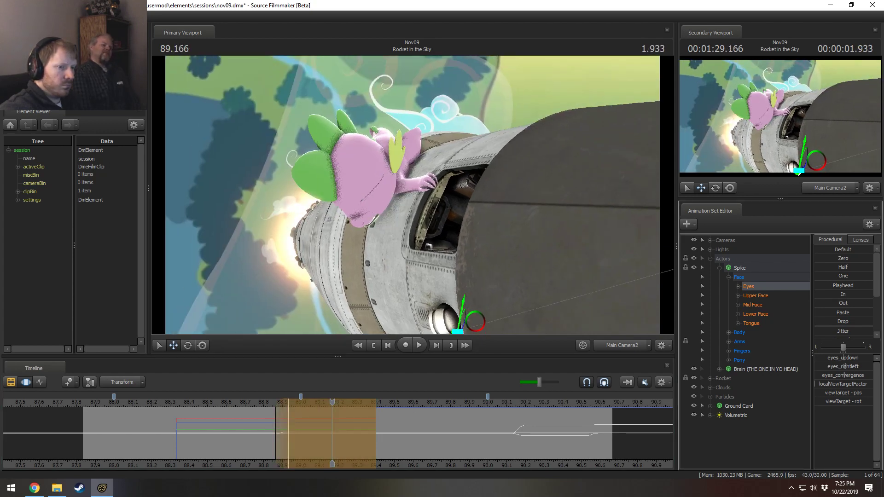
Step: Rotate Spike's Head around 89.0 with full effect from about 88.87 to 89.17 and falloffs out to about 88.73 and 89.6
left_click_drag(367, 416, 414, 436)
key("ctrl")
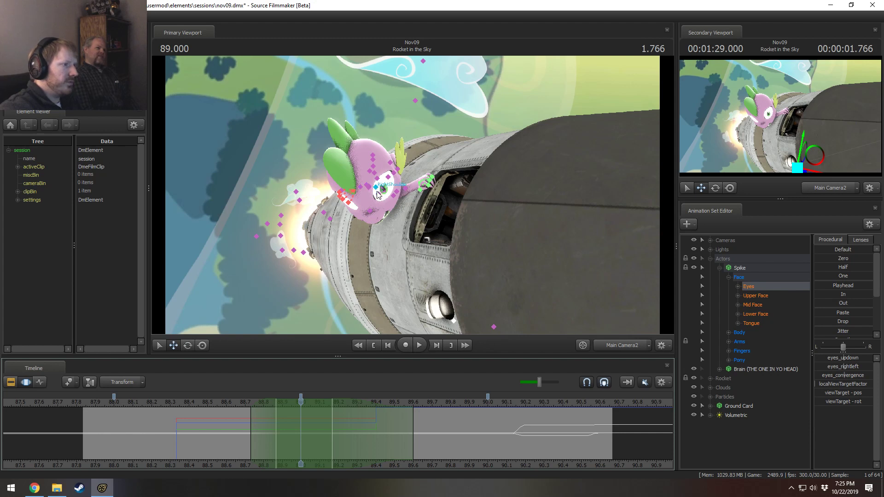
left_click(729, 332)
left_click(746, 348)
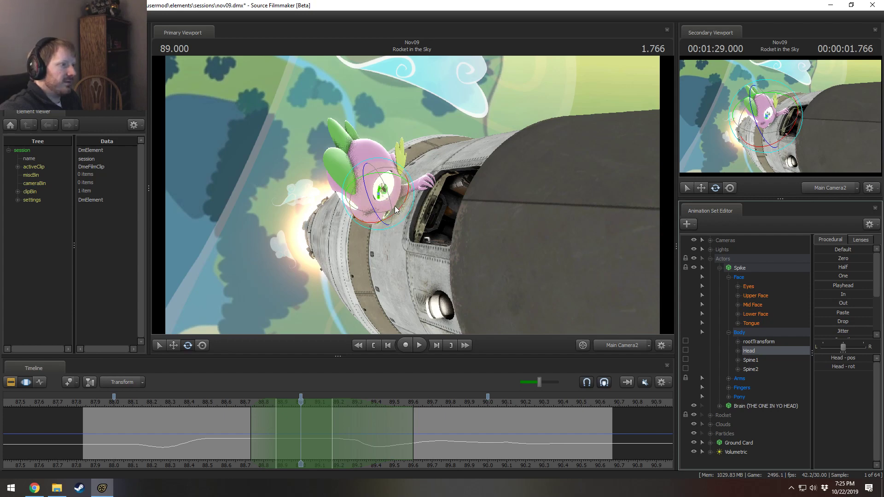
left_click(220, 405)
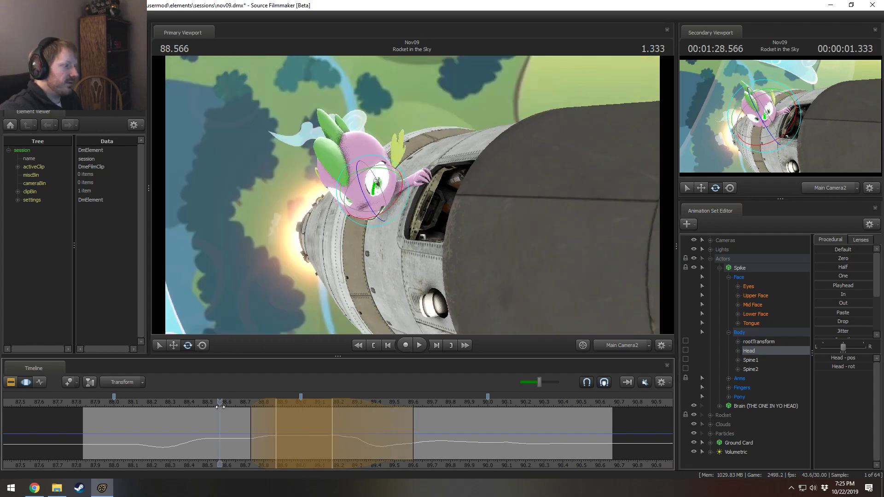
key("space")
key("space")
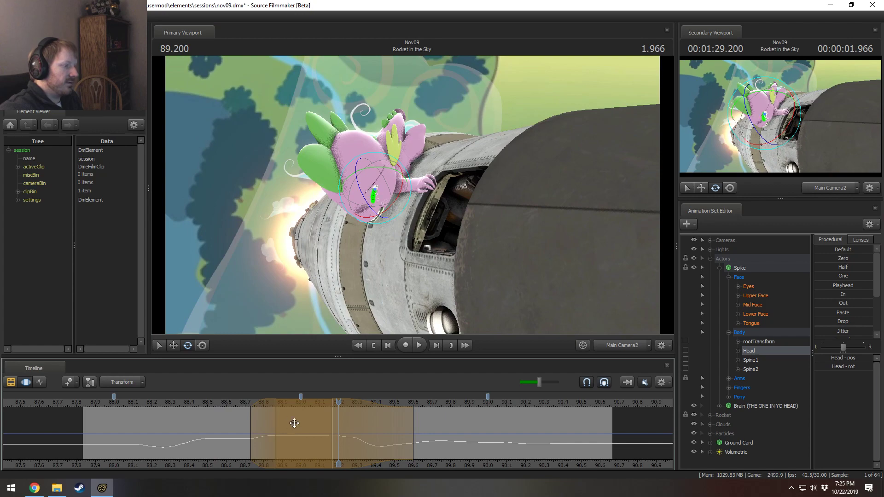
Step: Retime the head rotation so it starts at about 88.73 and reaches full effect at about 88.93, checking playback between adjustments
left_click_drag(251, 423, 232, 423)
left_click_drag(165, 406, 158, 406)
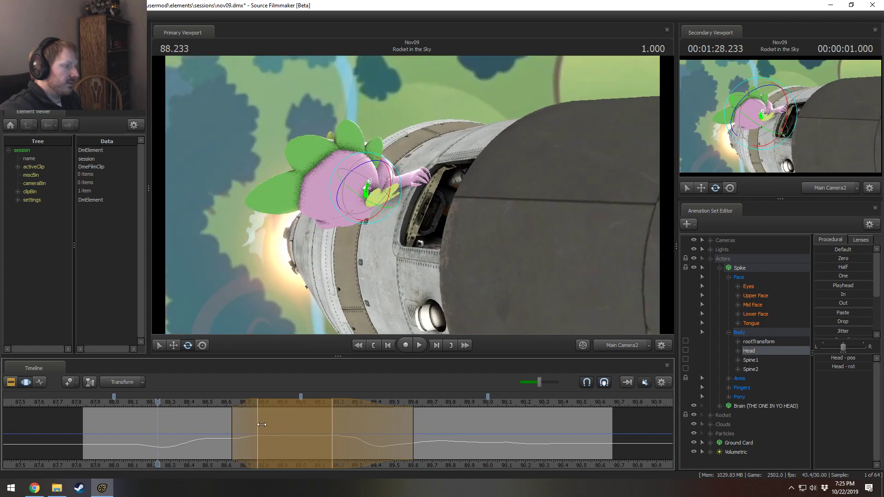
left_click_drag(277, 429, 271, 428)
key("space")
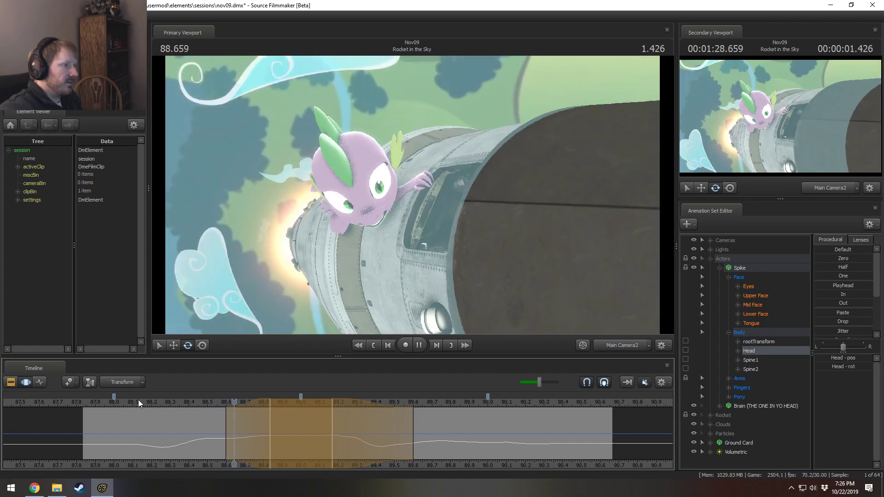
key("space")
left_click_drag(249, 427, 275, 427)
left_click(182, 403)
key("space")
key("space")
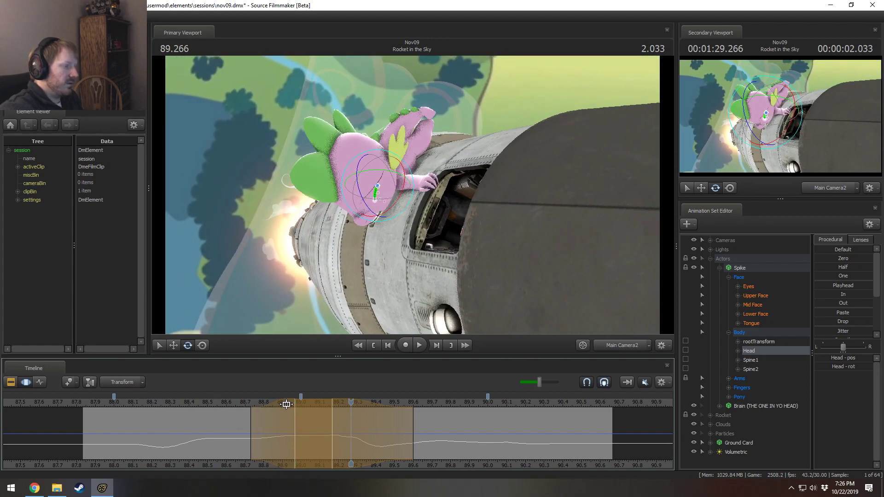
left_click(182, 403)
key("space")
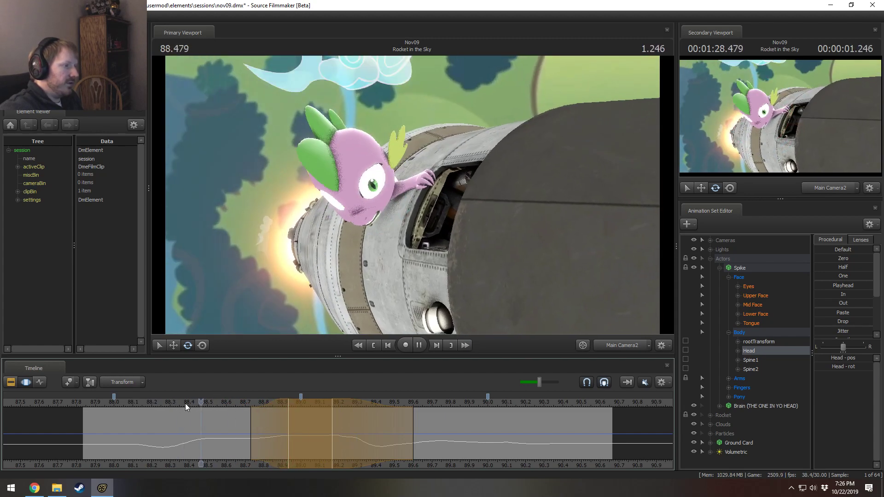
Step: Examine the head rotation by scrubbing and replaying the section between about 88.2 and 89.2
left_click_drag(276, 431, 344, 449)
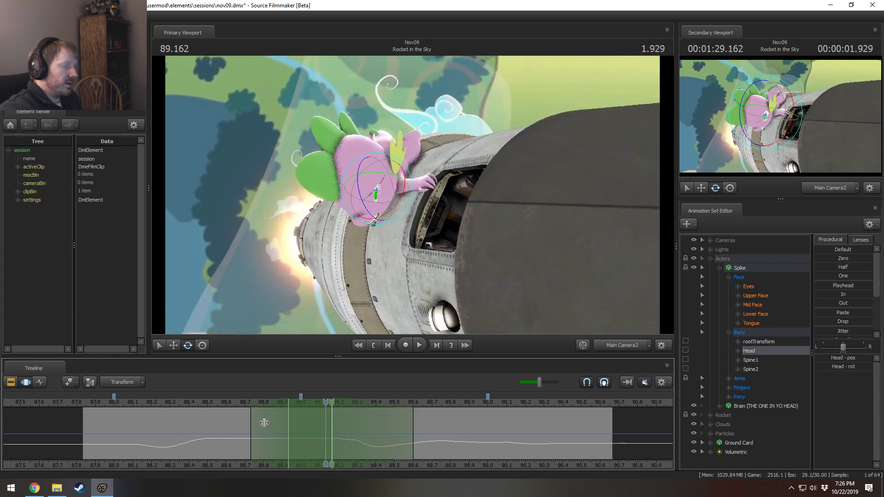
left_click(146, 407)
key("space")
key("space")
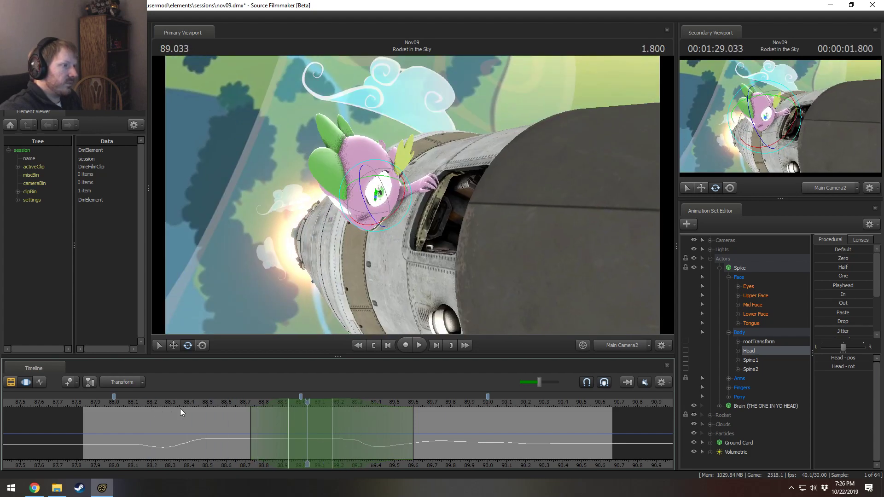
left_click_drag(184, 428, 215, 452)
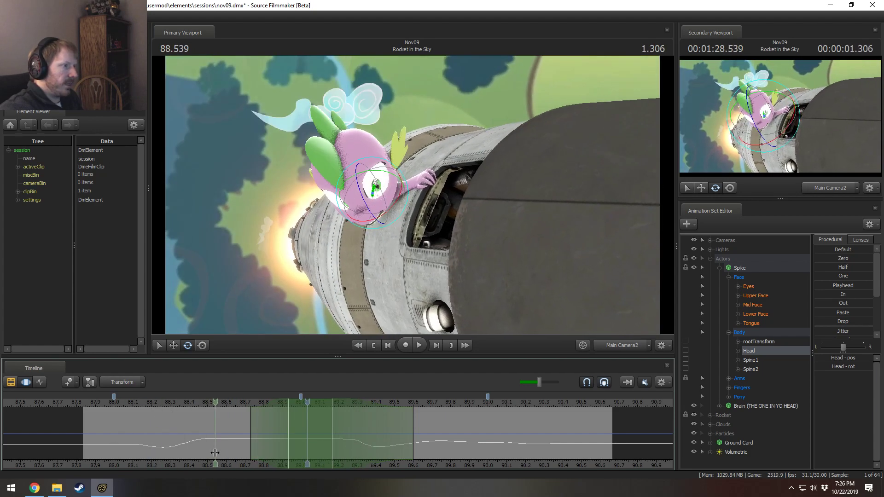
left_click(189, 449)
Step: Adjust Spike's eyes_updown during the blink from about 88.23 to 88.4, with falloffs out to about 88.13 and 88.5
left_click(755, 295)
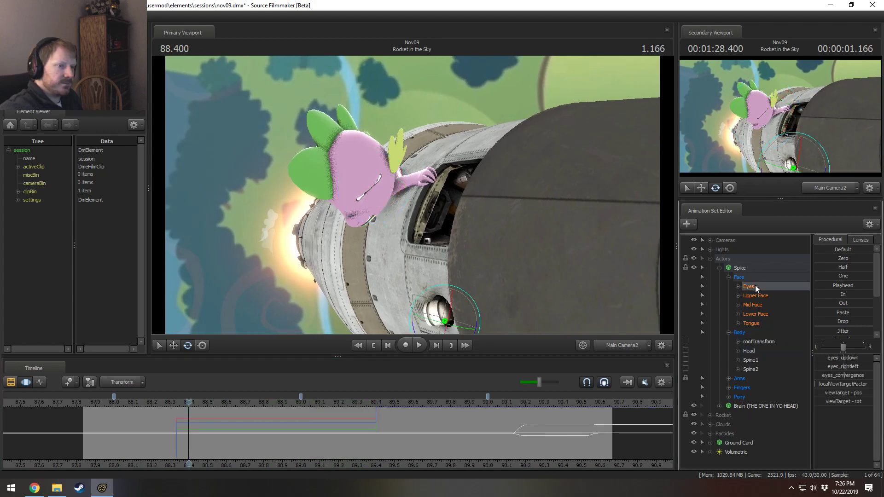
left_click(161, 413)
left_click_drag(161, 413, 180, 419)
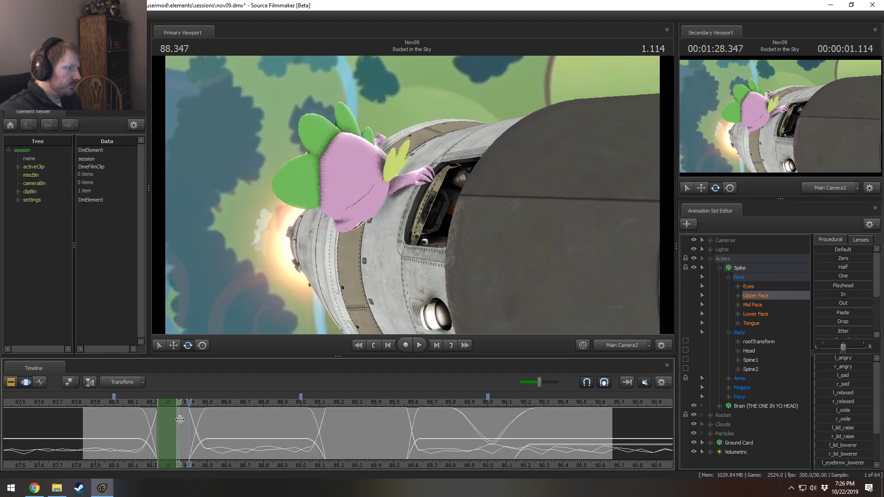
scroll(186, 424, "up", 3, "shift")
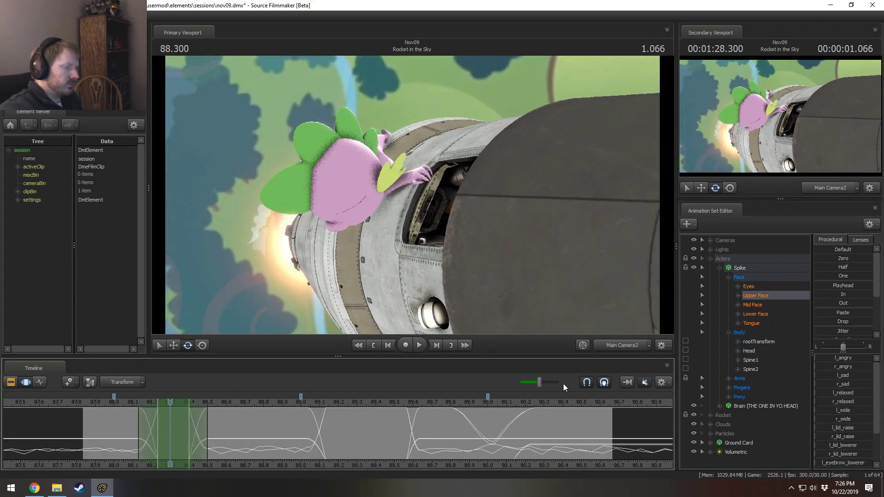
left_click(749, 286)
left_click_drag(843, 360, 843, 363)
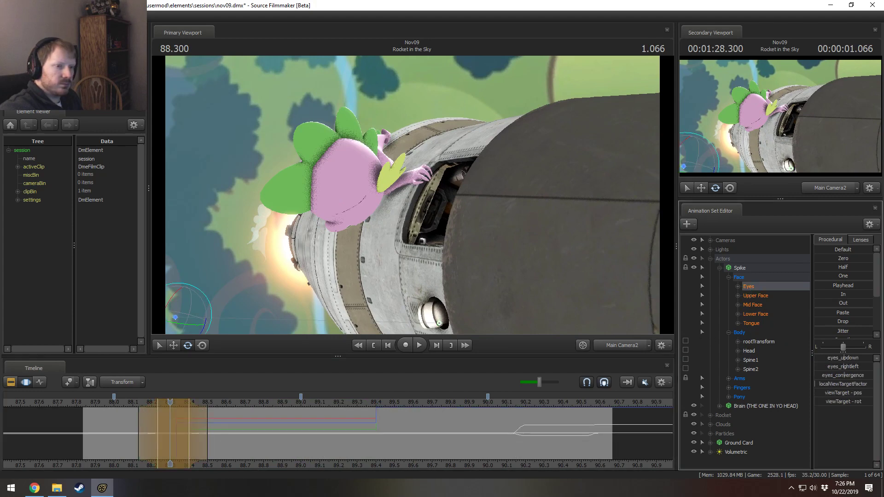
left_click_drag(171, 436, 201, 435)
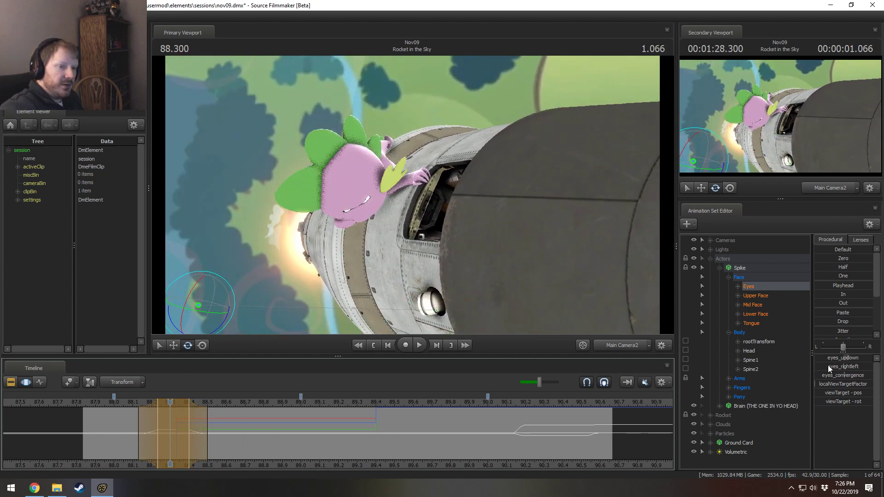
left_click_drag(843, 358, 846, 358)
Step: Adjust Spike's eyes_updown during the second blink from about 89.13 to 89.57, with falloffs out to about 89.03 and 89.64
left_click_drag(147, 423, 325, 432)
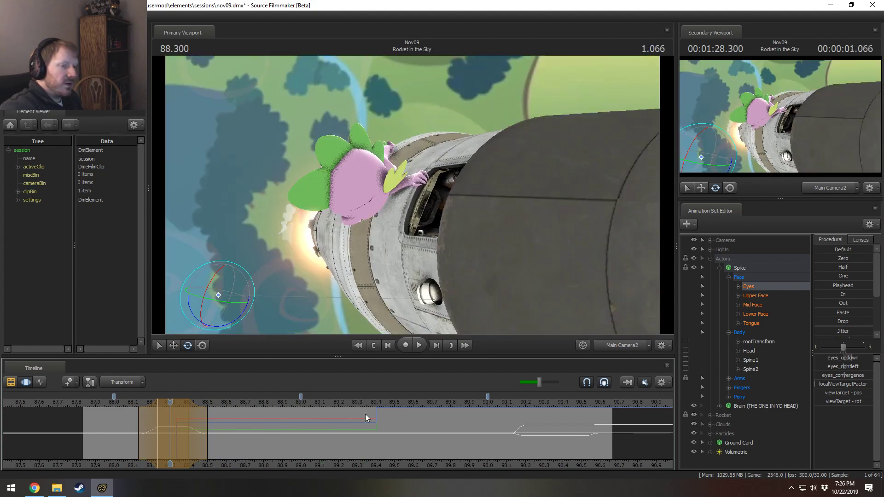
left_click(755, 295)
left_click_drag(342, 416, 405, 433)
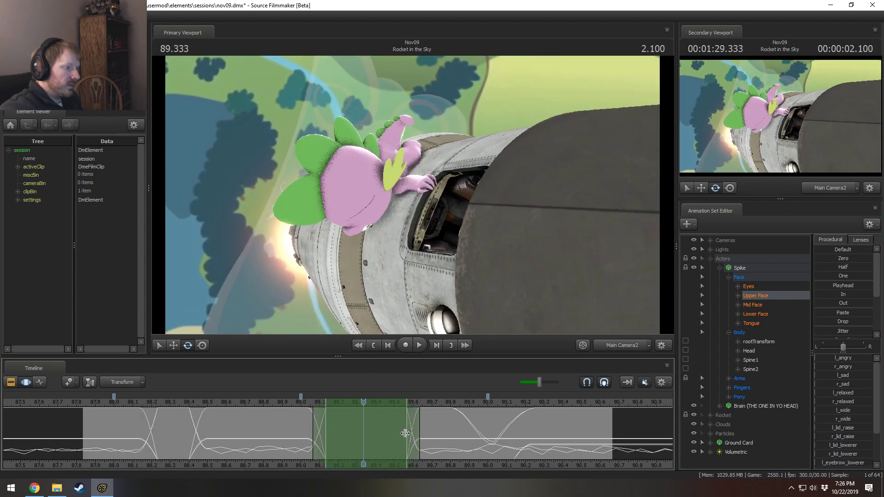
left_click_drag(320, 423, 314, 424)
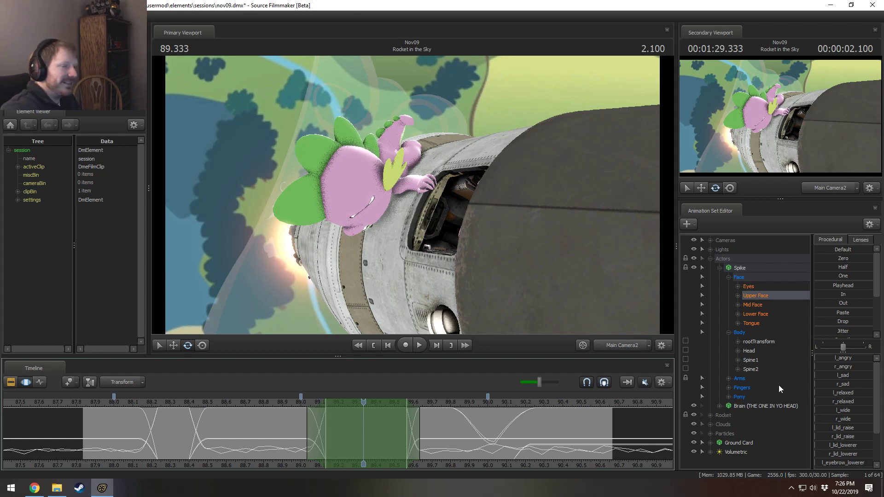
left_click(757, 287)
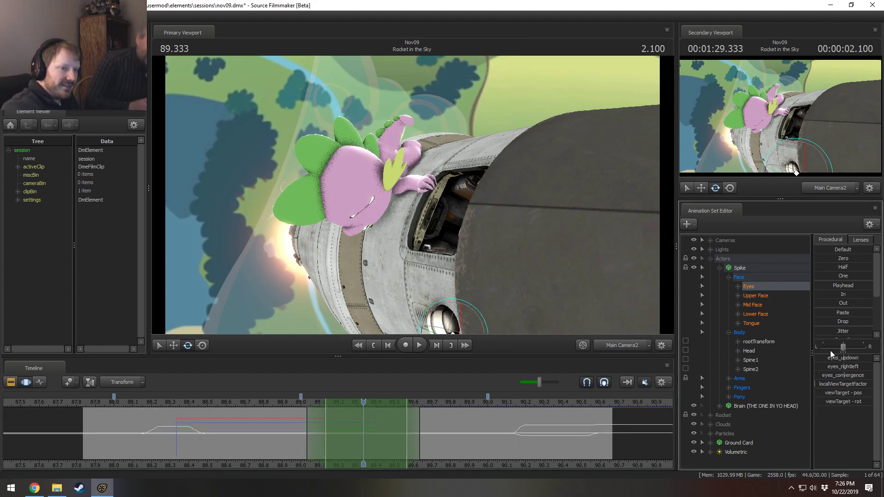
left_click_drag(837, 359, 840, 361)
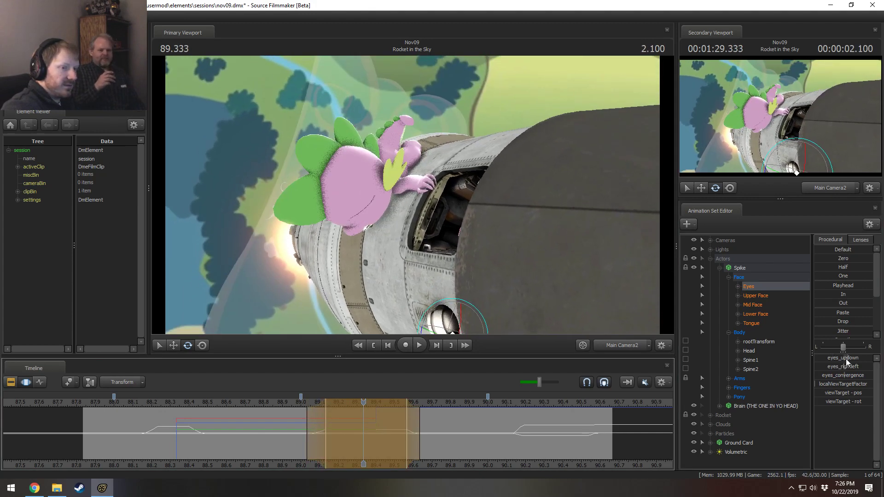
Step: Check the eye movement through the second blink by scrubbing and replaying the section from about 88.7
key("space")
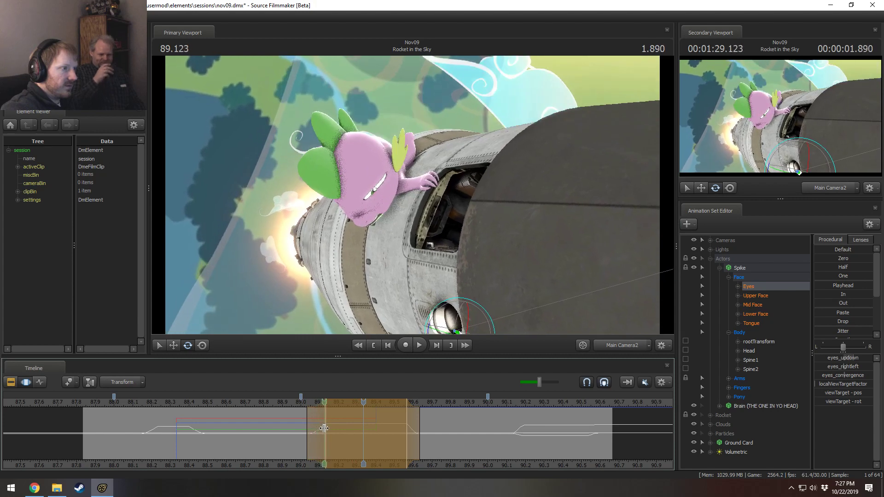
left_click_drag(378, 442, 419, 459)
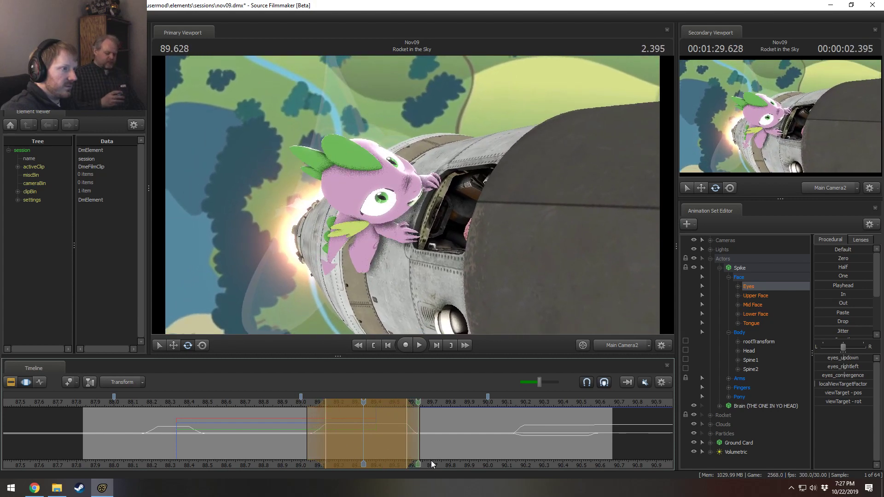
key("space")
left_click(252, 401)
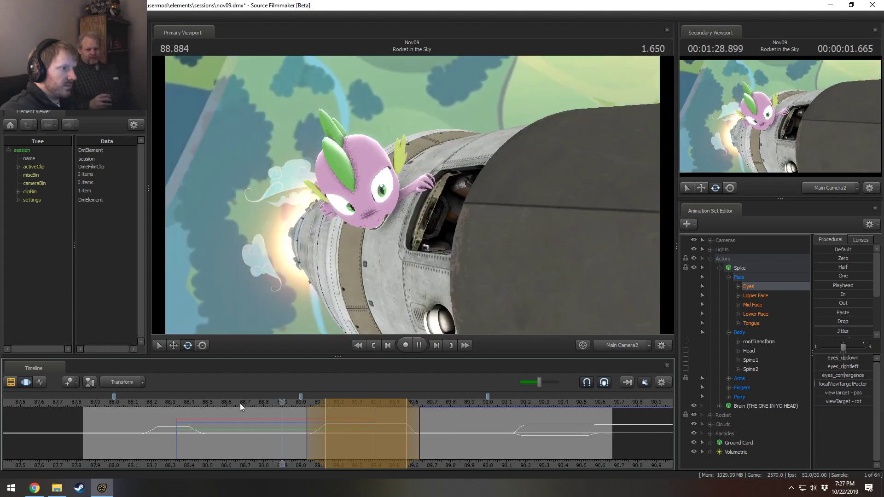
left_click(368, 439)
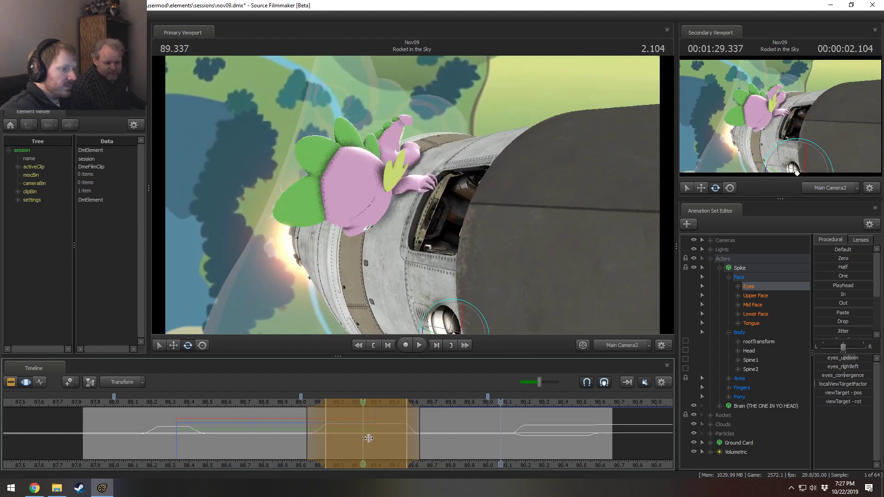
Step: Adjust Spike's eyes_updown at about 89.63 with falloffs out to about 89.57 and 89.77, then check playback and apply the change
left_click(419, 443)
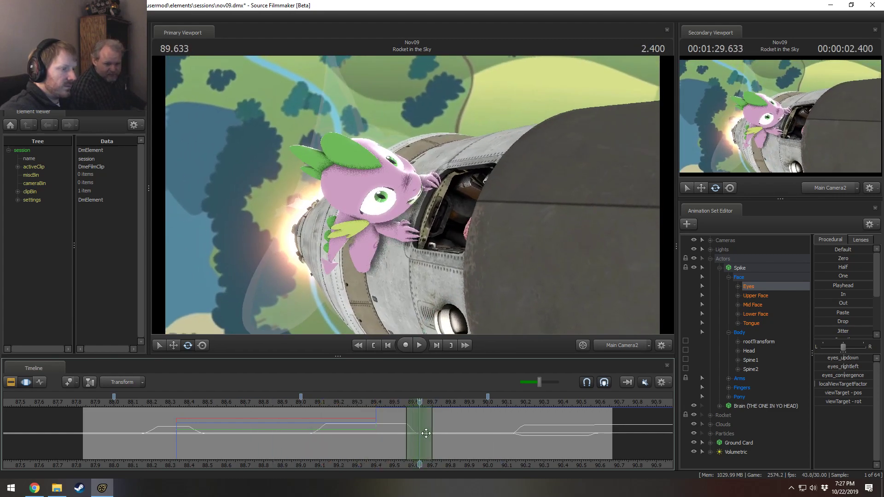
left_click_drag(438, 433, 444, 433)
left_click_drag(830, 360, 831, 360)
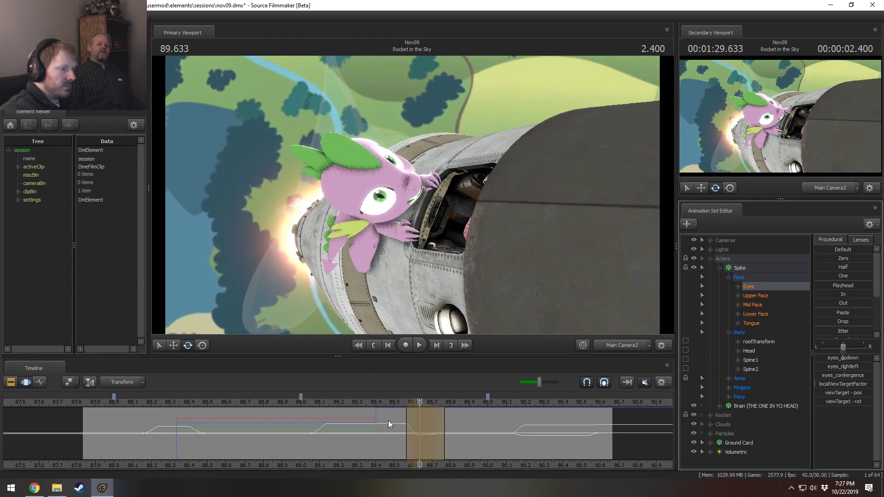
key("space")
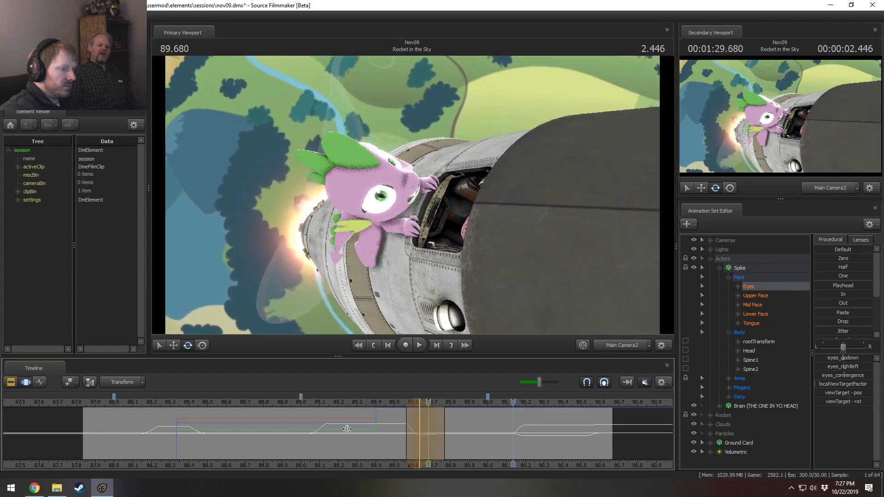
left_click(134, 404)
key("space")
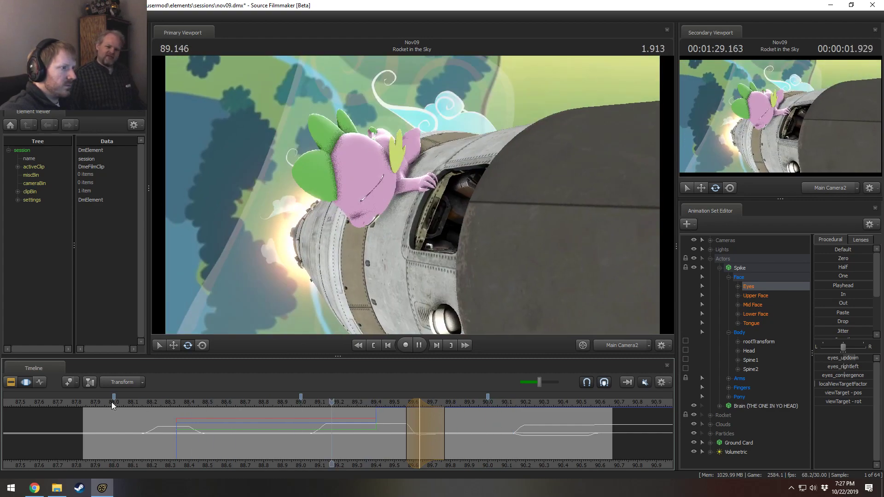
key("space")
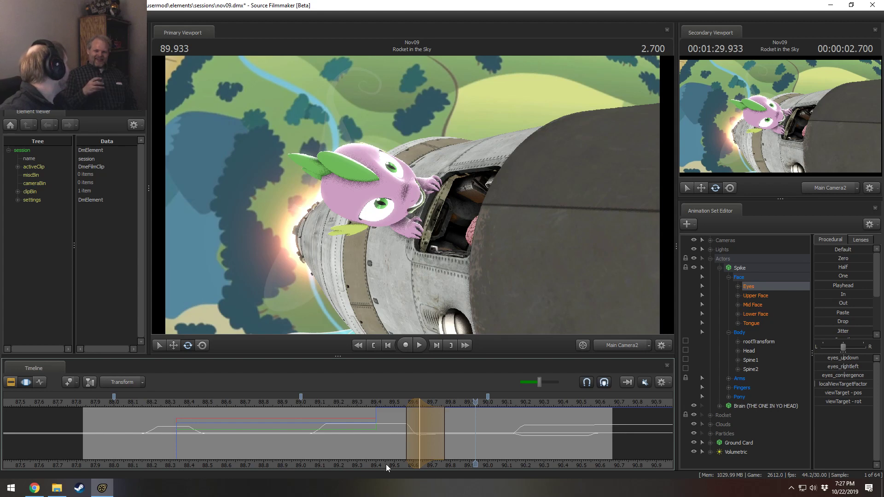
key("F2")
key("F3")
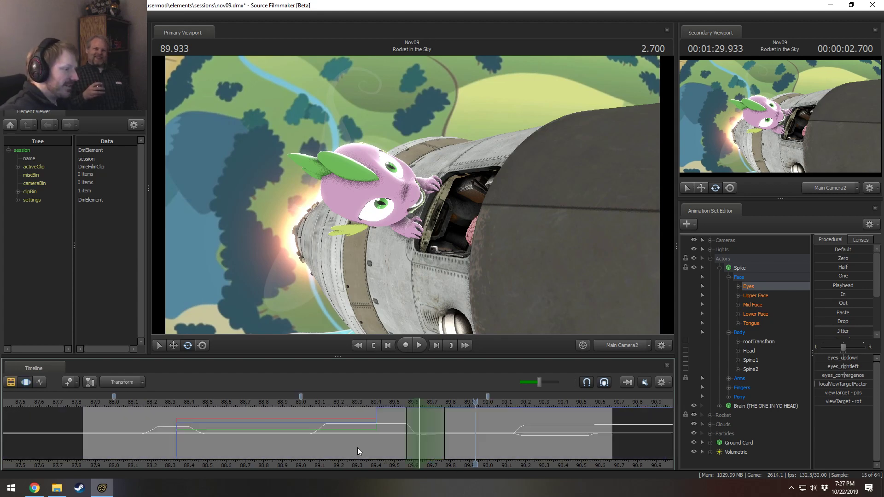
Step: Examine Spike's eye and head movement in Main Camera2 by repeatedly replaying and scrubbing the shot from about 87.9
left_click(91, 403)
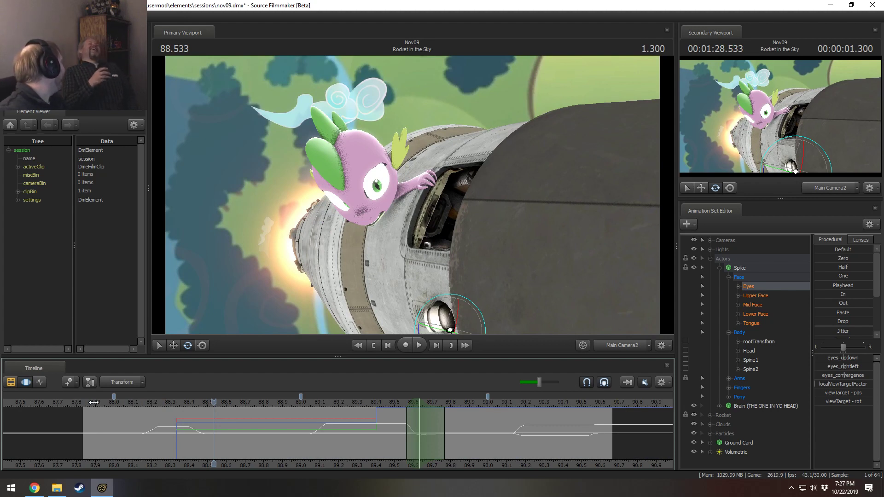
left_click(150, 404)
key("space")
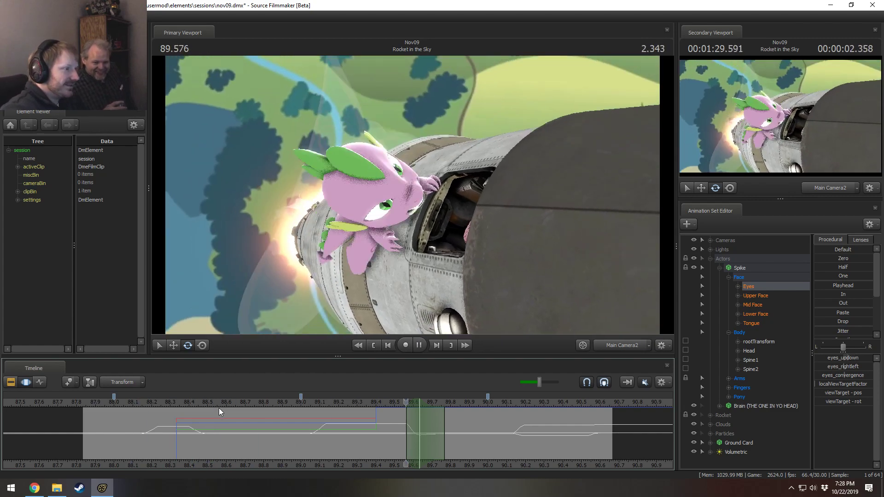
key("space")
left_click(90, 404)
key("space")
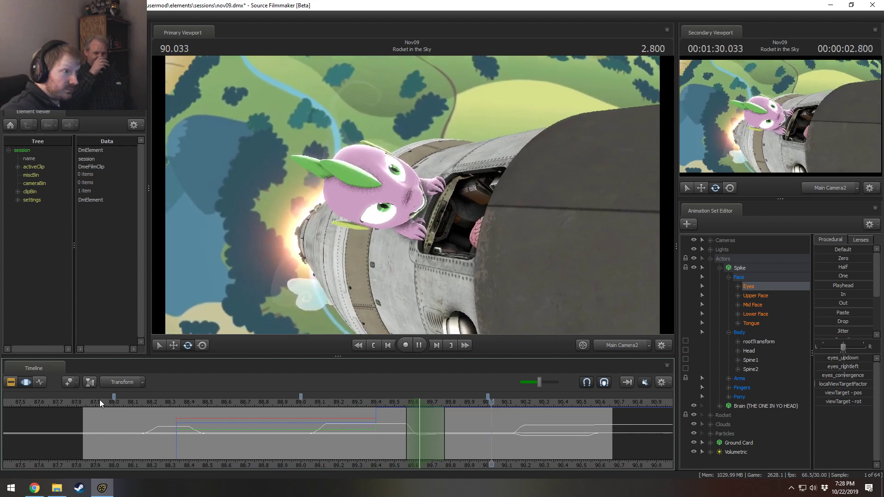
key("space")
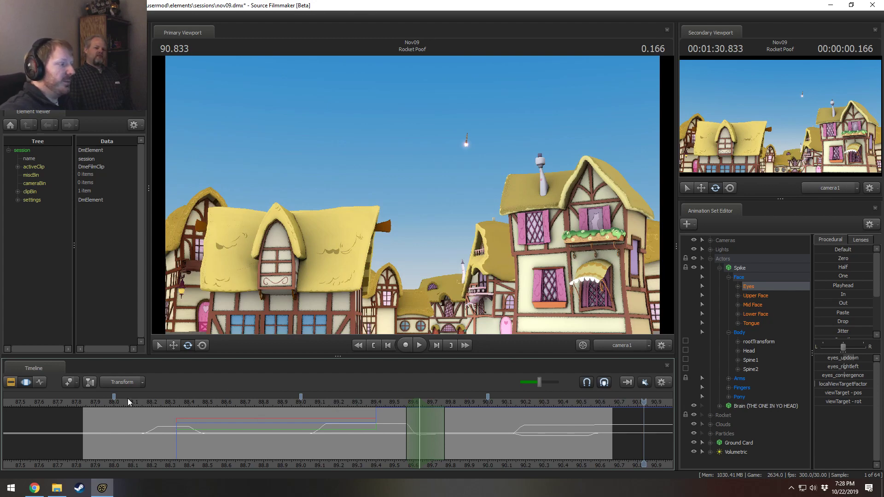
left_click_drag(128, 399, 107, 402)
key("space")
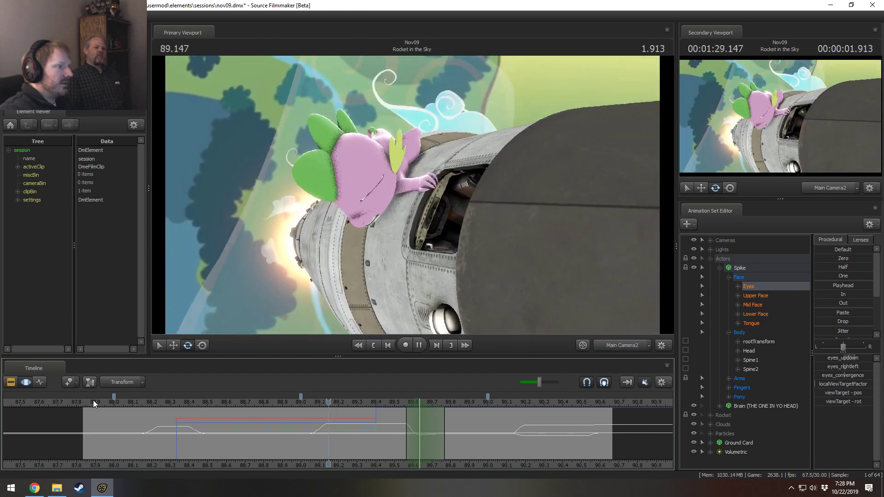
key("space")
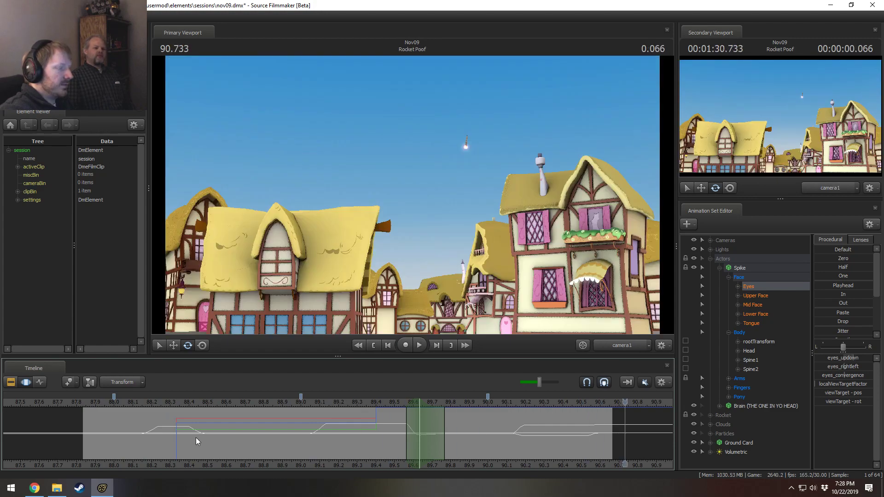
key("space")
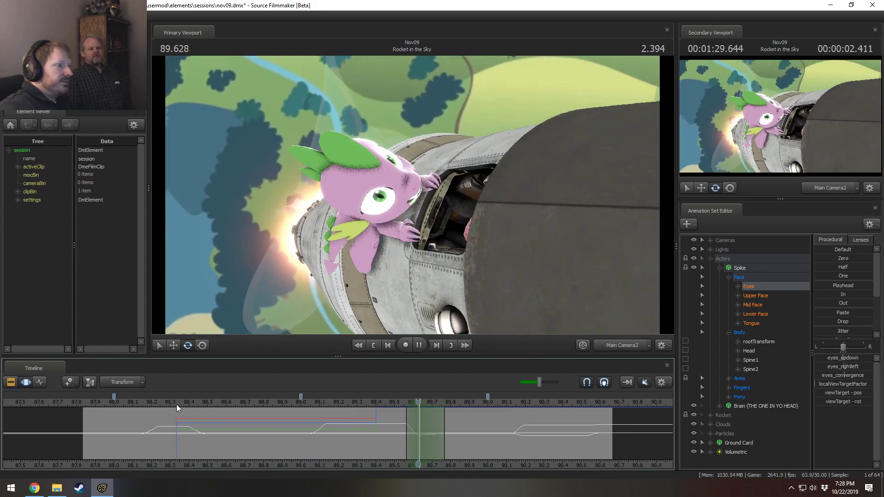
left_click_drag(104, 403, 86, 400)
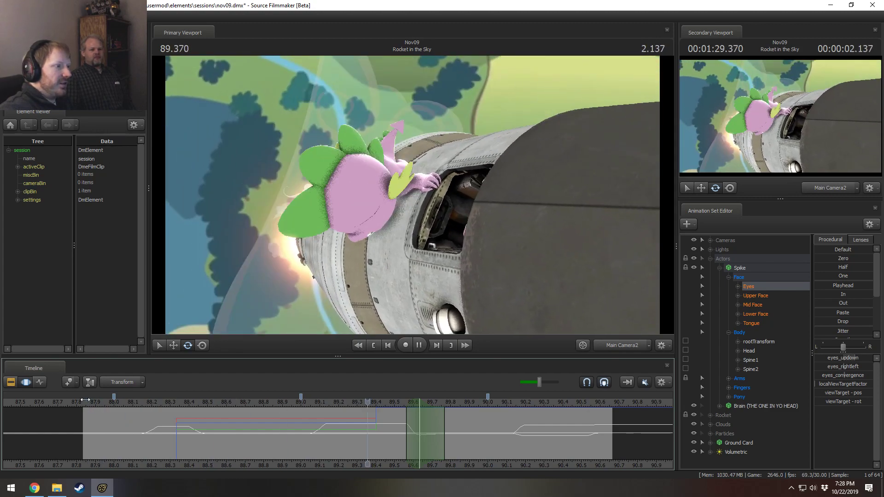
left_click_drag(71, 400, 120, 401)
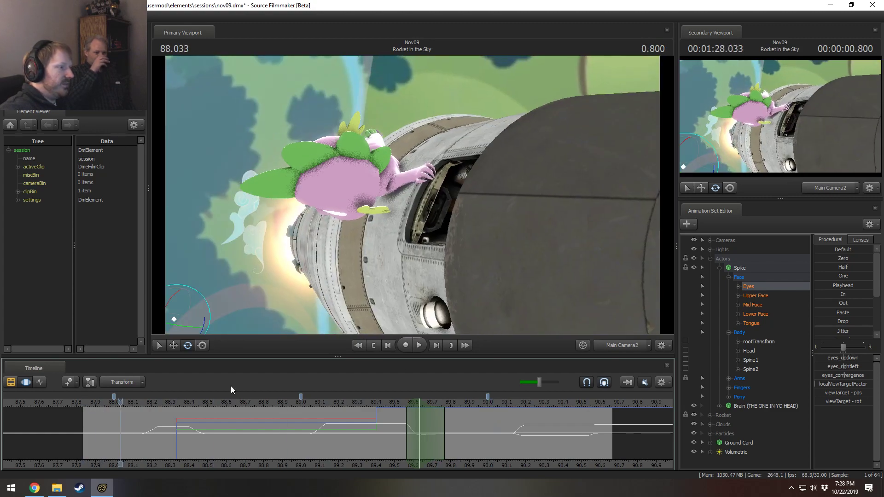
Step: Switch the primary viewport to the Work Camera and play Spike's movement from the side
left_click(632, 347)
mouse_move(387, 209)
left_mouse_down()
mouse_move(412, 197)
mouse_move(387, 209)
left_mouse_up()
key("space")
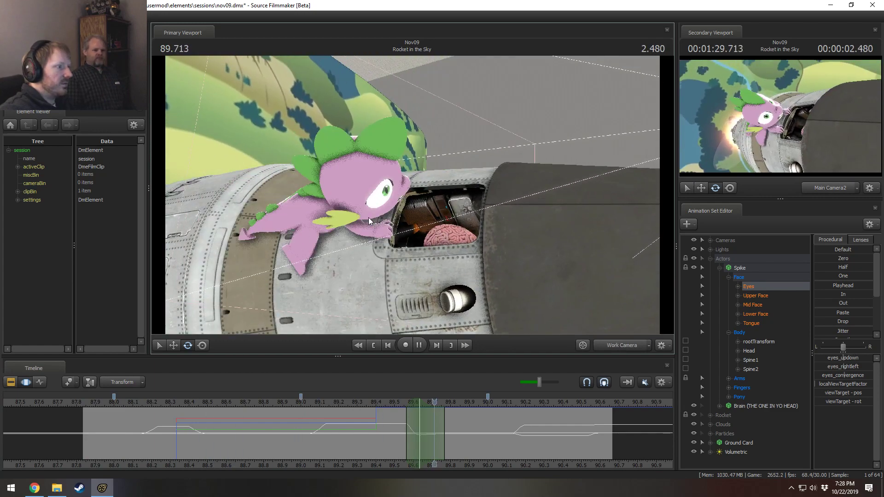
key("space")
left_click(83, 402)
Step: Return the primary viewport to Main Camera2 and replay the start of the shot from about 87.87 several times
left_click(603, 343)
key("space")
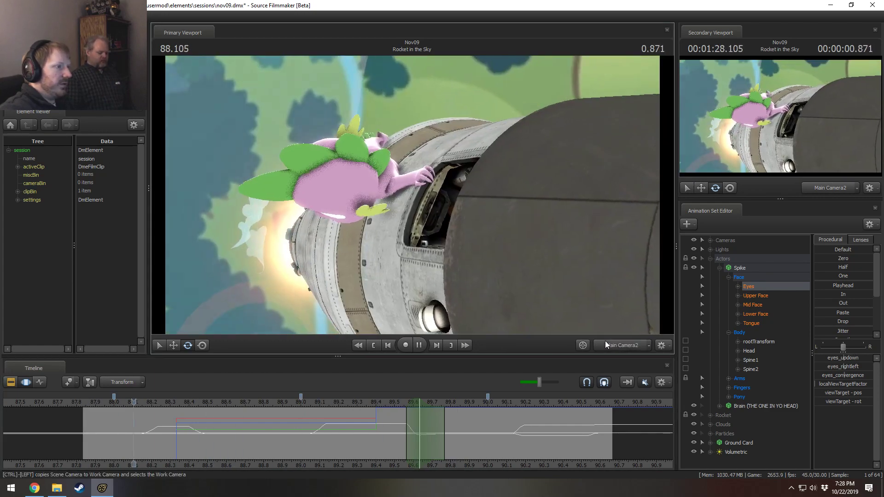
key("space")
left_click(90, 402)
key("space")
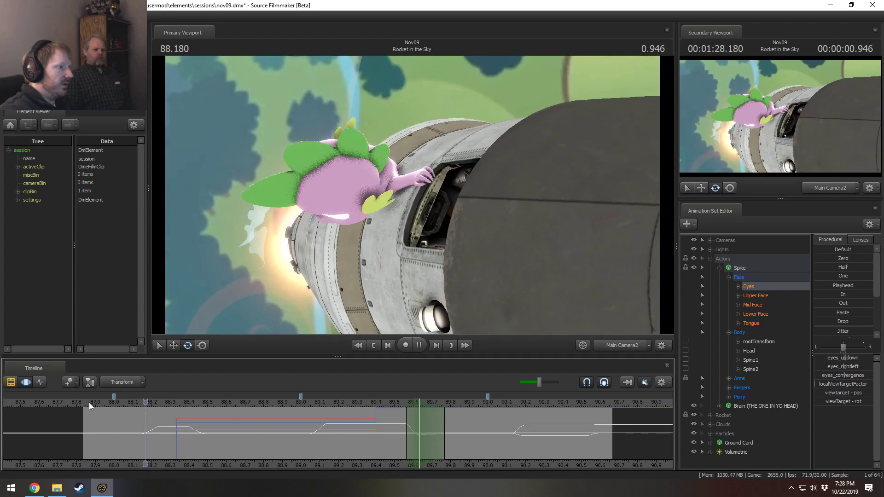
key("space")
left_click(89, 402)
key("space")
key("space")
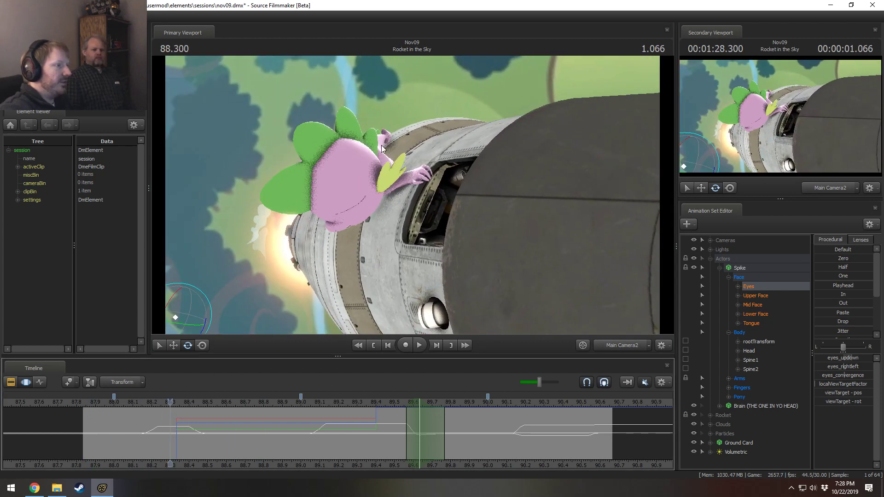
Step: Switch the primary viewport to the Work Camera, play Spike's movement from 87.866 and scrub to about 88.566
left_click(642, 349)
key("space")
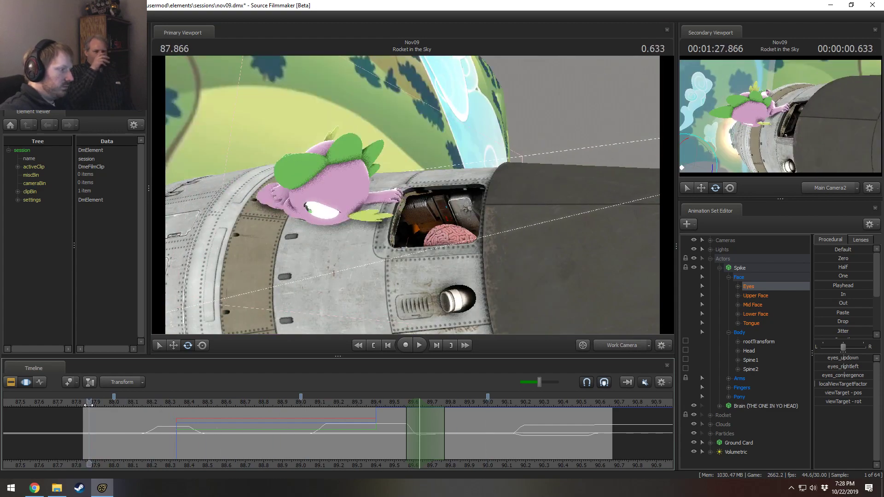
key("space")
left_click_drag(166, 442, 220, 435)
Step: Select Spike's body controls without the face, head and tail, and set a time selection at 88.0 with falloffs out to 87.5 and 88.5
left_click(748, 267)
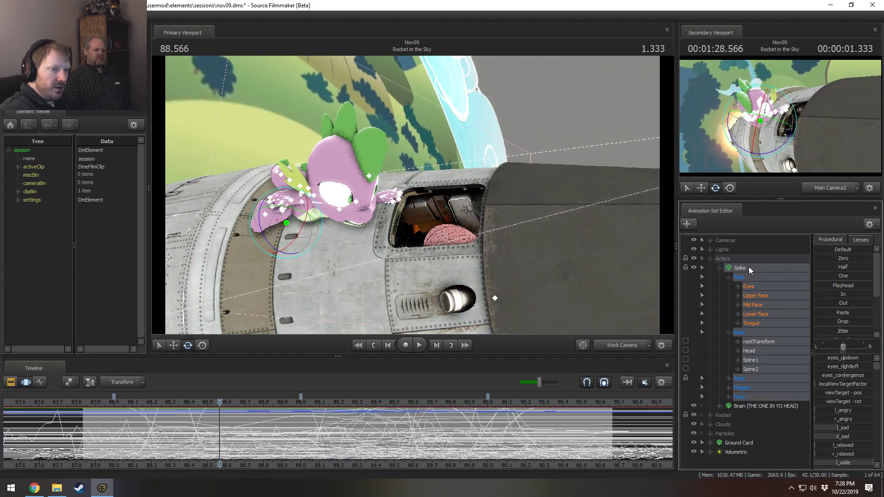
left_click(750, 276, "ctrl")
left_click(753, 351, "ctrl")
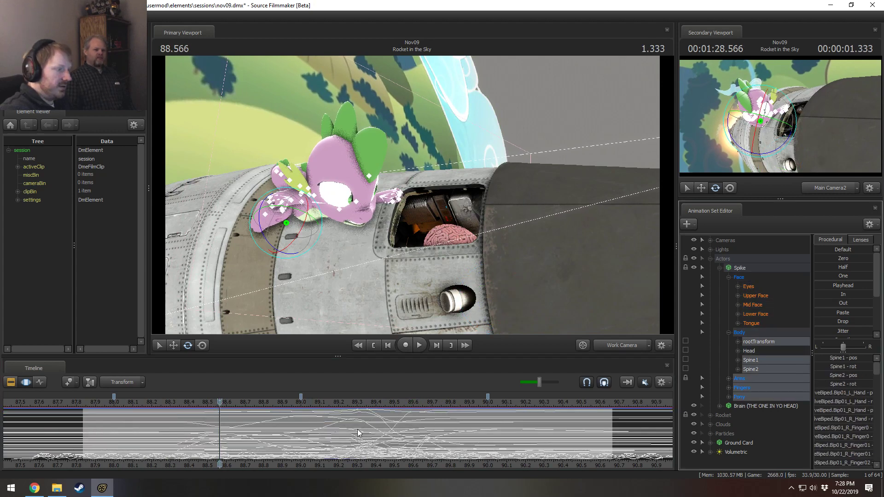
left_click_drag(220, 435, 112, 443)
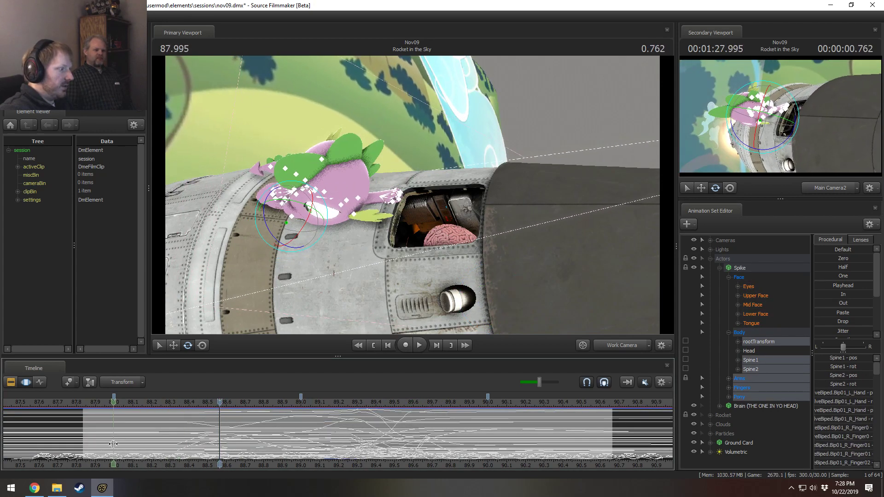
left_click(113, 443)
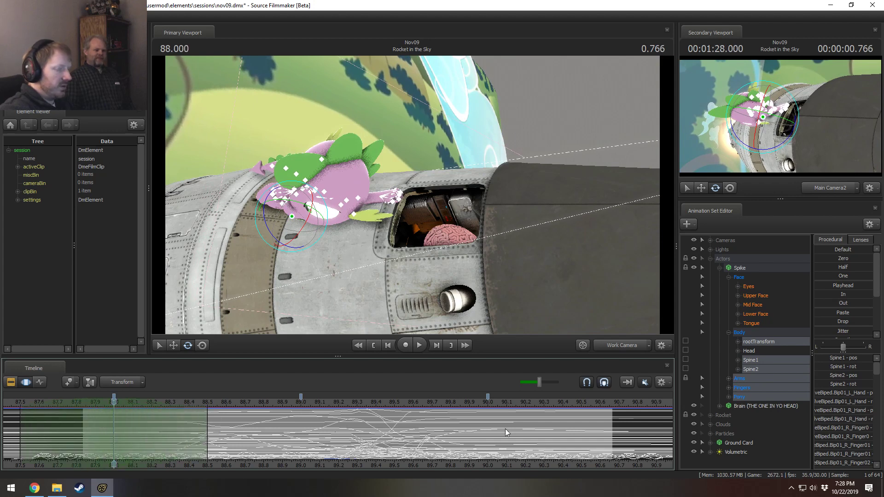
left_click(728, 396)
scroll(776, 448, "down", 6)
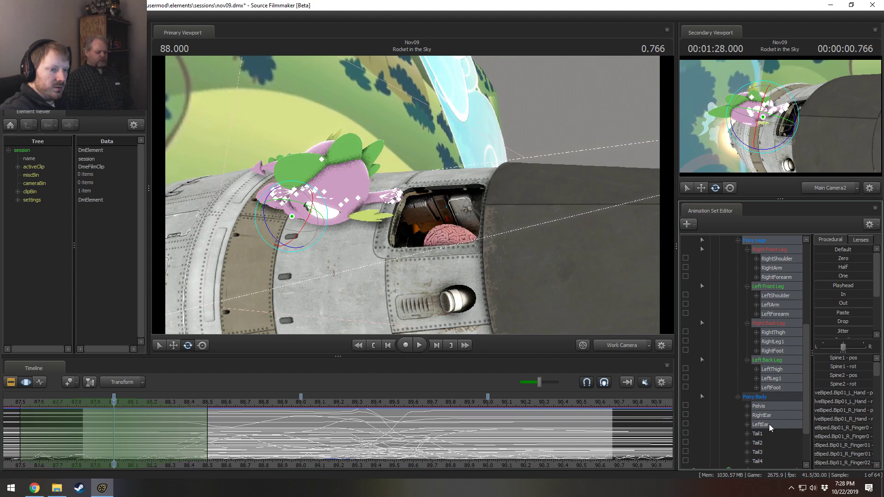
scroll(772, 418, "up", 4)
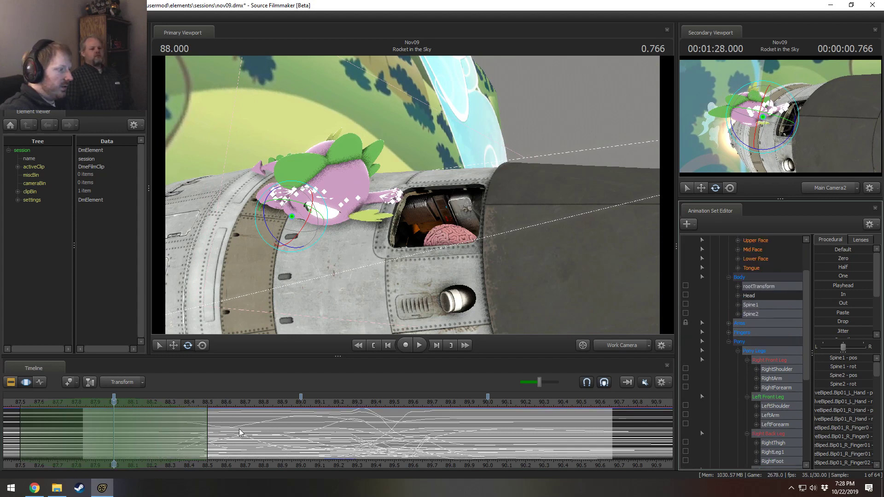
Step: Shorten the end falloff to about 88.47, blend the selected body controls partway toward their 88.633 pose, and play the result
left_click_drag(120, 431, 232, 421)
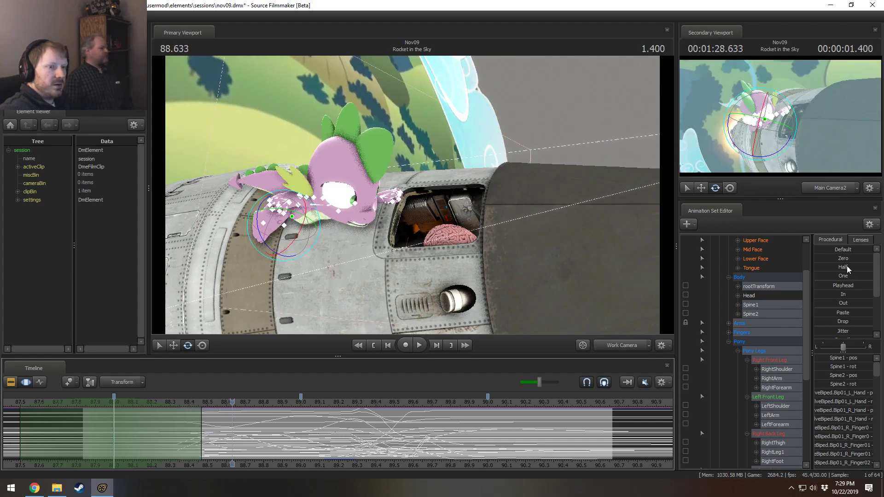
left_click(838, 285)
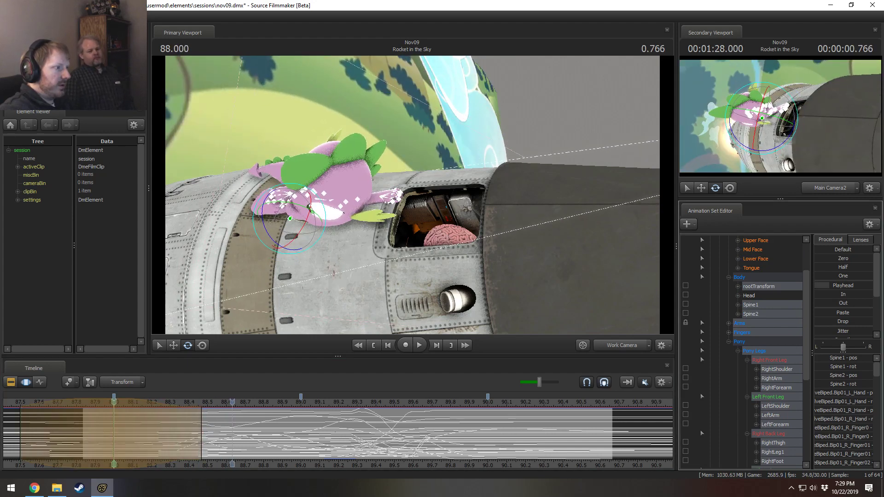
scroll(171, 439, "up", 1)
left_click(61, 412)
key("space")
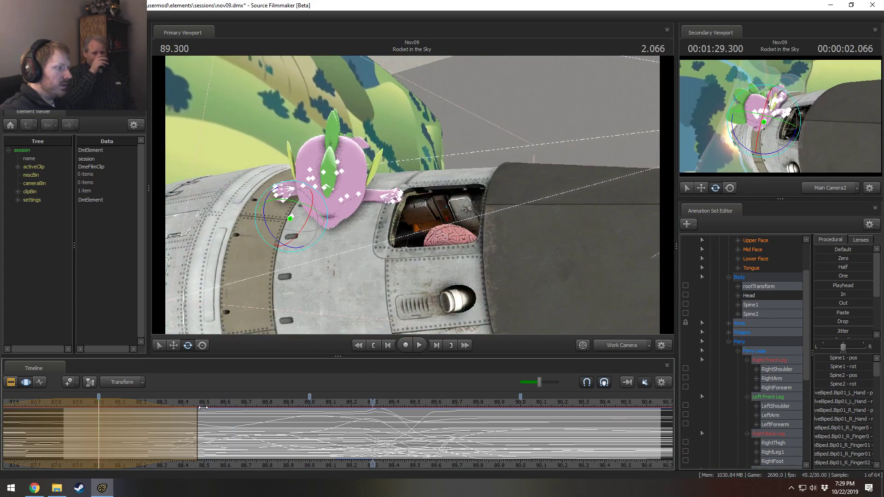
mouse_move(64, 412)
left_mouse_down()
mouse_move(119, 415)
mouse_move(63, 412)
left_mouse_up()
key("space")
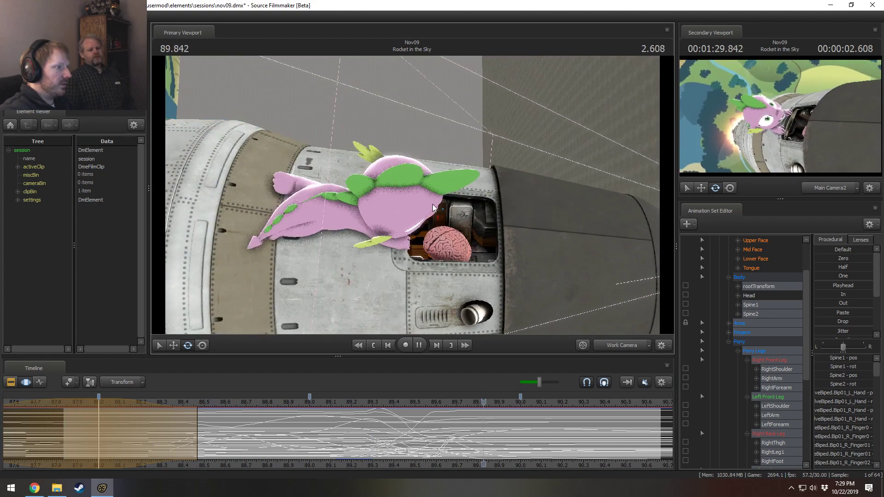
key("space")
Step: Return to the Clip Editor and replay the shot from 87.866 in the Work Camera
key("F2")
left_click(68, 402)
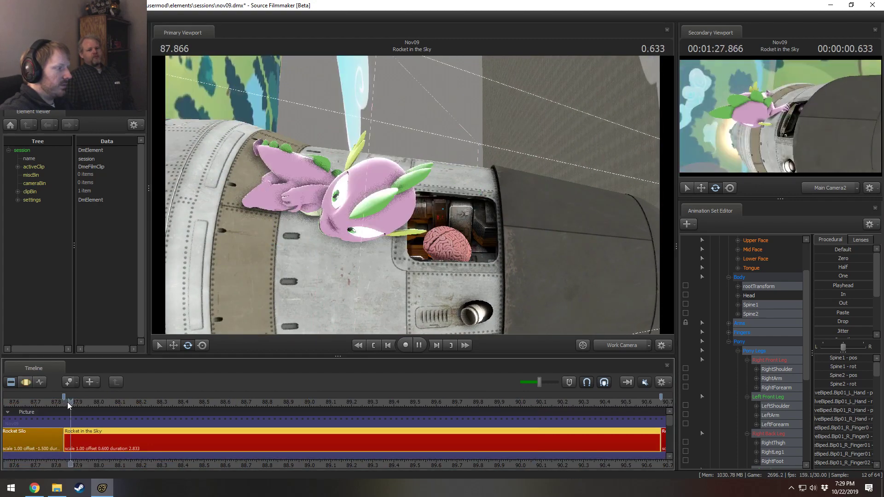
key("space")
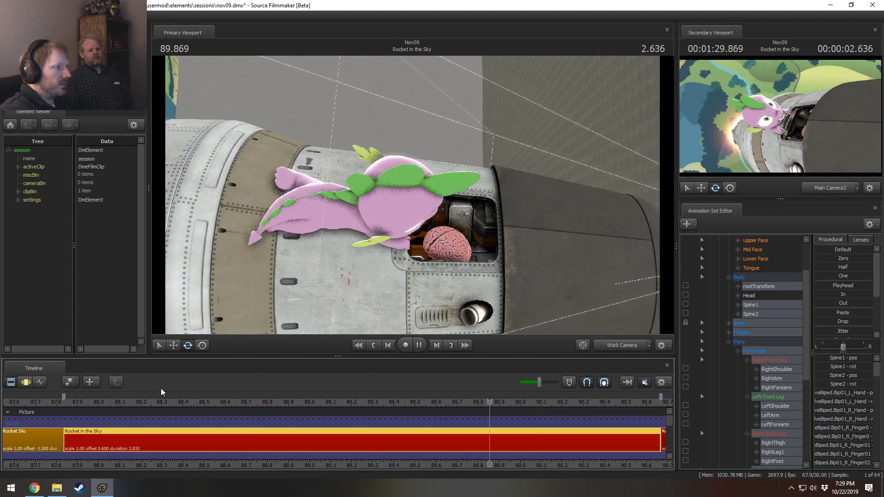
key("space")
Step: Rotate Spike's LeftLeg1 and LeftThigh together in the Motion Editor at 90.2, with falloffs out to 89.9 and 90.6
left_click_drag(296, 296, 305, 341, "alt")
key("F3")
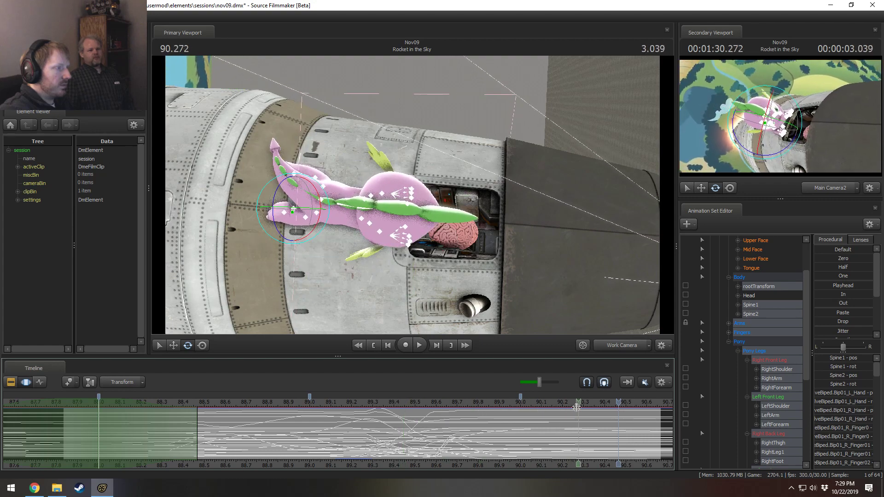
left_click(560, 408)
scroll(559, 409, "up", 8)
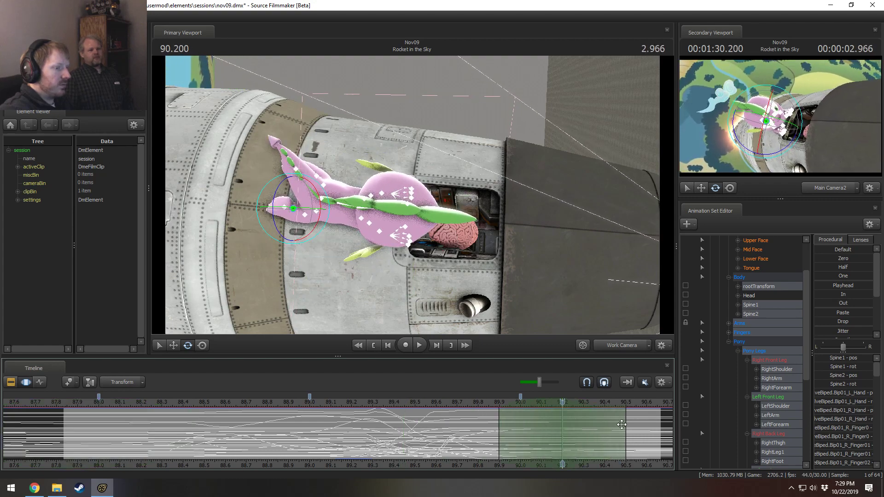
left_click_drag(626, 424, 646, 422)
left_click(315, 176)
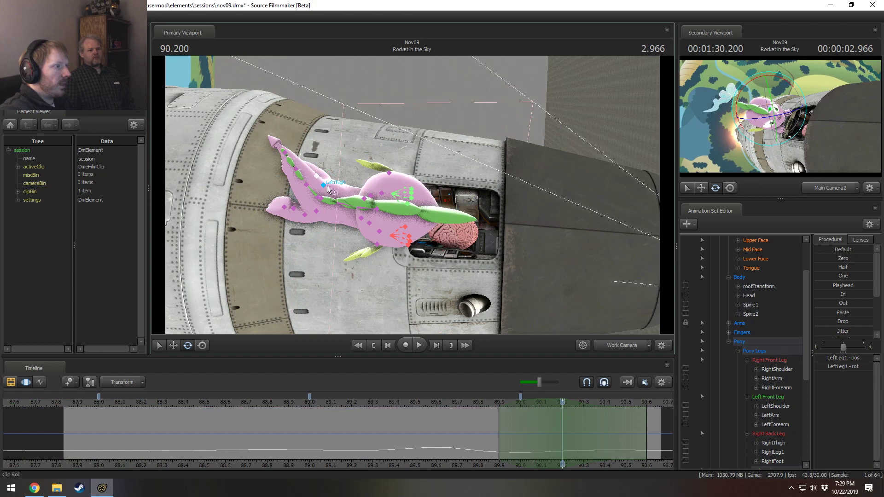
left_click(327, 186, "ctrl+shift")
left_click_drag(328, 186, 414, 203, "alt")
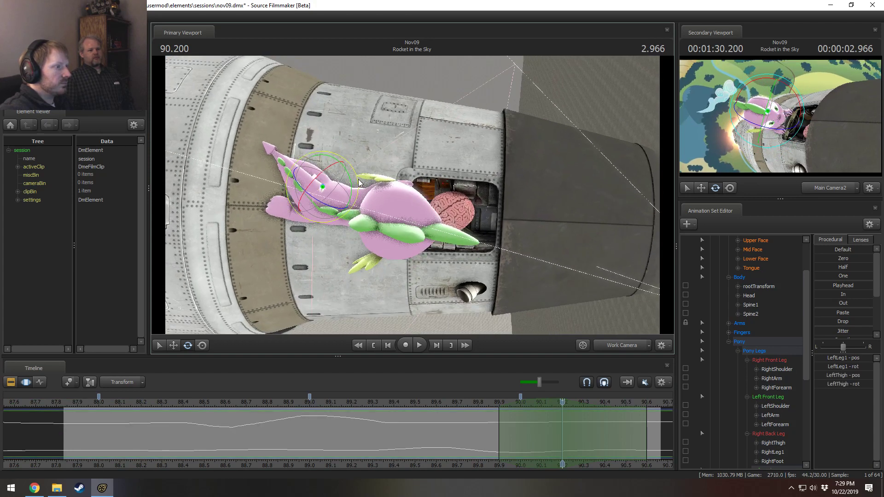
left_click_drag(358, 183, 364, 188)
Step: Shift the left leg change earlier to about 89.93 with falloffs out to about 89.63 and 90.3, checking it in playback
left_click(402, 401)
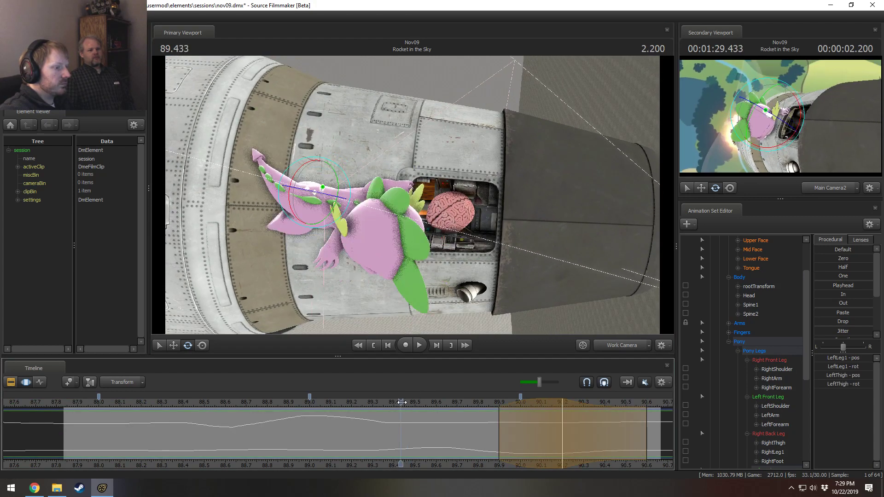
left_click_drag(499, 426, 485, 424)
key("space")
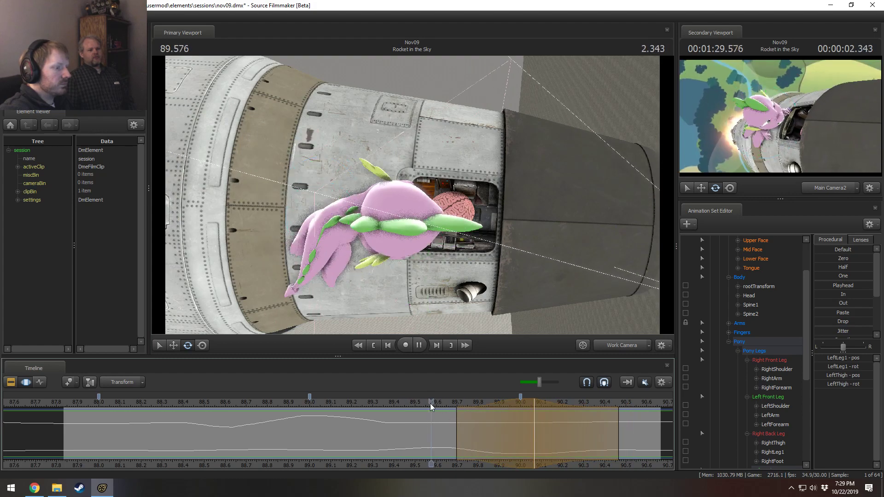
key("space")
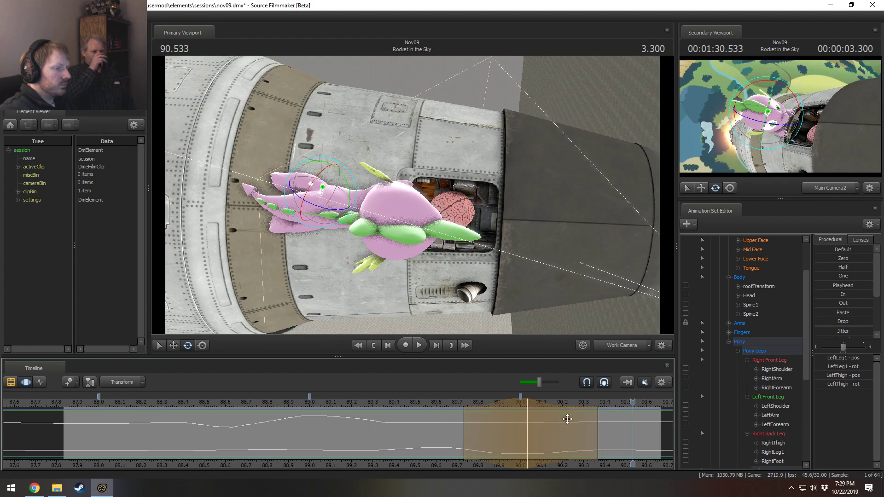
left_click(404, 402)
key("space")
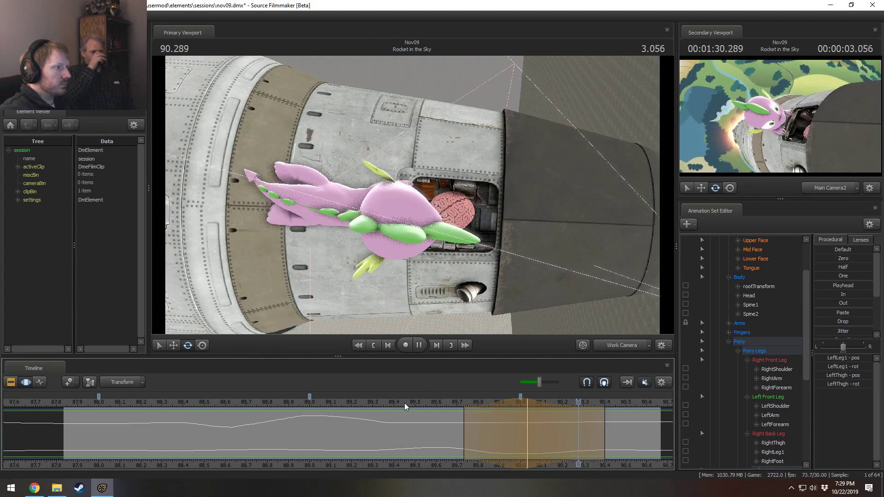
left_click_drag(480, 401, 418, 401)
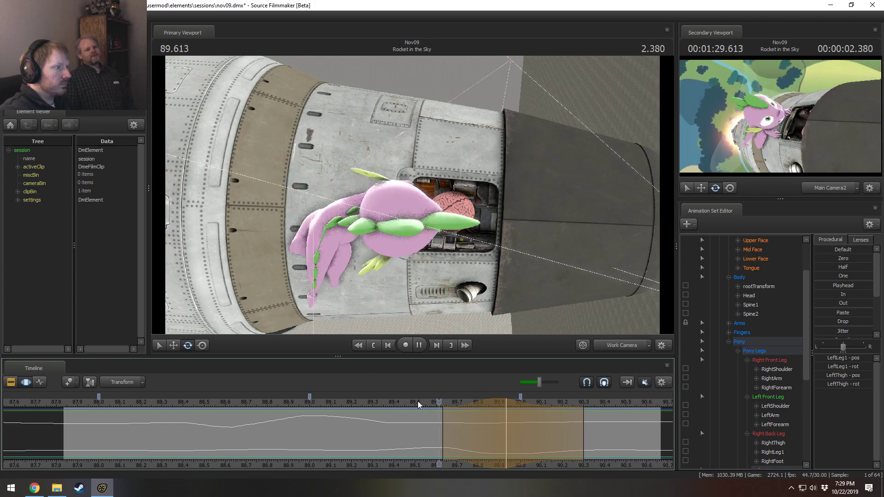
key("space")
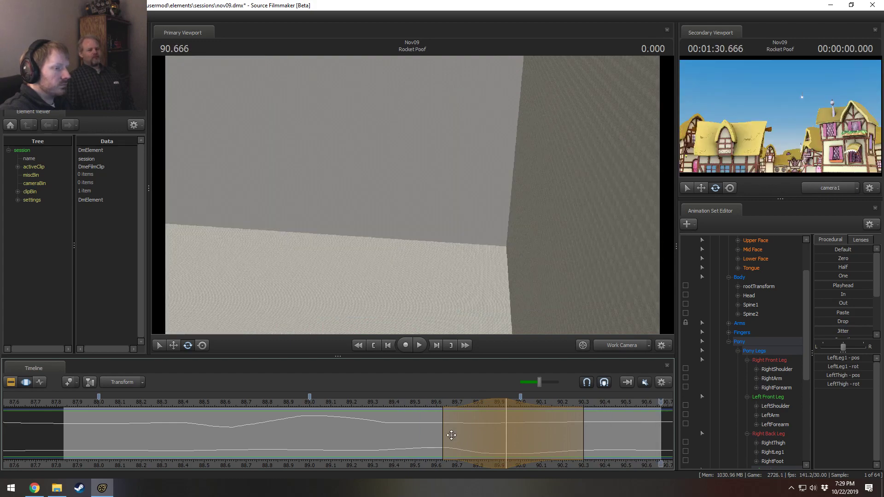
Step: Rotate Spike's LeftLeg1 at 89.833 with falloffs out to about 89.53 and 90.13
key("shift")
left_click(486, 440, "shift")
scroll(486, 440, "up", 4)
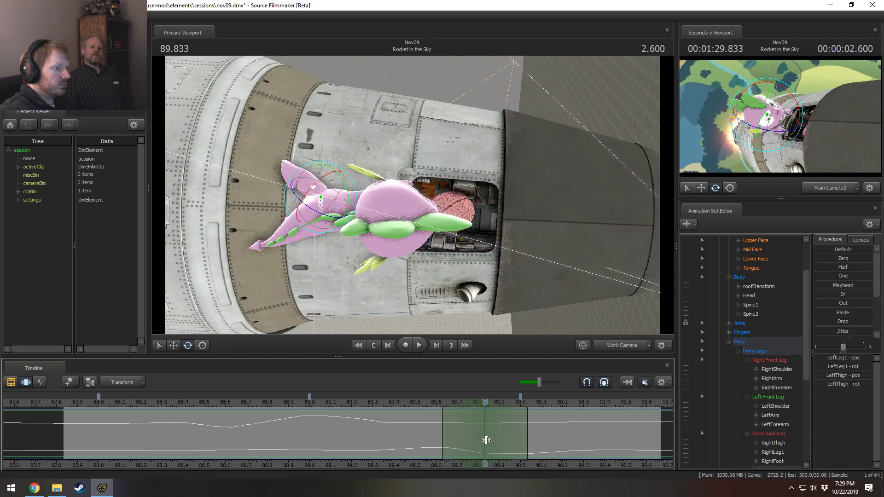
scroll(486, 441, "up", 2)
left_click(312, 188)
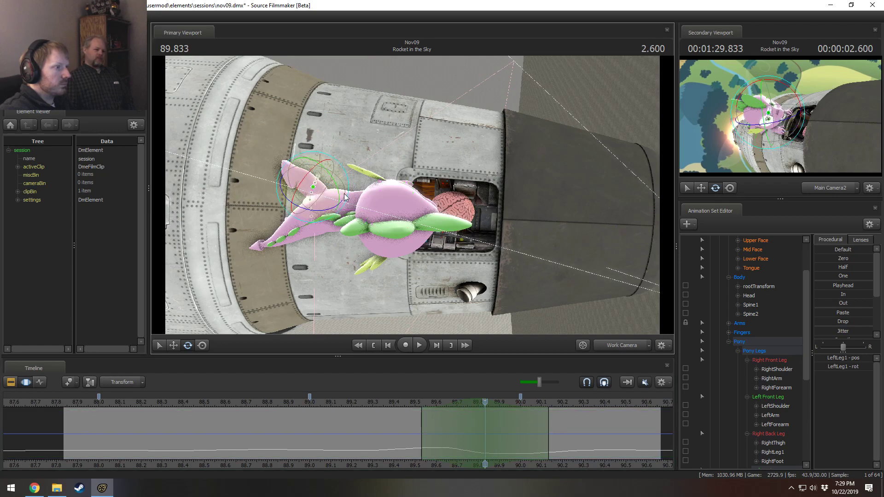
left_click_drag(345, 196, 351, 191)
Step: Rotate Spike's LeftFoot and LeftLeg1 together at 90.166, with falloffs out to about 89.83 and 90.5
left_click_drag(430, 418, 556, 432)
scroll(555, 433, "up", 8)
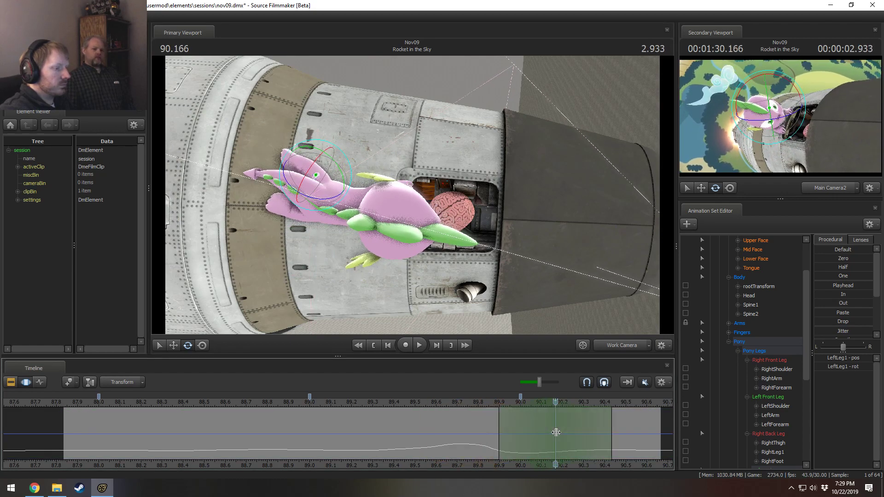
left_click_drag(347, 182, 352, 188)
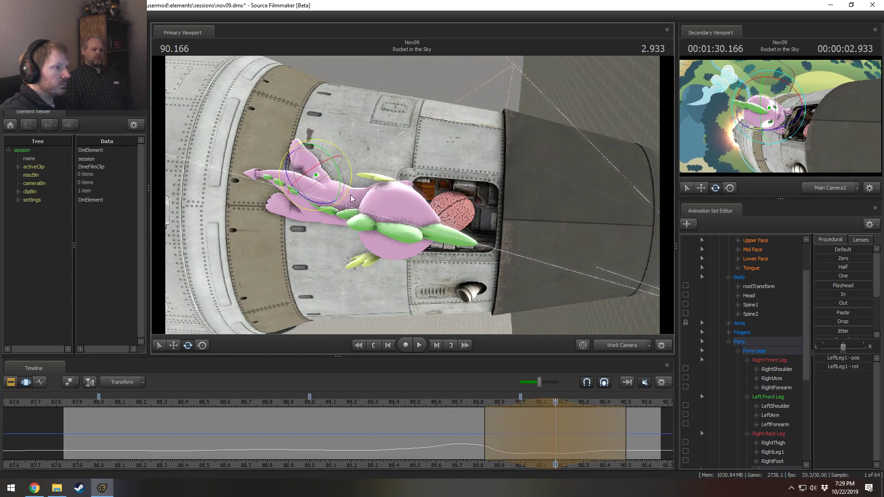
left_click(294, 166, "ctrl")
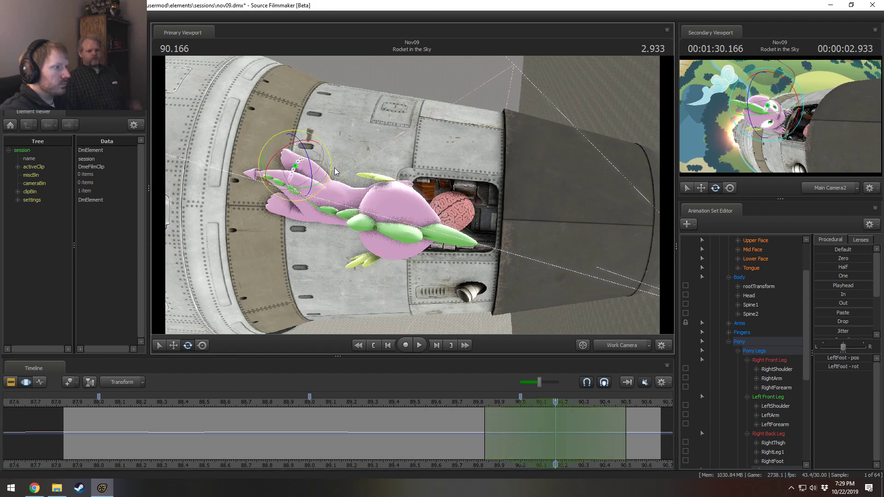
left_click_drag(335, 172, 332, 186)
left_click(322, 178, "ctrl")
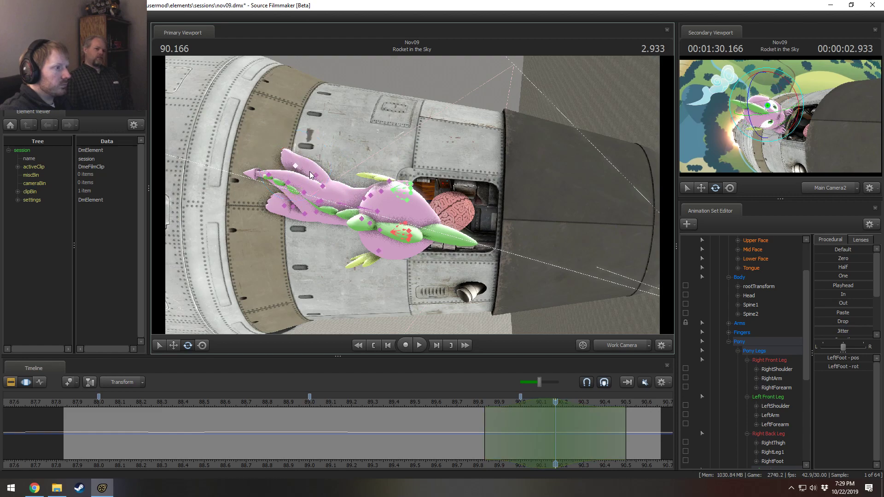
left_click_drag(352, 176, 353, 185)
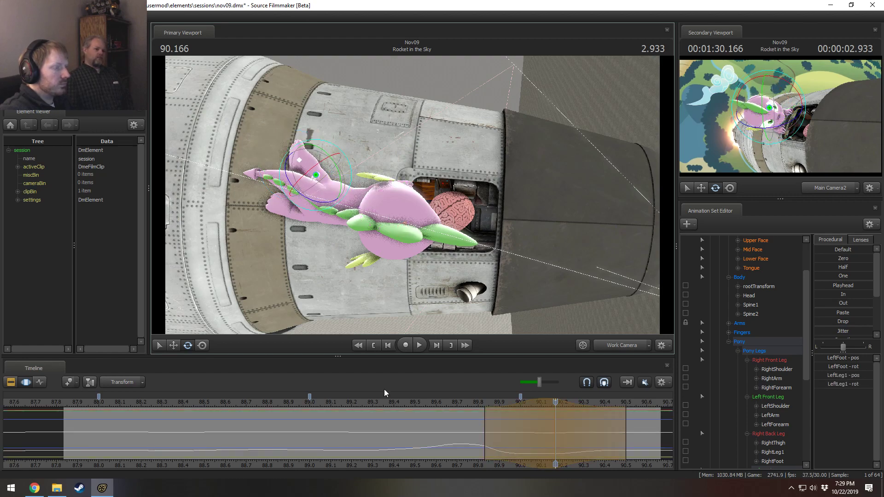
Step: Play the leg movement, replay it in Main Camera2, and return the playhead to 87.9 in the Clip Editor
key("space")
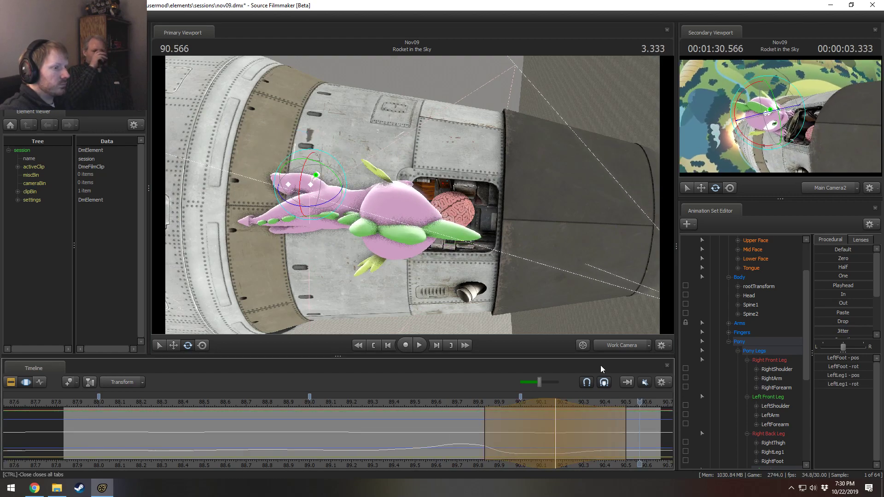
left_click(614, 347)
left_click(417, 400)
key("space")
key("space")
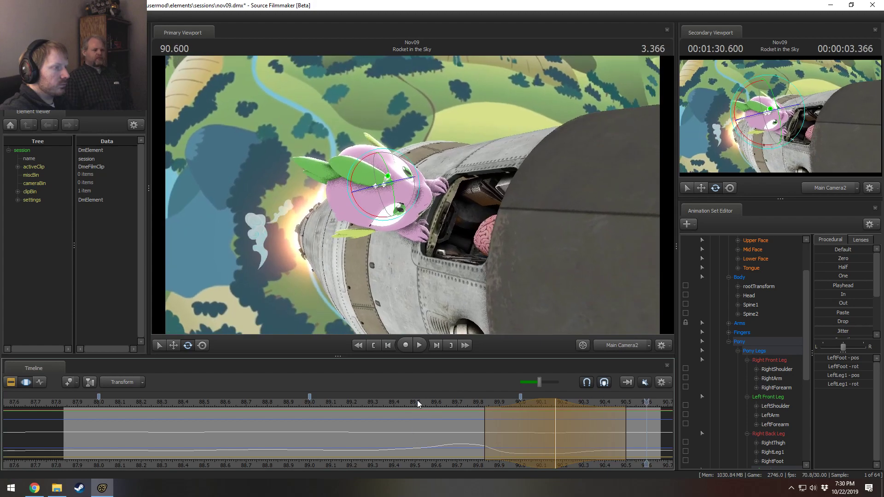
key("space")
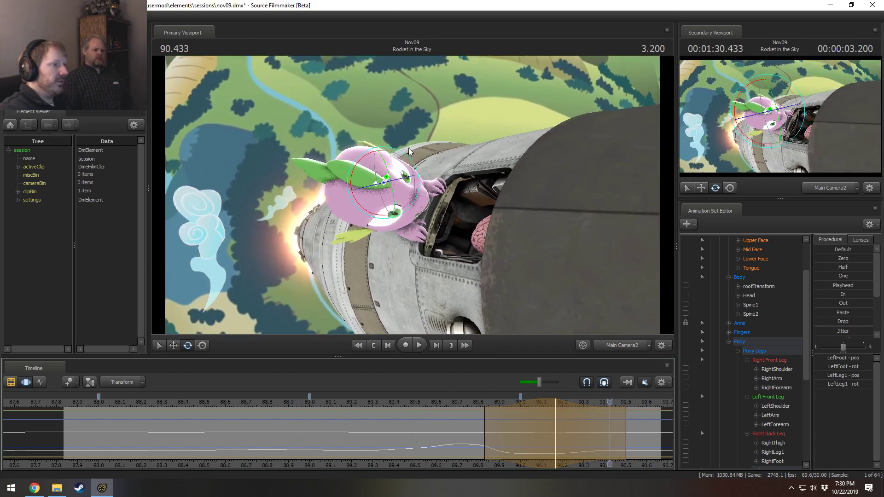
key("F2")
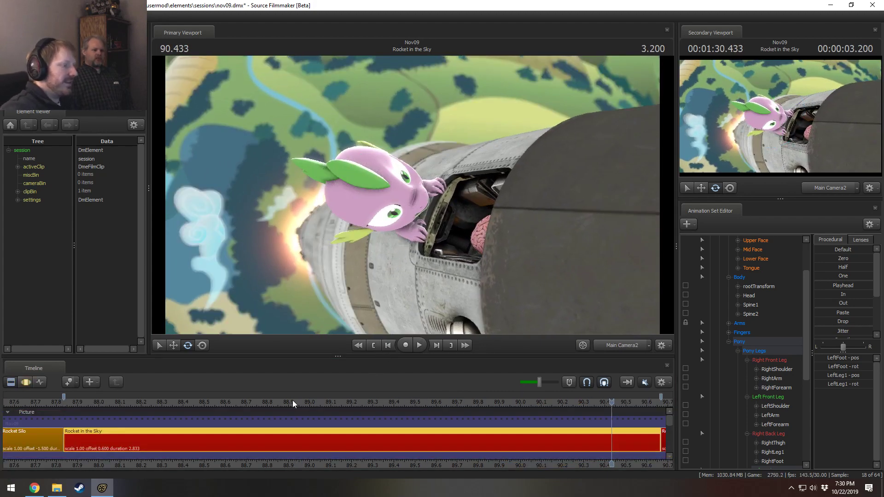
left_click_drag(291, 401, 77, 400)
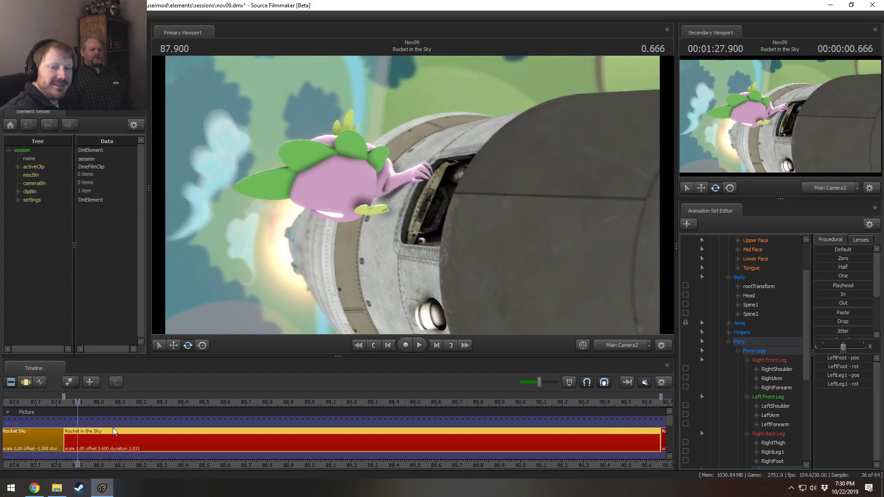
Step: Play the shot through Main Camera2 up to about 90.2, and return to the Work Camera in the Motion Editor
key("space")
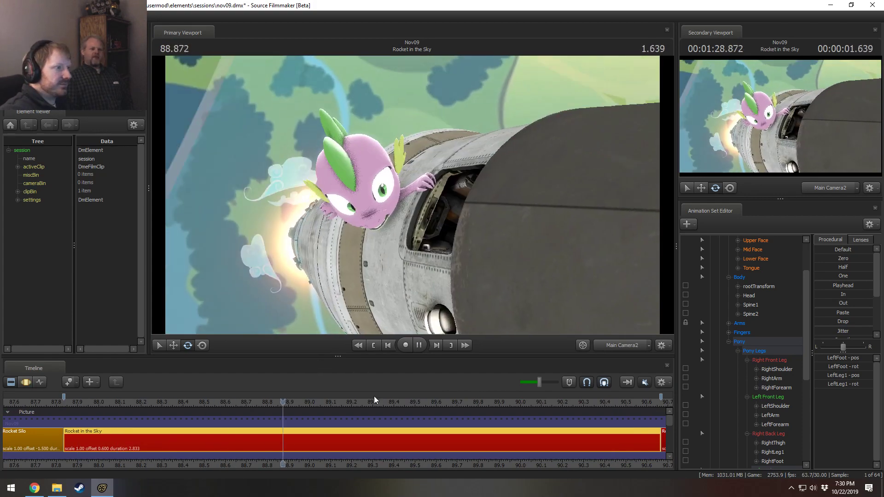
key("space")
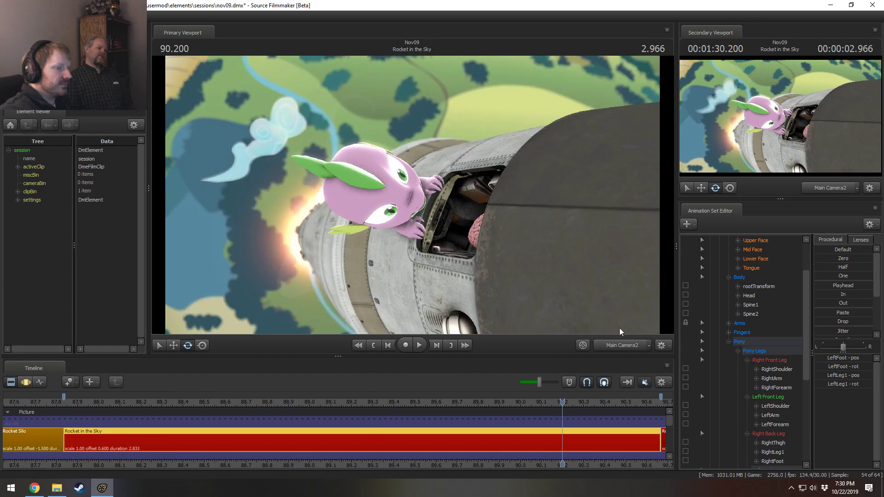
key("F4")
key("F3")
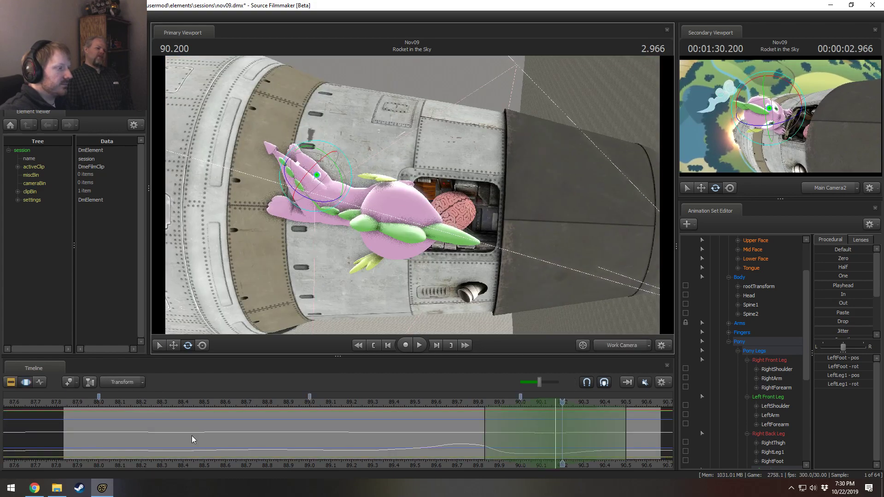
Step: Select Spike's Pelvis and centre a time selection on 89.433 with falloffs out to about 89.23 and 89.63
middle_click_drag(192, 438, 400, 438)
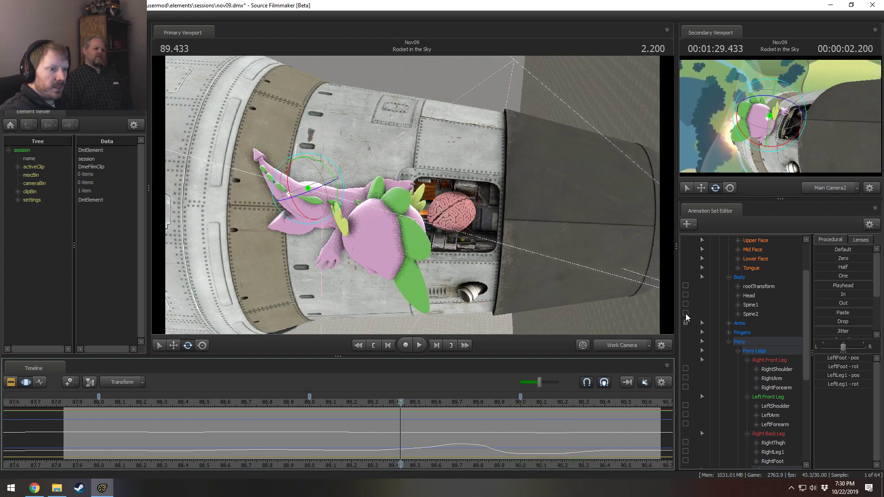
left_click(760, 305)
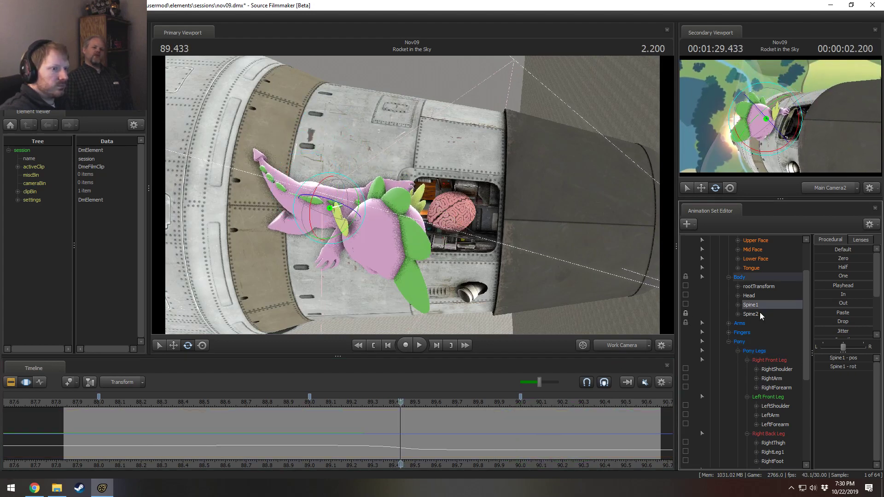
left_click(758, 314)
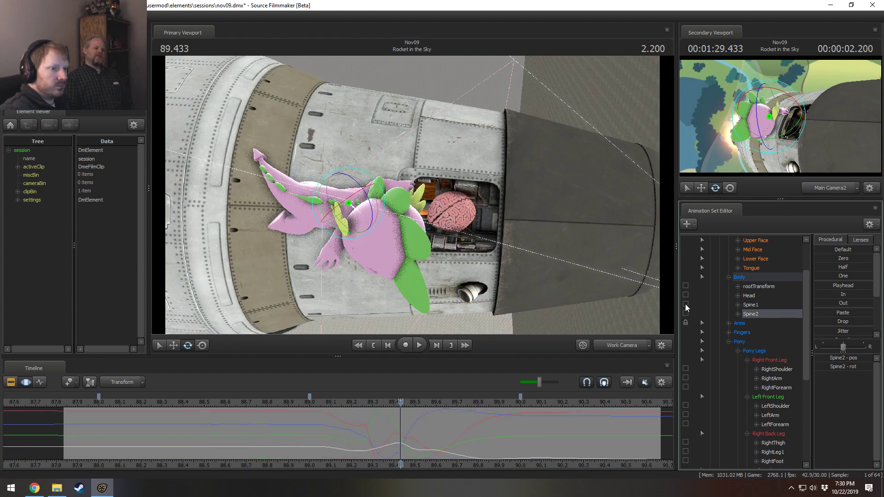
scroll(763, 346, "down", 4)
left_click(761, 408)
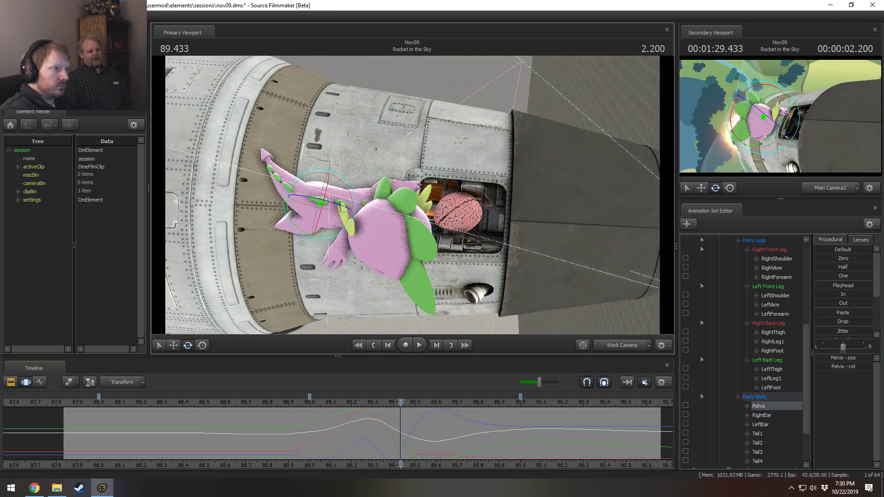
left_click_drag(396, 260, 396, 261)
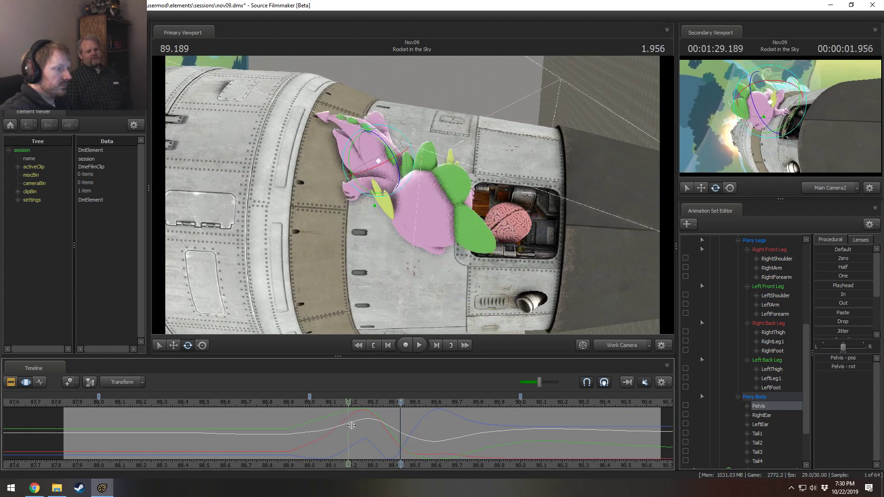
left_click(402, 437, "shift")
scroll(402, 438, "up", 2)
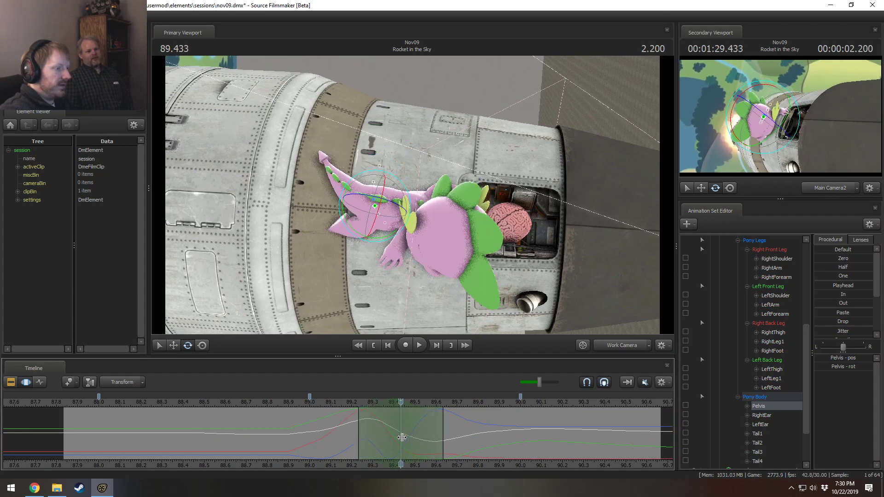
left_click_drag(409, 211, 378, 204)
key("w")
key("shift")
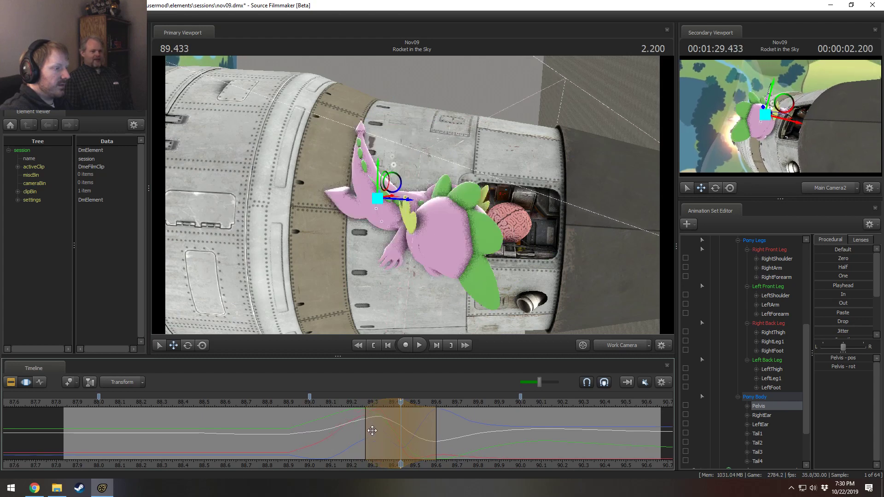
Step: Rotate and raise Spike's Pelvis at 89.433 with falloffs out to about 89.27 and 89.6, checking playback from both cameras
key("shift")
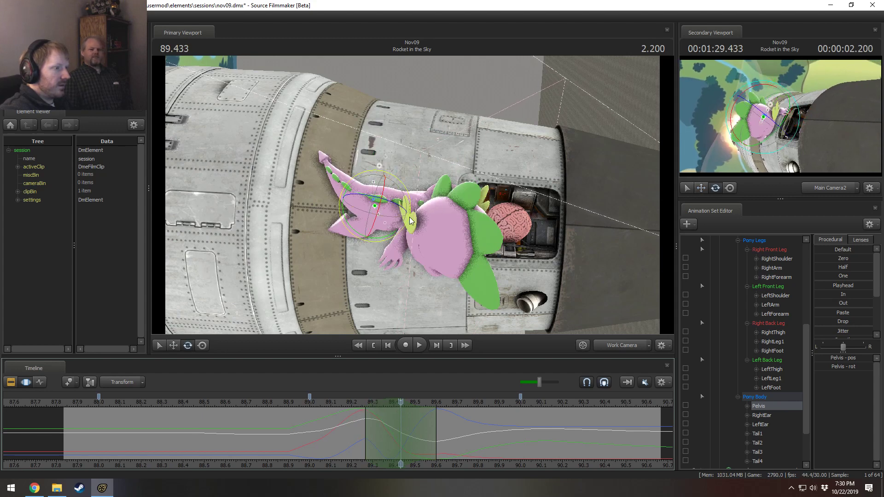
left_click_drag(411, 221, 403, 227)
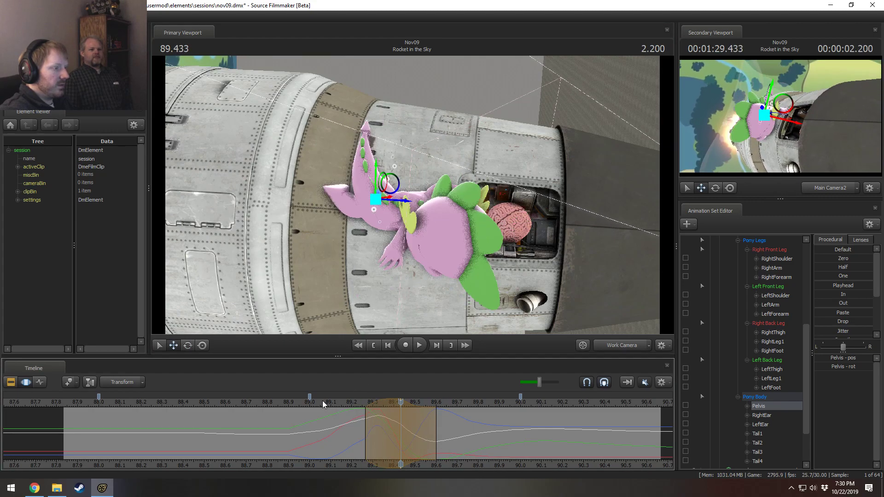
key("space")
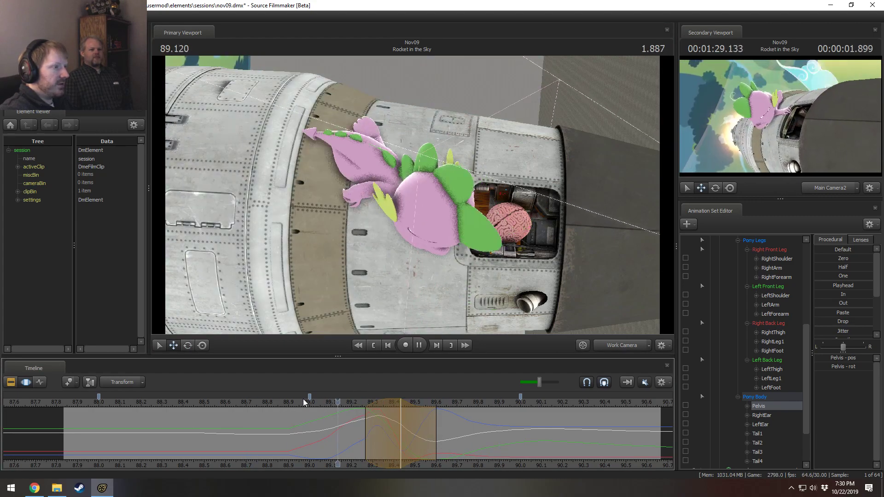
left_click(316, 400)
left_click(579, 346)
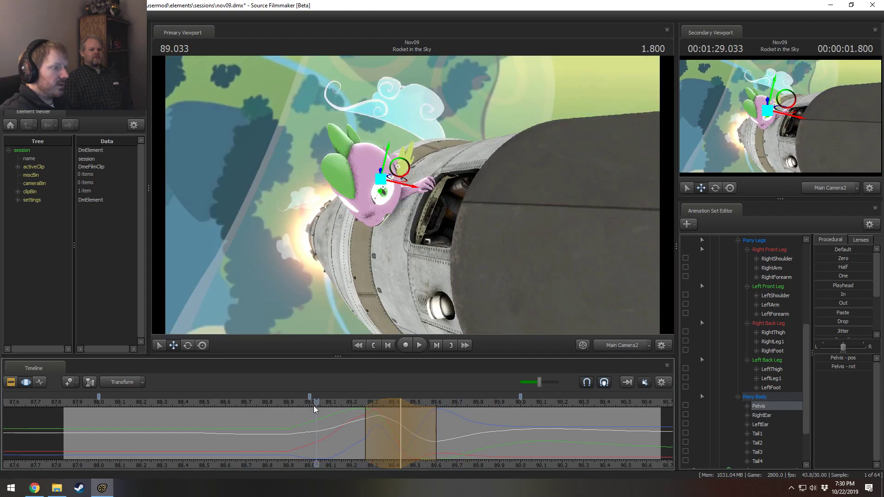
key("space")
left_click(583, 345)
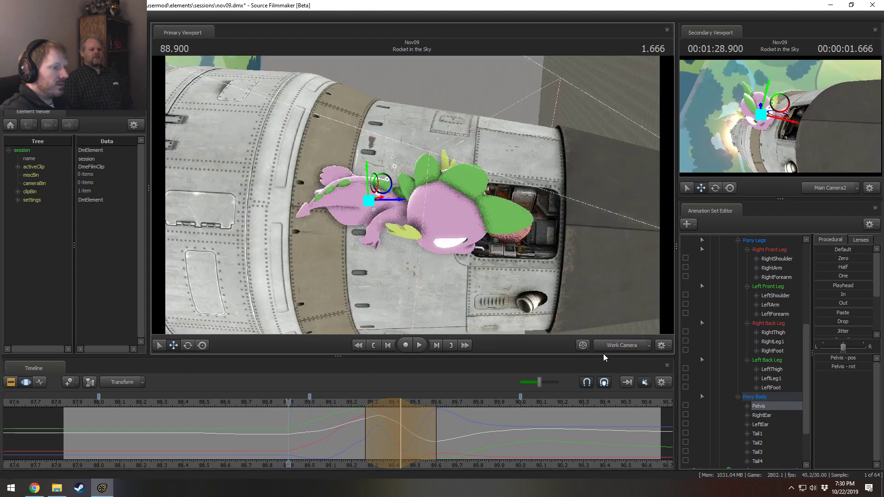
Step: Try rotating Spike's Pelvis at 88.666 with falloffs out to about 88.37 and 88.97, and play the result
left_click(349, 434)
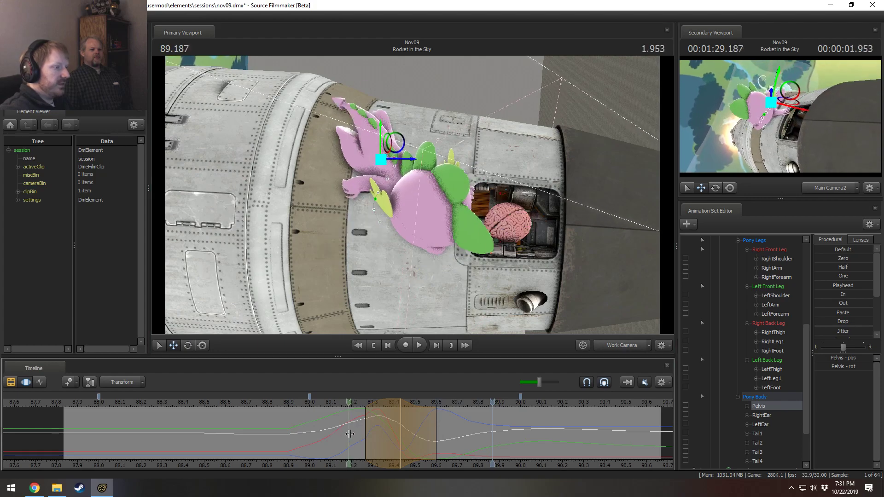
left_click_drag(376, 438, 98, 426)
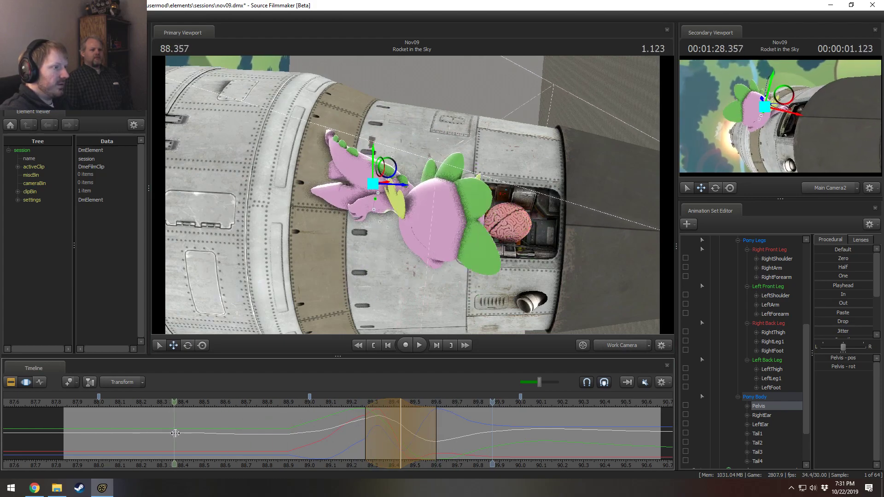
left_click_drag(225, 437, 158, 430)
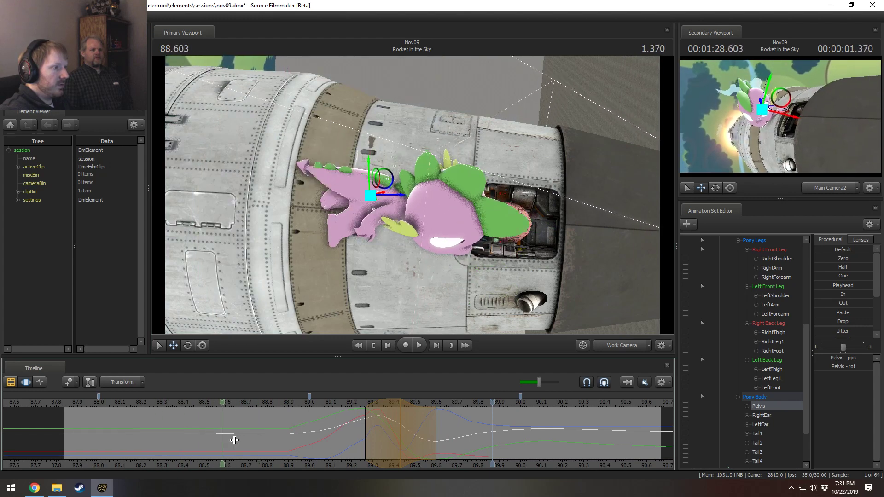
left_click(241, 441, "shift")
scroll(242, 440, "up", 5, "shift")
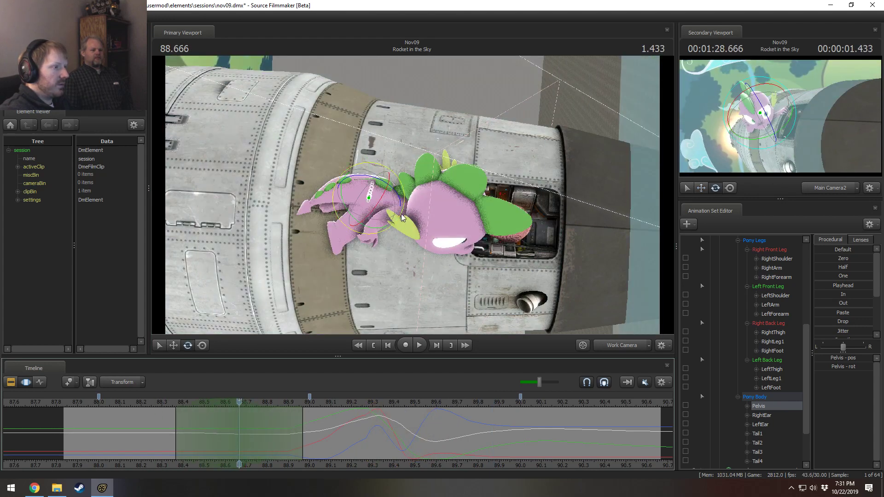
left_click_drag(401, 215, 399, 217)
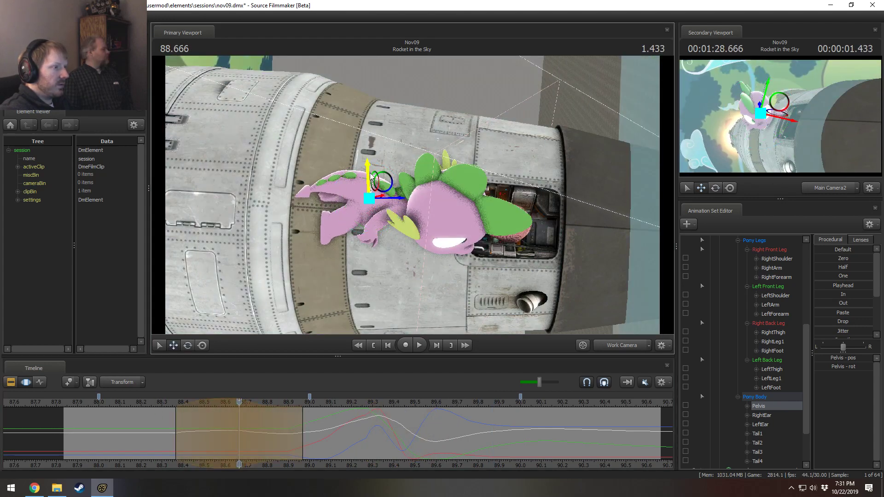
key("space")
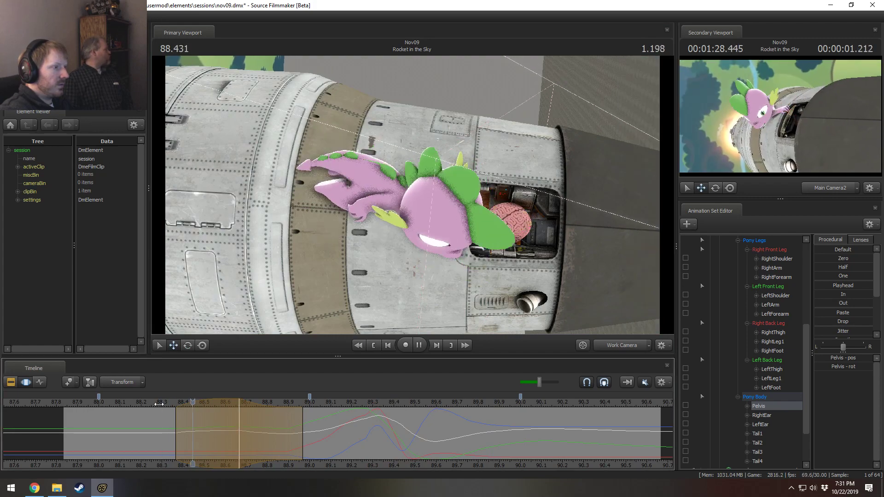
key("space")
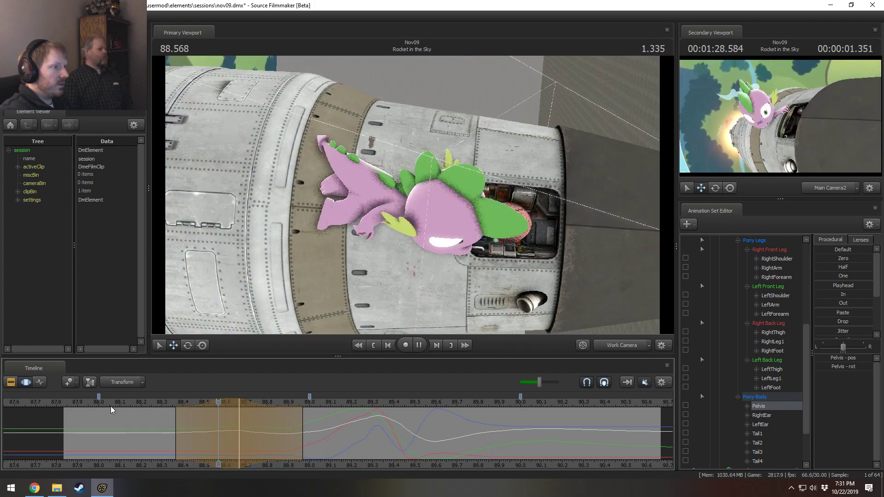
Step: Try shifting the Pelvis change earlier to 88.6 with falloffs out to about 88.3 and 88.9, and replay it
left_click(183, 447)
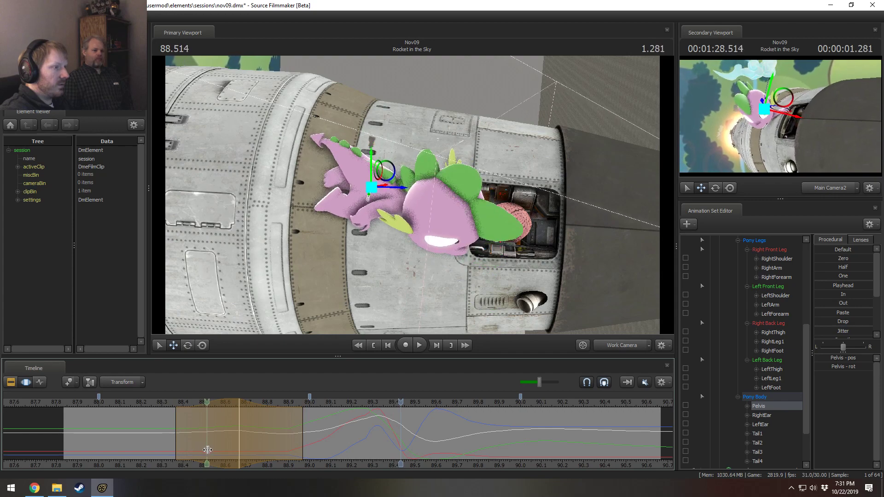
left_click_drag(276, 434, 262, 435)
left_click_drag(185, 431, 170, 432)
left_click(134, 401)
key("space")
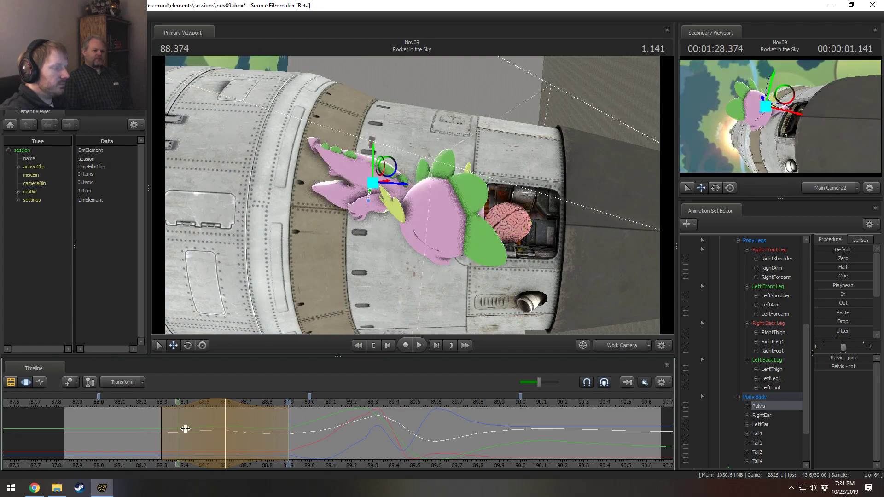
Step: Try adjusting the Pelvis further at 88.6, widening the falloffs to about 88.23 and 88.97 and checking the playback
left_click_drag(237, 416, 225, 417)
mouse_move(416, 226)
left_mouse_down("alt")
mouse_move(424, 232)
mouse_move(410, 221)
left_mouse_up("alt")
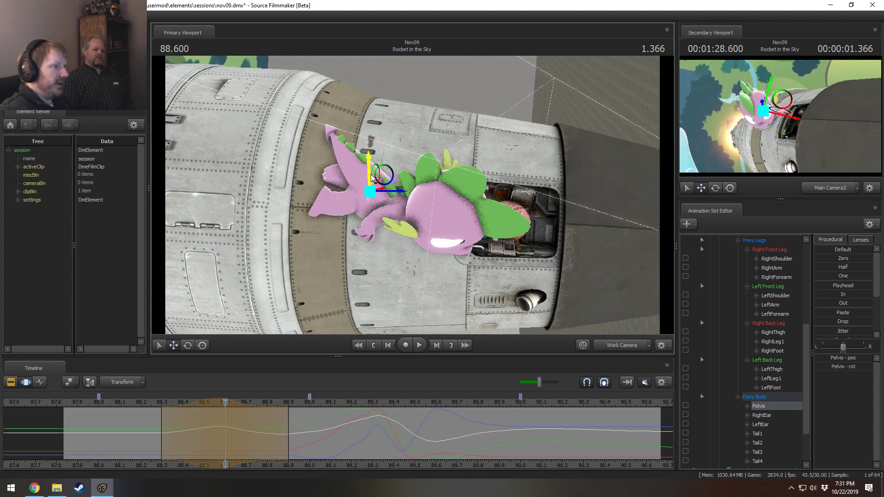
left_click(141, 405)
key("space")
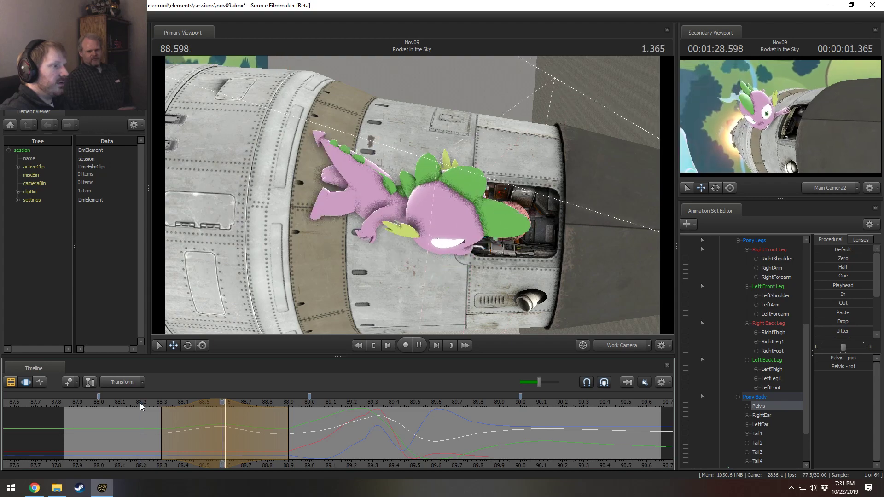
key("space")
scroll(128, 431, "up", 2, "shift")
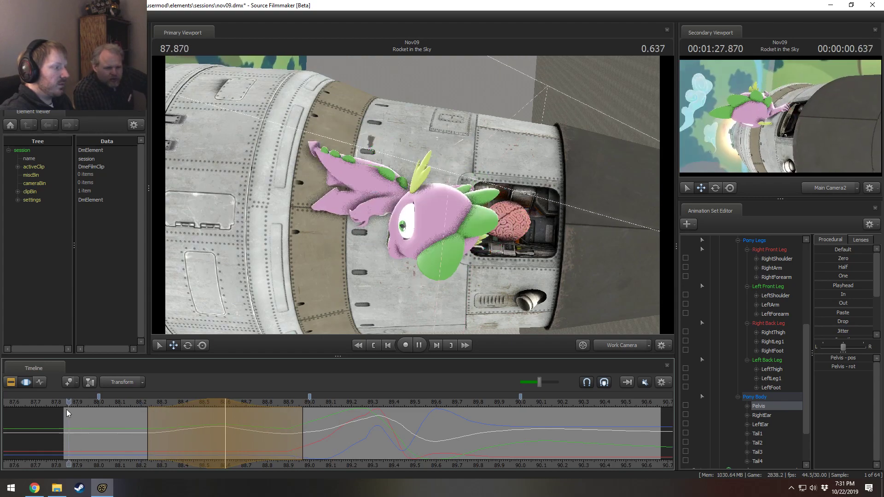
key("space")
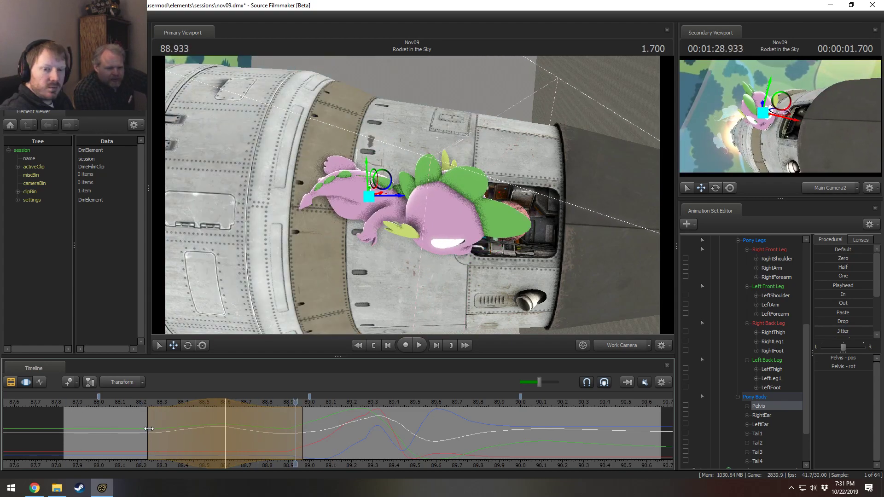
left_click_drag(148, 429, 155, 428)
Step: Rotate and lower Spike's Pelvis at 88.833 with falloffs out to about 88.5 and 89.17, and play it back
left_click_drag(199, 404, 299, 456)
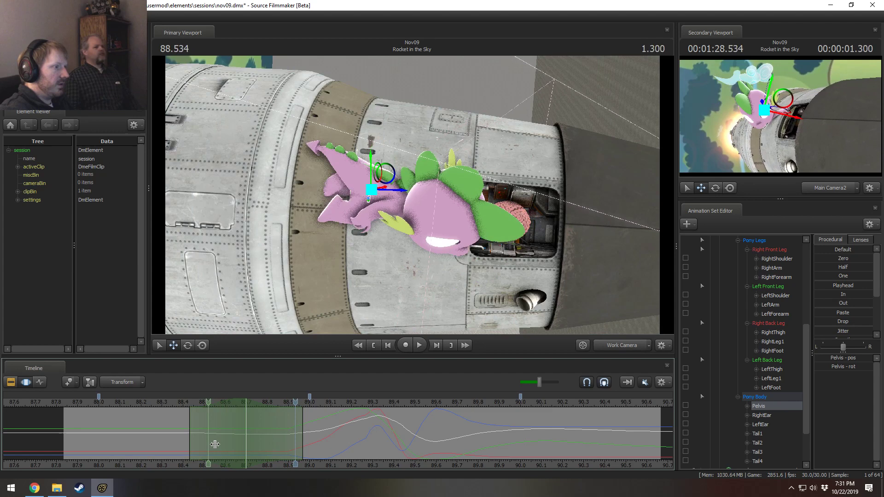
left_click_drag(215, 444, 274, 448)
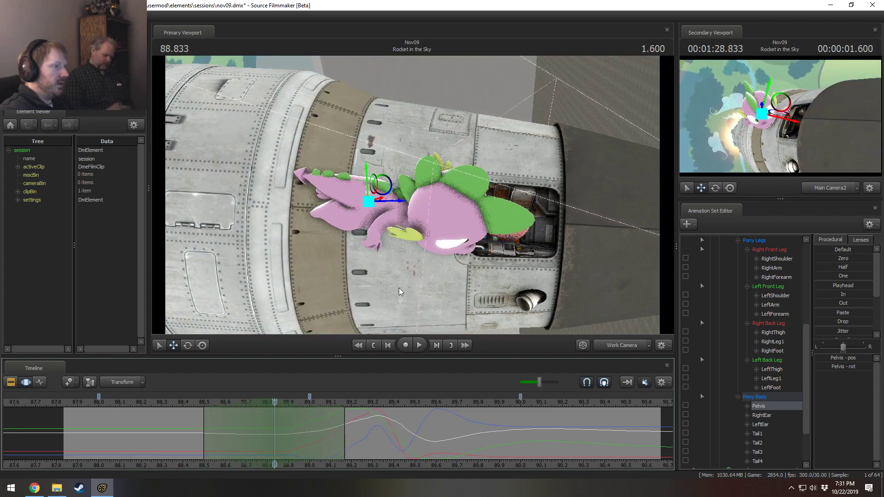
key("e")
left_click_drag(390, 231, 396, 226)
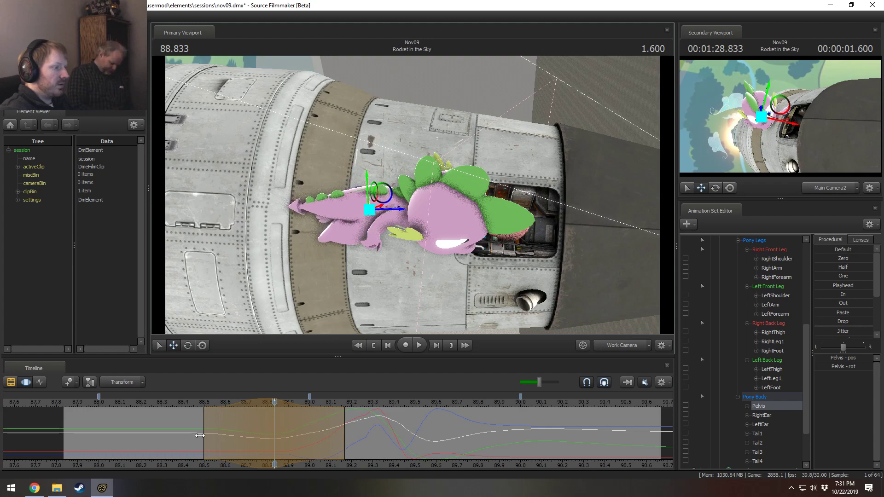
key("space")
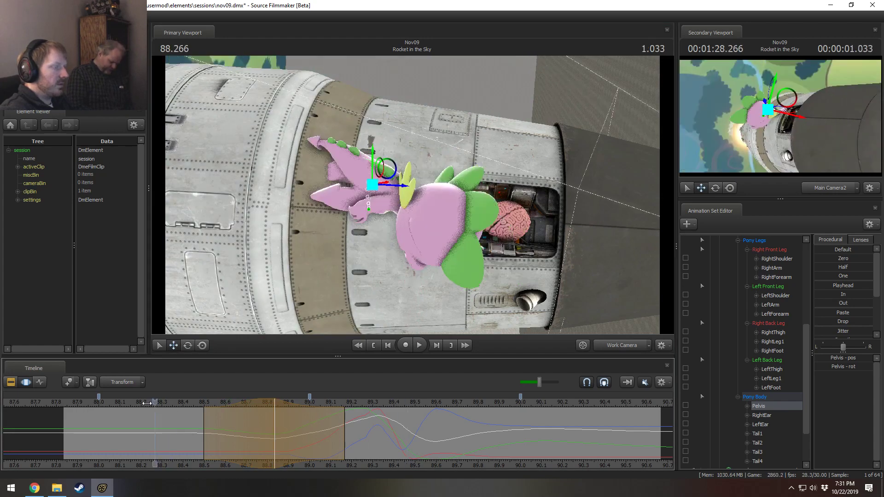
key("space")
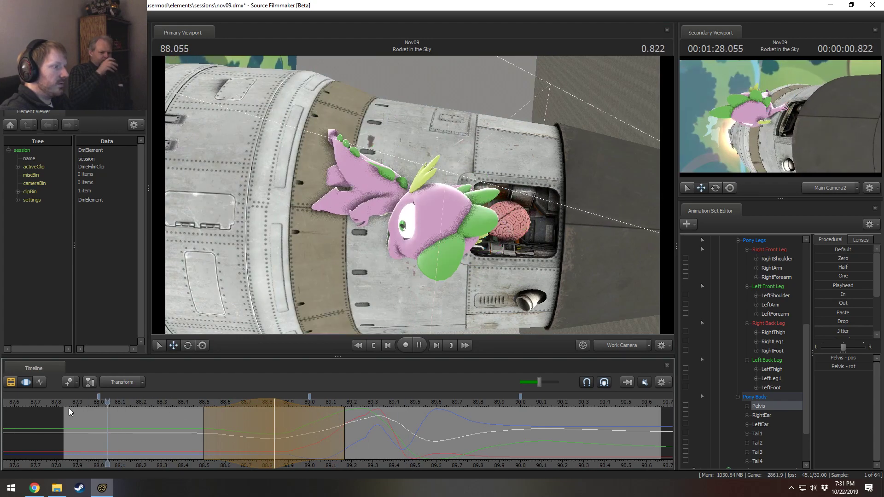
key("space")
Step: Rotate and raise Spike's Pelvis at 88.5 with falloffs out to about 88.03 and 88.97
left_click_drag(69, 411, 206, 437)
scroll(205, 436, "up", 5, "shift")
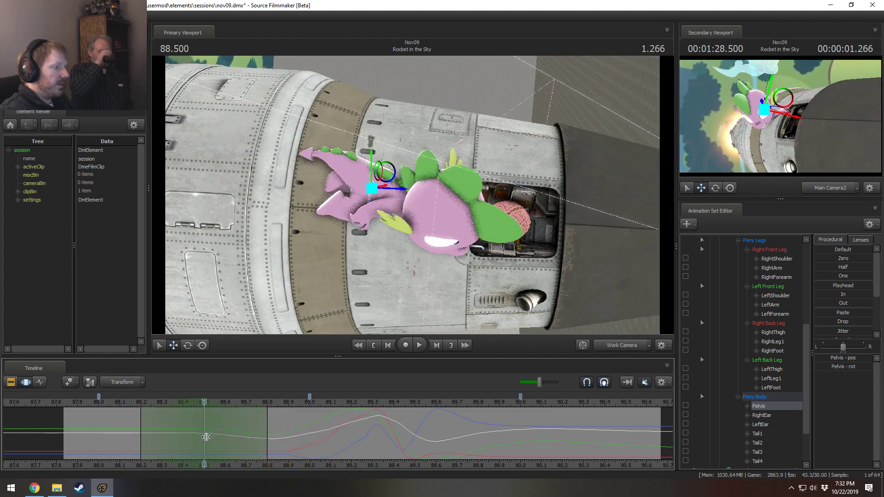
key("e")
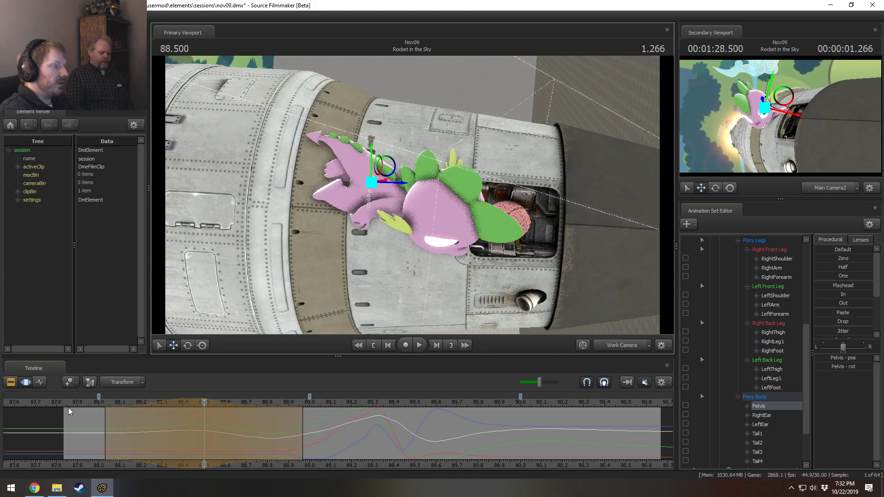
Step: Play back Spike's Pelvis change around 88.5 and return to the start of the shot near 87.9
key("space")
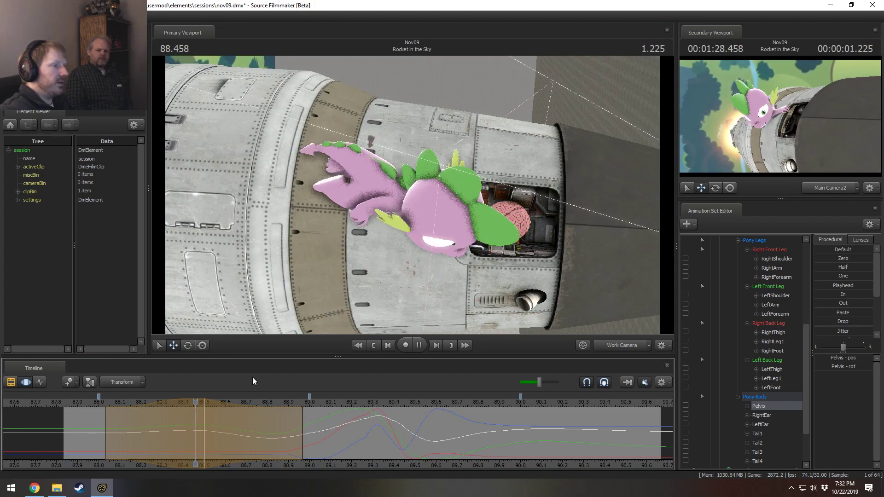
key("space")
left_click(81, 436)
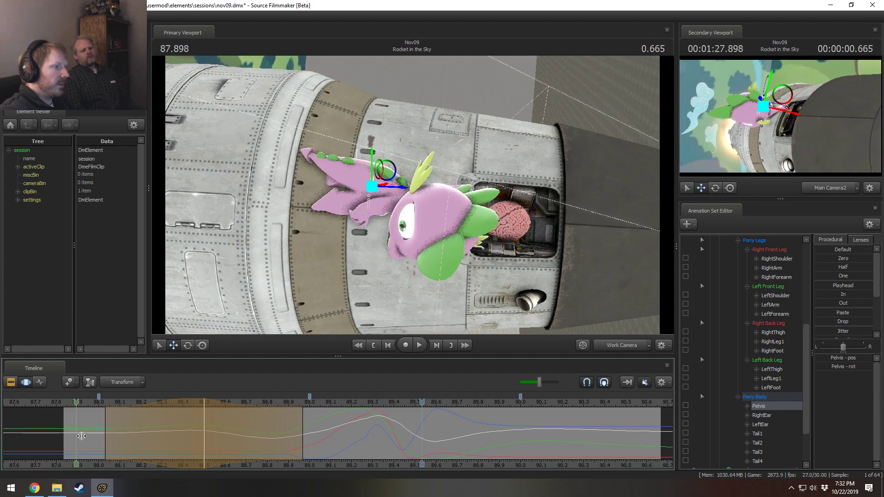
Step: Set the time selection at 88.566 with falloffs to about 88.23 and 88.9, and select Spike's whole Right Front Leg for rotation
left_click_drag(81, 435, 220, 442)
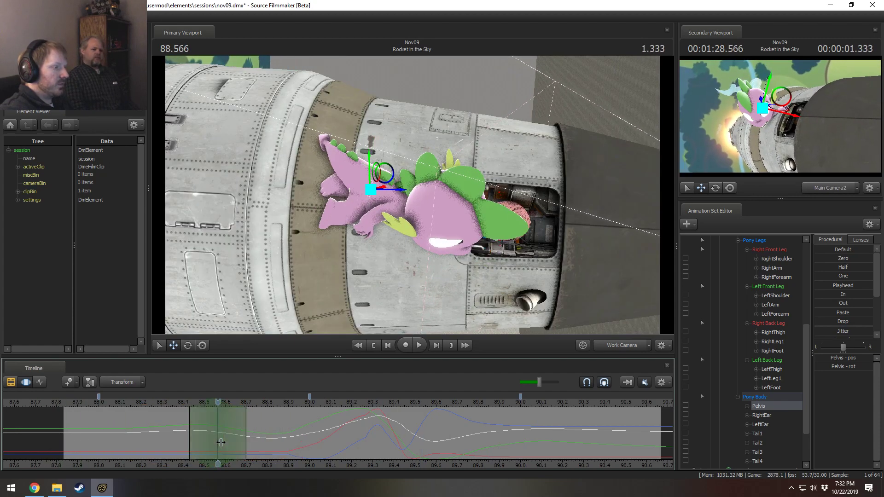
scroll(221, 442, "up", 6, "shift")
left_click(399, 212)
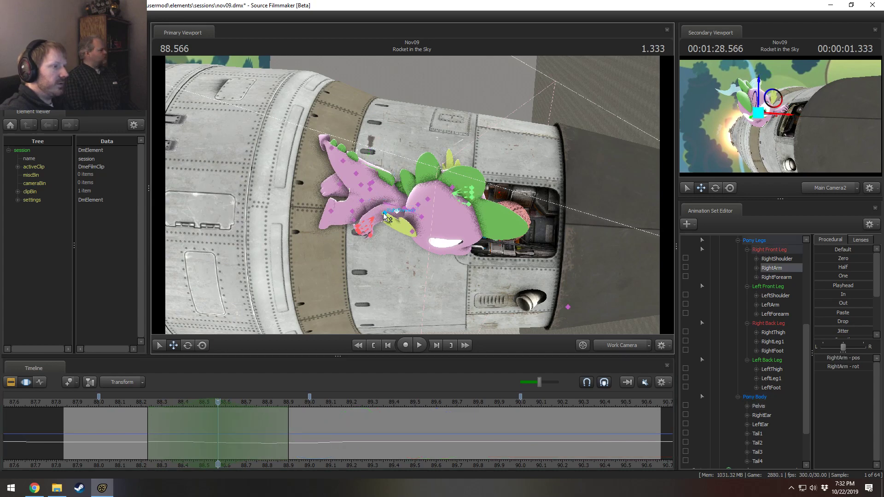
left_click(410, 212)
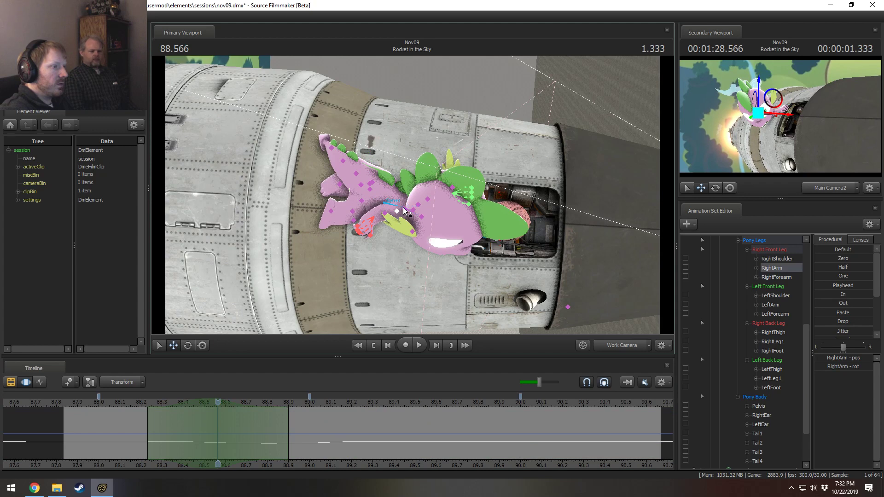
double_click(404, 214)
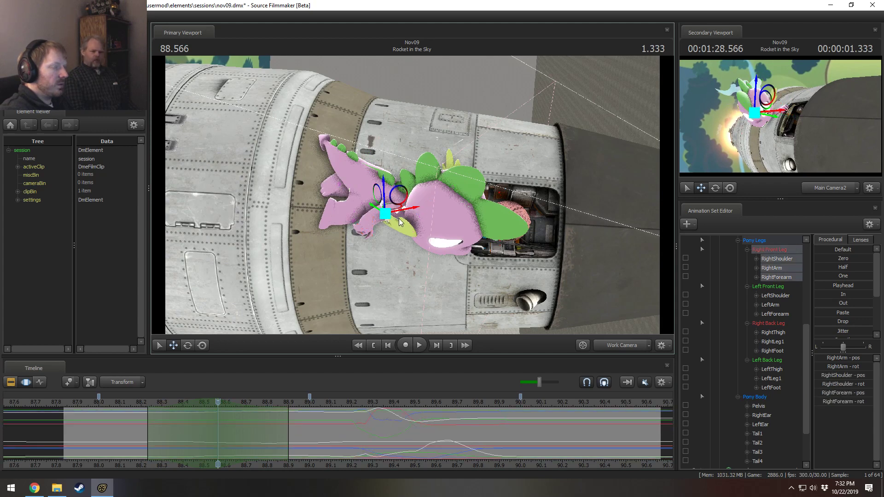
key("e")
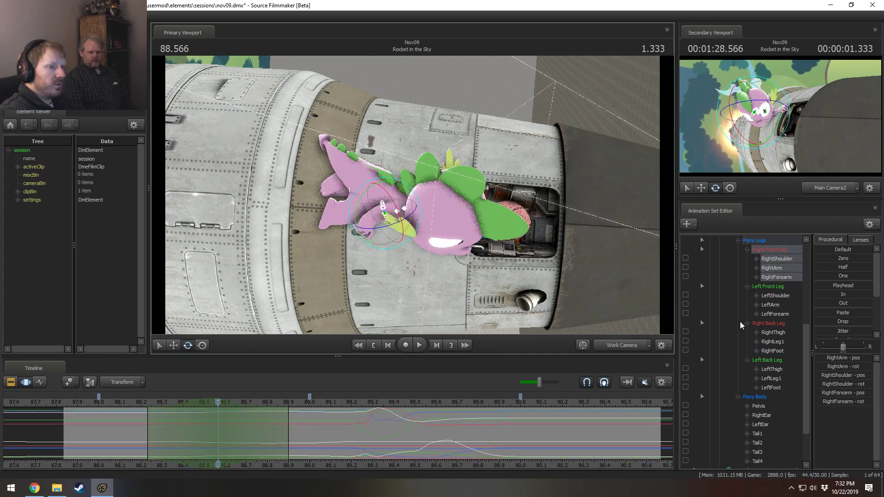
Step: Look through Spike's Fingers and Arms control groups and unlock the ValveBiped.Bip01_R_Hand control
scroll(712, 293, "up", 1)
scroll(713, 295, "up", 5)
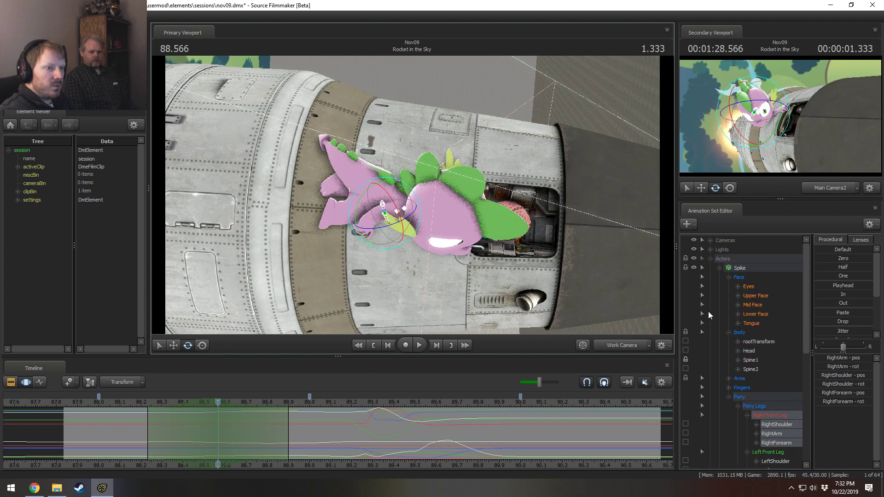
scroll(706, 318, "down", 5)
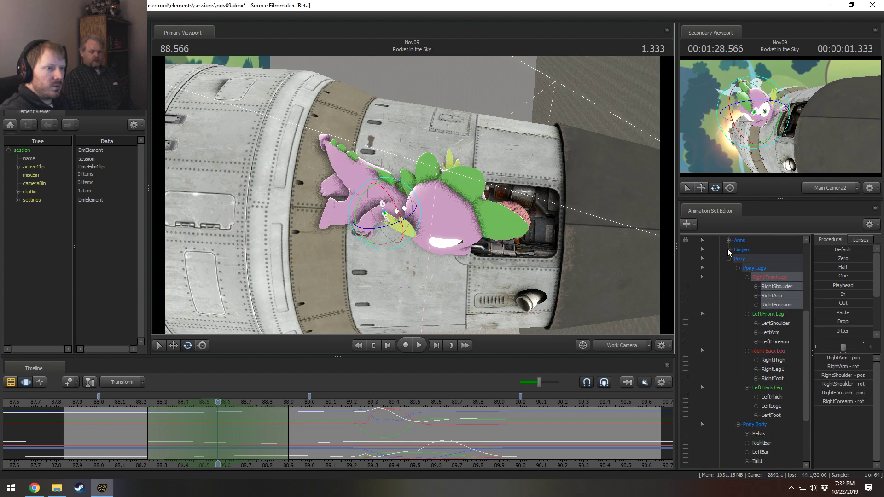
left_click(729, 249)
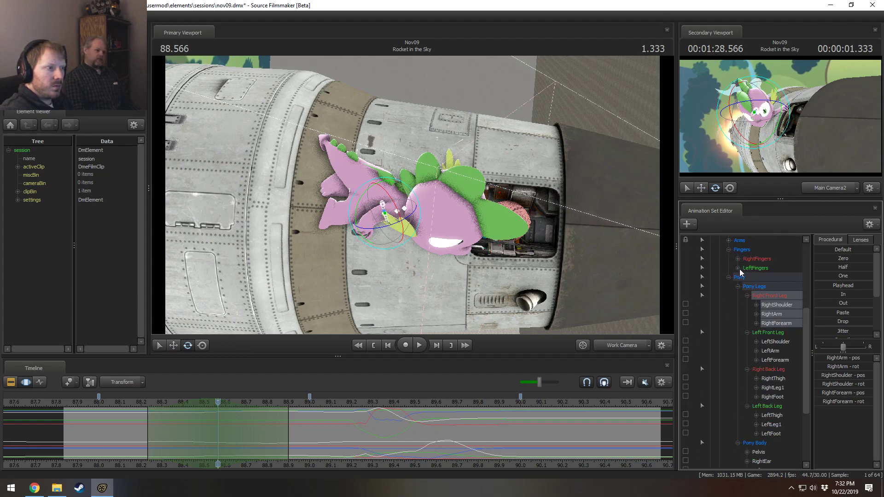
left_click(737, 259)
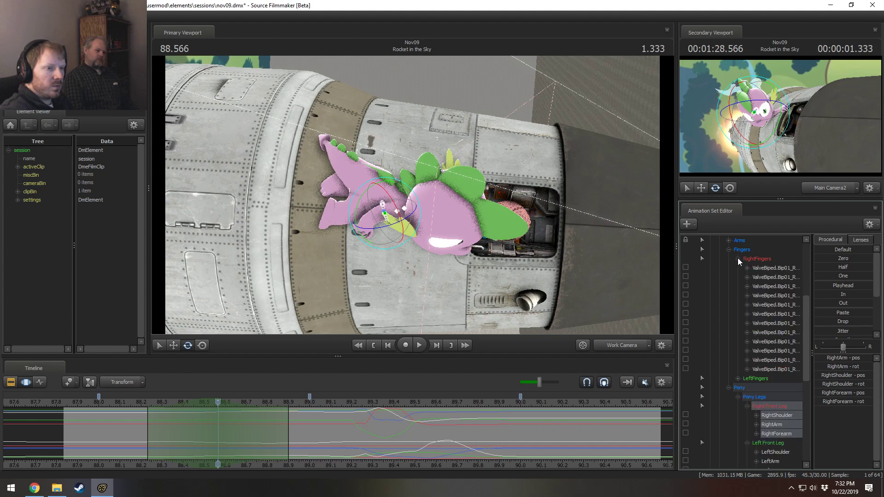
left_click(737, 259)
scroll(755, 322, "down", 3)
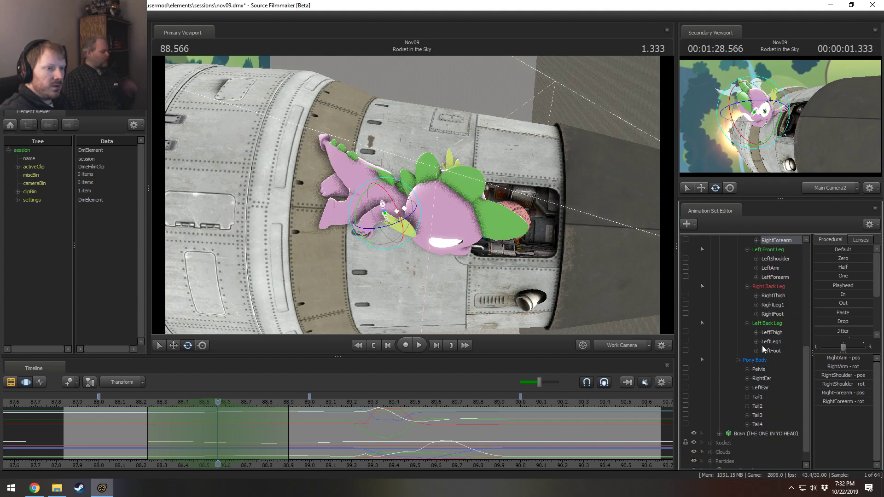
scroll(761, 345, "up", 5)
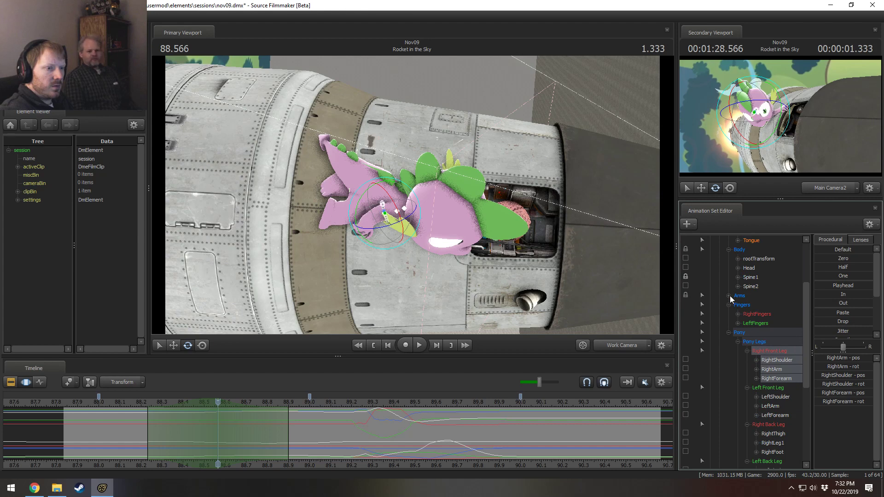
left_click(728, 295)
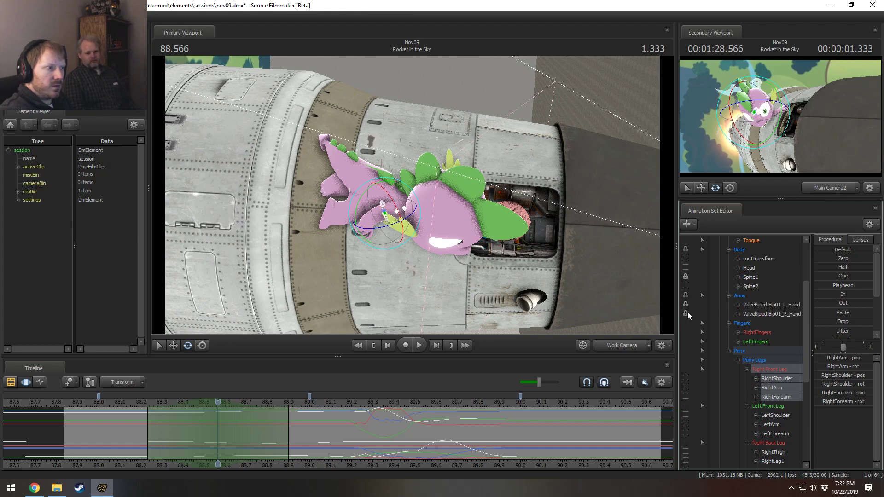
Step: Rotate the Right Front Leg at 88.566 and narrow the change's falloffs to about 88.33 and 88.93
left_click_drag(365, 239, 367, 262)
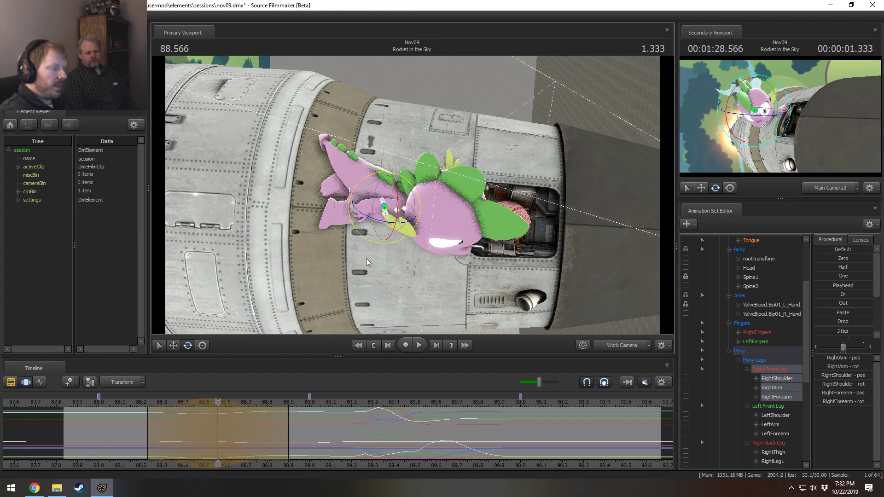
key("shift")
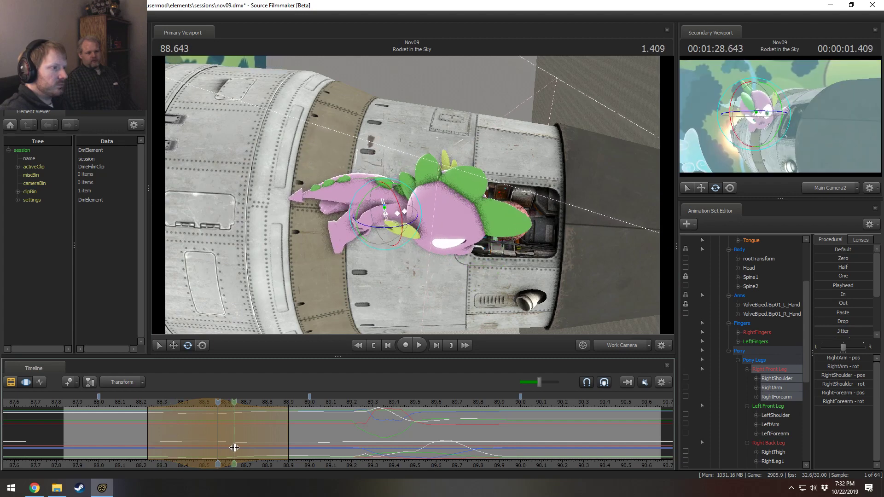
scroll(208, 438, "down", 3)
mouse_move(203, 406)
left_mouse_down()
mouse_move(212, 402)
mouse_move(213, 414)
left_mouse_up()
key("shift")
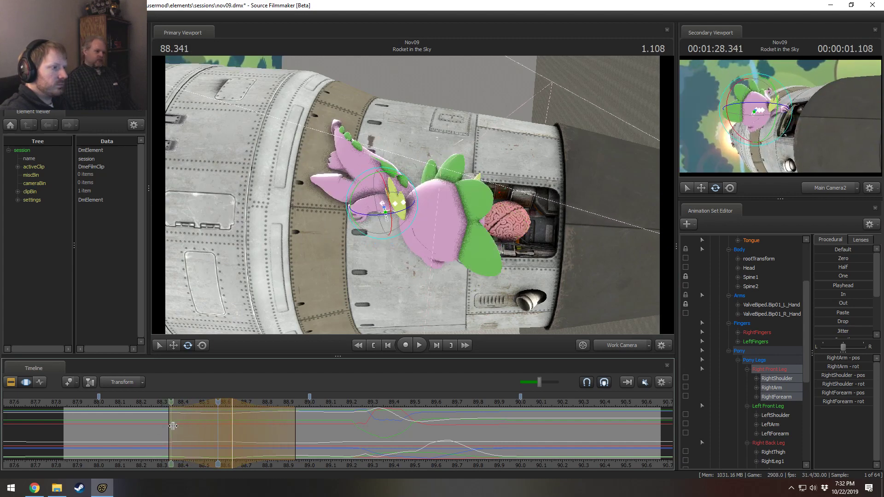
Step: Rotate the Right Front Leg at 89.066 with falloffs out to about 88.8 and 89.33, and play it back
left_click(321, 446, "shift")
scroll(321, 446, "up", 5, "shift")
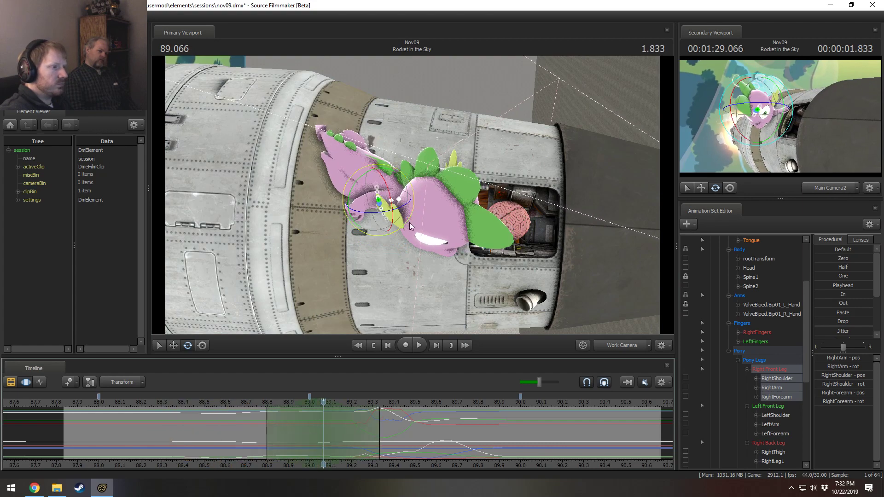
left_click_drag(411, 225, 413, 221)
key("space")
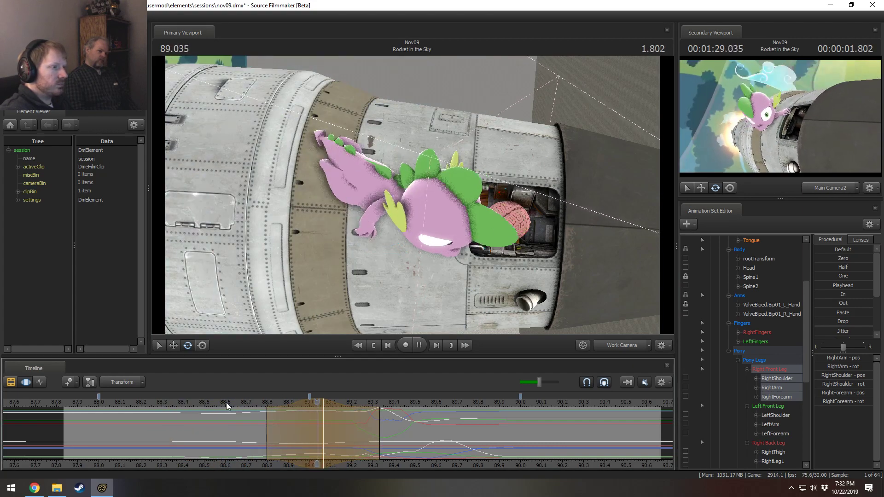
Step: Rotate the Right Front Leg at 89.233 with falloffs out to about 89.03 and 89.43, and scrub through it
mouse_move(352, 445)
left_mouse_down()
mouse_move(373, 447)
mouse_move(359, 447)
left_mouse_up()
left_click_drag(411, 206, 408, 216)
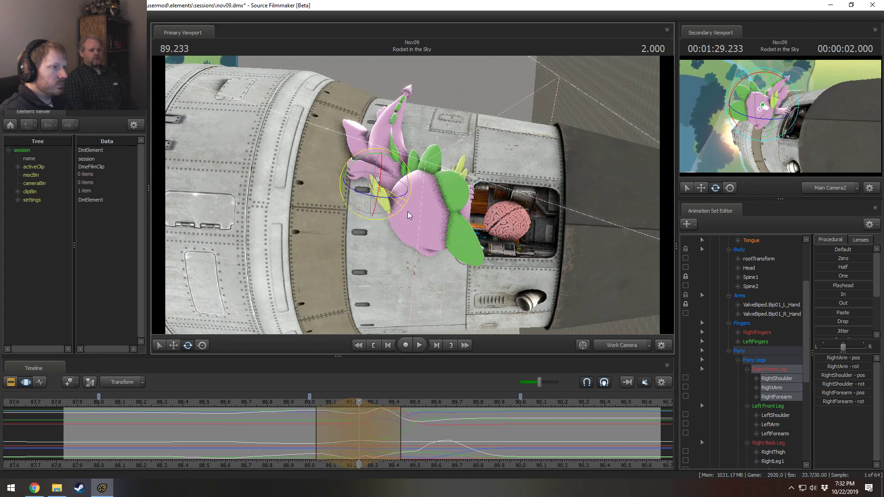
left_click_drag(265, 447, 410, 441)
Step: Adjust the Right Front Leg at 89.366 and rotate its RightForearm with falloffs out to about 89.2 and 89.53
left_click(388, 440, "shift")
scroll(388, 439, "up", 7, "shift")
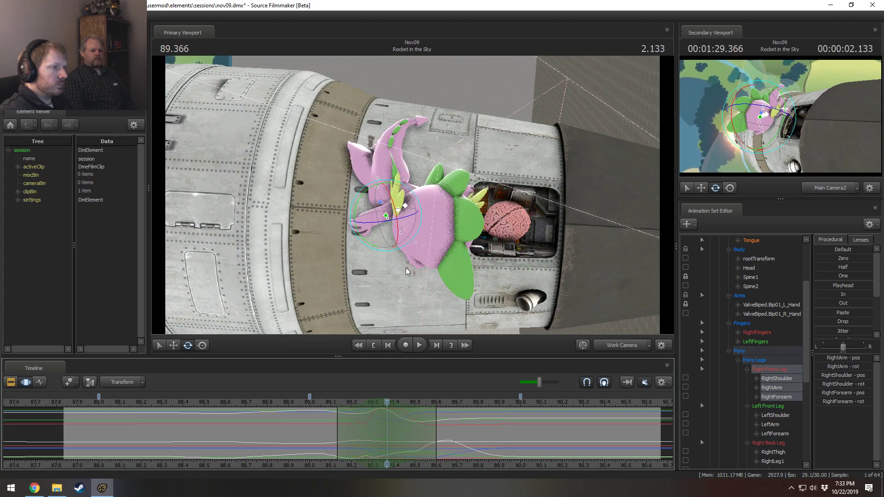
scroll(407, 391, "down", 2, "shift")
mouse_move(410, 221)
left_mouse_down()
mouse_move(396, 216)
mouse_move(414, 209)
left_mouse_up()
left_click(384, 216)
left_click_drag(420, 242, 420, 229)
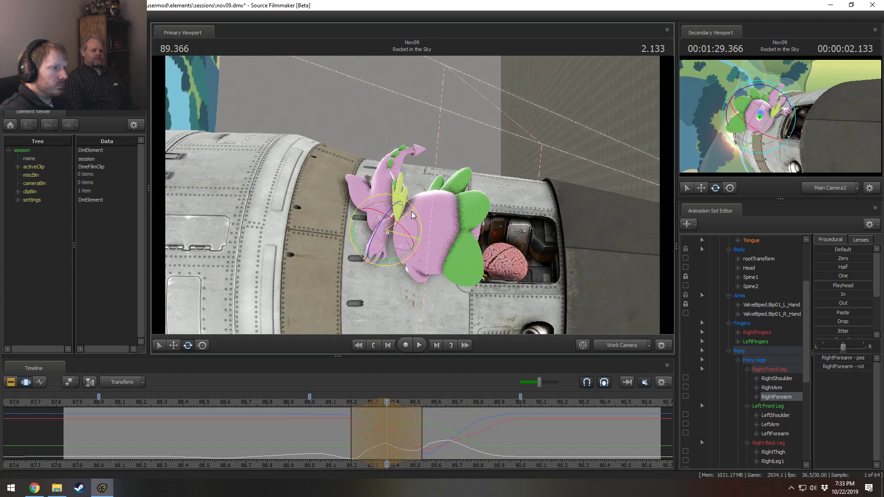
Step: Play back the revised arm motion from both the work camera and the shot's main camera
key("space")
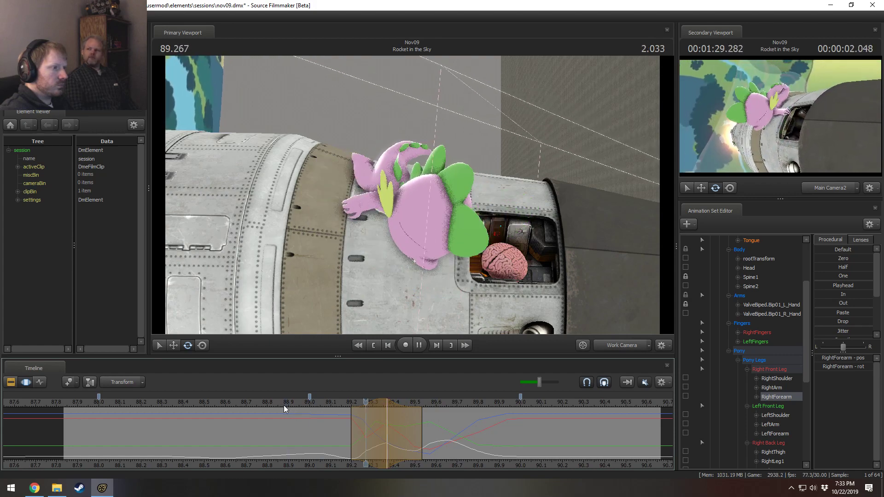
left_click(238, 404)
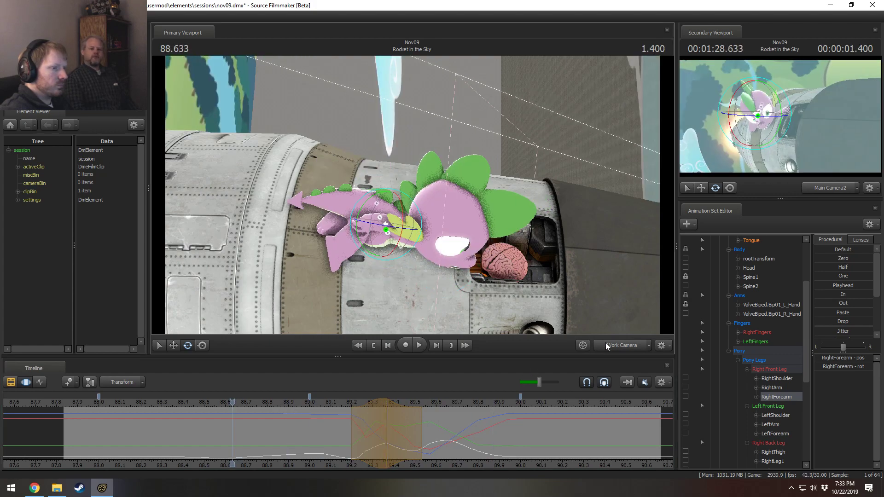
left_click(606, 344)
key("space")
left_click(605, 343)
key("space")
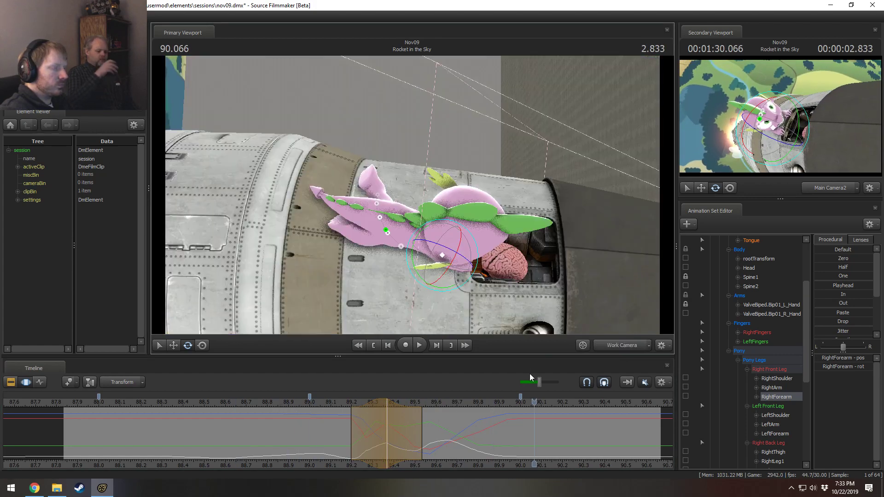
Step: Select all time up to 89.166 with a falloff out to about 89.43, and bring the view close to Spike's right arm
left_click(293, 404)
left_click_drag(304, 439, 2, 432)
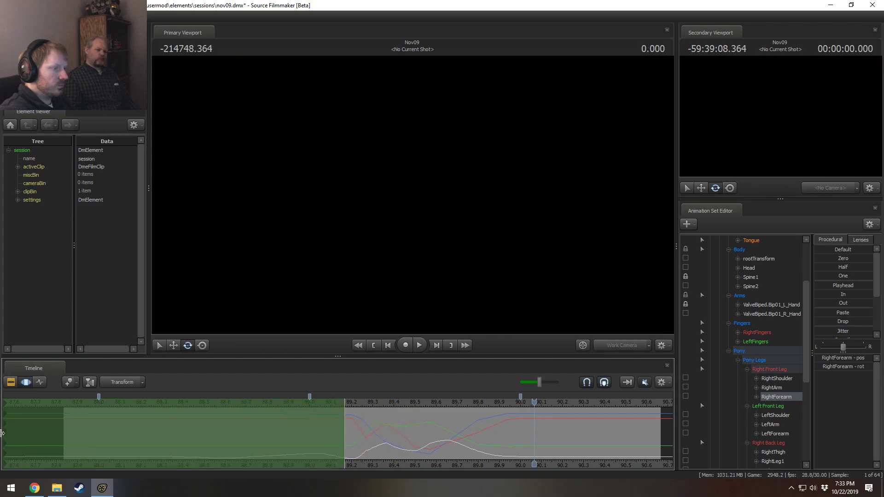
left_click_drag(349, 440, 377, 441)
key("w")
left_click_drag(396, 276, 462, 190)
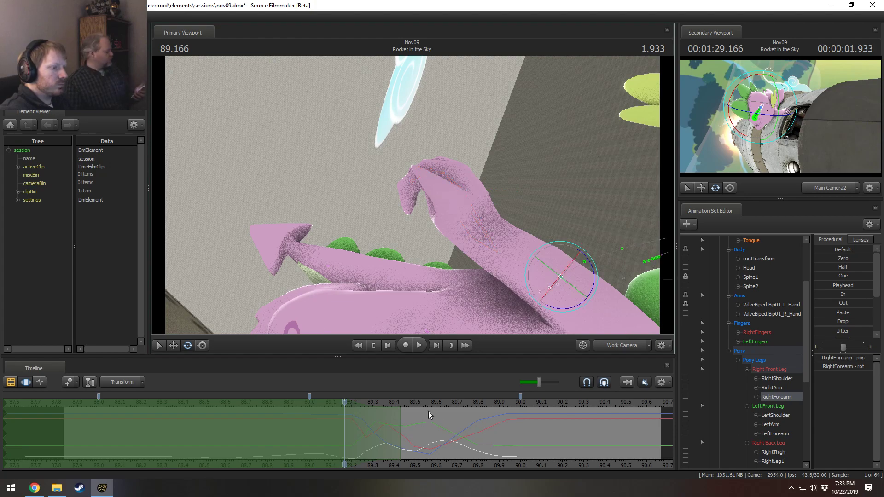
Step: Apply the Playhead pose from 89.533 to RightFingers across the selected earlier time range
left_click(422, 403)
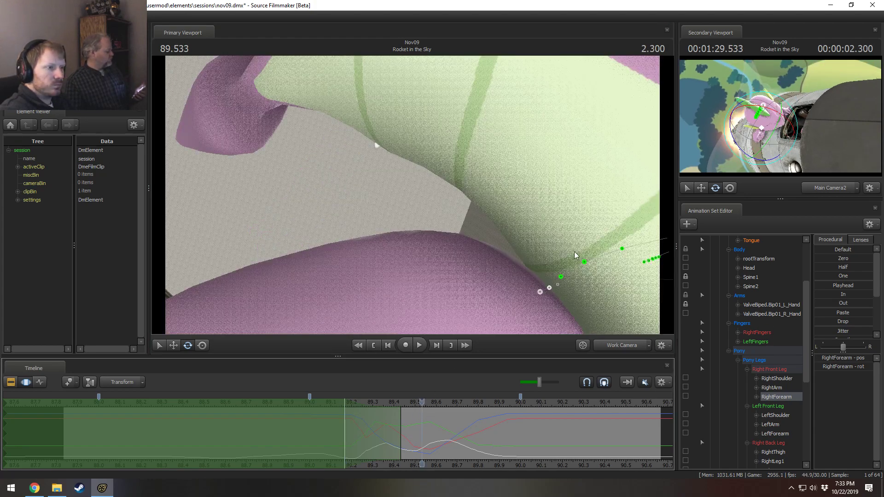
left_click_drag(575, 255, 573, 220)
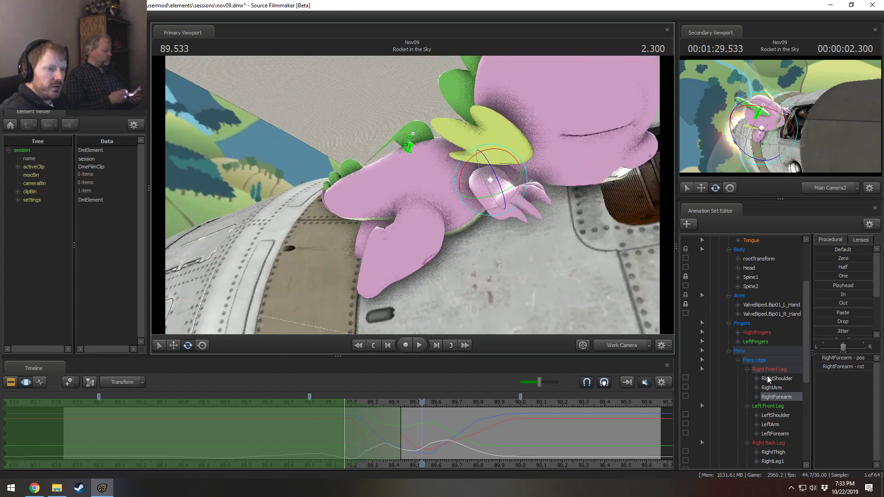
left_click(756, 332)
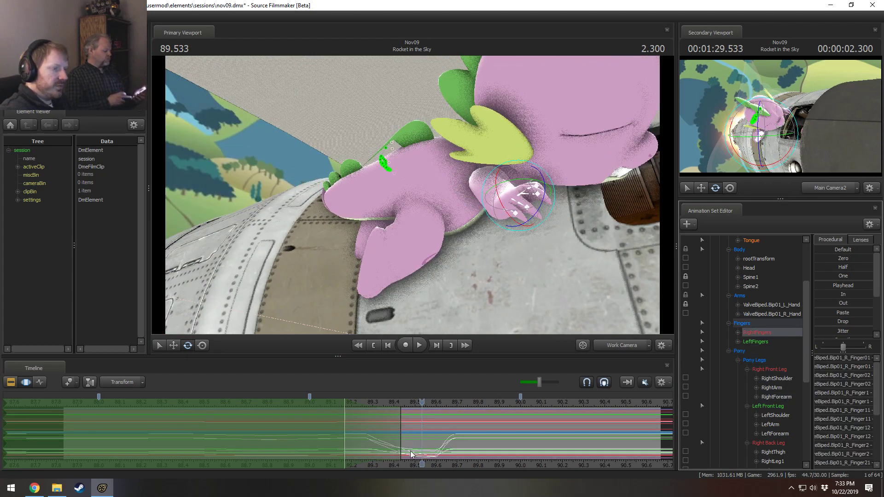
left_click(836, 285)
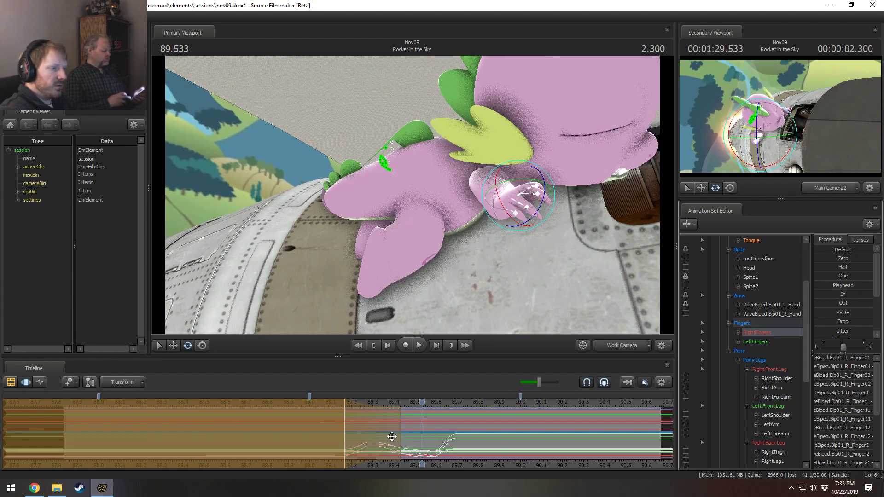
middle_click_drag(391, 437, 367, 437)
Step: Play the Rocket in the Sky shot from its start at 87.866 through Main Camera2 in the Clip Editor
key("F2")
left_click(67, 401)
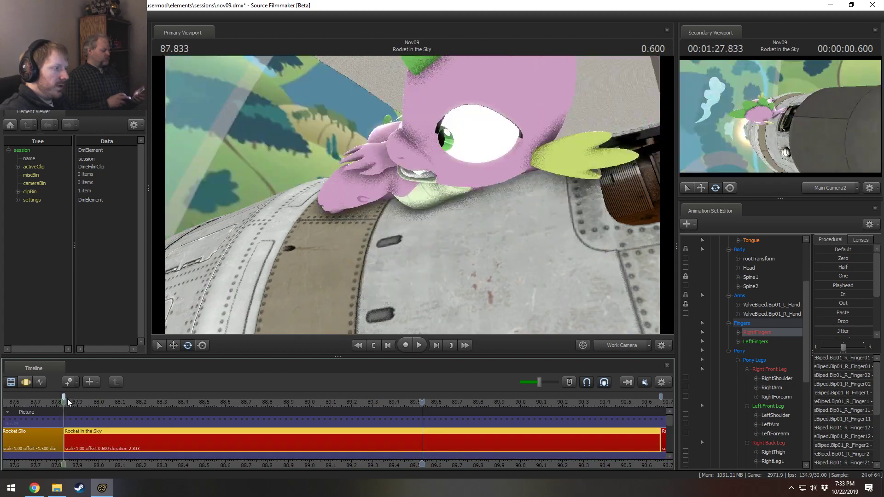
key("Right")
left_click(609, 347)
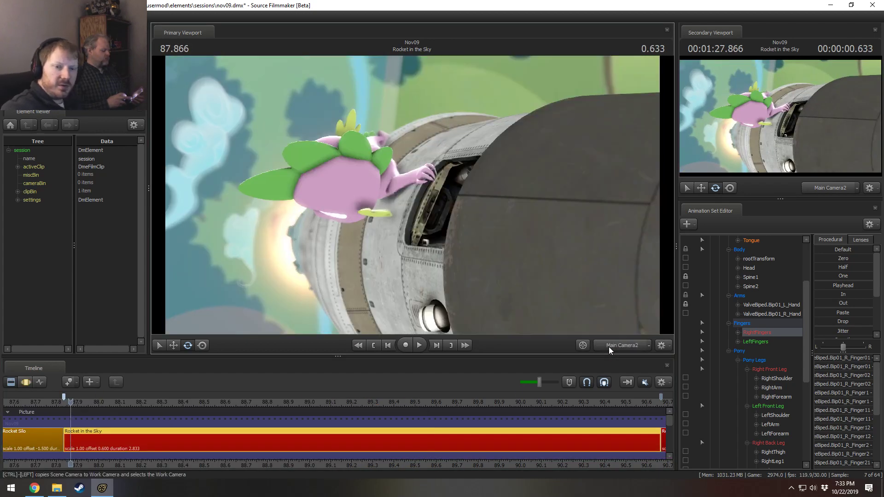
key("space")
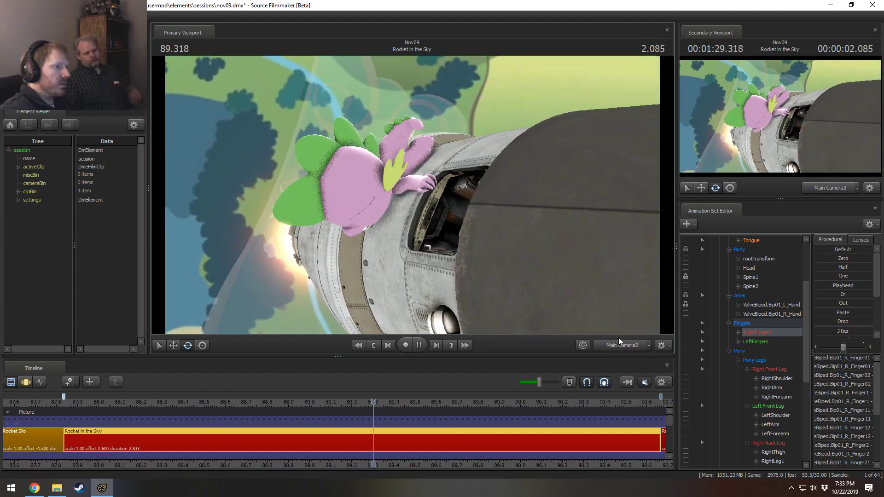
key("space")
Step: Select about 88.57 to 89.03 in the Motion Editor and rotate Spike's RightFingers controls at 88.800, viewed closely through the work camera
key("F3")
middle_click_drag(192, 434, 225, 431)
left_click_drag(248, 432, 268, 433)
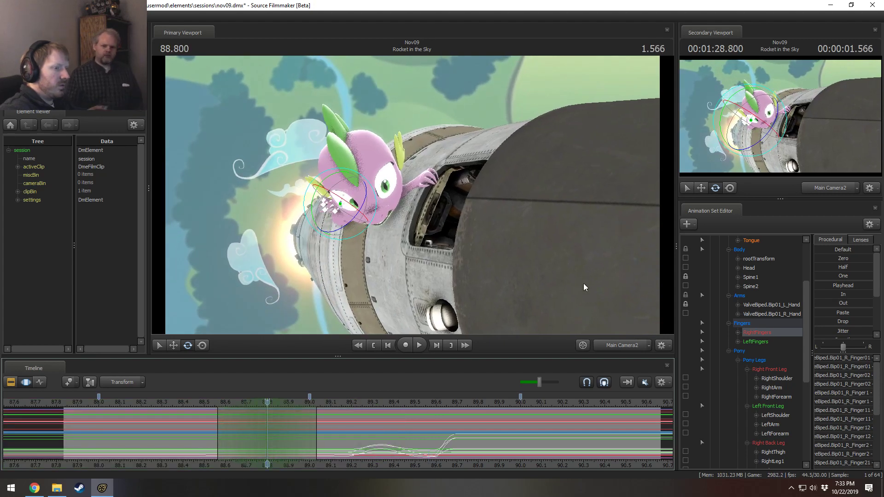
left_click(607, 343)
key("w")
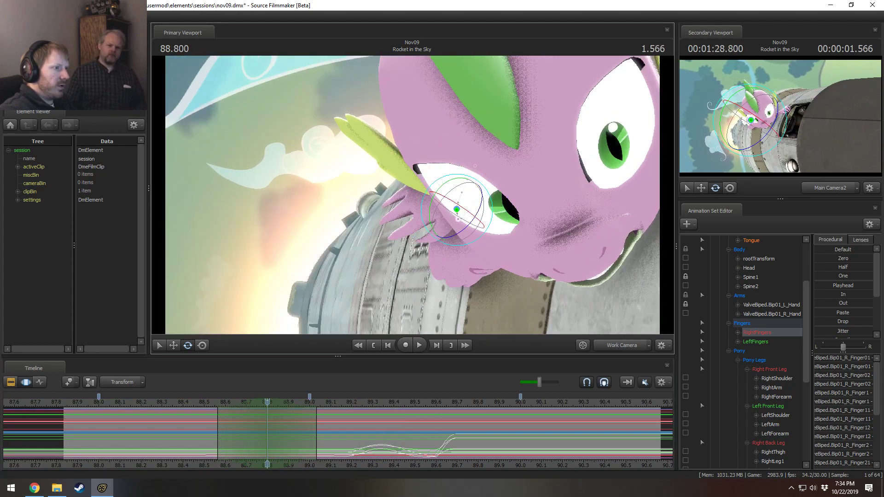
left_click_drag(455, 211, 441, 213)
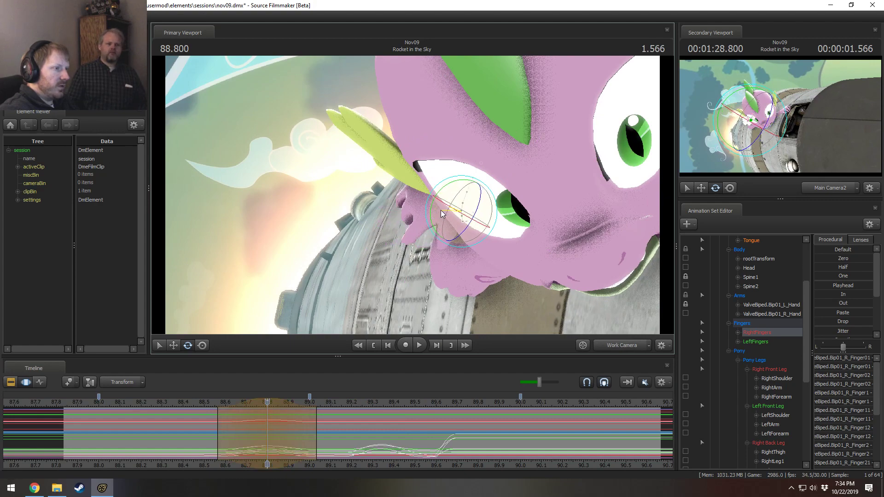
Step: Shift the time selection to about 88.77–89.30, adjust the RightFingers pose at 89.033, and scrub across the edited finger motion
mouse_move(267, 428)
left_mouse_down()
mouse_move(231, 428)
mouse_move(312, 427)
mouse_move(296, 427)
left_mouse_up()
mouse_move(245, 404)
left_mouse_down()
mouse_move(254, 405)
mouse_move(200, 426)
mouse_move(335, 436)
mouse_move(318, 431)
left_mouse_up()
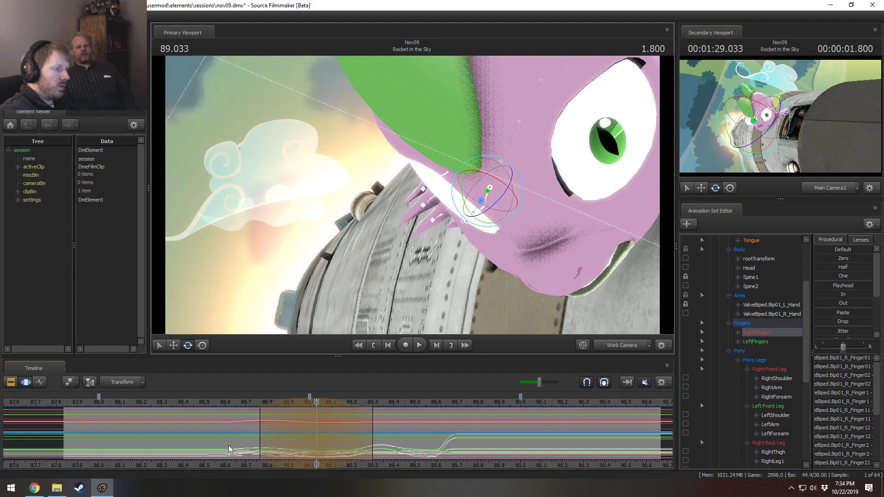
left_click(242, 446)
mouse_move(243, 446)
left_mouse_down()
mouse_move(335, 433)
mouse_move(187, 431)
mouse_move(453, 437)
left_mouse_up()
Step: Play Rocket in the Sky from its start in the Clip Editor through Main Camera2, continuing into Rocket Poof
key("F2")
key("space")
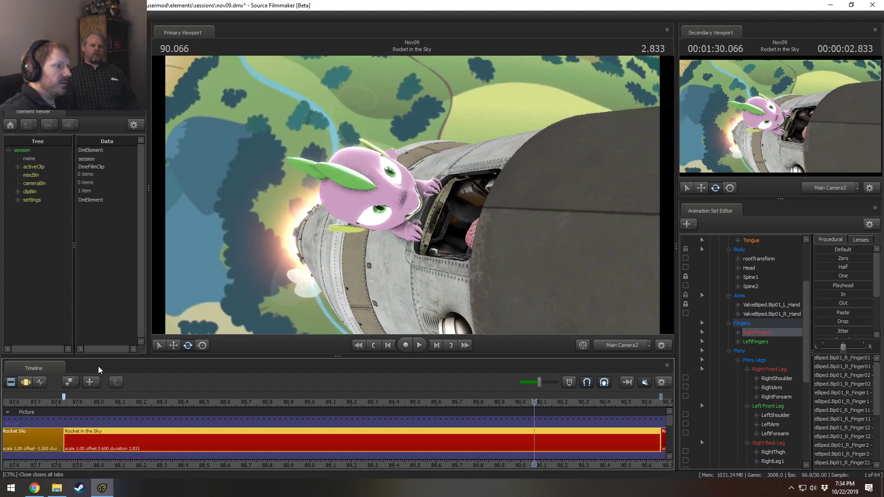
left_click(71, 403)
key("space")
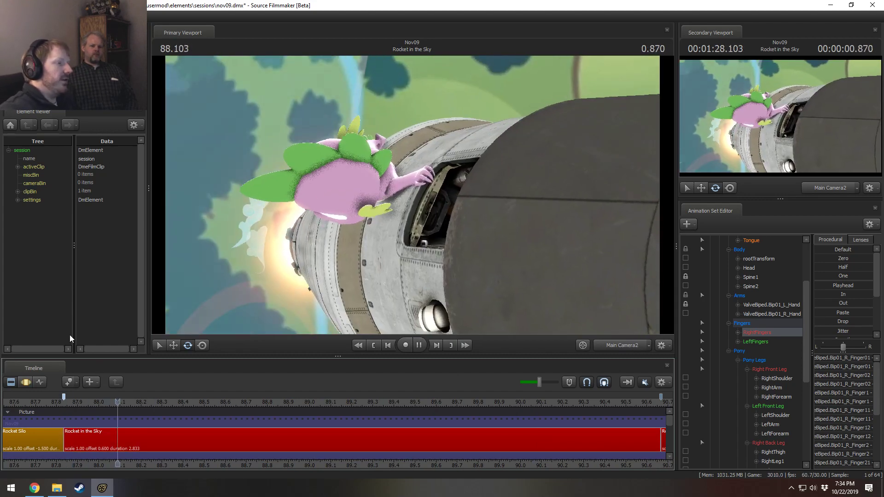
key("space")
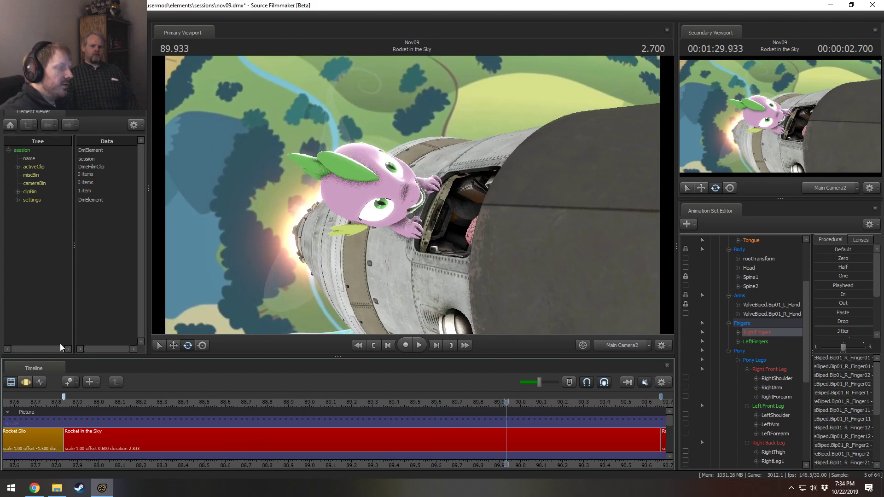
scroll(92, 407, "down", 3)
left_click(269, 403)
key("space")
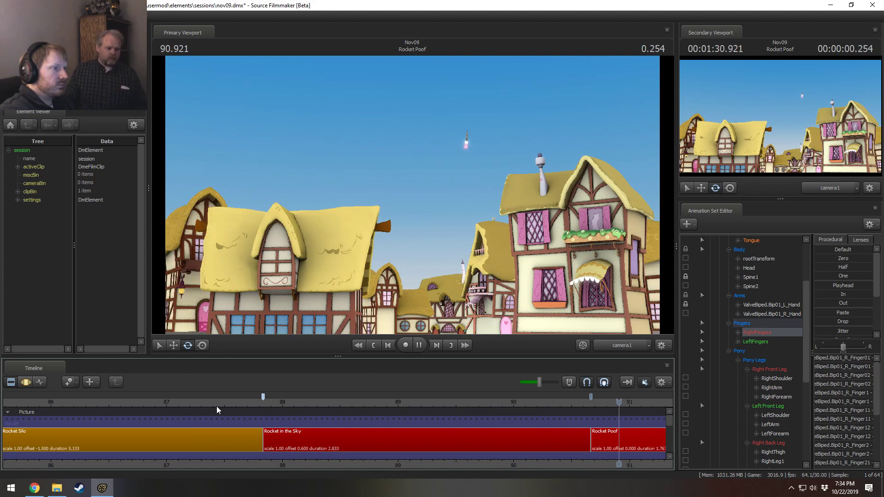
Step: Play the cut from Rocket Silo into Rocket in the Sky, starting just before the cut and again from near Rocket Silo's start
key("space")
left_click_drag(241, 405, 186, 403)
key("space")
scroll(156, 413, "down", 3)
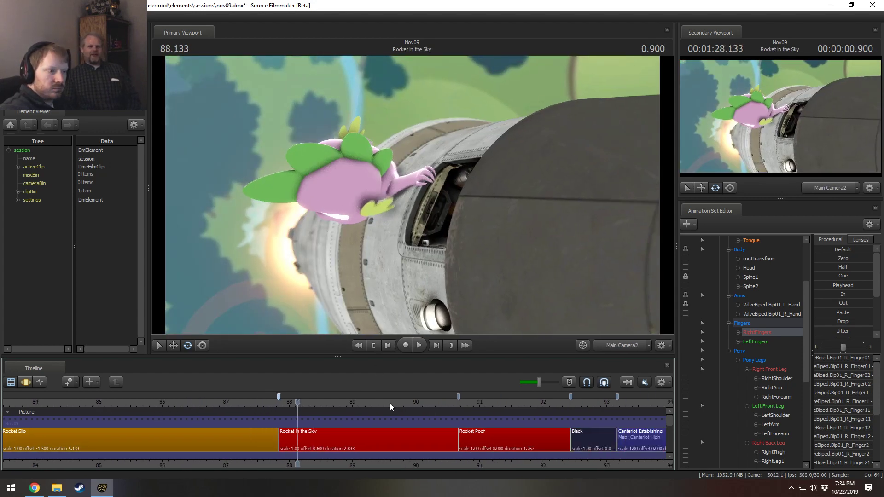
key("space")
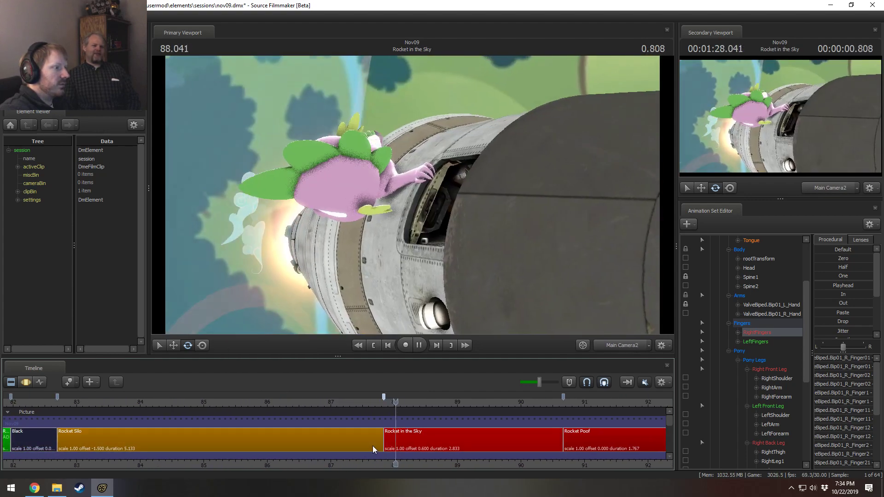
key("space")
left_click(70, 402)
key("space")
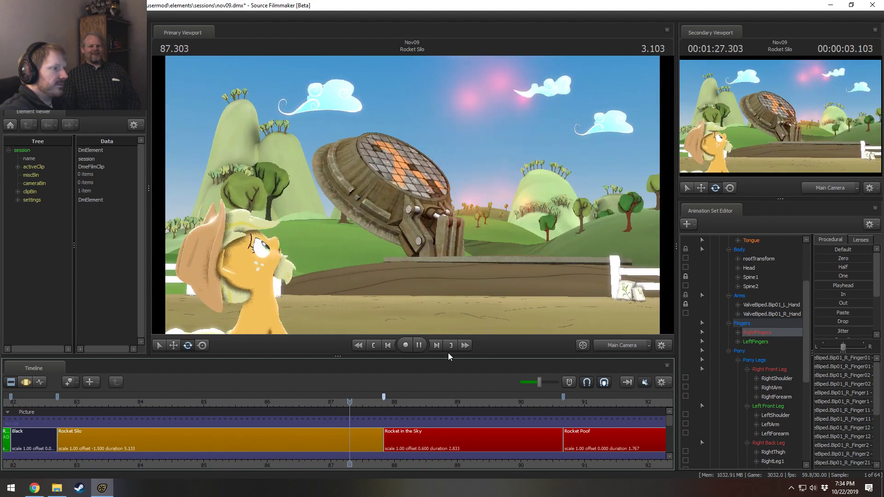
key("space")
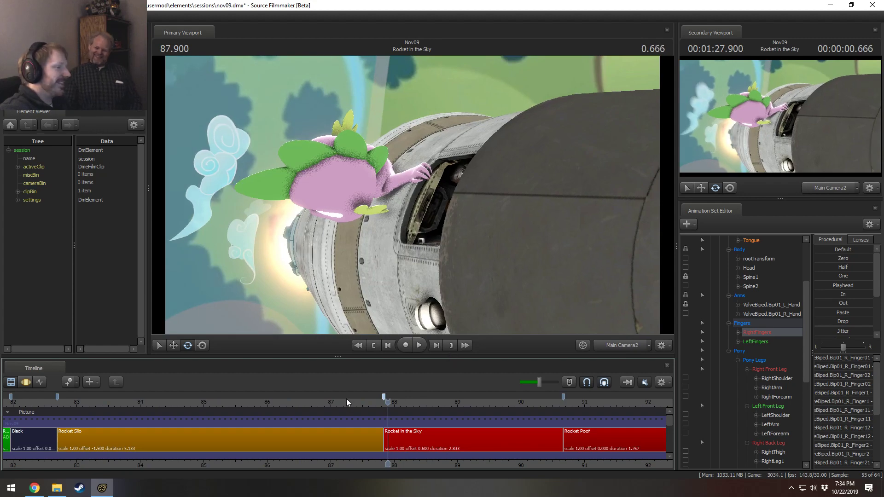
Step: Examine the ponies in Rocket Silo up close through the work camera, playing the shot from 86.166
left_click_drag(346, 402, 322, 402)
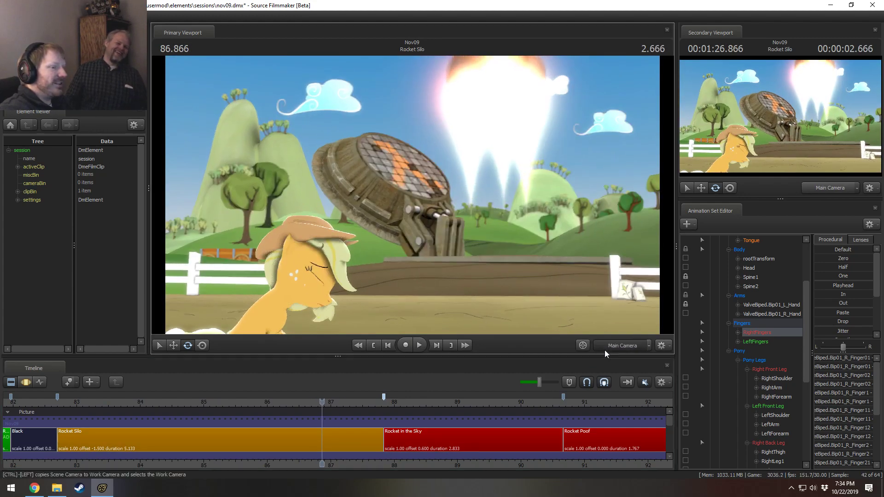
left_click(606, 350)
key("w")
left_click_drag(497, 239, 414, 198)
left_click(277, 401)
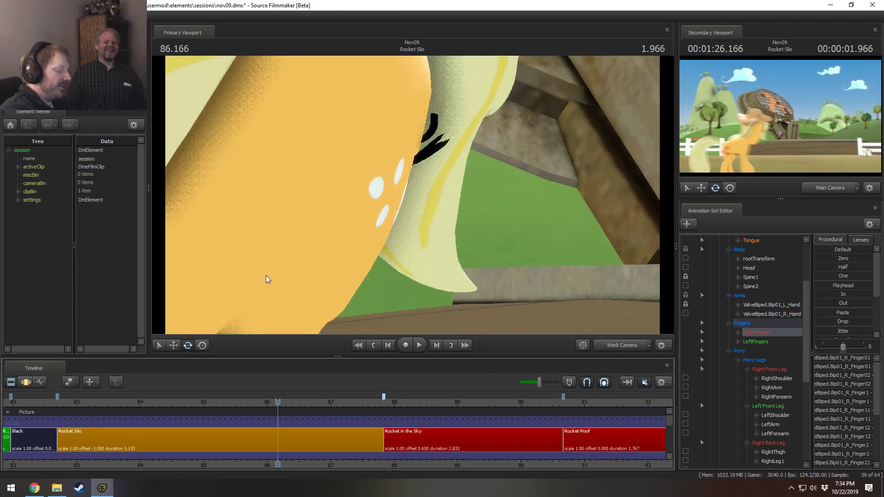
key("space")
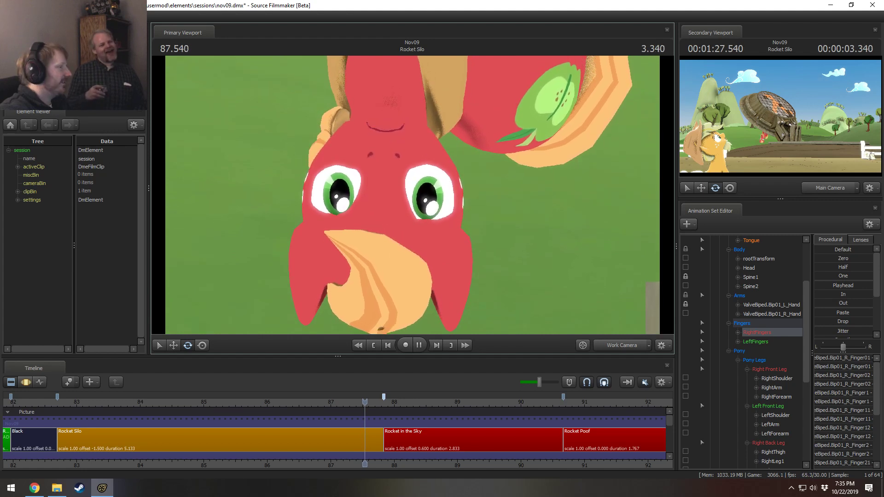
key("space")
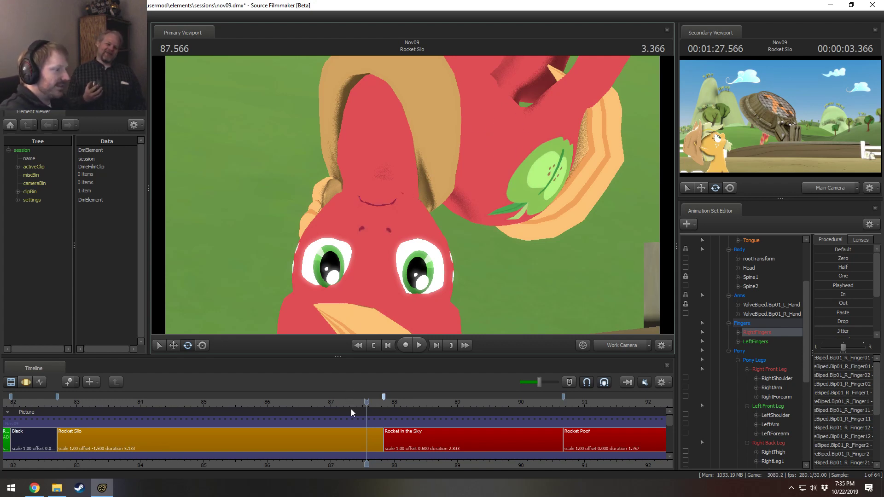
Step: Replay the end of Rocket Silo from 87.233 in the work camera and examine the red pony and Applejack at 87.533
mouse_move(352, 403)
left_mouse_down()
mouse_move(363, 407)
mouse_move(345, 405)
left_mouse_up()
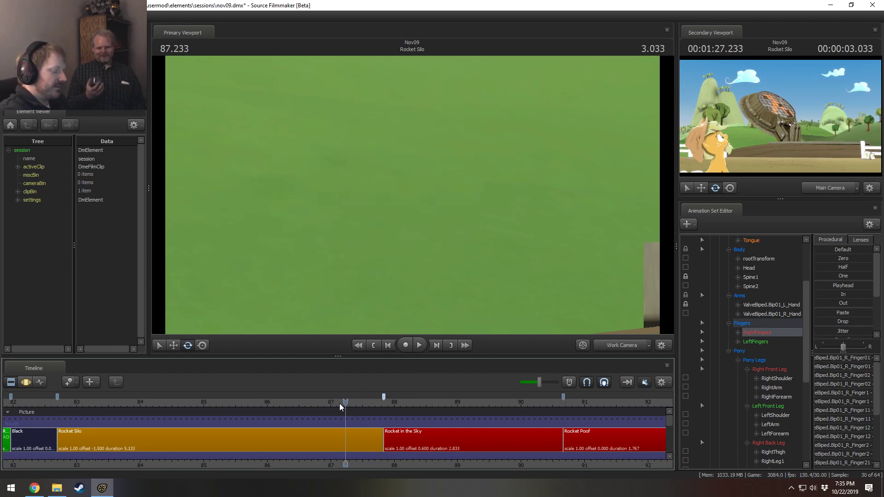
key("space")
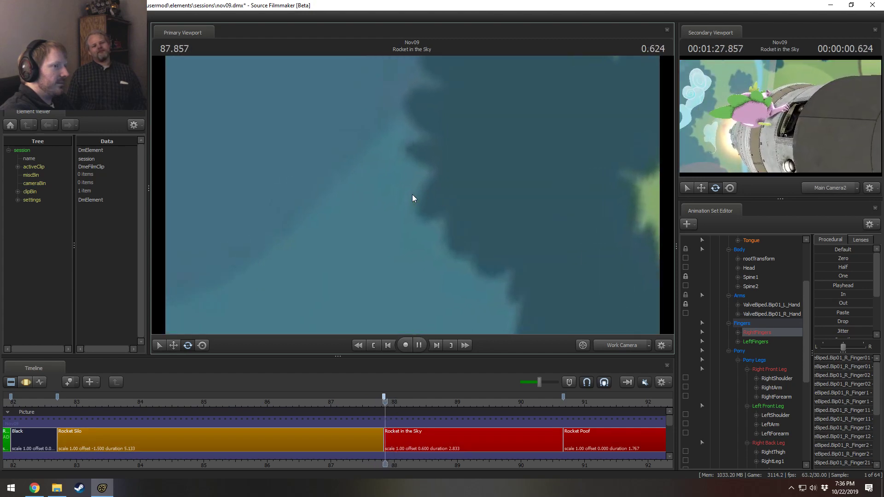
key("space")
key("Left")
key("Left")
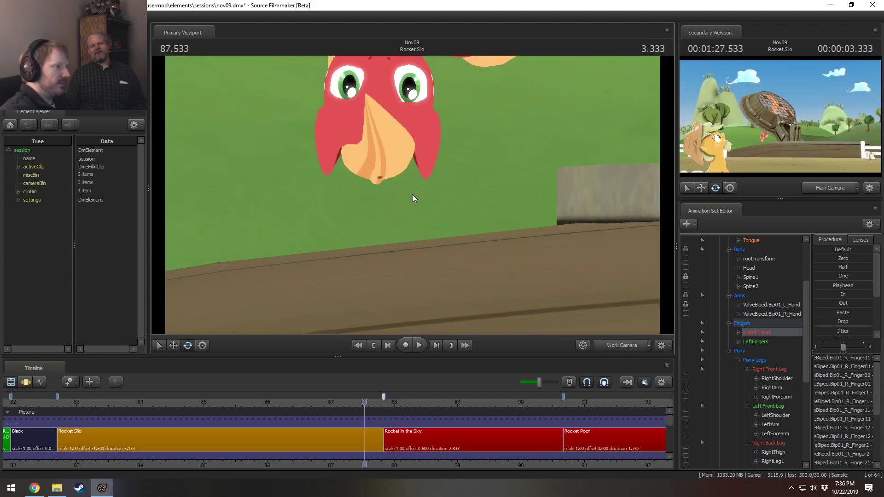
left_click_drag(515, 299, 428, 240)
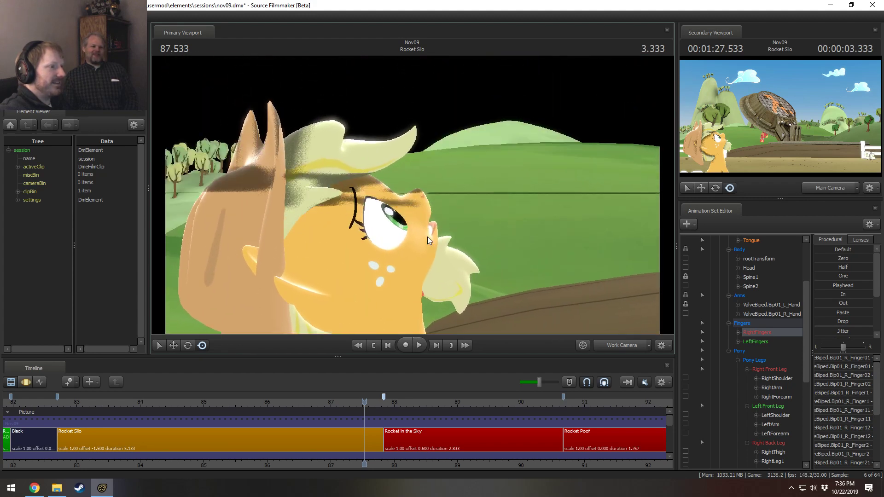
Step: Return to the shot cameras, play Rocket Silo, and scrub to the start of Rocket in the Sky at 87.833
left_click(620, 344)
key("space")
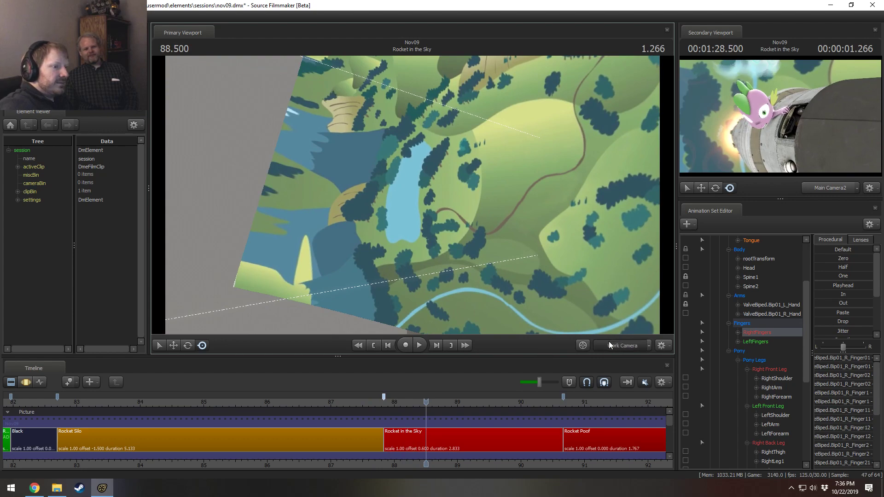
left_click(608, 345)
key("space")
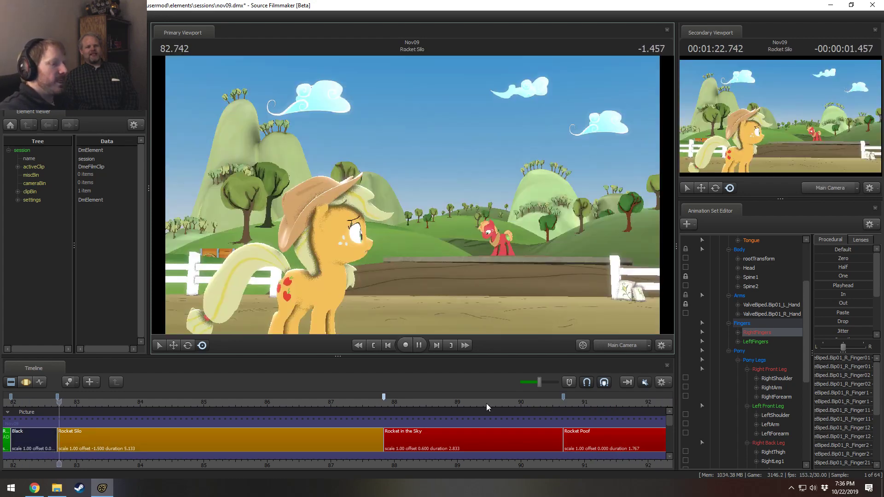
key("space")
mouse_move(184, 406)
left_mouse_down()
mouse_move(383, 410)
mouse_move(382, 431)
left_mouse_up()
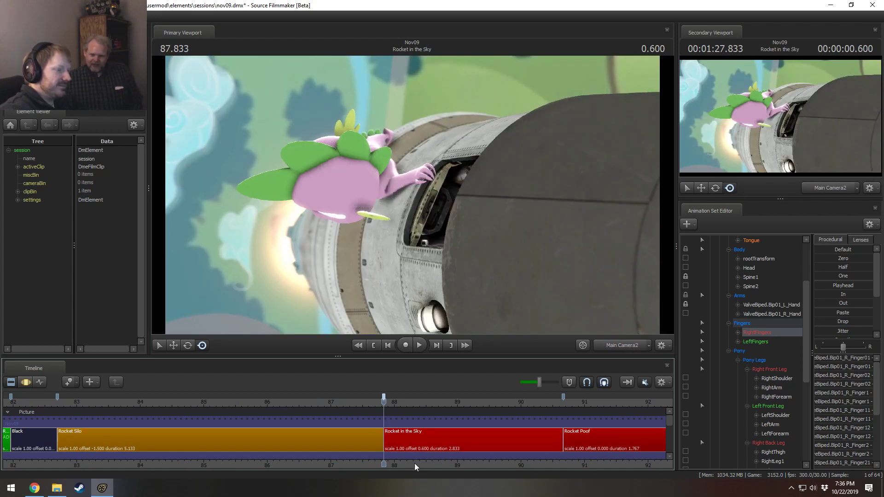
middle_click_drag(414, 462, 239, 476)
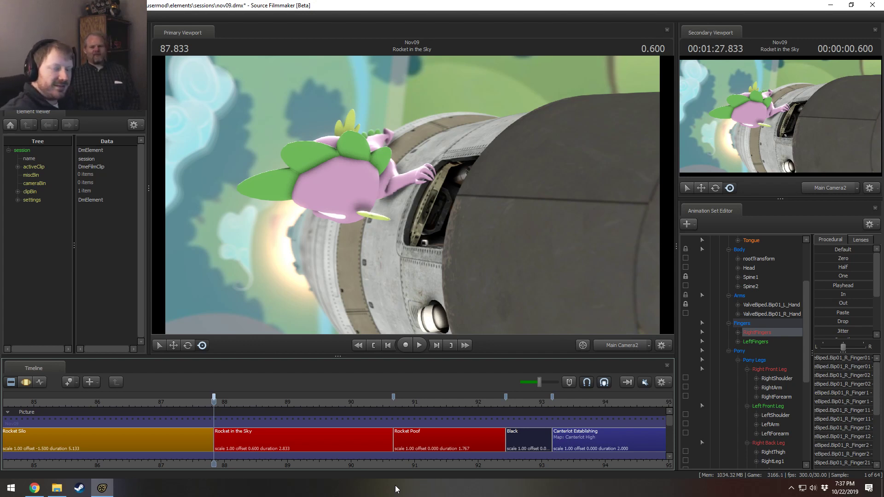
Step: Select the Rocket in the Sky clip and play it from 87.833 up to 90.000
left_click(334, 436)
key("space")
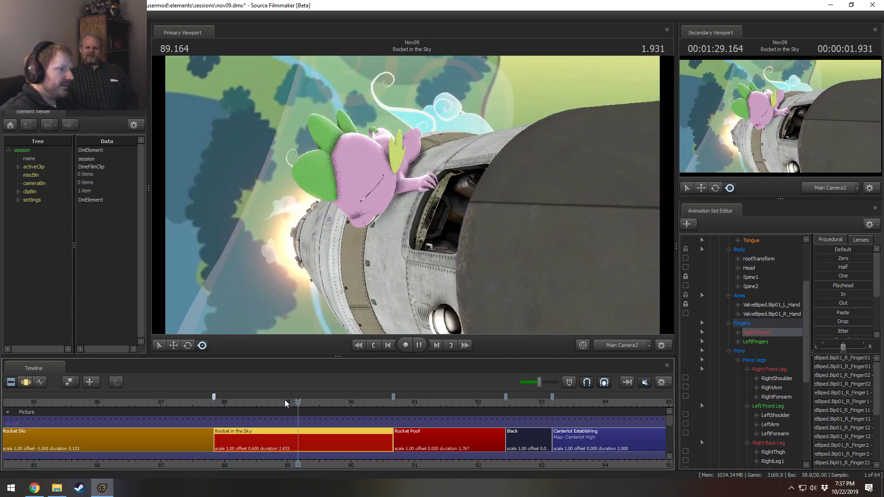
key("space")
right_click(437, 281)
key("Escape")
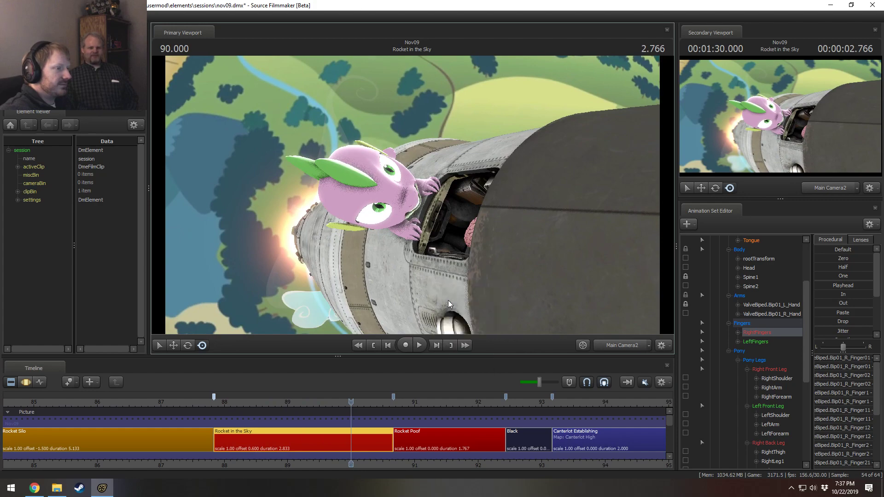
Step: Replay Rocket in the Sky from its start into Rocket Poof, and play its second half up to 90.033 again
left_click(215, 403)
key("space")
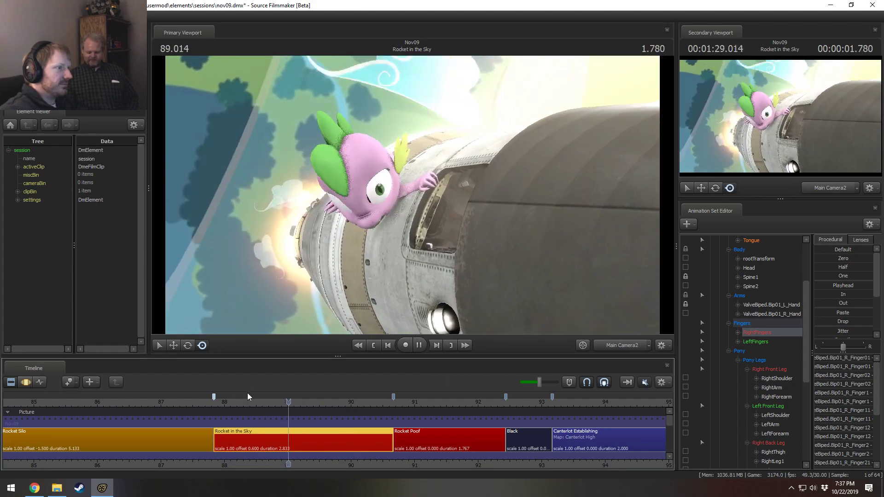
key("space")
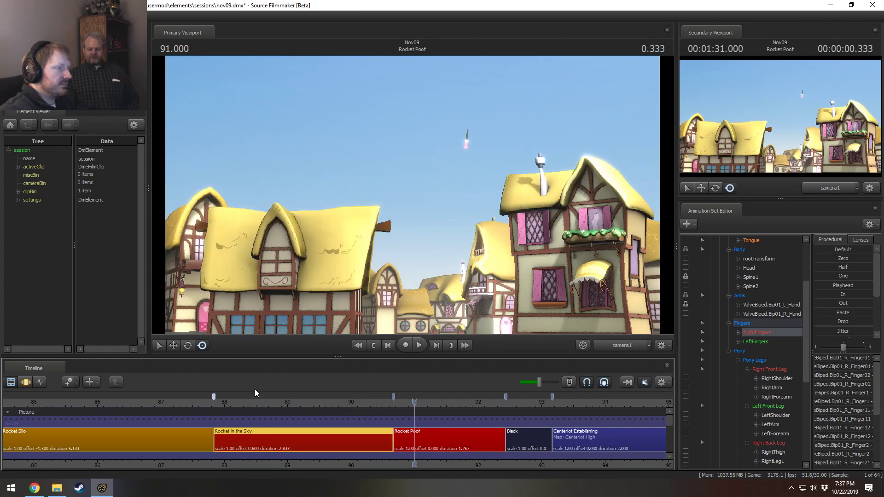
left_click_drag(247, 404, 309, 401)
key("space")
key("space")
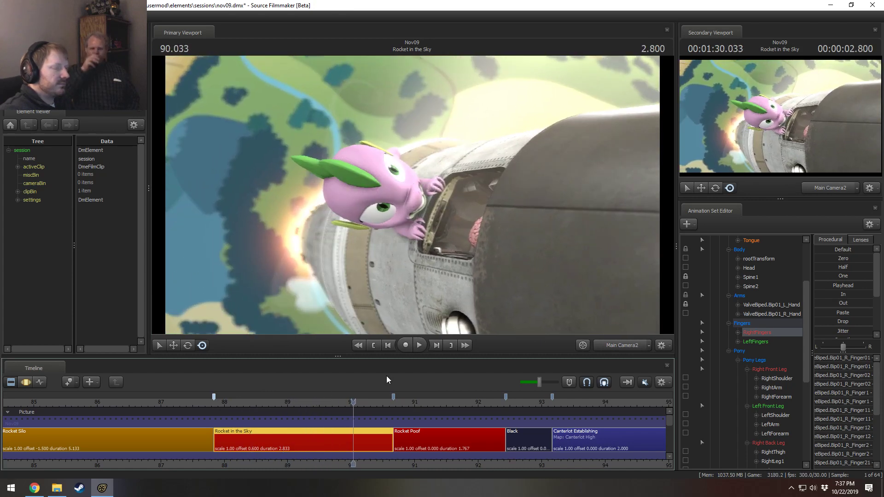
Step: Set the Rocket in the Sky clip's colour to red 150 and green 100
right_click(359, 433)
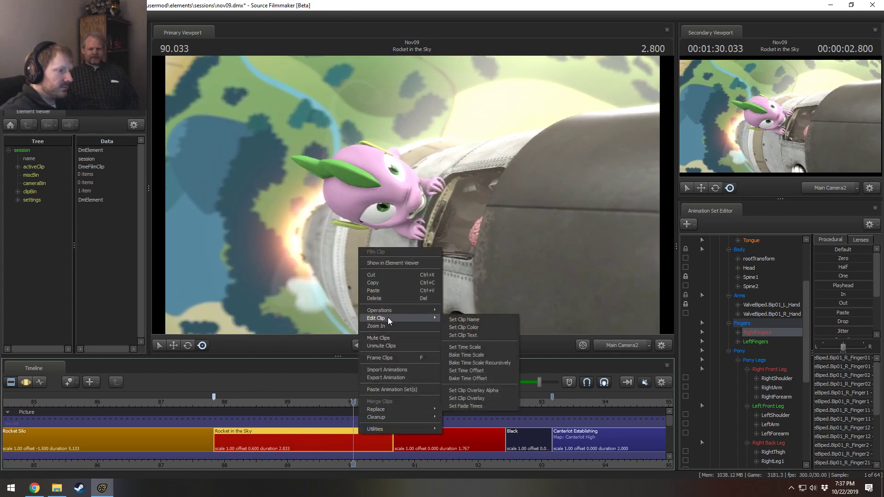
mouse_move(433, 318)
left_click(463, 327)
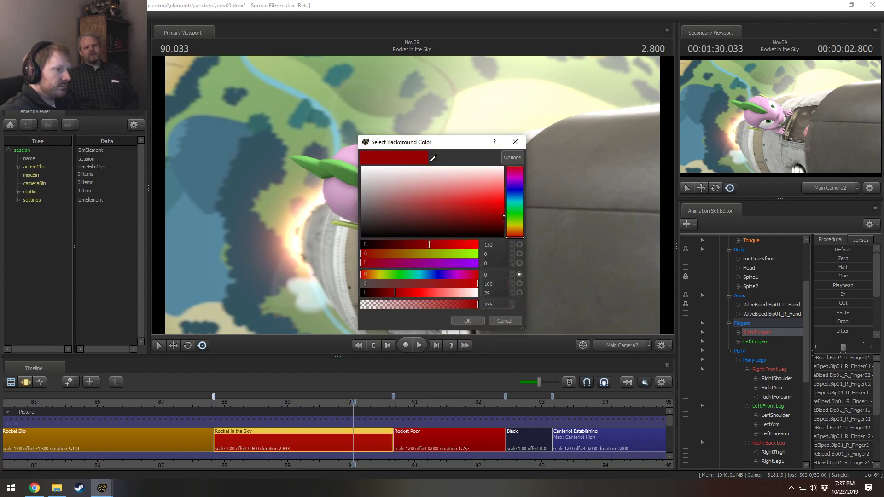
double_click(496, 247)
type("150")
key("Tab")
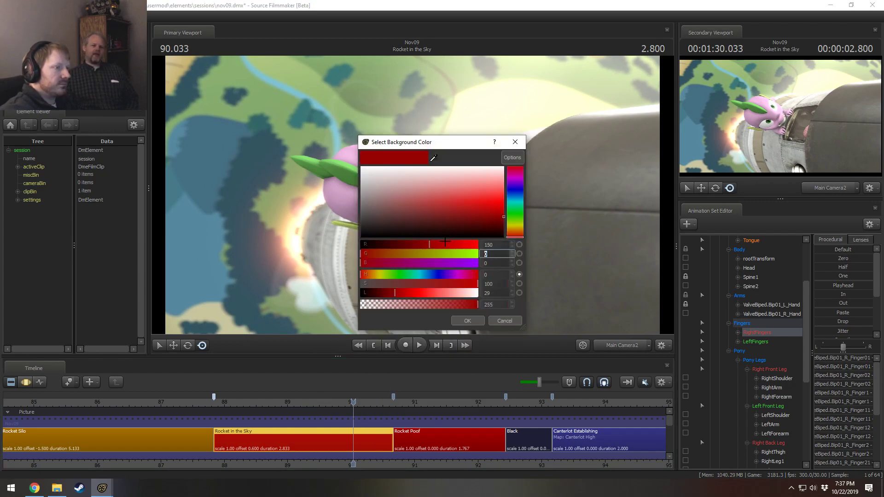
type("100")
key("Return")
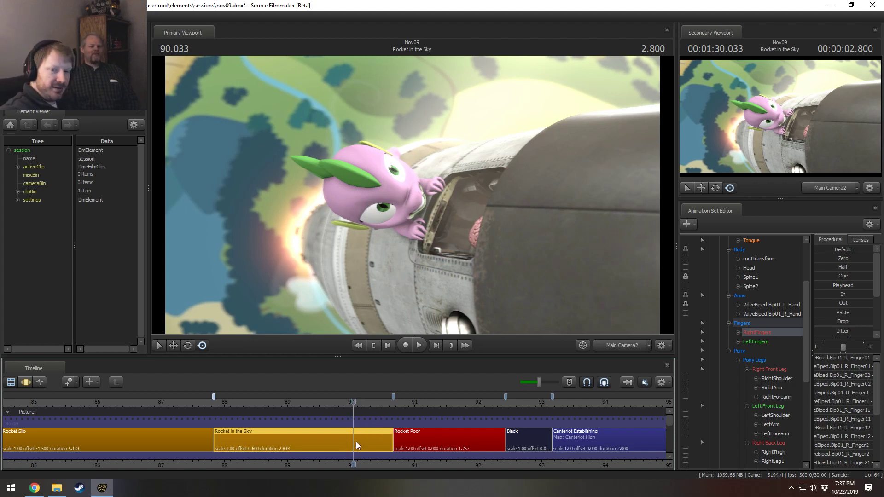
Step: Scrub ahead to the opening of the Rocket Poof shot at 90.700
scroll(308, 446, "down", 2)
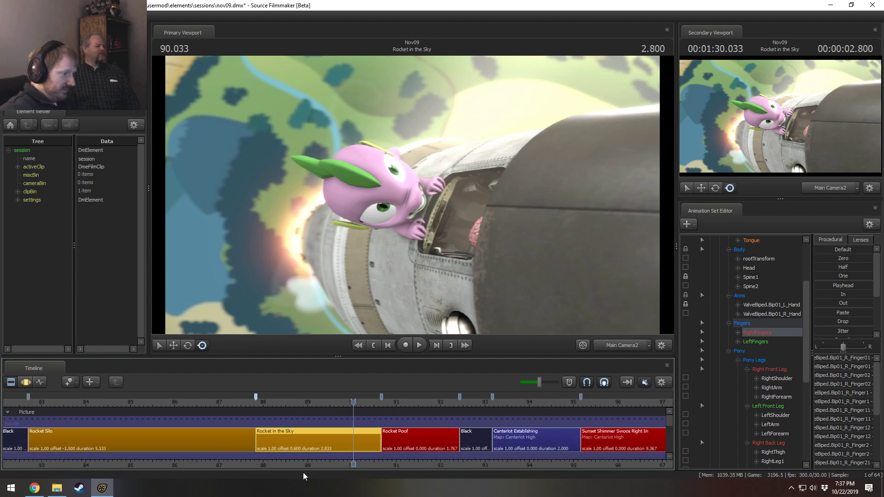
middle_click_drag(313, 446, 204, 419)
left_click_drag(221, 407, 277, 408)
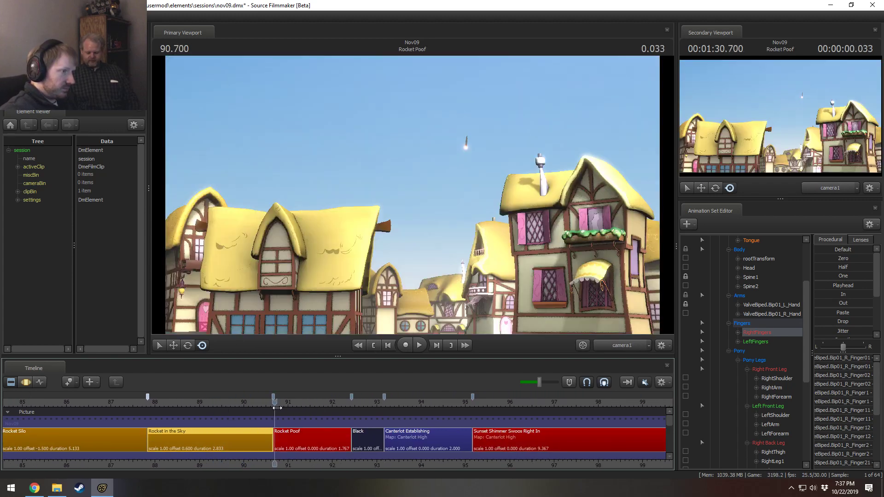
Step: Replay the end of Rocket in the Sky into the Rocket Poof shot, stopping at 91.333
key("space")
left_click(228, 406)
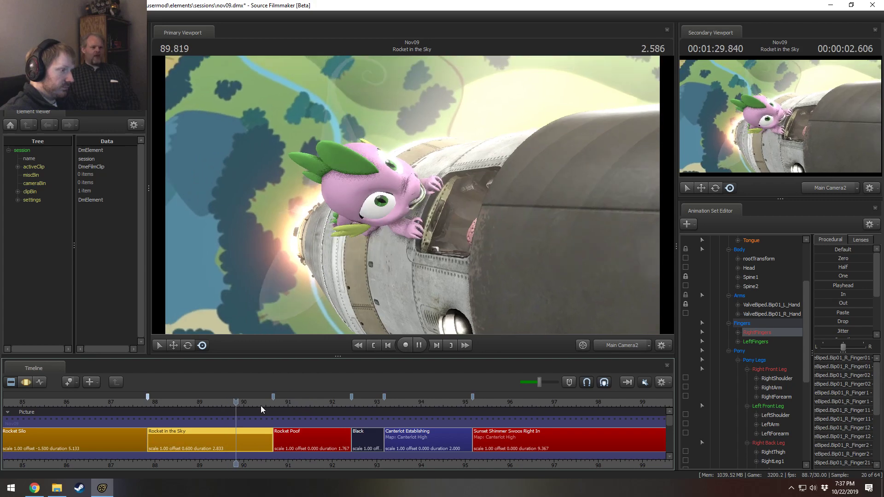
key("space")
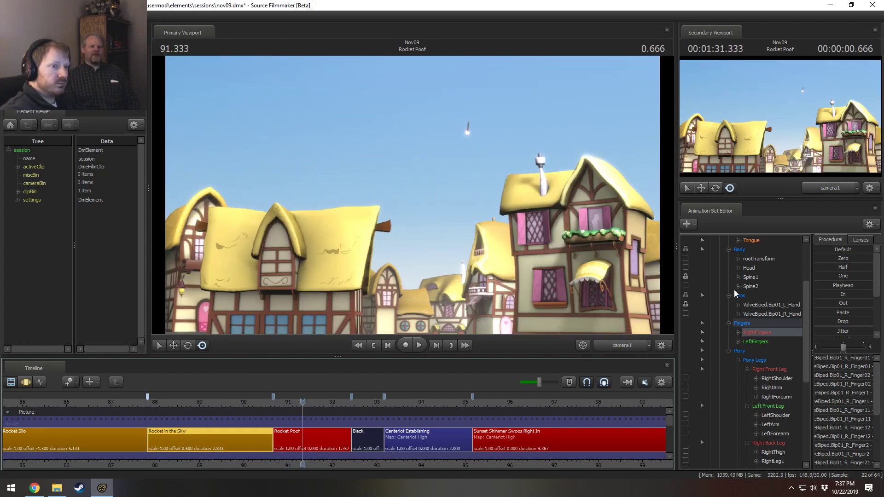
Step: Collapse Spike's open control groups and the Actors group of the Rocket in the Sky shot
scroll(735, 291, "up", 2)
left_click(728, 305)
left_click(729, 250)
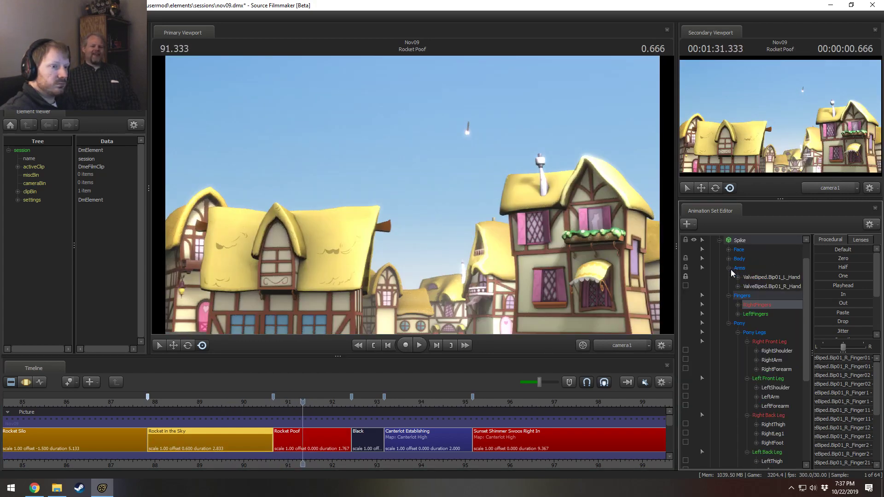
left_click(729, 268)
left_click(728, 277)
left_click(728, 286)
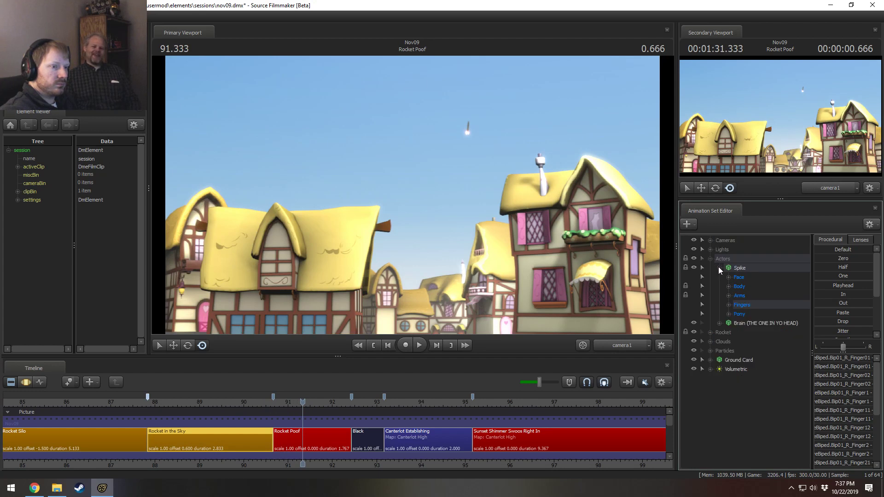
left_click(711, 259)
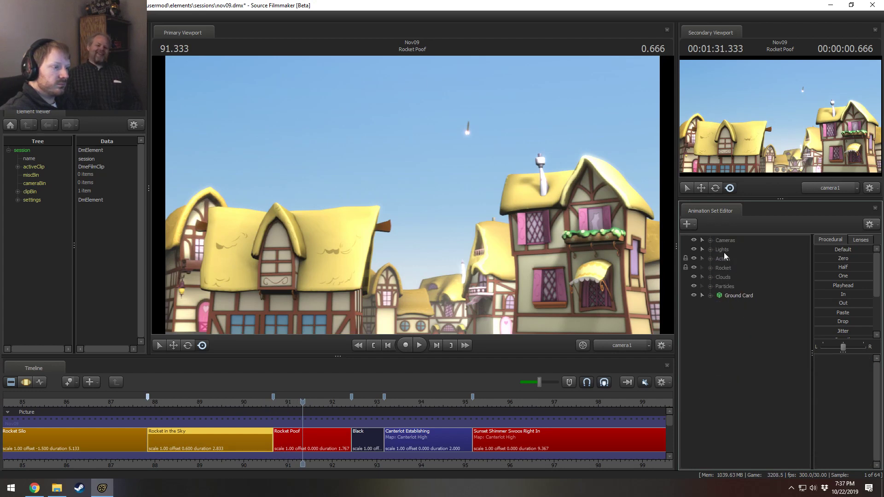
Step: Select the Rocket Poof clip and its camera1 in the Motion Editor, with the time selection covering all time
left_click(310, 430)
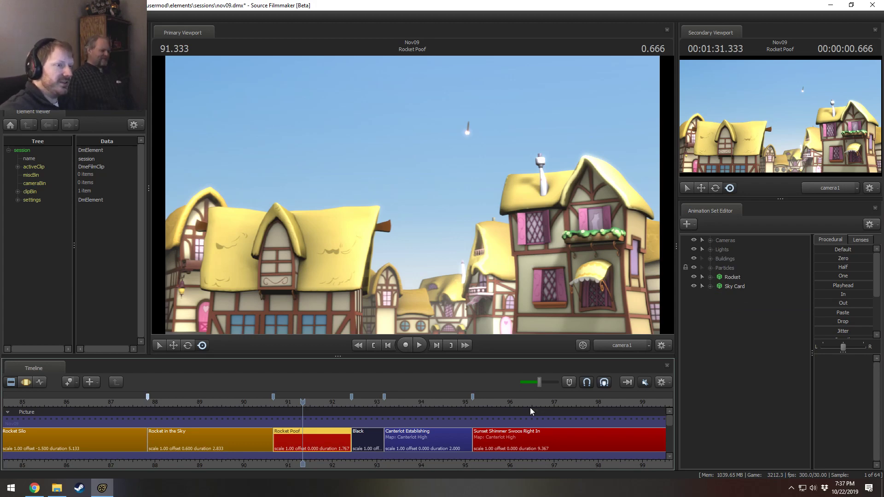
left_click(721, 241)
key("F2")
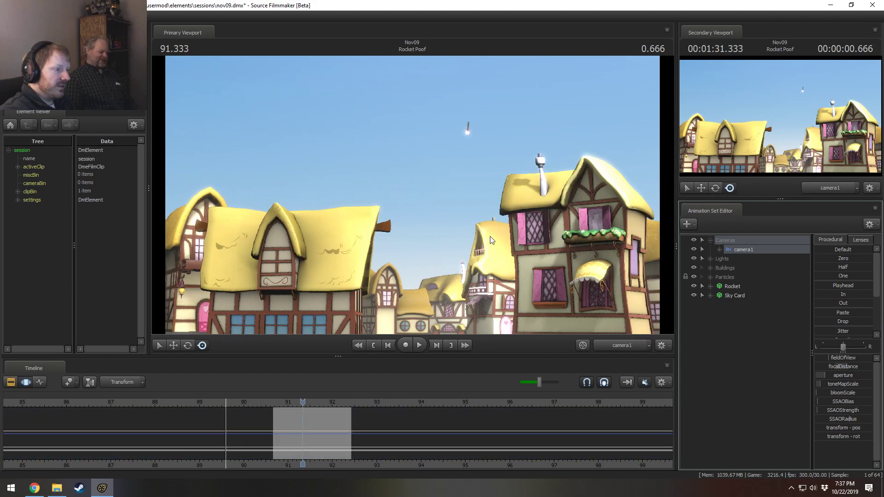
left_click(361, 444)
key("ctrl+a")
Step: Try moving camera1 vertically and tilting it to reframe the Rocket Poof buildings against the sky
left_click_drag(455, 283, 413, 187)
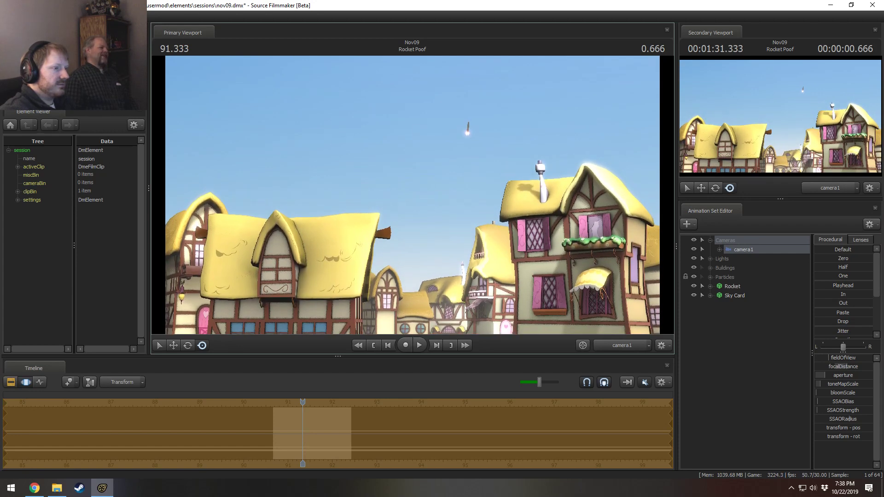
key("z")
left_click_drag(413, 187, 412, 194)
key("x")
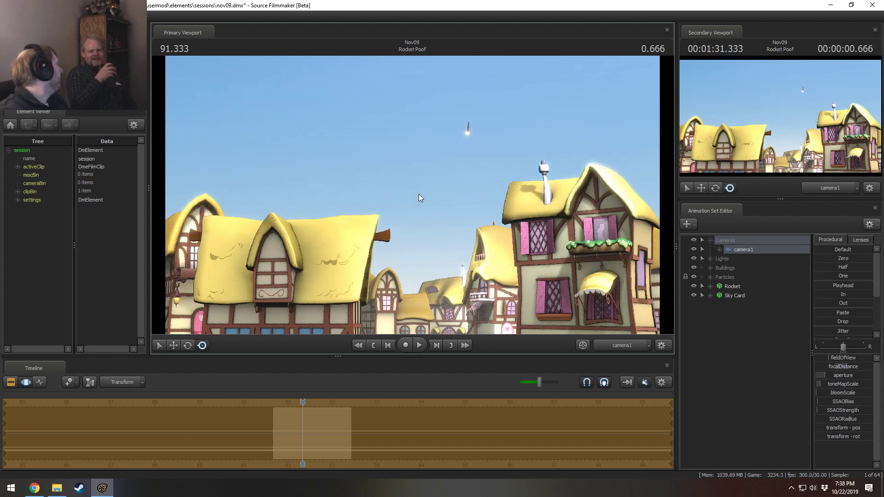
left_click_drag(414, 175, 410, 158)
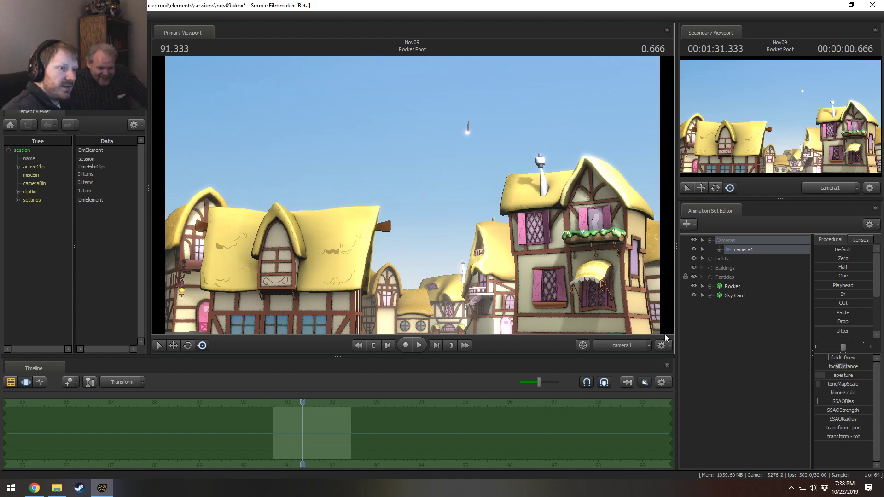
Step: Examine the Rocket Poof buildings down to their bases from a pulled-back work camera
left_click(606, 343)
left_click_drag(520, 249, 413, 194)
key("s")
left_click(457, 299)
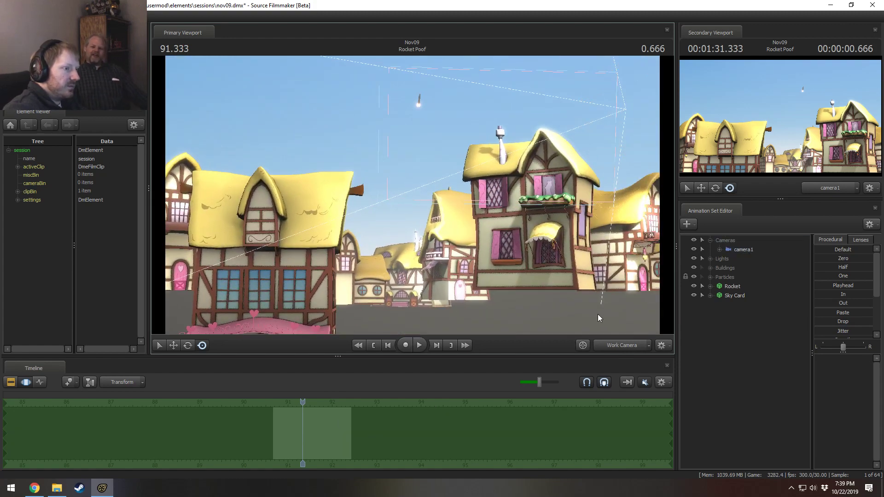
left_click(621, 342)
left_click(618, 345)
left_click_drag(414, 193, 332, 229)
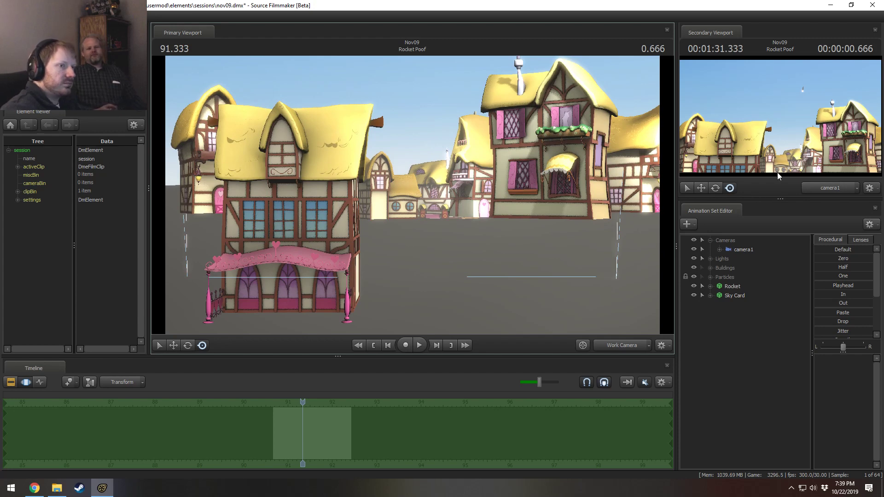
Step: Check the framing through camera1 again, and view the whole village set from farther back with the work camera
left_click(739, 249)
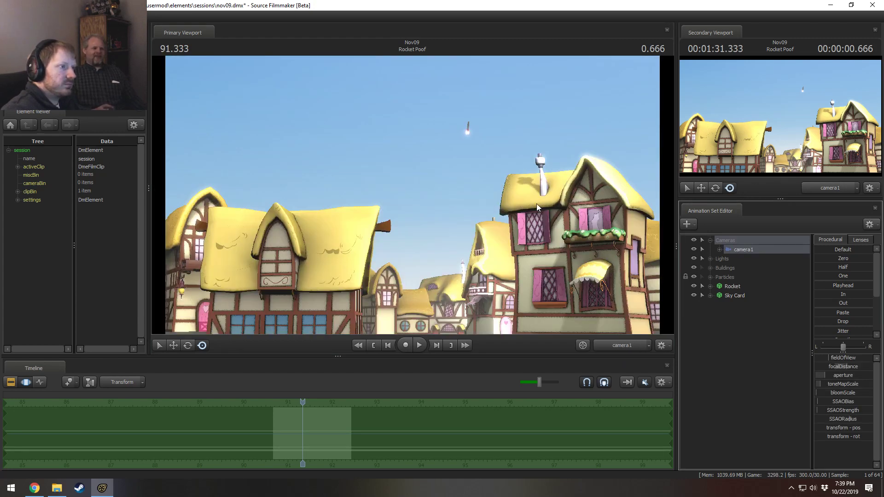
left_click_drag(465, 196, 465, 195)
left_click(612, 344)
key("s")
left_click_drag(584, 295, 650, 237)
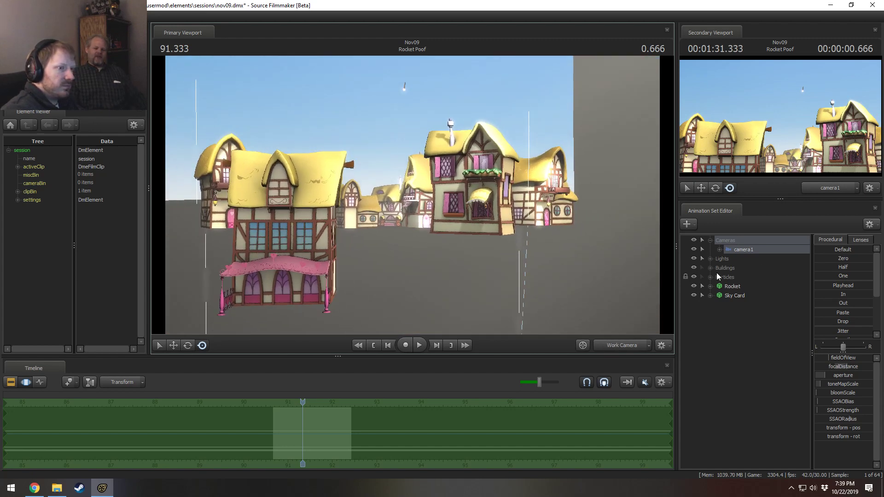
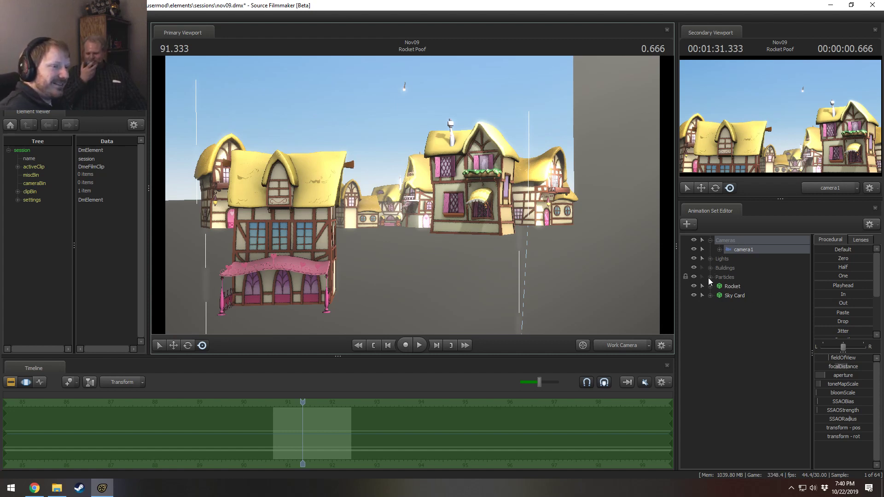
Step: Lower the bridged_b1 building from the Buildings group slightly over the whole shot
left_click(710, 258)
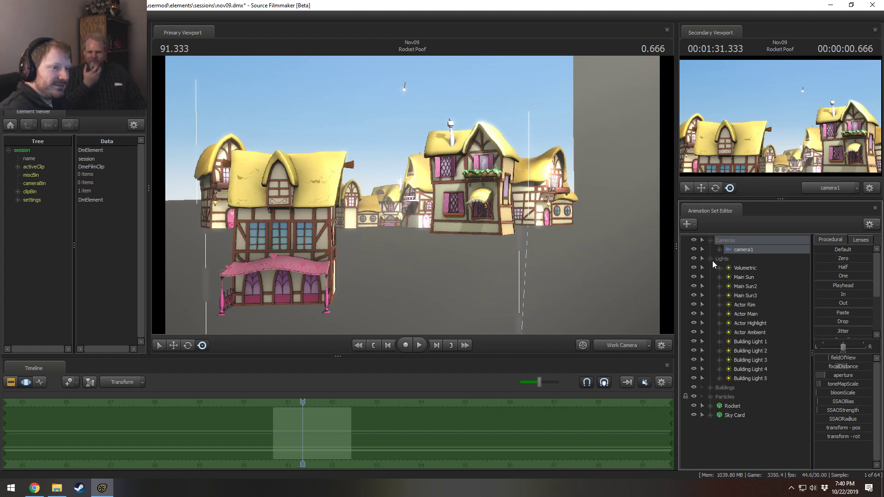
left_click(710, 258)
left_click(710, 268)
left_click(735, 279)
key("w")
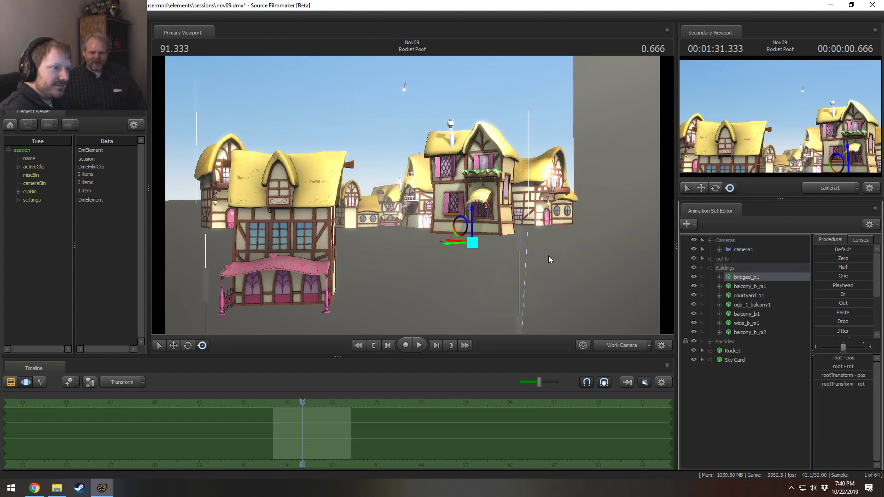
left_click(473, 225)
left_click_drag(473, 225, 473, 229)
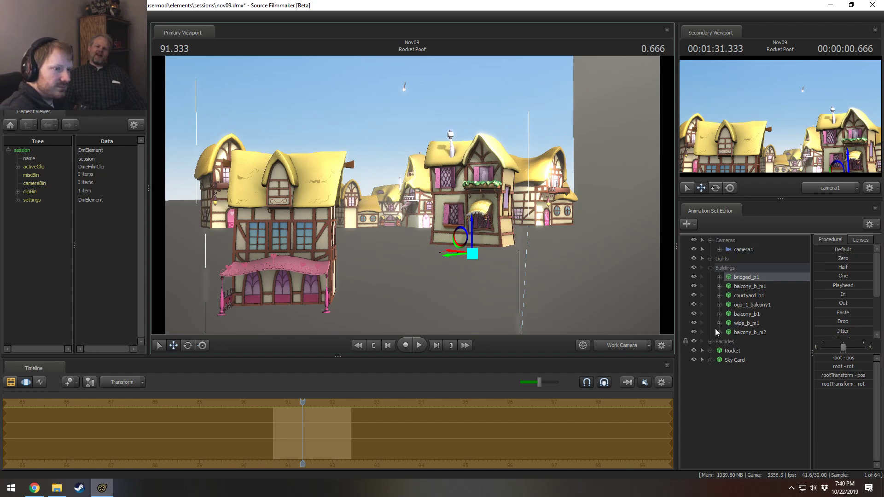
key("ctrl+z")
Step: Lower the ogb_1_balcony1 and balcony_b_m2 buildings together slightly, and collapse the Buildings group
left_click(743, 249)
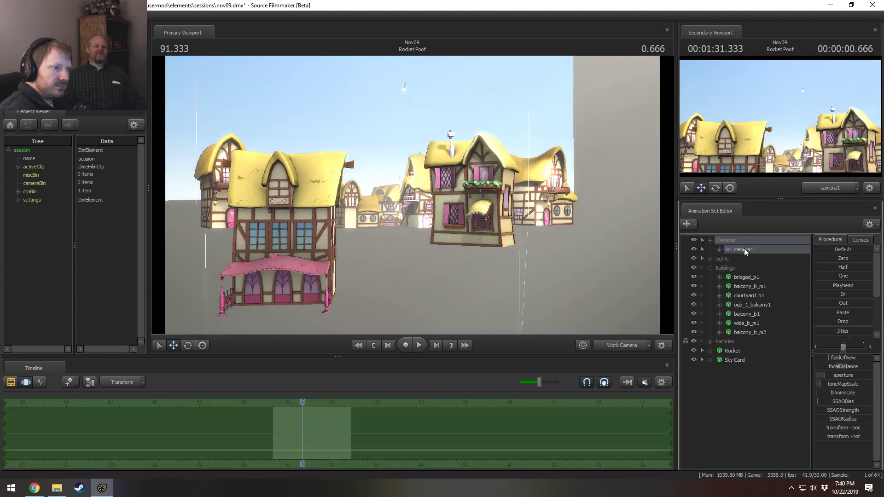
left_click_drag(392, 230, 413, 199)
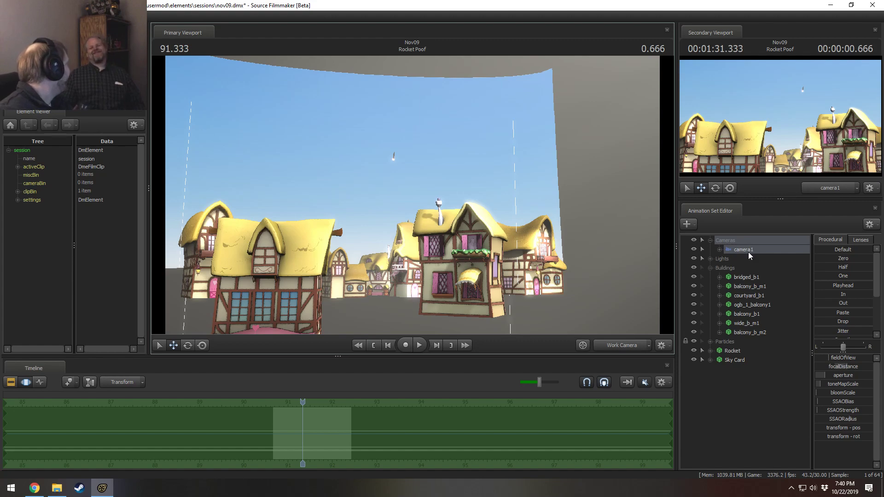
left_click_drag(612, 291, 612, 291)
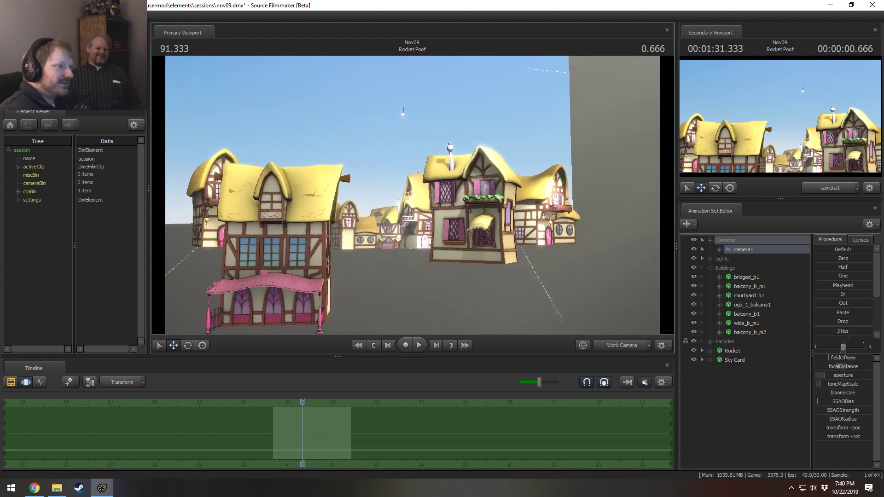
left_click_drag(494, 219, 494, 219)
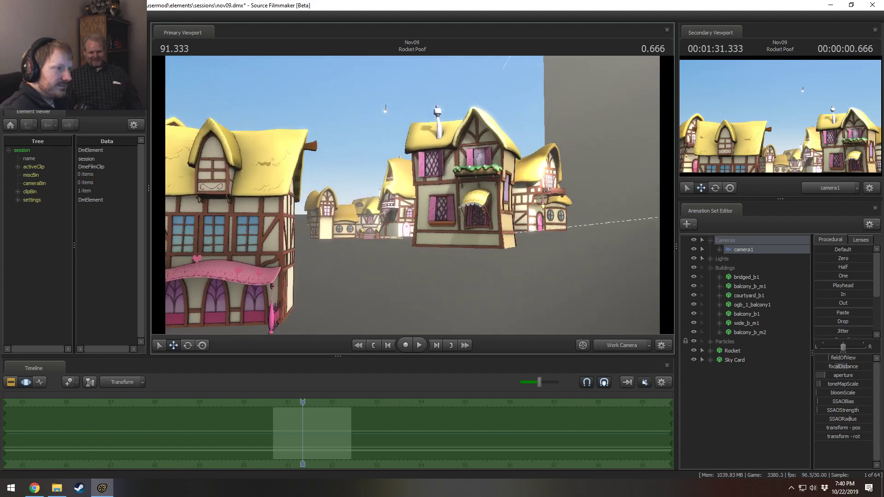
left_click_drag(427, 204, 427, 203)
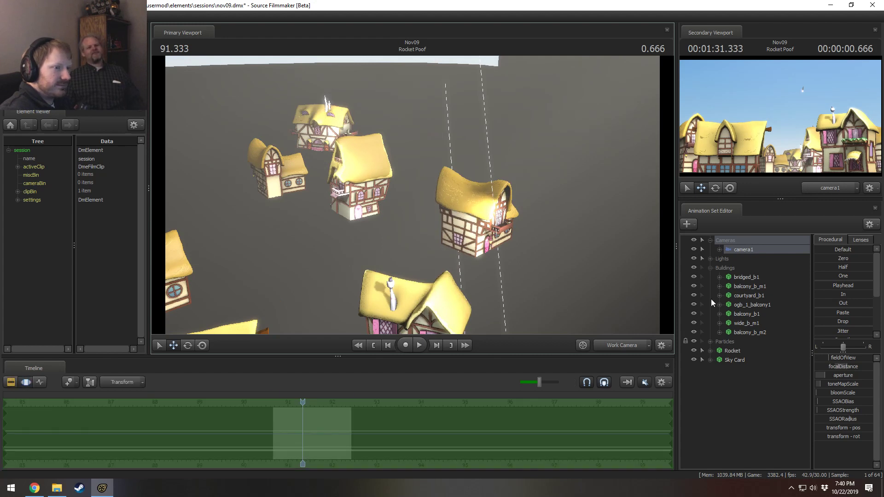
left_click(478, 239)
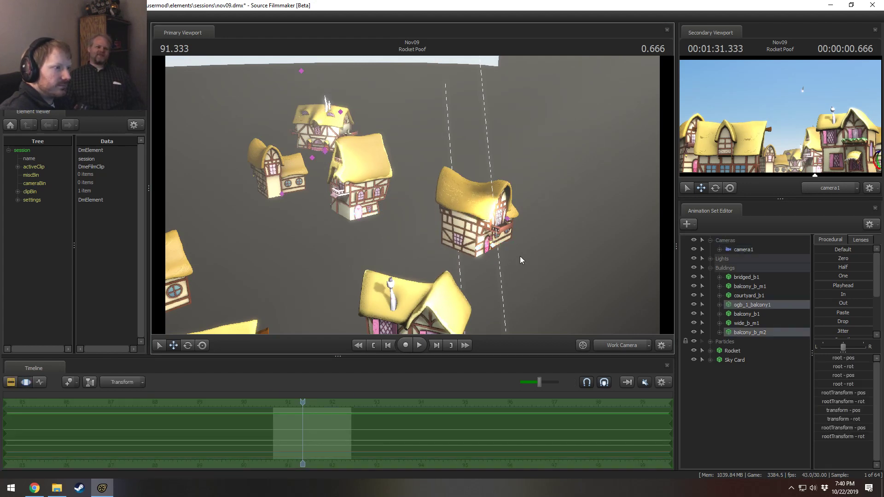
left_click_drag(480, 220, 480, 228)
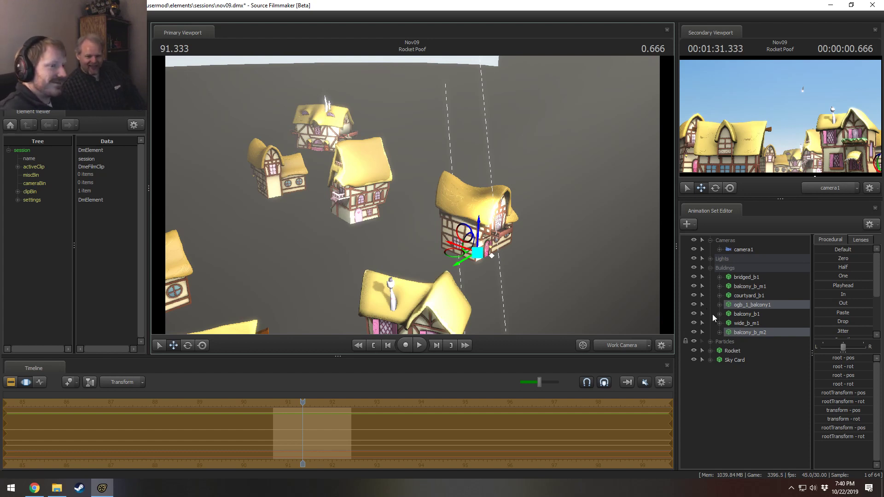
left_click(710, 268)
left_click(718, 332)
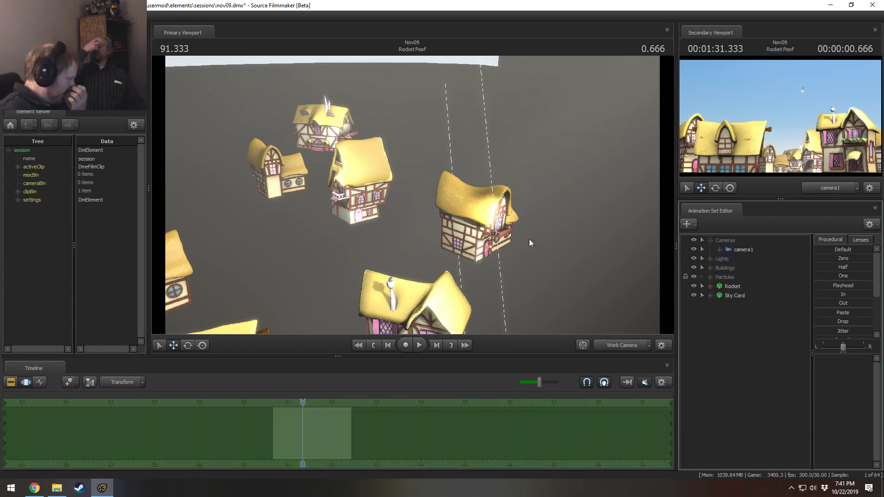
Step: Check the adjusted buildings through camera1, and match the work camera to it before pulling back for a wider view
left_click(618, 343)
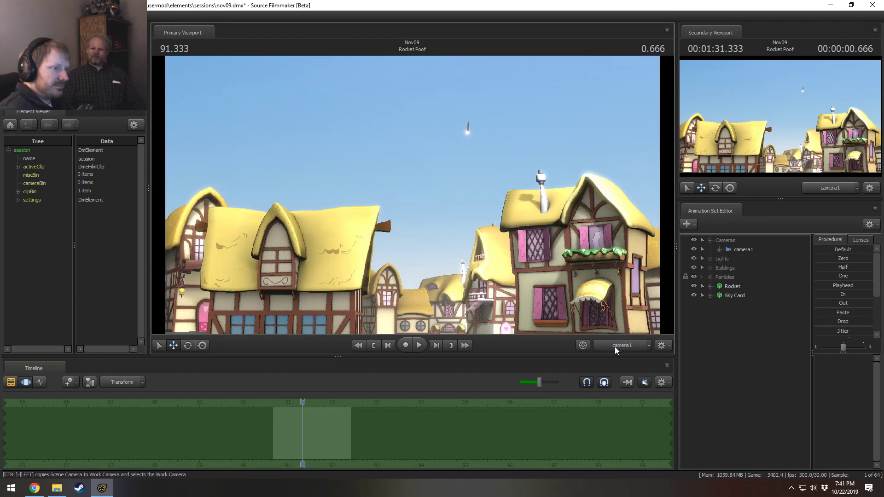
left_click(615, 347, "ctrl")
left_click_drag(530, 299, 569, 333)
key("s")
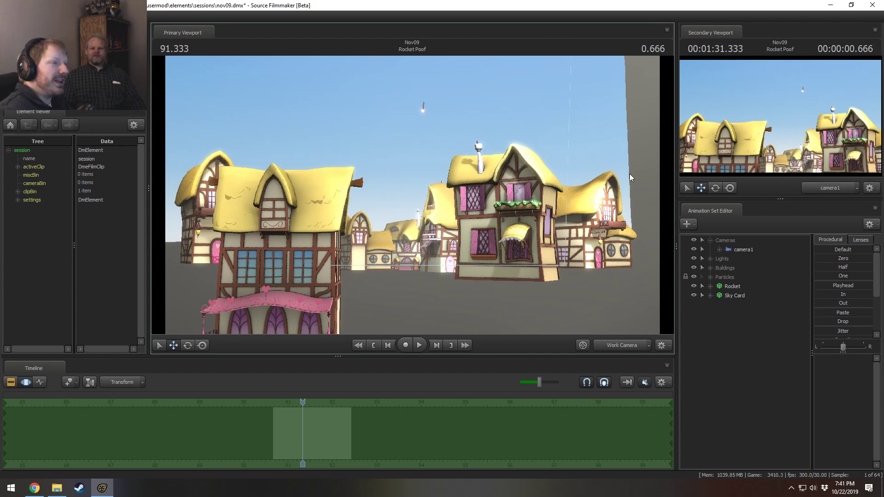
mouse_move(412, 198)
left_mouse_down()
mouse_move(411, 207)
mouse_move(411, 198)
left_mouse_up()
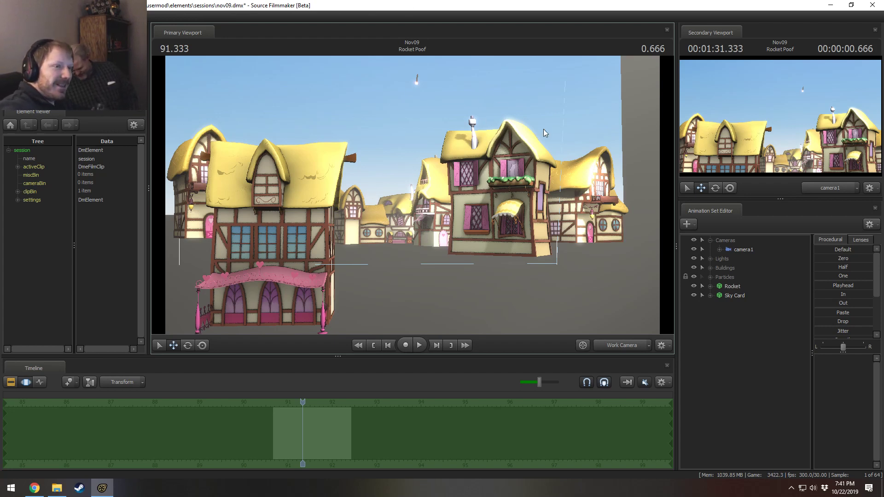
Step: Raise the courtyard_b1 building with the pink awning slightly over the whole shot
left_click(712, 269)
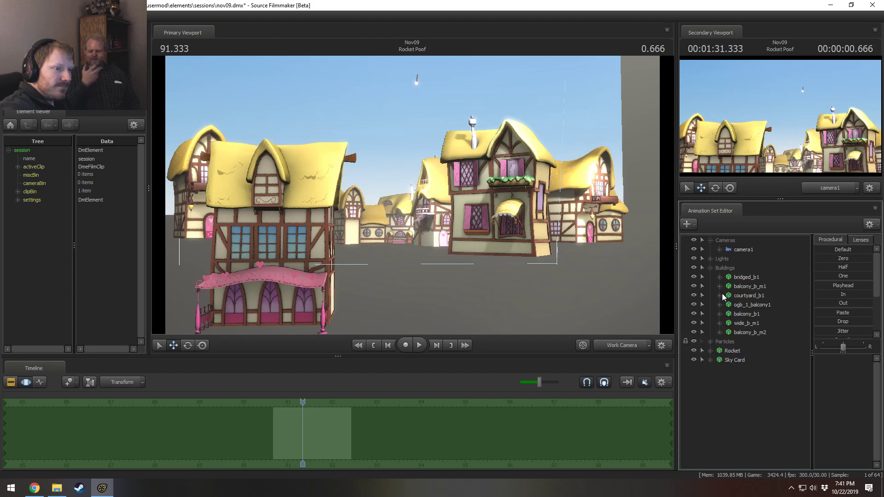
left_click(730, 314)
left_click(734, 325)
left_click(736, 334)
left_click(748, 304)
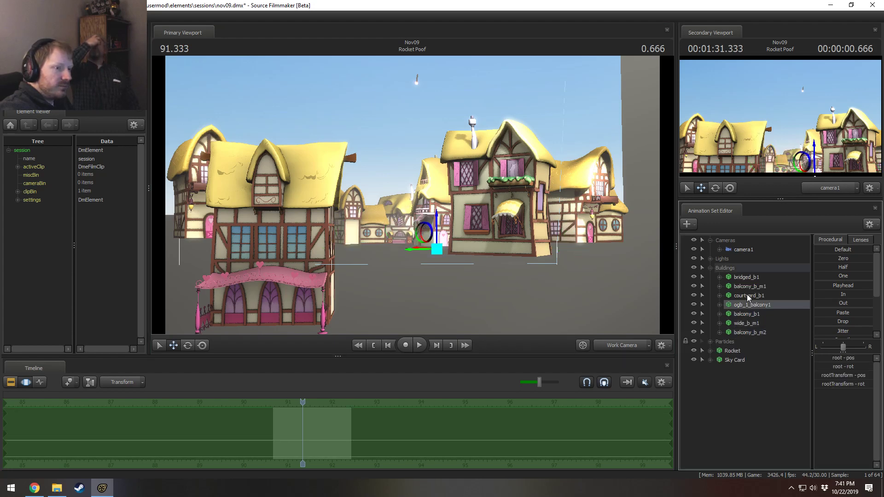
left_click(746, 295)
mouse_move(275, 303)
left_mouse_down()
mouse_move(274, 311)
mouse_move(278, 291)
left_mouse_up()
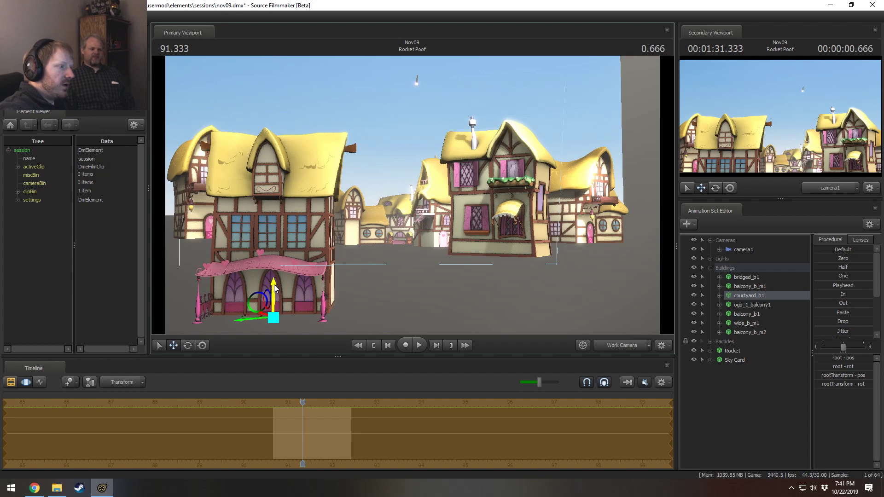
Step: Raise the courtyard_b1 building slightly along its vertical axis for the whole shot
left_click_drag(276, 286, 292, 252)
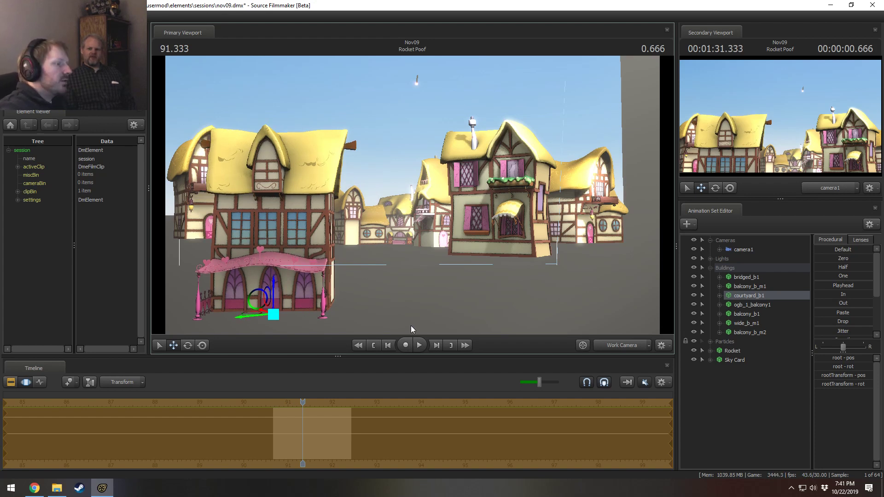
key("F3")
key("F4")
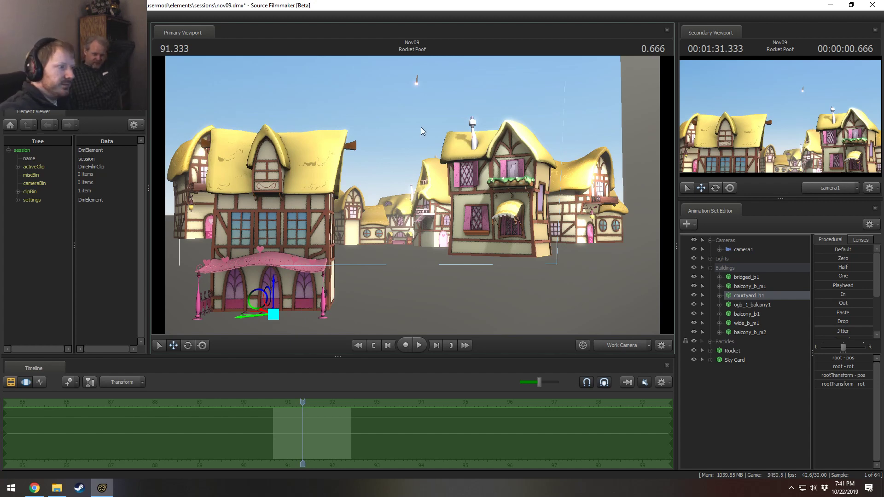
key("s")
left_click_drag(421, 127, 411, 195)
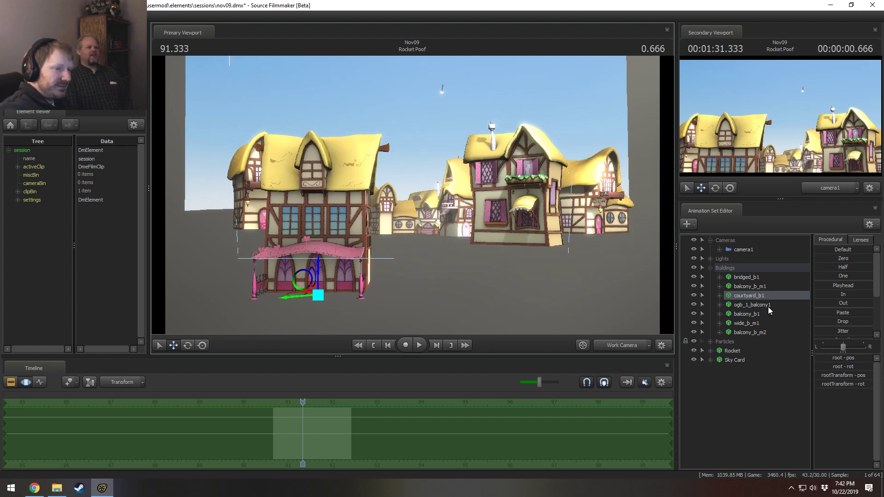
left_click_drag(598, 300, 626, 293)
key("s")
left_click_drag(419, 210, 412, 194)
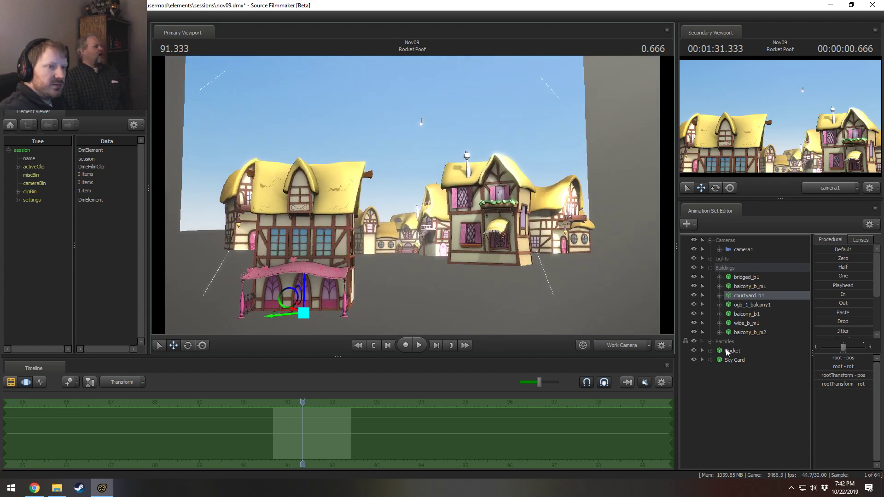
Step: Rename the camera1 animation set as Main Camera
left_click(739, 250)
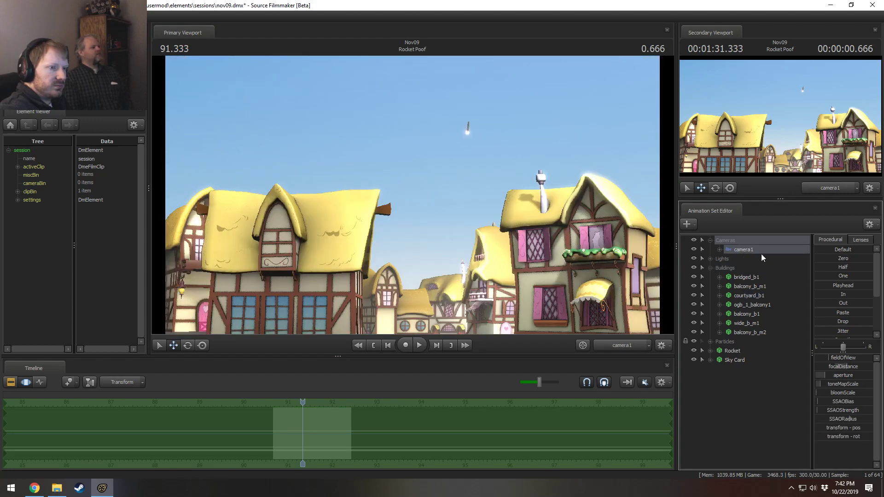
right_click(760, 252)
left_click(777, 260)
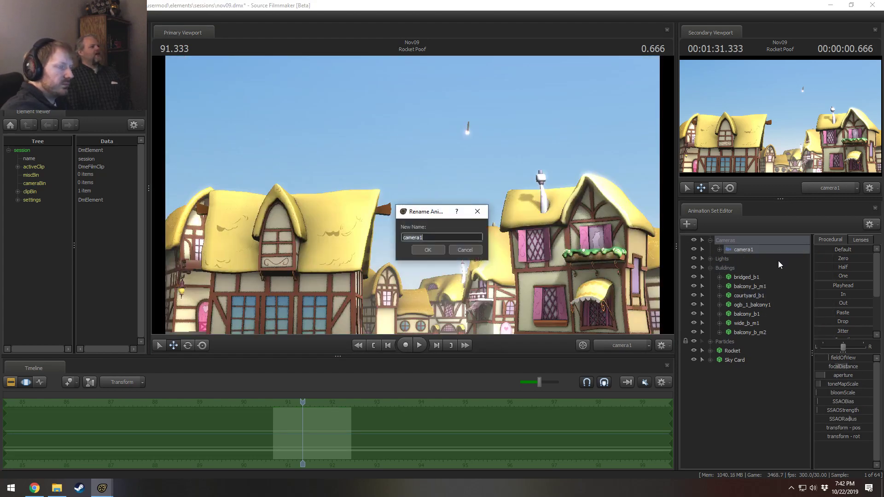
type("Ma")
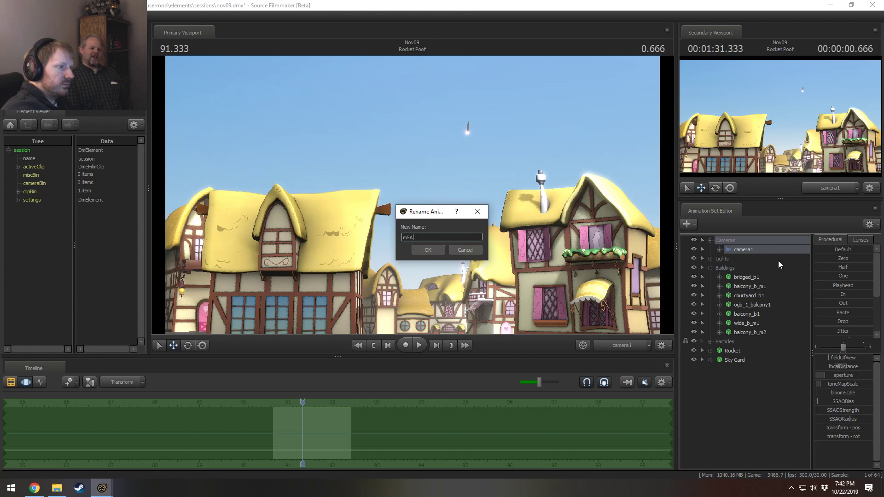
type("in Camera")
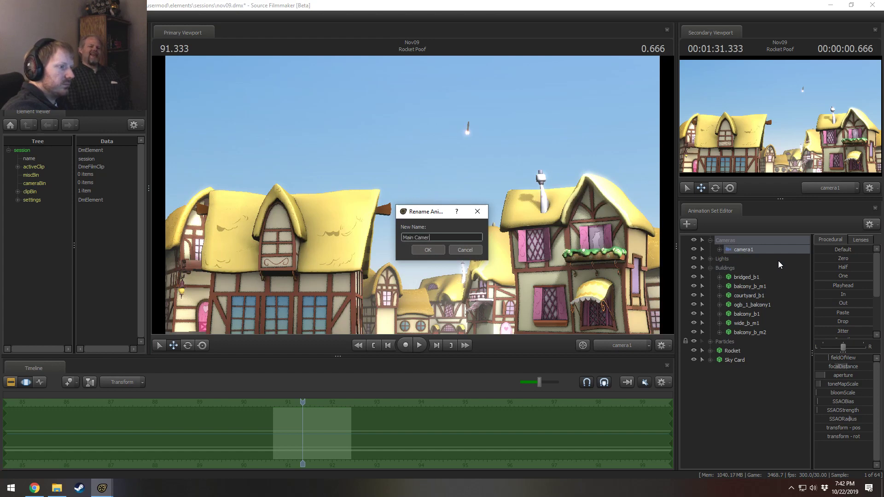
key("Return")
Step: Open the camera's element data in the Element Viewer and set its name to Main Camera
right_click(777, 251)
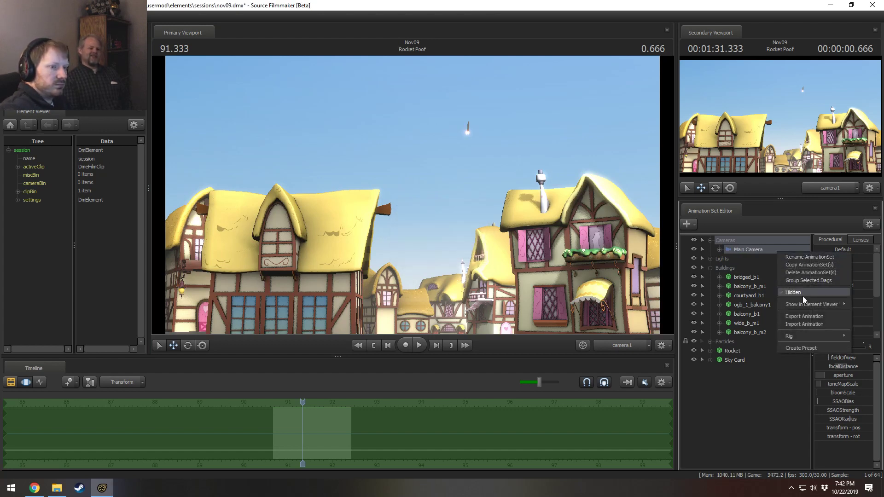
left_click(768, 315)
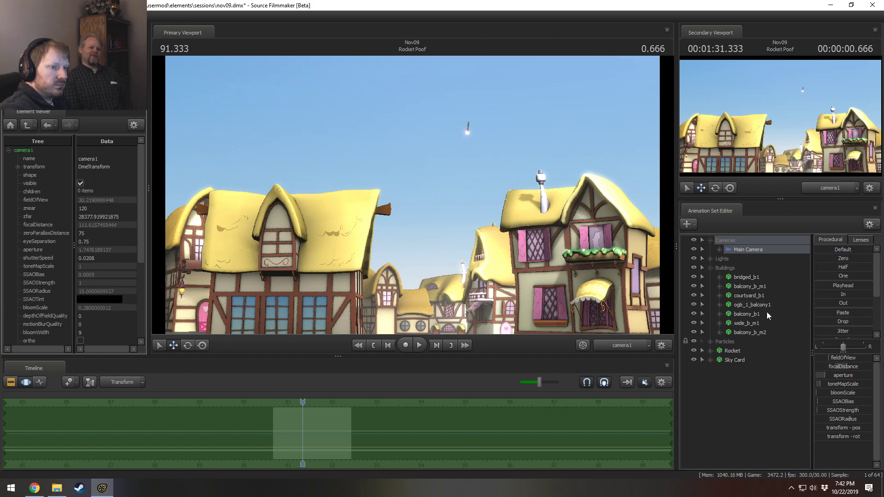
left_click(48, 158)
type("Main Camera")
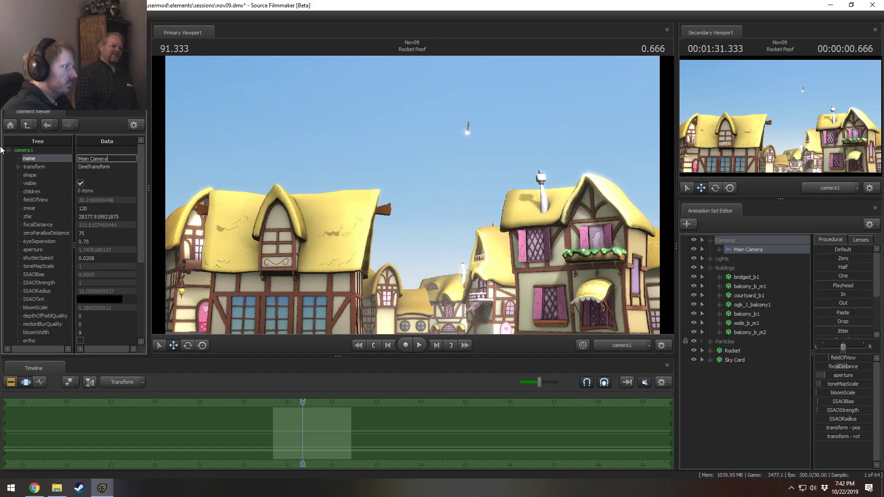
key("Return")
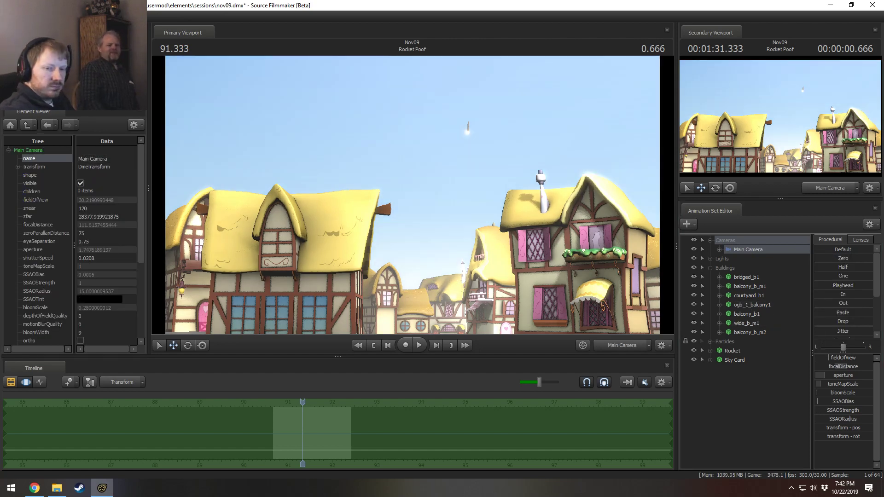
Step: Lower and re-aim Main Camera slightly so the foreground buildings sit higher in the frame, and commit the change
left_click_drag(736, 252, 458, 209)
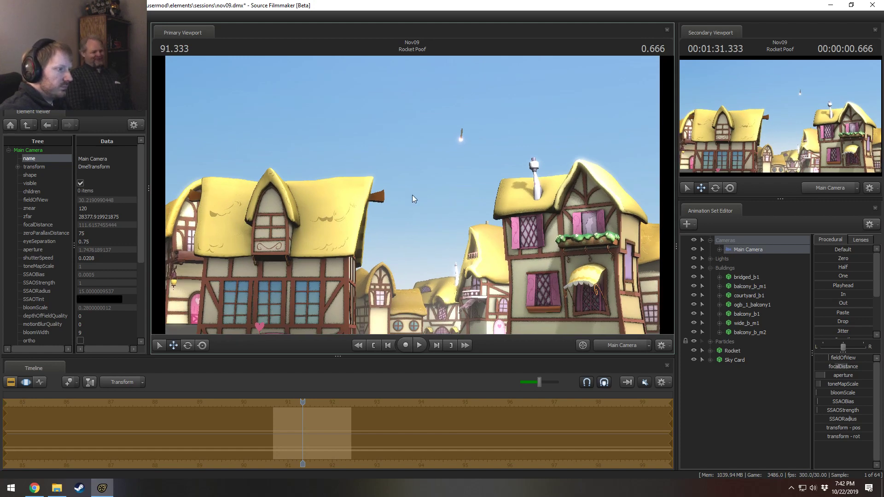
left_click(603, 346)
left_click_drag(600, 331, 412, 199)
key("F2")
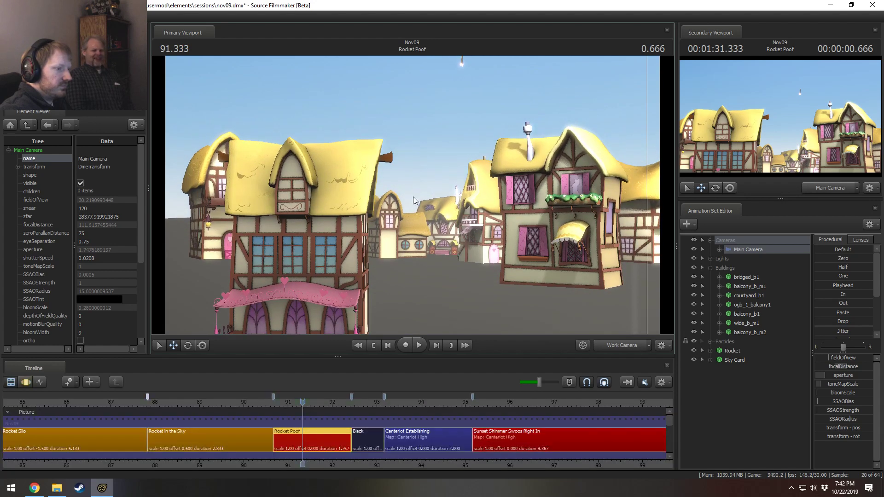
key("F3")
Step: Look through Main Camera and raise it slightly so the building roofs sit lower in the frame
double_click(746, 249)
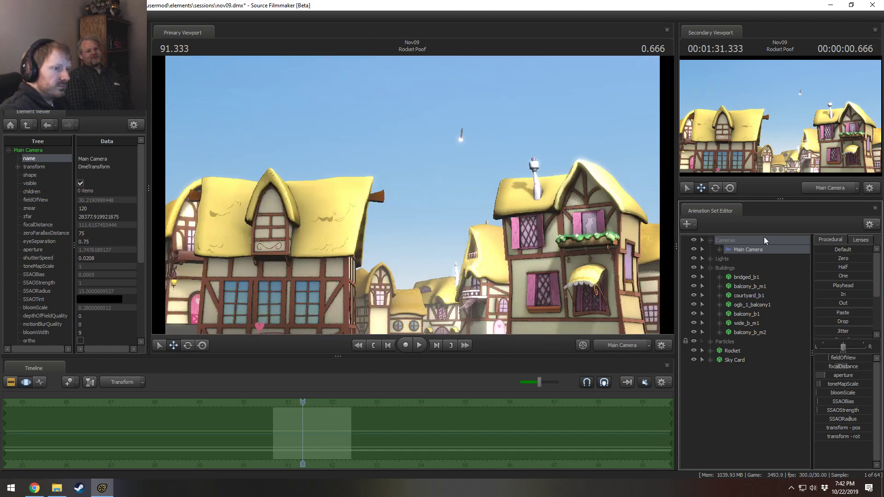
left_click_drag(552, 198, 552, 201)
key("z")
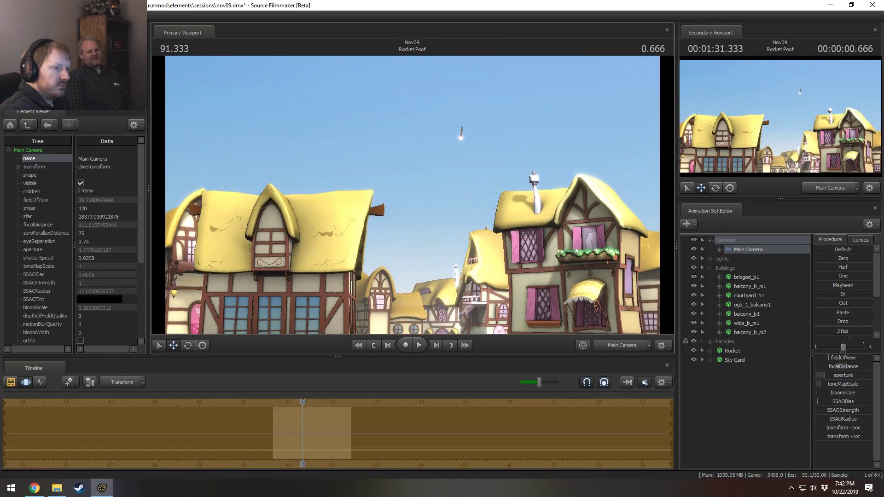
key("F2")
key("F3")
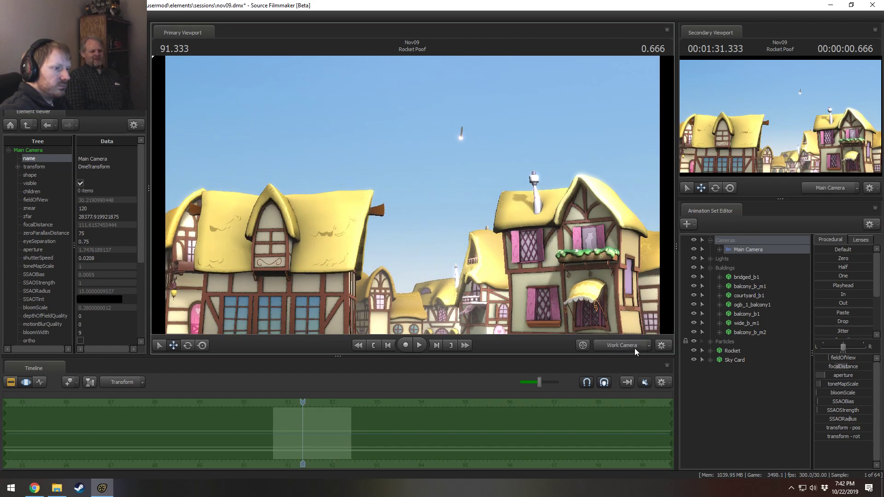
Step: Collapse the Buildings and Cameras groups, save the session, and clear the animation set selection
left_click(710, 267)
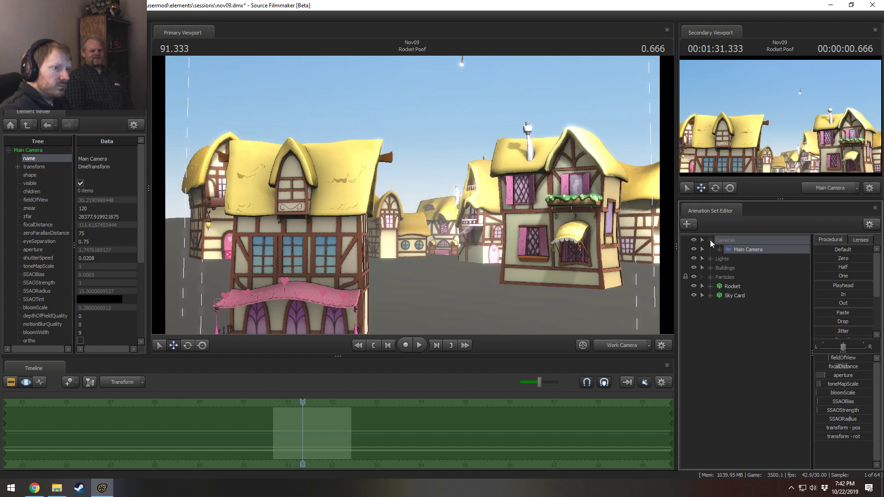
key("ctrl+s")
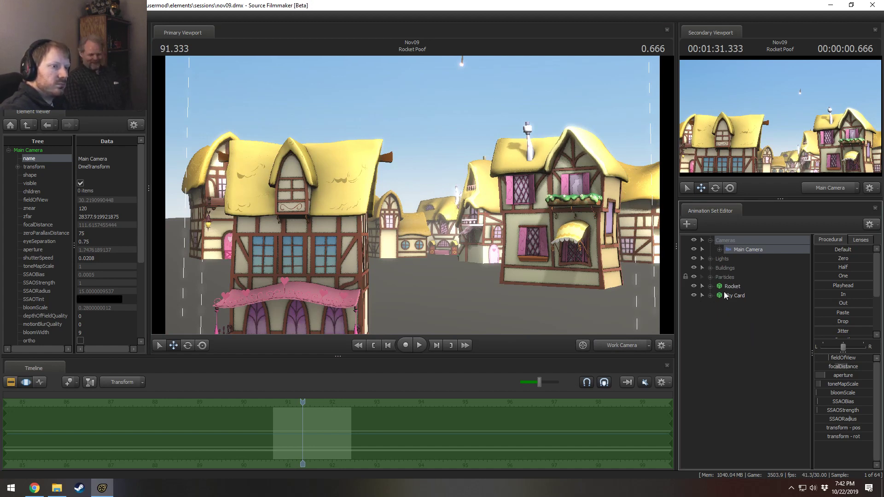
left_click(711, 241)
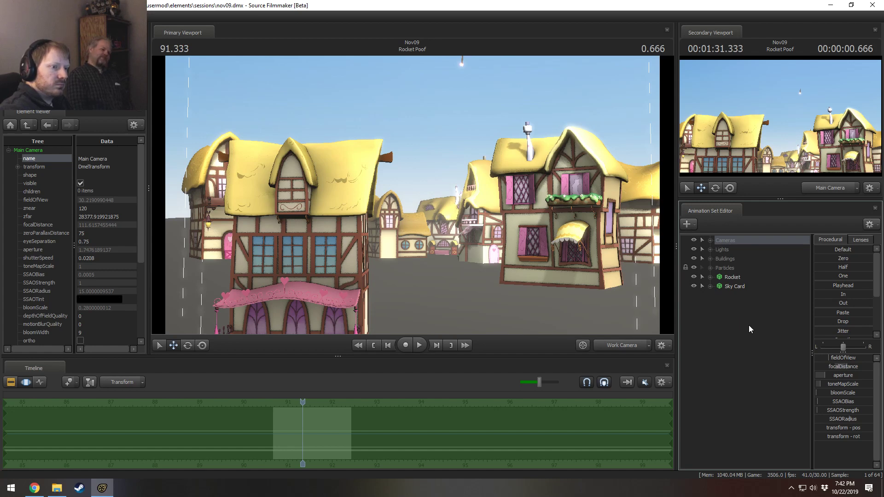
left_click(748, 325)
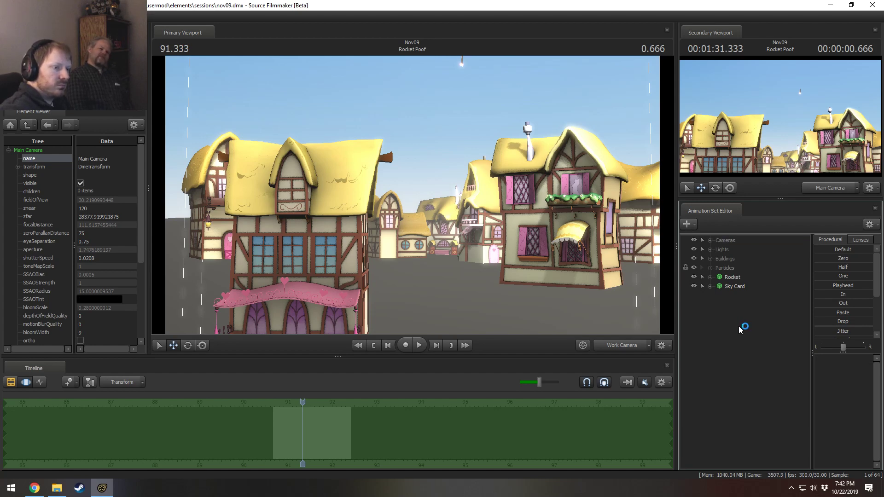
Step: Start an animation set for a new model and filter the model list by "derpy"
right_click(736, 323)
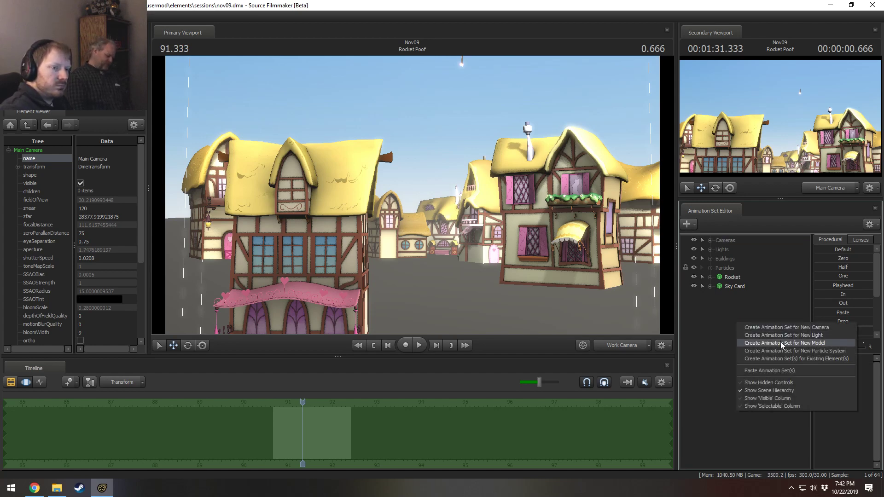
left_click(781, 343)
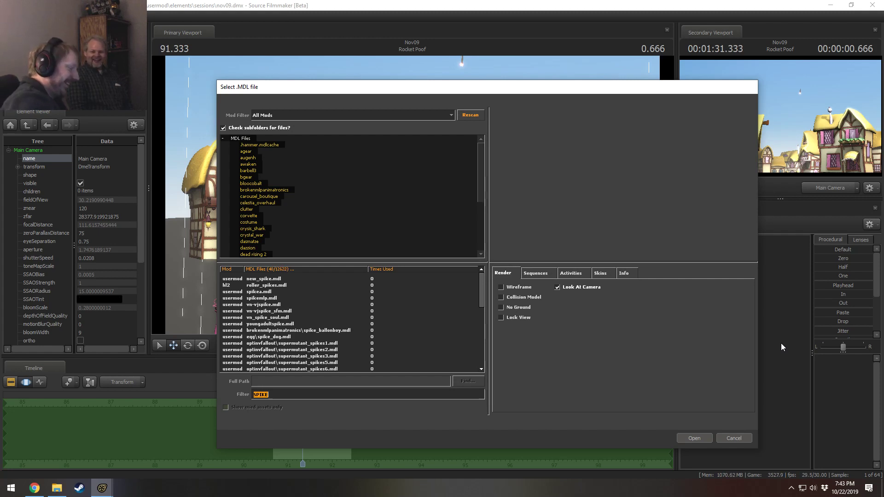
type("derpy")
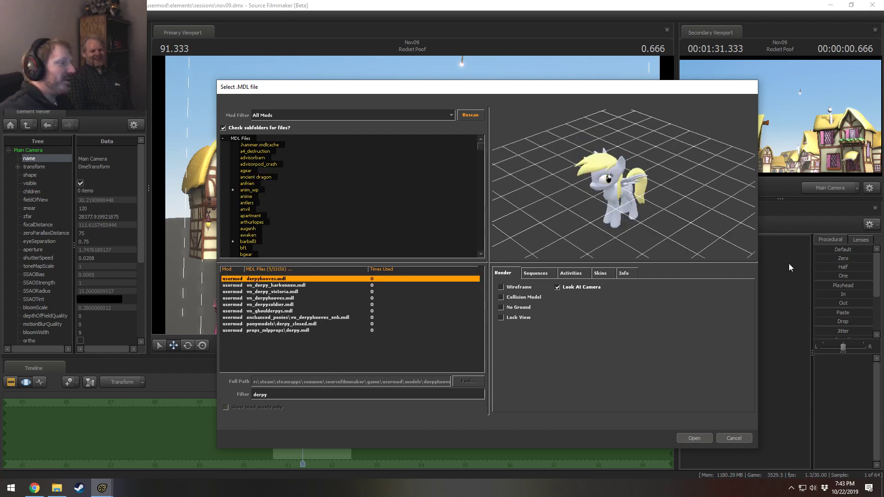
Step: Preview the vn_derpy_harkonnen.mdl model from several angles
left_click(290, 286)
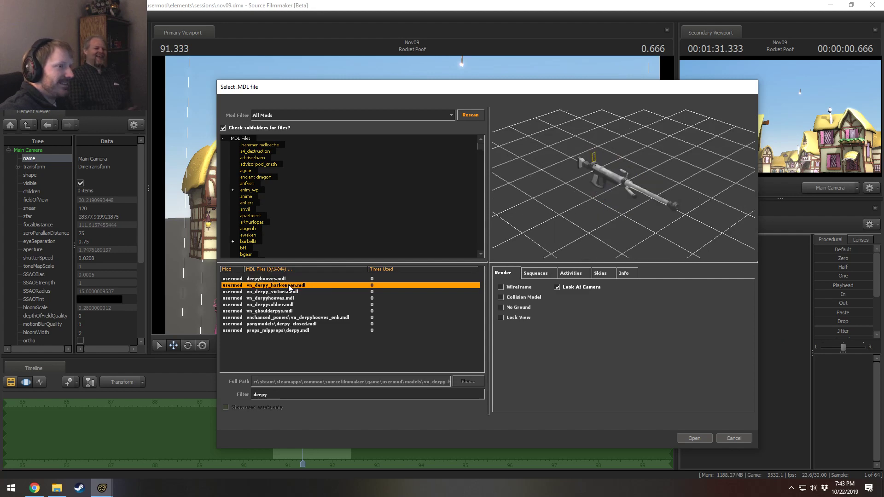
left_click_drag(559, 211, 600, 180)
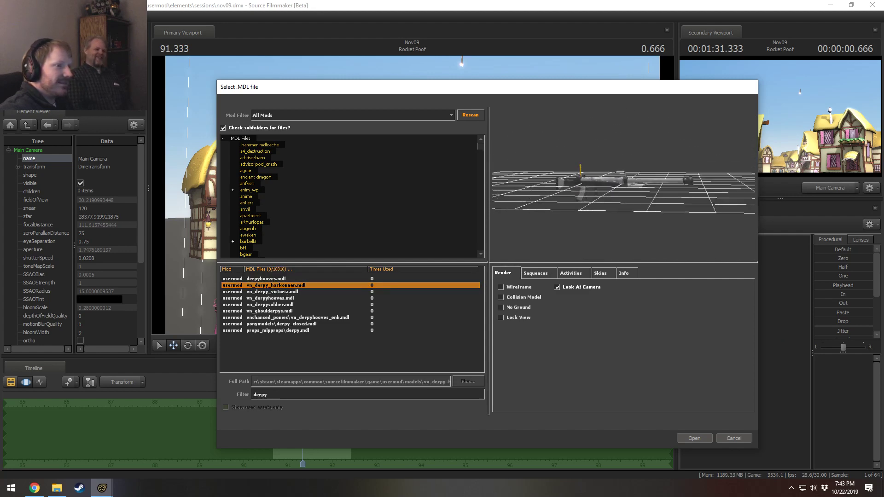
right_click_drag(601, 179, 605, 200)
left_click_drag(604, 200, 605, 199)
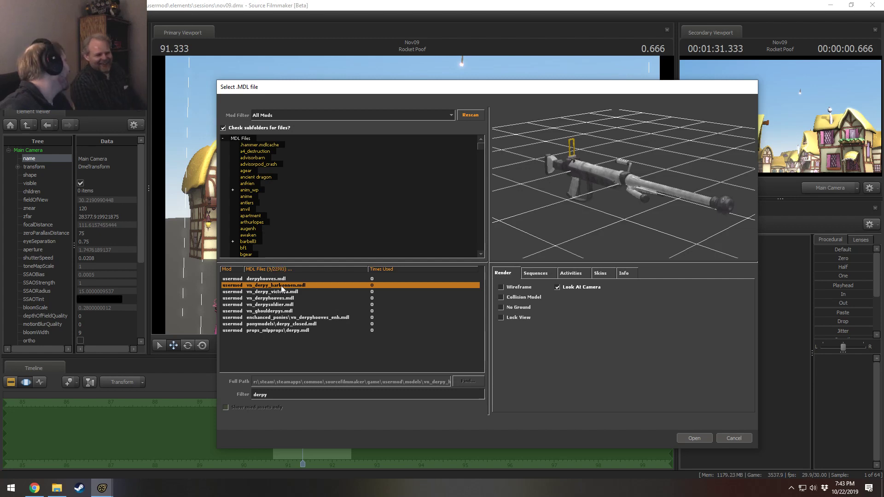
left_click_drag(514, 238, 539, 236)
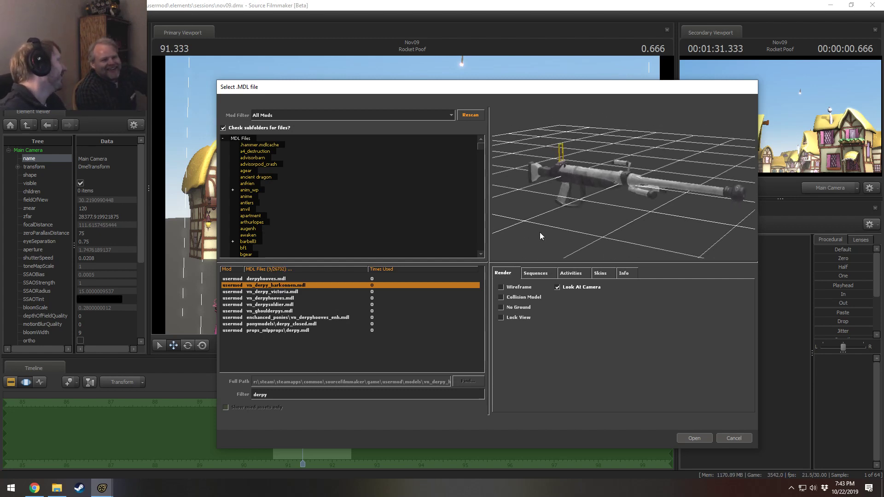
Step: Compare the previews of the vn_derpysoldier, vn_derpyhooves and vn_ghoulderpys models
left_click(281, 302)
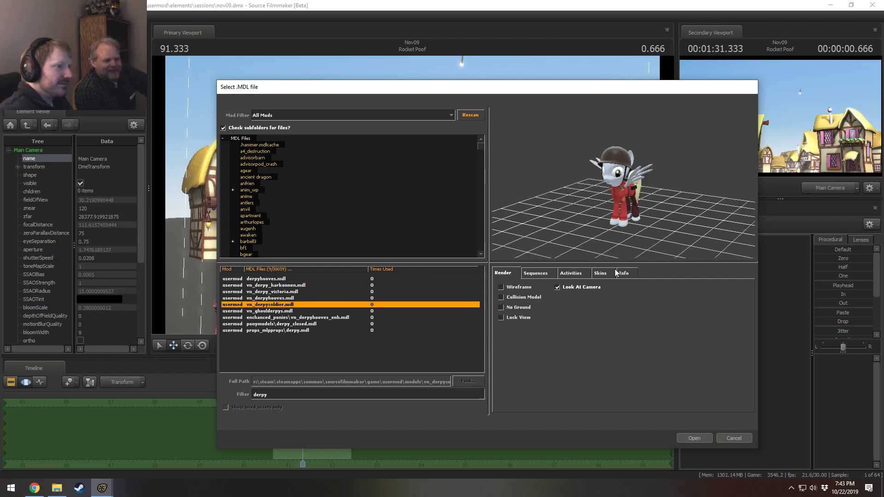
left_click(296, 299)
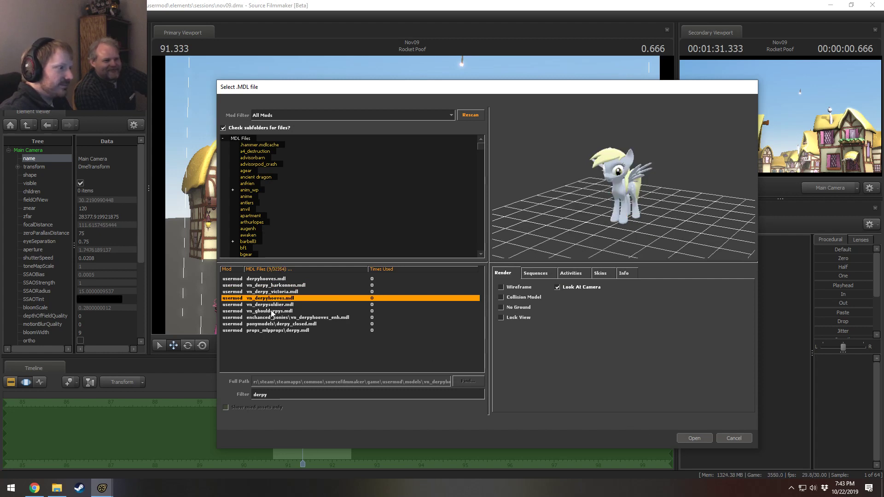
left_click(272, 311)
left_click(274, 299)
Step: Inspect the props_mlpprops\derpy.mdl model up close and add it to the shot
left_click(300, 331)
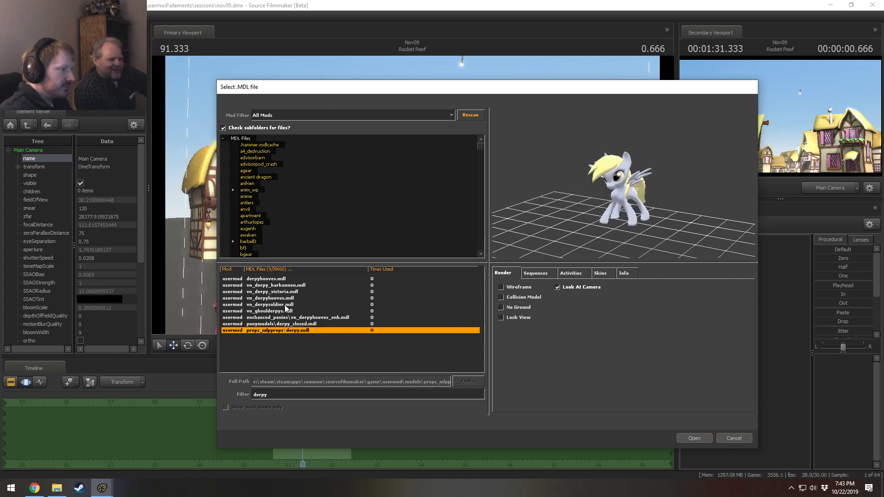
left_click_drag(612, 198, 614, 193)
right_click_drag(614, 193, 614, 234)
left_click_drag(614, 235, 582, 231)
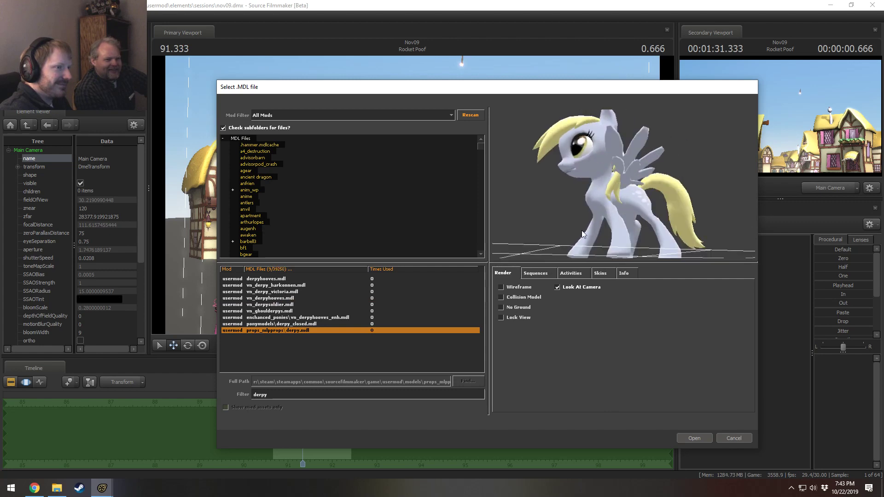
left_click(696, 439)
Step: Place derpy1 on the roof ridge of the building with the pink awning and save the session
left_click(730, 295)
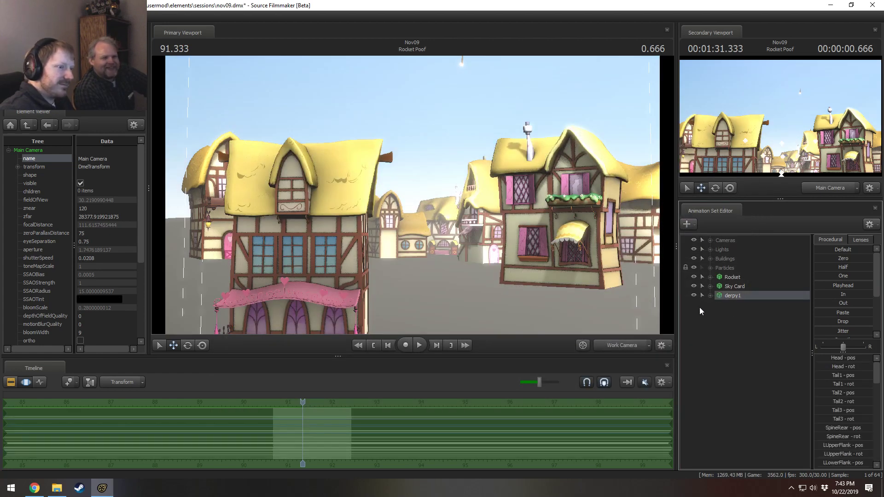
left_click(612, 345)
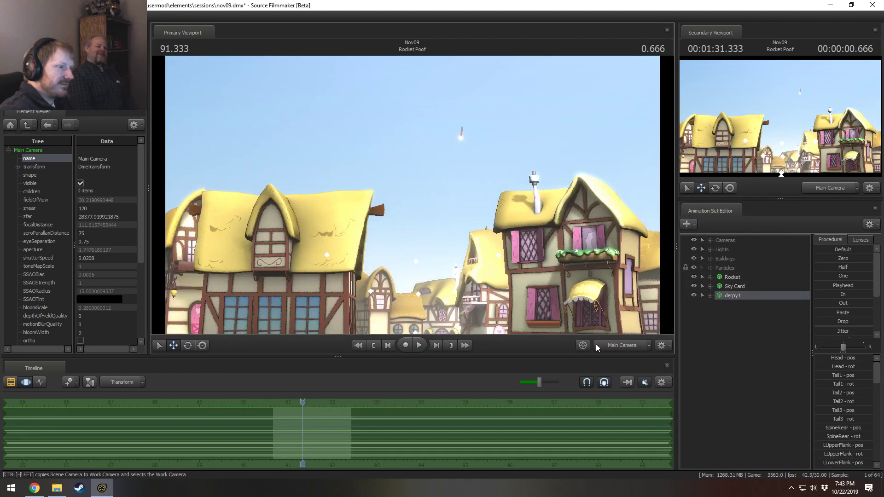
left_click(624, 347)
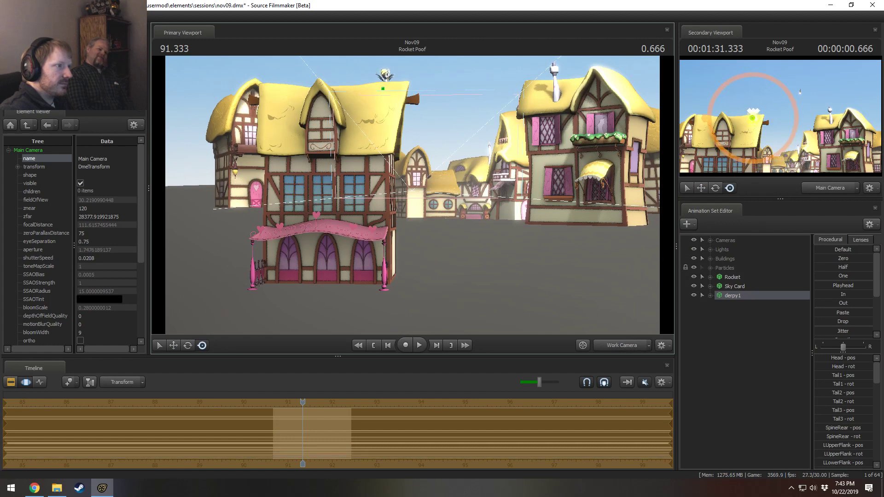
key("f")
key("ctrl+s")
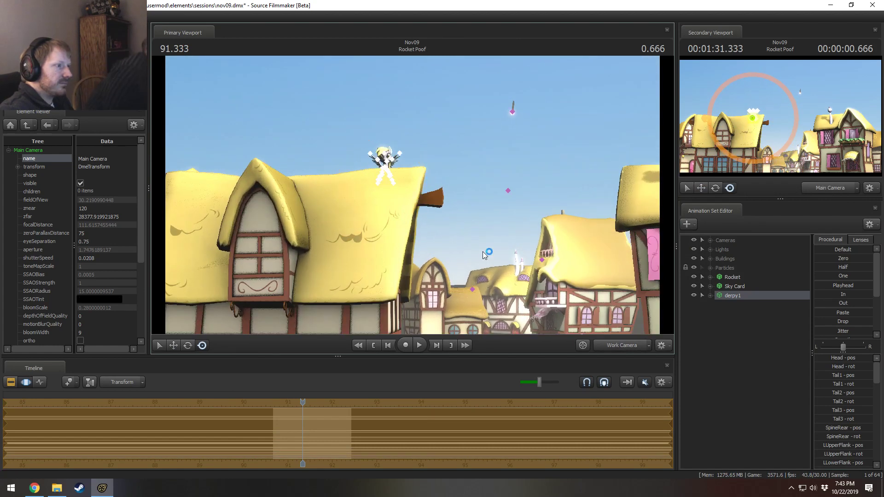
Step: Duplicate derpy1, then move and turn the copy so it stands beside it on the dormer roof of the same building
left_click_drag(482, 252, 366, 188, "alt")
left_click_drag(365, 188, 357, 142, "alt")
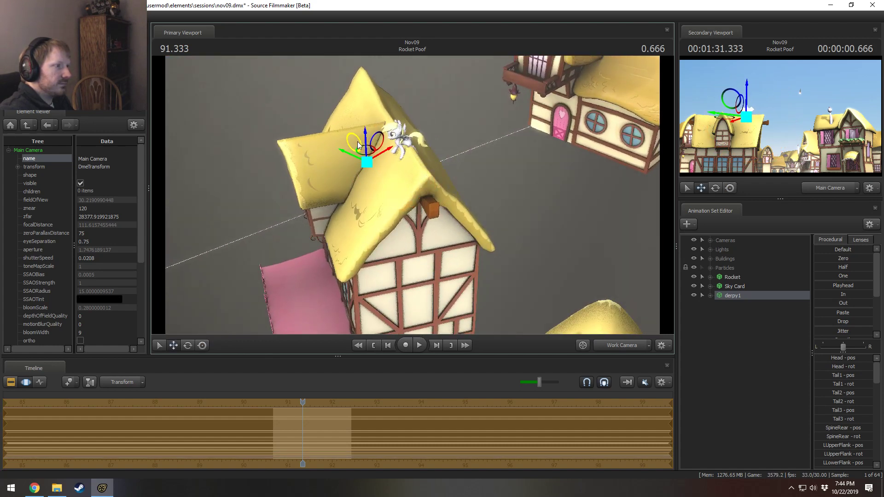
right_click(725, 294)
left_click(745, 313)
right_click(745, 326)
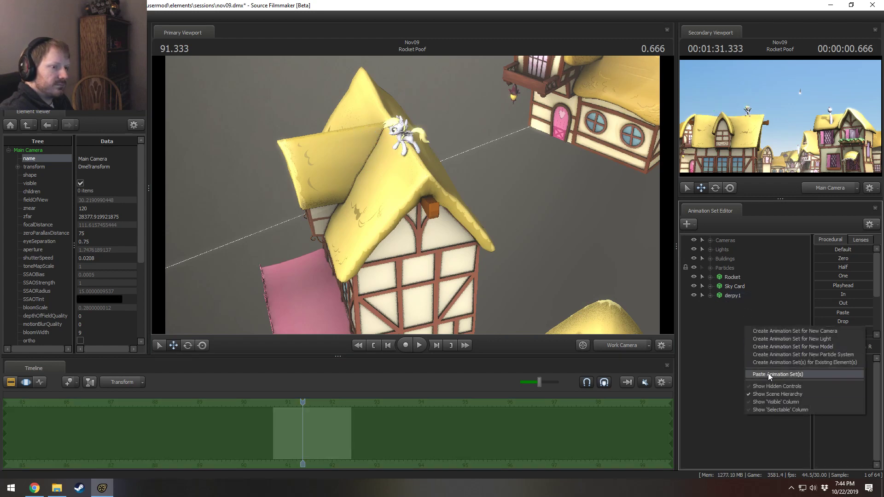
left_click(767, 374)
left_click(736, 306)
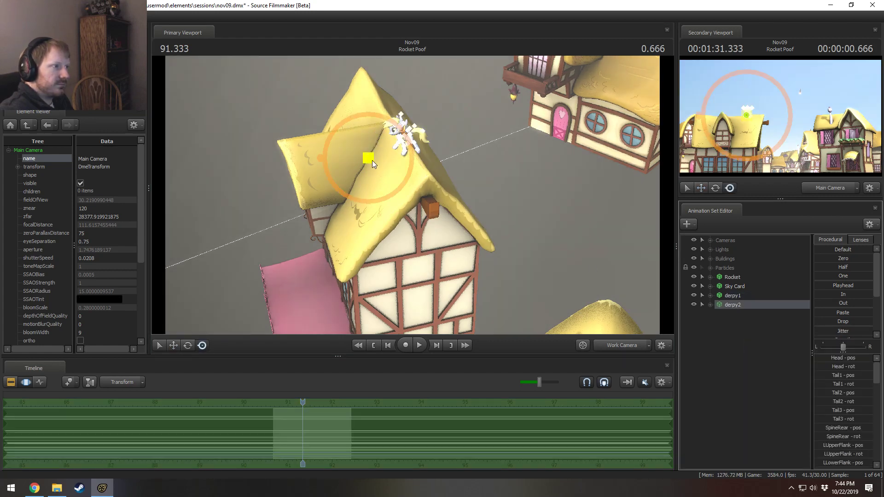
left_click_drag(368, 158, 287, 172)
key("e")
key("w")
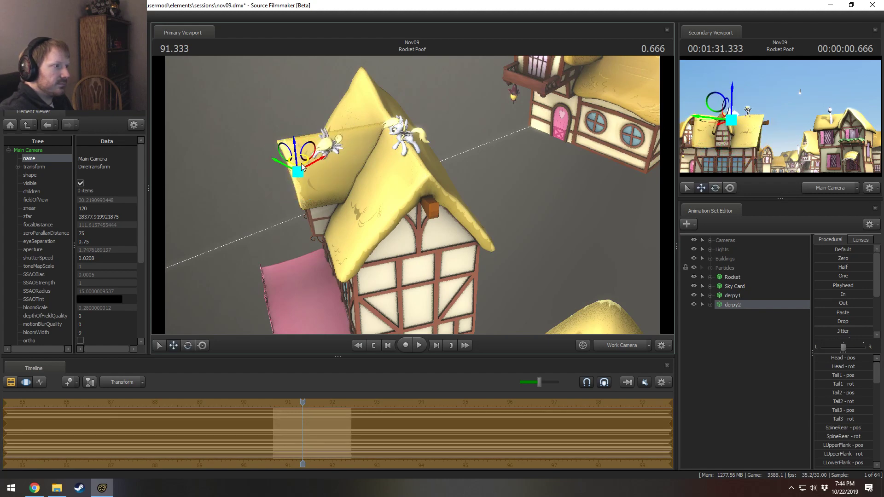
Step: Paste another Derpy copy and place it next to the chimney on the opposite building's roof, checking it through the Main Camera
right_click(747, 346)
left_click(775, 396)
left_click(734, 314)
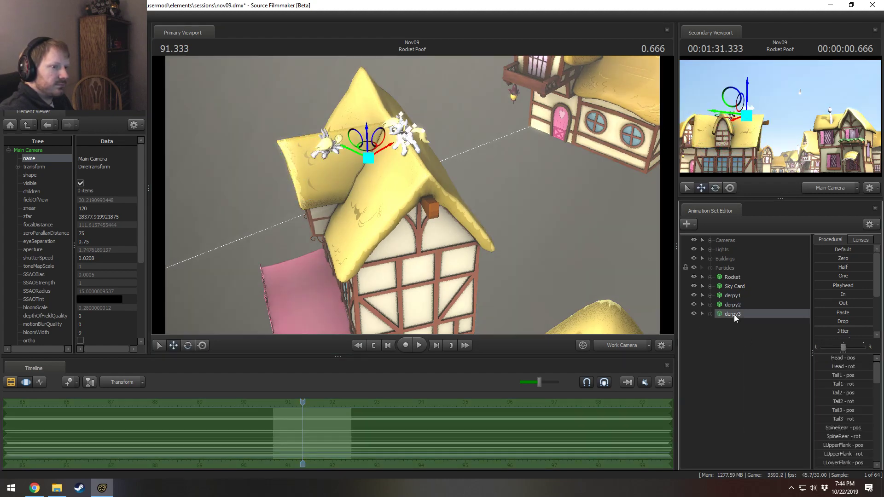
left_click_drag(744, 120, 798, 139)
left_click(629, 343)
left_click(628, 343)
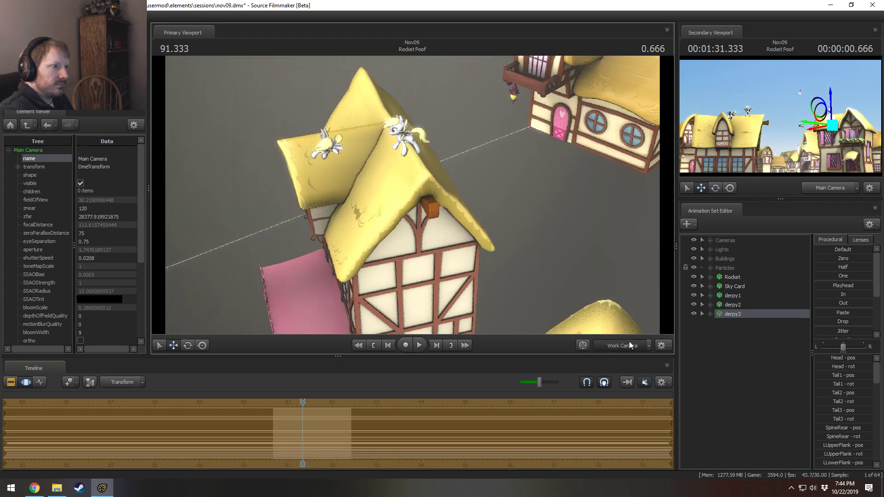
left_click(629, 343)
key("w")
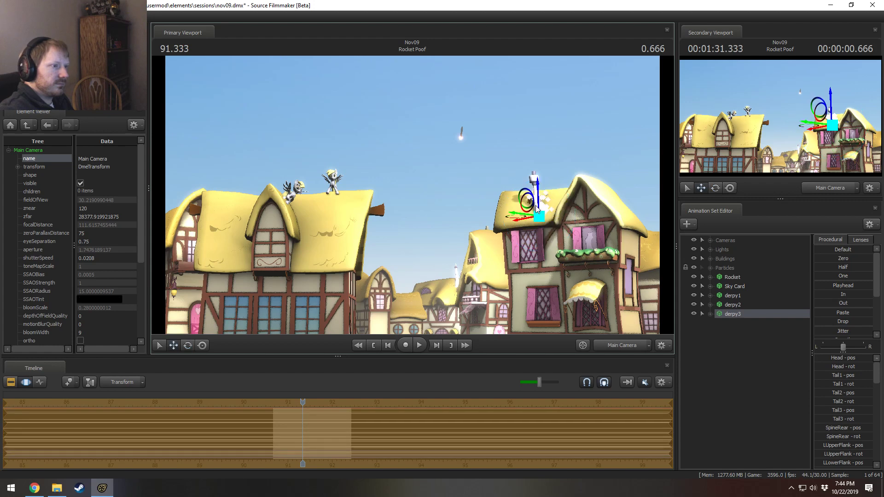
left_click_drag(543, 217, 413, 199)
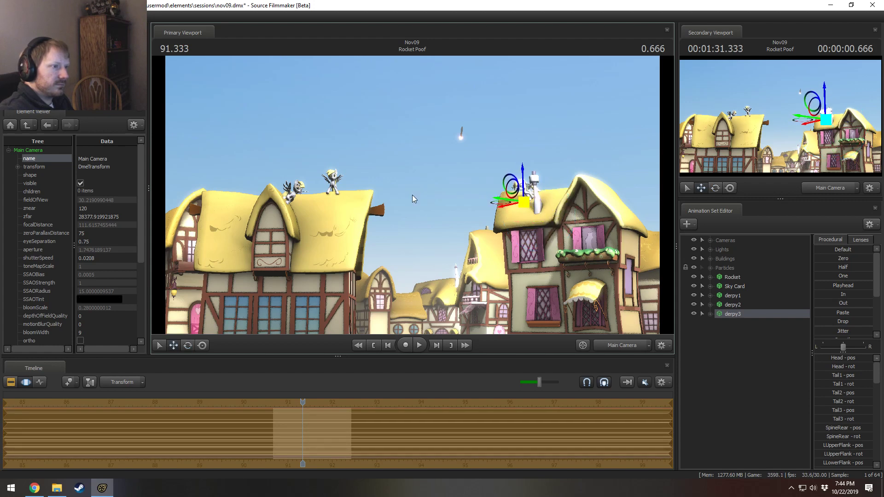
Step: Paste a fourth Derpy and bring it close to the camera, in front of the pink-awning building
right_click(723, 352)
left_click(755, 405)
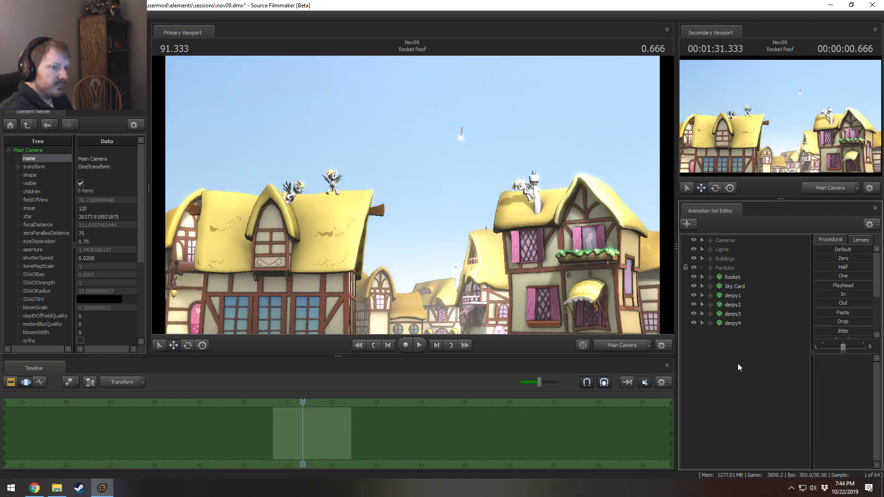
left_click_drag(313, 188, 394, 325)
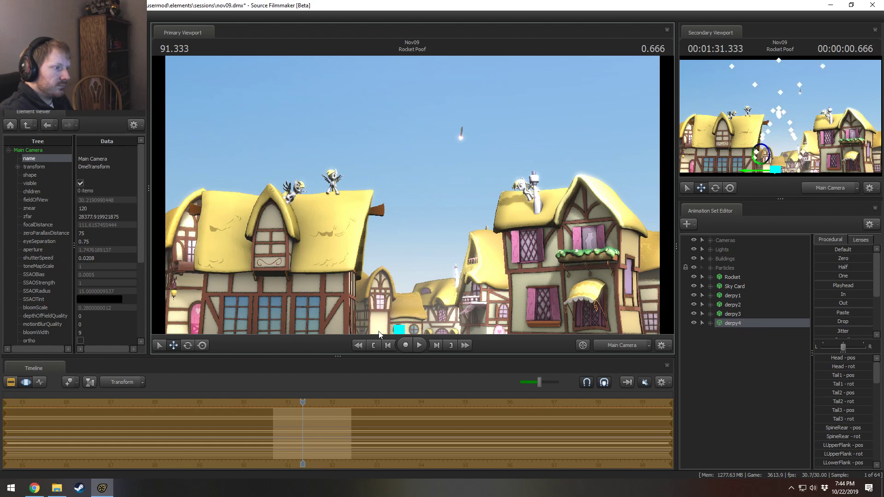
left_click_drag(379, 331, 402, 101)
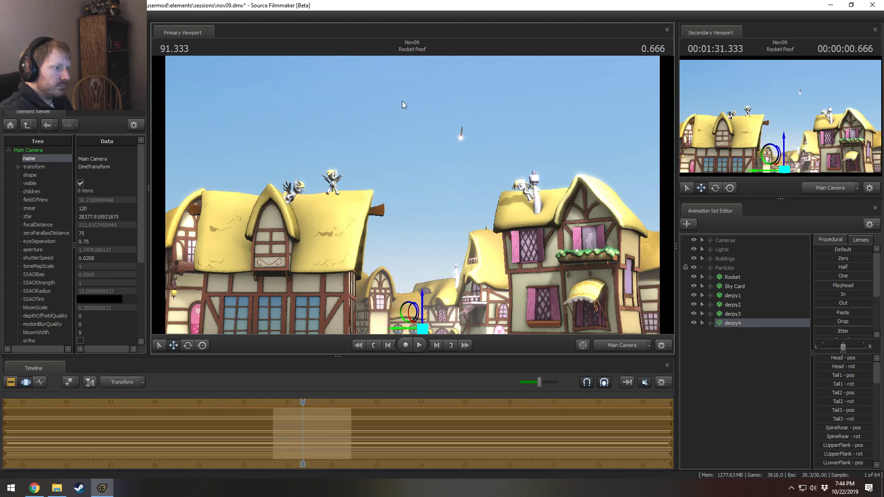
left_click(622, 345)
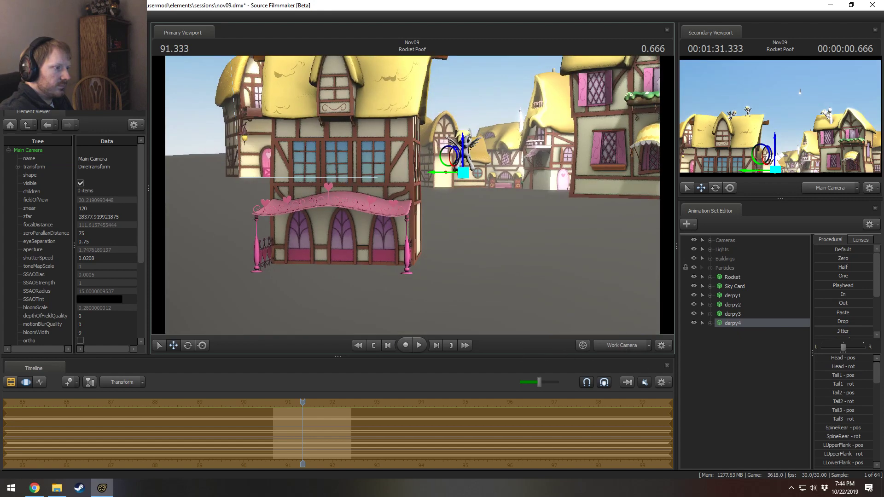
left_click_drag(435, 178, 327, 460)
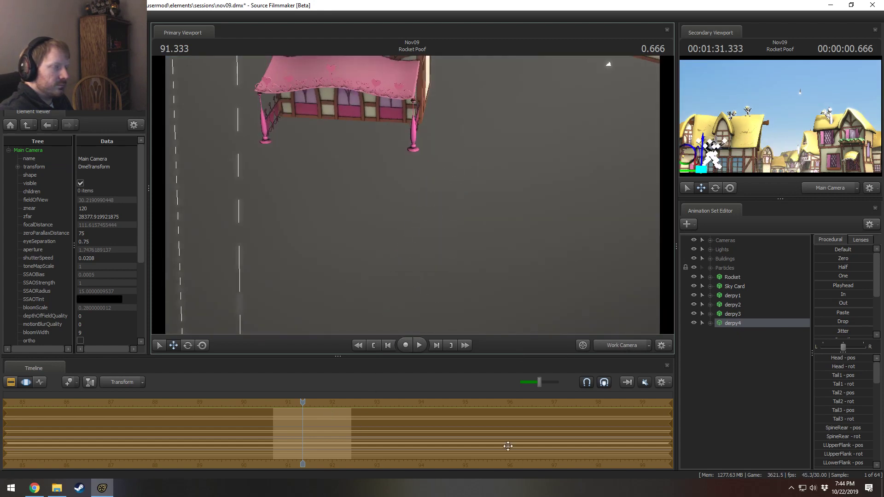
Step: Turn off lighting in the primary viewport
right_click(750, 377)
right_click(589, 226)
left_click(600, 247)
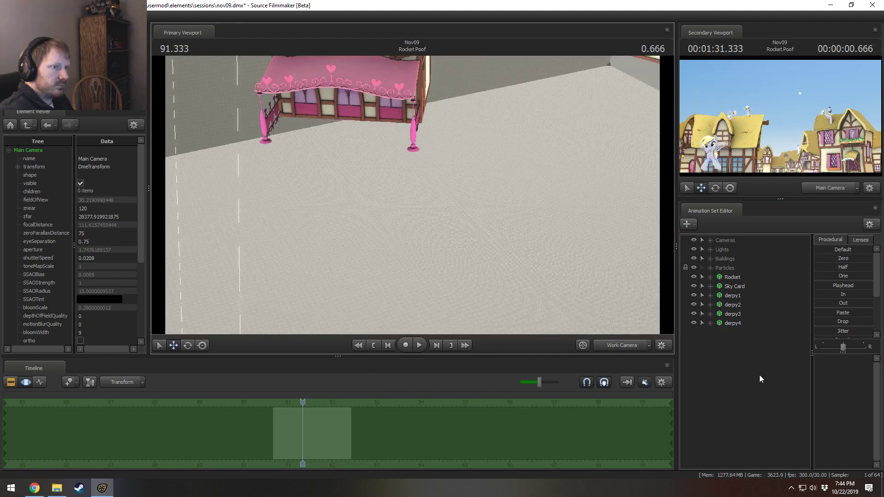
Step: Copy the foreground derpy4, paste a duplicate of it, and switch the primary viewport to the Main Camera
right_click(759, 377)
left_click(731, 319)
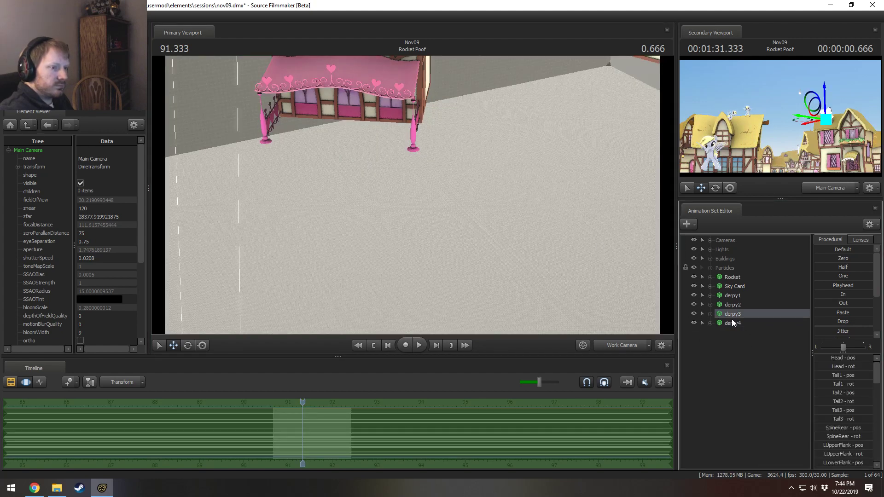
right_click(731, 319)
left_click(749, 338)
right_click(734, 372)
left_click(764, 419)
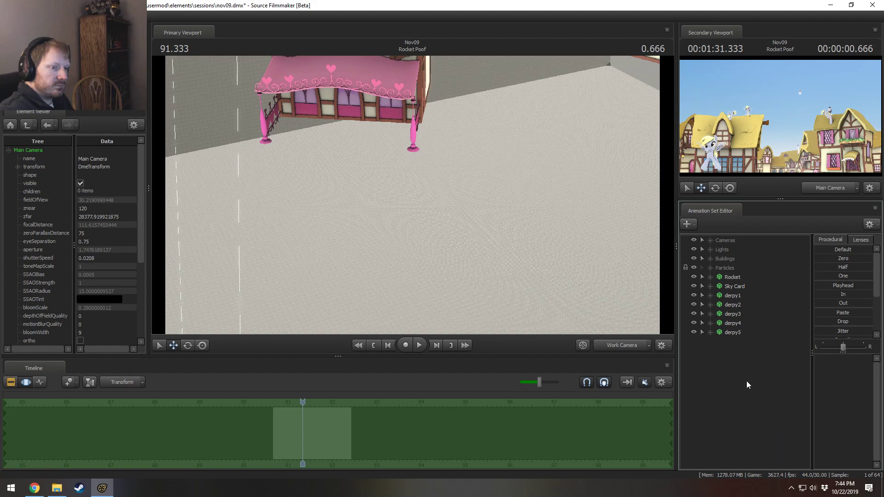
left_click(633, 345)
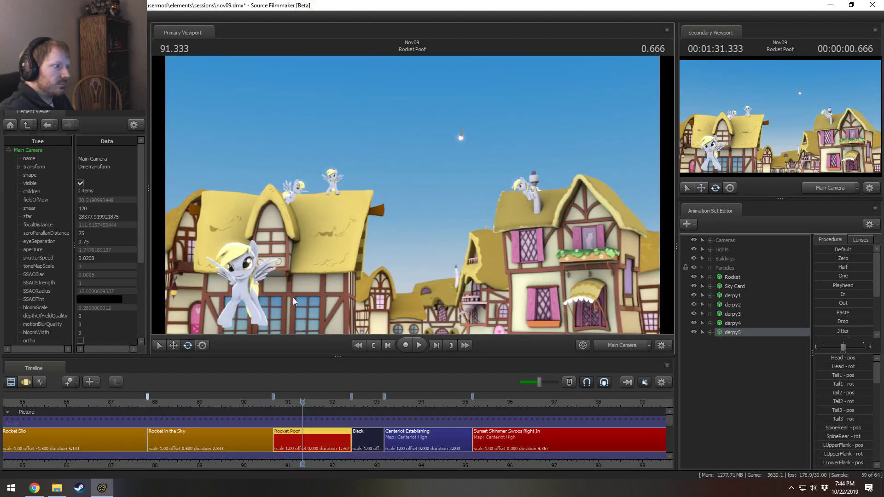
left_click(292, 297)
left_click_drag(218, 329, 342, 233)
left_click(739, 387)
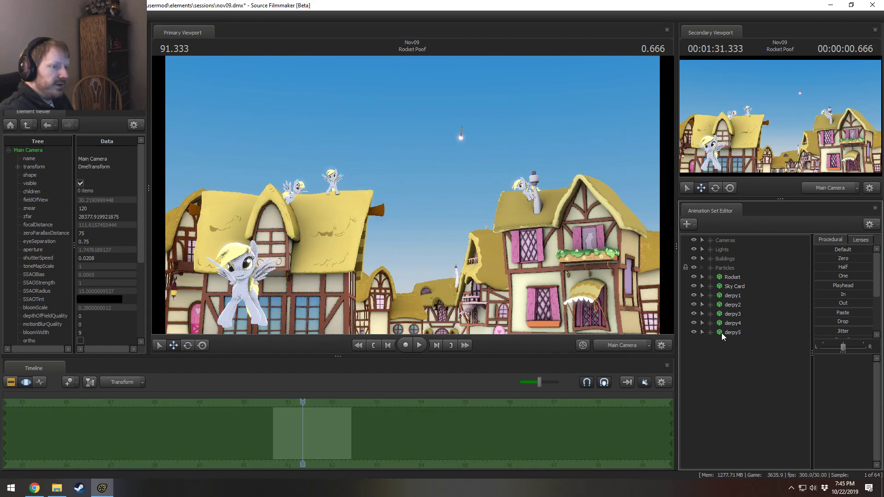
right_click(512, 213)
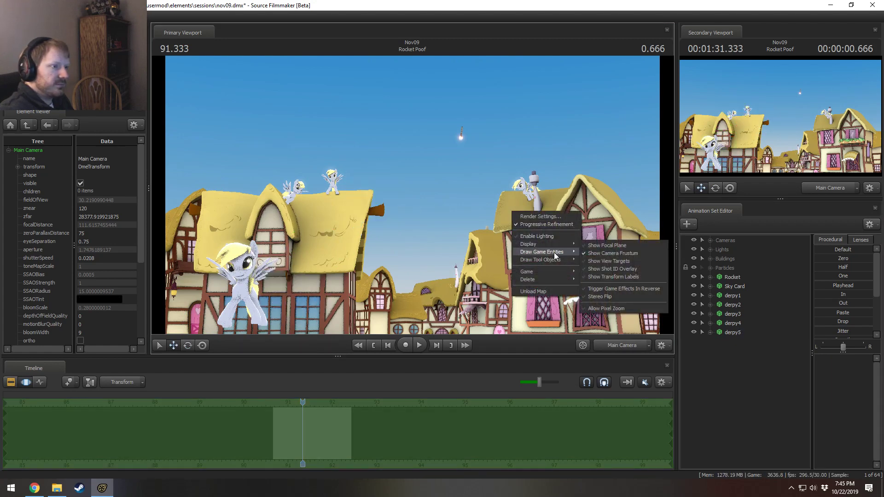
mouse_move(553, 246)
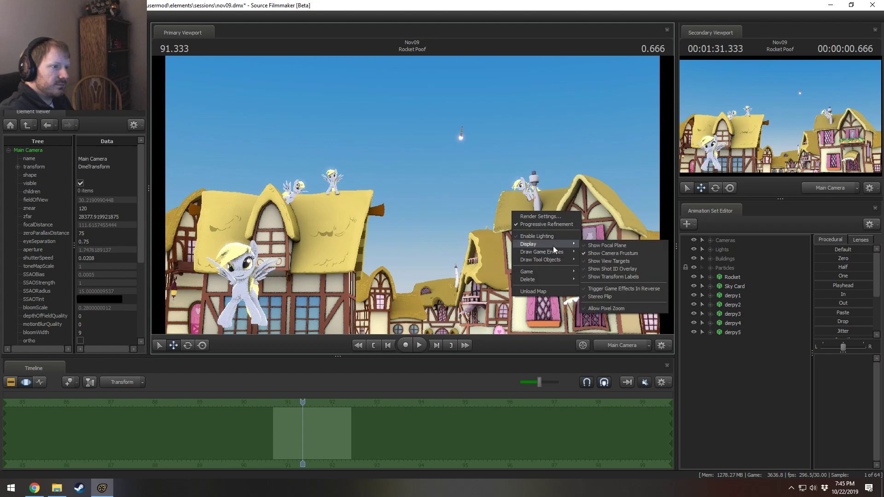
key("F2")
right_click(287, 294)
left_click(329, 309)
Step: Set the rotation mode to World, then turn derpy5 and move it to hover in front of the building with the chimney
left_click(732, 332)
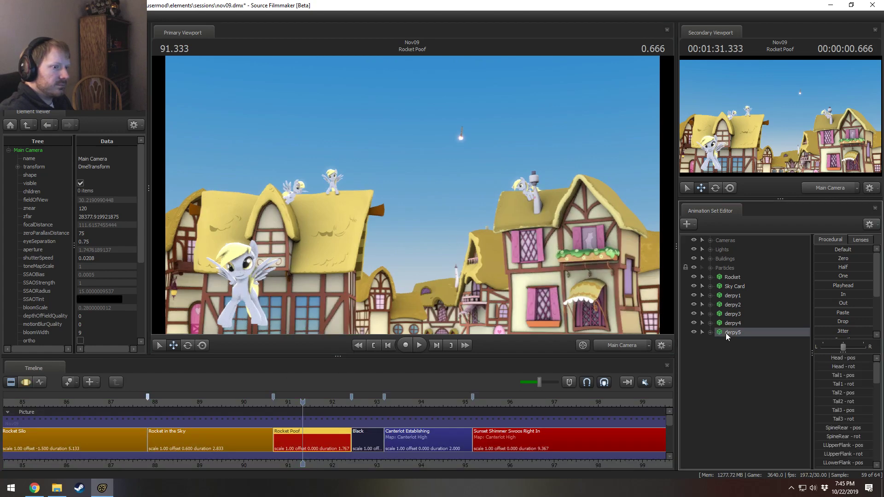
right_click(199, 320)
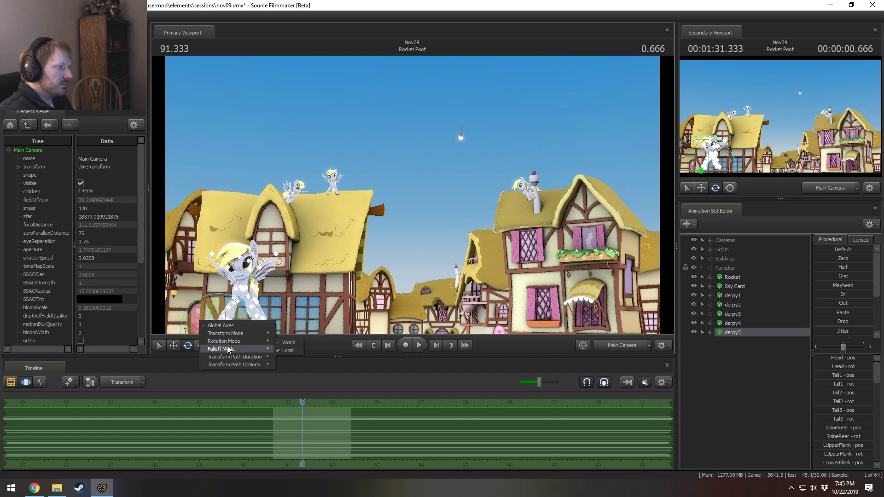
left_click(295, 343)
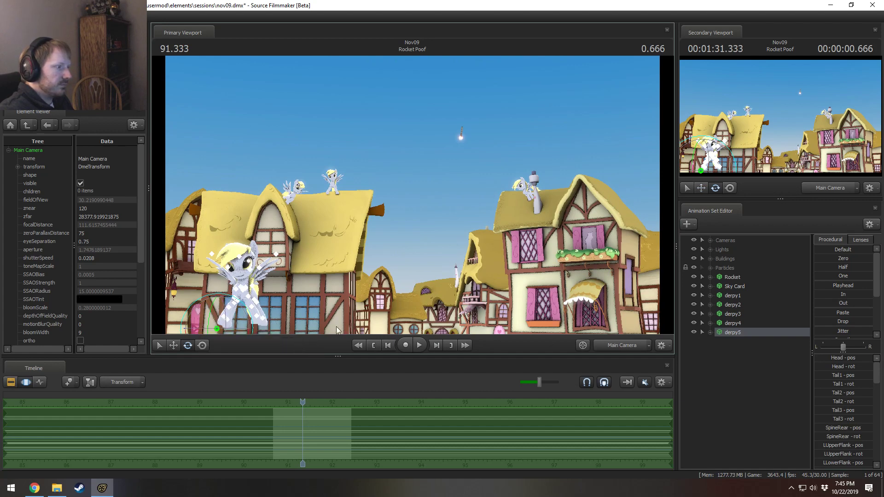
left_click_drag(234, 326, 430, 244)
key("w")
Step: Paste another large Derpy and turn and place it in the sky above the pink-awning building
right_click(768, 394)
left_click(788, 436)
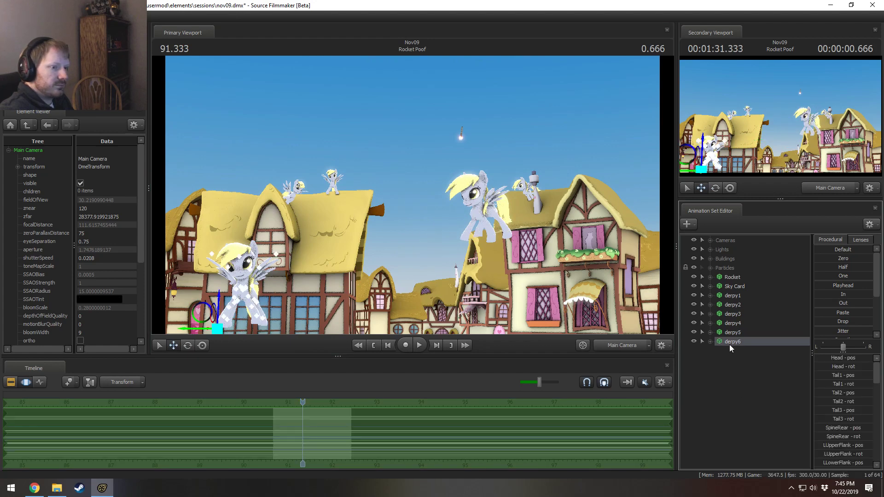
left_click_drag(217, 327, 235, 179)
Step: Paste a further Derpy copy, rotate it, and place it high in the sky between the building and the rocket
right_click(764, 413)
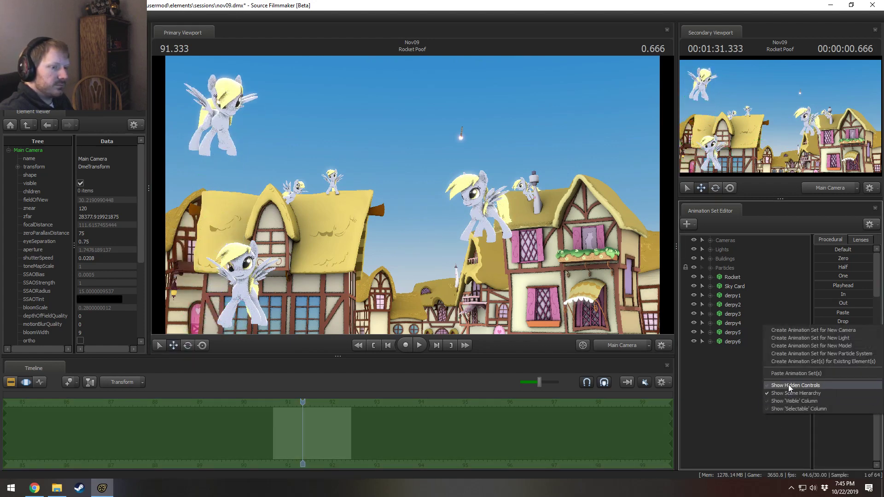
left_click(771, 373)
left_click(732, 350)
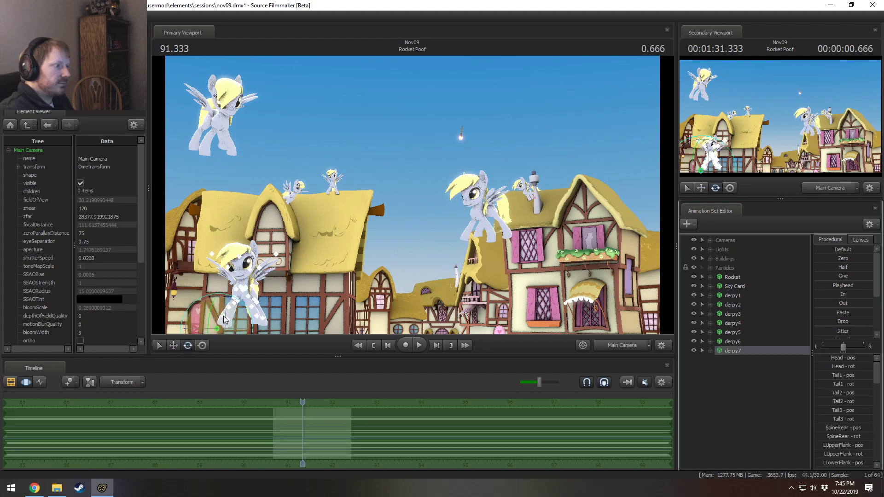
left_click(199, 323)
left_click_drag(199, 324, 338, 140)
Step: Paste another Derpy copy, turn it, and place it low in the frame's right corner beside the yellow window awning
right_click(774, 384)
left_click(796, 433)
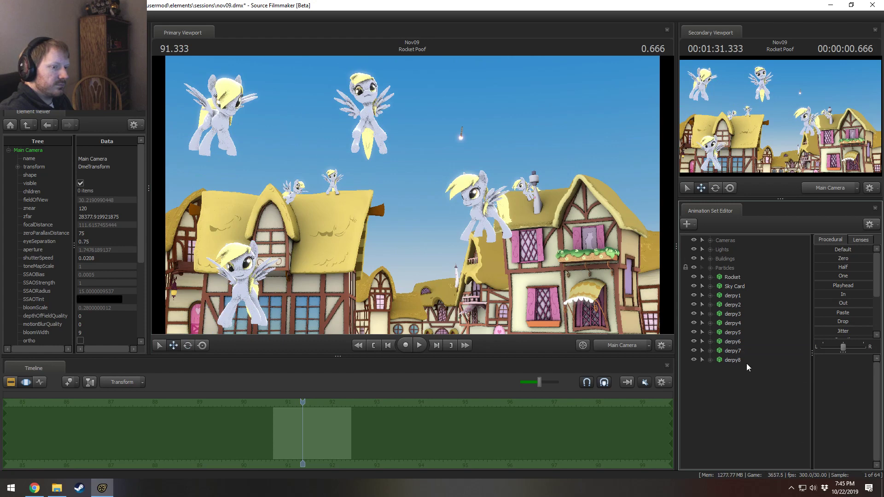
left_click(746, 364)
left_click(236, 322)
left_click_drag(236, 321, 543, 315)
key("w")
Step: Paste one more Derpy copy, then rotate it and position it in the sky above the chimney building
right_click(762, 385)
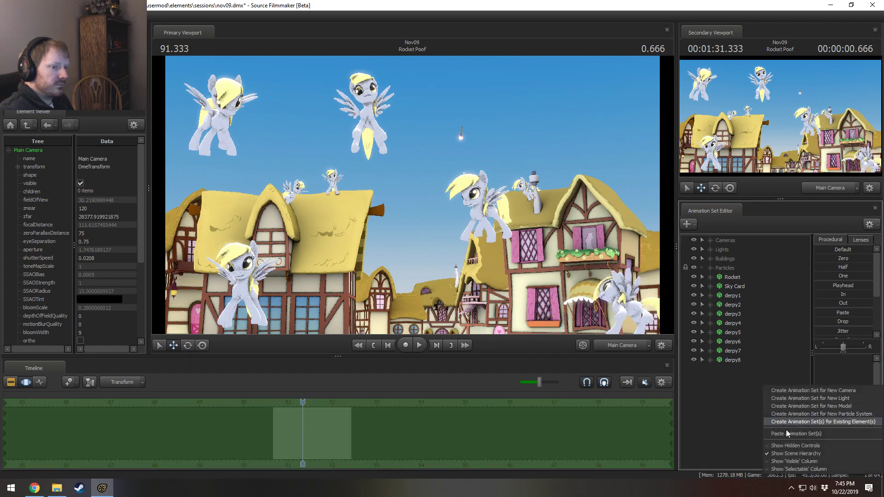
left_click(785, 433)
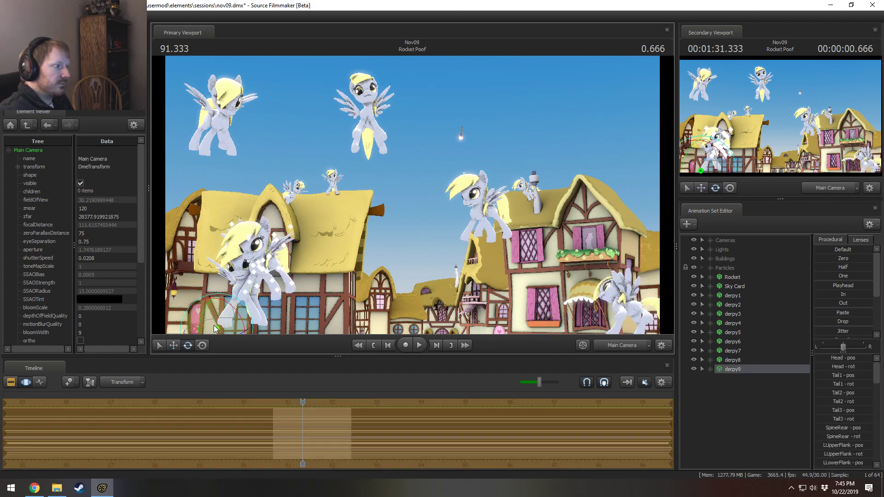
left_click_drag(209, 316, 571, 136)
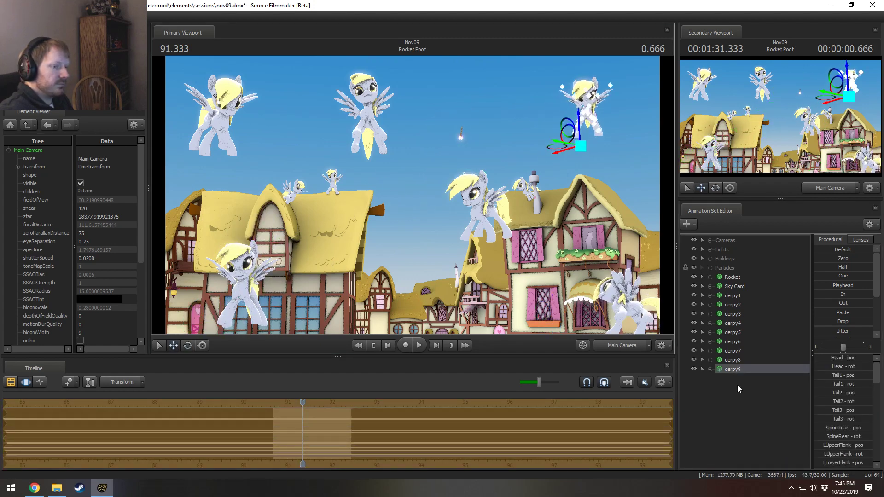
Step: Paste another Derpy copy and place it low in the gap between the two front buildings
right_click(741, 395)
left_click(757, 442)
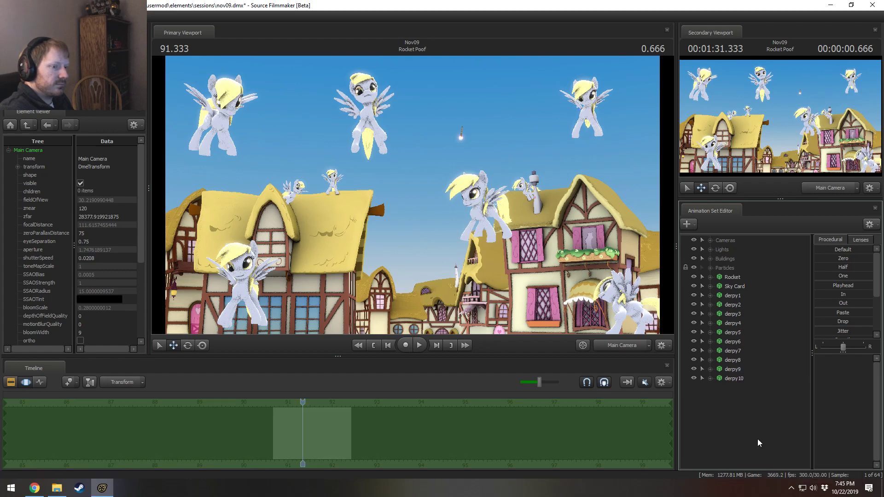
left_click(733, 379)
left_click(224, 310)
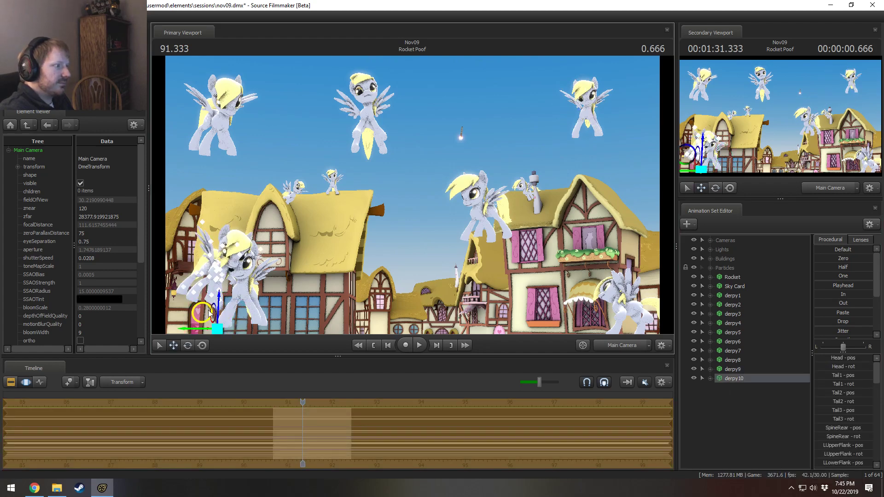
left_click_drag(224, 311, 378, 298)
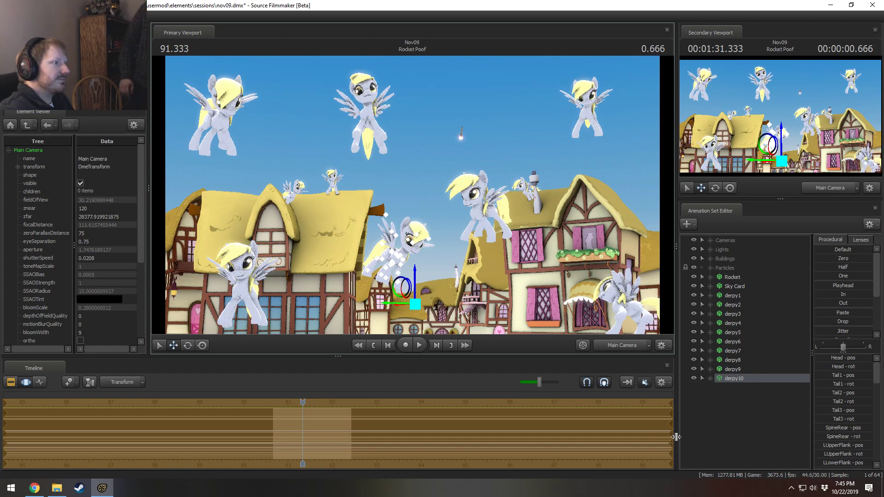
Step: Play back the sequence from the Rocket in the Sky shot through Rocket Poof, then return to the start of Rocket Poof
key("F2")
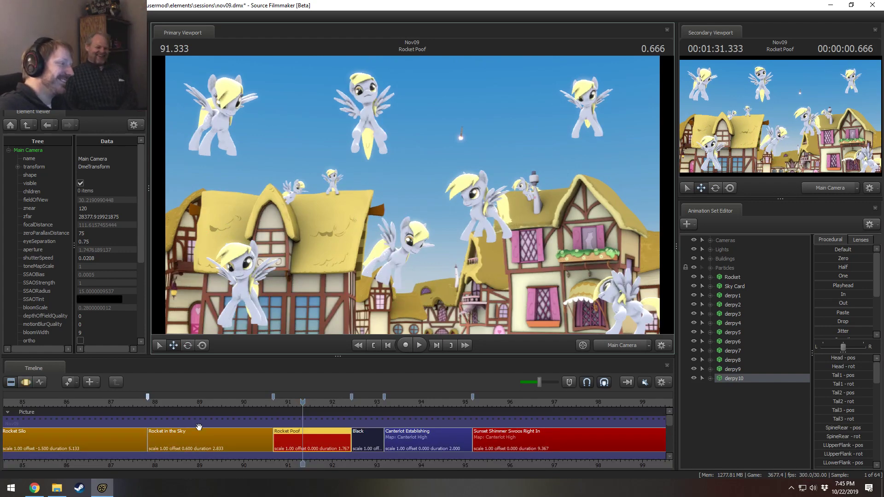
left_click(206, 407)
key("space")
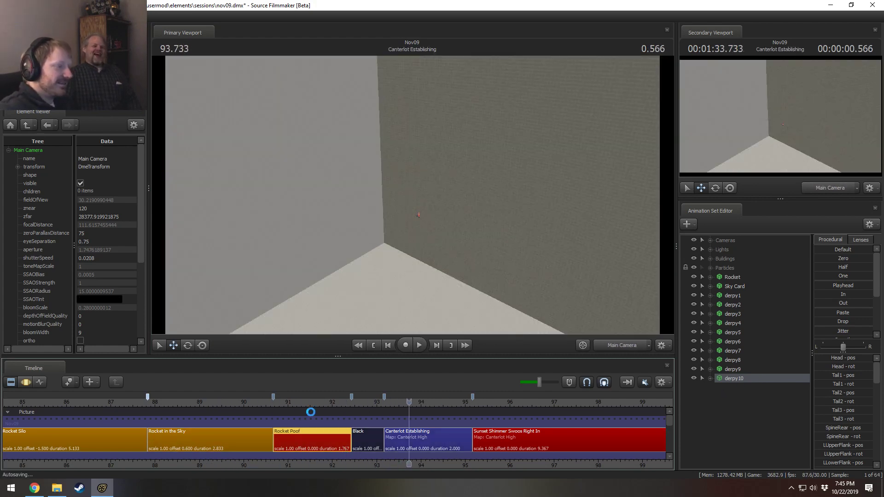
left_click(285, 401)
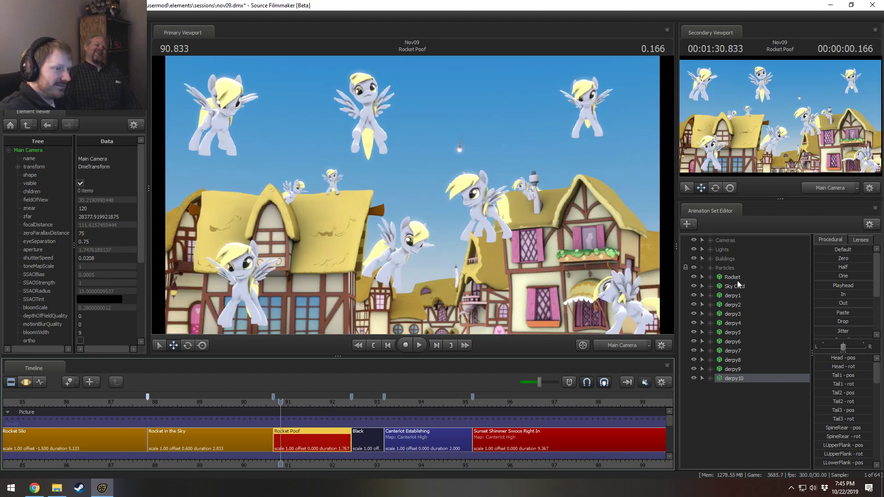
Step: Delete all the Derpy models, derpy1 through derpy10, from the Rocket Poof shot
left_click(733, 295, "shift")
right_click(734, 294)
left_click(751, 332)
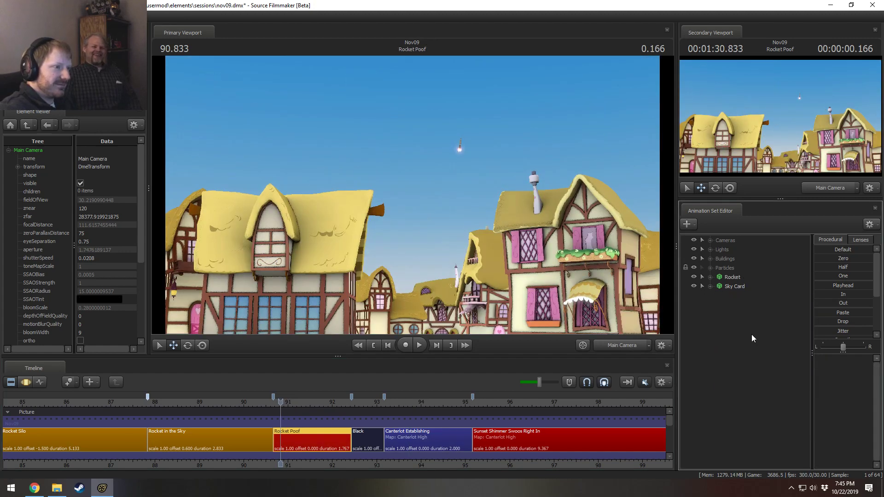
Step: Begin an animation set for a new model, filter the model files by "berry", and preview vn_berrypunch_enh.mdl
right_click(745, 331)
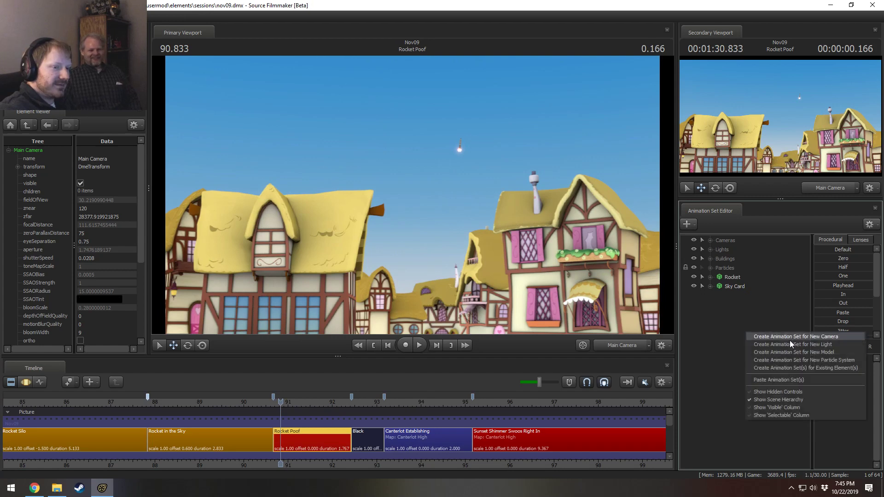
left_click(790, 352)
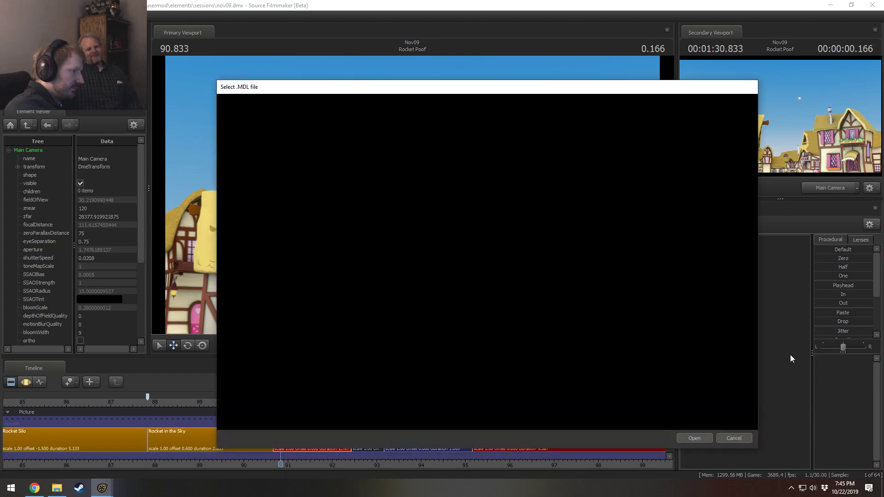
type("berry")
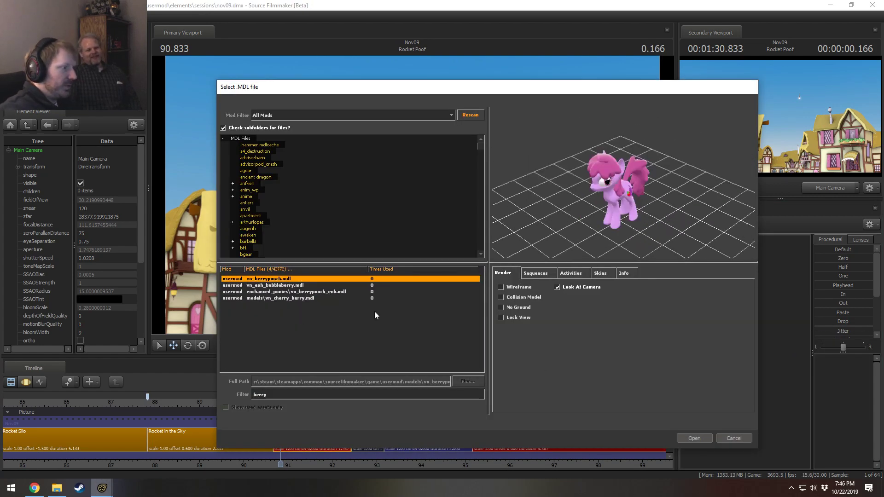
left_click(275, 291)
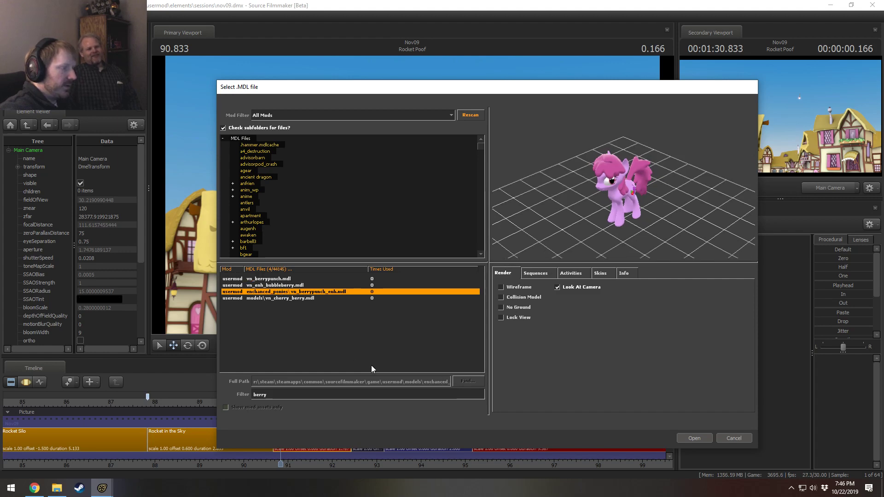
Step: Inspect the vn_enh_bubbleberry.mdl preview up close from the front and side
left_click(284, 285)
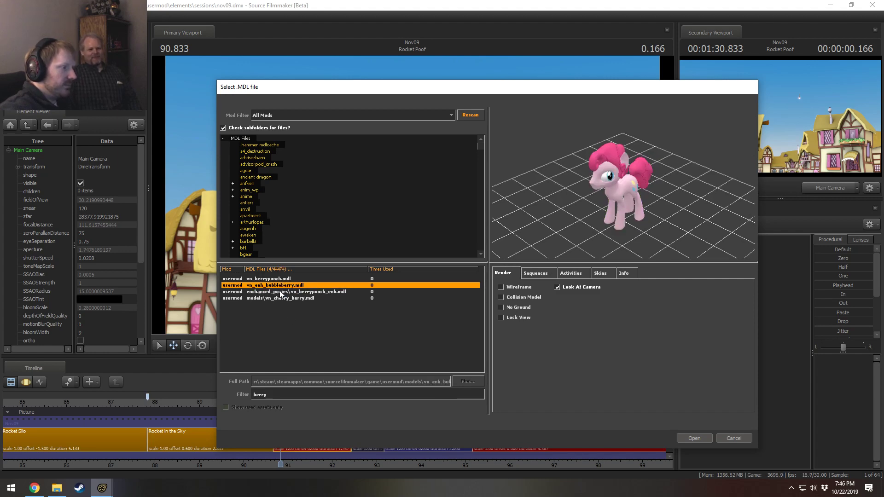
mouse_move(625, 192)
left_mouse_down()
mouse_move(644, 207)
mouse_move(623, 182)
left_mouse_up()
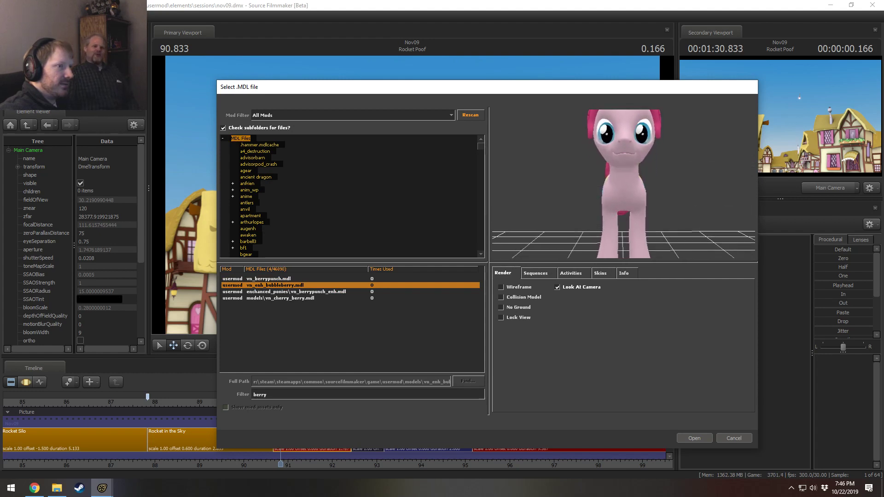
middle_click_drag(623, 182, 625, 218)
mouse_move(625, 219)
right_mouse_down()
mouse_move(625, 196)
mouse_move(624, 211)
right_mouse_up()
left_click_drag(624, 211, 593, 214)
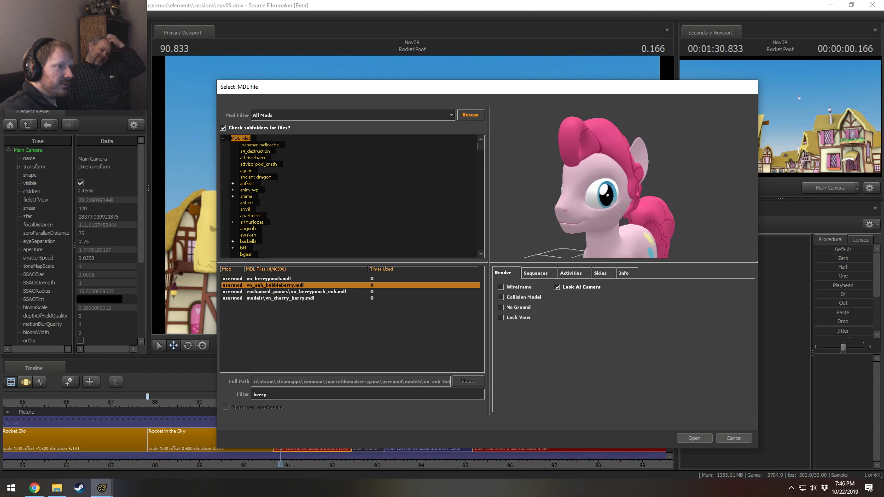
left_click_drag(637, 194, 614, 195)
right_click_drag(637, 193, 637, 205)
left_click_drag(637, 193, 634, 204)
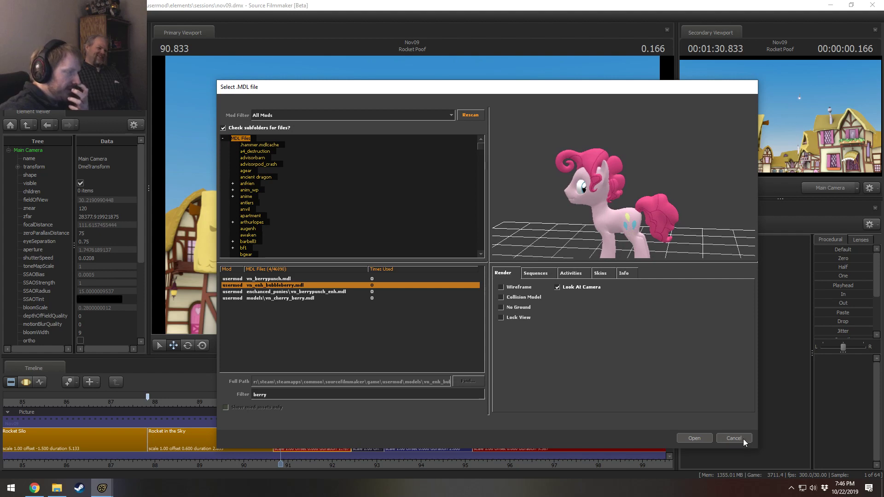
Step: Compare the Berry Punch and Cherry Berry models, then add enchanced_ponies\vn_berrypunch_enh.mdl to the shot
left_click(284, 291)
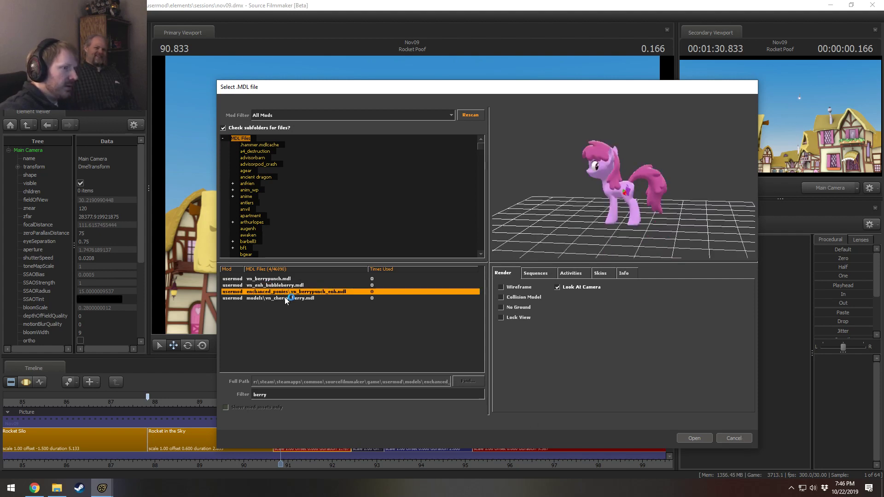
left_click(285, 298)
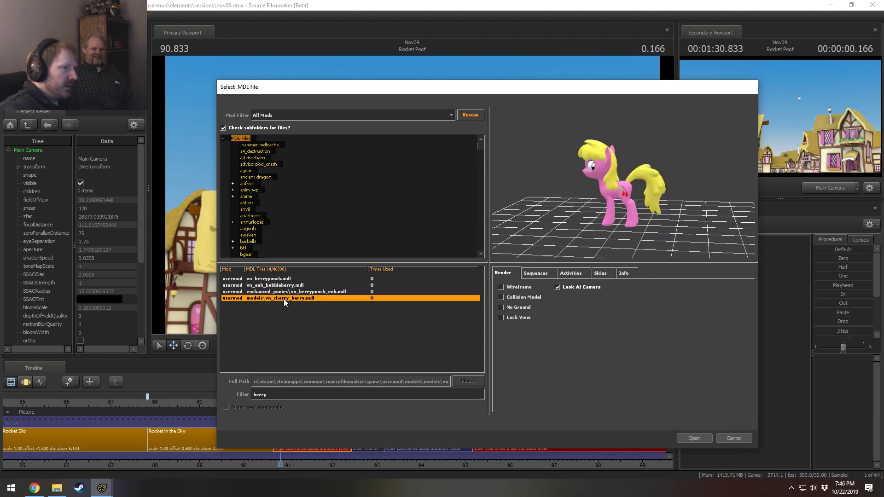
left_click(315, 291)
left_click_drag(619, 196, 620, 195)
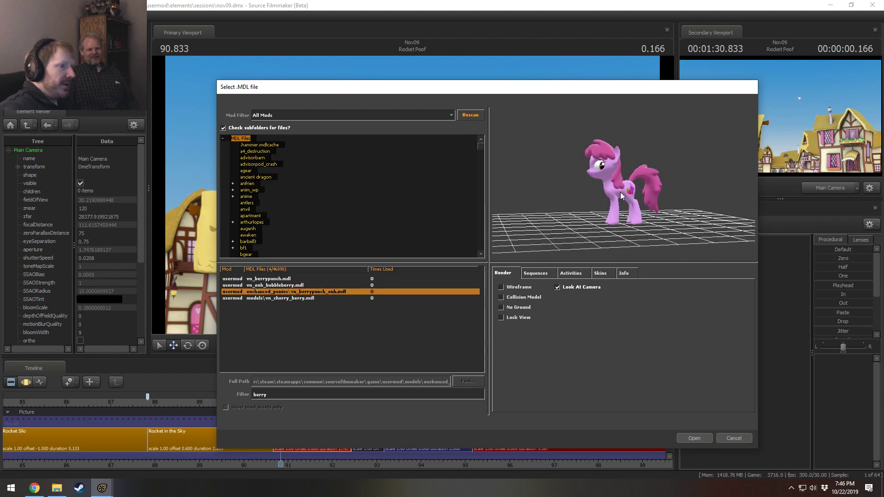
left_click(695, 435)
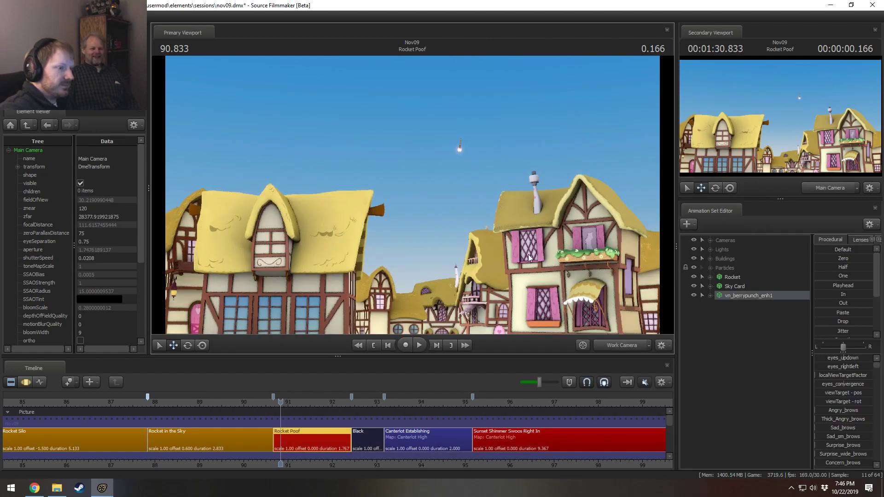
Step: Move the Berry Punch model into the main camera's frame, in front of the gap between the buildings
key("s")
left_click_drag(528, 254, 526, 321)
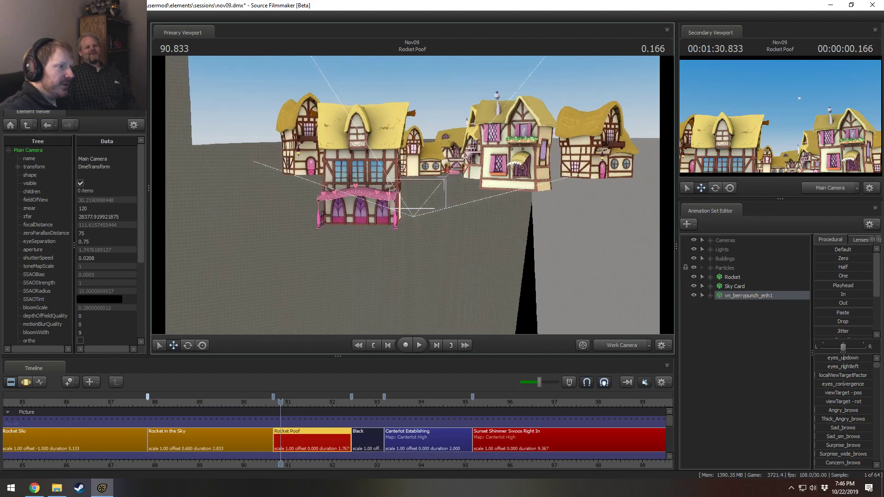
key("F3")
key("w")
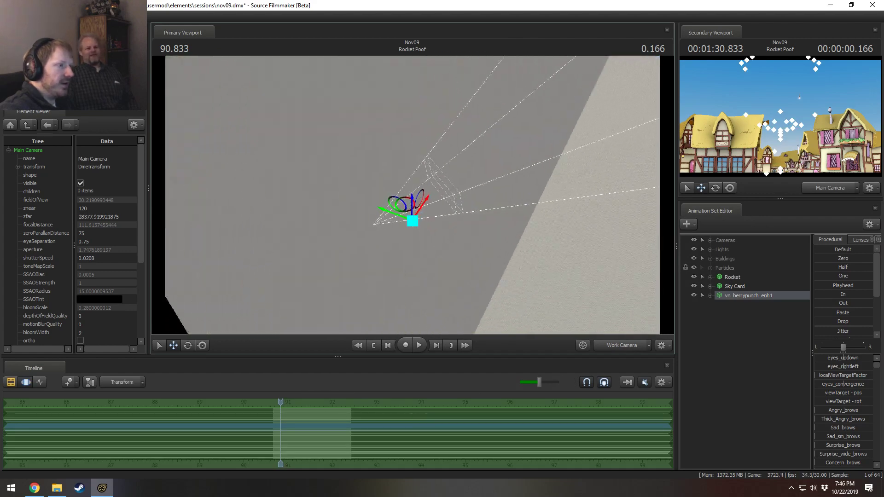
left_click_drag(411, 211, 451, 319, "alt")
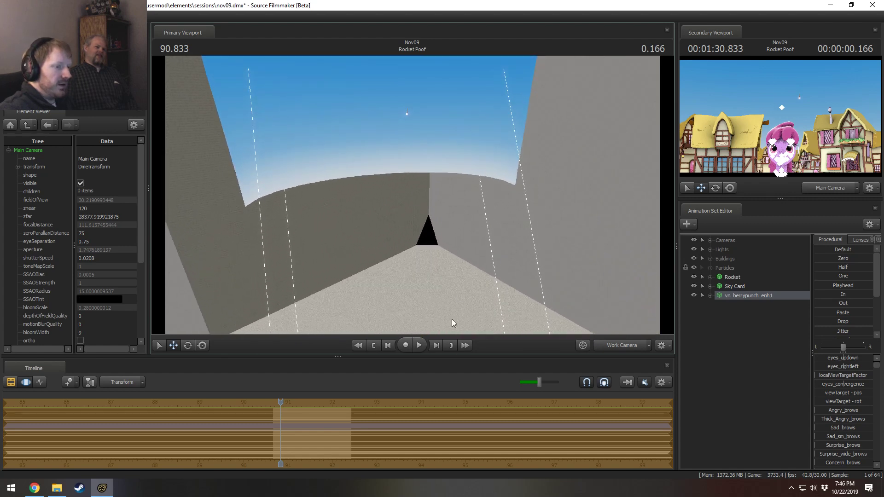
Step: Select every animation set, including cameras, lights, buildings, particles and models, and move the whole scene together
left_click(709, 268)
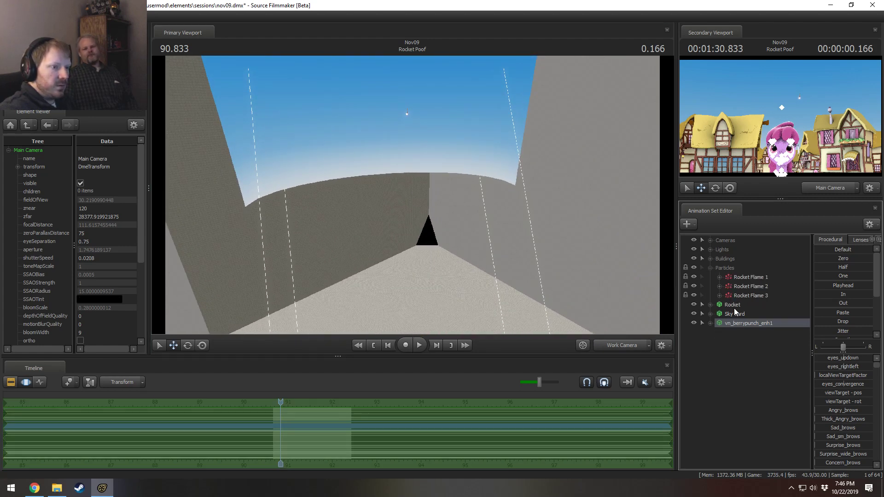
left_click(738, 239, "shift")
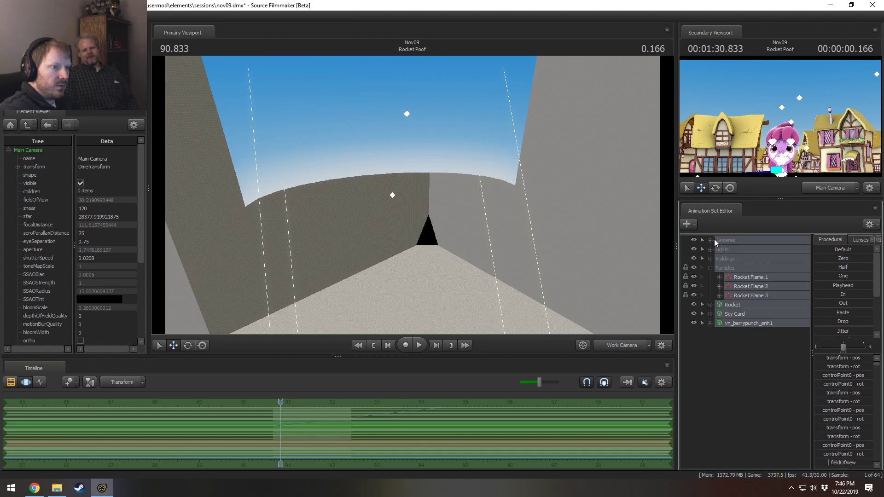
left_click(714, 239)
left_click_drag(534, 214, 420, 297, "alt")
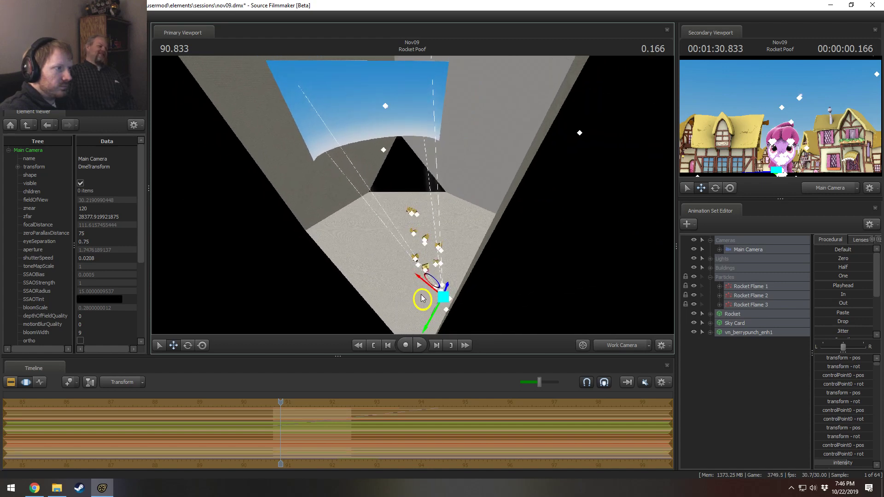
Step: Rotate only the Berry Punch model so it faces away from the main camera toward the town
left_click(735, 332)
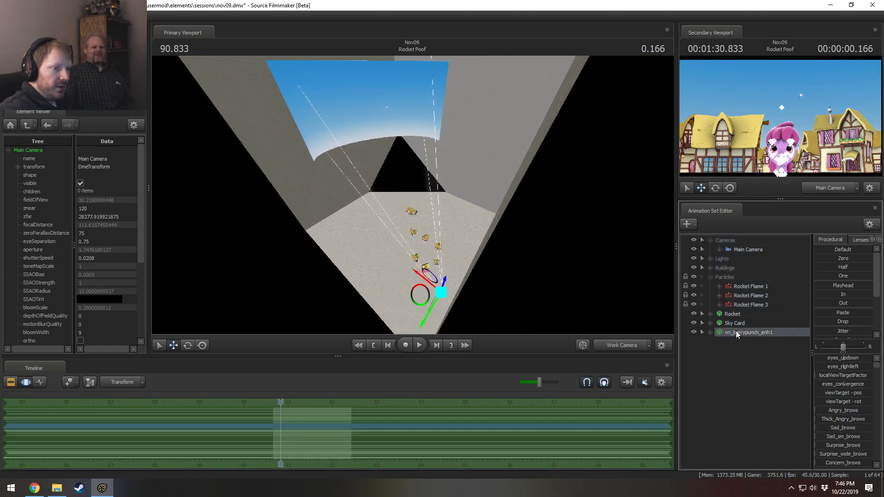
left_click(623, 345)
left_click(622, 346, "ctrl")
left_click_drag(552, 276, 424, 173)
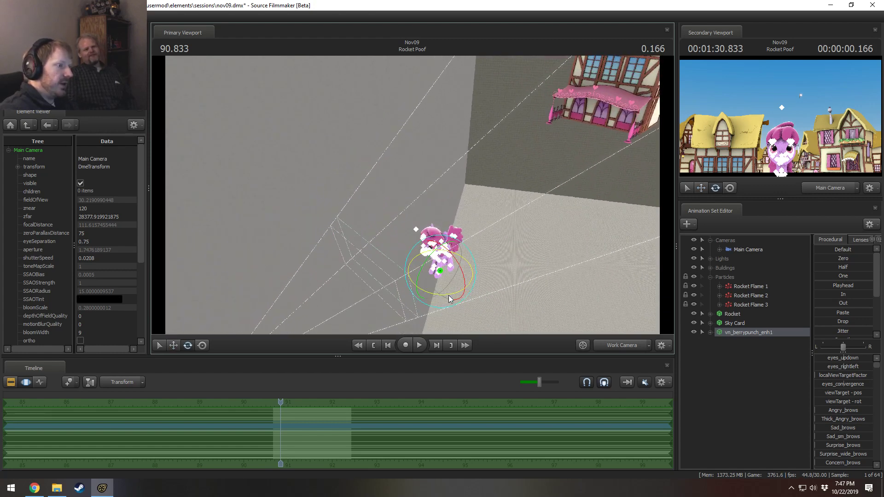
left_click_drag(448, 295, 478, 181)
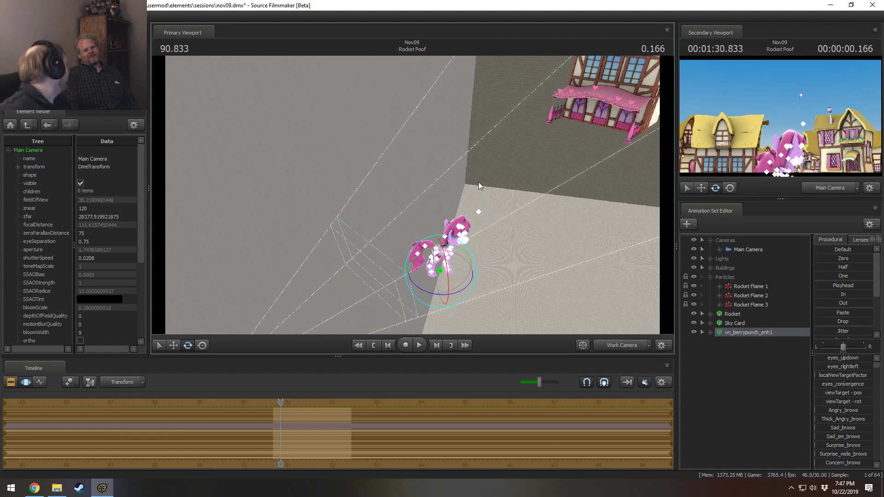
left_click_drag(518, 249, 407, 190)
key("F1")
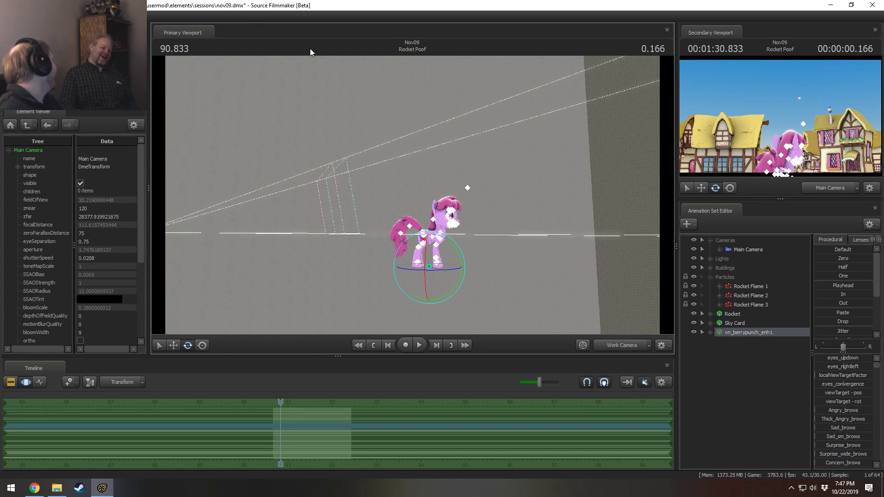
Step: Move the Berry Punch model sideways toward the pink-canopied building and raise it higher in the main camera's frame
left_click(622, 345)
left_click(622, 345, "ctrl")
key("w")
left_click_drag(553, 285, 412, 195)
key("s")
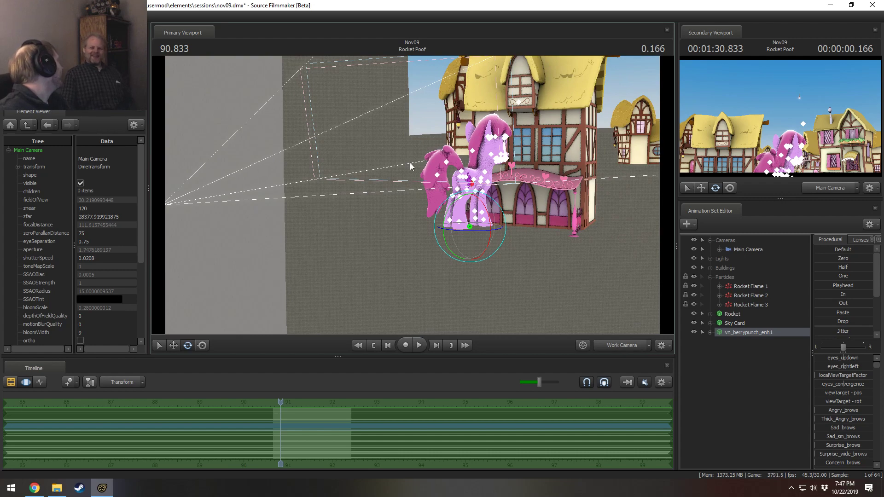
mouse_move(442, 261)
left_mouse_down()
mouse_move(350, 260)
mouse_move(442, 260)
left_mouse_up()
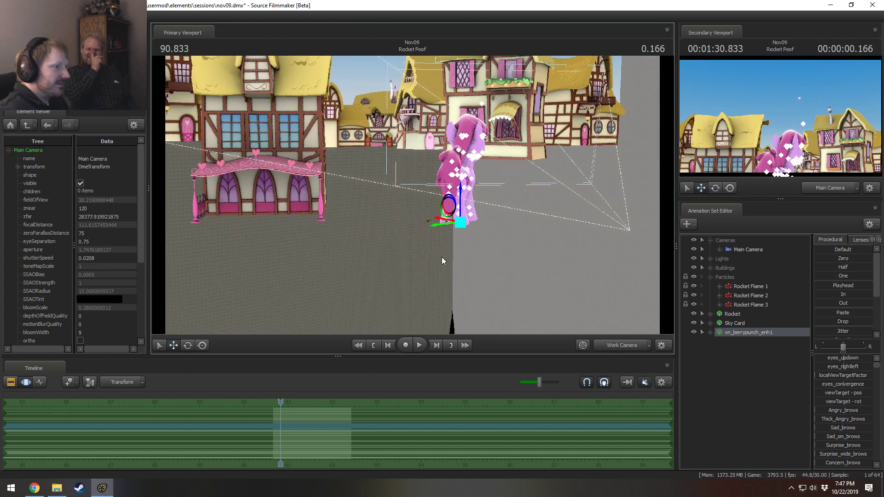
left_click_drag(439, 225, 375, 213)
key("e")
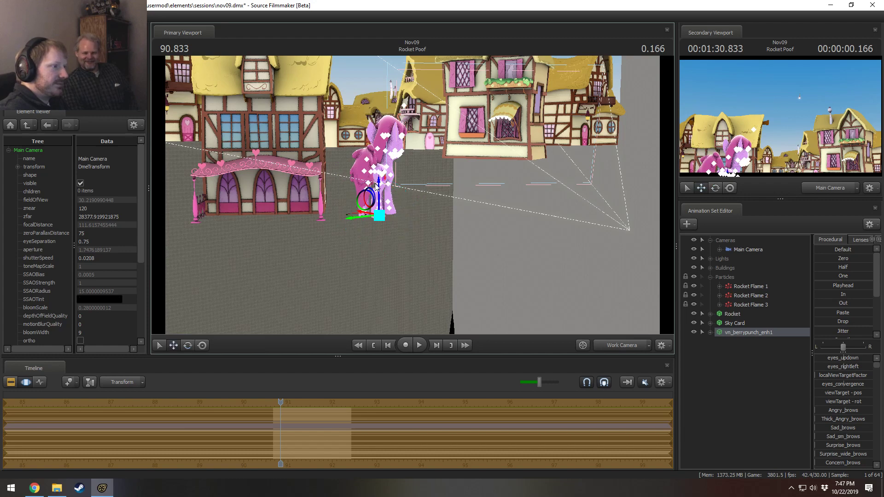
key("F2")
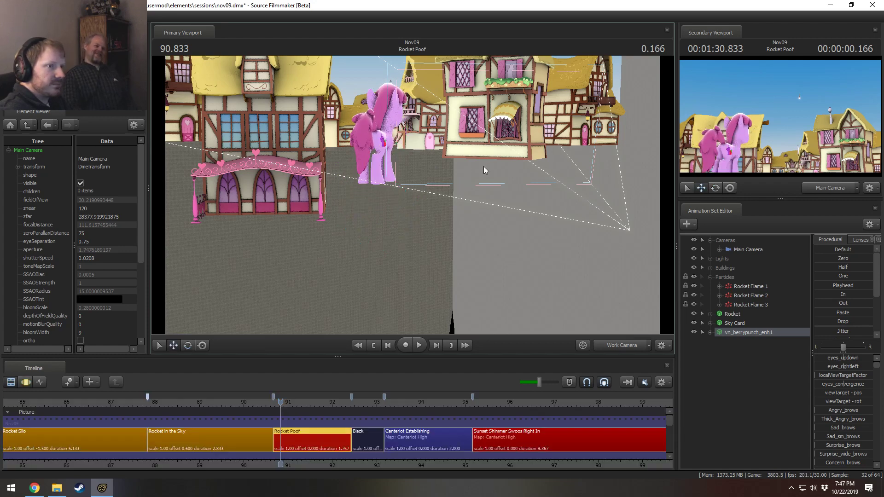
Step: Switch the rotation mode to Local and rotate Berry Punch's neck to turn her head
mouse_move(412, 195)
left_mouse_down("alt")
mouse_move(179, 198)
mouse_move(412, 194)
left_mouse_up("alt")
left_click(422, 133)
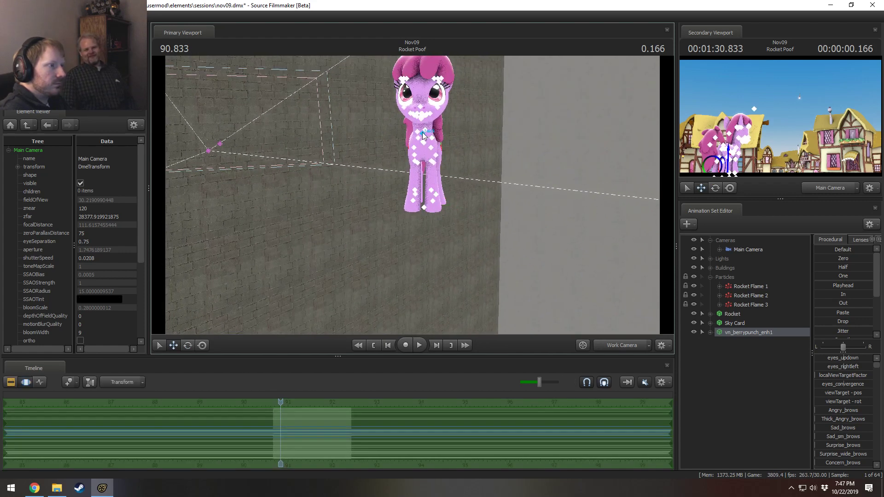
left_click(421, 133)
left_click_drag(422, 120, 469, 185, "alt")
left_click(429, 112)
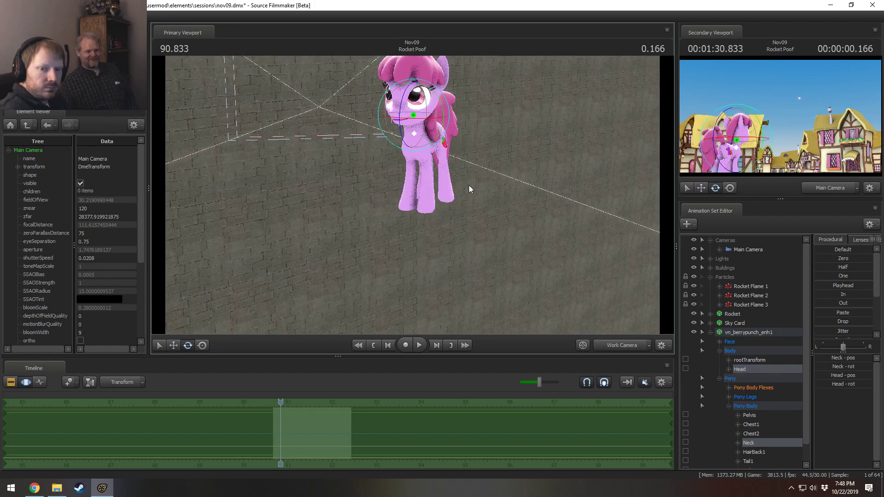
right_click(428, 132)
mouse_move(445, 152)
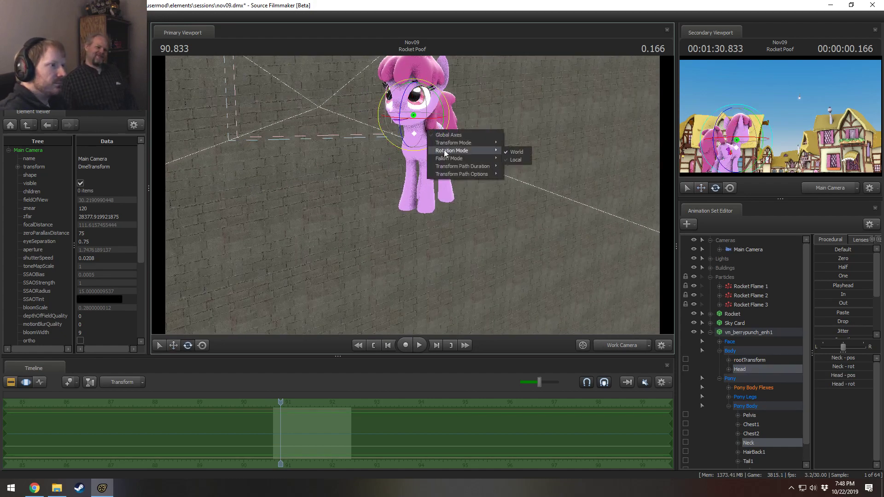
left_click(512, 160)
left_click_drag(427, 124, 422, 101)
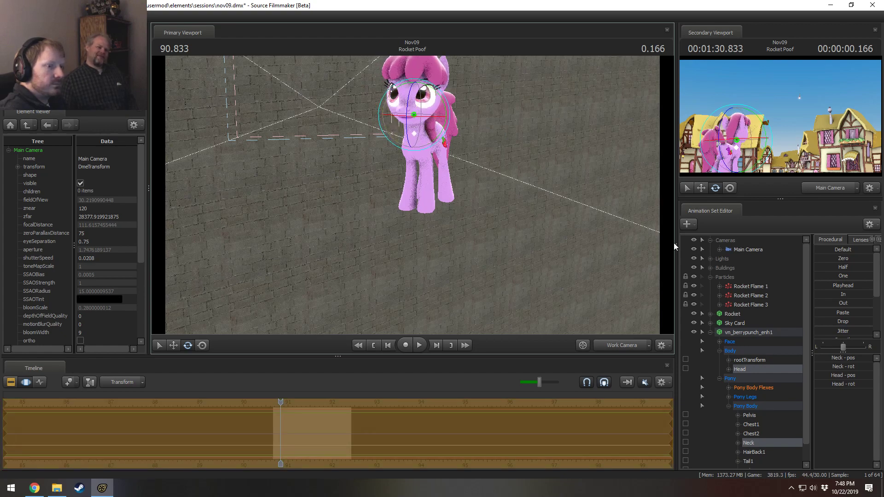
Step: Select Berry Punch's Eyes controls and move her view target in front of and above her head, toward the rocket
left_click(720, 342)
left_click(739, 351)
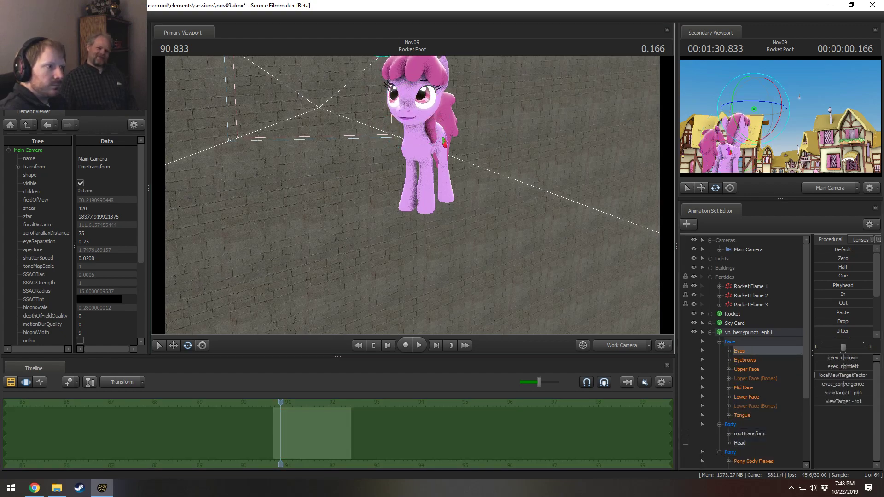
key("f")
mouse_move(417, 166)
left_mouse_down()
mouse_move(413, 191)
mouse_move(408, 155)
left_mouse_up()
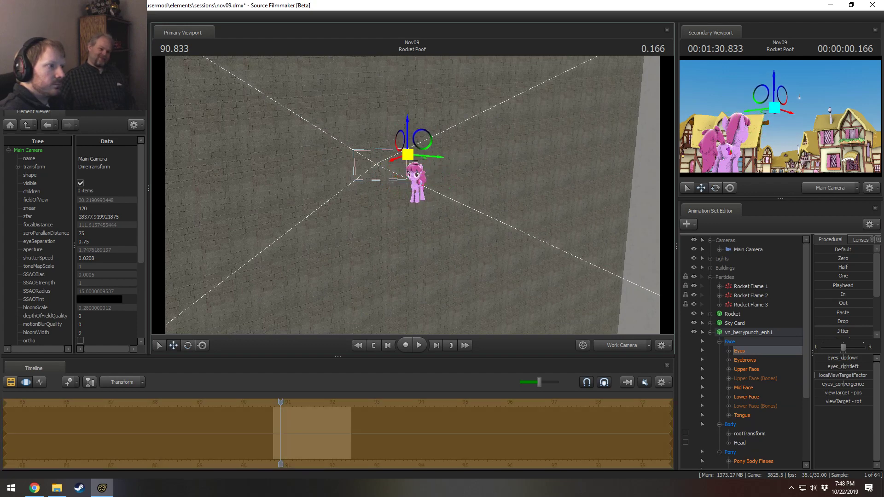
left_click_drag(385, 205, 408, 206, "alt")
key("w")
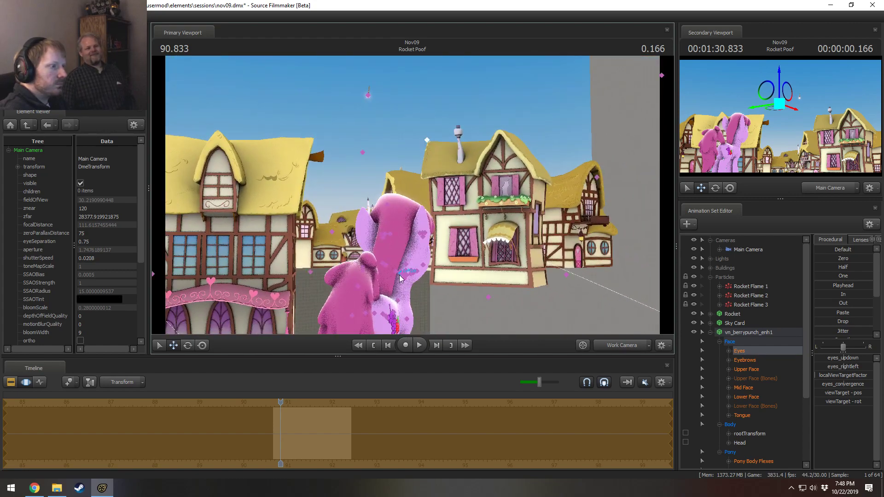
Step: Select Berry Punch's Head control and tilt her head slightly upward in side view
left_click(395, 279)
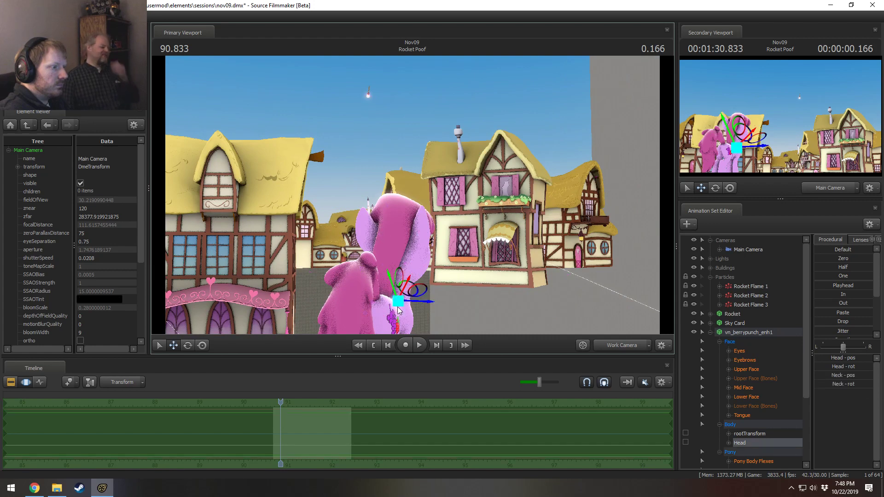
left_click(401, 313)
left_click_drag(401, 313, 414, 191, "alt")
key("F2")
left_click(430, 261)
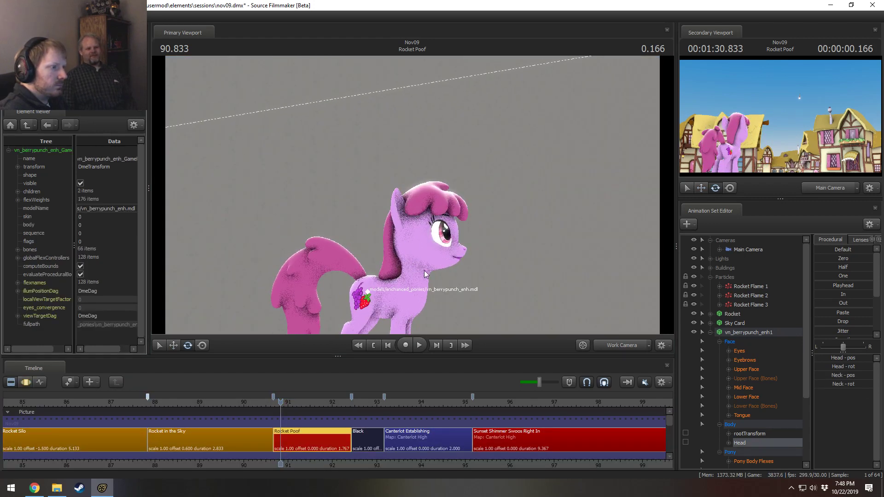
key("F3")
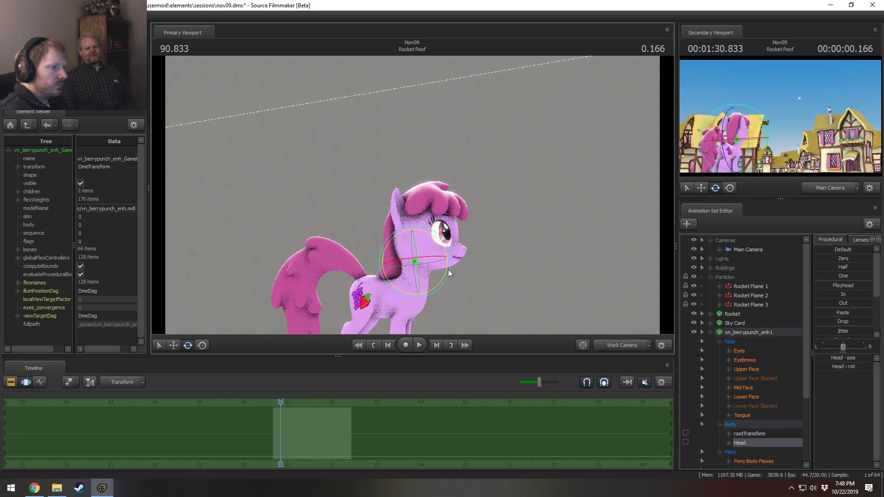
left_click_drag(448, 269, 448, 269)
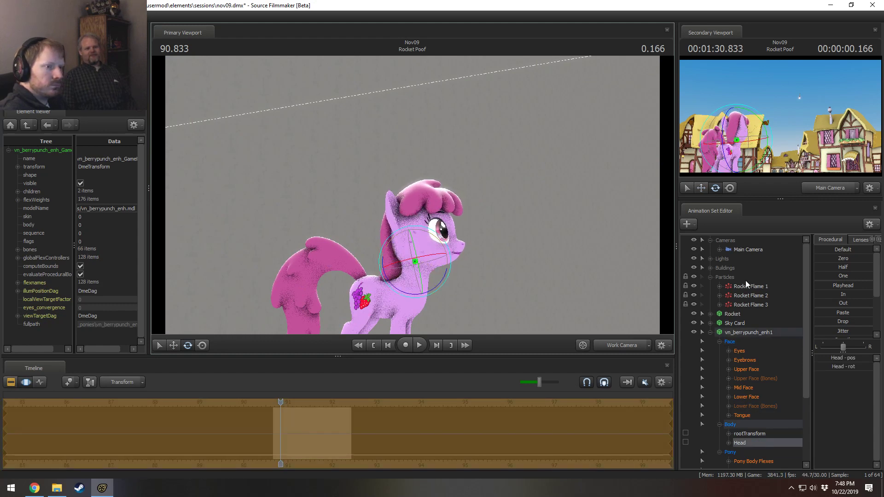
Step: Try an angry look on Berry Punch using the Eyebrows and Upper Face controls, with lowered upper eyelids
left_click(745, 368)
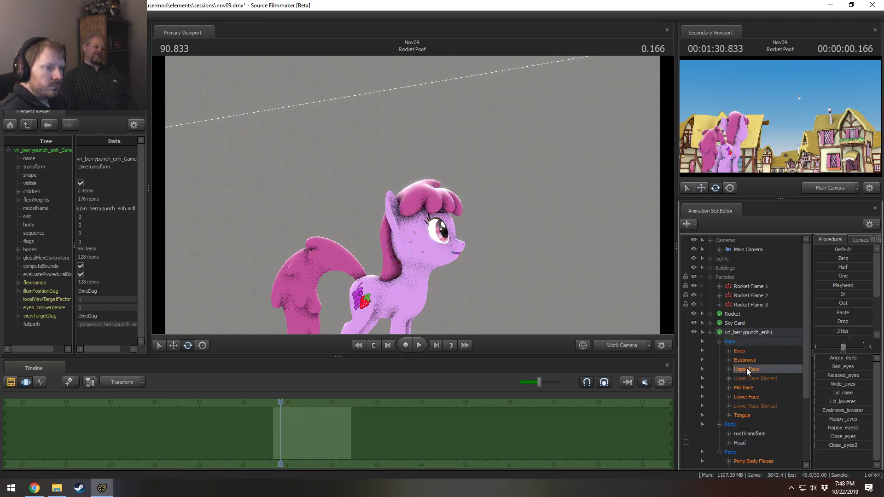
left_click_drag(450, 264, 655, 252)
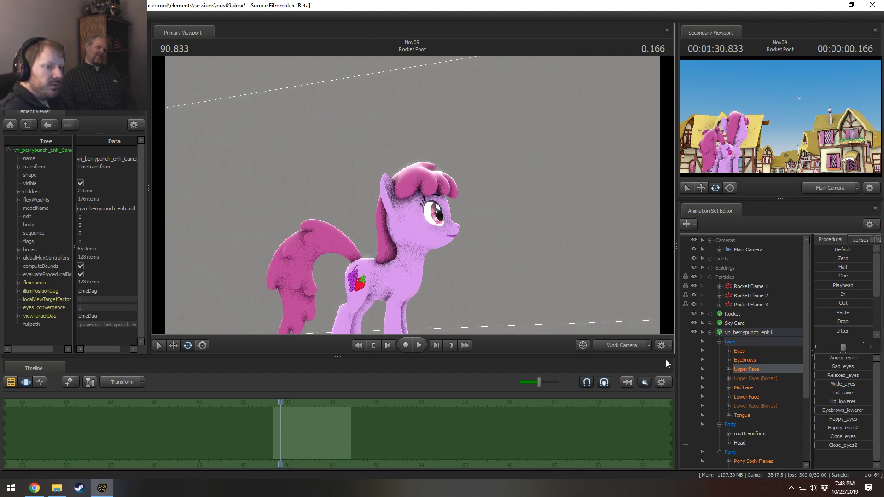
left_click(741, 360)
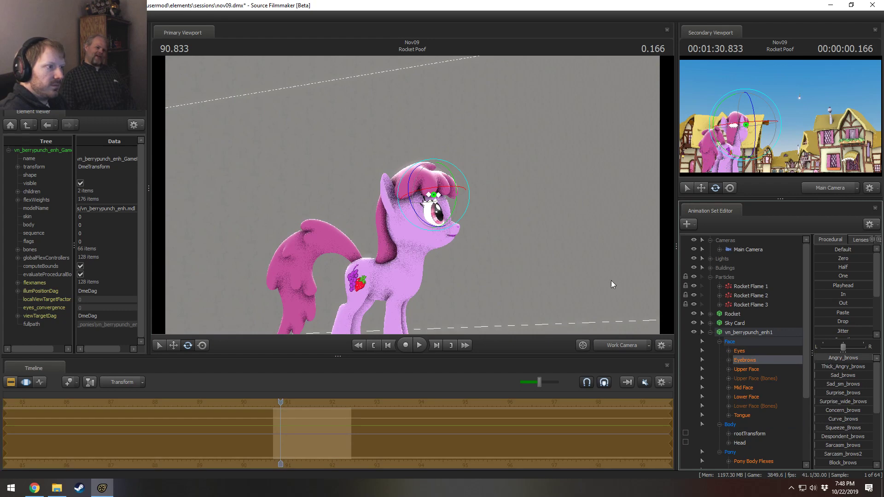
left_click_drag(609, 282, 589, 274)
left_click(747, 369)
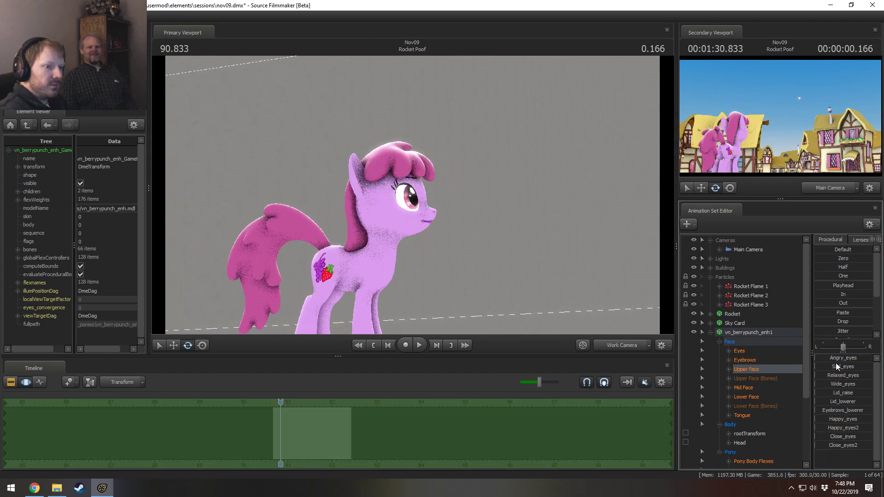
left_click_drag(543, 258, 394, 251)
Step: Try a snarling mouth with the Lower Face sliders, raising Mouth_frown, Mouth_angry, Mouth_angryness and Mouth_careful
left_click(764, 397)
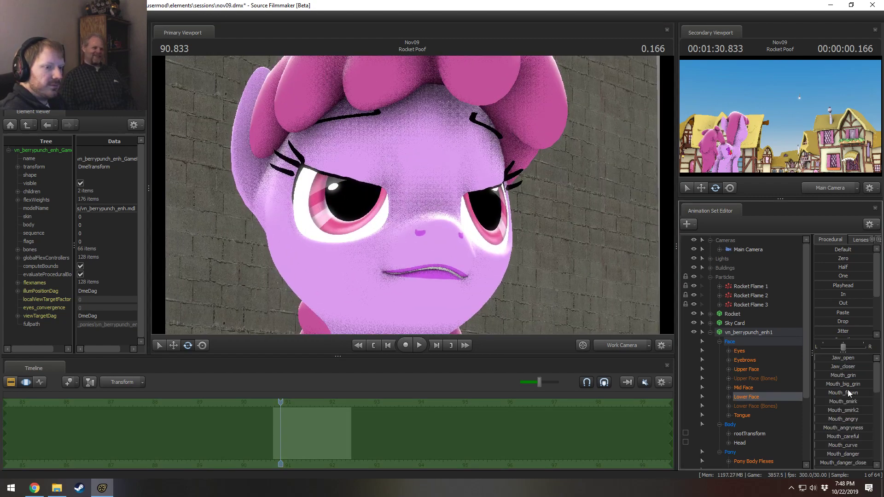
left_click_drag(847, 394, 871, 437)
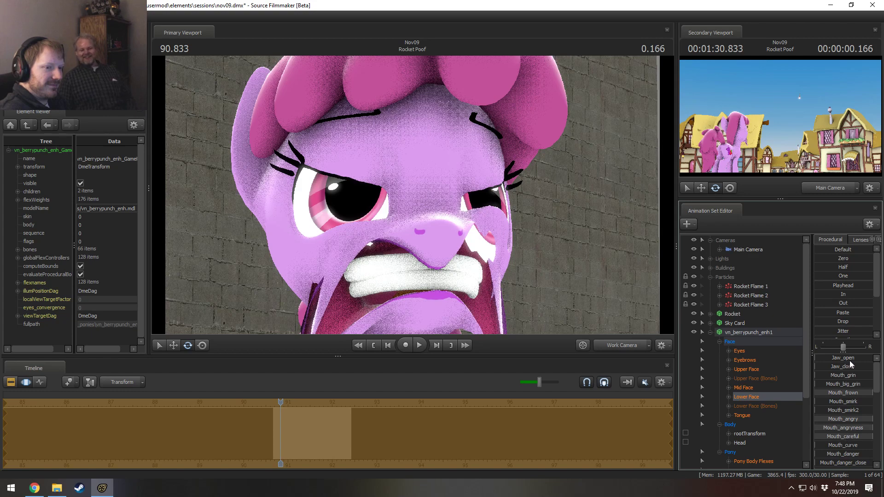
mouse_move(849, 361)
left_mouse_down()
mouse_move(860, 361)
mouse_move(847, 361)
left_mouse_up()
key("s")
left_click_drag(460, 221, 457, 221)
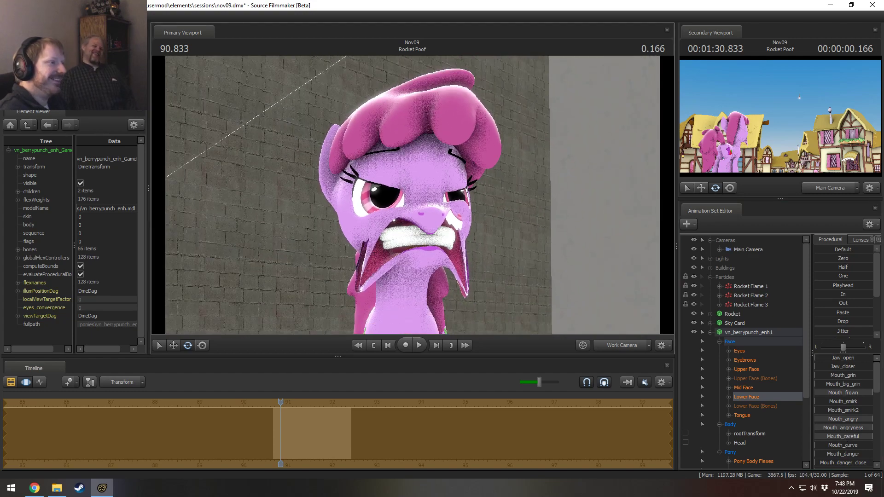
left_click_drag(847, 360, 824, 359)
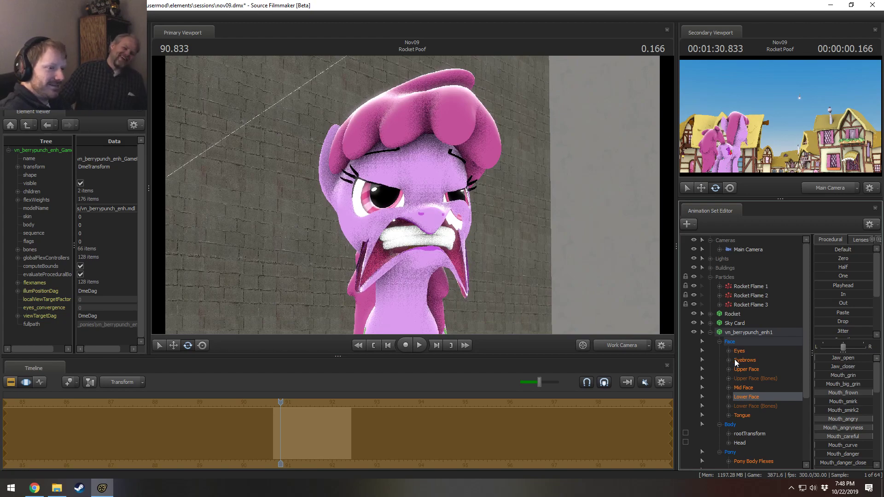
Step: Try moving Berry Punch's Nose bone from the Mid Face group upward into her forehead
left_click_drag(552, 273, 413, 199)
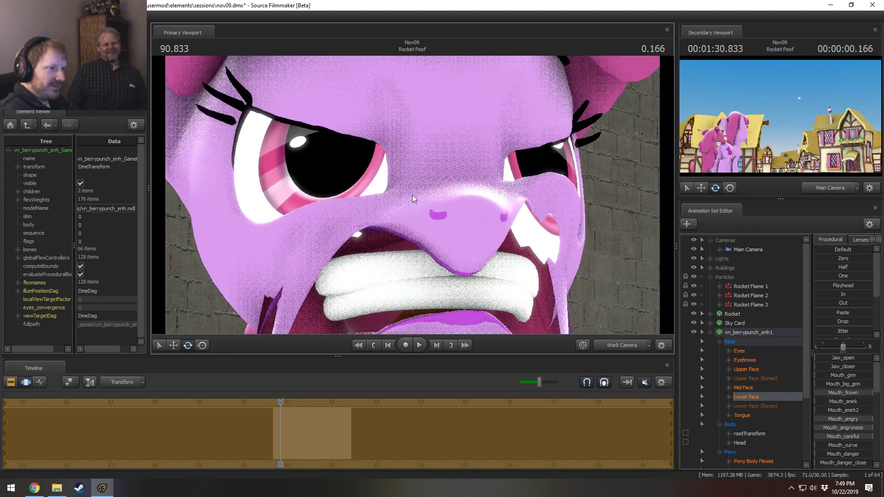
left_click(729, 379)
left_click(731, 424)
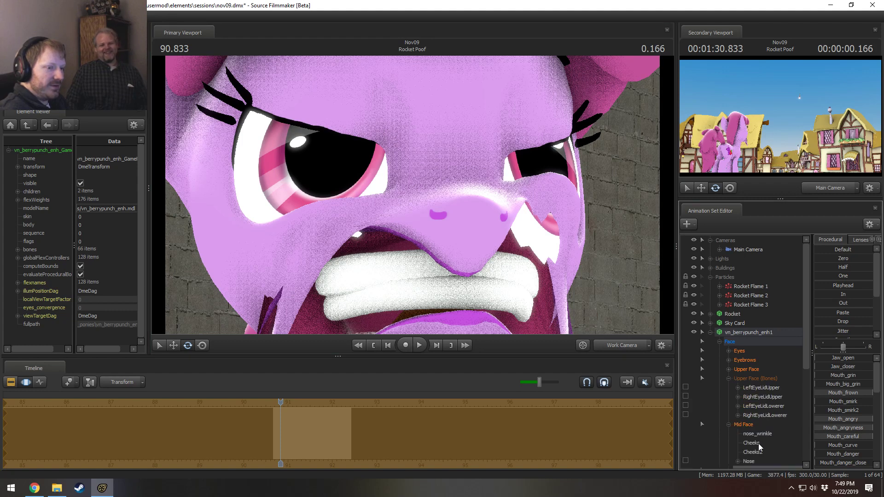
left_click(748, 461)
left_click_drag(441, 229, 413, 199)
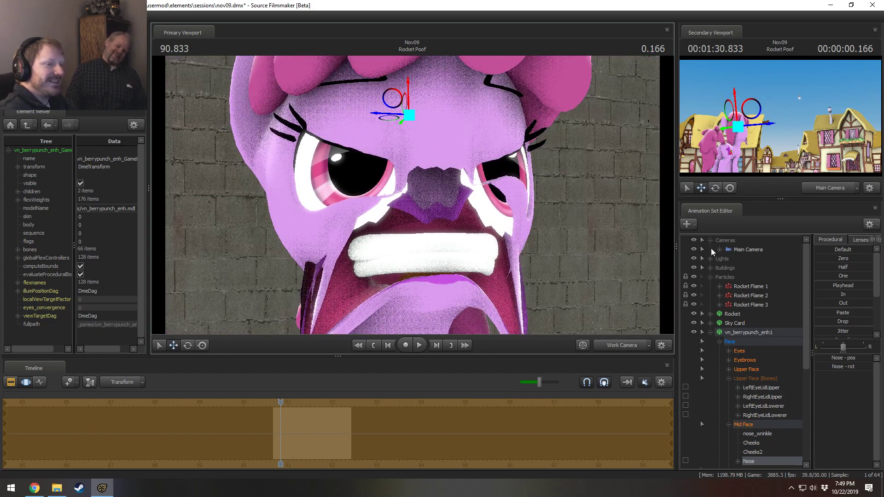
Step: Undo the nose move and the angry eye, brow and mouth changes on Berry Punch
key("ctrl+z")
key("ctrl+z")
key("ctrl+z")
key("ctrl+z")
key("ctrl+z")
key("ctrl+z")
key("ctrl+z")
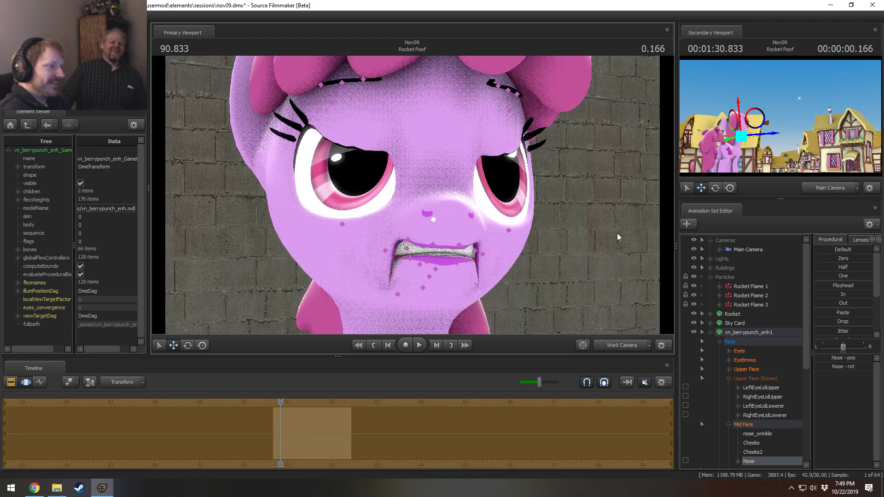
key("ctrl+z")
key("ctrl+z")
key("ctrl+z")
key("ctrl+z")
key("ctrl+z")
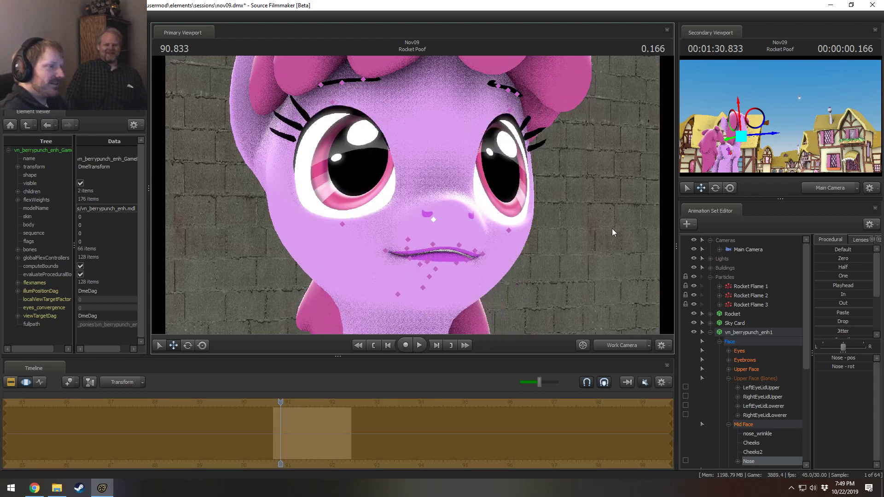
key("ctrl+z")
key("ctrl+z")
key("ctrl+z")
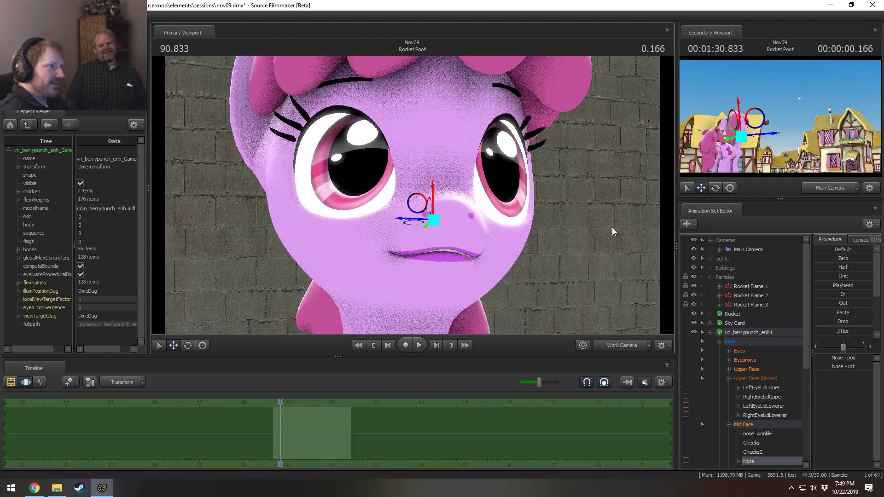
Step: Try moving and rotating Berry Punch's Nose bone, and undo those changes
left_click_drag(612, 228, 399, 229)
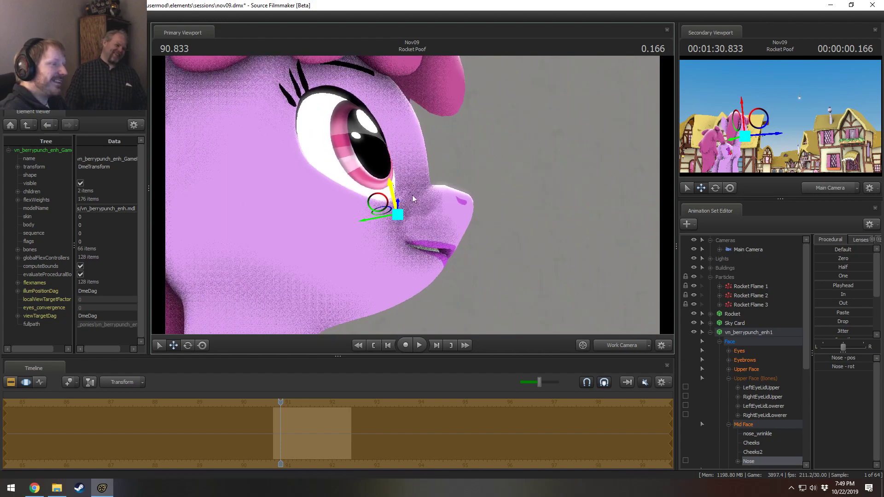
scroll(399, 229, "down", 5)
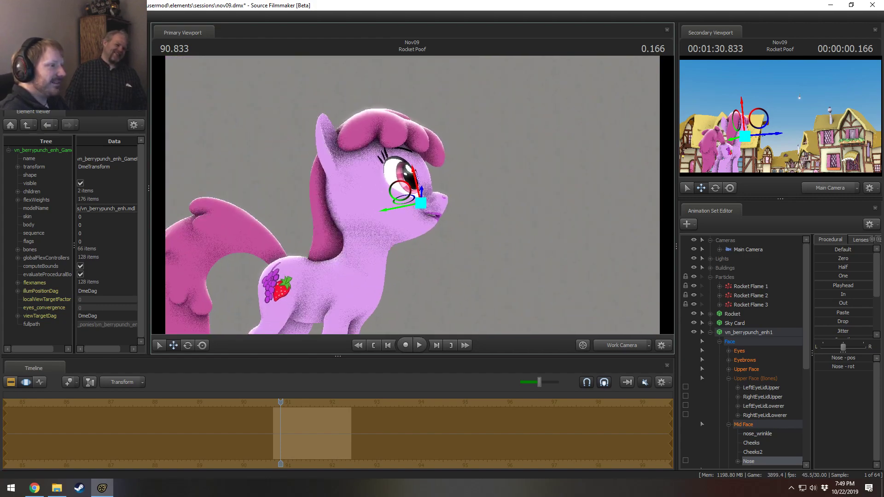
scroll(456, 212, "up", 6)
left_click_drag(456, 212, 621, 217)
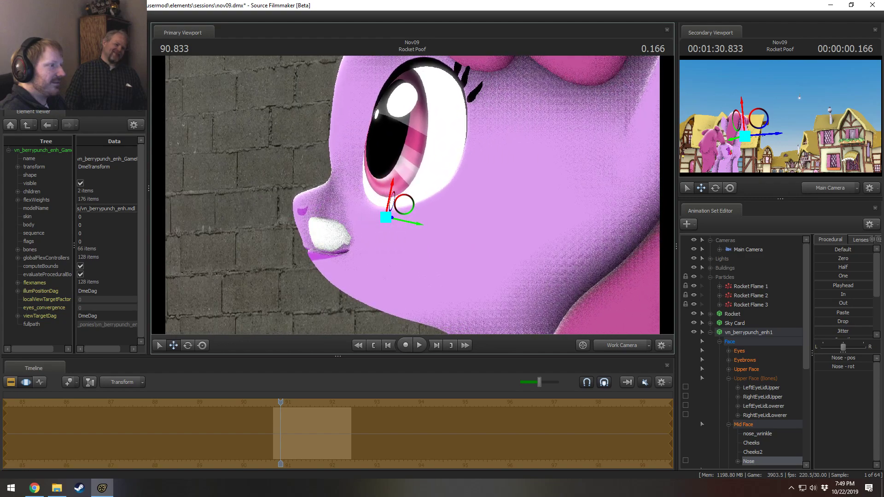
left_click_drag(380, 279, 448, 225, "alt")
key("ctrl+z")
key("e")
key("ctrl+z")
key("ctrl+z")
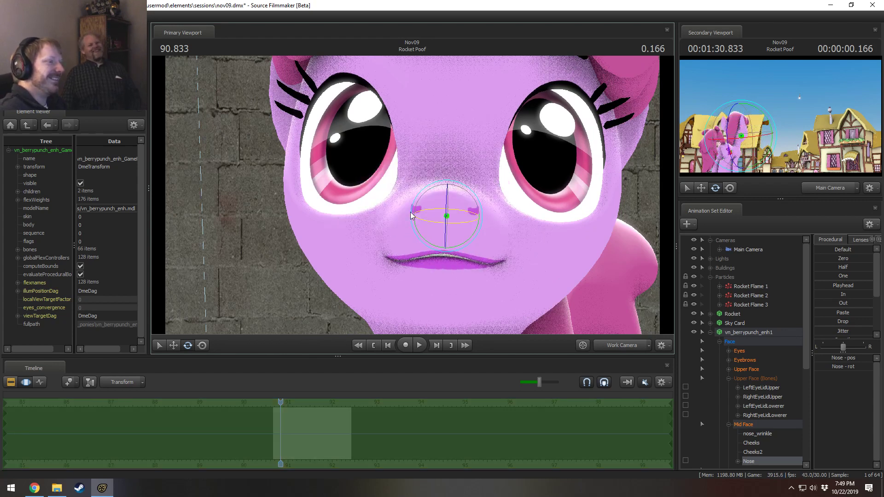
Step: Add a scale control to the Nose bone's transform and enlarge the nose with it
key("w")
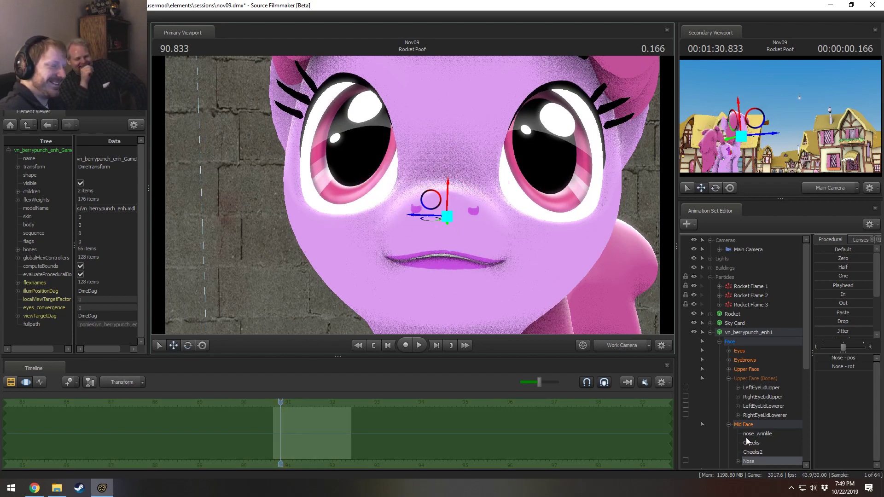
scroll(746, 437, "down", 3)
right_click(769, 381)
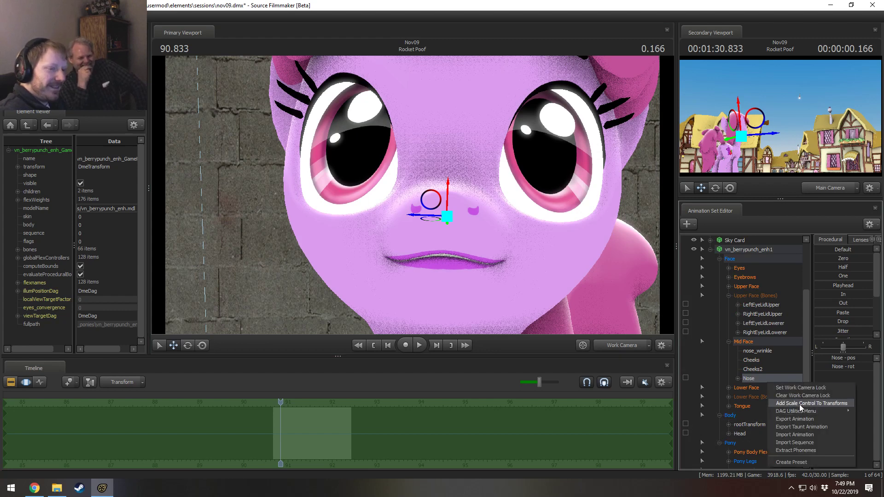
left_click(799, 403)
left_click_drag(827, 360, 858, 360)
right_click_drag(546, 301, 478, 253)
Step: Reposition and rotate Berry Punch's enlarged Nose bone, and pull it sideways far off her face
left_click(756, 379)
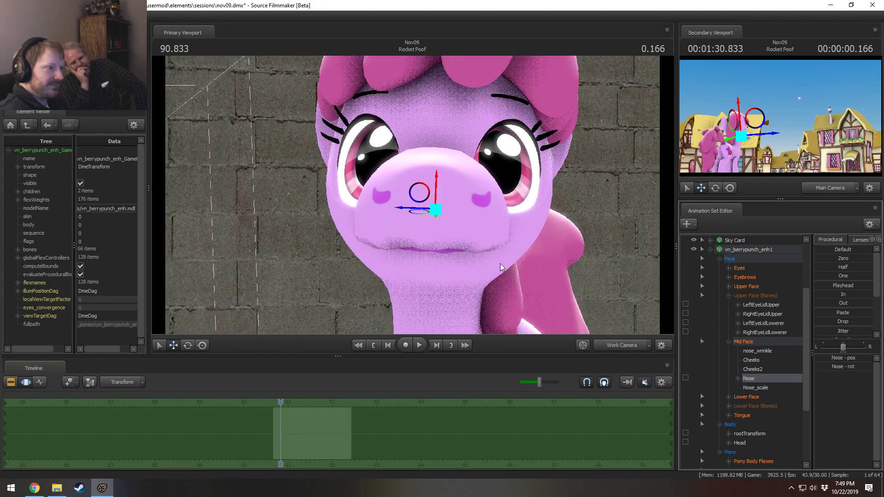
left_click_drag(448, 222, 431, 205)
key("w")
key("e")
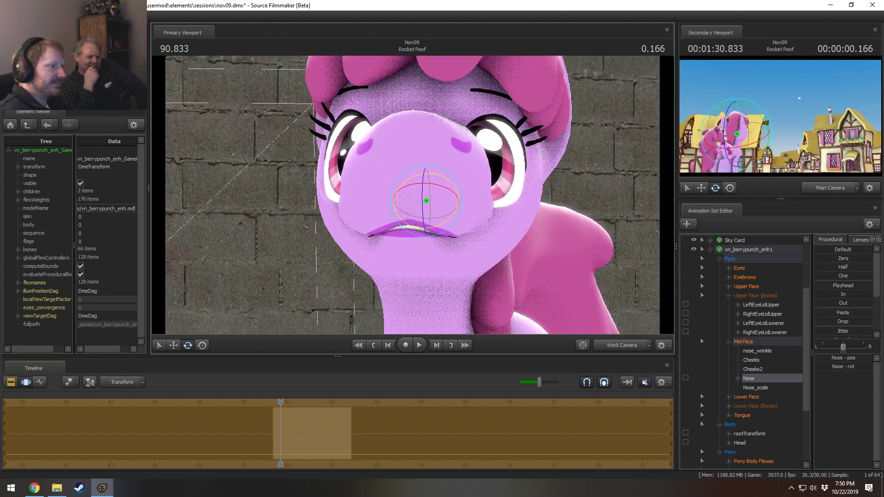
key("w")
left_click_drag(427, 200, 436, 225)
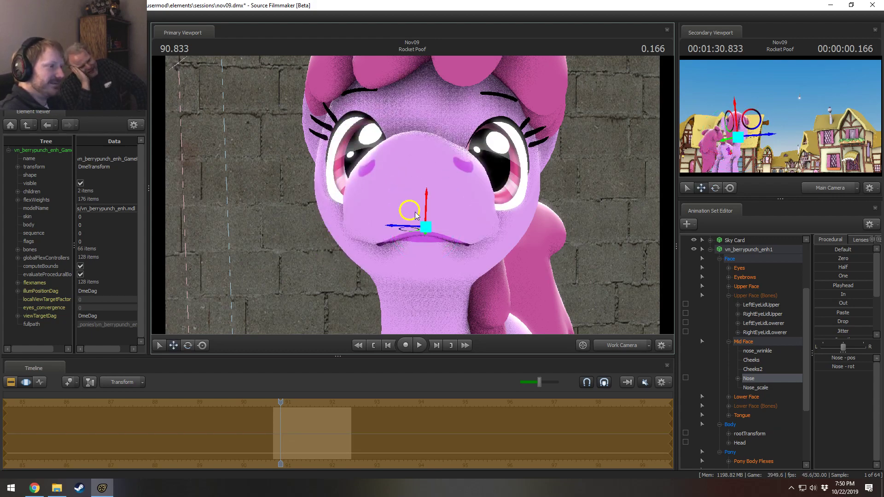
left_click_drag(420, 222, 41, 320)
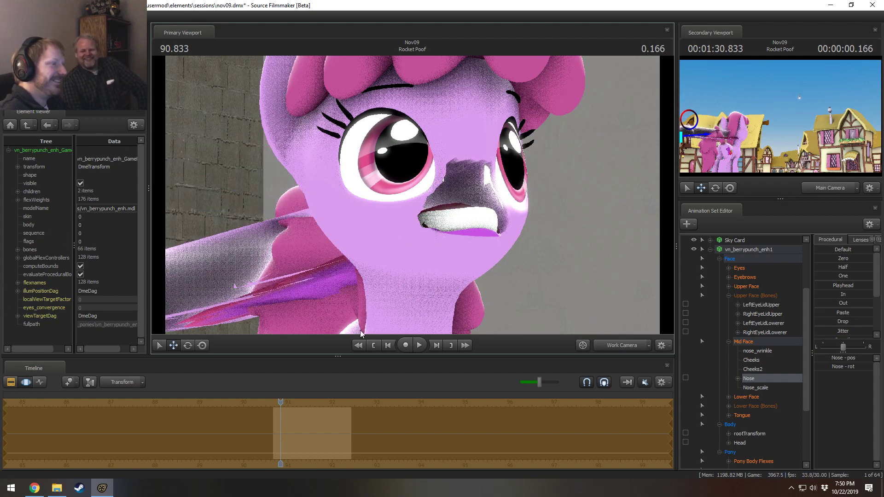
Step: Undo the sideways pull and the other recent moves and rotations of Berry Punch's enlarged Nose bone
key("ctrl+z")
key("ctrl+y")
key("ctrl+z")
key("ctrl+z")
key("ctrl+z")
key("ctrl+z")
key("ctrl+z")
key("ctrl+z")
key("ctrl+z")
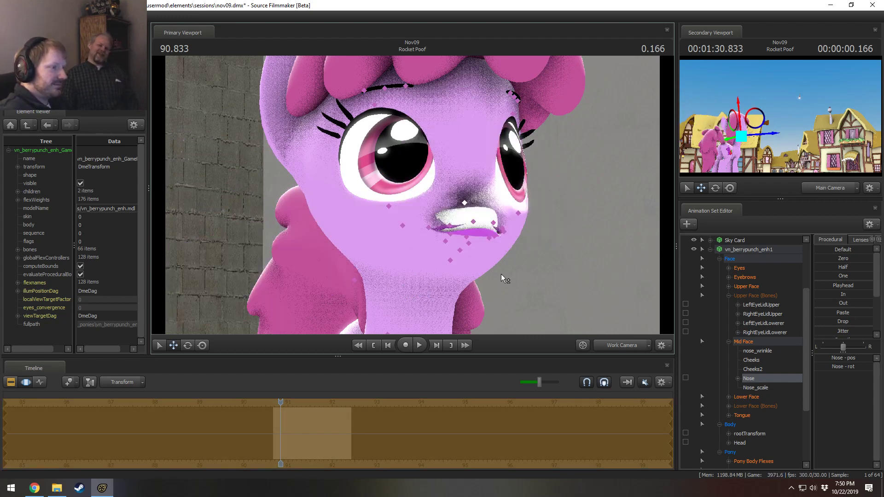
key("ctrl+z")
Step: Rotate Berry Punch's enlarged Nose bone upward so the nostrils sit between her eyes
left_click_drag(501, 274, 408, 209, "alt")
key("e")
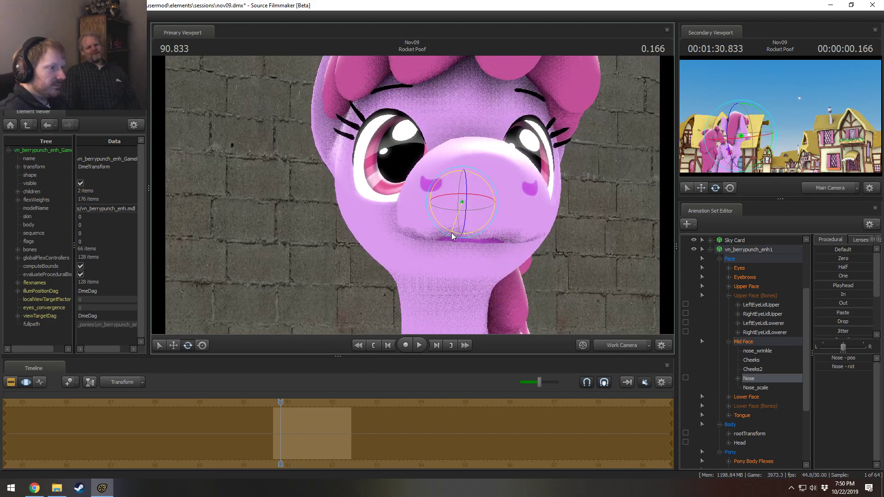
left_click_drag(451, 237, 456, 203)
key("w")
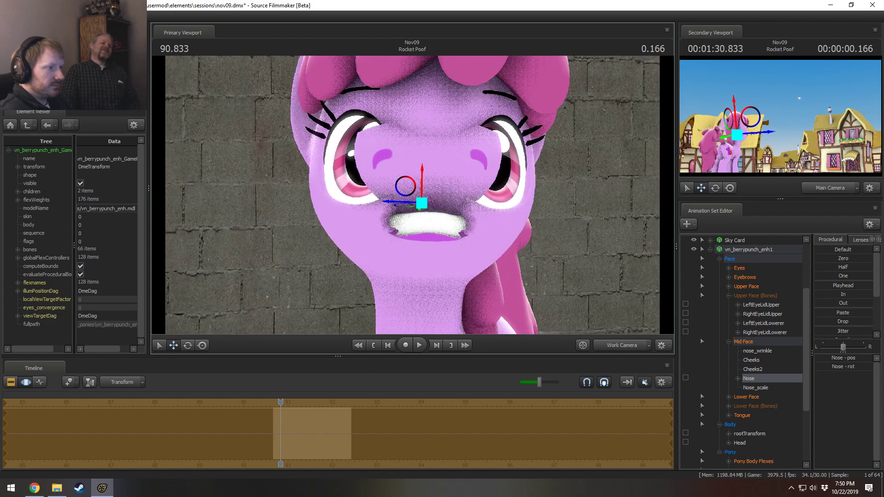
Step: Enlarge the nose further with Nose_scale, and reposition the Nose bone so the muzzle covers her eyes
left_click(760, 388)
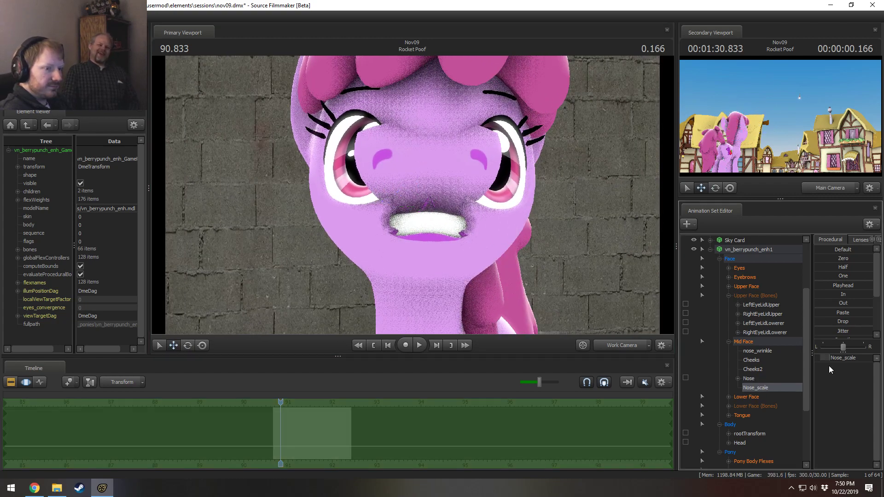
left_click_drag(833, 358, 872, 358)
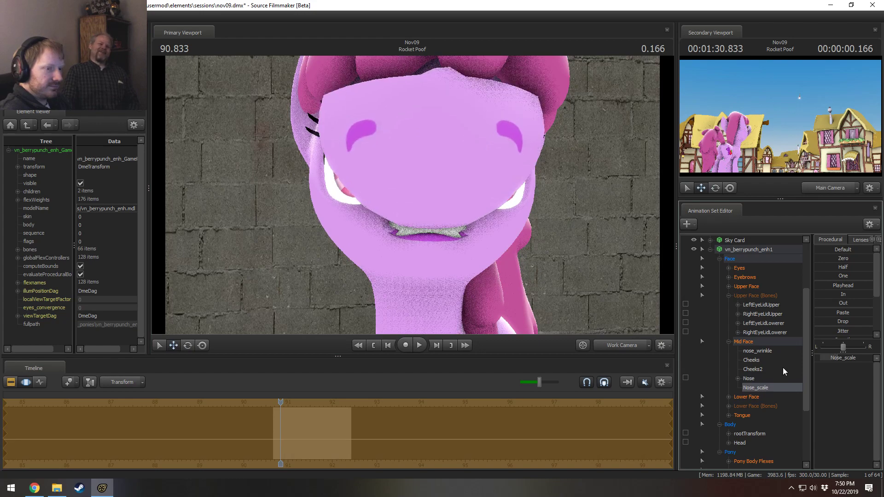
left_click(750, 378)
left_click_drag(613, 303, 419, 194, "alt")
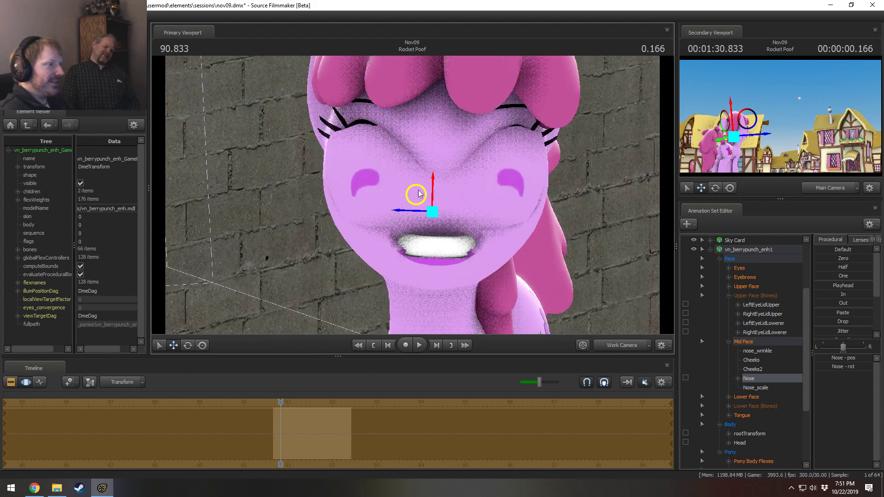
Step: Adjust the Mouth_smirk2 control on Berry Punch's lower face, and try moving her jaw bone
left_click(750, 397)
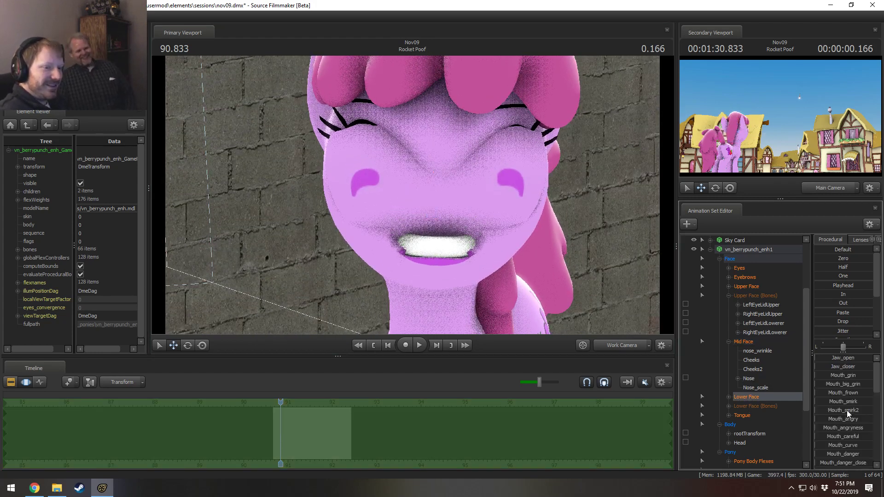
left_click_drag(847, 410, 849, 410)
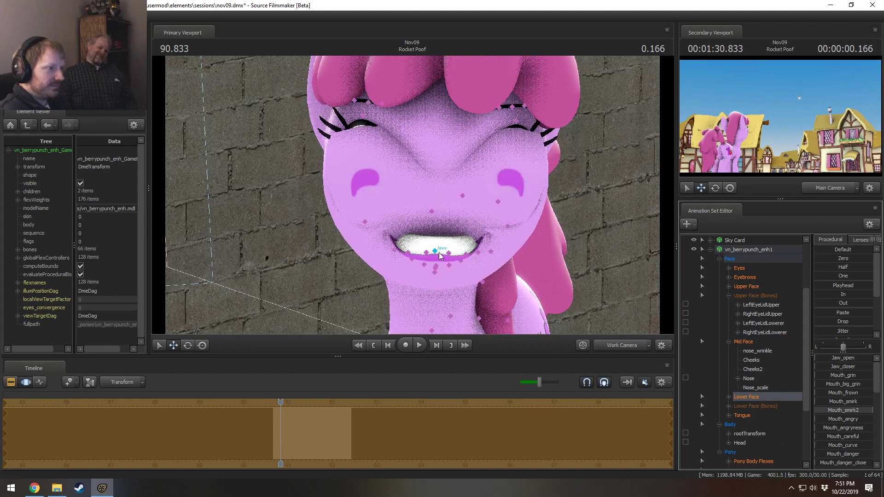
left_click(436, 251)
mouse_move(438, 252)
left_mouse_down()
mouse_move(439, 291)
mouse_move(449, 227)
mouse_move(449, 239)
left_mouse_up()
left_click(449, 240)
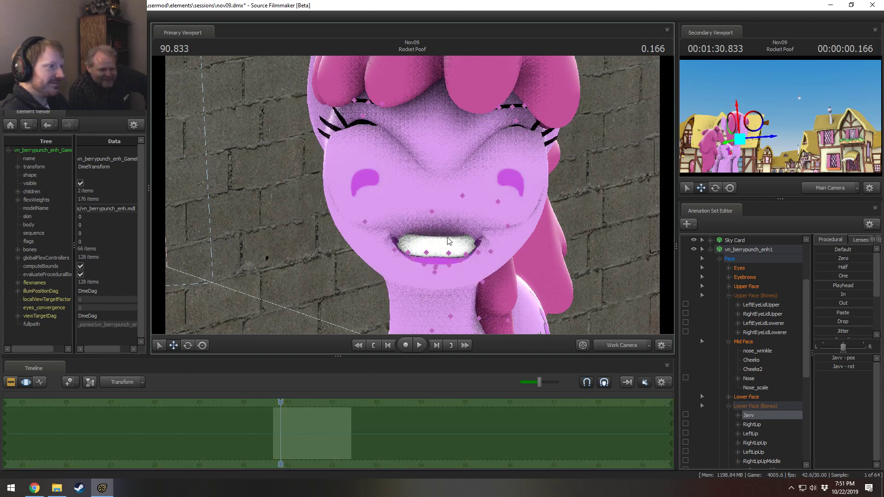
Step: Undo the jaw, mouth and nose changes, including the added Nose_scale control
key("ctrl+z")
key("ctrl+z")
key("ctrl+z")
key("ctrl+z")
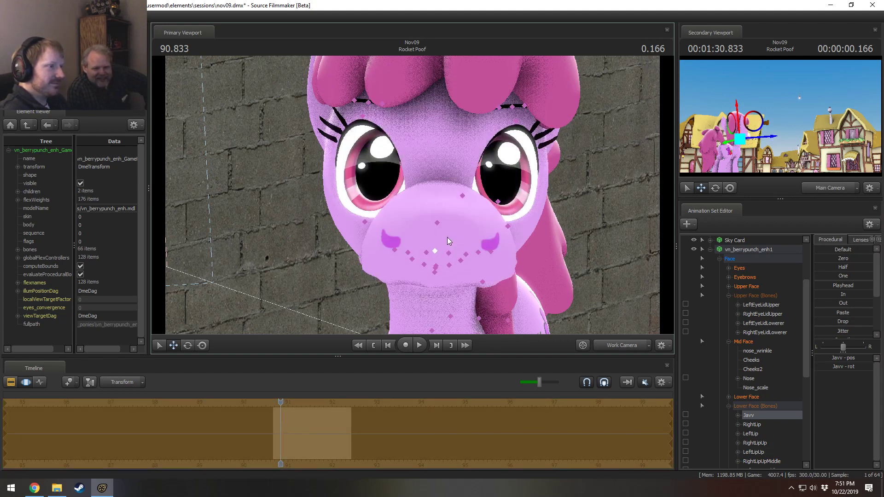
key("ctrl+z")
key("ctrl+z")
key("ctrl+z")
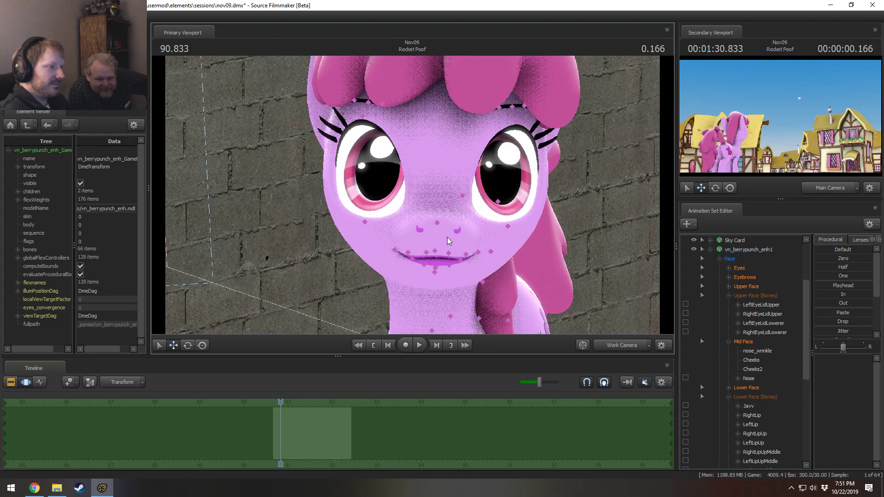
Step: Push Berry Punch's Nose bone back into her face, working from a side view of her head
key("s")
left_click_drag(413, 199, 368, 176)
key("w")
key("s")
key("w")
left_click(391, 184)
key("w")
key("e")
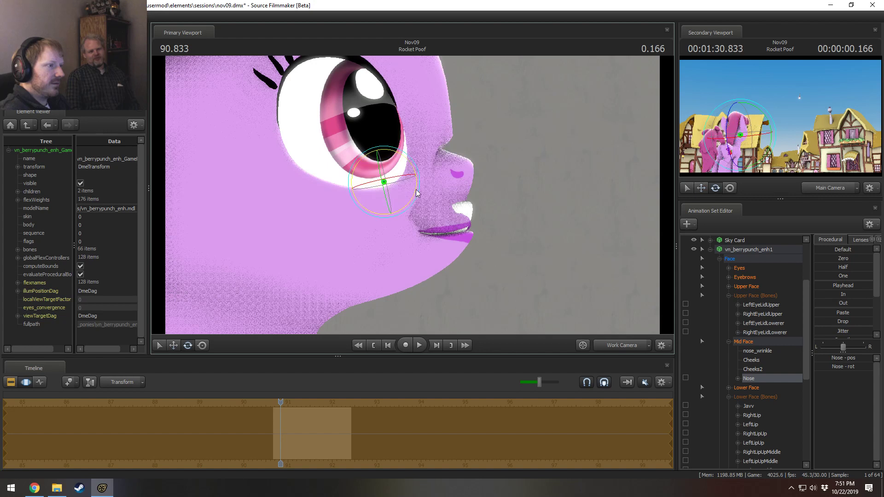
Step: Rotate the Nose bone upward to flatten the muzzle, and fine-tune its position
left_click_drag(416, 192, 365, 183)
key("w")
key("e")
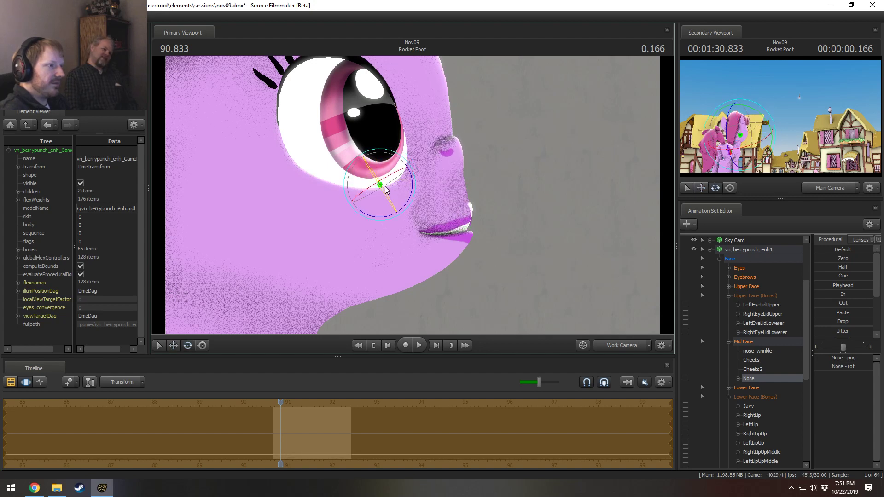
key("w")
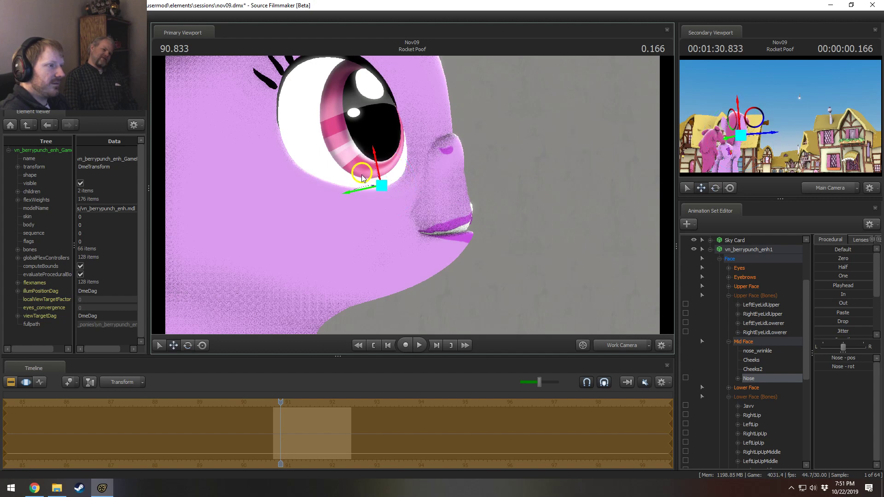
left_click_drag(362, 177, 362, 180)
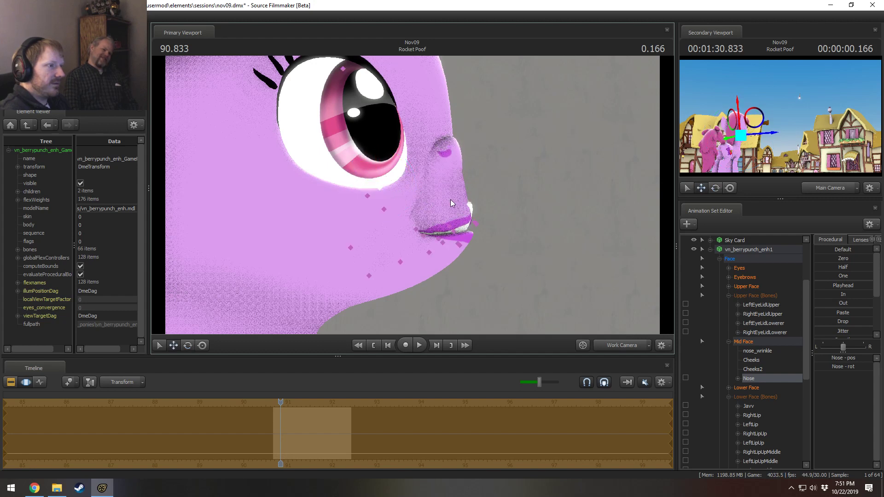
Step: Move the left and right upper lip bones and upper middle lip bones back over her teeth
left_click(470, 213)
left_click(478, 229)
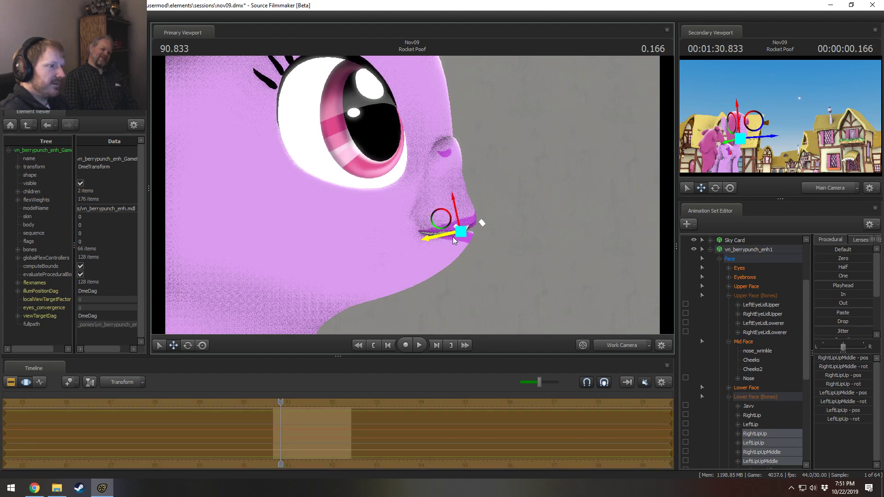
mouse_move(453, 239)
left_mouse_down()
mouse_move(470, 254)
mouse_move(452, 237)
left_mouse_up()
Step: Reposition the RightLip, LeftLip, RightLipMiddle and LeftLipMiddle bones together to meet the upper lip
left_click(462, 245)
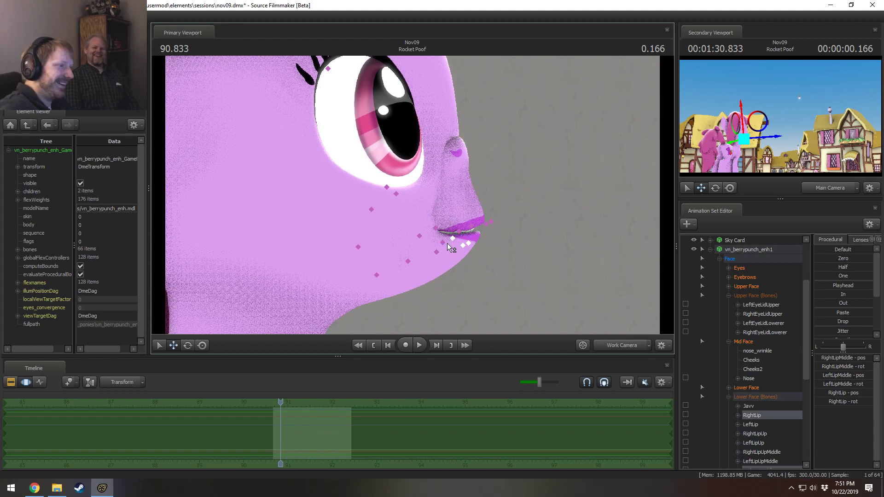
left_click(442, 242, "ctrl")
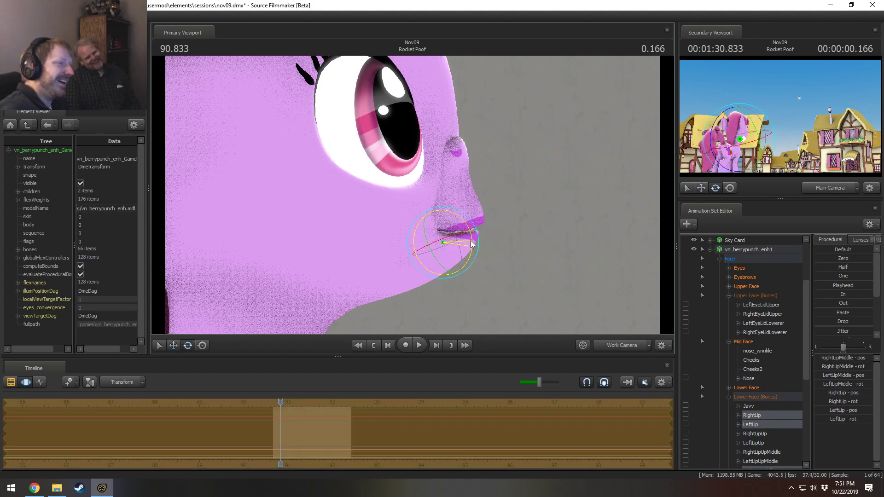
key("w")
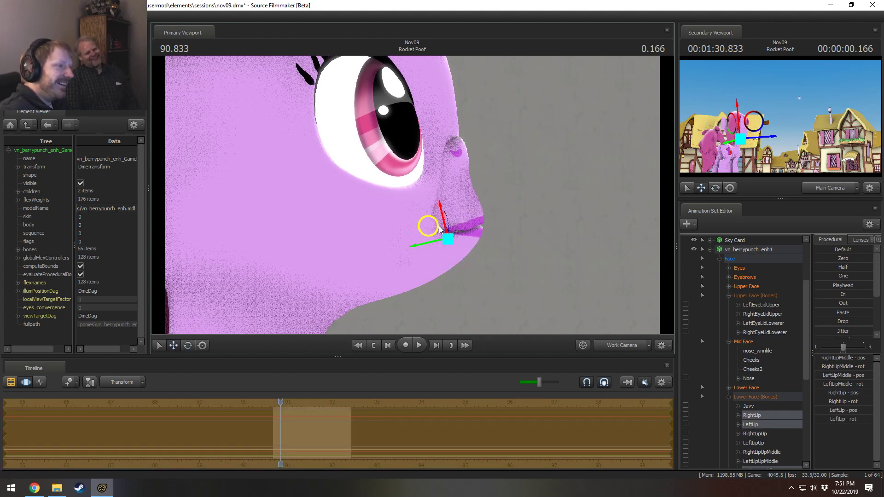
right_click_drag(452, 232, 419, 210)
Step: Adjust the position of the RightLipUpMiddle bone to curl that part of her upper lip
left_click(443, 222)
mouse_move(419, 211)
left_mouse_down()
mouse_move(378, 211)
mouse_move(414, 210)
left_mouse_up()
mouse_move(552, 245)
left_mouse_down("alt")
mouse_move(530, 244)
mouse_move(544, 245)
left_mouse_up("alt")
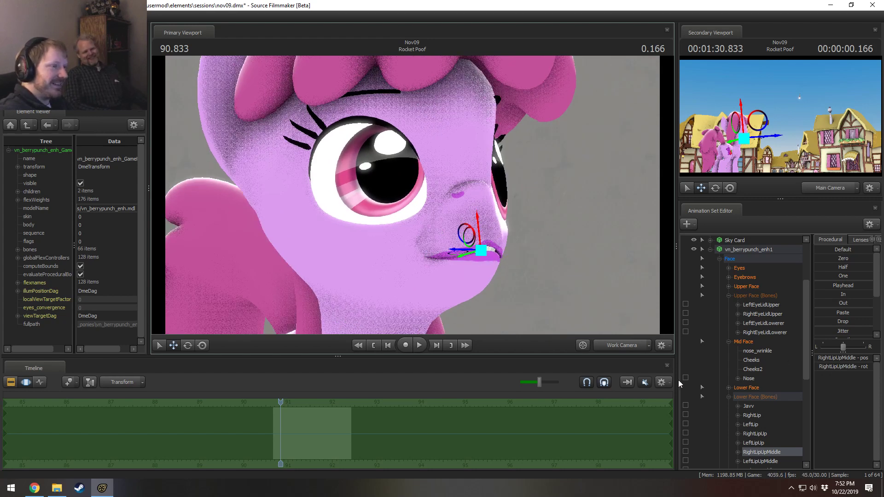
Step: Adjust Berry Punch's Jaw_open control among the lower face controls
left_click(745, 286)
left_click(744, 387)
mouse_move(842, 358)
left_mouse_down()
mouse_move(863, 357)
mouse_move(843, 358)
left_mouse_up()
left_click_drag(619, 299, 479, 207)
key("s")
left_click_drag(412, 195, 377, 197)
key("w")
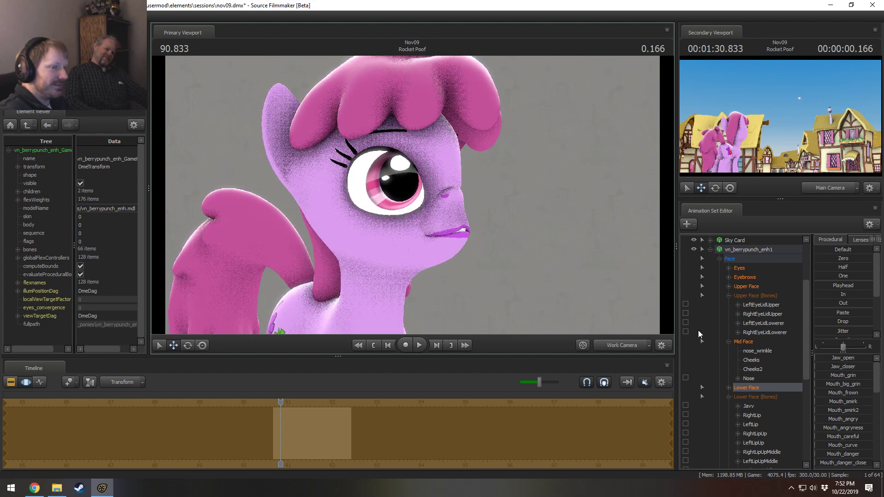
mouse_move(817, 358)
left_mouse_down()
mouse_move(852, 358)
mouse_move(820, 358)
left_mouse_up()
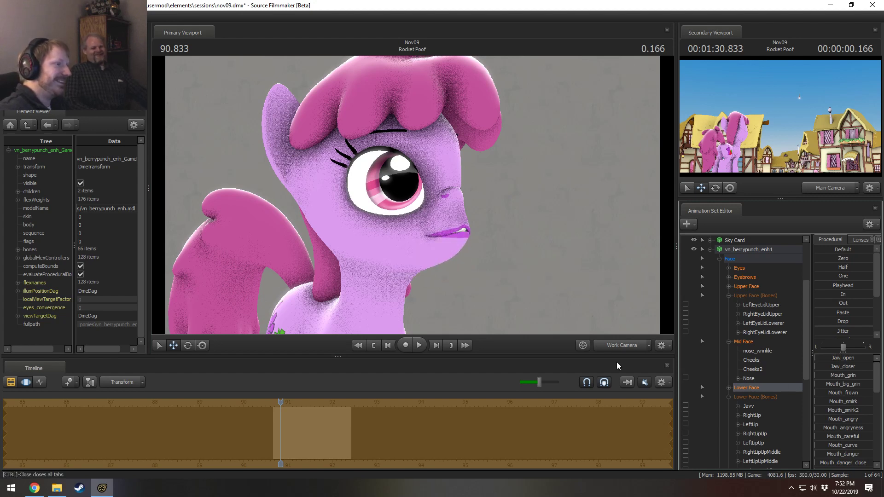
Step: Try rotating Berry Punch's Head bone to tilt her face upward, and undo the rotation
left_click(375, 255)
left_click_drag(376, 256, 408, 275)
key("ctrl+z")
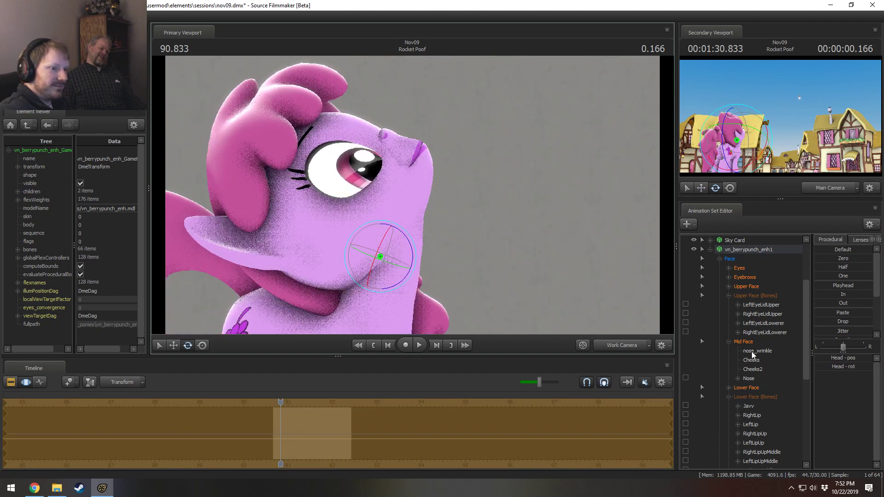
key("ctrl+z")
Step: Move Berry Punch's Head bone upward to stretch her neck
key("w")
left_click_drag(366, 239, 376, 191)
left_click_drag(526, 245, 534, 228)
mouse_move(413, 195)
left_mouse_down()
mouse_move(409, 222)
mouse_move(416, 202)
left_mouse_up()
key("w")
Step: Add scale controls to the transforms of Berry Punch's Head and Neck bones
scroll(754, 399, "down", 7)
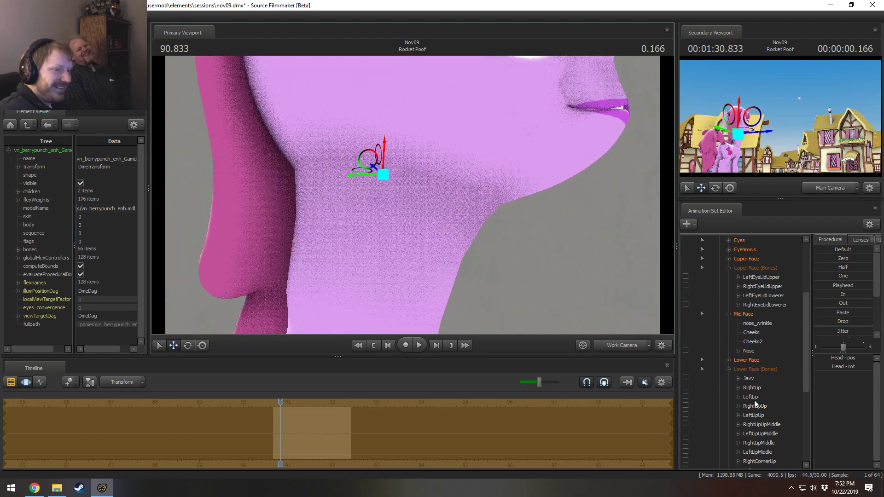
right_click(752, 420)
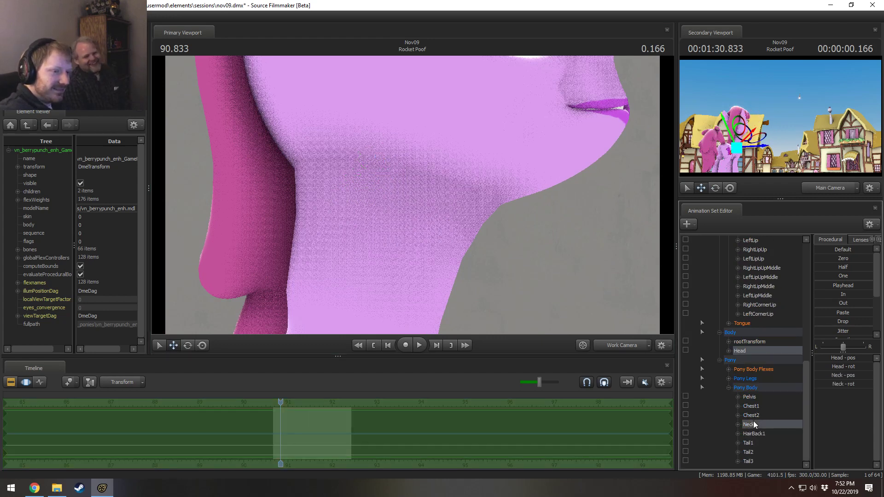
left_click(778, 354)
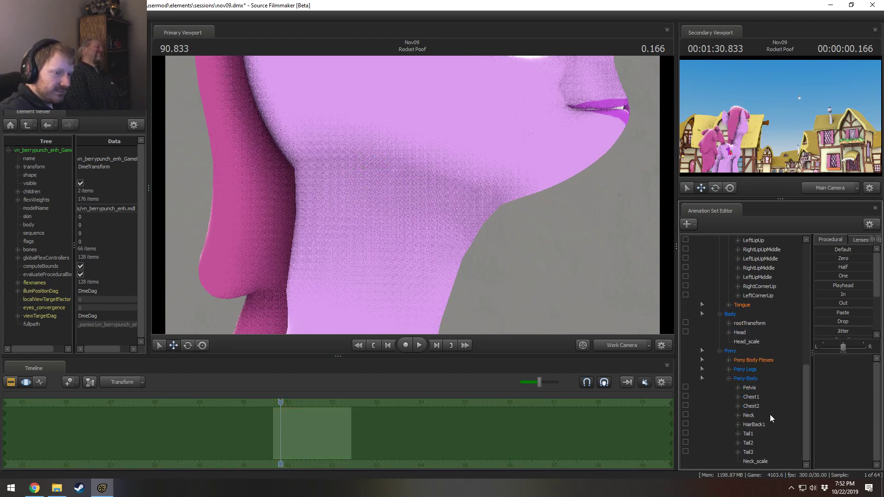
Step: Shrink Berry Punch's neck with the Neck_scale control, and select the Head_scale control
left_click(749, 460)
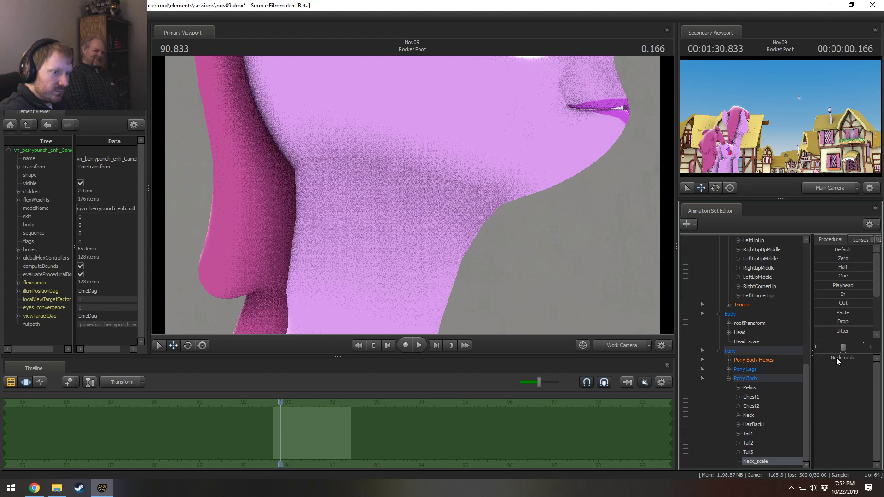
mouse_move(835, 358)
left_mouse_down()
mouse_move(824, 357)
mouse_move(854, 358)
mouse_move(824, 358)
left_mouse_up()
left_click(753, 341)
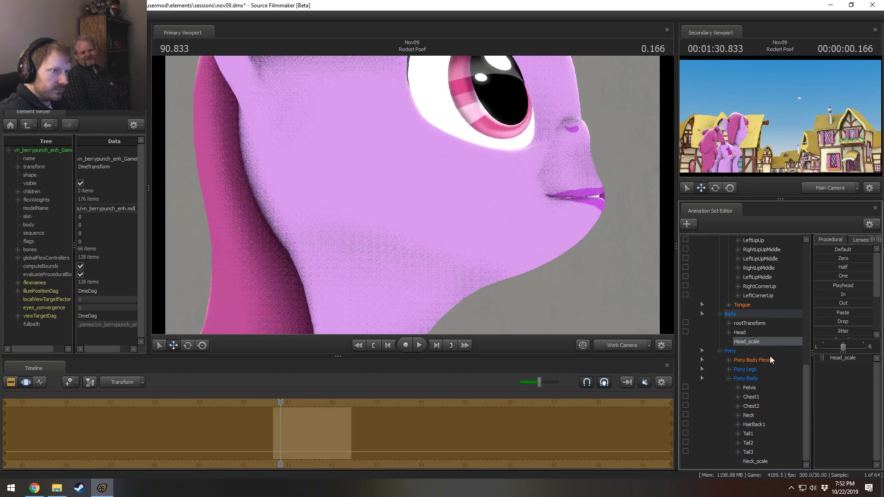
Step: Move the Head bone higher above the body to make Berry Punch's neck long and thin
left_click_drag(520, 276, 506, 292)
key("s")
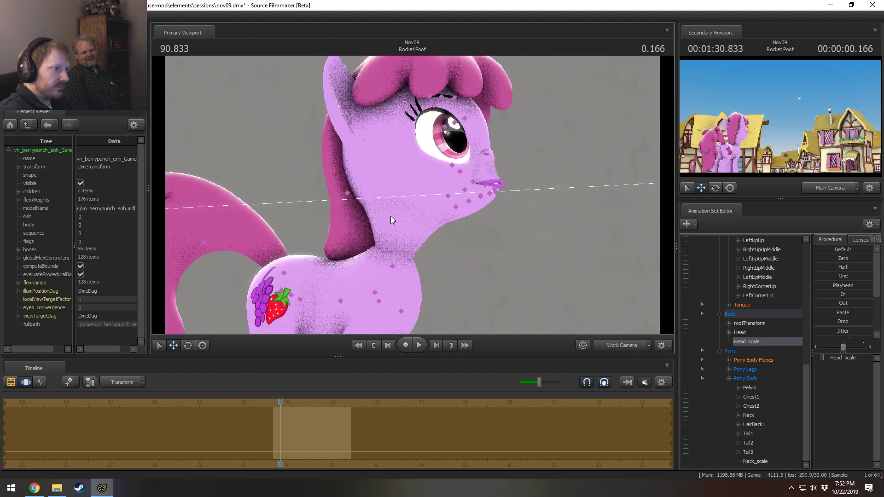
mouse_move(401, 177)
left_mouse_down("ctrl")
mouse_move(387, 195)
mouse_move(408, 205)
mouse_move(388, 189)
mouse_move(404, 146)
left_mouse_up("ctrl")
scroll(413, 199, "down", 10)
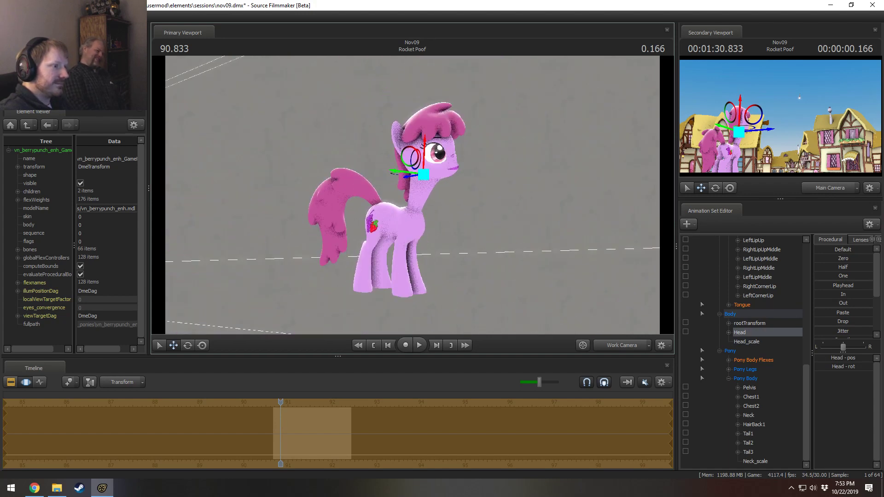
key("w")
mouse_move(413, 199)
left_mouse_down()
mouse_move(479, 203)
mouse_move(428, 198)
mouse_move(413, 207)
mouse_move(412, 198)
left_mouse_up()
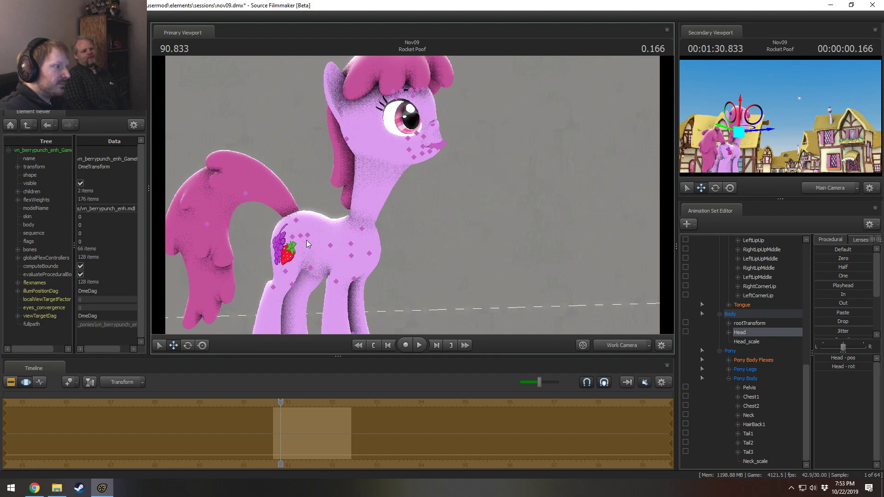
Step: Add scale controls to the transforms of the RightShoulder and LeftShoulder bones
left_click(351, 254)
right_click(769, 426)
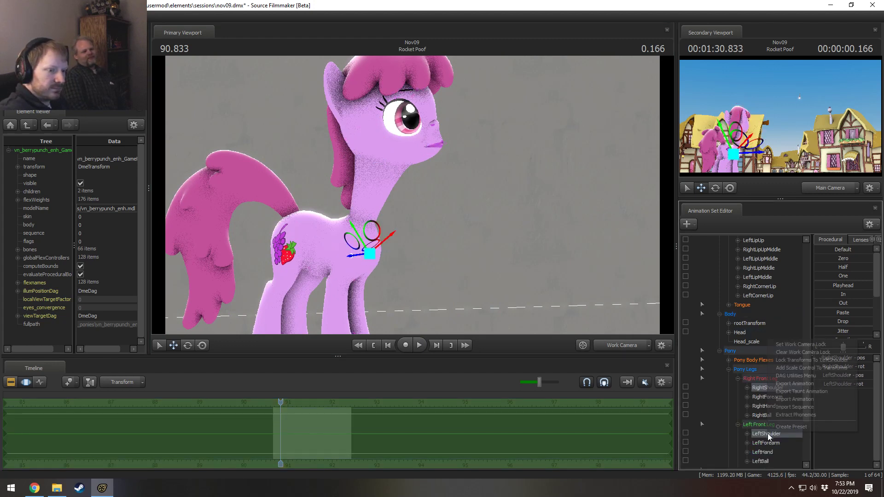
left_click(794, 371)
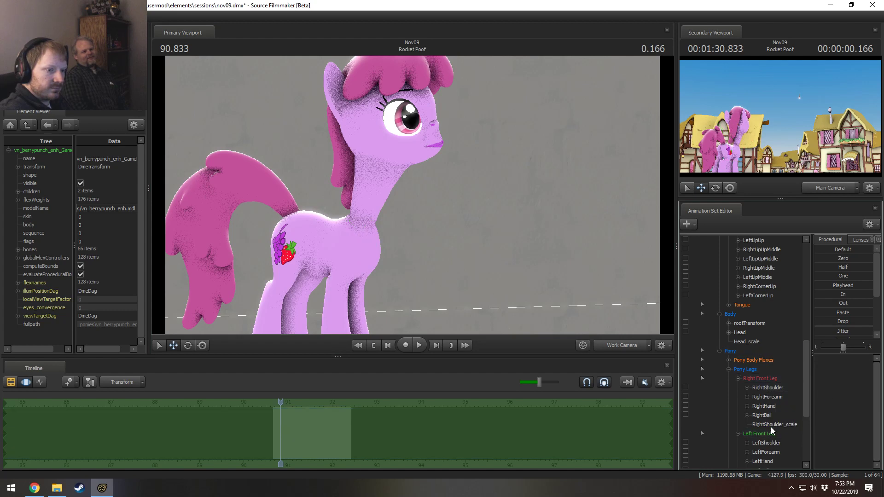
Step: Shrink both of Berry Punch's front legs into her body with the RightShoulder_scale and LeftShoulder_scale controls
left_click(773, 426)
scroll(771, 441, "down", 2)
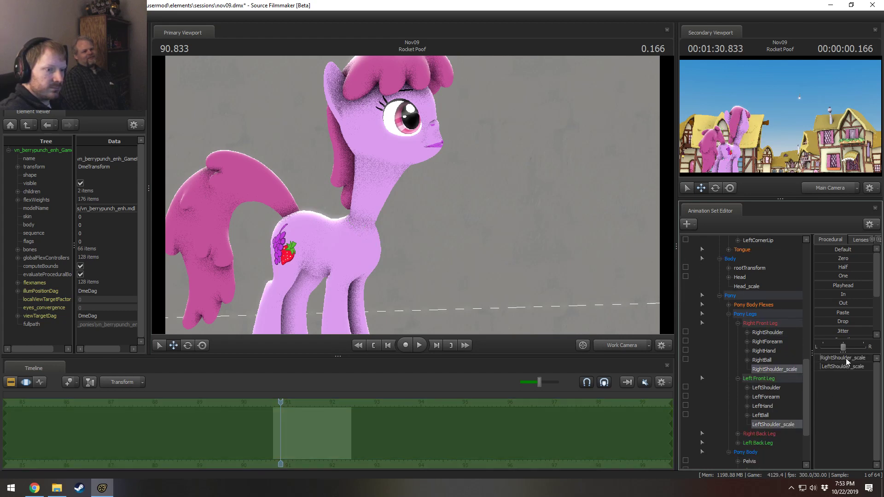
left_click(845, 359)
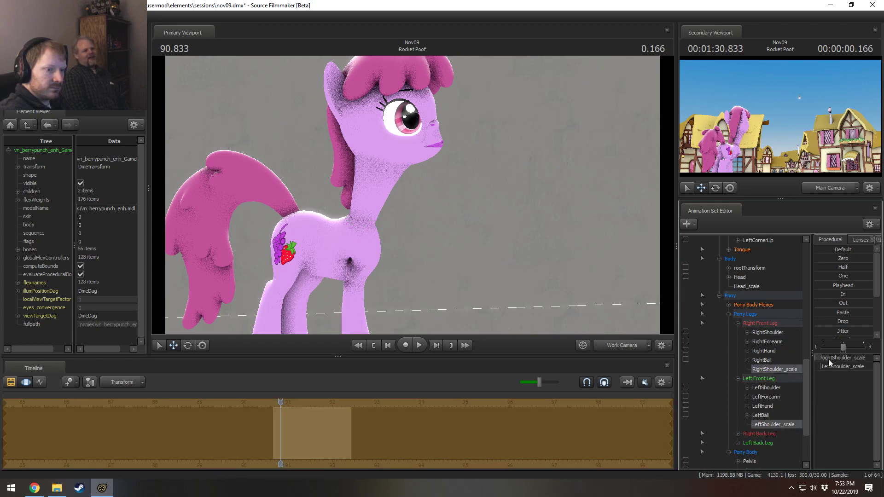
Step: Lock the RightThigh and LeftThigh bones of Berry Punch's back legs so the hind legs stay planted
left_click(307, 240)
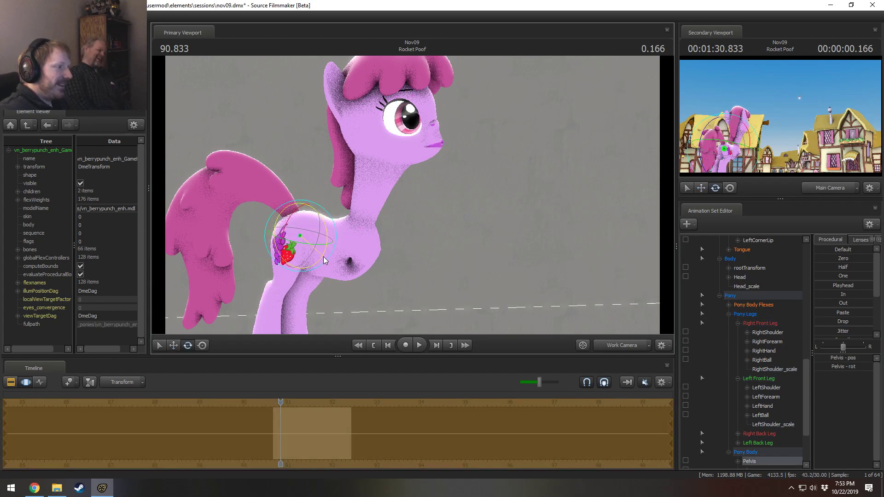
scroll(747, 391, "down", 1)
left_click(738, 415)
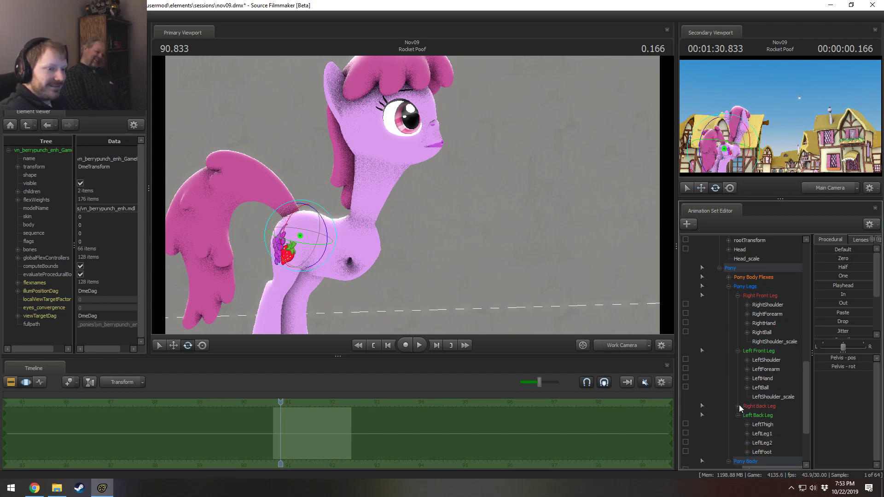
left_click(737, 405)
scroll(732, 402, "down", 3)
left_click(686, 368)
left_click(686, 376)
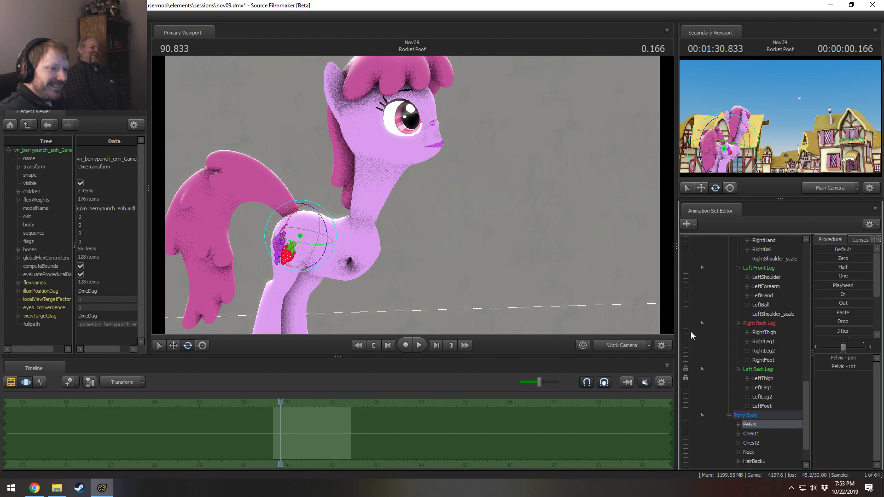
Step: Rotate the pelvis, chest, neck and head bones to stand Berry Punch upright on her hind legs, and reposition the pelvis
key("ctrl")
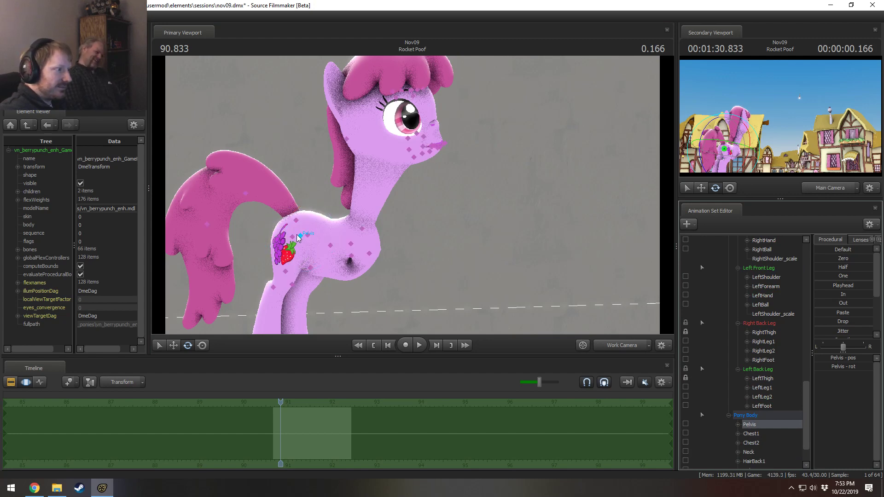
left_click_drag(324, 253, 455, 218)
left_click(320, 179)
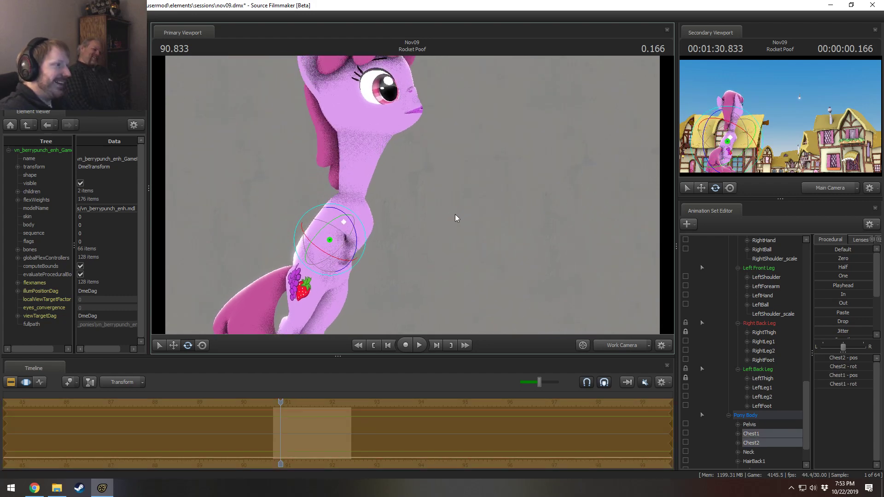
left_click(353, 204)
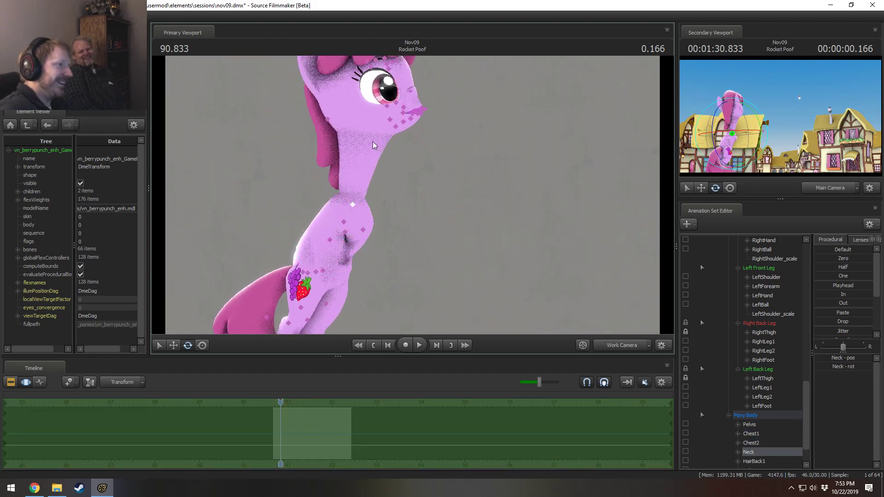
left_click(358, 130)
left_click_drag(361, 133, 424, 207)
left_click(343, 184)
key("w")
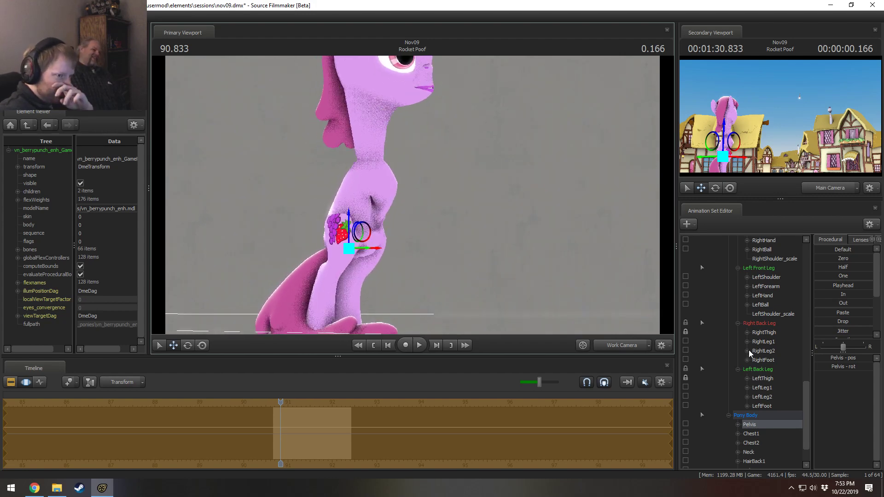
Step: Enlarge both front legs into tiny stubs with the RightShoulder_scale and LeftShoulder_scale controls
scroll(772, 307, "up", 2)
left_click(772, 313)
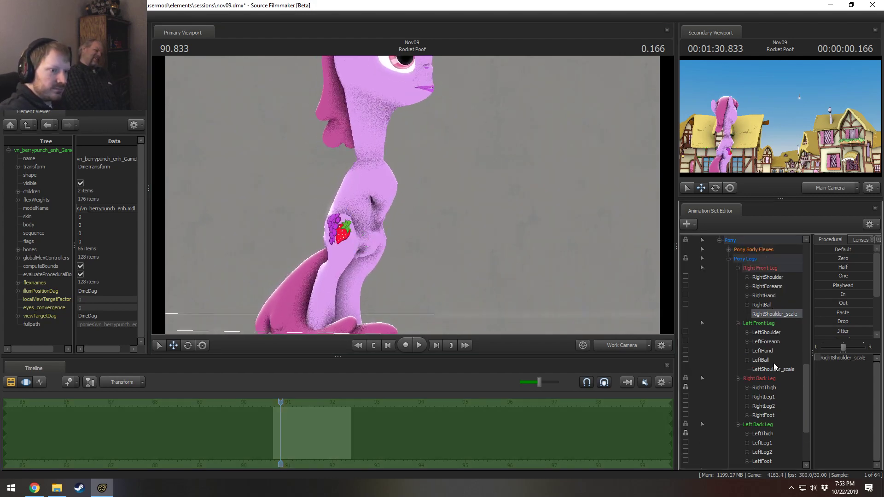
left_click(773, 367, "ctrl")
left_click(832, 266)
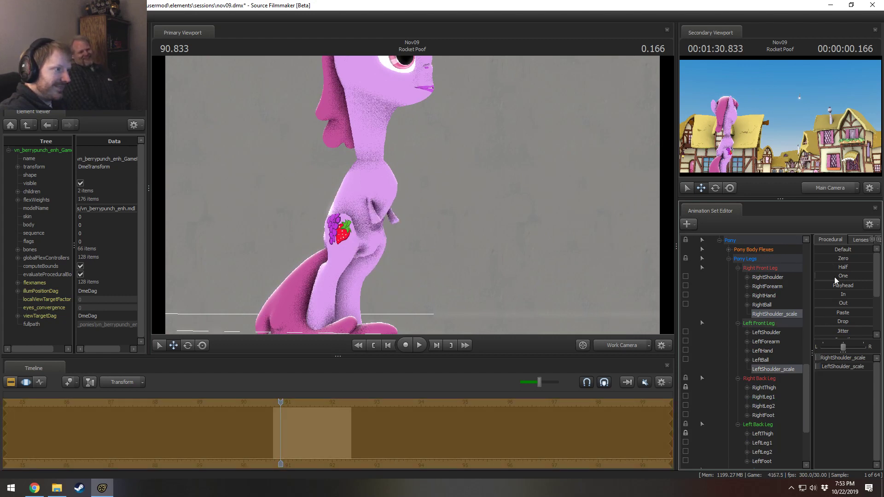
Step: Rotate the RightShoulder and LeftShoulder bones so the tiny front legs reach forward from the chest
left_click(765, 278)
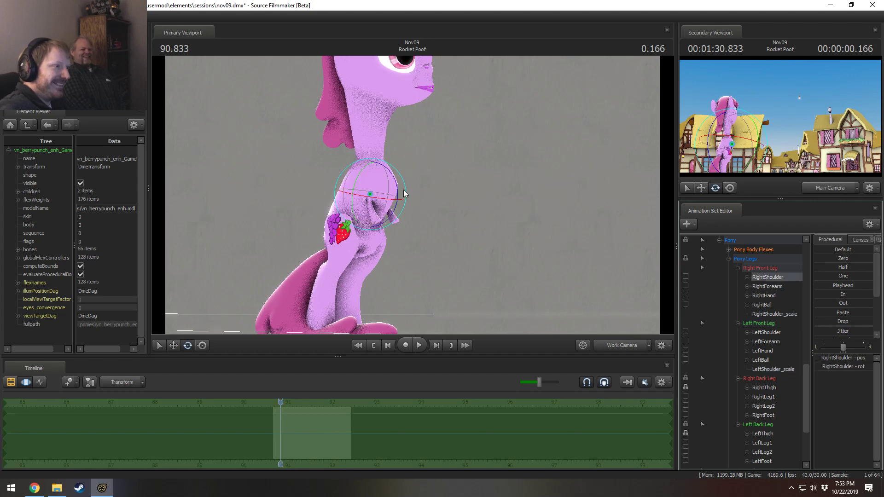
left_click_drag(380, 209, 357, 163)
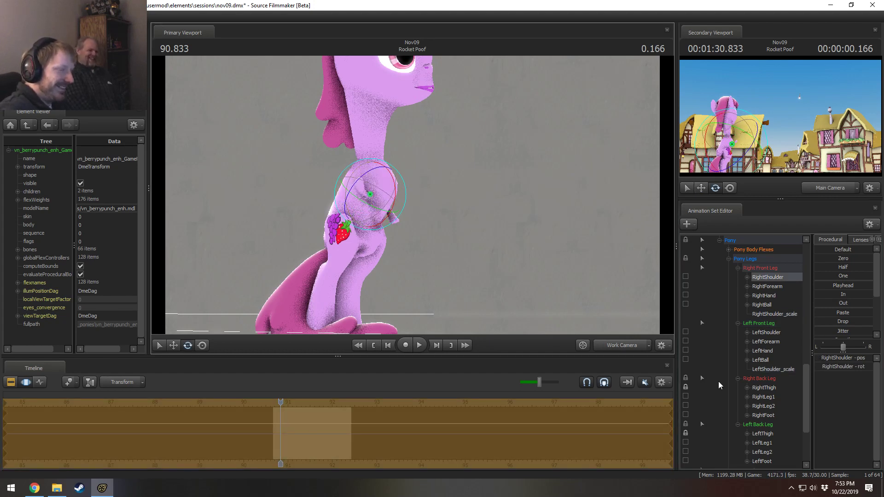
left_click(765, 332)
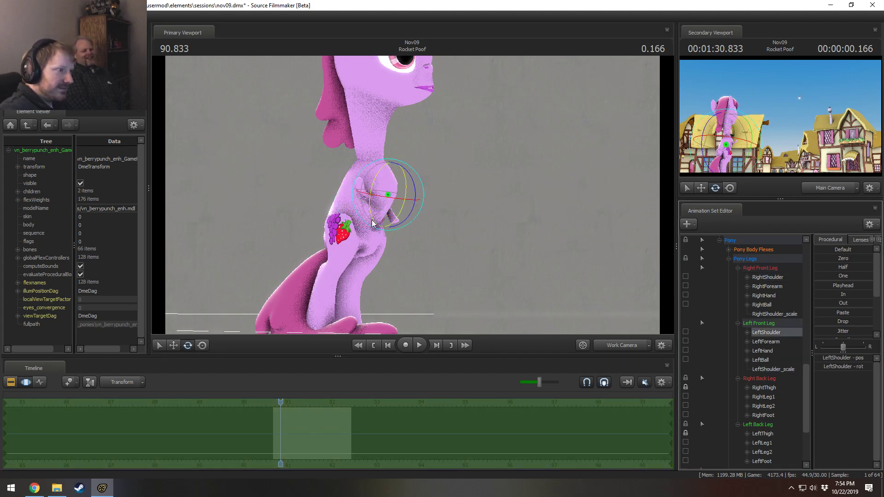
left_click_drag(421, 194, 409, 156)
mouse_move(412, 195)
left_mouse_down()
mouse_move(373, 193)
mouse_move(354, 172)
mouse_move(332, 175)
mouse_move(413, 184)
mouse_move(400, 198)
mouse_move(414, 226)
mouse_move(460, 207)
mouse_move(413, 199)
left_mouse_up()
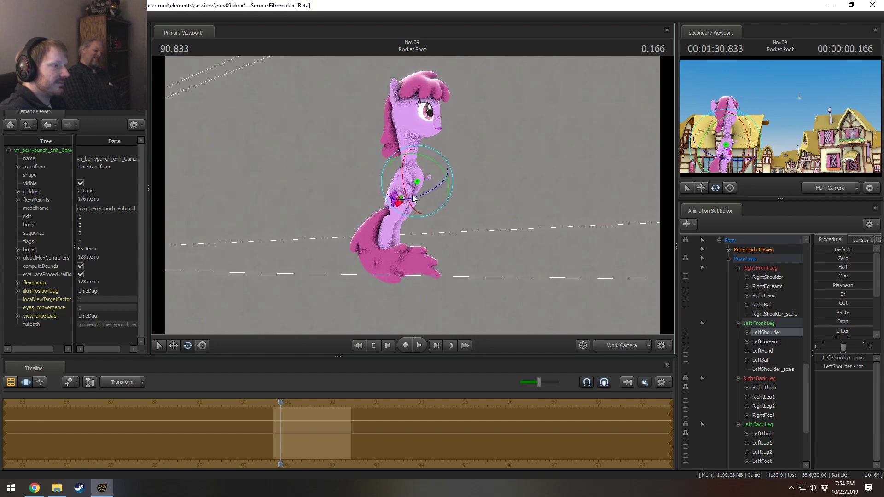
Step: Rotate the Tail1 bone to lift the tail behind the body, and move the Chest2 bone down to shorten the torso
left_click(393, 214)
left_click_drag(414, 230, 410, 256)
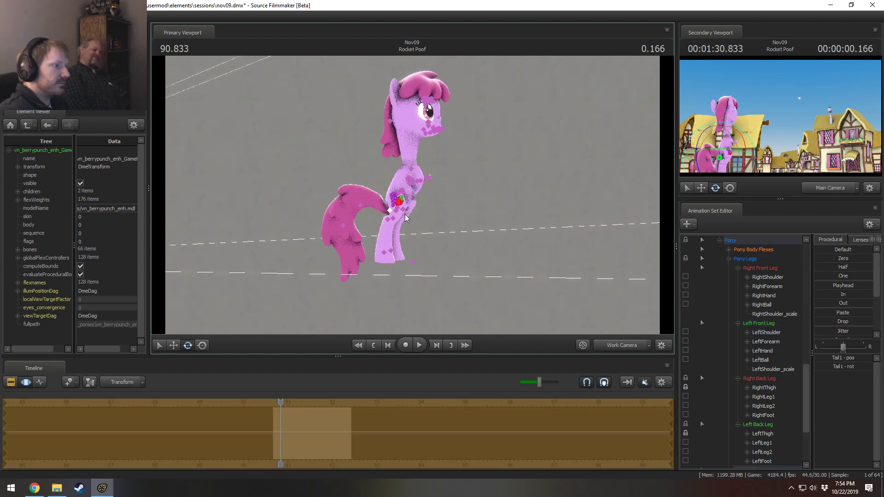
left_click(407, 179, "ctrl")
key("w")
left_click_drag(406, 159, 399, 180)
scroll(398, 180, "up", 5)
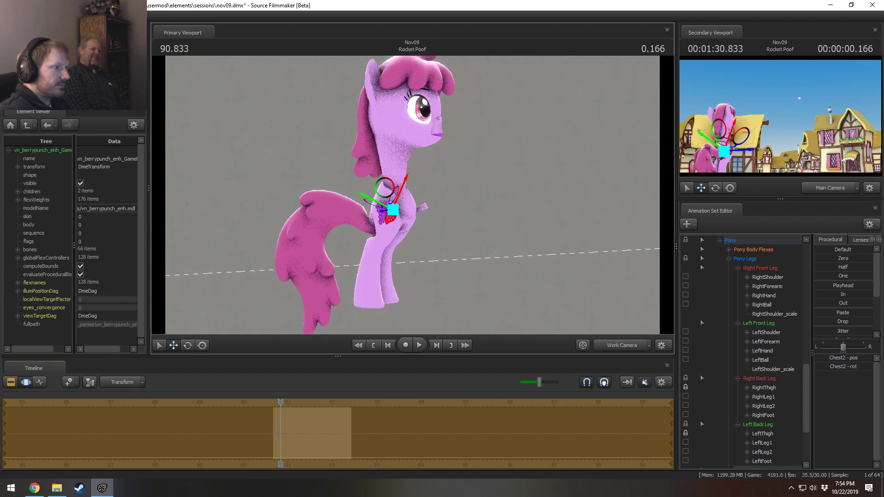
Step: Move the Head bone down toward the body to shorten Berry Punch's long neck
left_click(374, 162, "ctrl")
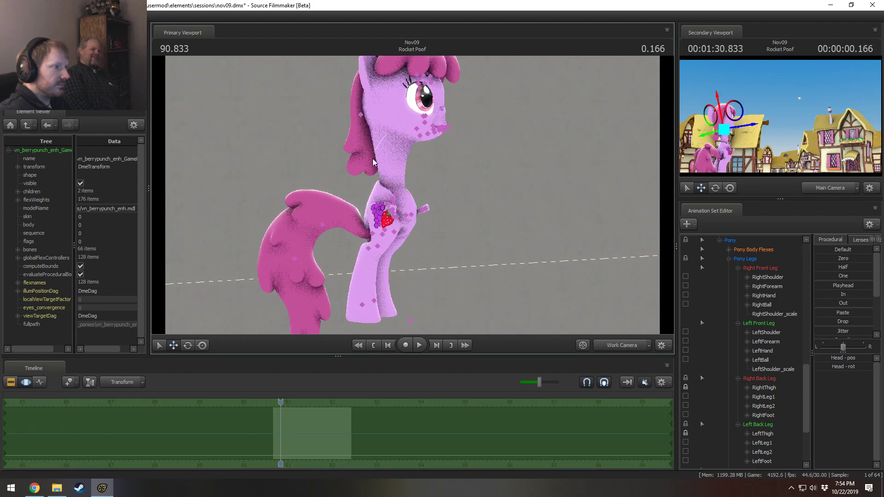
left_click(395, 125, "ctrl")
left_click_drag(377, 123, 387, 151)
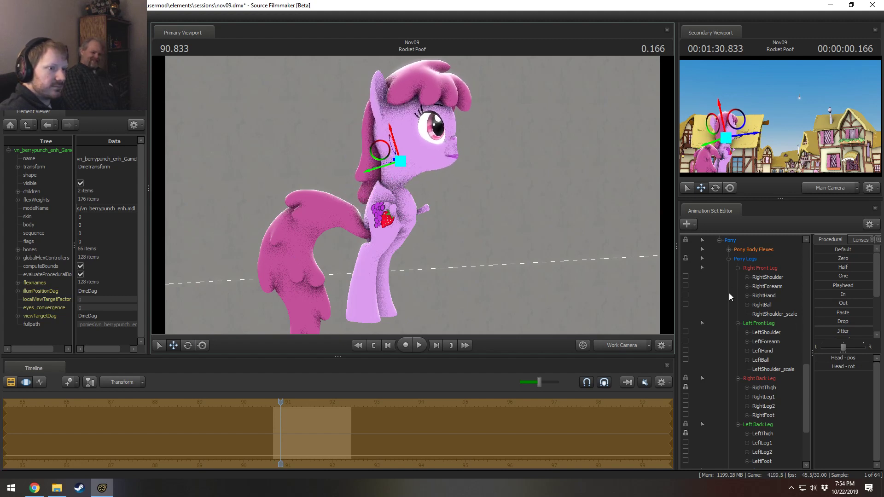
scroll(728, 292, "up", 5)
left_click(754, 359)
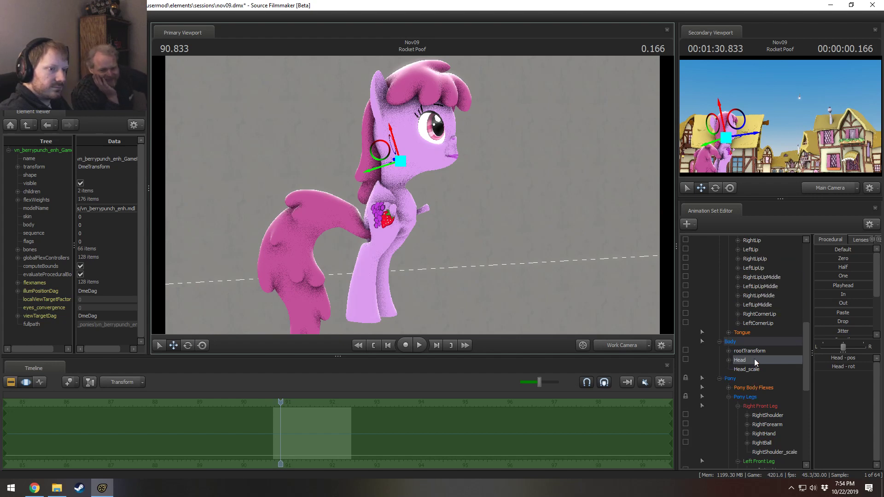
scroll(747, 374, "up", 2)
left_click(728, 452)
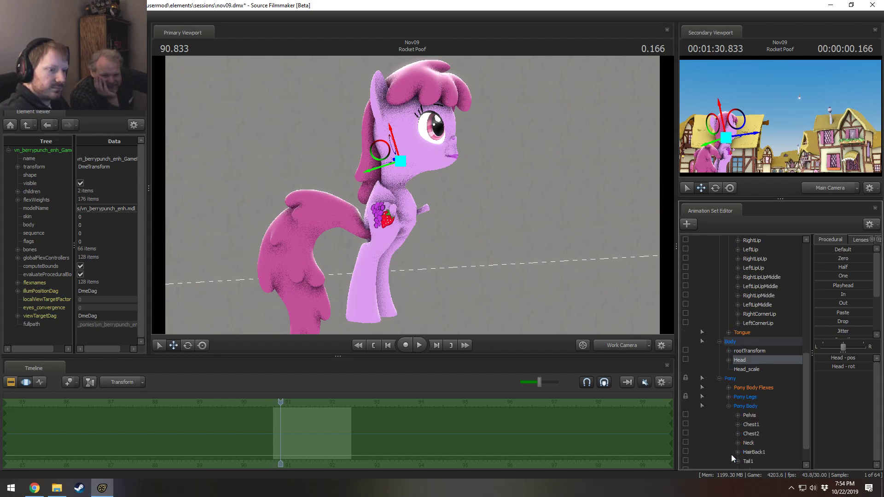
scroll(737, 444, "down", 3)
left_click(728, 369)
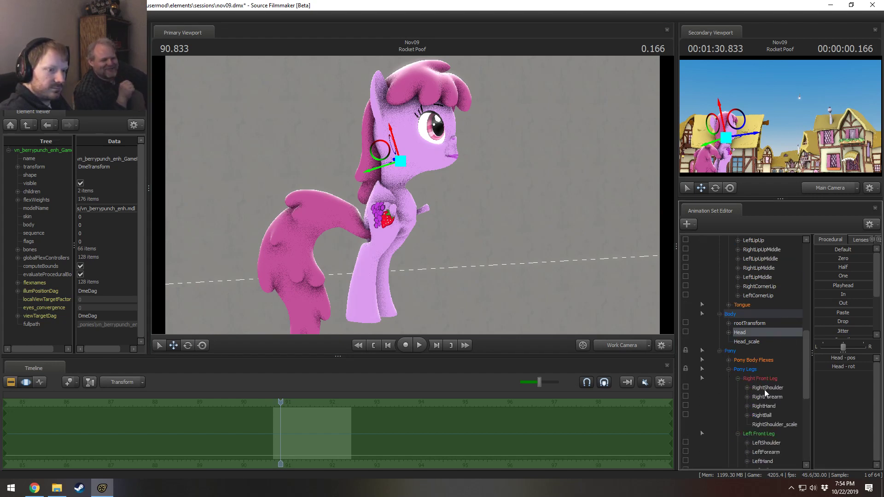
left_click(771, 388)
left_click(770, 415, "shift")
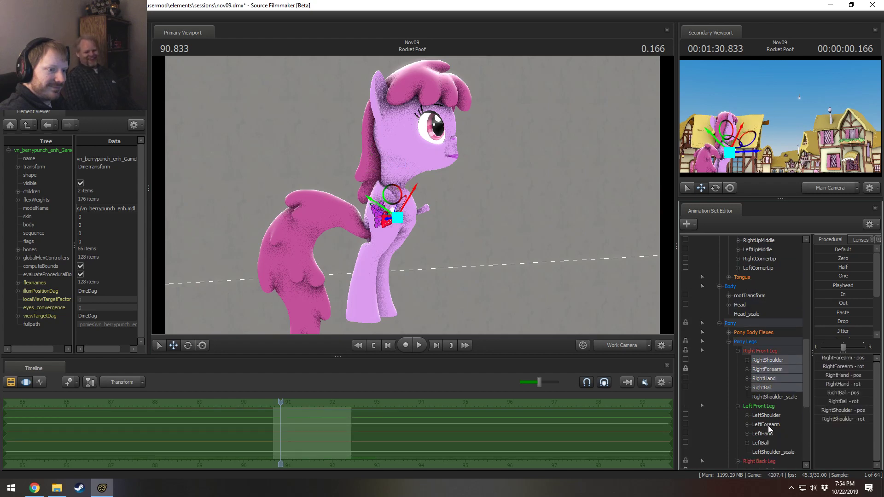
scroll(768, 425, "down", 3)
left_click(761, 388)
left_click(766, 360, "shift")
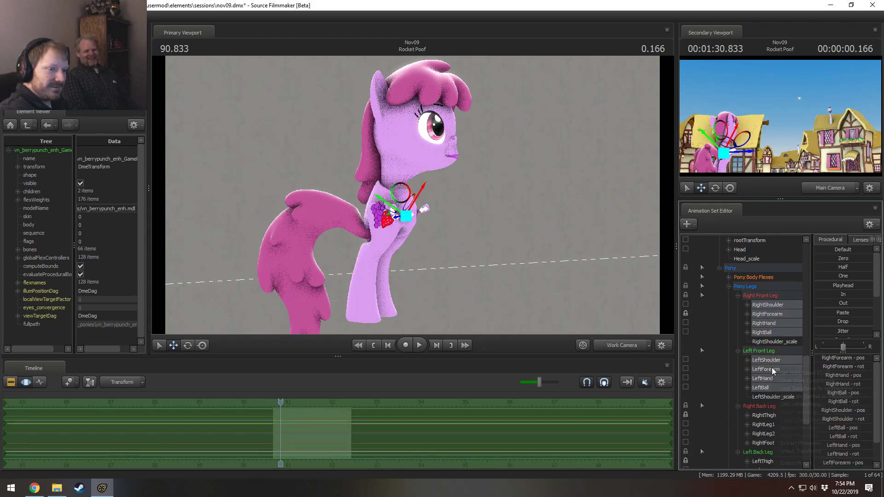
right_click(775, 369)
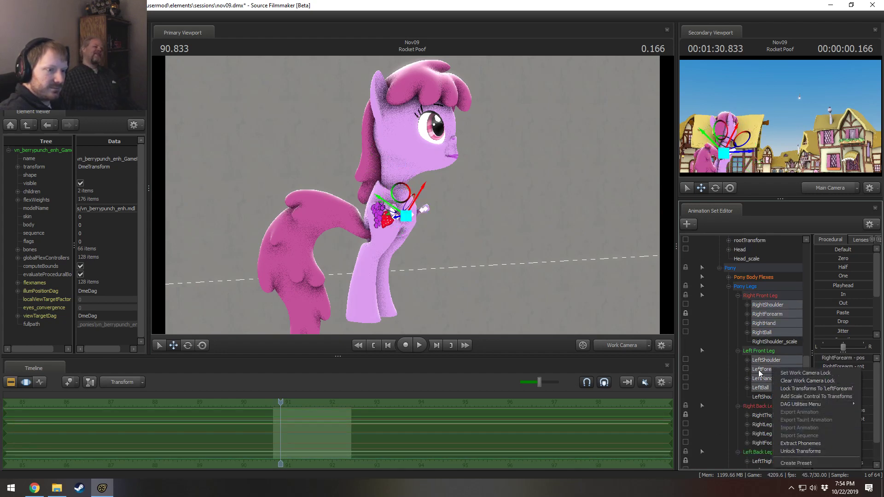
left_click(762, 276)
Step: Unlock all transforms of the Berry Punch animation set
scroll(735, 289, "up", 6)
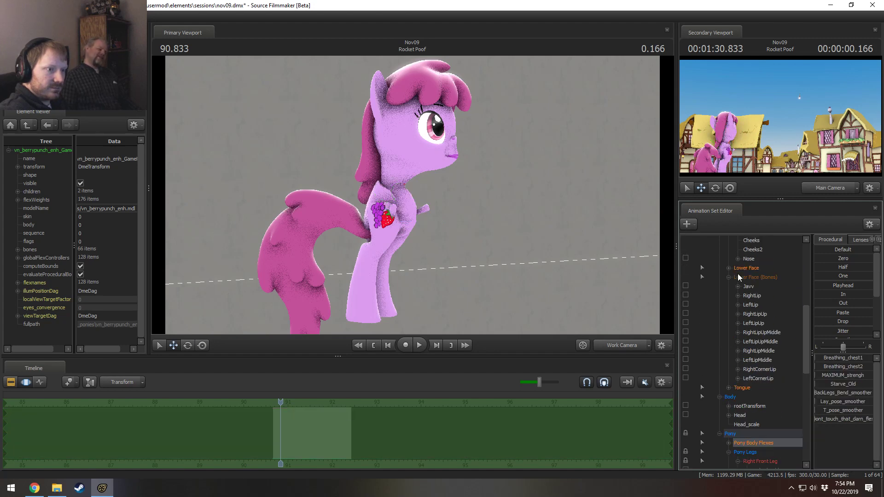
scroll(738, 276, "up", 5)
right_click(742, 268)
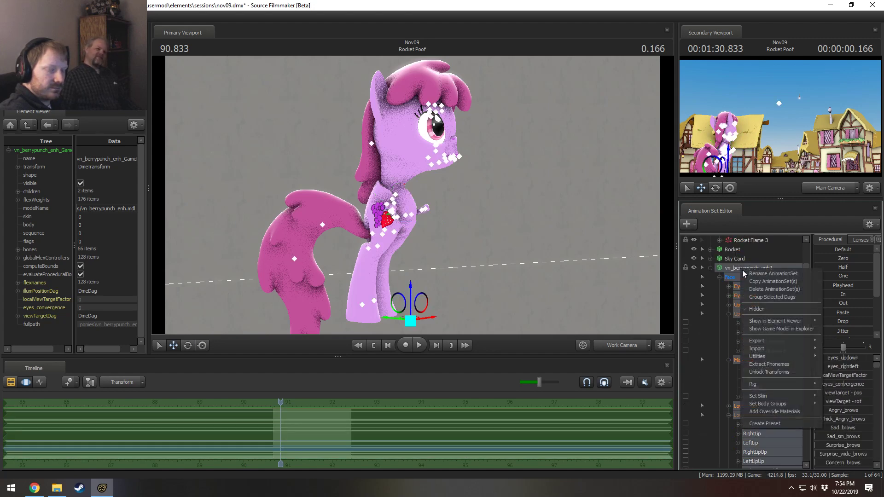
left_click(769, 370)
Step: Try importing the running_sprint.dmx animation onto the bones of both front legs
scroll(791, 413, "down", 8)
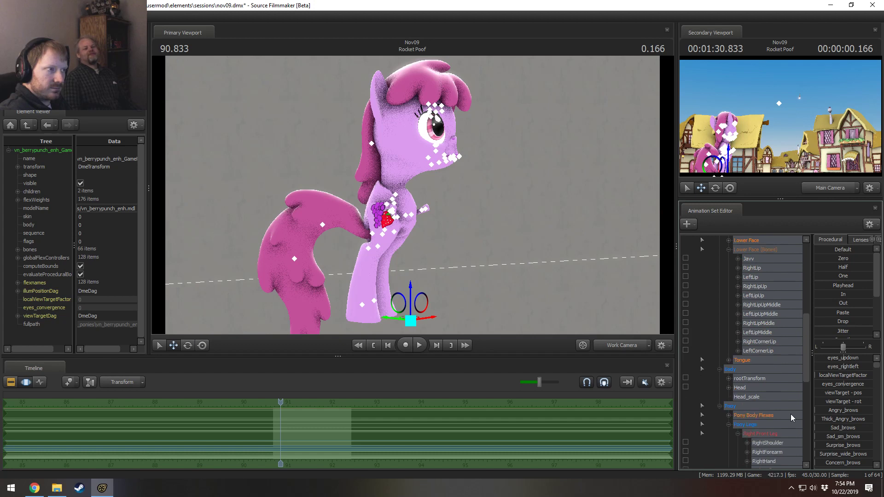
scroll(788, 411, "down", 1)
left_click(768, 351)
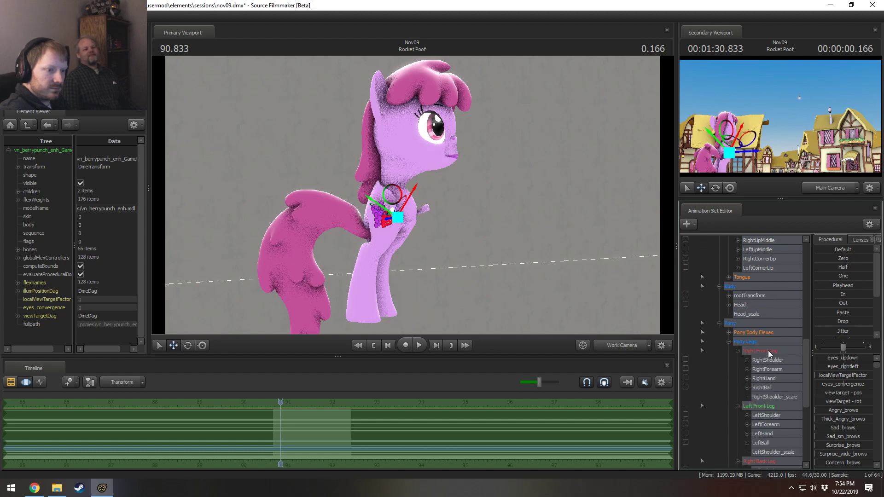
left_click(764, 407, "ctrl")
right_click(776, 378)
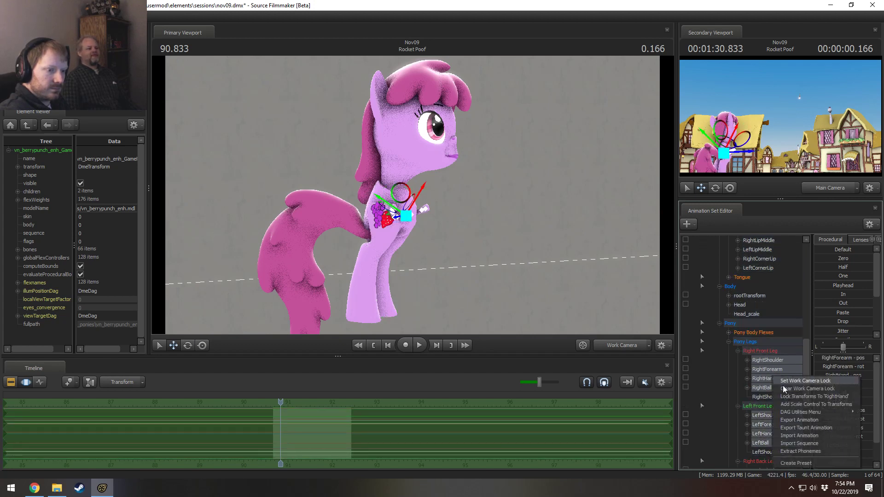
left_click(797, 435)
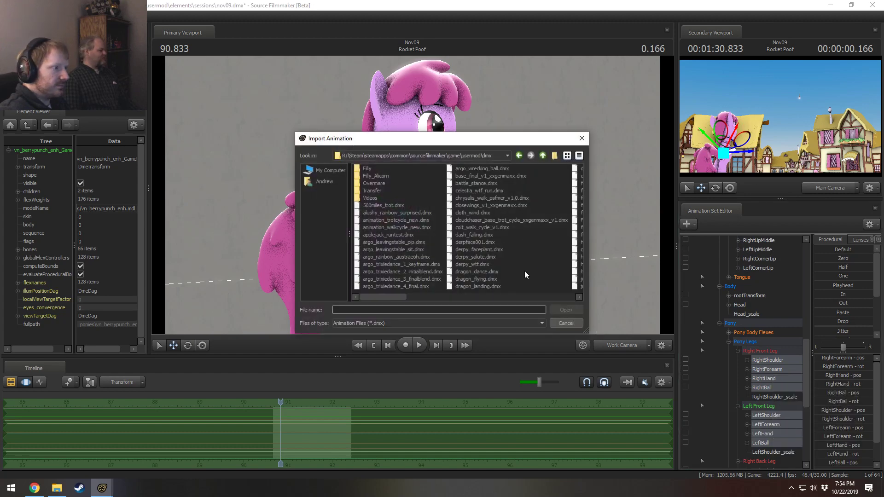
left_click_drag(399, 296, 487, 308)
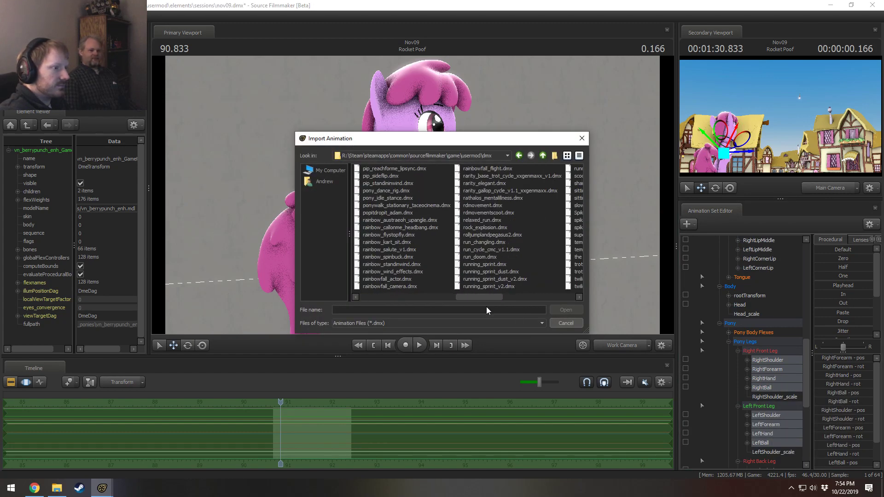
double_click(496, 264)
left_click(448, 289)
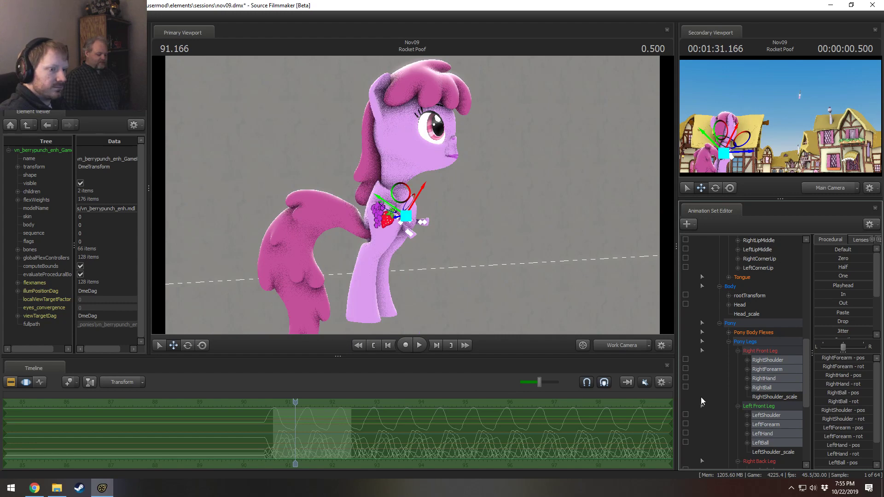
Step: Import the running_sprint_dust.dmx animation onto the bones of Berry Punch's right and left back legs
scroll(755, 414, "down", 3)
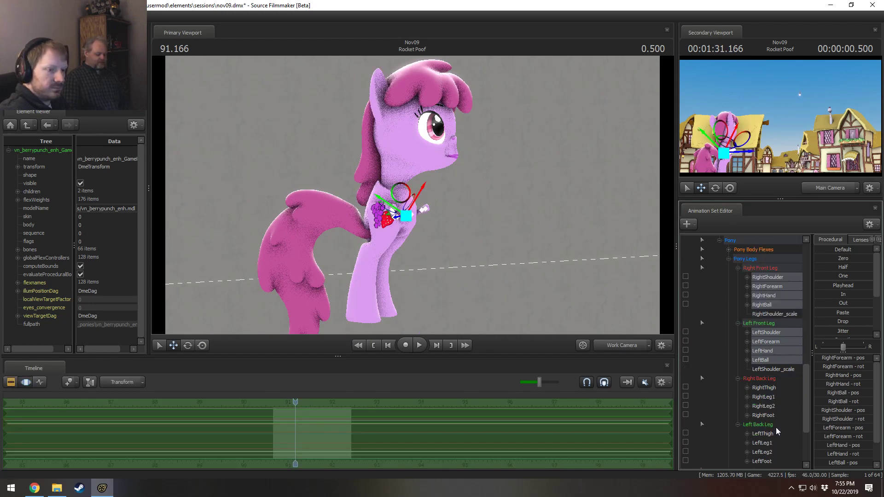
left_click(759, 378)
right_click(764, 427)
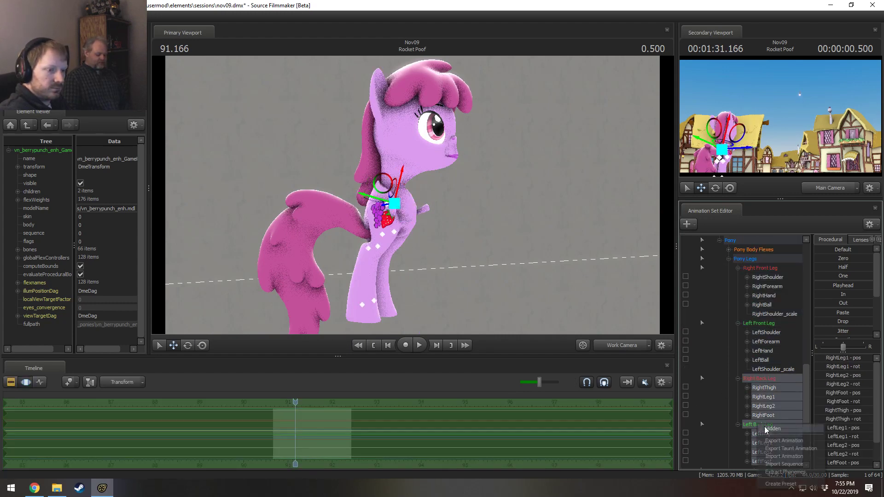
left_click(784, 456)
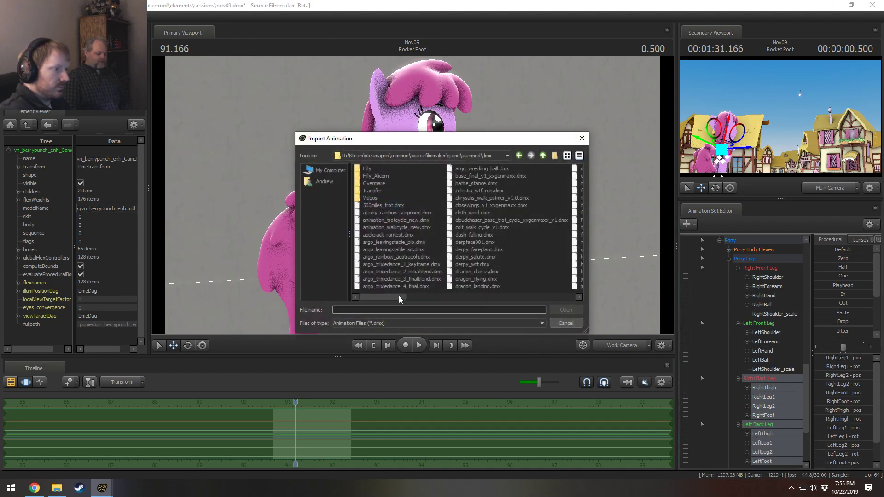
left_click_drag(399, 297, 491, 309)
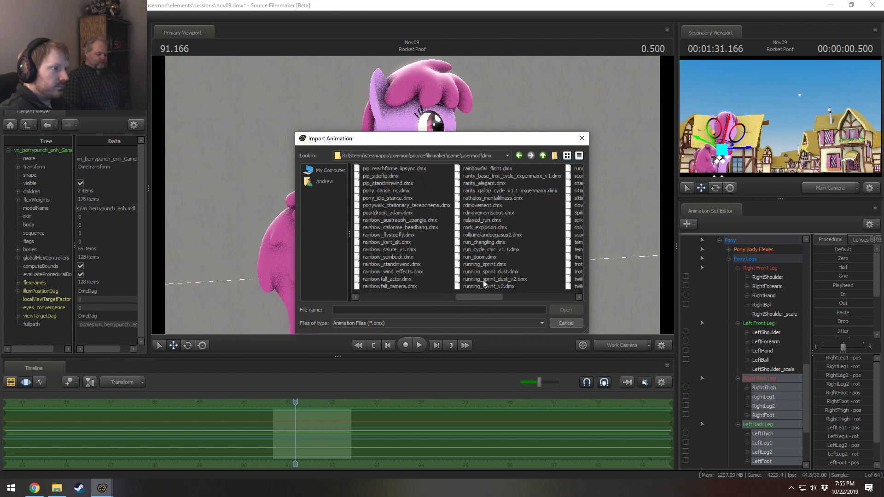
double_click(490, 270)
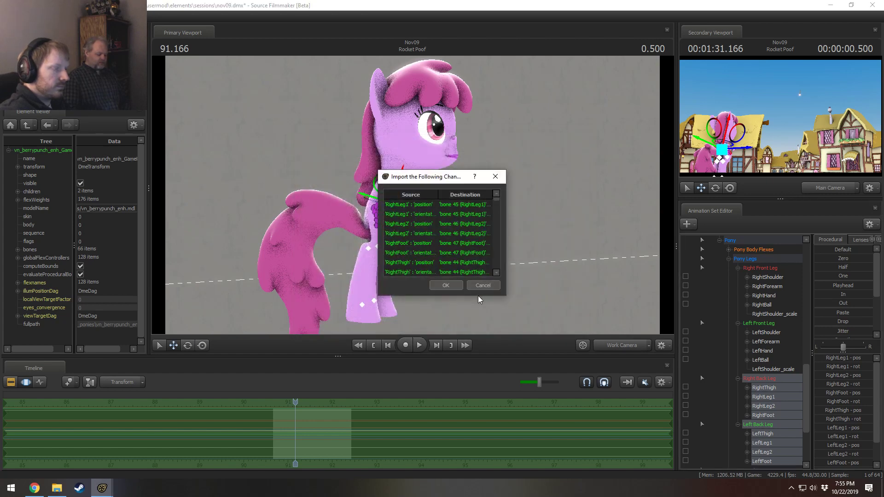
left_click(469, 283)
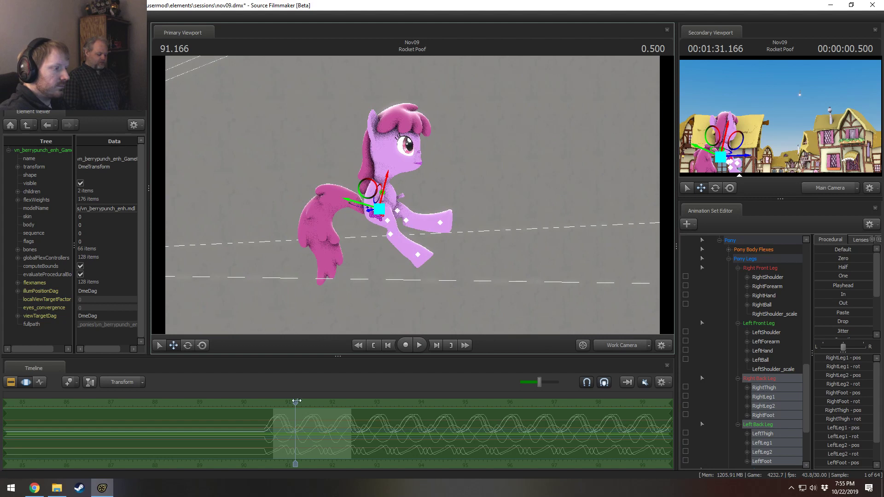
Step: Rotate the RightThigh and LeftThigh bones together so the running legs swing downward beneath the body
left_click_drag(296, 401, 308, 401)
key("e")
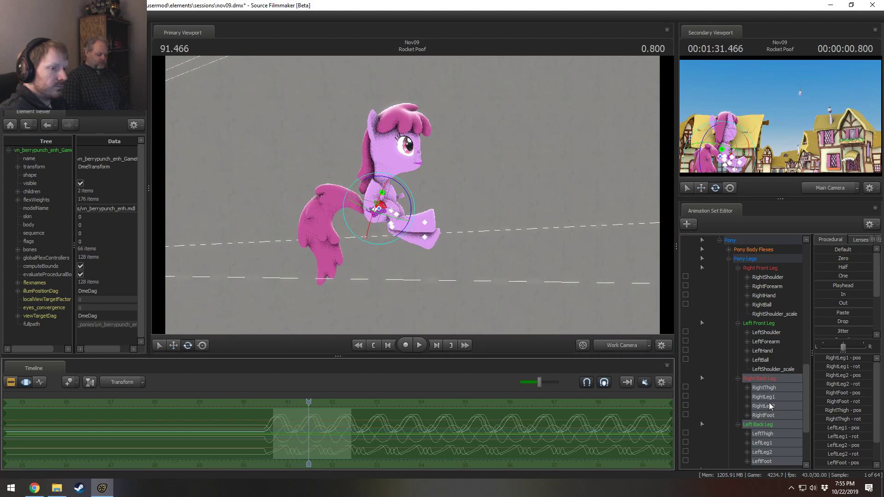
left_click(777, 389)
left_click(766, 433, "ctrl")
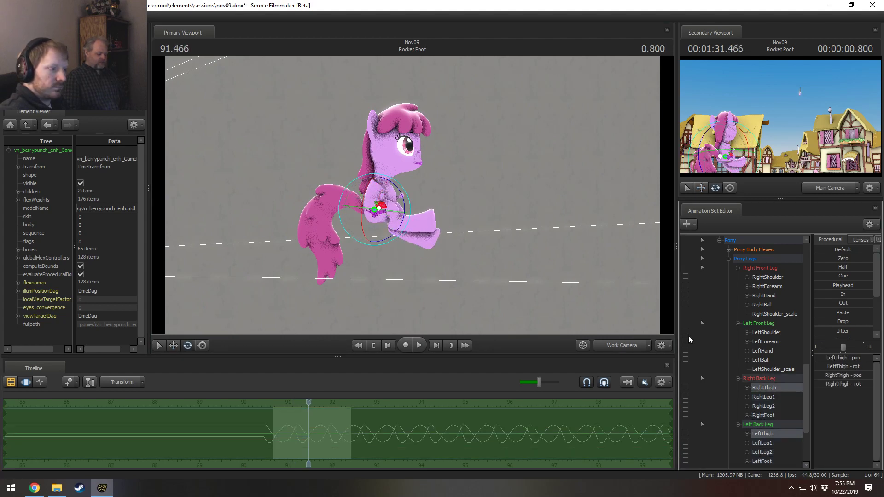
left_click_drag(386, 317, 359, 306)
left_click_drag(310, 402, 329, 411)
left_click_drag(410, 206, 407, 251)
Step: Play the Rocket Poof shot from its start to check the running motion of the back legs
key("F2")
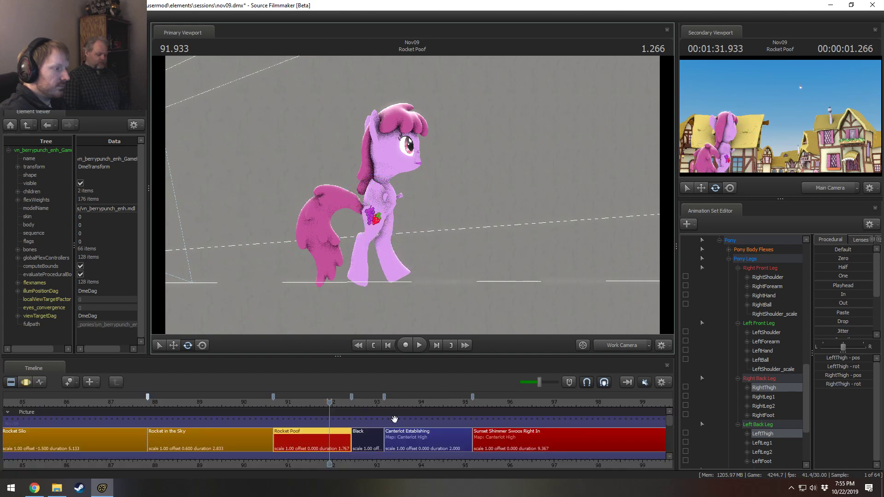
left_click(276, 407)
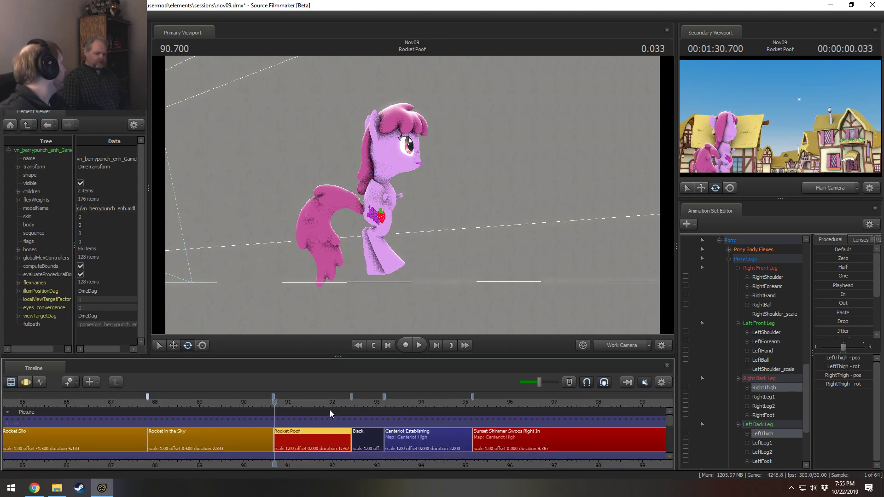
key("space")
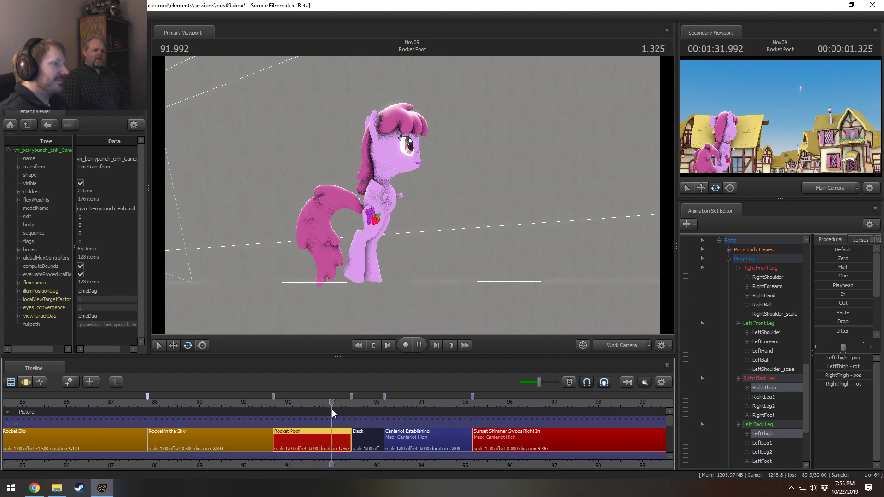
key("space")
left_click(279, 406)
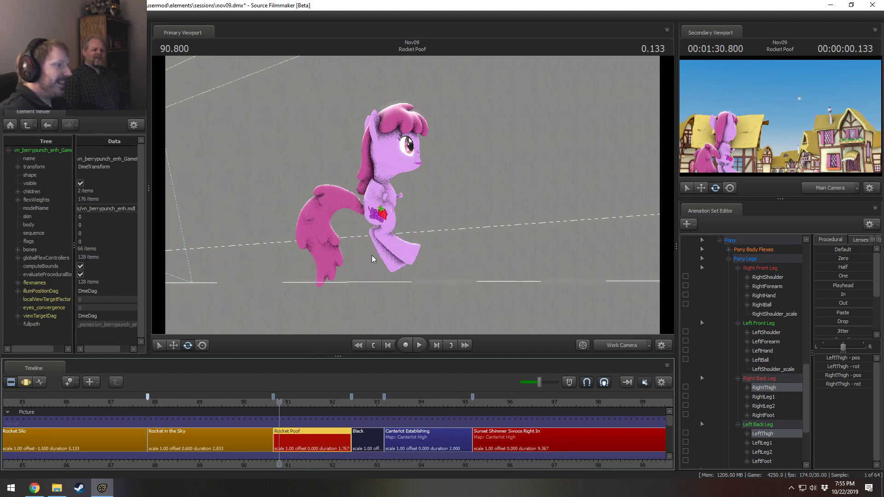
Step: Adjust the rotation of both thigh bones again to swing the legs slightly farther back
key("F3")
left_click_drag(406, 217, 418, 231)
key("ctrl+z")
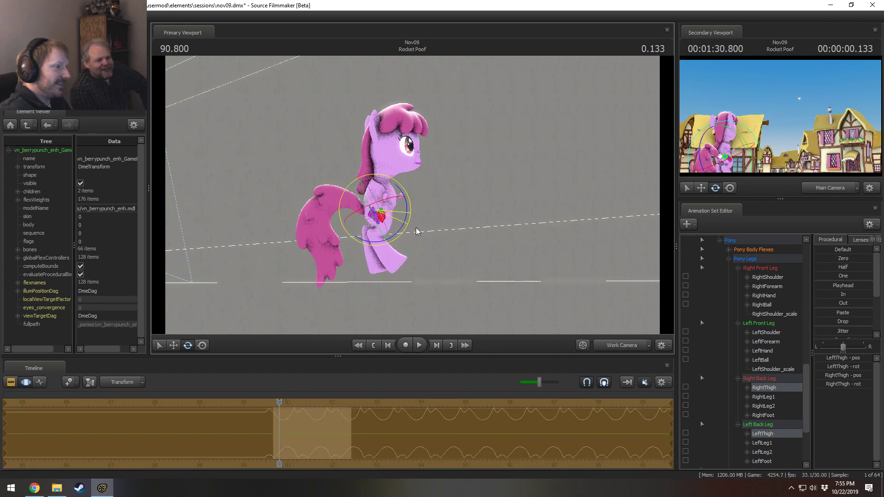
Step: Move the whole Berry Punch model forward along the ground, ramping the movement in across the length of the Rocket Poof shot
scroll(733, 309, "up", 10)
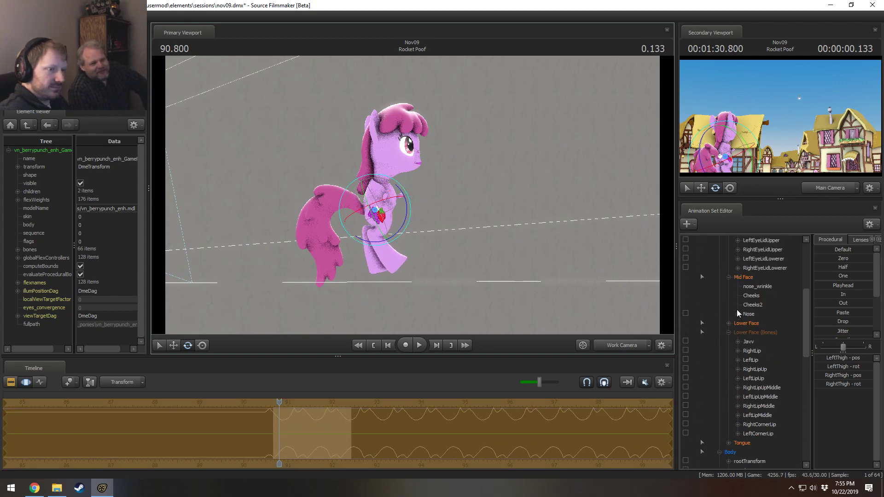
left_click(747, 323)
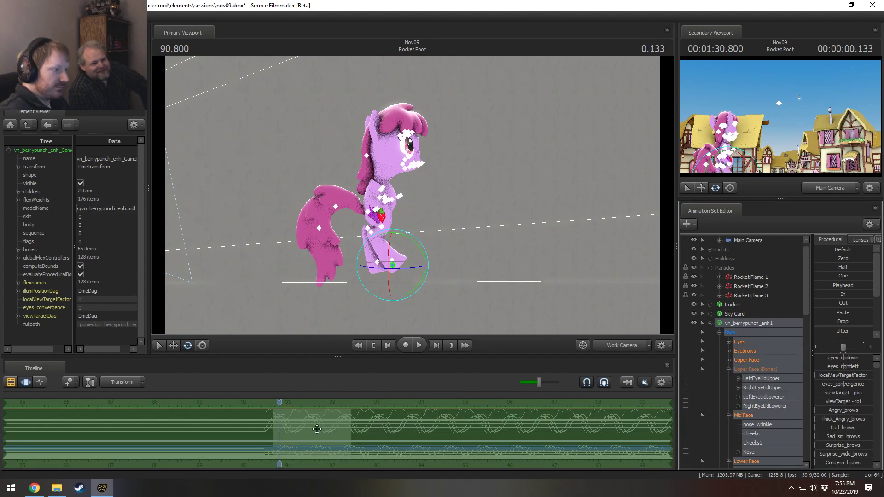
middle_click_drag(316, 424, 350, 428)
left_click_drag(350, 428, 655, 453, "shift")
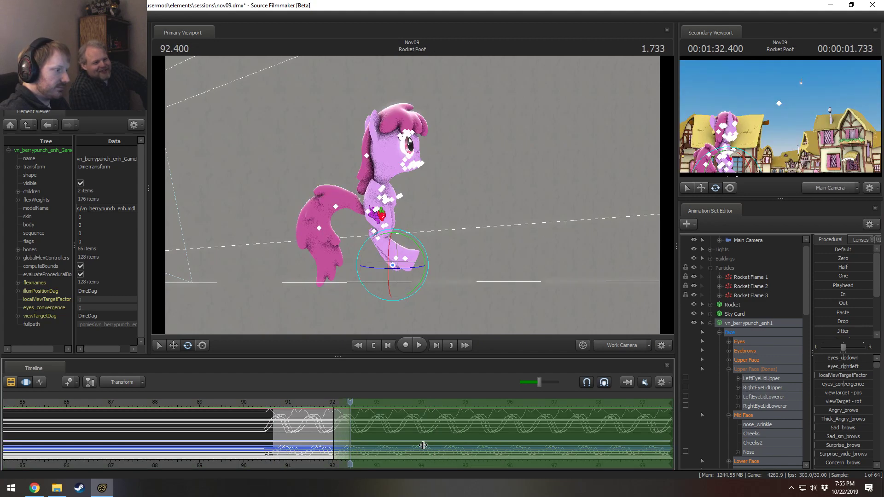
left_click_drag(317, 419, 268, 422)
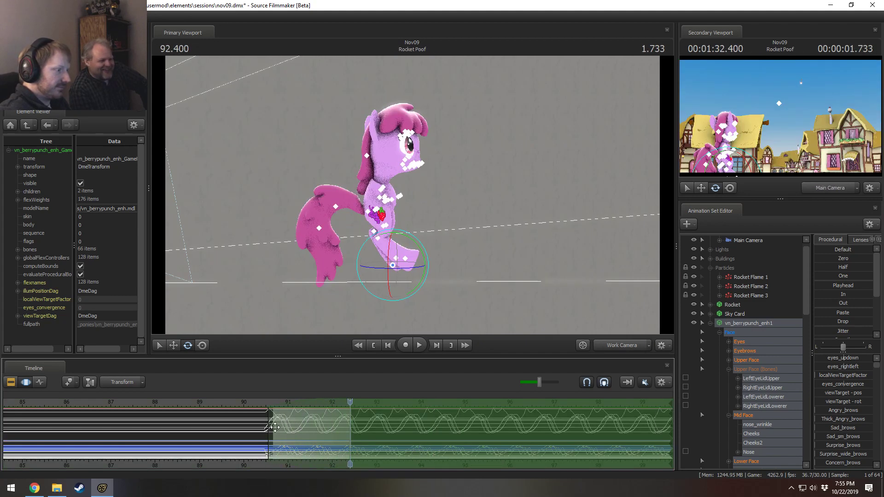
left_click_drag(390, 203, 611, 224)
Step: Play the shot from its start and from different angles to review Berry Punch running forward
left_click(275, 417)
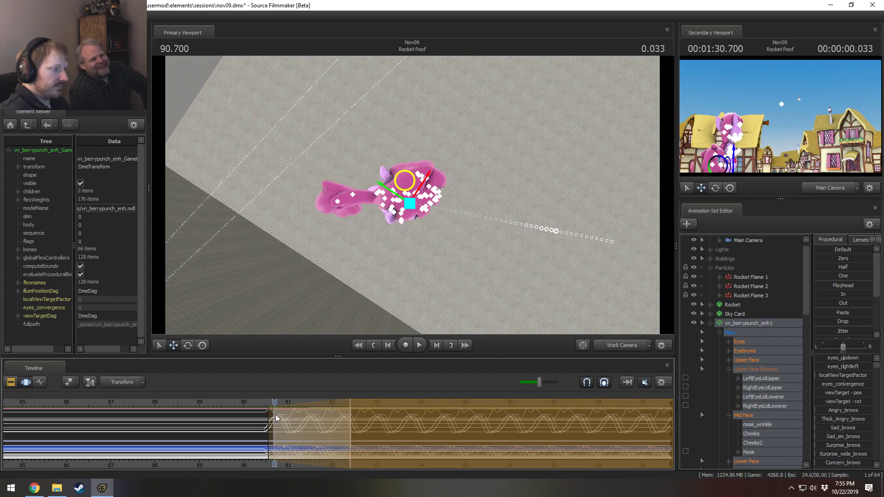
left_click_drag(415, 198, 417, 191)
key("space")
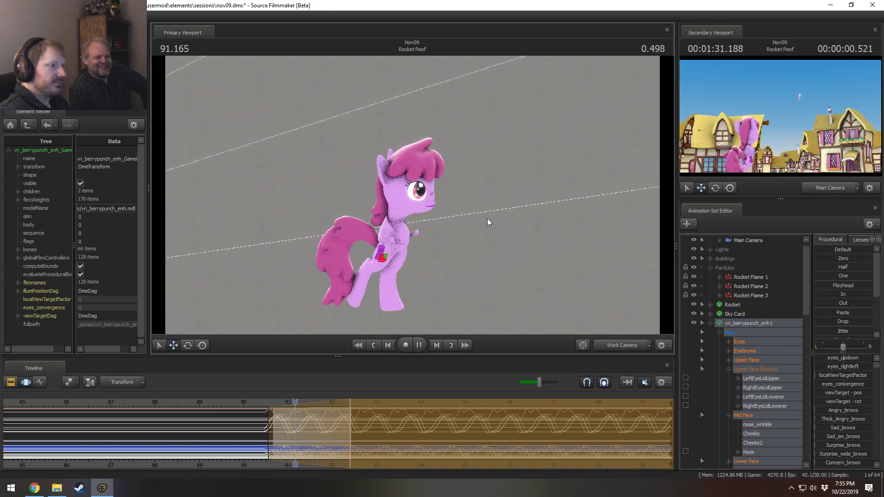
key("space")
left_click_drag(518, 215, 417, 248)
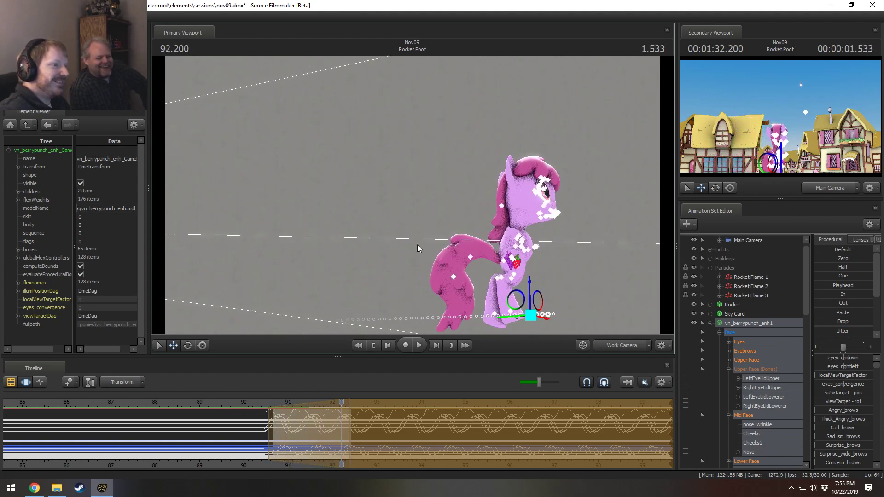
left_click(266, 406)
key("space")
left_click_drag(405, 207, 411, 190)
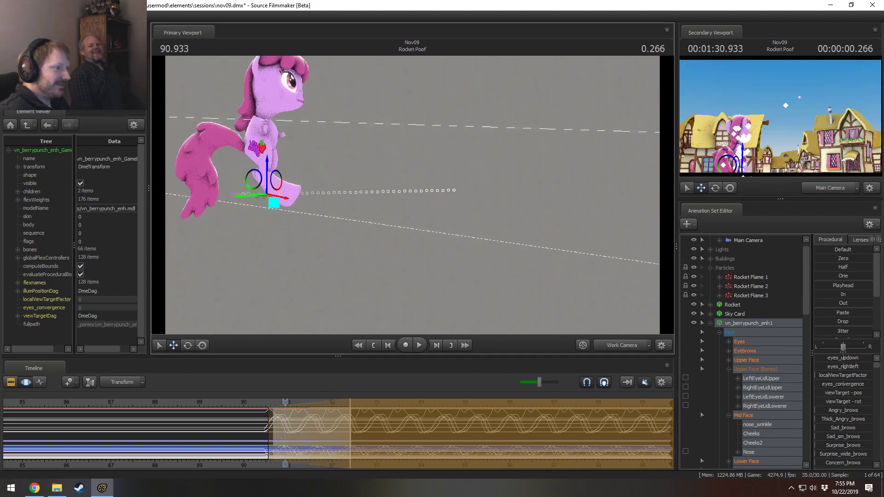
key("space")
Step: Undo the forward movement of the Berry Punch model
key("Escape")
key("ctrl+z")
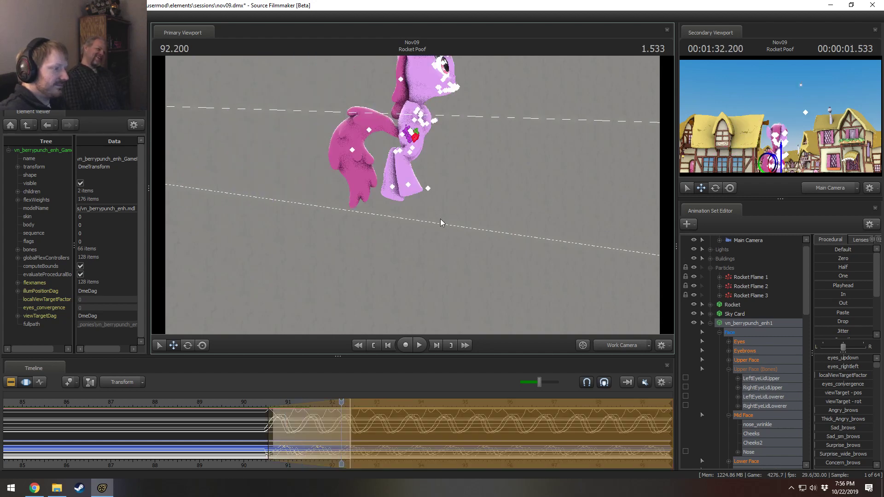
key("ctrl+z")
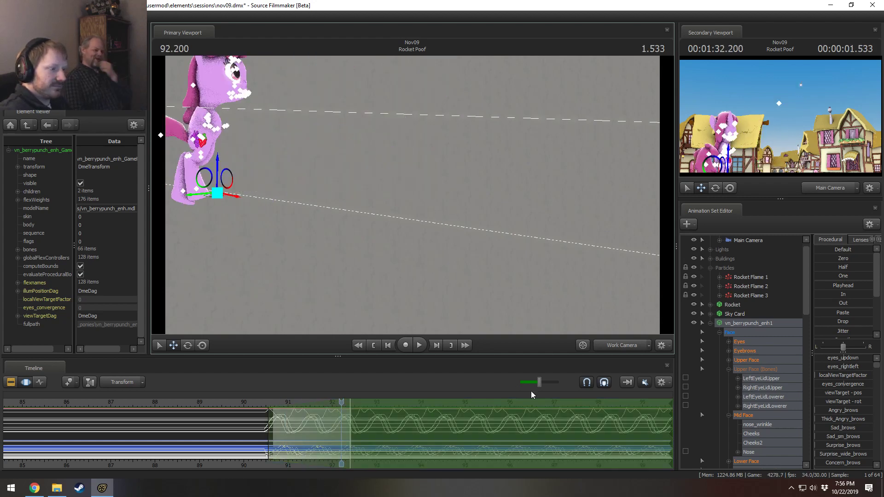
Step: Select all bones of the right and left back legs in the Berry Punch animation set
scroll(755, 408, "down", 10)
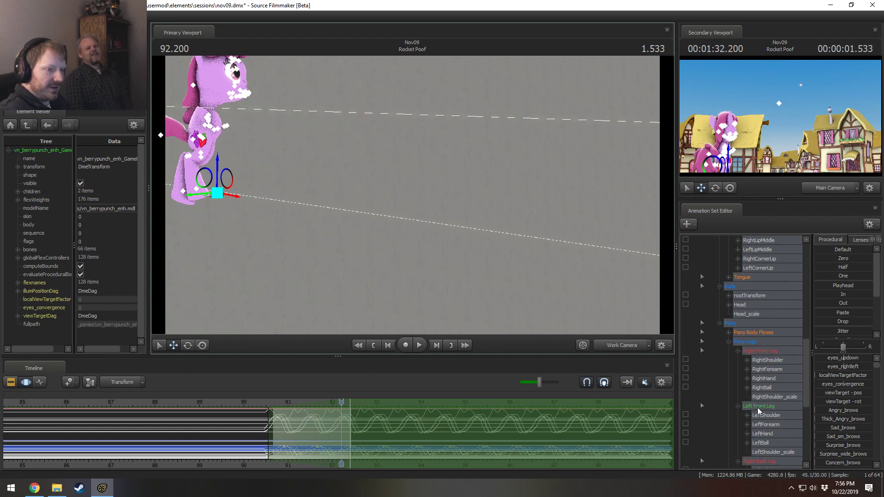
scroll(761, 407, "down", 2)
left_click(763, 354)
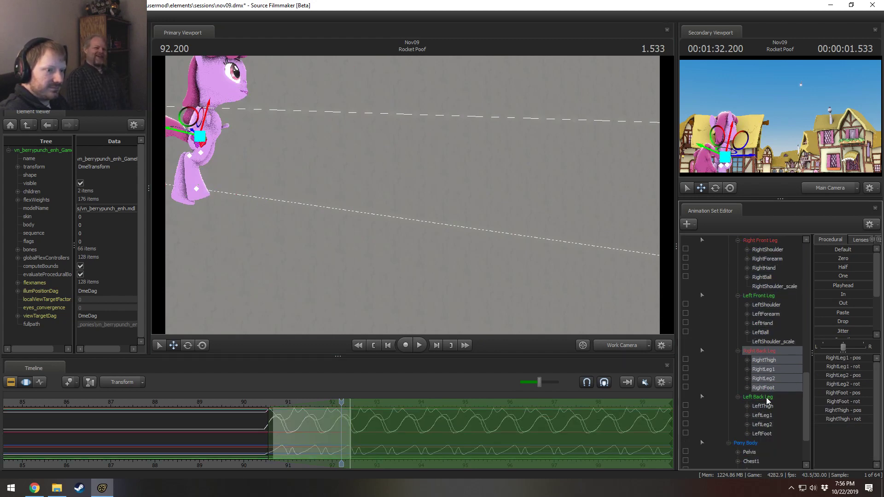
right_click(767, 400)
left_click(798, 431)
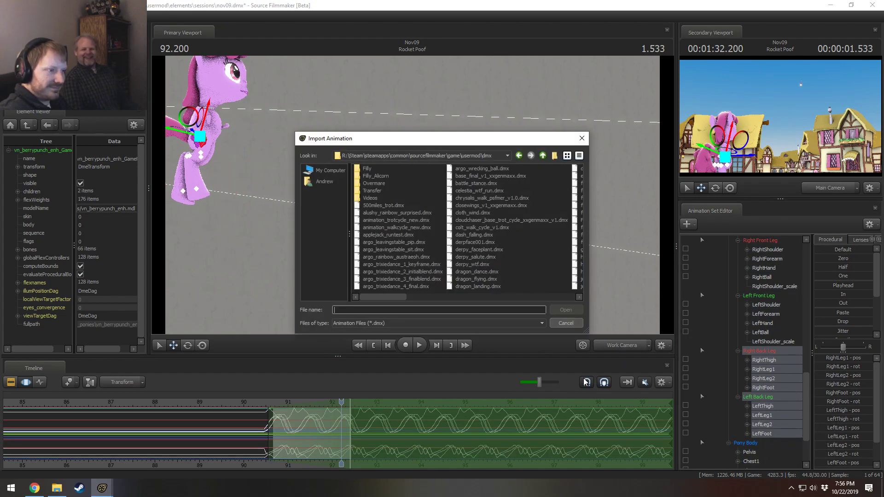
left_click_drag(365, 299, 422, 303)
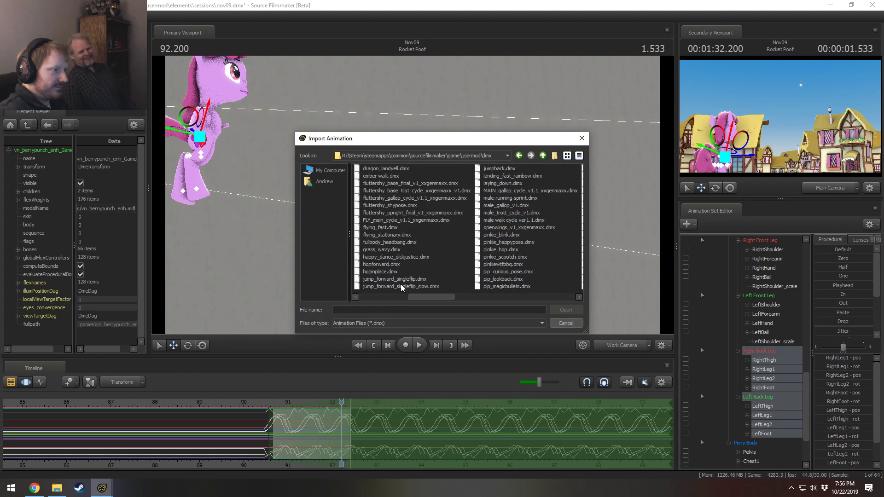
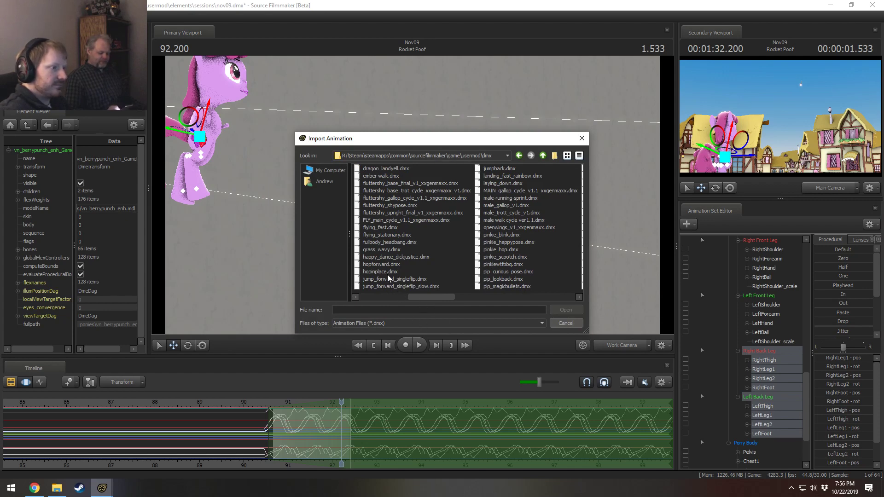
key("Escape")
Step: Add the Pelvis bone to the back leg selection, import the happy_dance animation onto these bones, and play it back
scroll(742, 430, "down", 2)
left_click(753, 397)
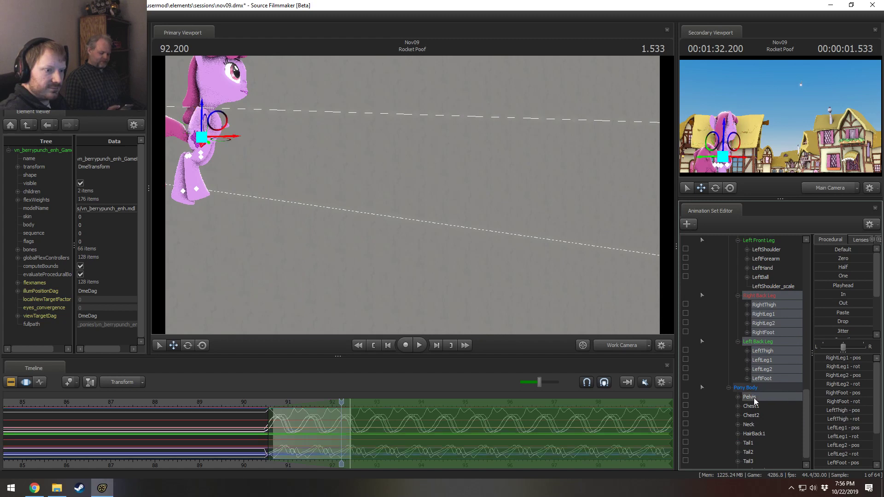
left_click(756, 407)
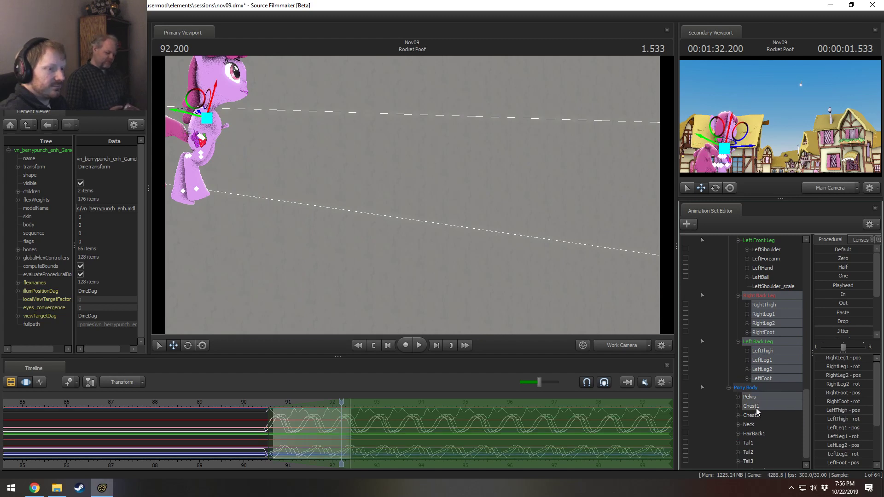
left_click(764, 351)
right_click(766, 353)
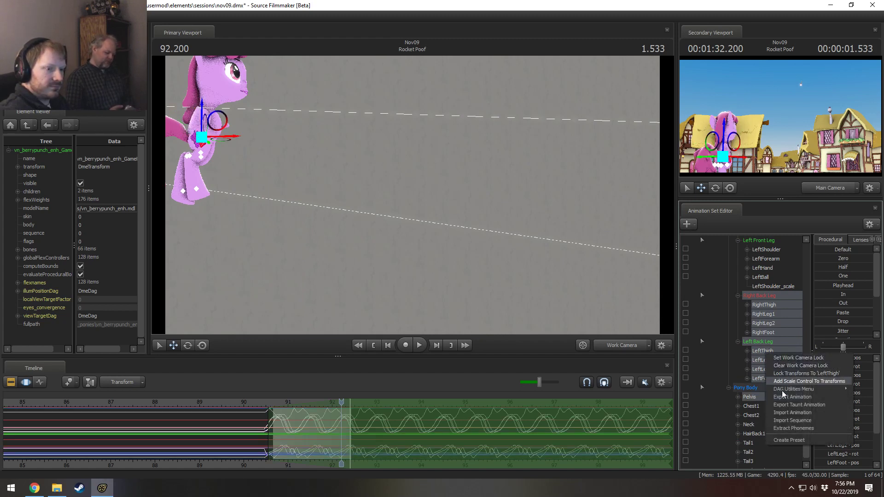
left_click(788, 413)
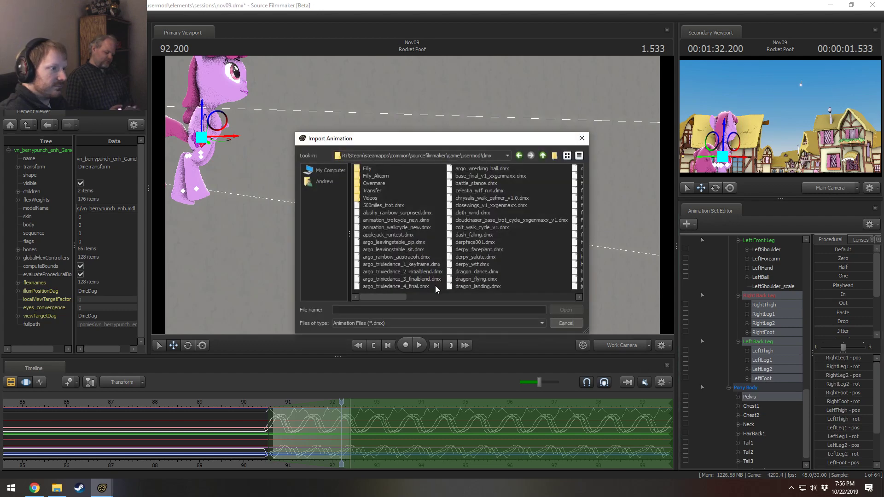
left_click_drag(400, 297, 440, 306)
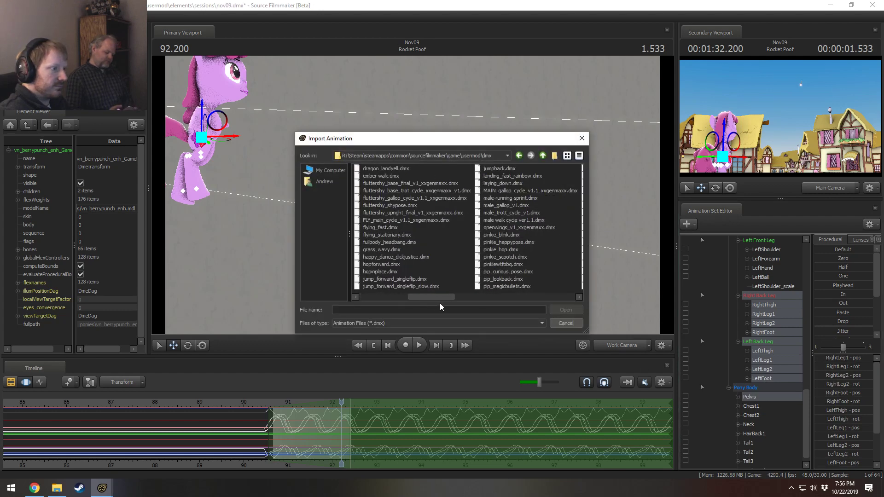
double_click(377, 257)
left_click(451, 281)
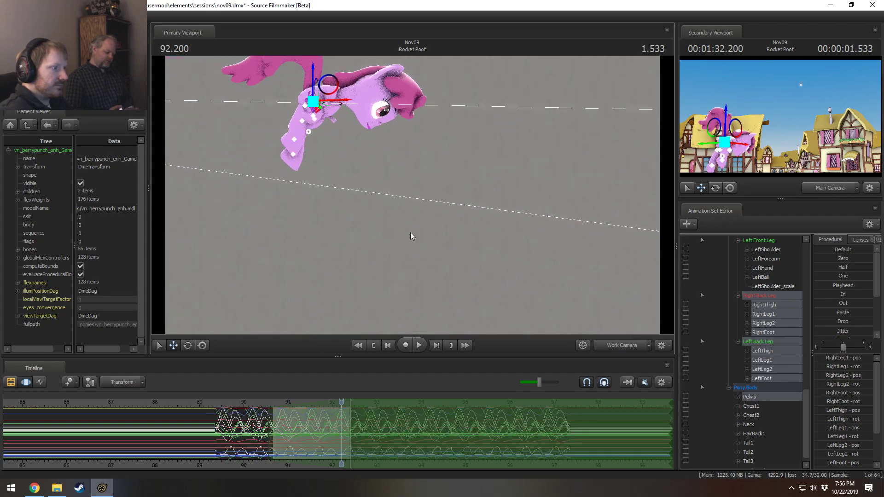
key("space")
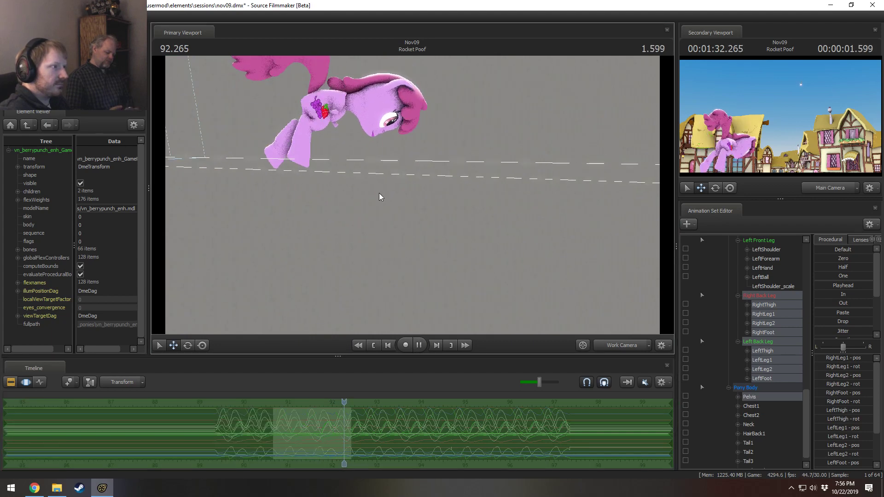
Step: Stop the playback, select Berry Punch's Pelvis bone, and lock her left and right back thighs
key("space")
left_click_drag(361, 404, 299, 404)
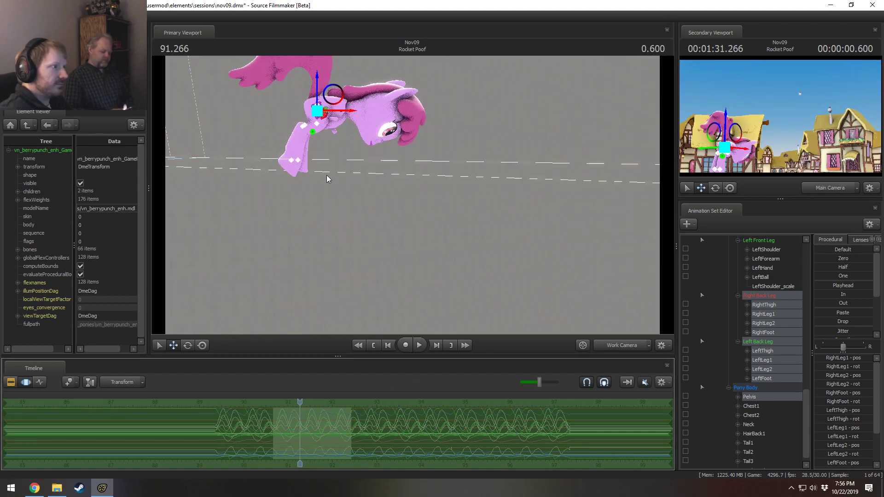
left_click(317, 111)
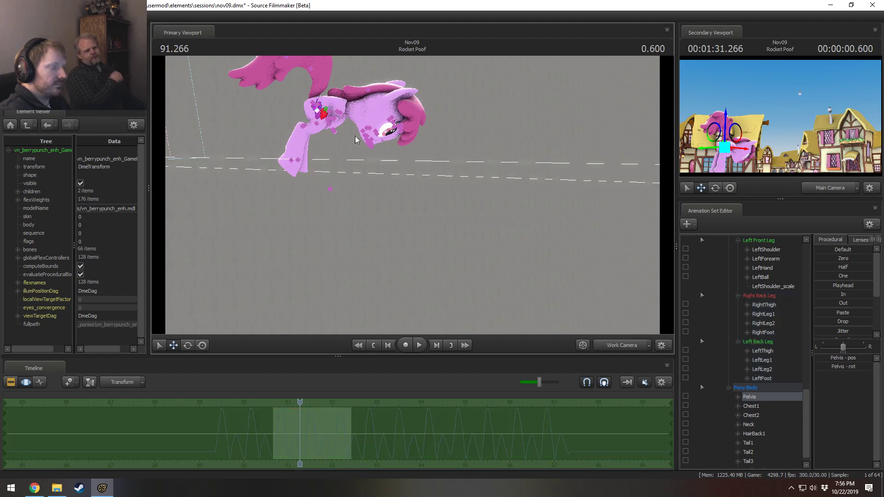
left_click(686, 351)
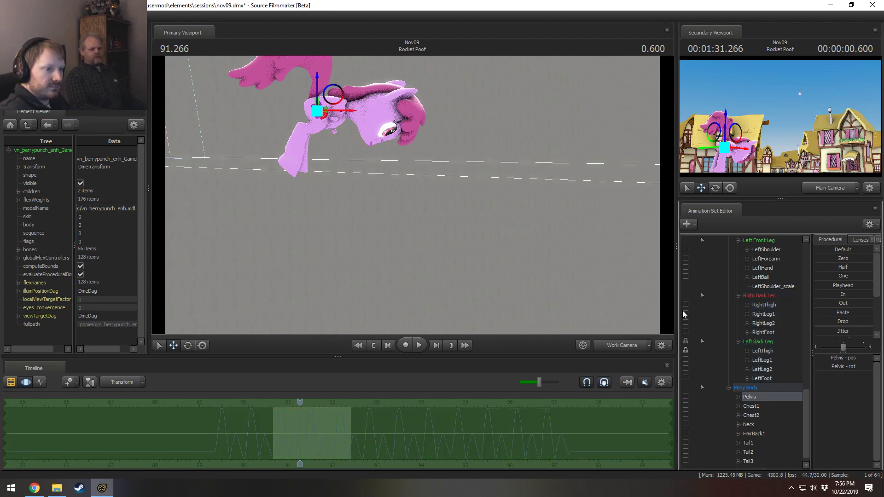
Step: Rotate the Pelvis to stand Berry Punch upright and play the Rocket Poof shot from its start
left_click_drag(408, 203, 391, 192)
key("e")
key("space")
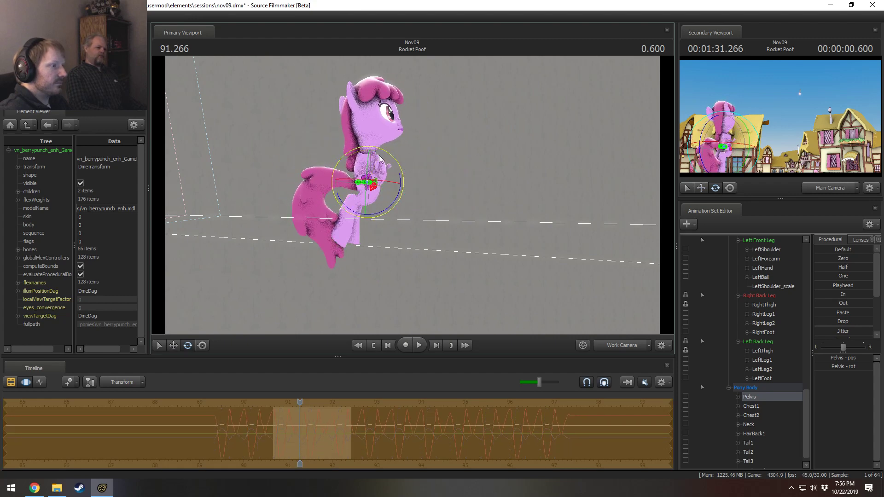
key("space")
key("space")
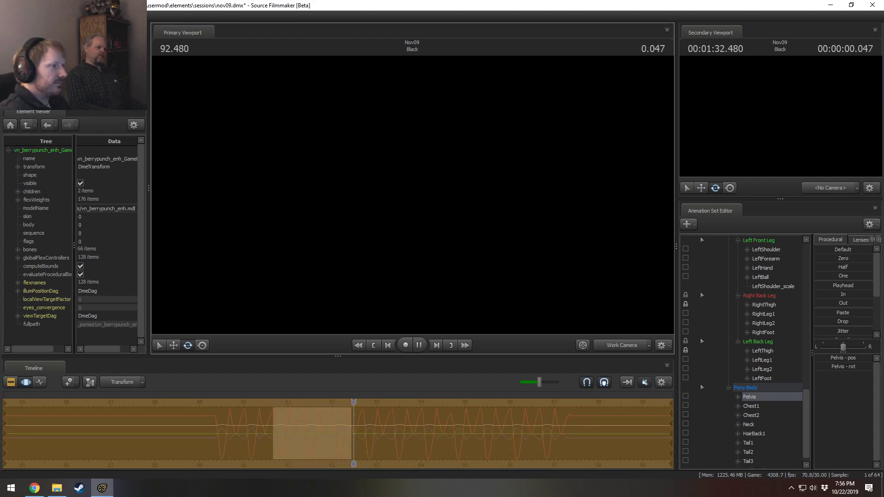
key("space")
key("F2")
left_click(275, 402)
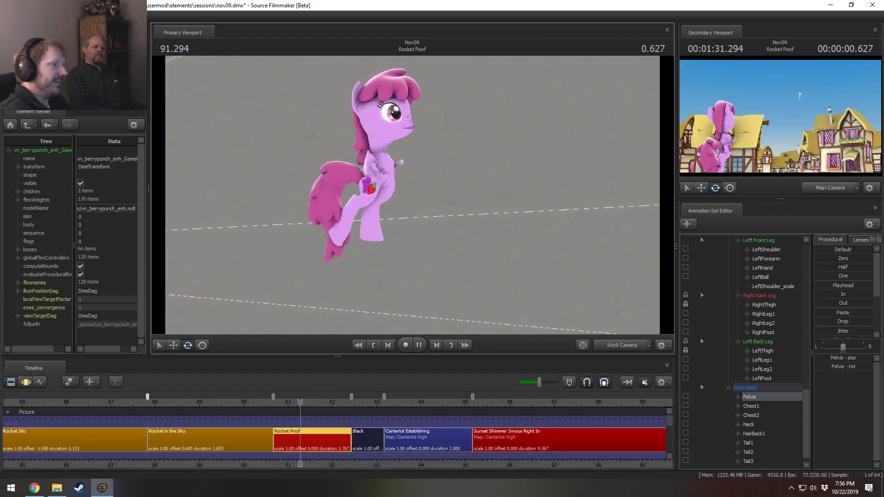
key("space")
key("F3")
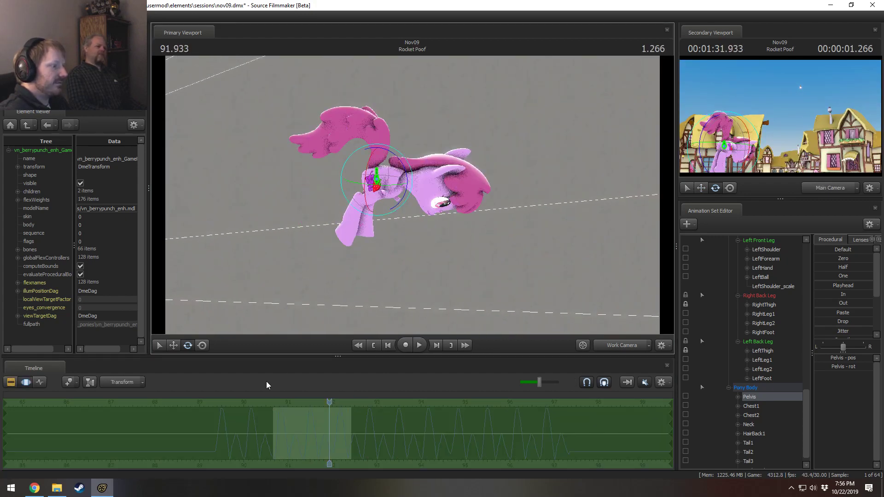
Step: Select the Neck bone and rotate it to raise Berry Punch's head upright on the bent body
key("F2")
key("space")
key("space")
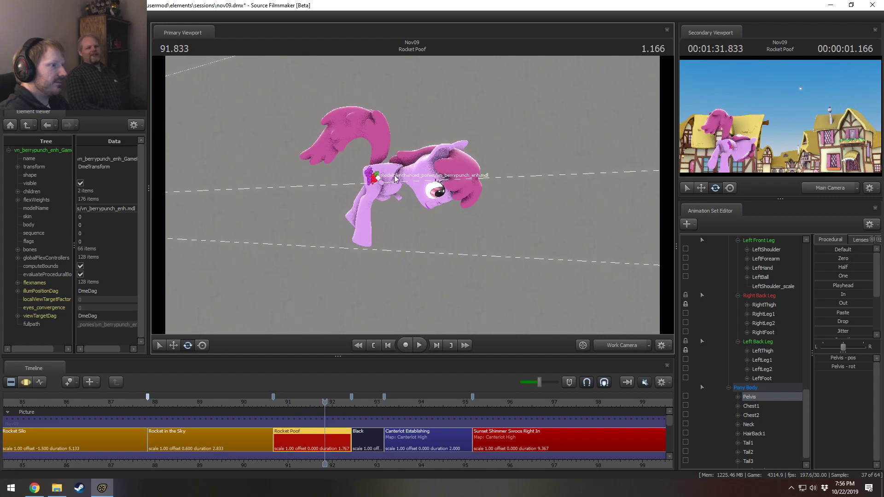
key("F3")
left_click(407, 176)
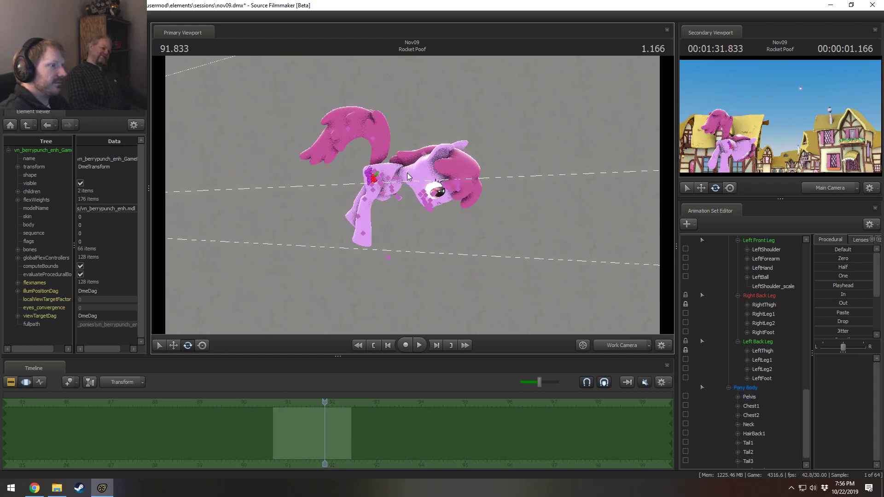
left_click(398, 180)
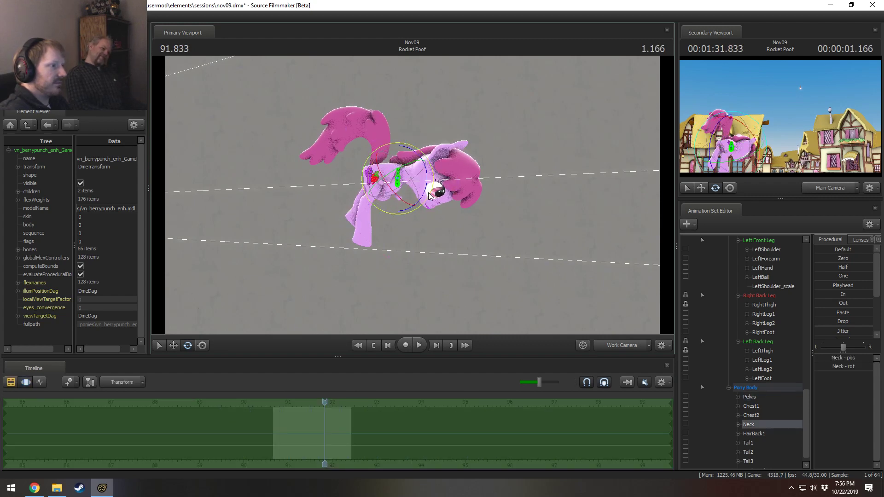
left_click_drag(430, 187, 417, 146)
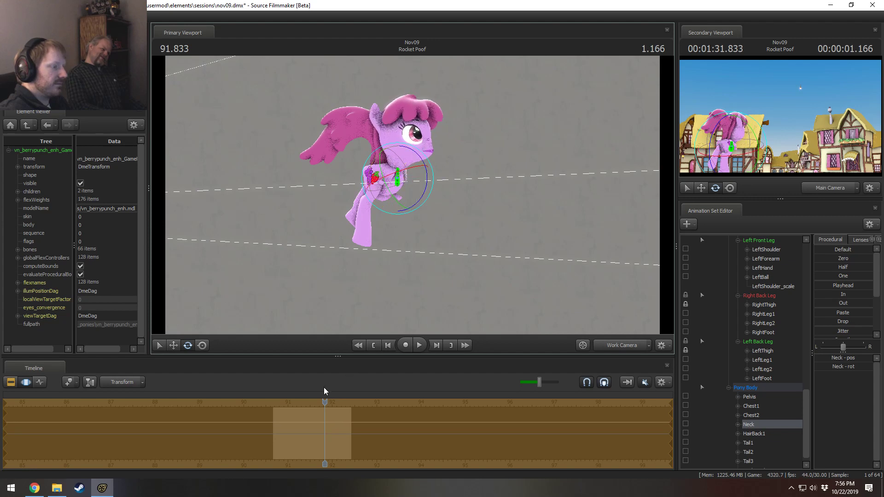
Step: Fit the timeline closely to the Rocket Poof shot and play it in a loop to review the raised head
key("F2")
key("space")
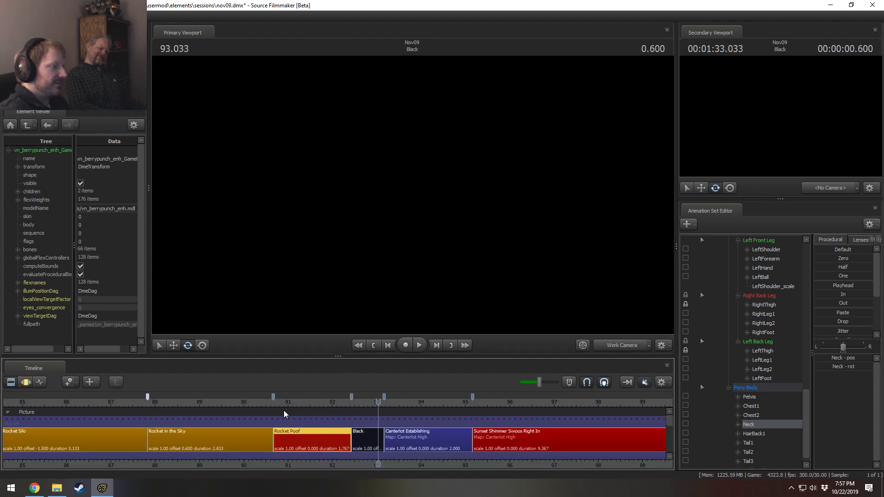
left_click(274, 403)
scroll(304, 423, "up", 5)
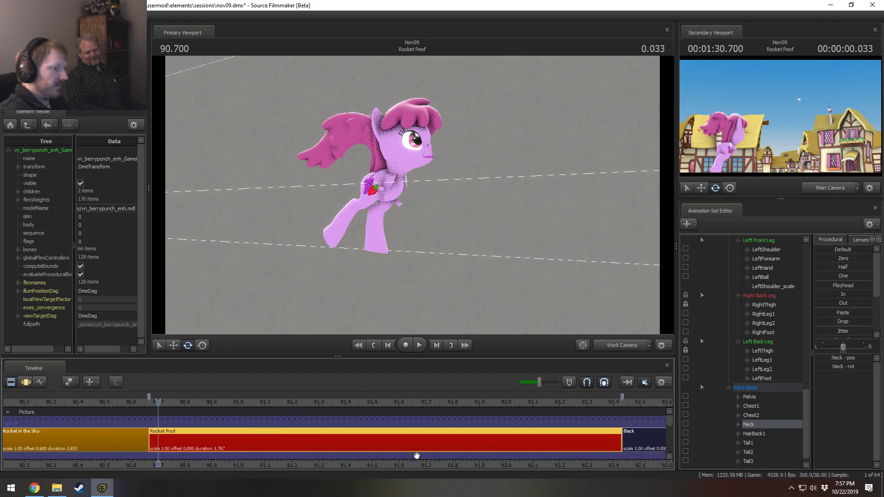
scroll(417, 456, "up", 3)
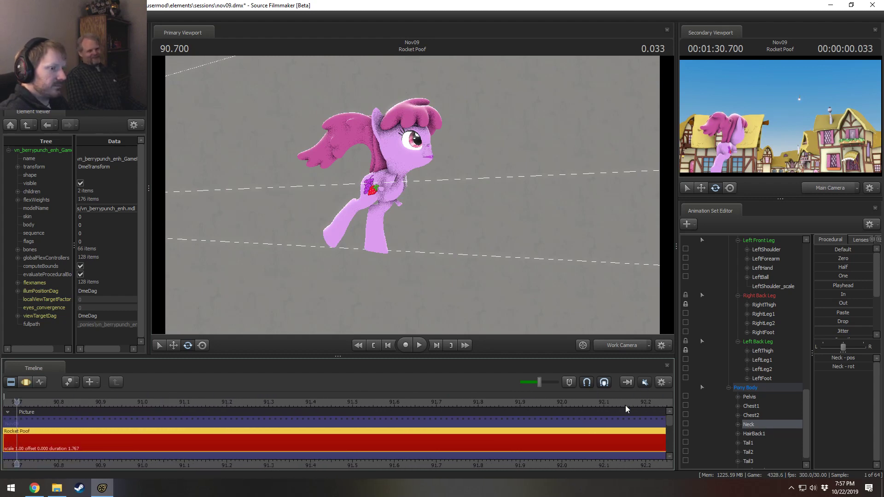
key("space")
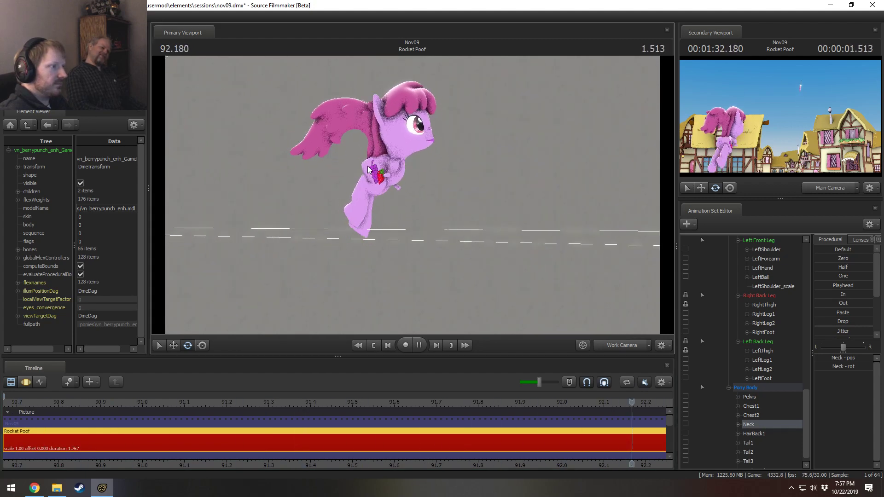
Step: Select the Tail1 bone, adjust it so the tail hangs lower behind Berry Punch, and resume the looped playback
key("F3")
key("space")
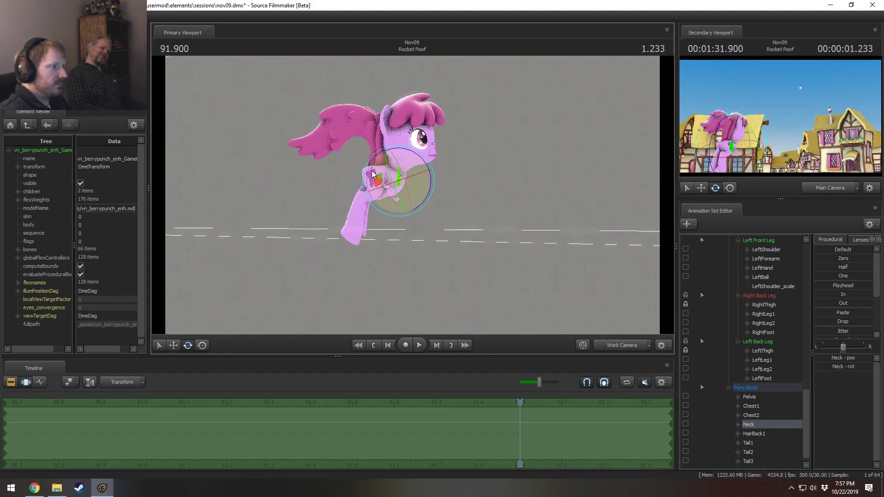
left_click(369, 172)
left_click_drag(369, 171, 376, 140)
key("F2")
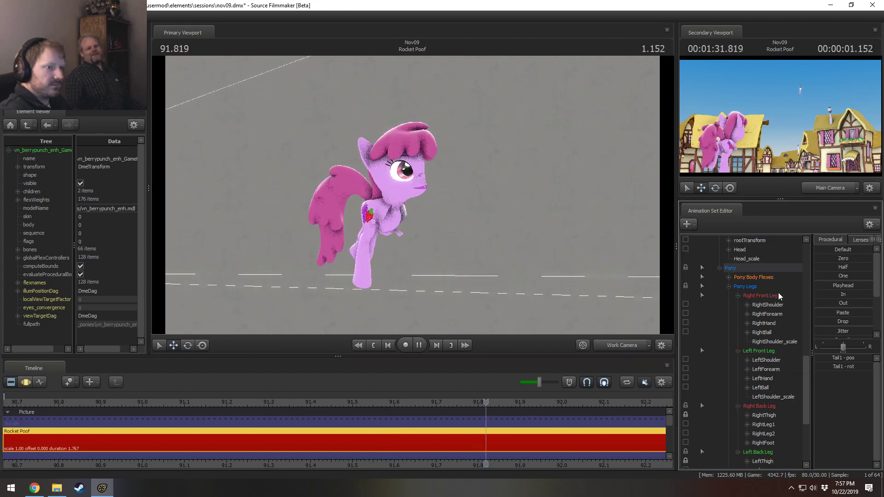
Step: Set the skin of the vn_berrypunch_enh1 animation set to 2
scroll(740, 341, "up", 10)
scroll(755, 332, "up", 4)
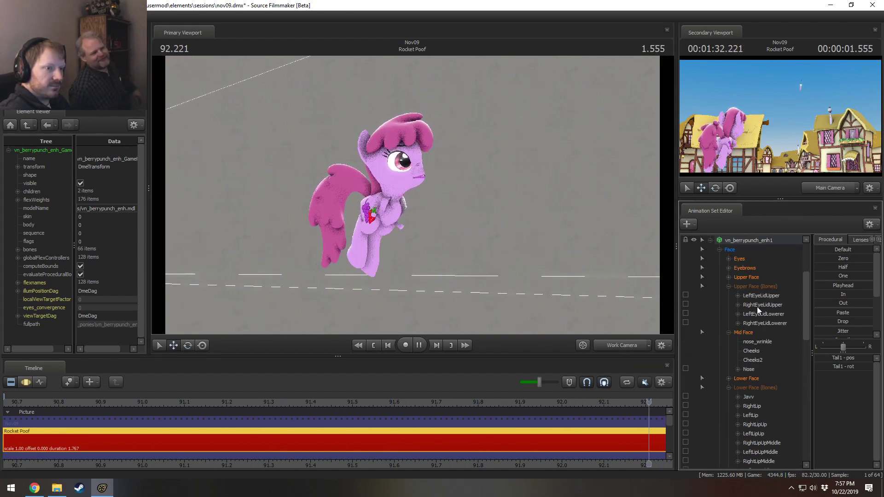
key("space")
right_click(748, 269)
mouse_move(791, 399)
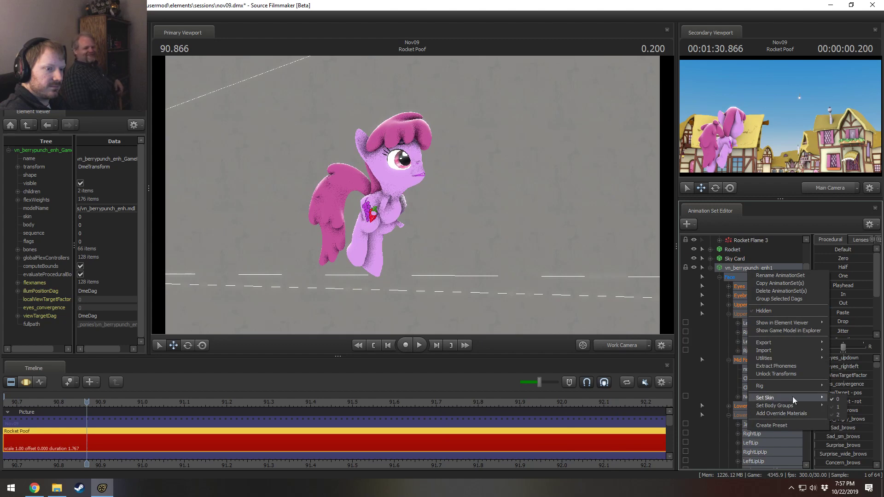
left_click(837, 414)
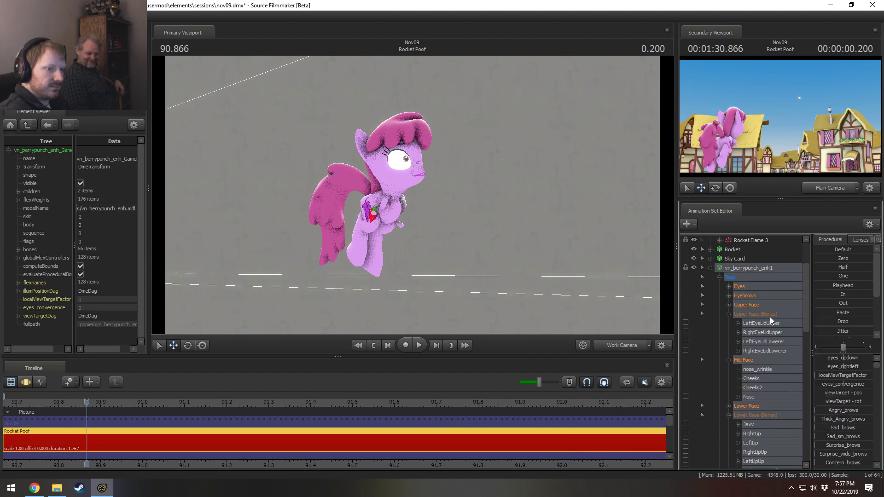
Step: Select the Eyes controls and move the view target to redirect Berry Punch's gaze
left_click(745, 289)
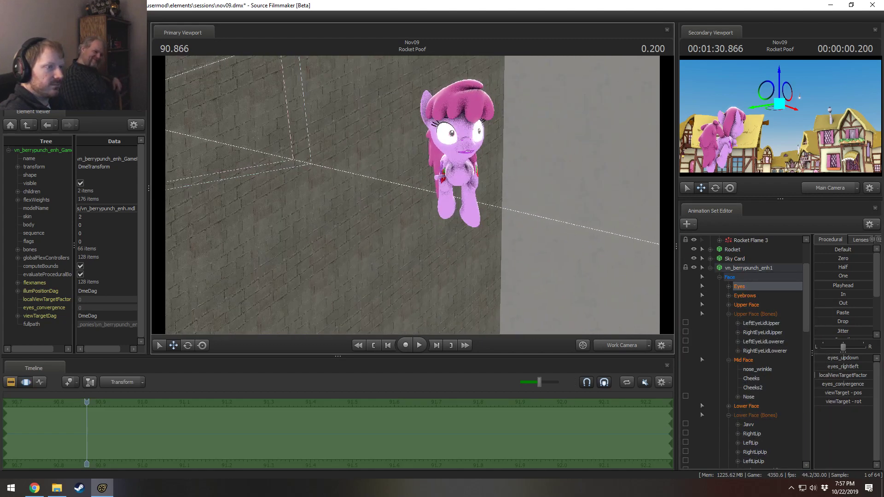
left_click_drag(771, 96, 812, 107)
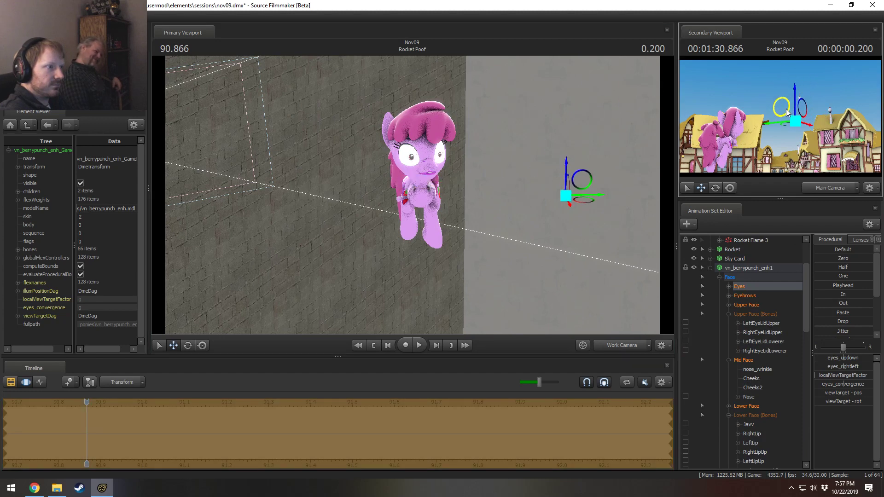
left_click_drag(582, 330, 612, 318, "alt")
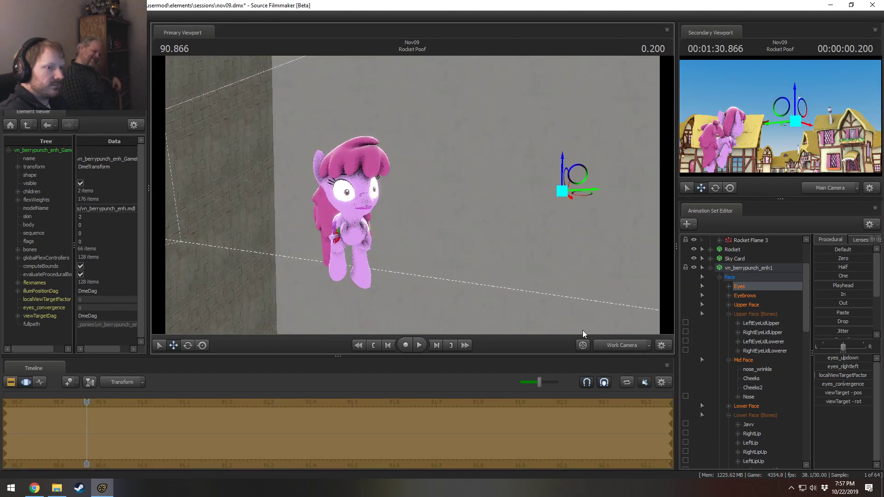
Step: Widen Berry Punch's eyes by moving both upper eyelid bones up and both lower eyelid bones down
left_click(753, 305)
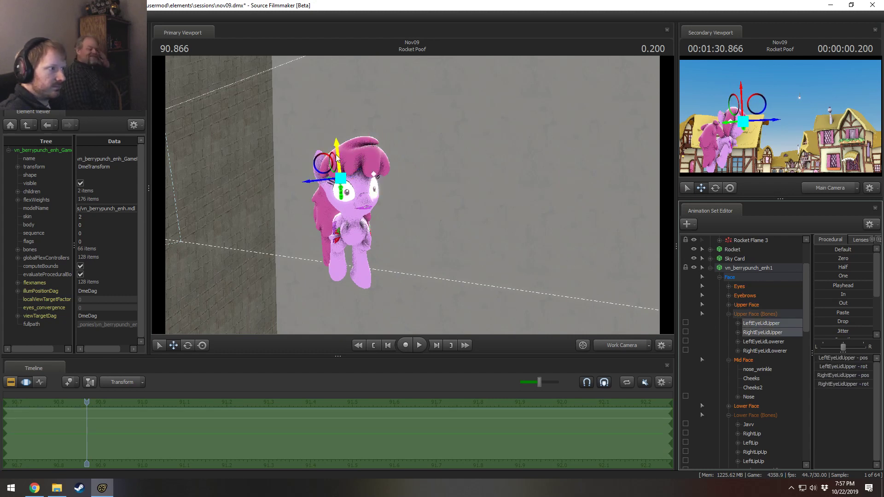
left_click_drag(336, 158, 339, 152)
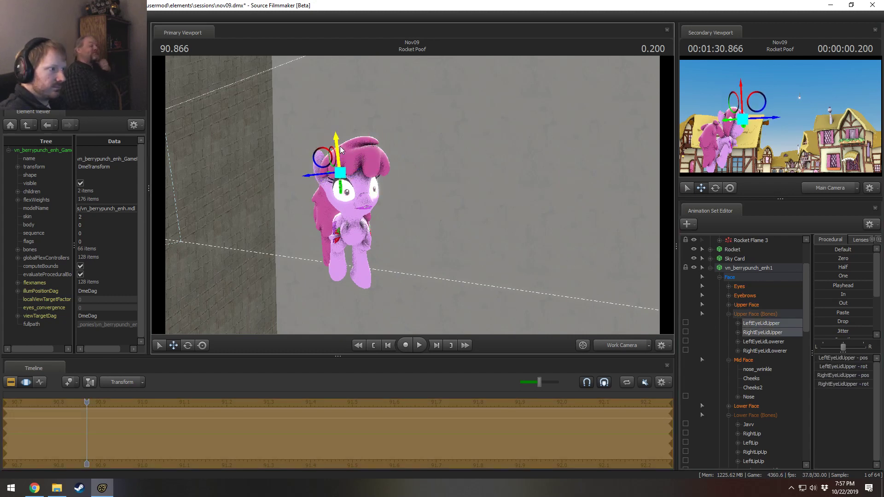
left_click_drag(764, 351, 775, 342)
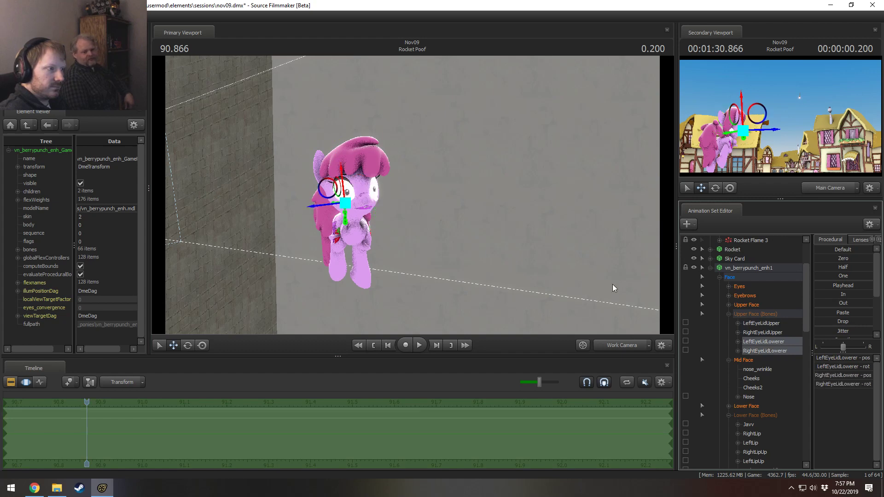
left_click_drag(342, 177, 346, 188)
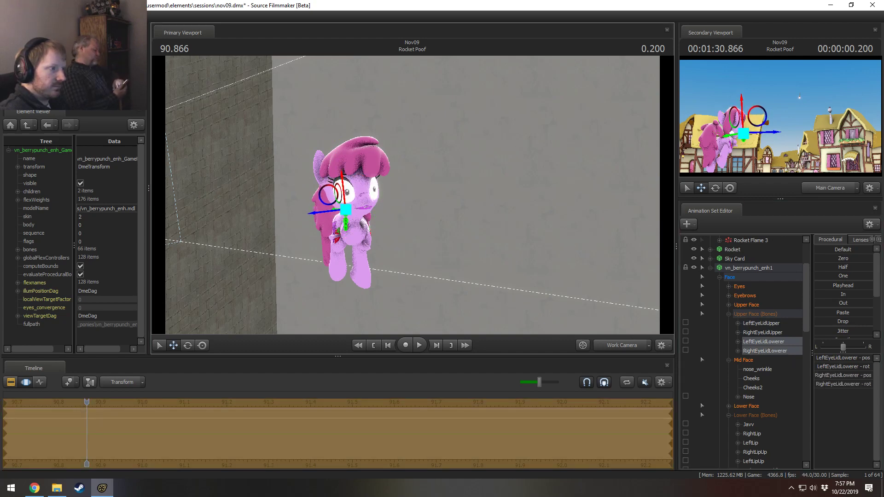
key("a")
left_click_drag(338, 243, 386, 213)
key("w")
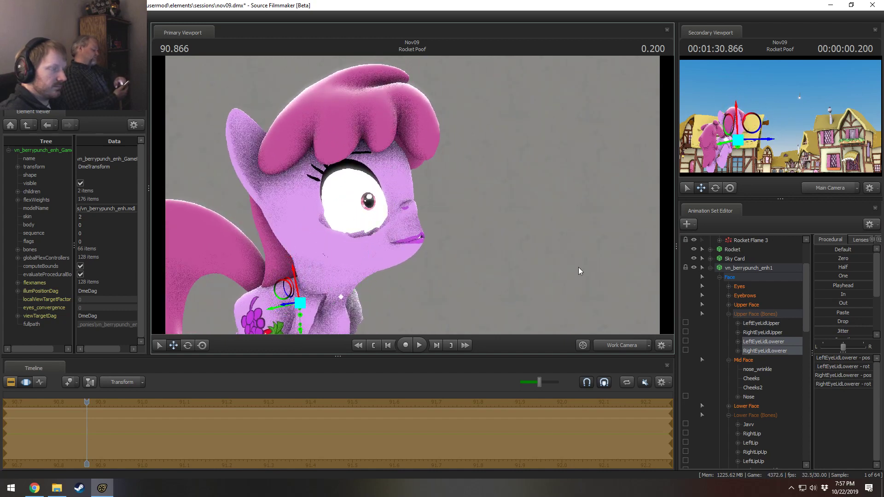
Step: Select both upper eyelid bones, rotate them to slant the lids, and lower them slightly over the eyes
left_click_drag(761, 331, 764, 323)
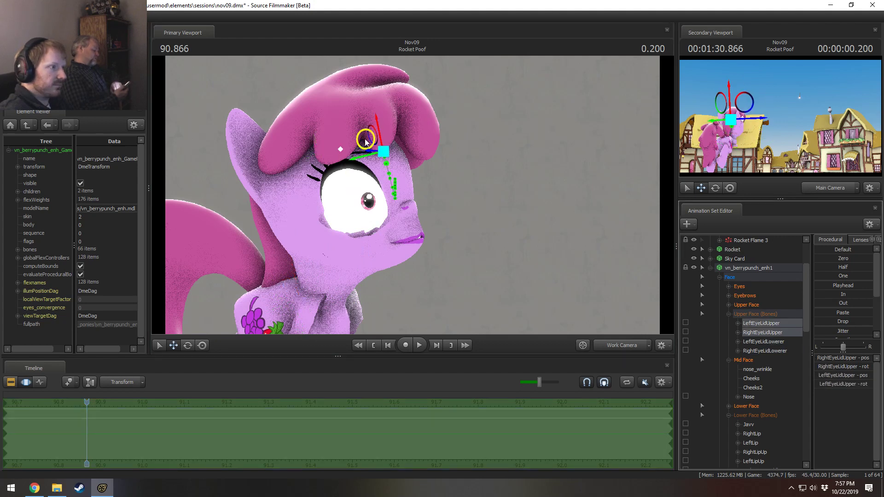
left_click_drag(366, 138, 370, 160)
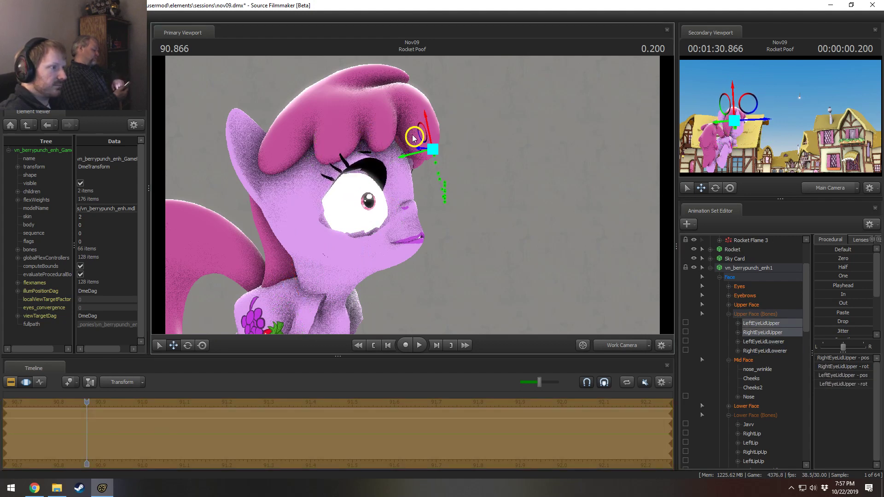
left_click_drag(433, 115, 443, 157)
left_click_drag(473, 222, 408, 193, "alt")
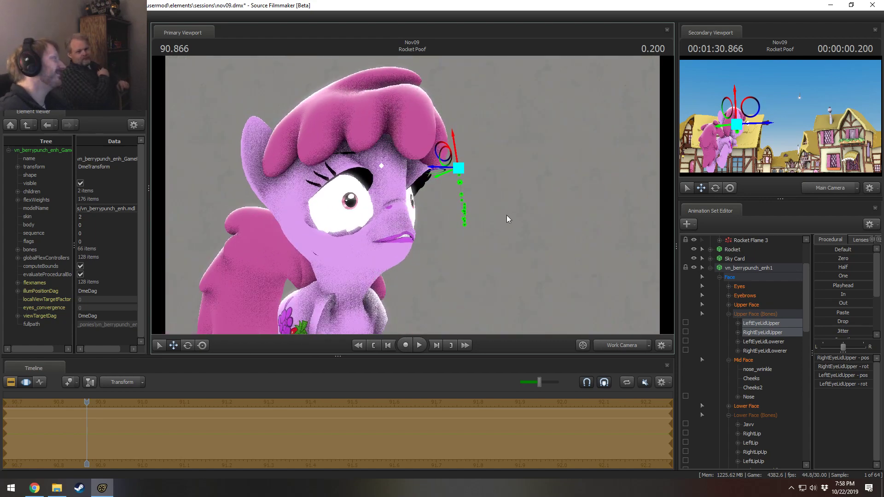
left_click_drag(518, 257, 496, 160, "alt")
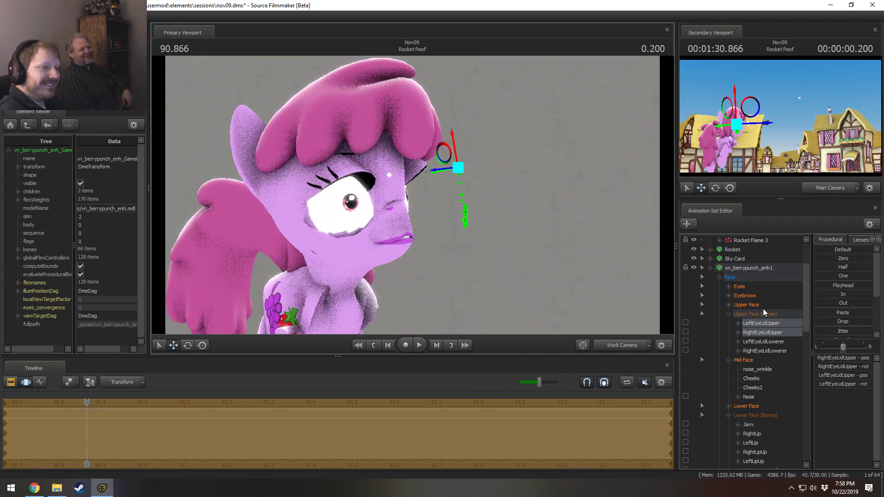
Step: Adjust Sad_eyes in Berry Punch's Upper Face controls and raise Mouth_smirk2 in the Lower Face controls
left_click(745, 306)
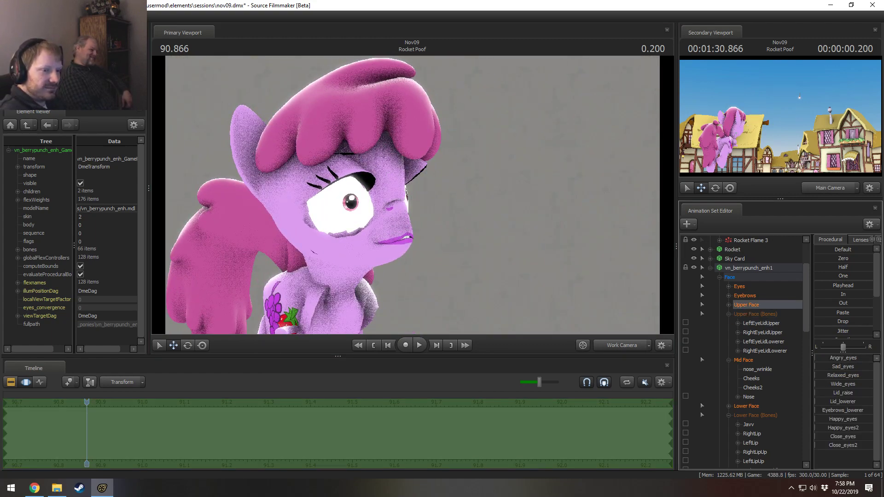
left_click_drag(843, 366, 856, 366)
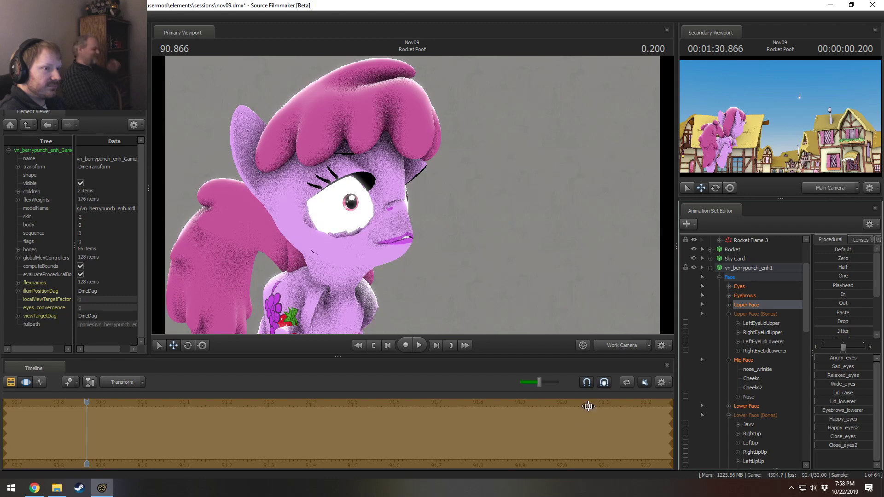
left_click(747, 405)
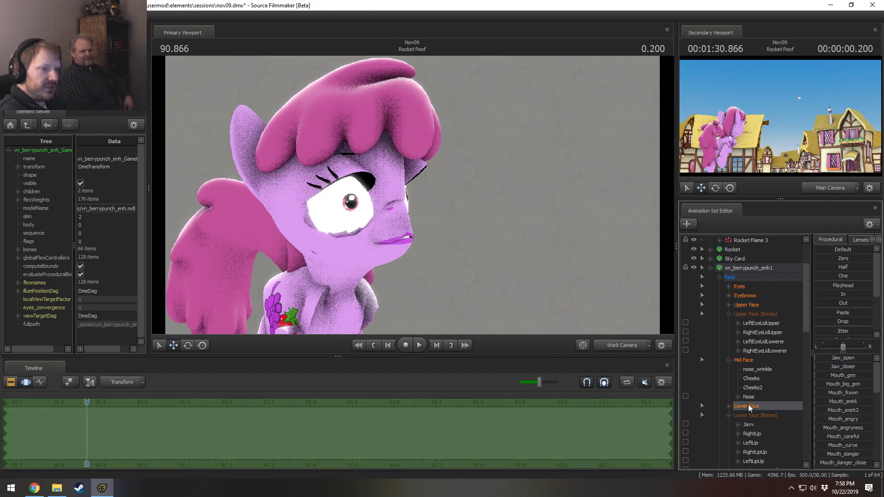
left_click_drag(846, 410, 875, 411)
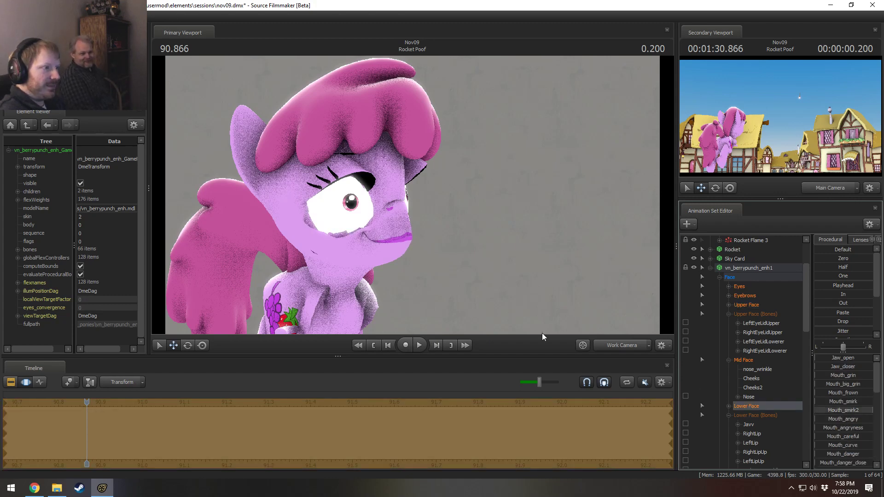
Step: Raise Berry Punch's Mouth_O control to open the mouth, and play the shot back to check the expression
left_click_drag(511, 277, 476, 280)
key("s")
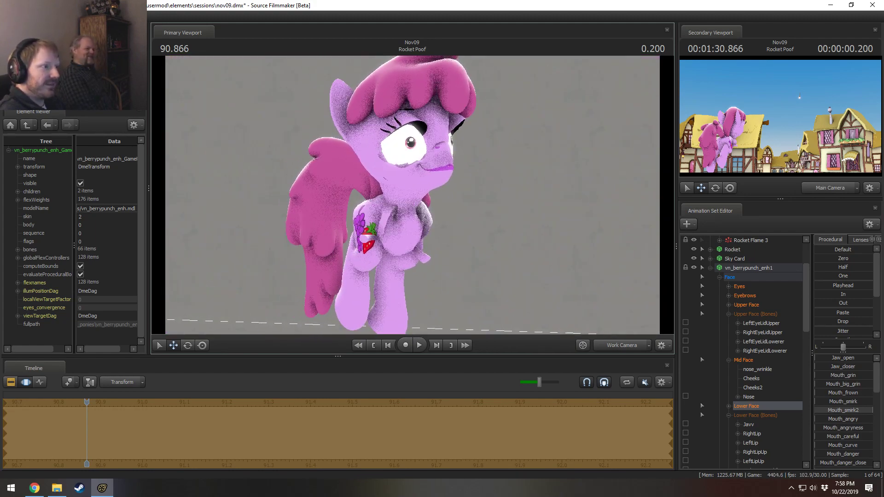
scroll(851, 448, "down", 6)
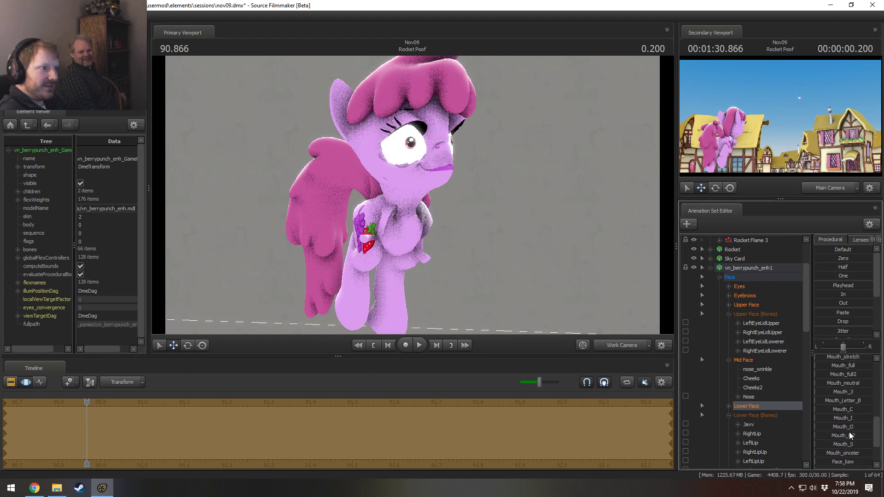
left_click_drag(843, 427, 865, 426)
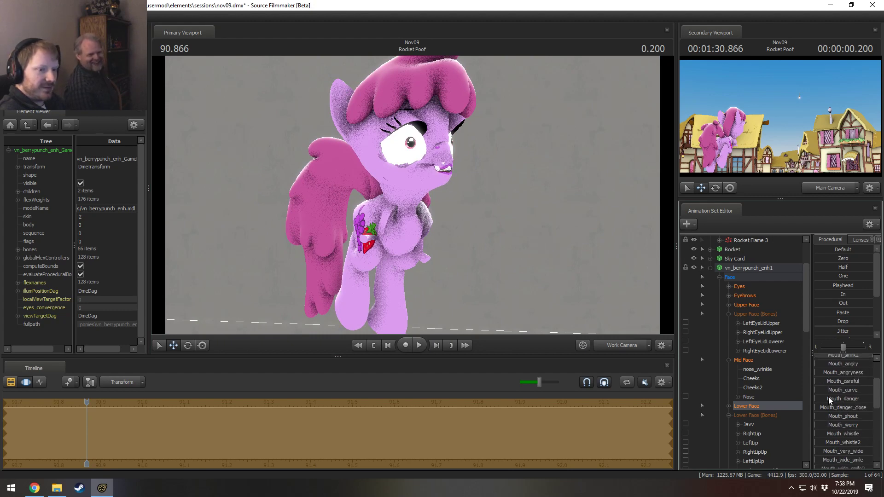
key("space")
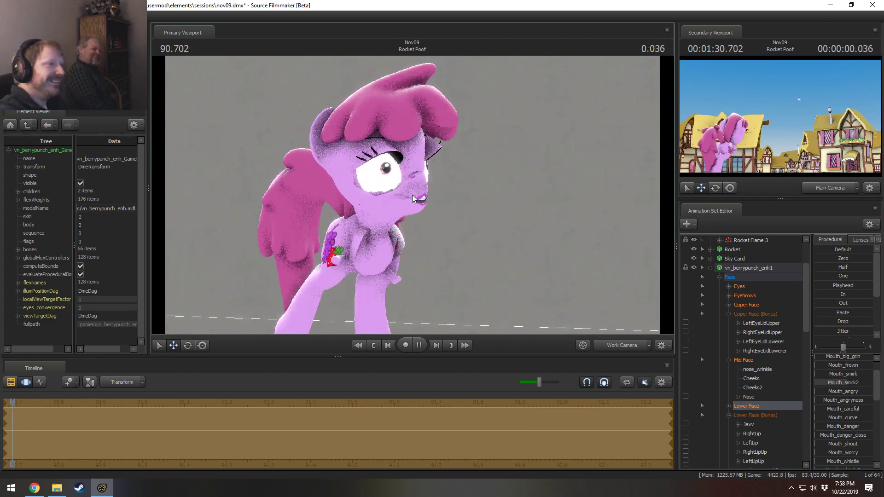
key("space")
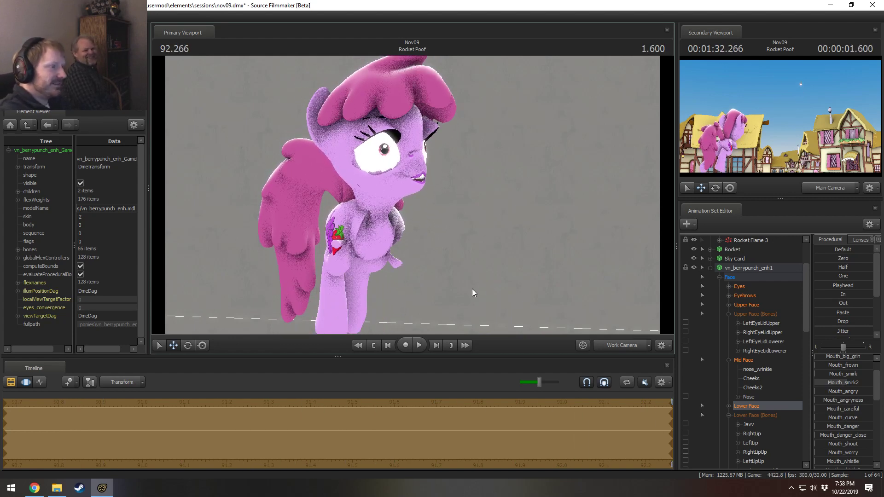
Step: Select Berry Punch's Head bone and move the playhead to the start of the Rocket Poof shot
left_click(380, 205)
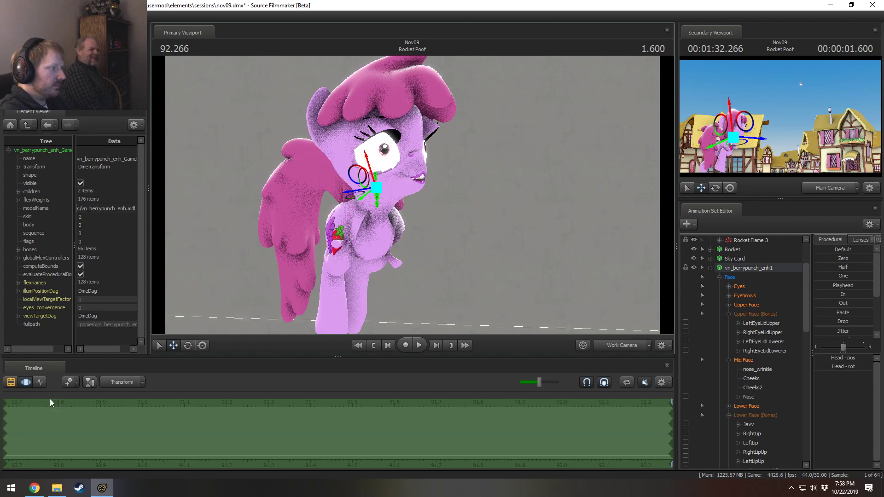
key("F2")
left_click(6, 404)
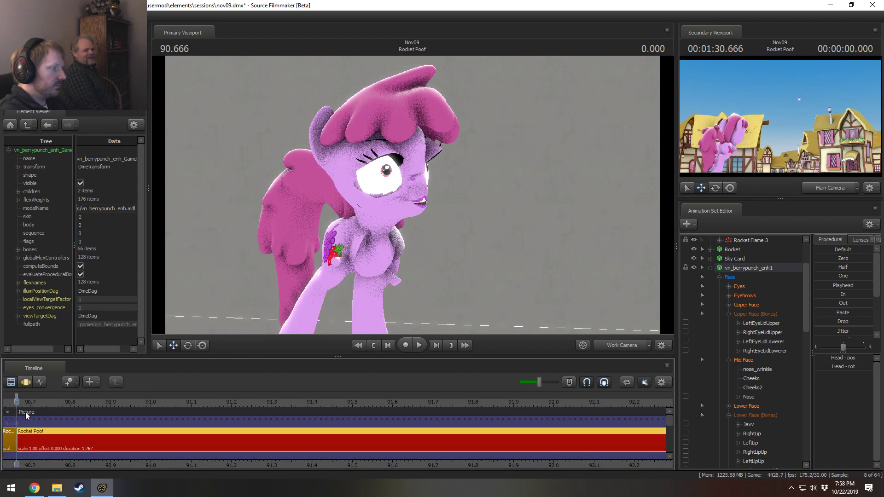
left_click(376, 221)
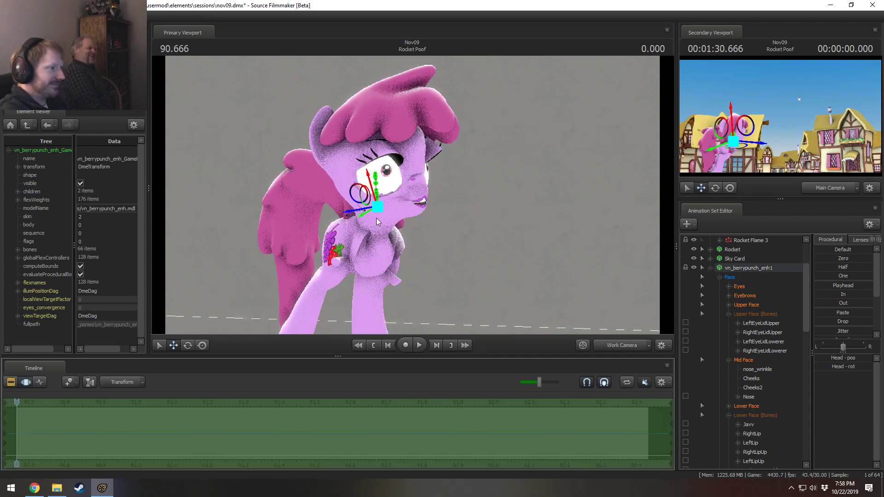
Step: Try recording several takes of live head rotation while the shot plays from its start
key("space")
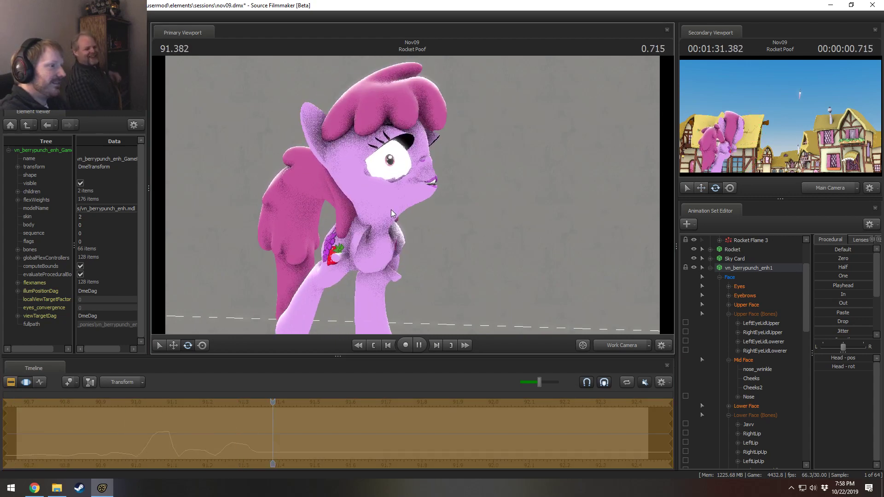
key("space")
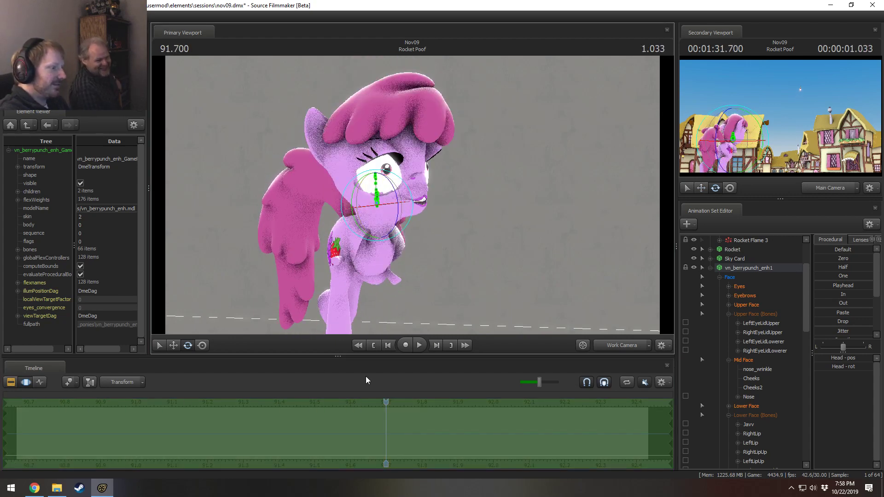
left_click_drag(147, 421, 21, 426)
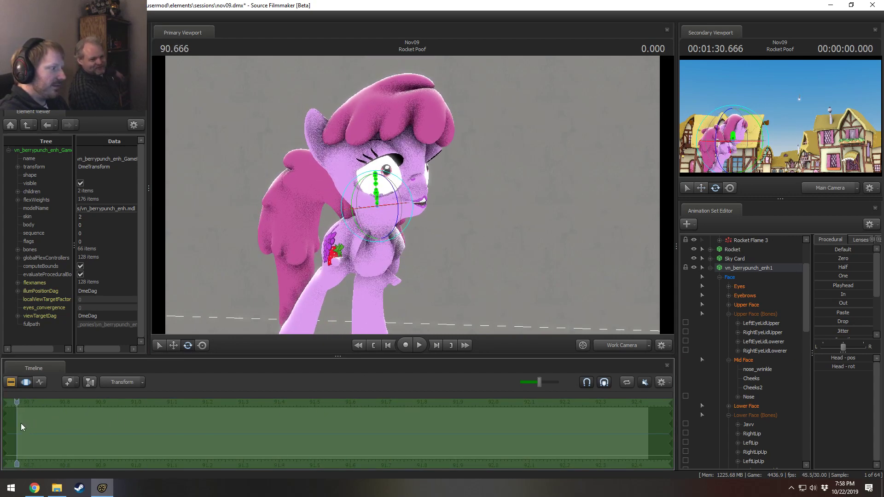
key("space")
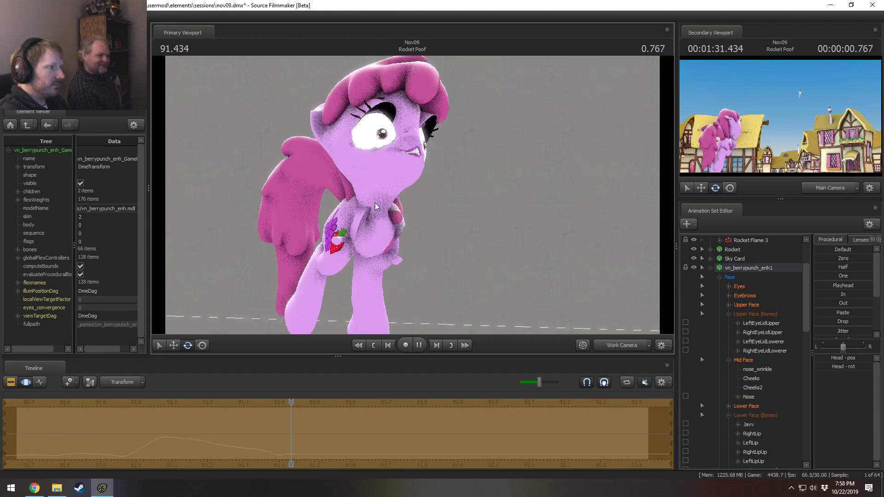
key("space")
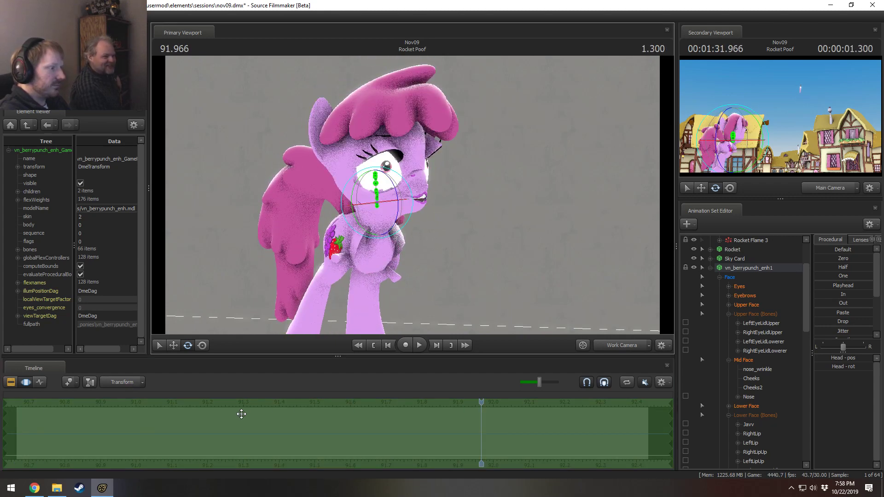
left_click_drag(465, 399, 29, 417)
key("space")
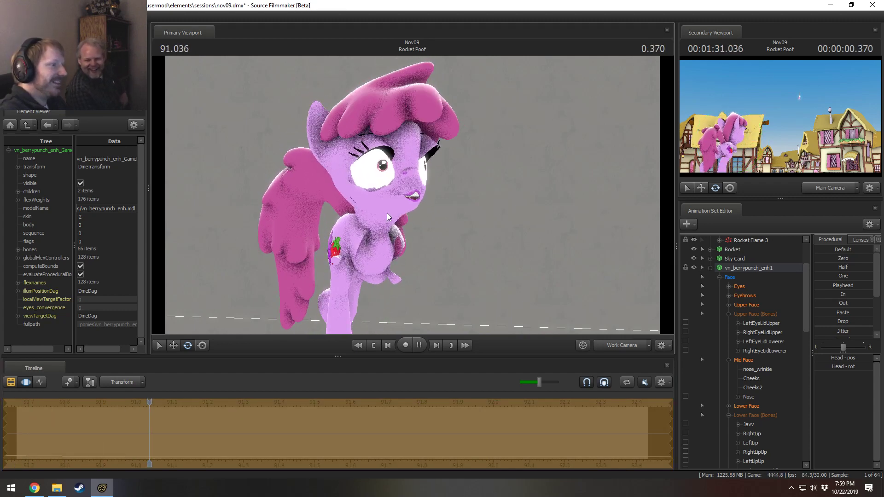
key("space")
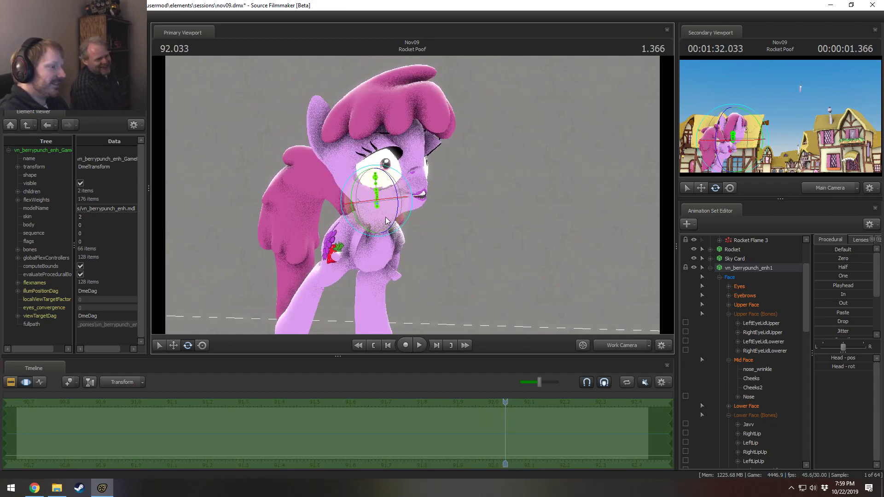
Step: Record a subtle live rotation of Berry Punch's head from the start of the shot and play it back
left_click_drag(450, 405, 19, 423)
key("space")
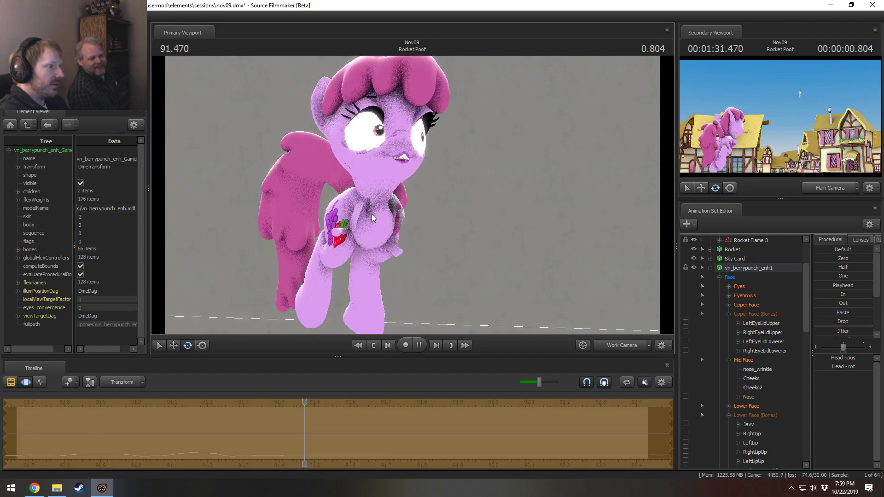
key("space")
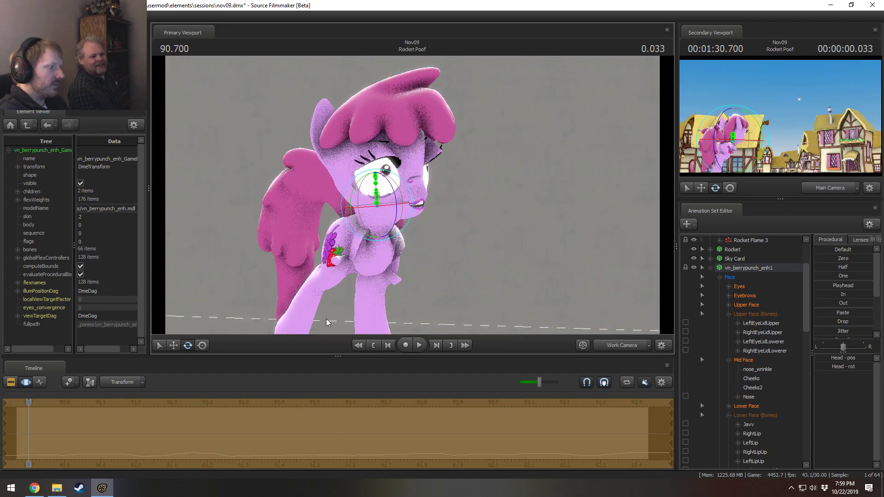
key("space")
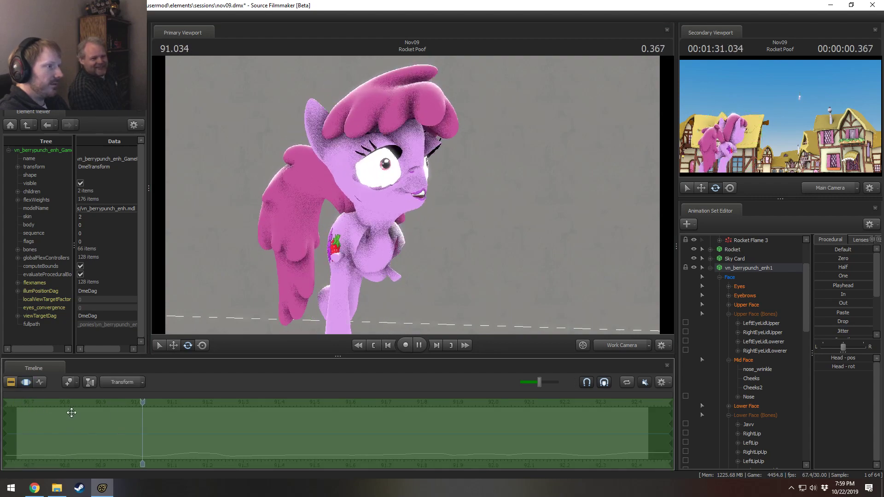
key("space")
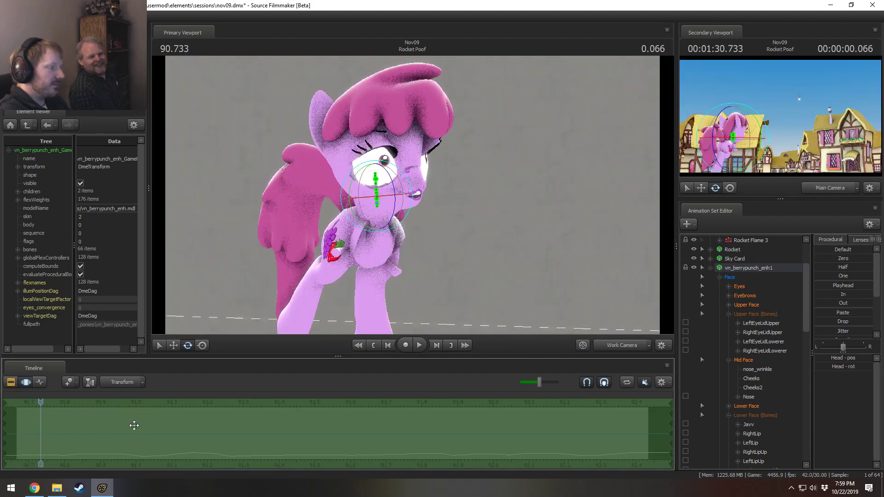
Step: Record a live rotation of Berry Punch's Tail1 bone during playback from the start of the shot
left_click(358, 215)
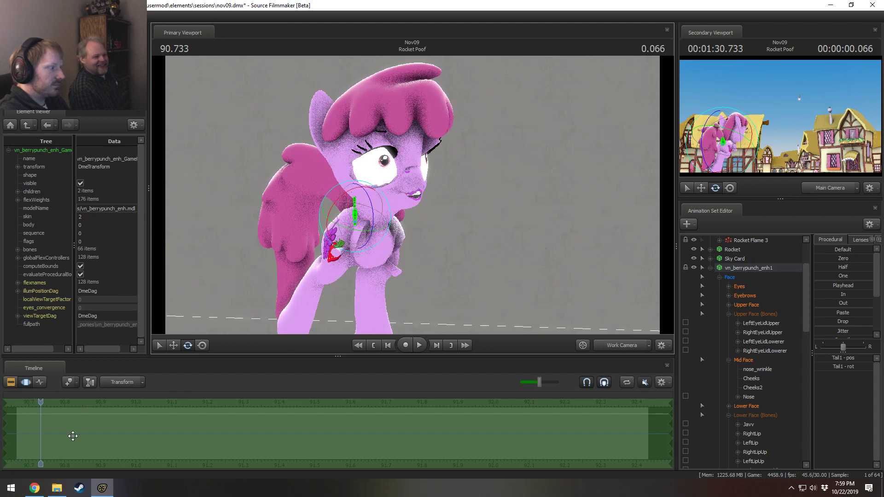
left_click_drag(44, 400, 28, 401)
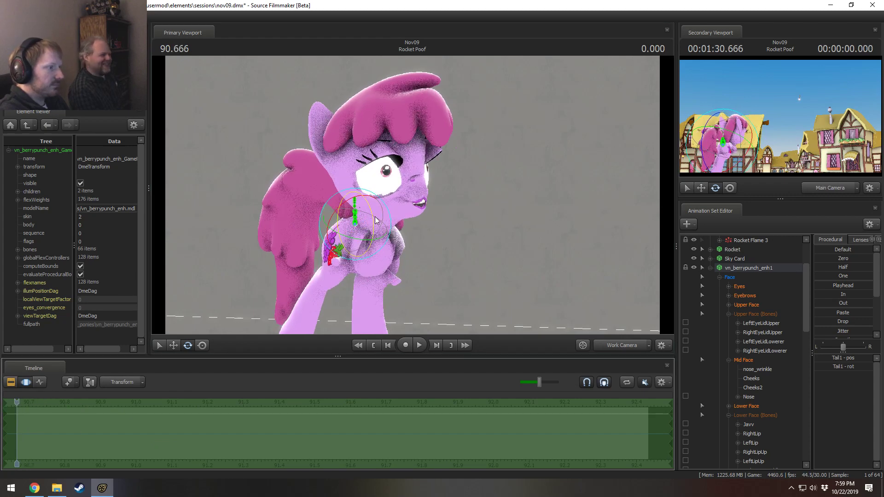
key("space")
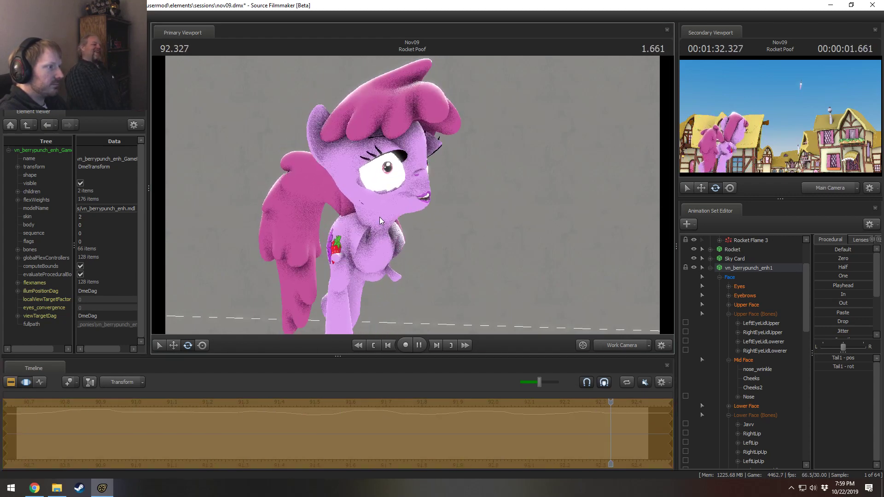
key("space")
Step: Play back the Rocket Poof shot from the side to review the head and tail motion
key("F2")
key("space")
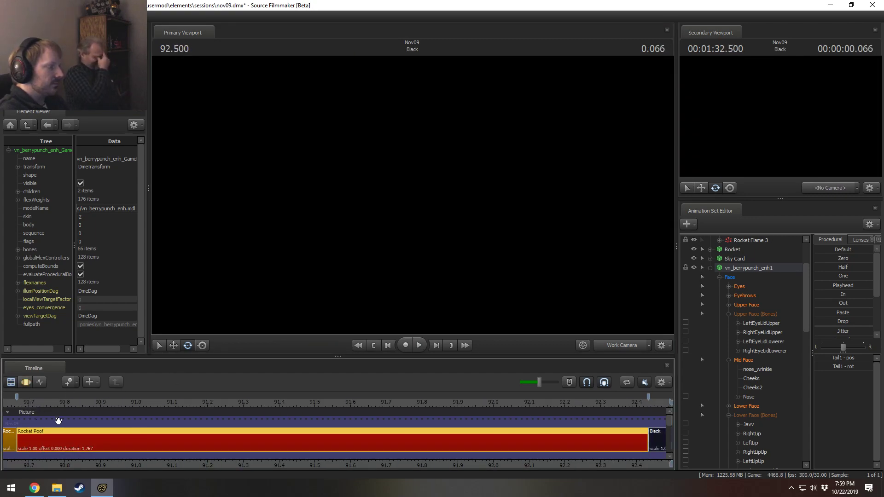
key("space")
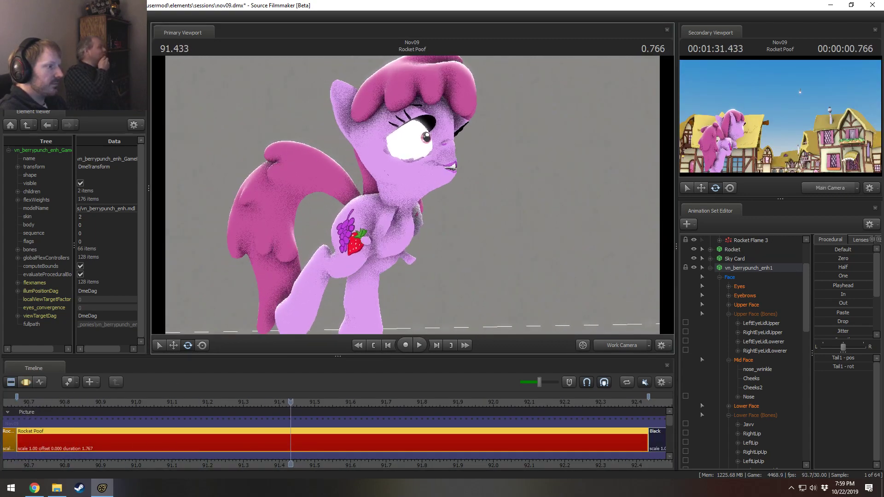
key("space")
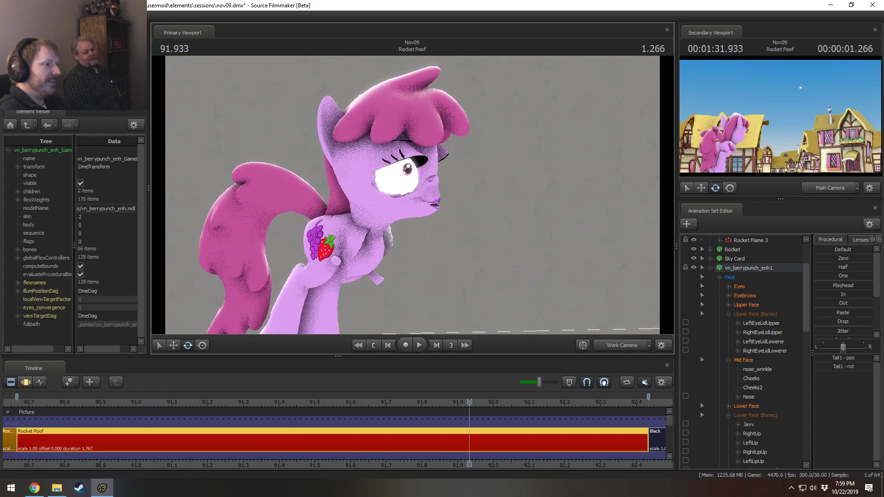
key("F3")
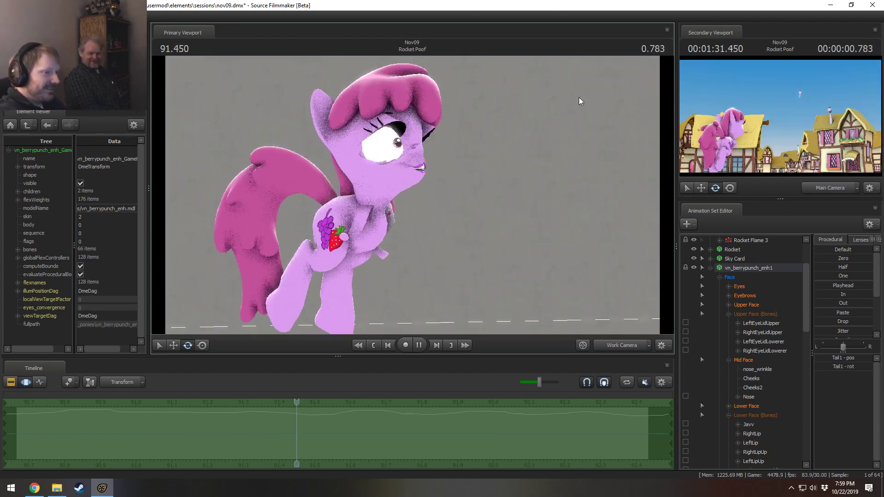
key("space")
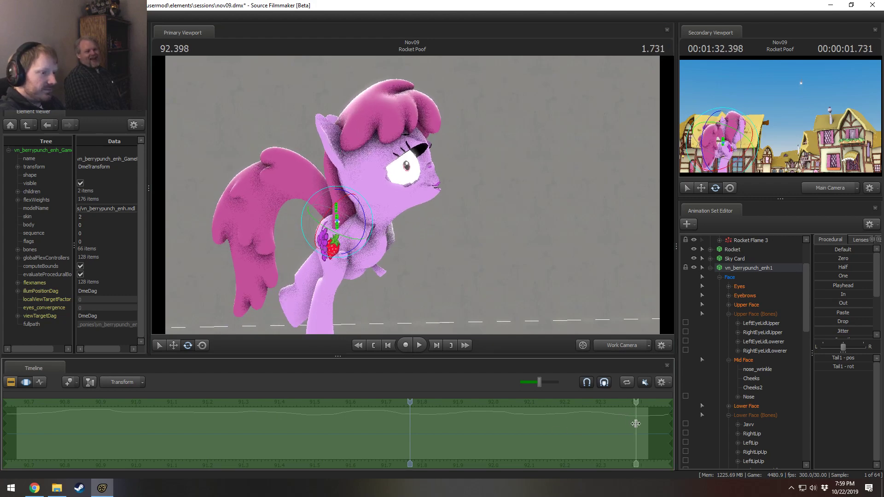
Step: Ramp the time selection across the whole Rocket Poof shot and unlock the transforms of vn_berrypunch_enh1
left_click(637, 423, "shift")
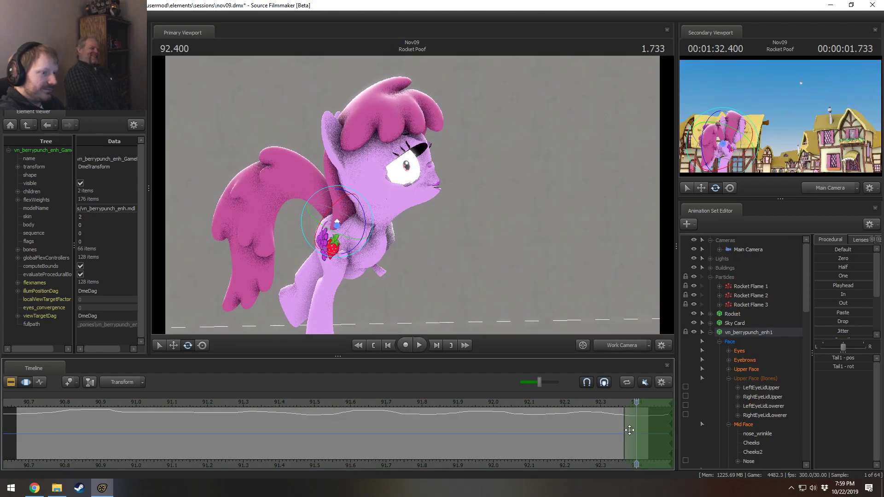
left_click_drag(660, 438, 5, 470)
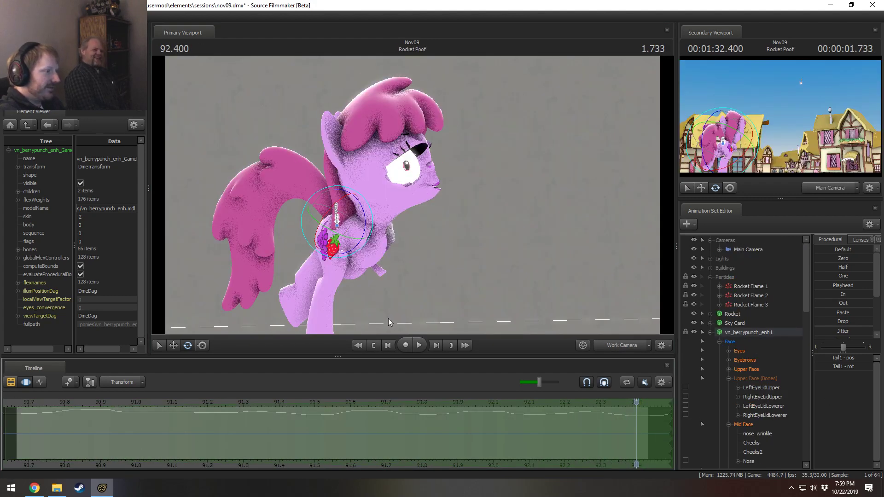
left_click(738, 251)
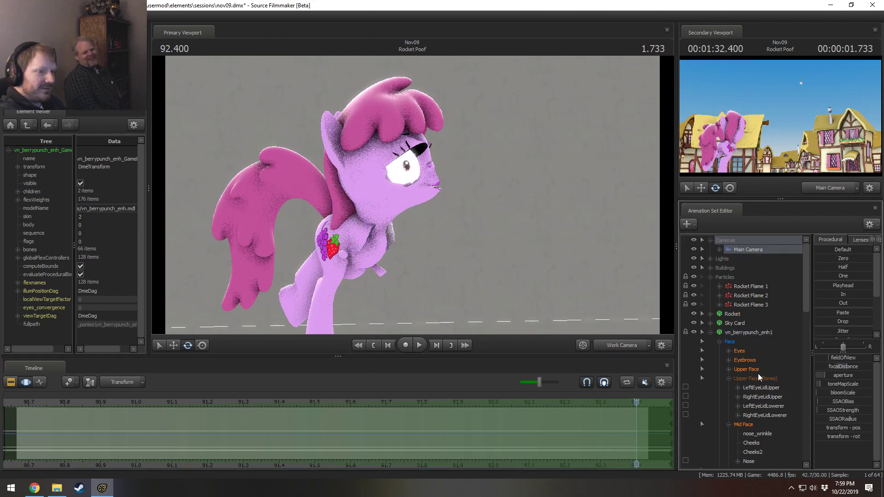
left_click(747, 333)
right_click(740, 336)
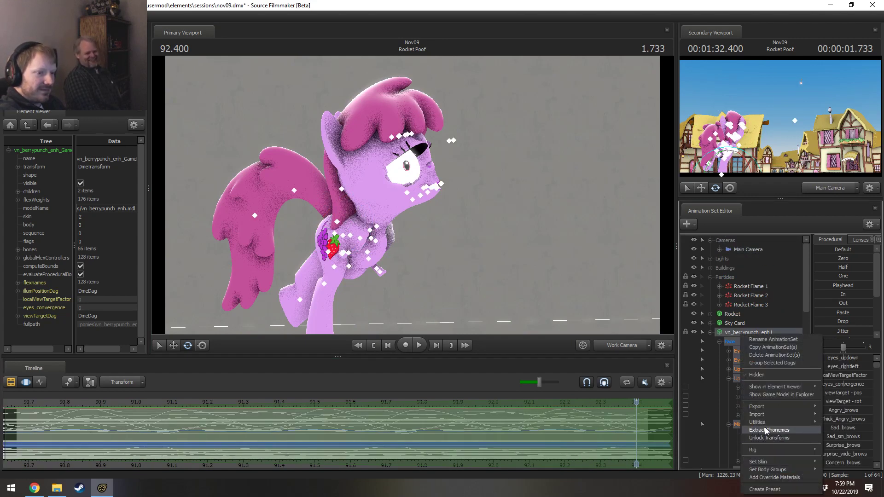
left_click(710, 429)
Step: Try to make Berry Punch glide forward through the shot by moving her whole model ahead at its end
key("f")
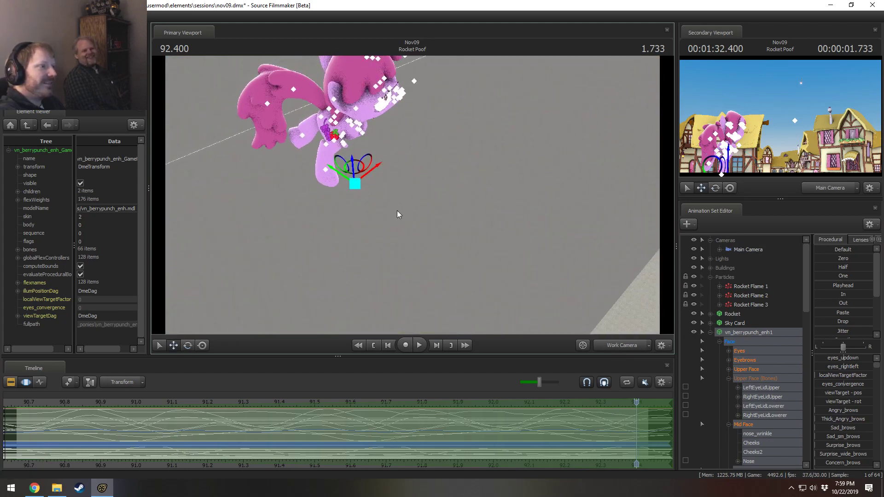
left_click_drag(359, 175, 690, 226)
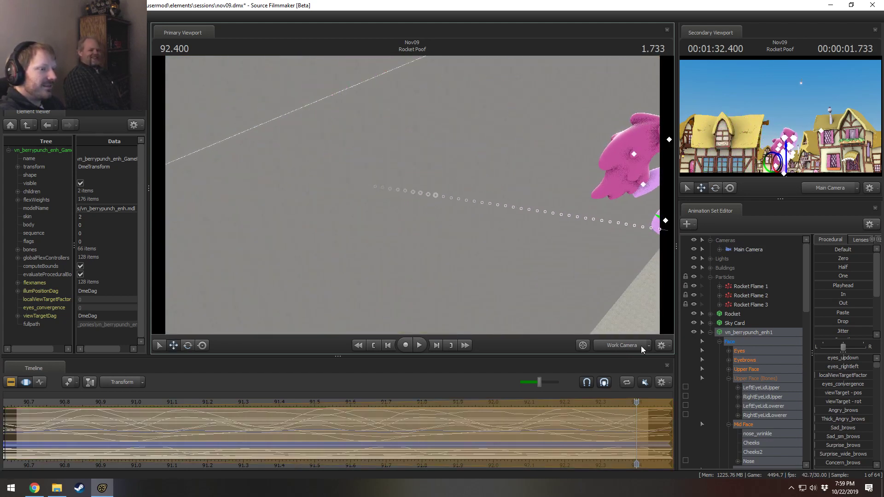
key("F2")
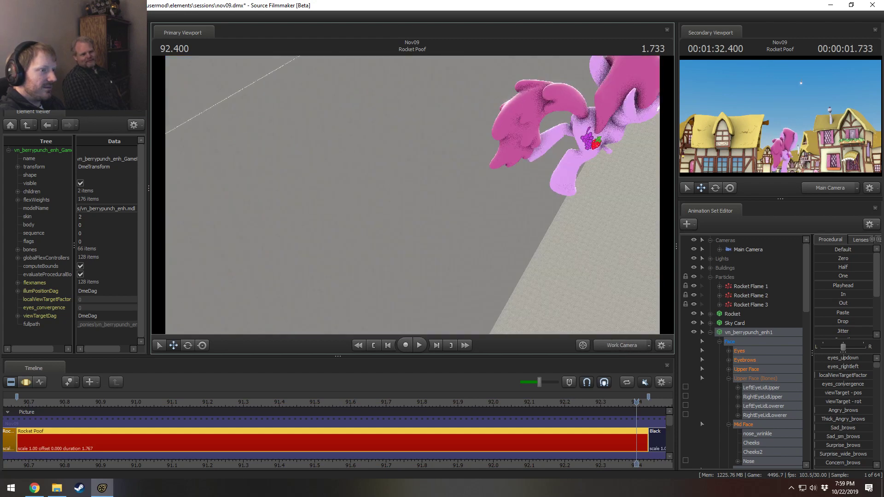
key("F4")
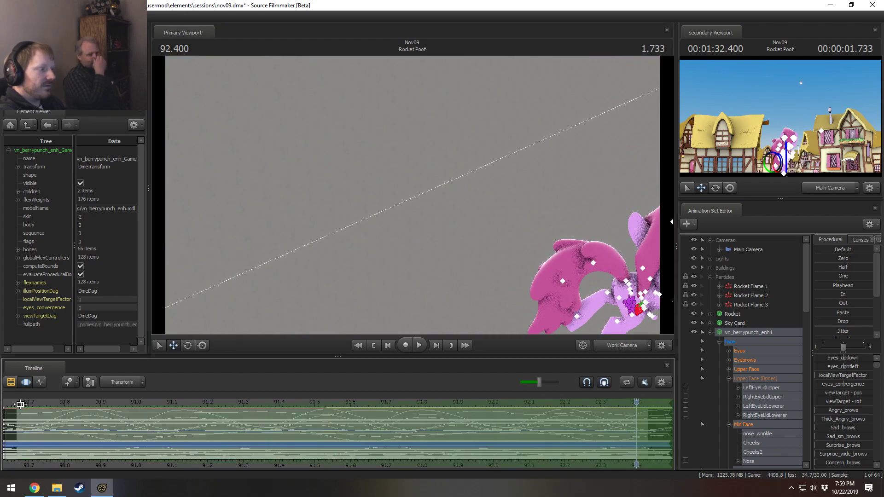
Step: Play back Rocket Poof to review Berry Punch's forward glide from the side
key("F2")
key("space")
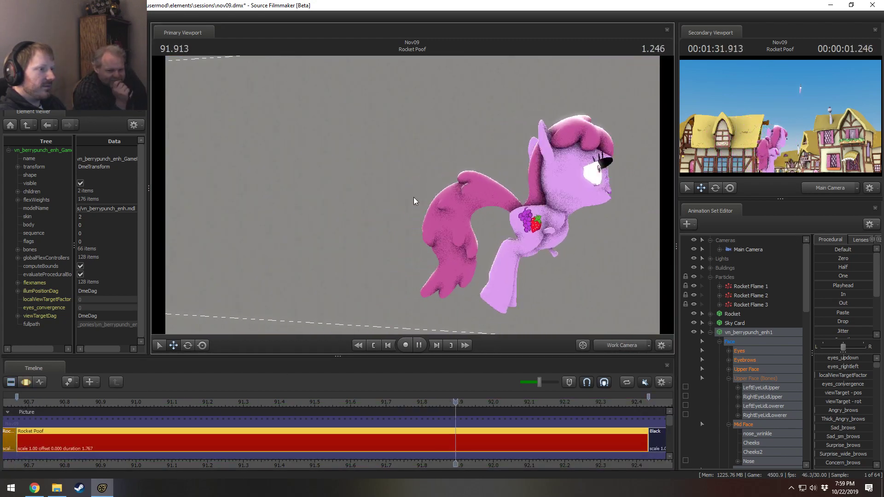
key("space")
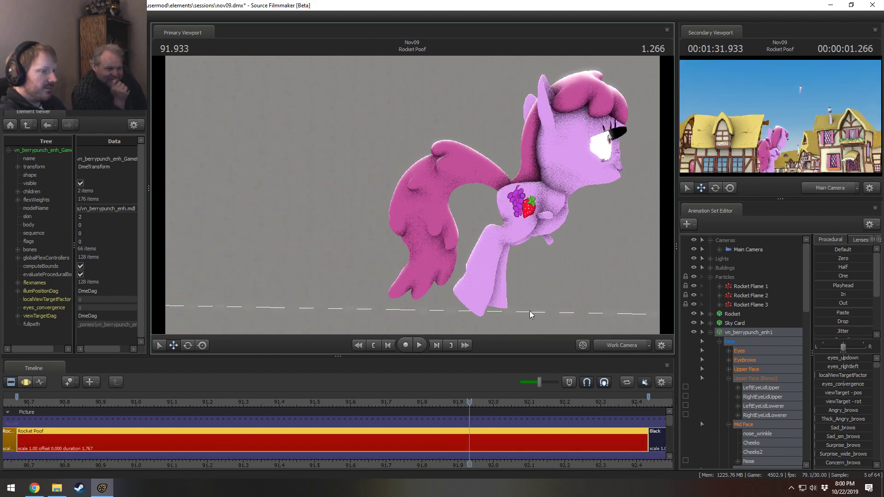
left_click_drag(411, 467, 431, 468)
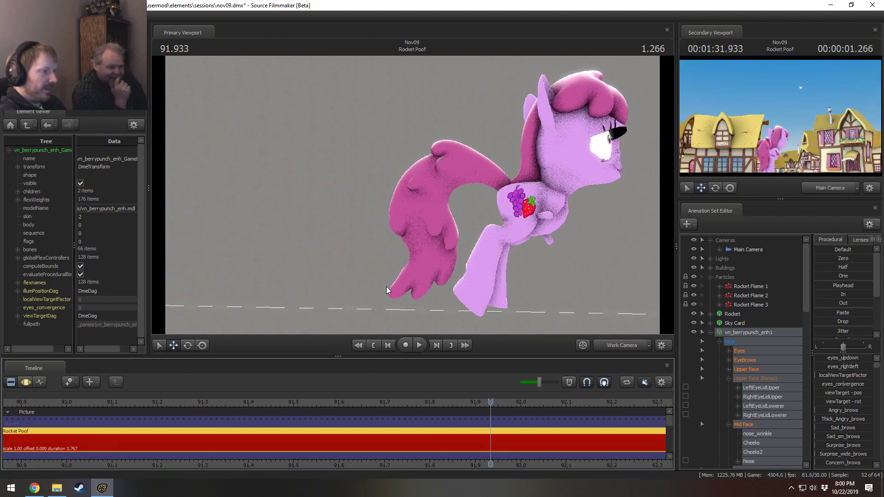
left_click_drag(386, 287, 391, 276)
mouse_move(411, 195)
left_mouse_down()
mouse_move(399, 200)
mouse_move(411, 196)
left_mouse_up()
key("space")
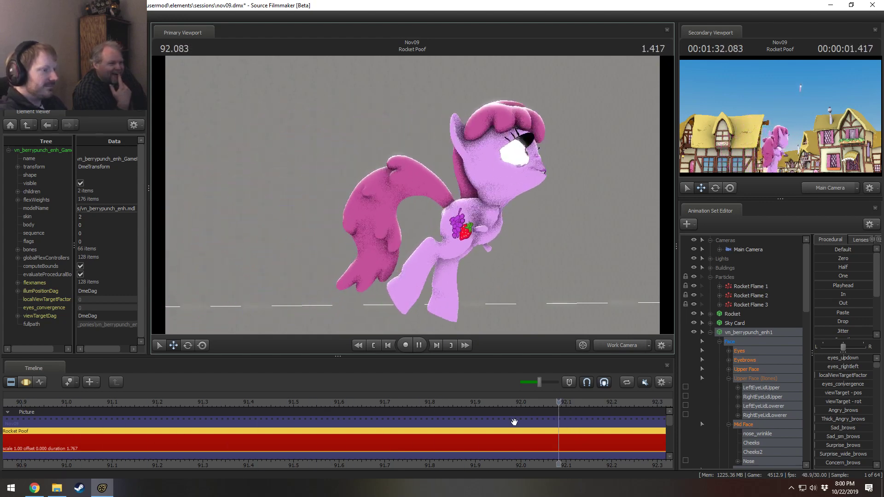
key("space")
Step: Replay the glide from near the start of the shot with the work camera reframed
left_click_drag(437, 258, 339, 322)
key("F3")
left_click(11, 402)
key("F2")
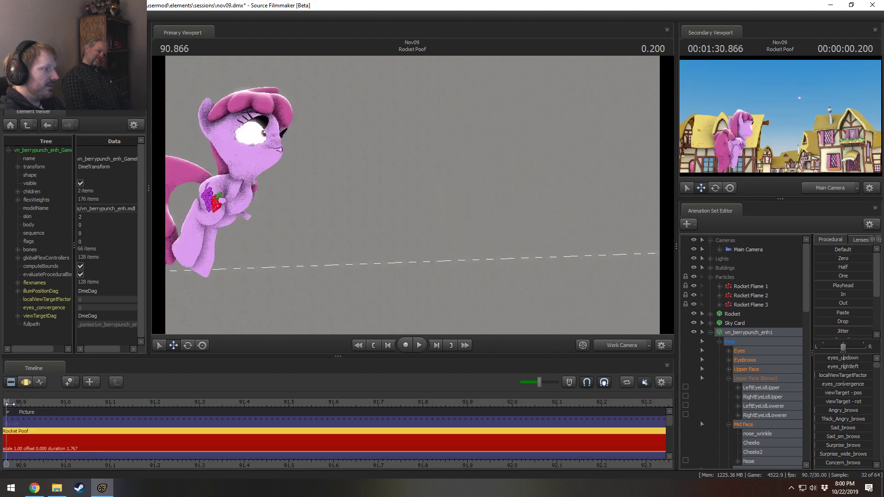
key("space")
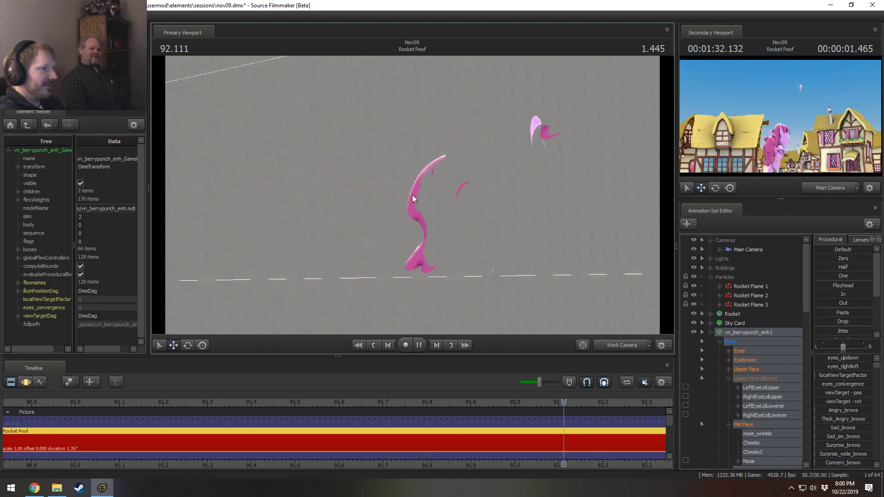
Step: Undo the glide, the live-recorded motion and the body distortion edits until Berry Punch stands on all four legs
key("F3")
key("ctrl+z")
key("ctrl+z")
key("ctrl+z")
key("ctrl+z")
key("ctrl+z")
key("ctrl+z")
key("ctrl+z")
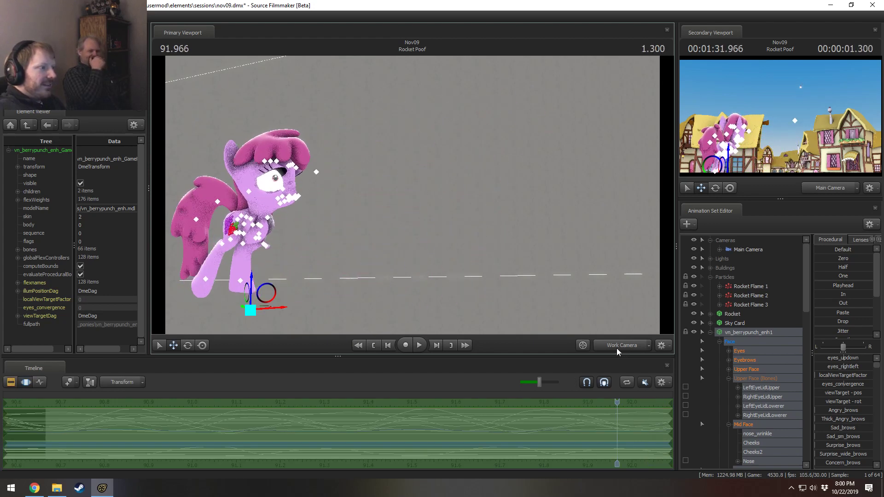
key("ctrl+z")
key("ctrl+z")
key("ctrl+z")
key("ctrl+z")
key("ctrl+z")
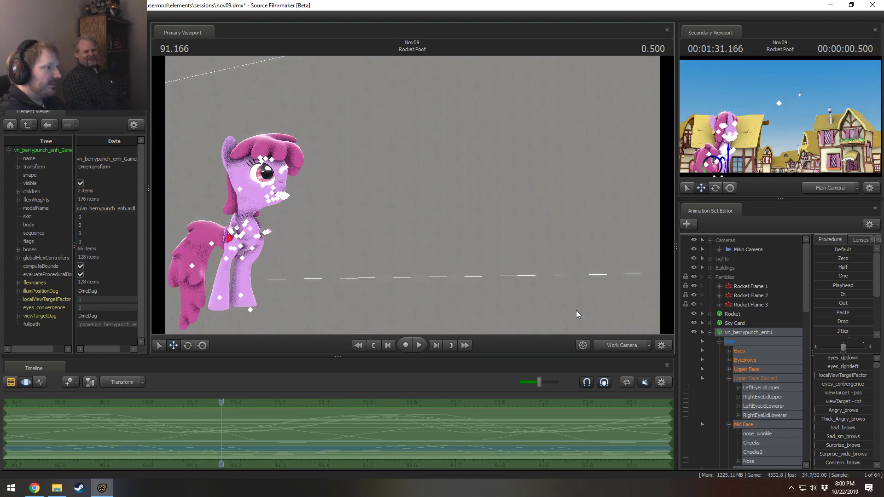
key("ctrl+z")
key("ctrl+z")
key("ctrl+z")
key("ctrl+z")
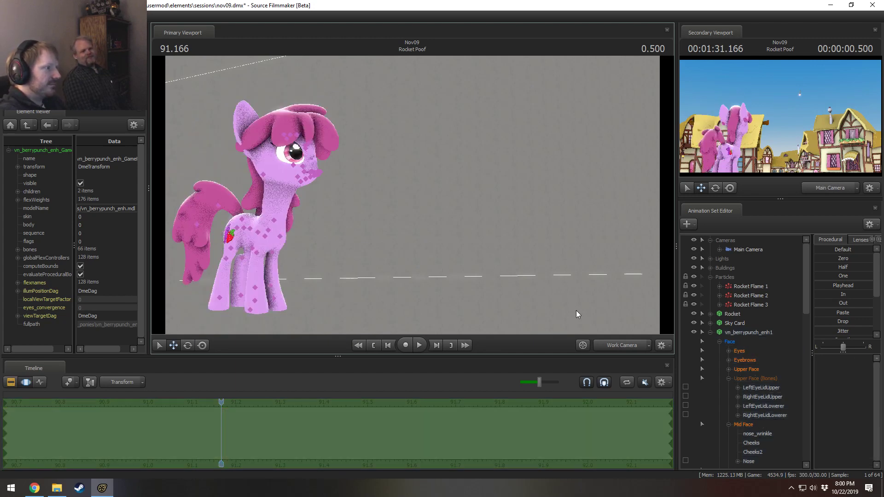
Step: Compare Berry Punch's recent head edits by redoing and undoing them, and inspect her face up close
key("ctrl+y")
key("ctrl+z")
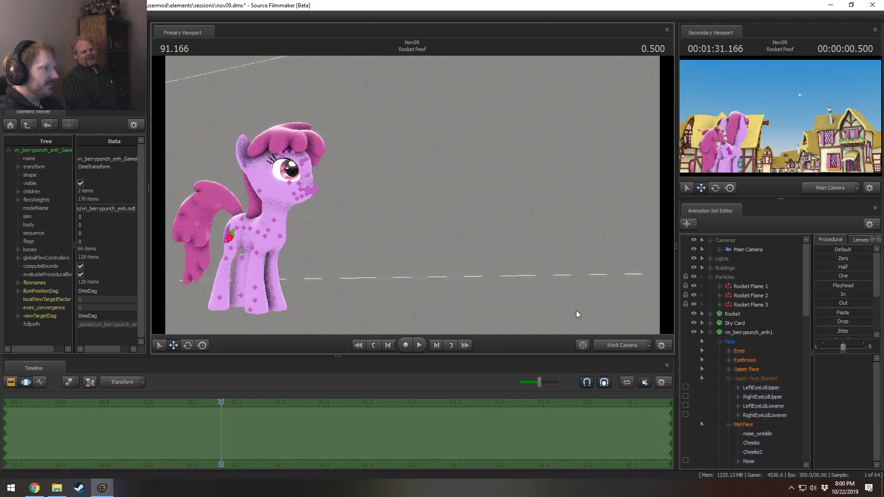
key("ctrl+y")
key("ctrl+z")
key("ctrl+z")
key("ctrl+z")
left_click_drag(565, 252, 386, 276)
key("w")
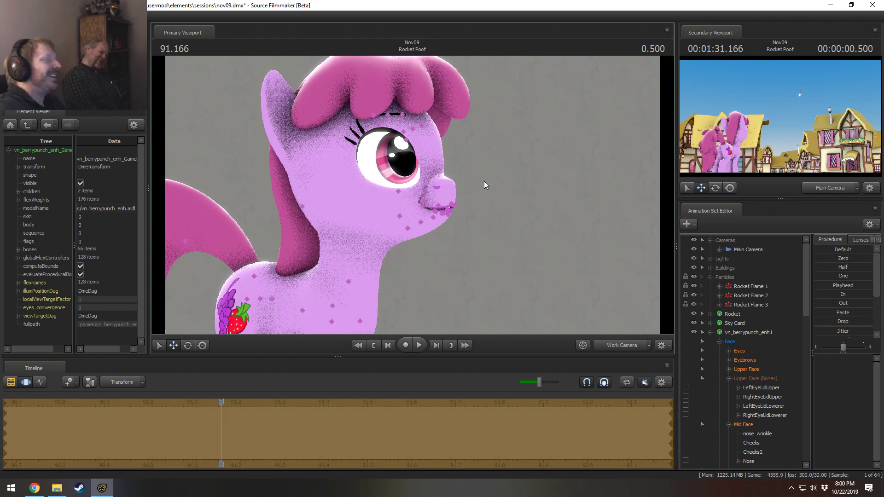
Step: Undo the remaining nose and head edits on Berry Punch and check her through the main camera
key("ctrl+z")
key("ctrl+z")
key("ctrl+z")
key("ctrl+z")
key("ctrl+z")
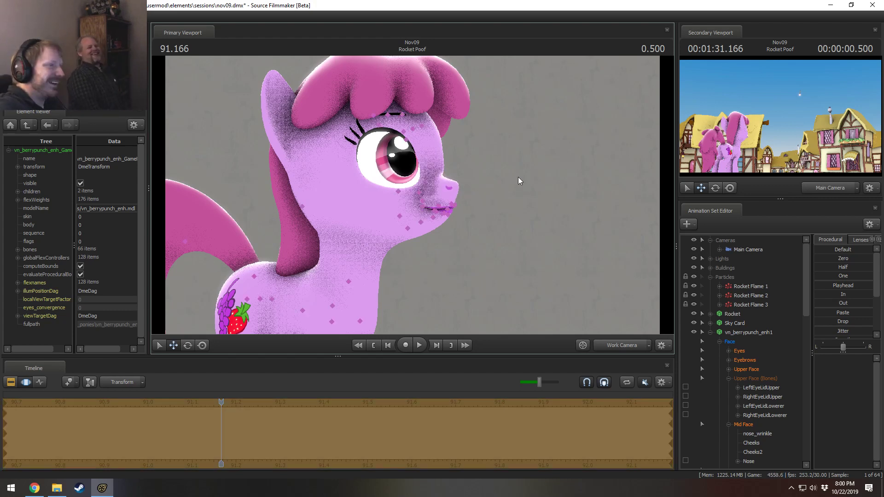
key("ctrl+z")
key("ctrl+z")
key("ctrl+z")
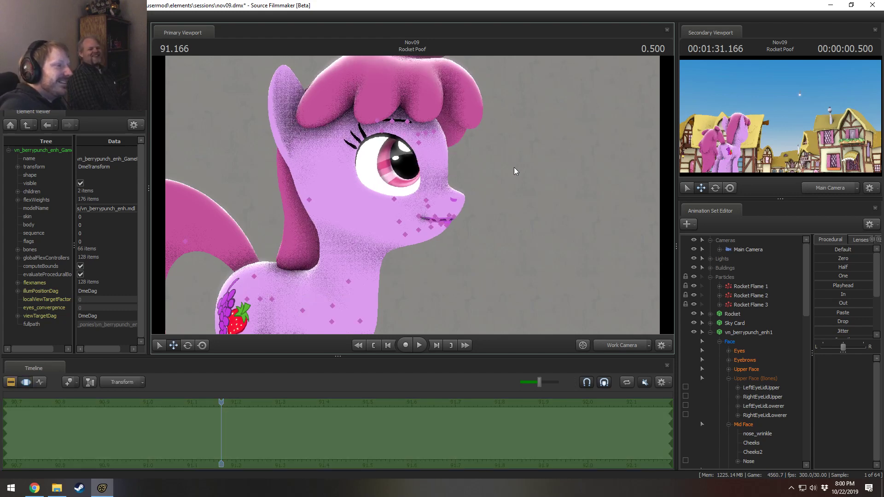
left_click(616, 346)
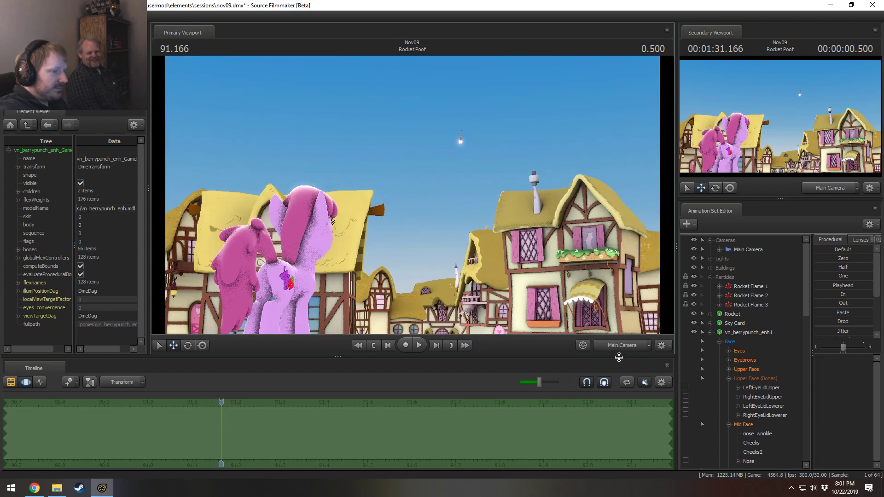
left_click(612, 347)
Step: Try rotating and moving Berry Punch's Nose bone to distort her muzzle
key("ctrl")
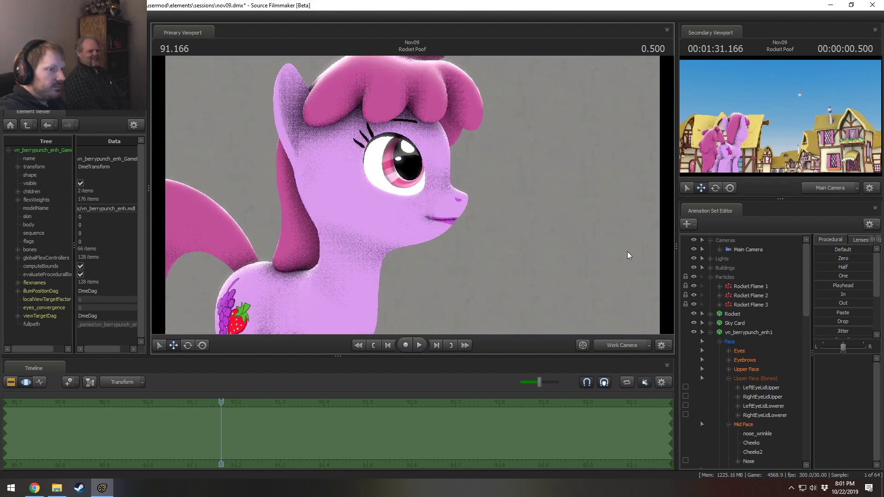
key("ctrl")
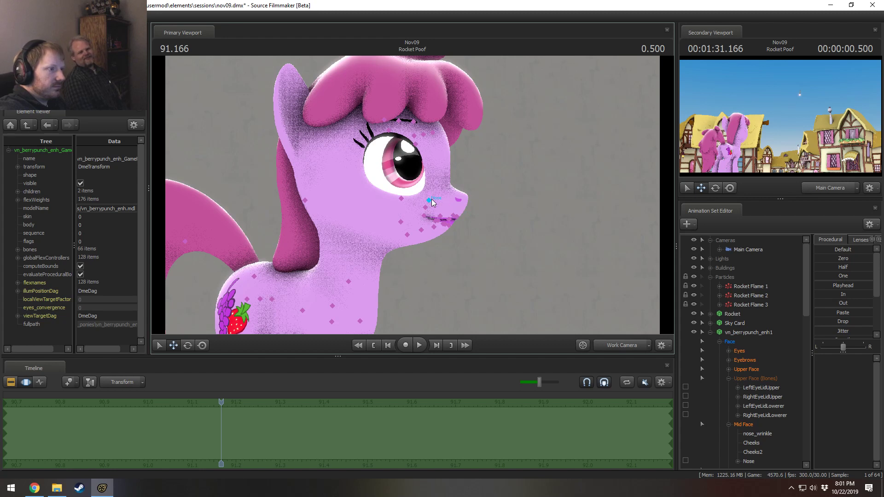
left_click(451, 204, "ctrl")
key("w")
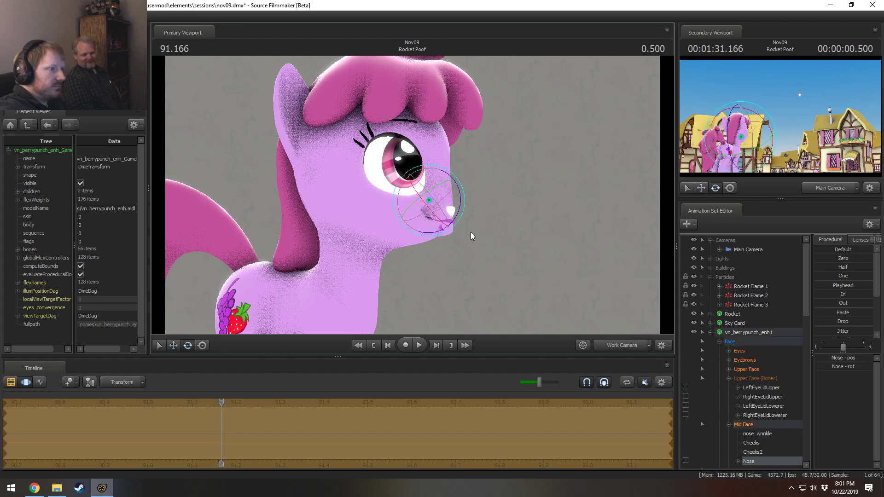
mouse_move(414, 188)
left_mouse_down()
mouse_move(427, 188)
mouse_move(415, 178)
left_mouse_up()
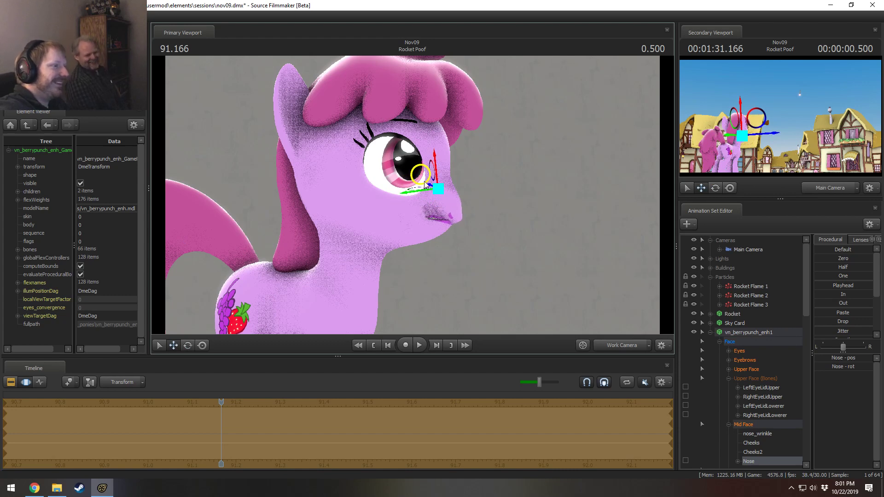
left_click_drag(500, 223, 395, 178)
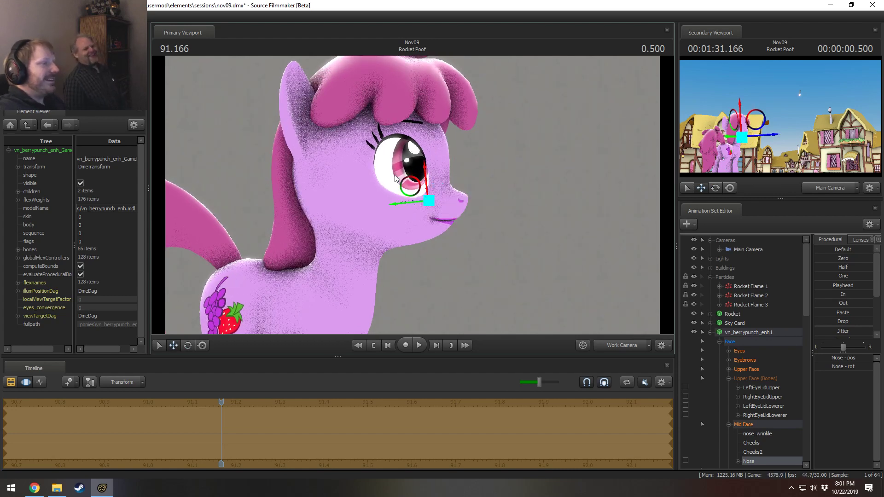
key("Escape")
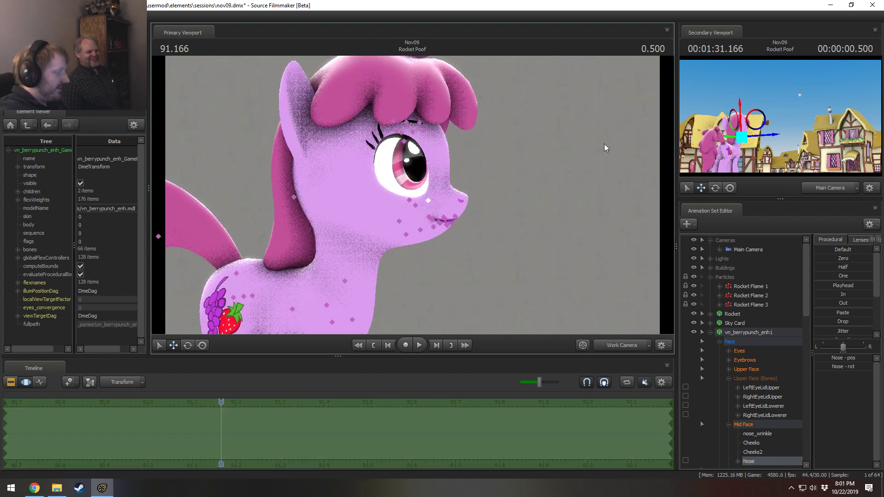
Step: Play the sequence from the start of Rocket in the Sky into Rocket Poof through the scene cameras
key("F2")
scroll(462, 411, "down", 10)
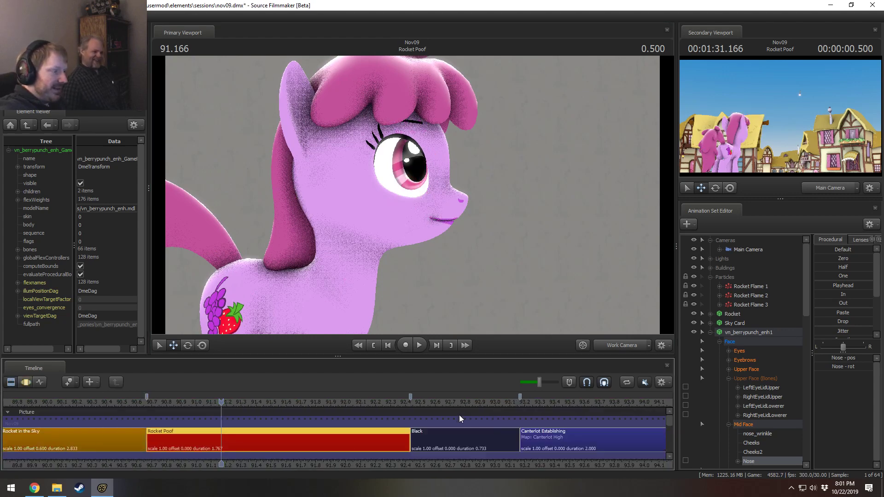
scroll(320, 422, "down", 3)
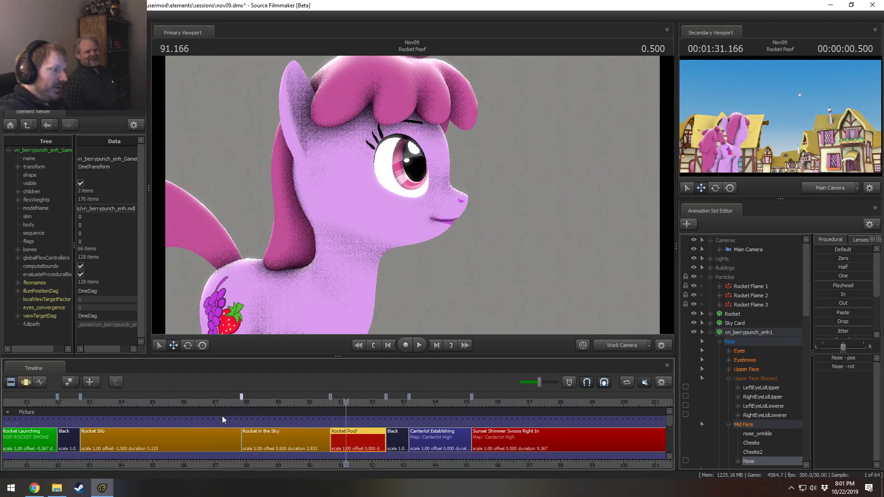
left_click(245, 404)
left_click(617, 339)
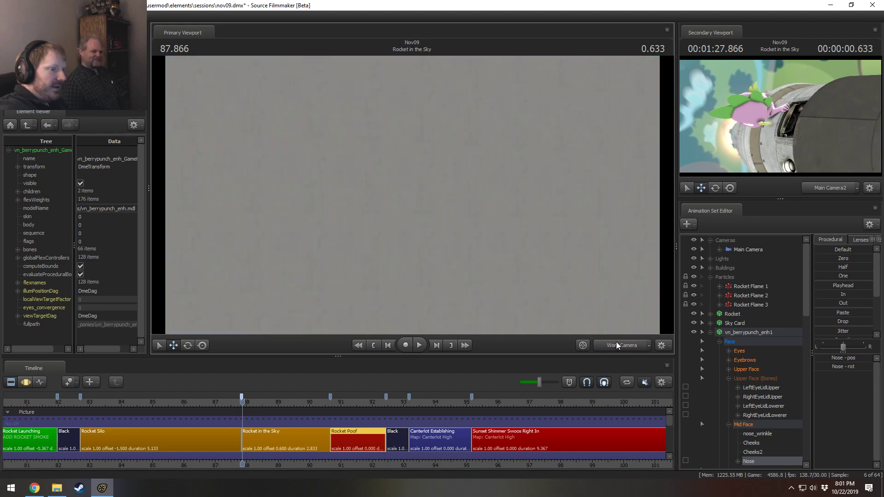
key("space")
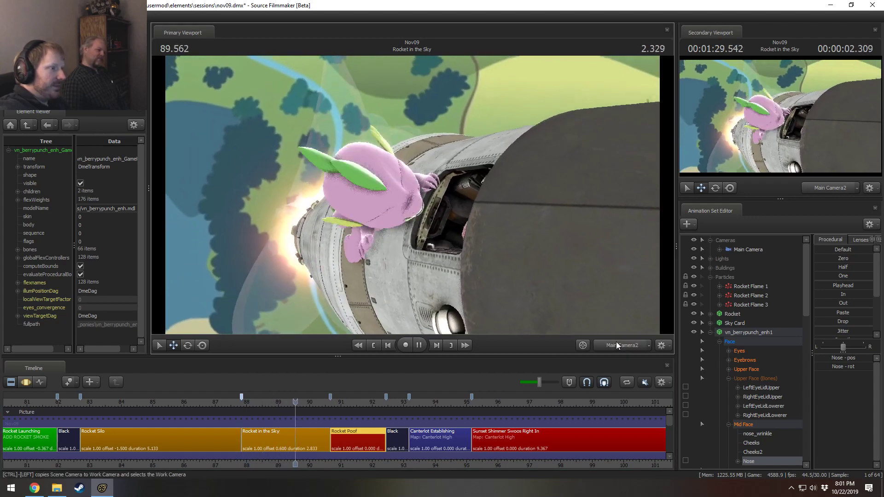
key("space")
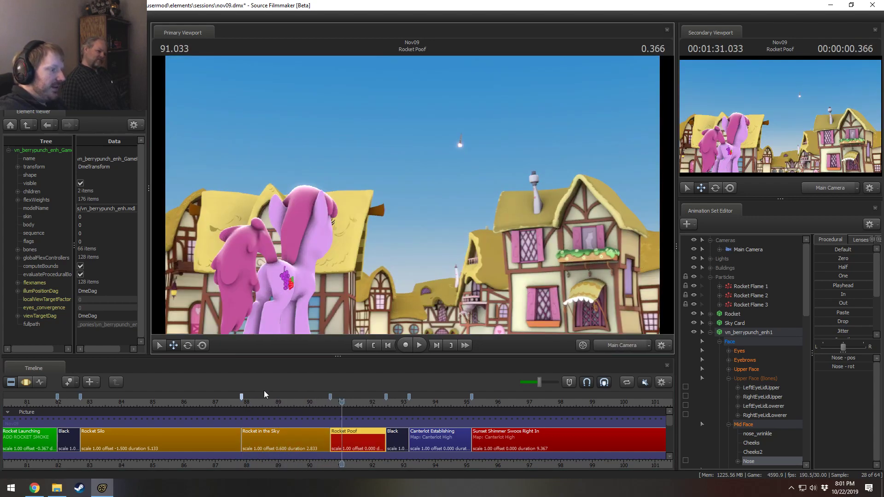
Step: Save the session, then clear the desktop by closing the animset folder window and hiding the browser
key("ctrl+s")
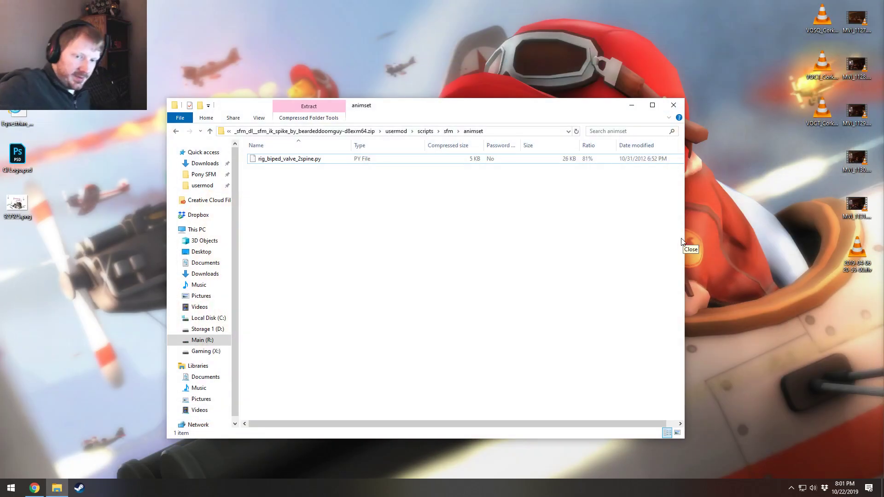
left_click(673, 105)
left_click(35, 488)
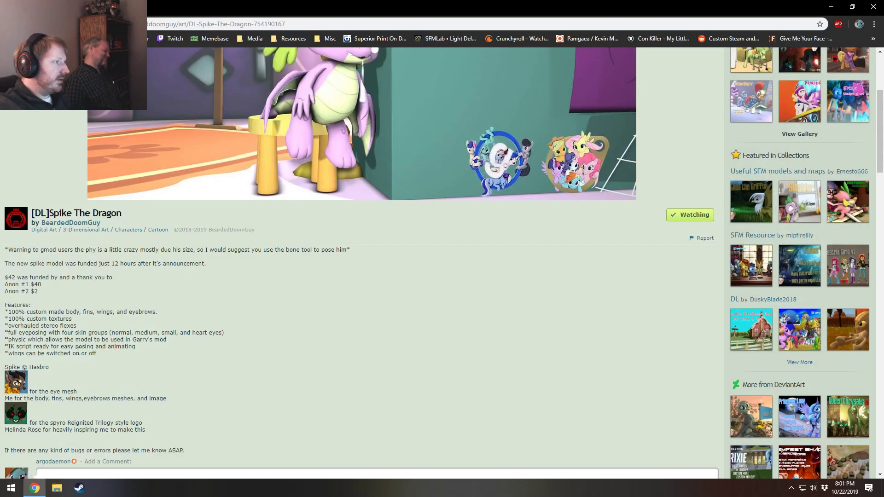
key("super+d")
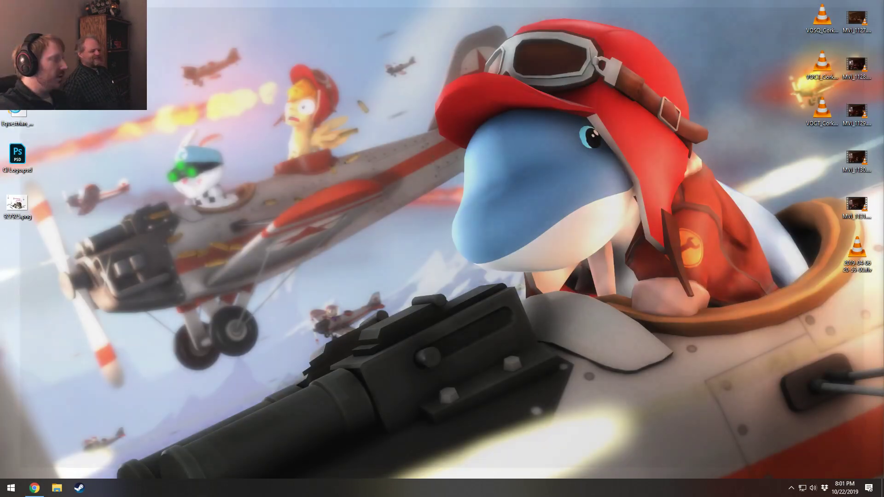